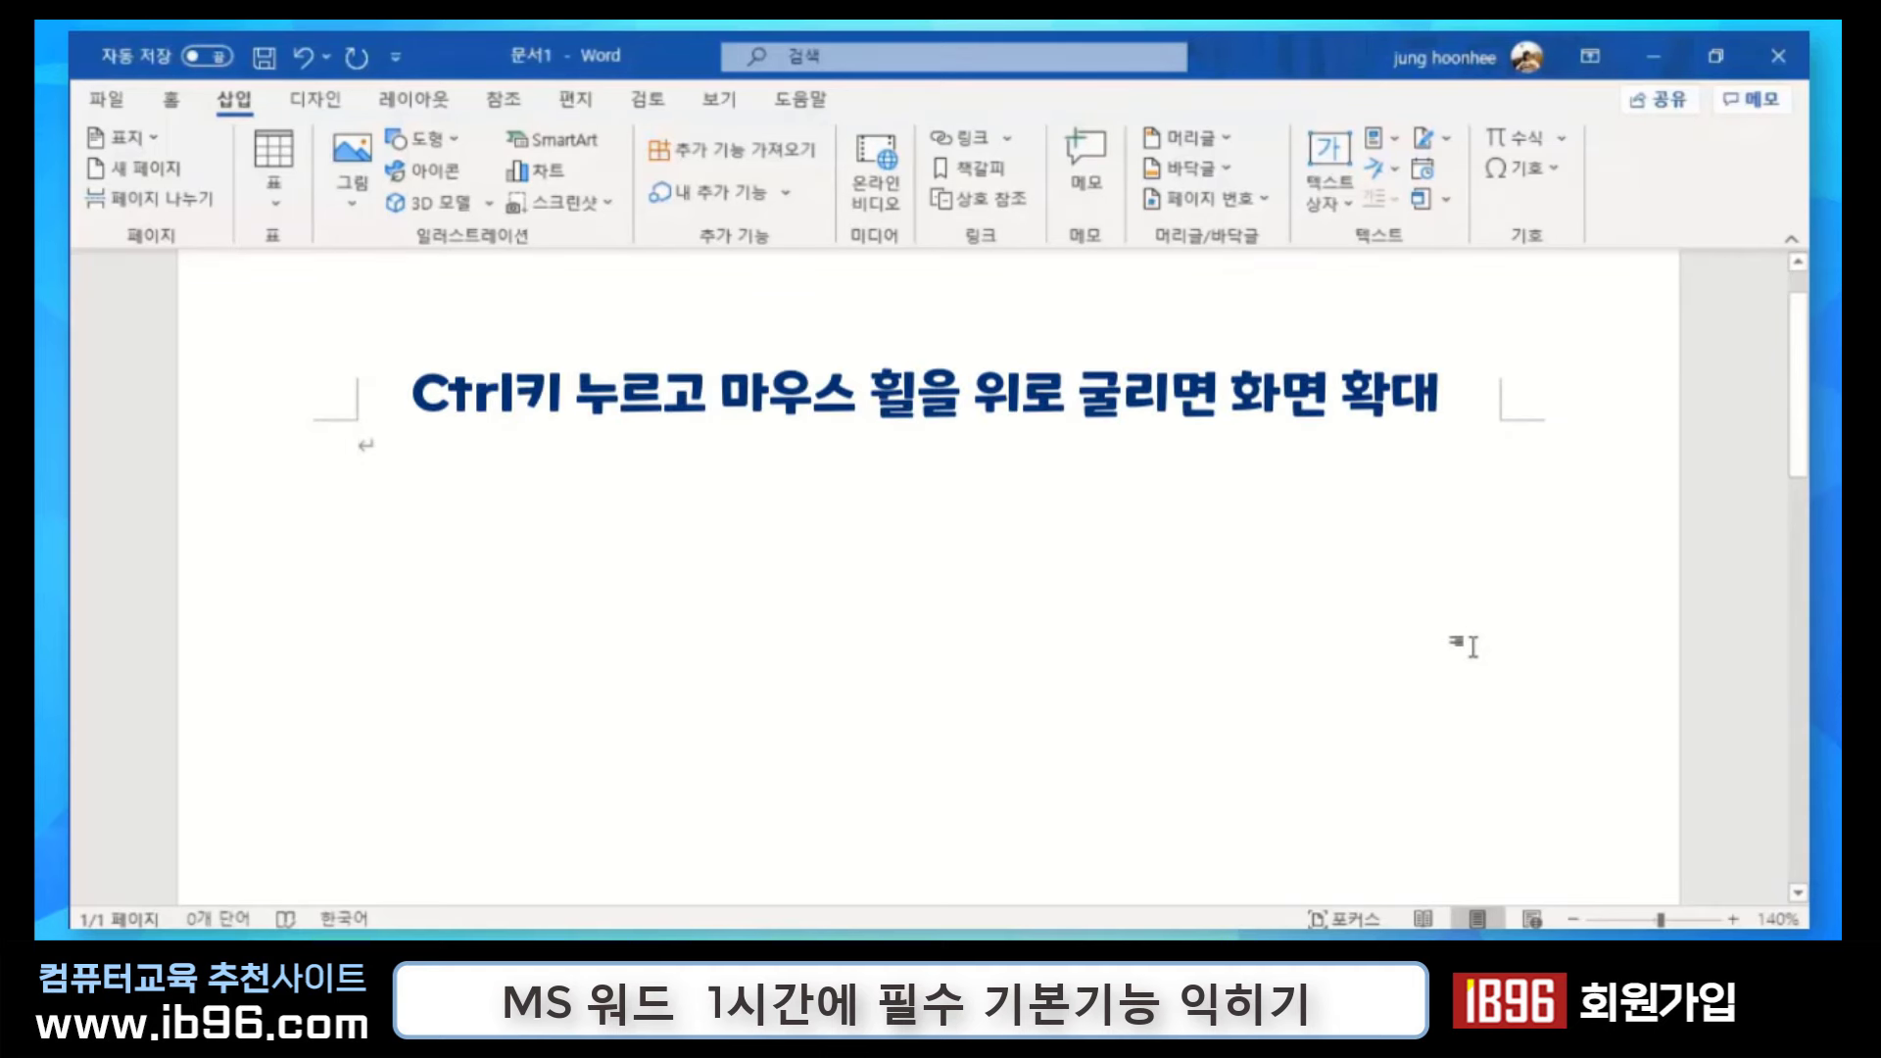
Step: Zoom in, then type the 과학기술지식정보서비스 sentence through '국가 연구개발 사업을 관리한다.', fixing typos
ctrl+scroll(1421, 628, up, 3)
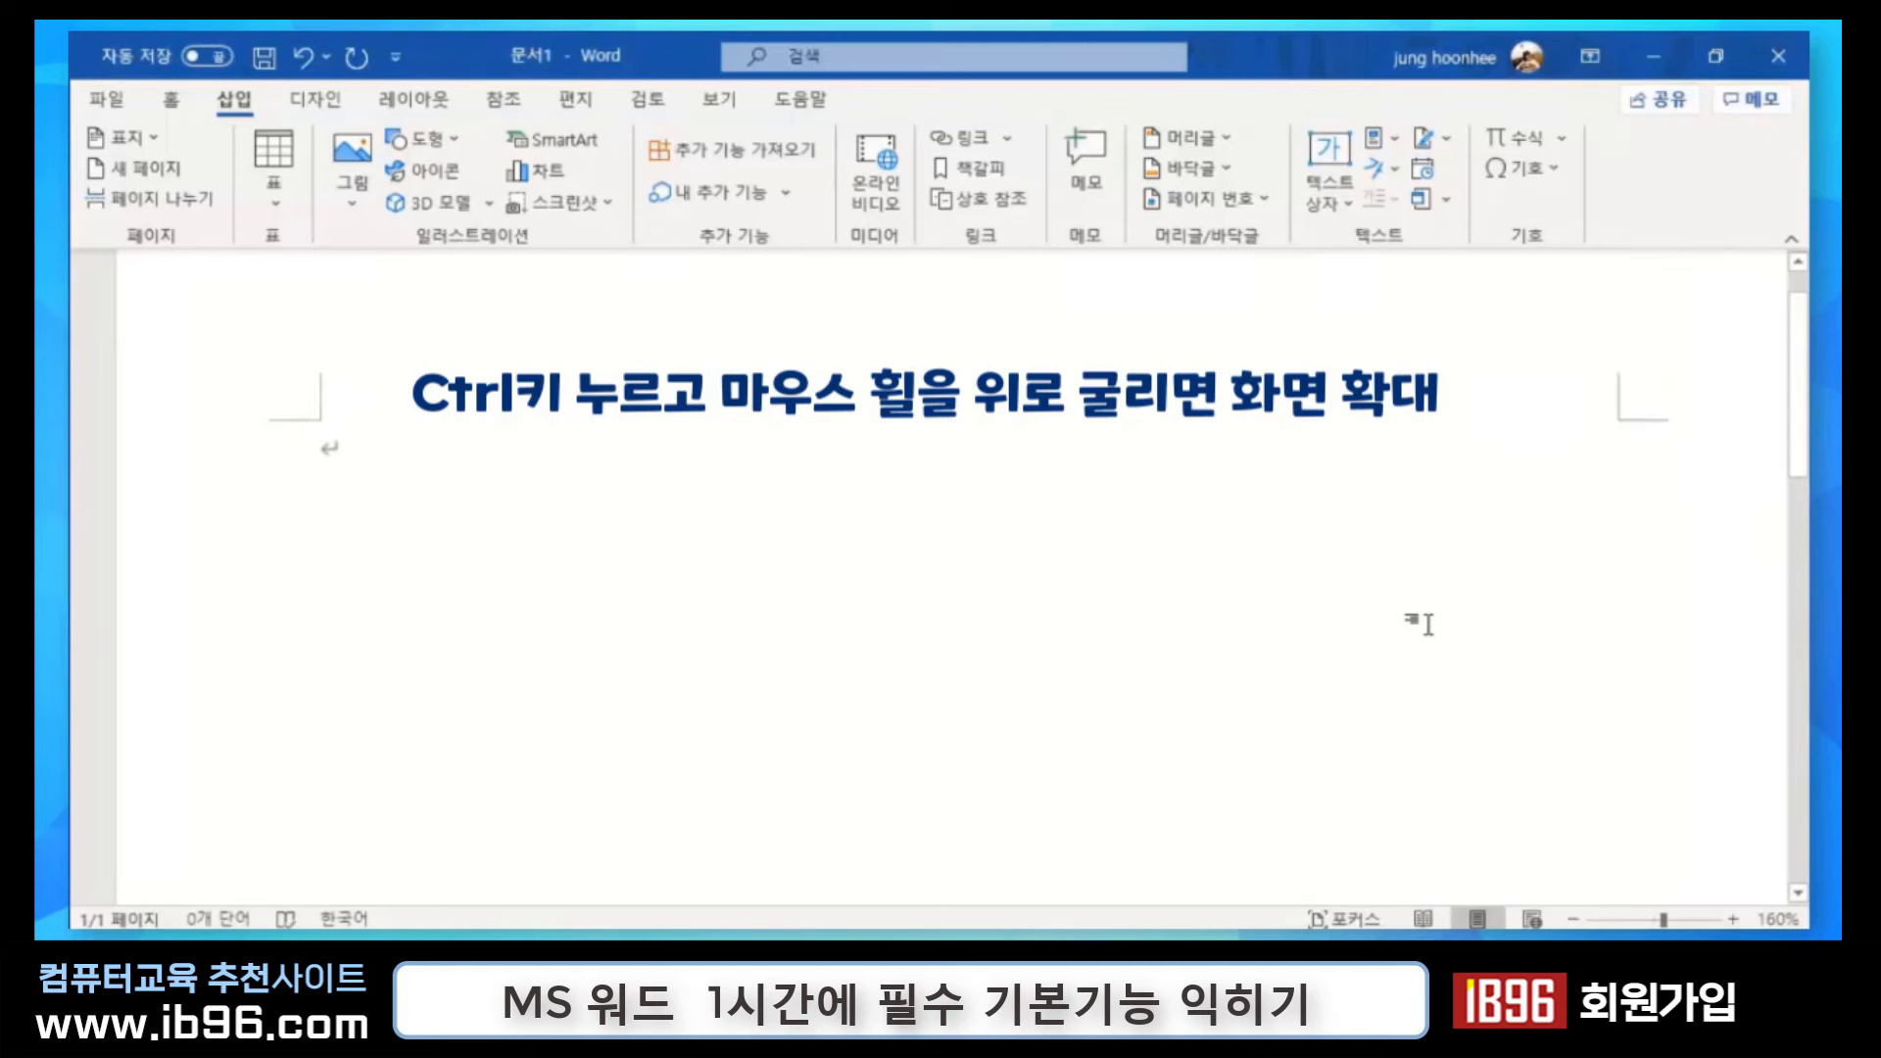
ctrl+scroll(1428, 624, up, 2)
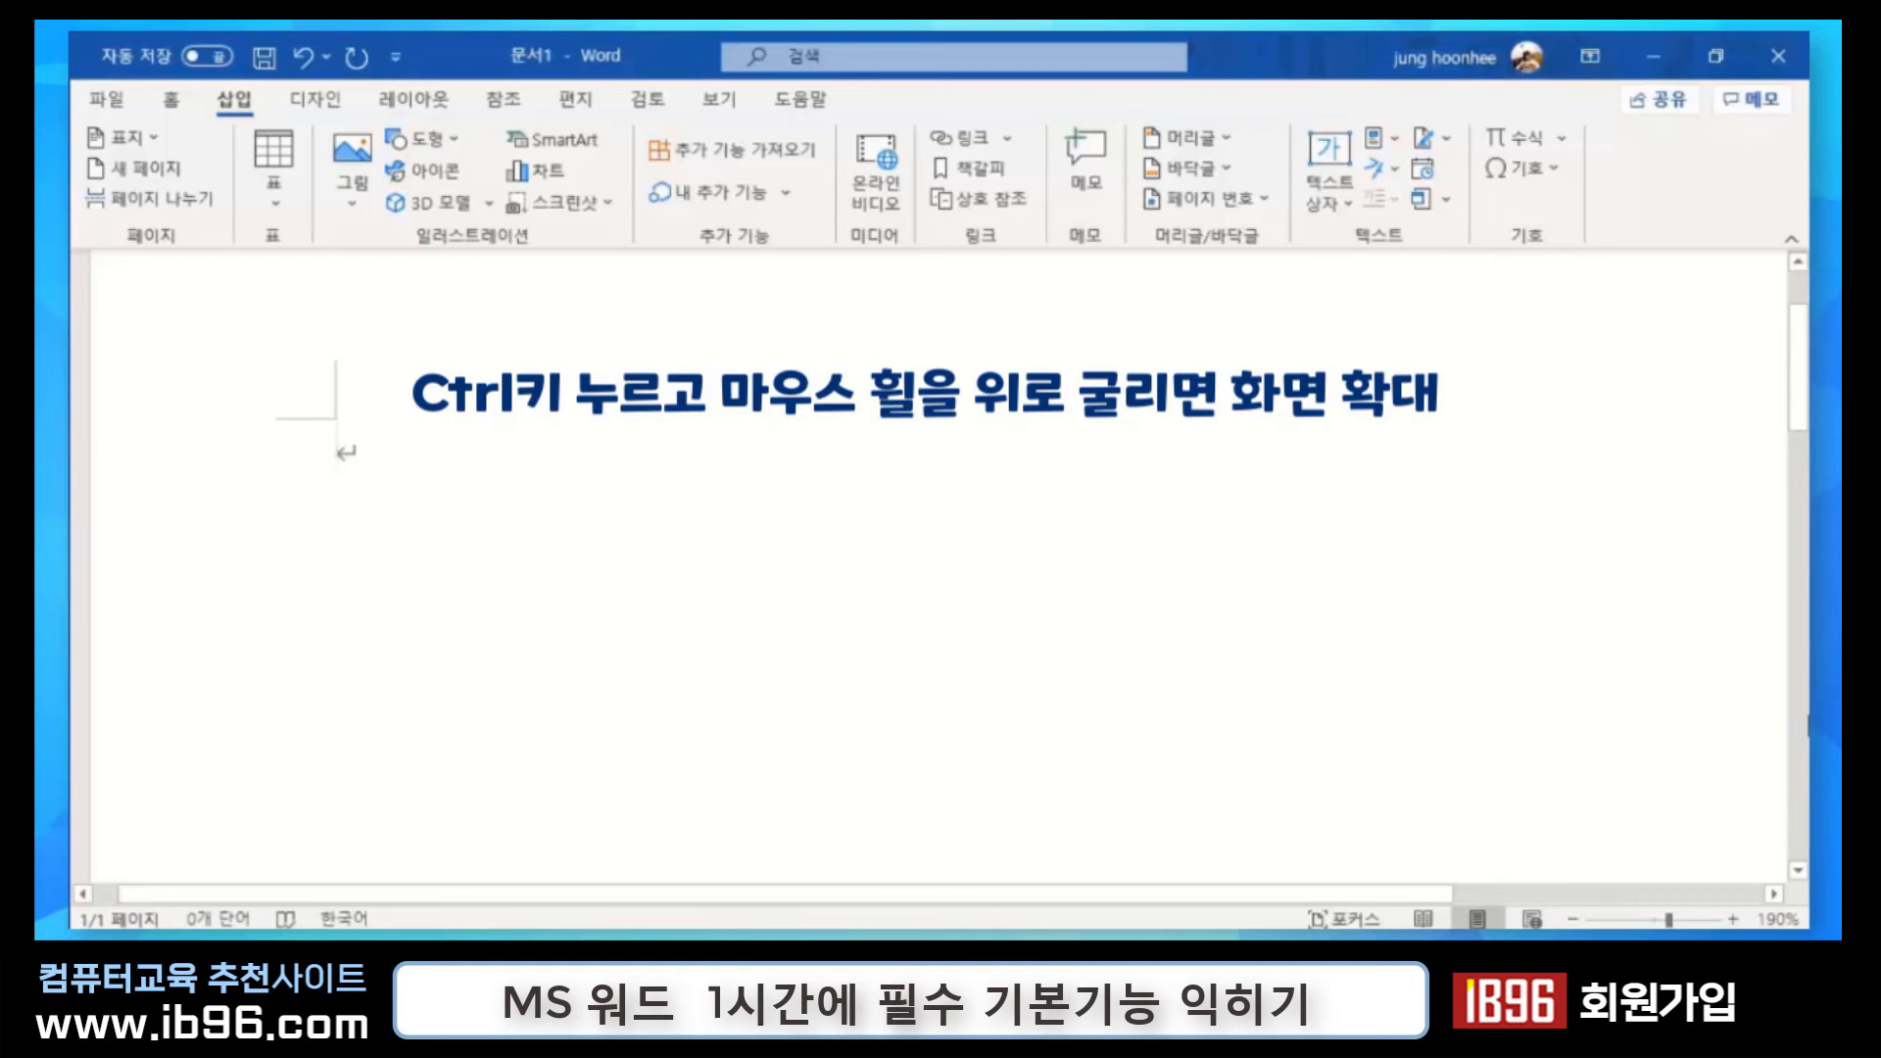
text(과학)
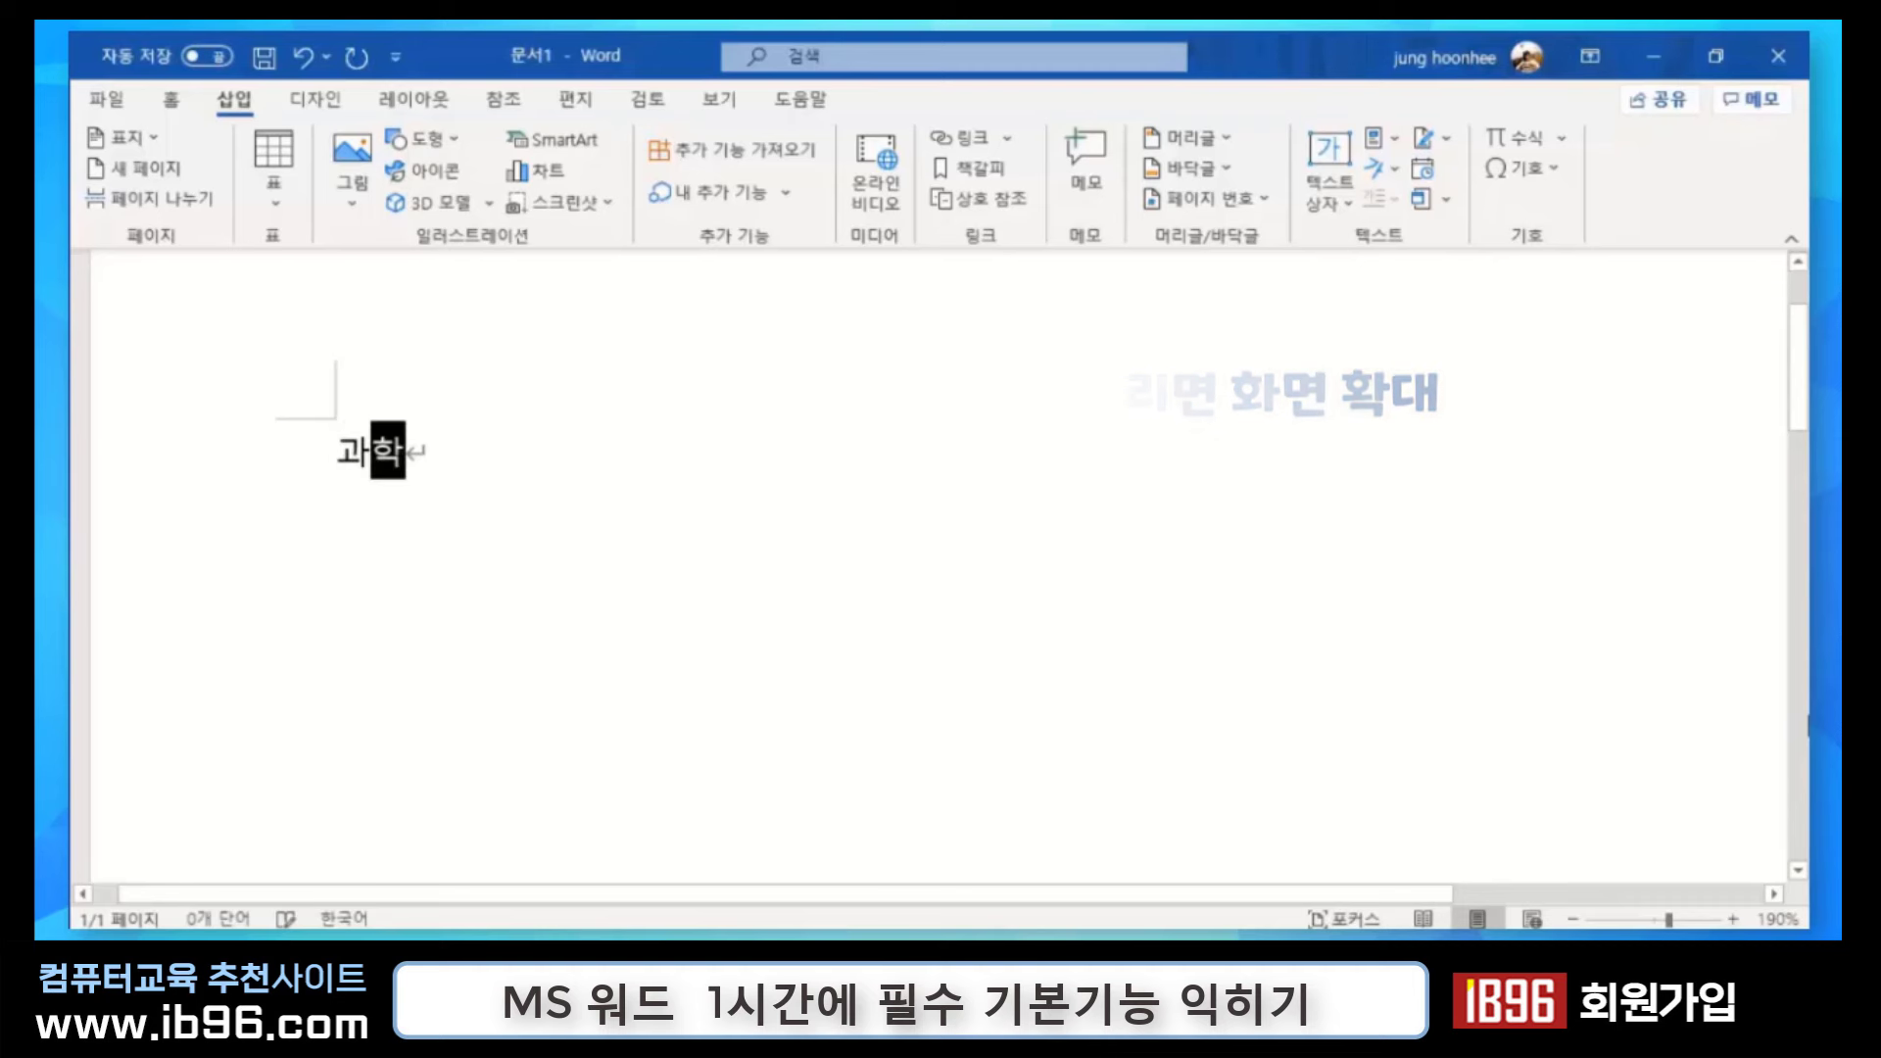
text(기술지식)
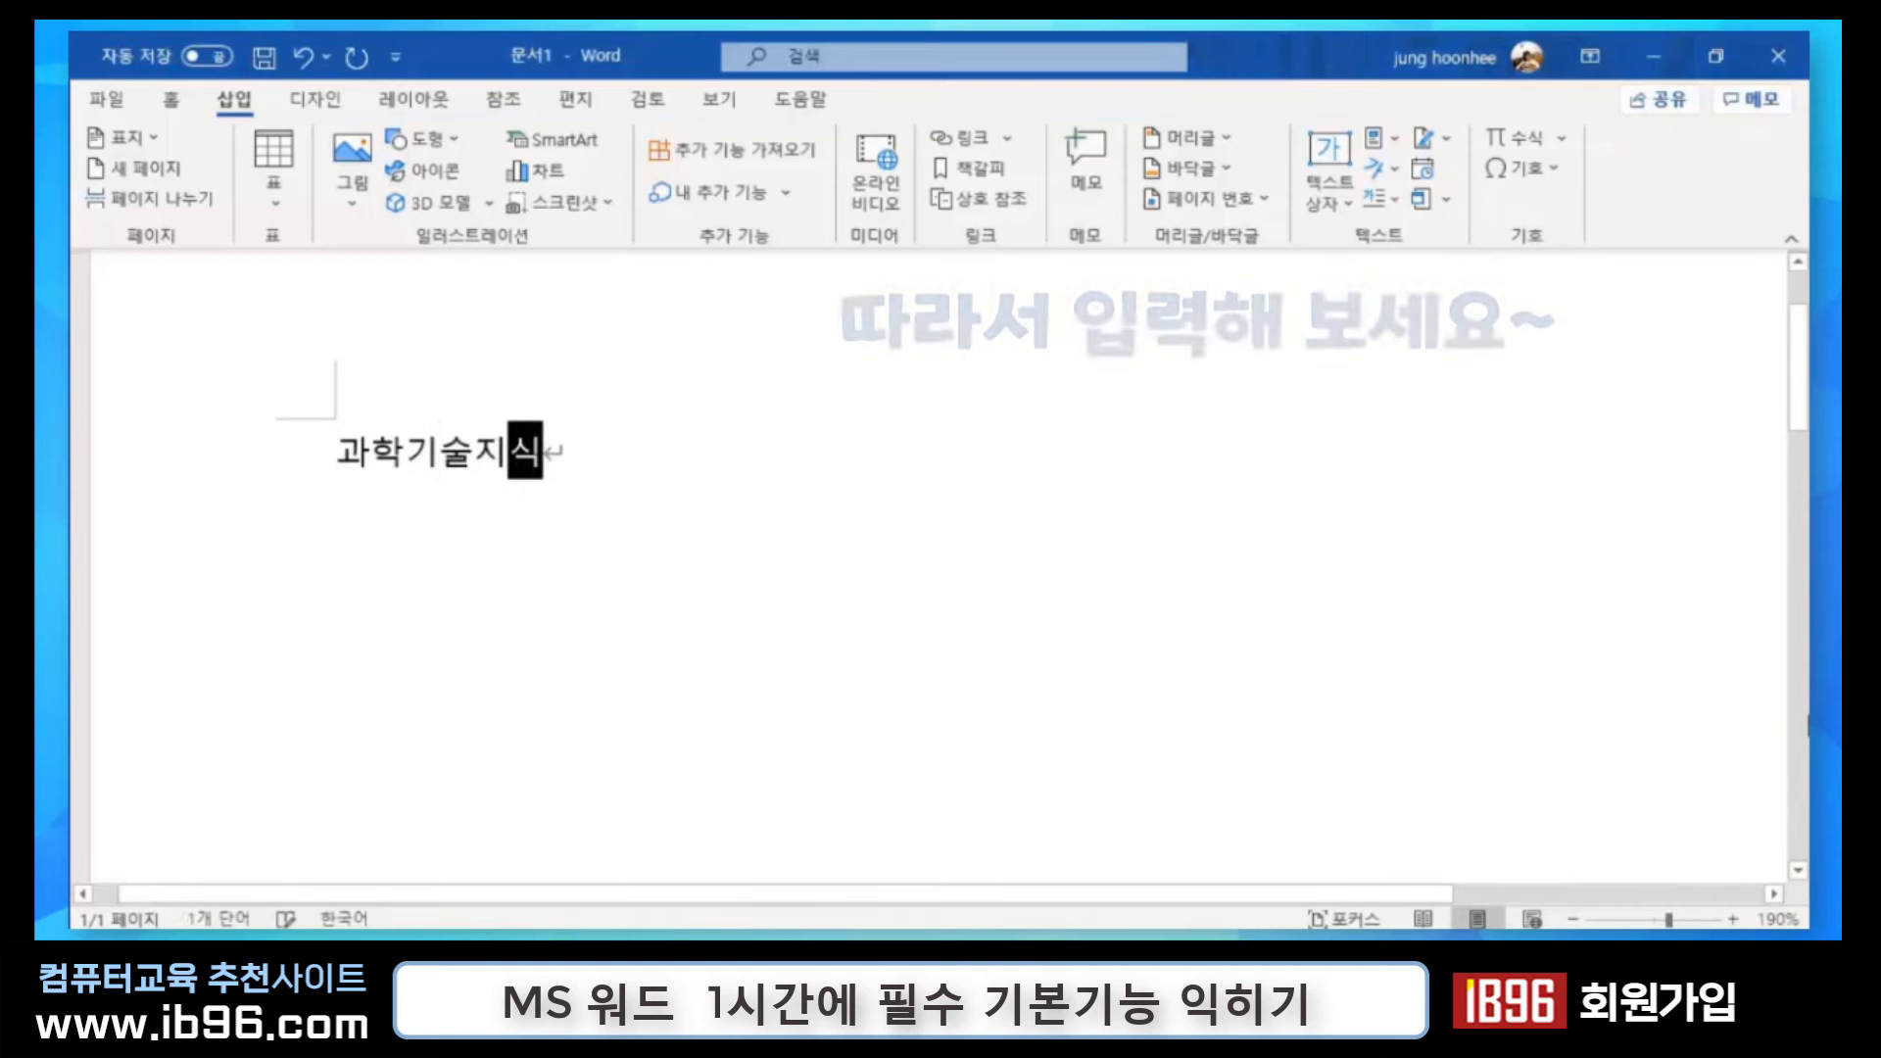
text(정보서시스는)
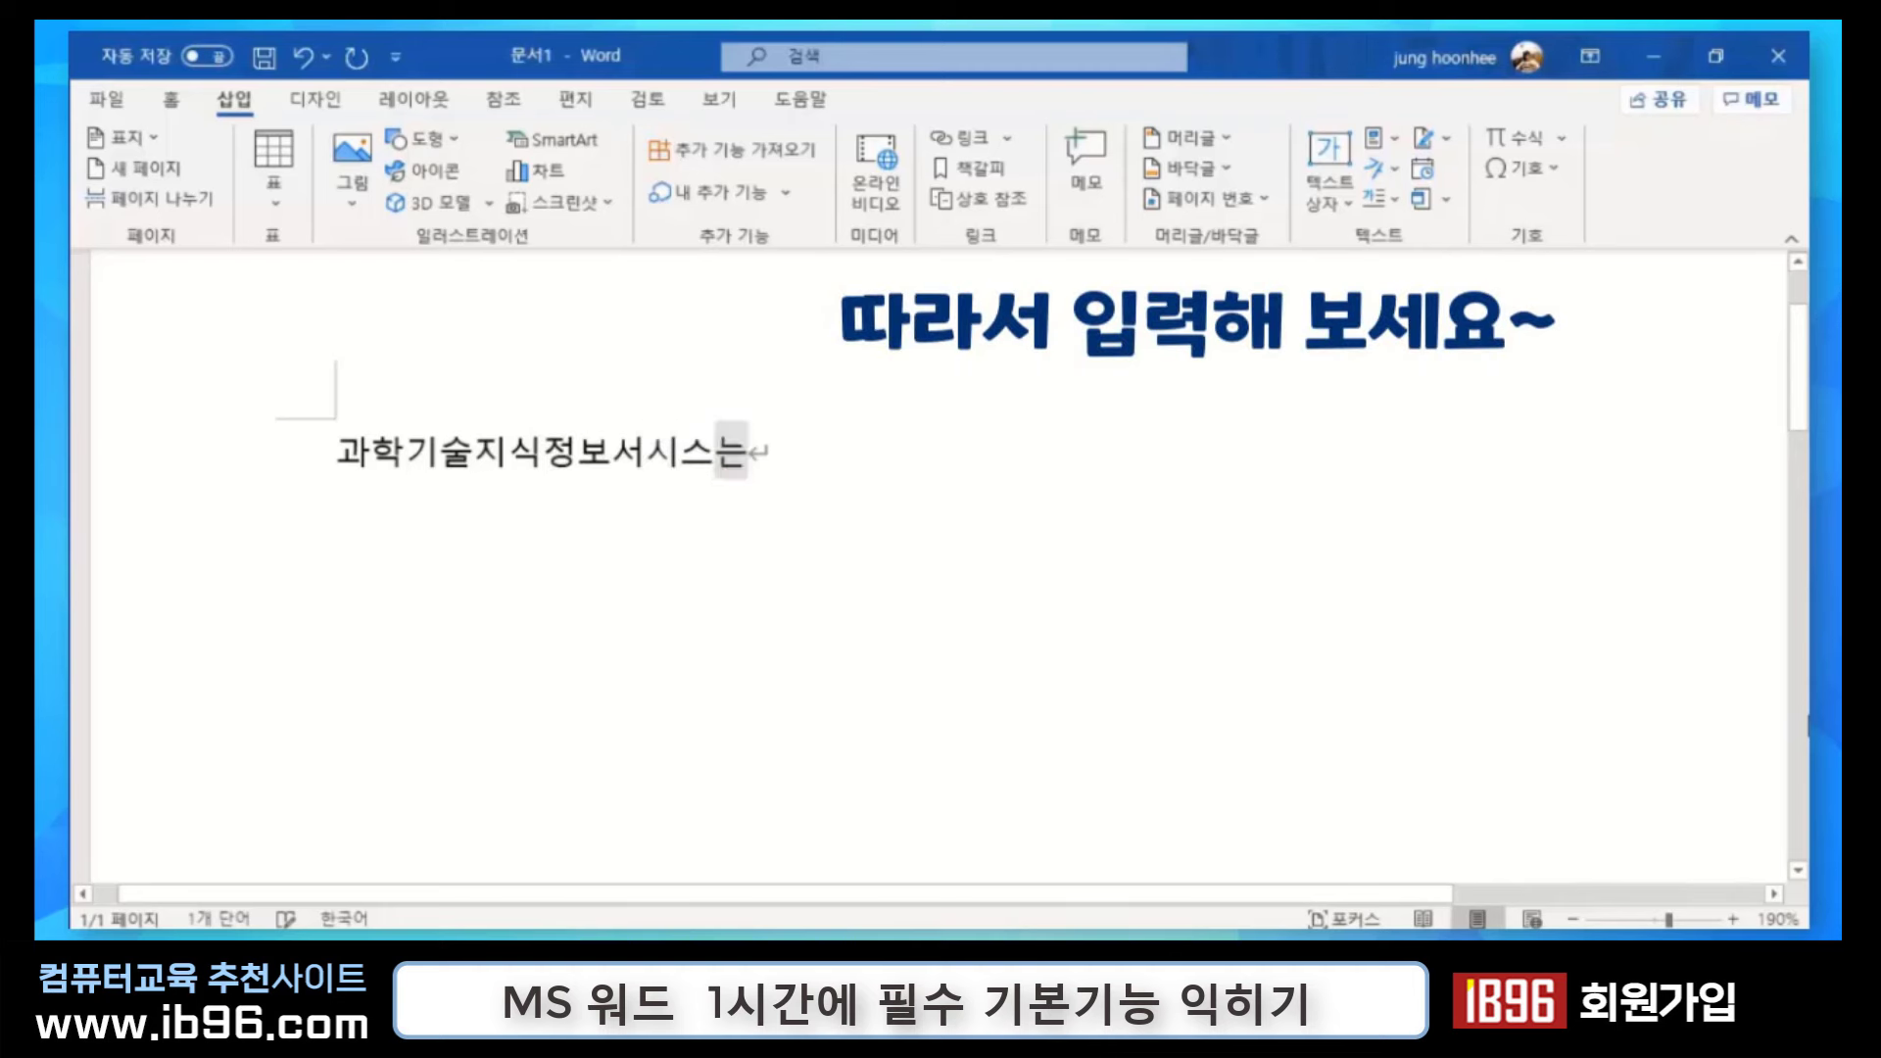
key(BackSpace)
key(BackSpace)
key(BackSpace)
text(비스)
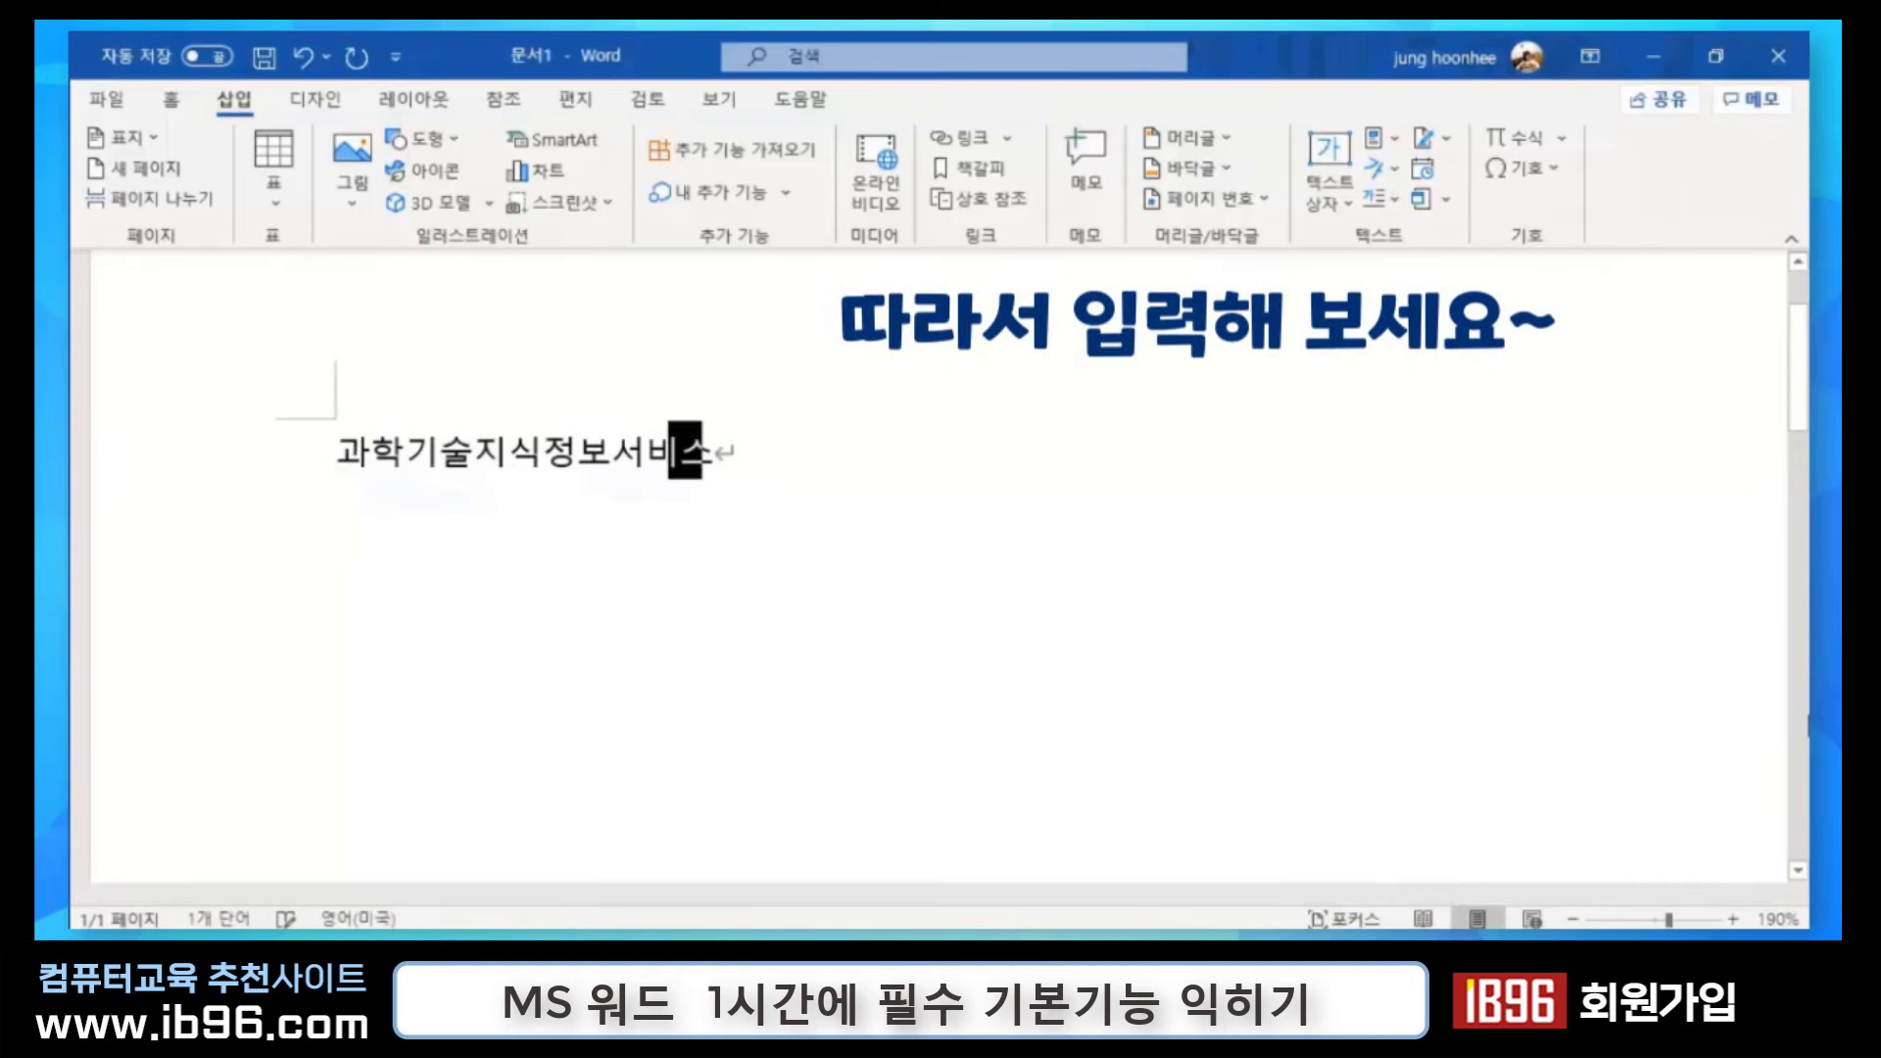
text(는 각)
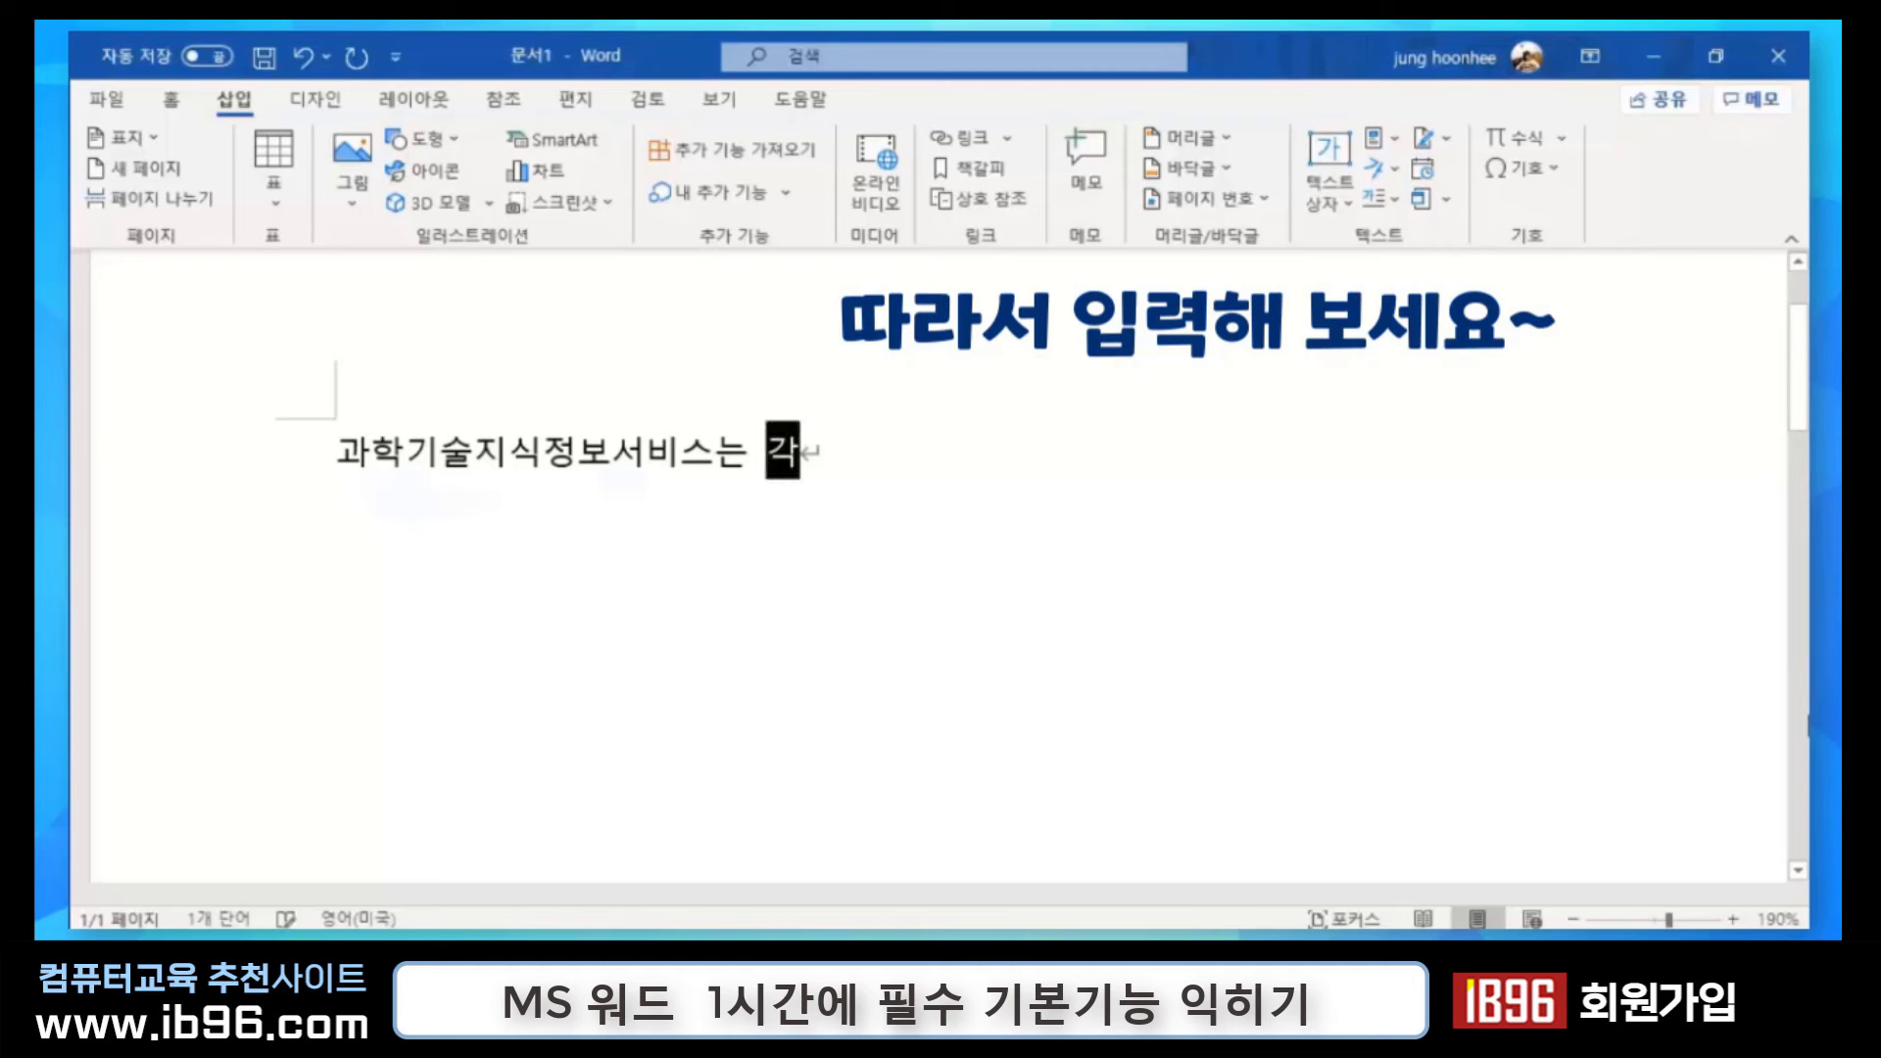
text( 부처나 연ㄱ구자드)
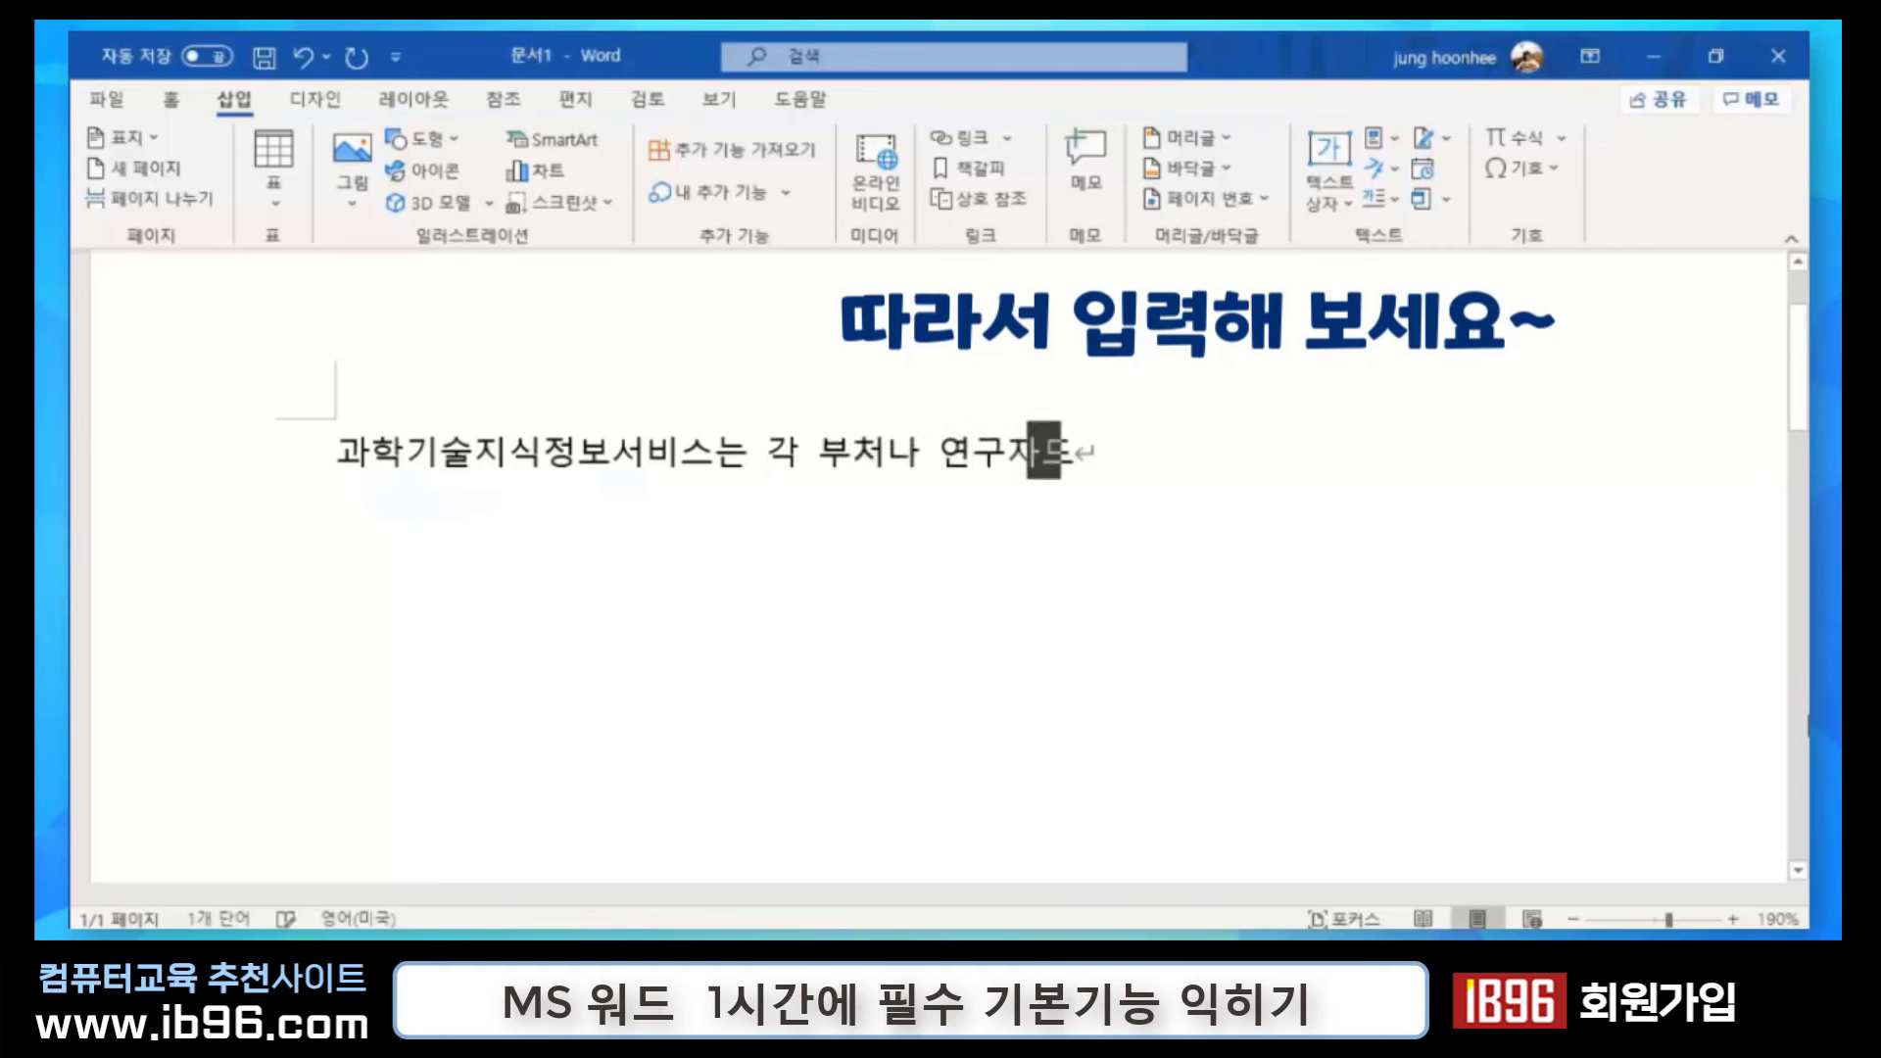
text(들이 신ㄱ규 사)
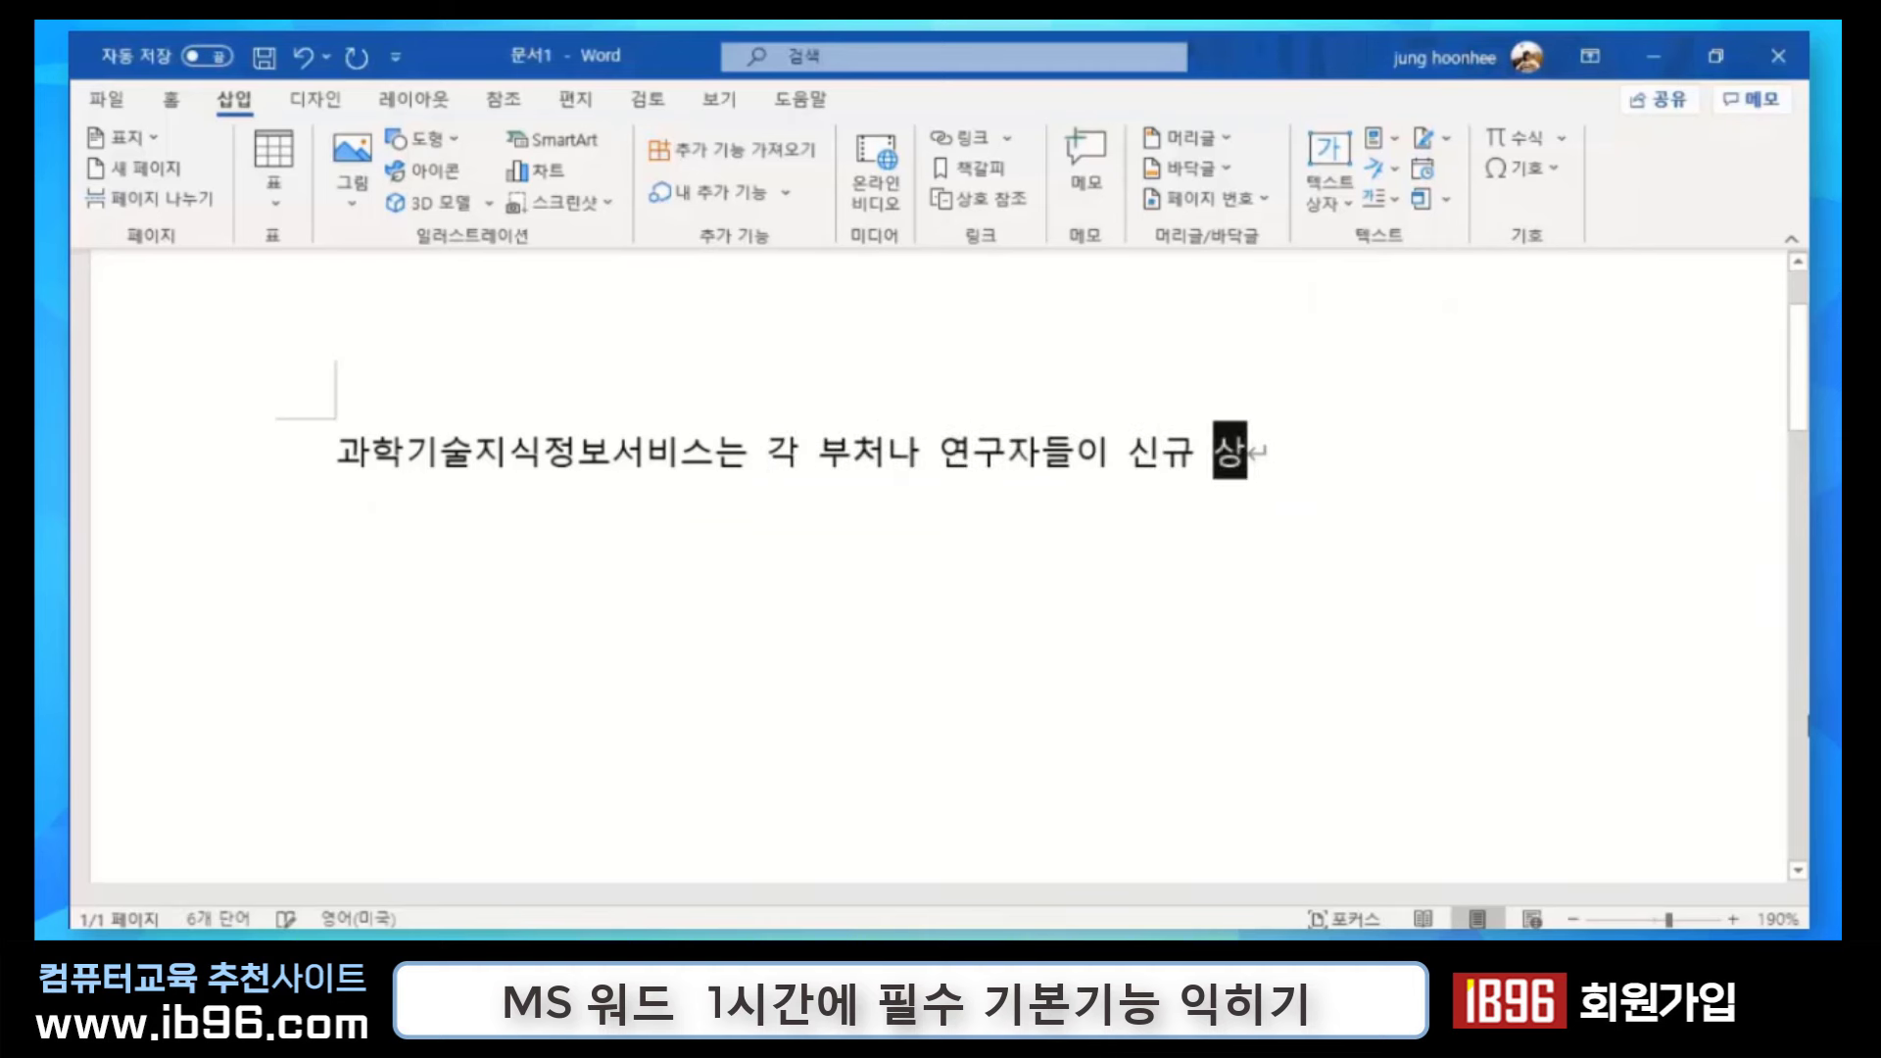
text(업이나 연구)
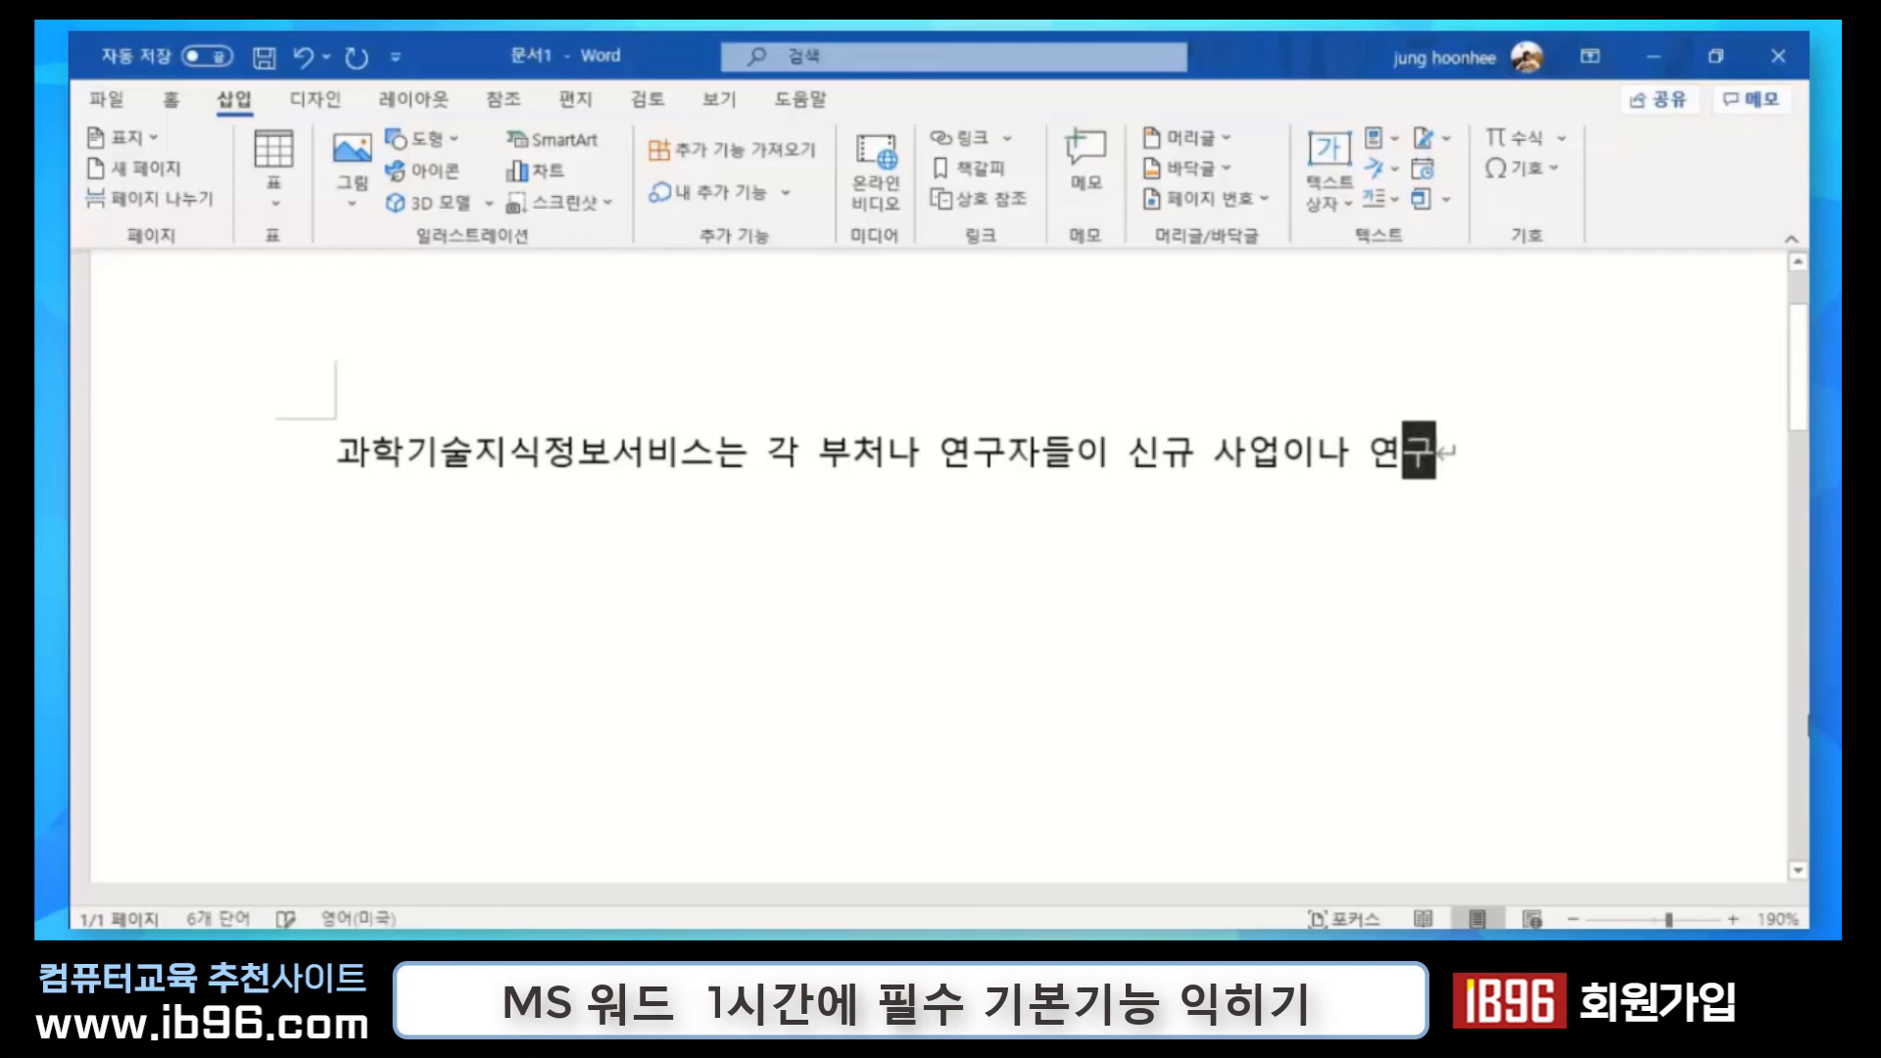
text(개발)
text( 사)
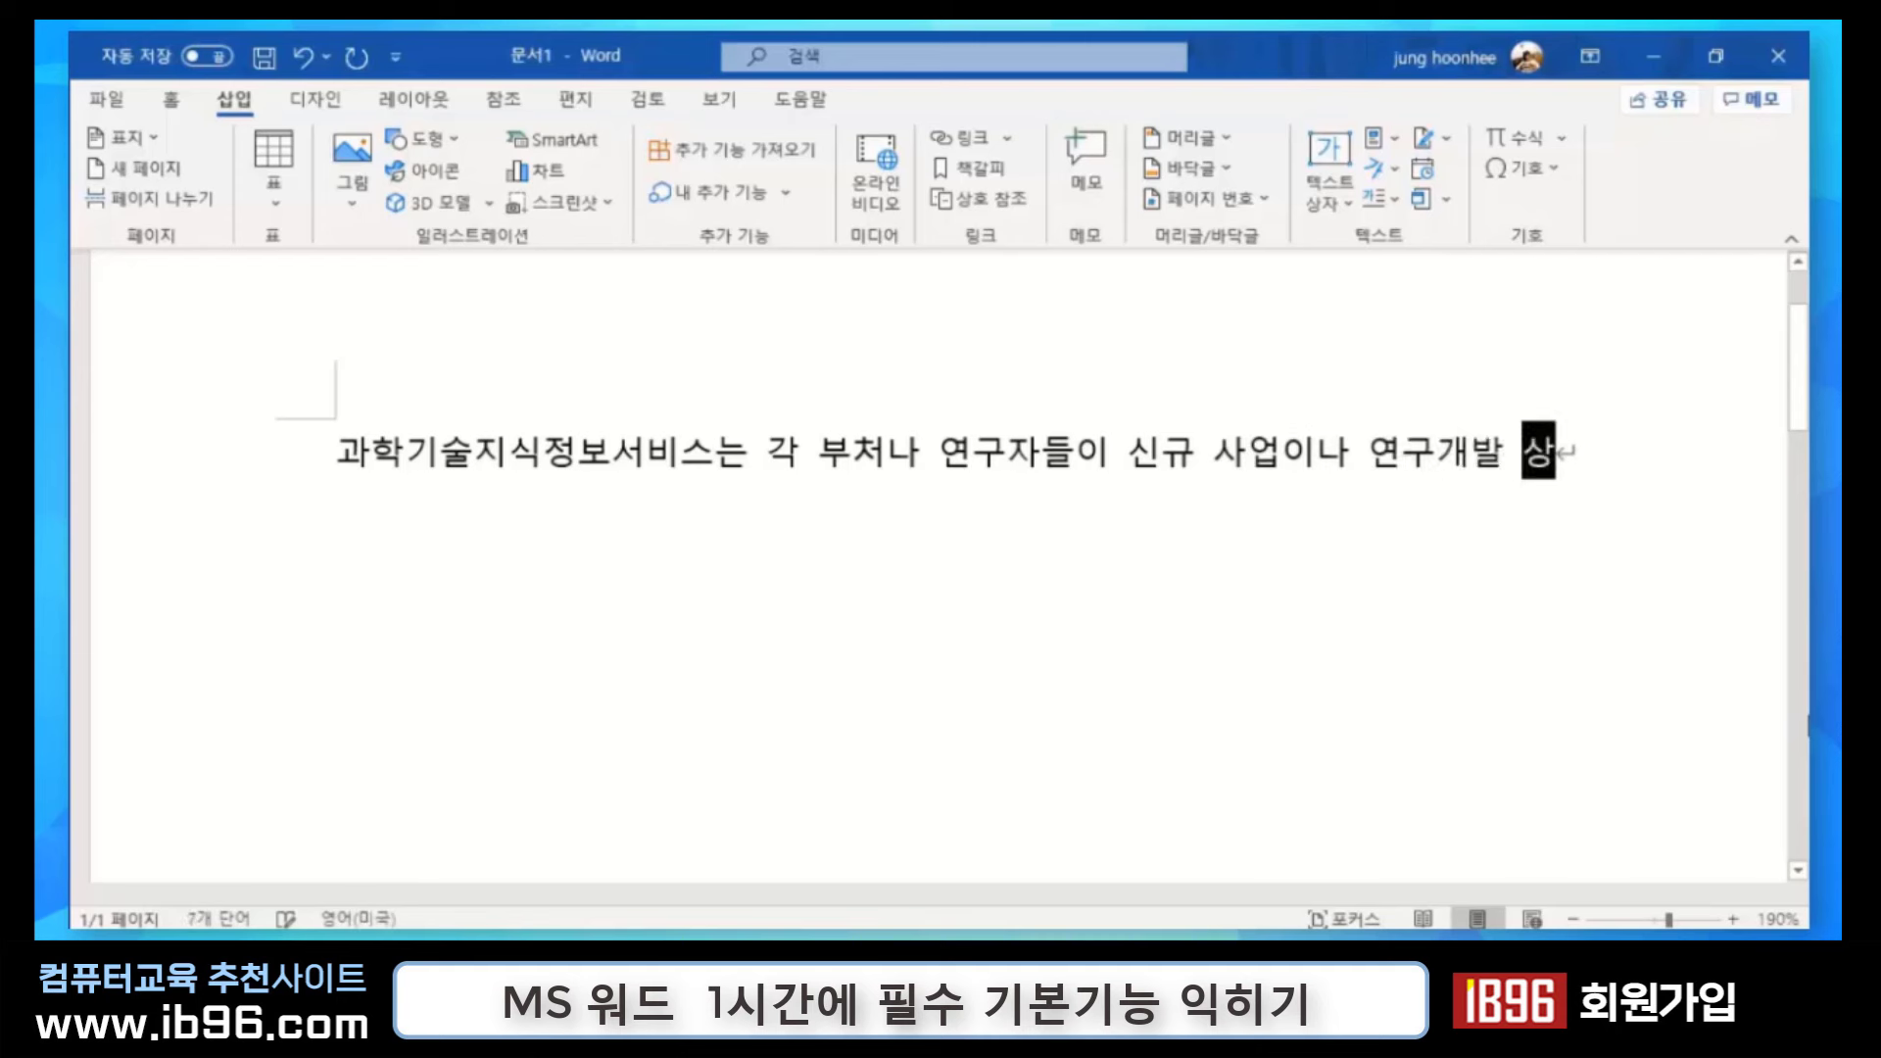
text(업을 조저정하)
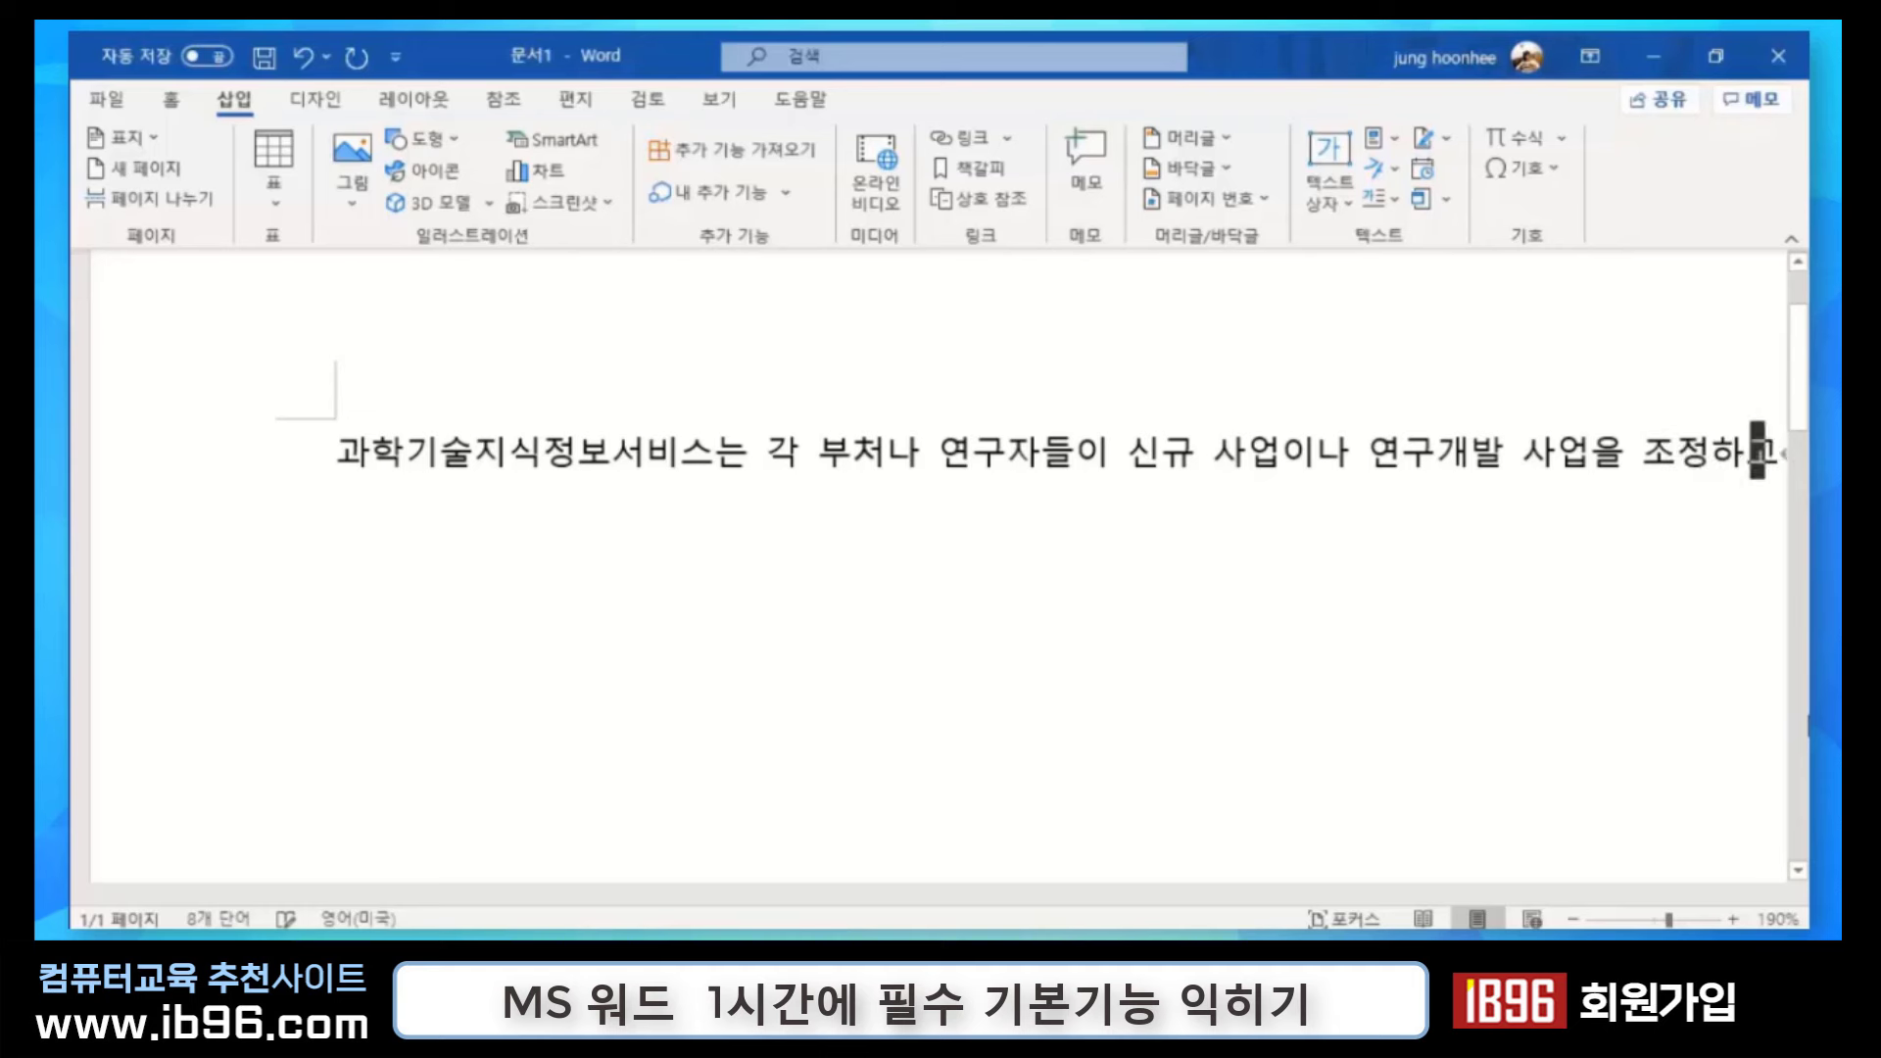
text(고 평가 할 때 )
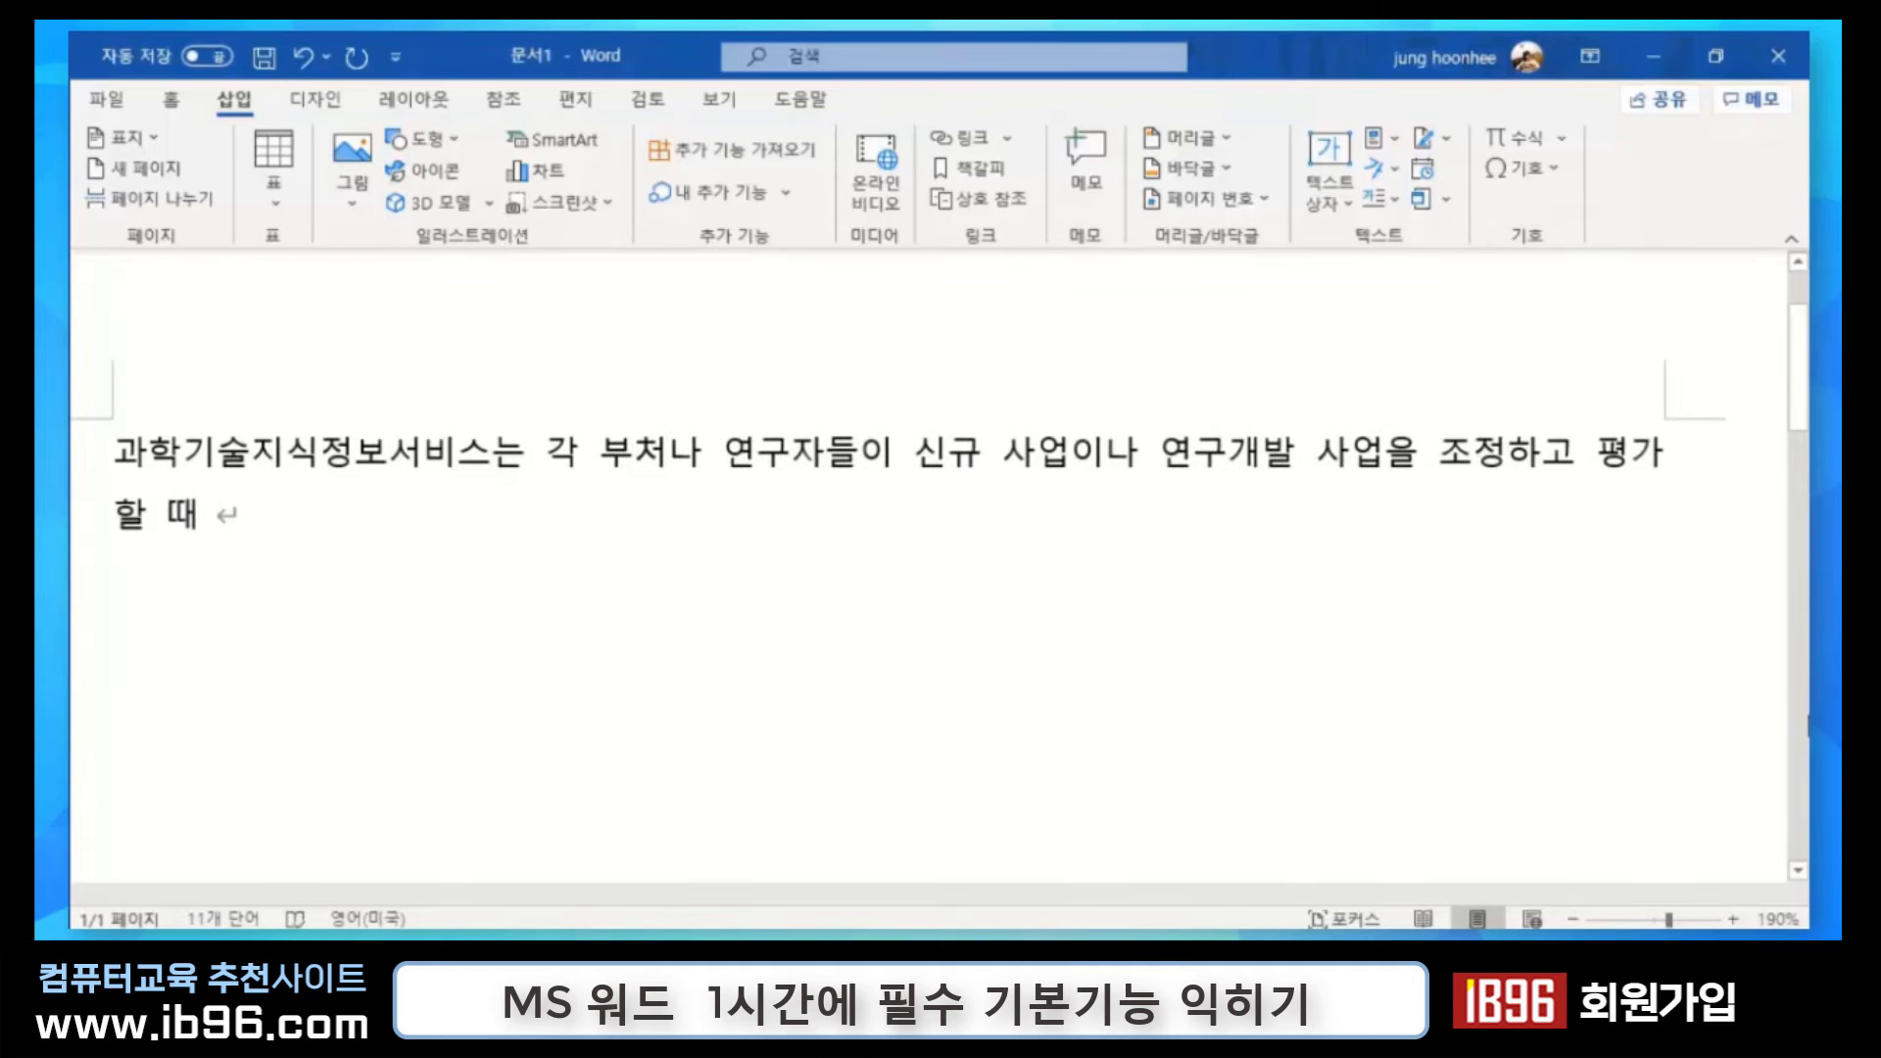
text(중복투)
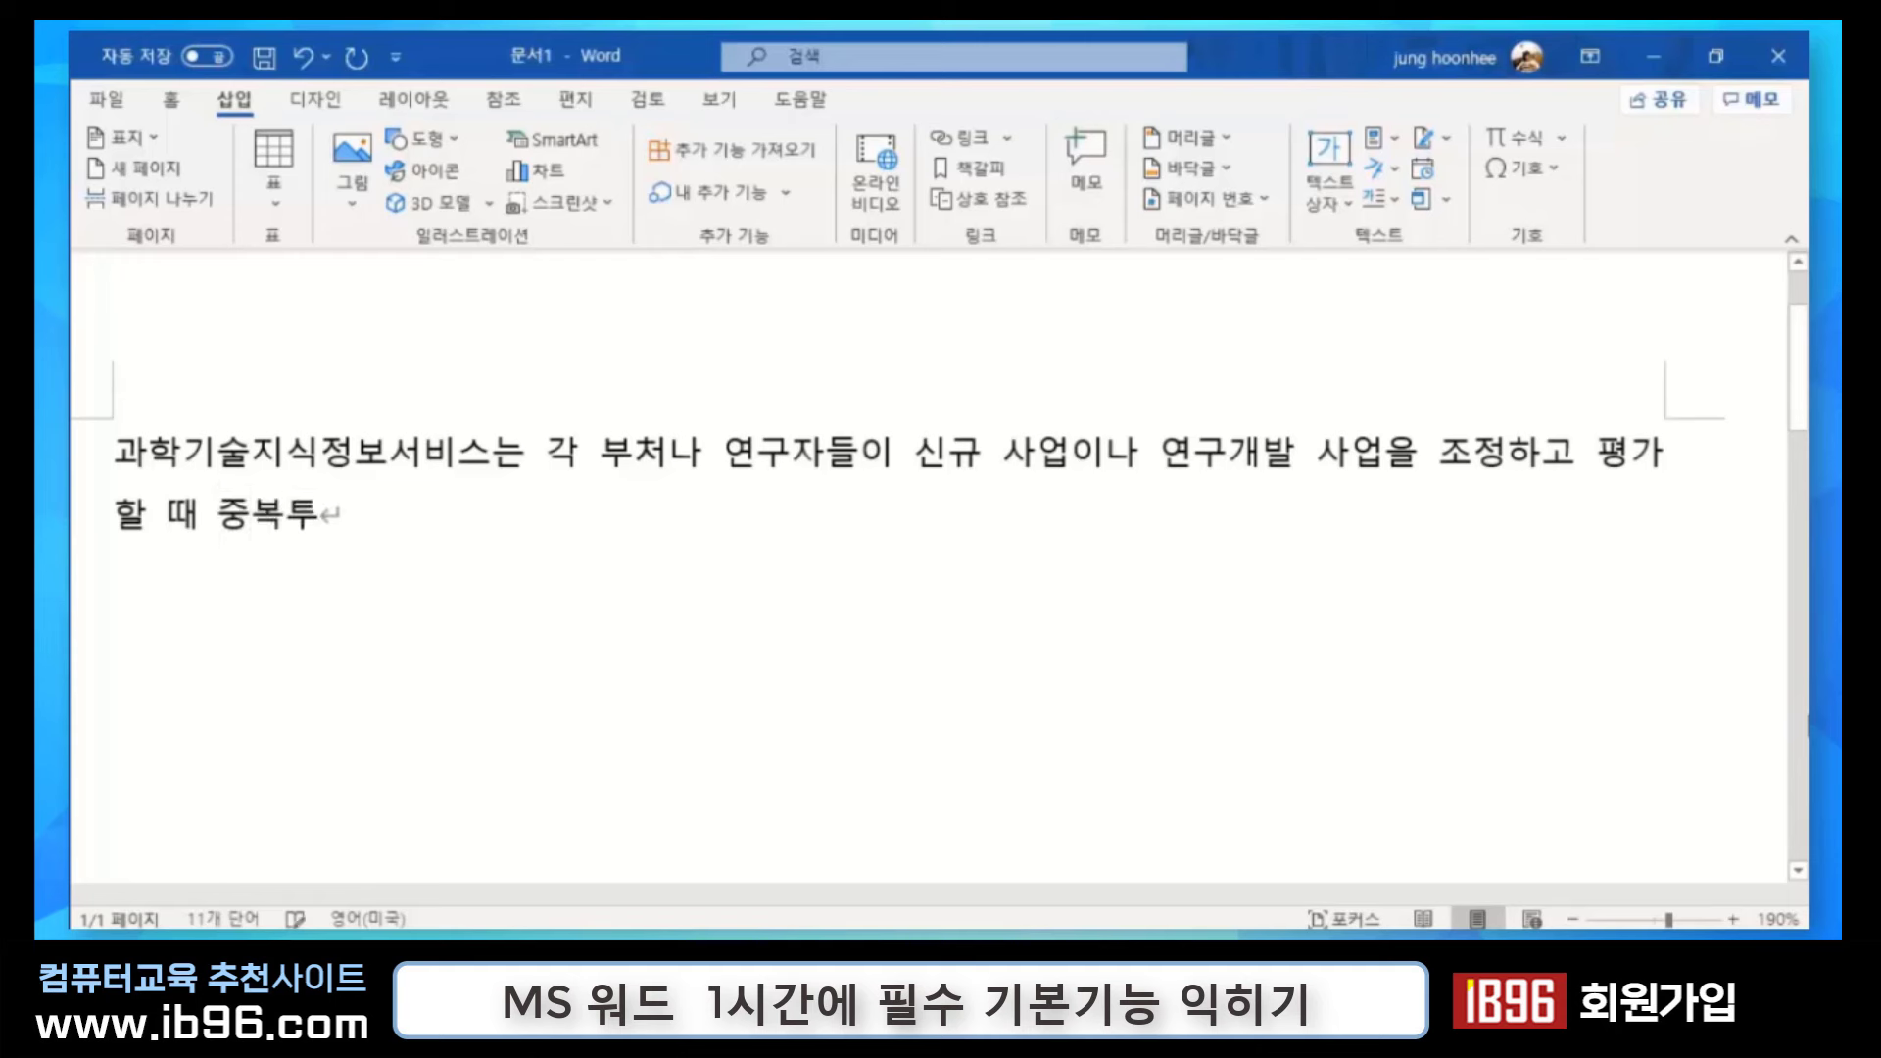
text(자를 방)
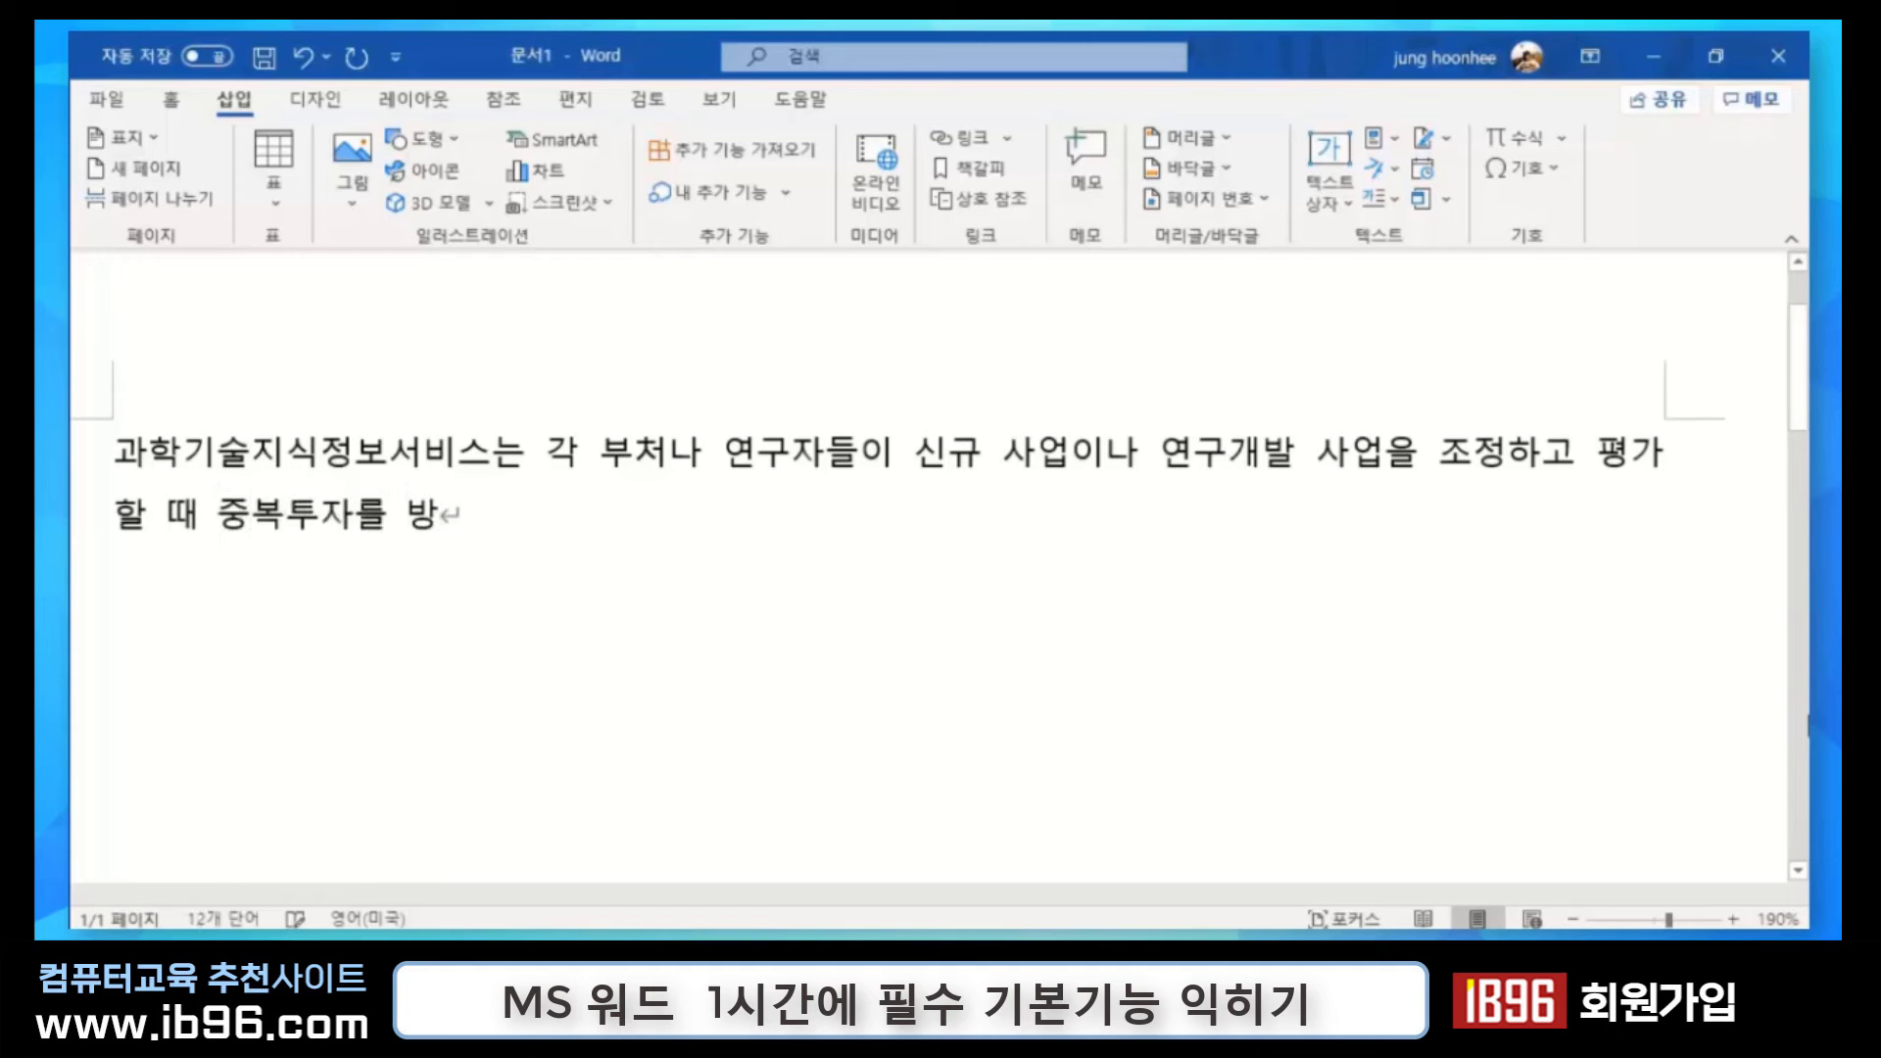
text(지하고 연궃자가 )
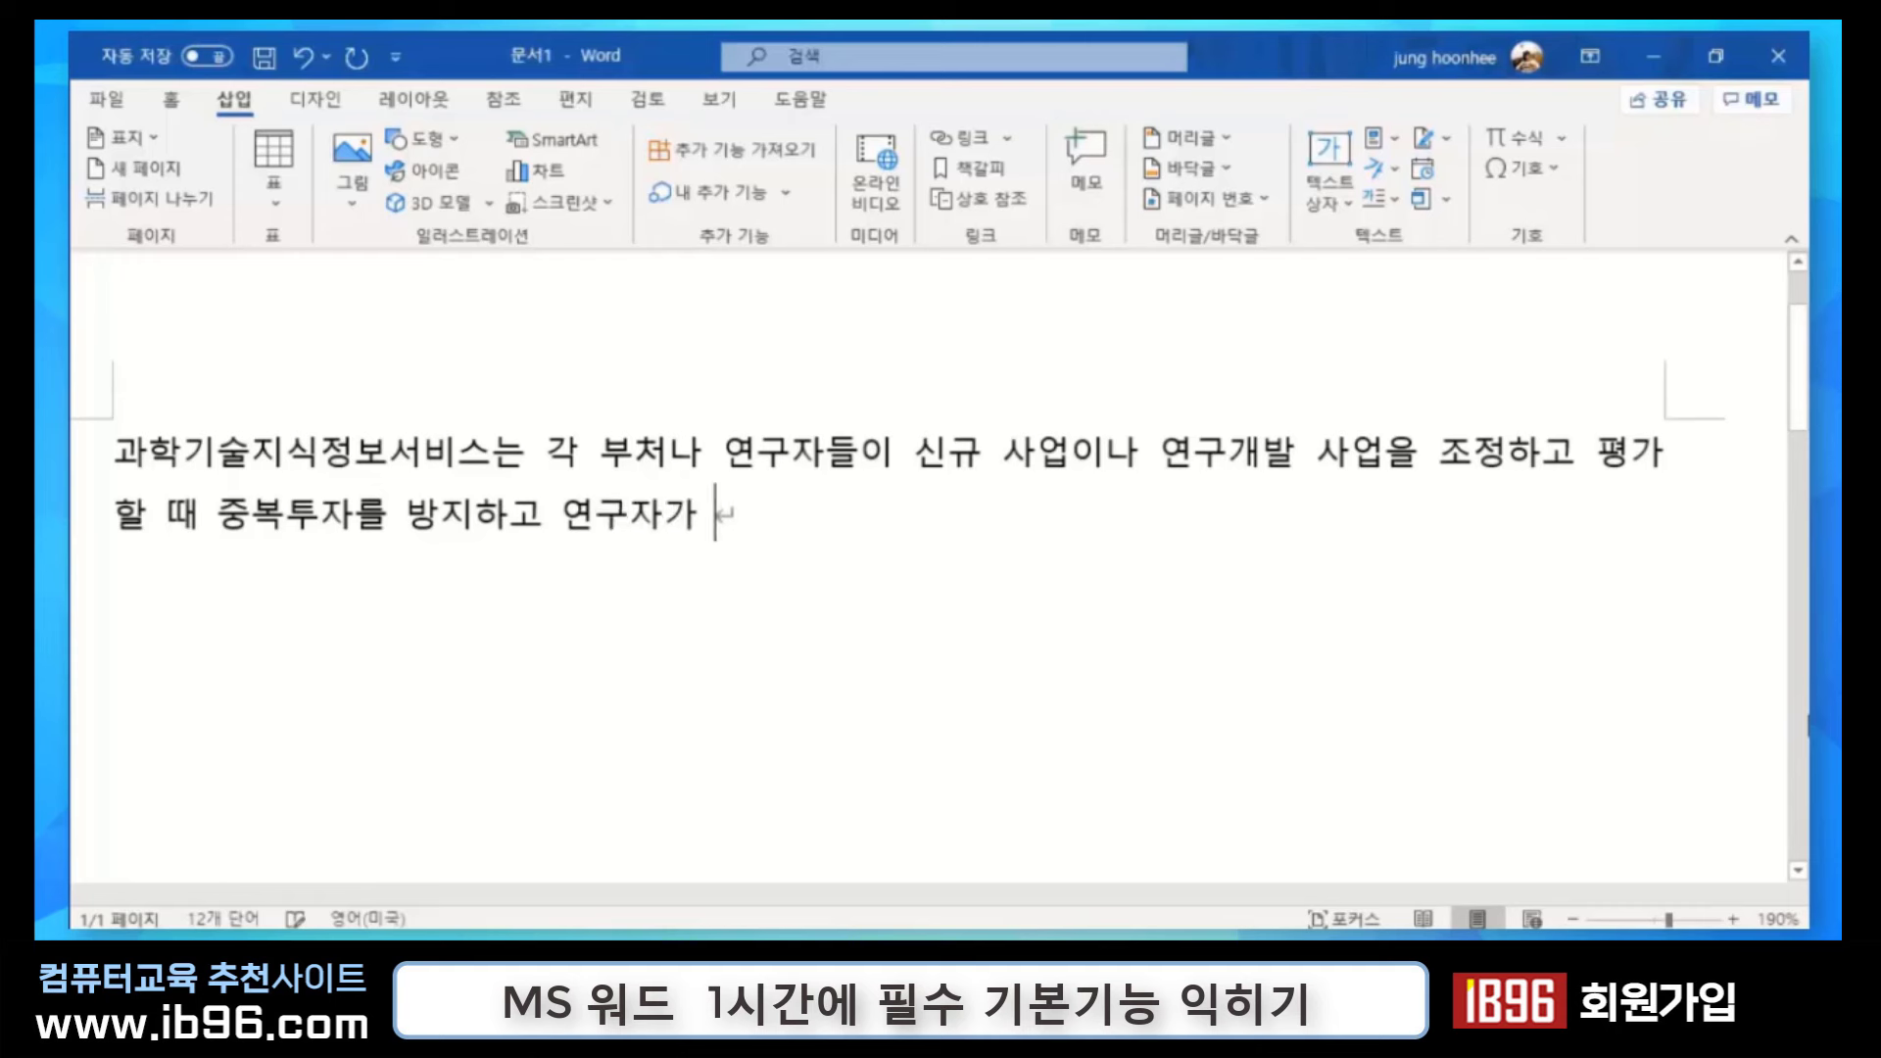
text(연구개발 관)
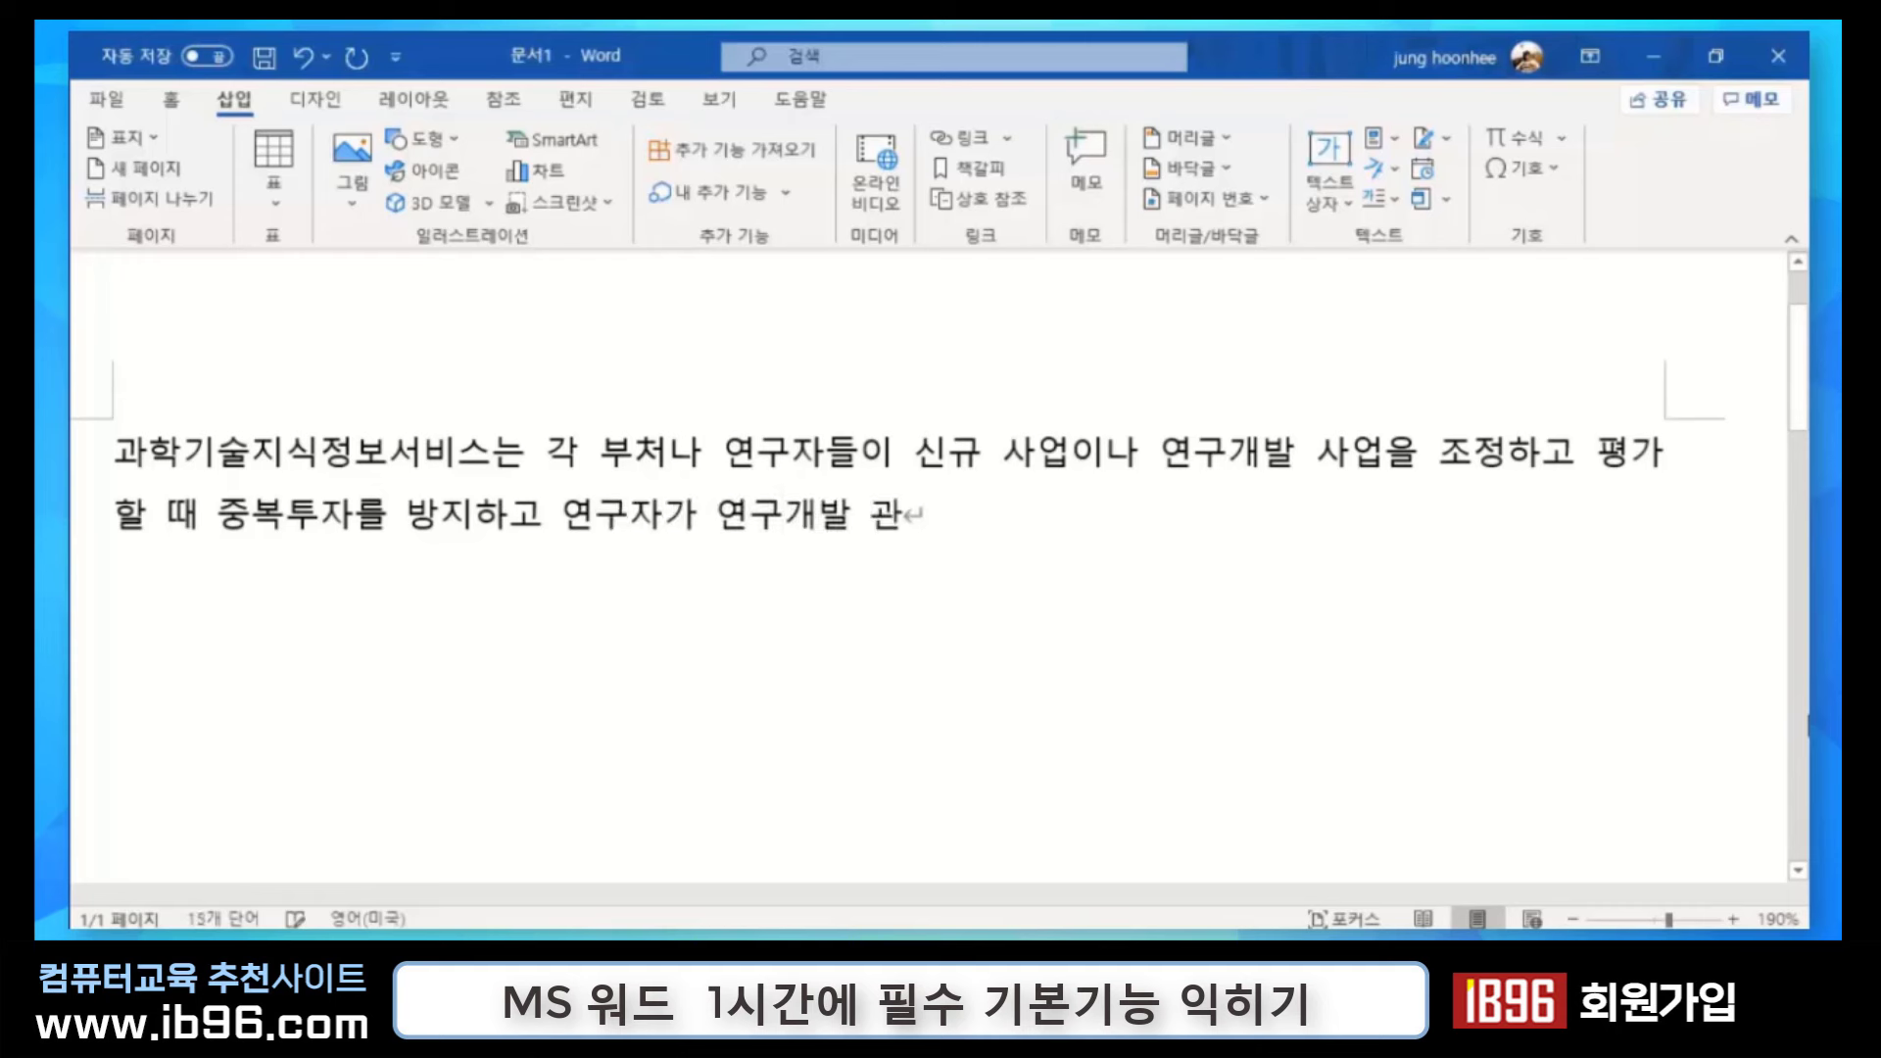
text(련 정보 활ㅇ용으)
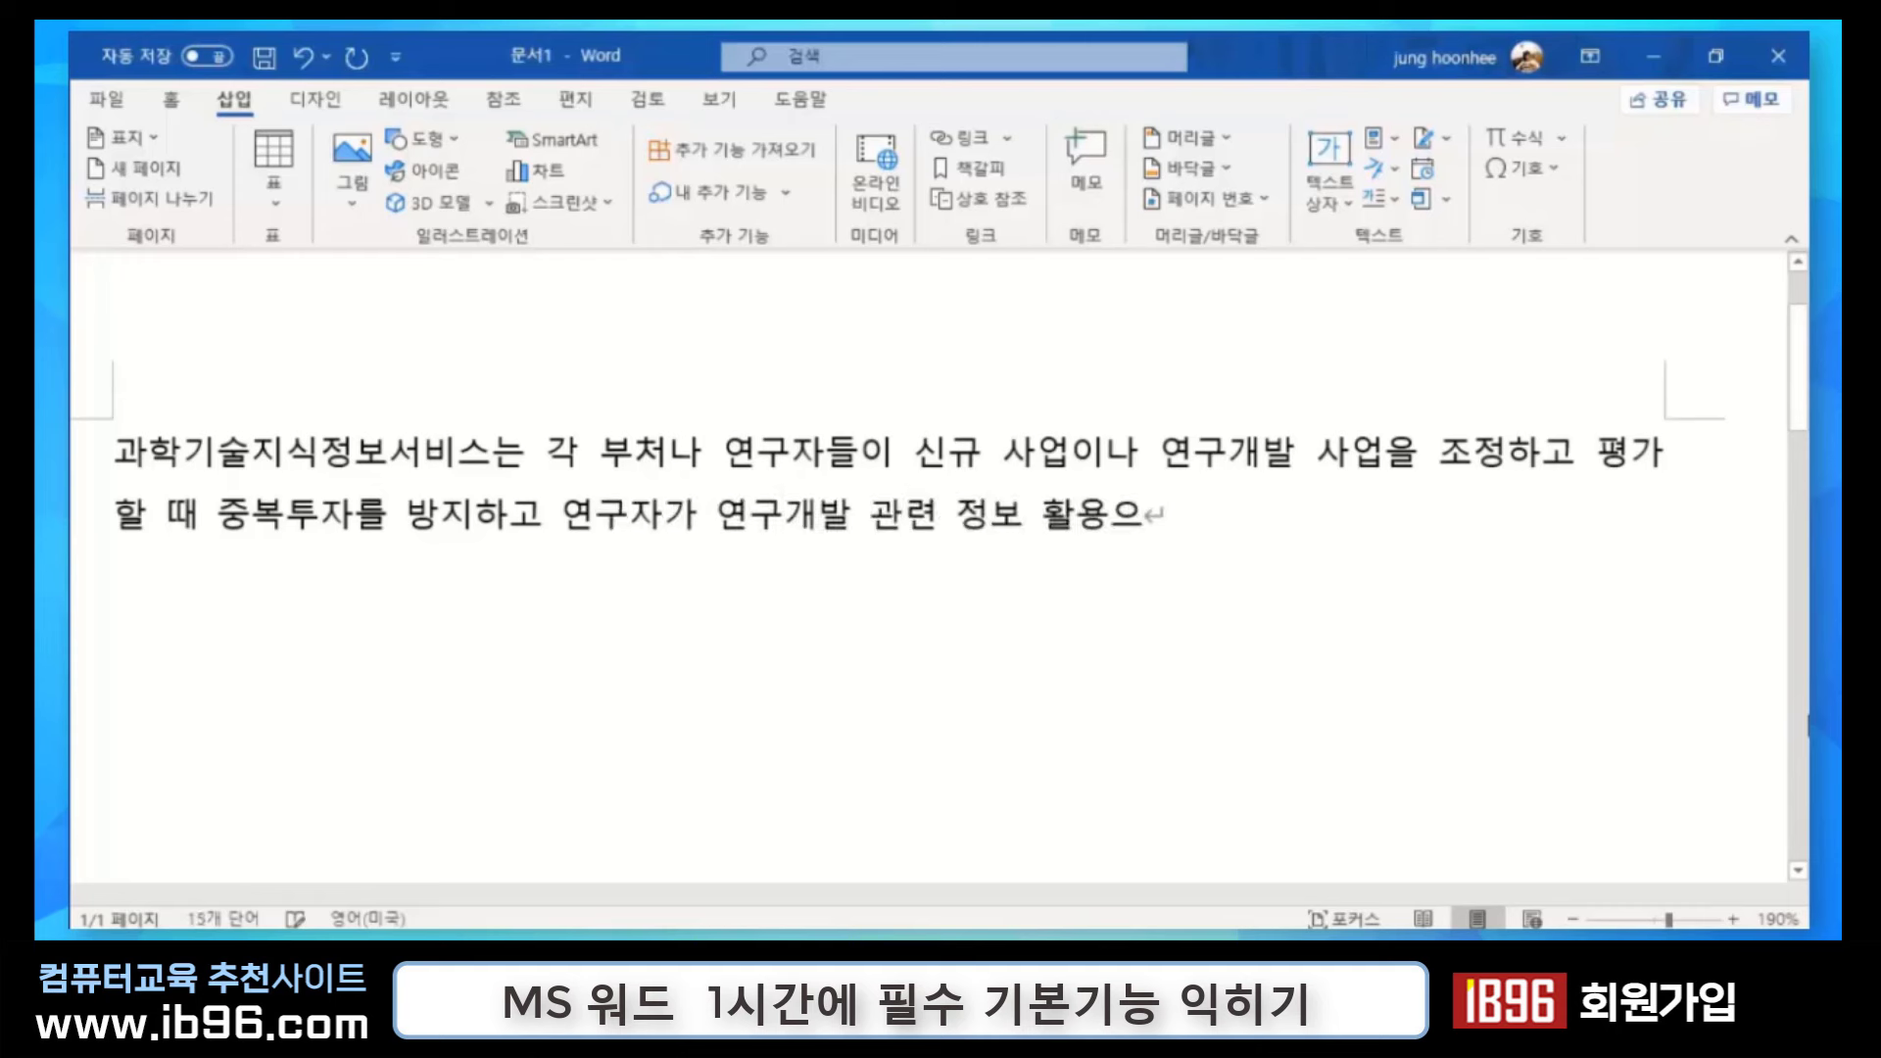
text(을 금대하화)
key(BackSpace)
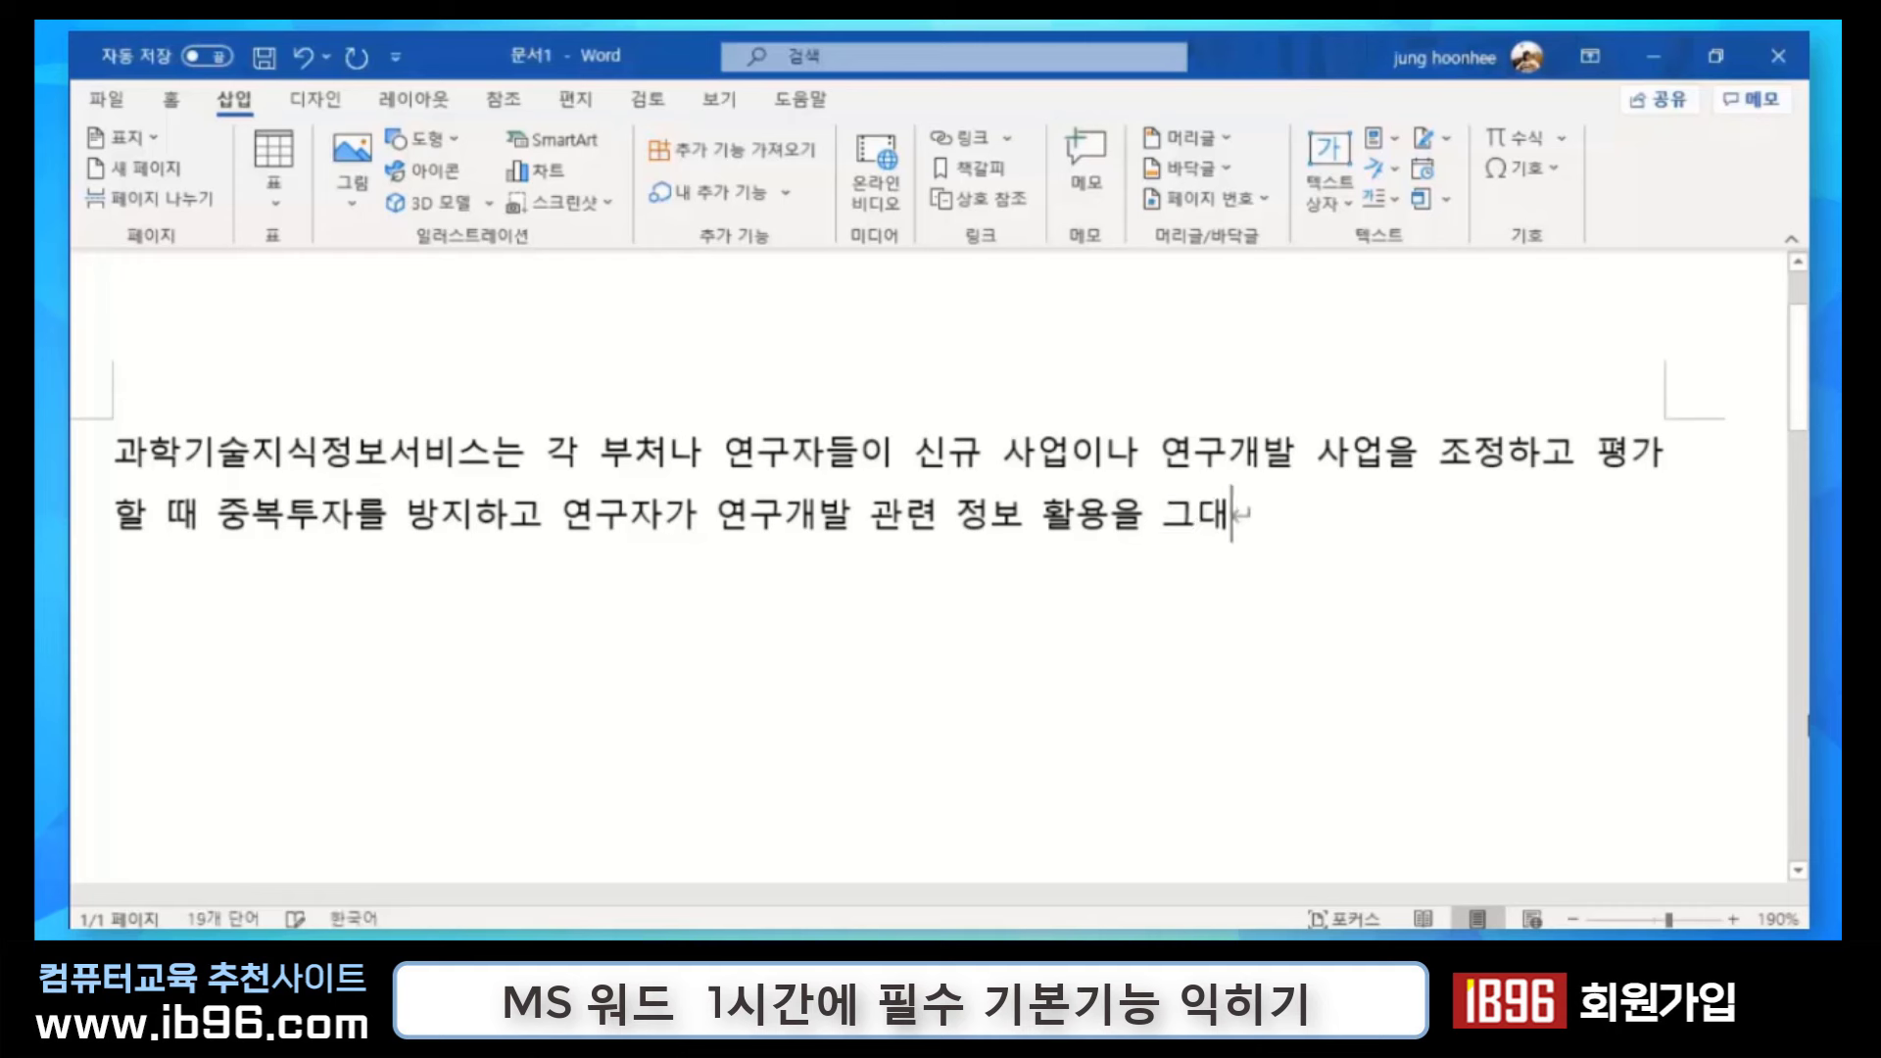
key(BackSpace)
key(BackSpace)
text(극대호화하)
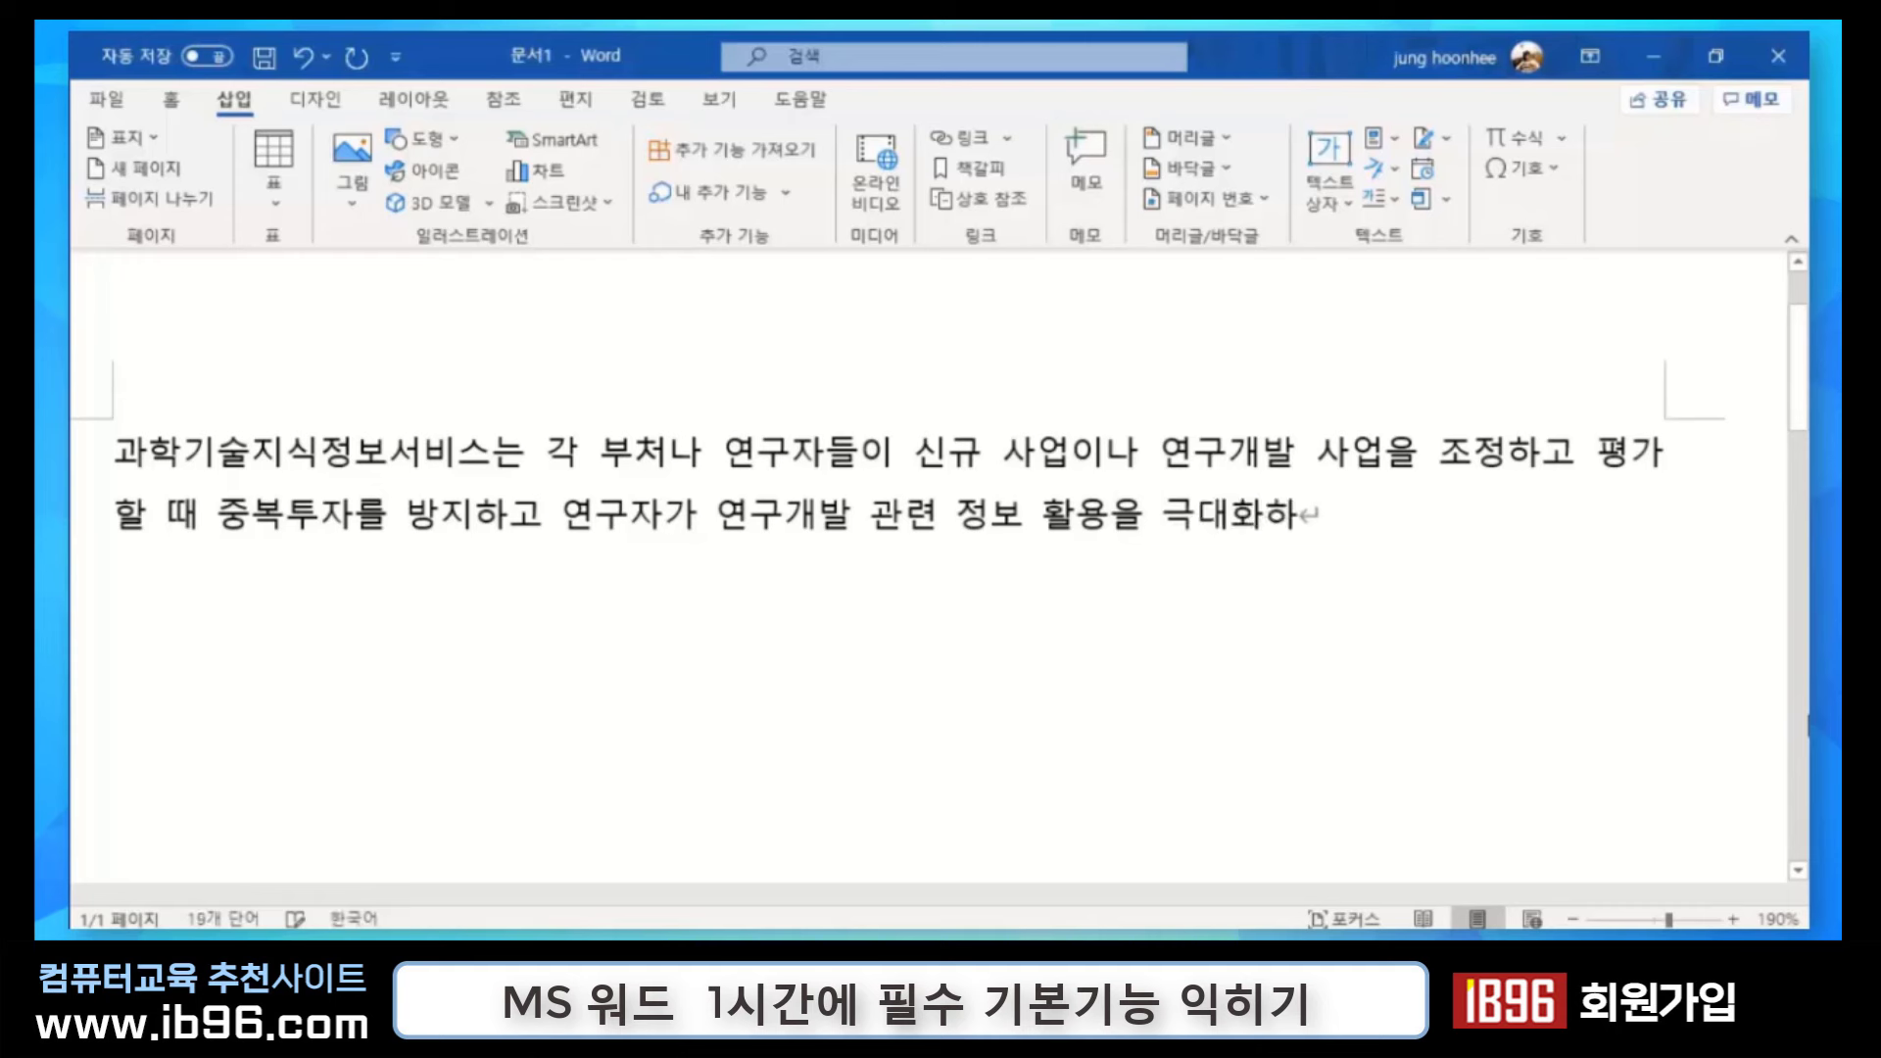
text(함으로써 국)
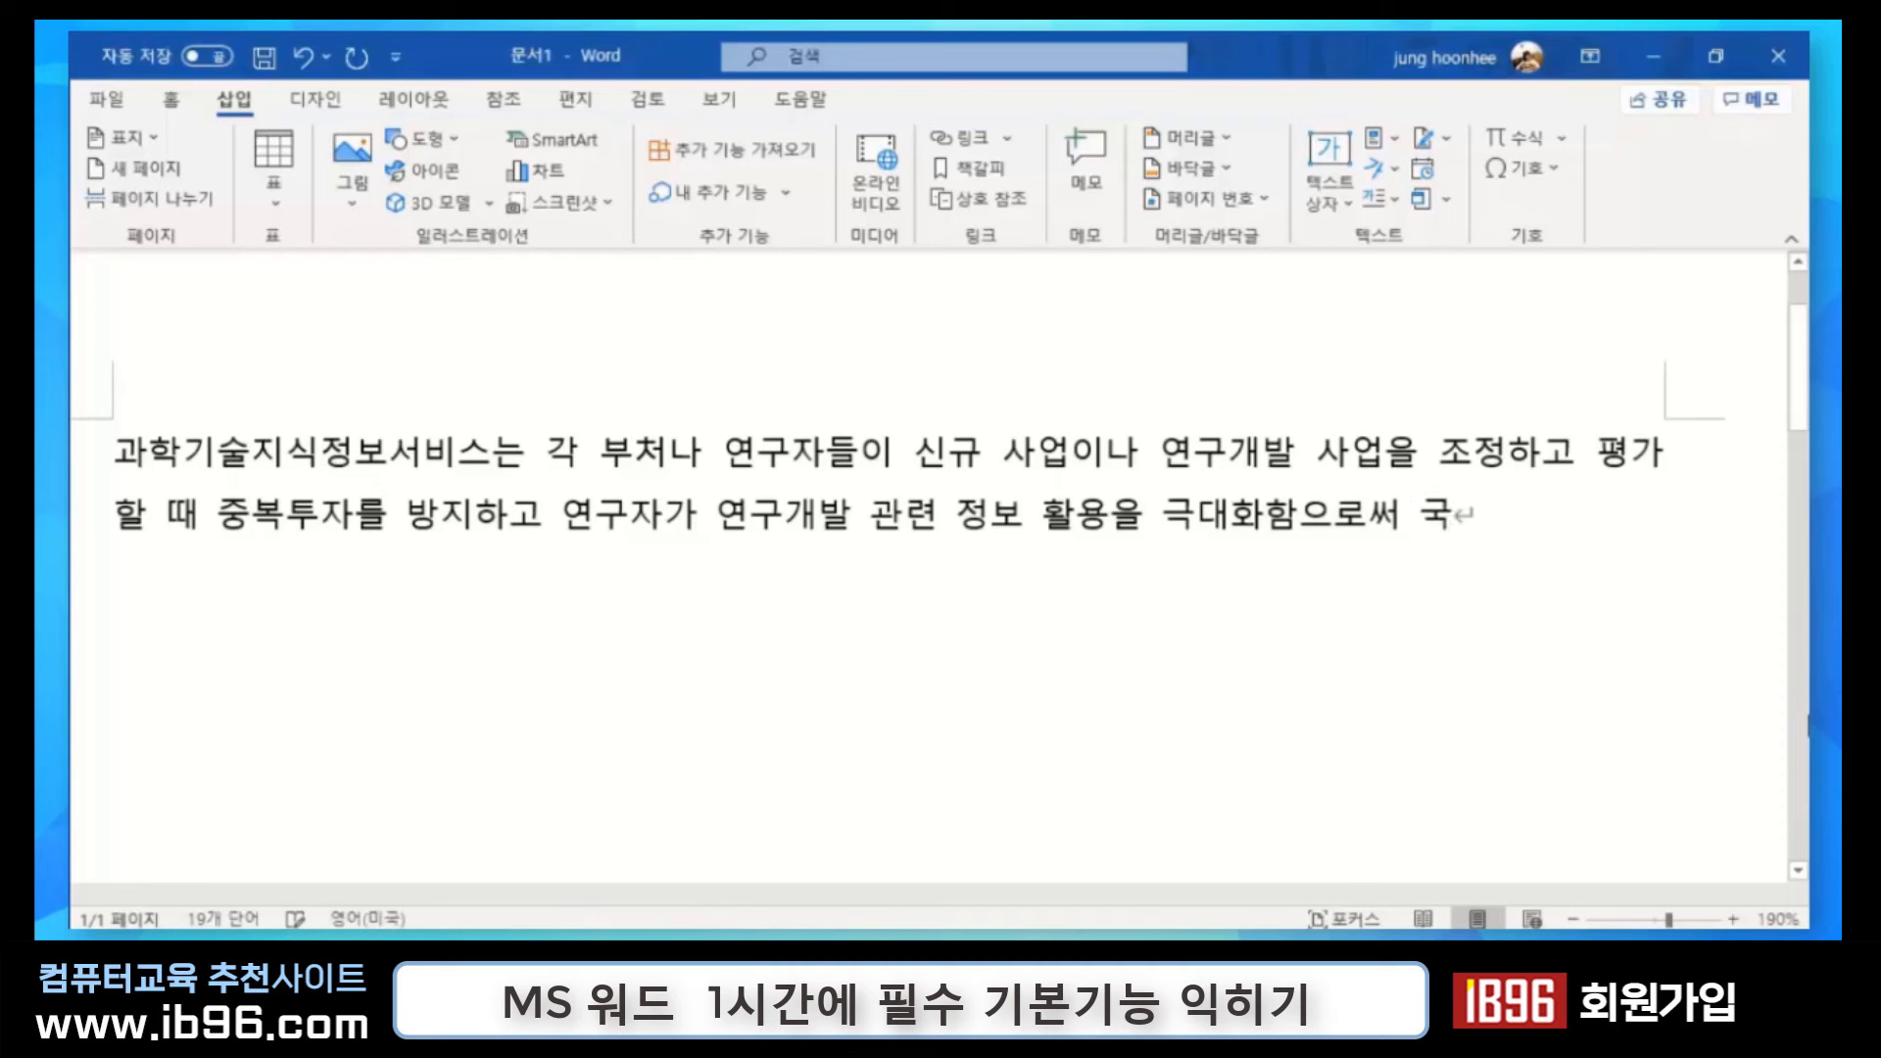
text(가 연구개발 사)
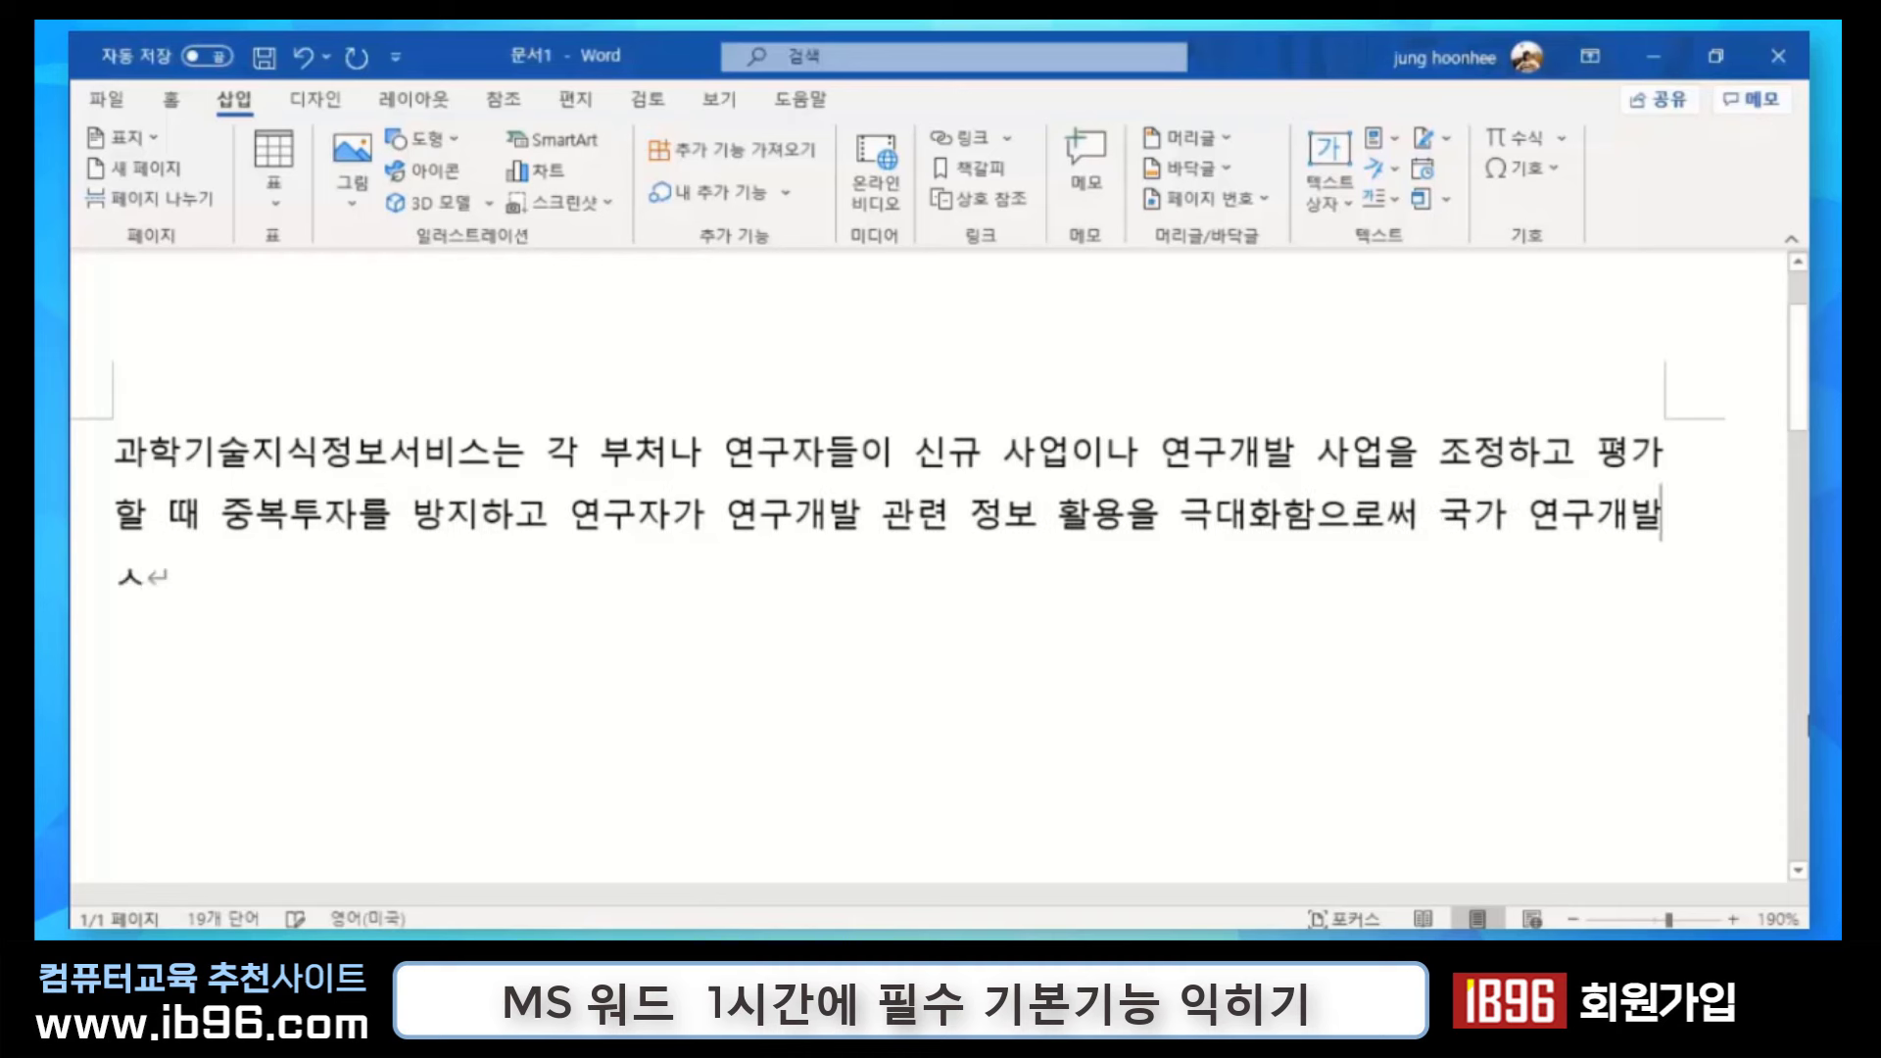
text(업을 관리한)
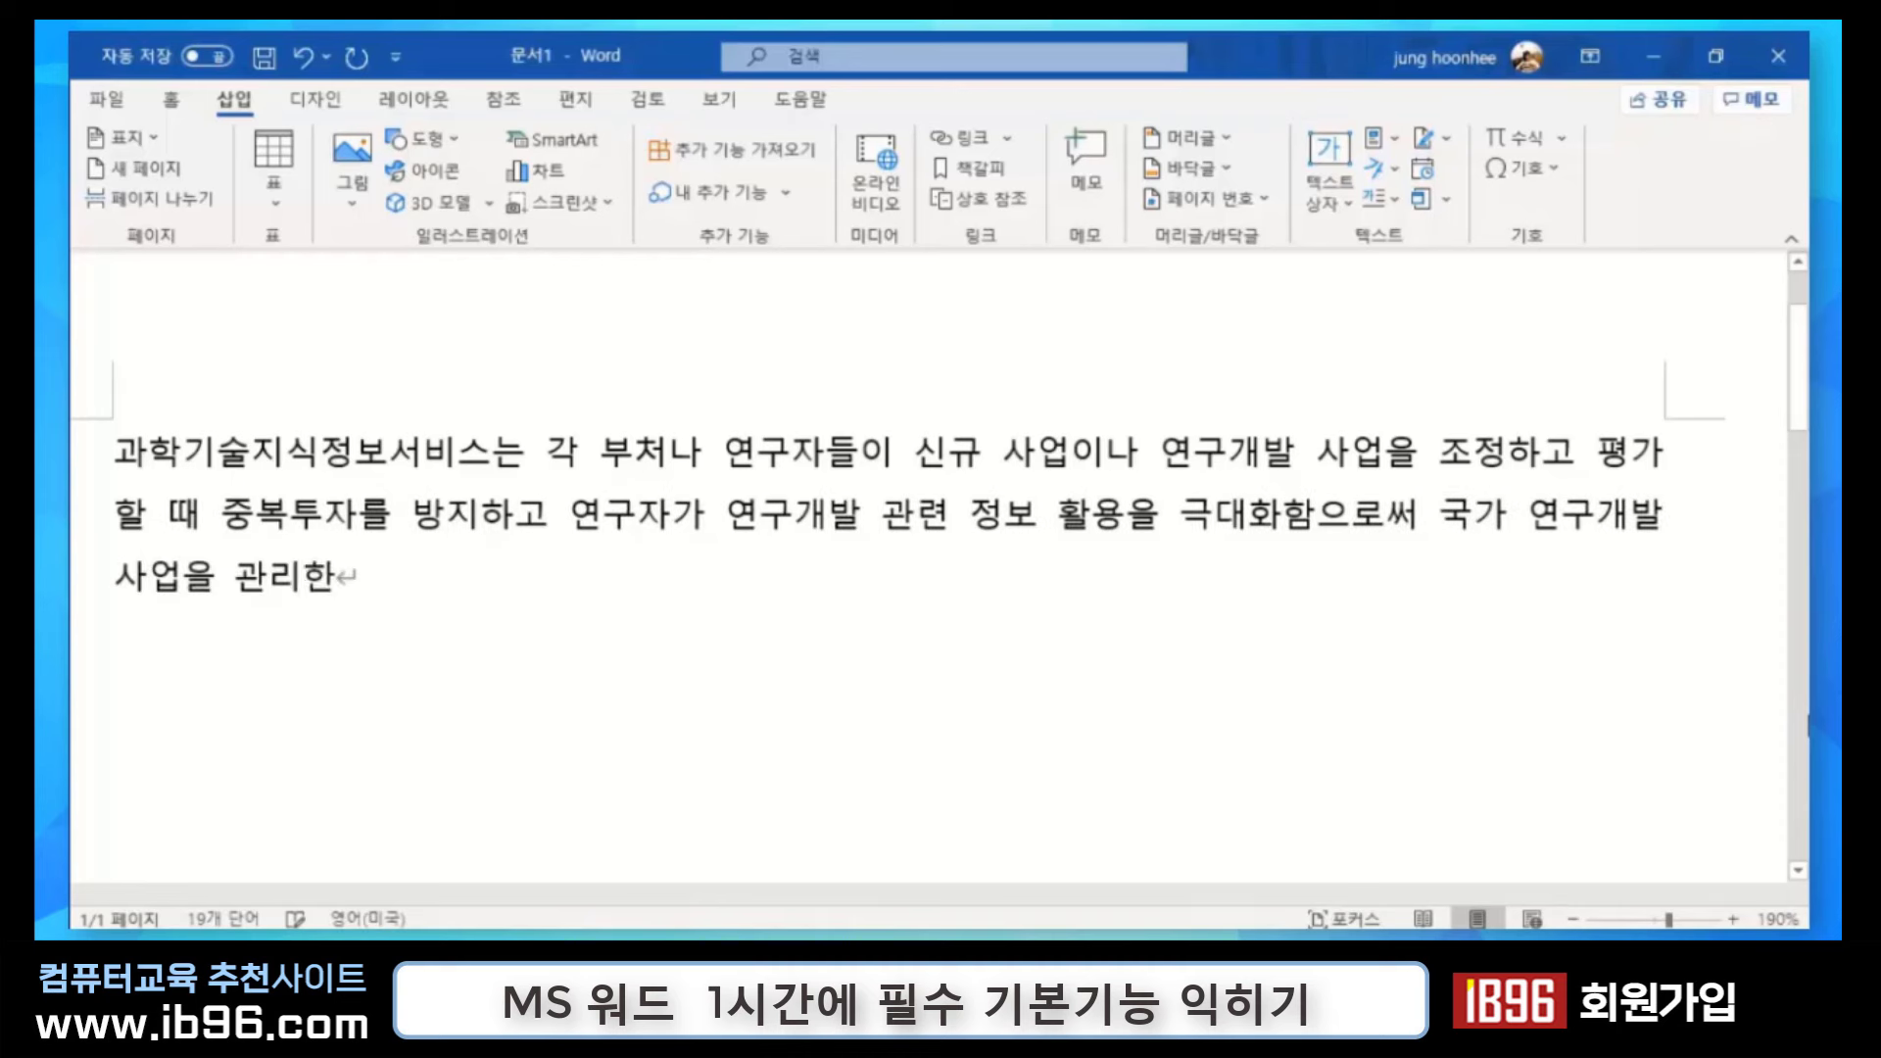
text(다.)
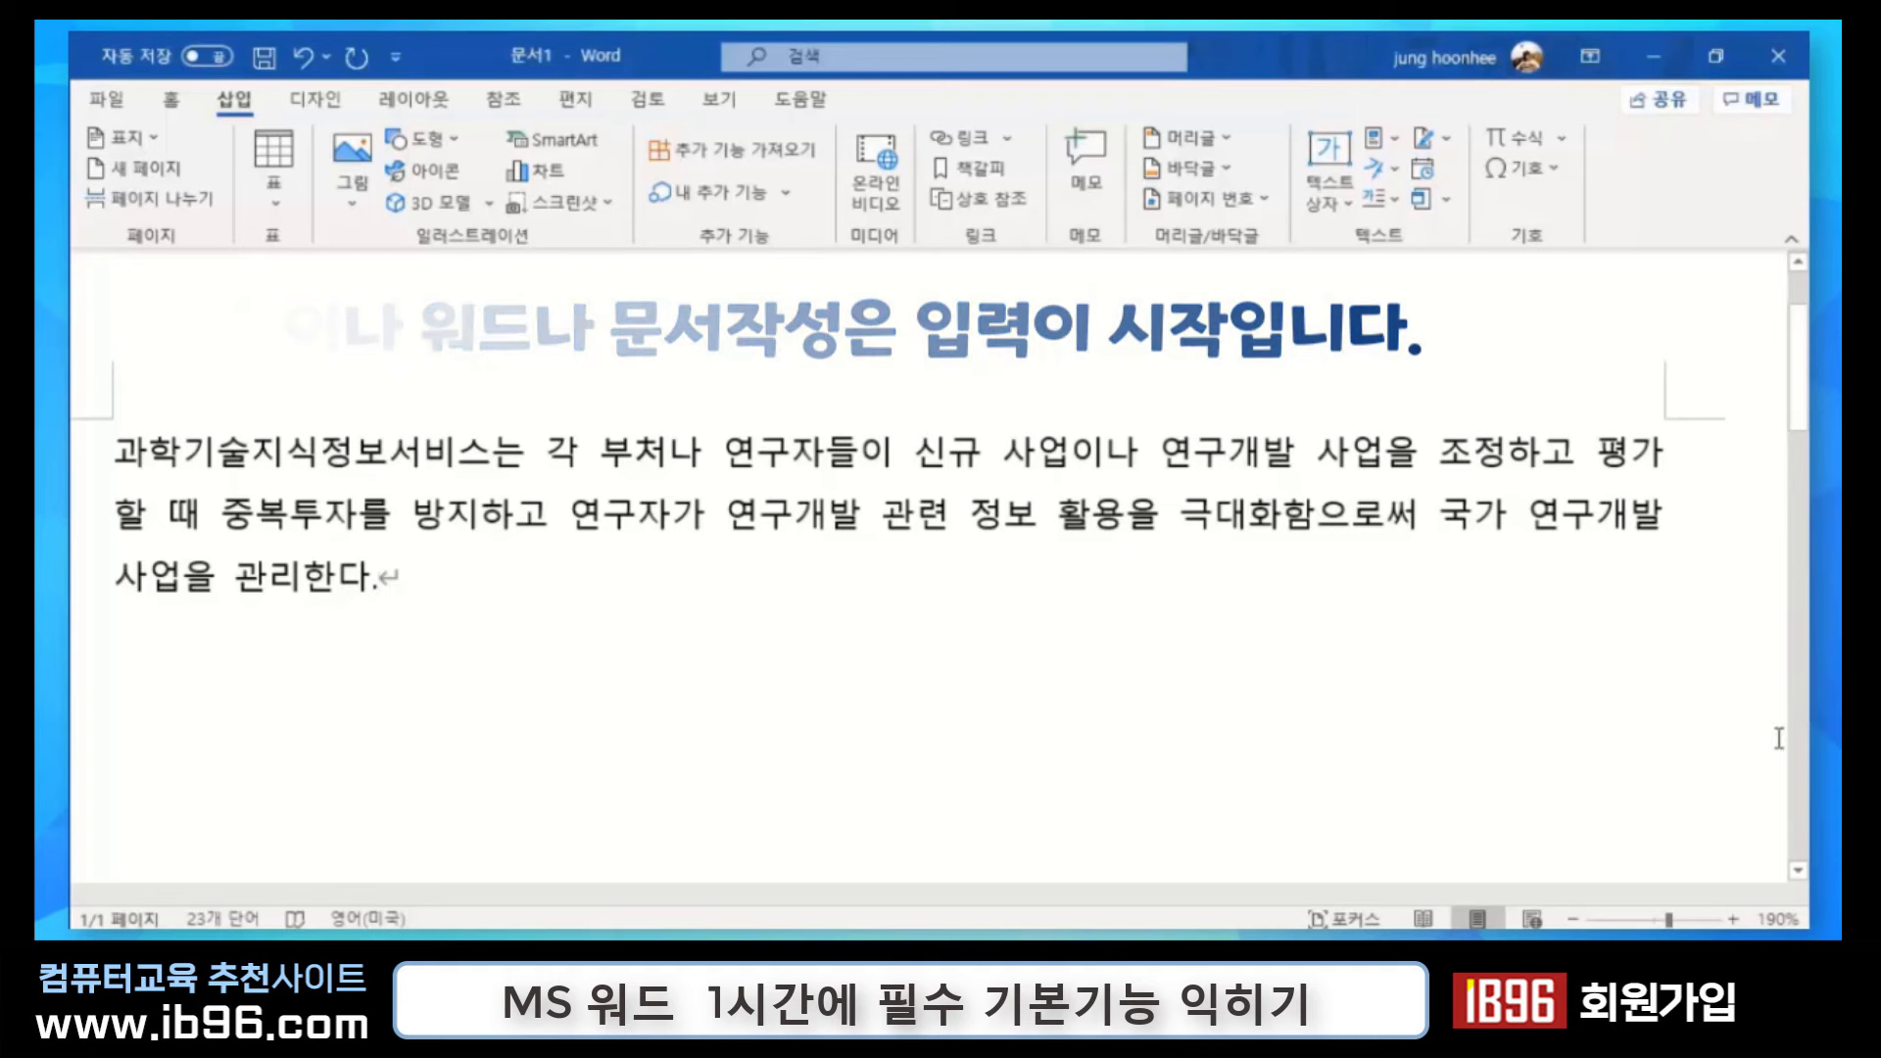
Step: Start a new empty paragraph below the text and show the Home formatting commands
key(Return)
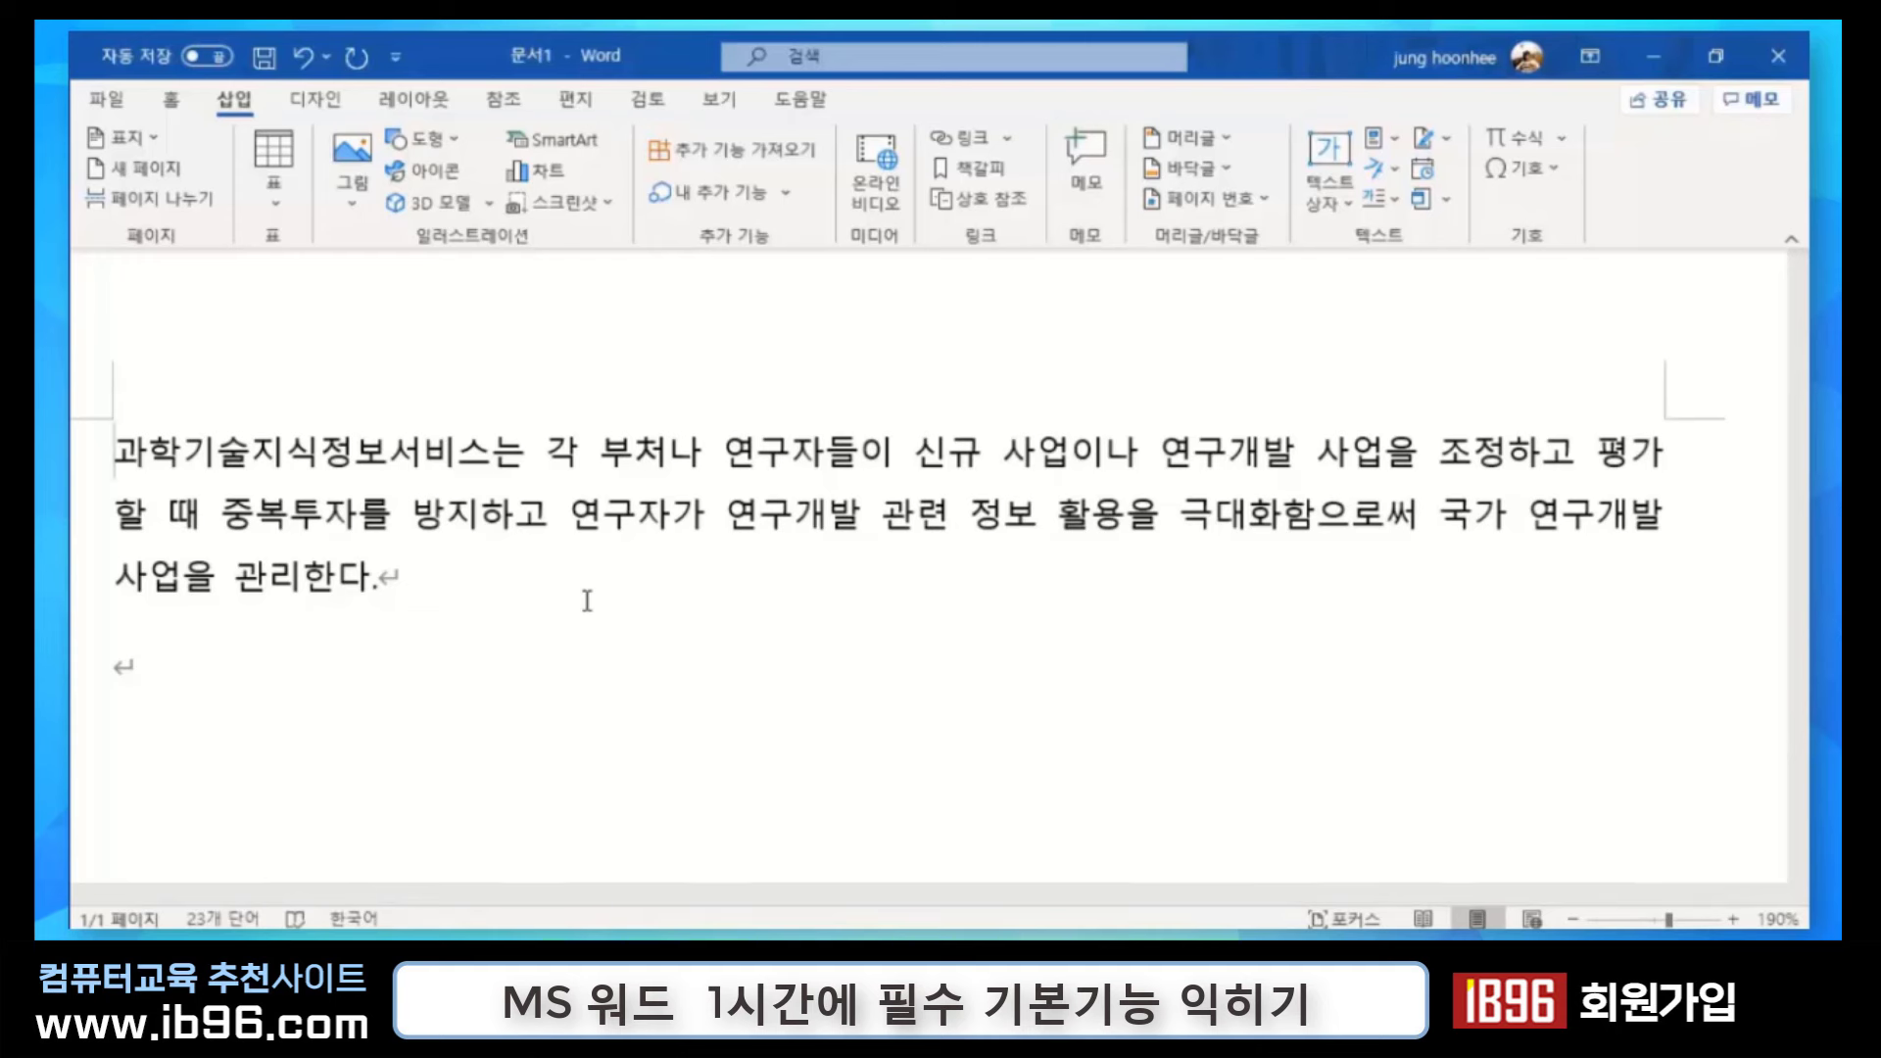
click(172, 101)
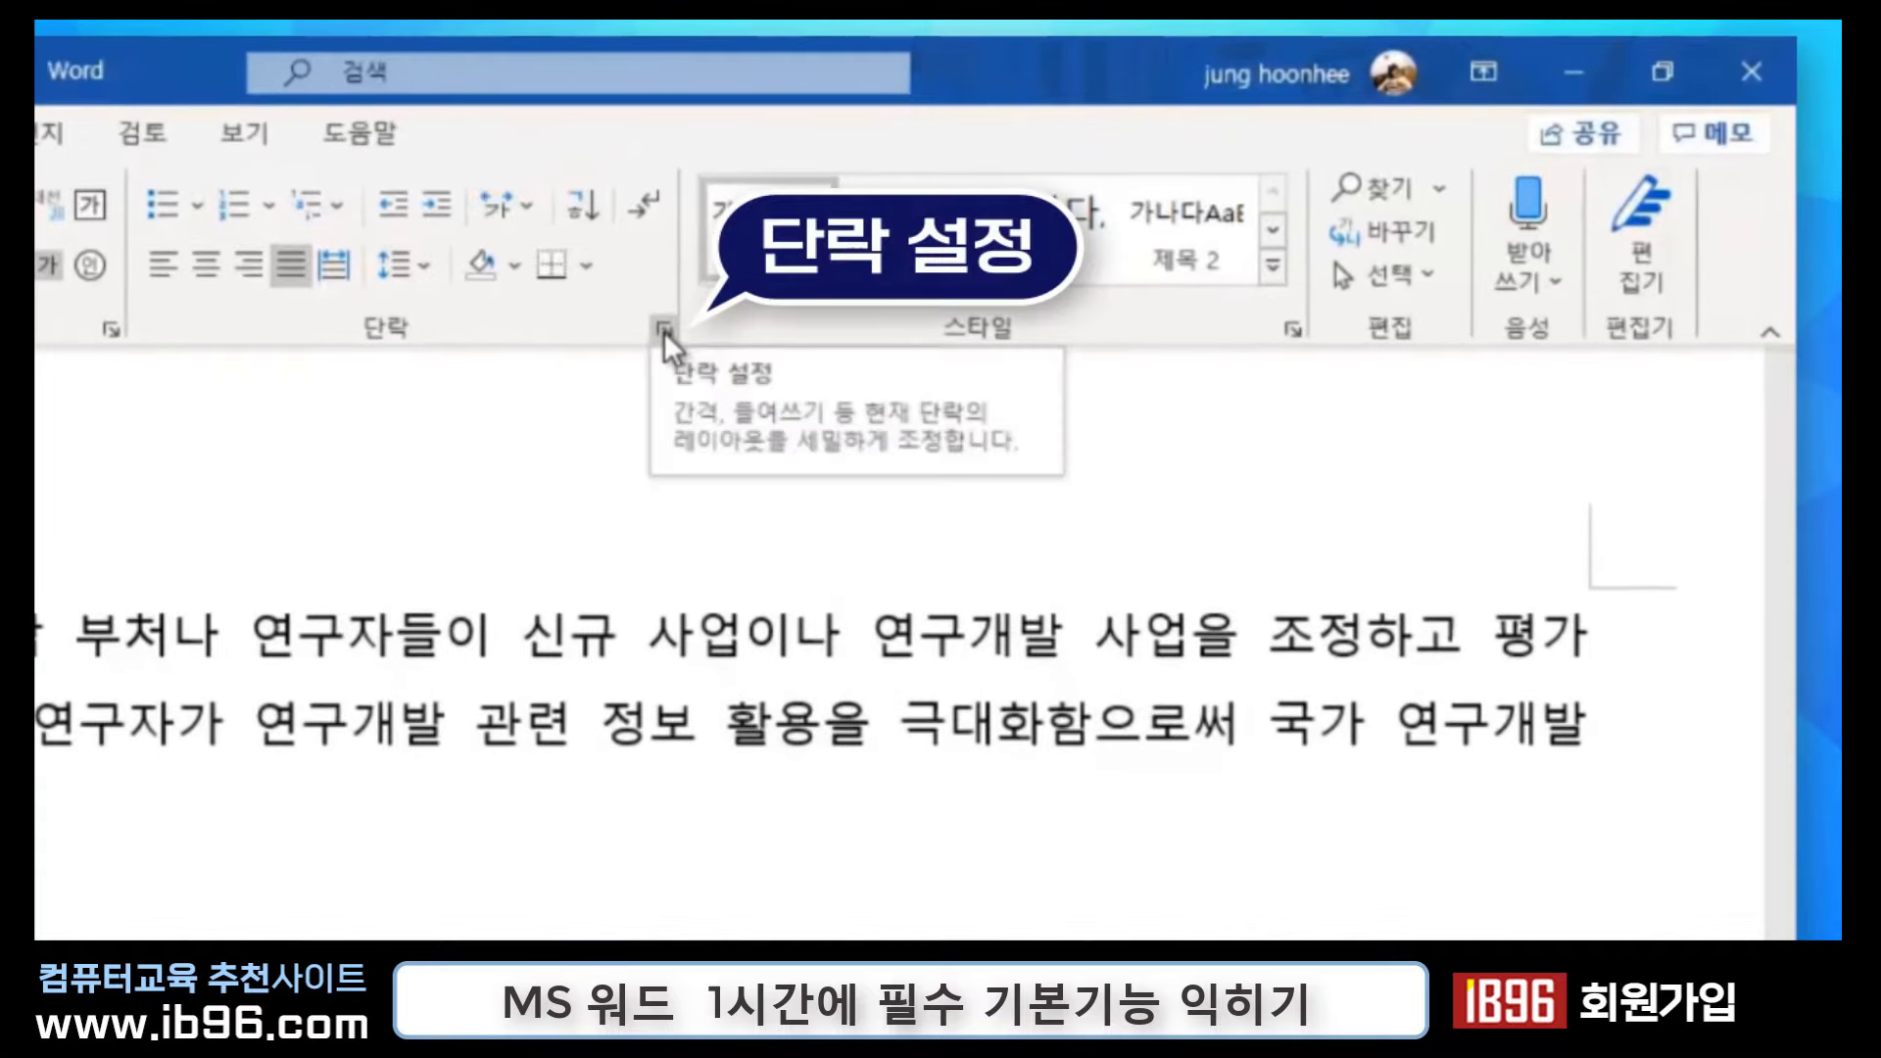
Step: In the Paragraph dialog, set Special to First line by 1 character
click(665, 331)
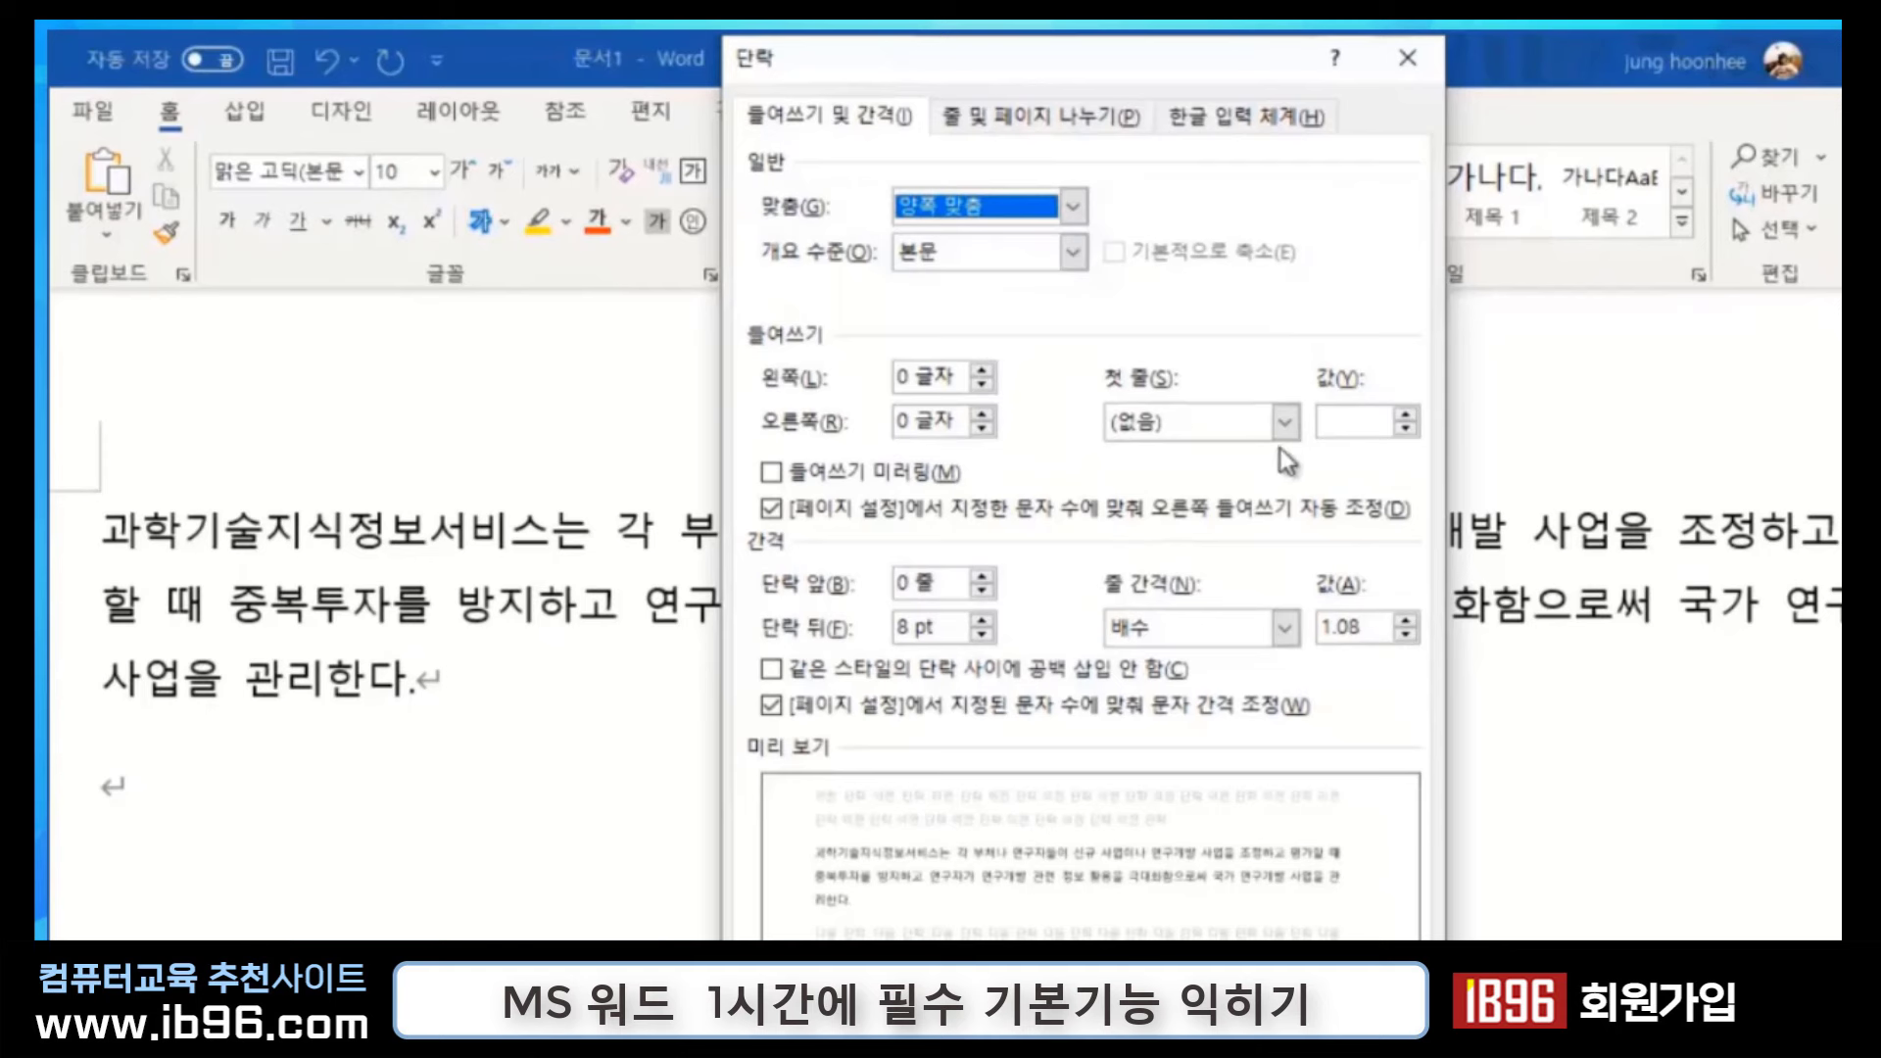
click(1285, 422)
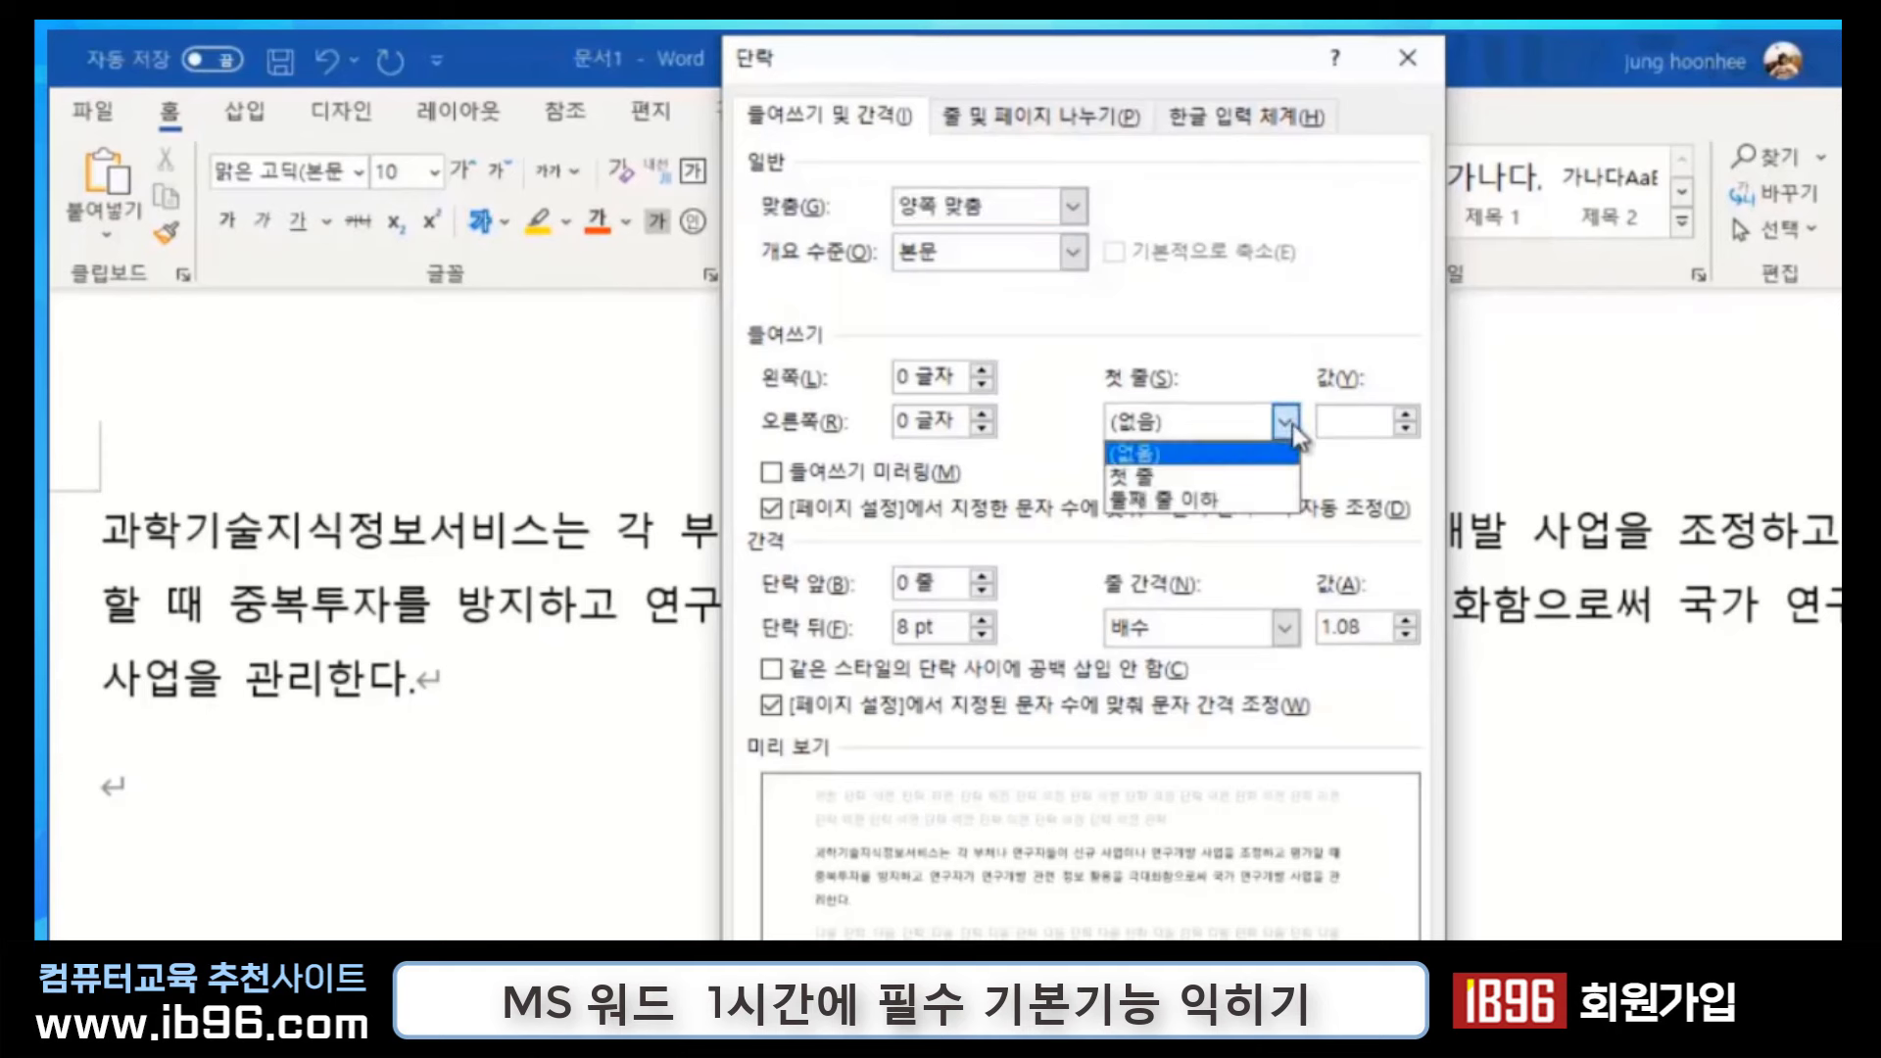
click(1137, 478)
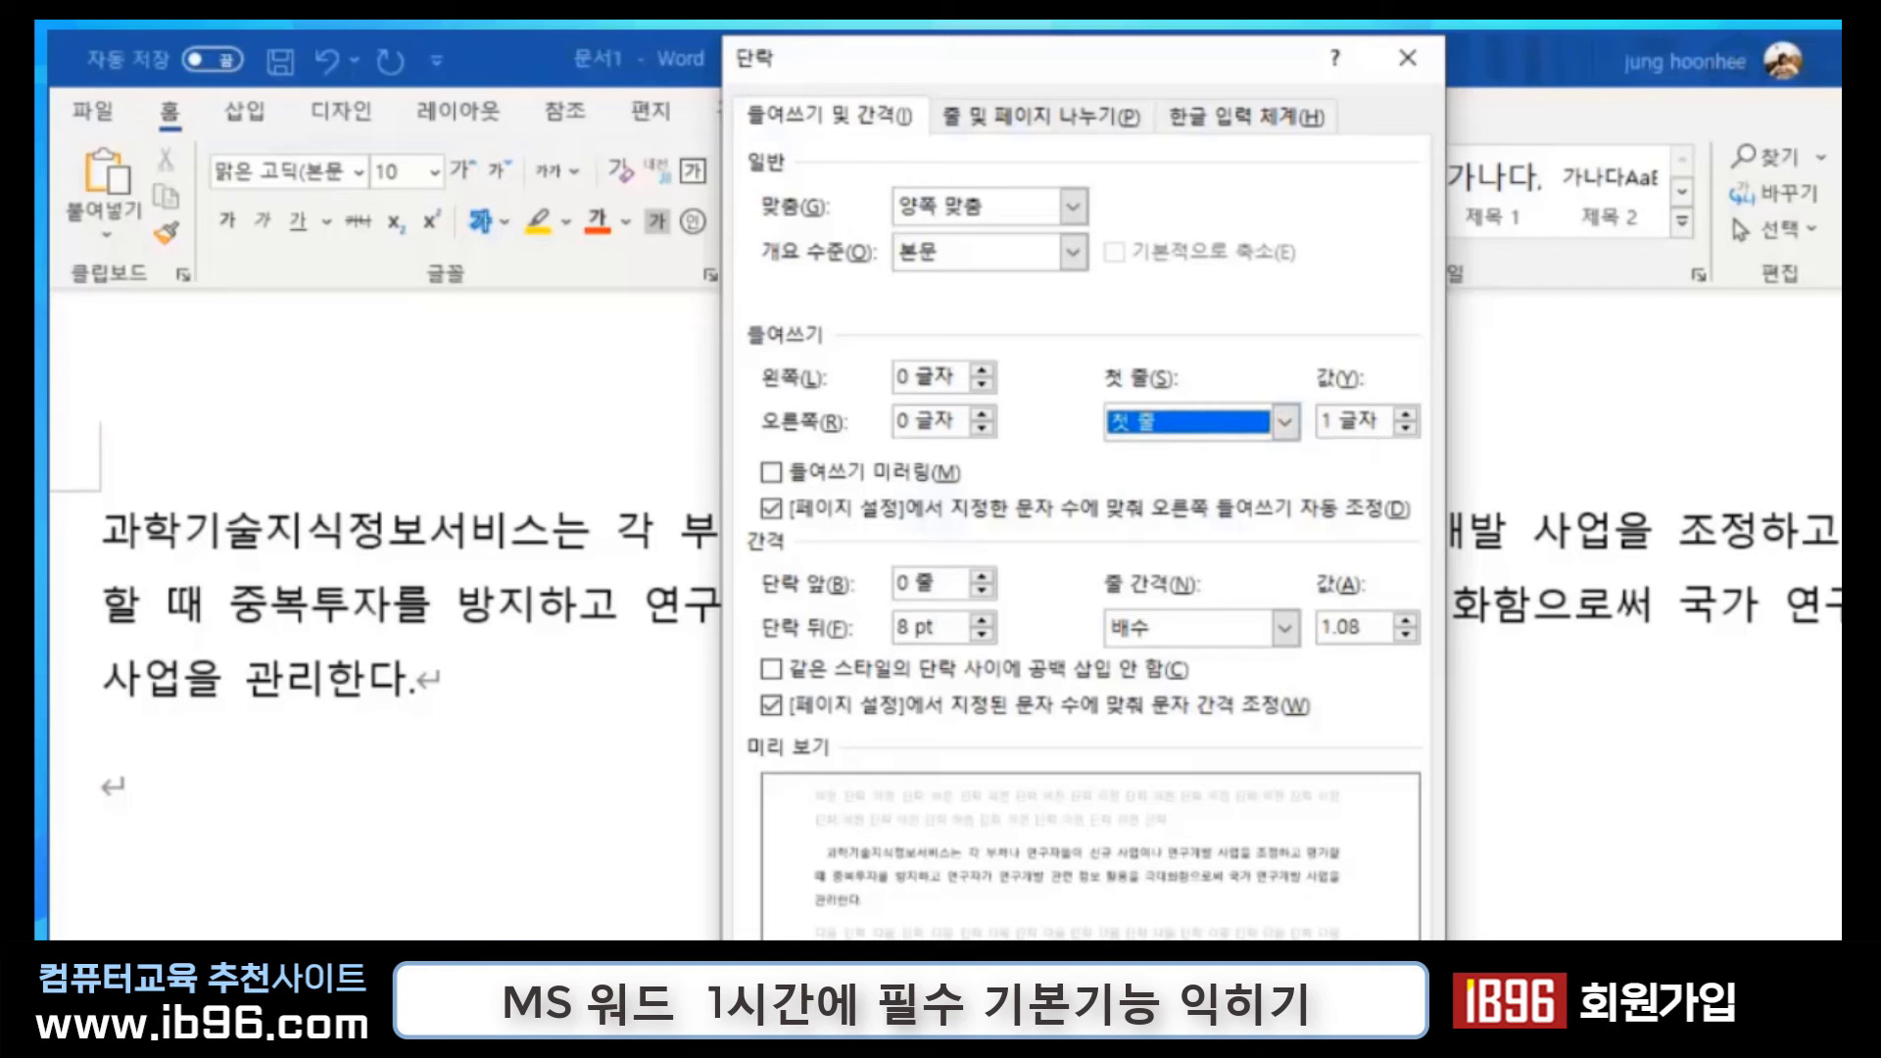
key(Return)
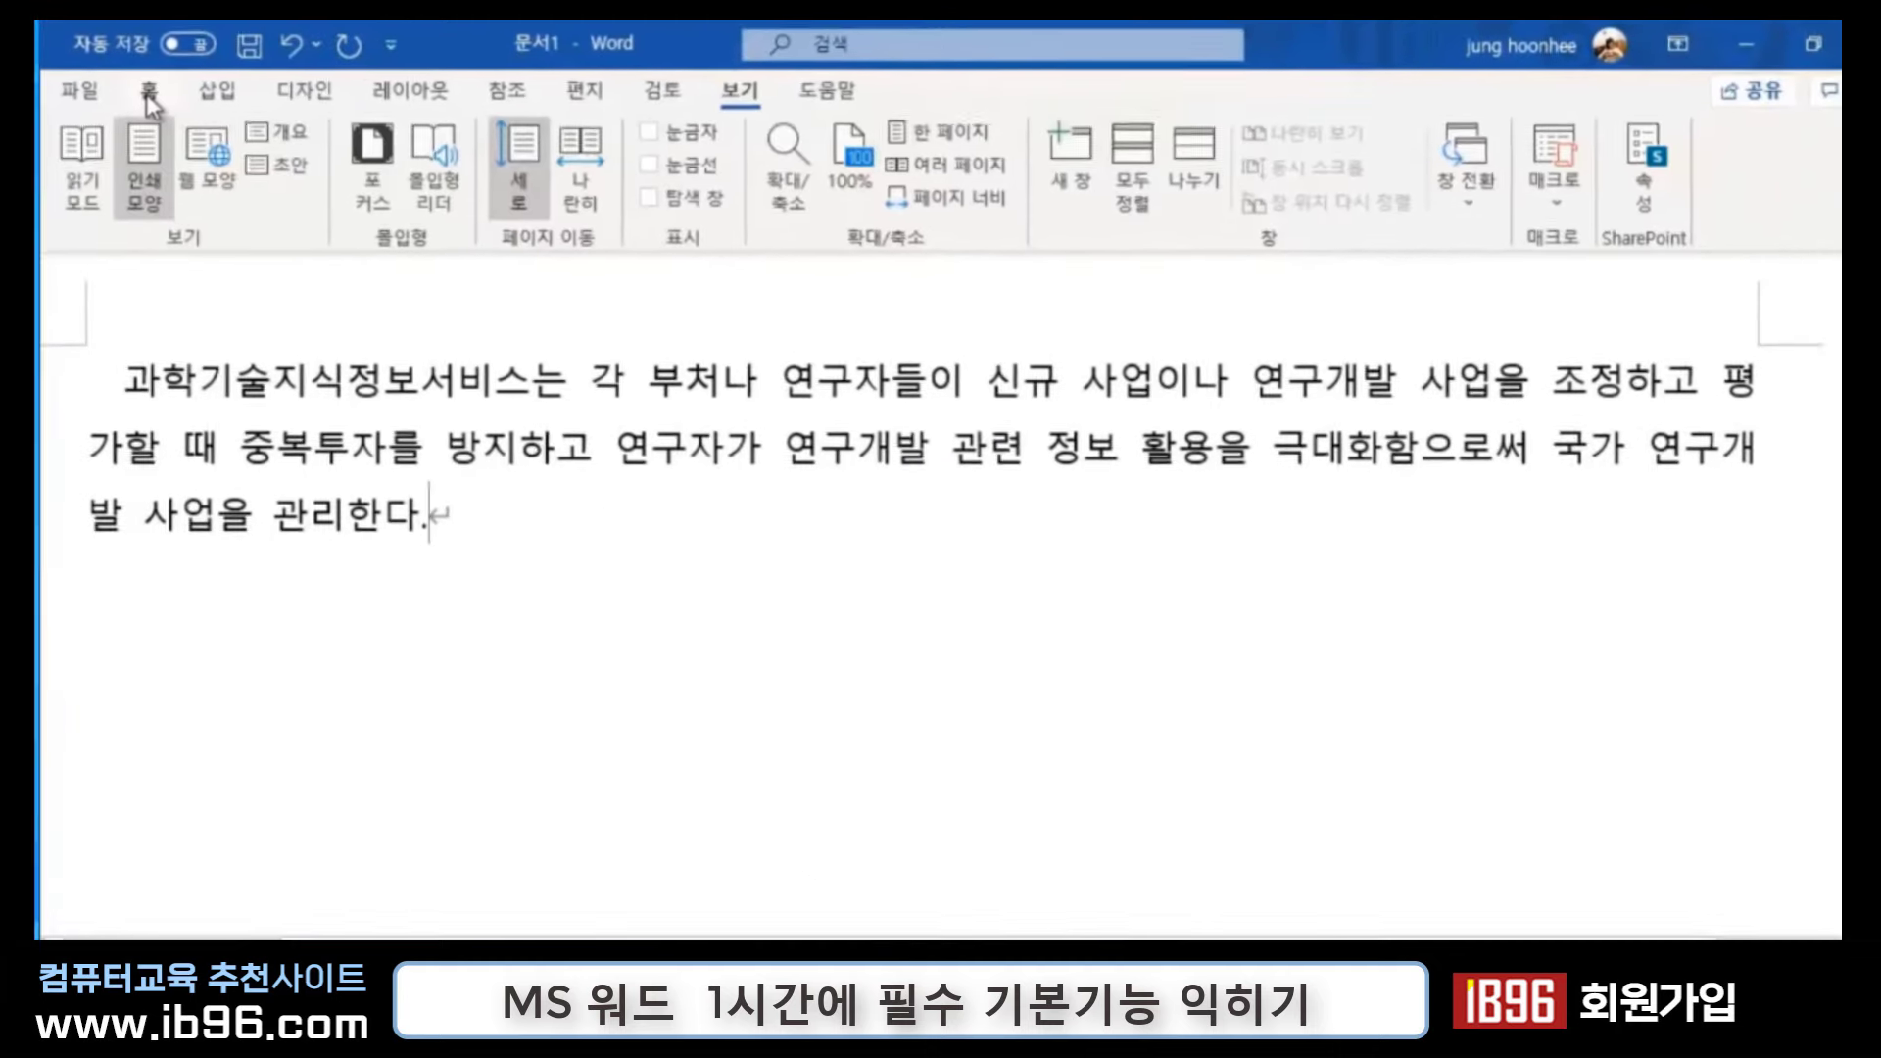
click(148, 94)
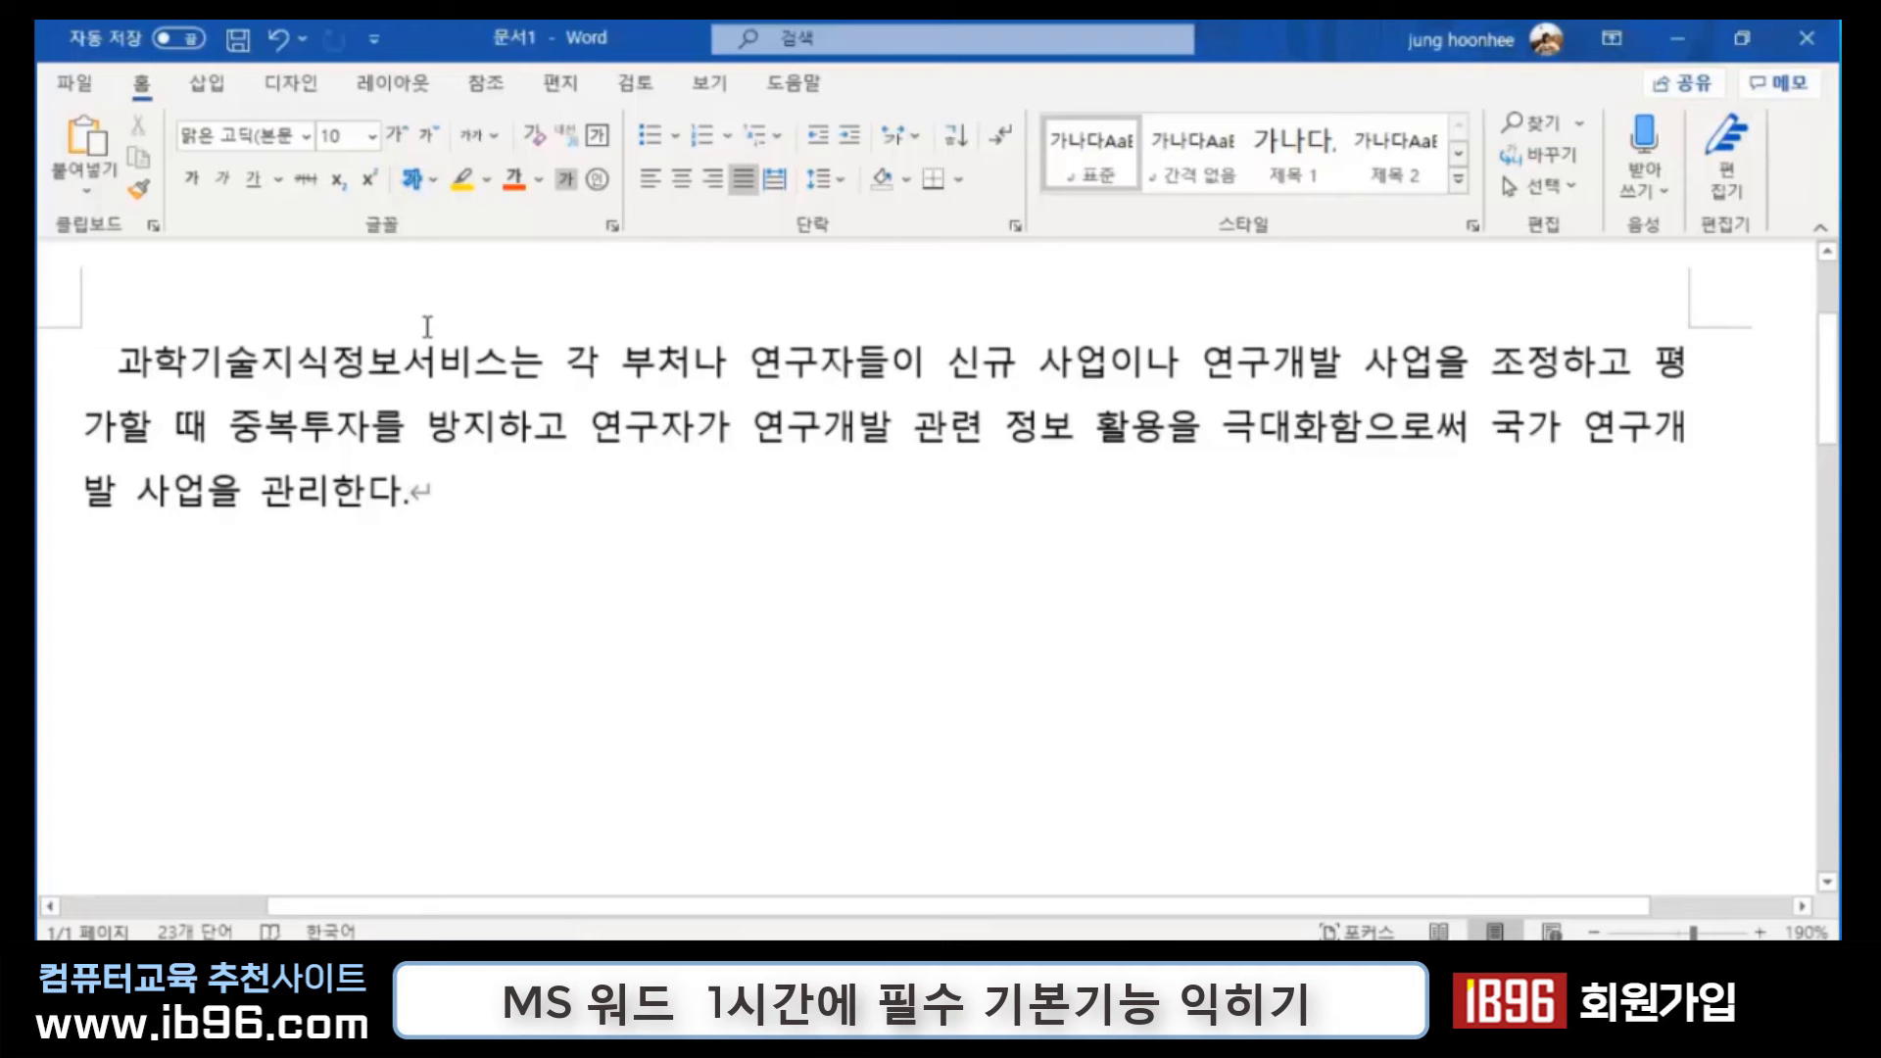
click(1017, 231)
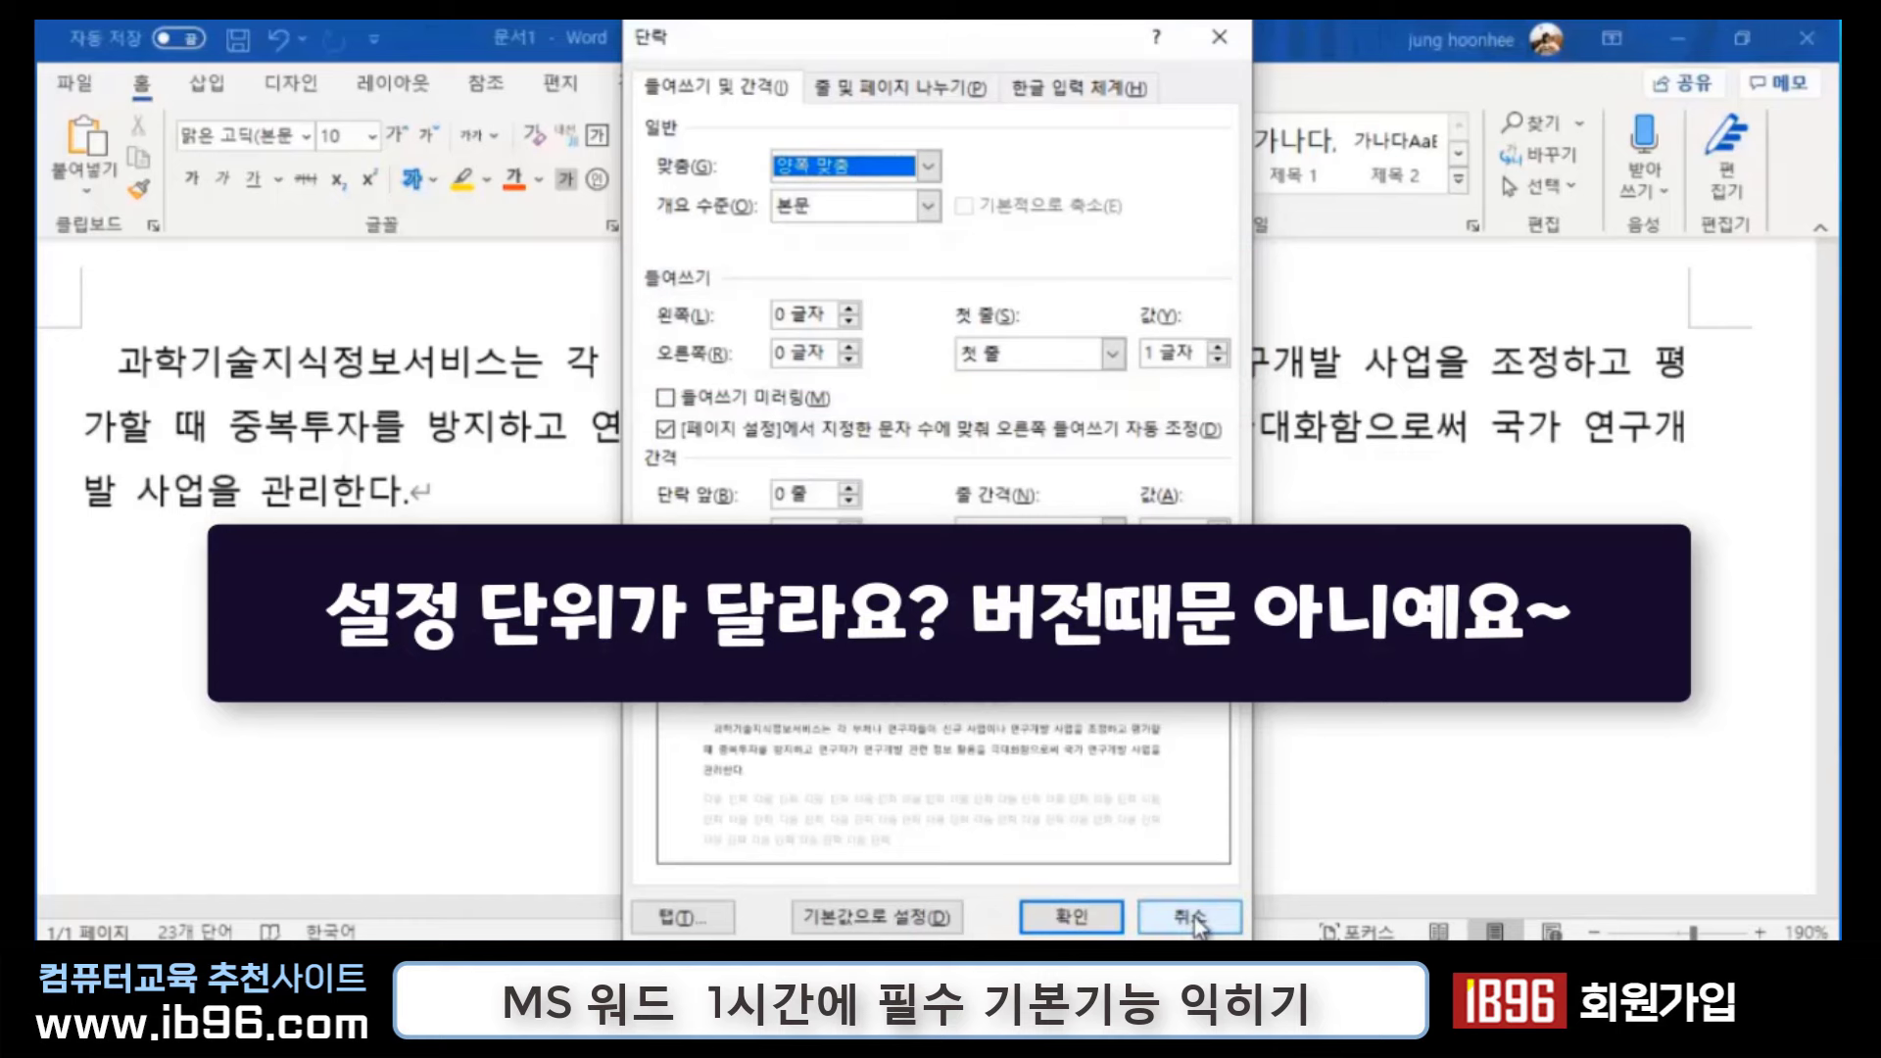
click(1196, 921)
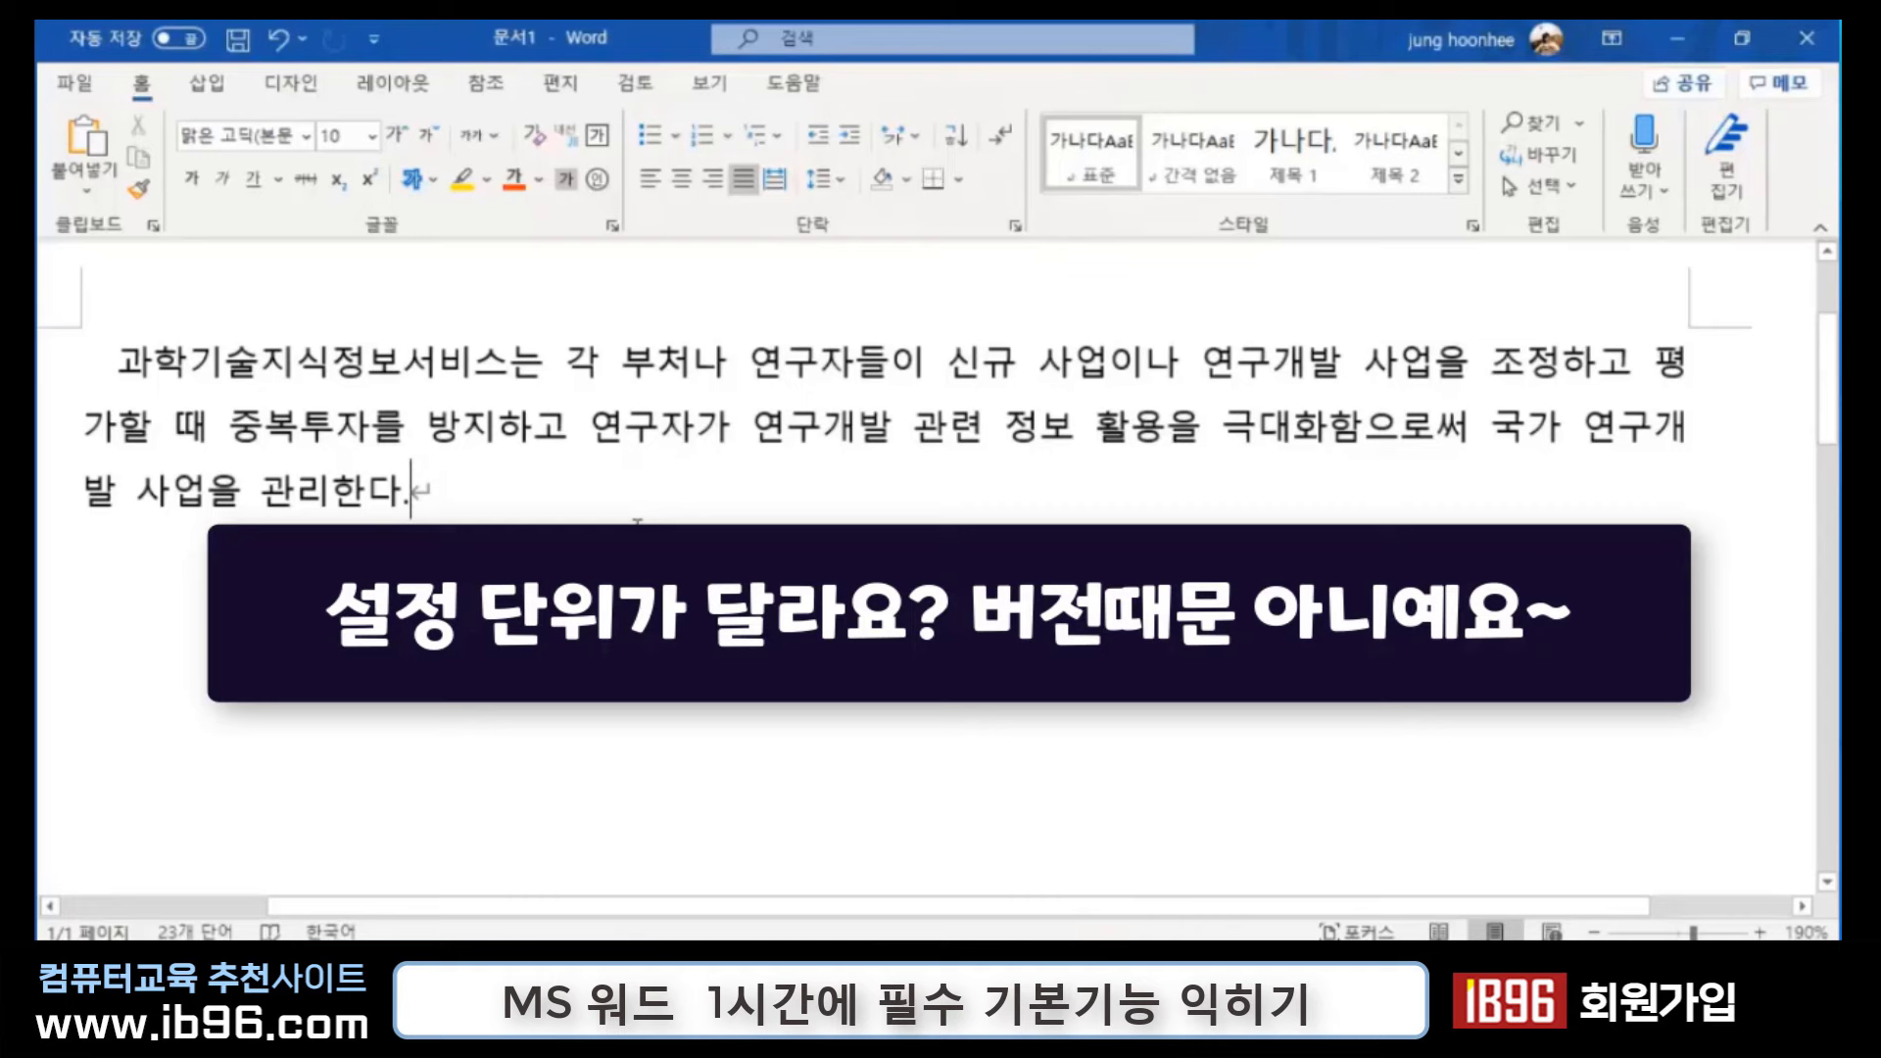
Step: Open Word Options on the Advanced (고급) page, scrolled down to the Display settings
click(78, 83)
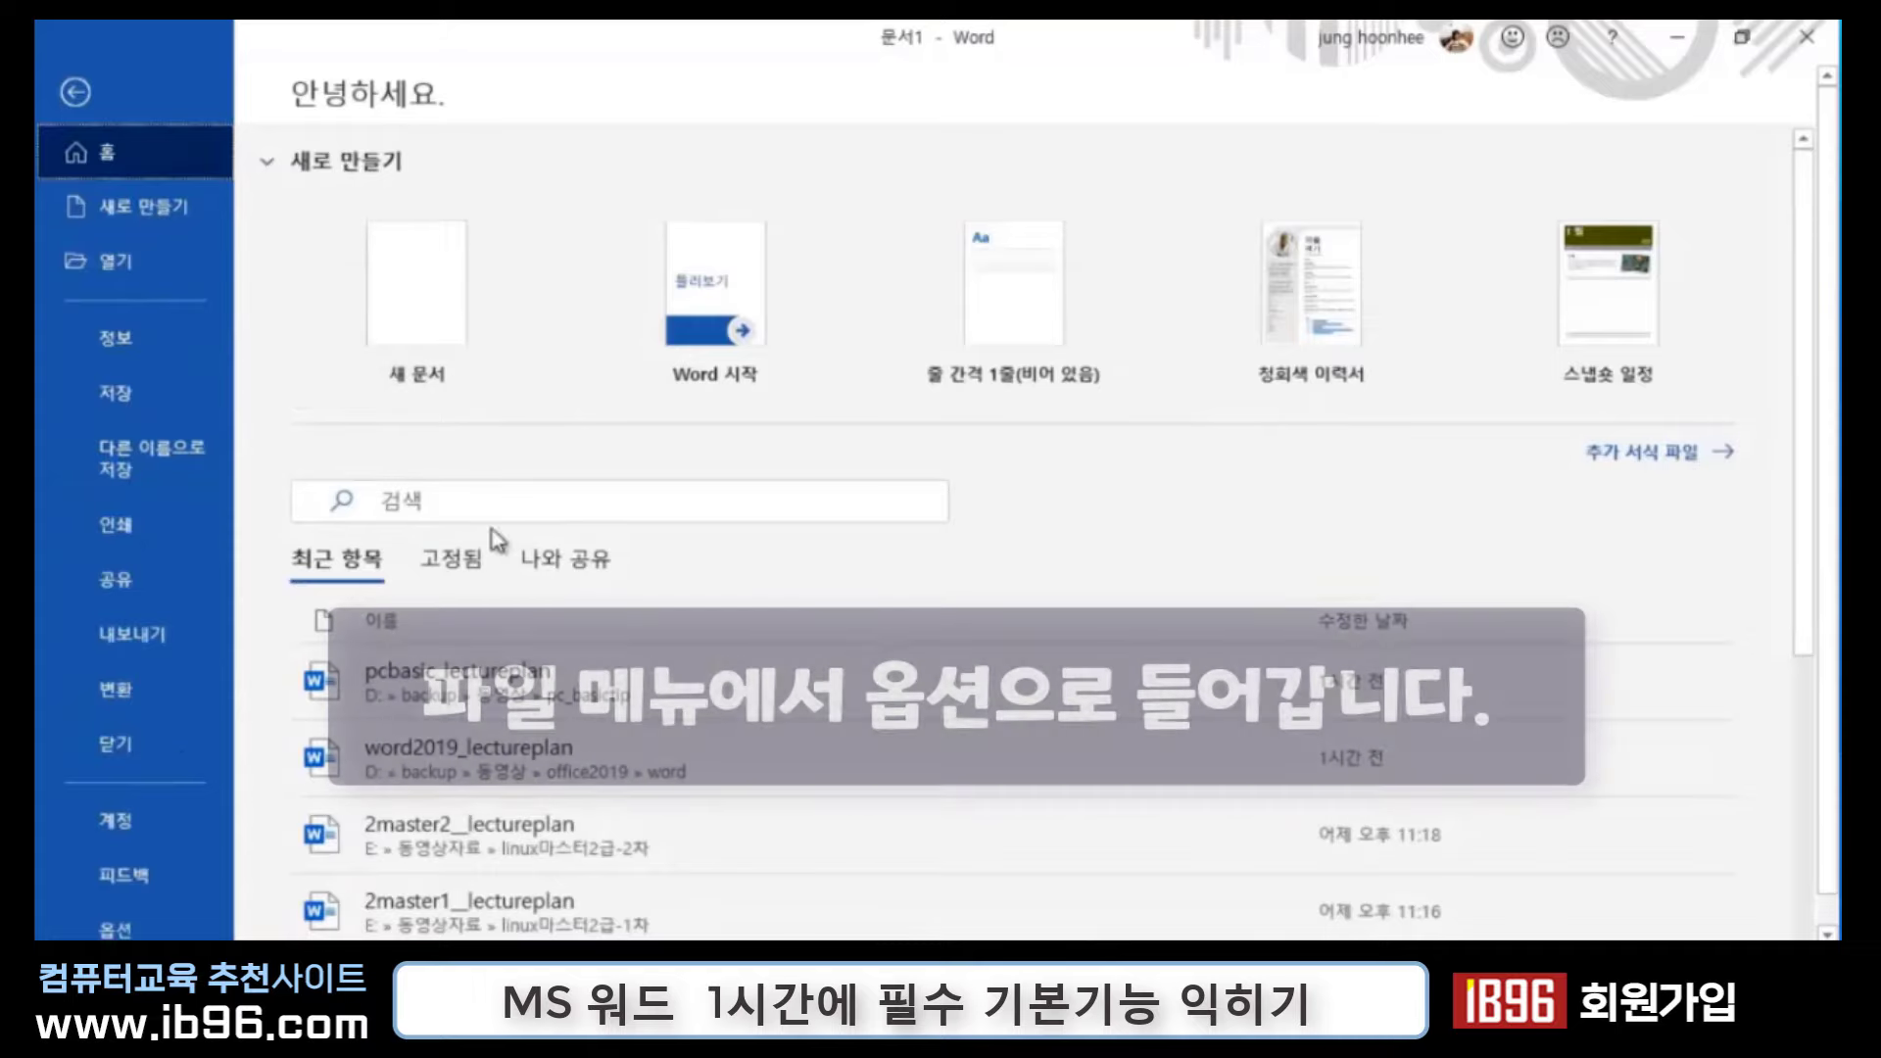
click(157, 931)
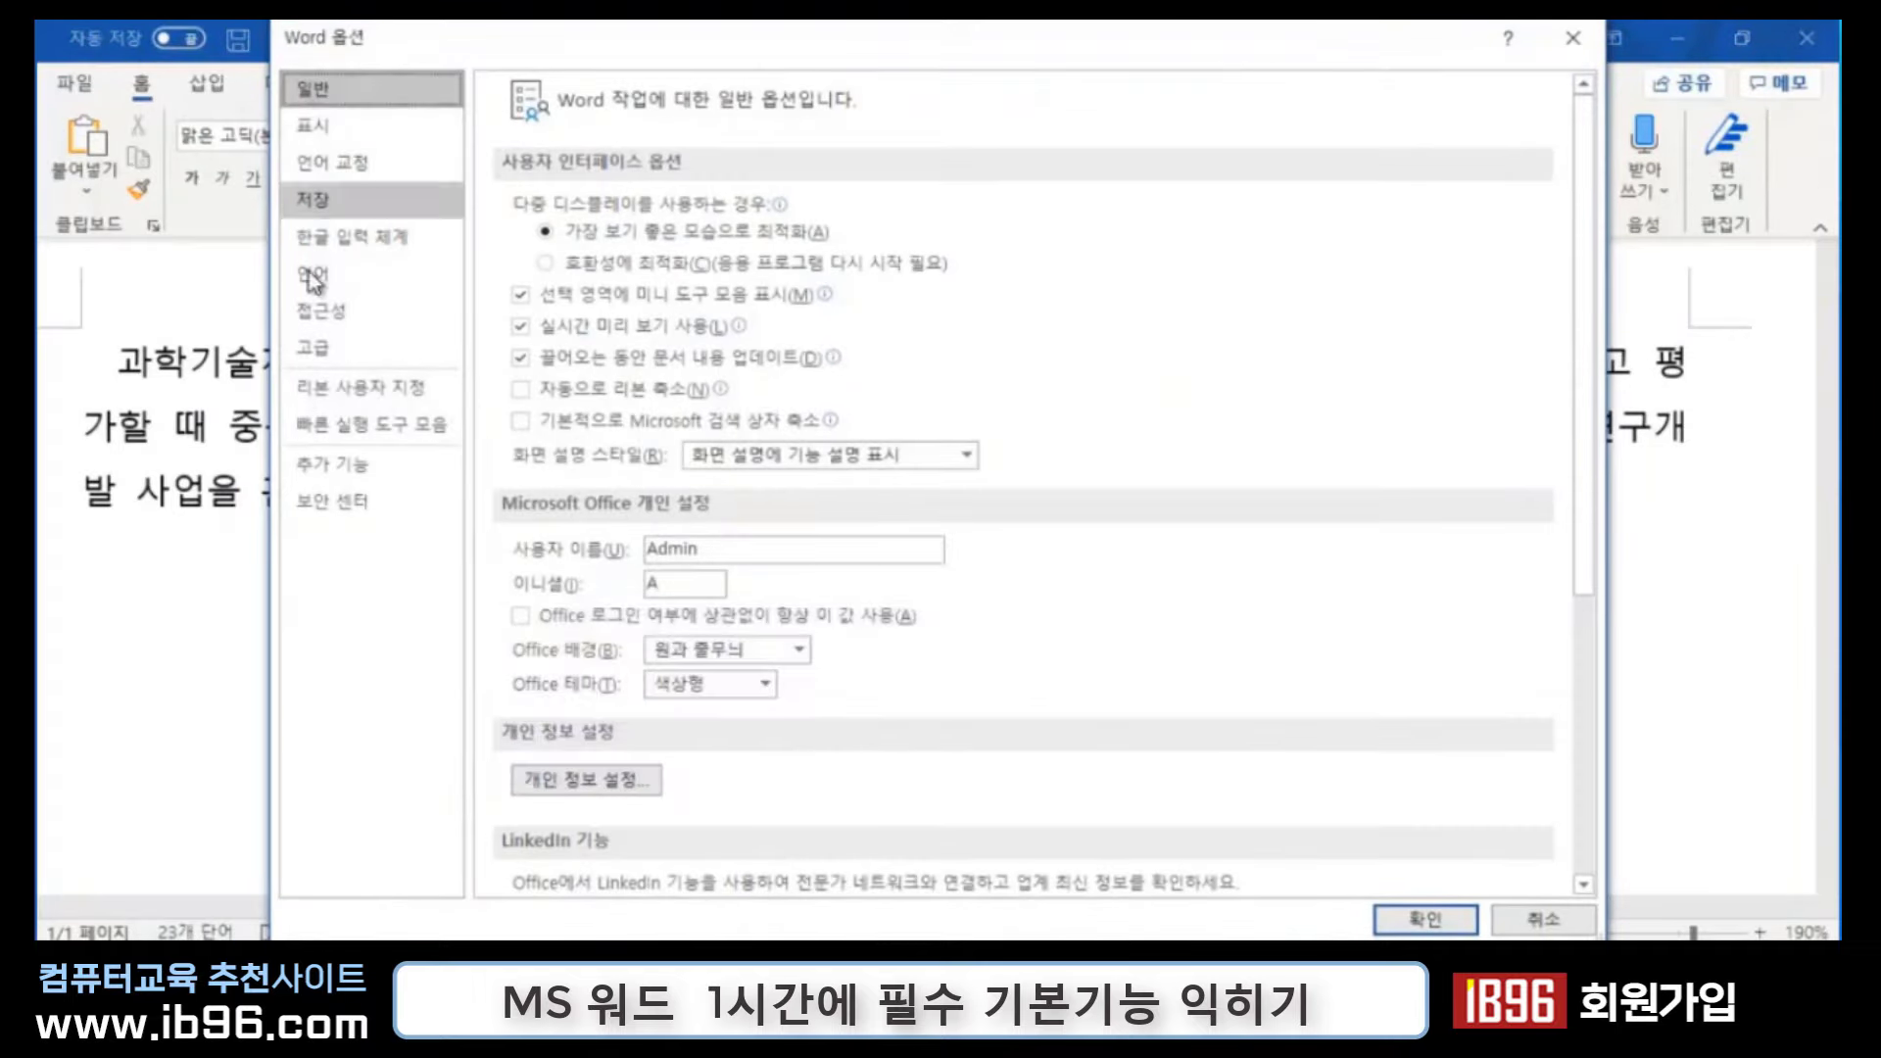
click(315, 350)
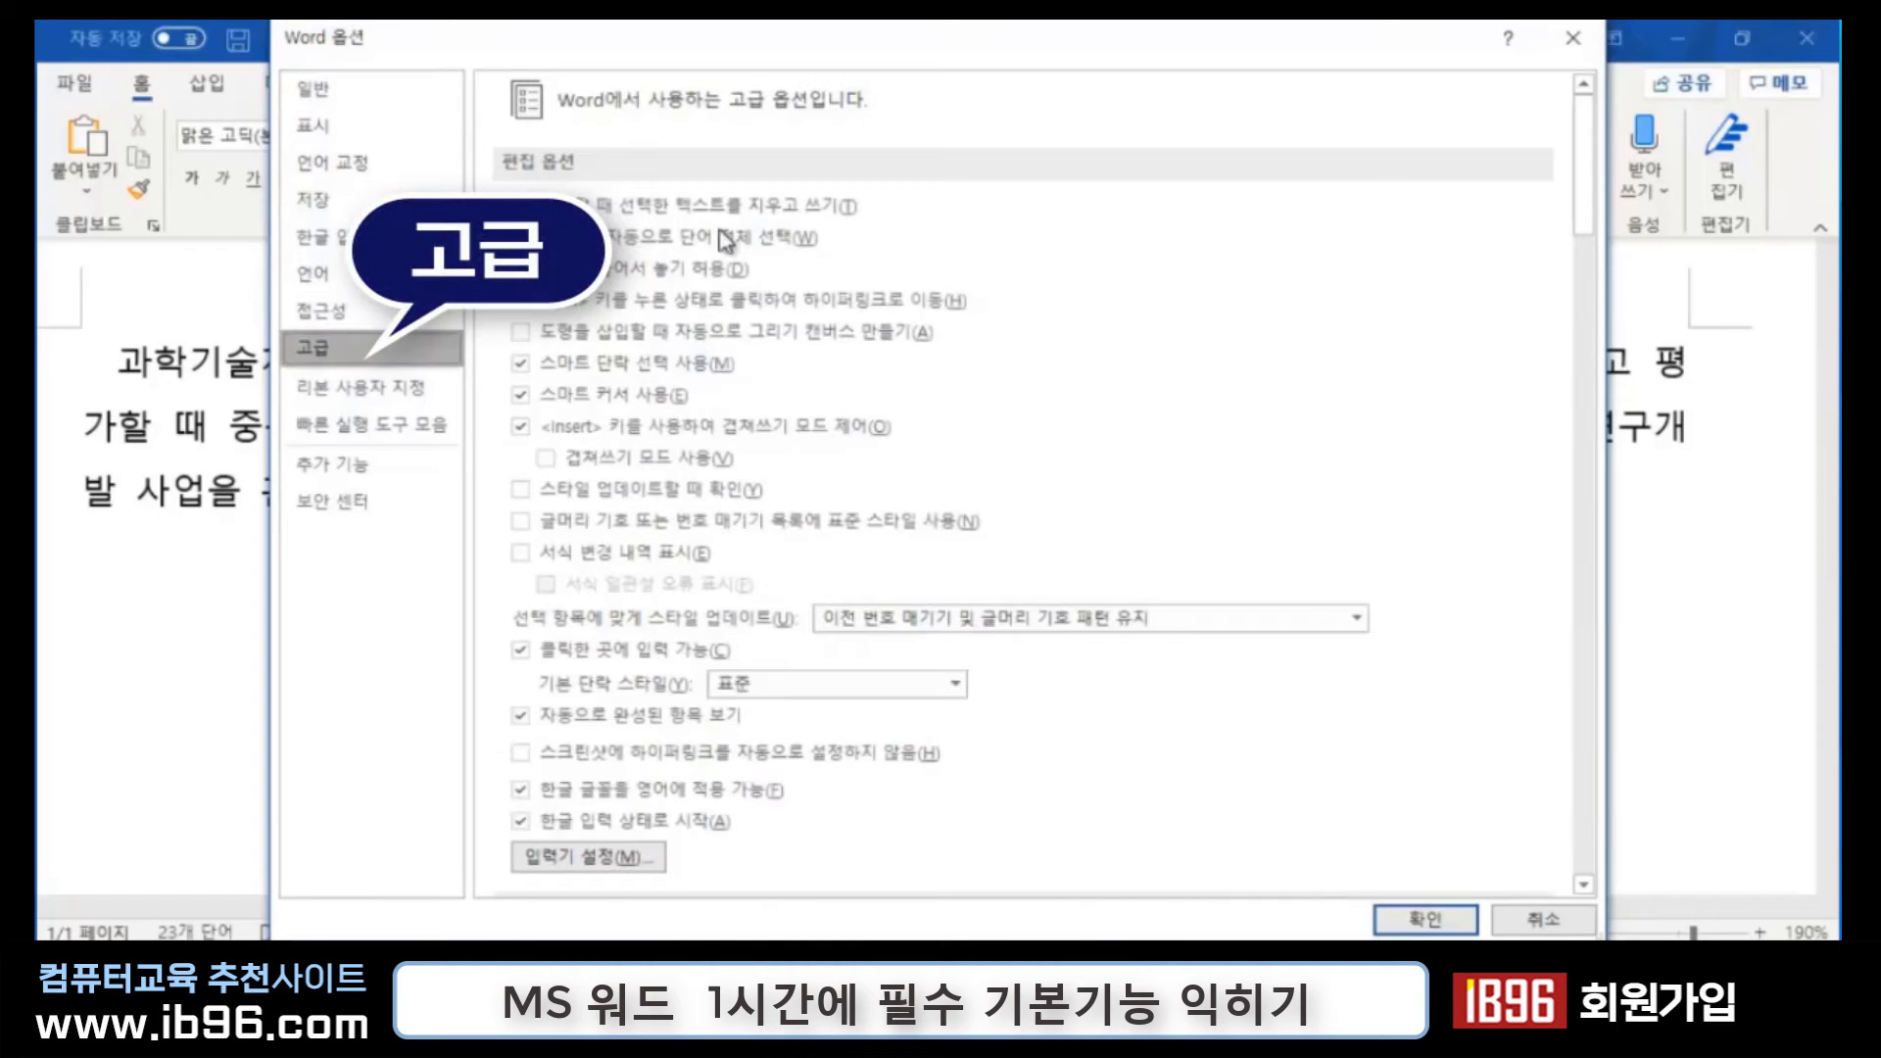
scroll(843, 471, down, 1)
scroll(842, 470, down, 1)
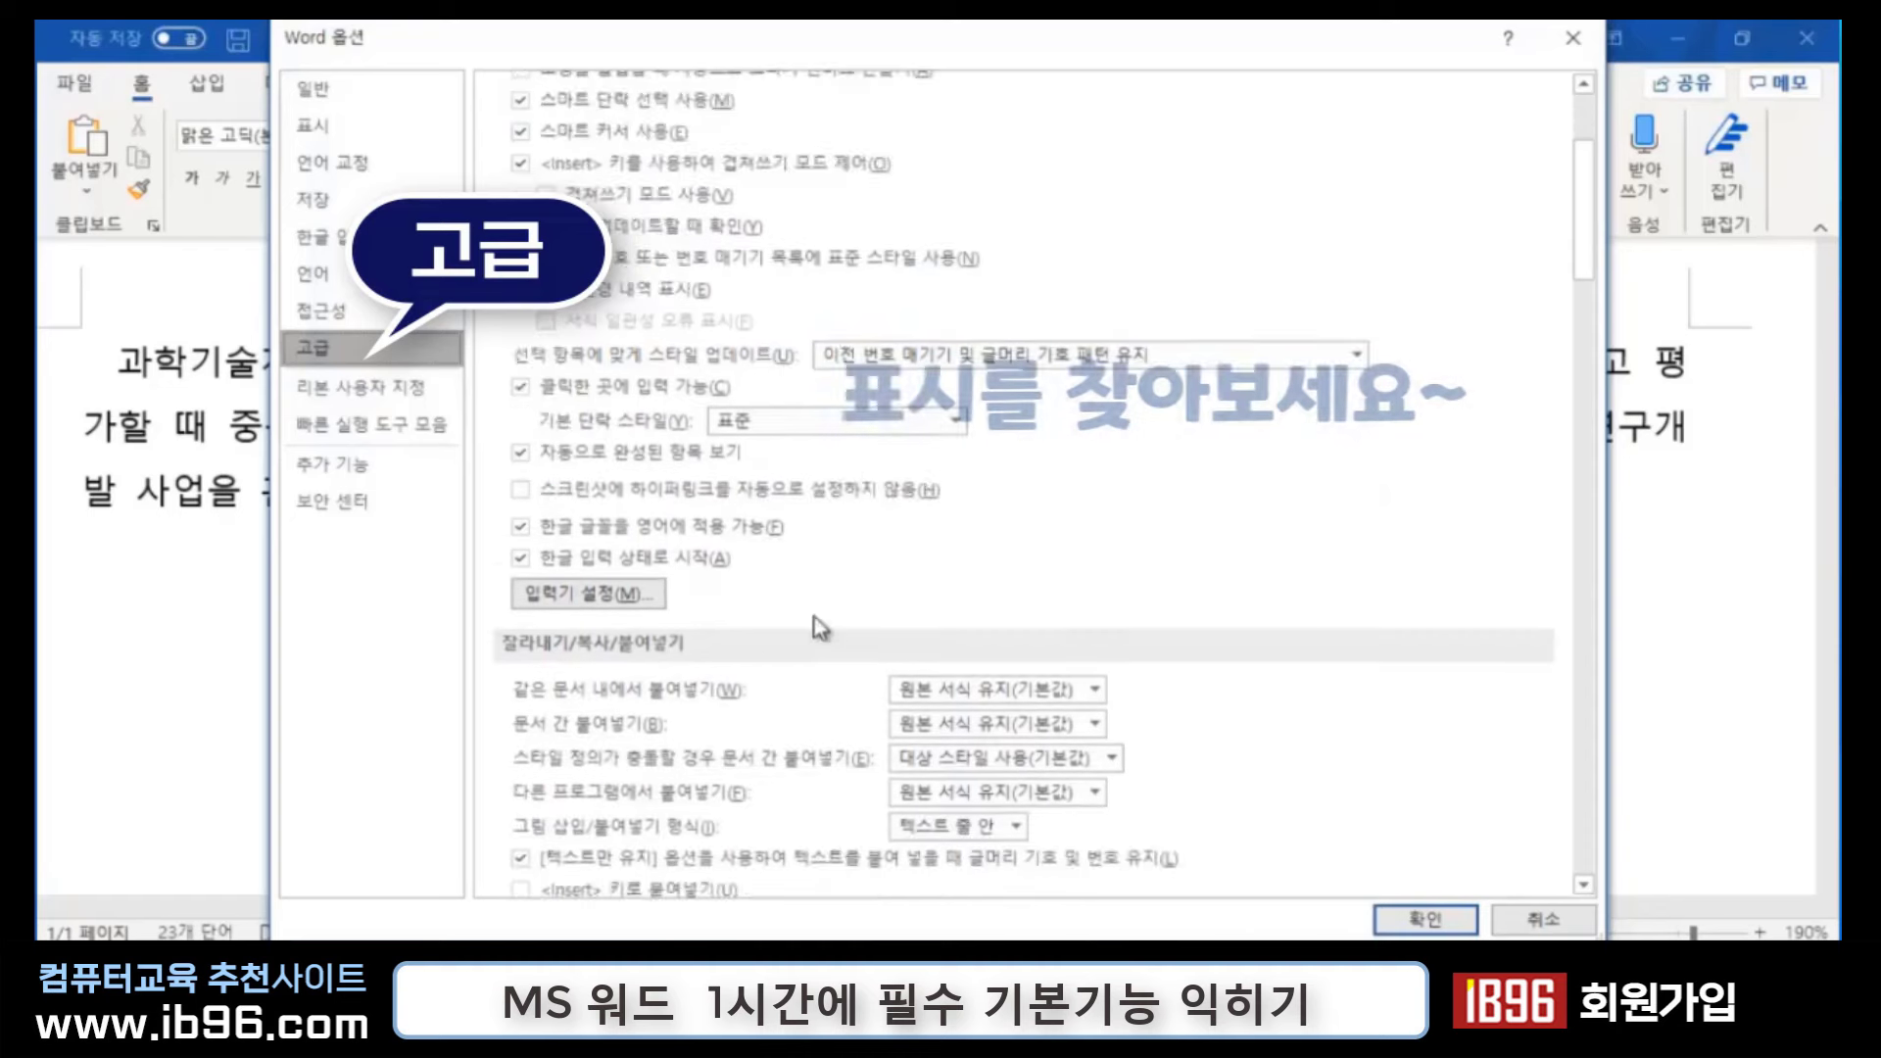
scroll(833, 475, down, 1)
scroll(813, 485, down, 1)
scroll(801, 491, down, 2)
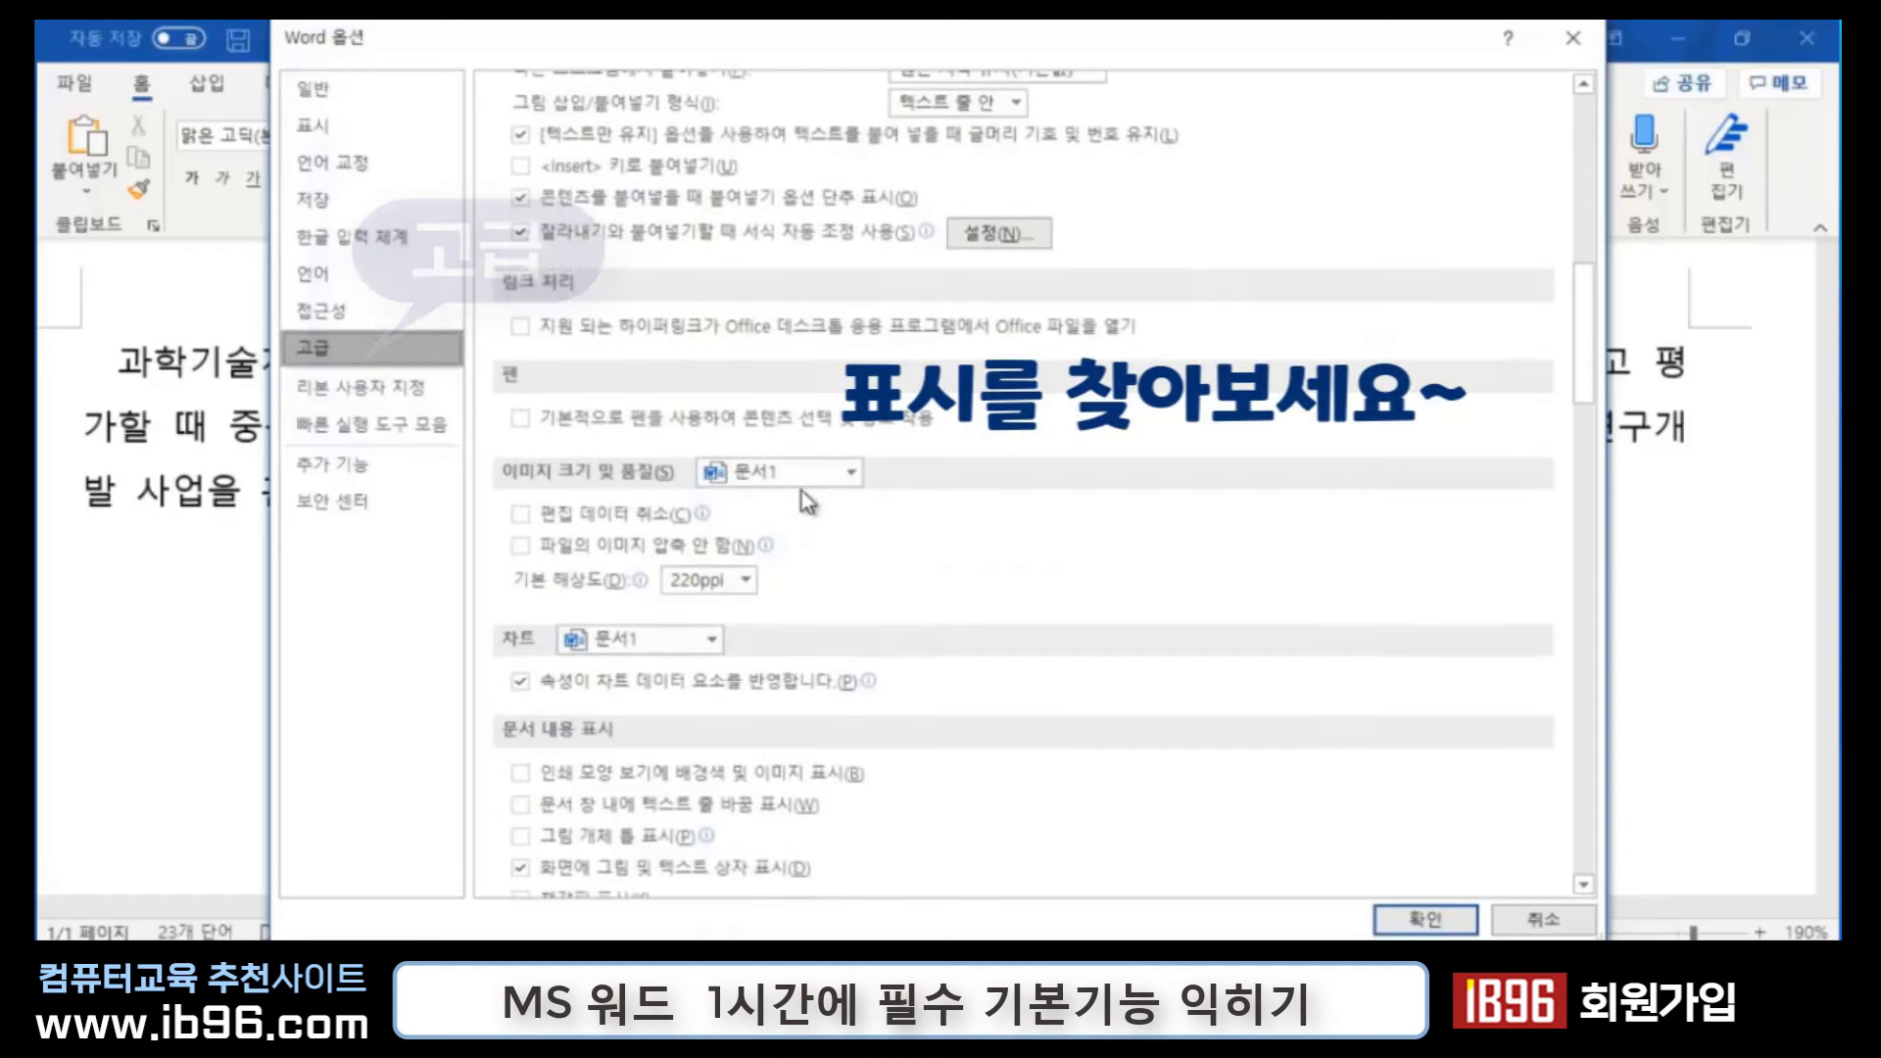
scroll(802, 491, down, 1)
scroll(801, 491, down, 1)
scroll(802, 491, down, 2)
scroll(801, 491, down, 2)
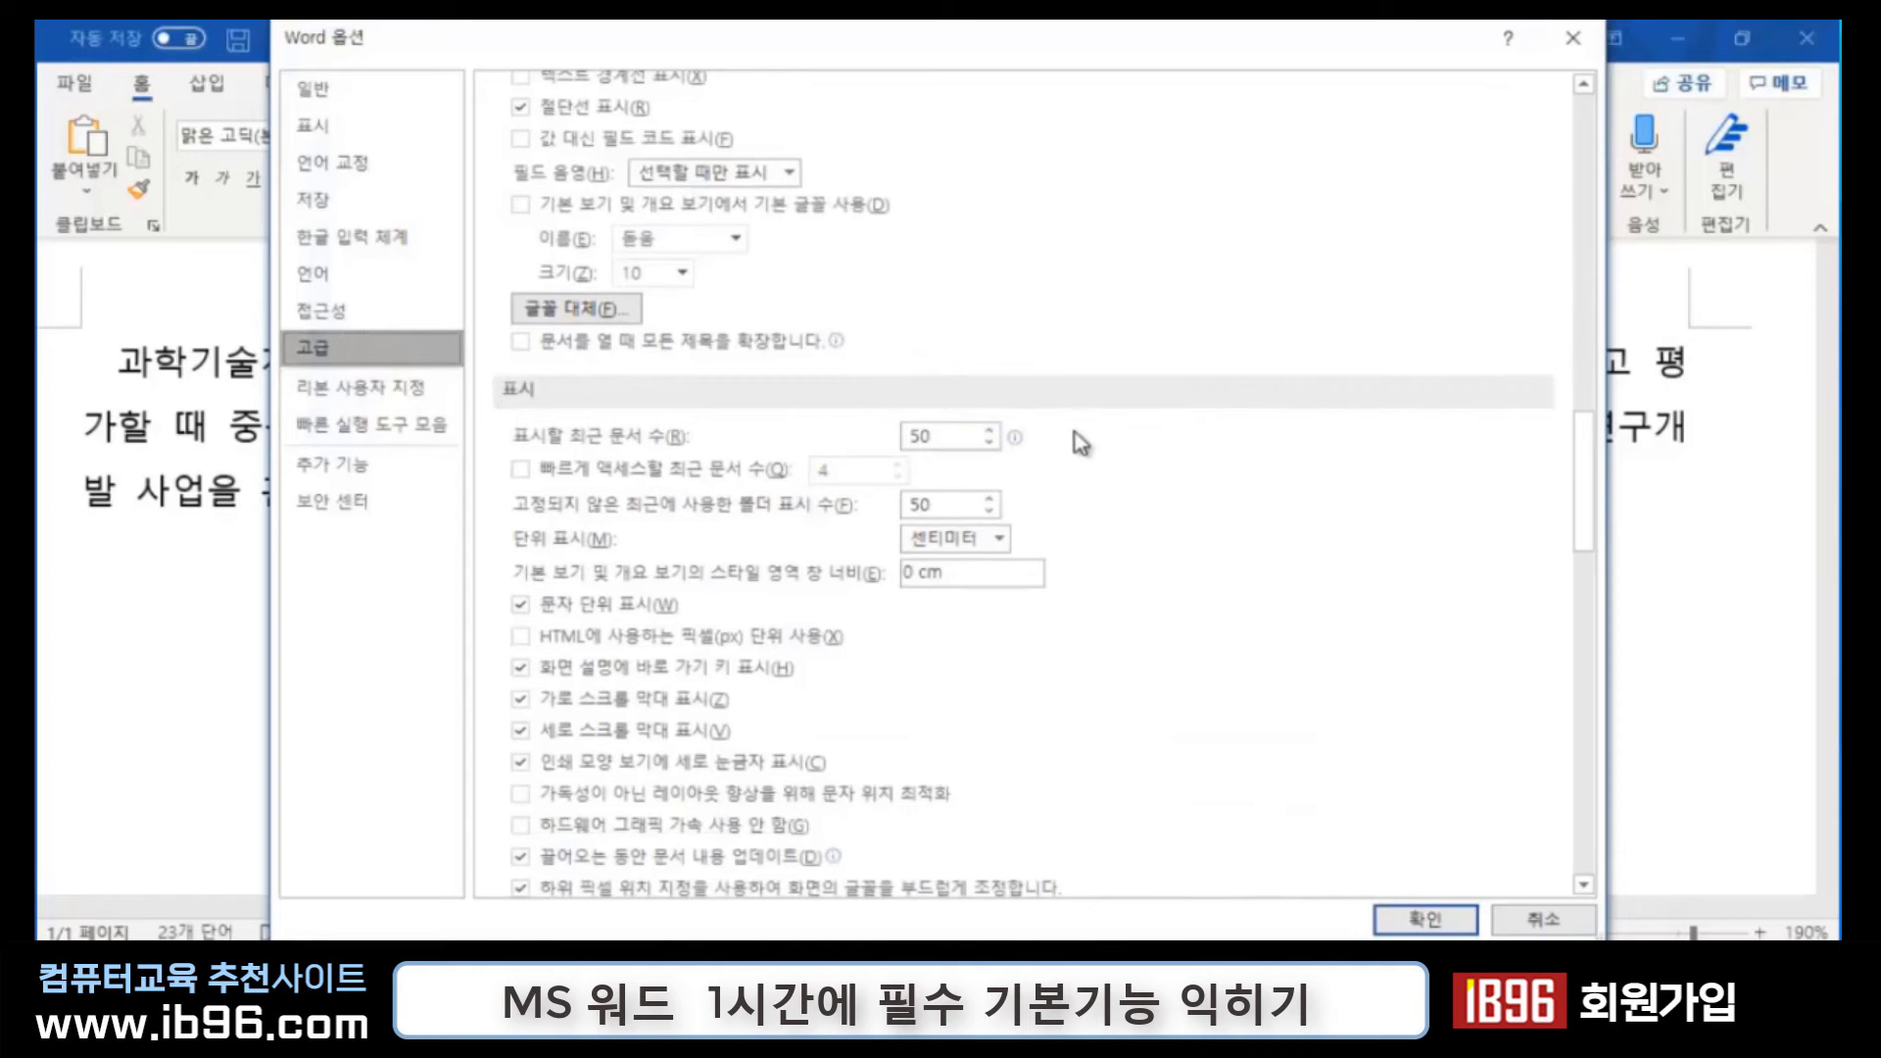
scroll(1078, 432, down, 1)
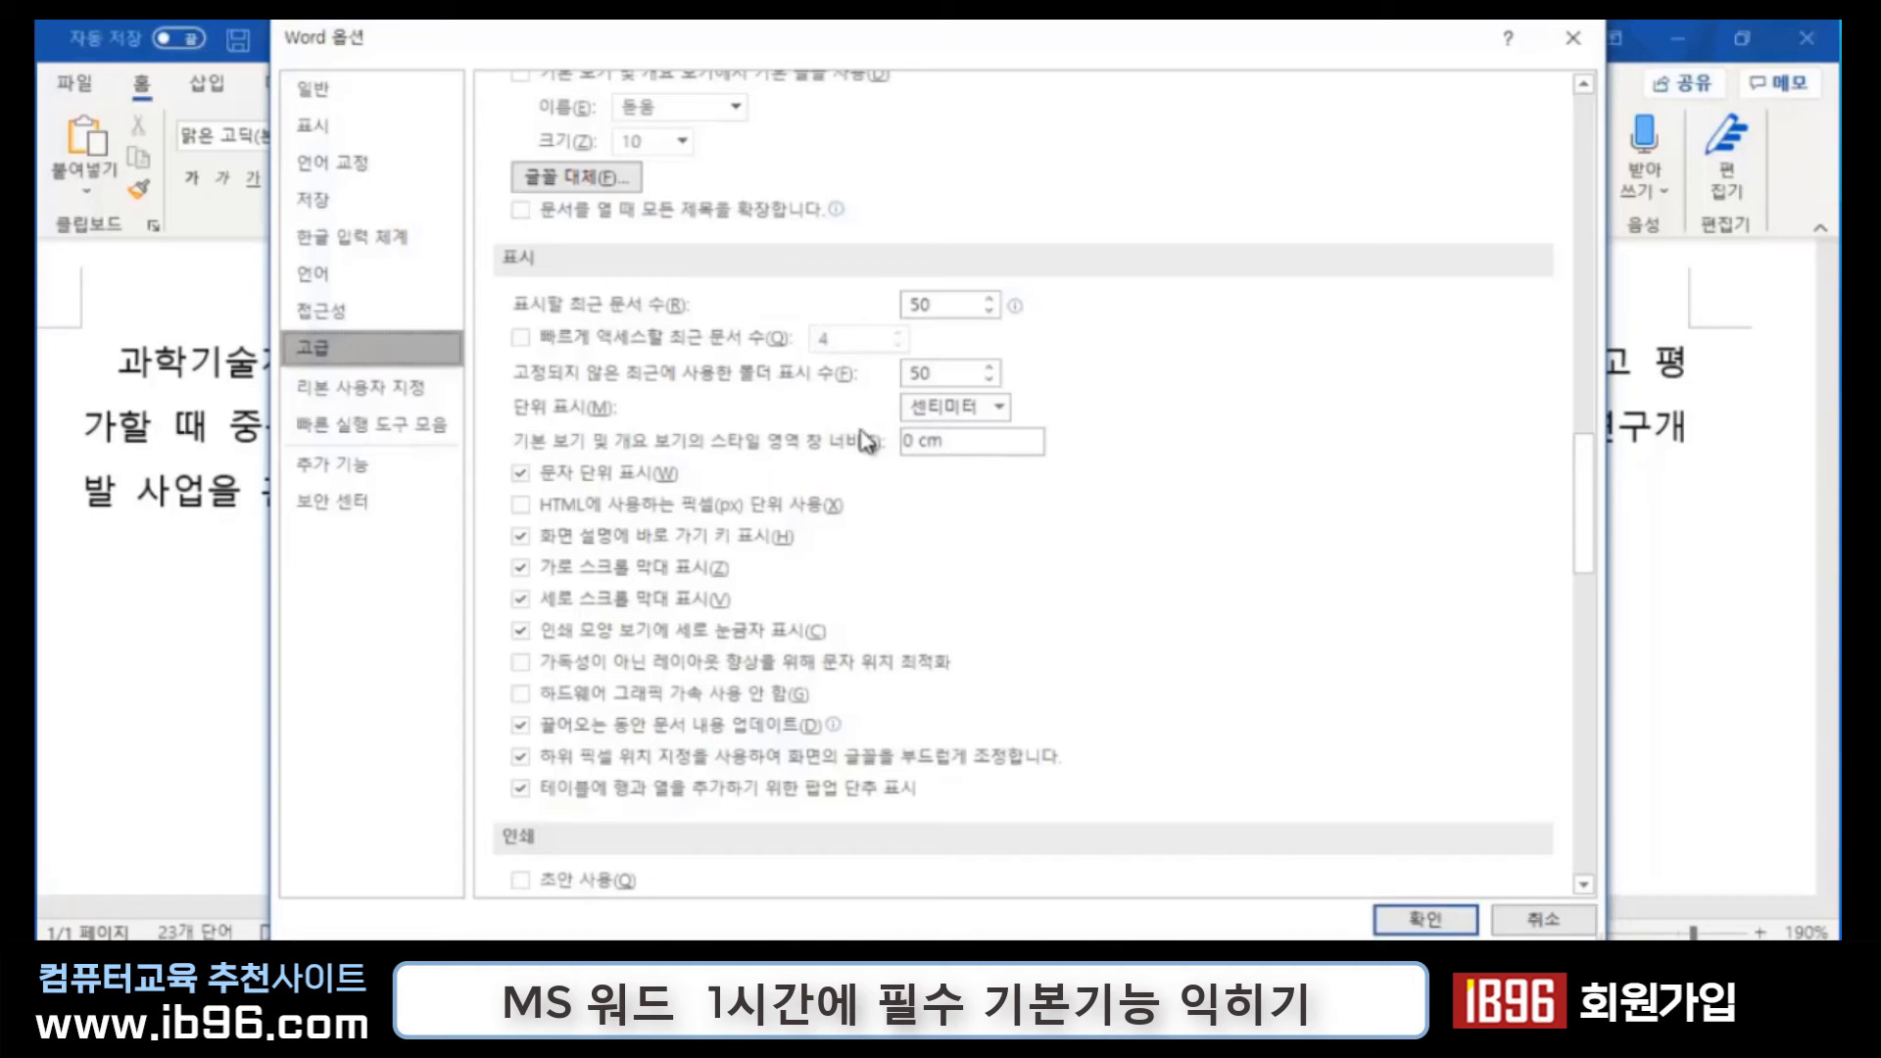
Step: Keep Centimeters as the measurement unit, apply the options, and switch to the View tab
click(1000, 408)
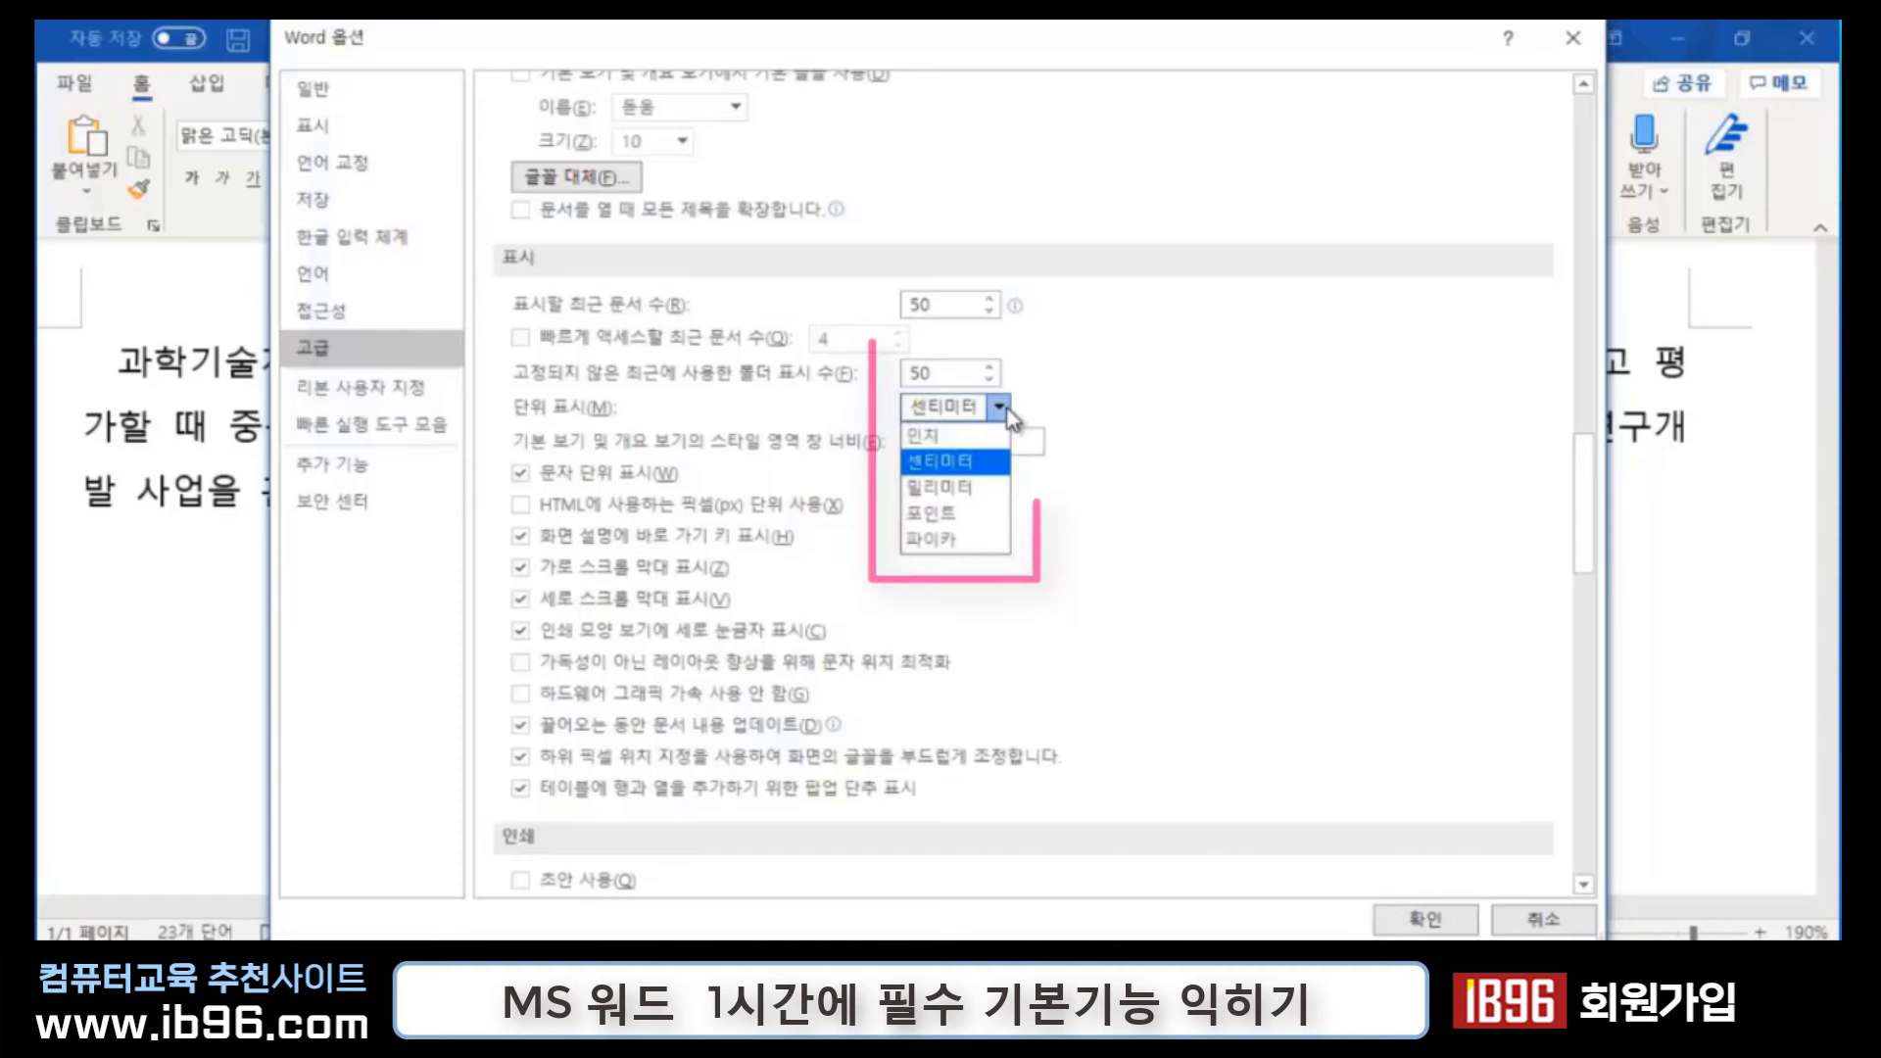
click(975, 466)
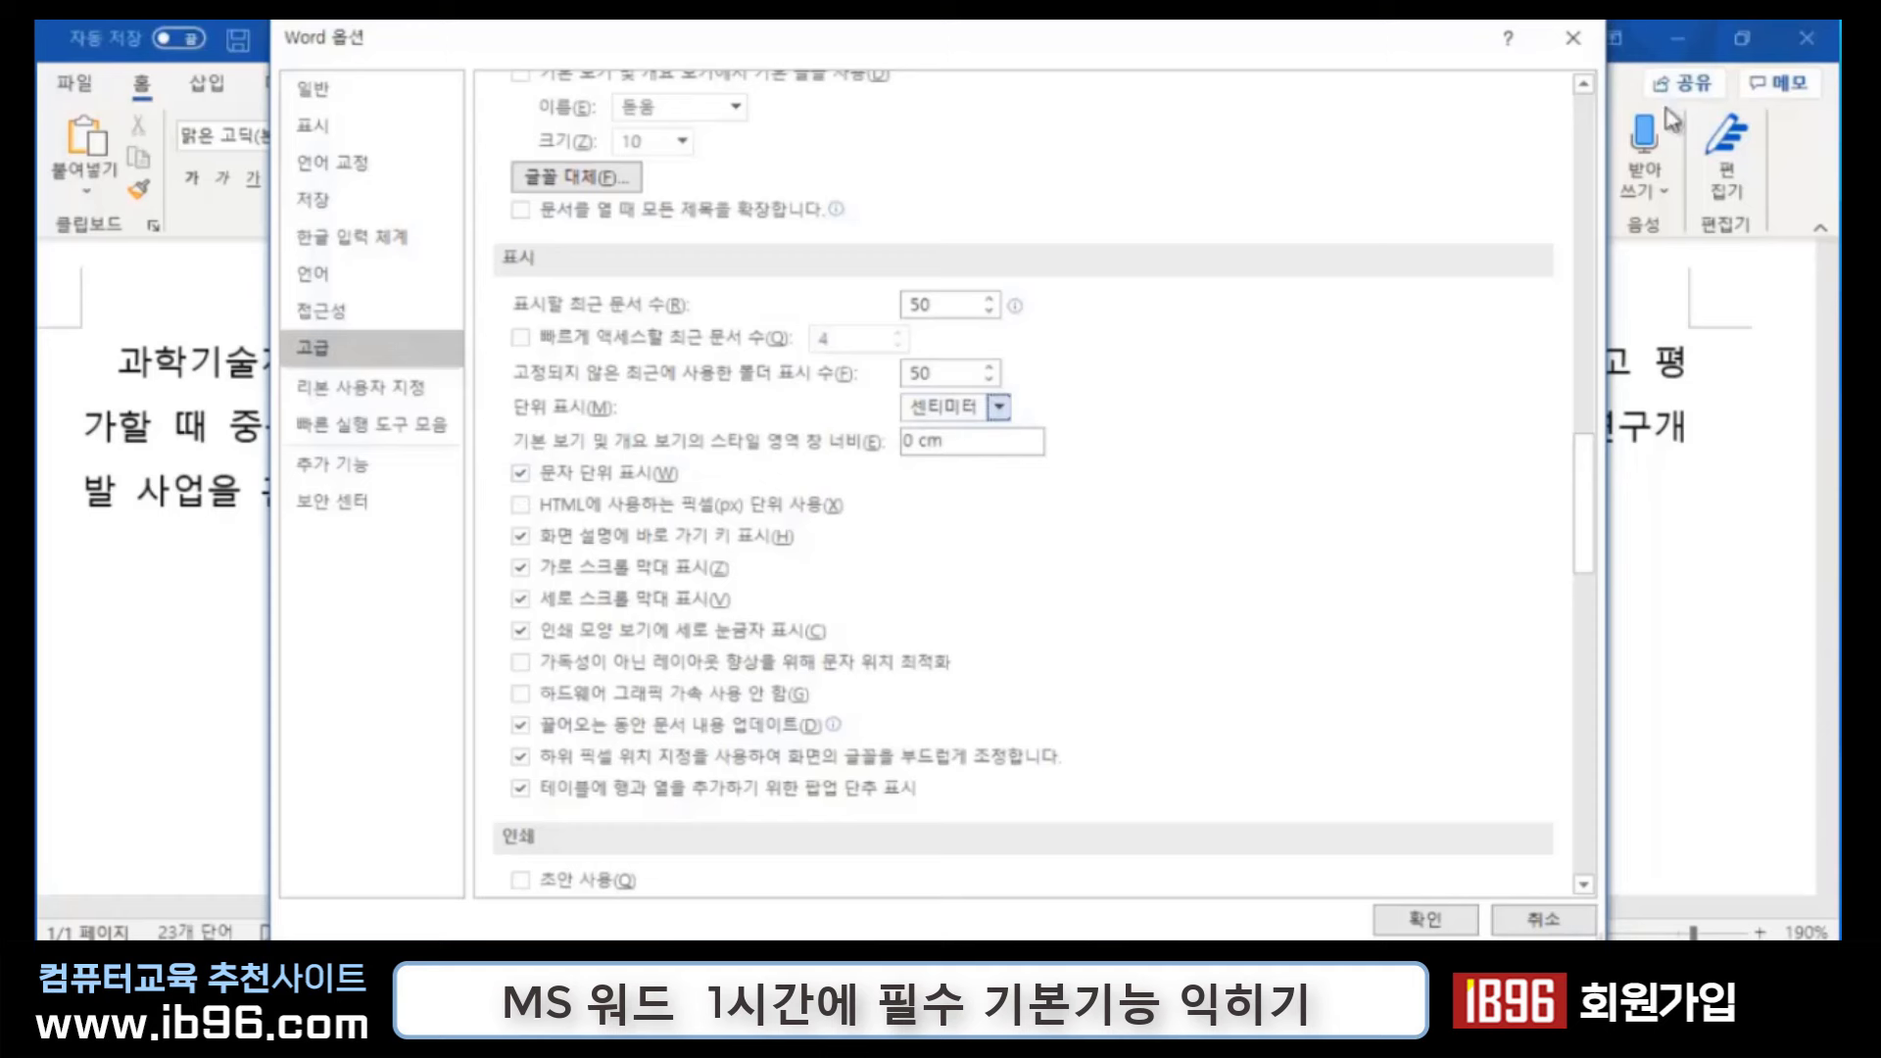
click(1426, 919)
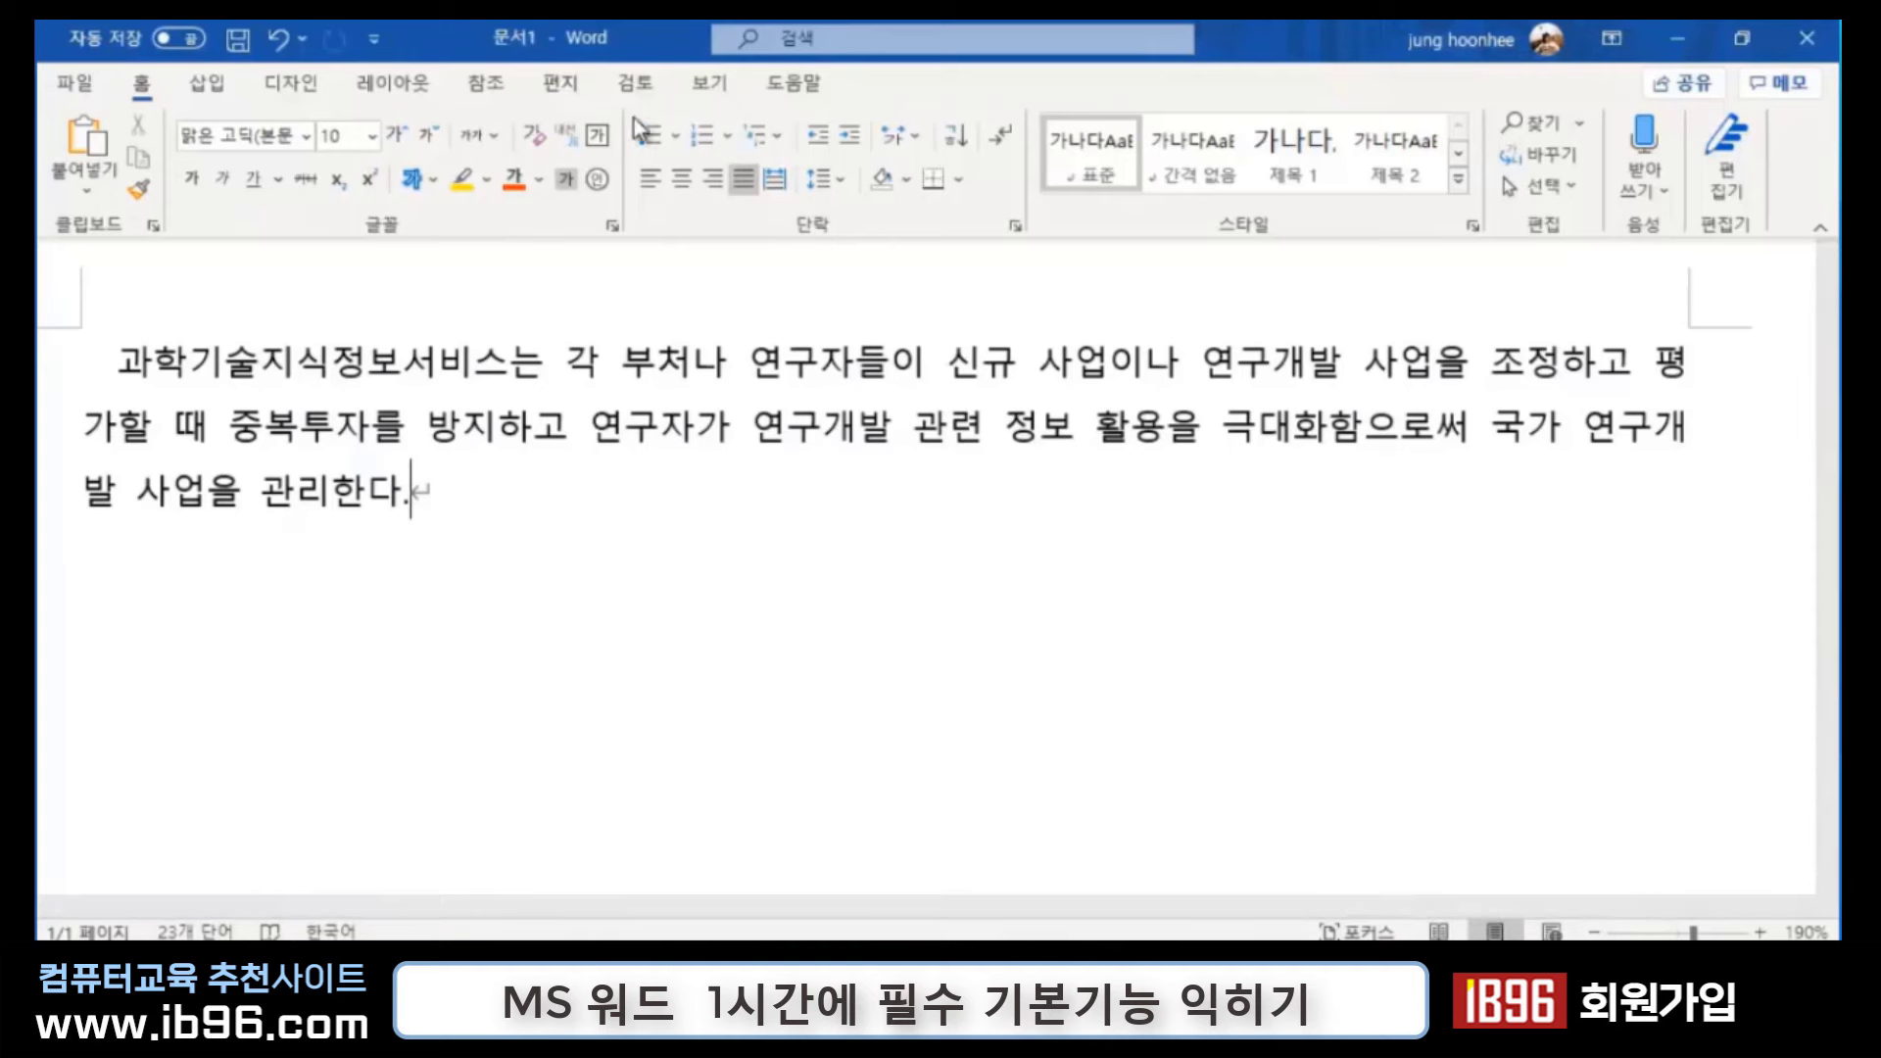
click(712, 84)
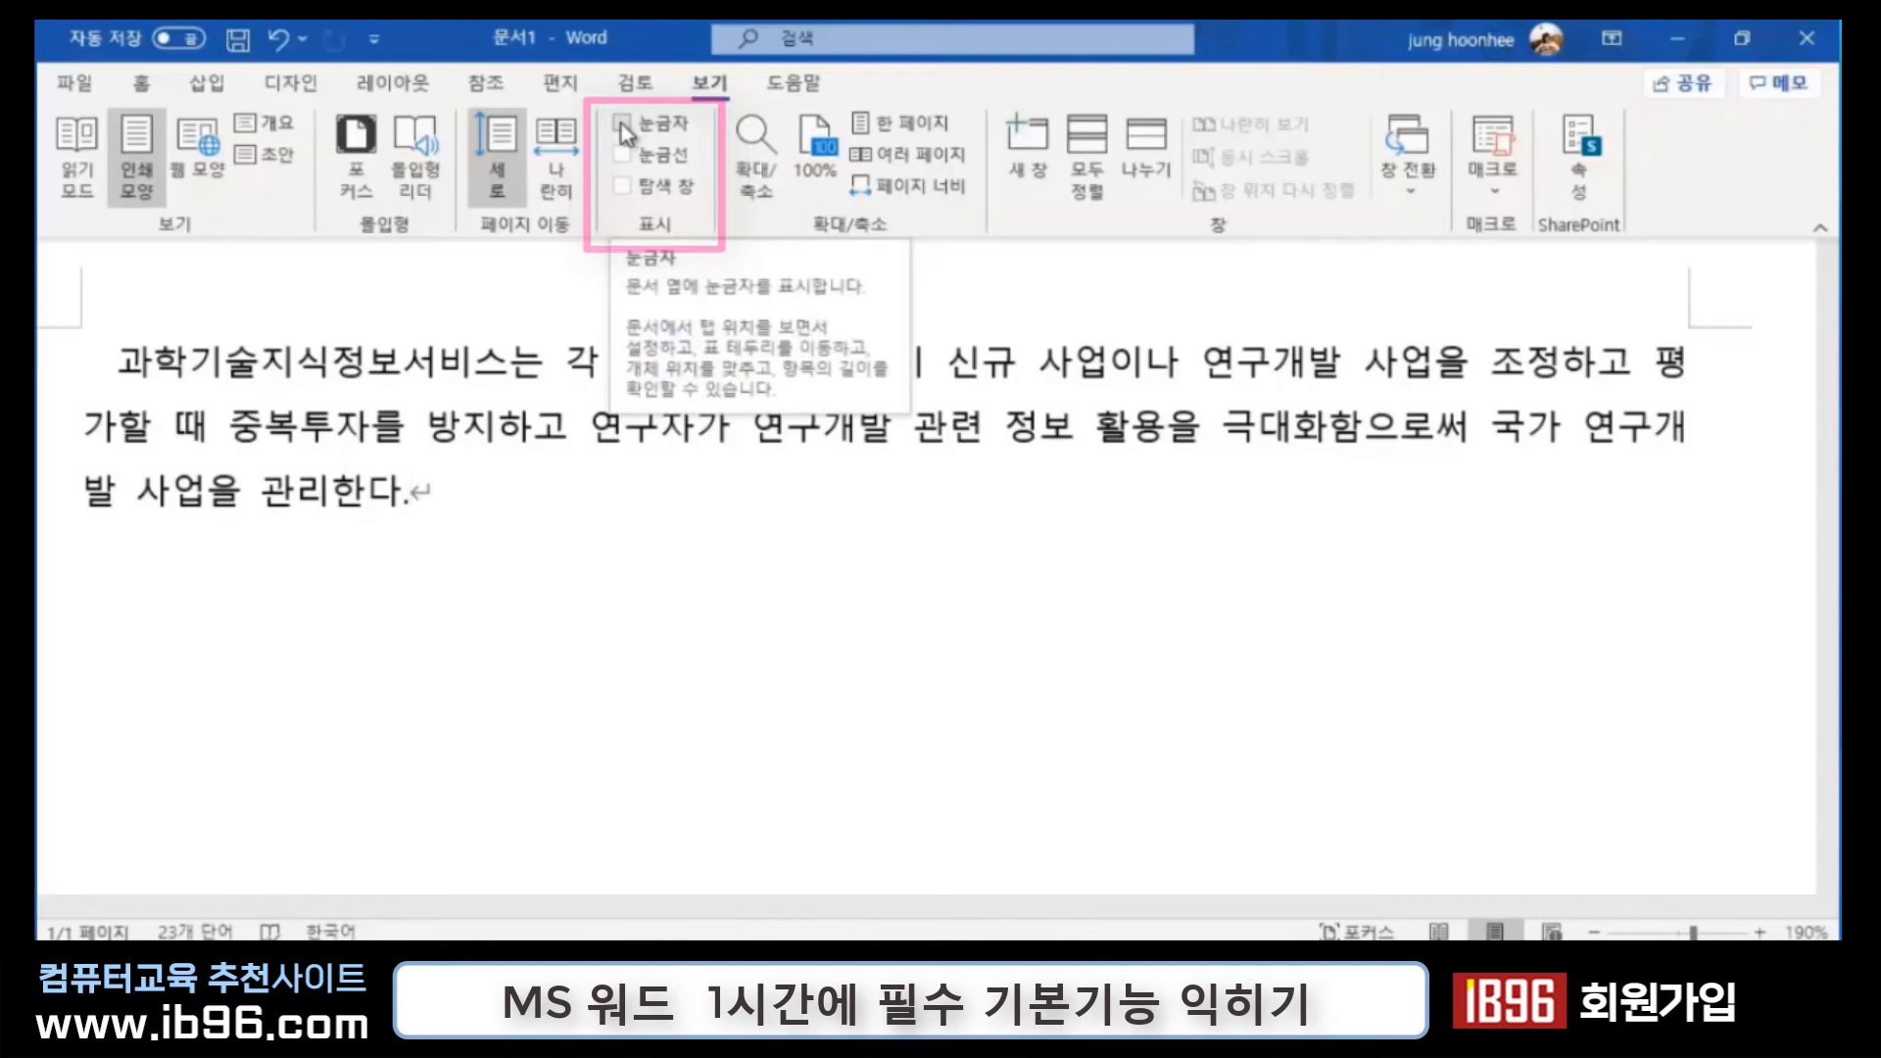
Step: Turn on the Ruler and switch the input language to English
click(622, 124)
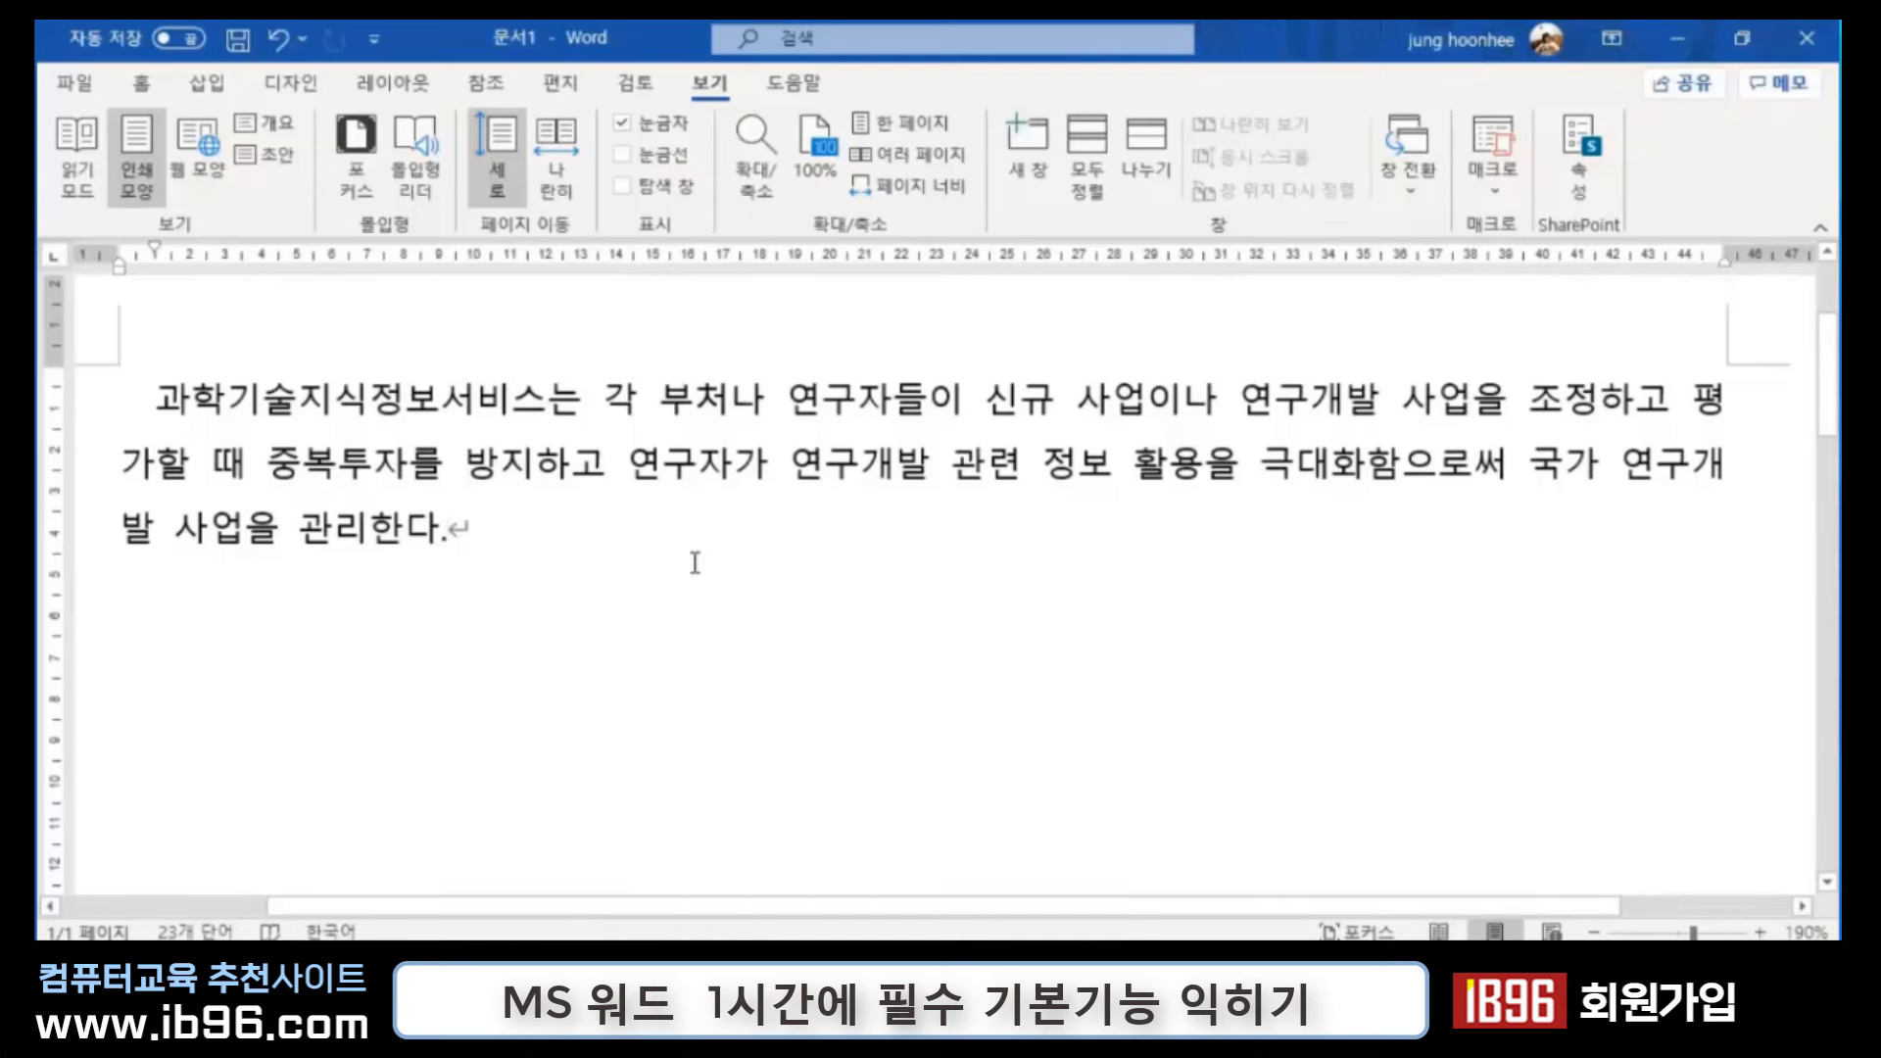
key(Hangul)
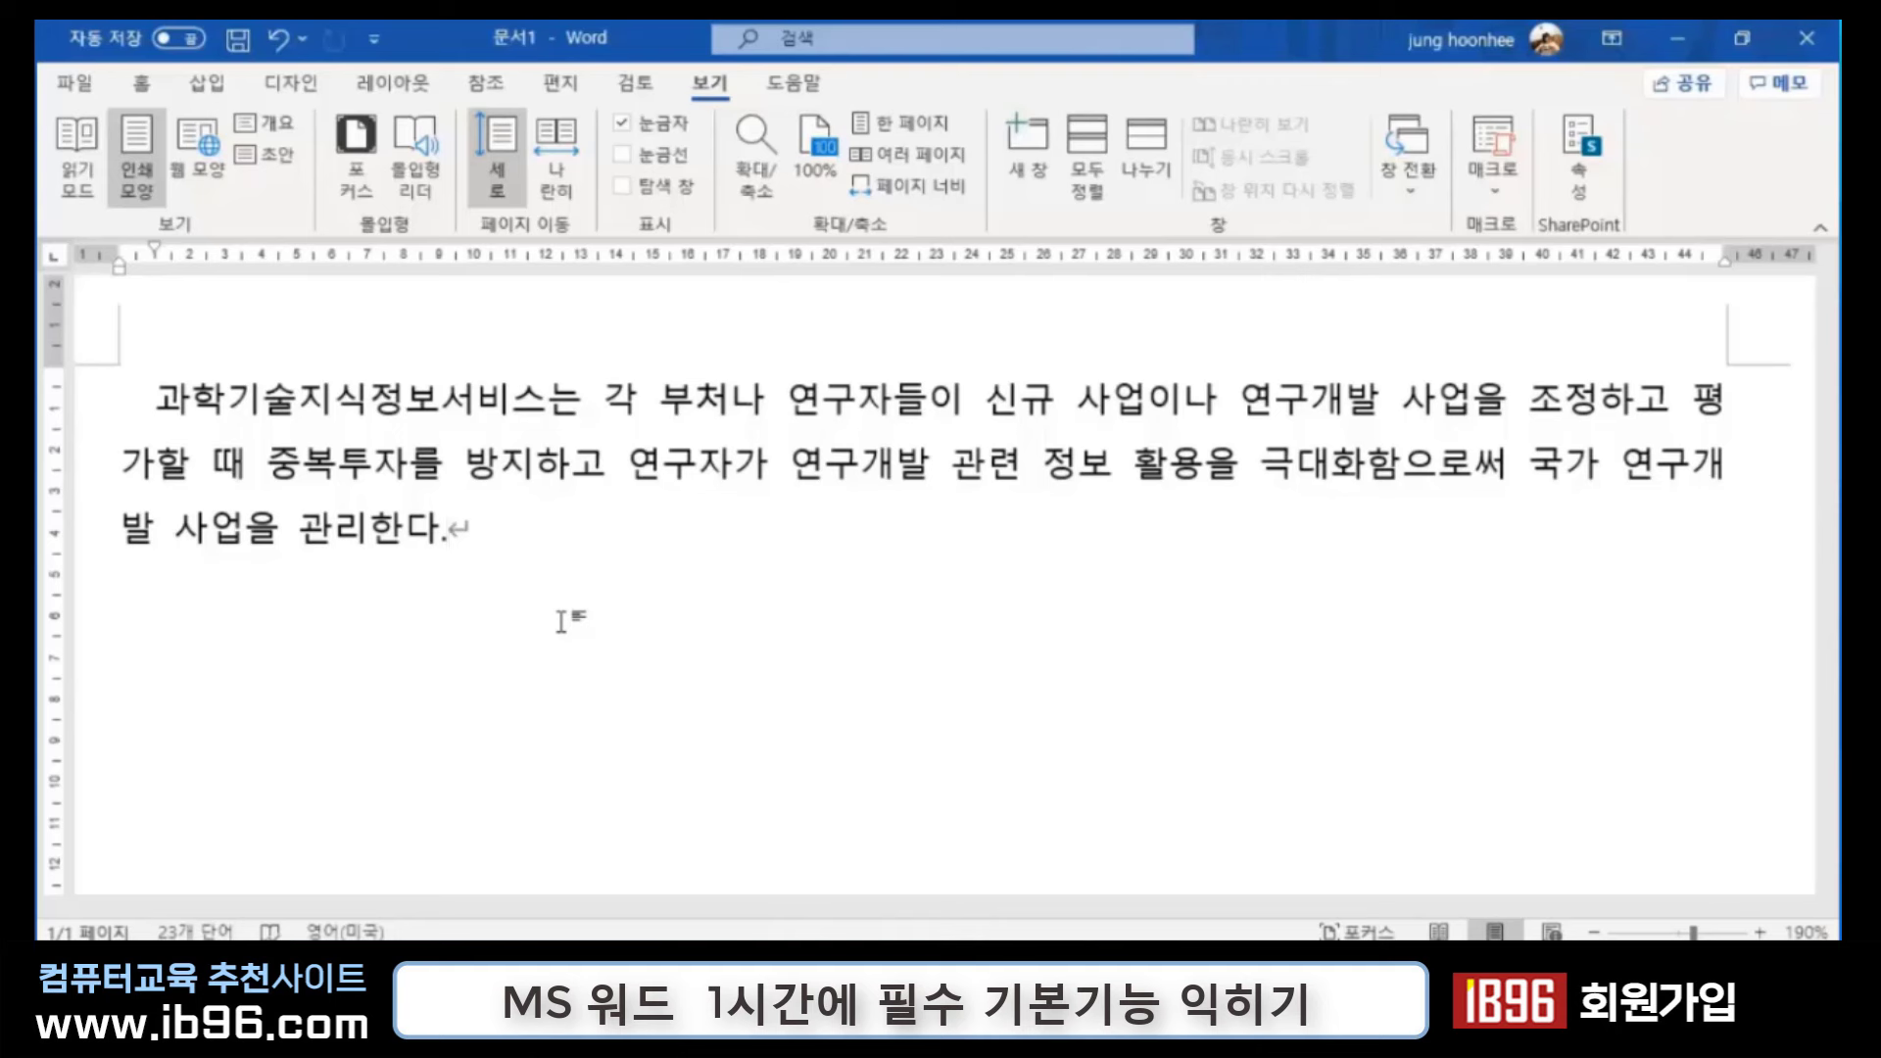
Step: Add a new line reading '아래 참고사항' and place the cursor before it
key(Return)
text(아)
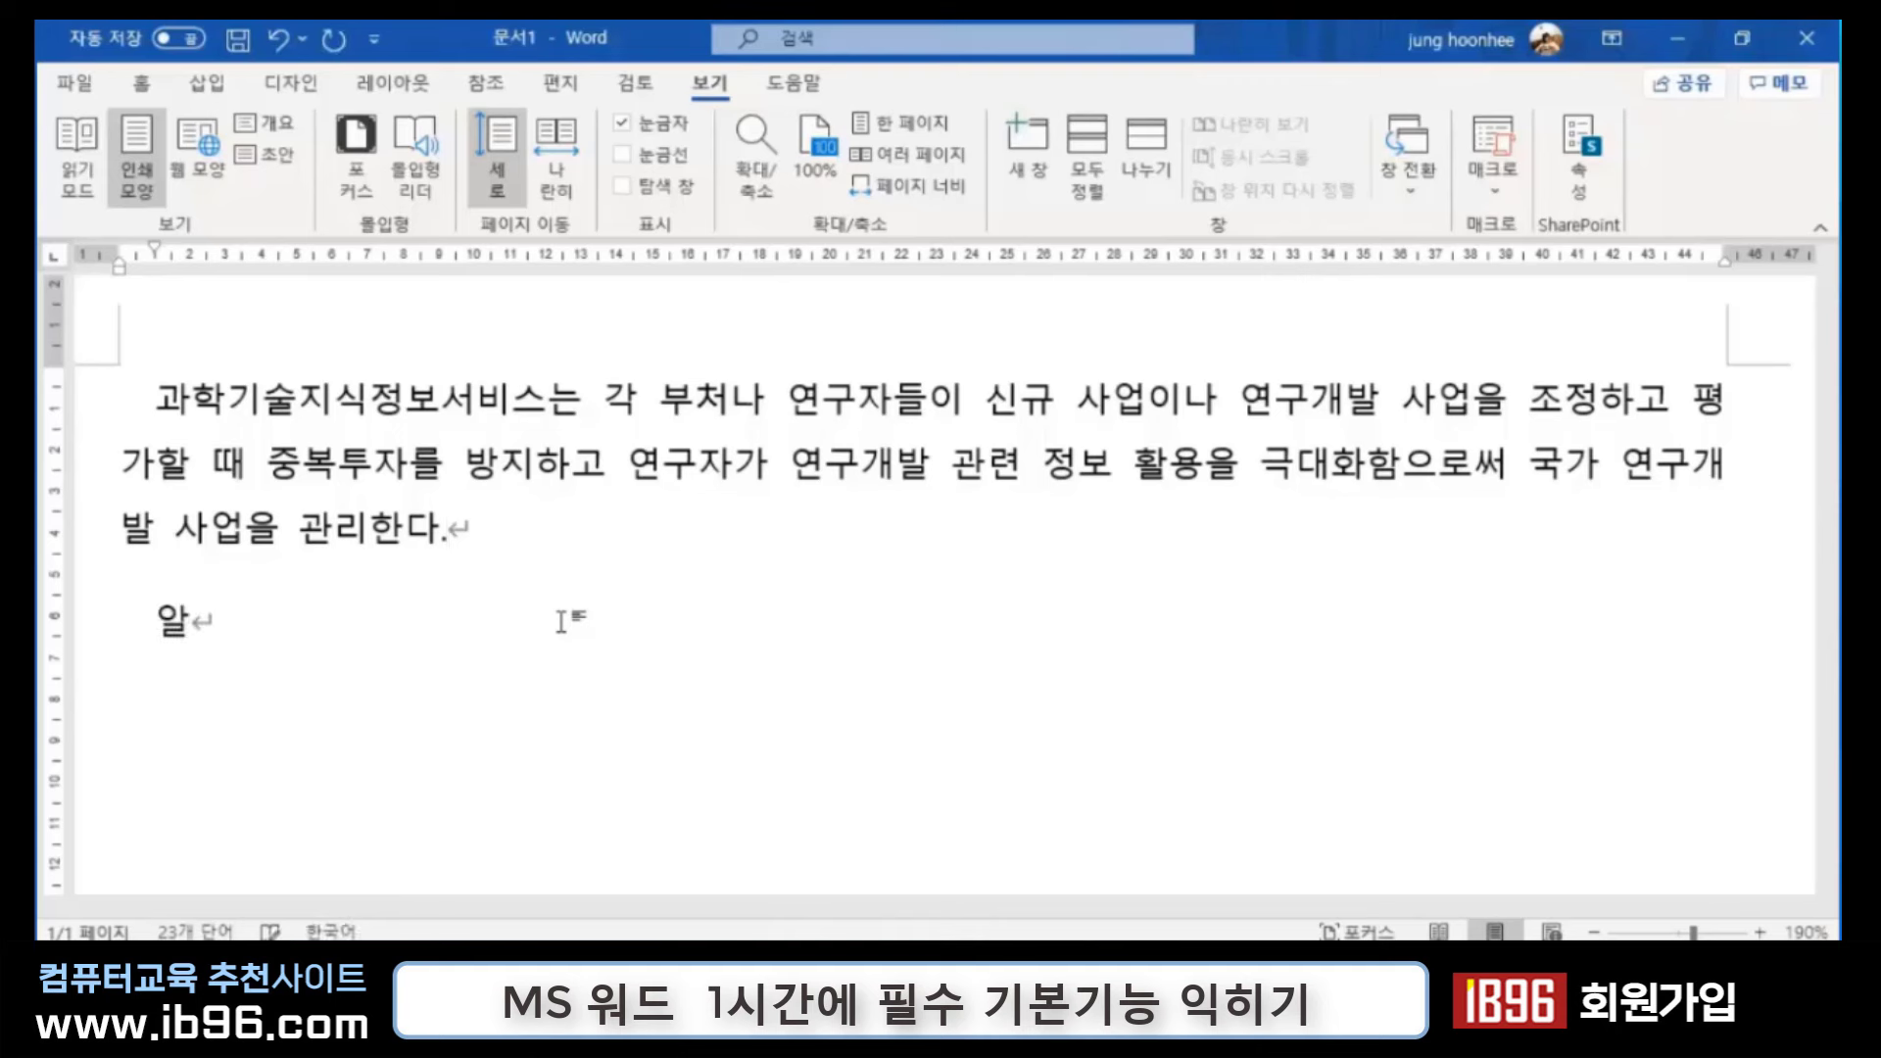
text(래 참고사)
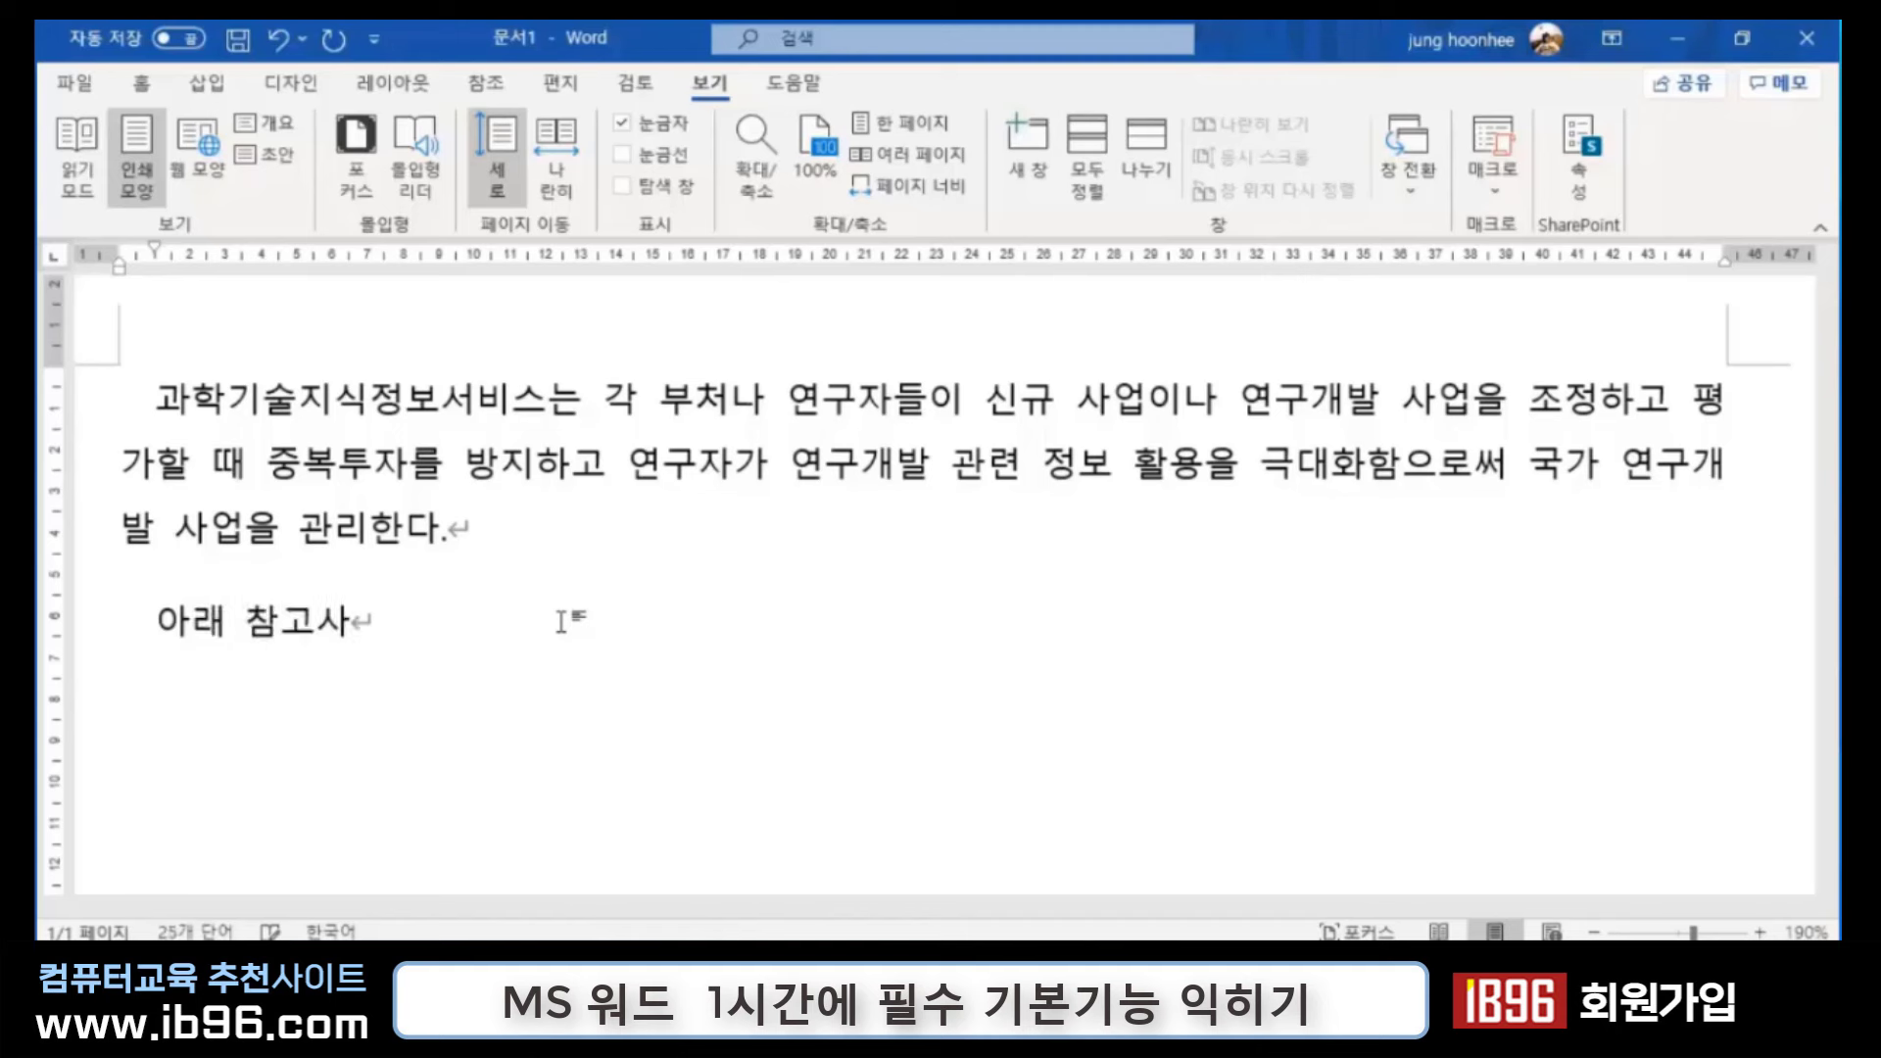
text(항)
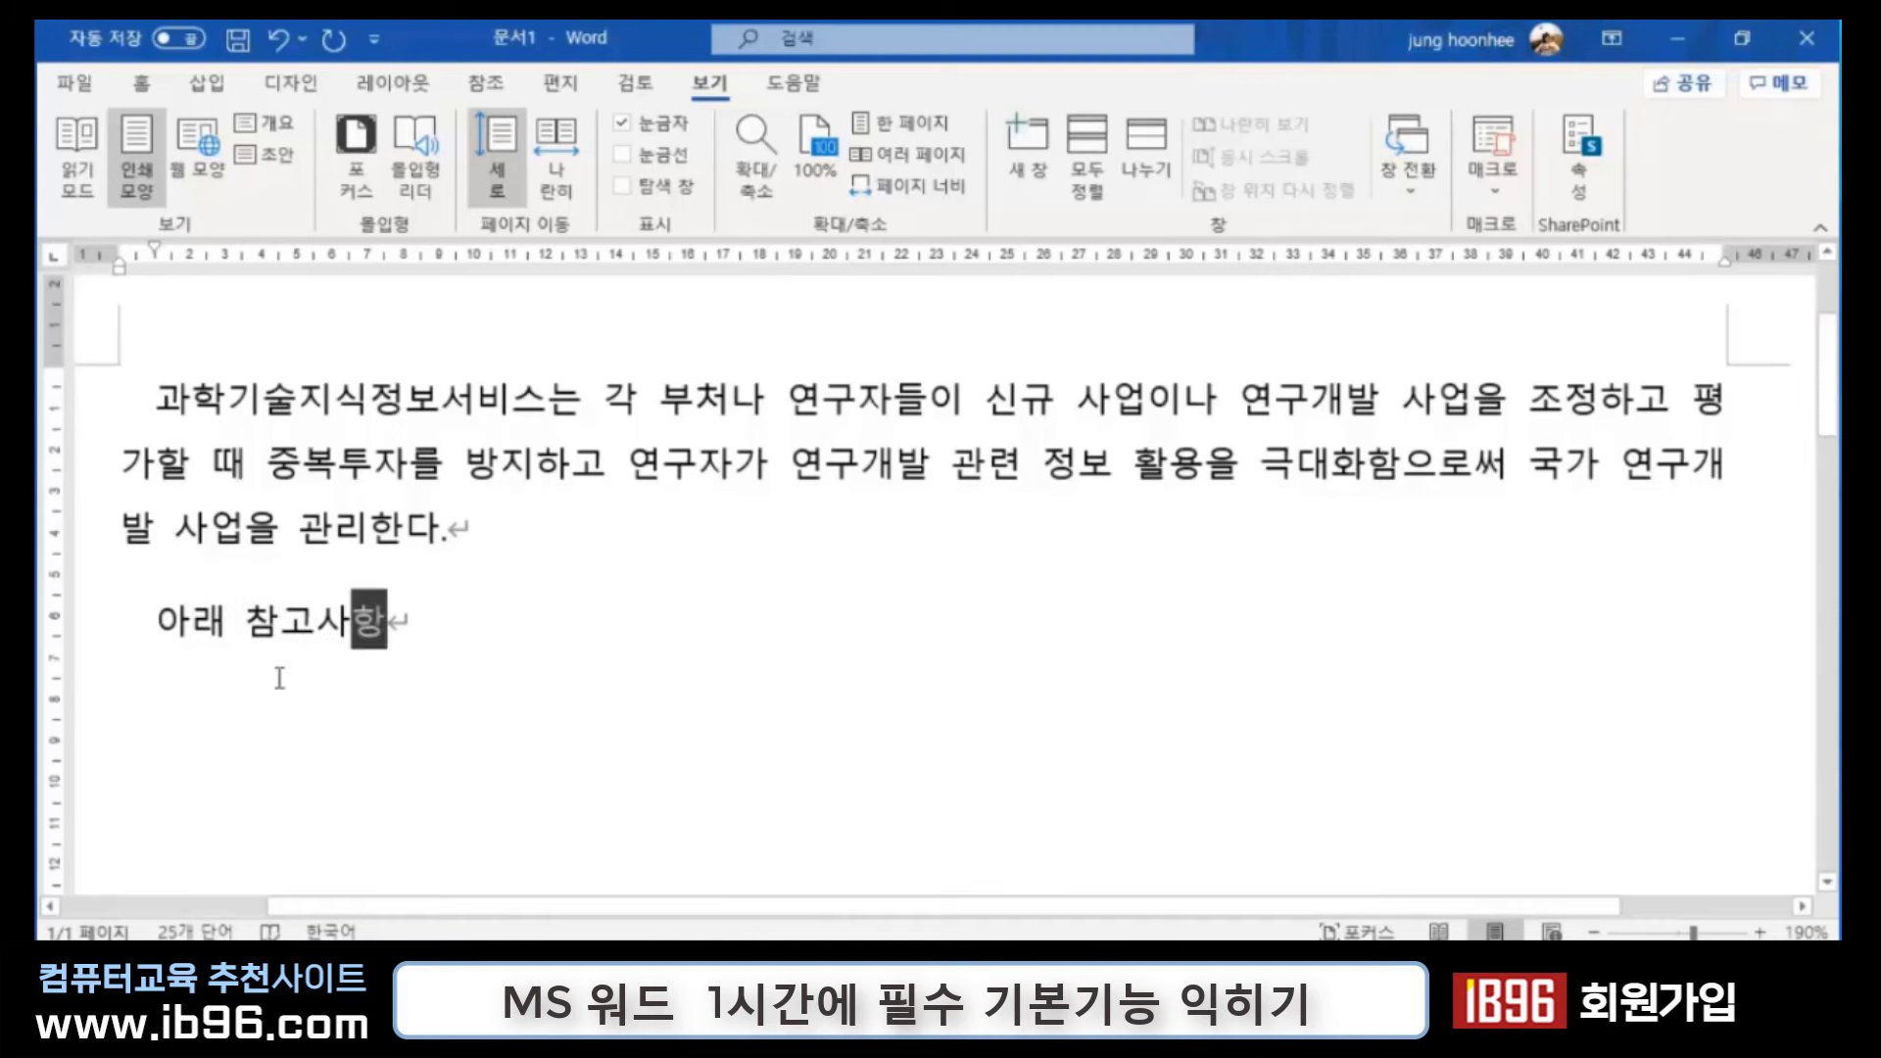
click(318, 674)
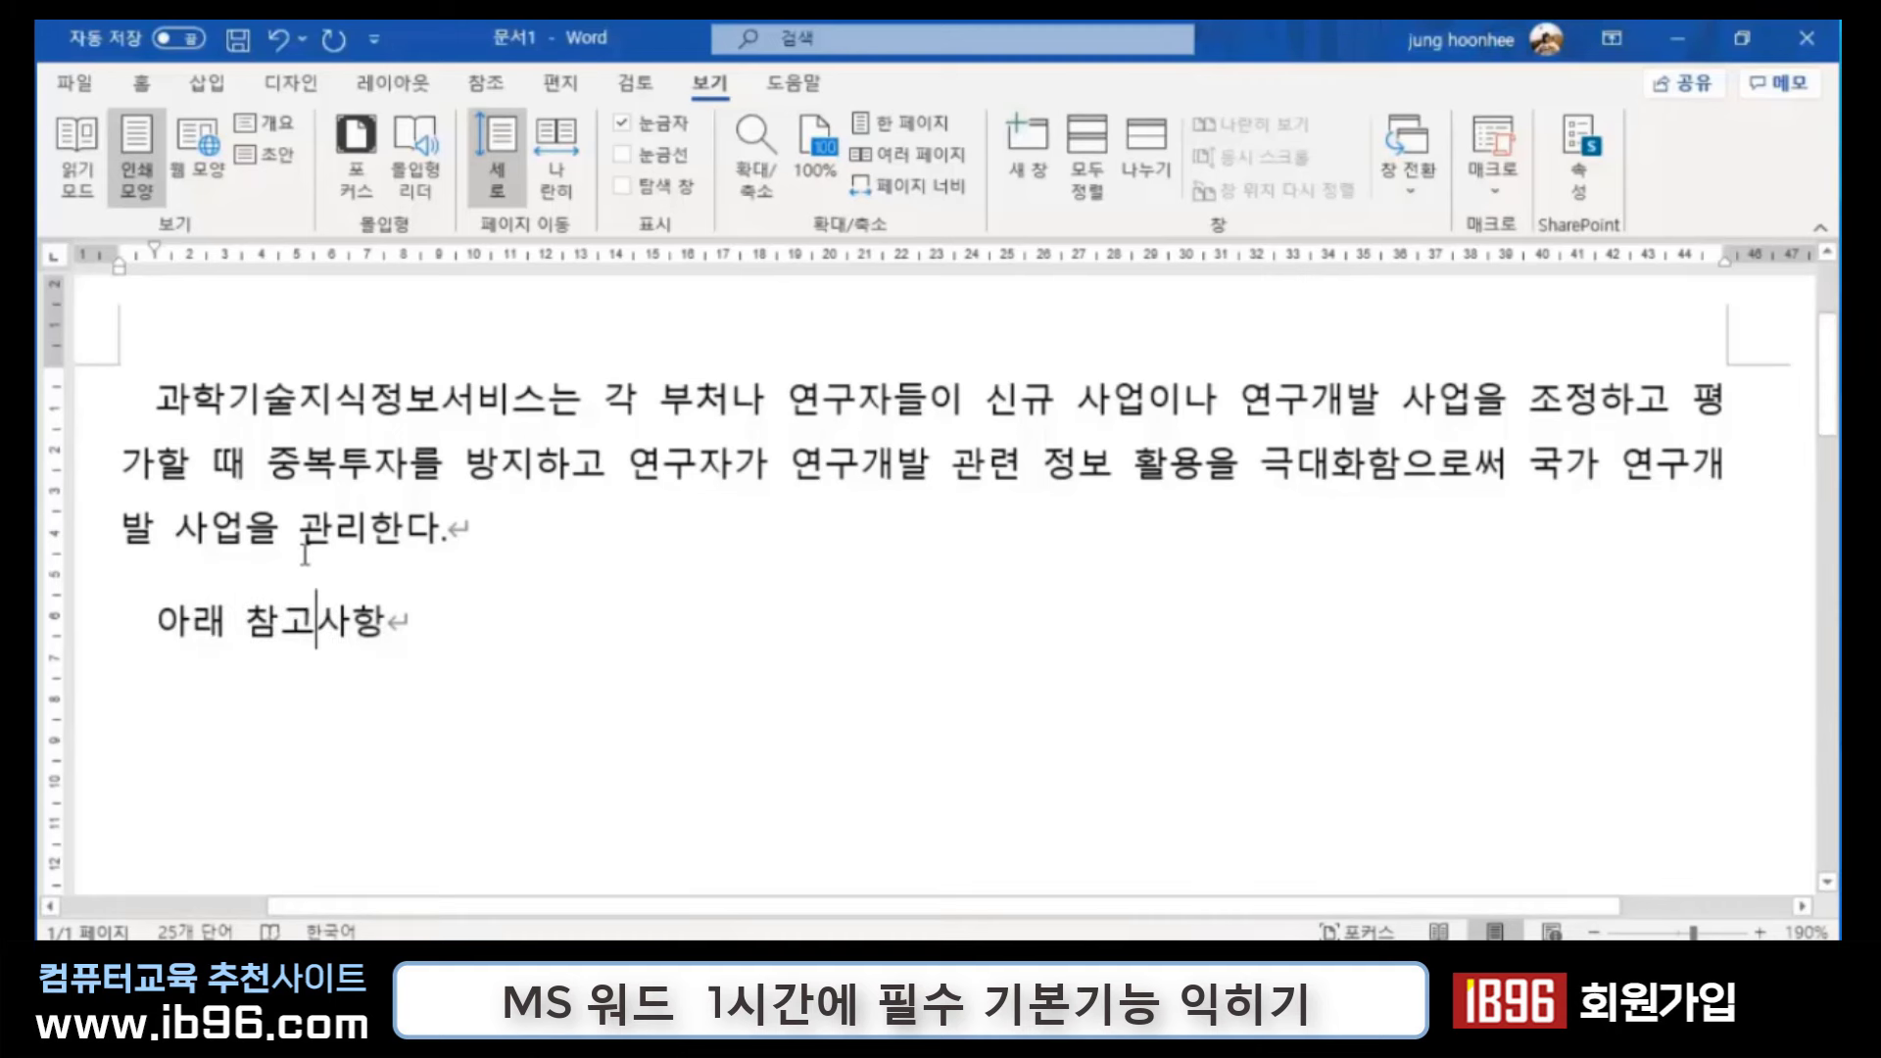
click(153, 623)
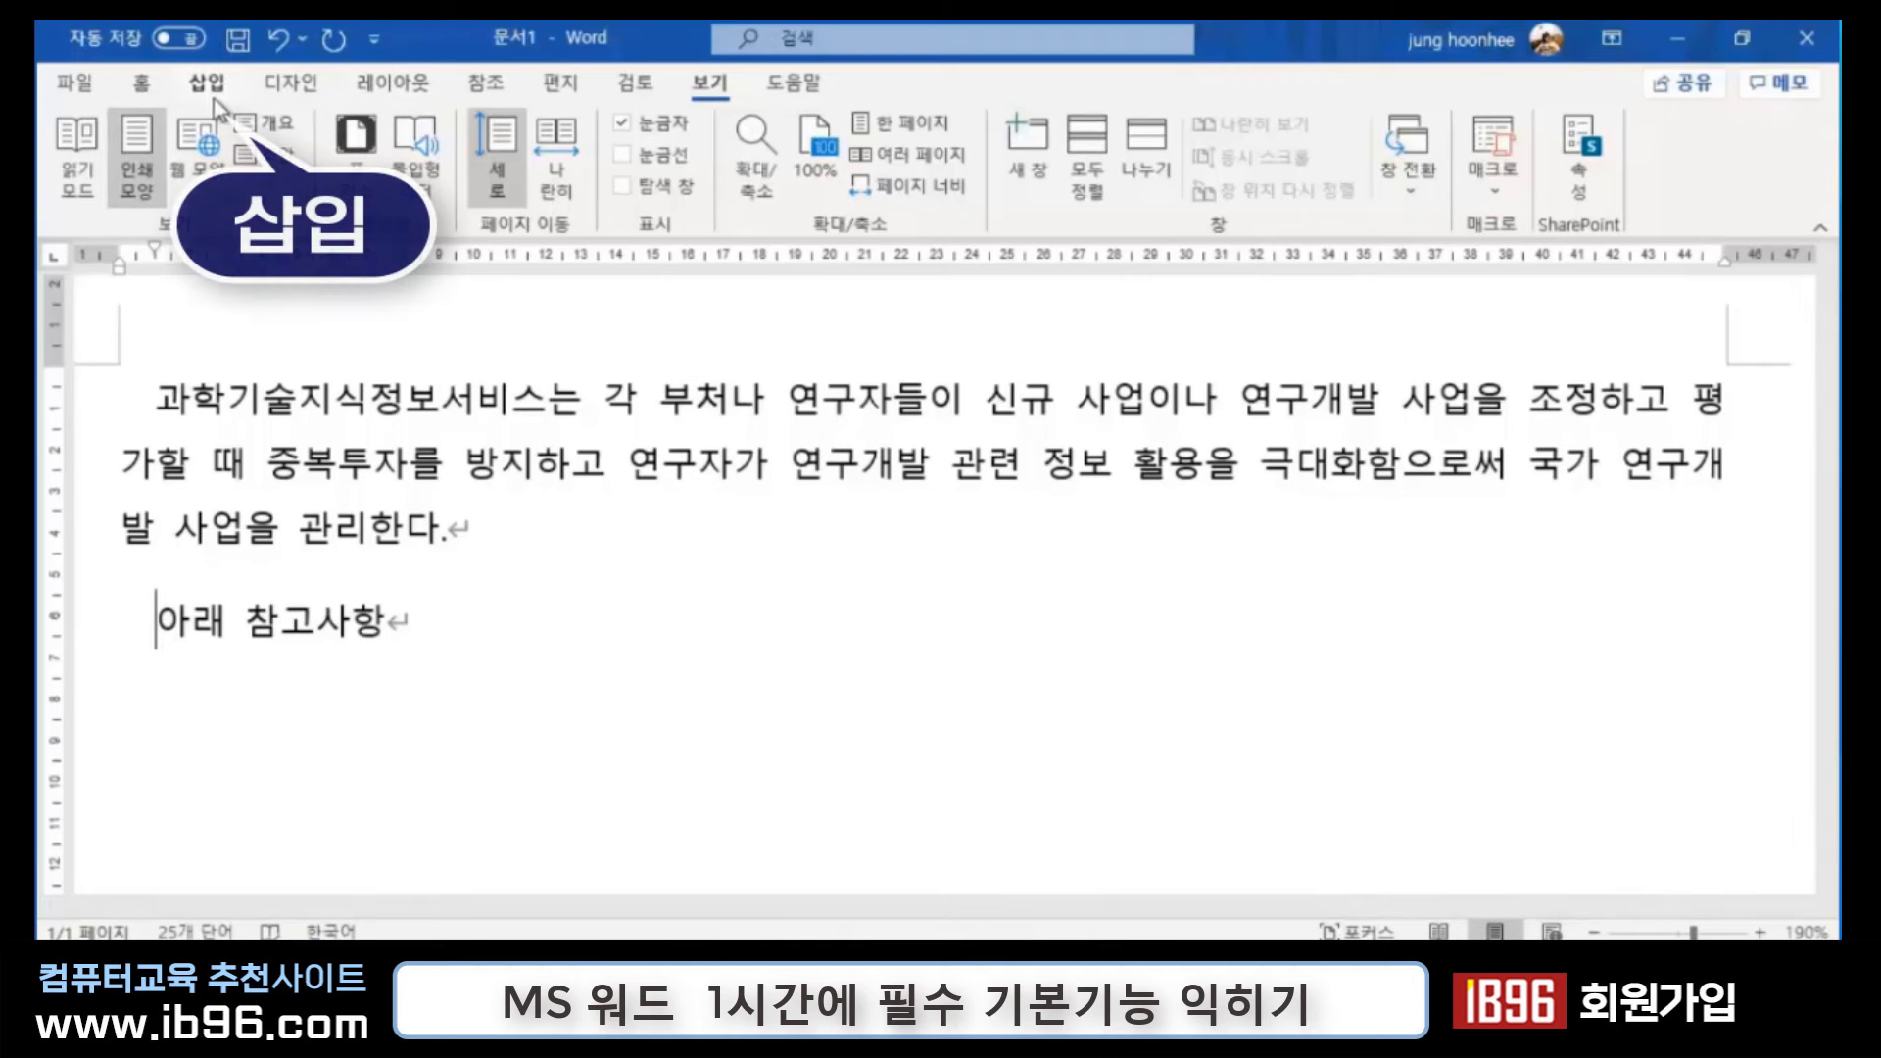
click(209, 89)
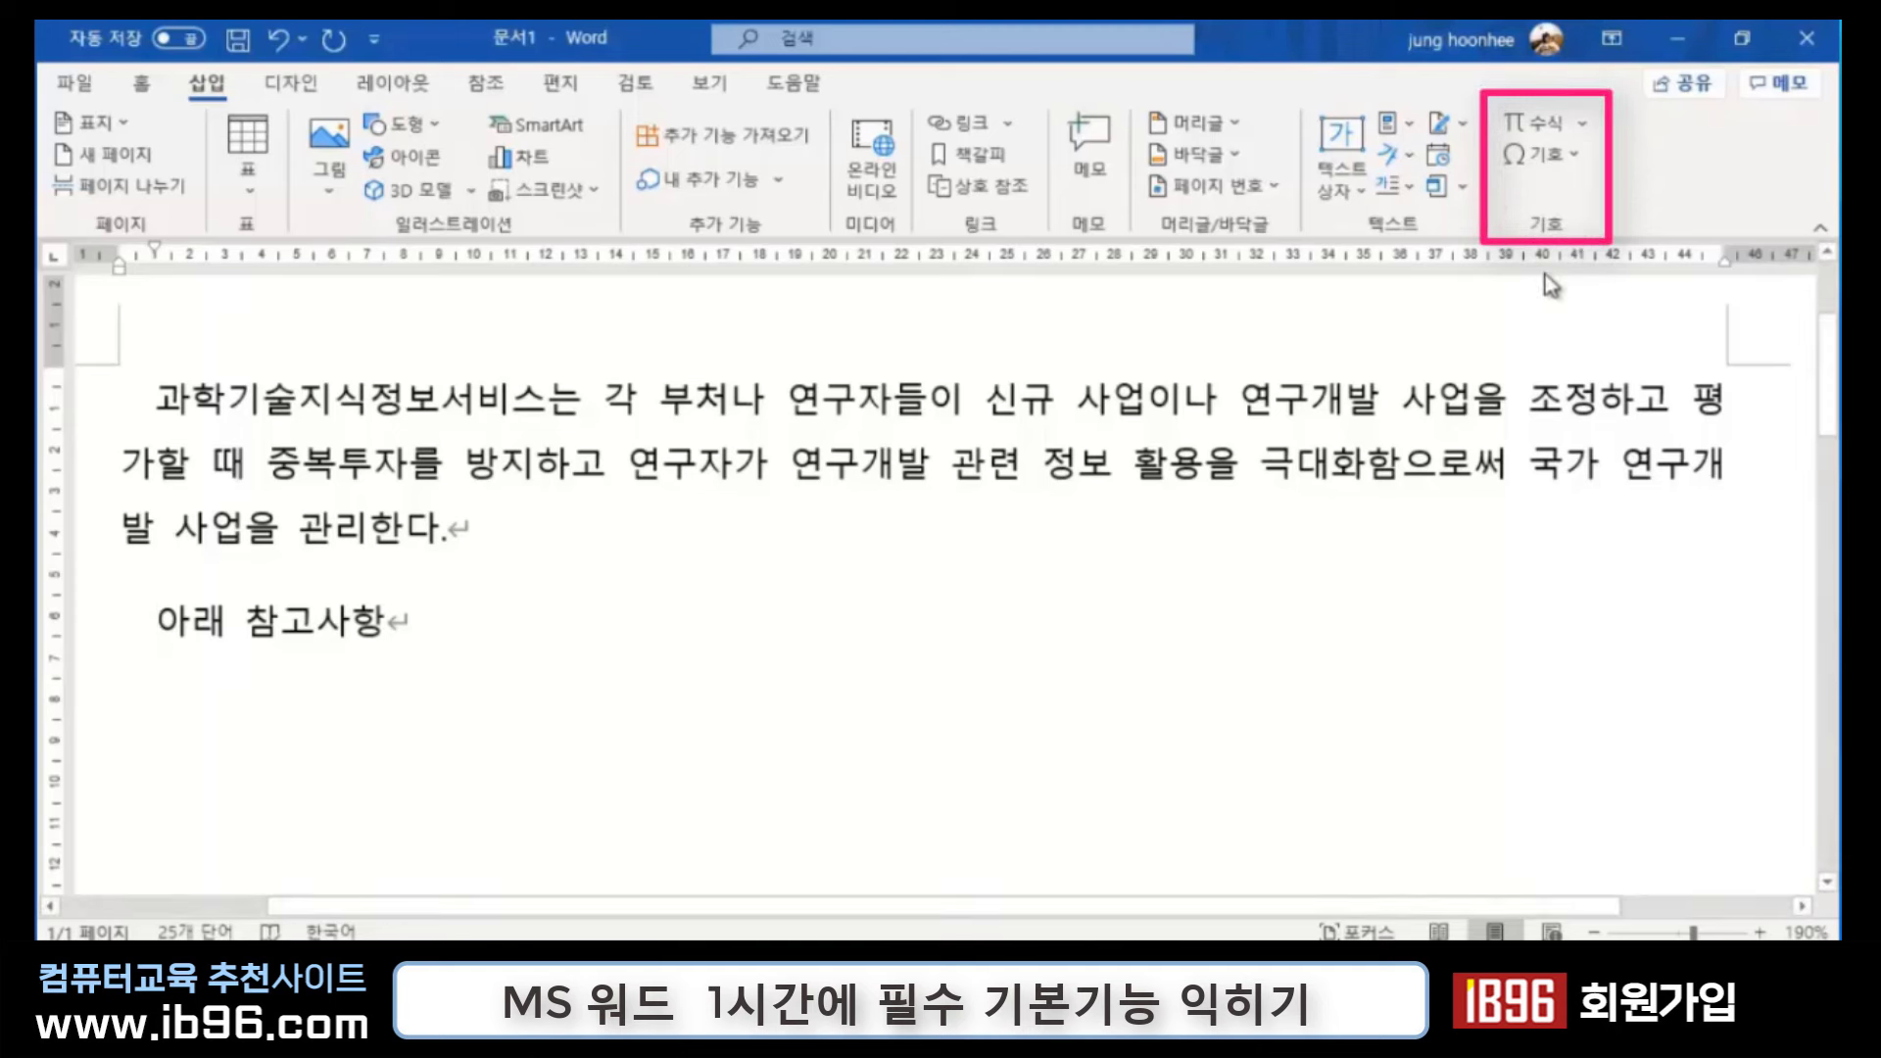
Step: Open the Symbol dialog and set the subset to 도형 기호
click(1578, 156)
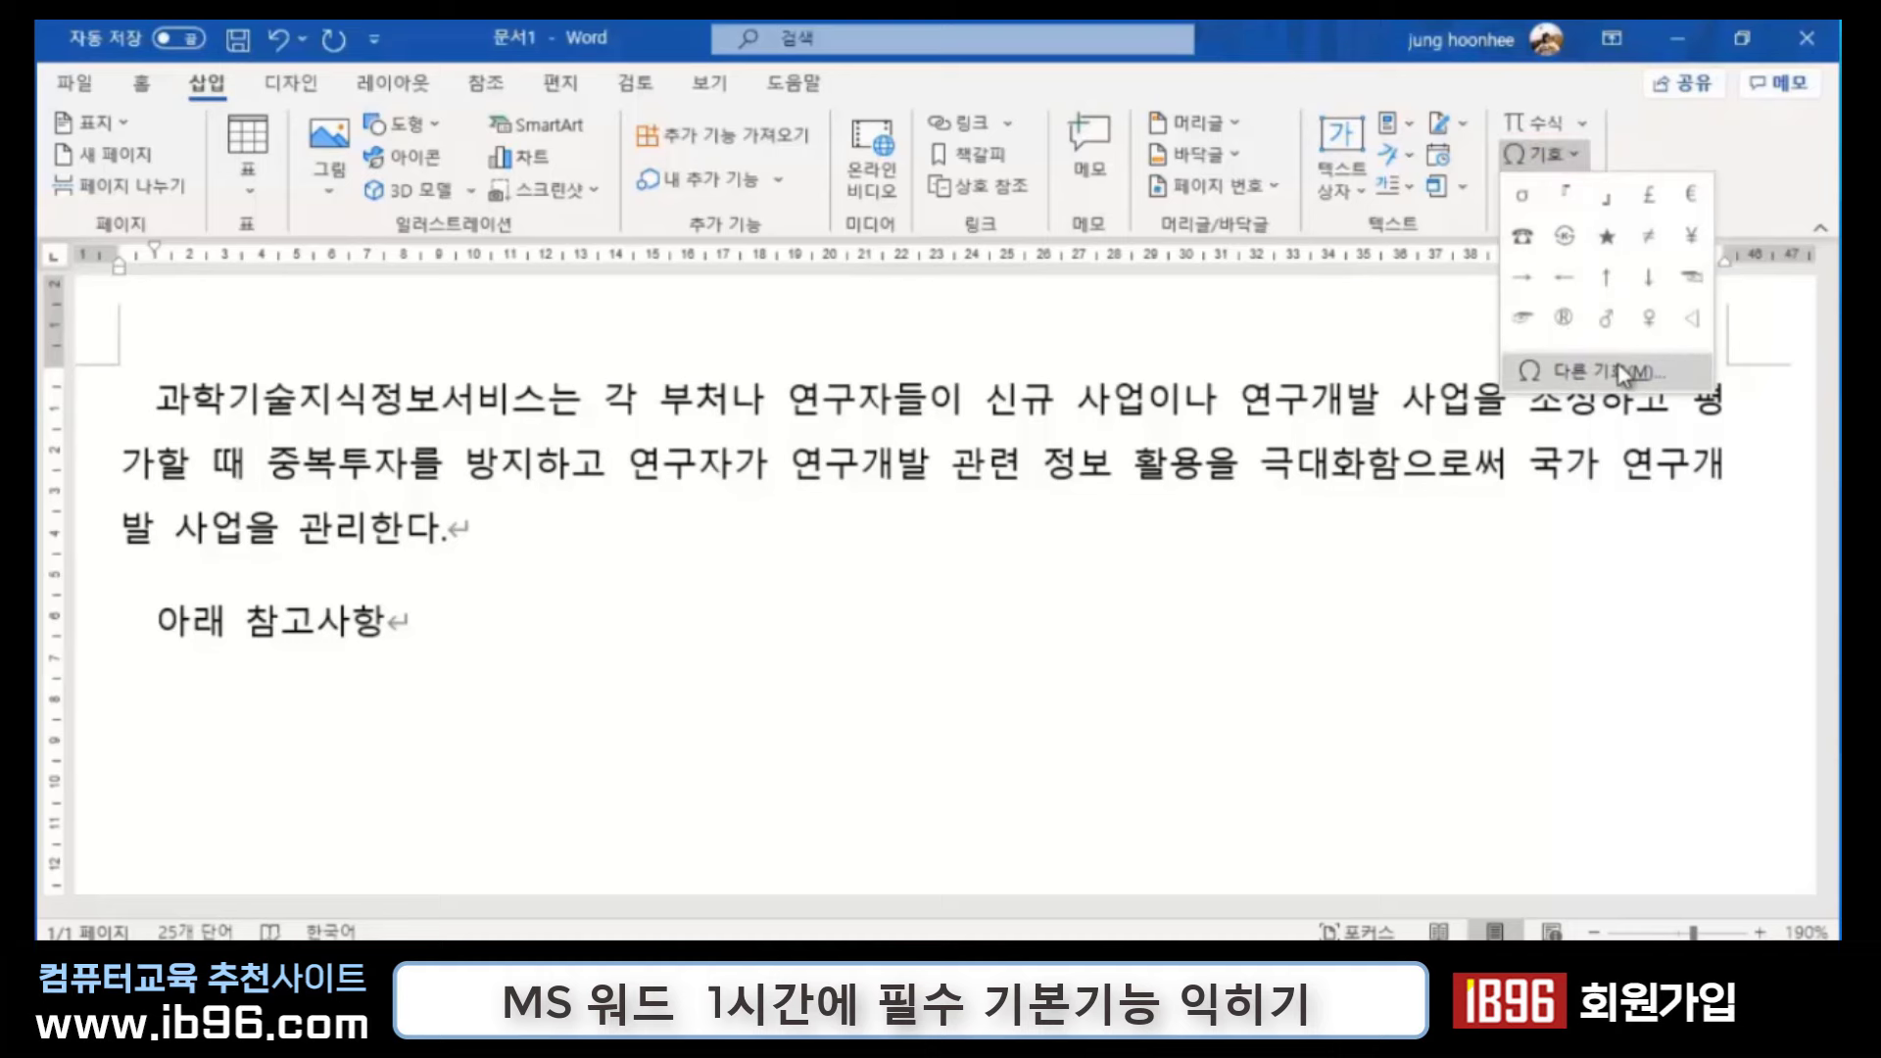
click(1568, 371)
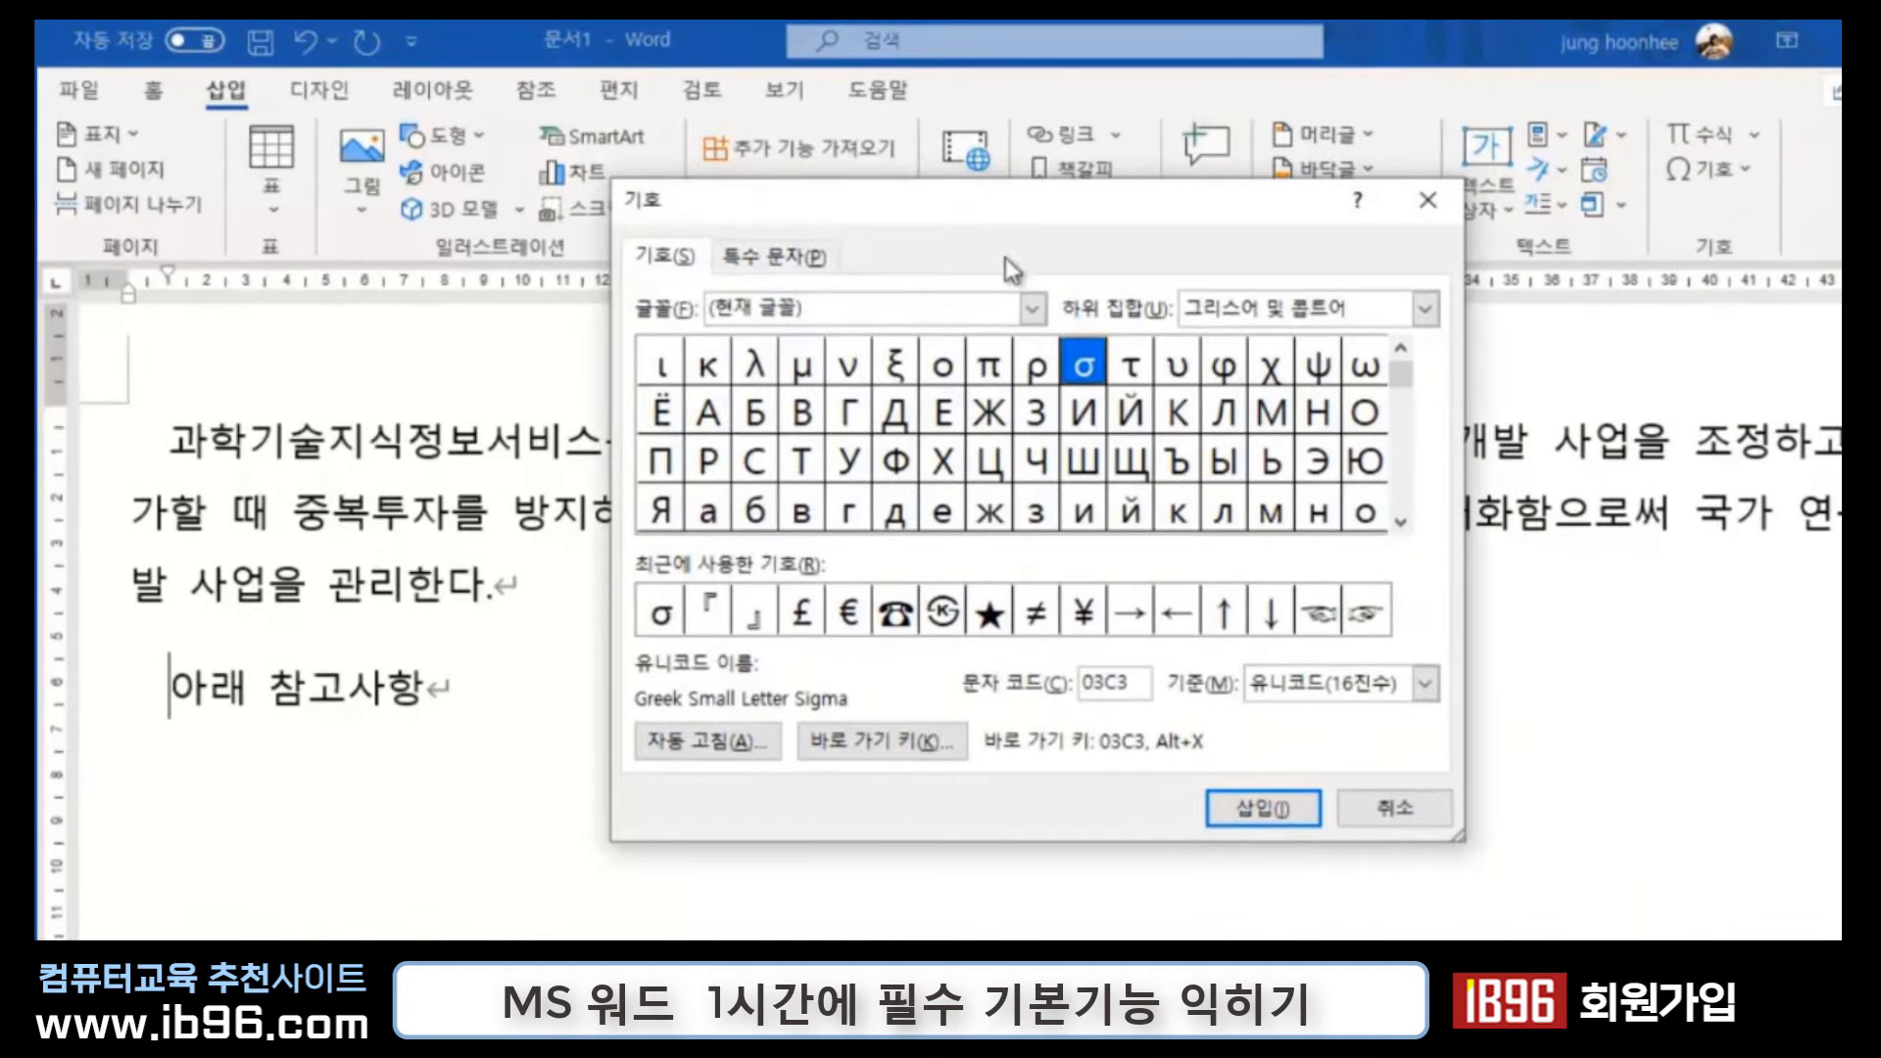
click(663, 257)
click(1427, 311)
scroll(1431, 314, down, 3)
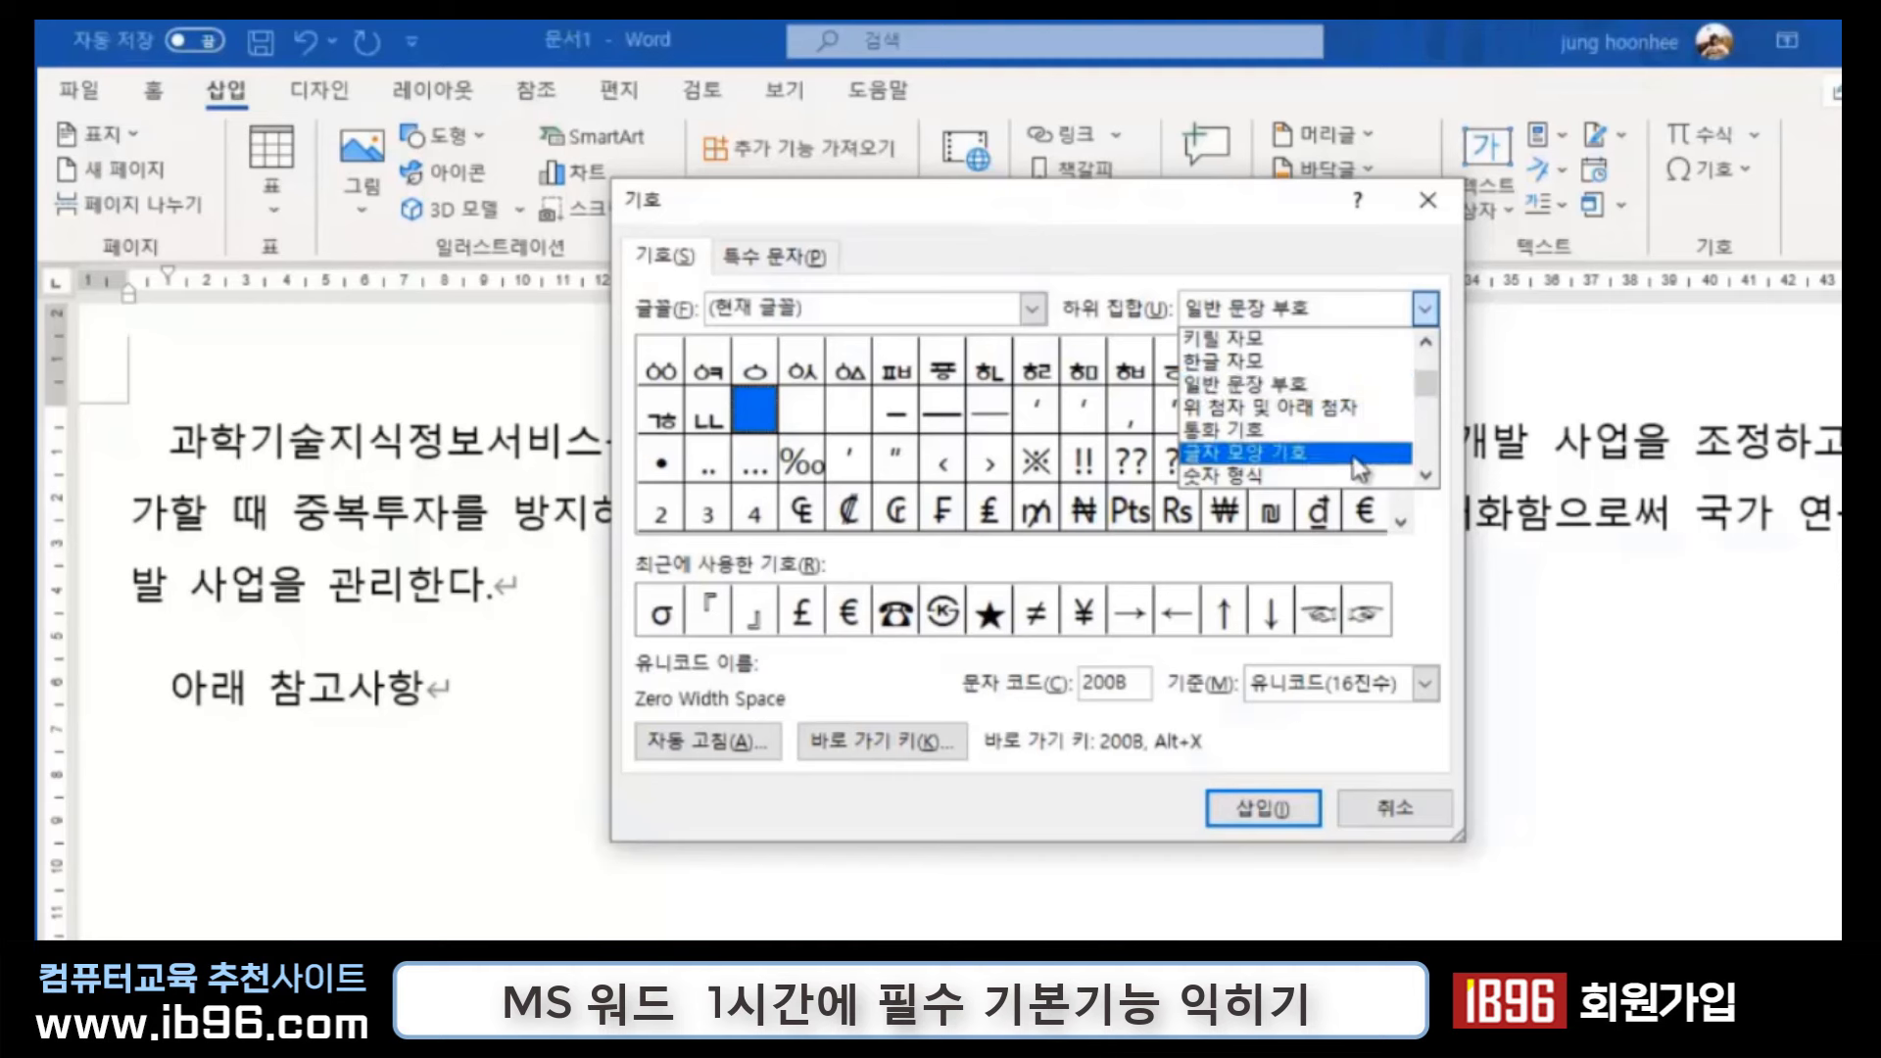
scroll(1357, 475, down, 1)
scroll(1346, 456, down, 2)
scroll(1346, 457, down, 2)
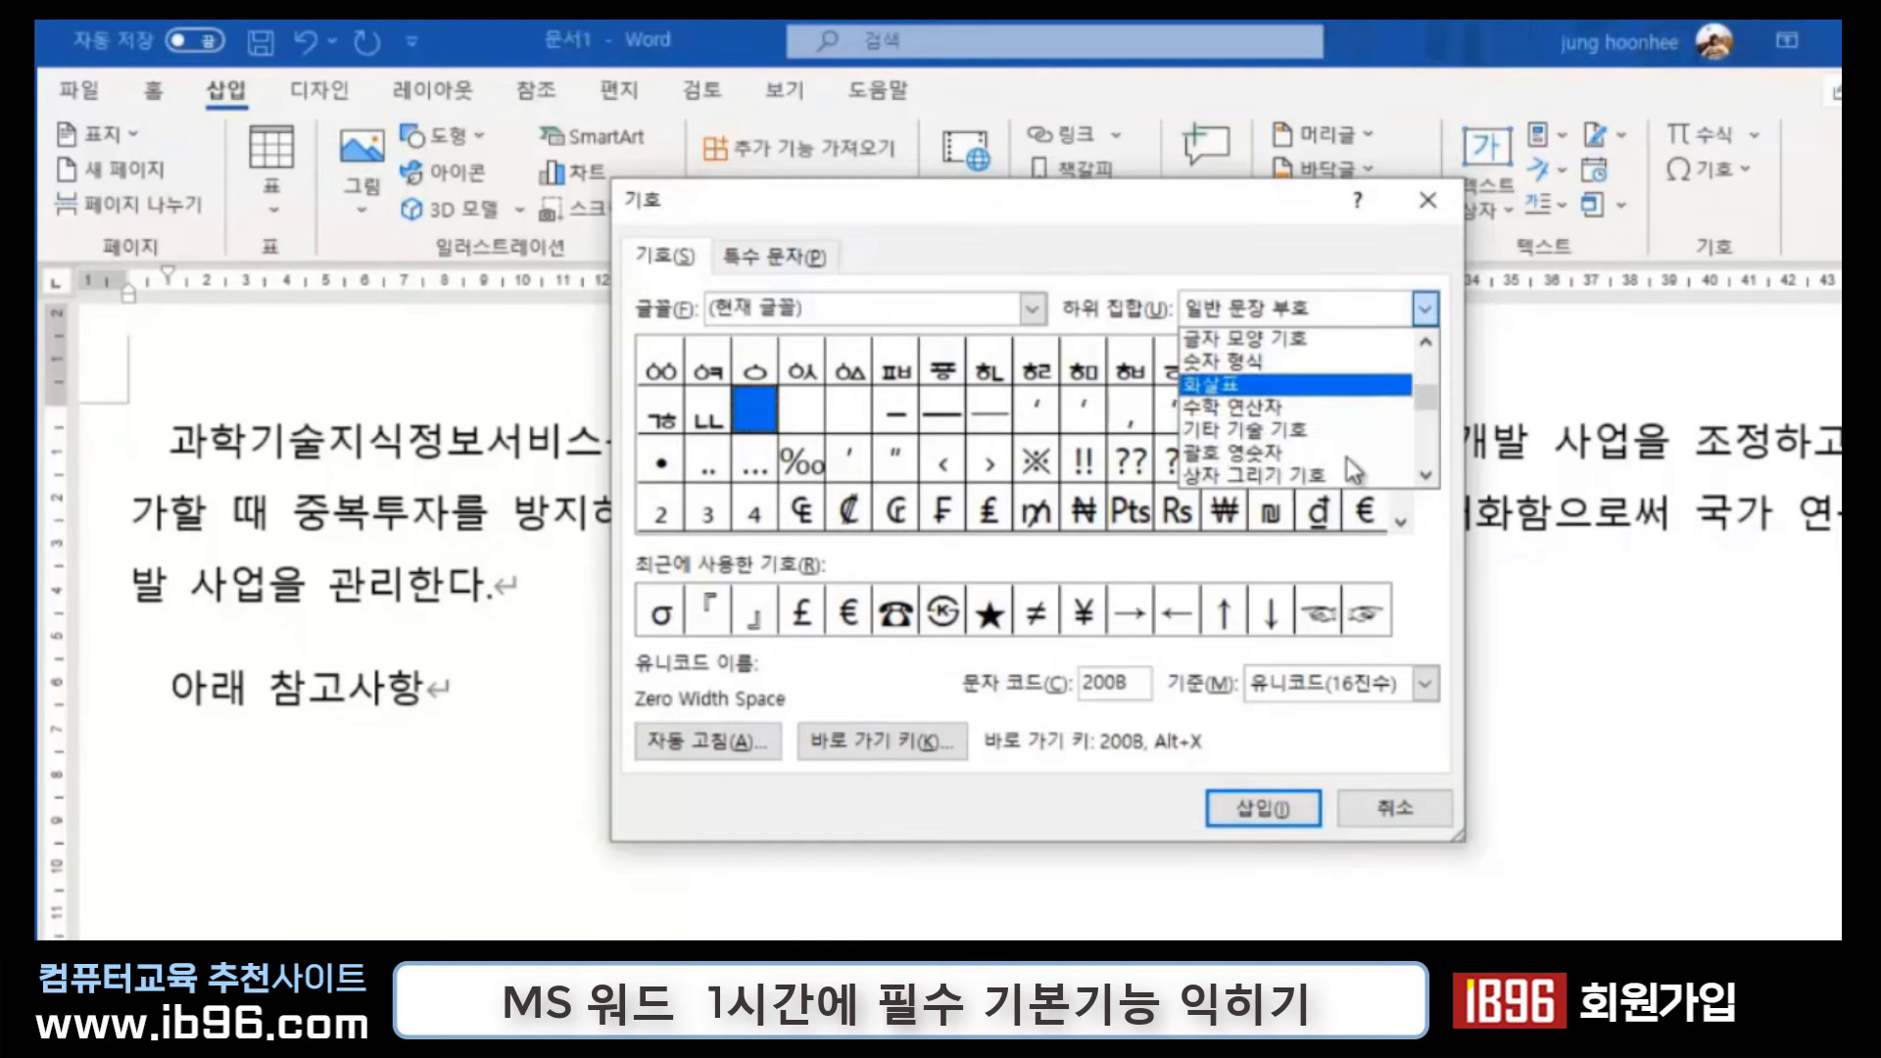
scroll(1335, 465, down, 1)
scroll(1335, 466, down, 1)
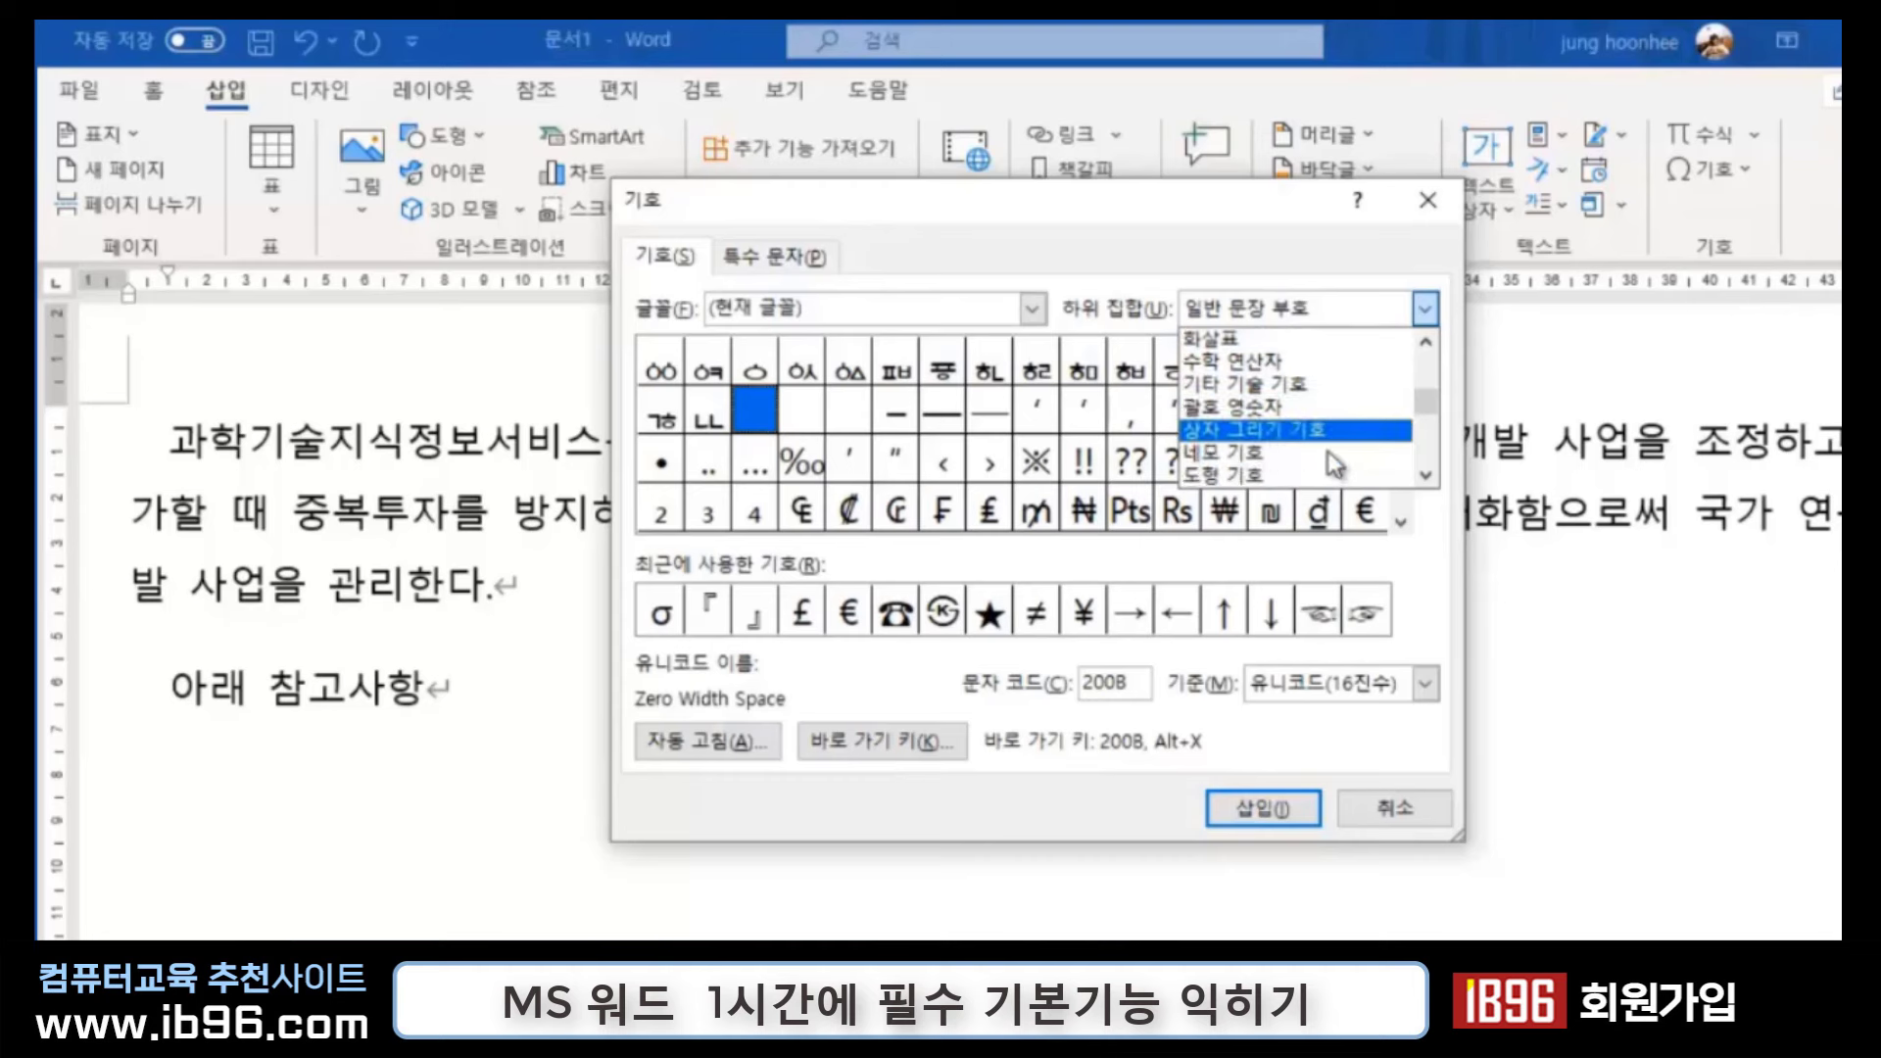
scroll(1335, 465, down, 1)
scroll(1335, 465, down, 1)
scroll(1329, 454, down, 1)
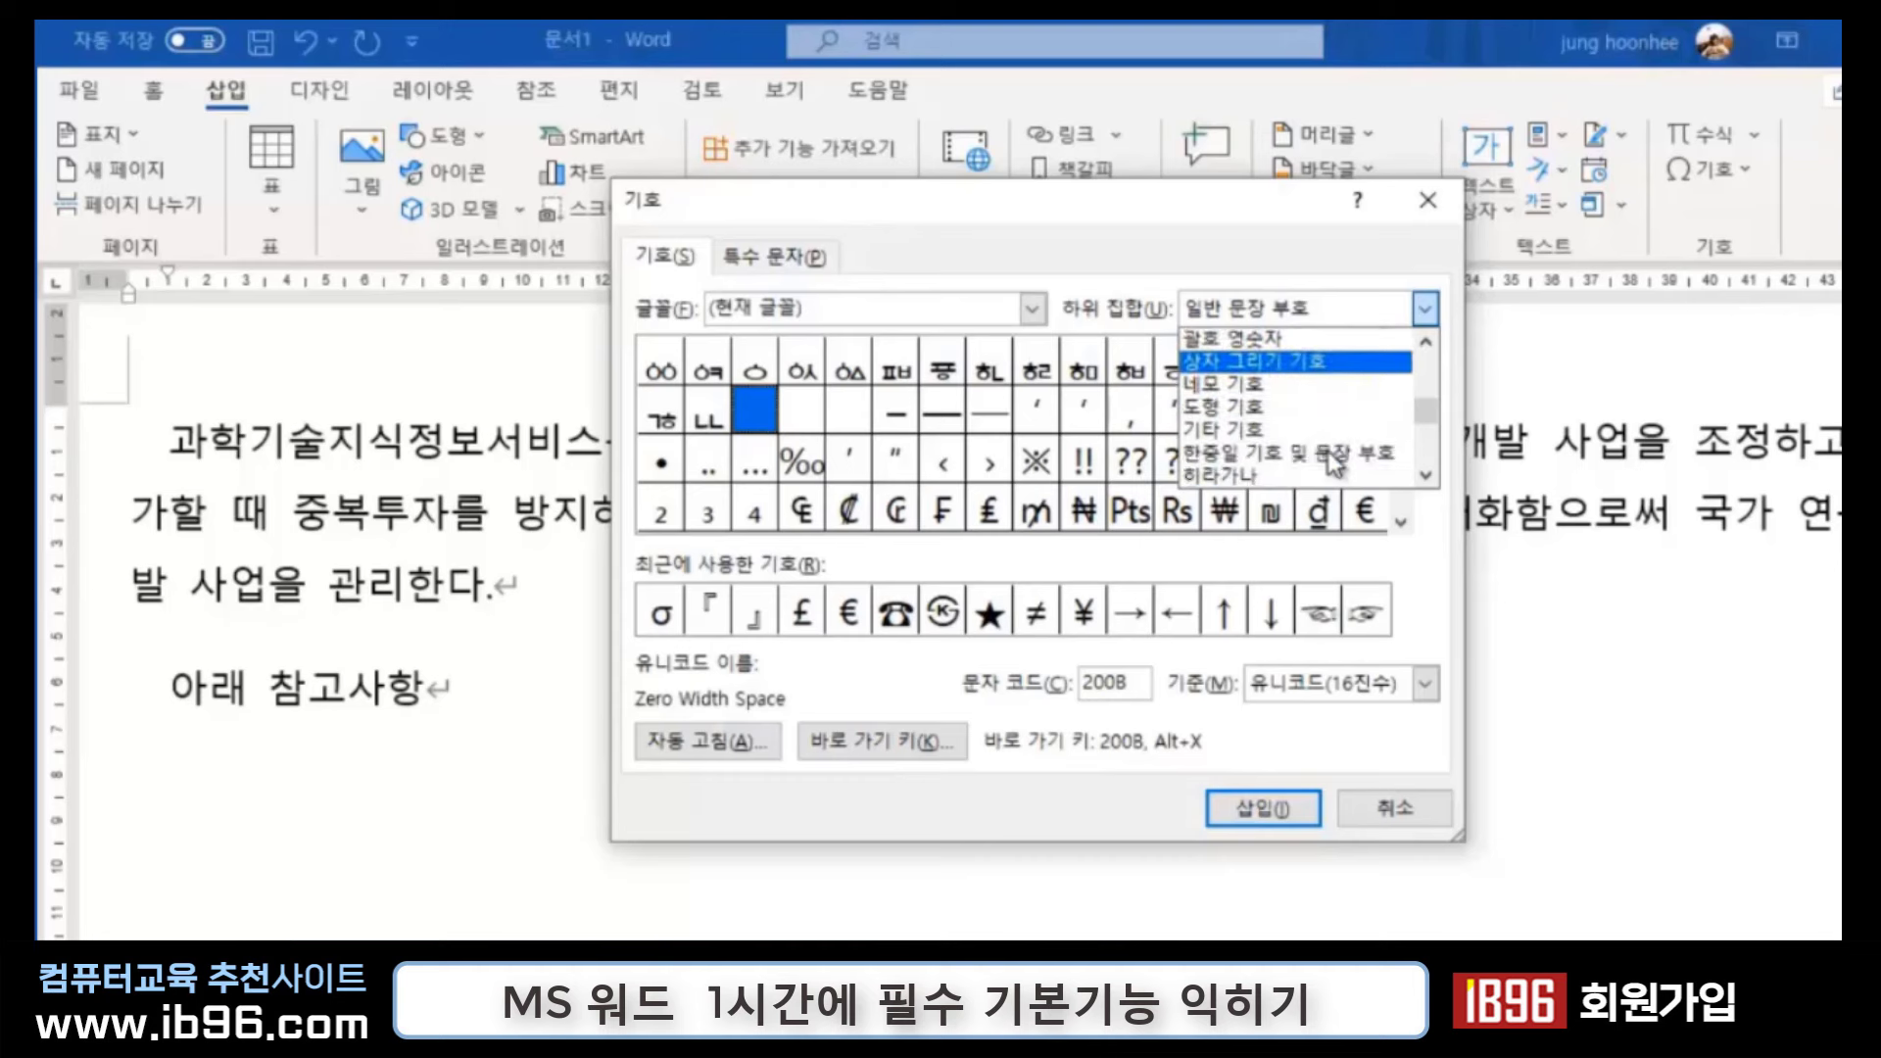
scroll(1329, 454, down, 1)
scroll(1329, 454, down, 1)
scroll(1329, 453, down, 1)
scroll(1327, 450, down, 2)
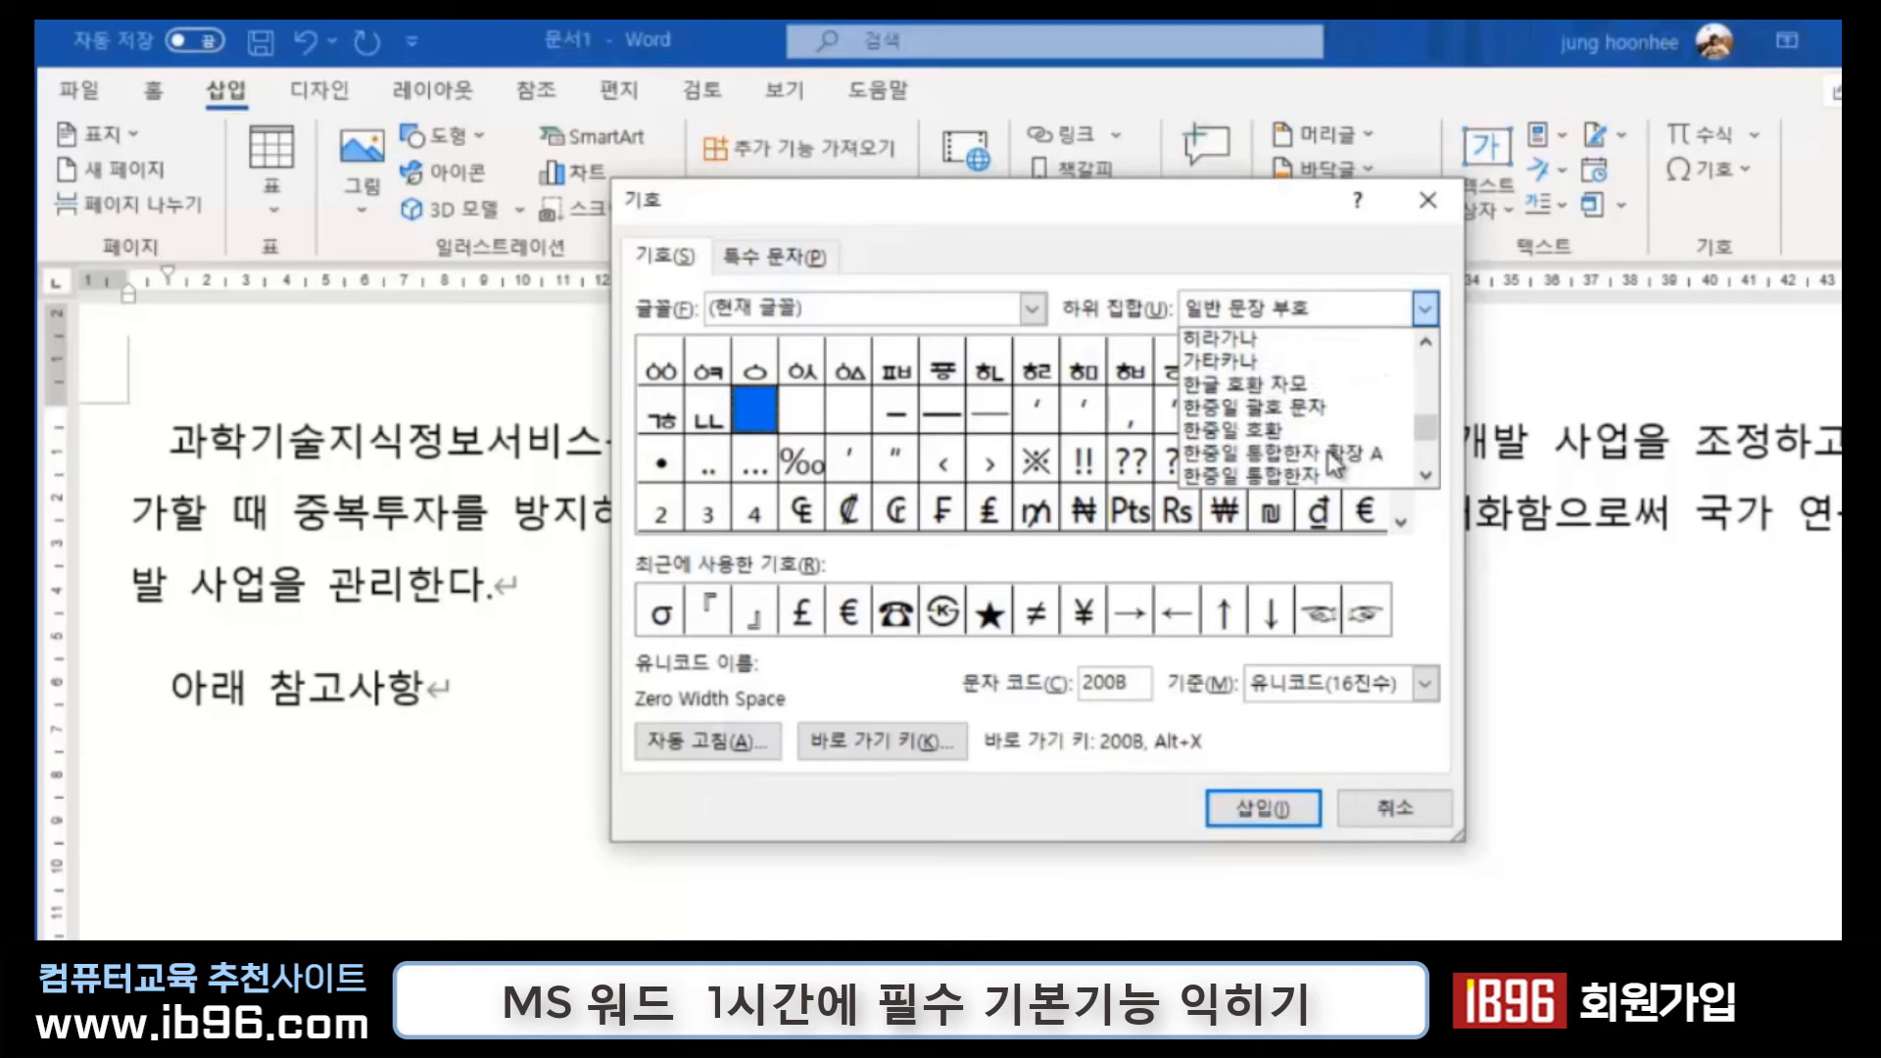
scroll(1326, 450, down, 2)
scroll(1327, 450, down, 2)
scroll(1326, 451, down, 2)
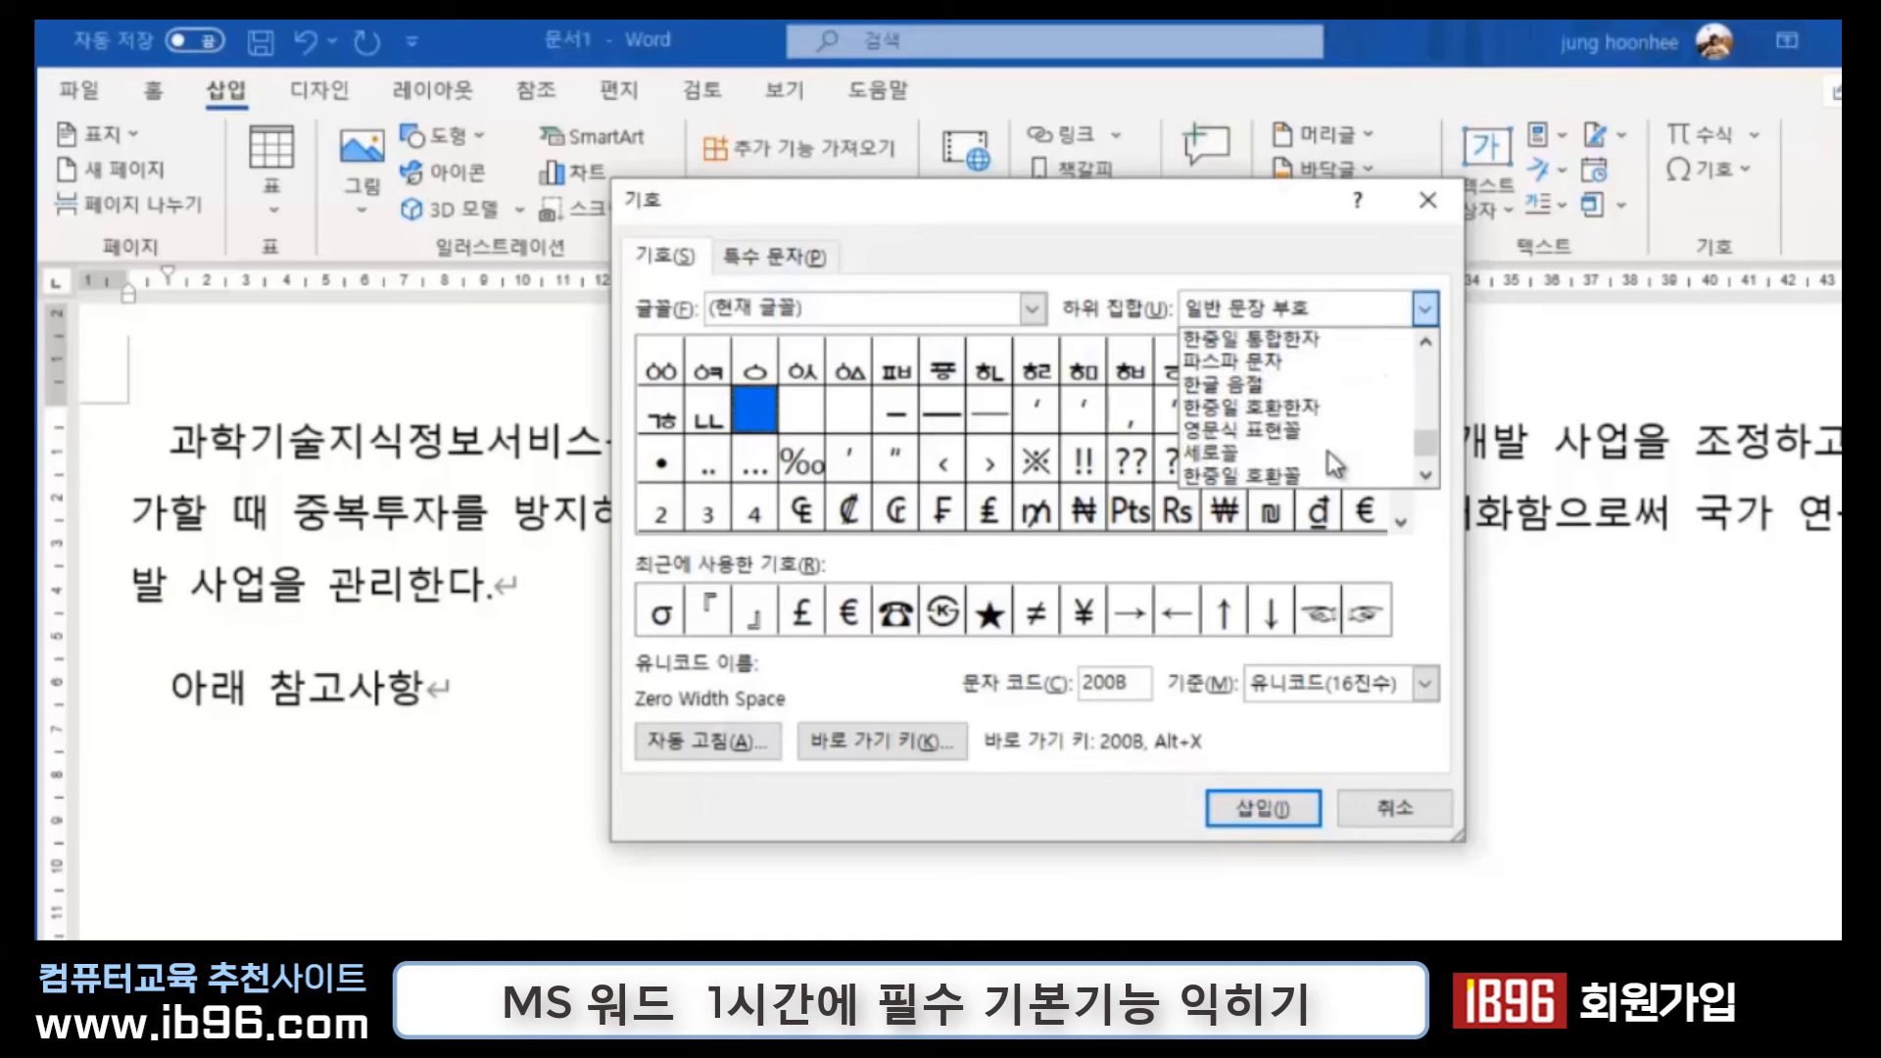
scroll(1327, 451, up, 1)
scroll(1327, 451, up, 2)
scroll(1327, 451, up, 2)
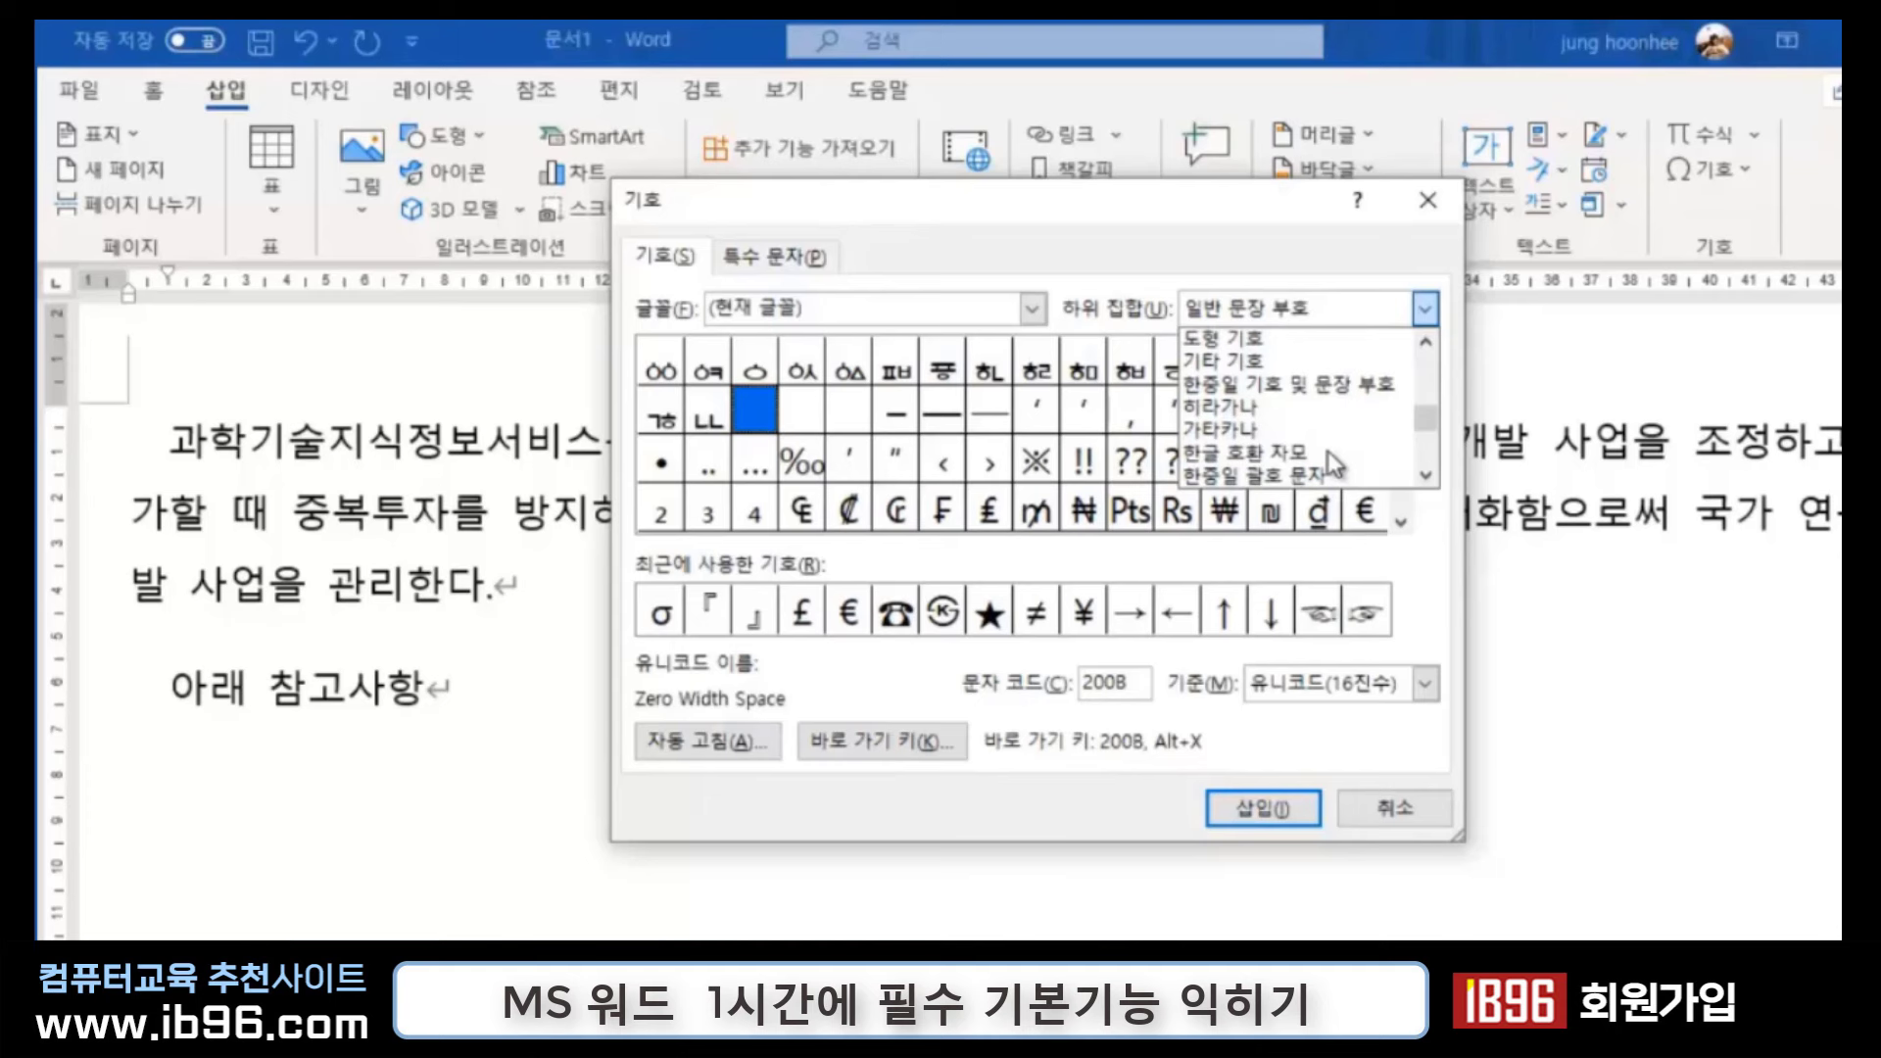
scroll(1254, 348, up, 1)
click(1256, 345)
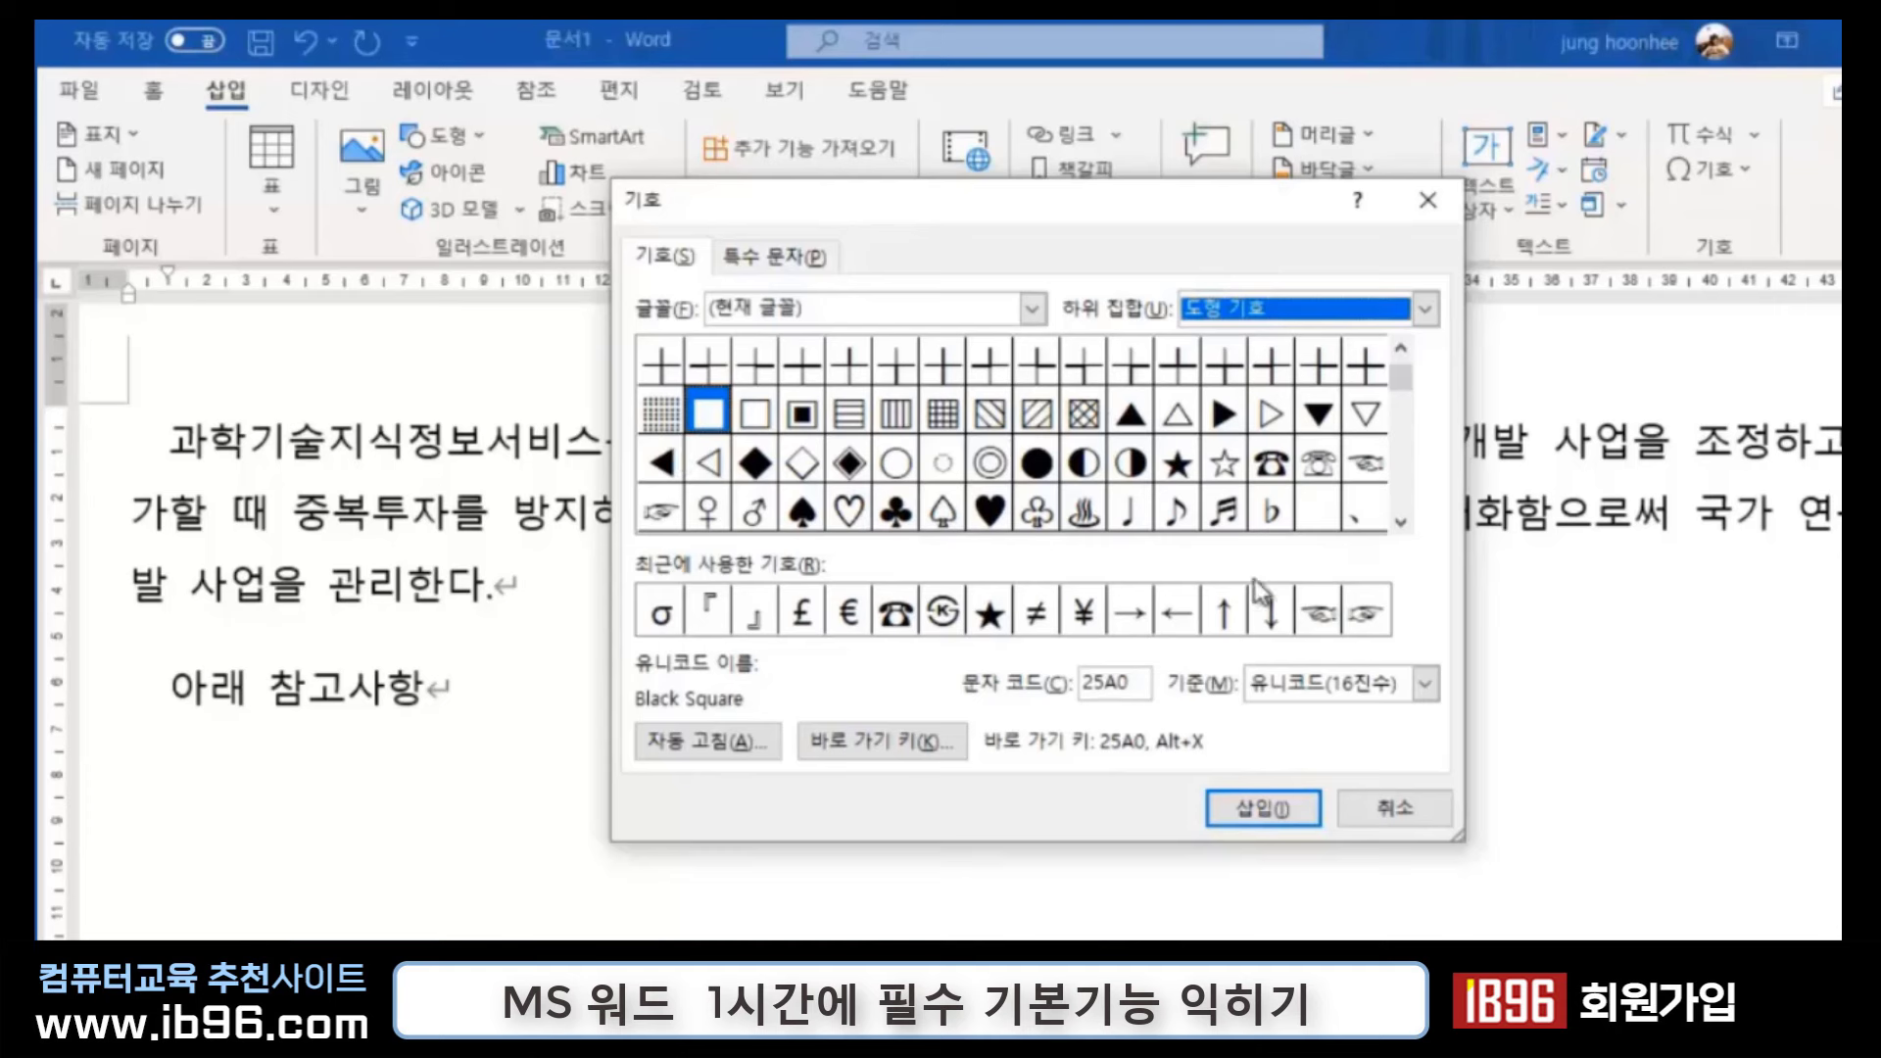
Step: Insert the Black Star ★ before '아래 참고사항' and close the Symbol dialog
click(1177, 463)
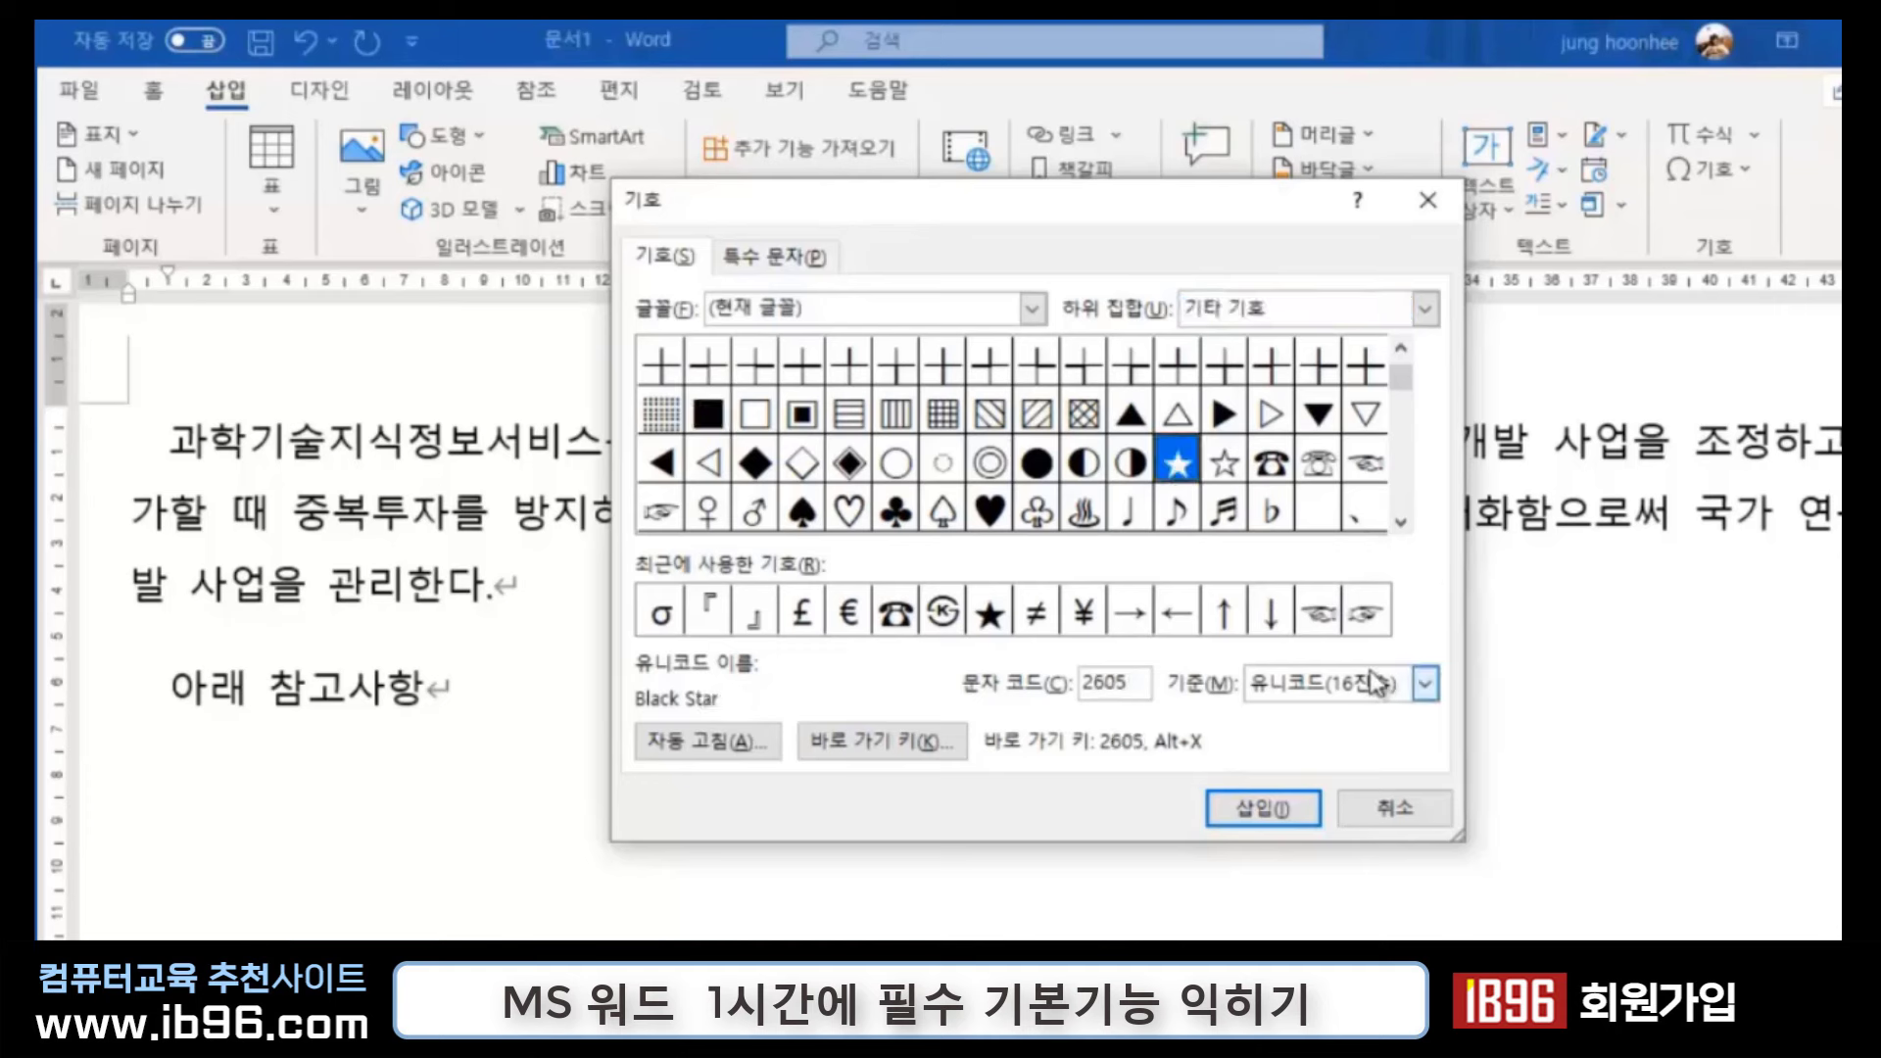
click(1266, 807)
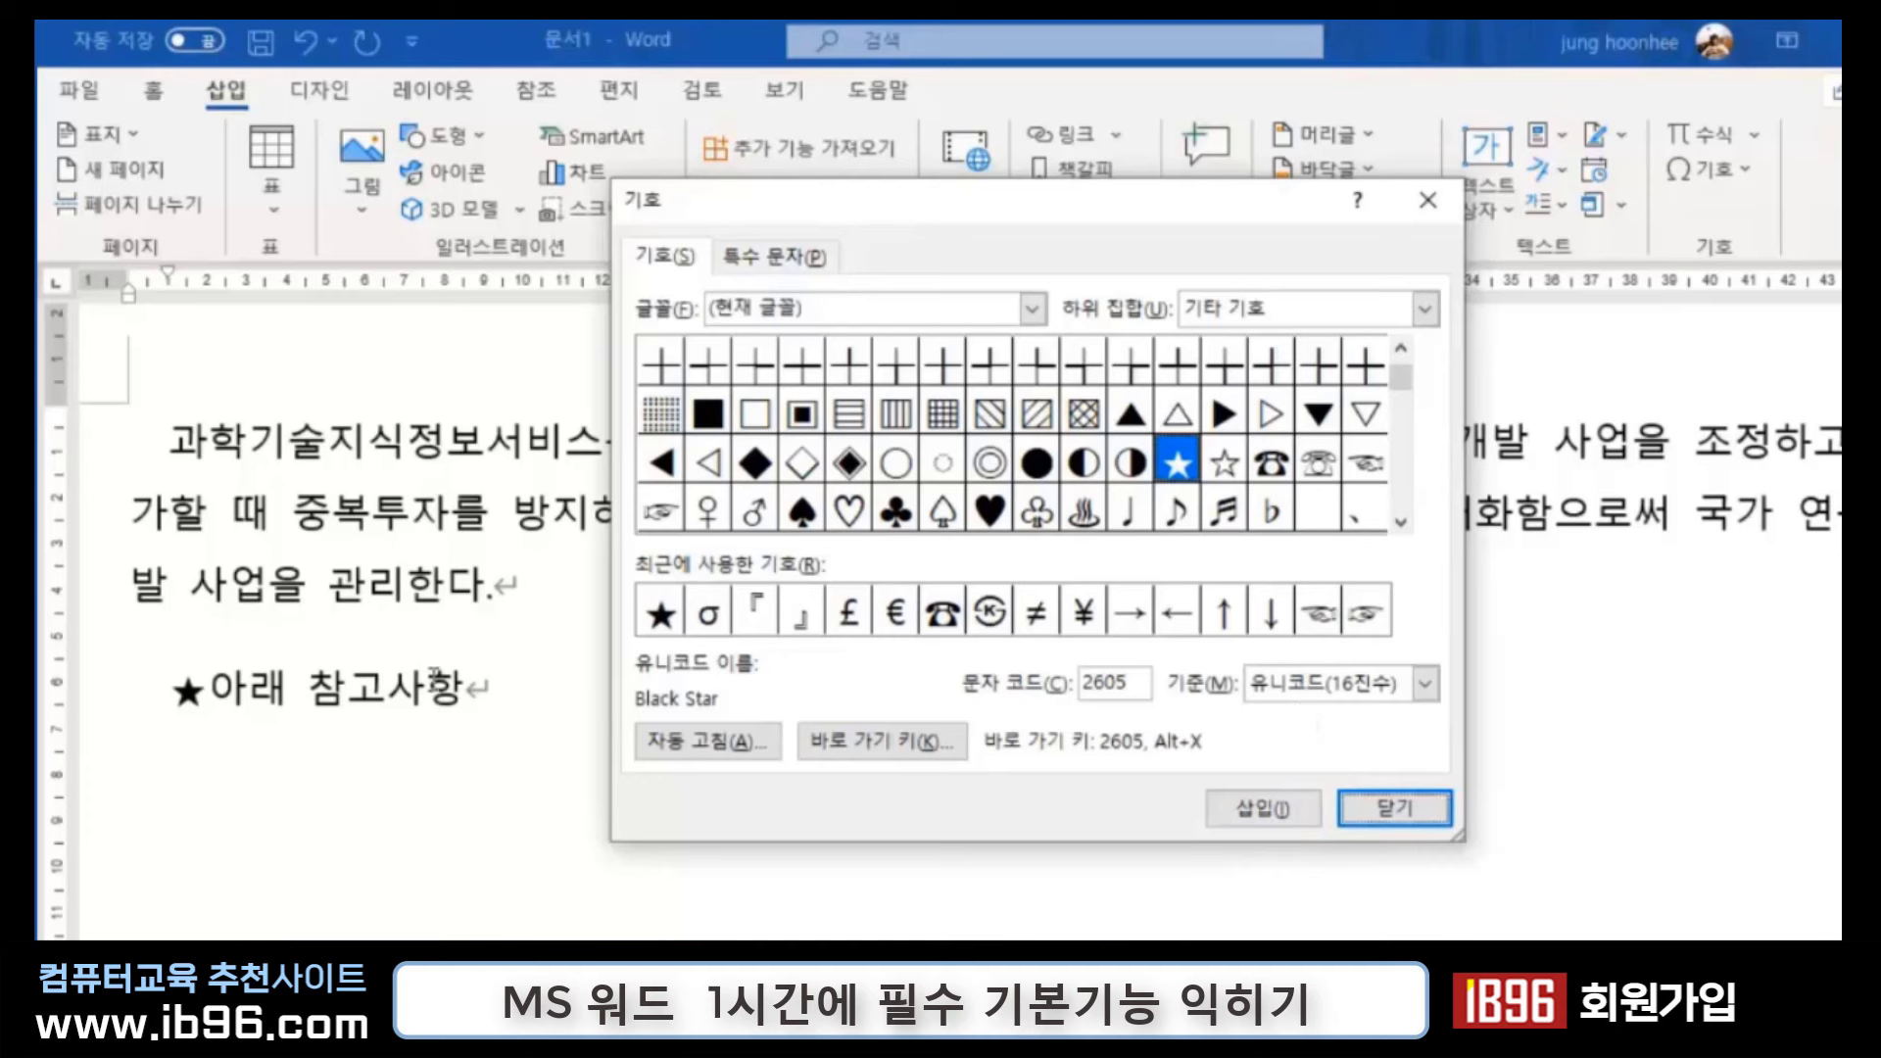
click(467, 689)
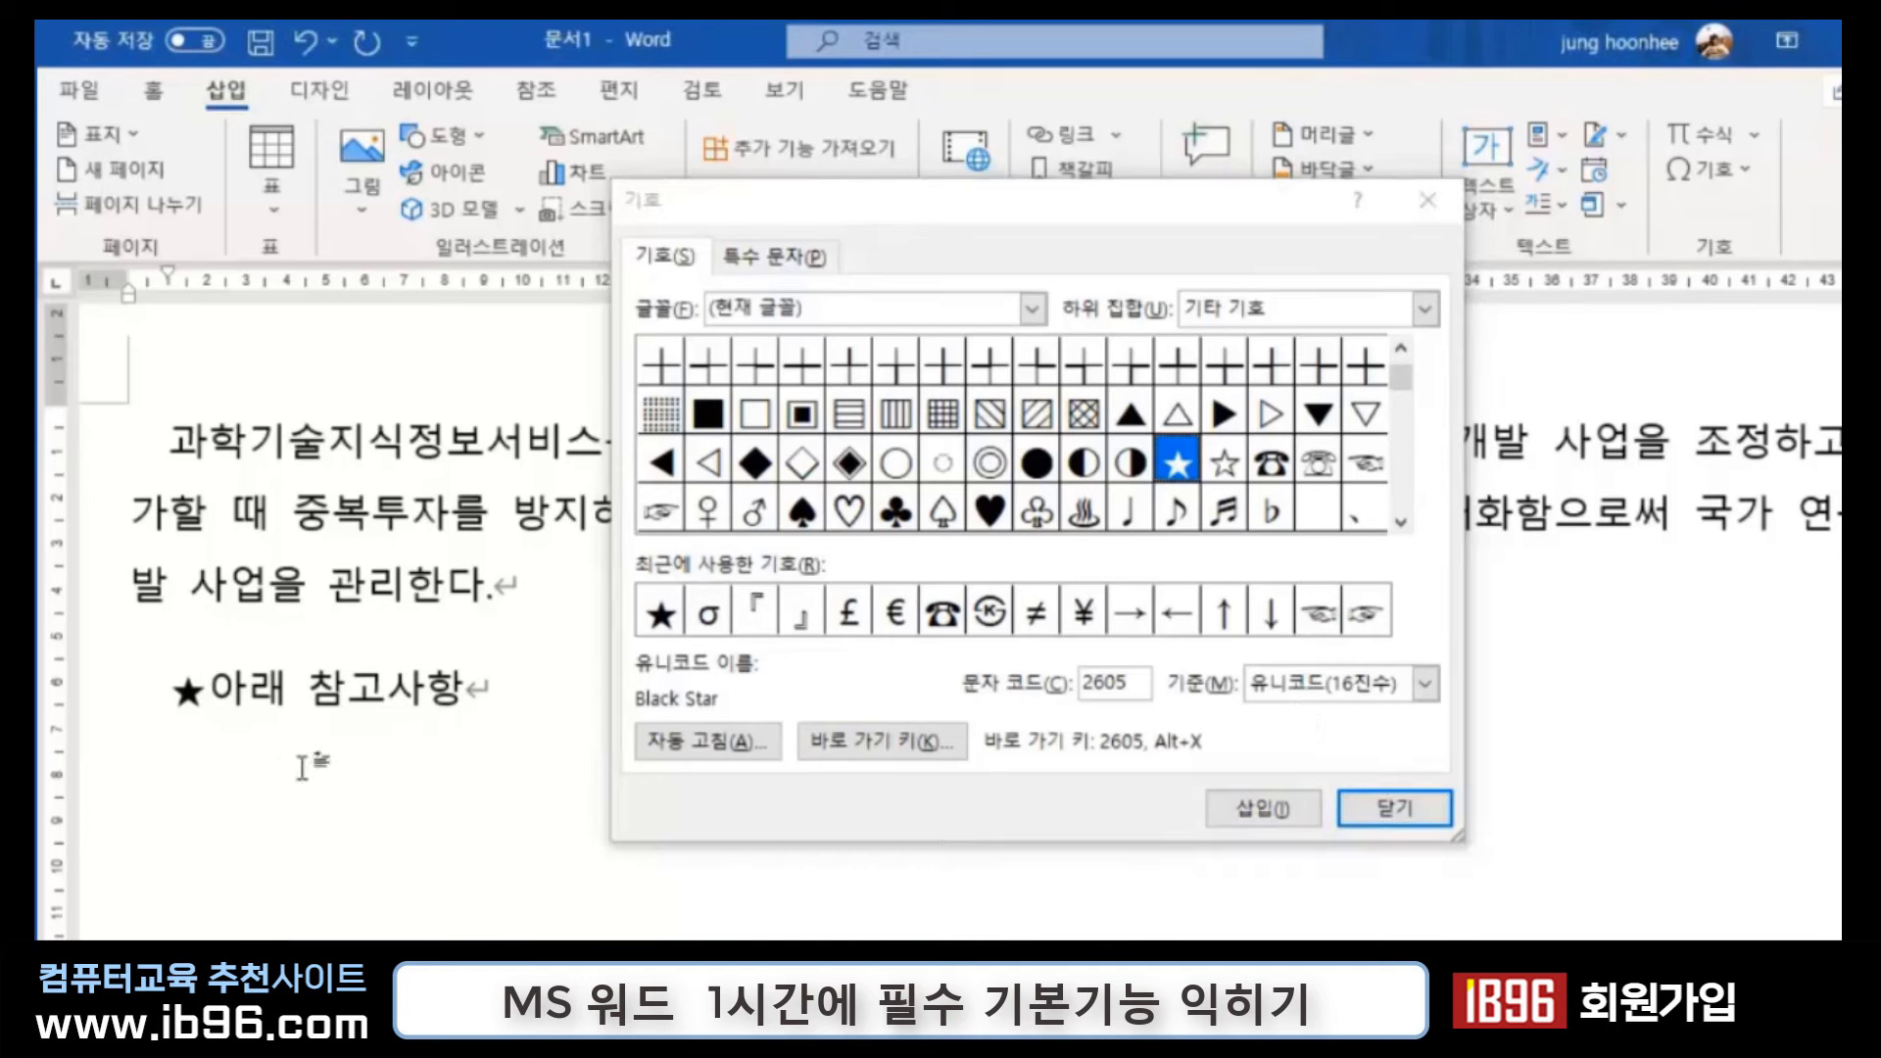
click(1416, 814)
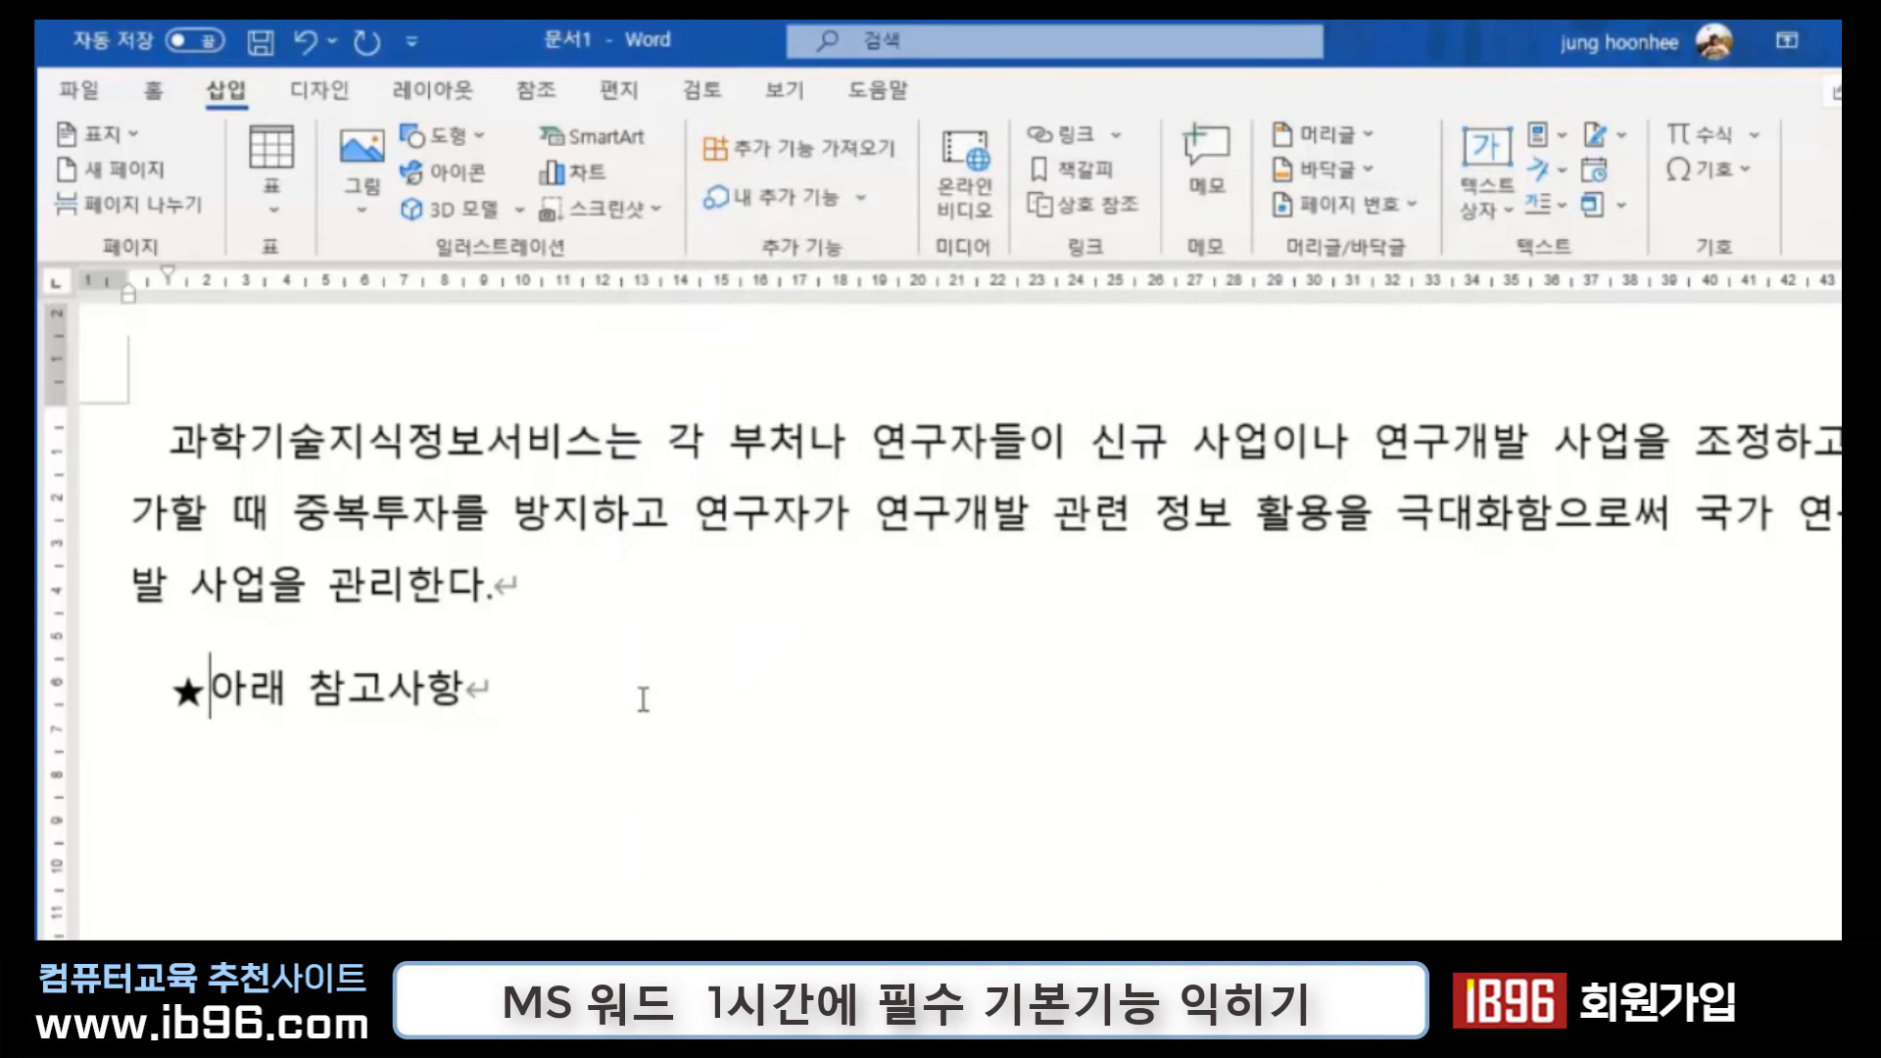
click(735, 748)
Step: Start a new line and insert a 4-column by 4-row table from the Table grid
key(Return)
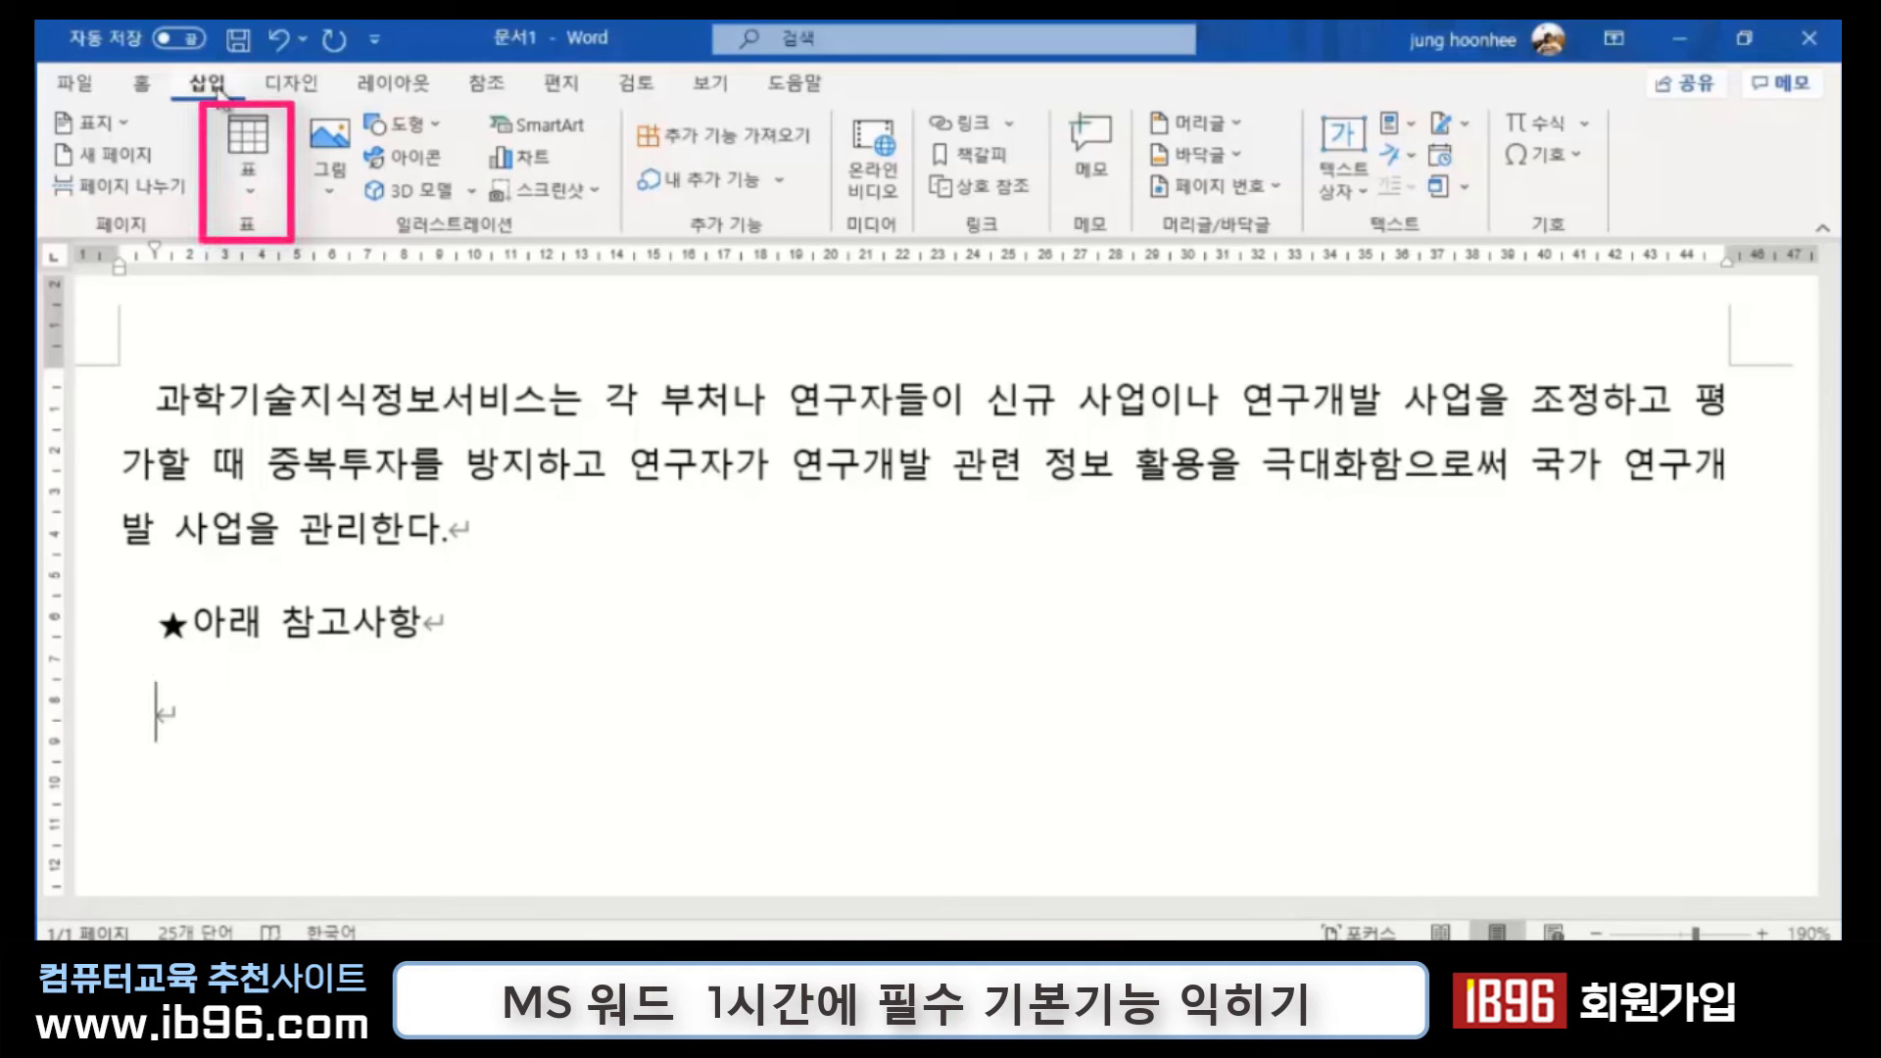
click(257, 199)
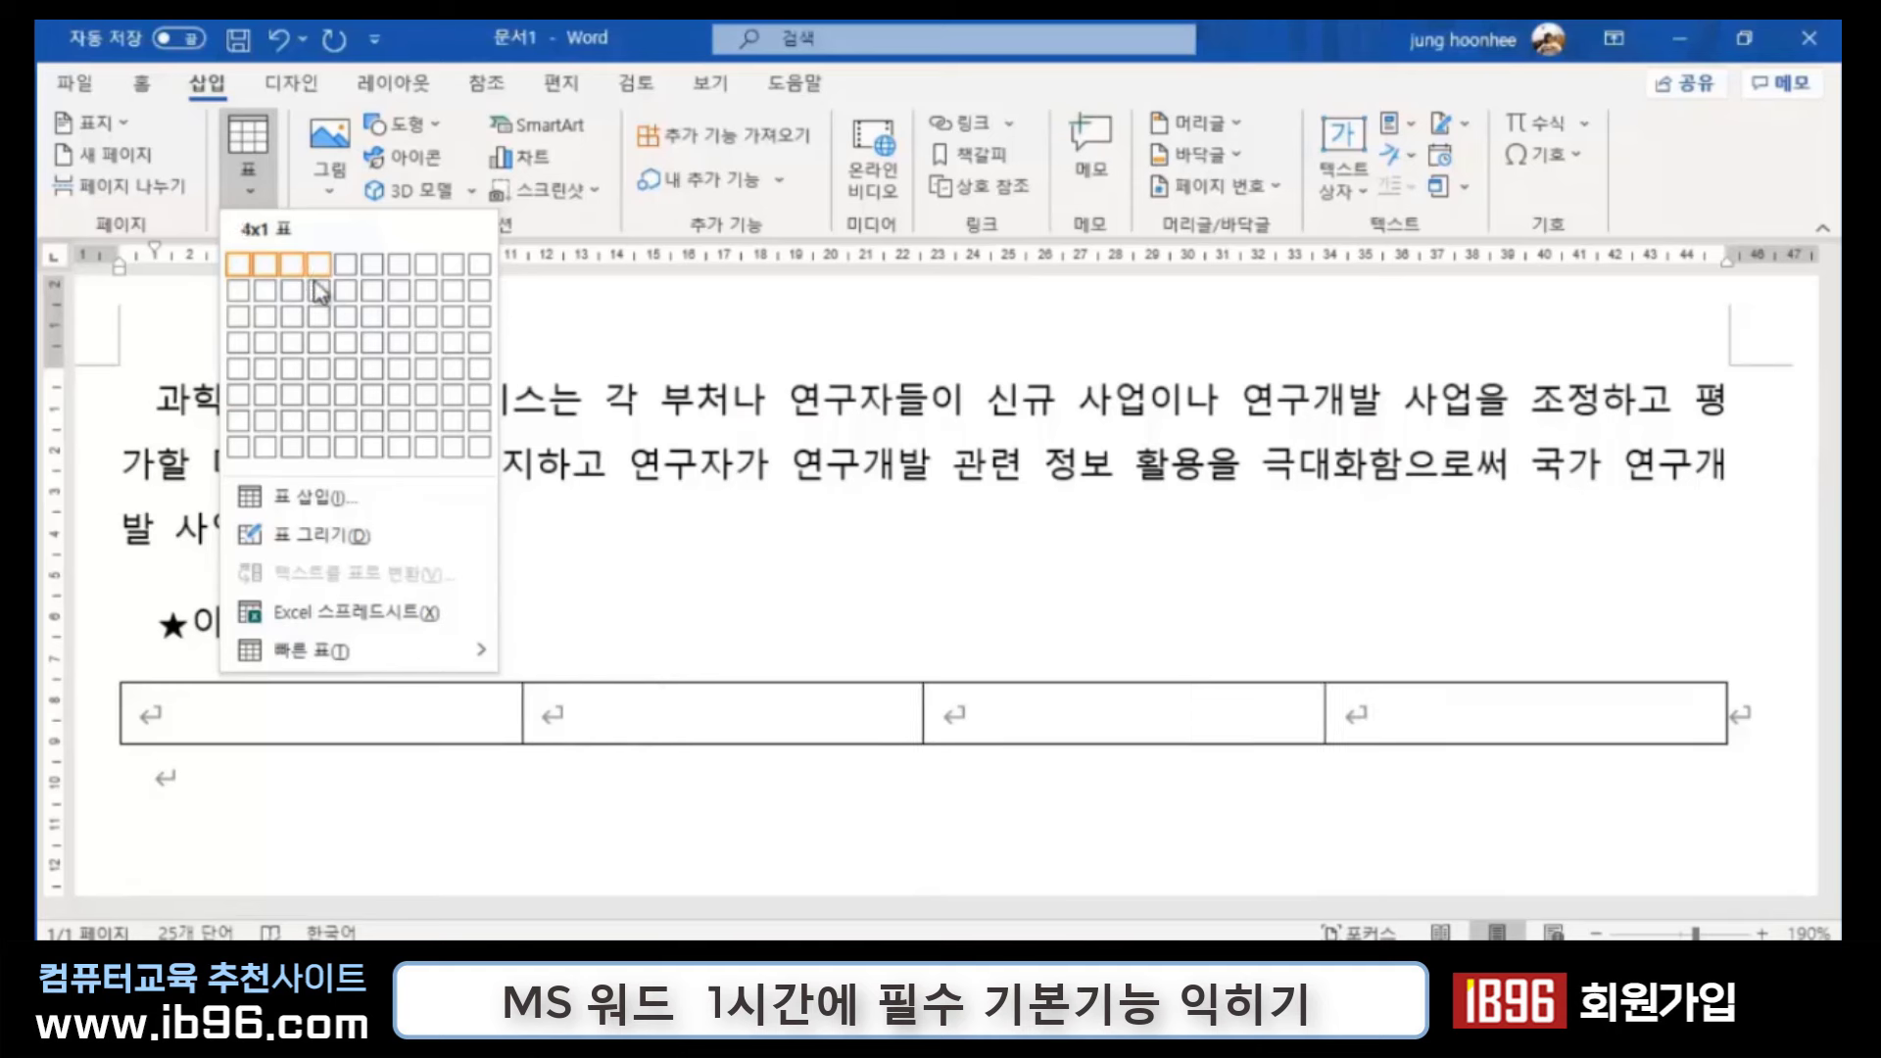
click(323, 350)
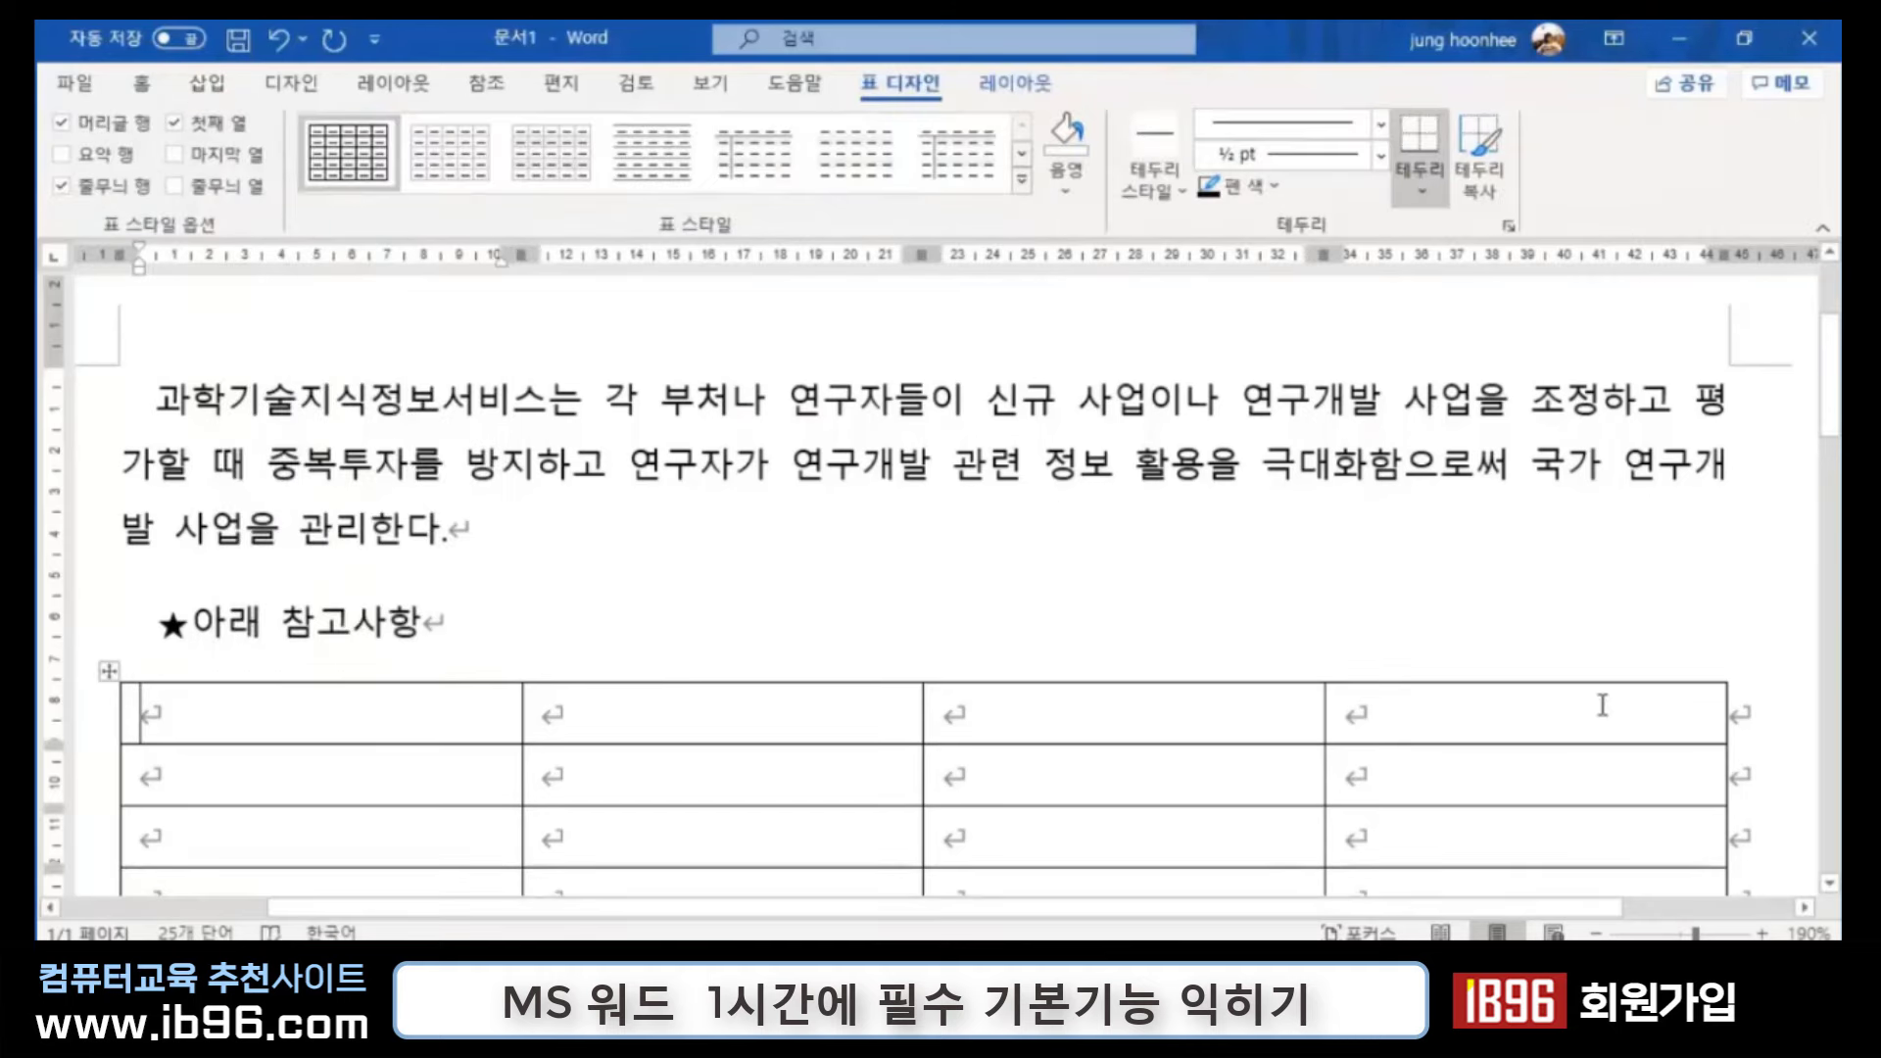
scroll(1603, 705, down, 2)
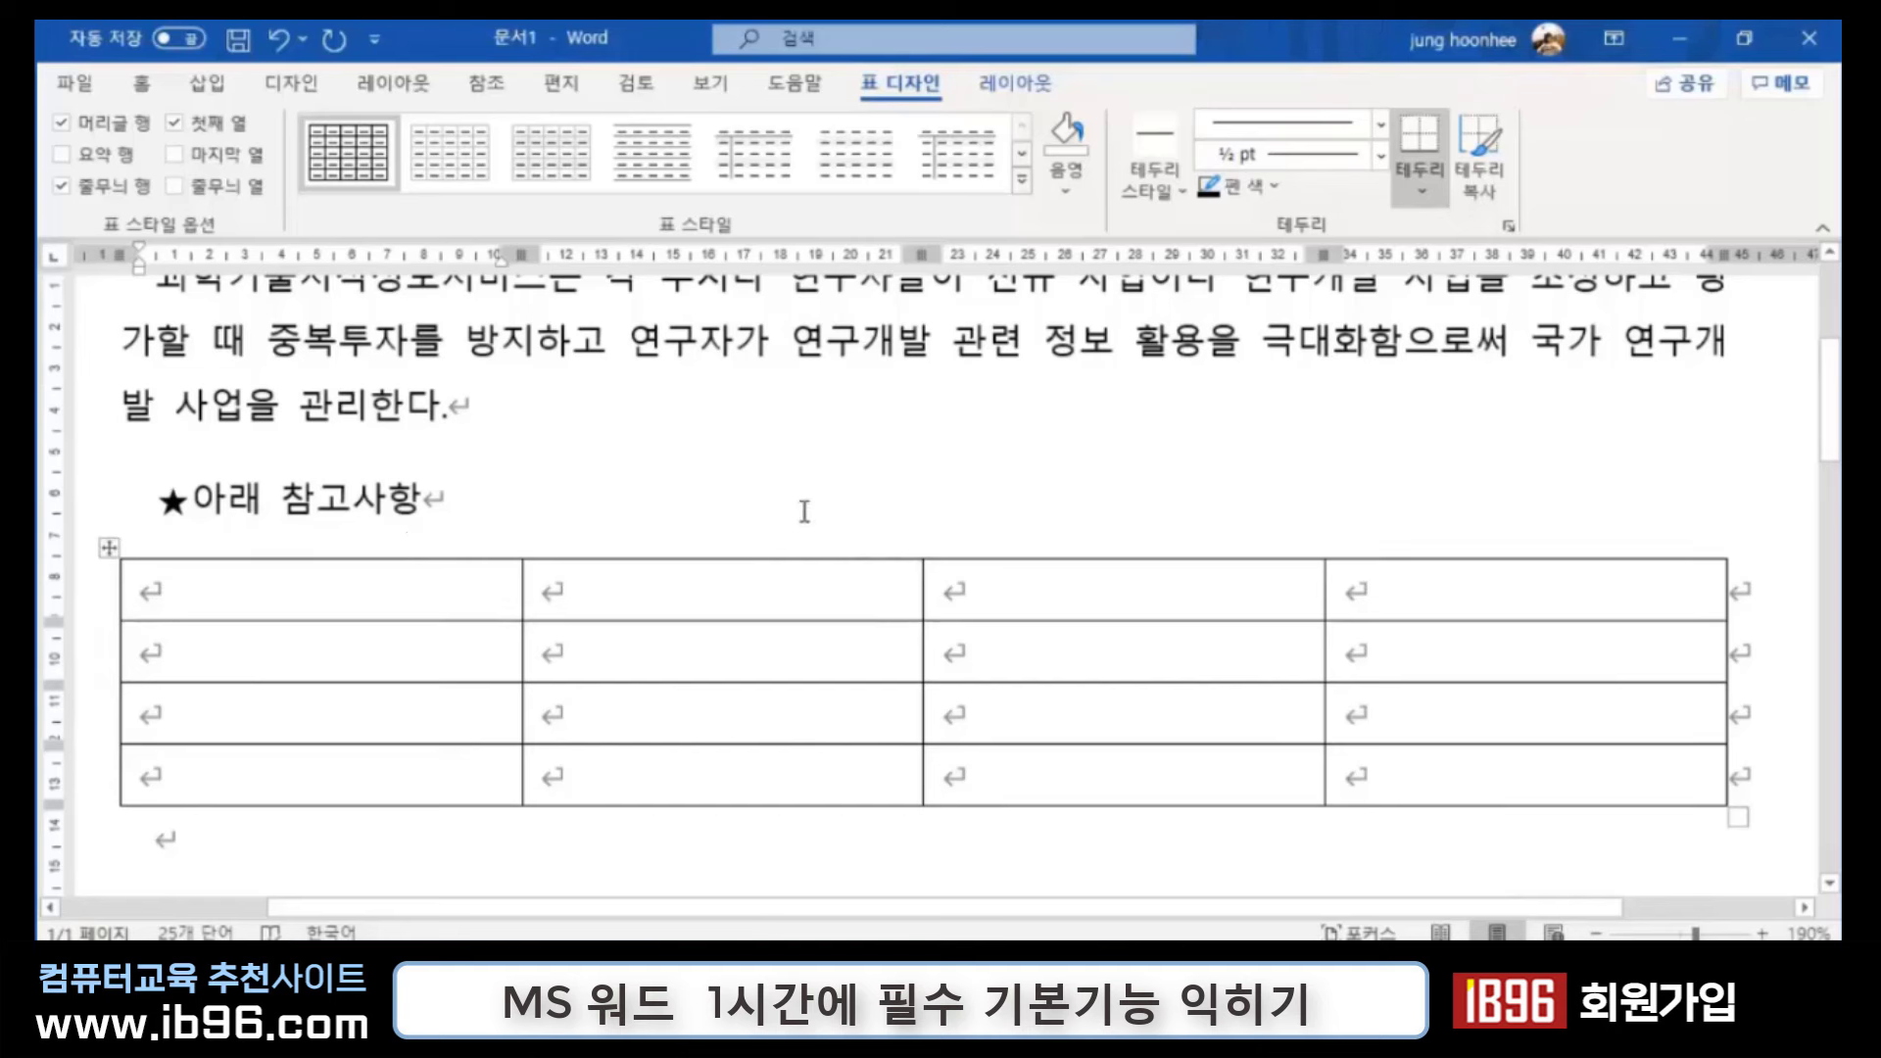
Step: Enter 가, 나, 다 and 라 in the first row's four cells
text(가)
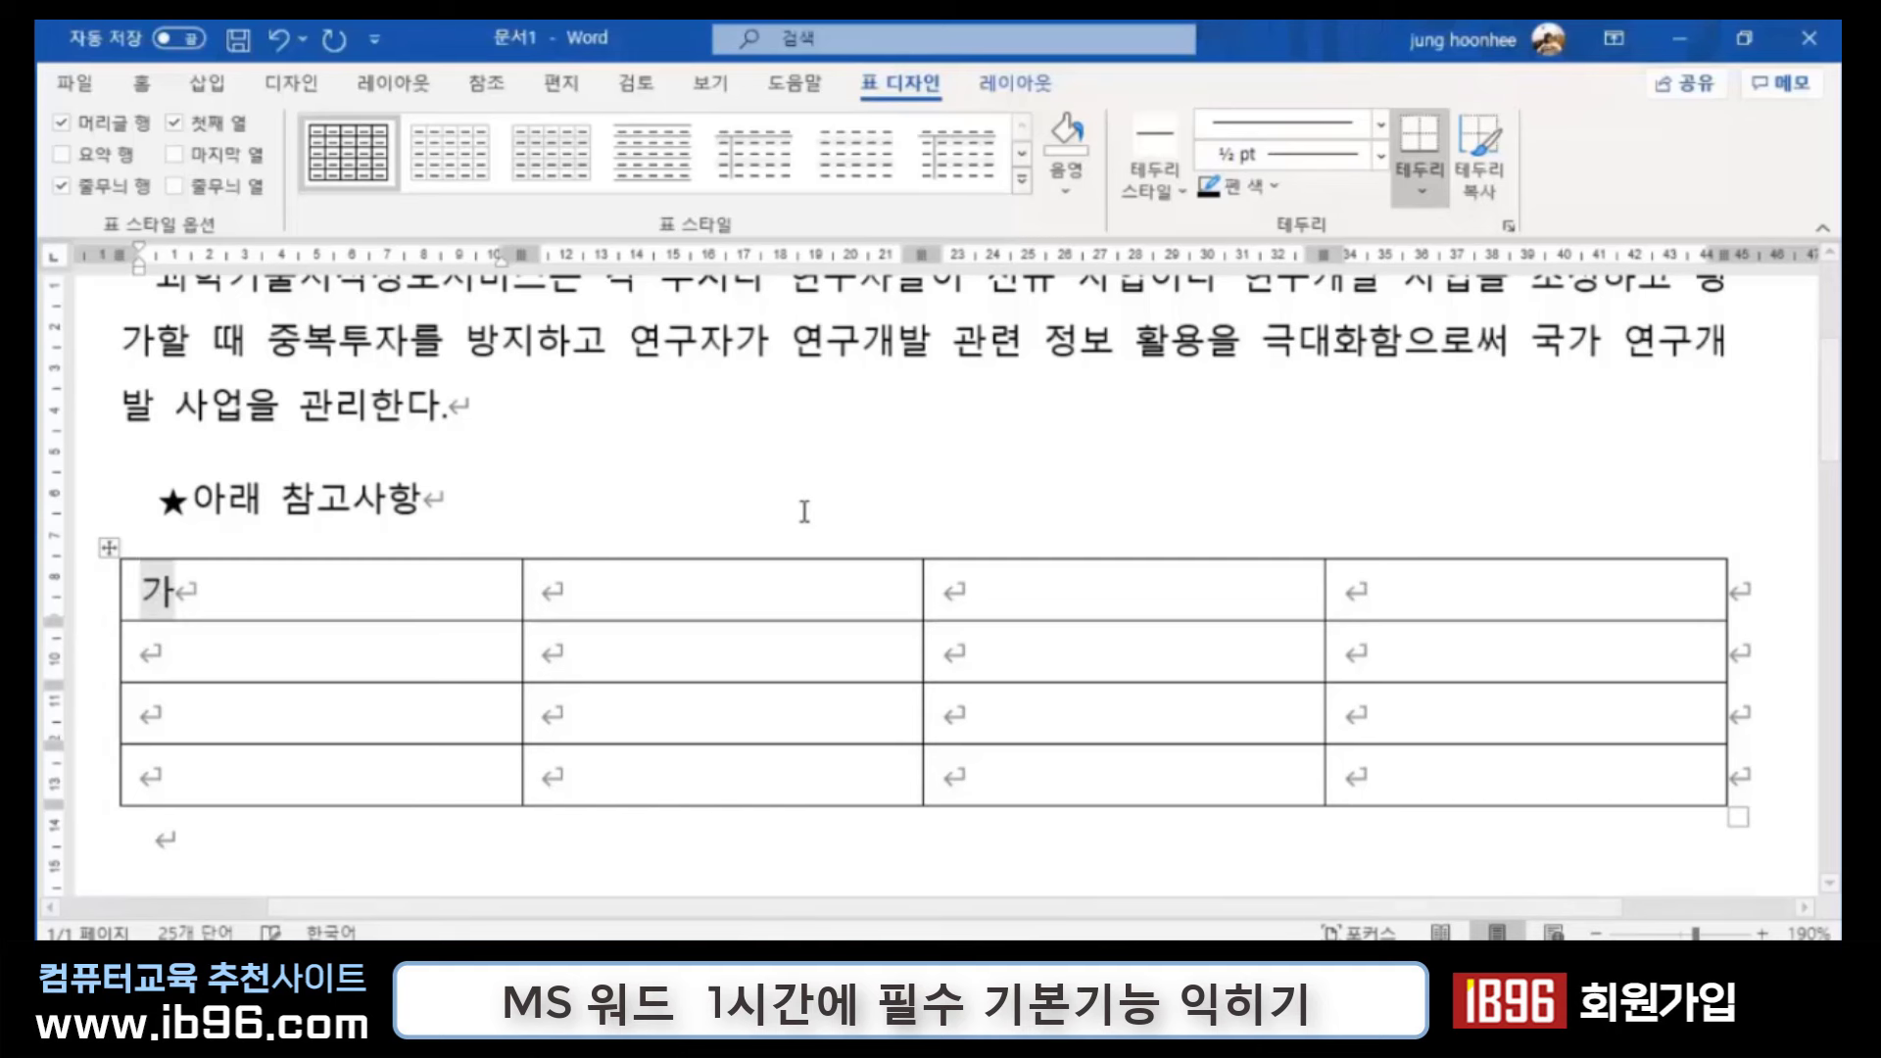
key(Tab)
text(나)
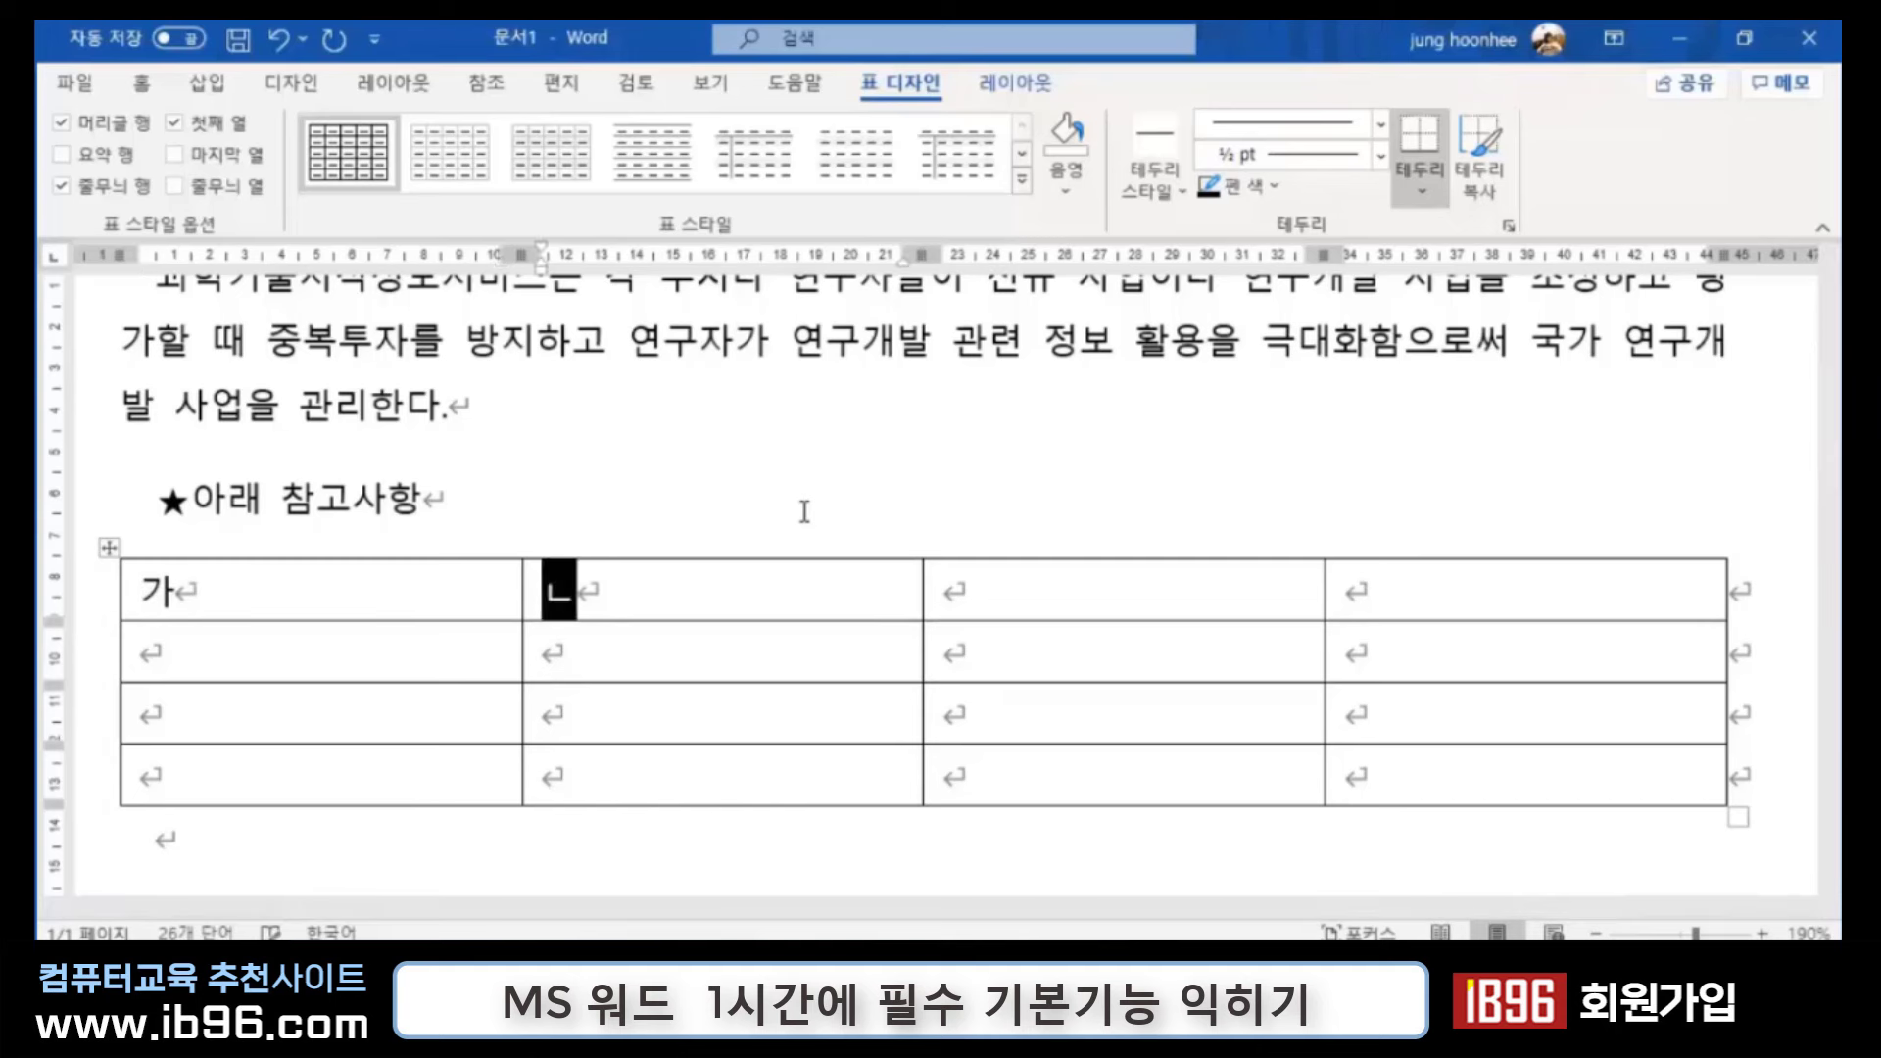
key(Tab)
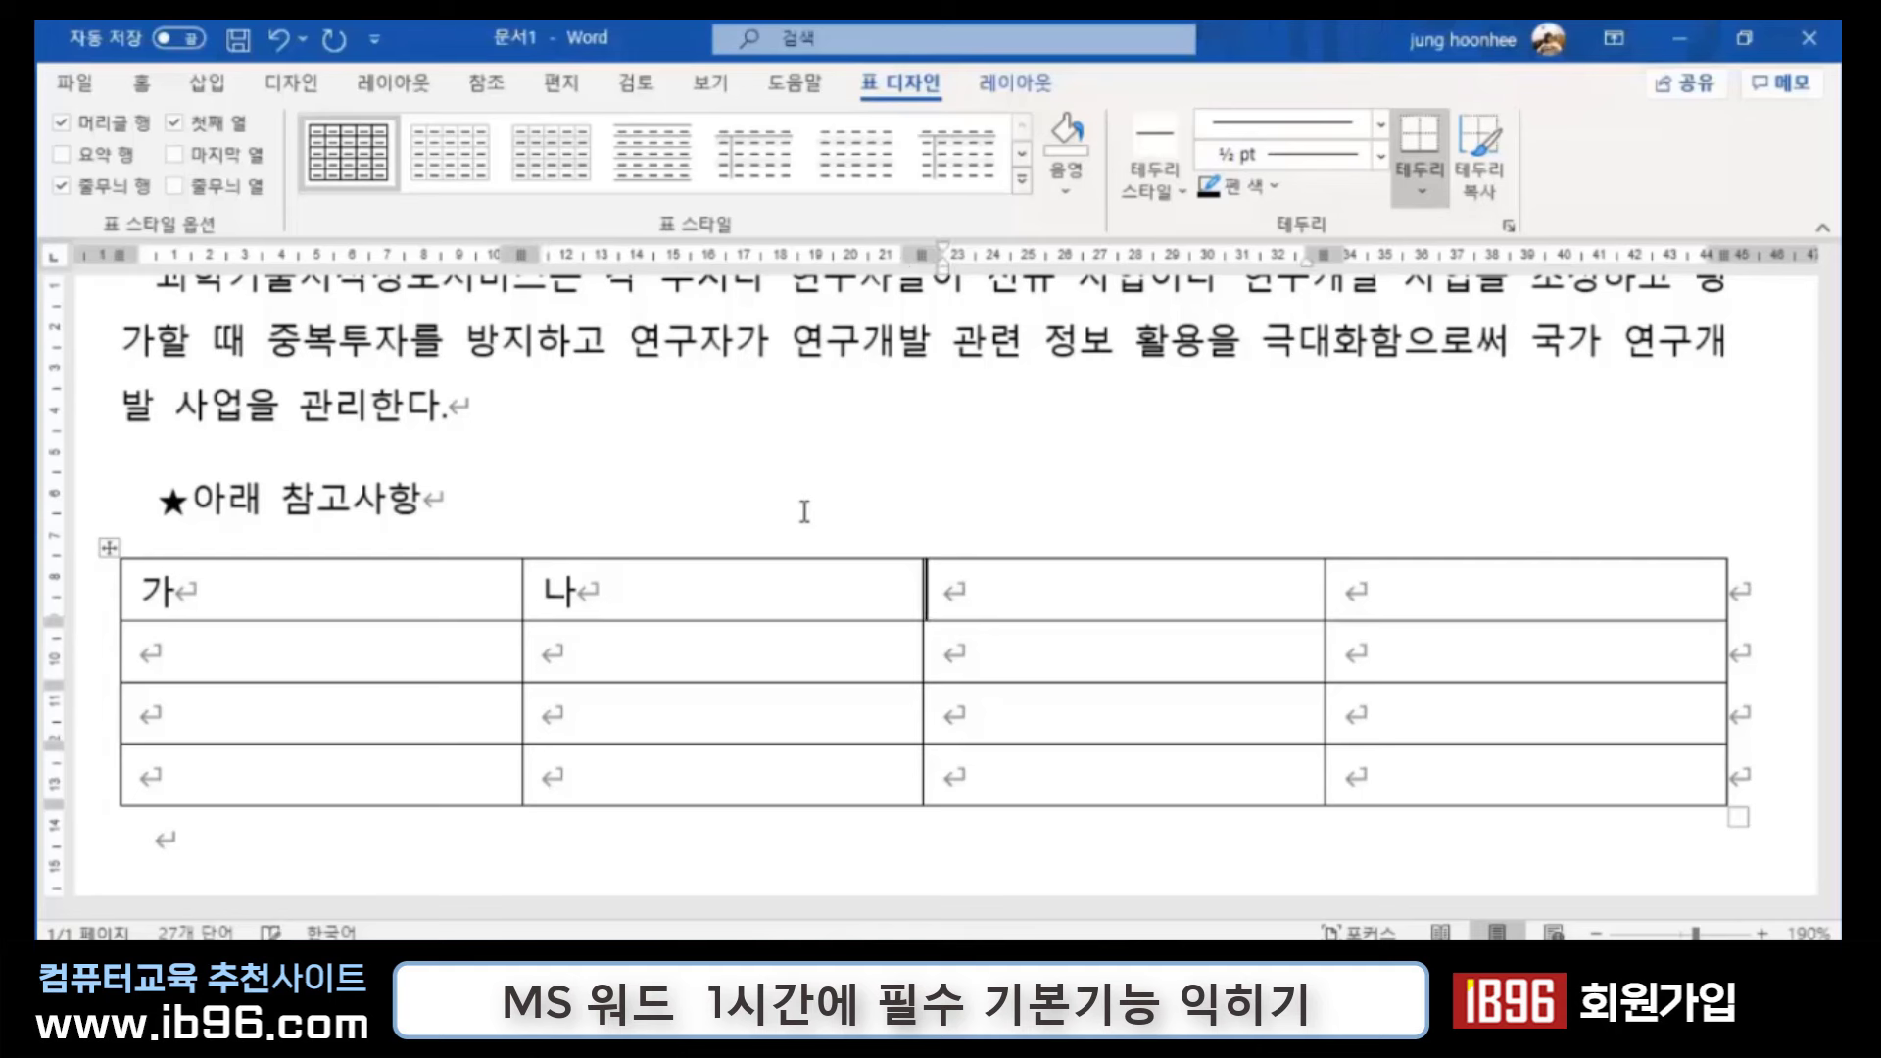
text(다)
key(Tab)
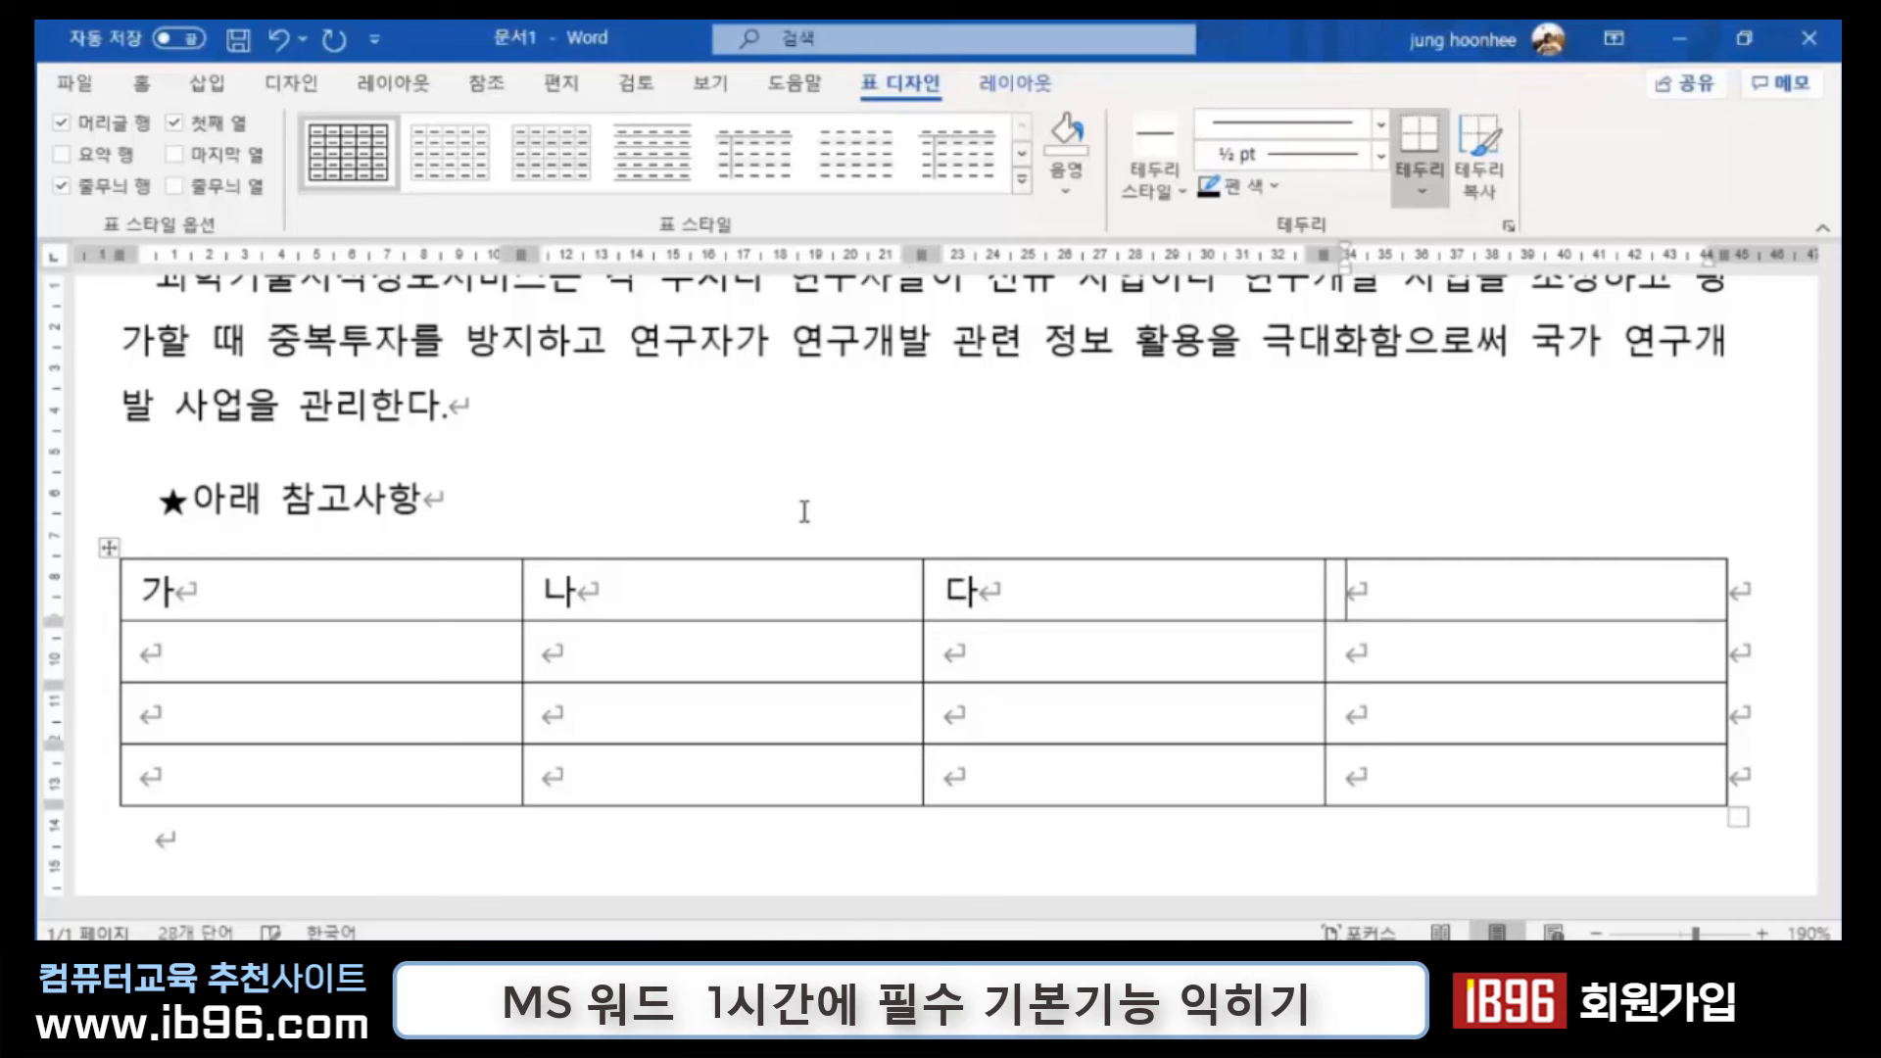
text(라)
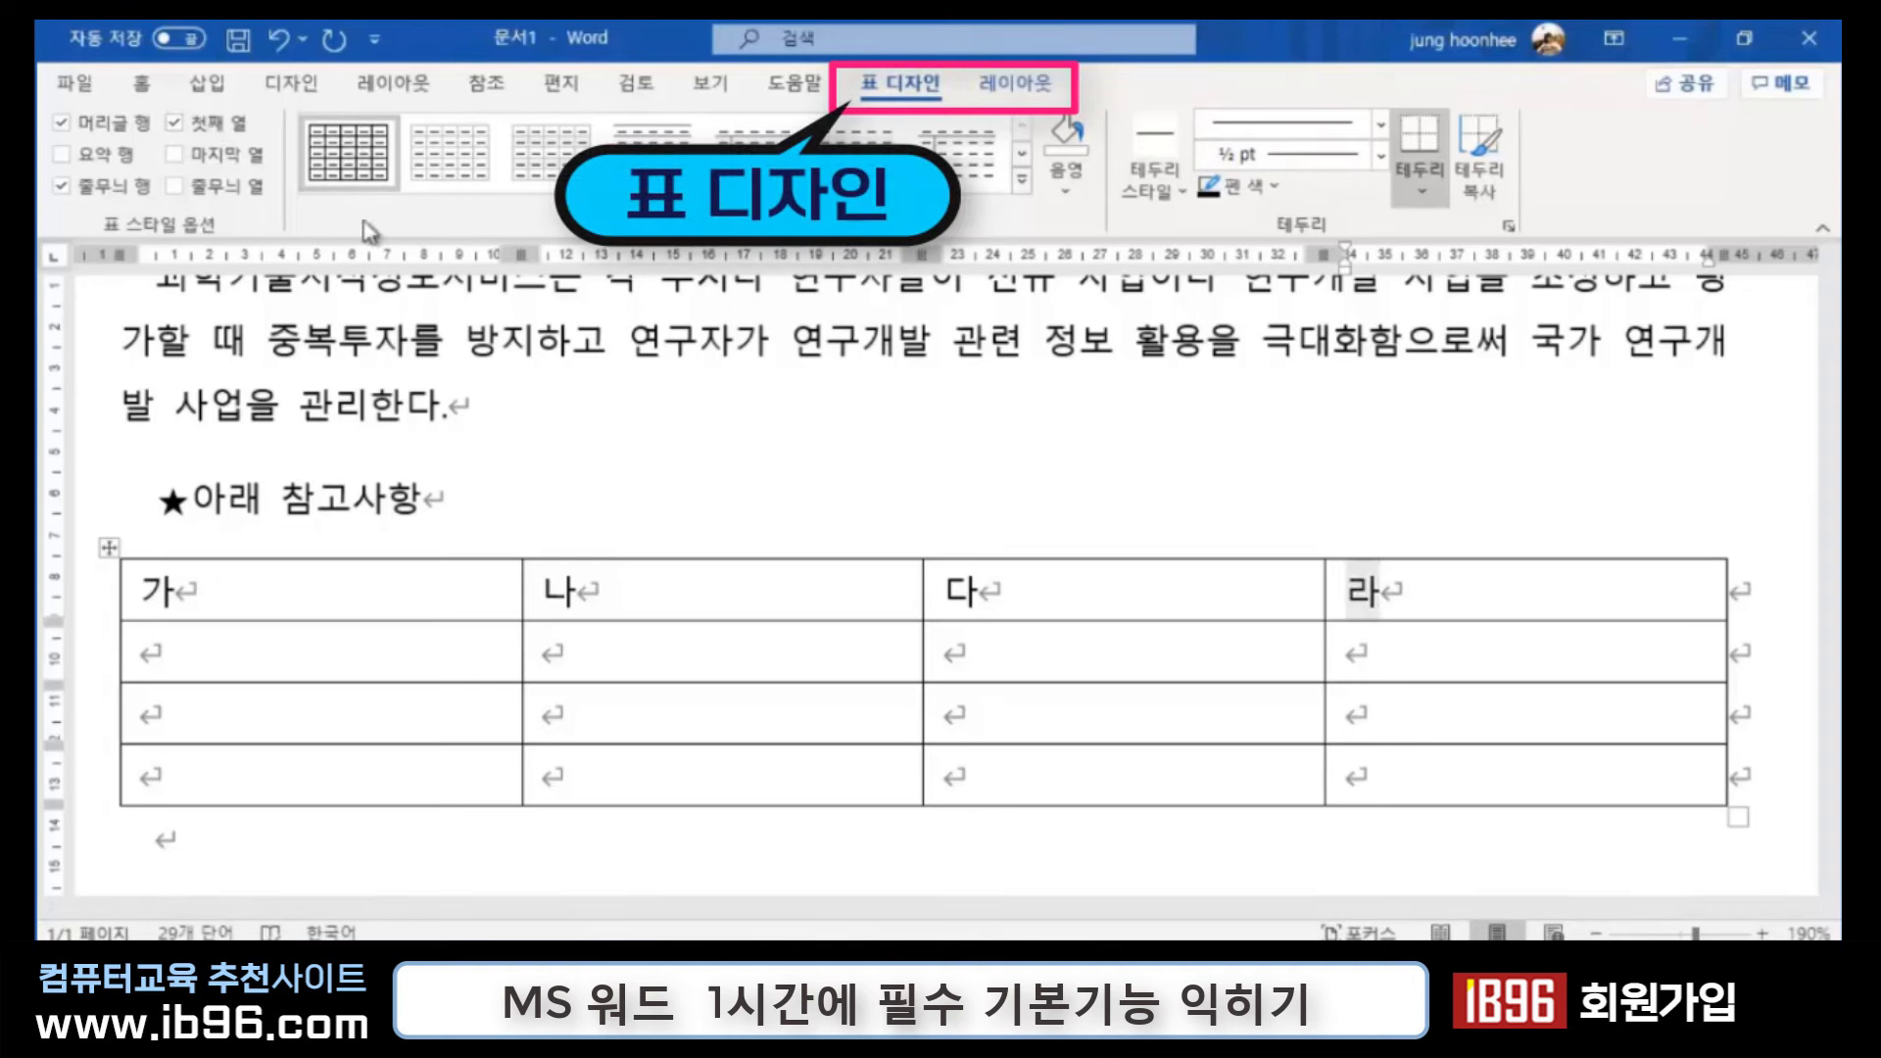
Step: Put the insertion point in the 나 cell and bring up the table Layout commands
click(1017, 95)
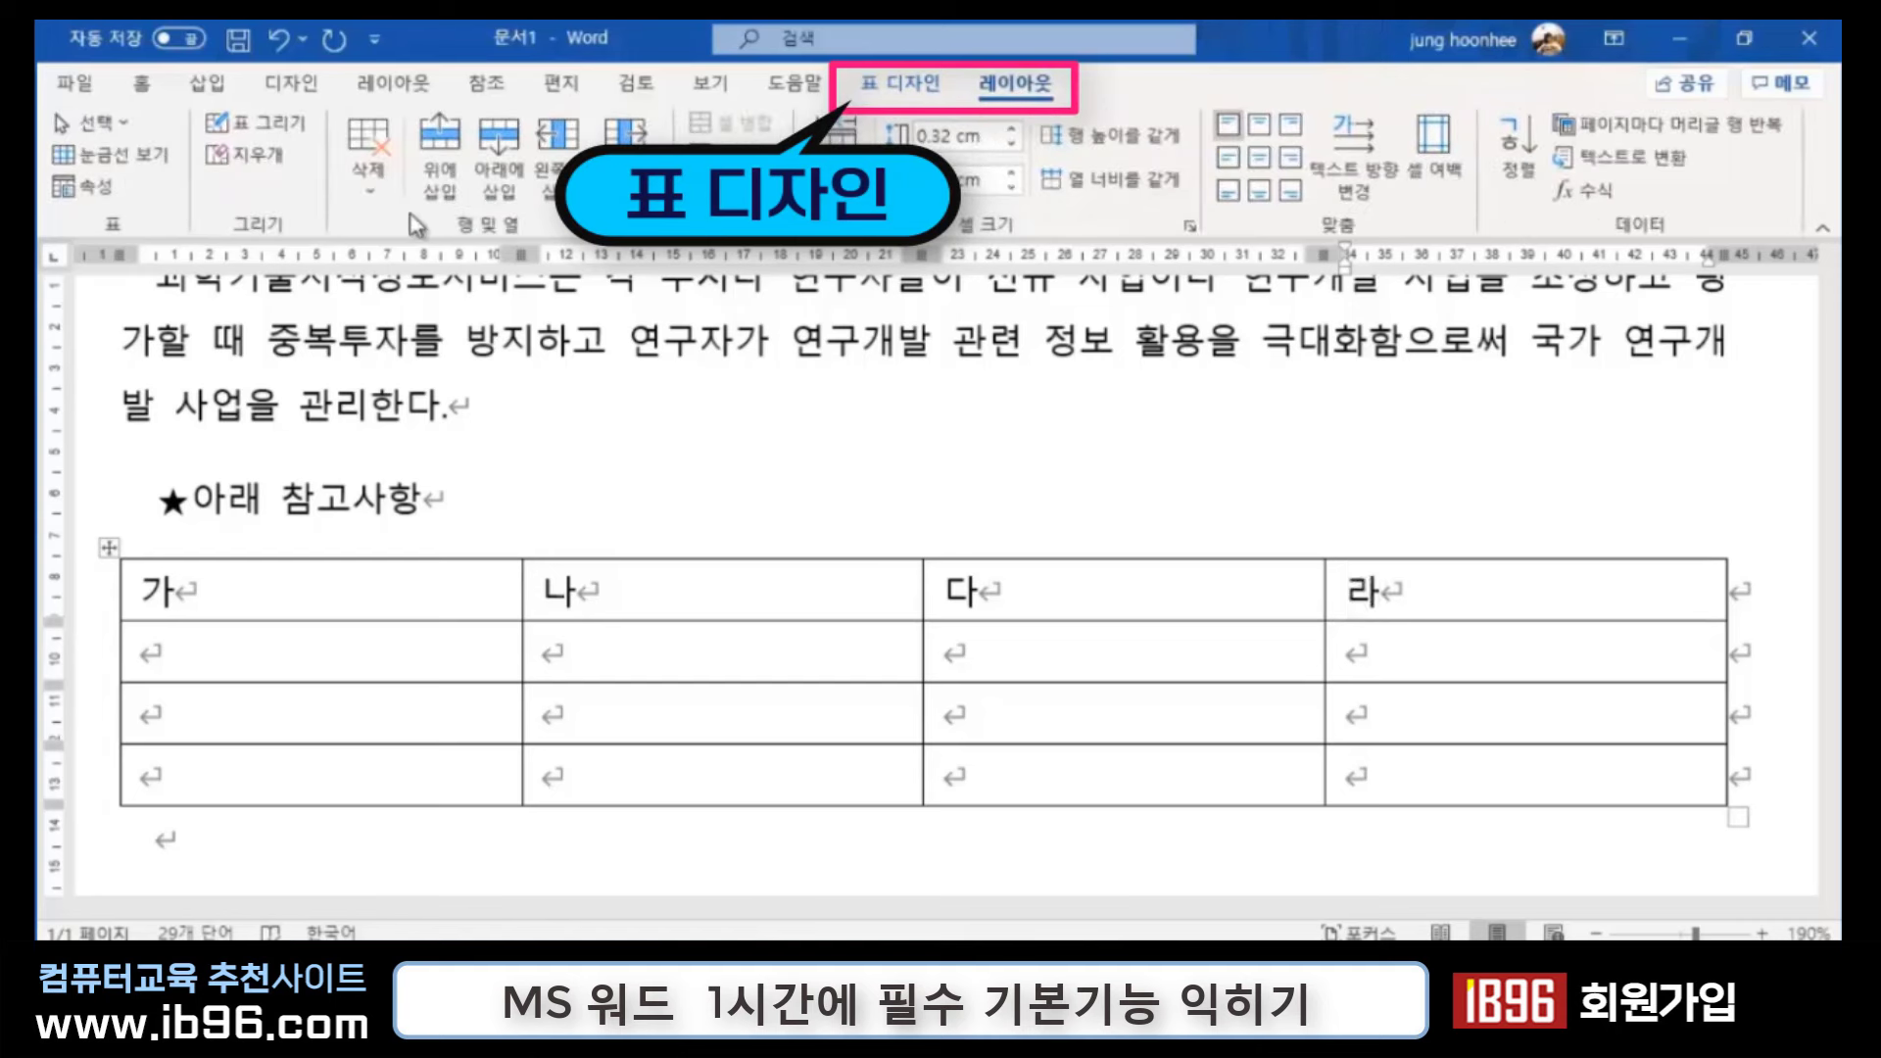
click(900, 83)
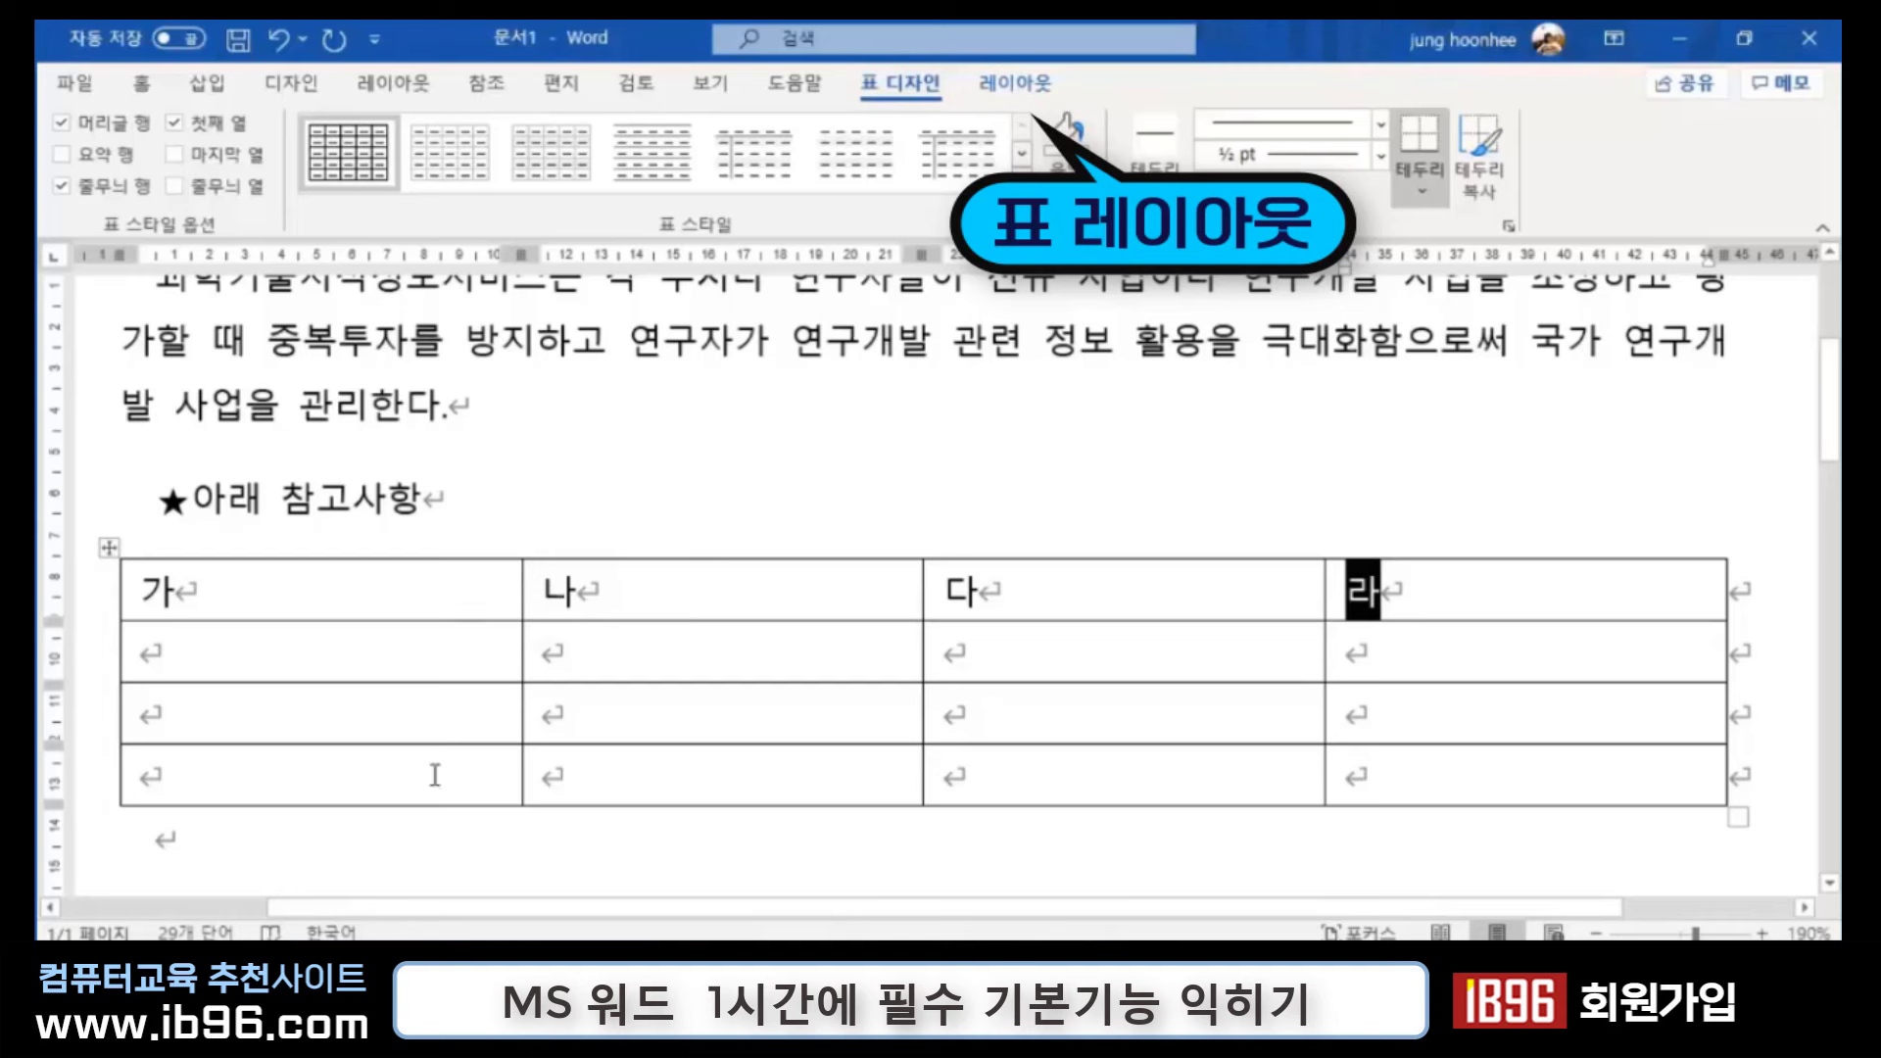
click(703, 600)
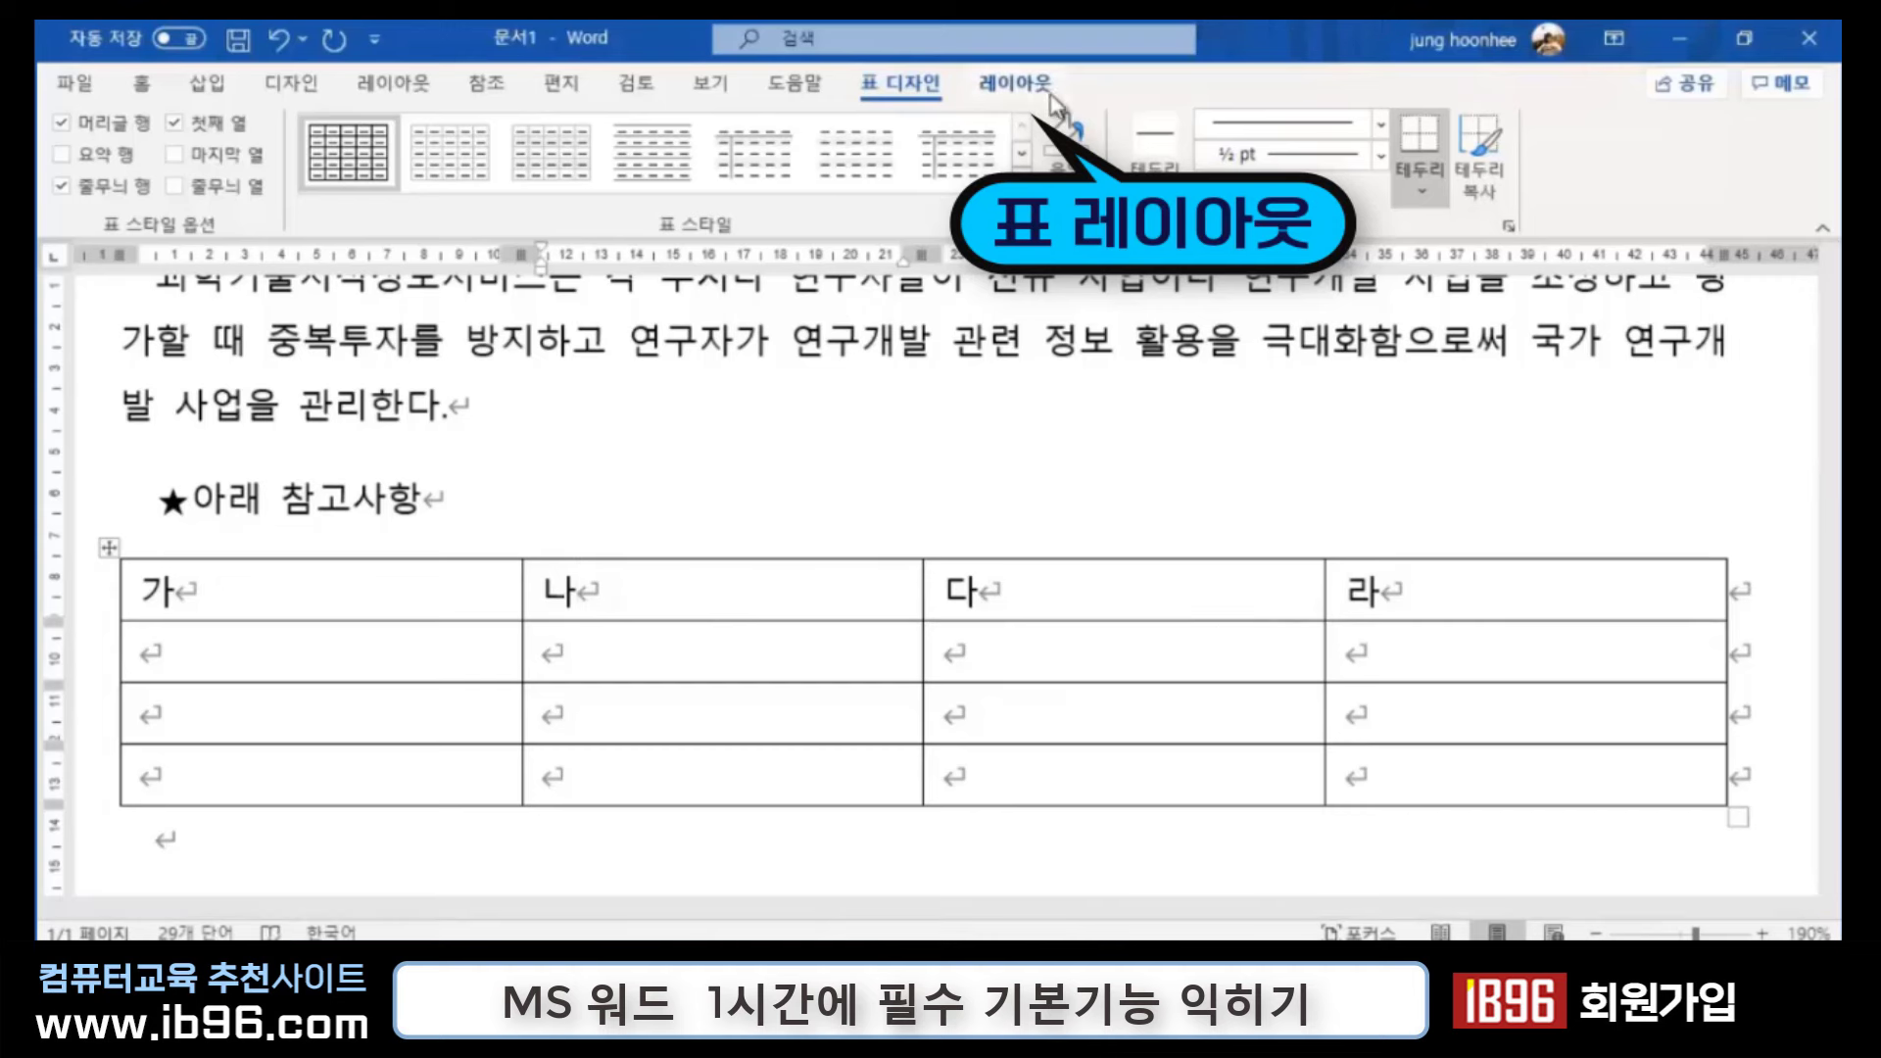
click(1039, 85)
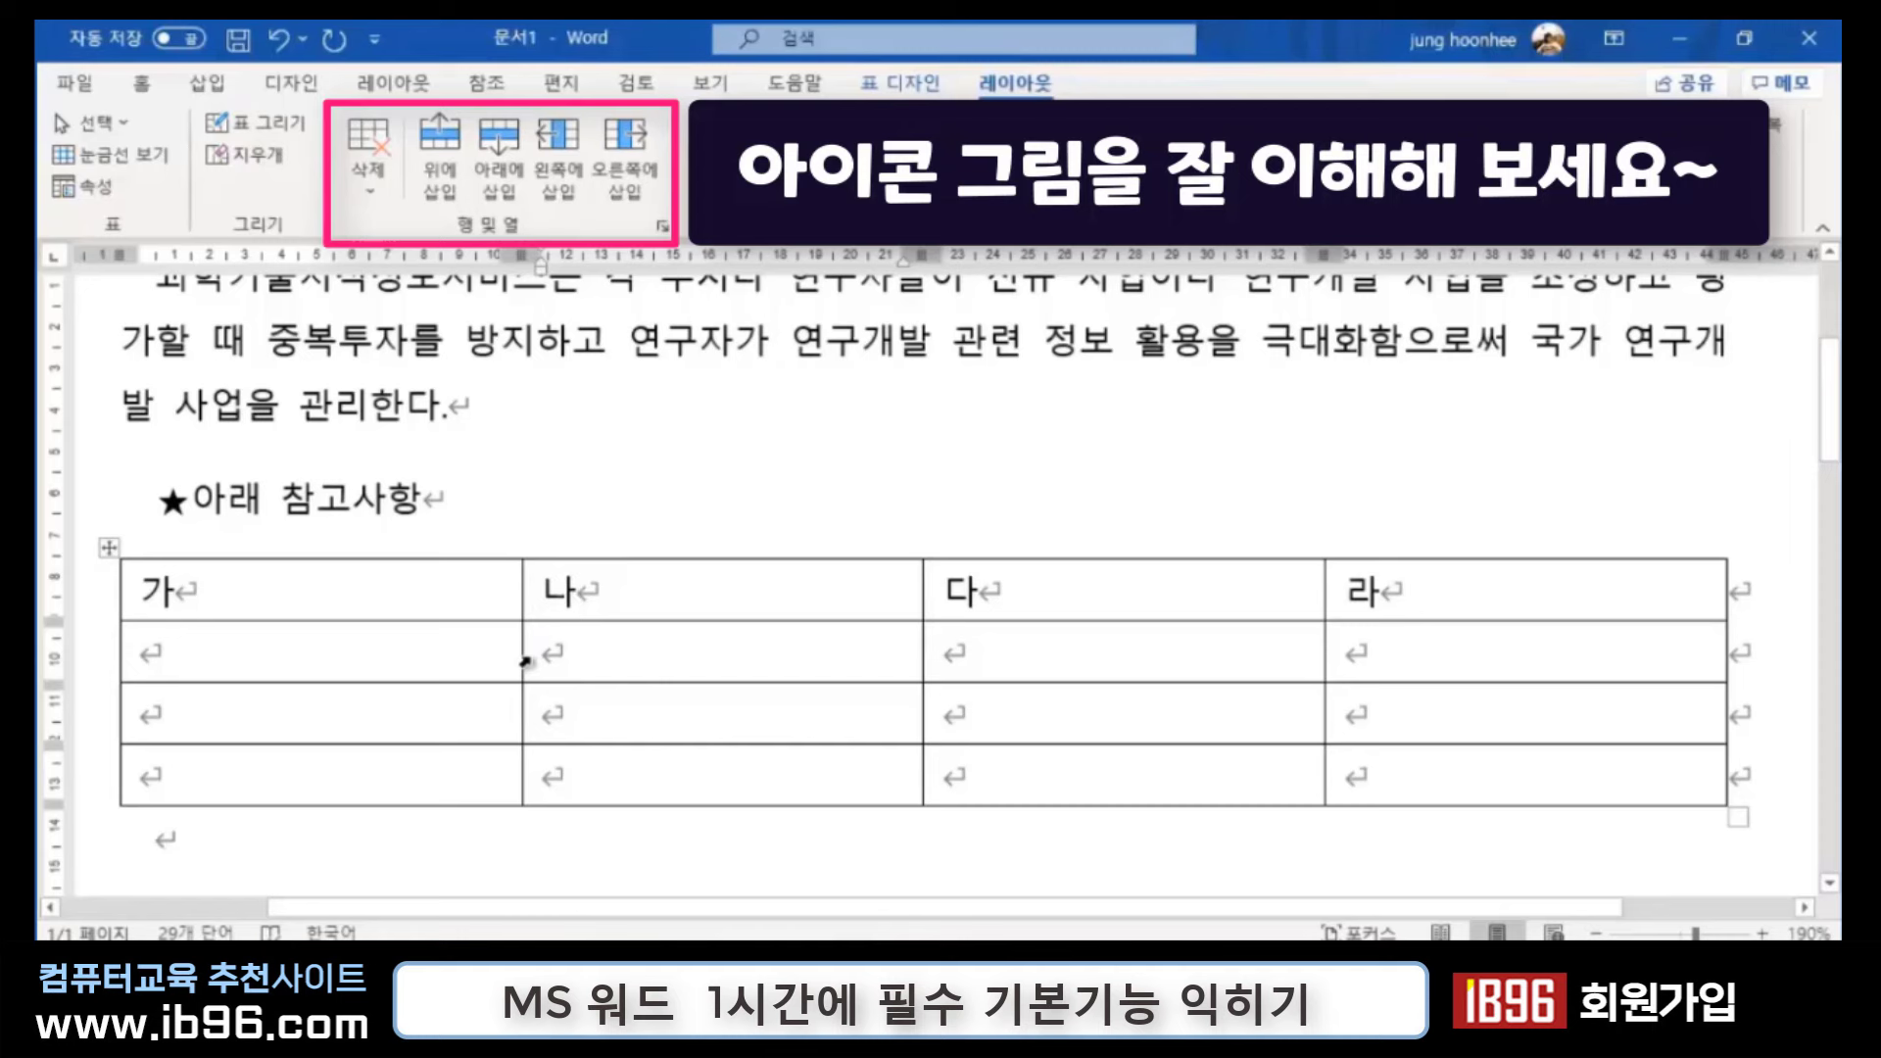
Step: Insert a blank column left of 나, then delete that column again
click(559, 147)
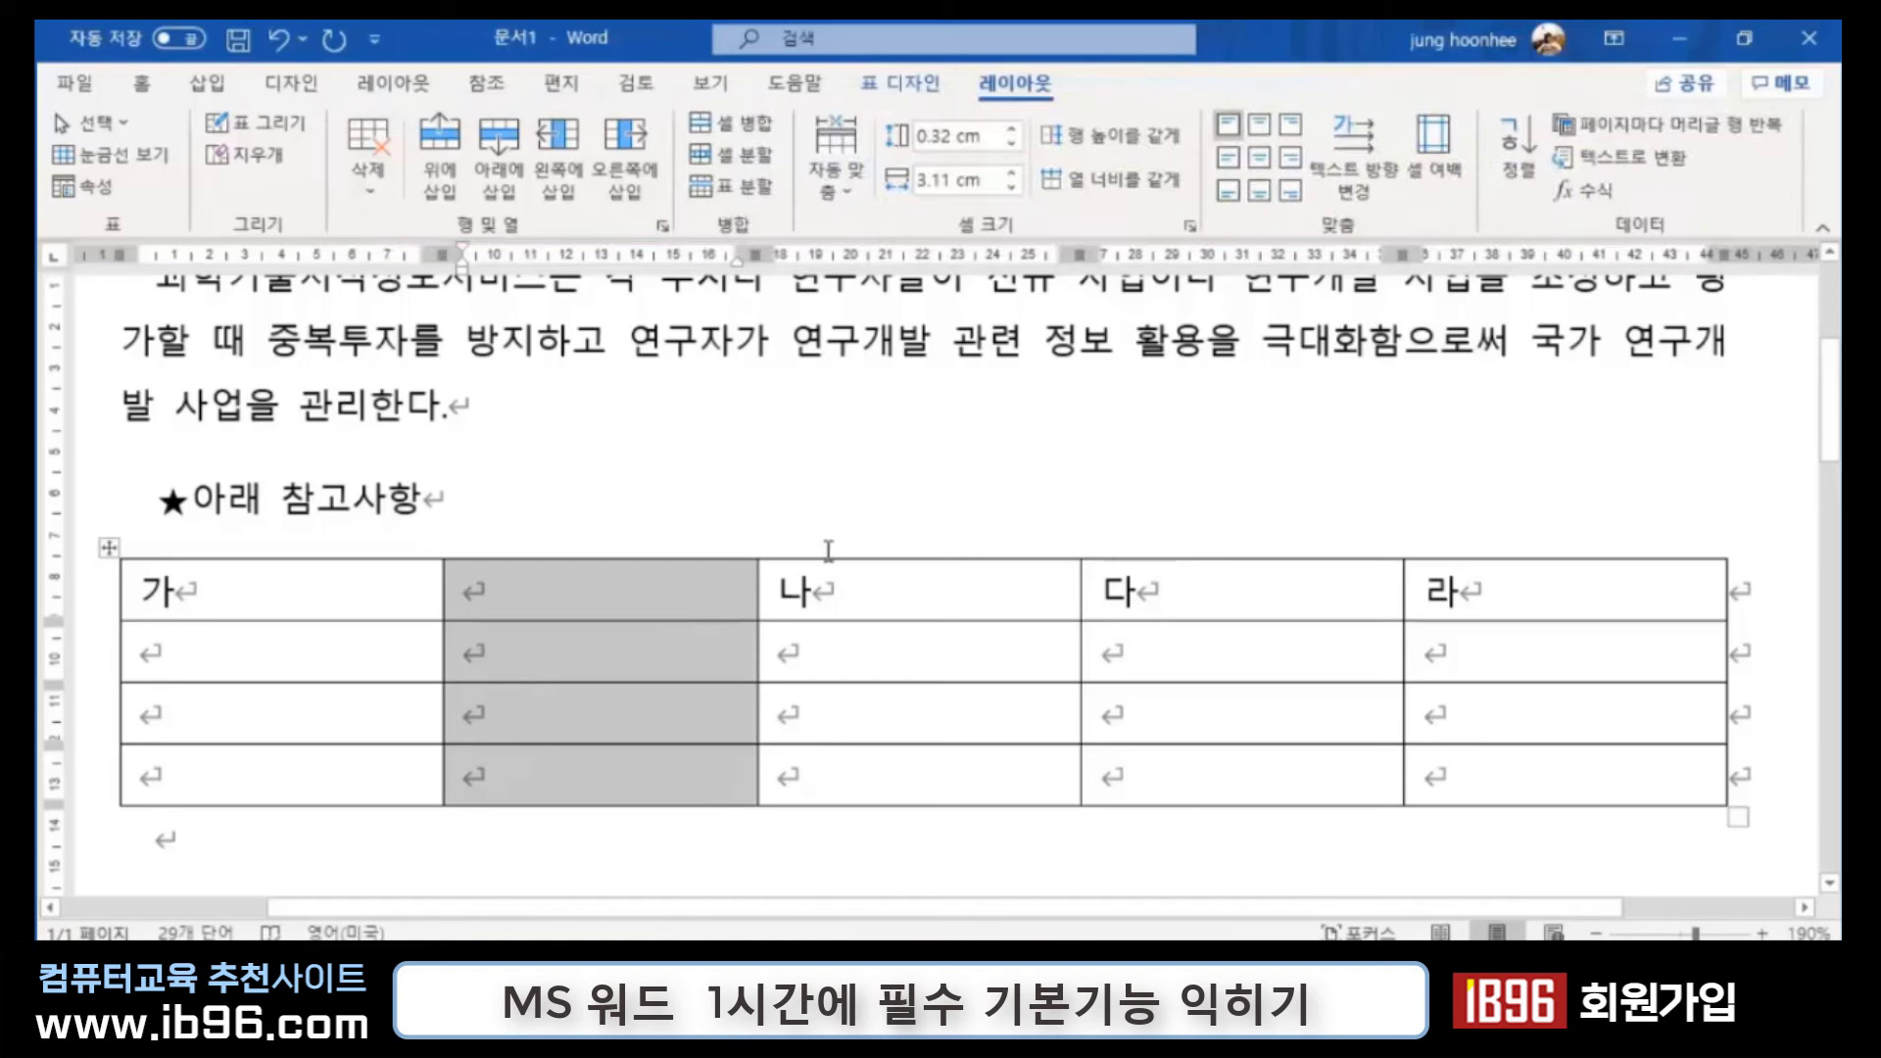
click(382, 192)
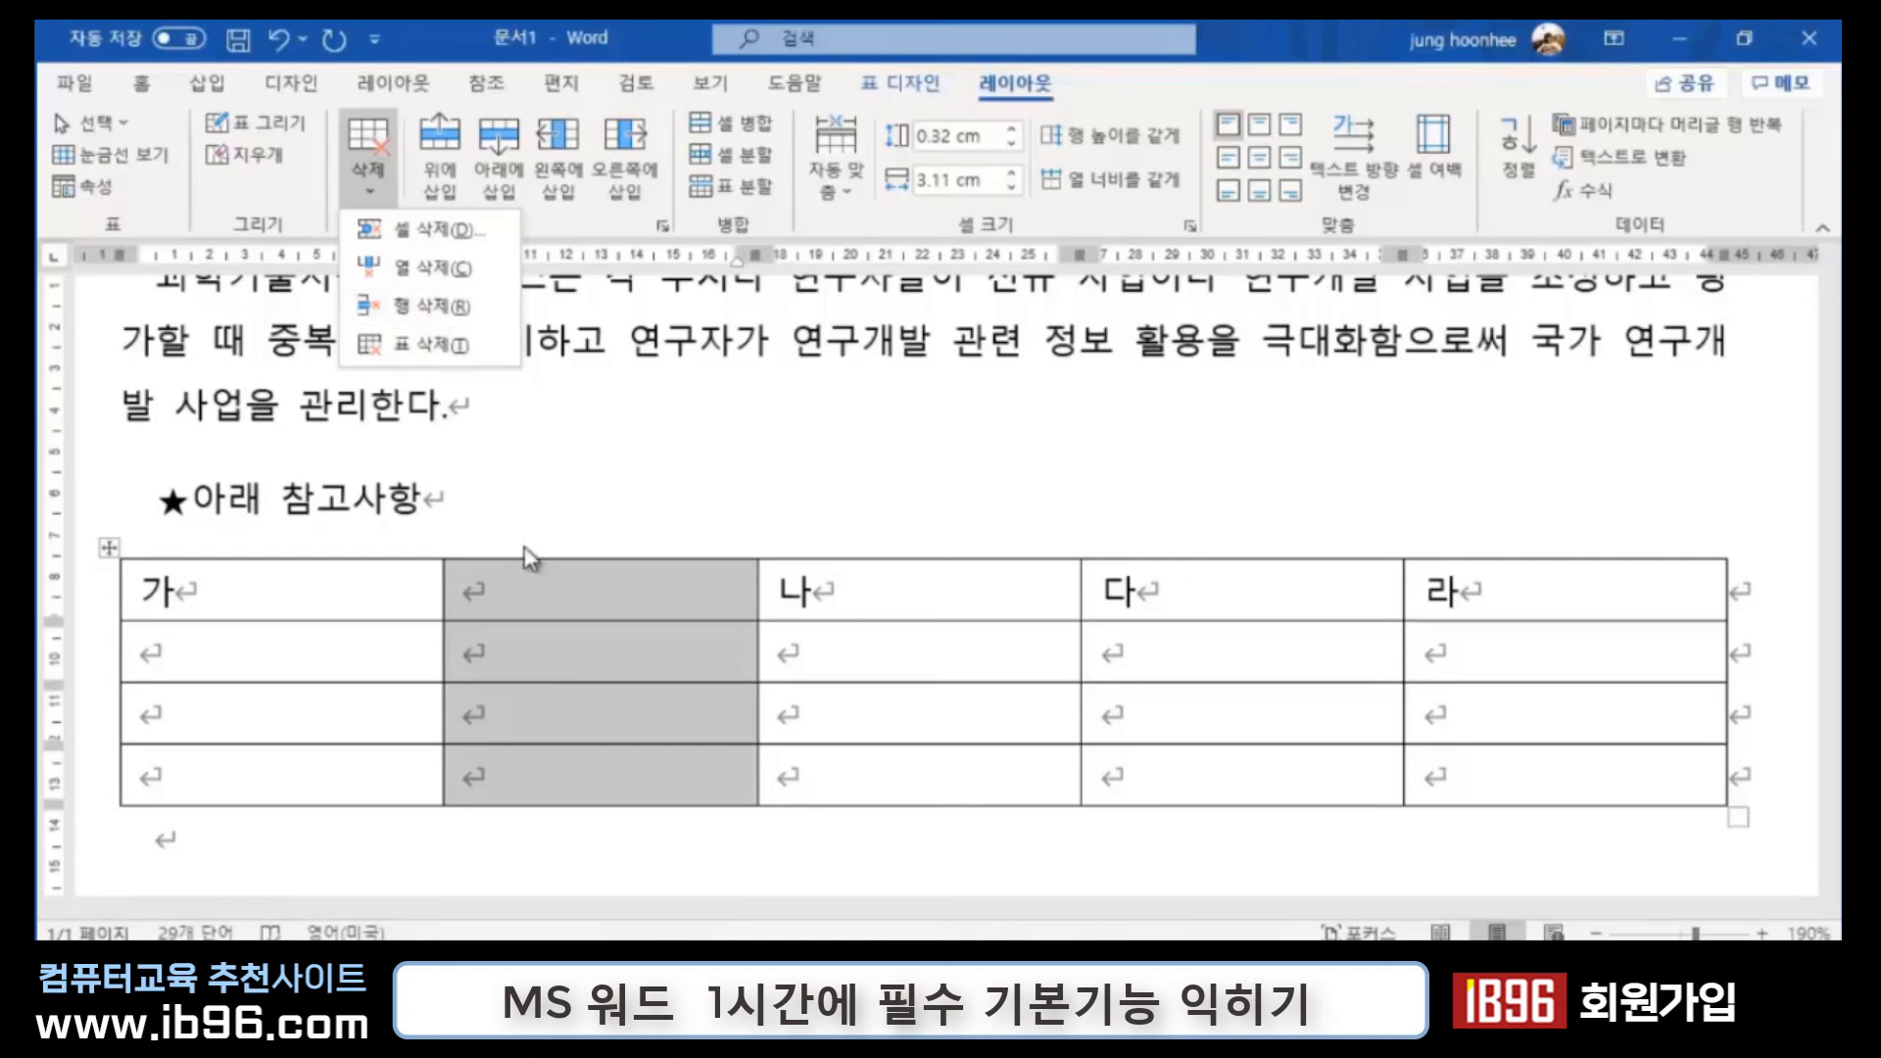
click(432, 268)
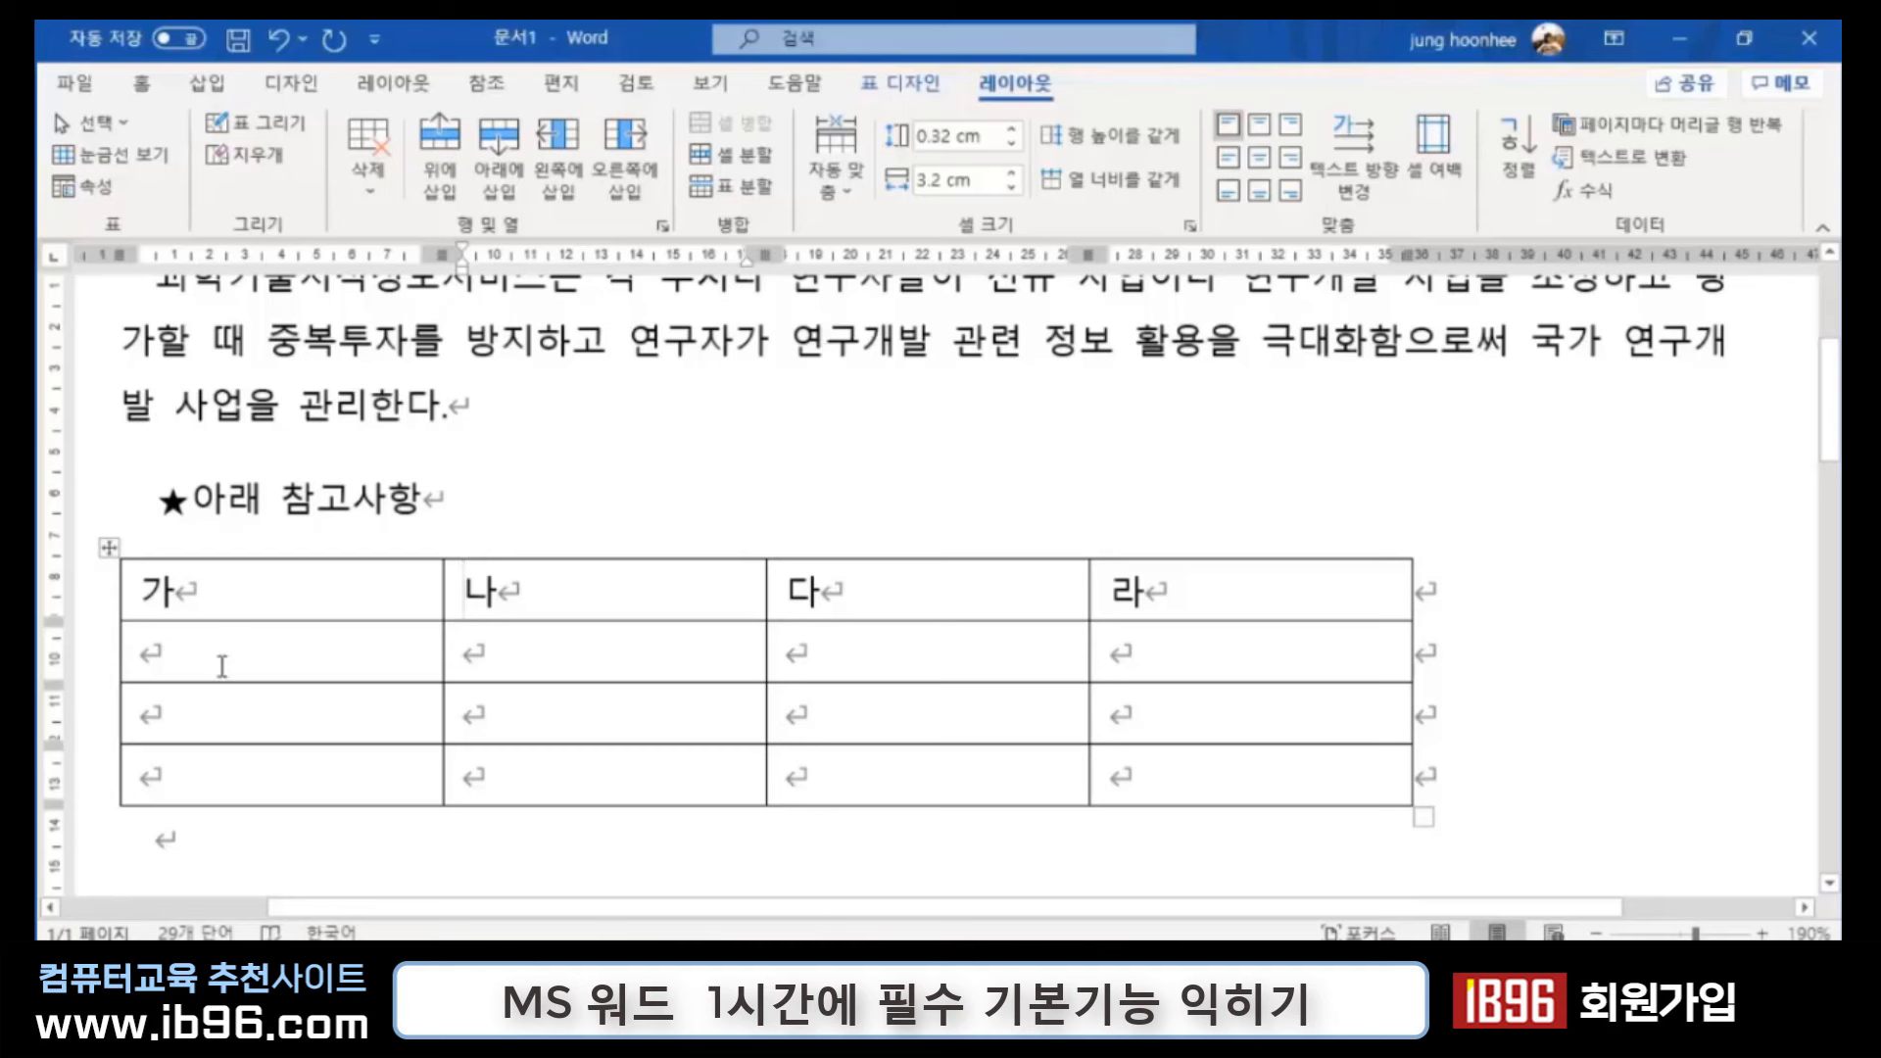
click(174, 655)
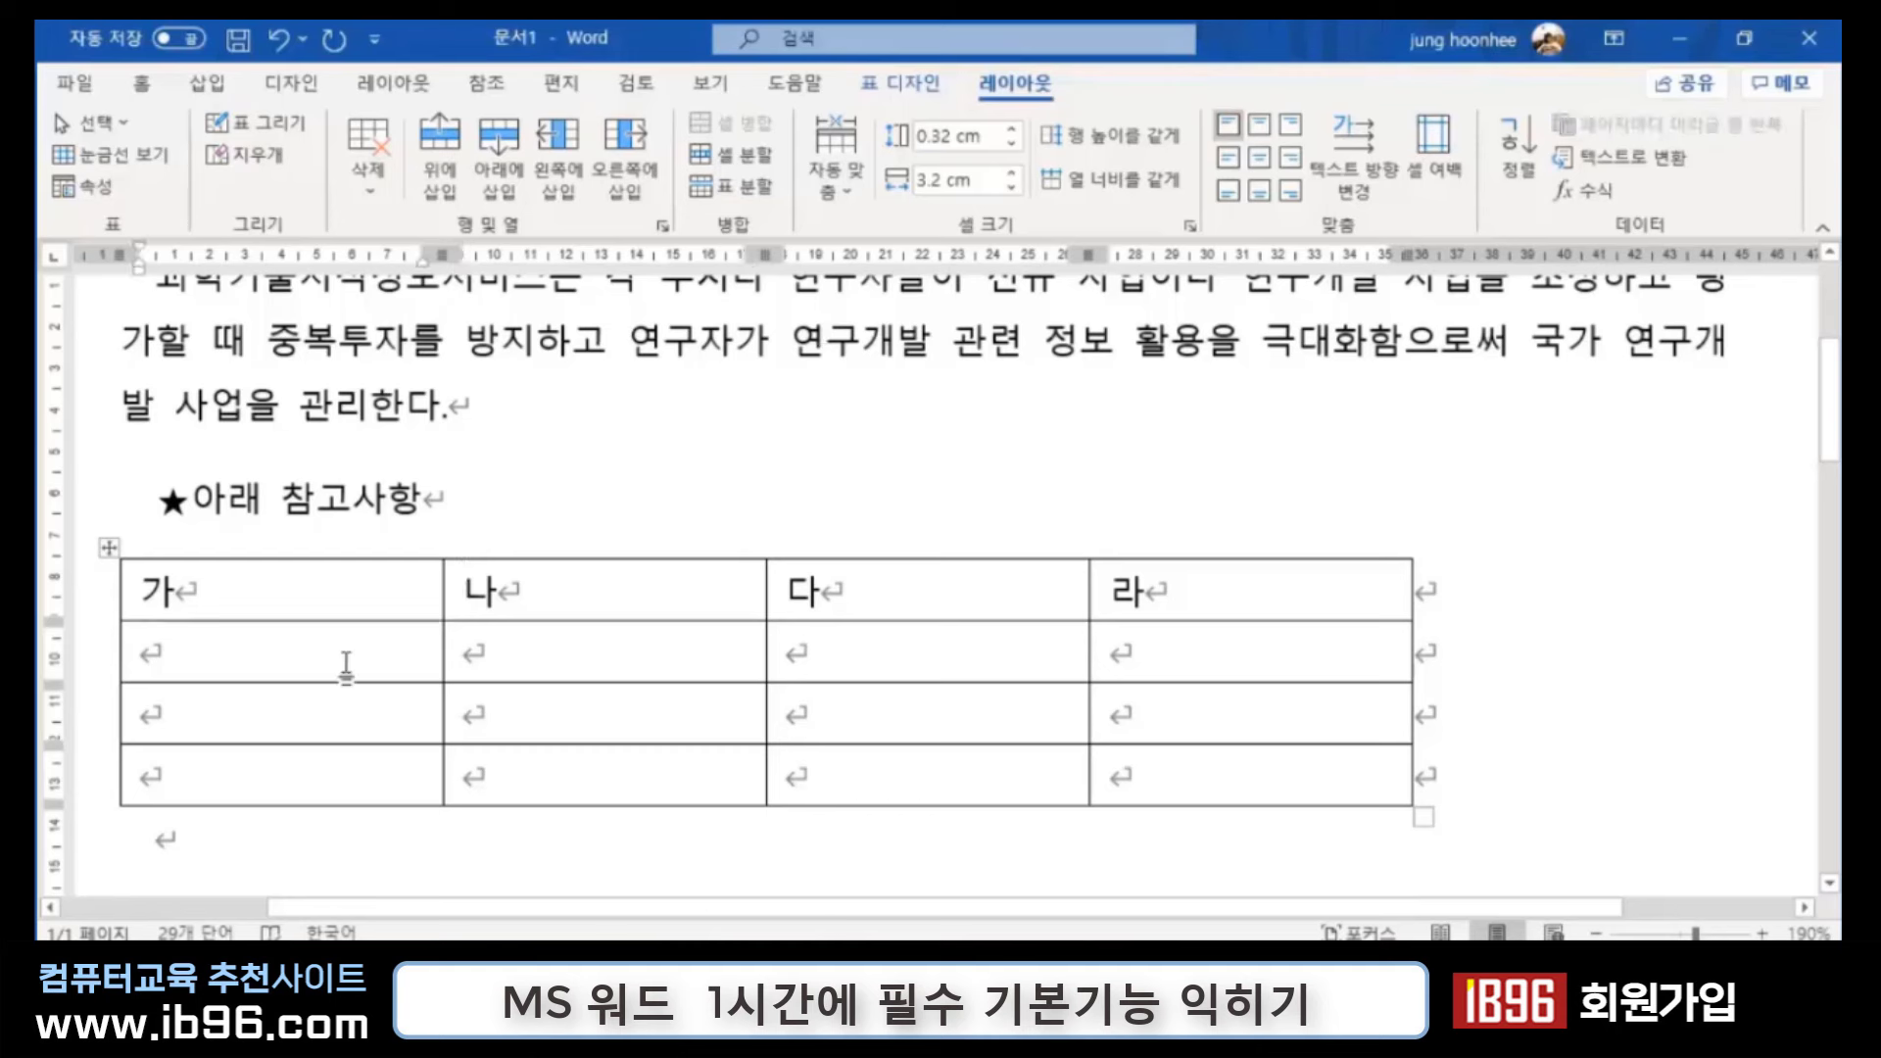
Step: Enter 3 in the first column below the 1 and 2 row numbers
text(13)
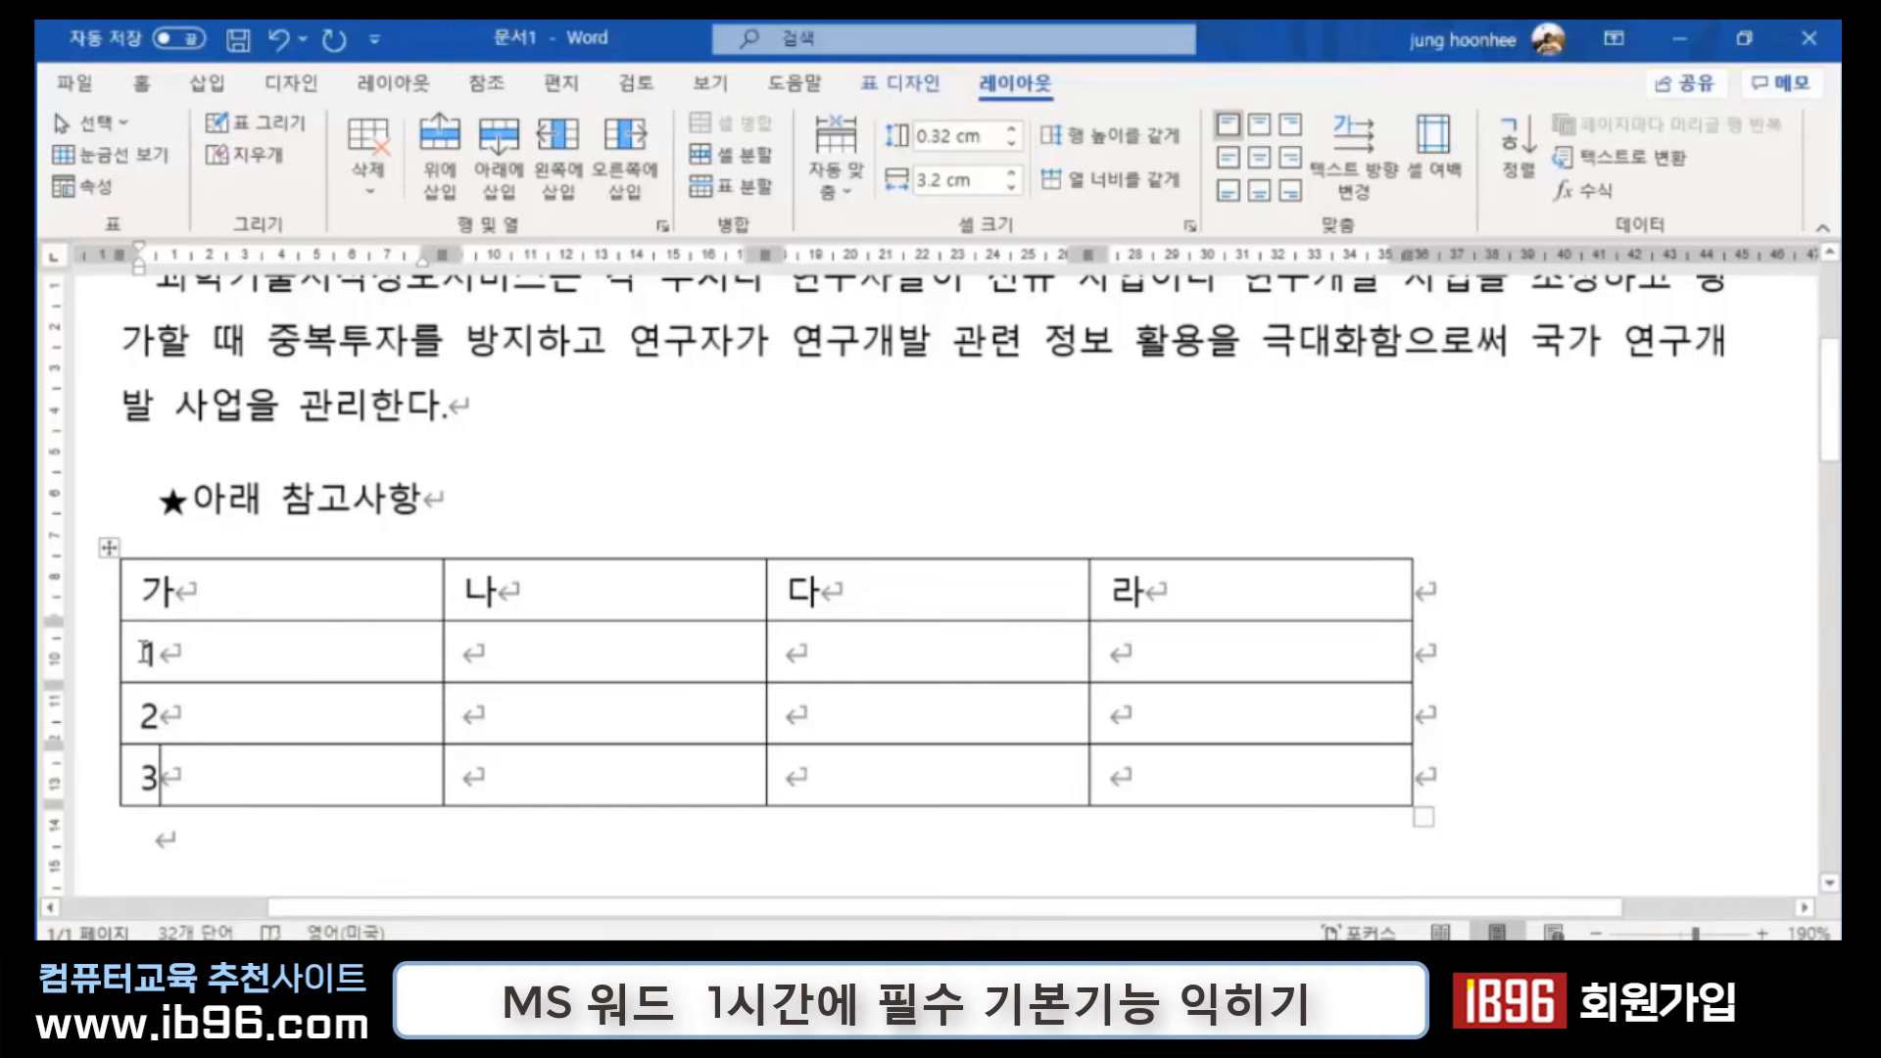
click(202, 714)
click(176, 649)
Step: Insert a blank row below the 1 row, then delete it again
click(499, 147)
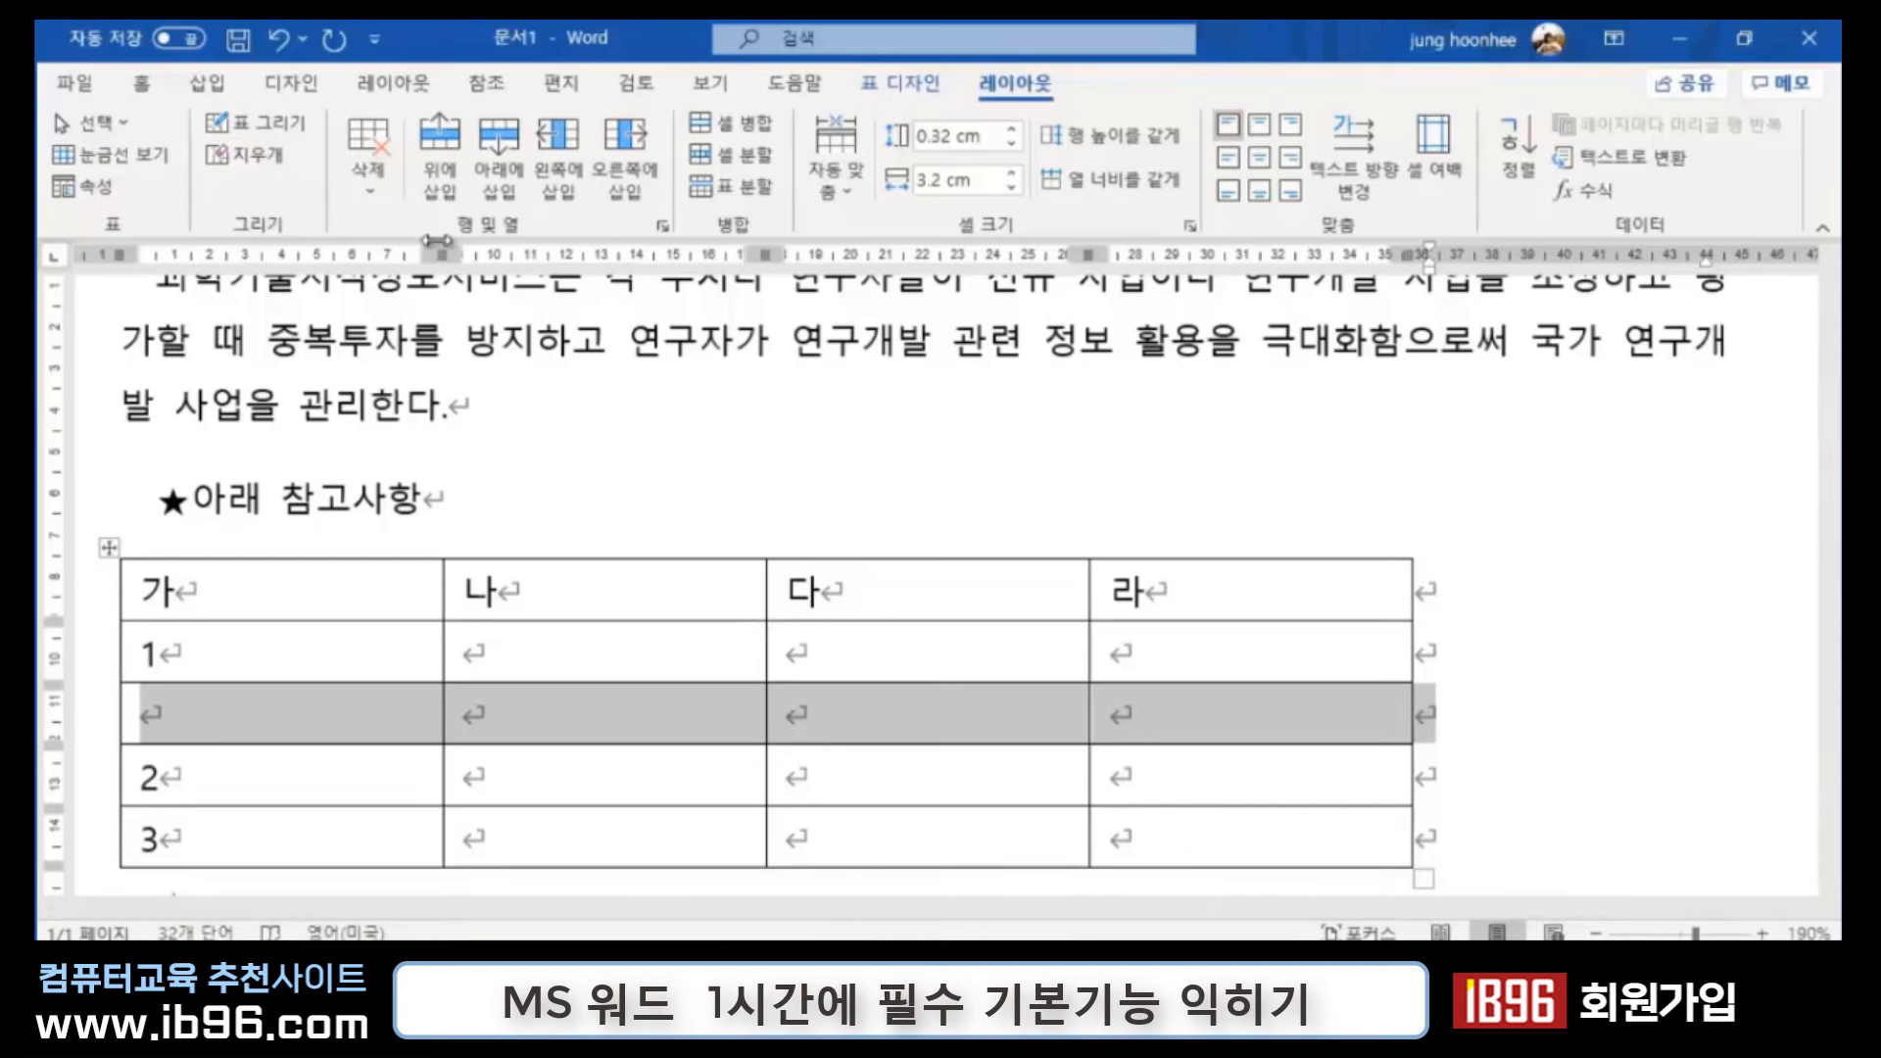
click(369, 157)
click(426, 305)
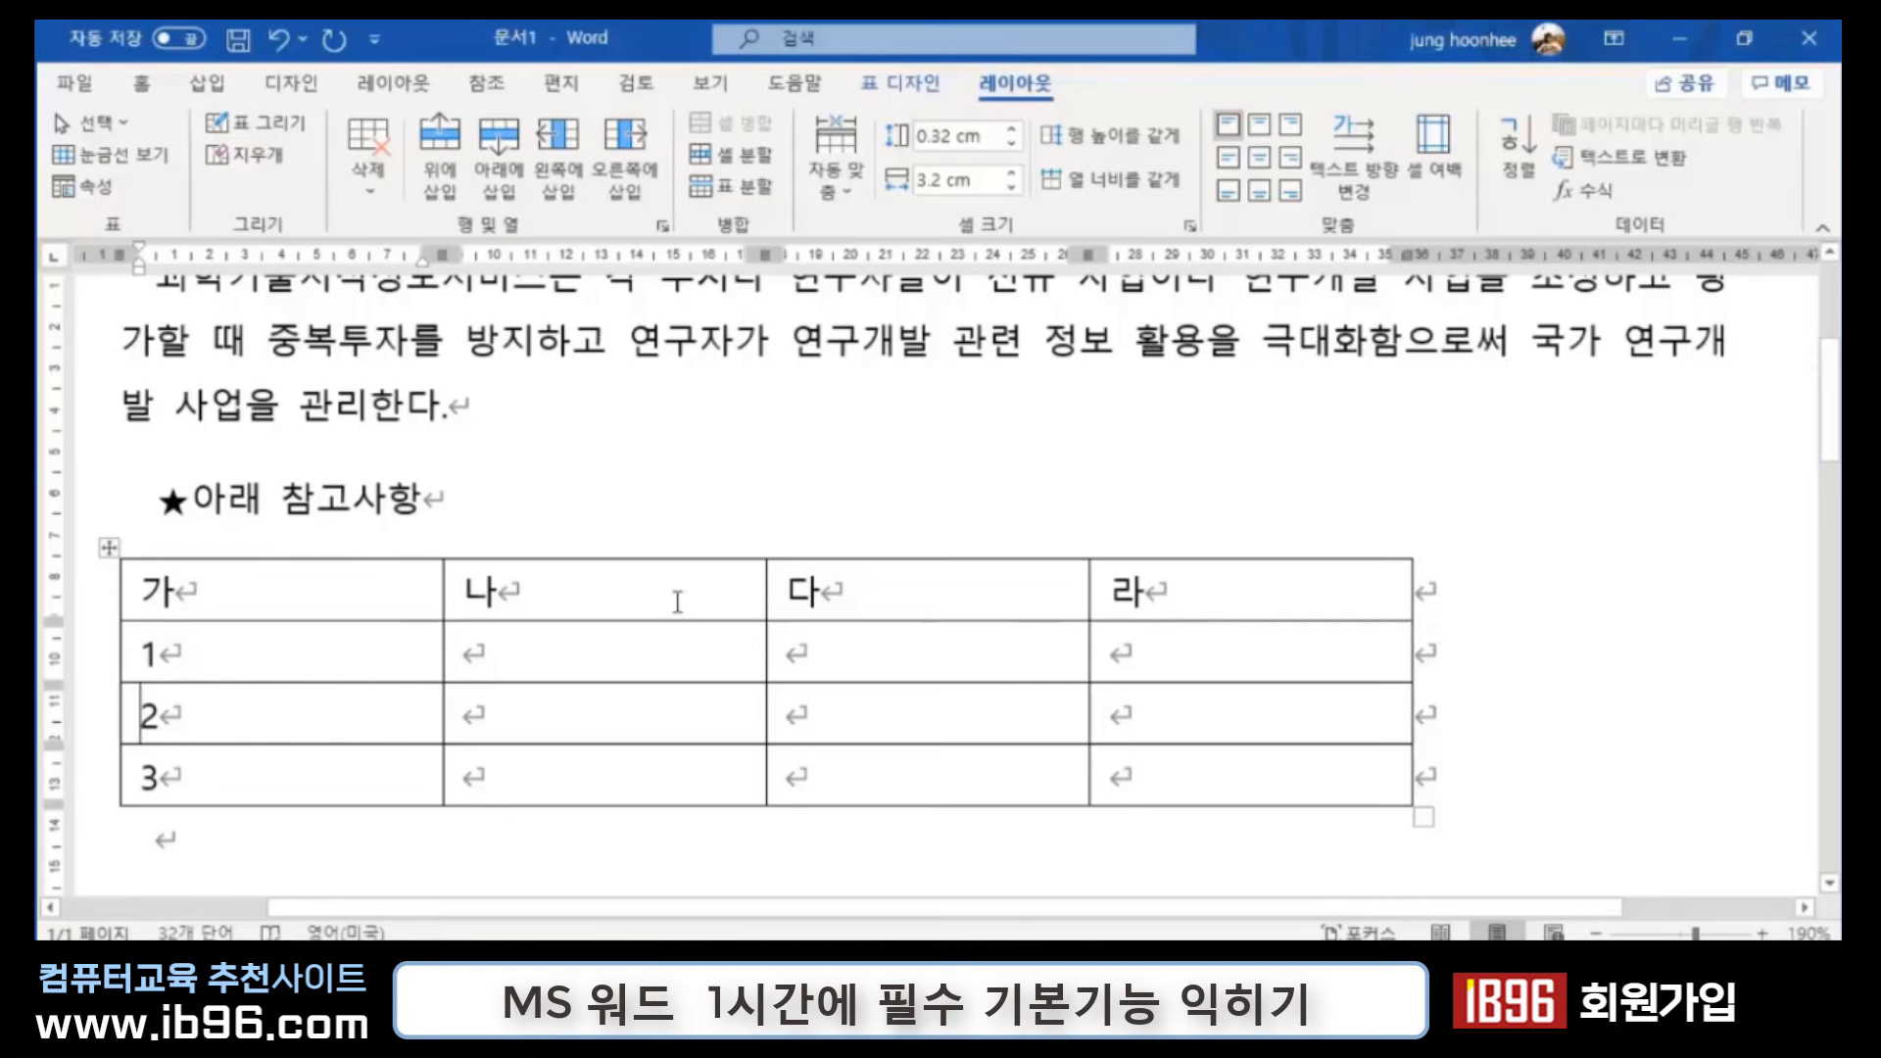
click(737, 594)
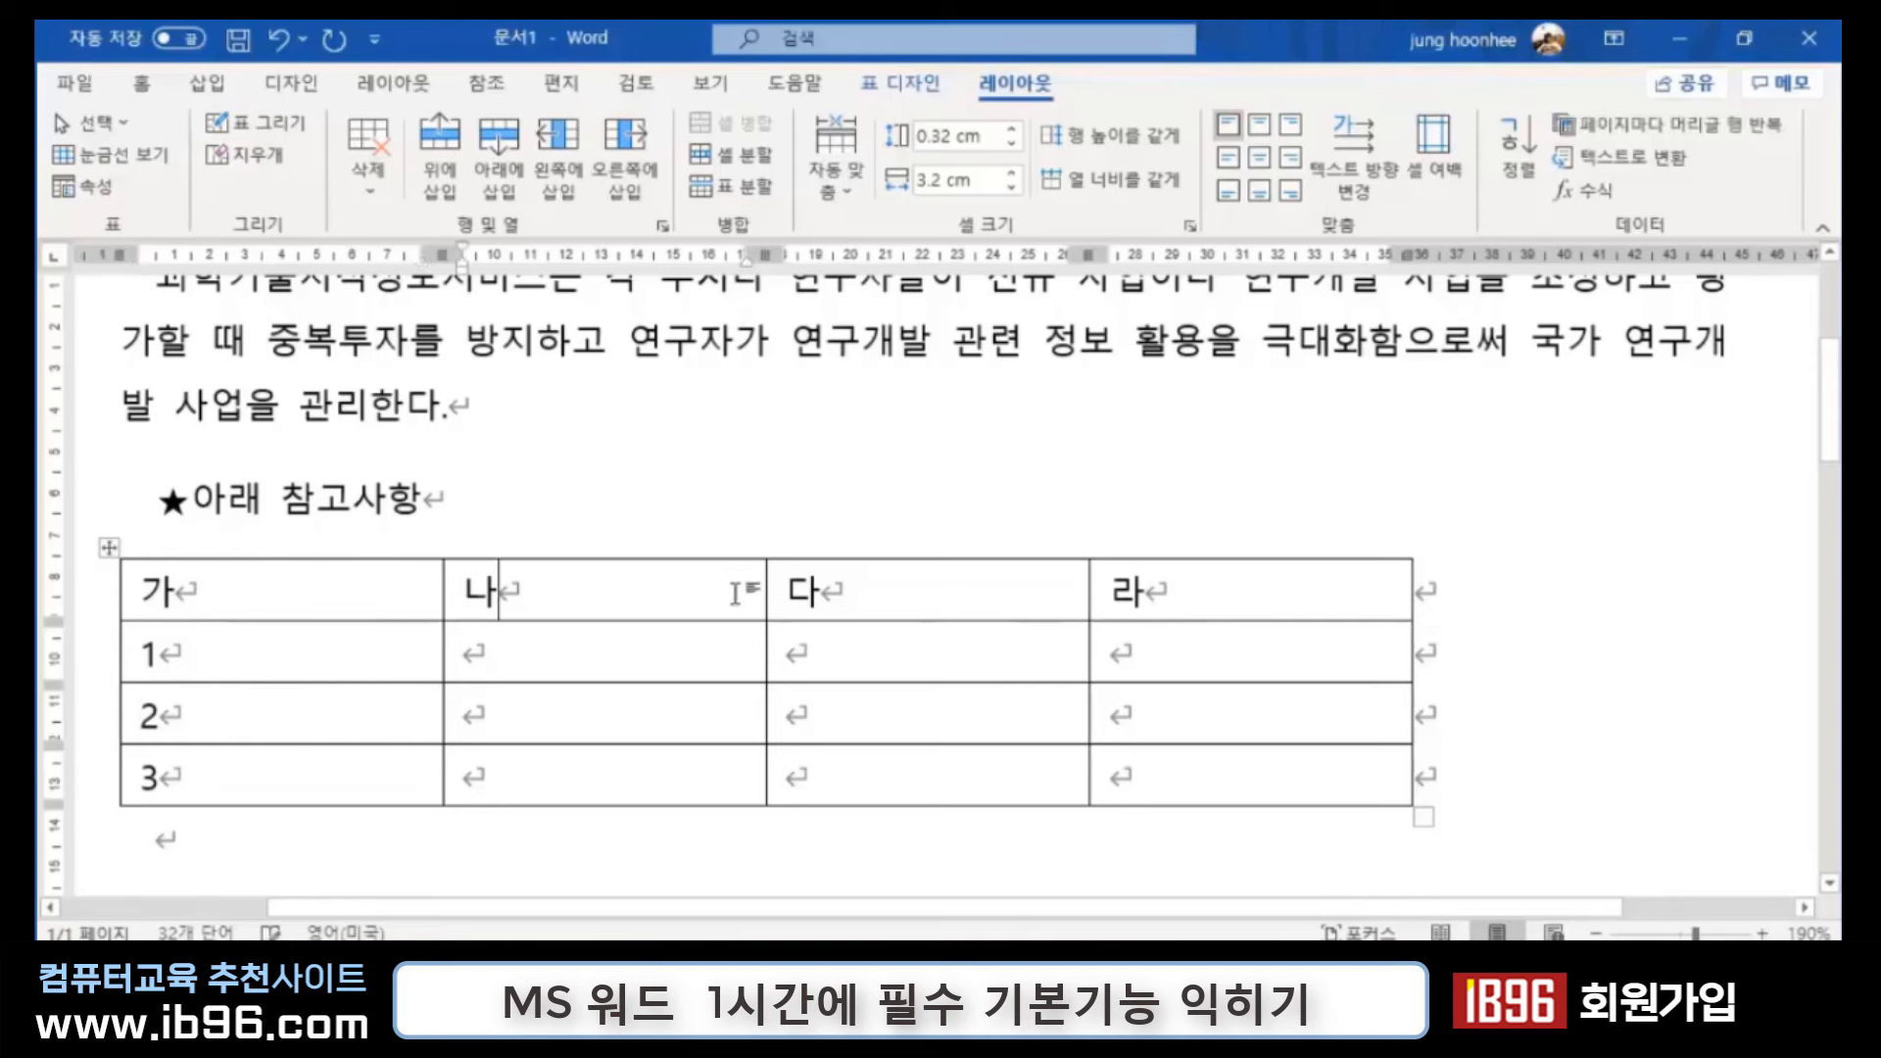
click(860, 582)
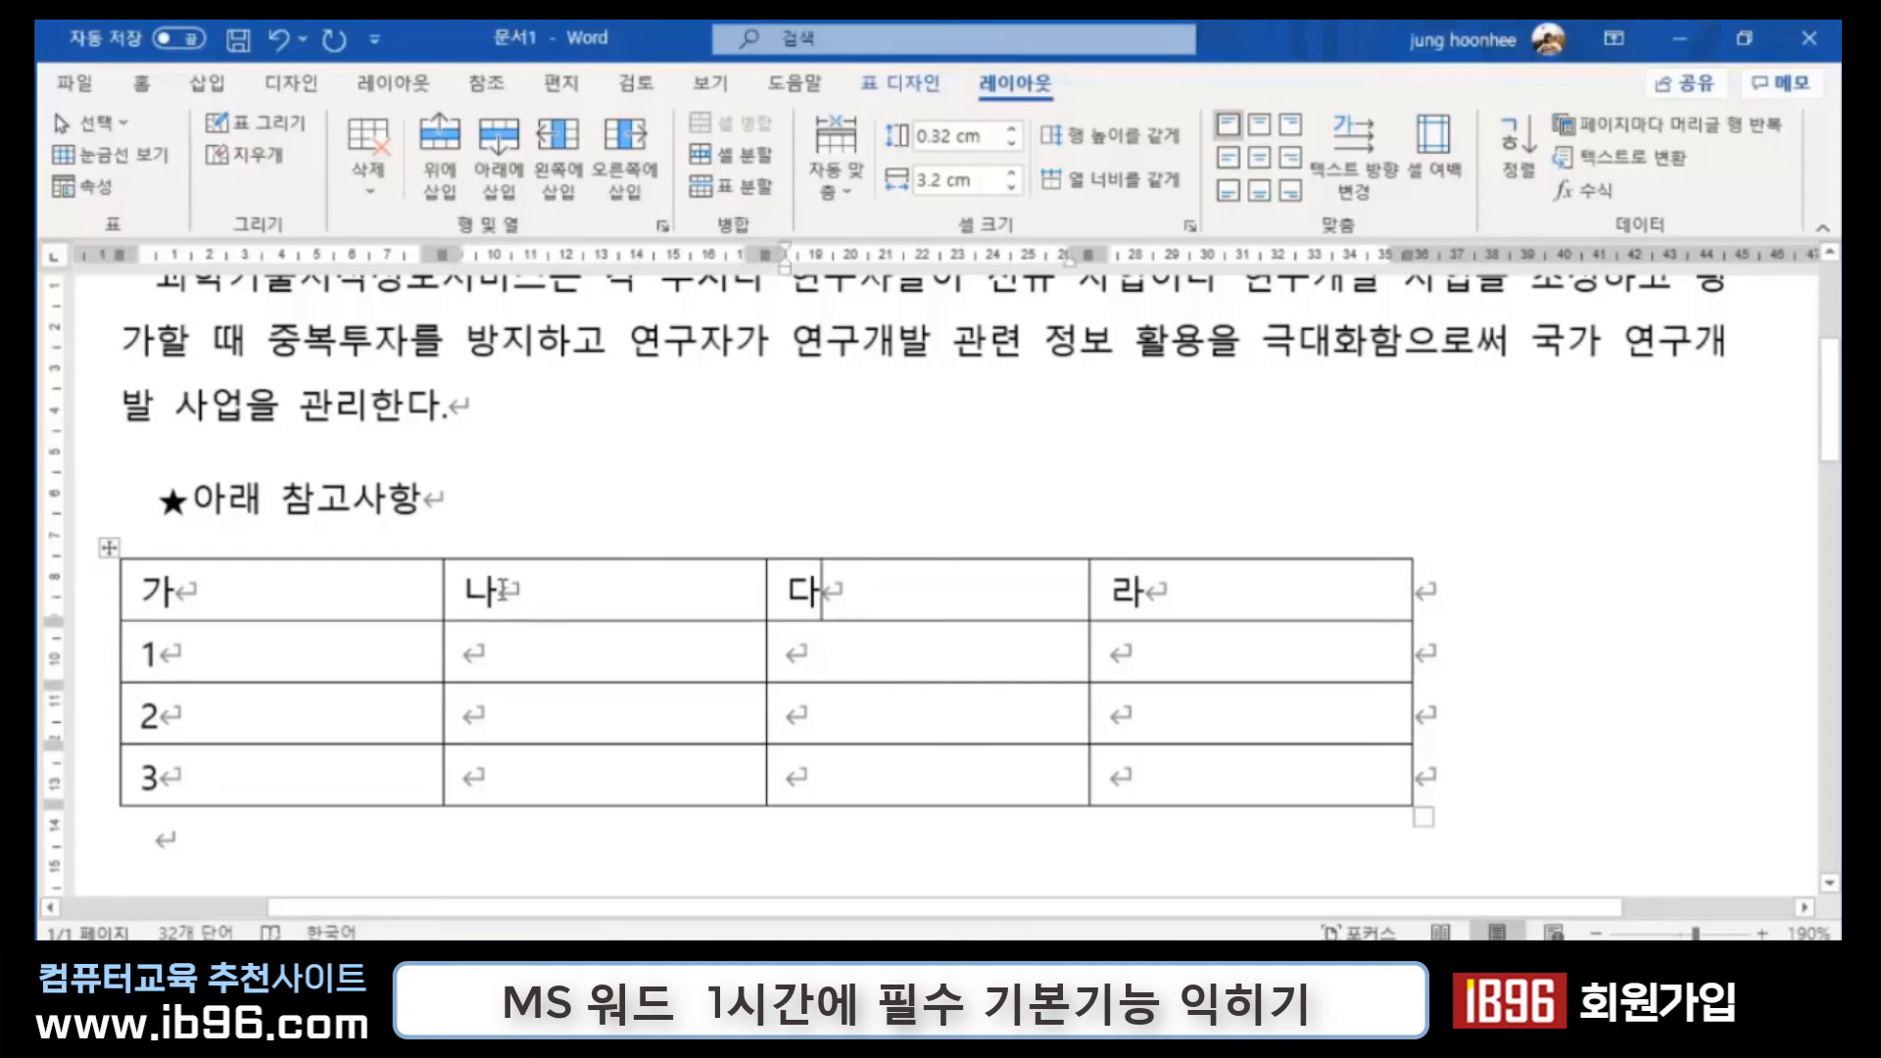
click(514, 593)
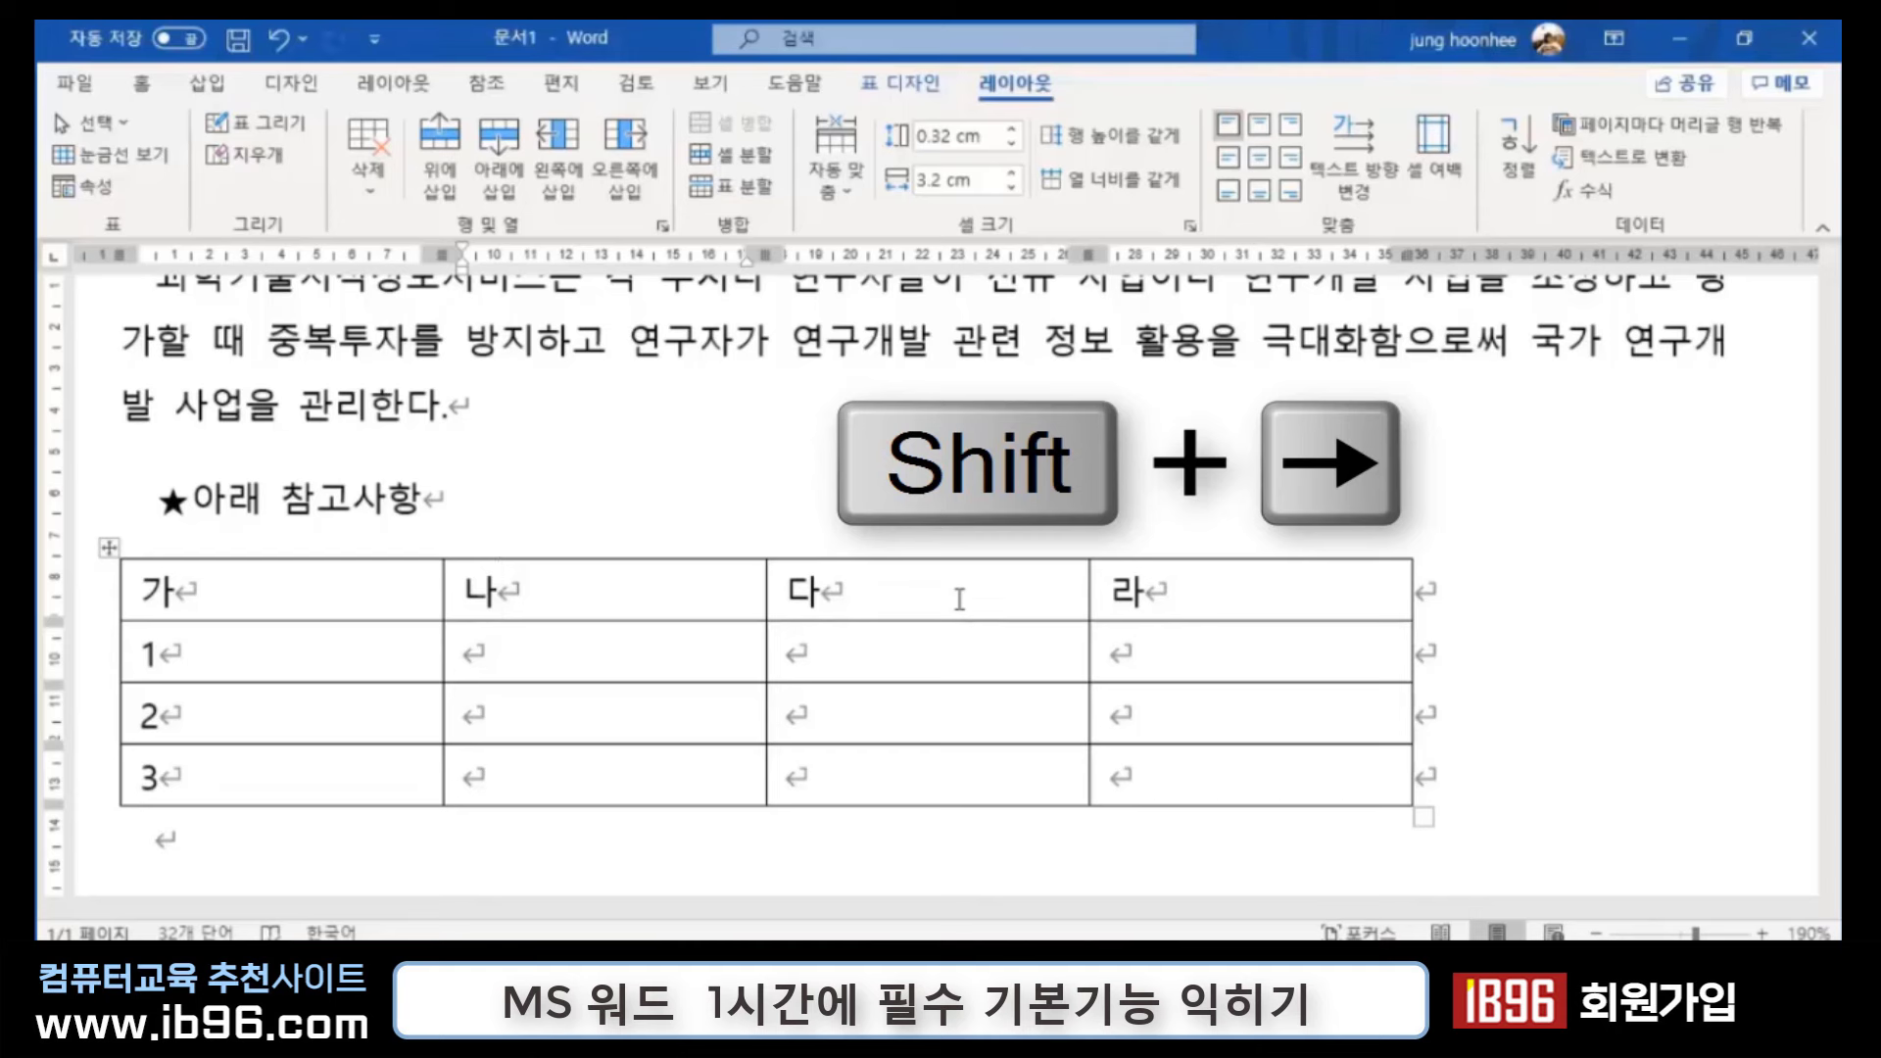
key(shift+Right)
key(shift+Right)
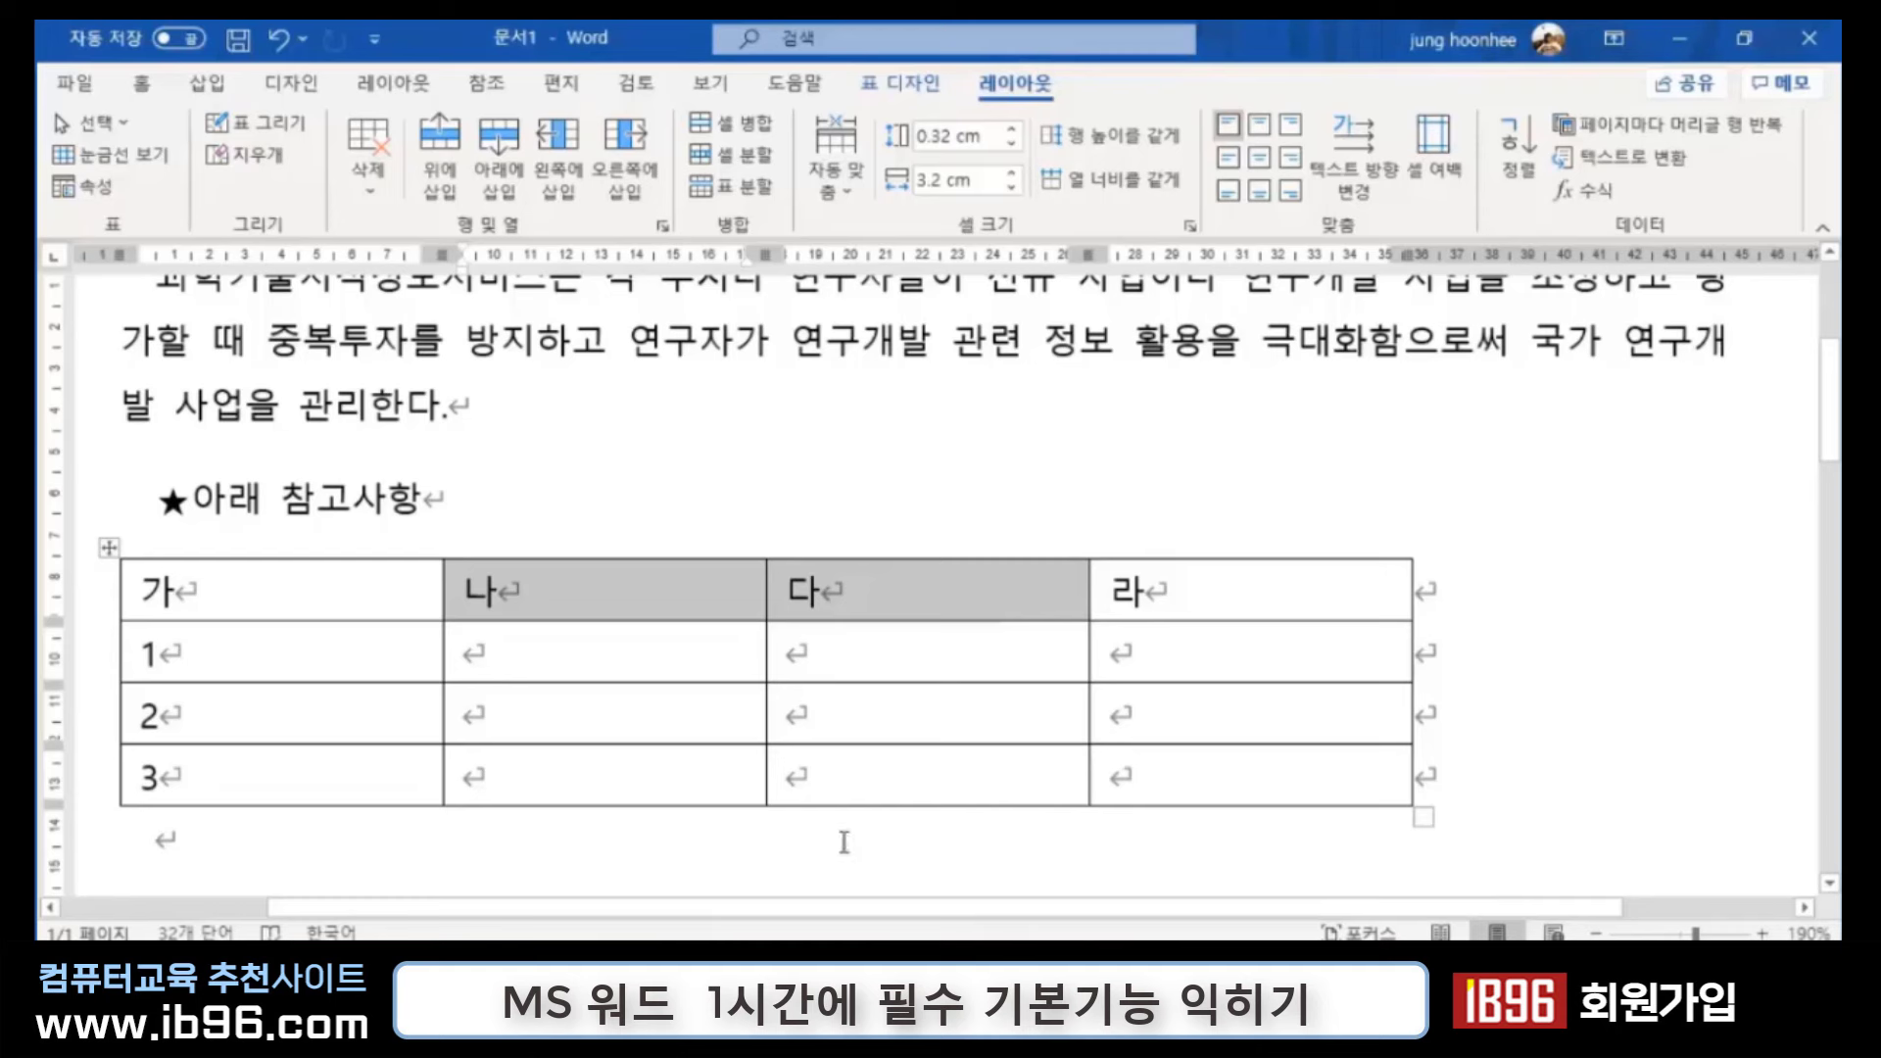
click(1541, 678)
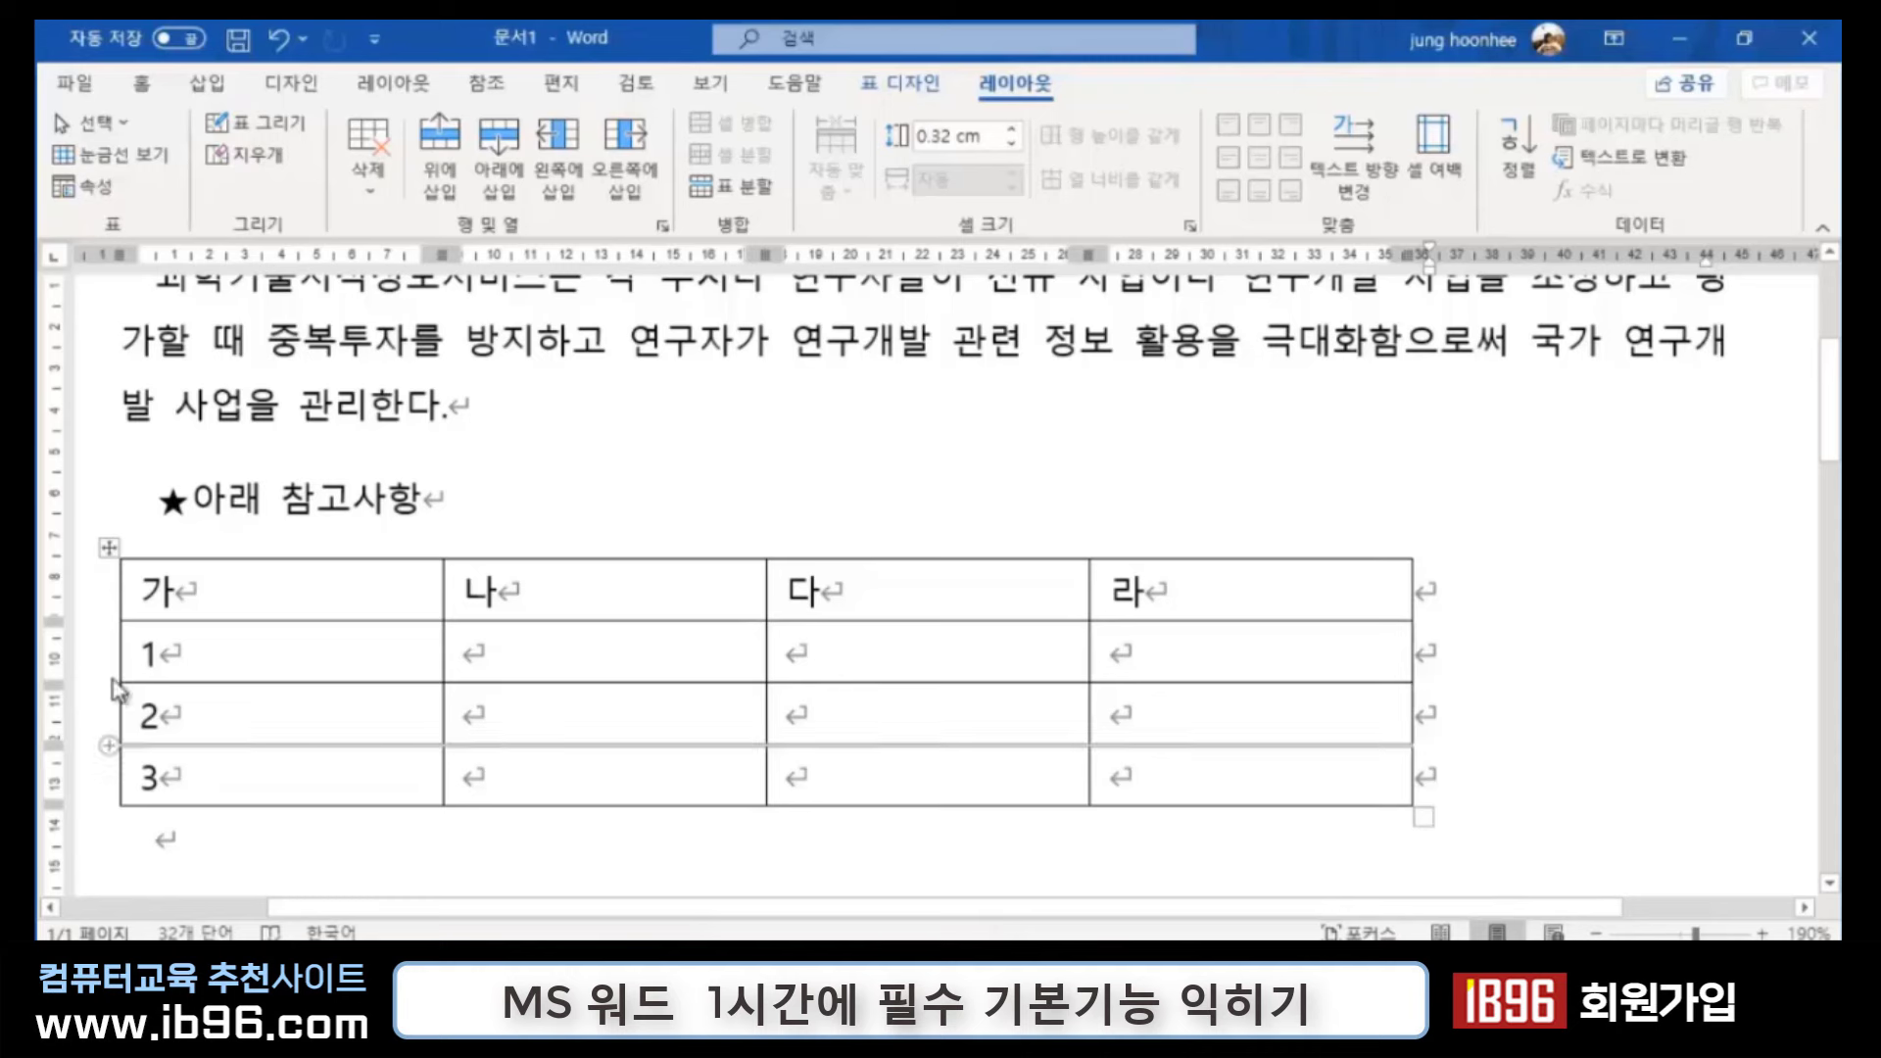
scroll(1592, 715, down, 2)
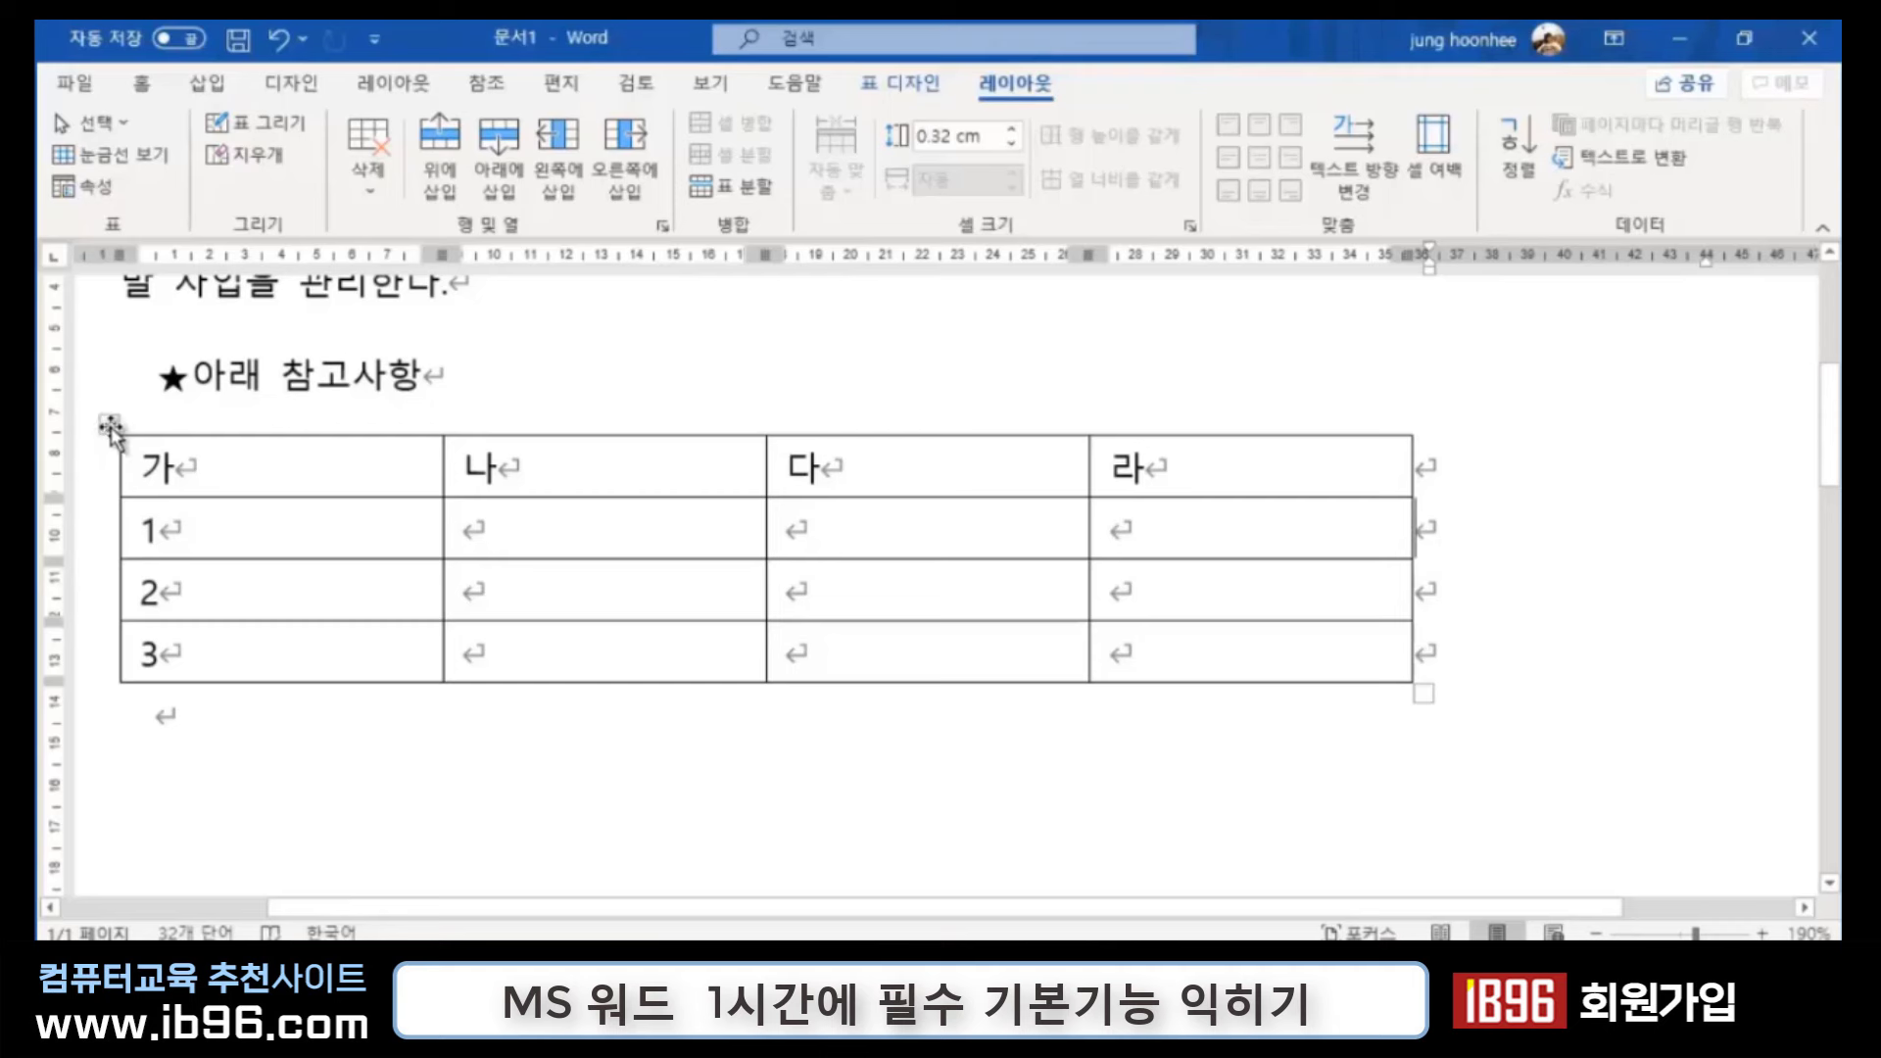
Step: Resize the 가–라 table to about two-thirds width, columns roughly 2.22 cm wide
click(106, 424)
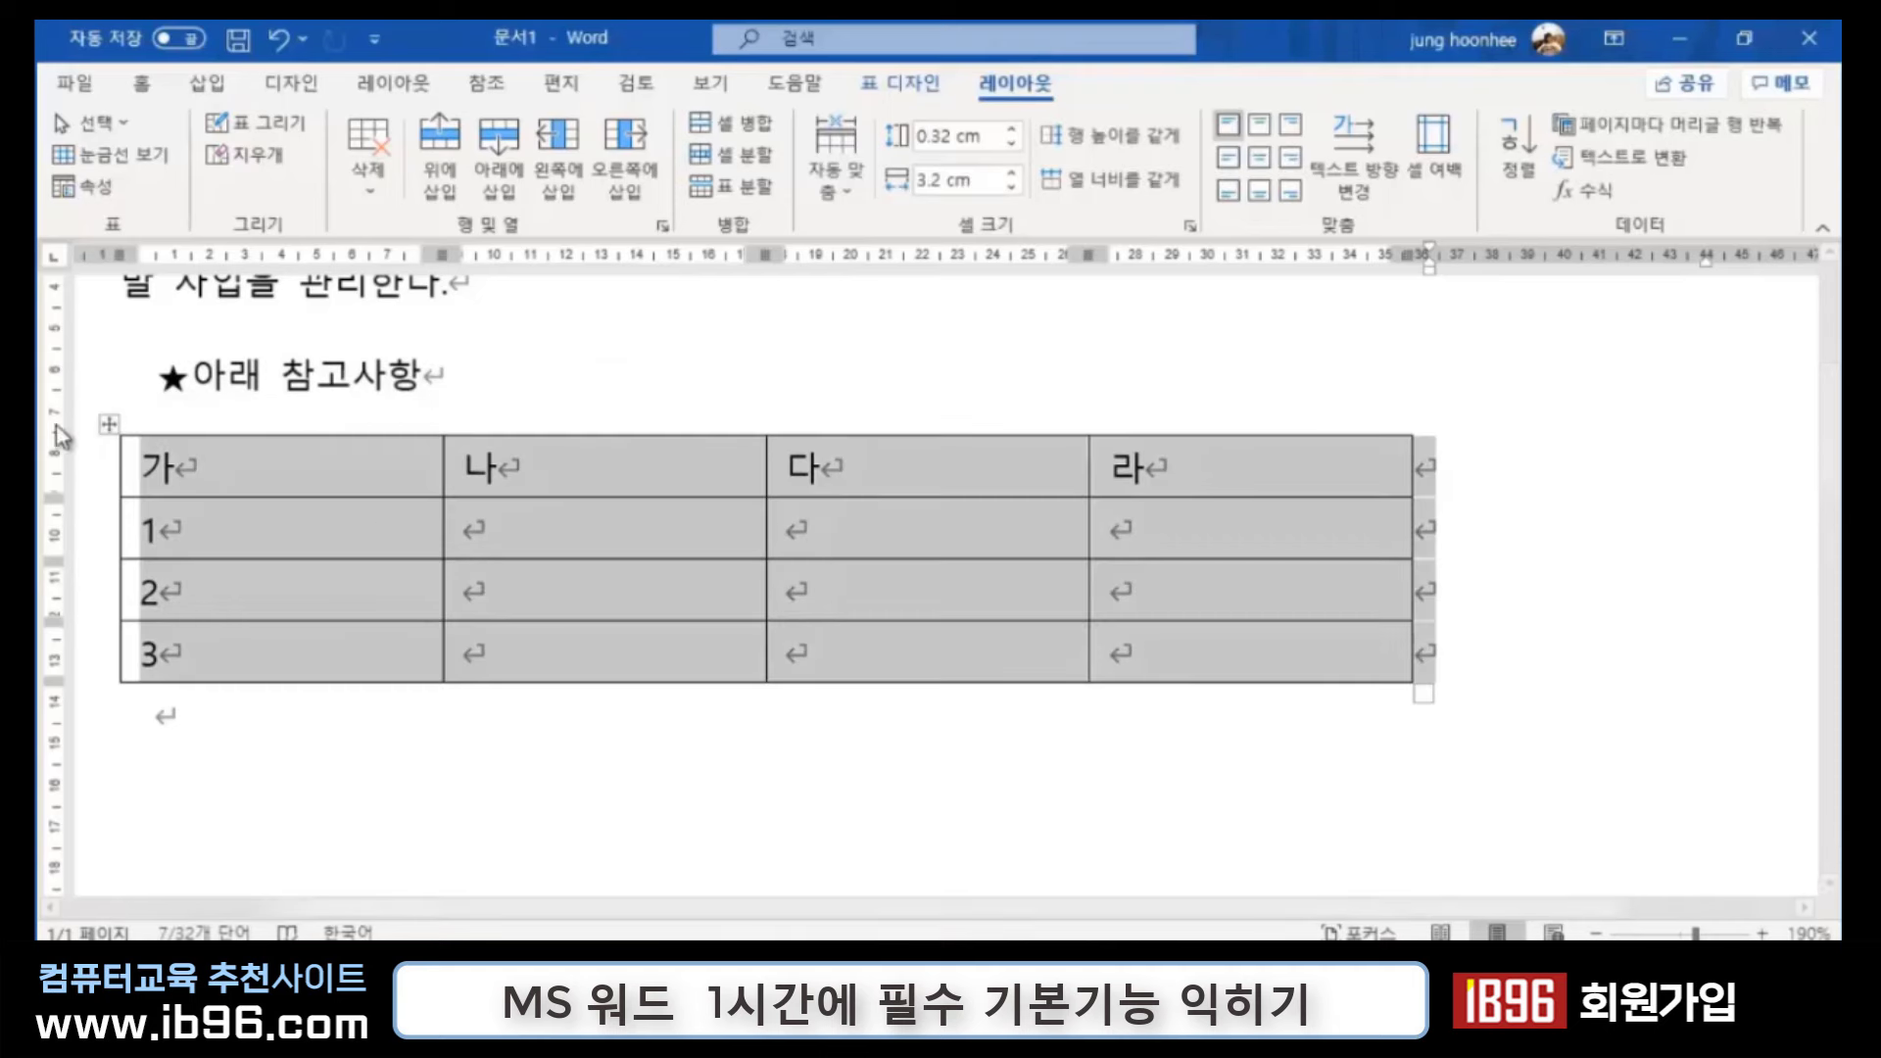
click(1603, 747)
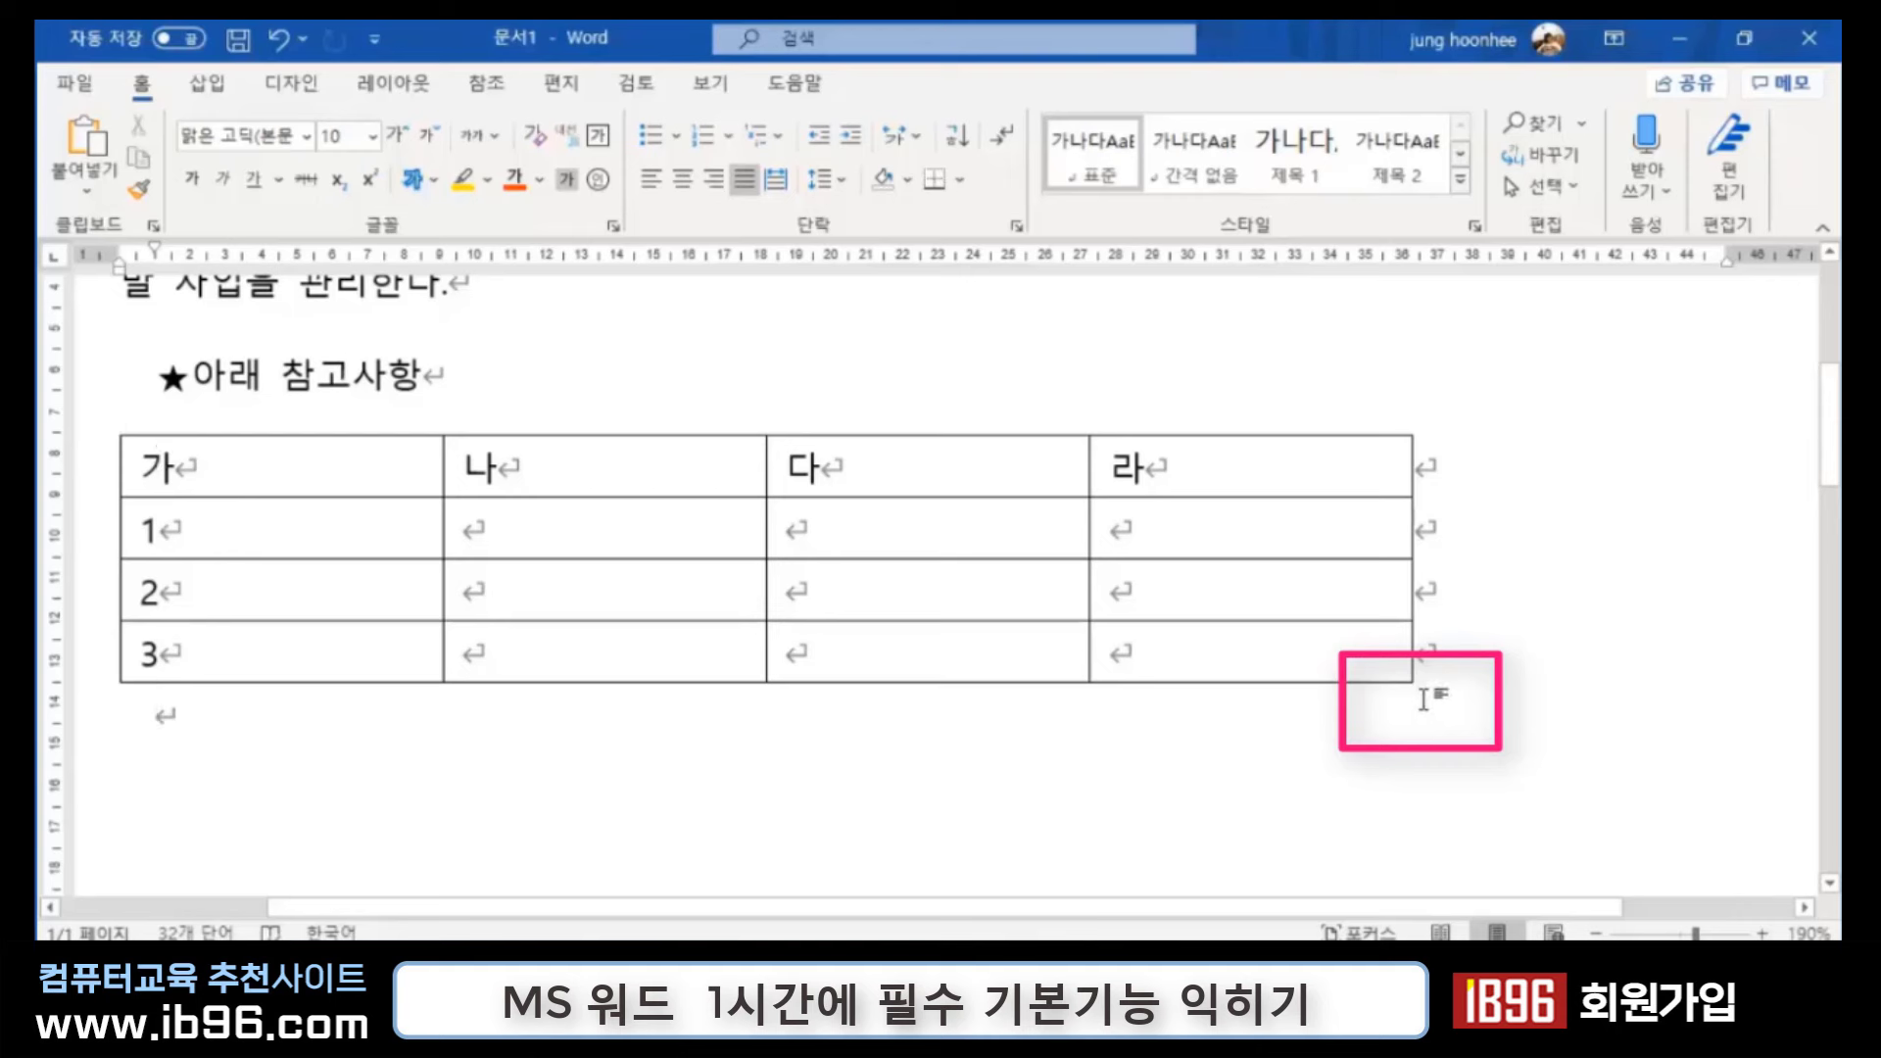
mouse_move(1421, 691)
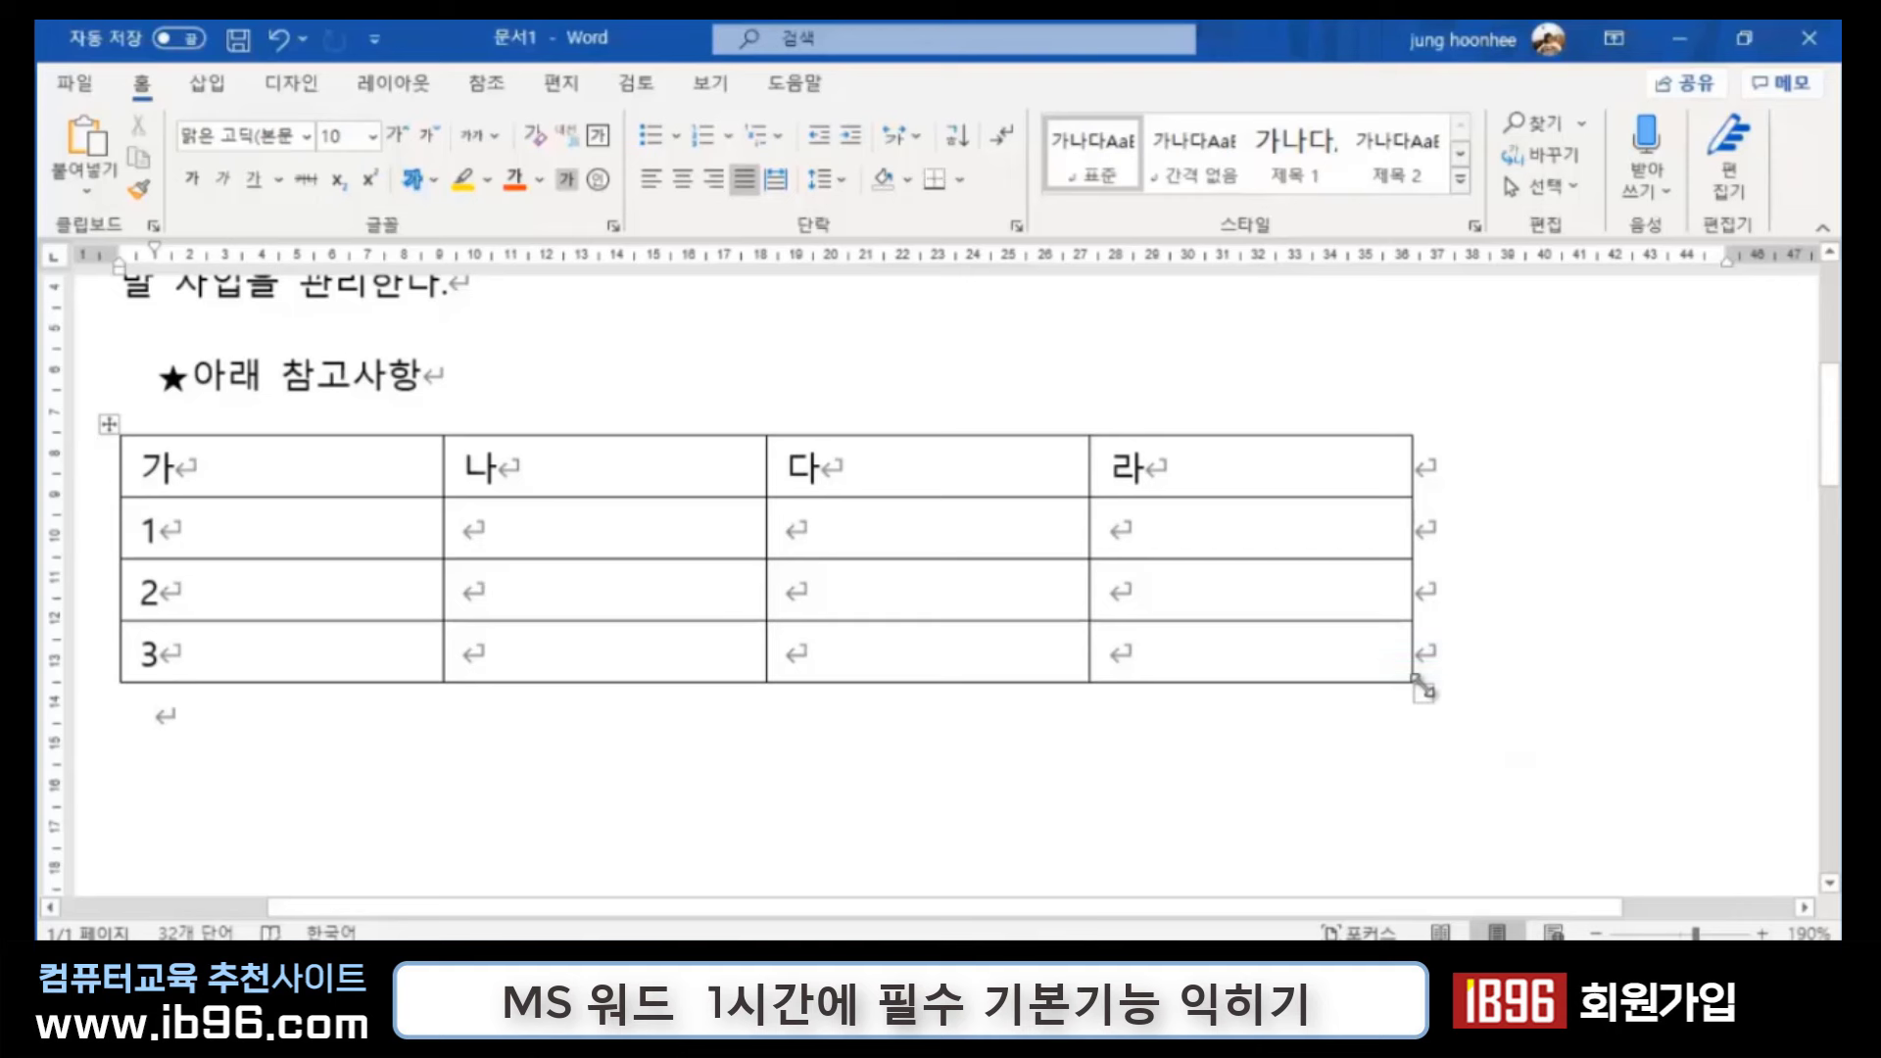
drag(1422, 685, 755, 570)
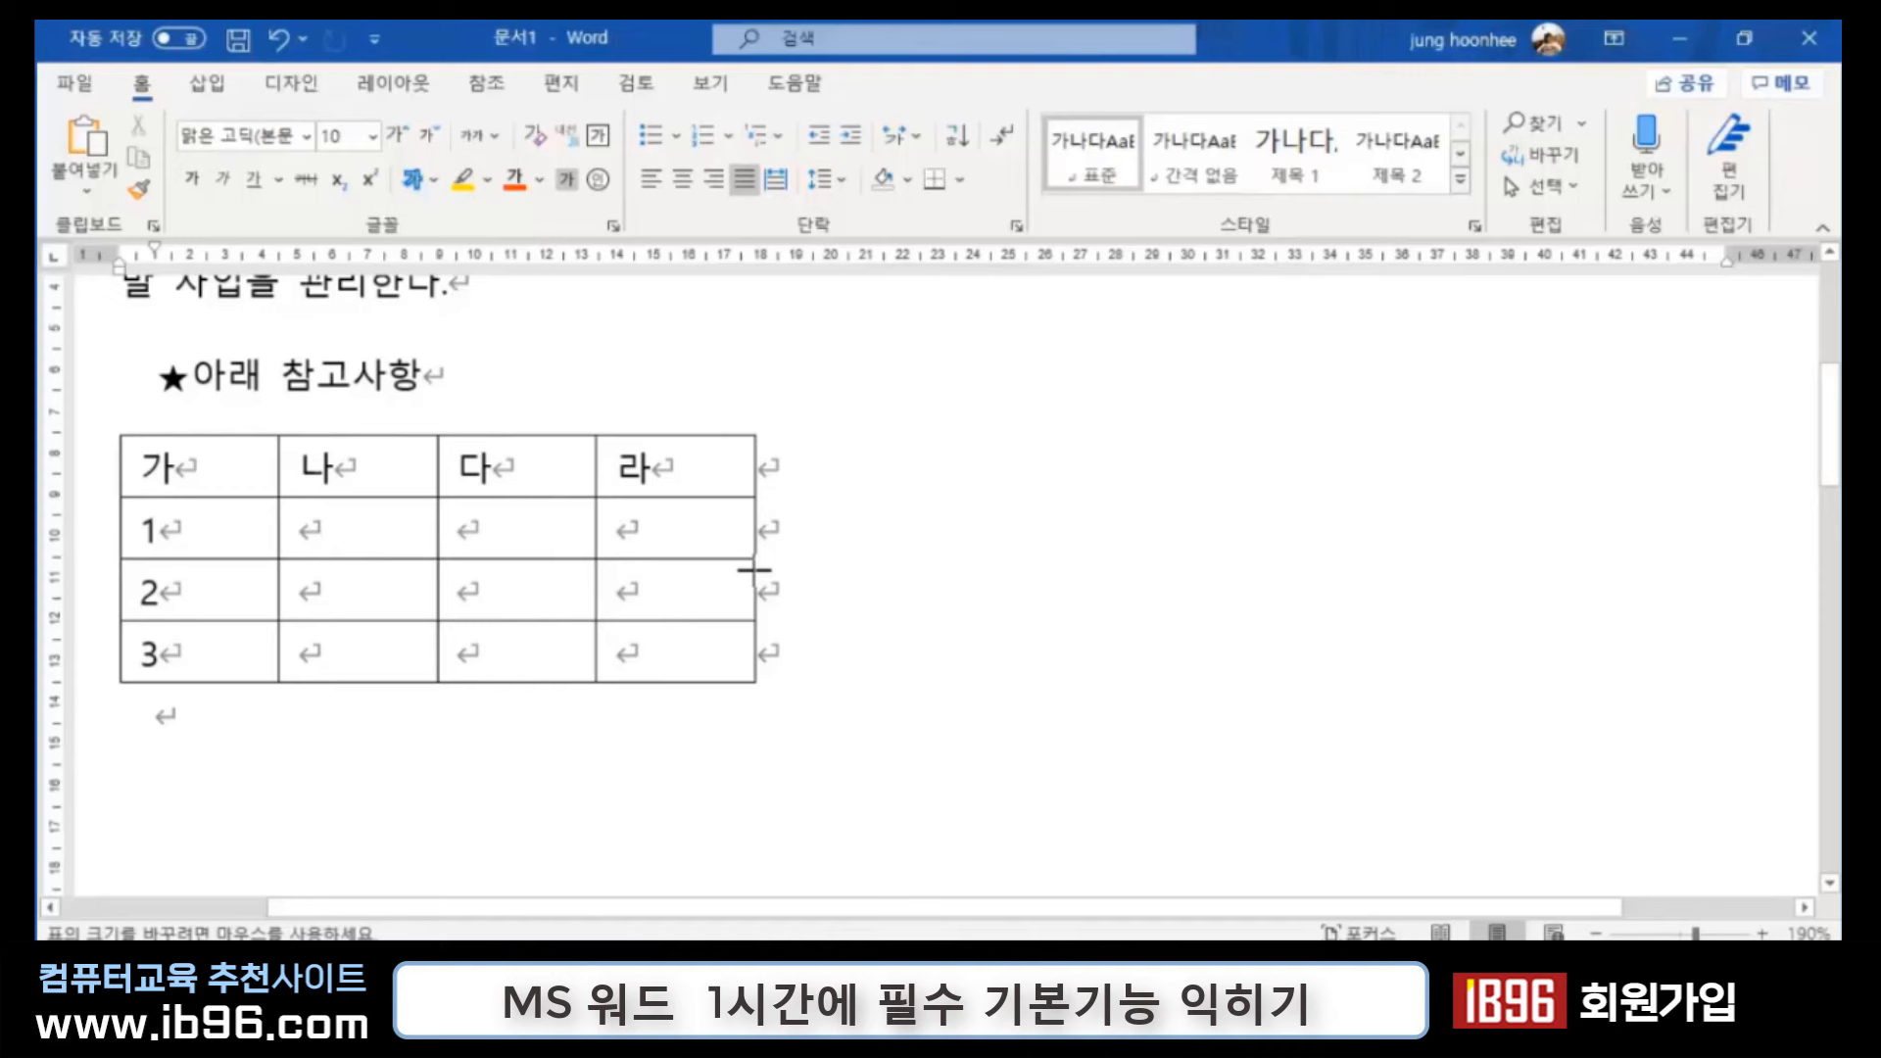
mouse_move(755, 571)
mouse_down()
mouse_move(1451, 870)
mouse_move(358, 409)
mouse_move(1116, 499)
mouse_move(1008, 474)
mouse_up()
scroll(843, 656, up, 2)
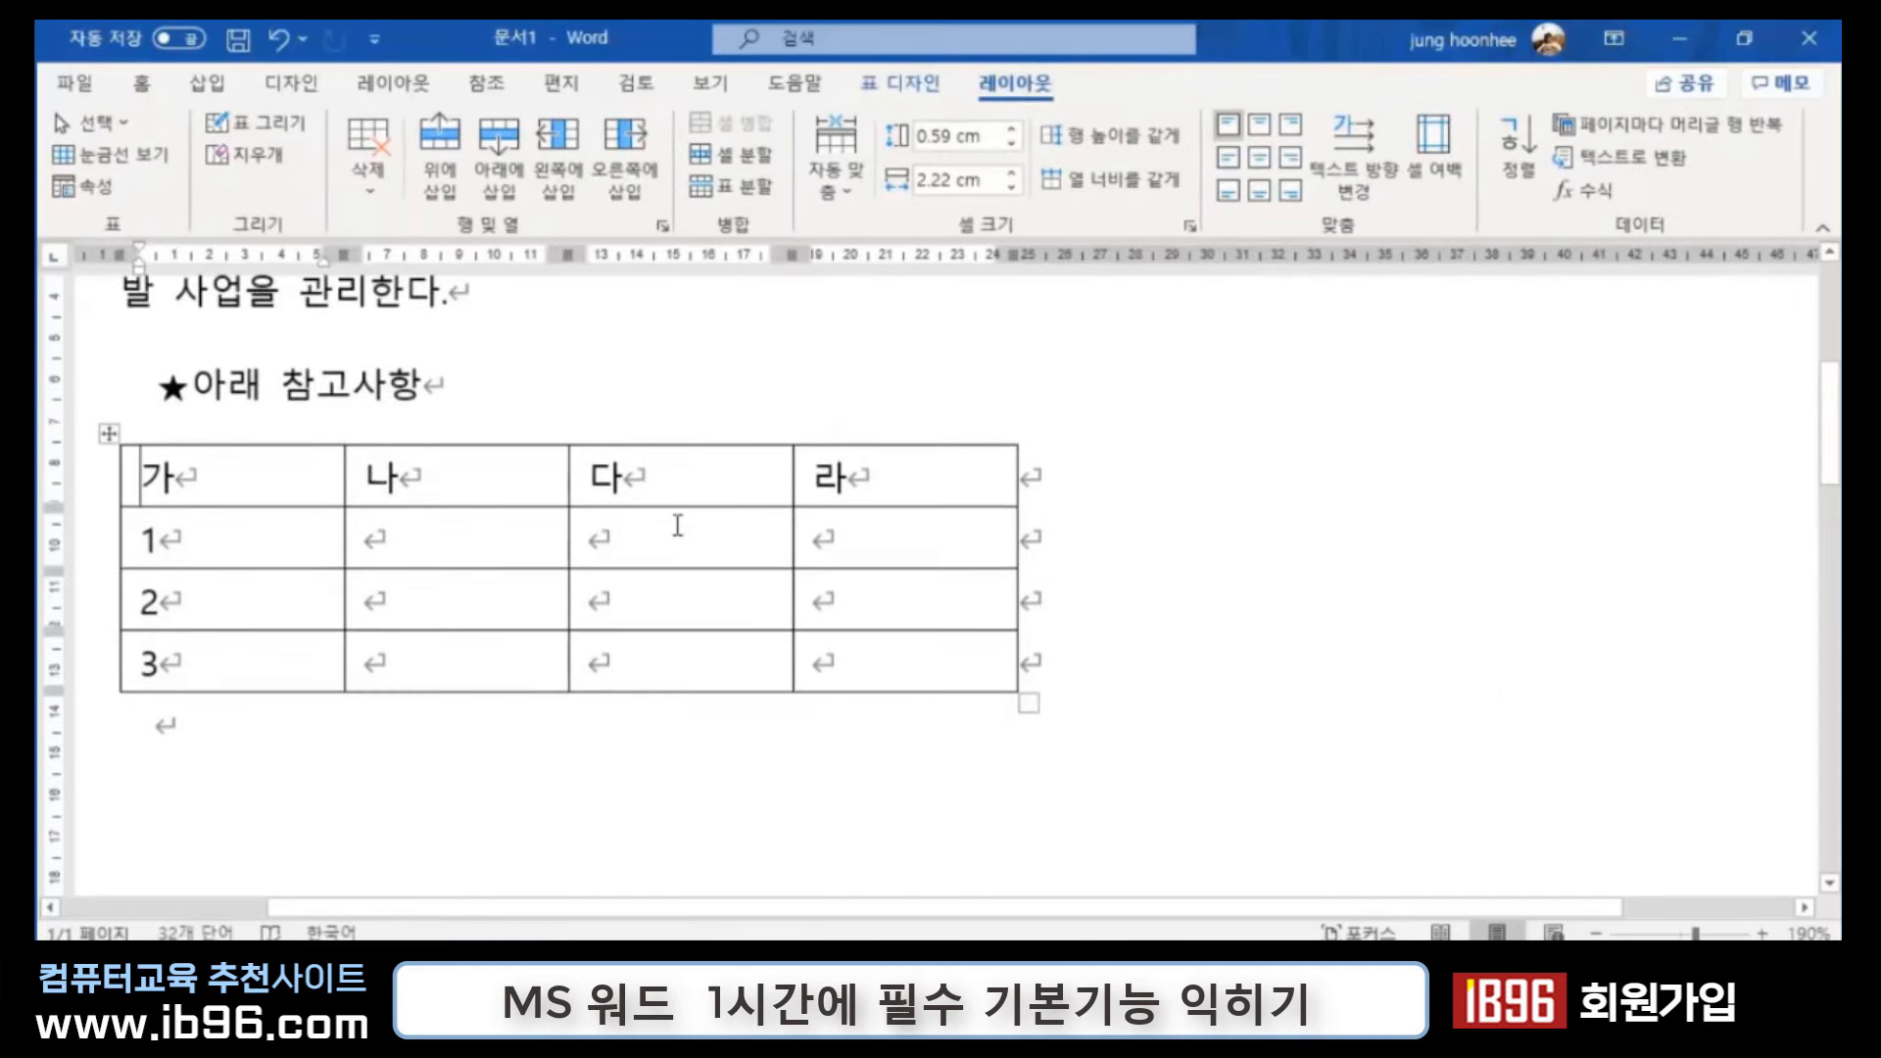
click(1194, 565)
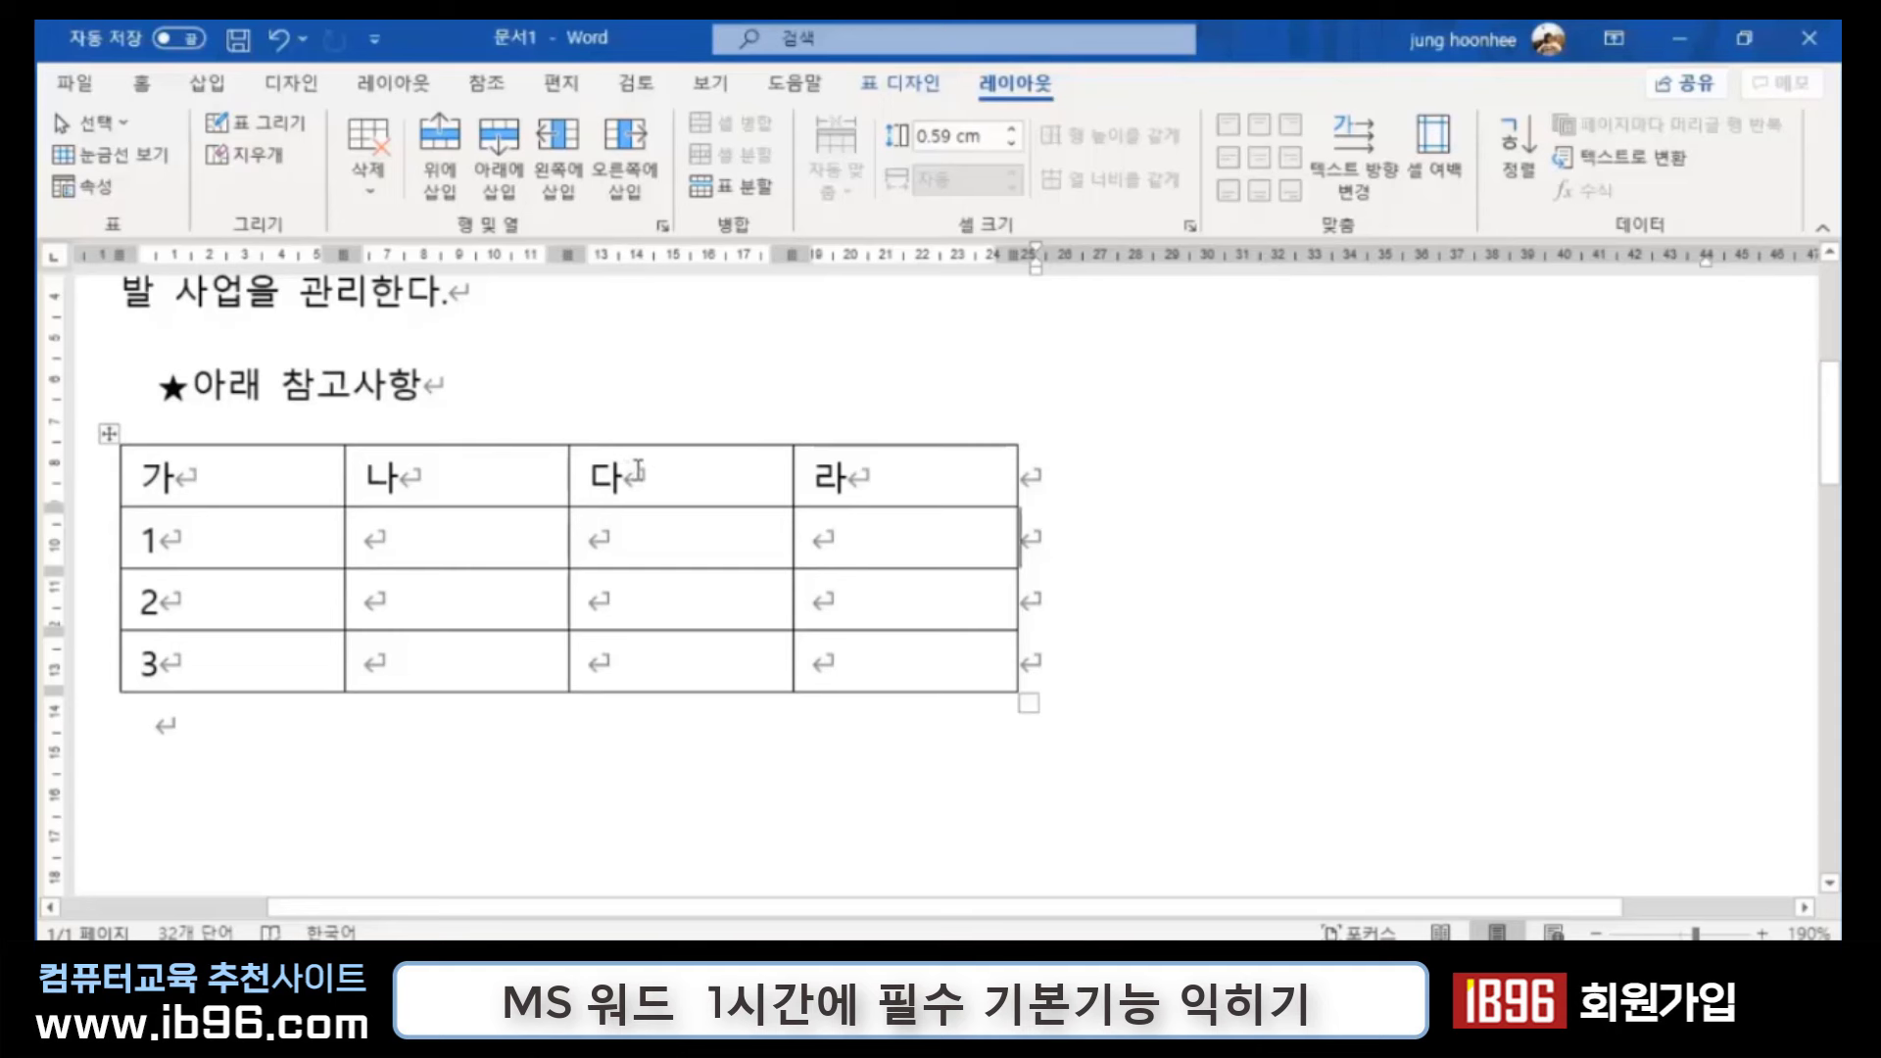
mouse_move(635, 470)
mouse_down()
mouse_move(641, 542)
mouse_move(682, 466)
mouse_up()
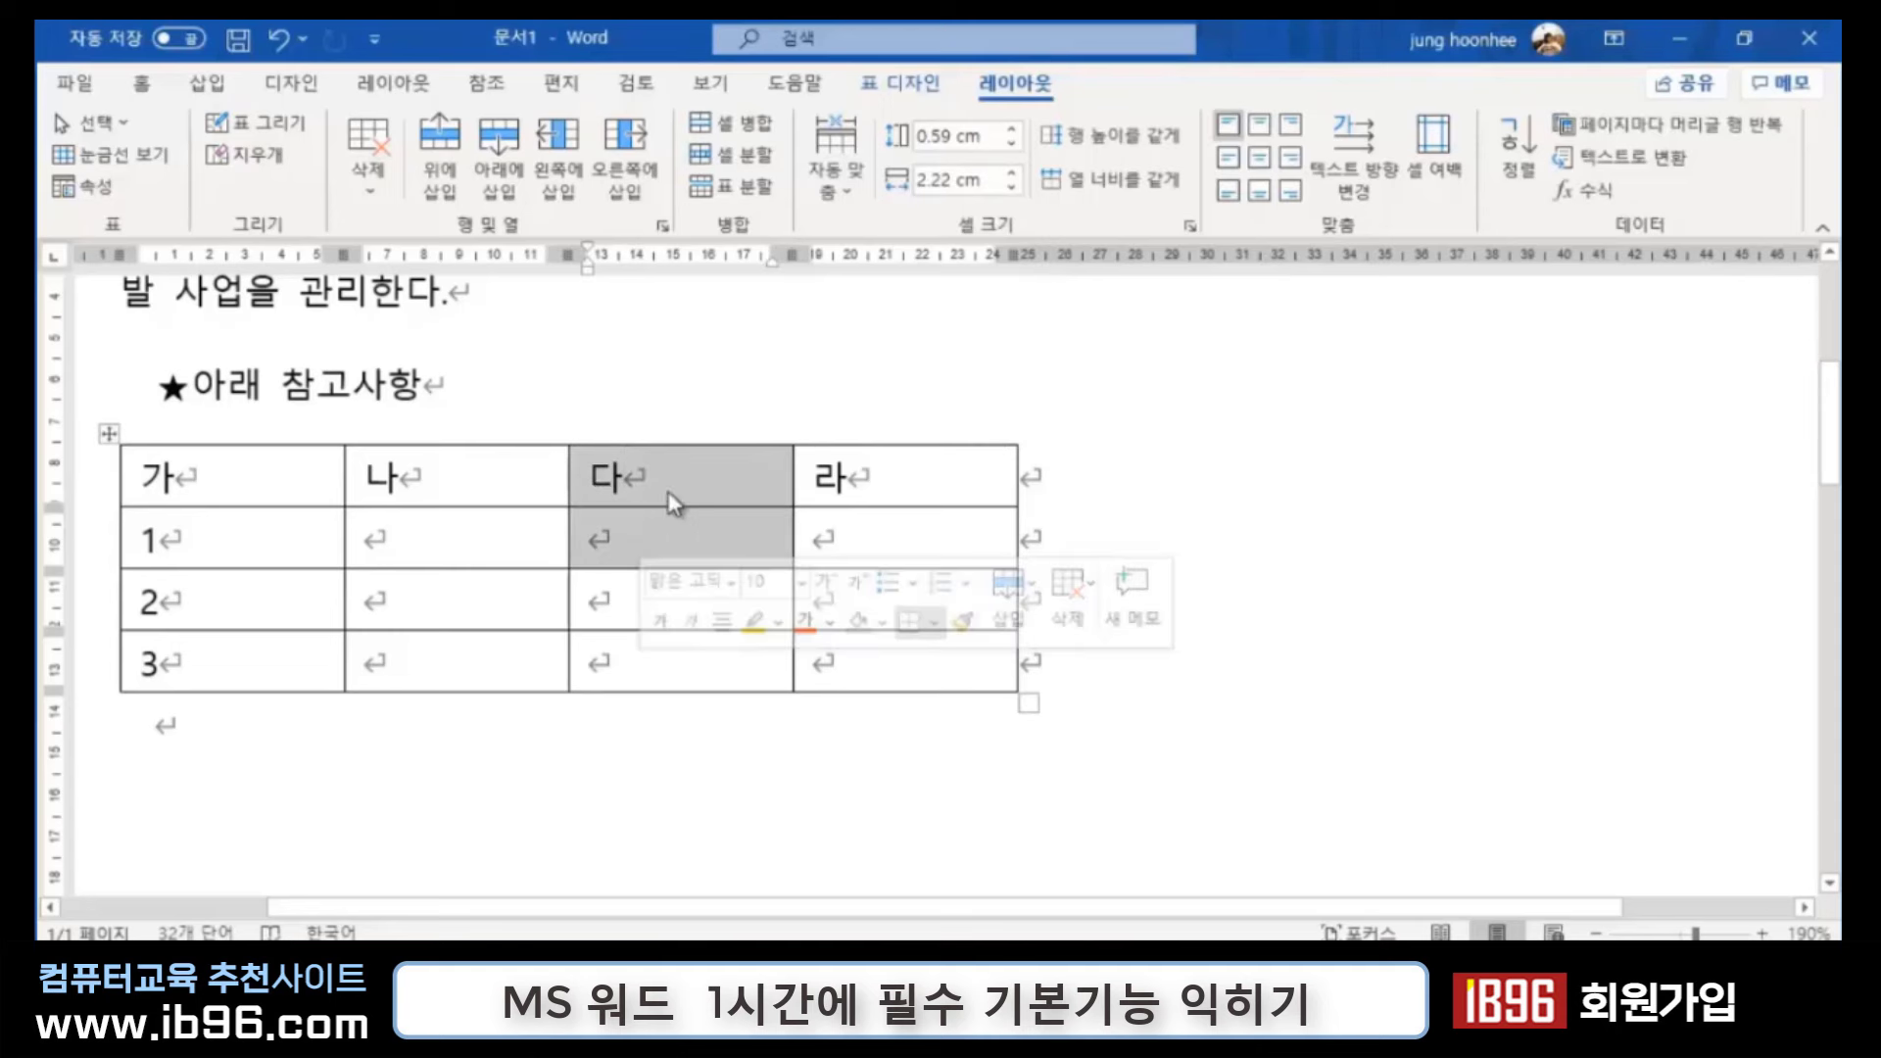
click(682, 466)
shift+click(702, 529)
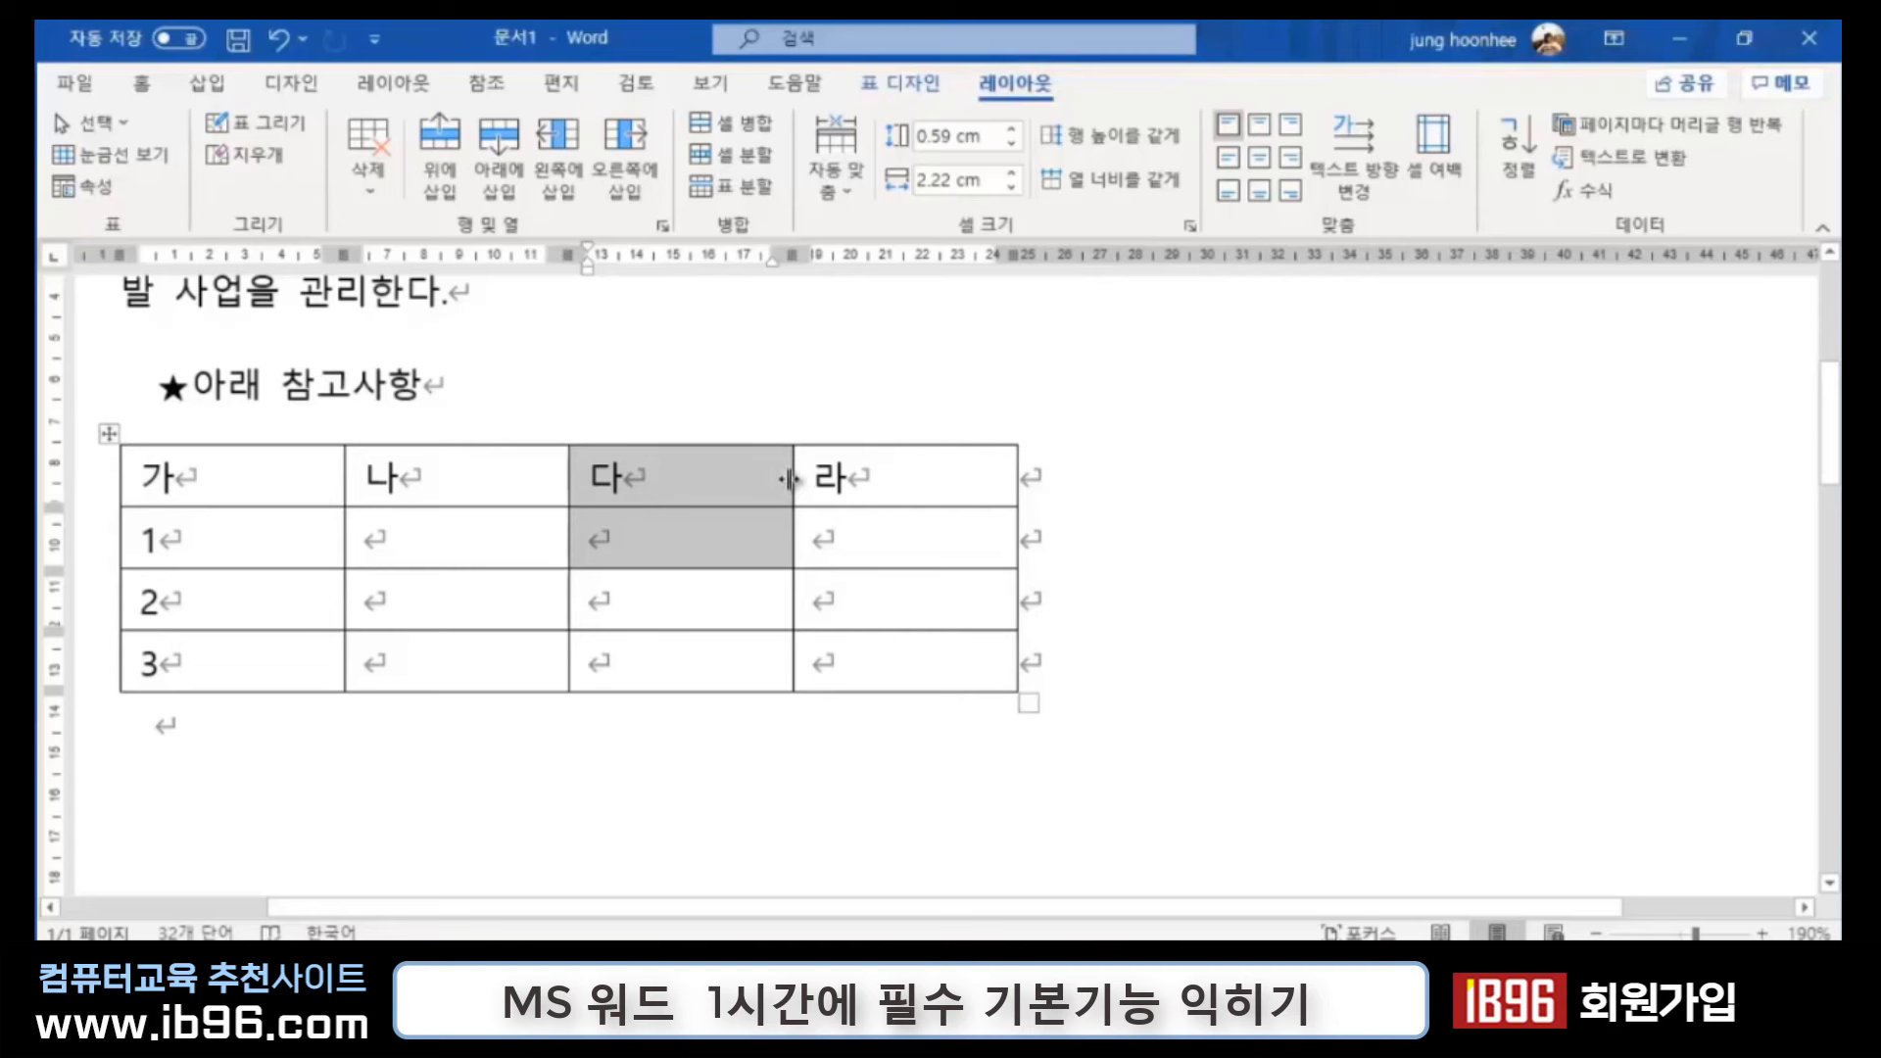
drag(790, 479, 678, 482)
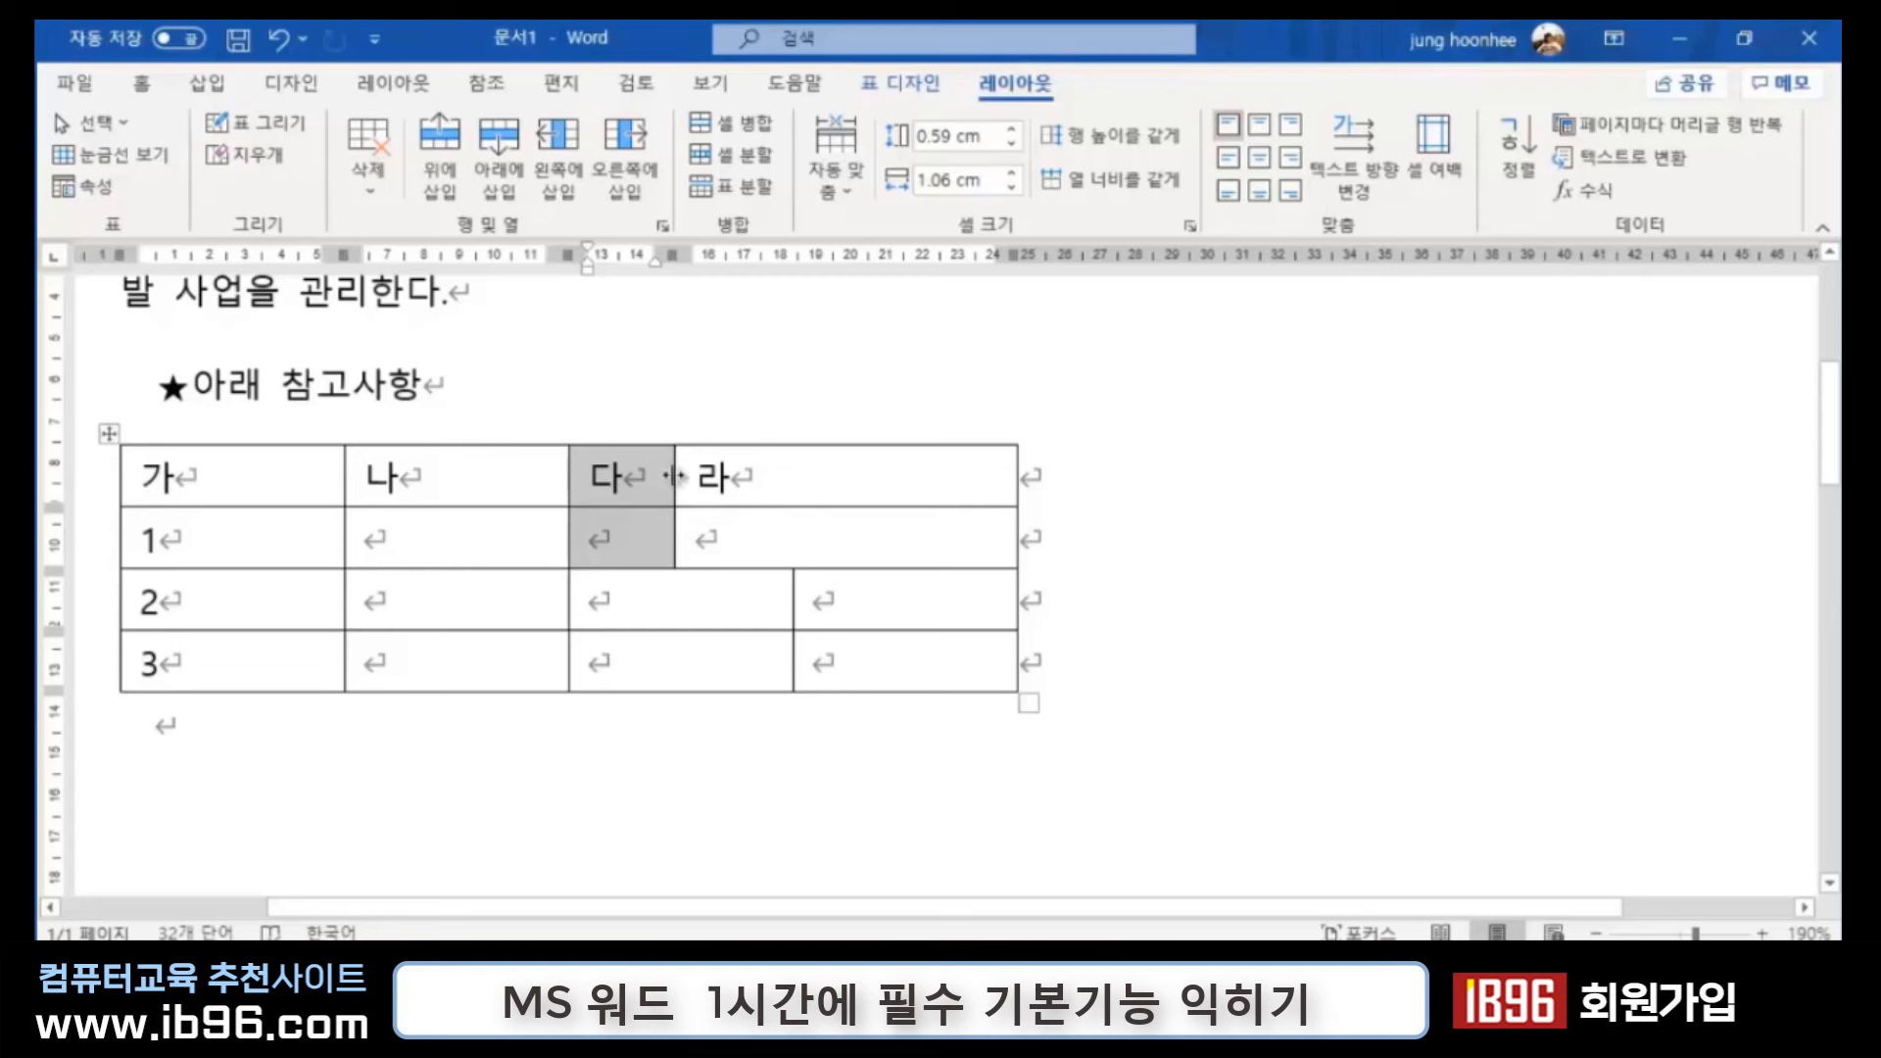
drag(674, 477, 801, 477)
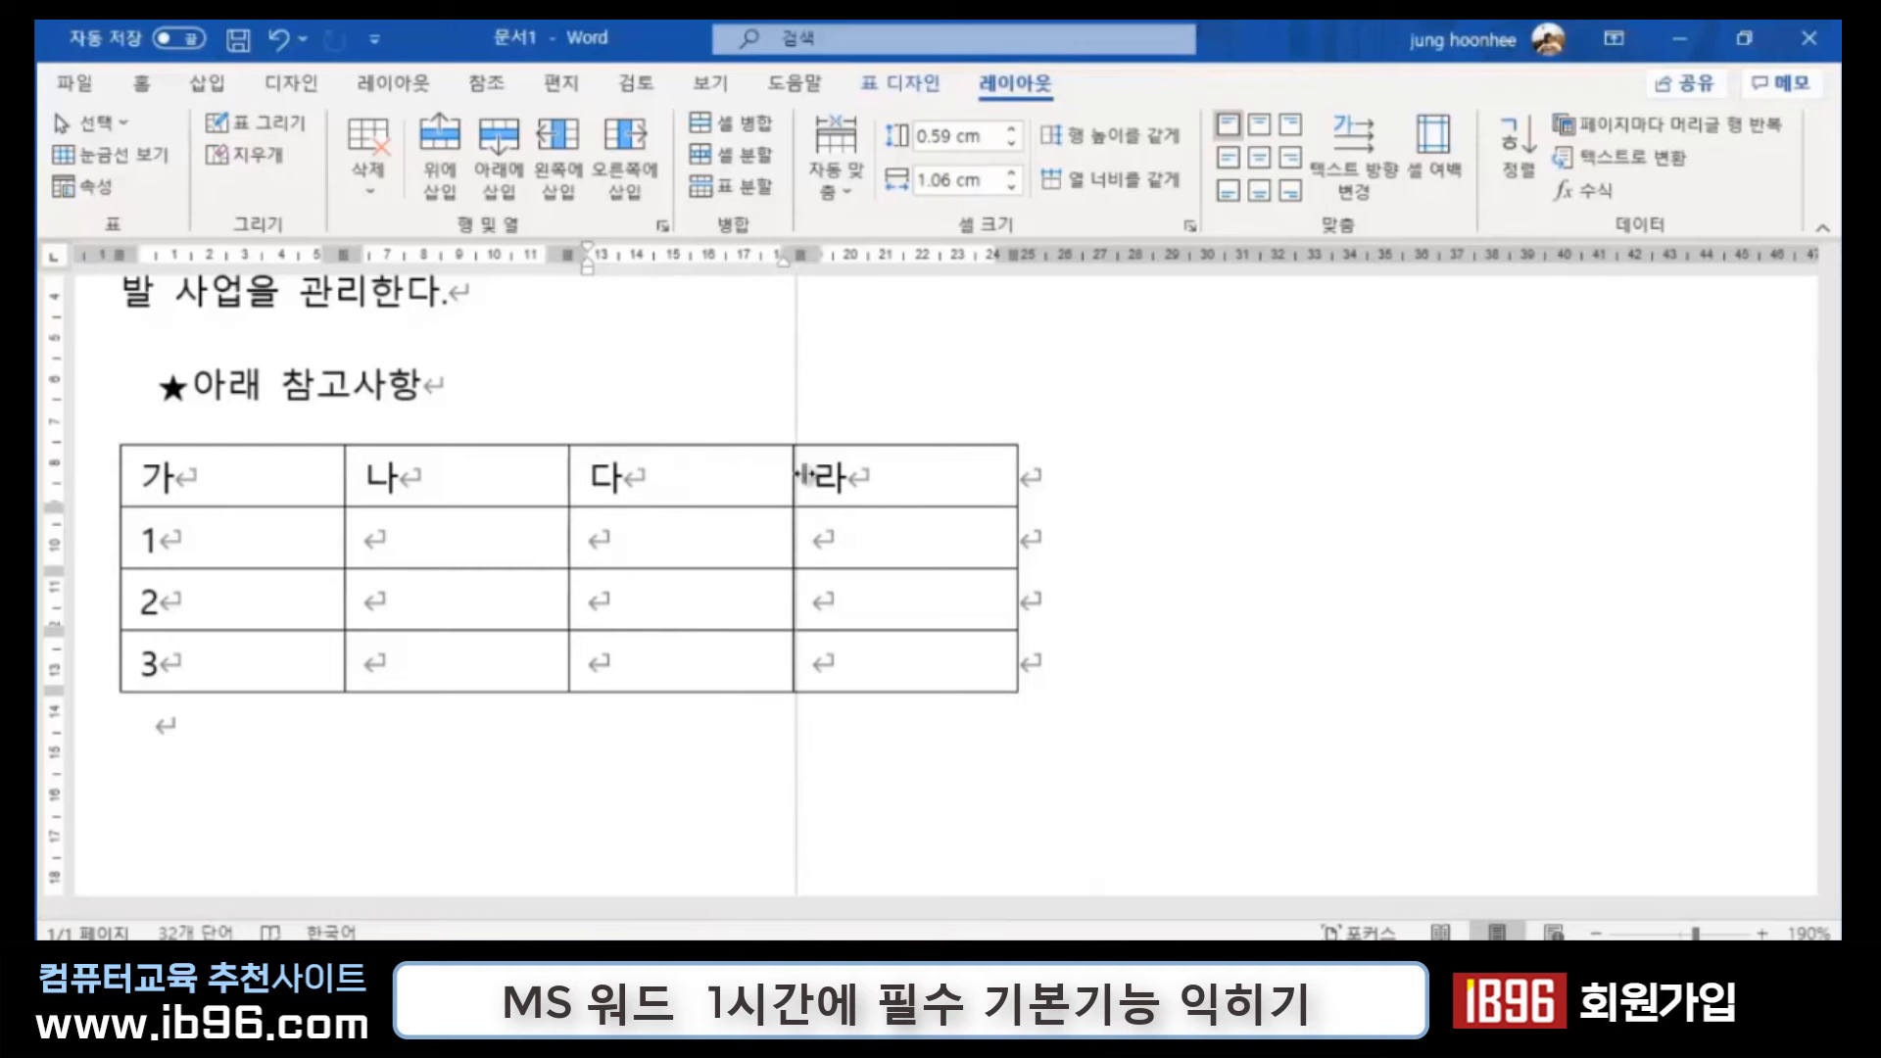
click(1359, 742)
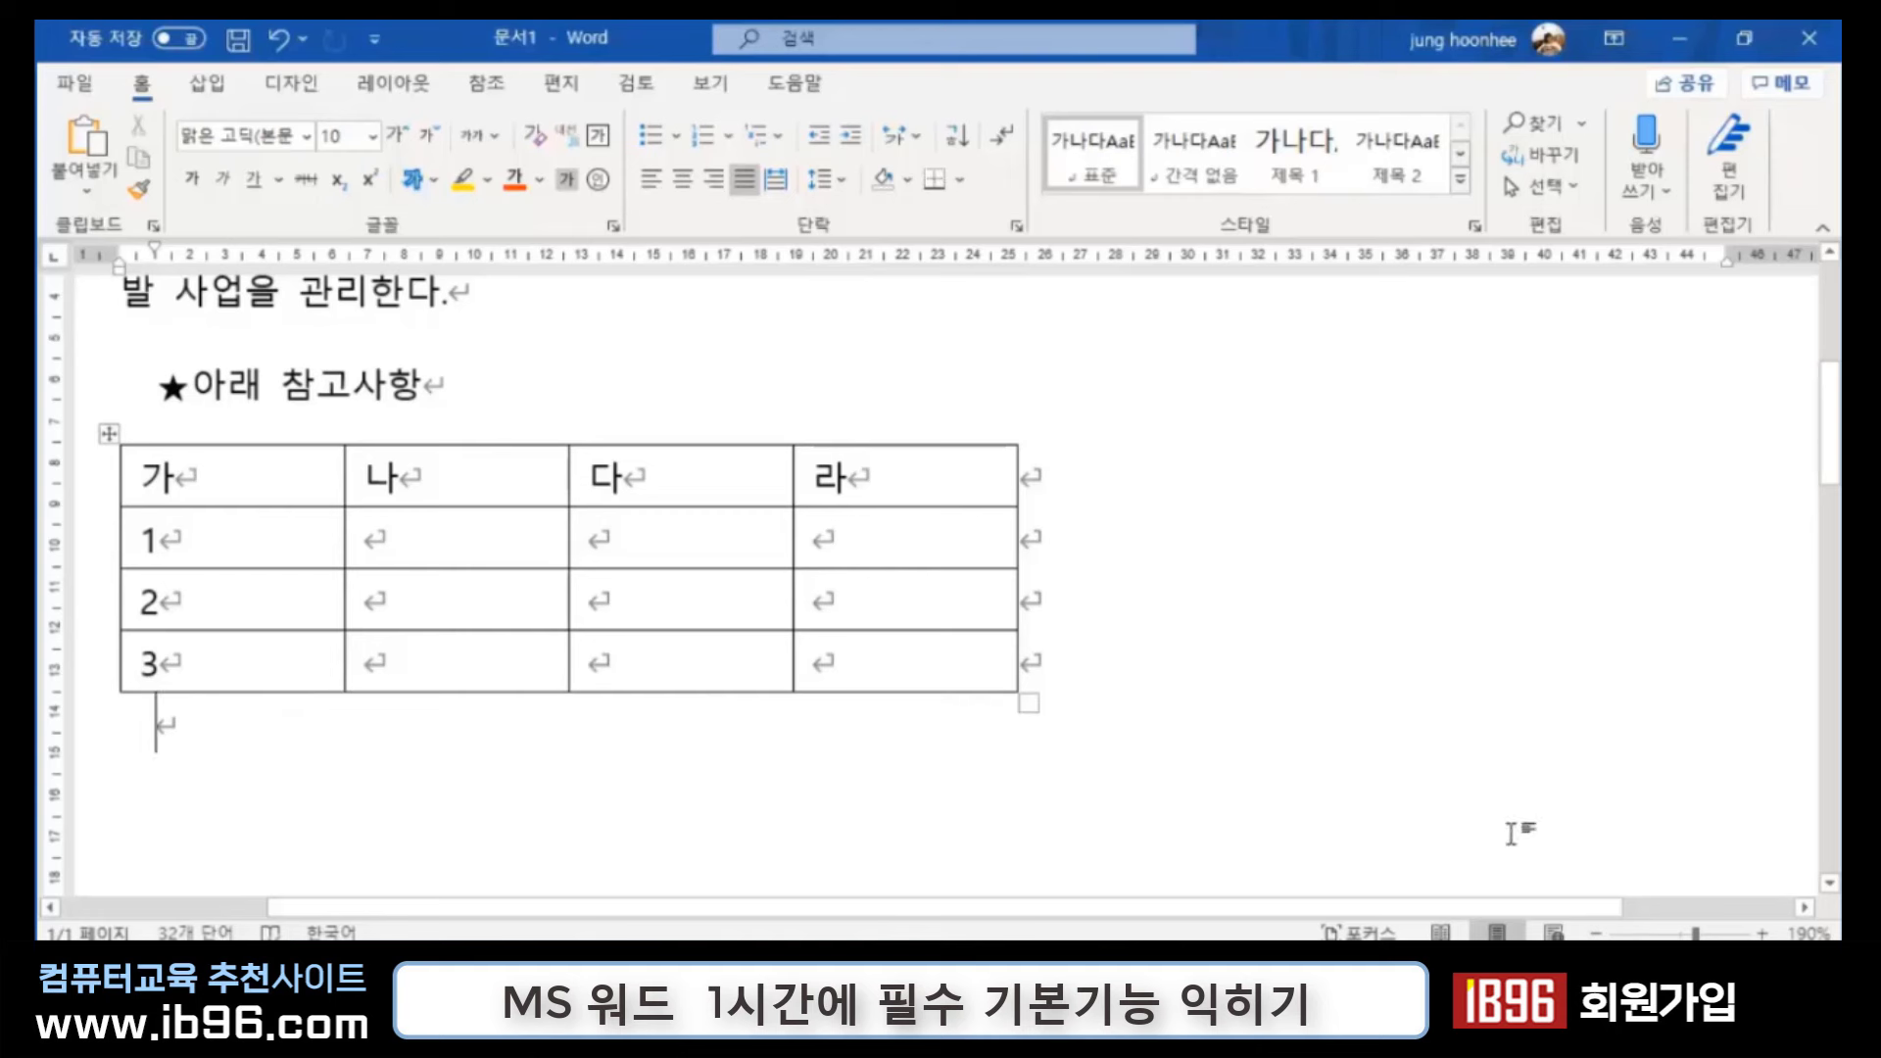
Step: Zoom in and drag the table's bottom border down to heighten row 3
ctrl+scroll(1274, 674, up, 2)
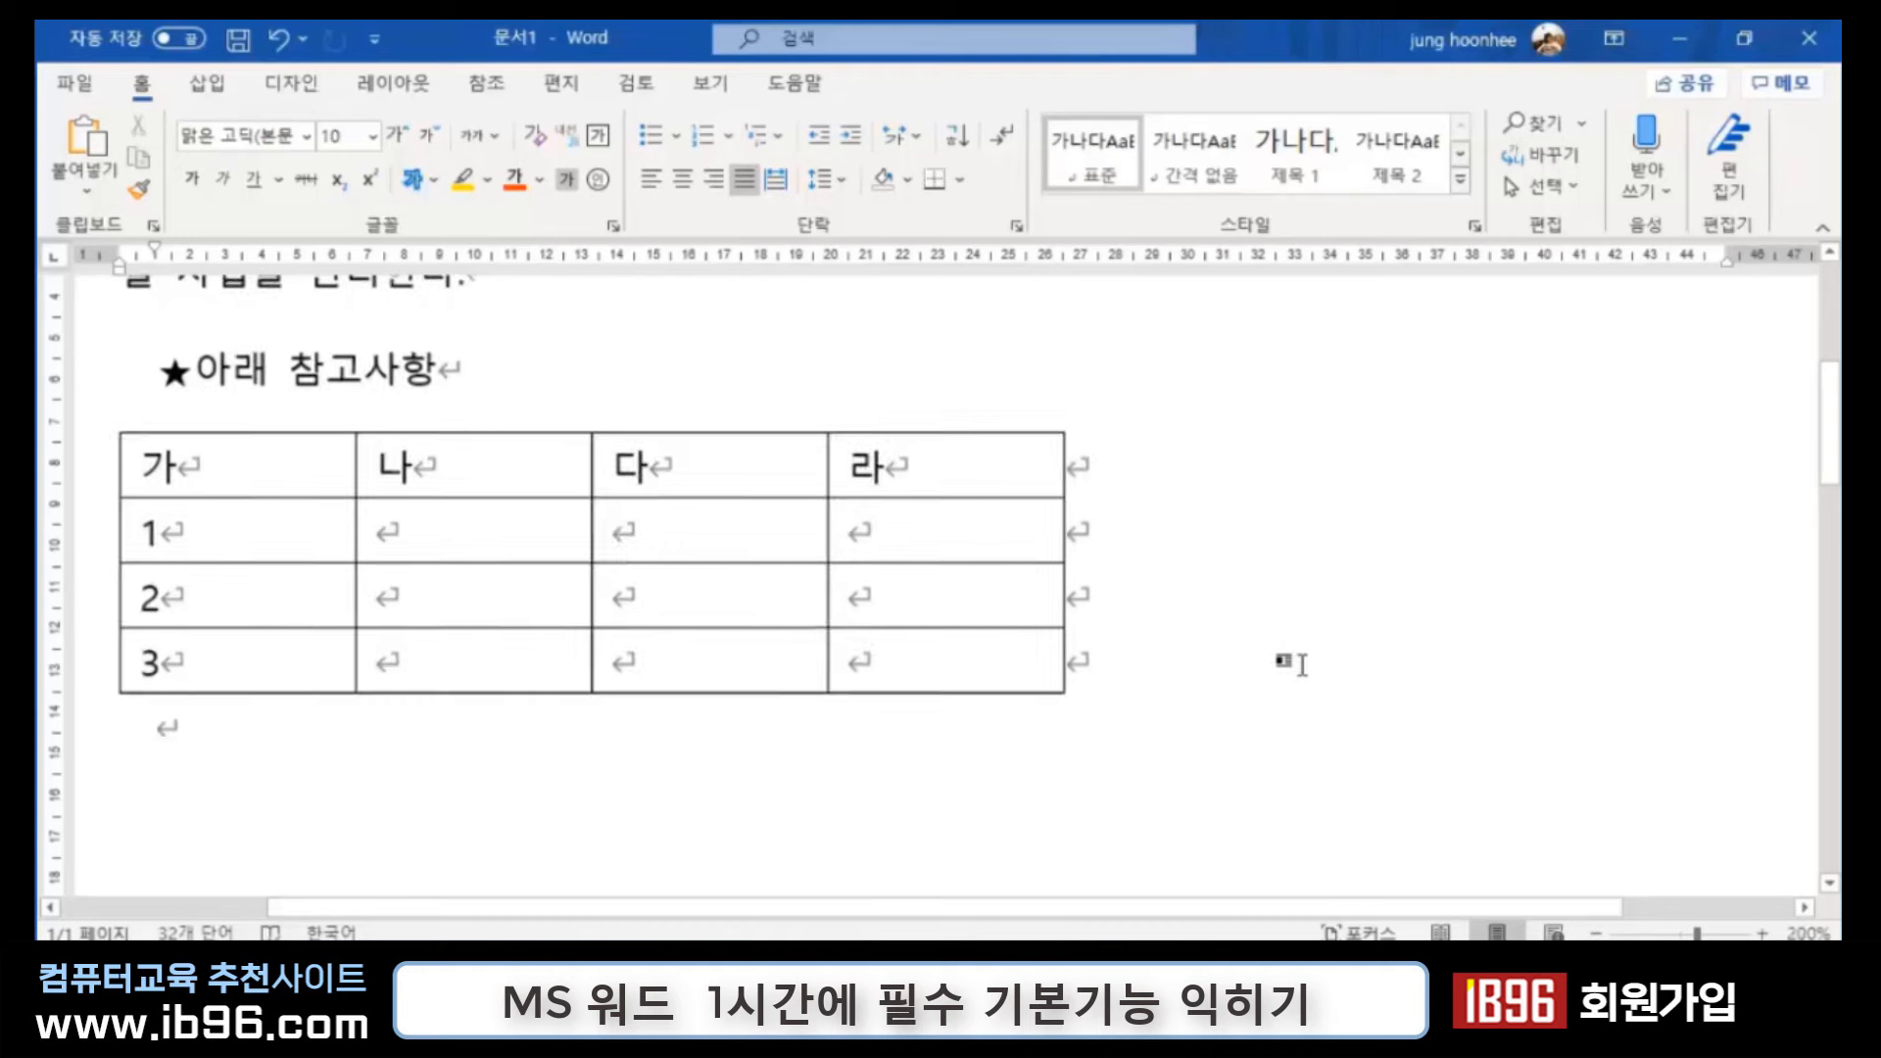
ctrl+scroll(1274, 674, up, 2)
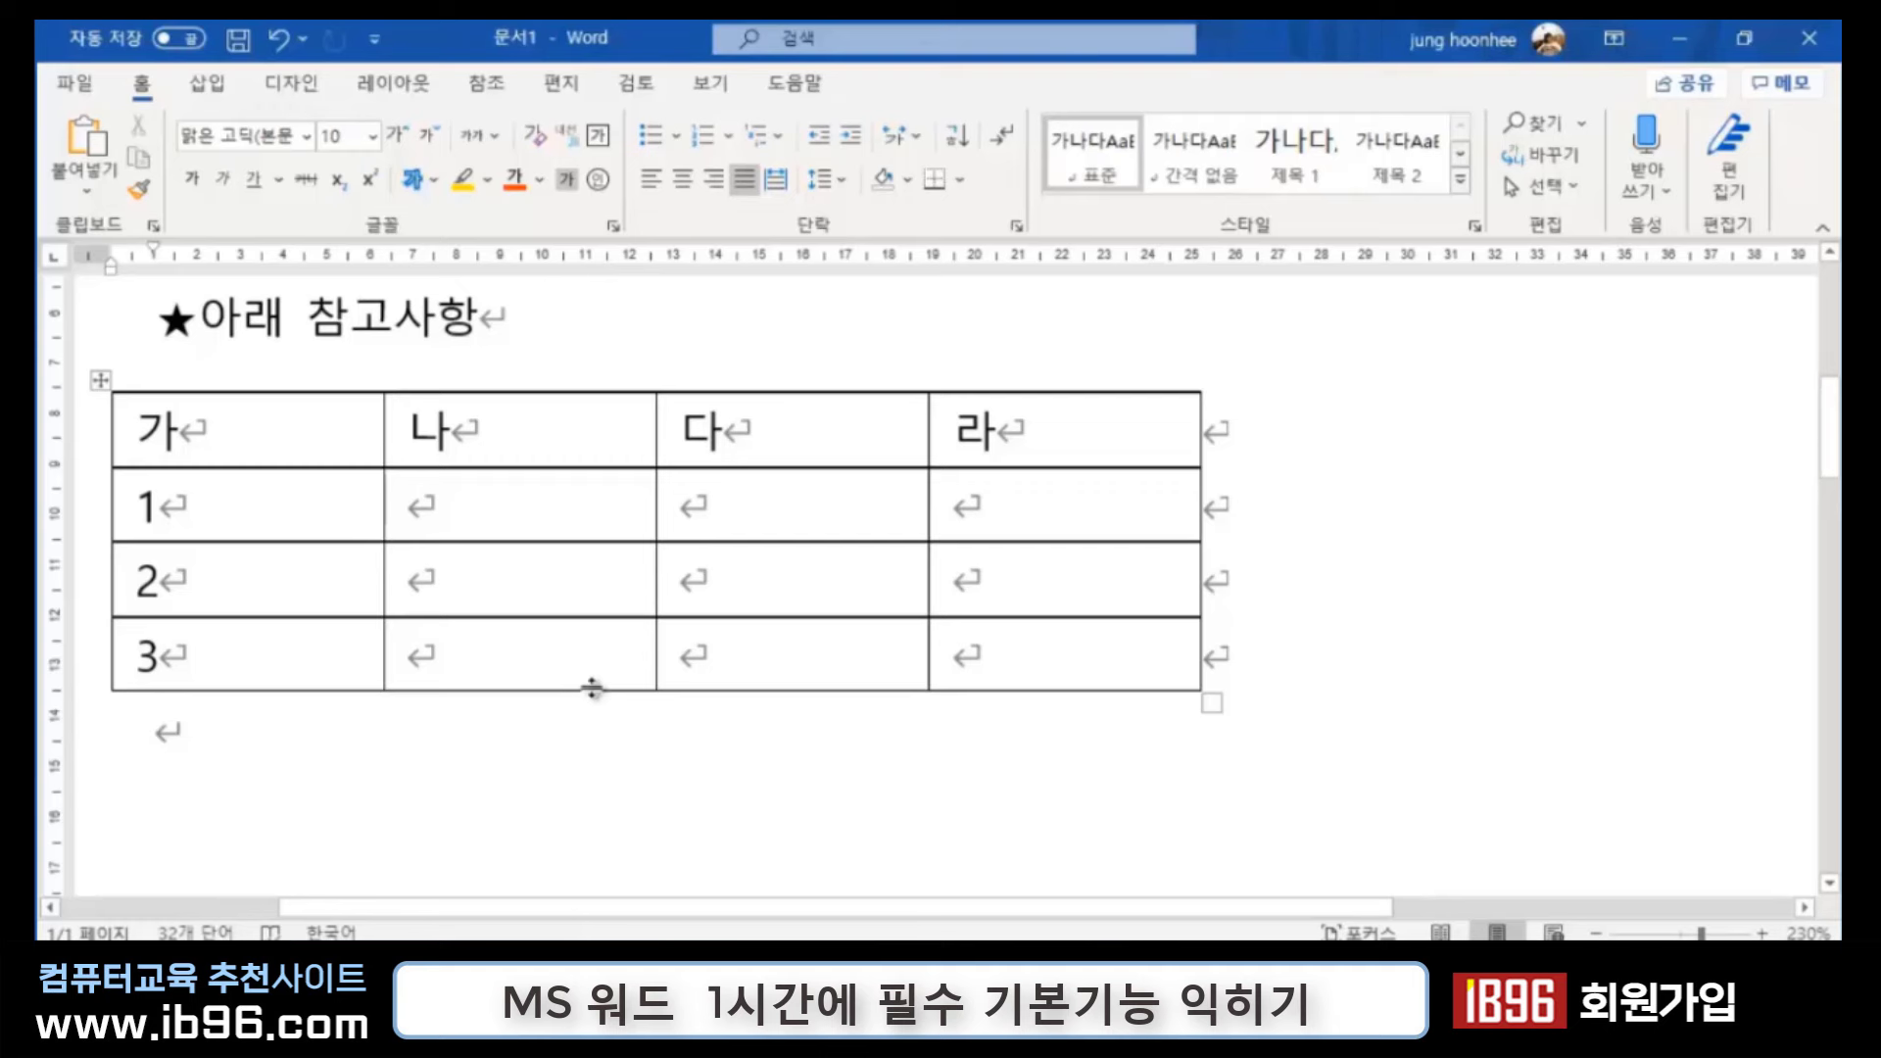
drag(592, 689, 632, 728)
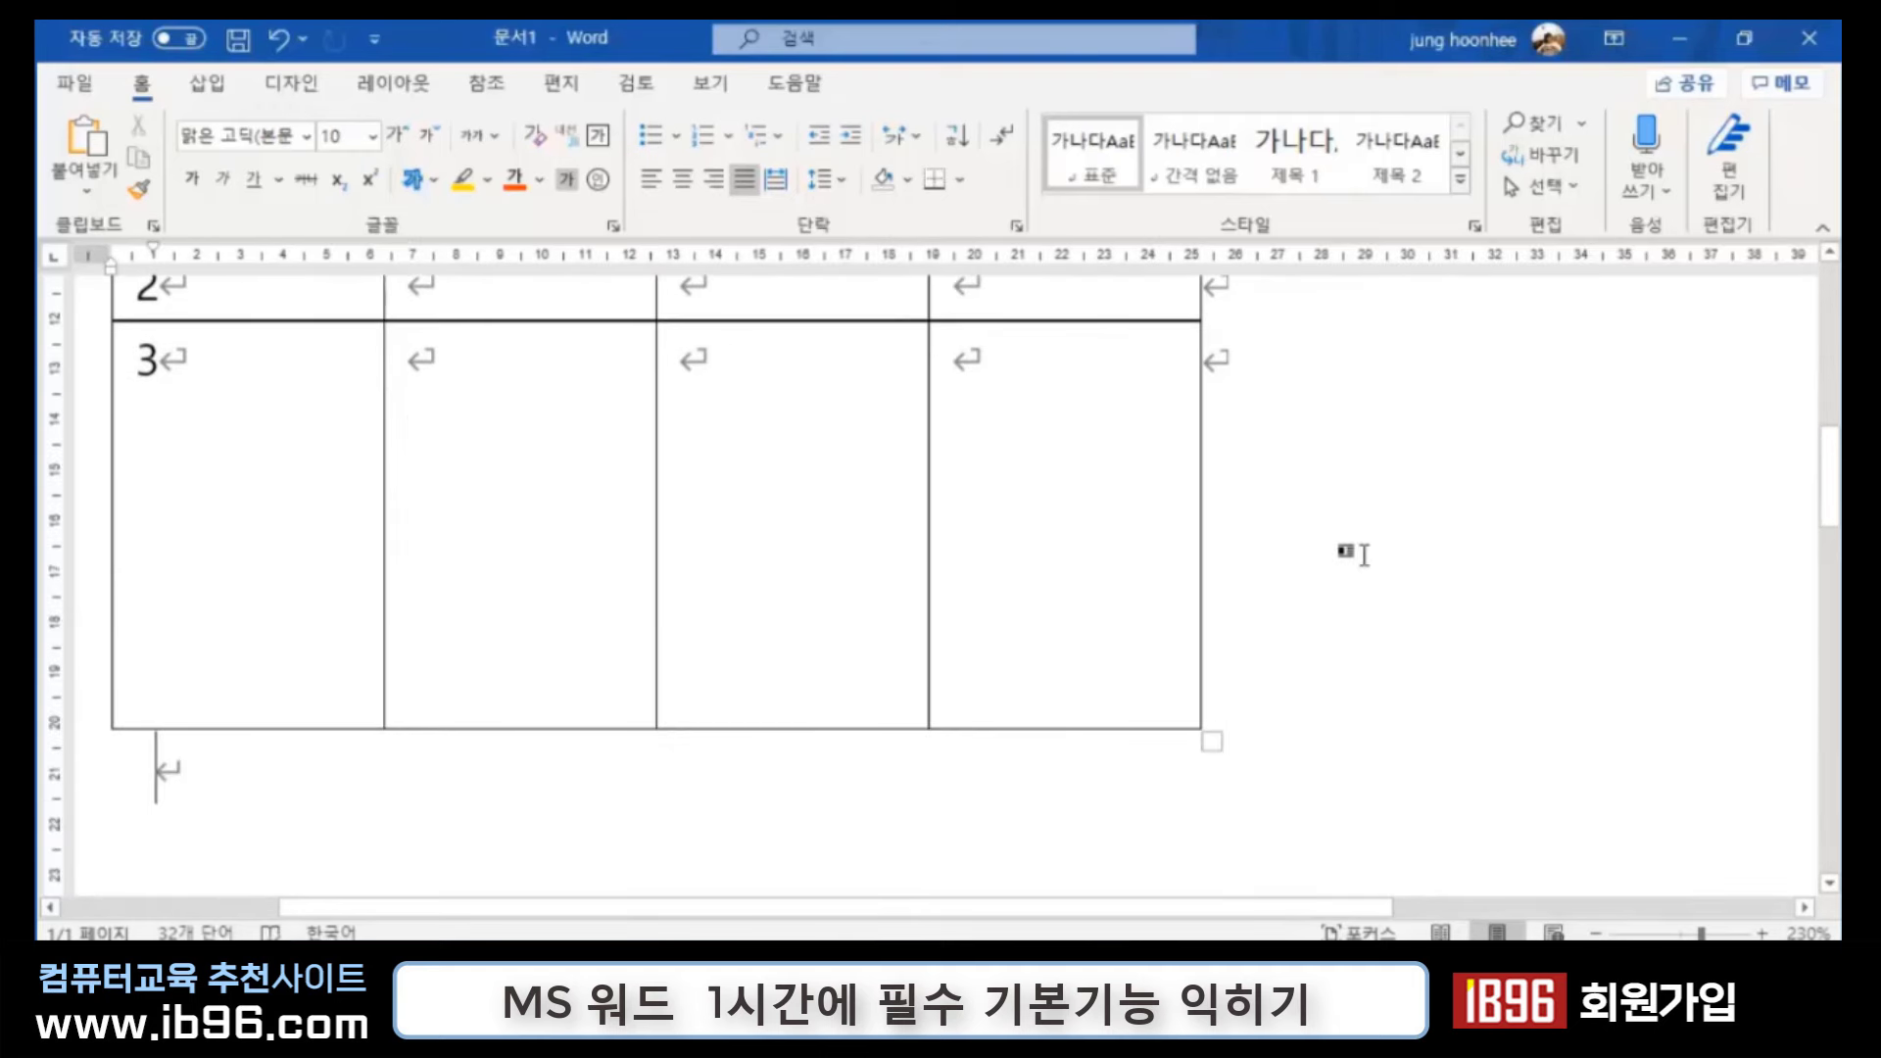
scroll(1352, 548, up, 2)
scroll(1352, 548, up, 1)
scroll(1352, 554, down, 1)
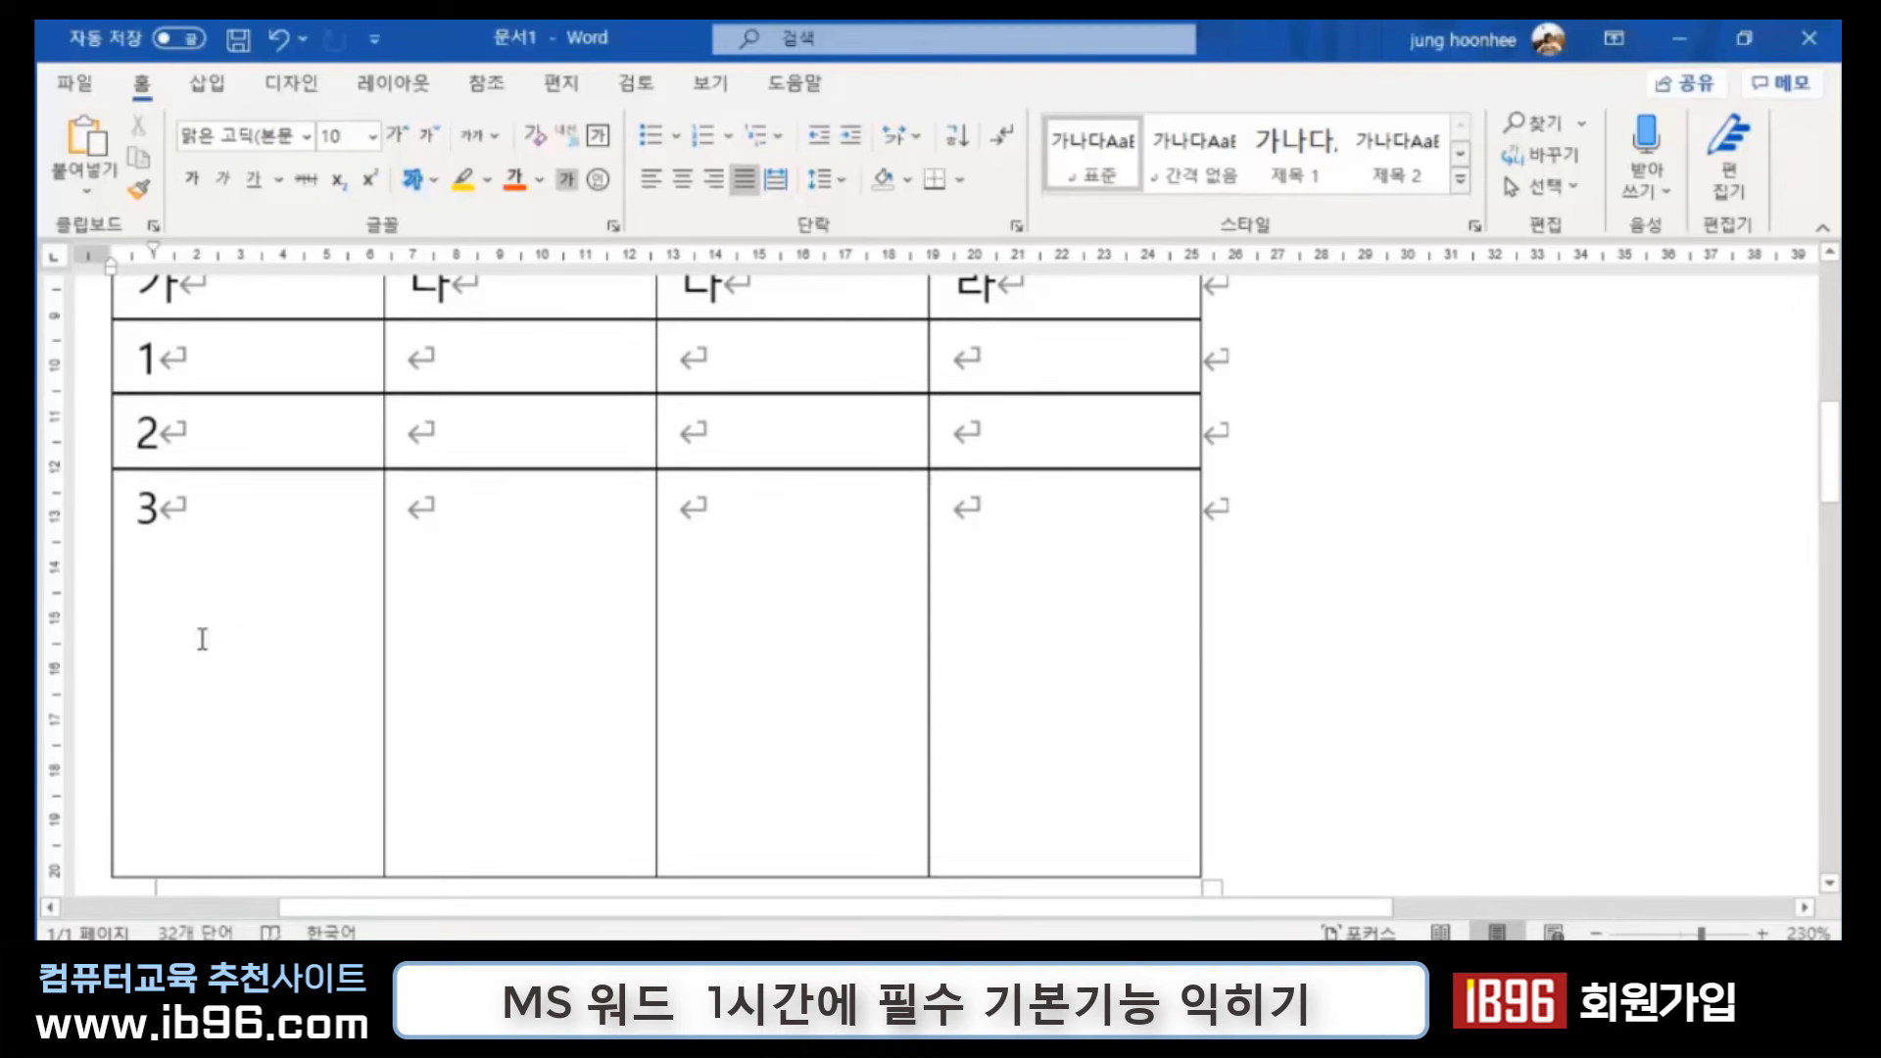
scroll(235, 637, up, 3)
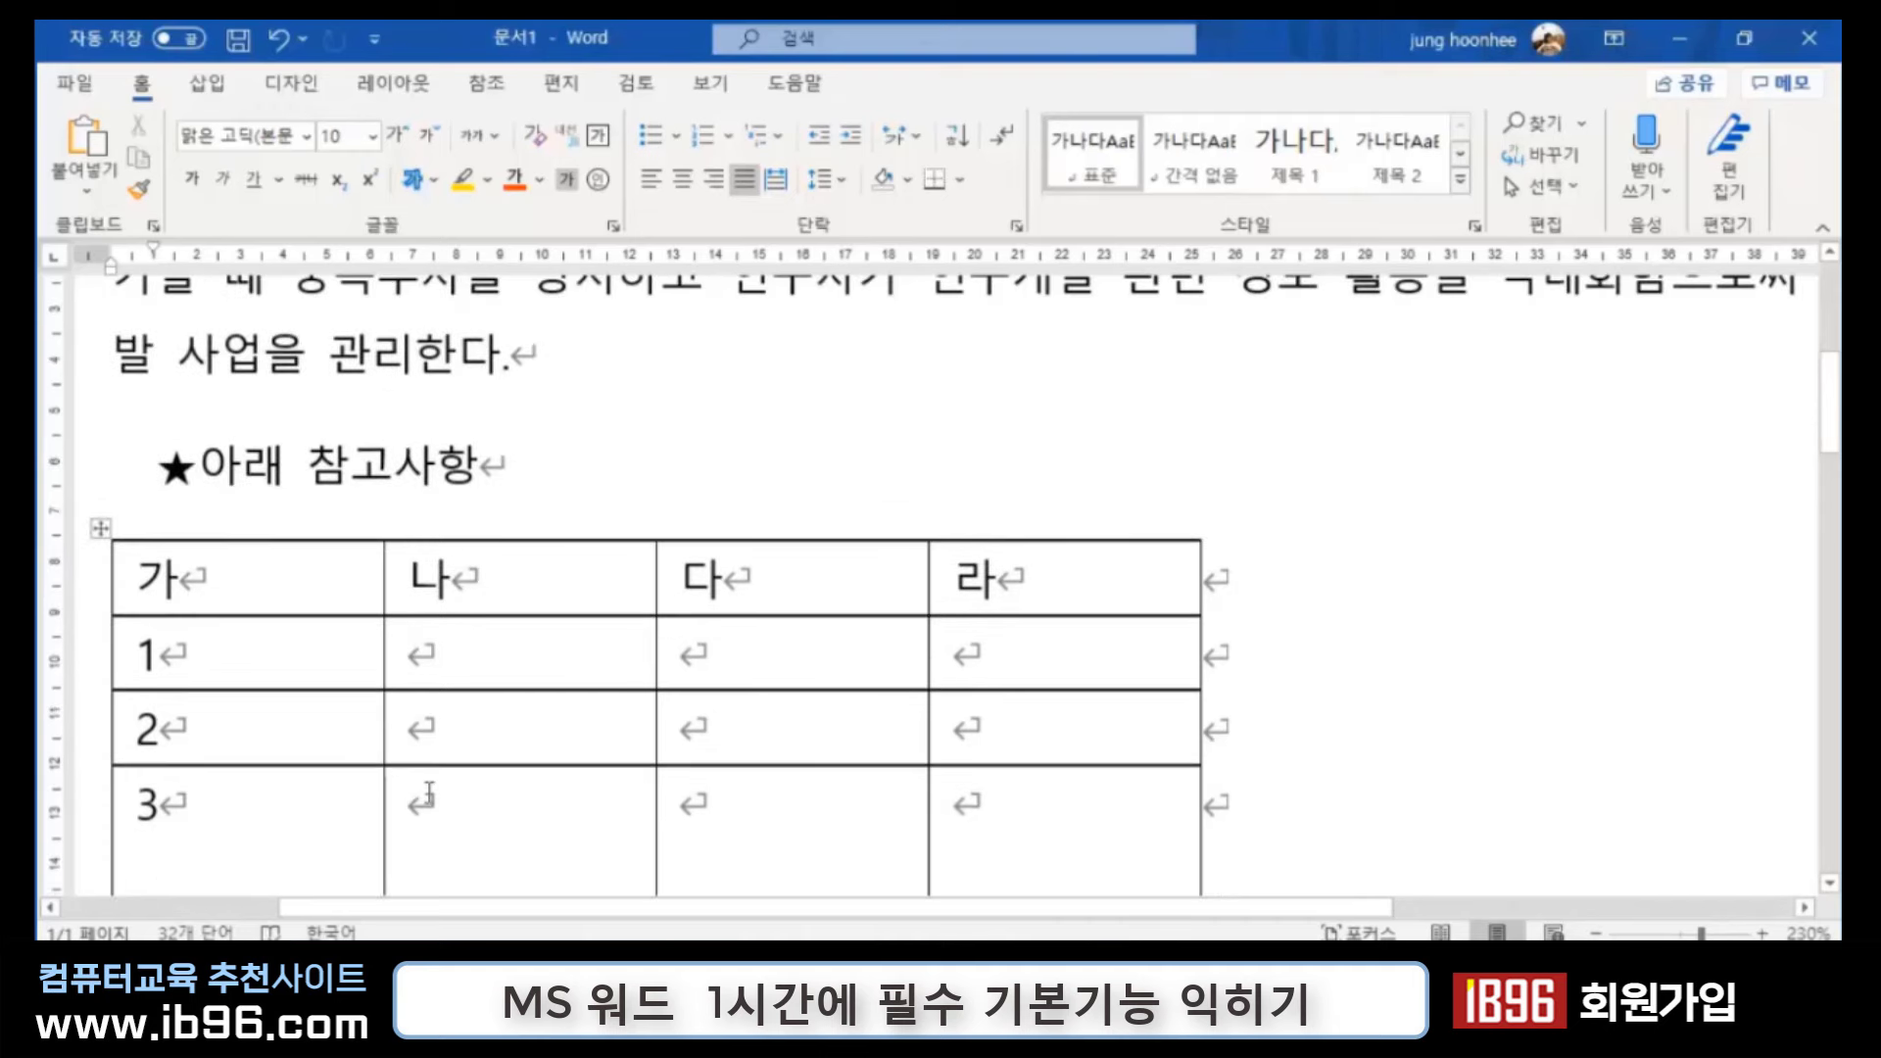
scroll(895, 683, down, 2)
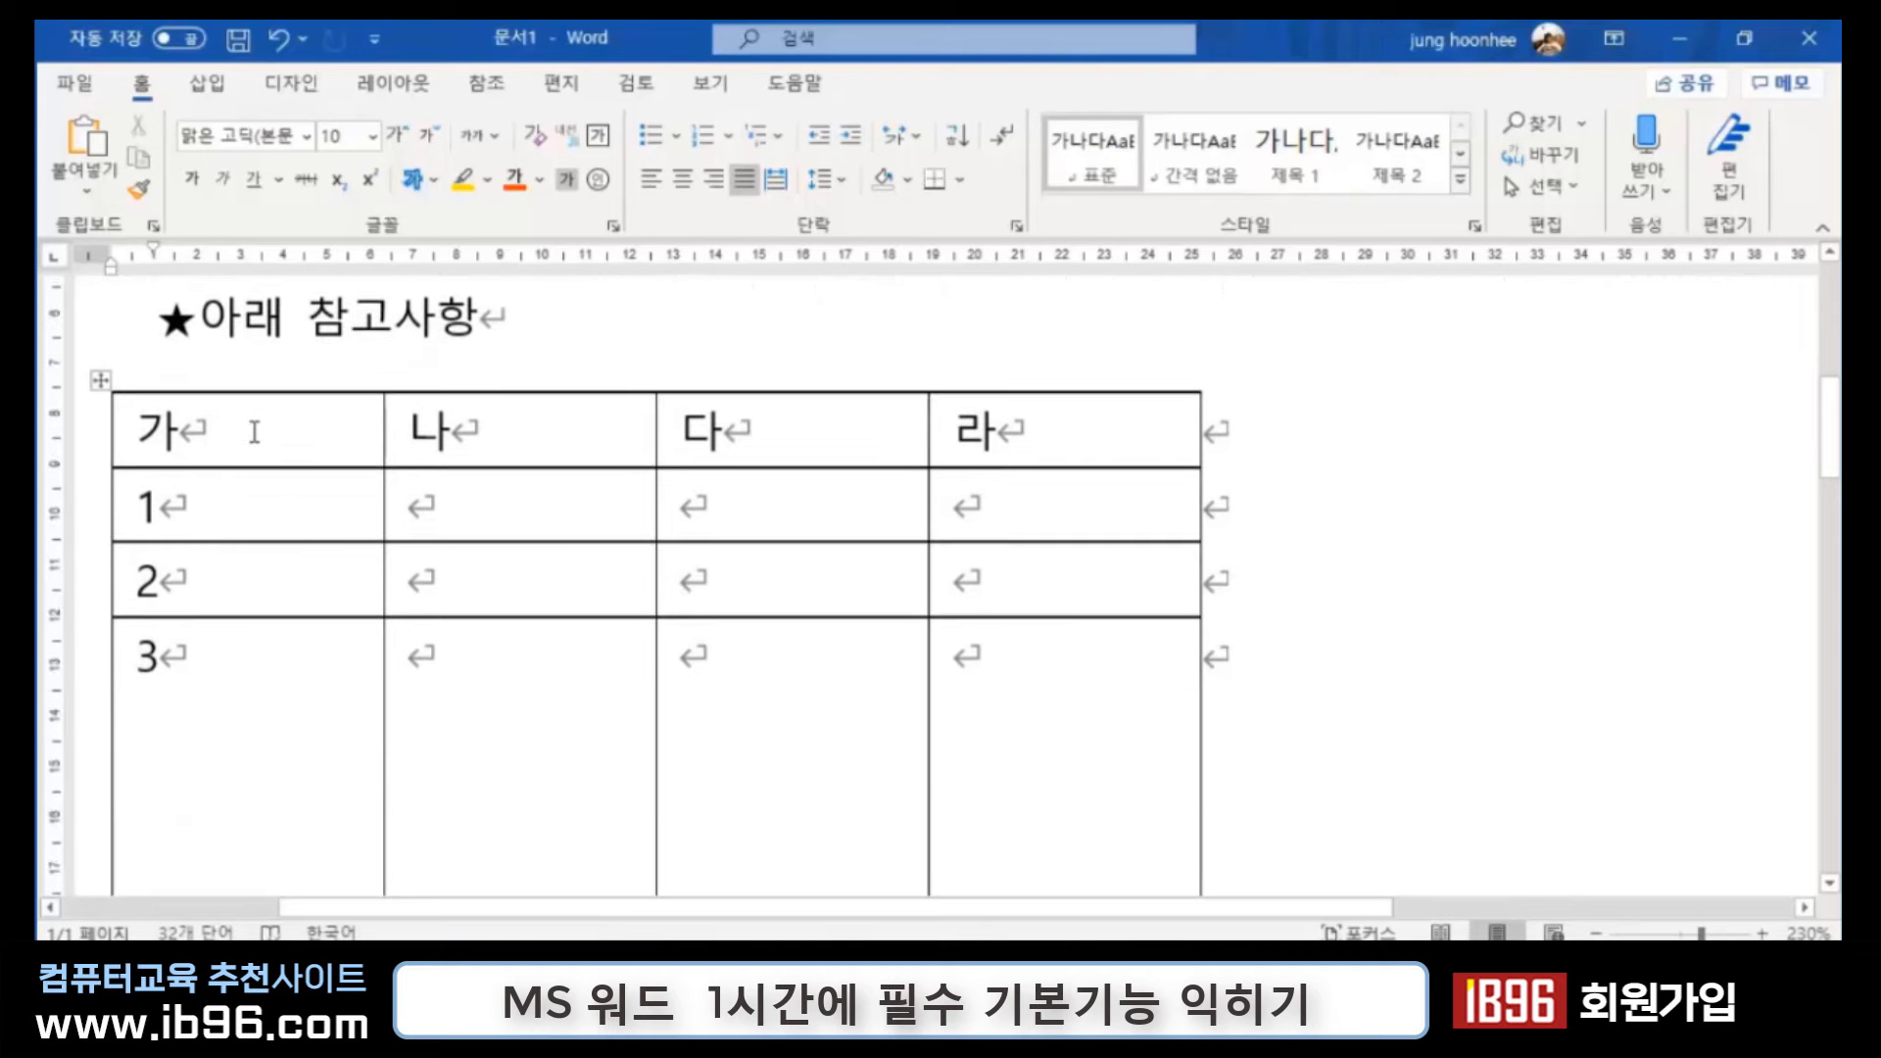
Step: Select all table rows and distribute them evenly at about 1.31 cm each
drag(254, 432, 1078, 691)
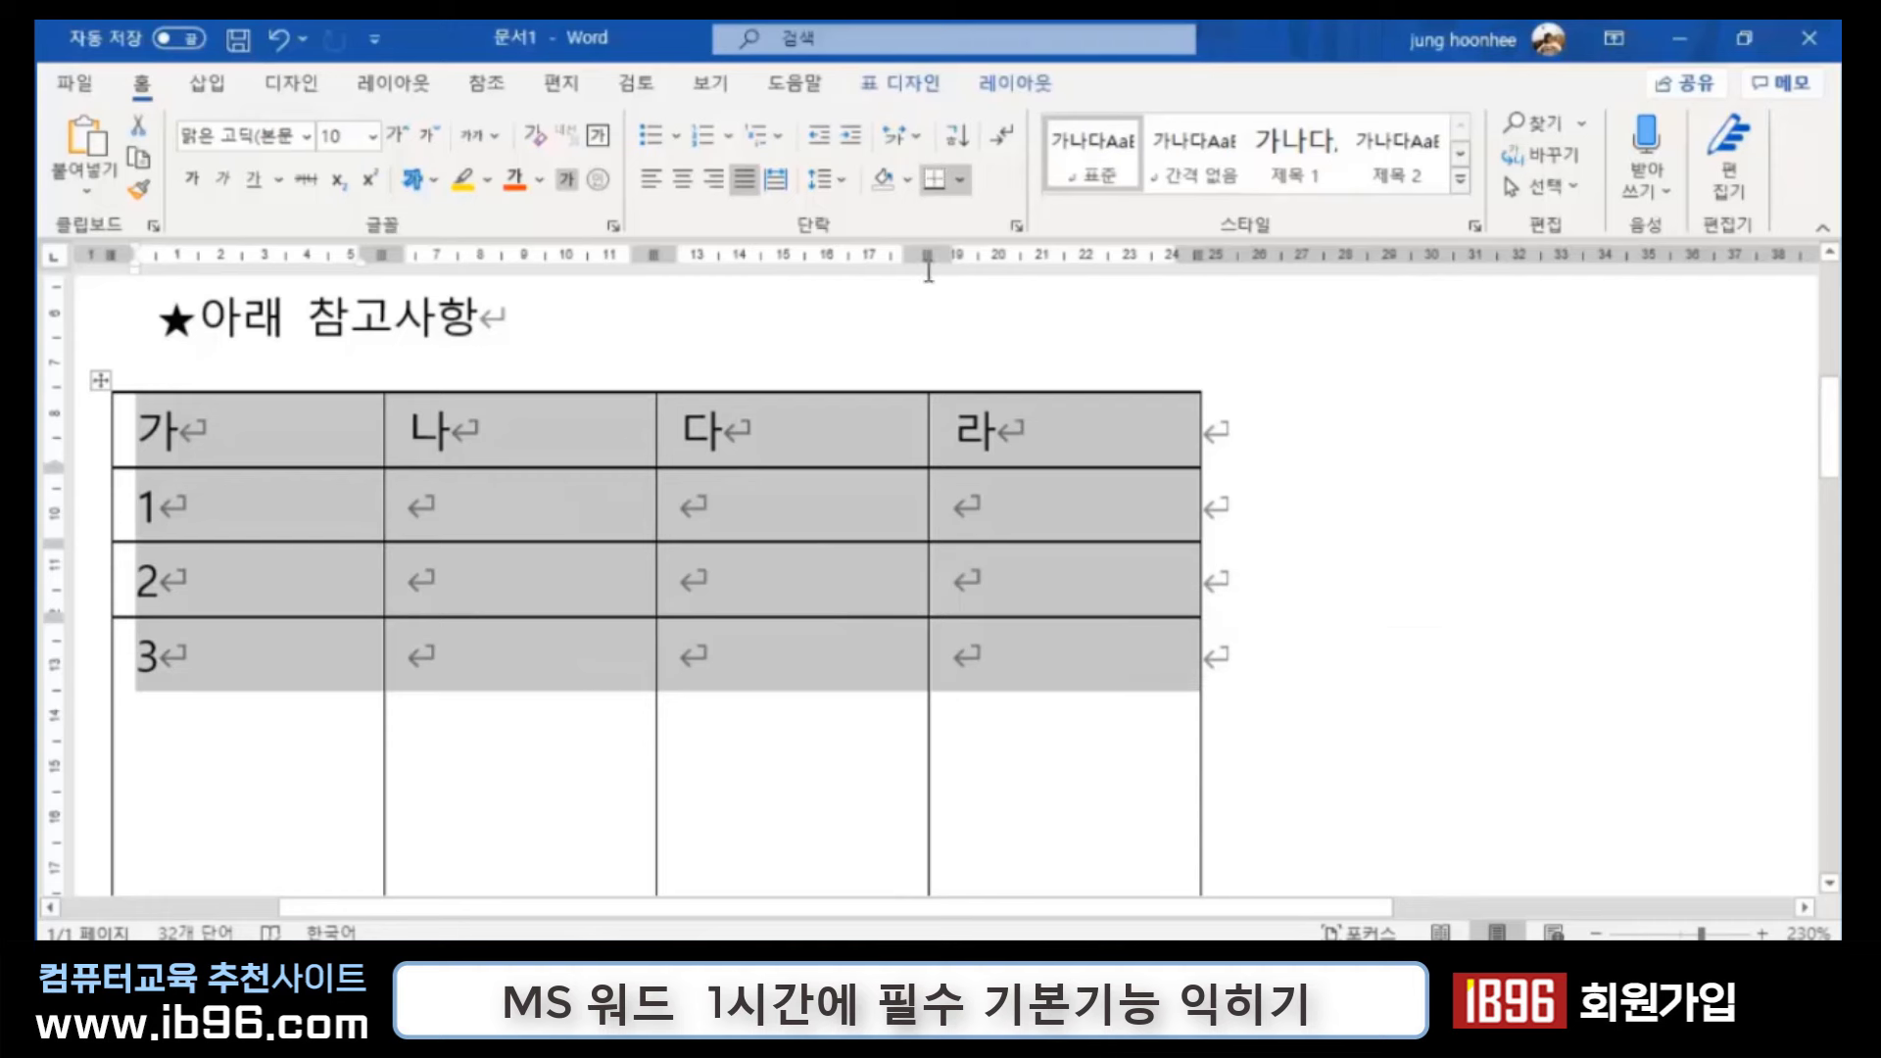
click(1015, 87)
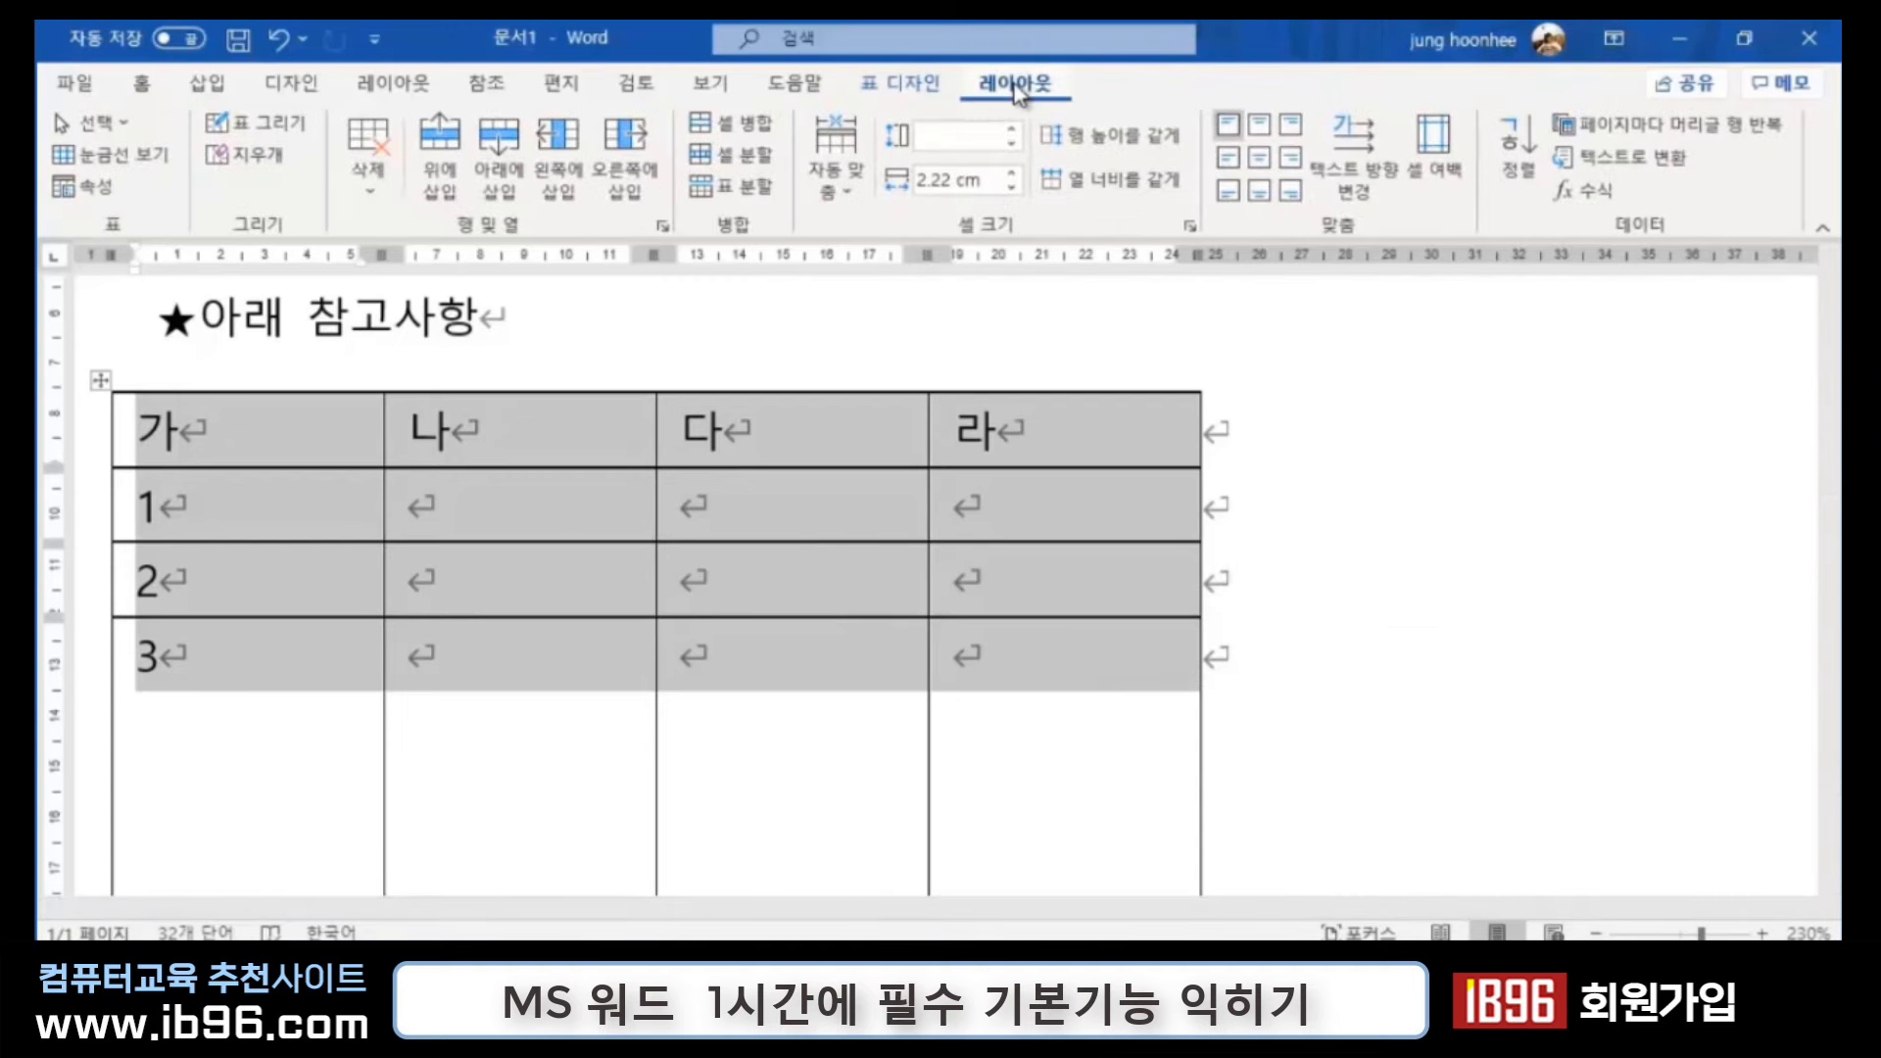
click(1144, 147)
click(1461, 810)
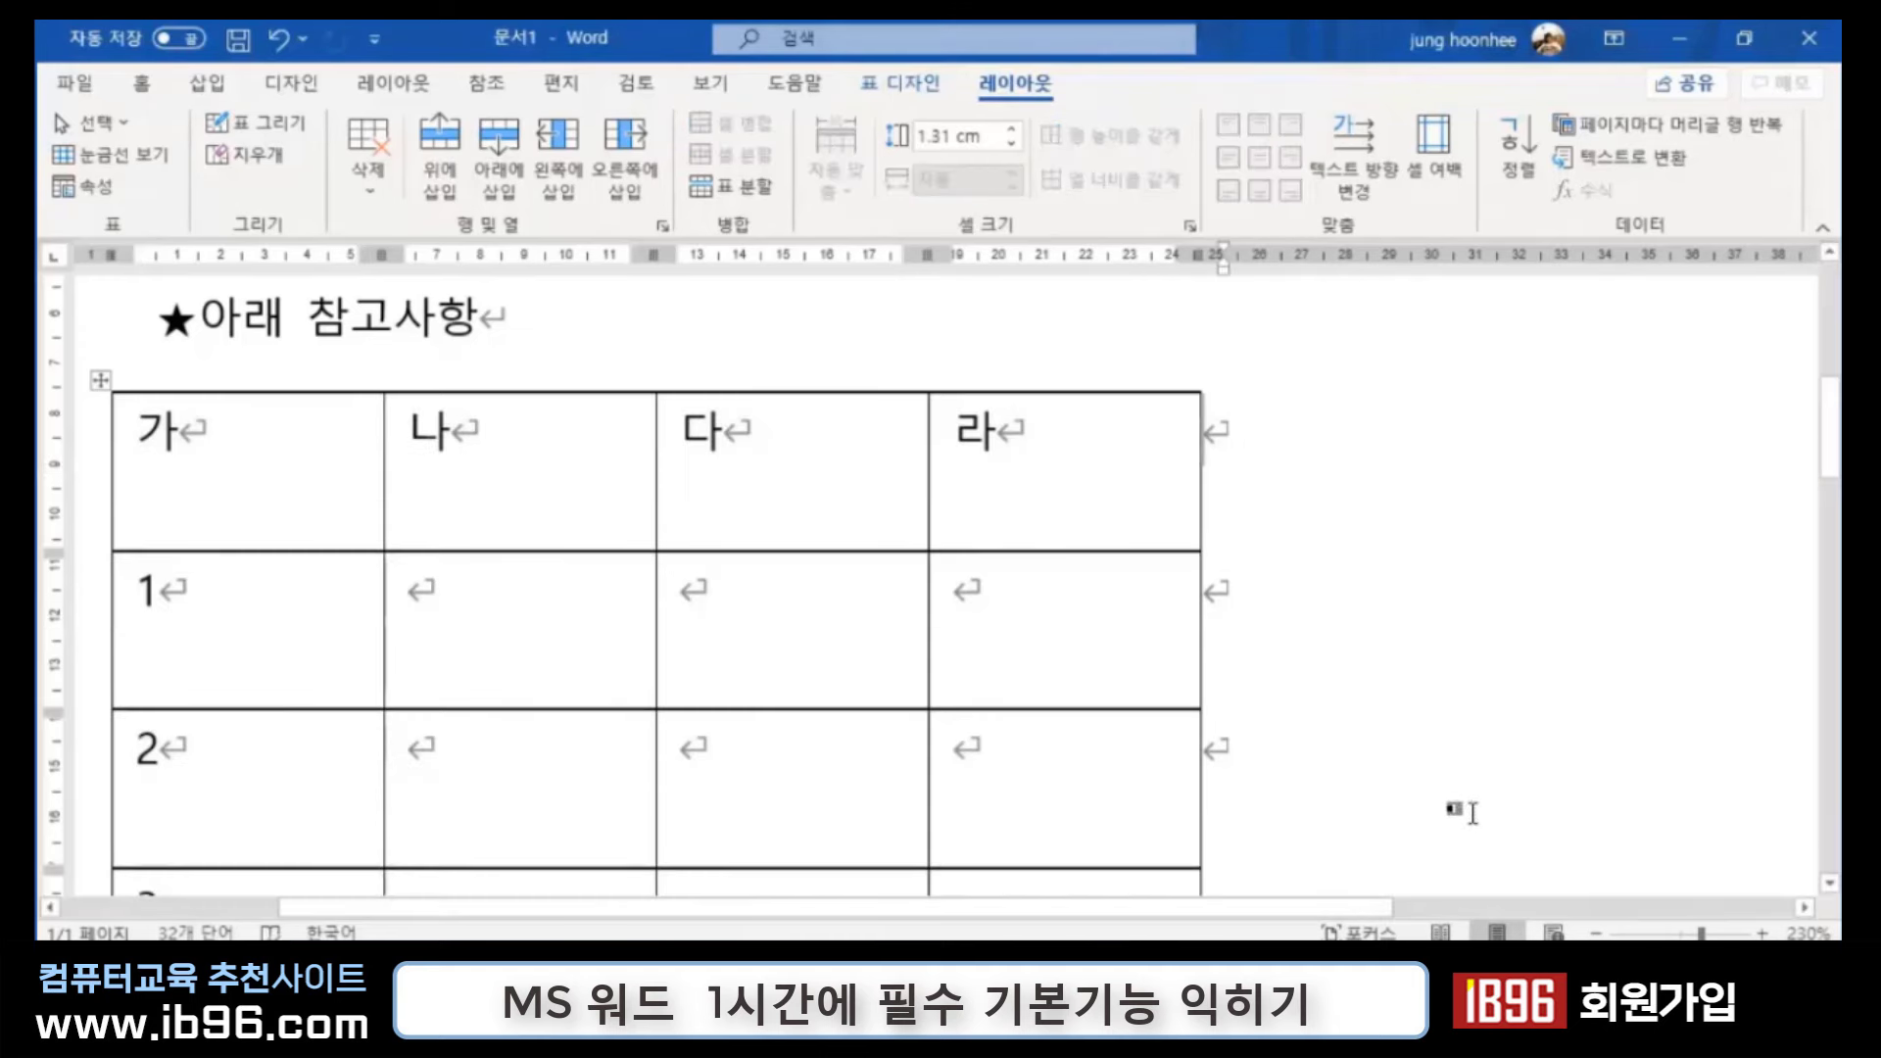
scroll(769, 689, down, 1)
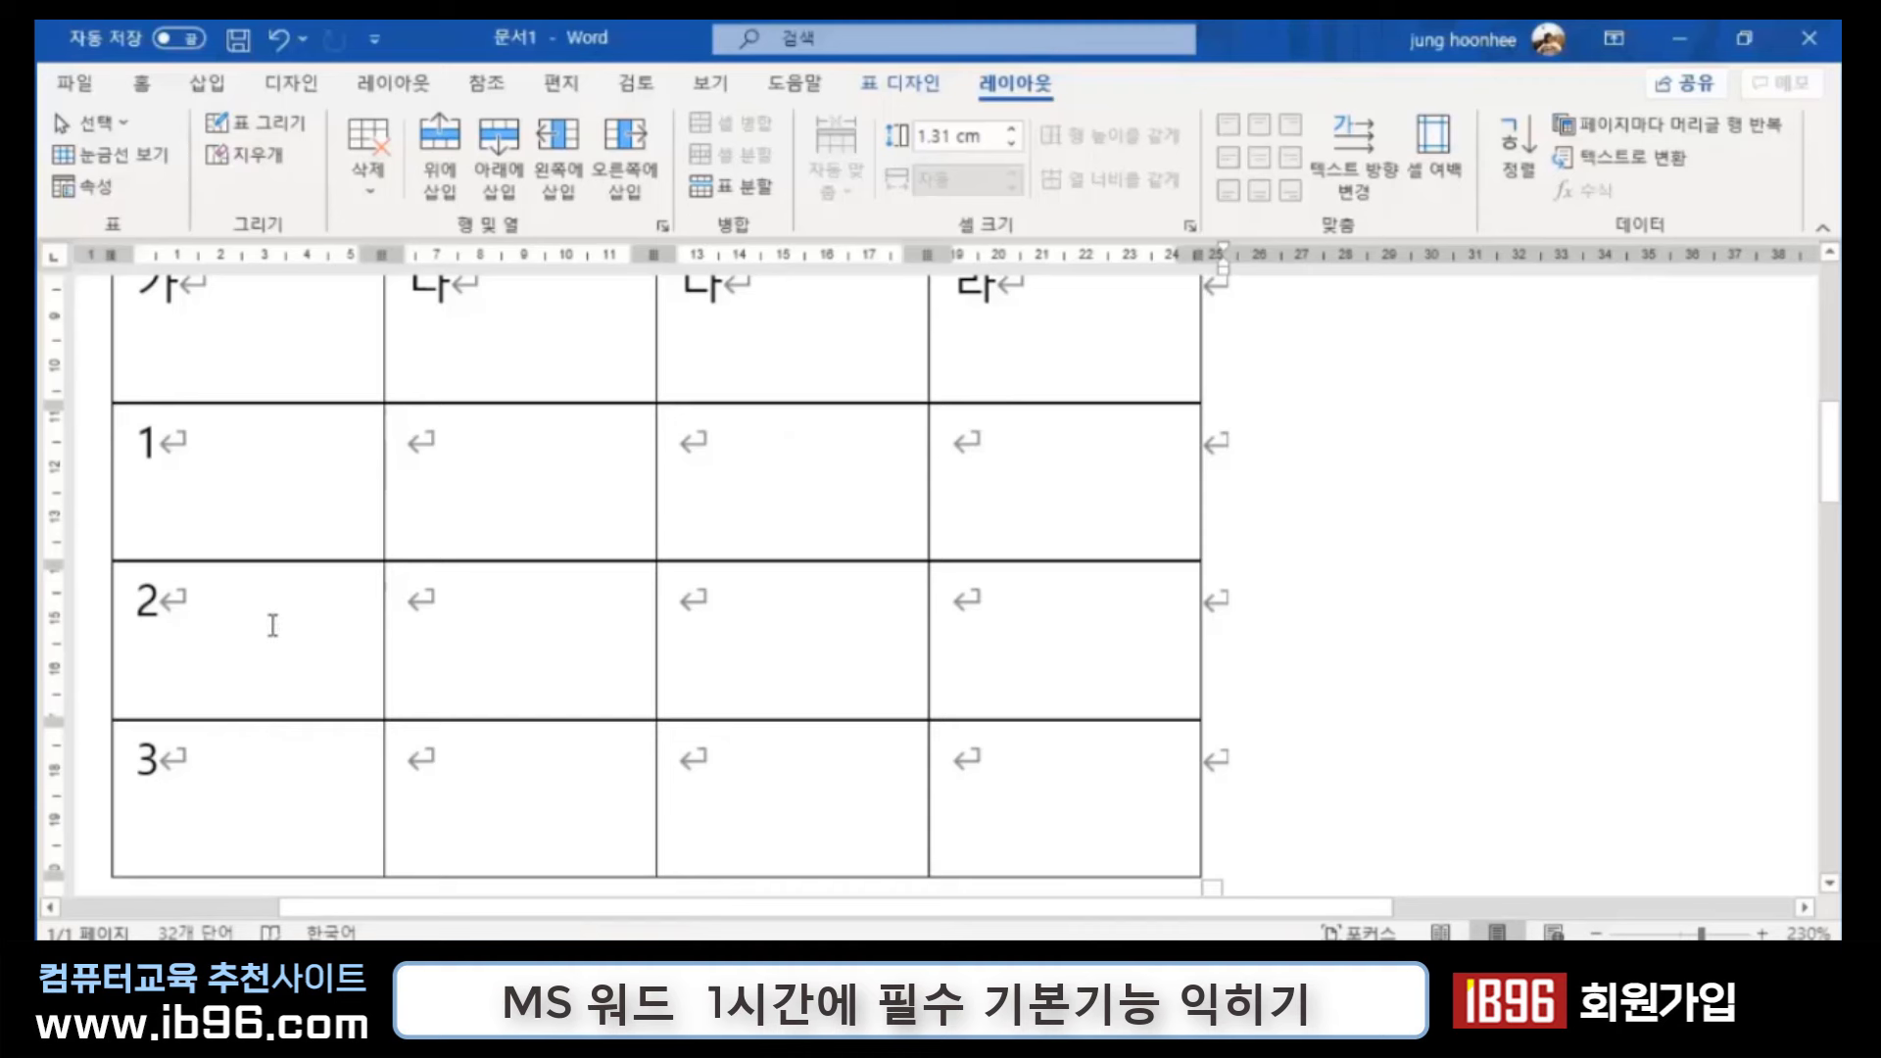
click(1403, 666)
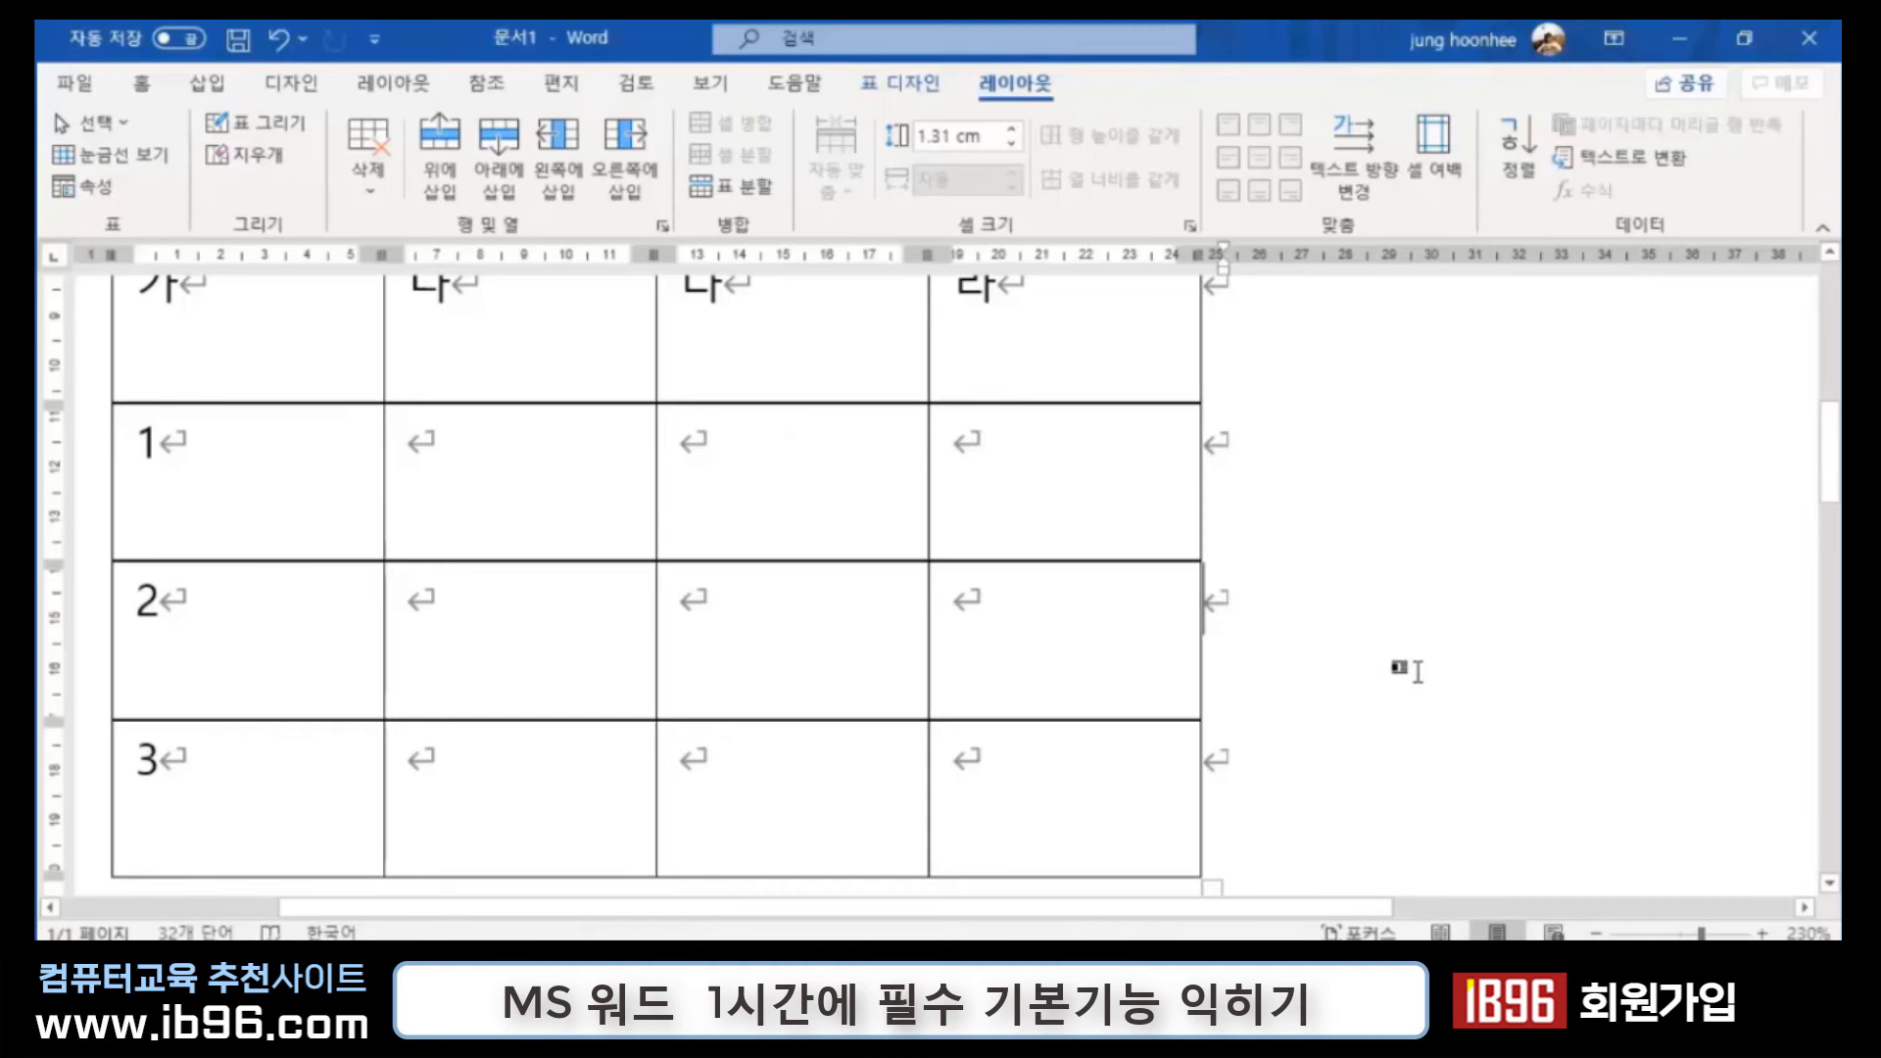
scroll(1416, 672, up, 2)
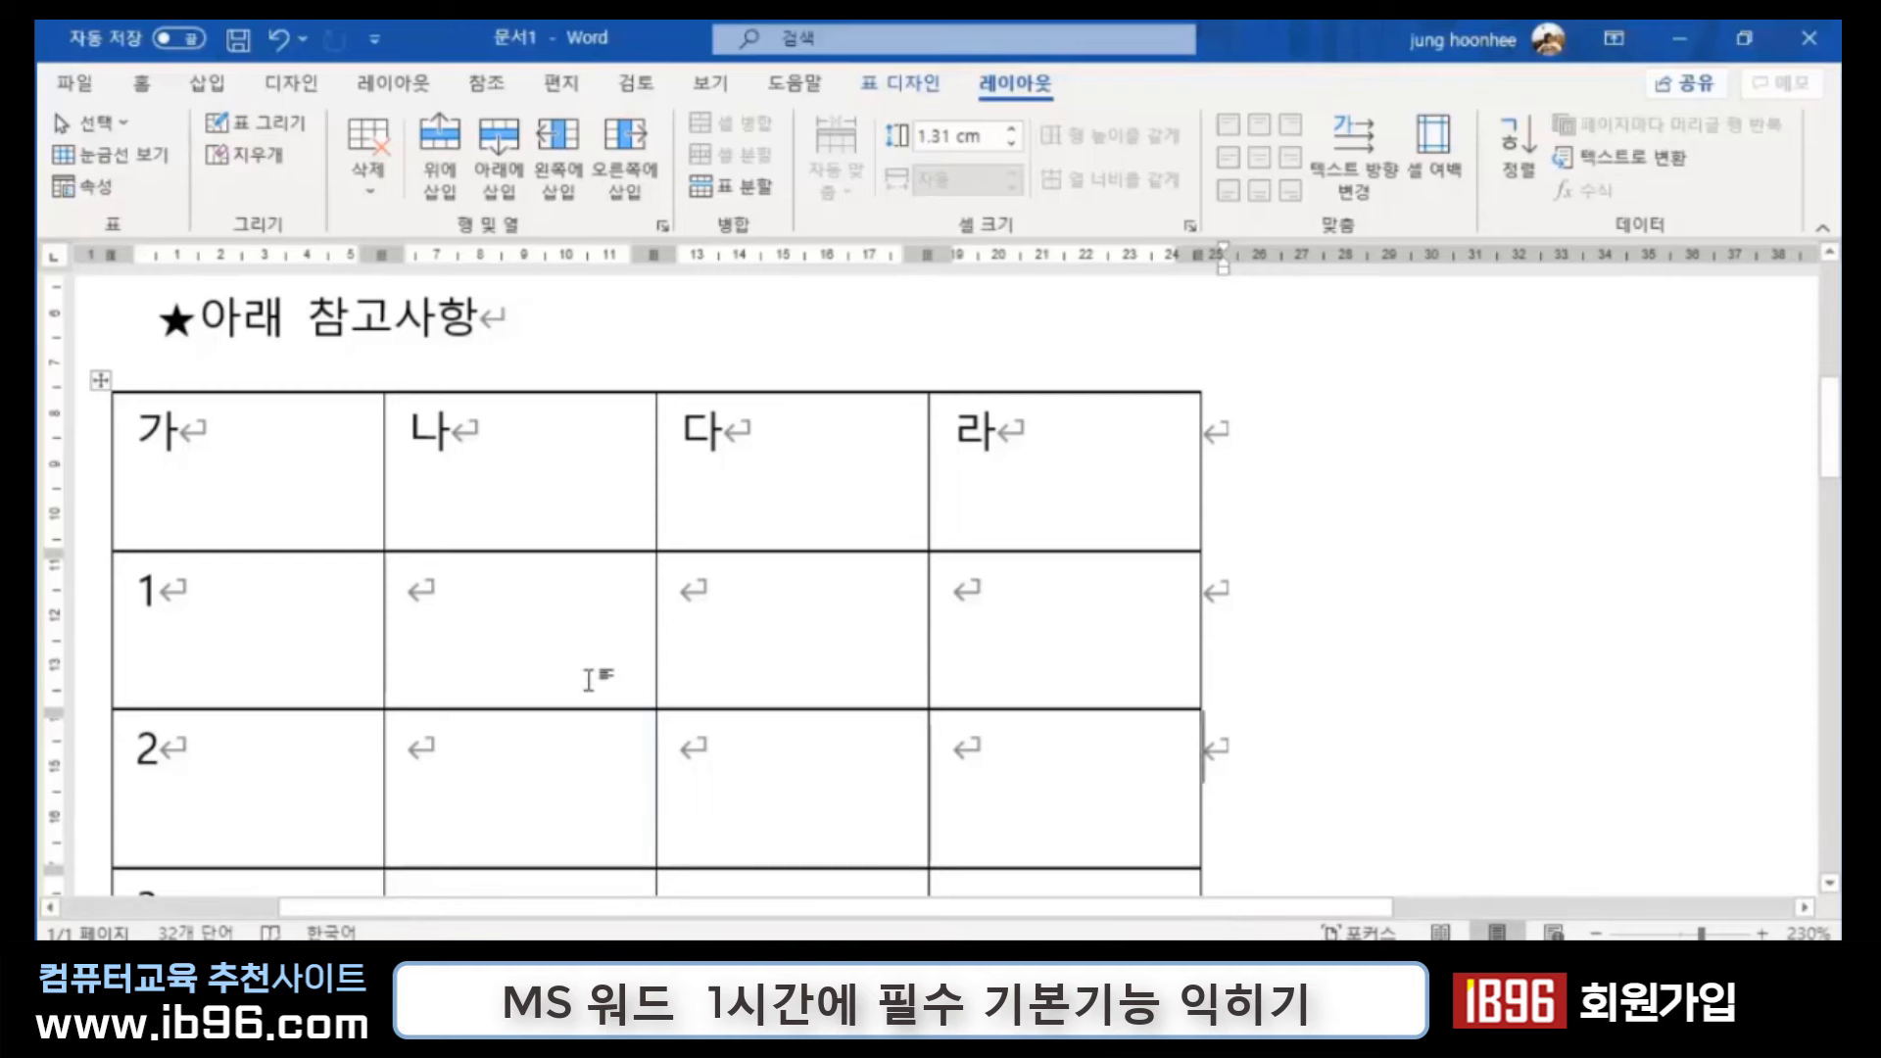
click(577, 604)
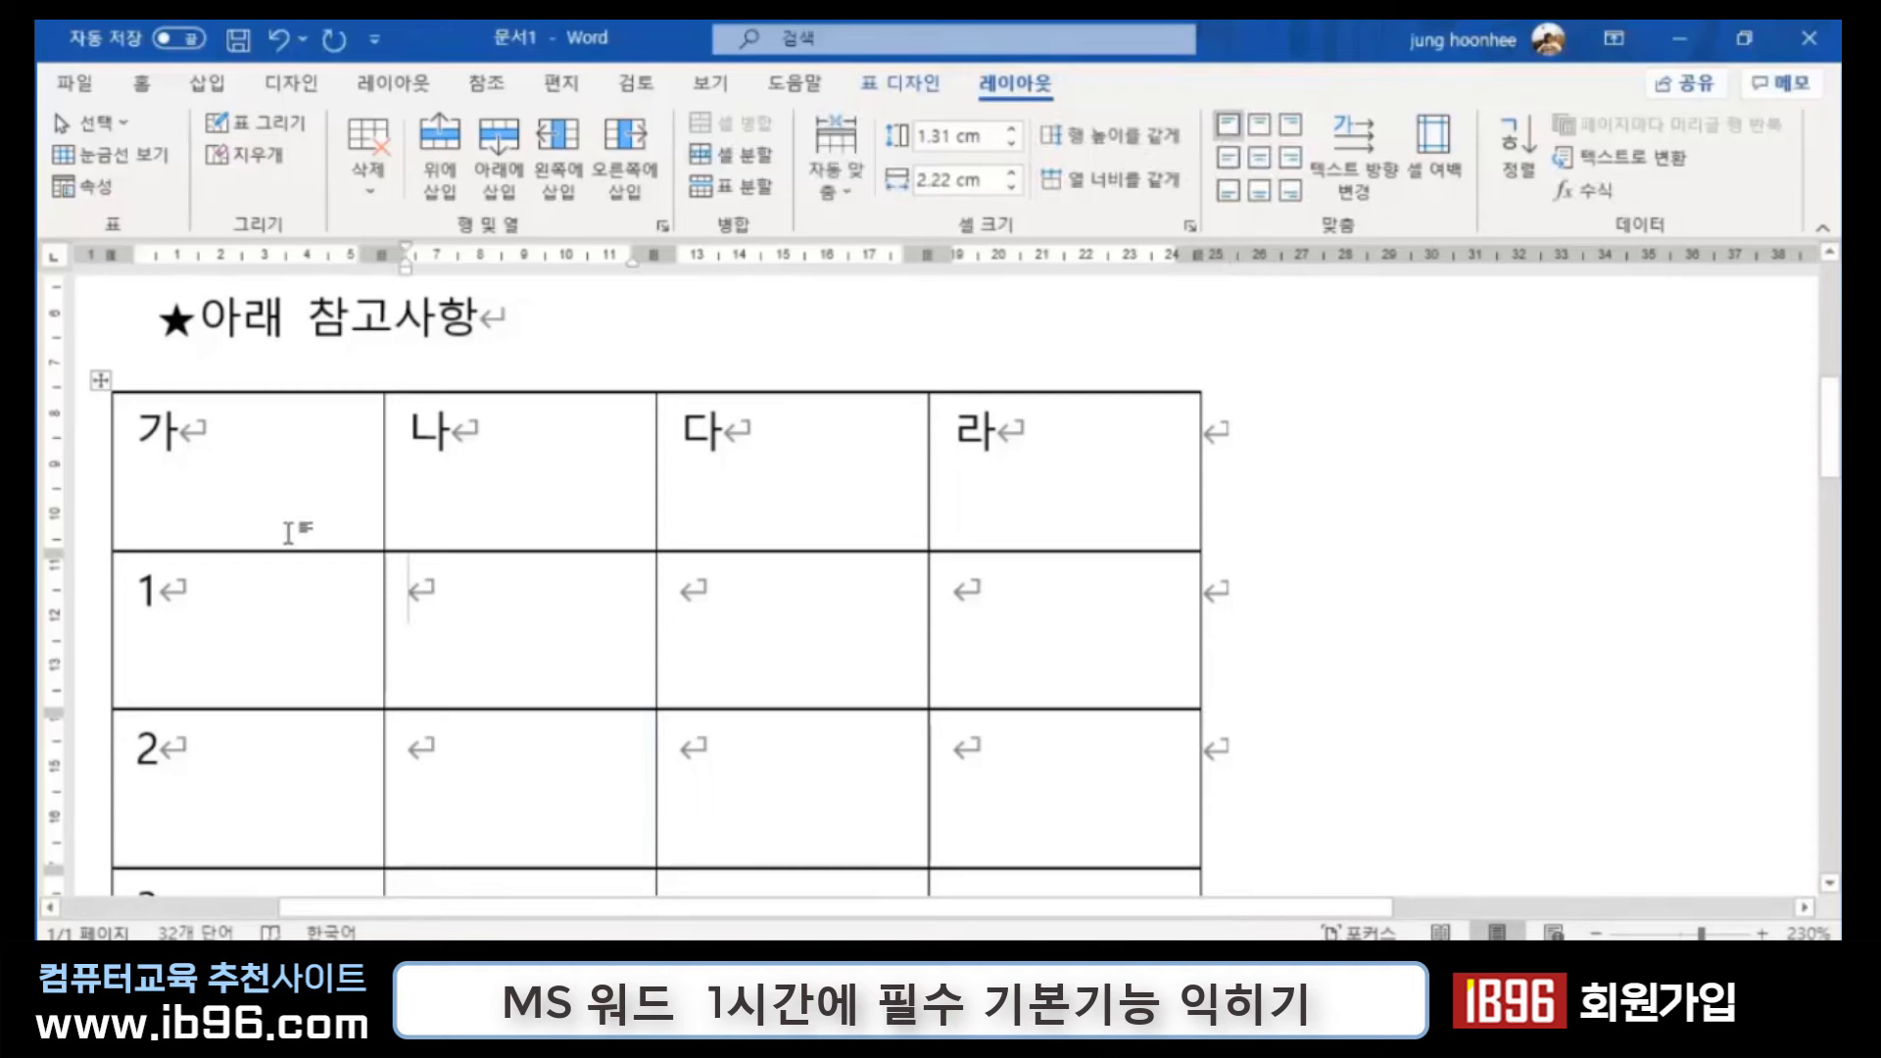
click(219, 597)
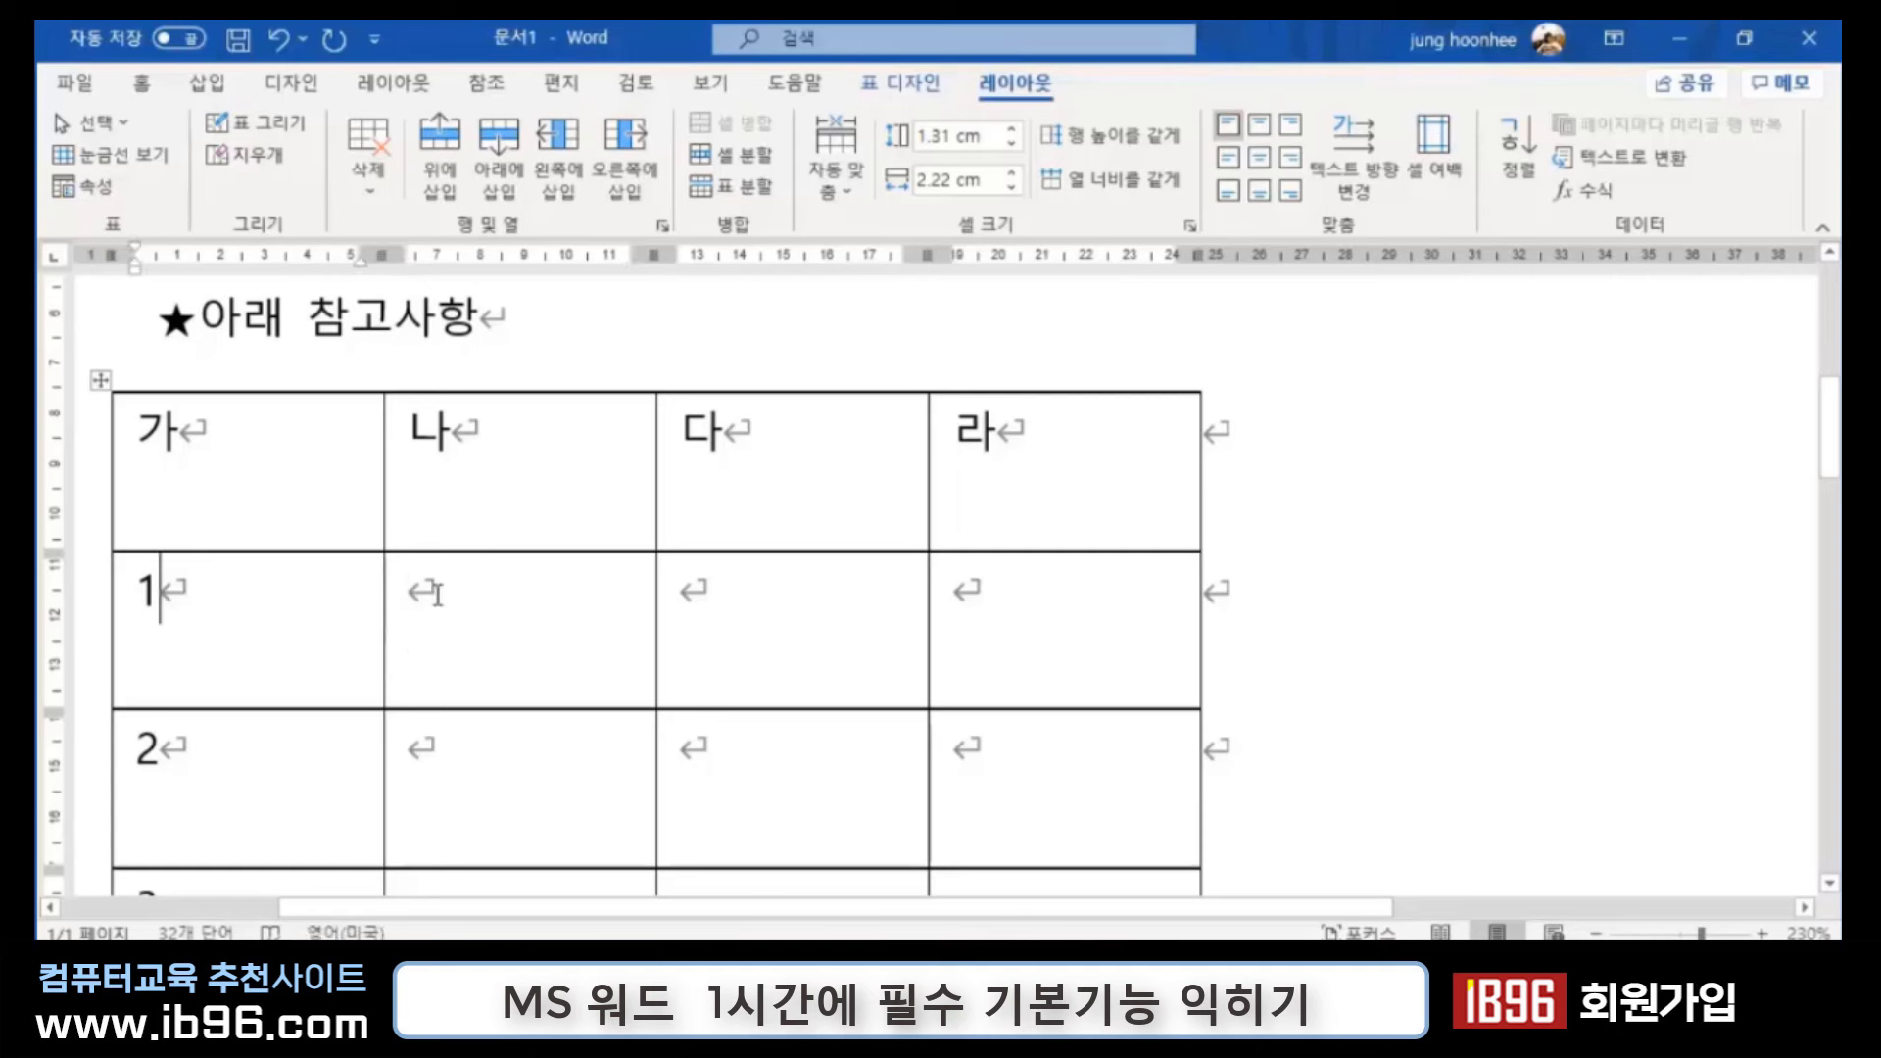
key(Left)
click(468, 605)
click(231, 616)
click(456, 617)
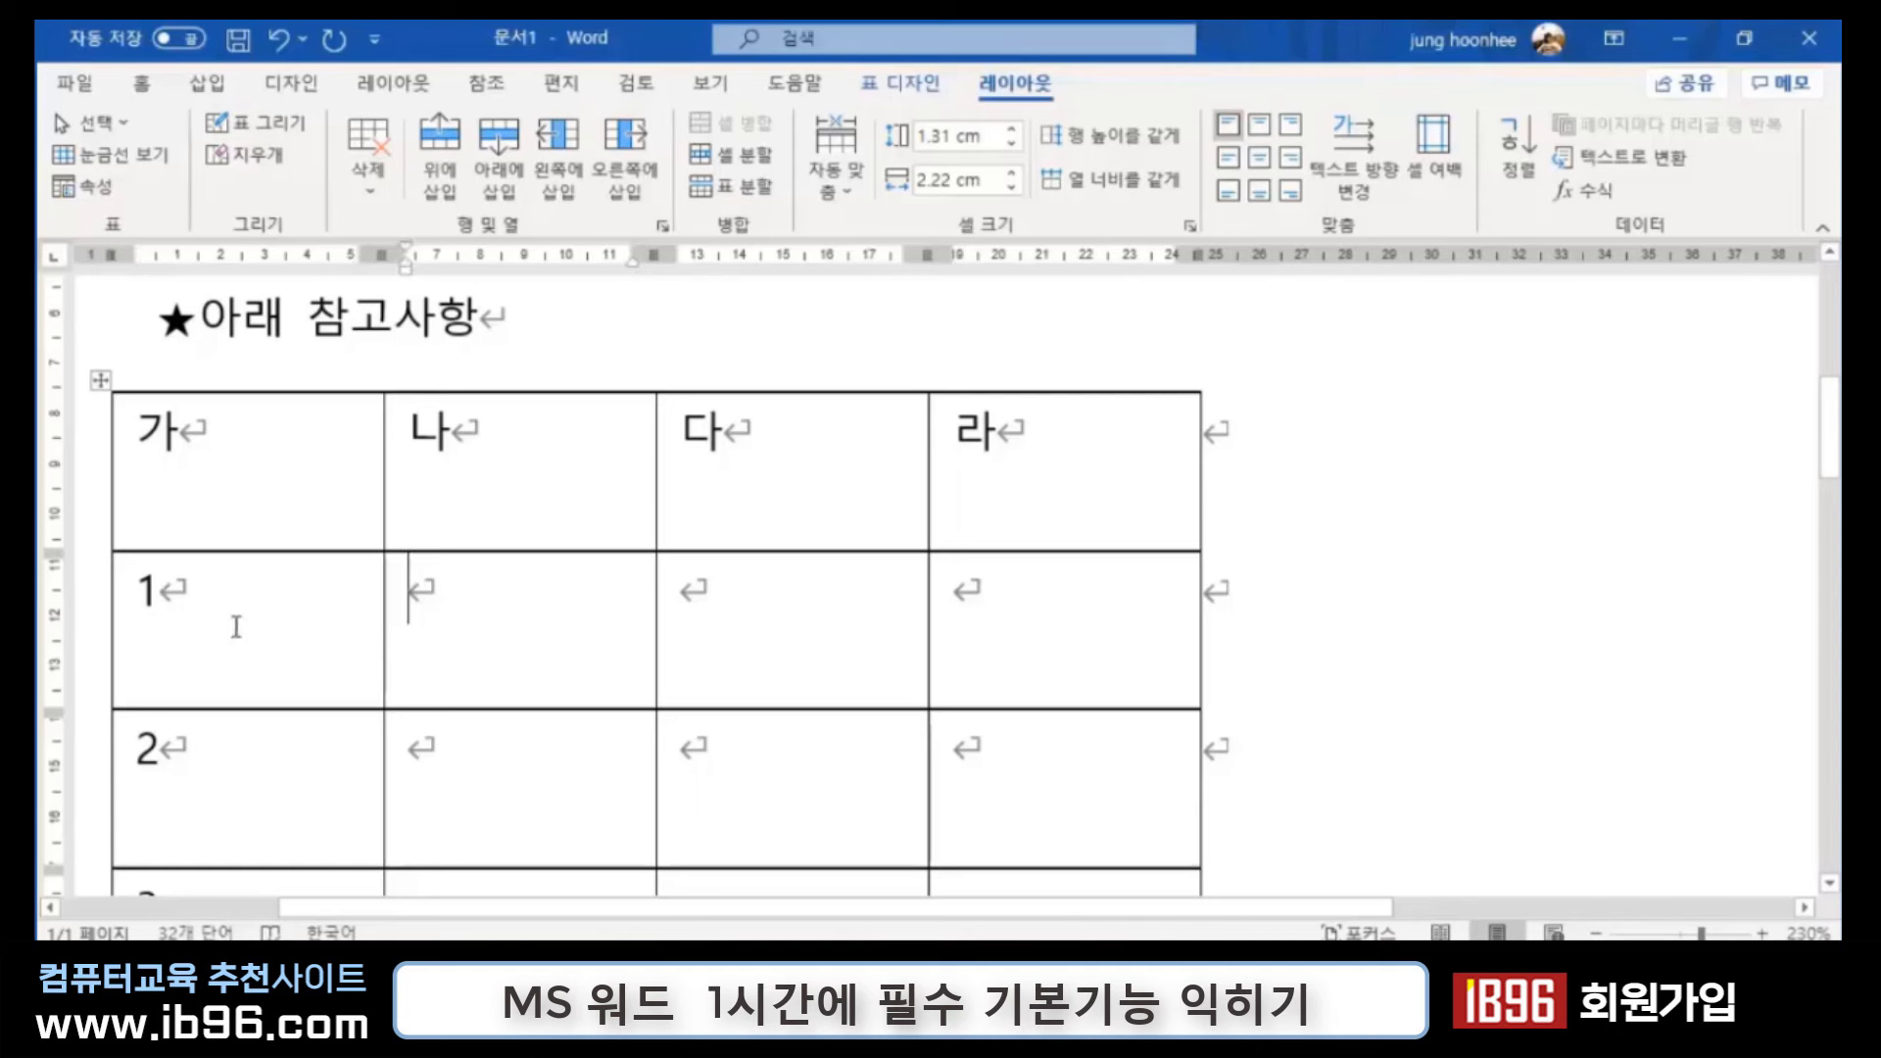
drag(233, 624, 499, 632)
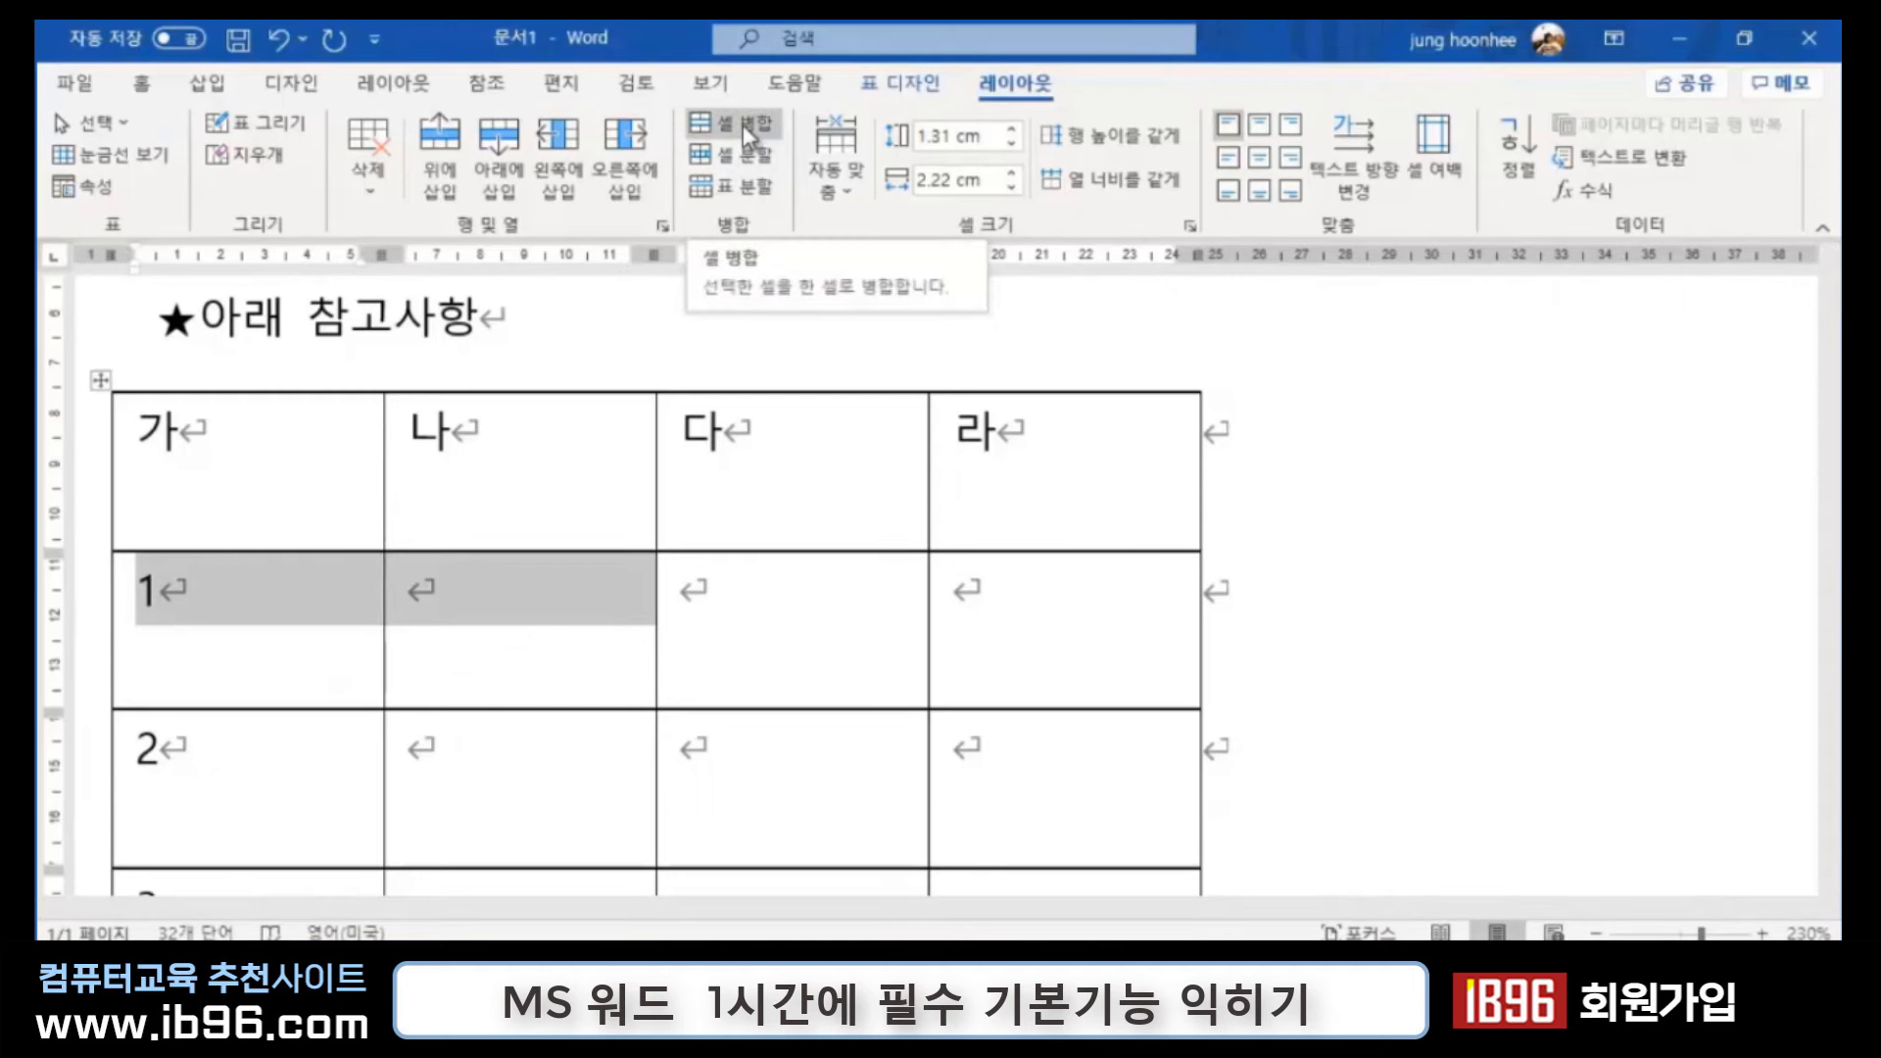
click(743, 126)
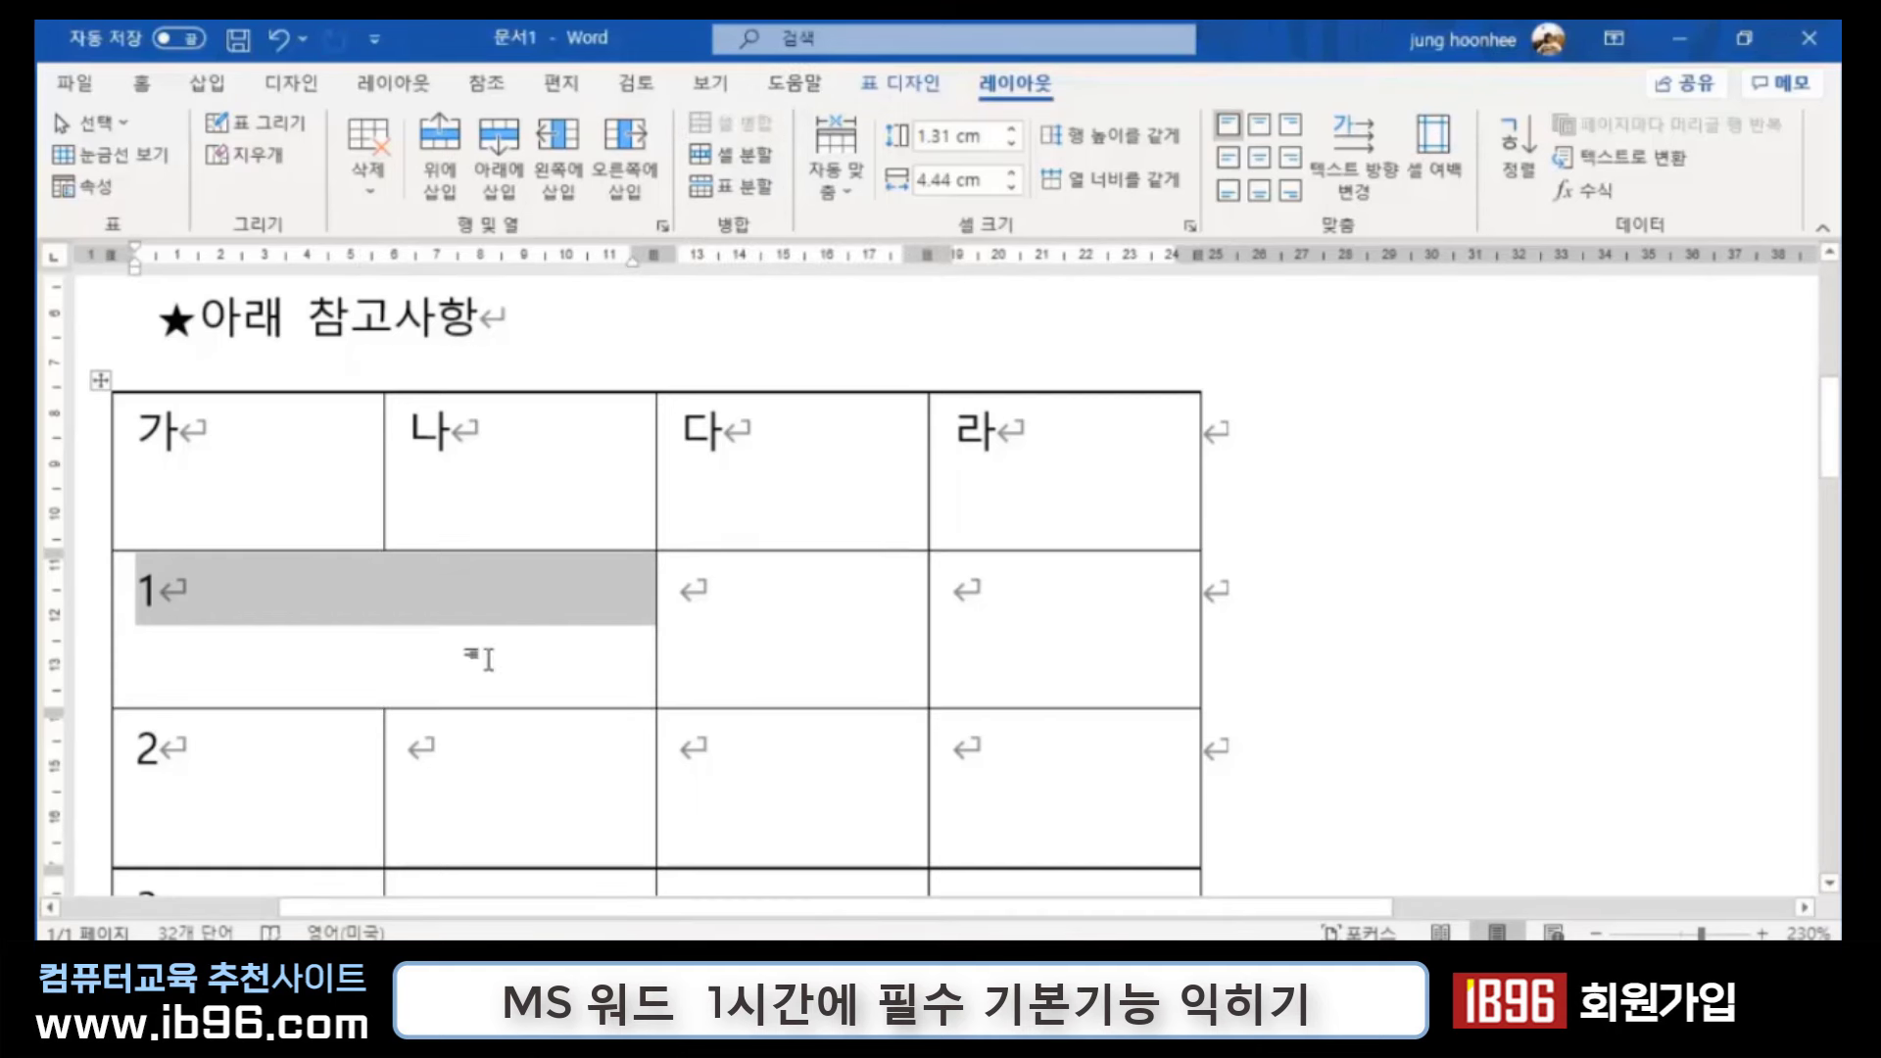
click(733, 155)
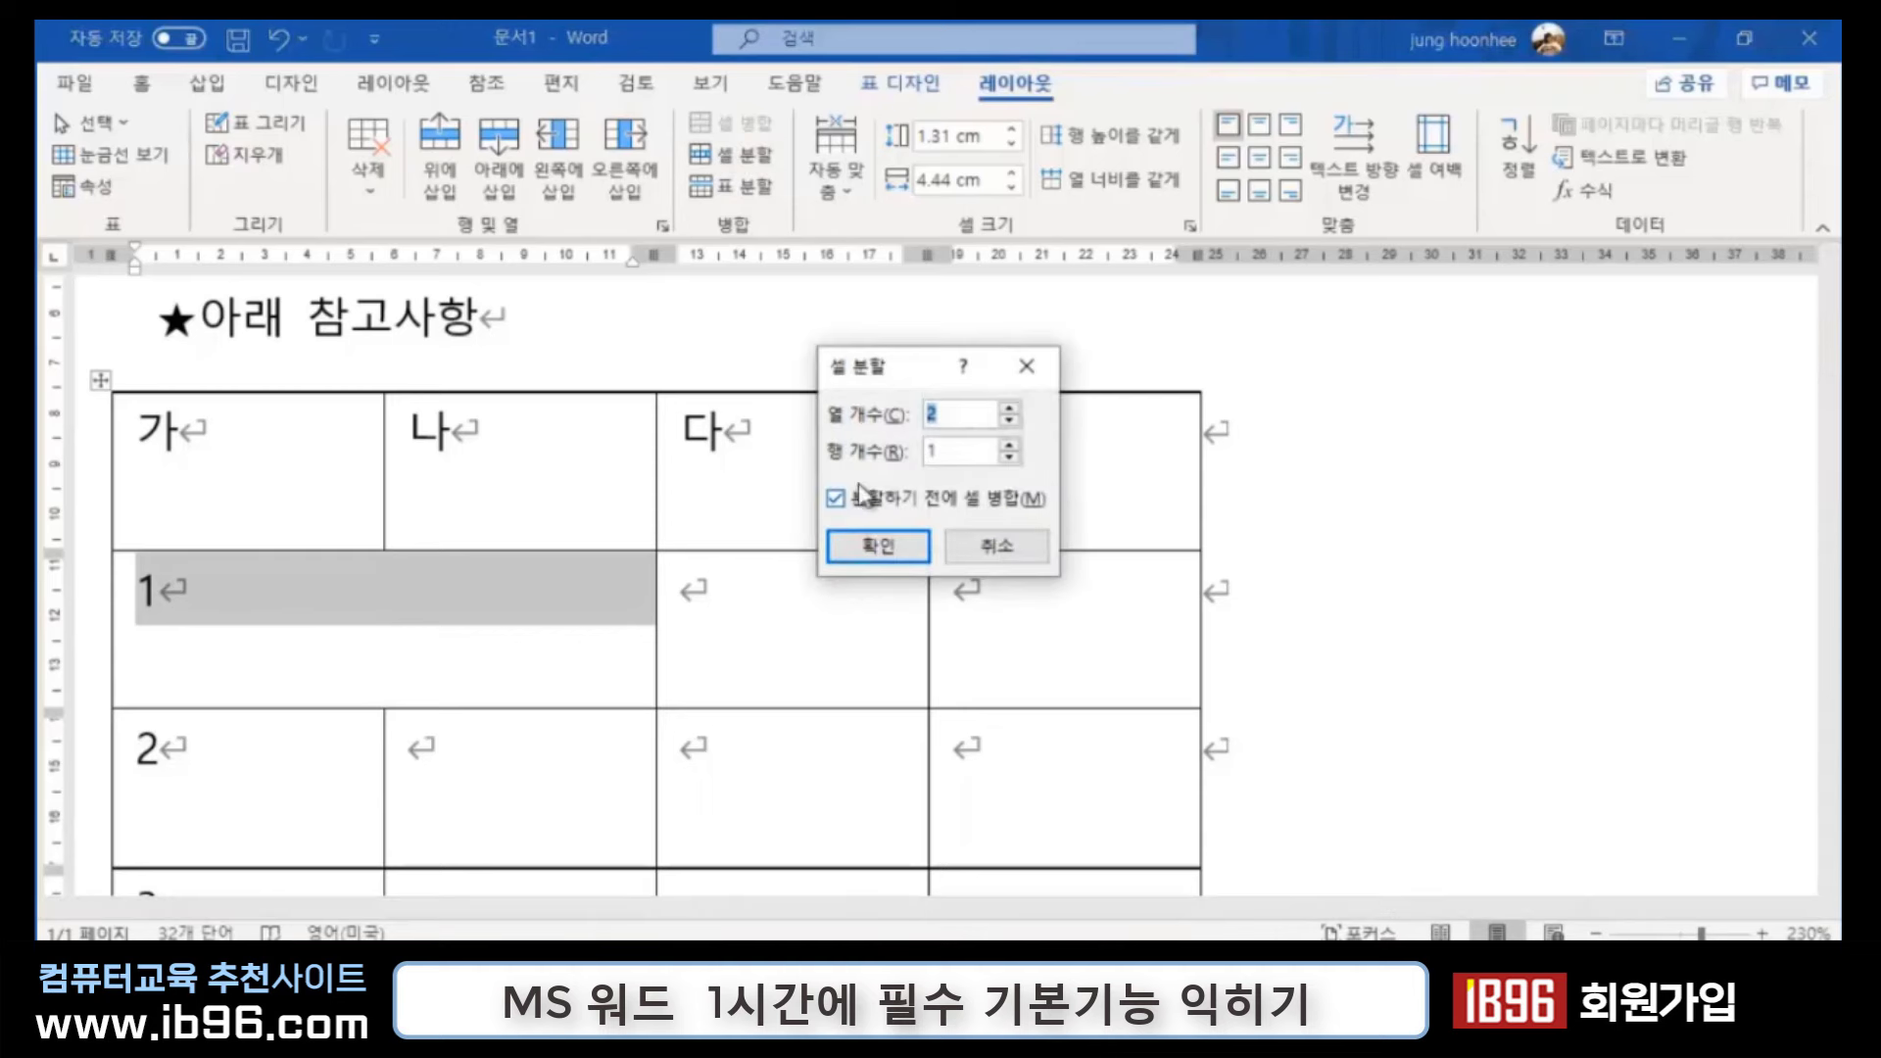
click(878, 546)
click(294, 632)
click(485, 645)
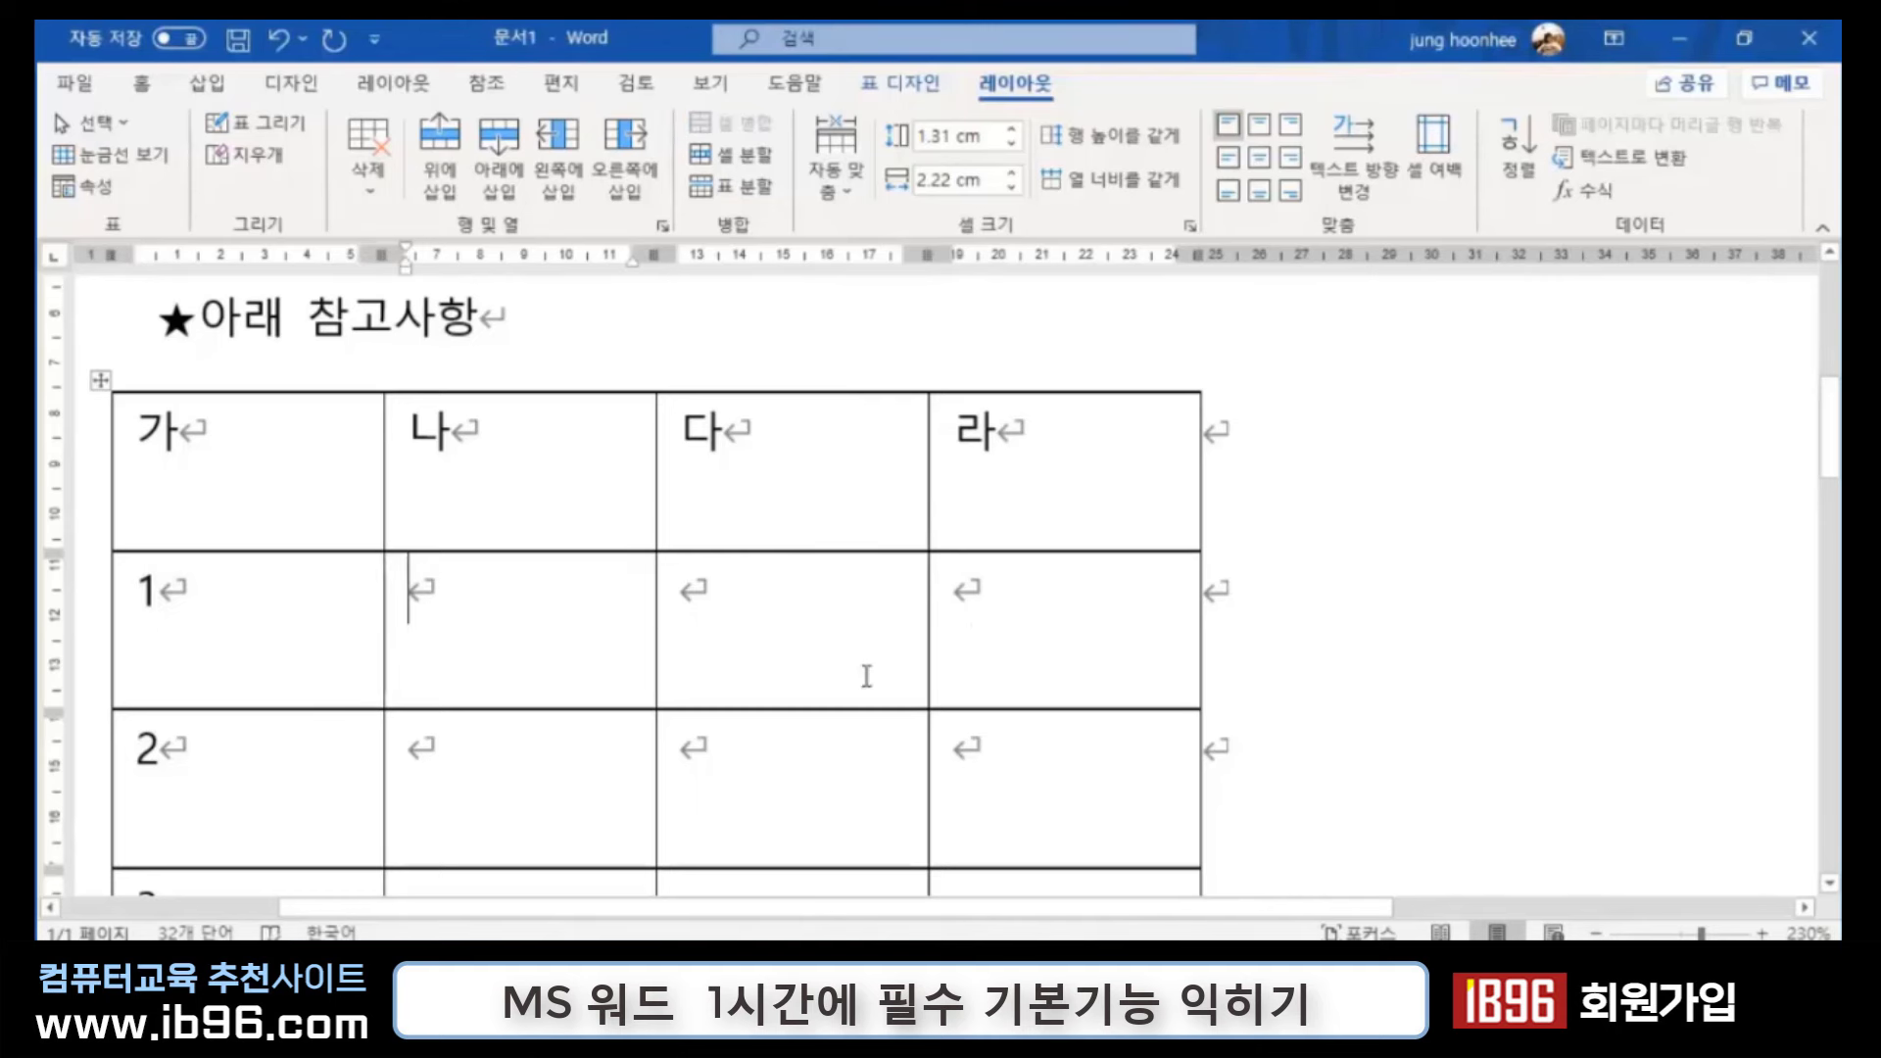
click(197, 595)
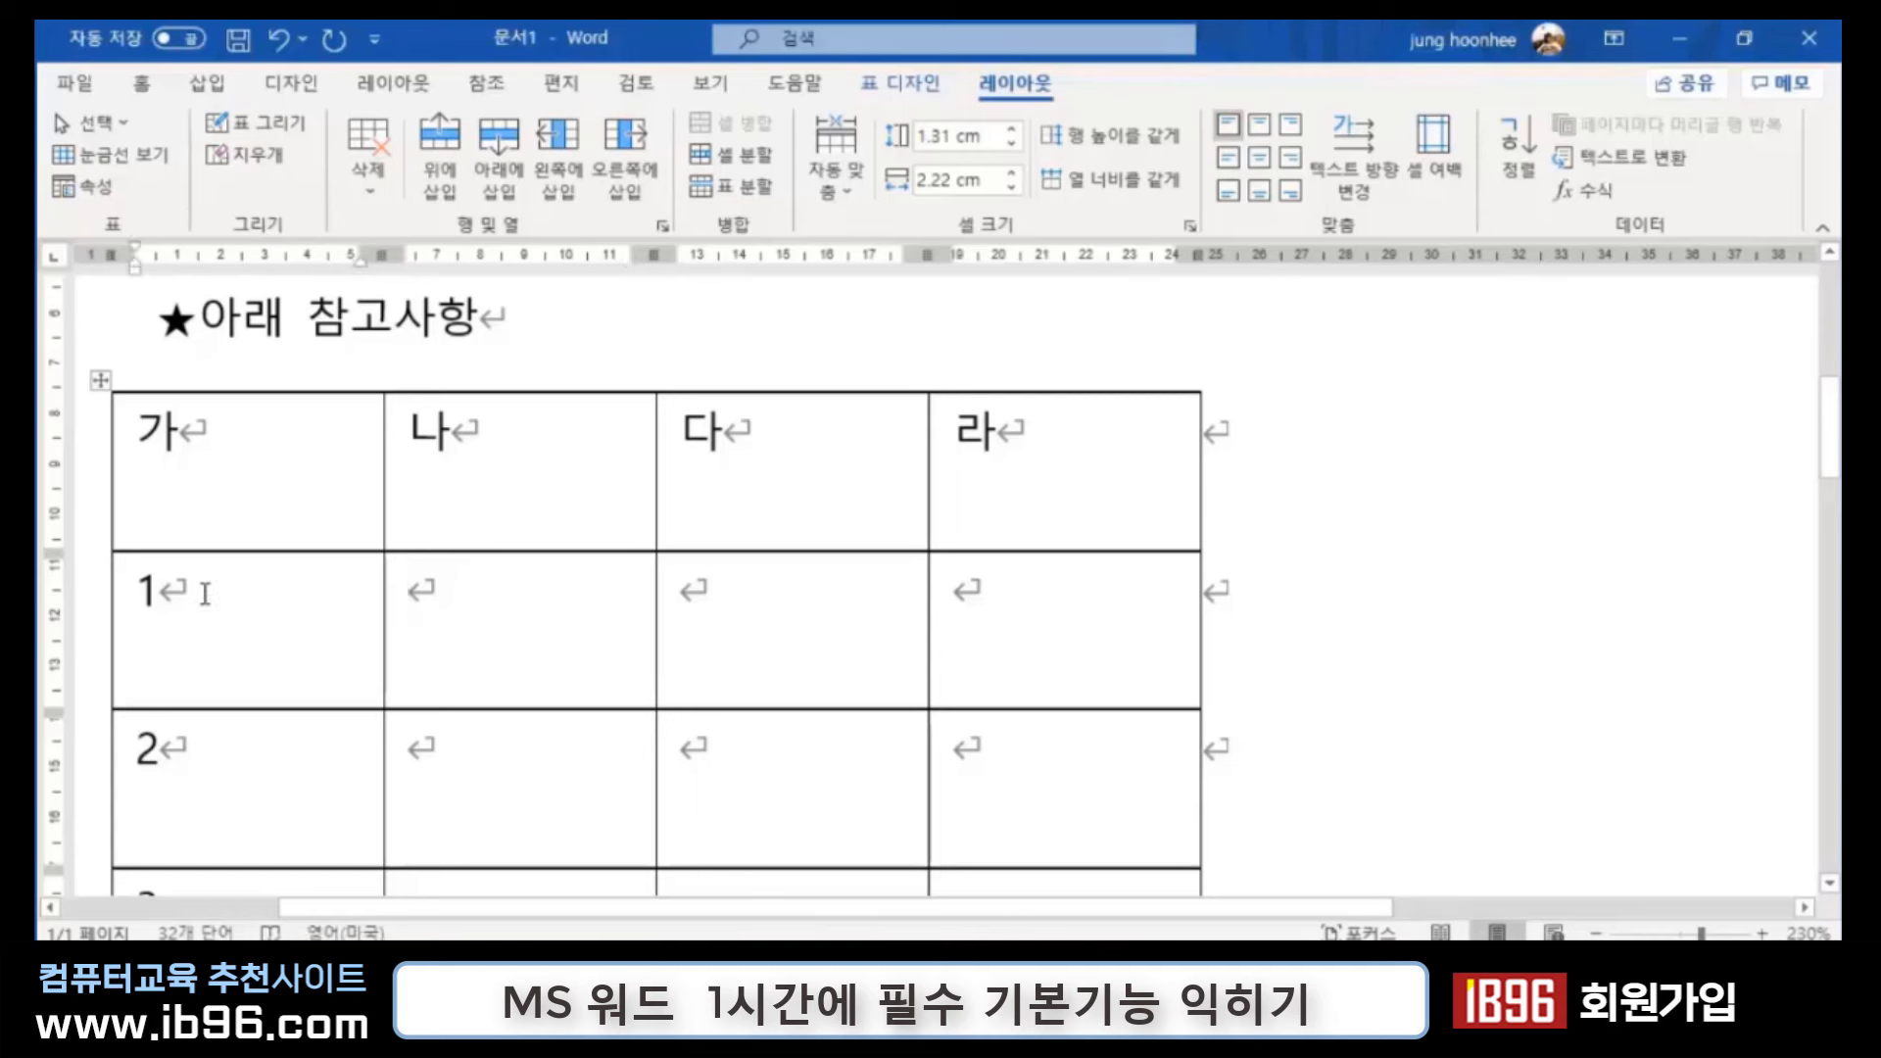
key(shift+Right)
key(shift+Right)
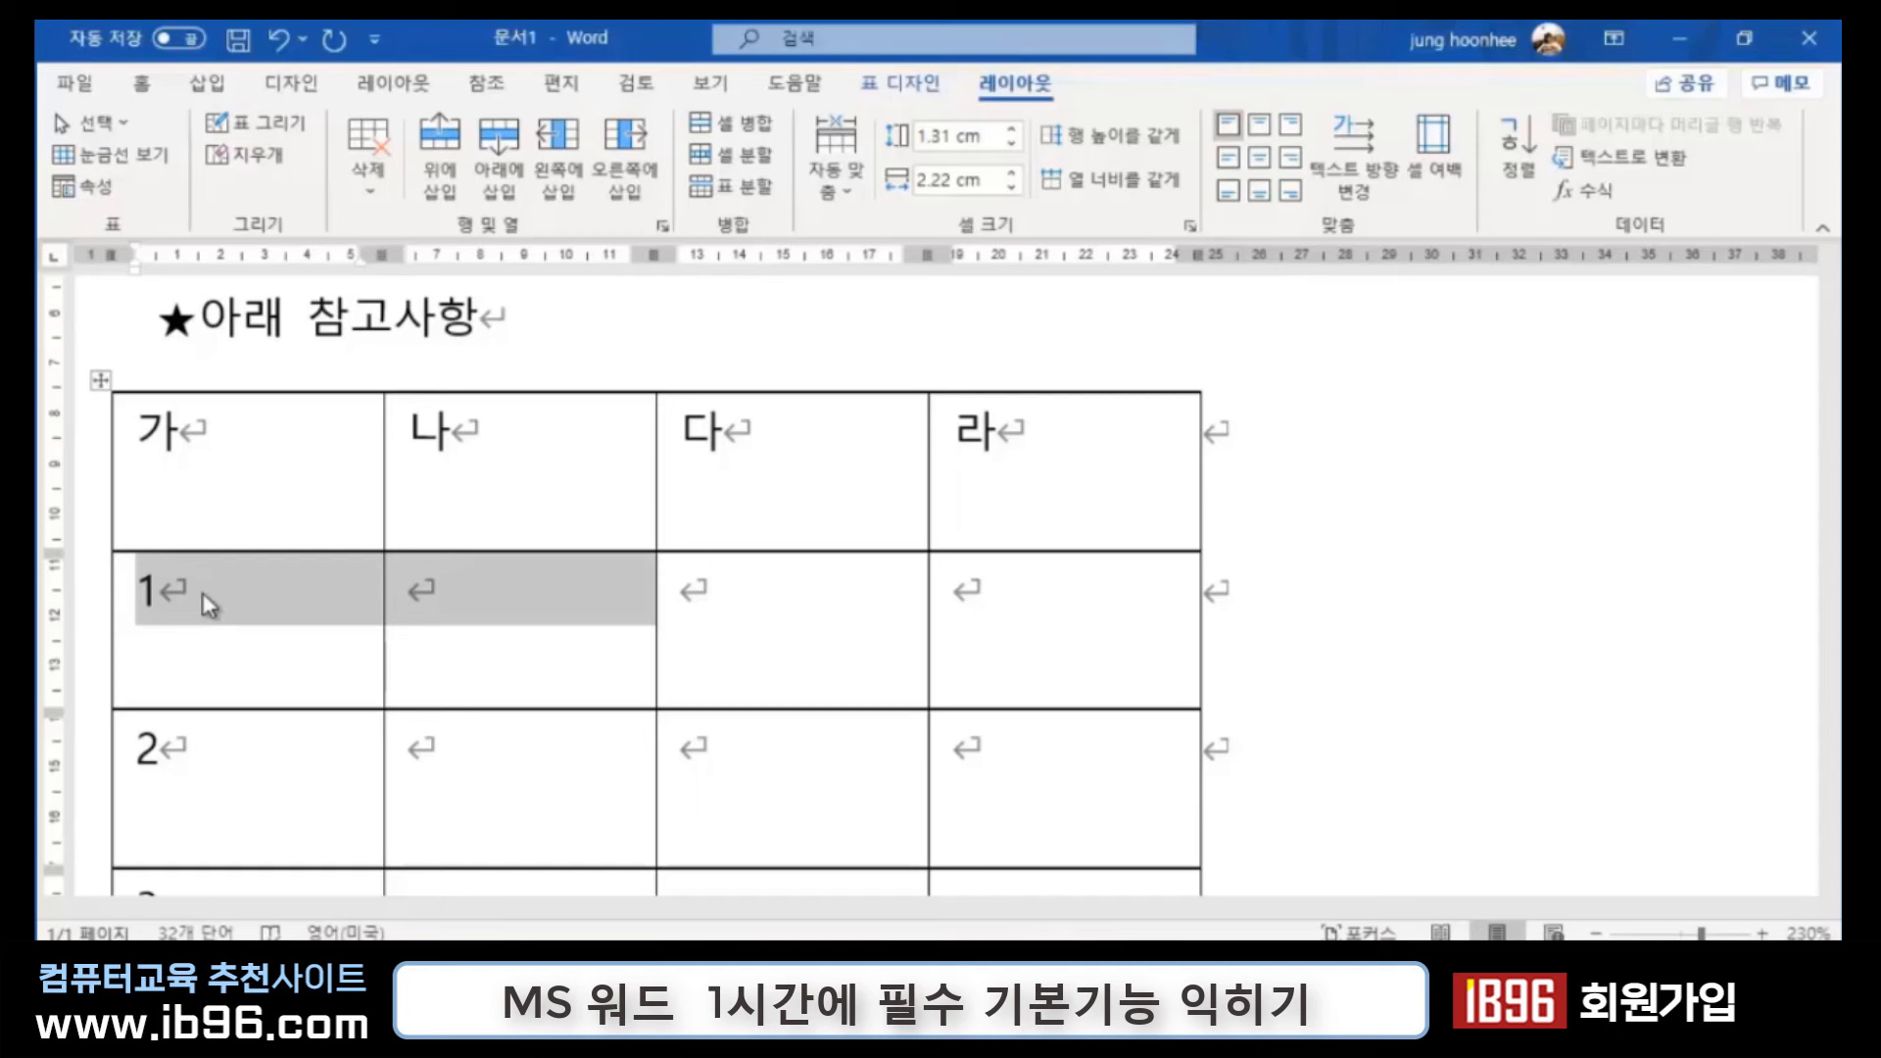
Step: Empty row 2's first cell, then merge its first two cells and undo the merge
text(ㅁ)
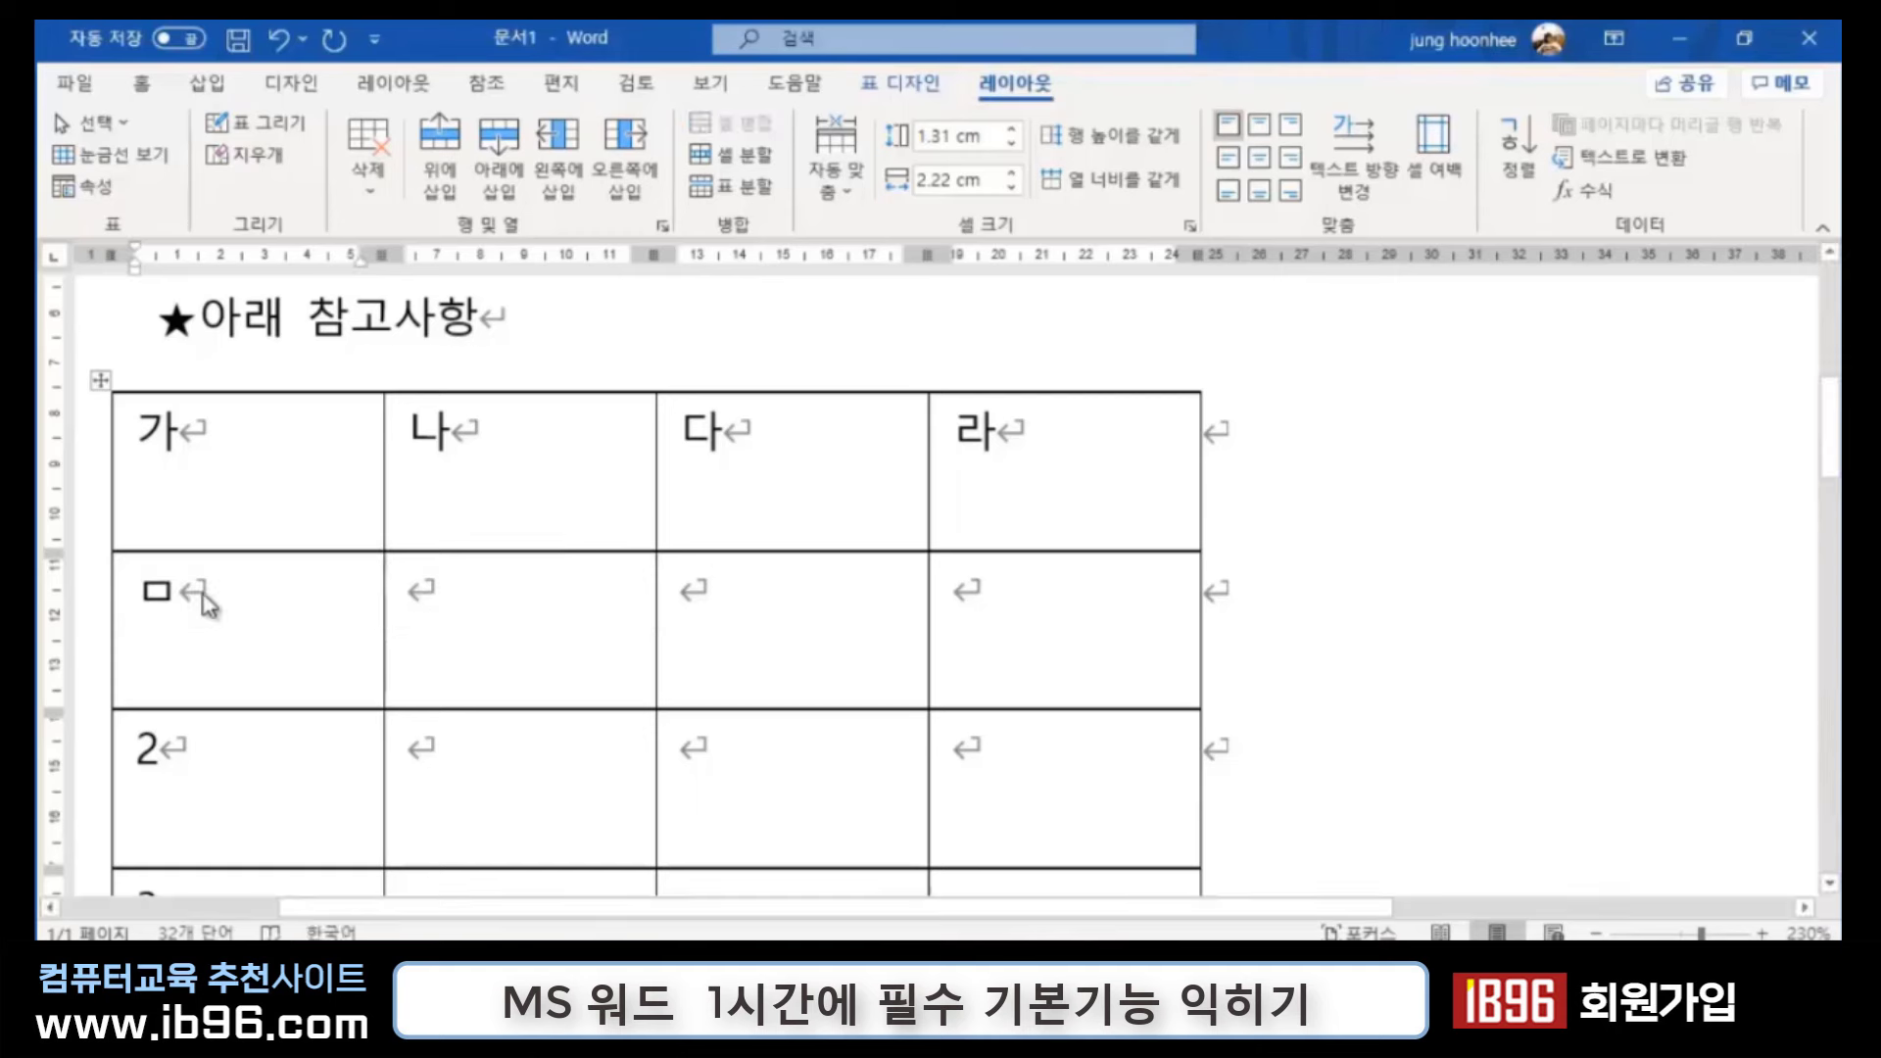
key(BackSpace)
drag(369, 613, 466, 622)
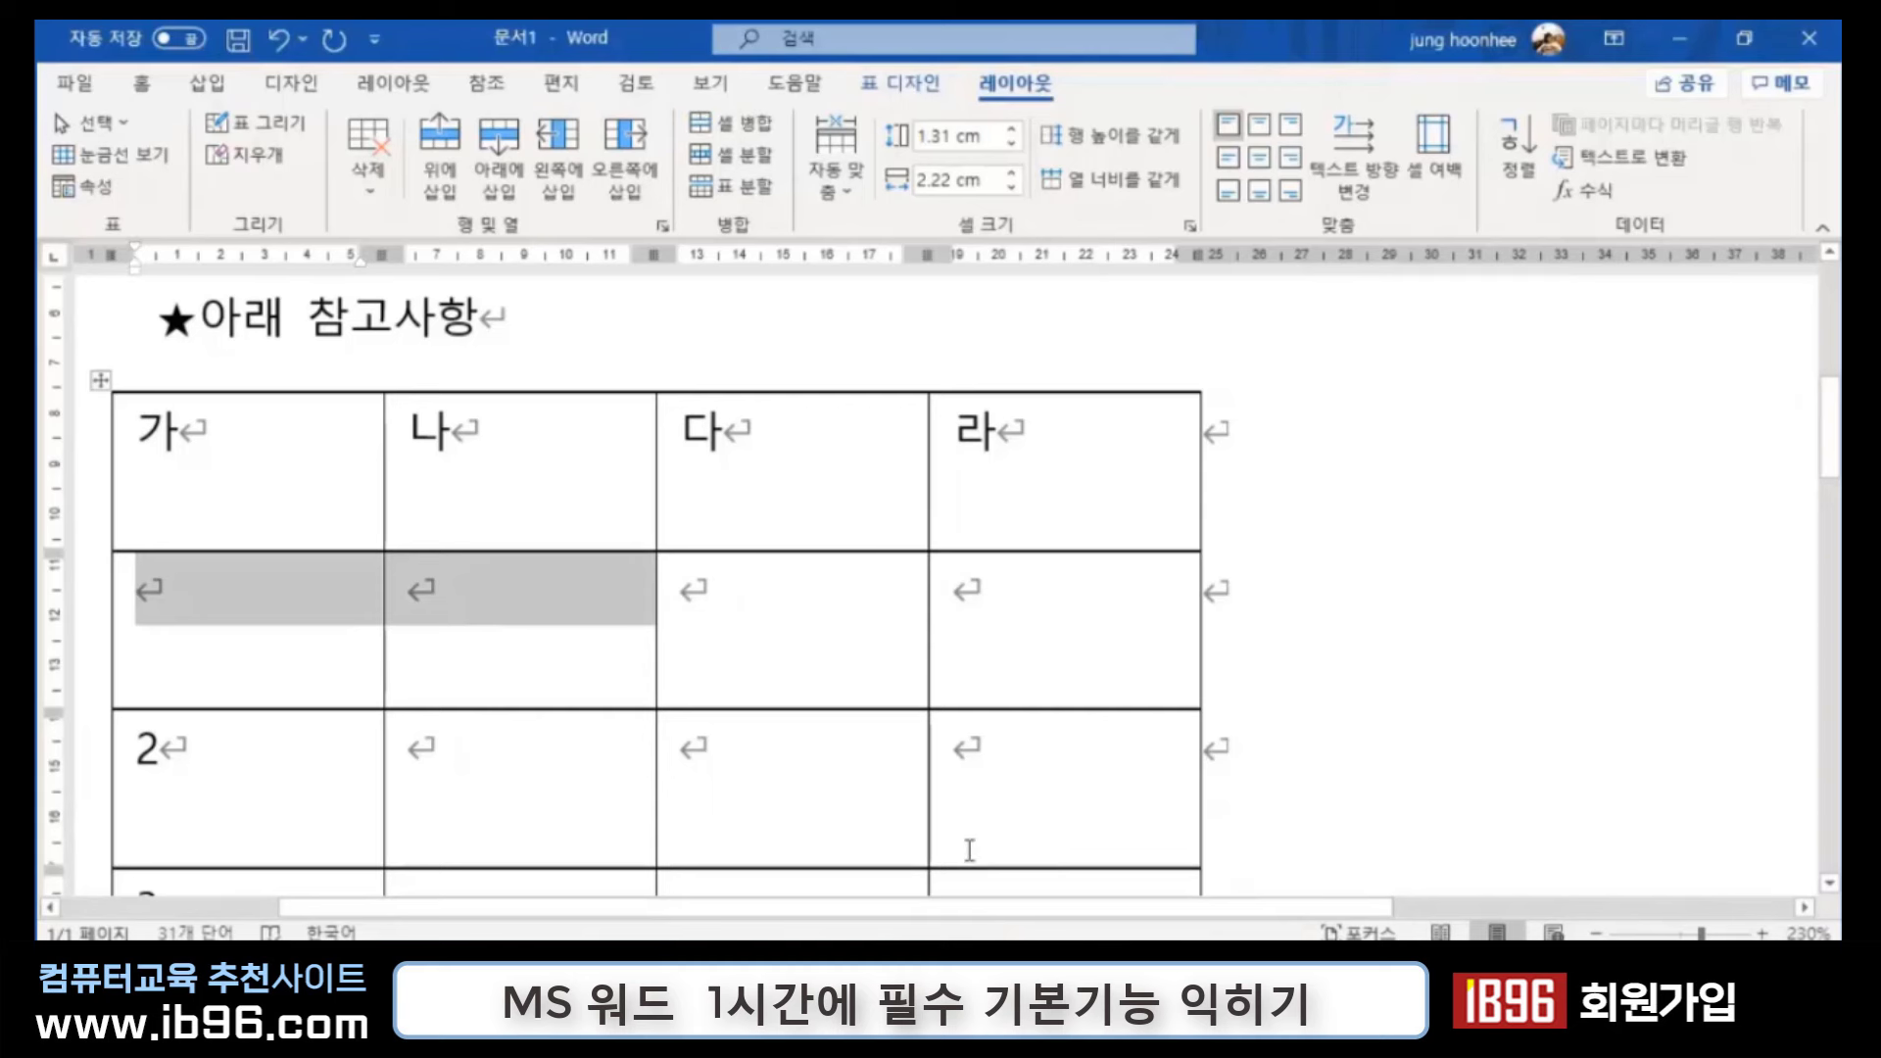
key(alt+a)
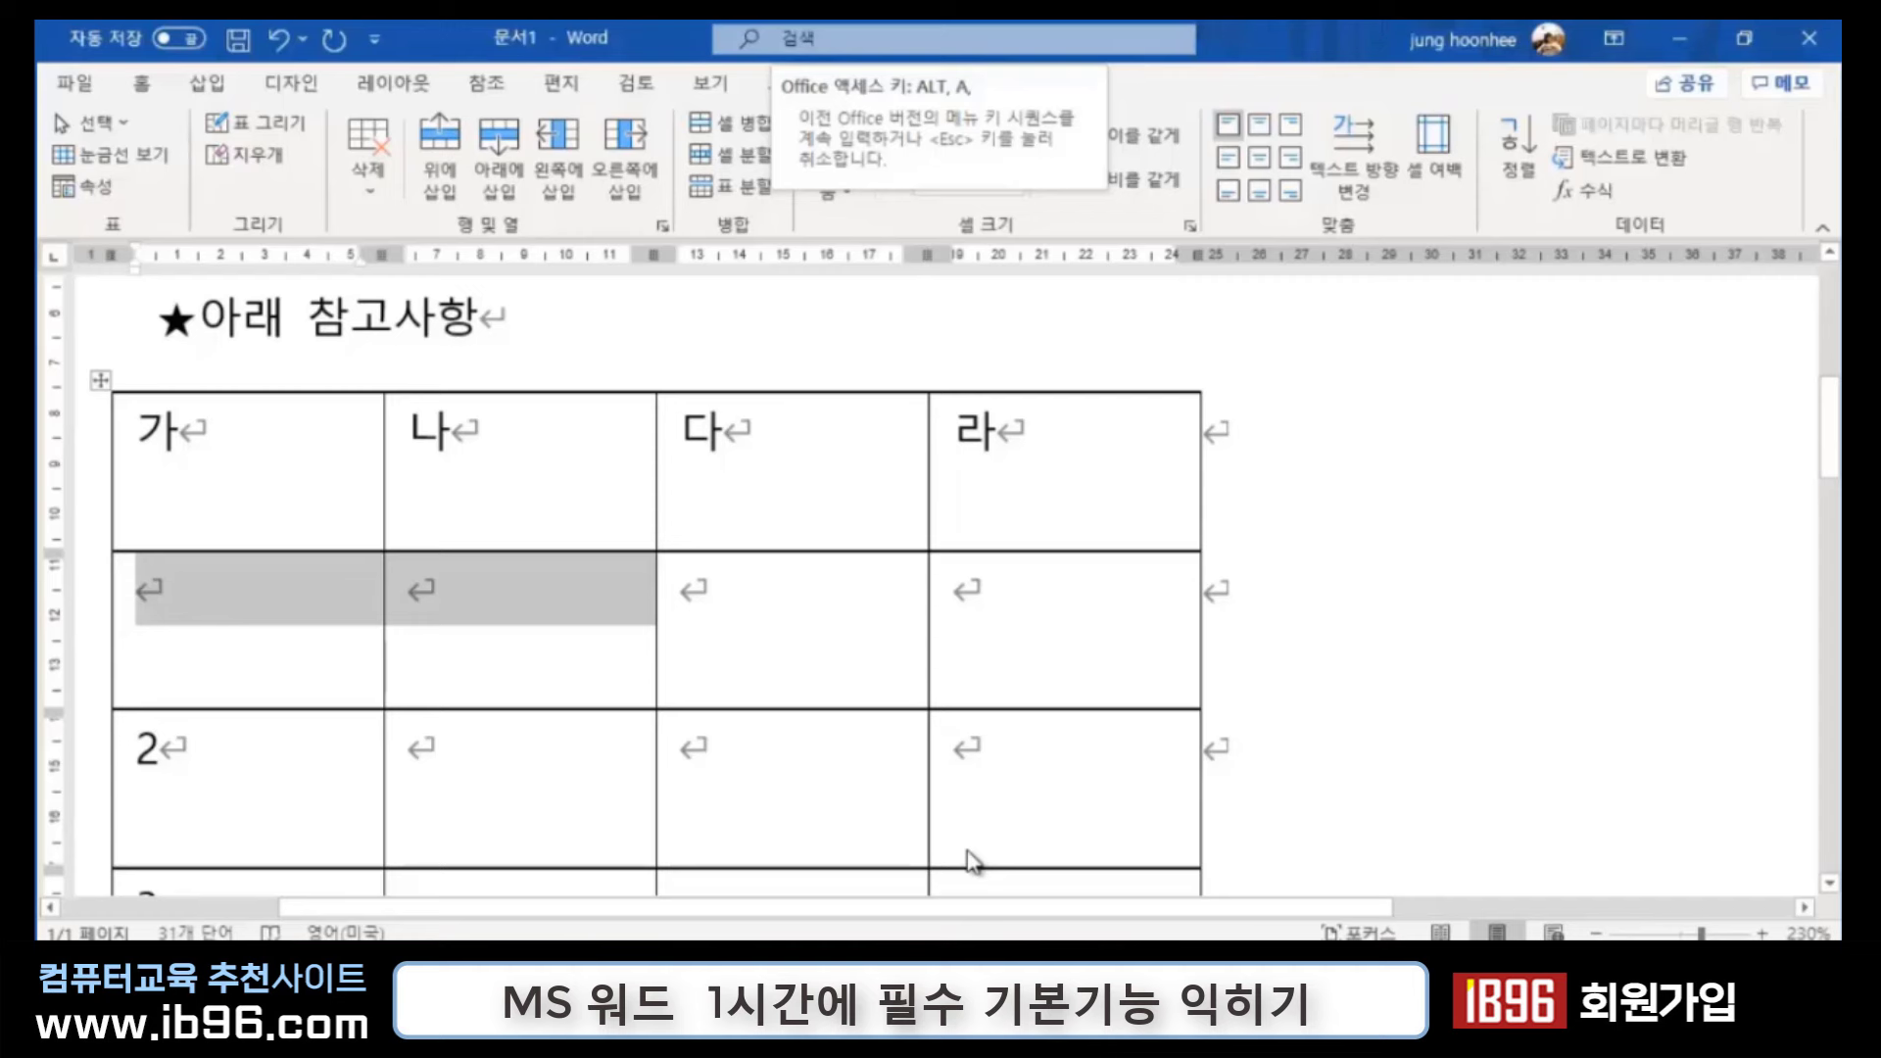
key(m)
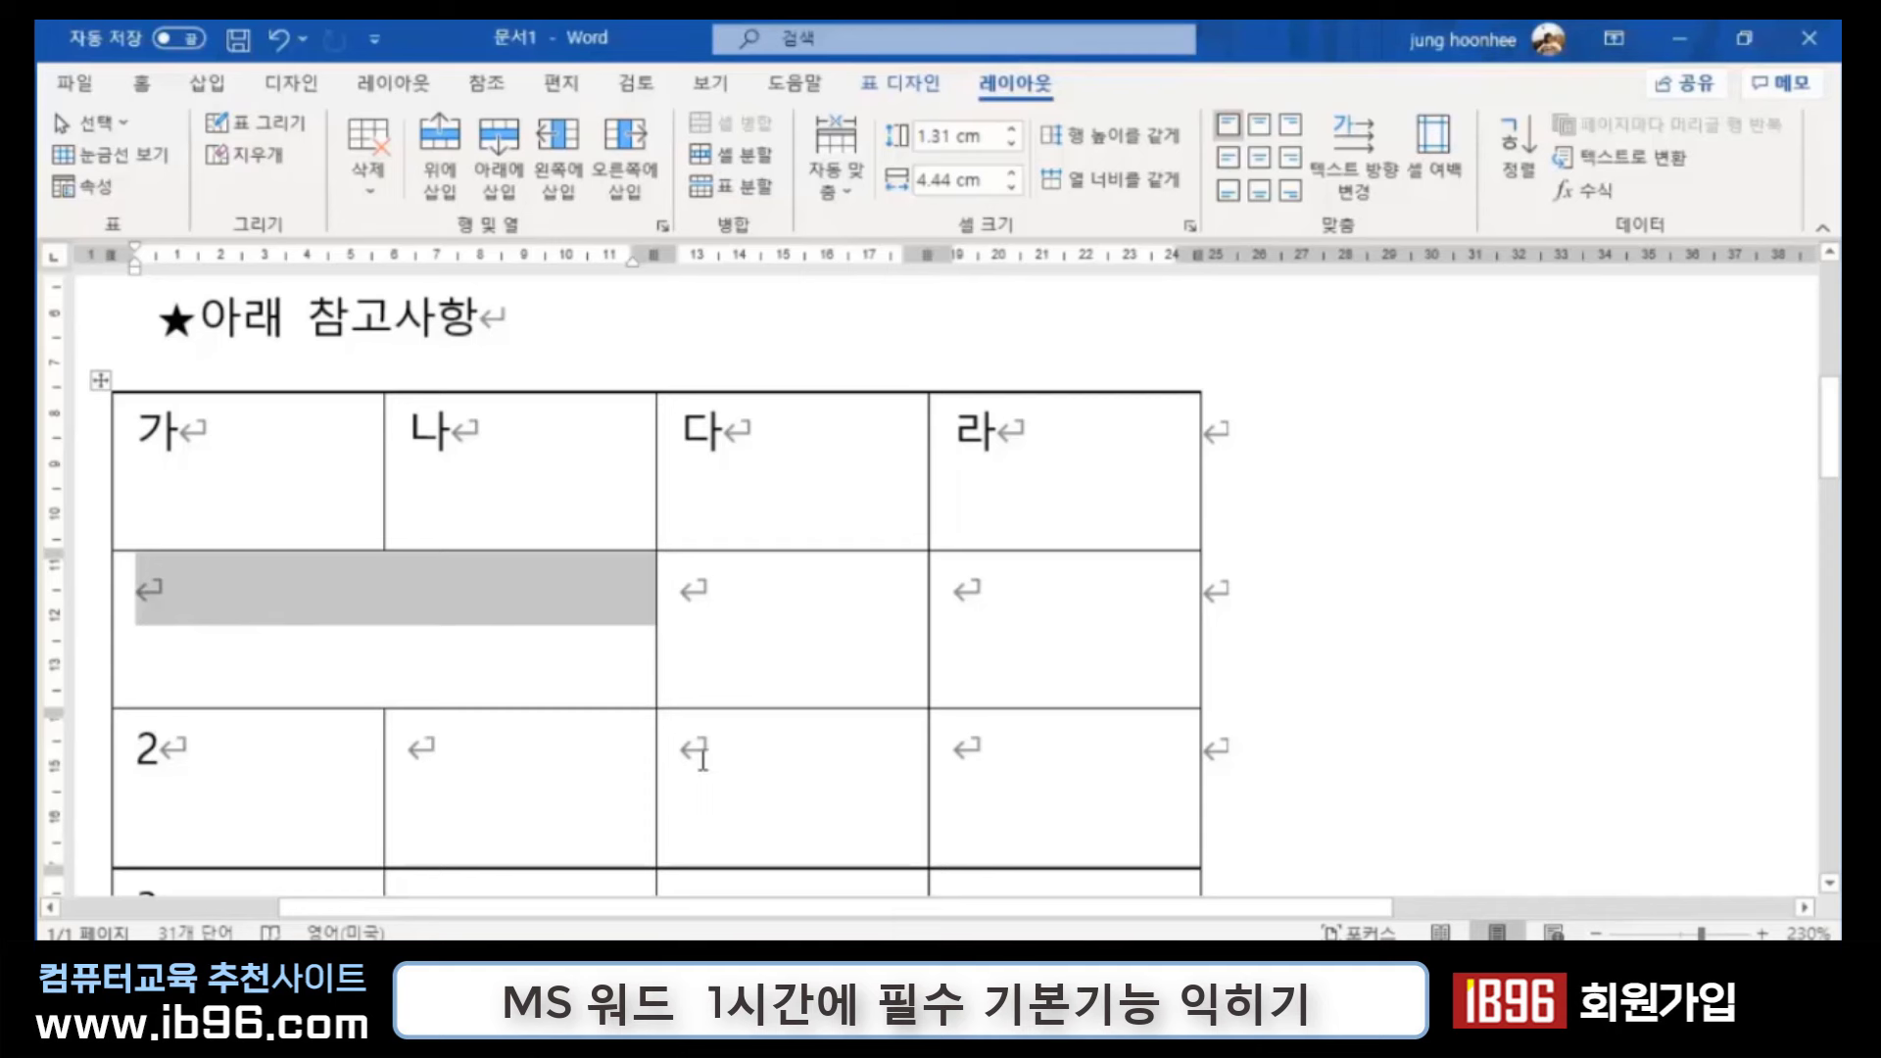
key(ctrl+z)
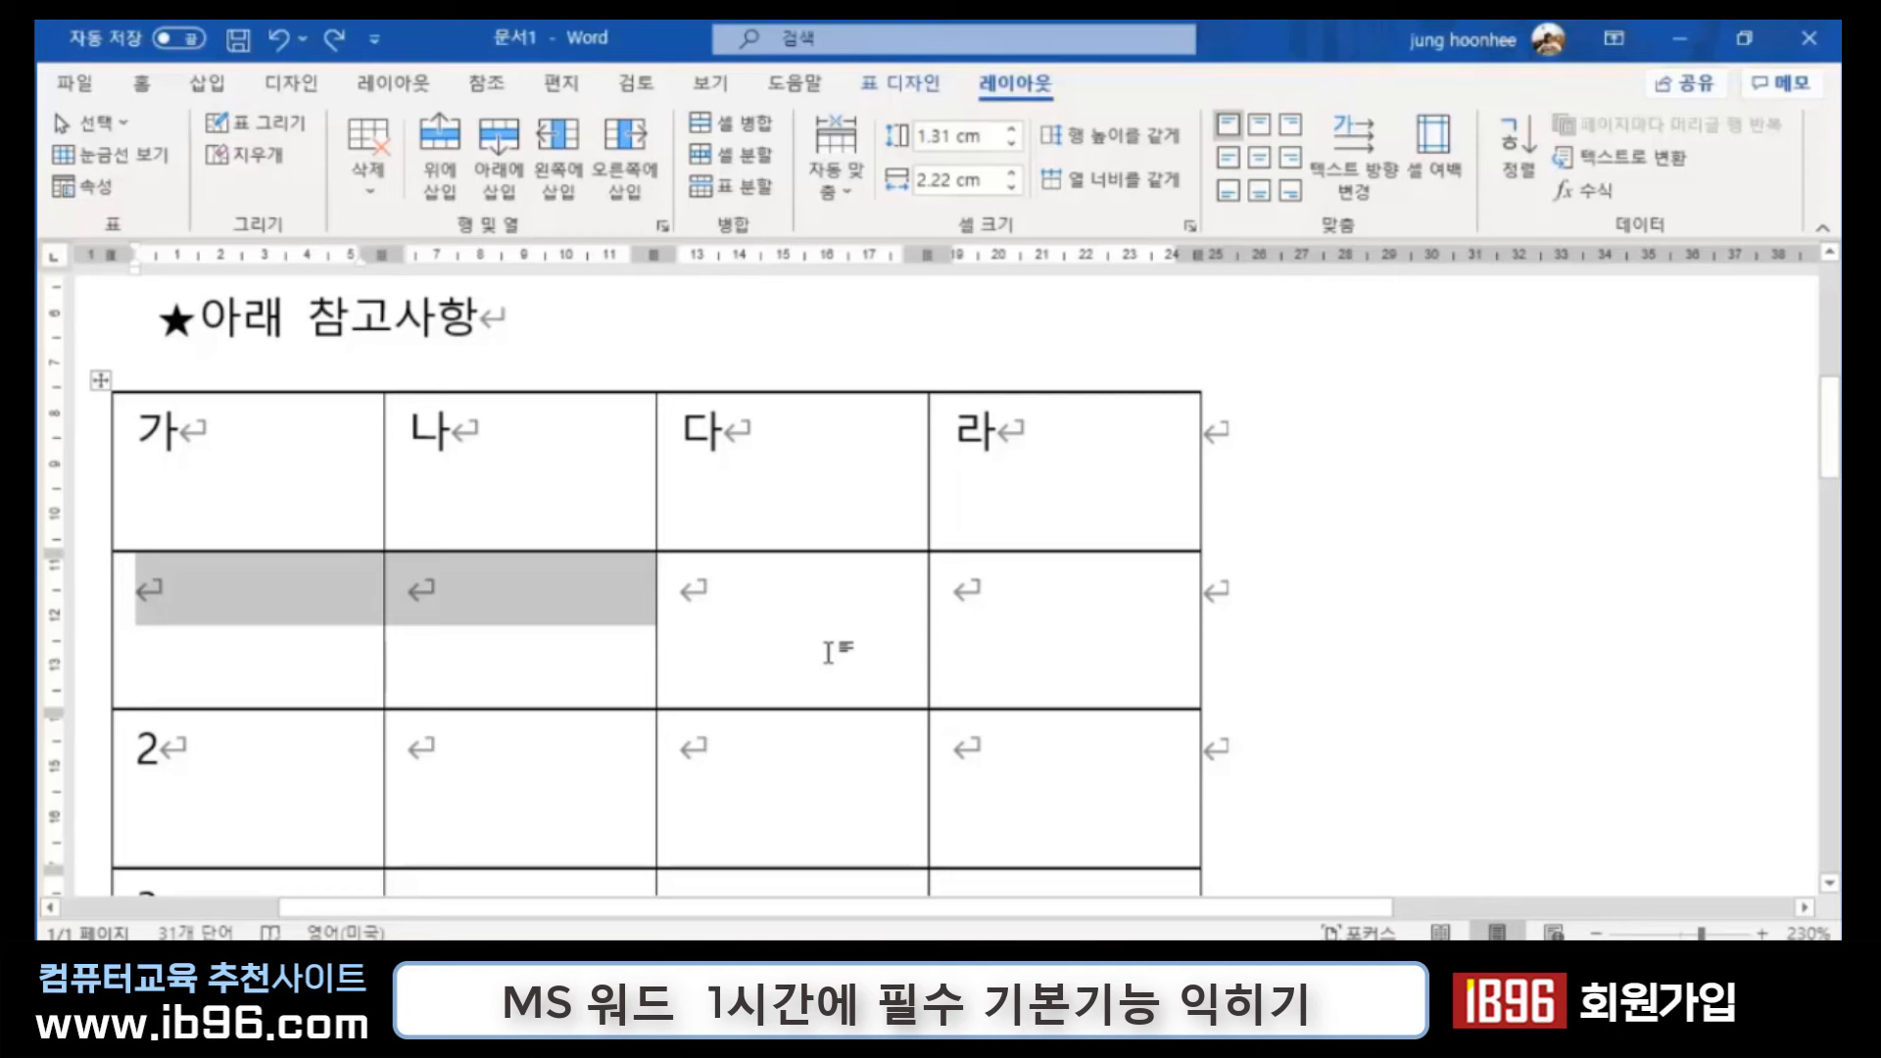
Step: Merge row 2's first two cells again, then split them back into two with Split Cells
key(alt+a)
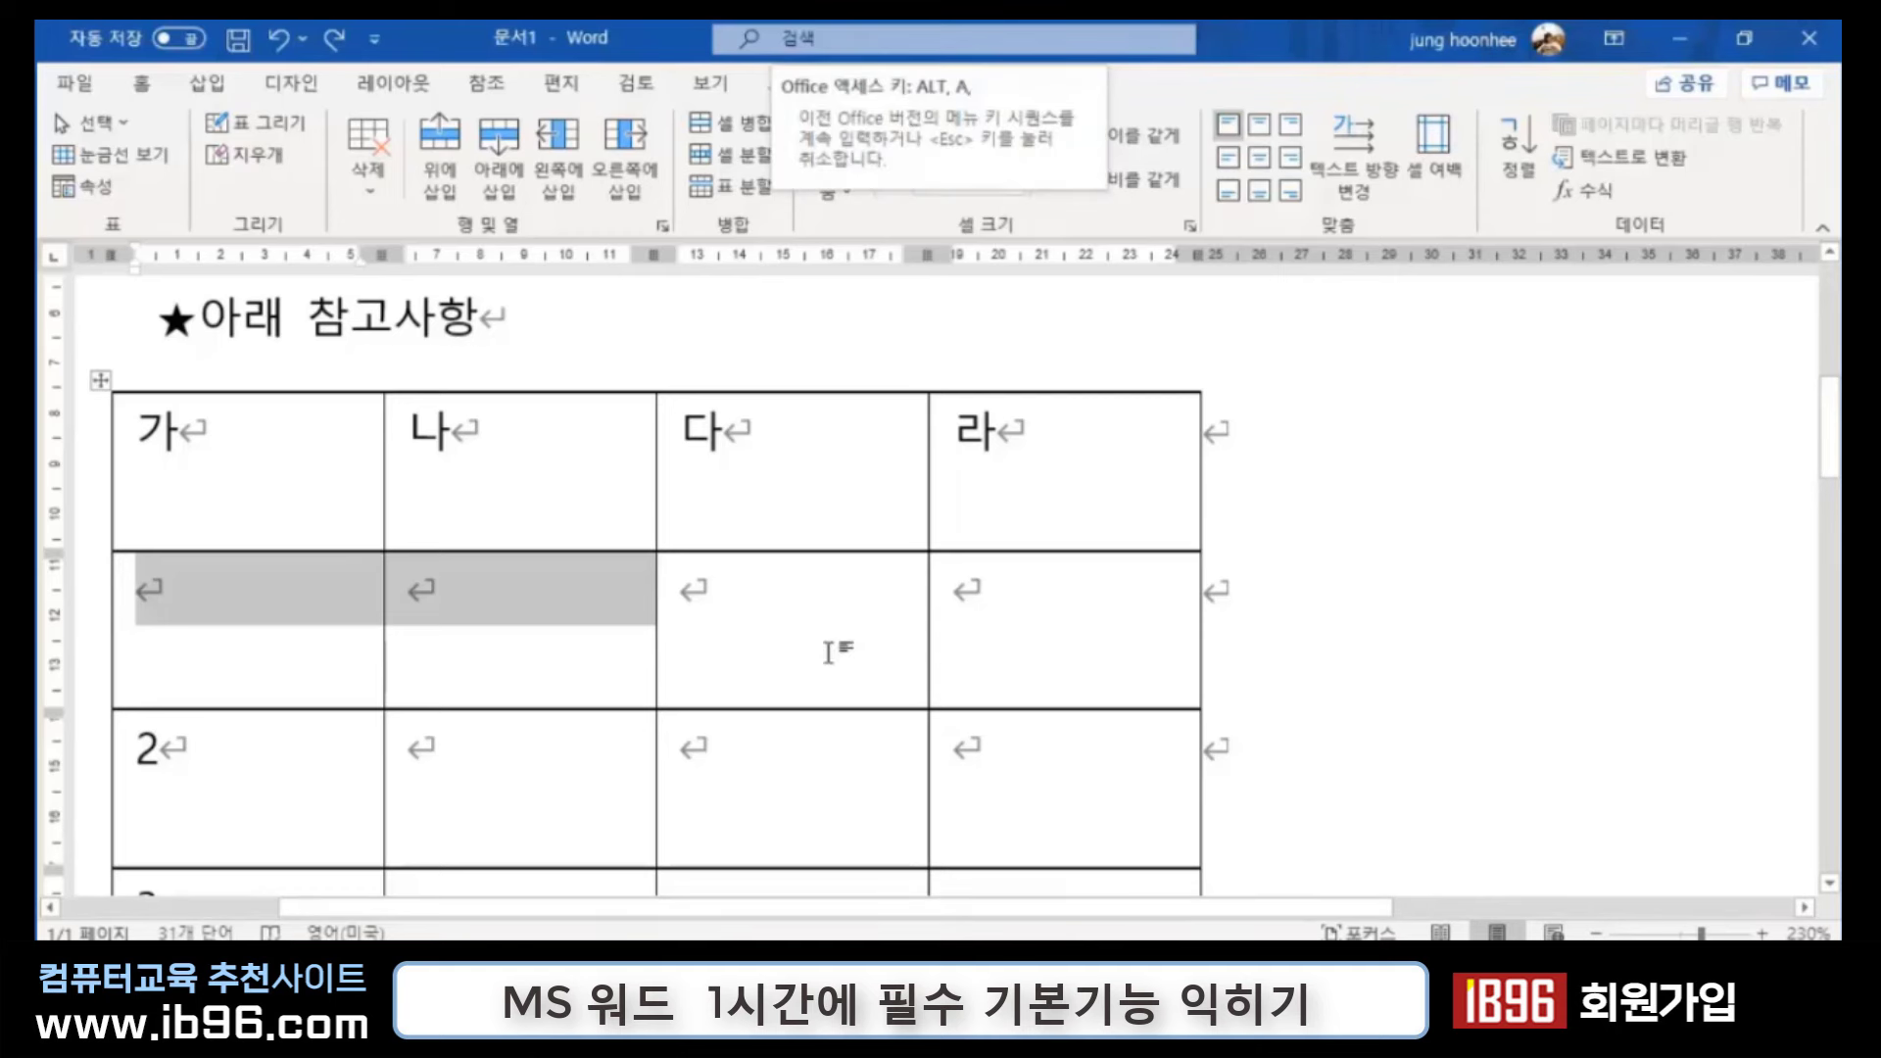
key(m)
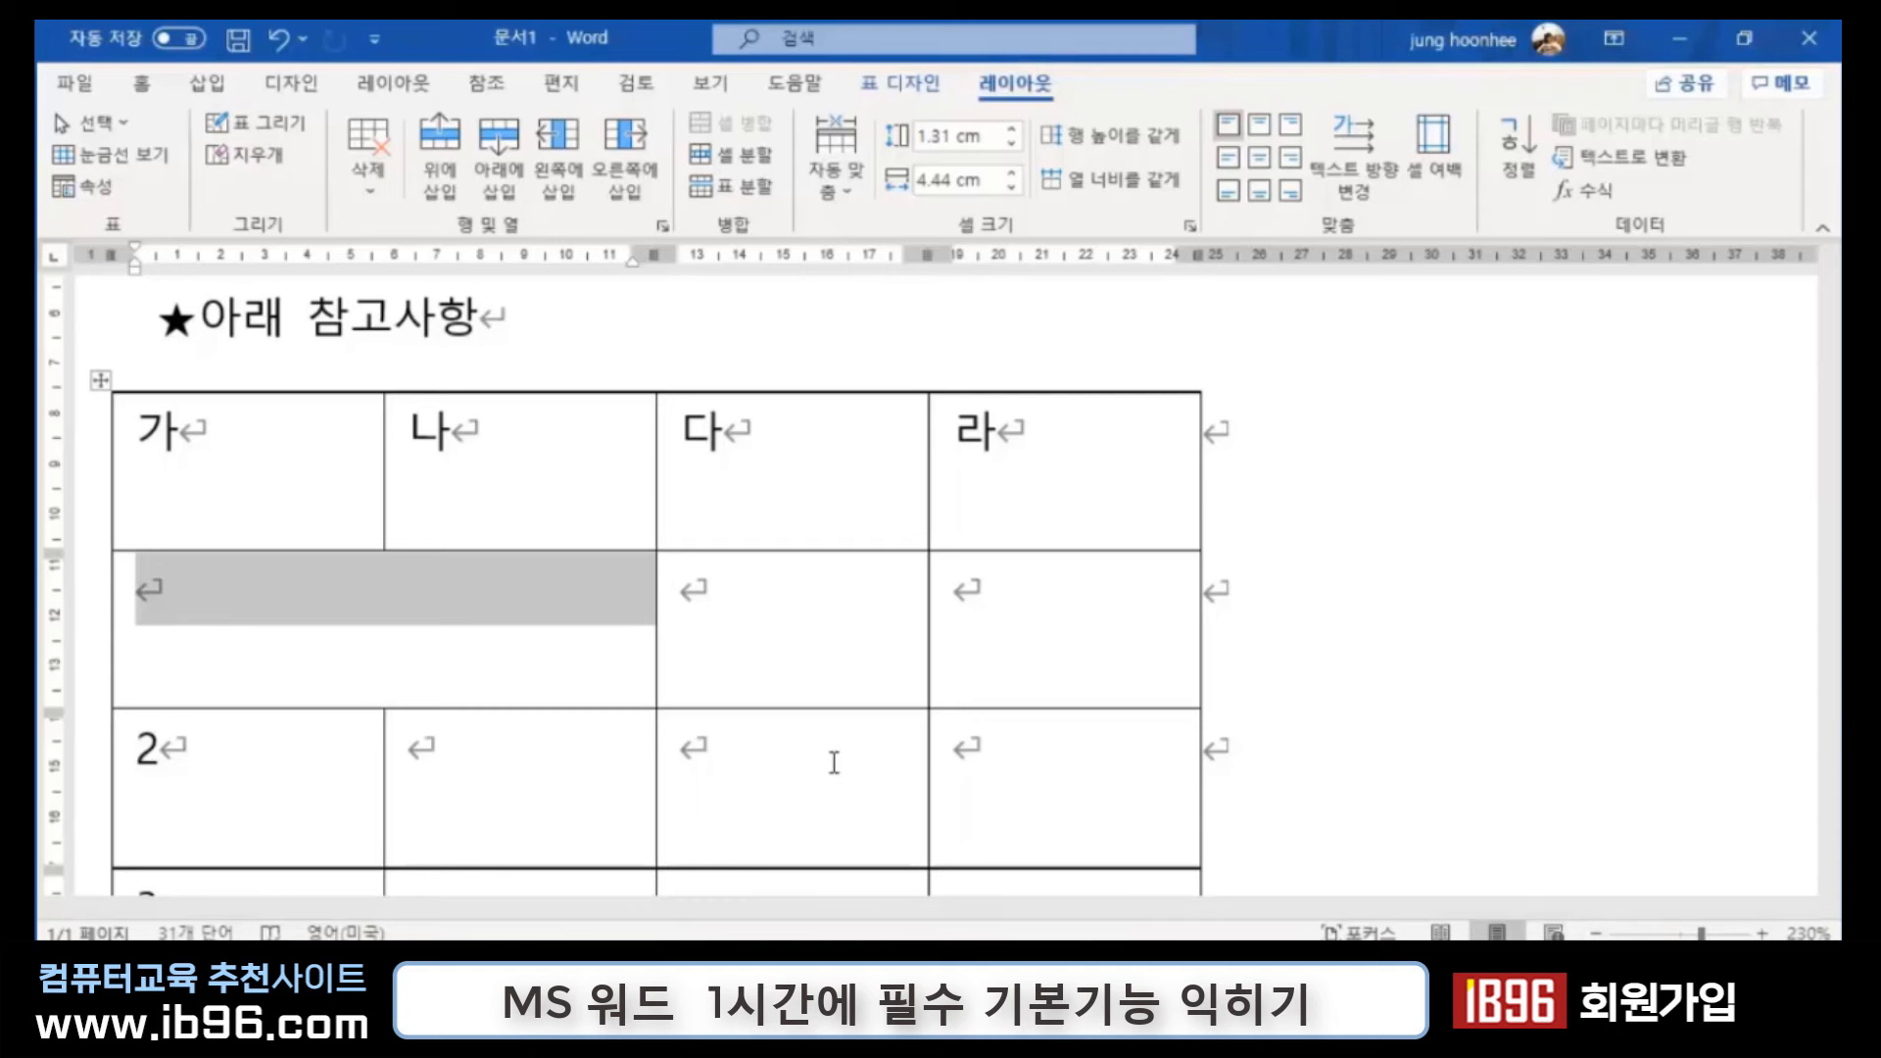
key(alt+a)
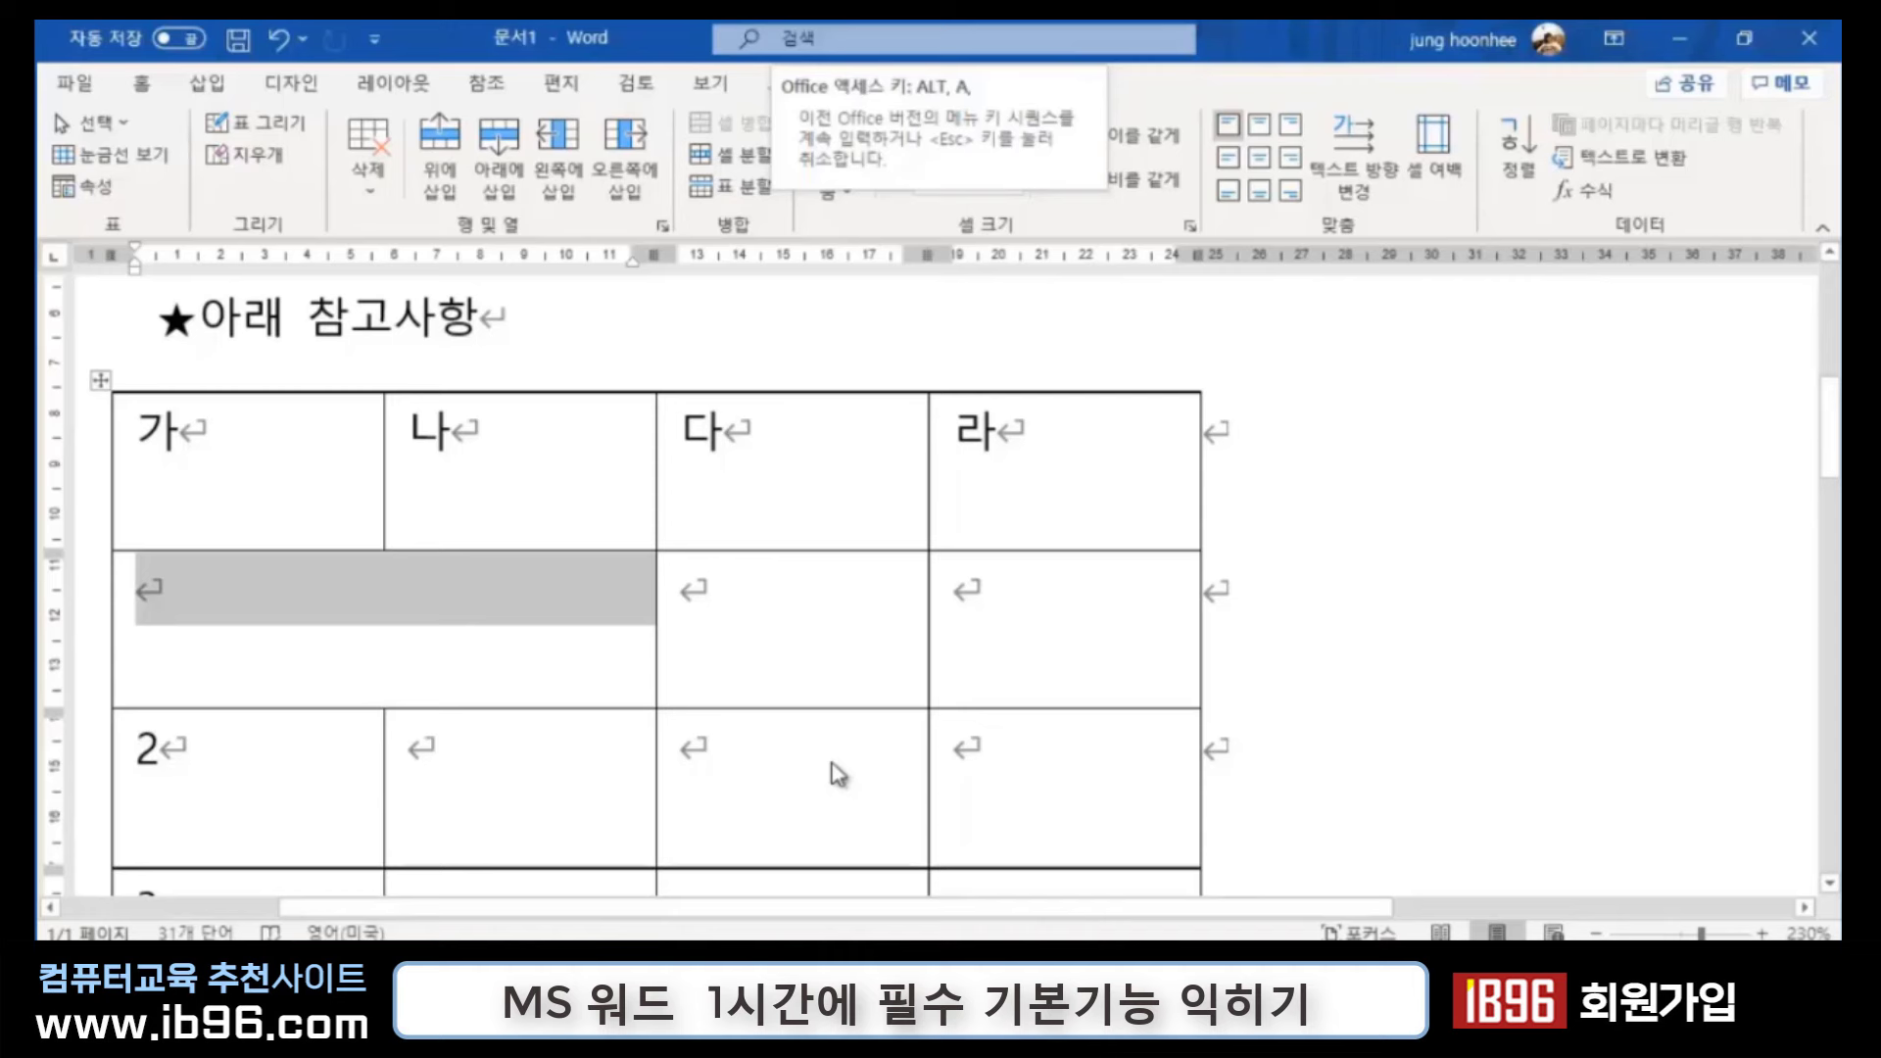
key(p)
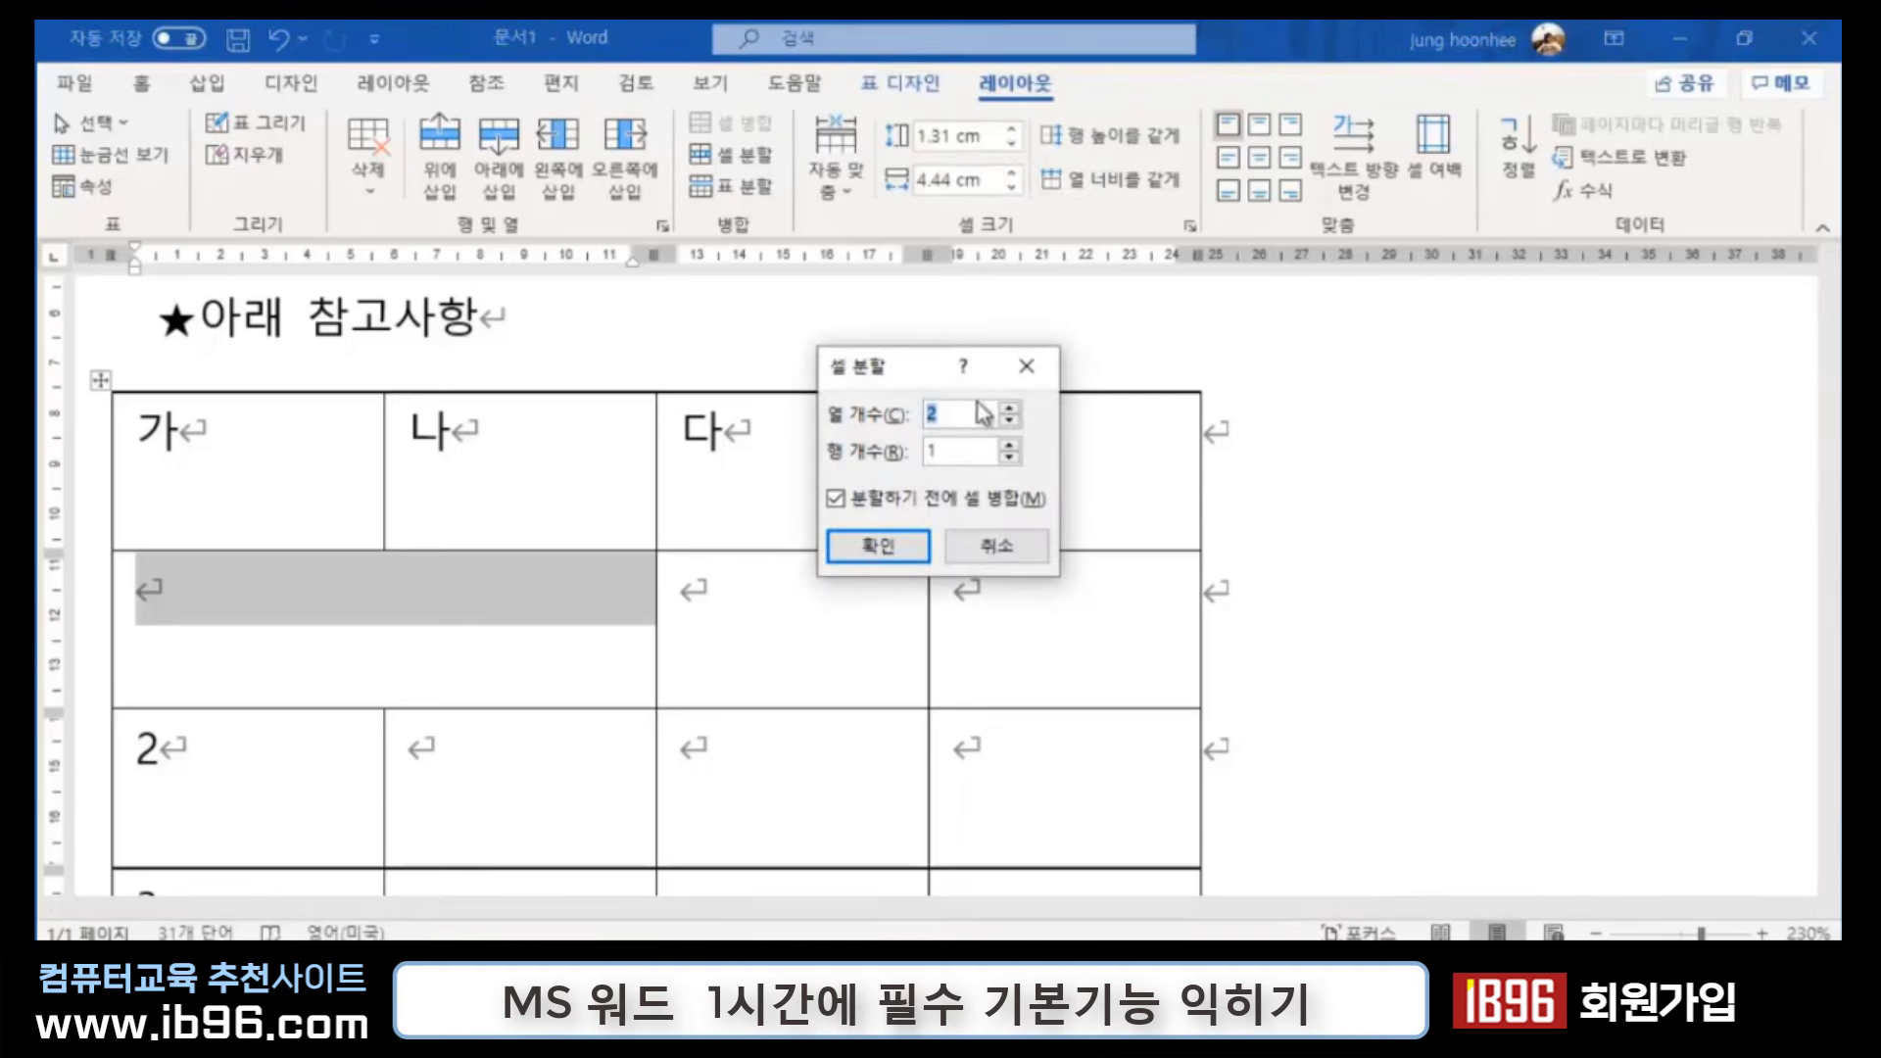
click(867, 545)
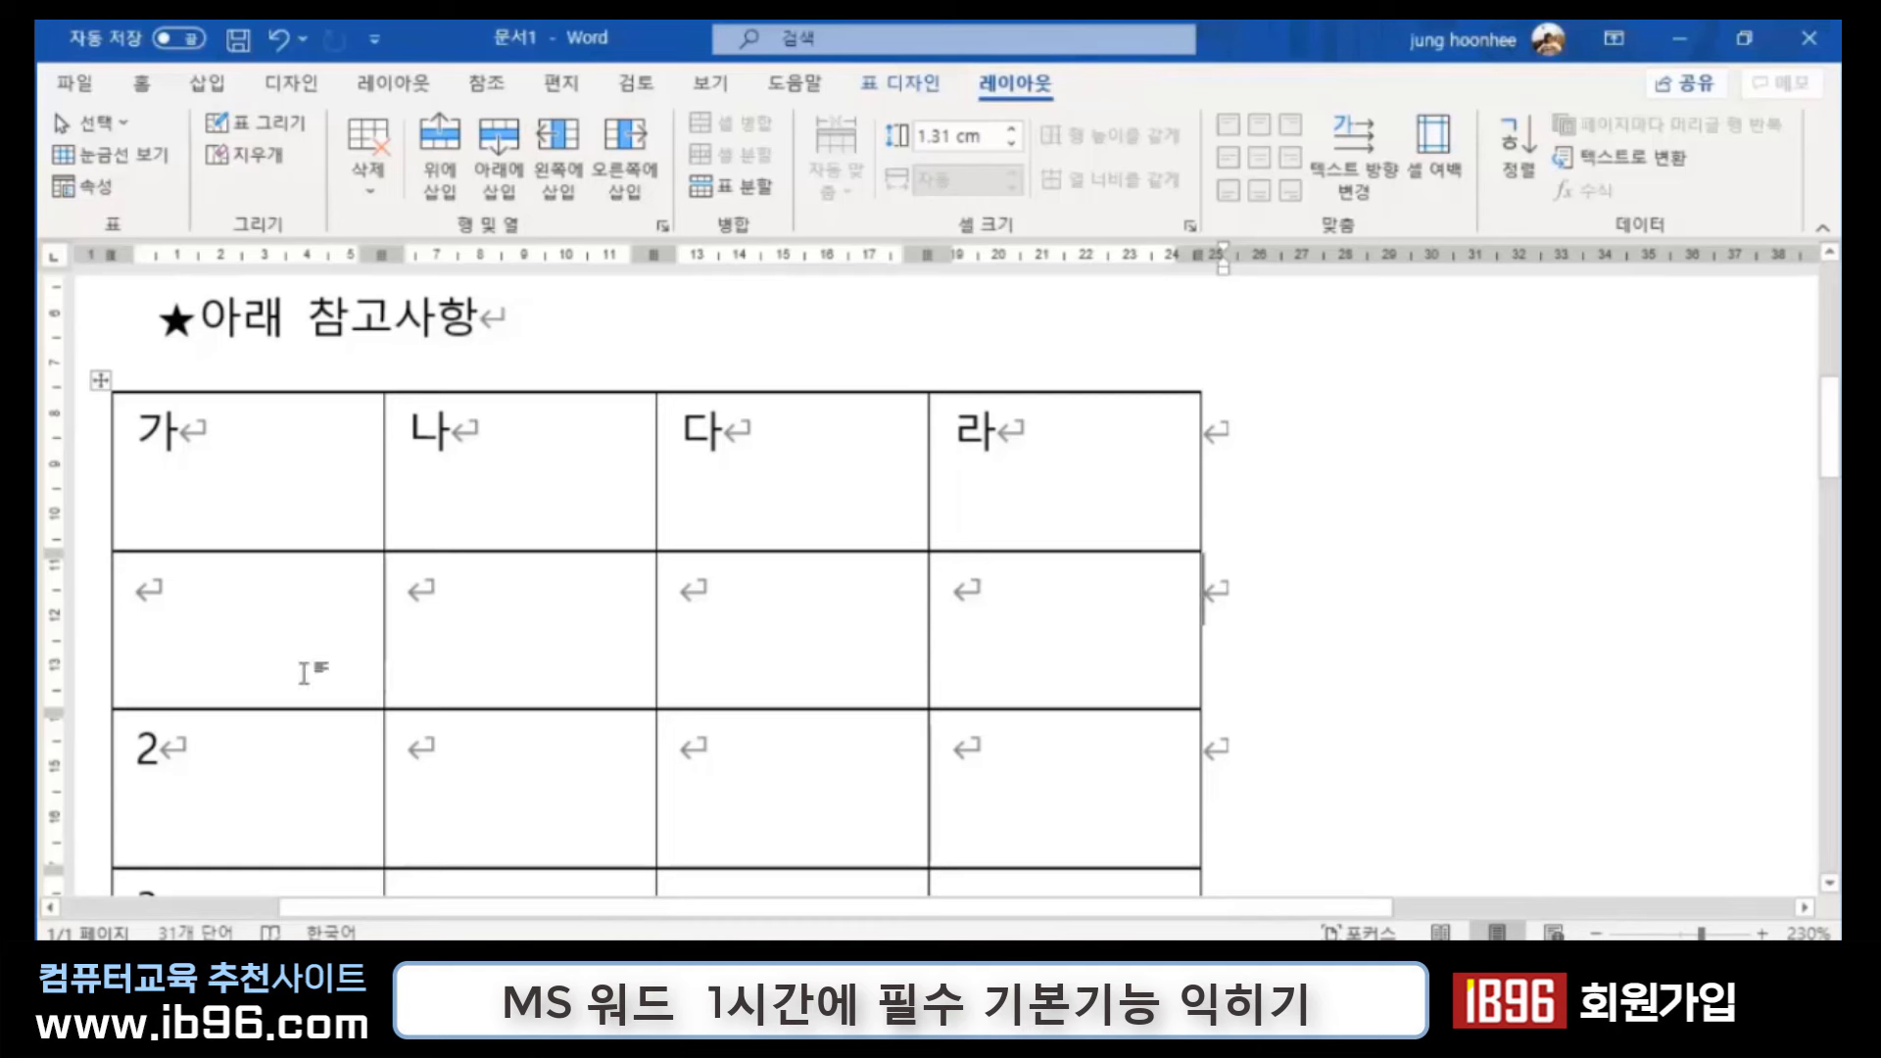
Step: Reselect row 2's first two cells, merge them with Alt+J,L,M, then split them back into two
click(312, 599)
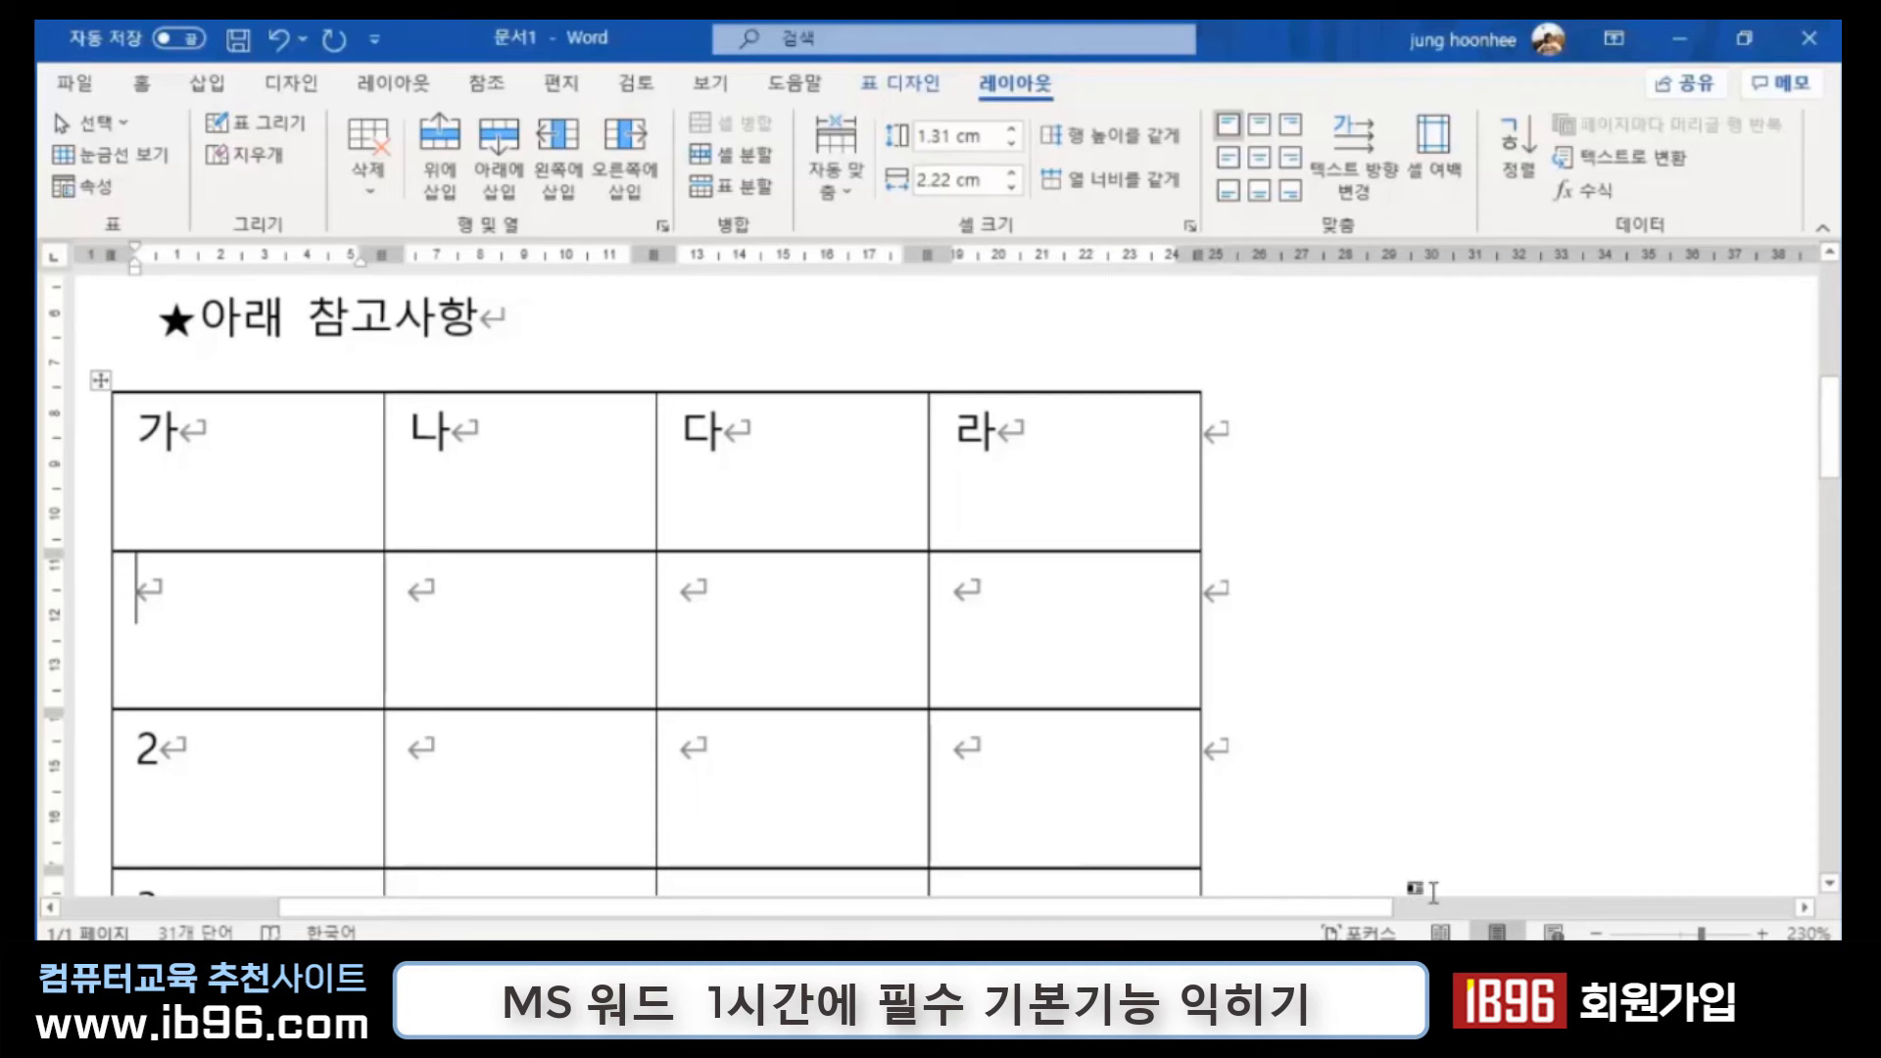
key(shift+Right)
key(shift+Right)
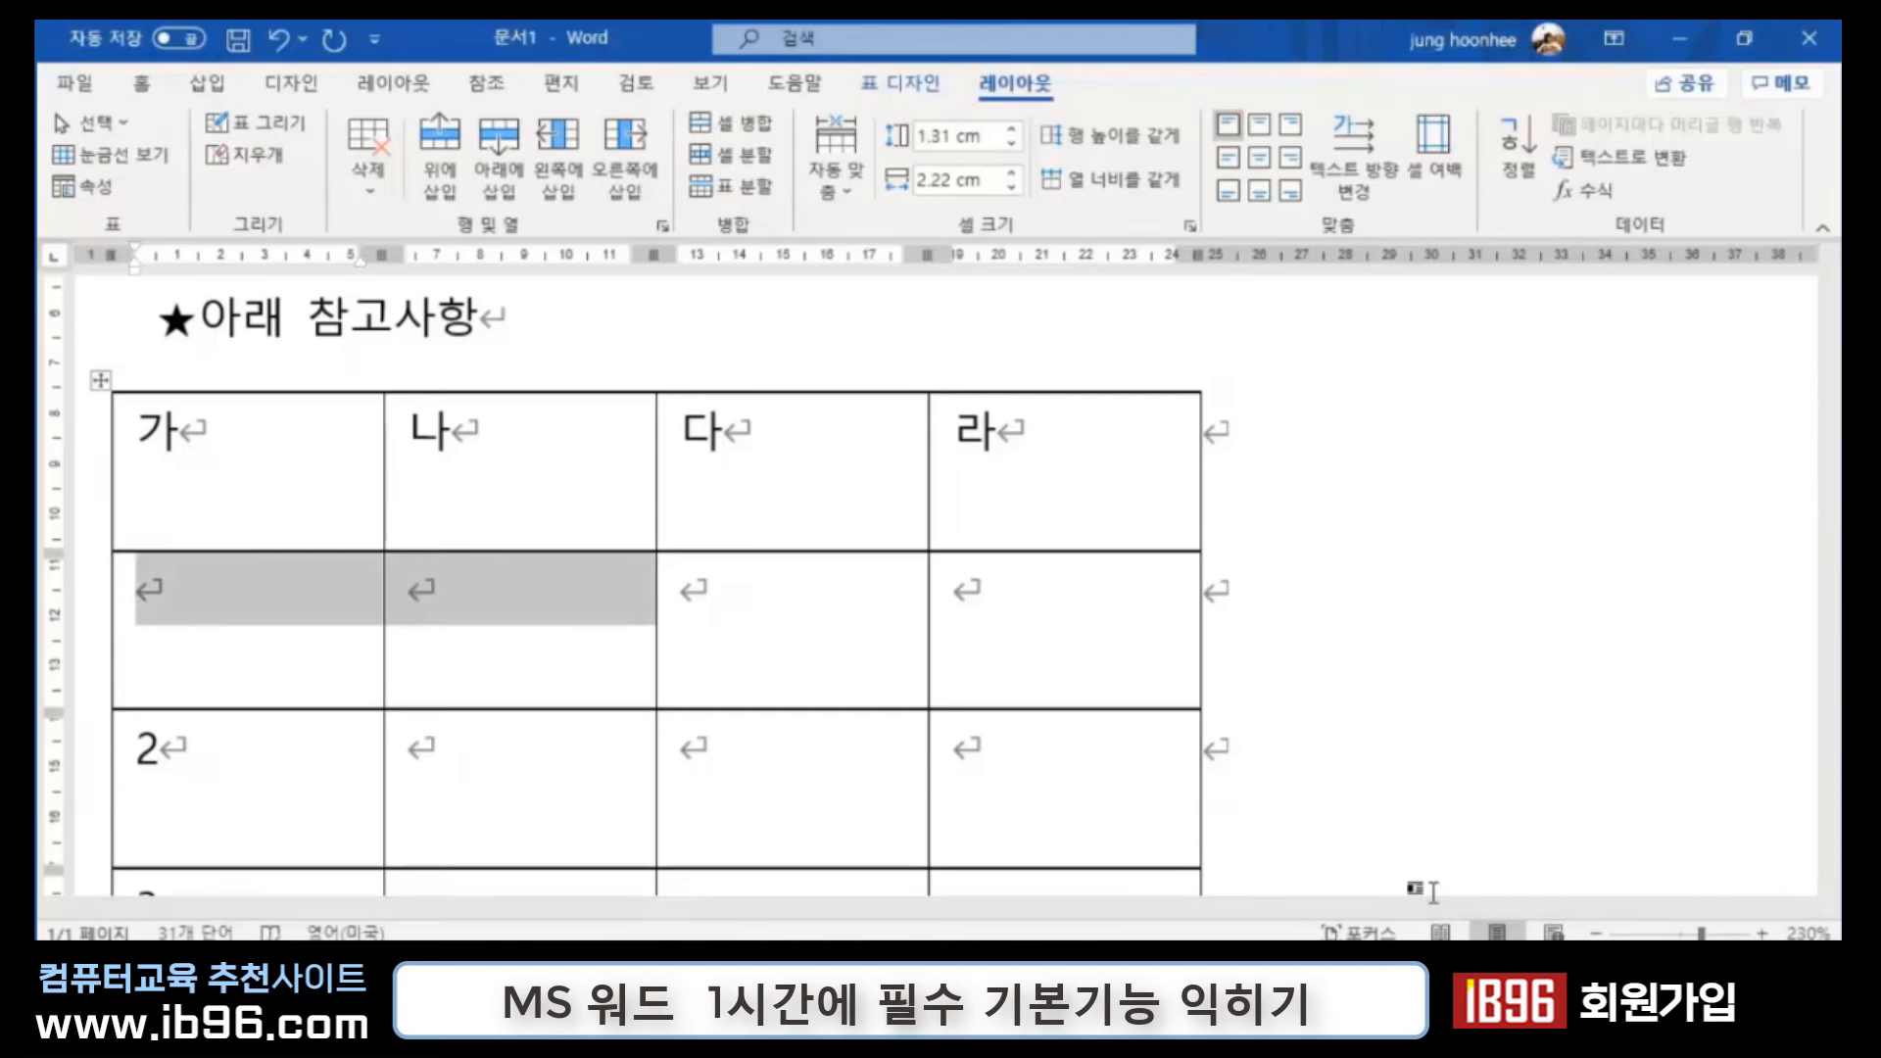
key(alt+j)
key(l)
key(m)
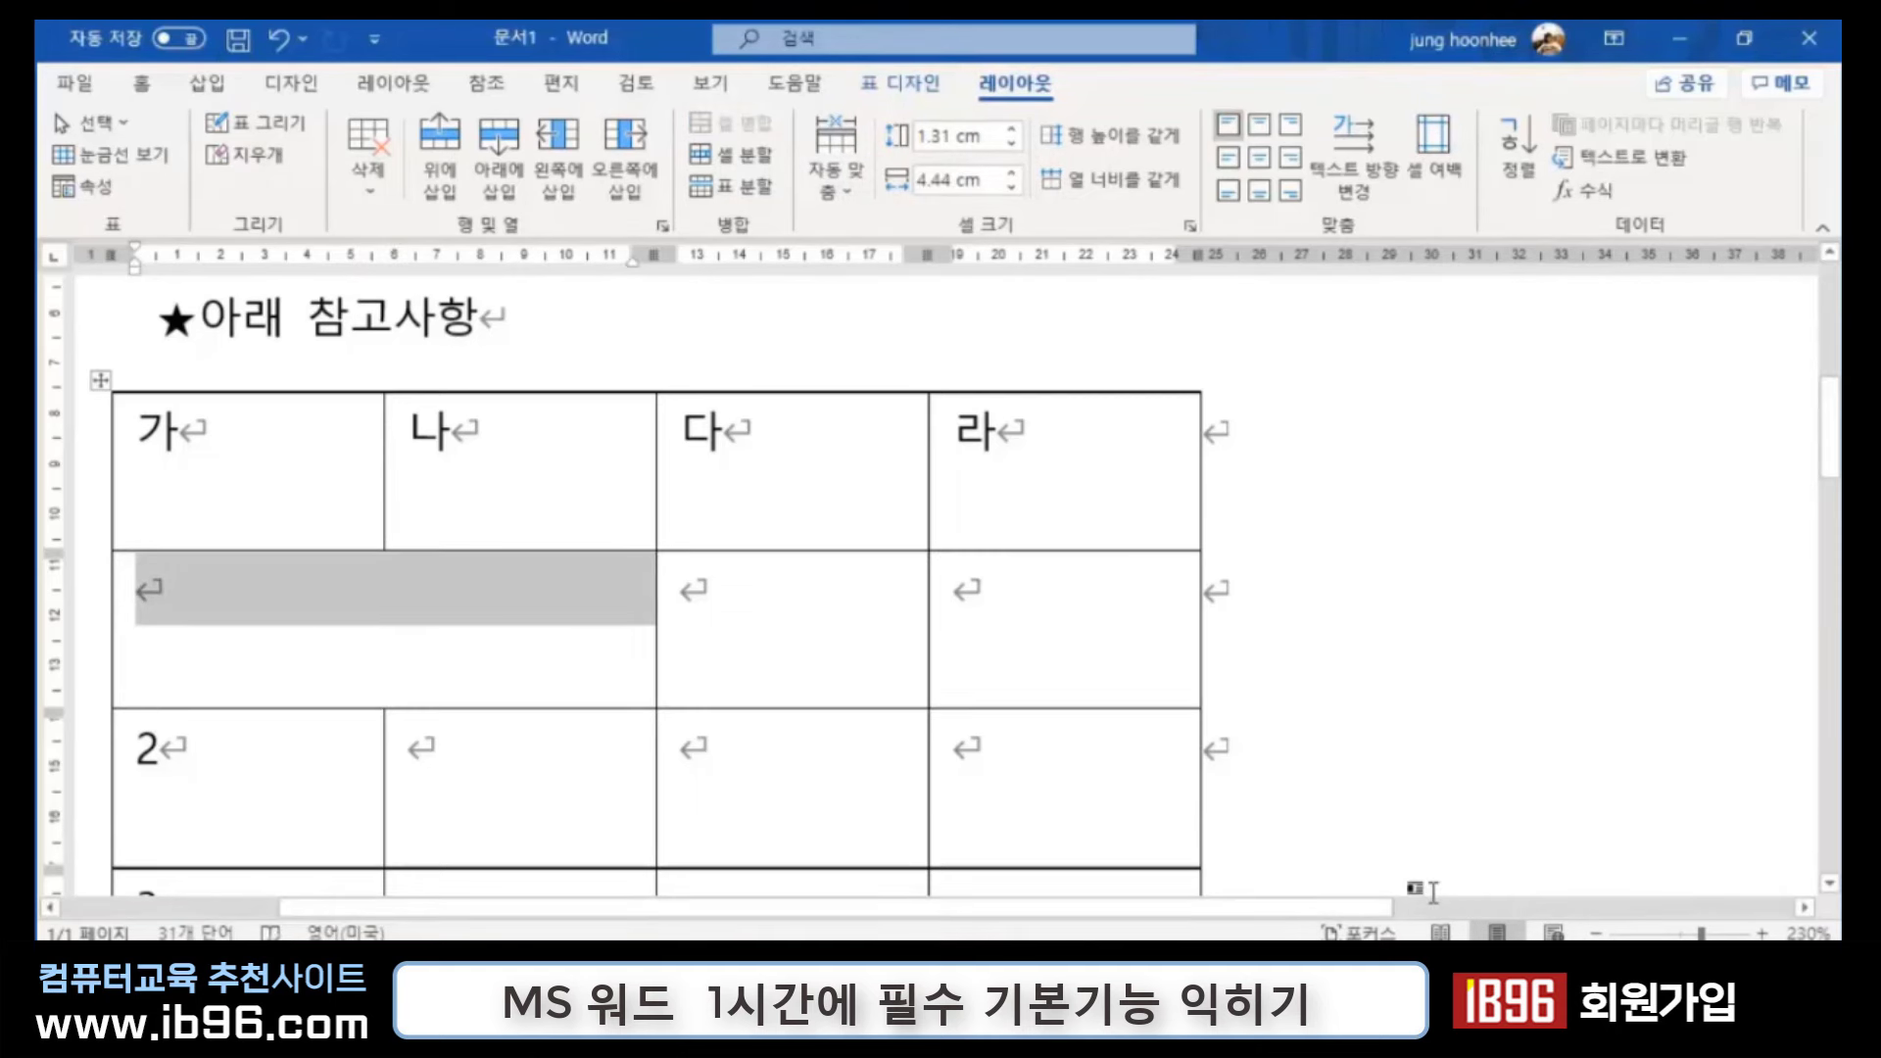
key(alt+a)
key(p)
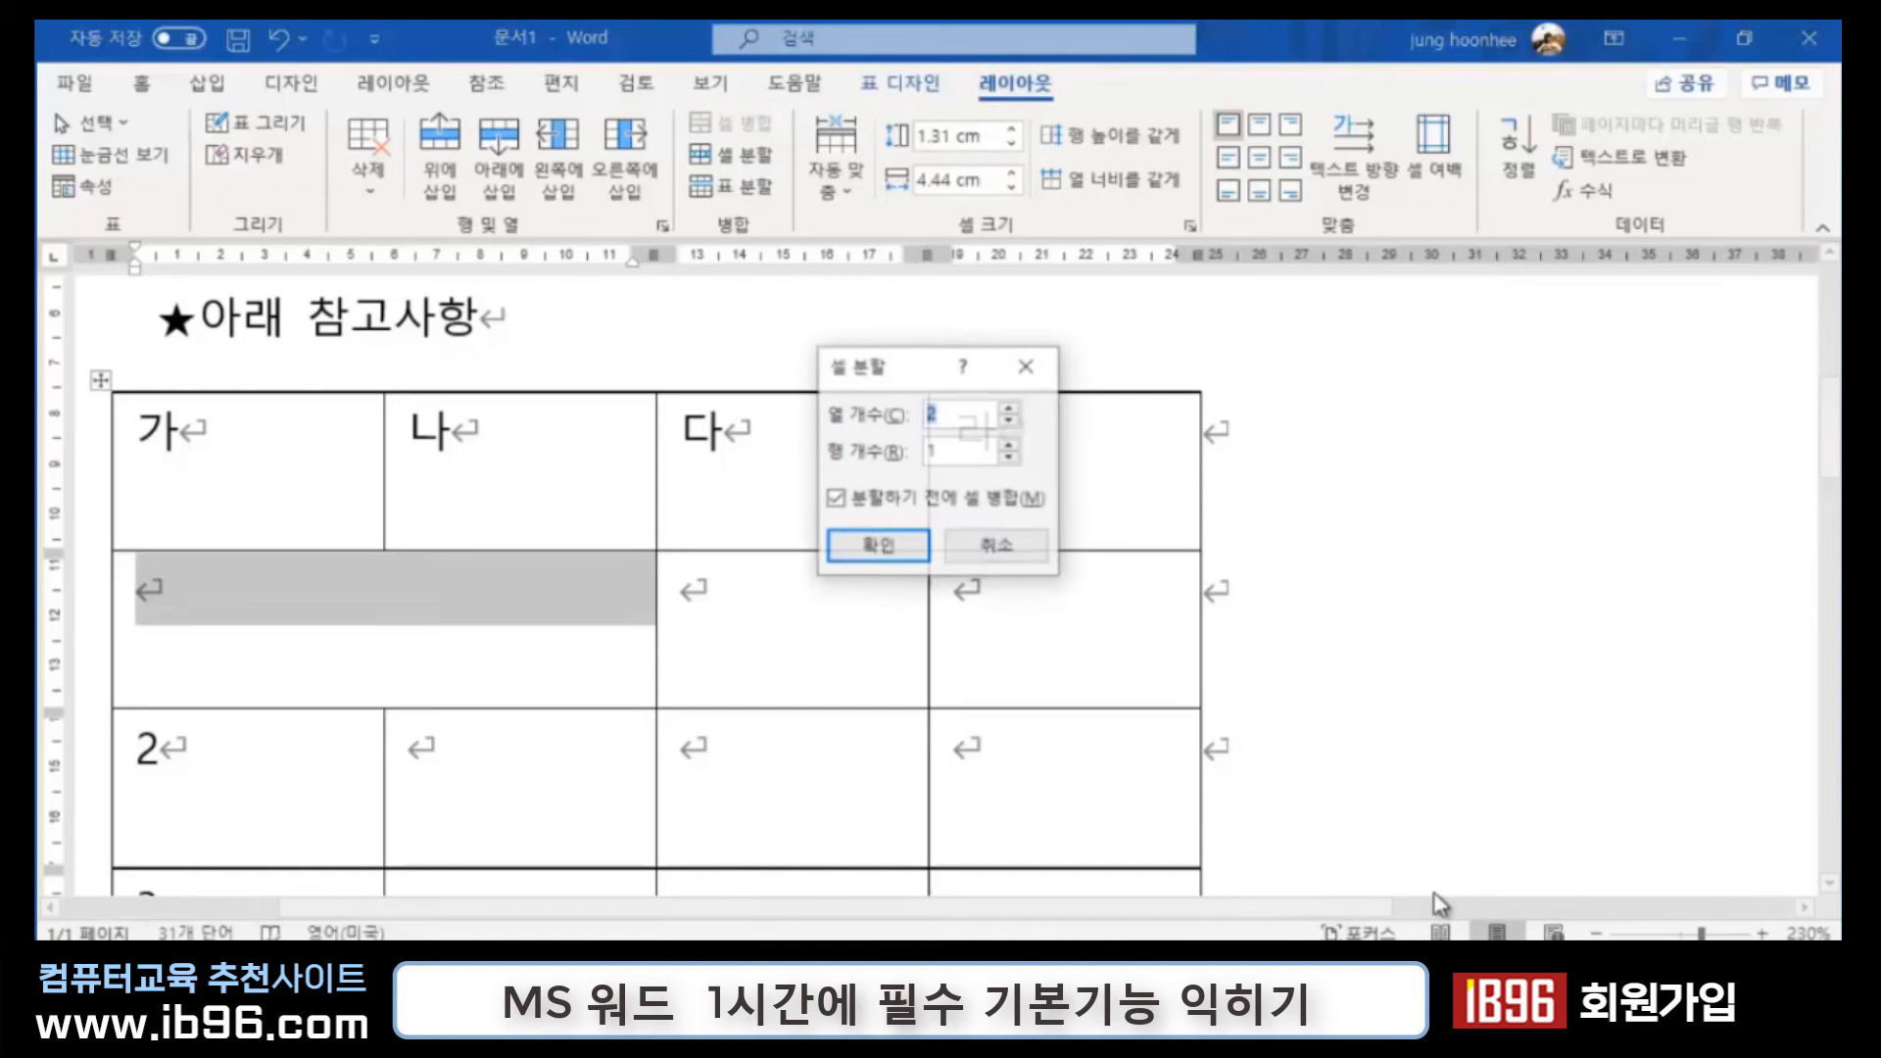
key(Return)
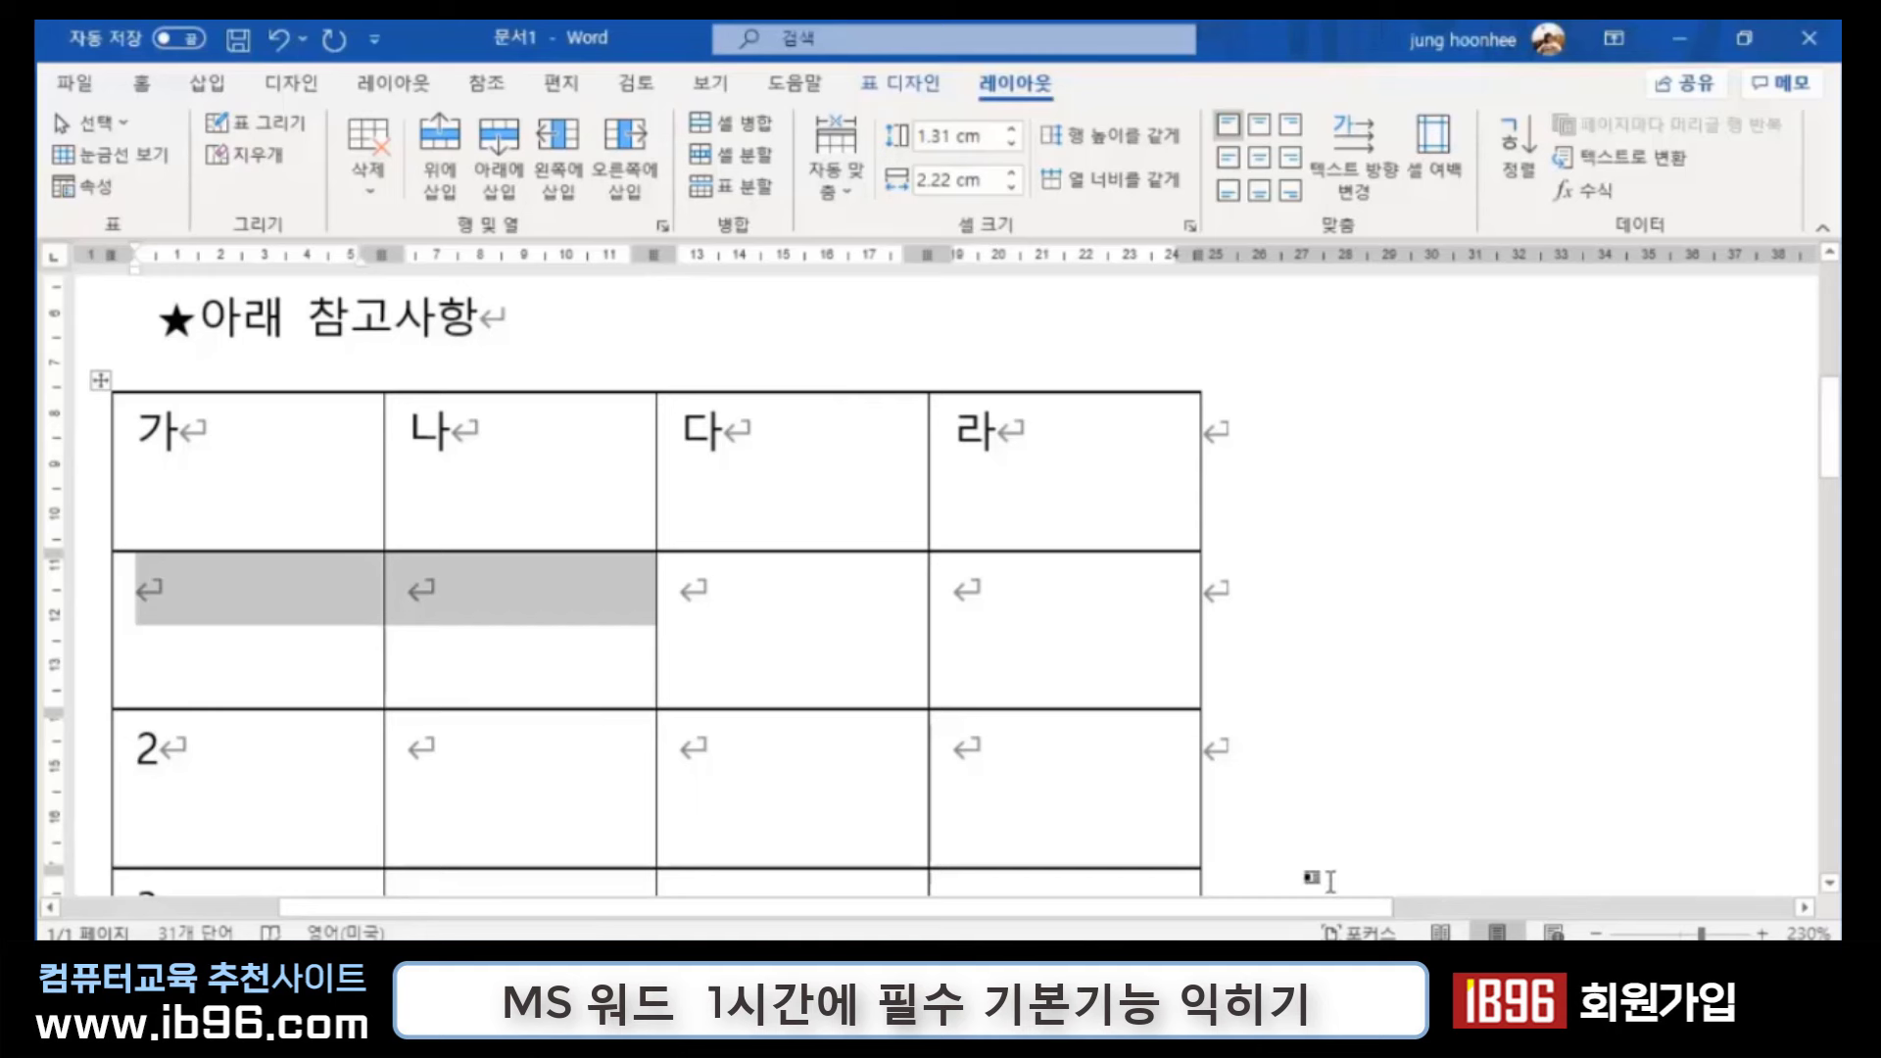
click(1466, 639)
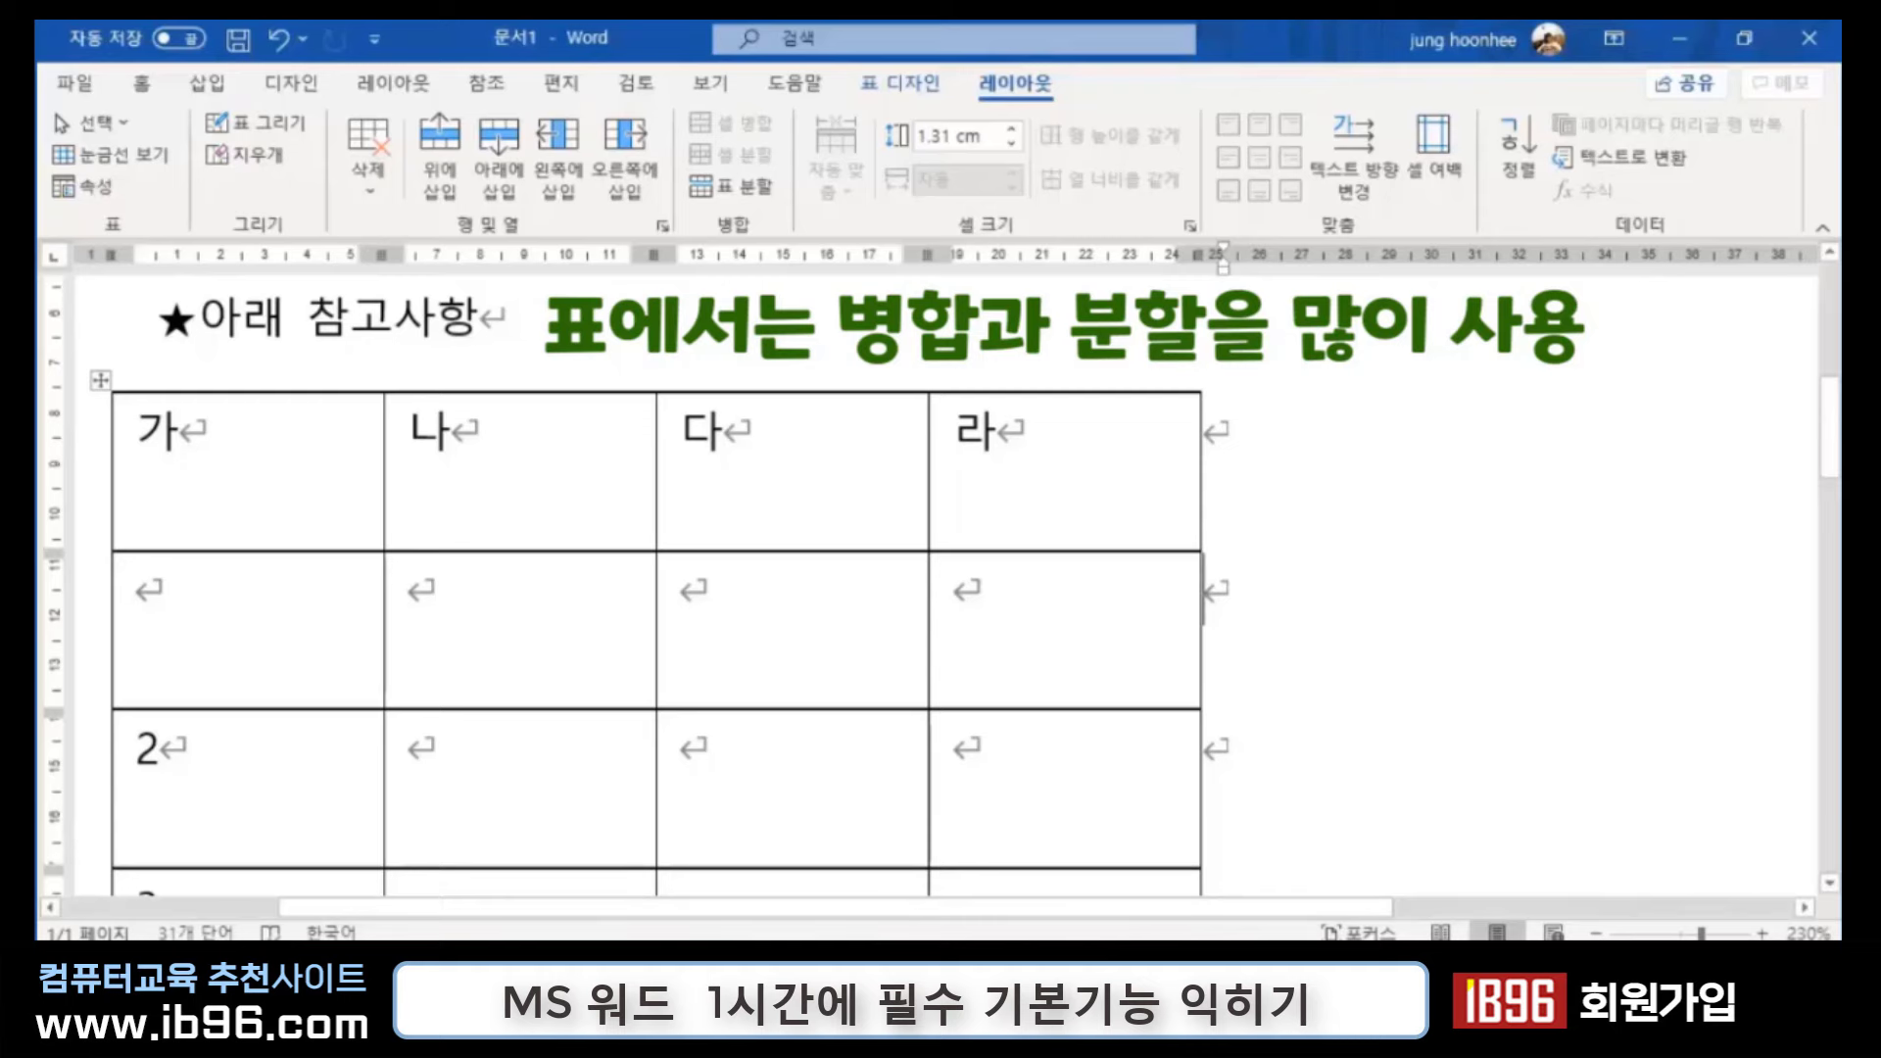
Step: Create a new blank document, 문서2
click(78, 83)
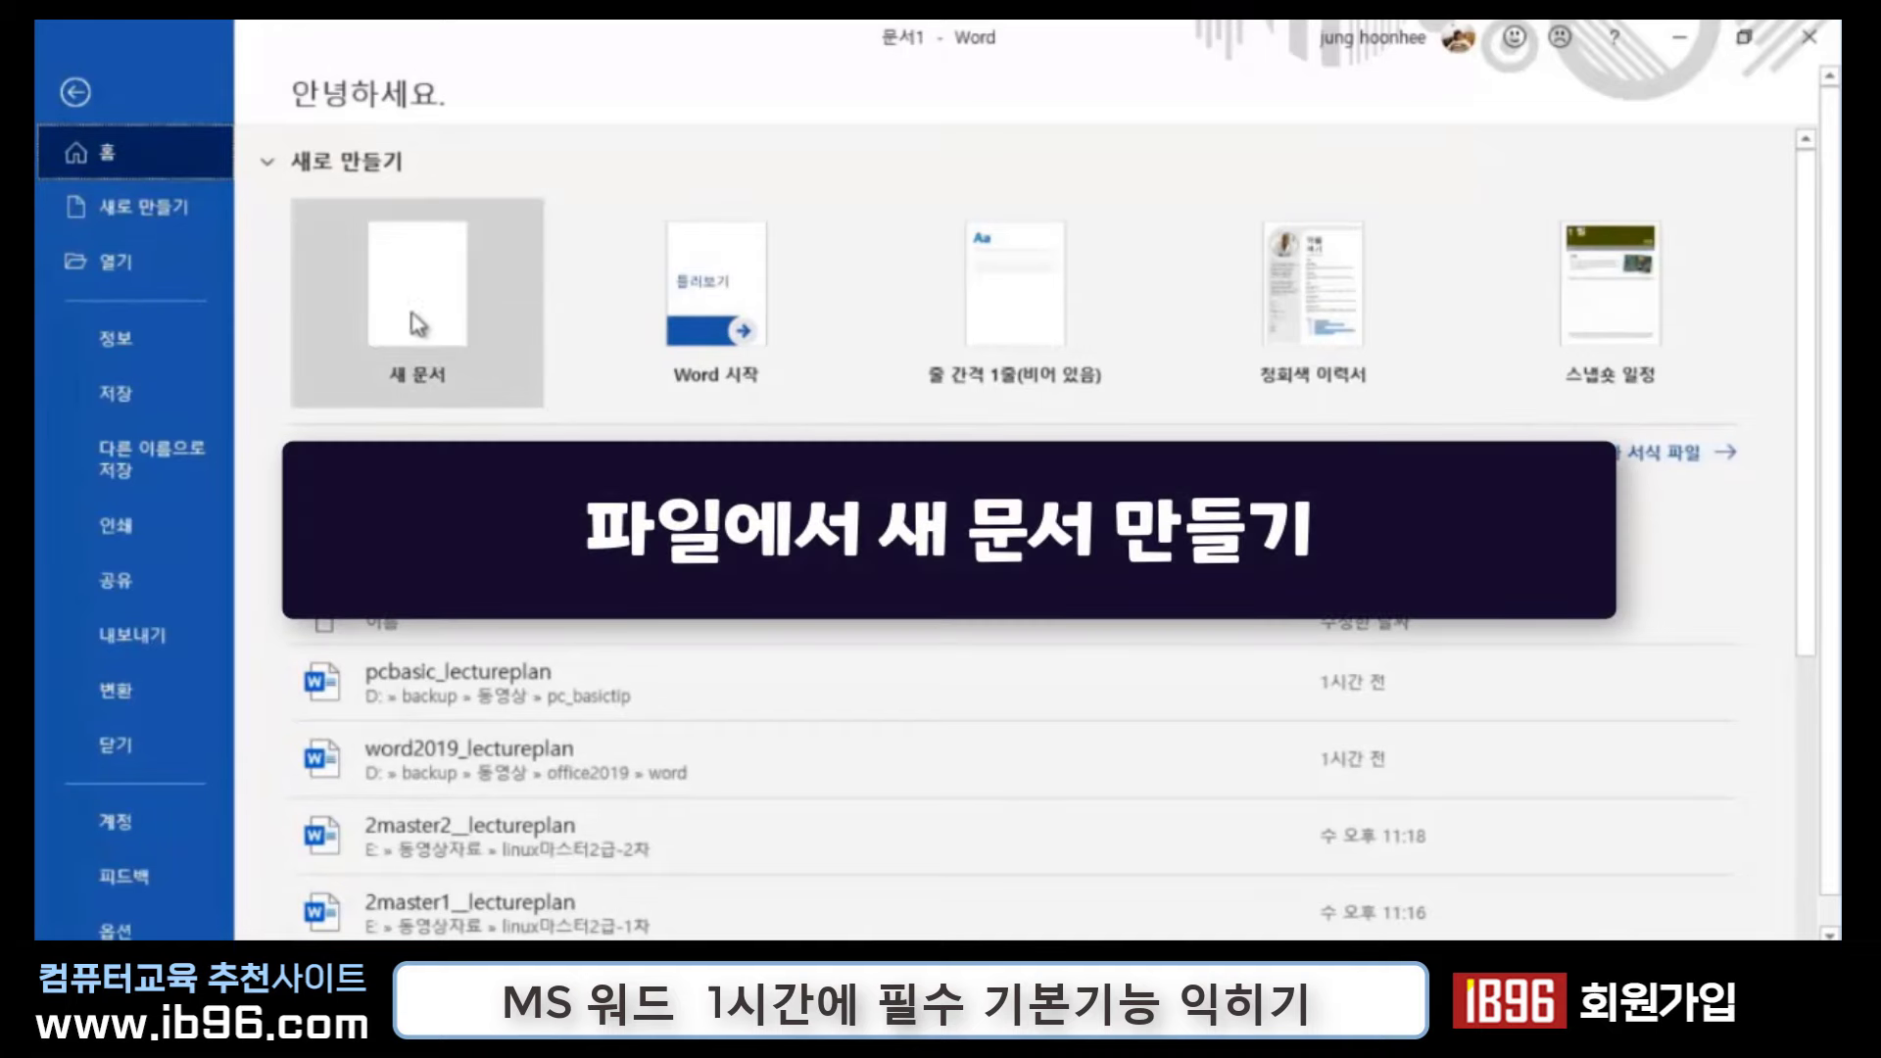
click(443, 312)
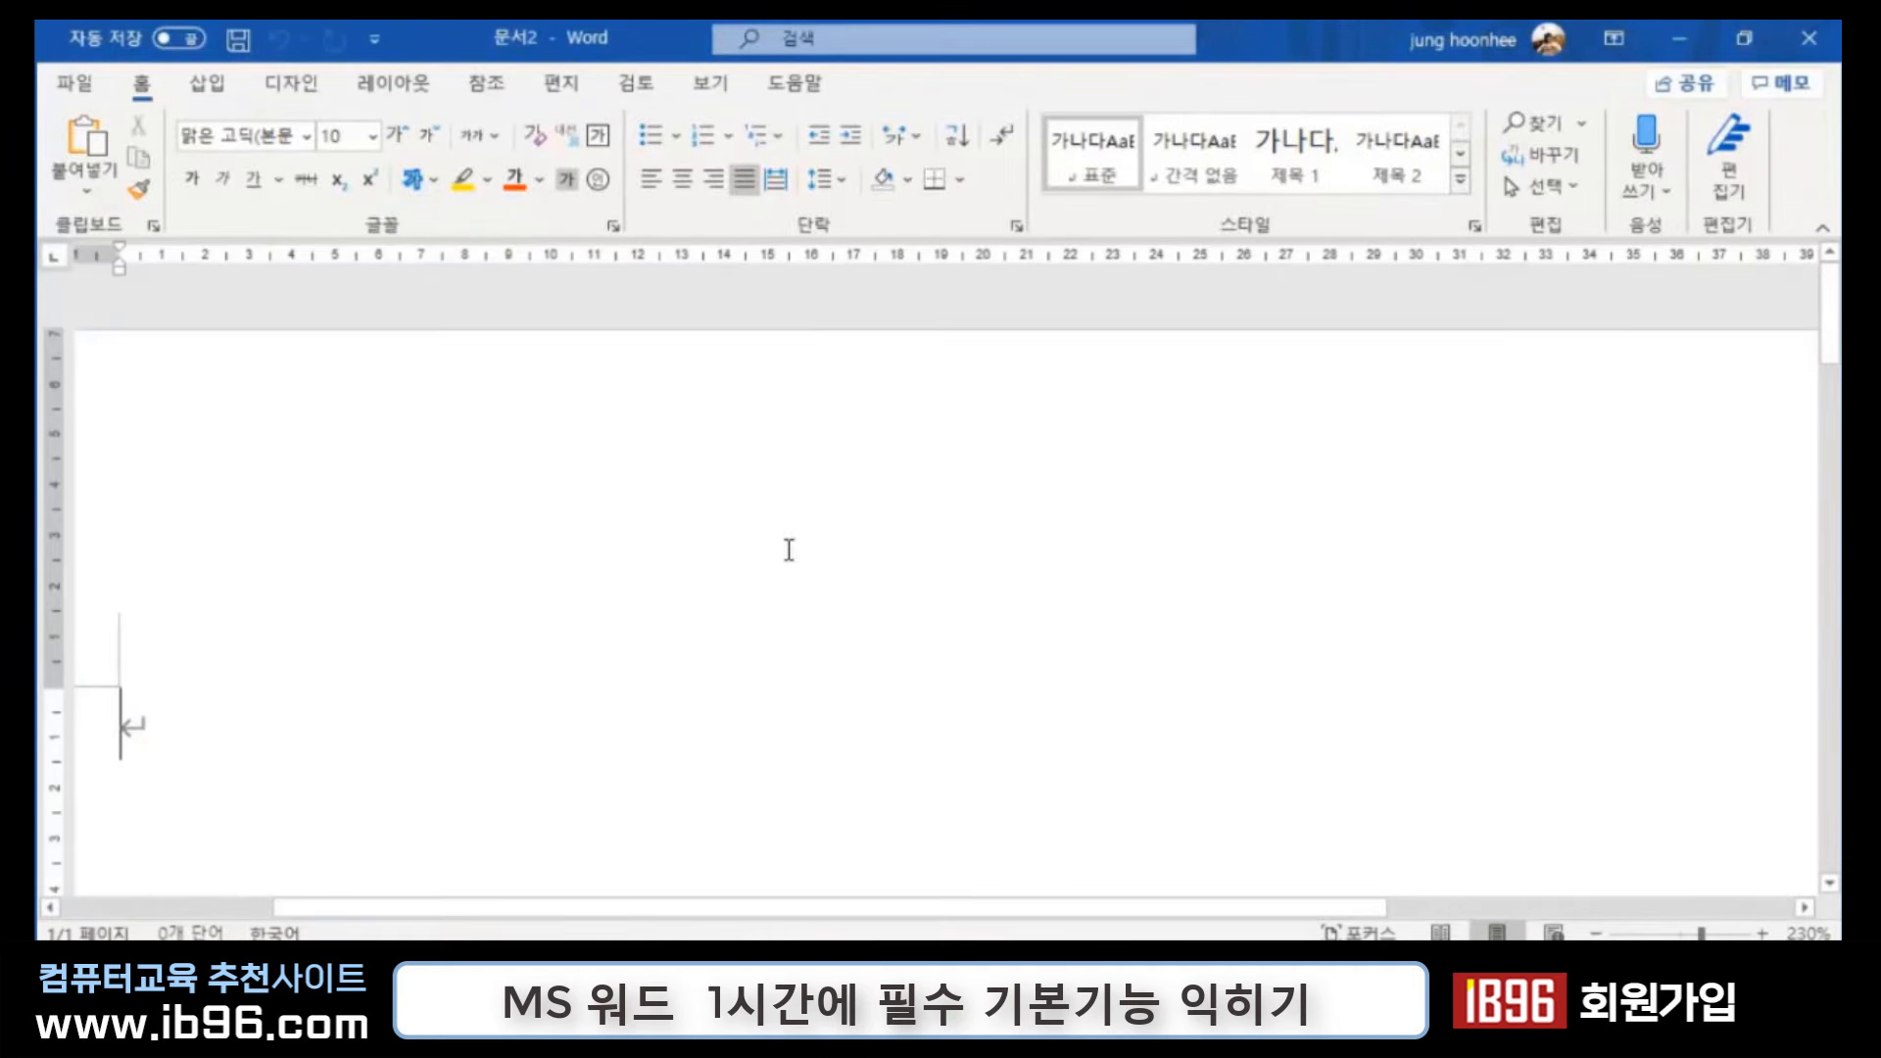
scroll(850, 517, down, 2)
scroll(849, 517, down, 1)
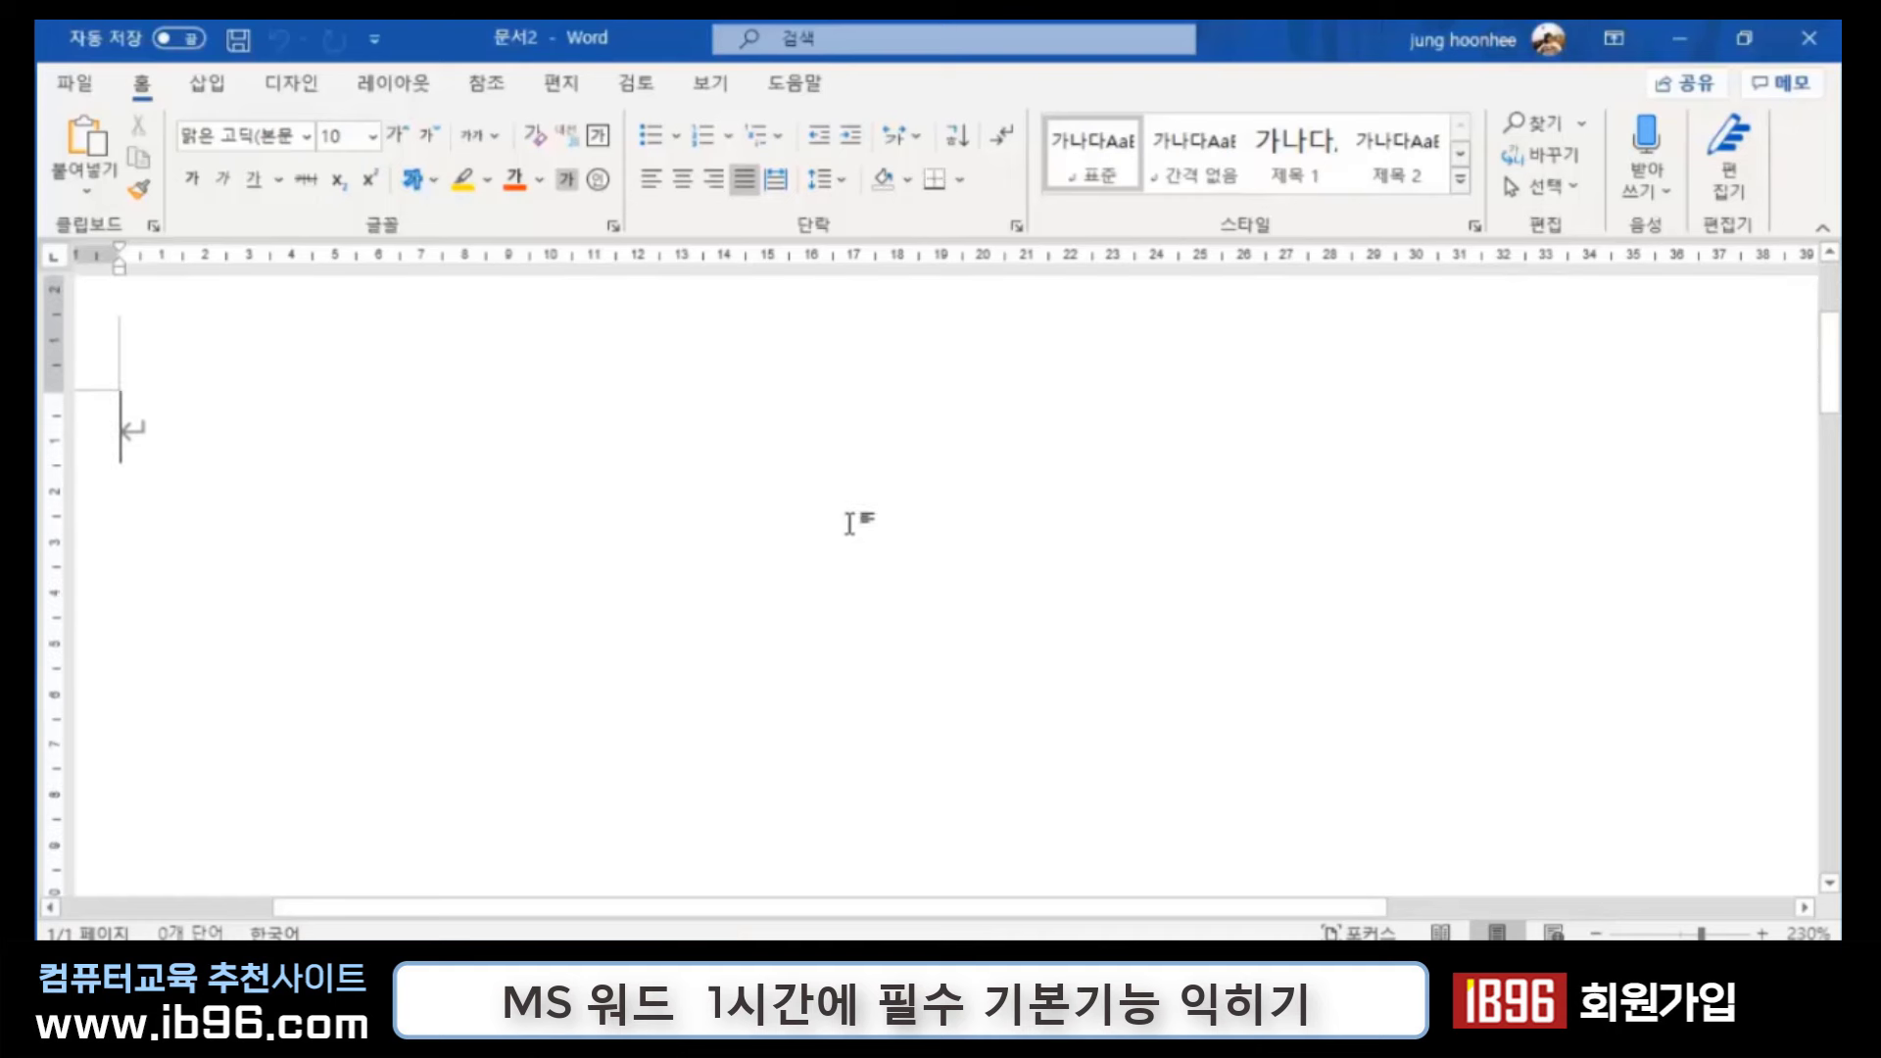
scroll(850, 522, up, 2)
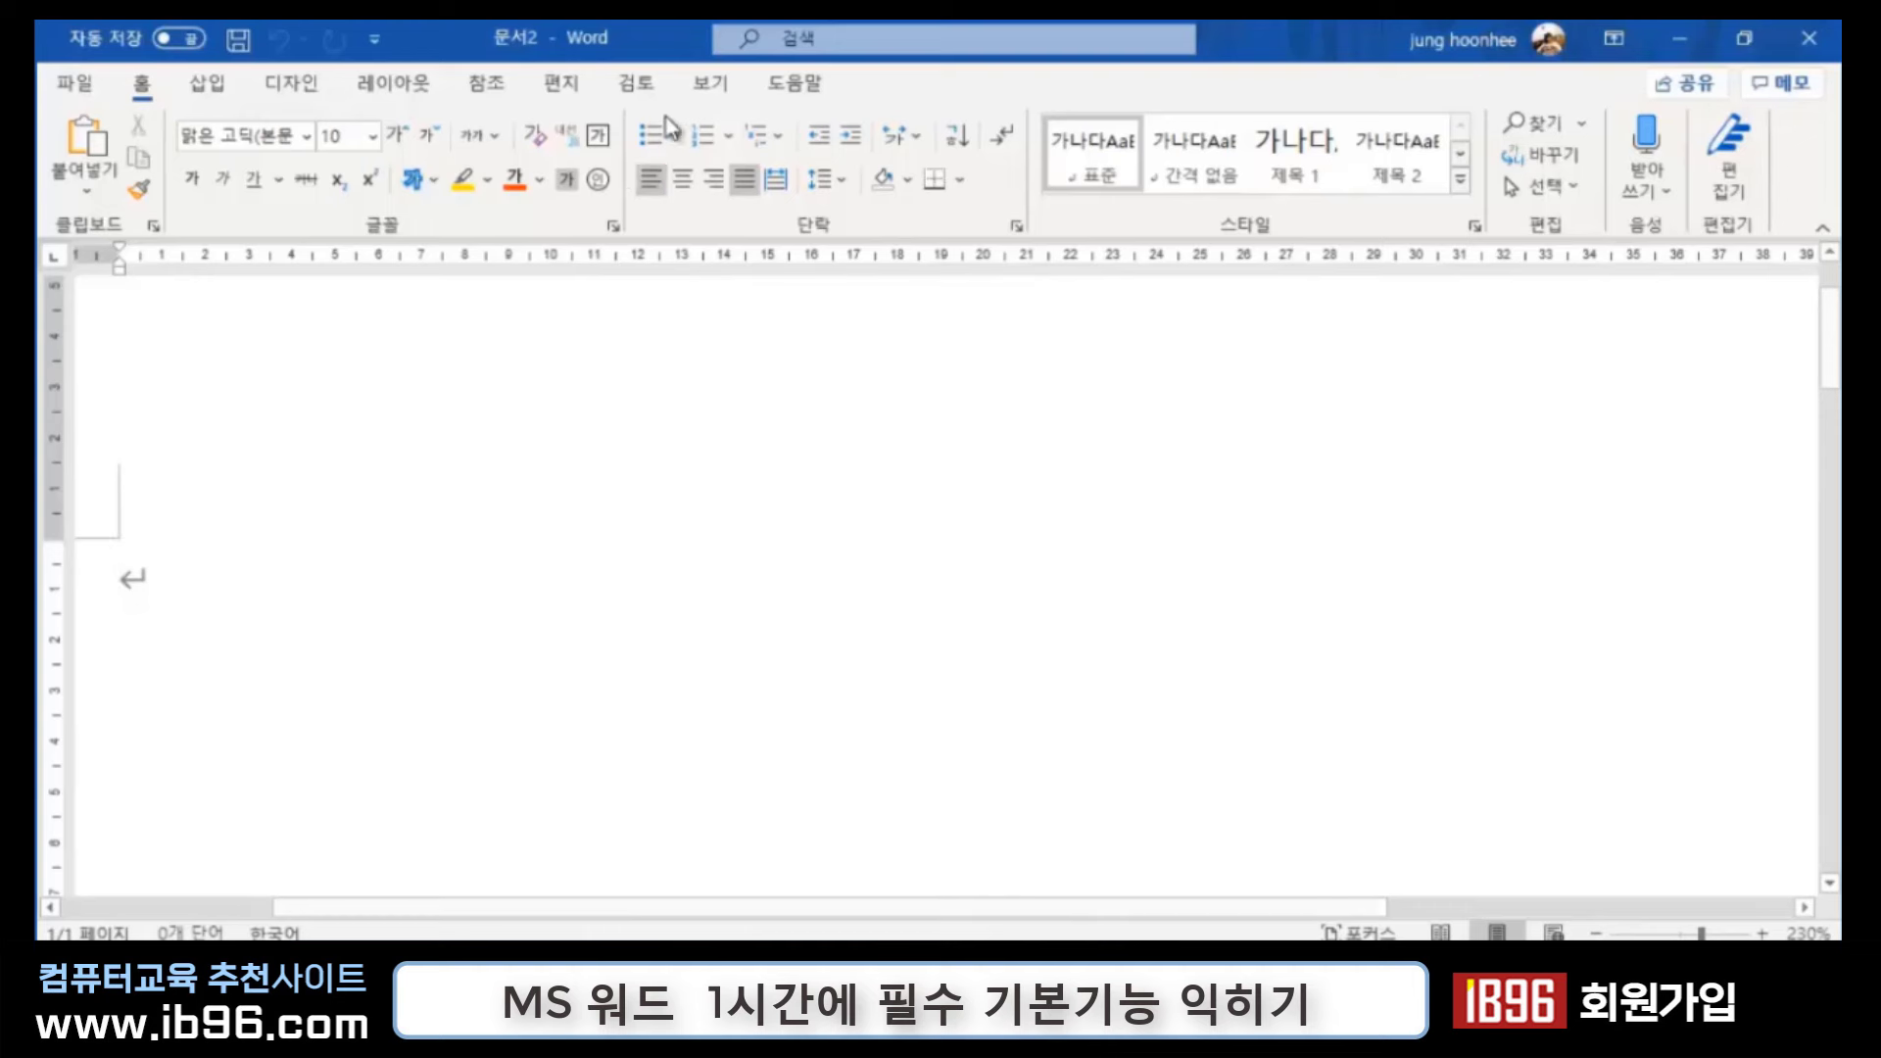
Step: Check the View ribbon, then return to the Home ribbon at the top of the page
click(715, 86)
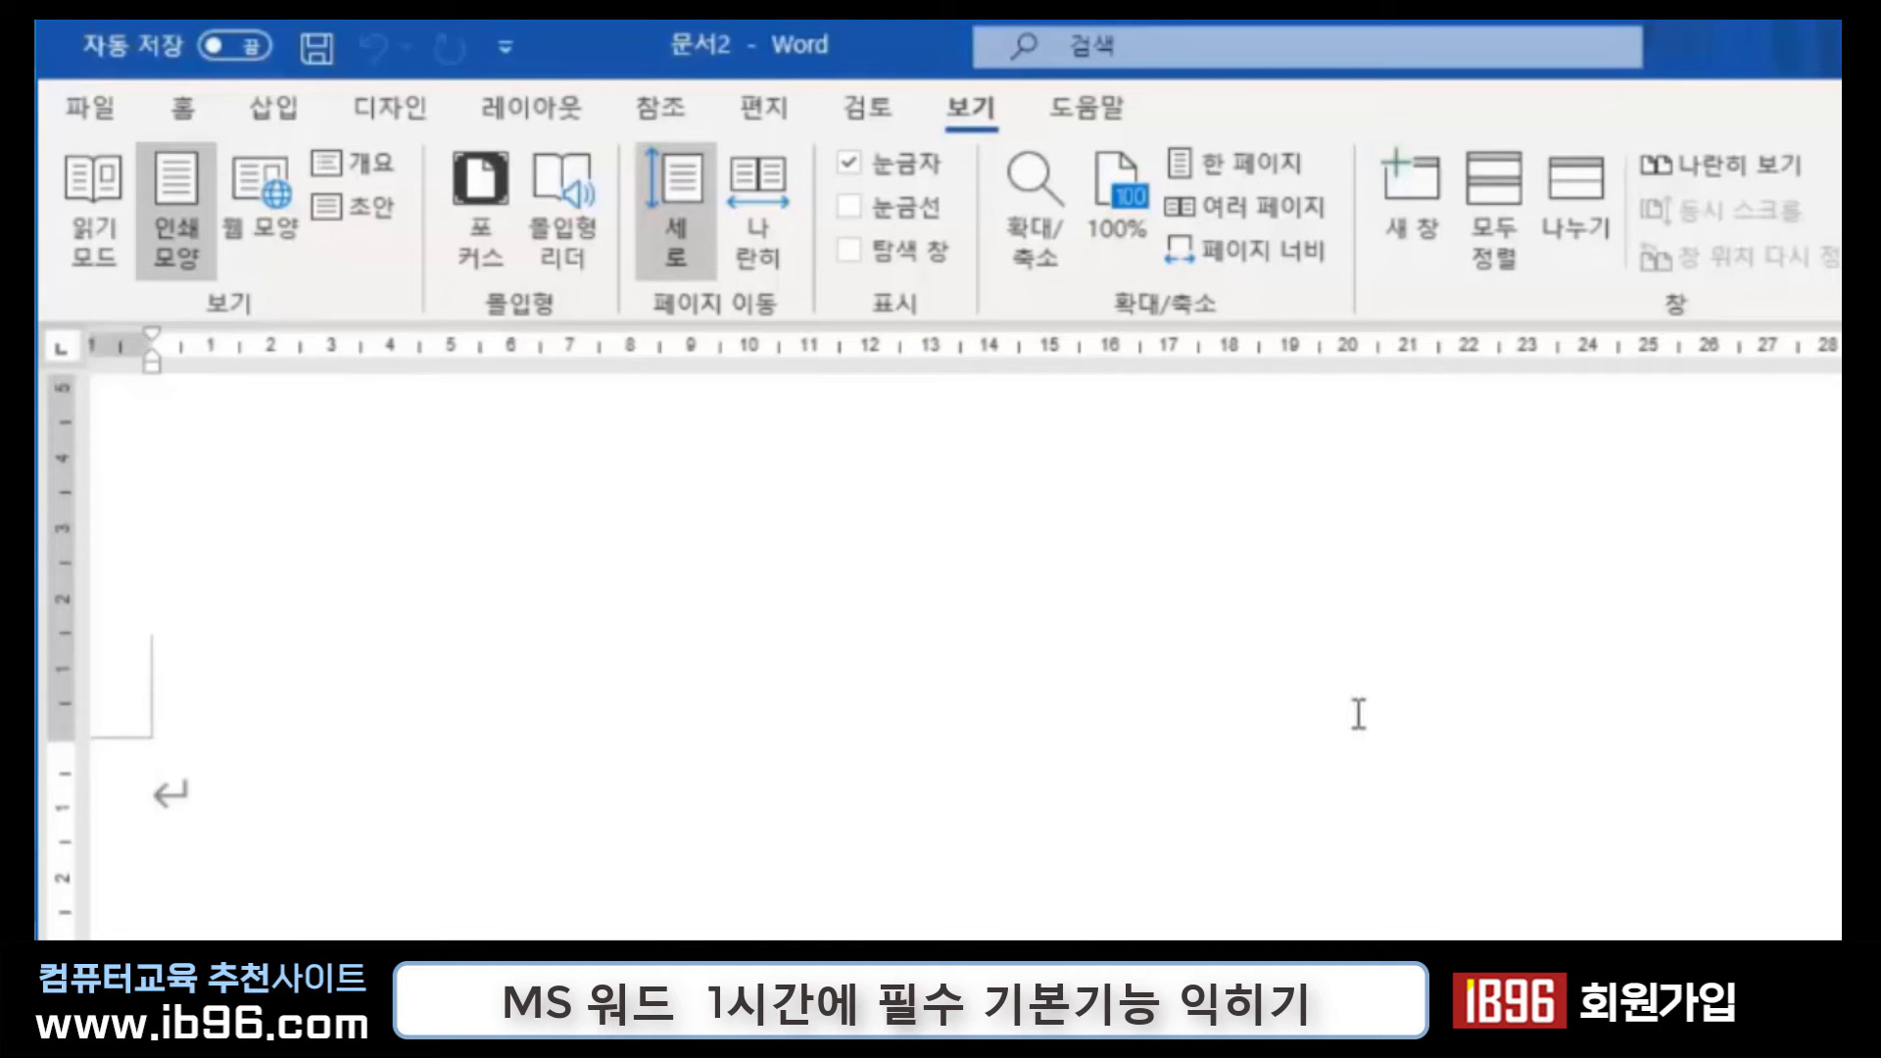
scroll(1354, 713, down, 3)
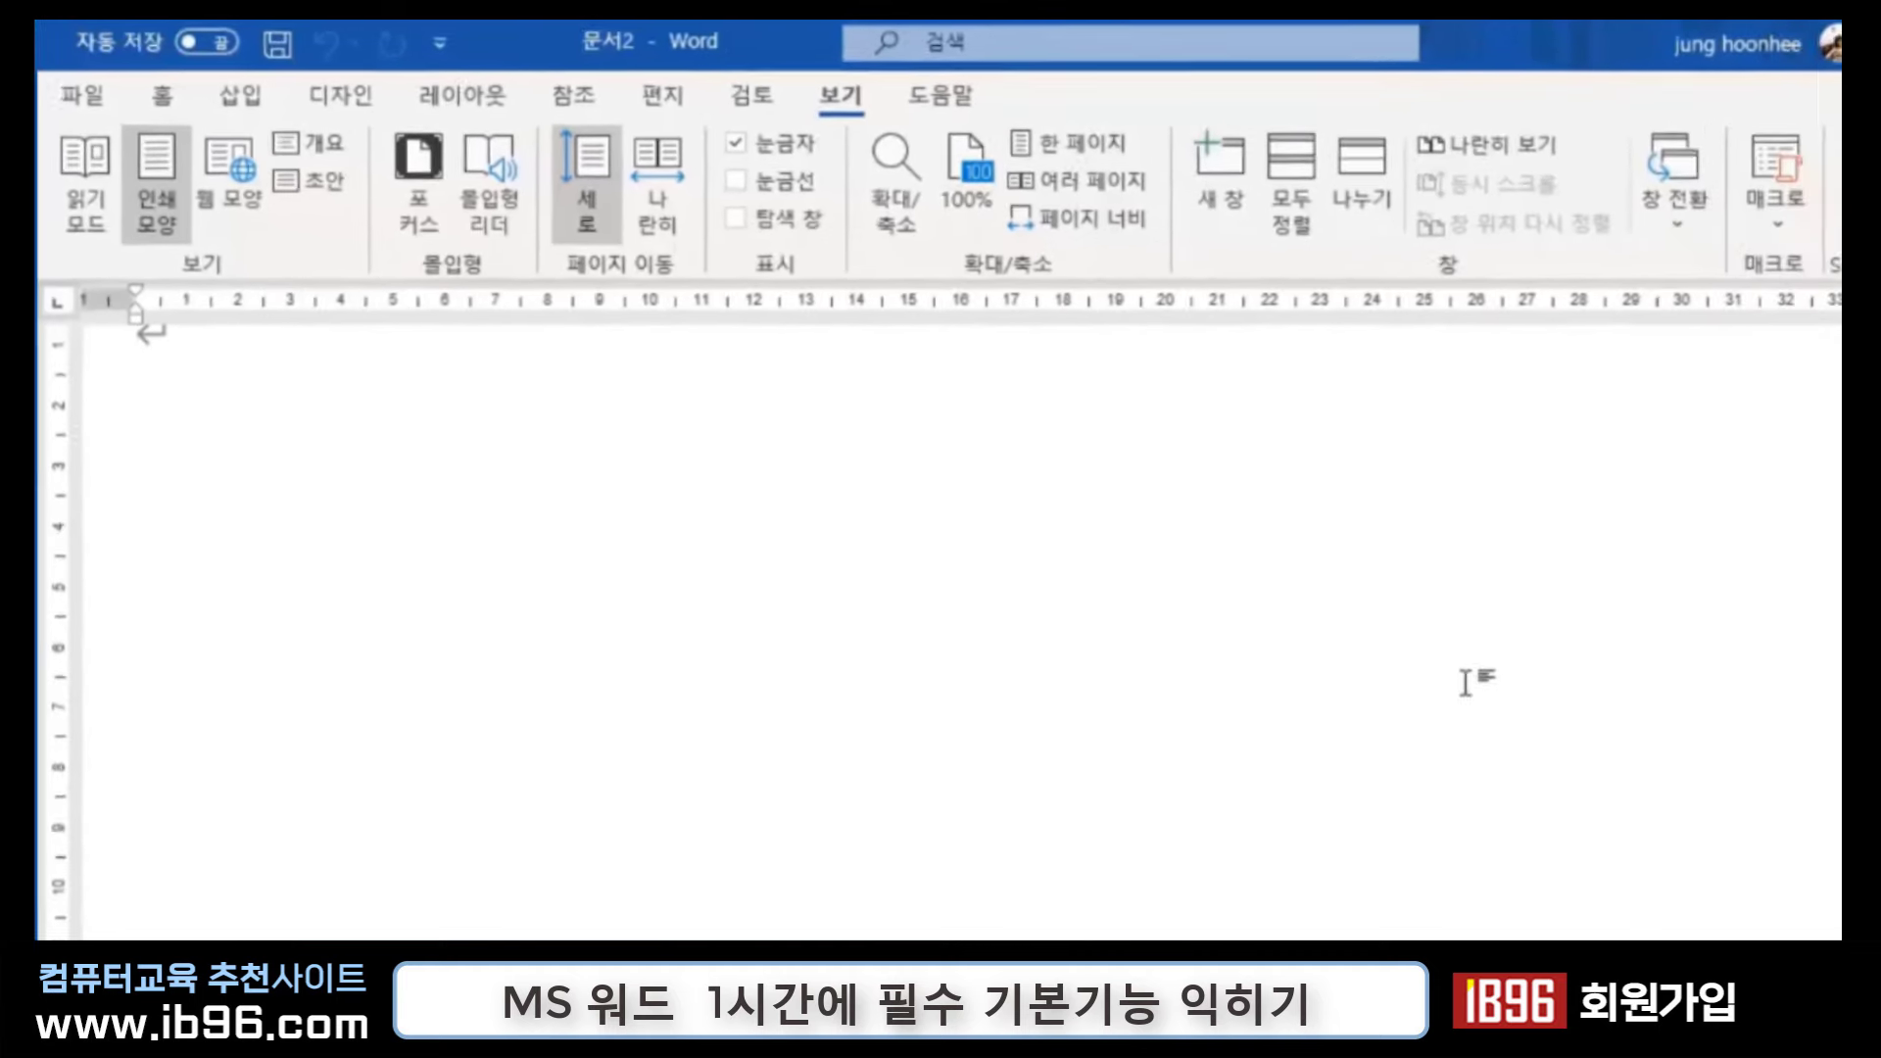
click(142, 83)
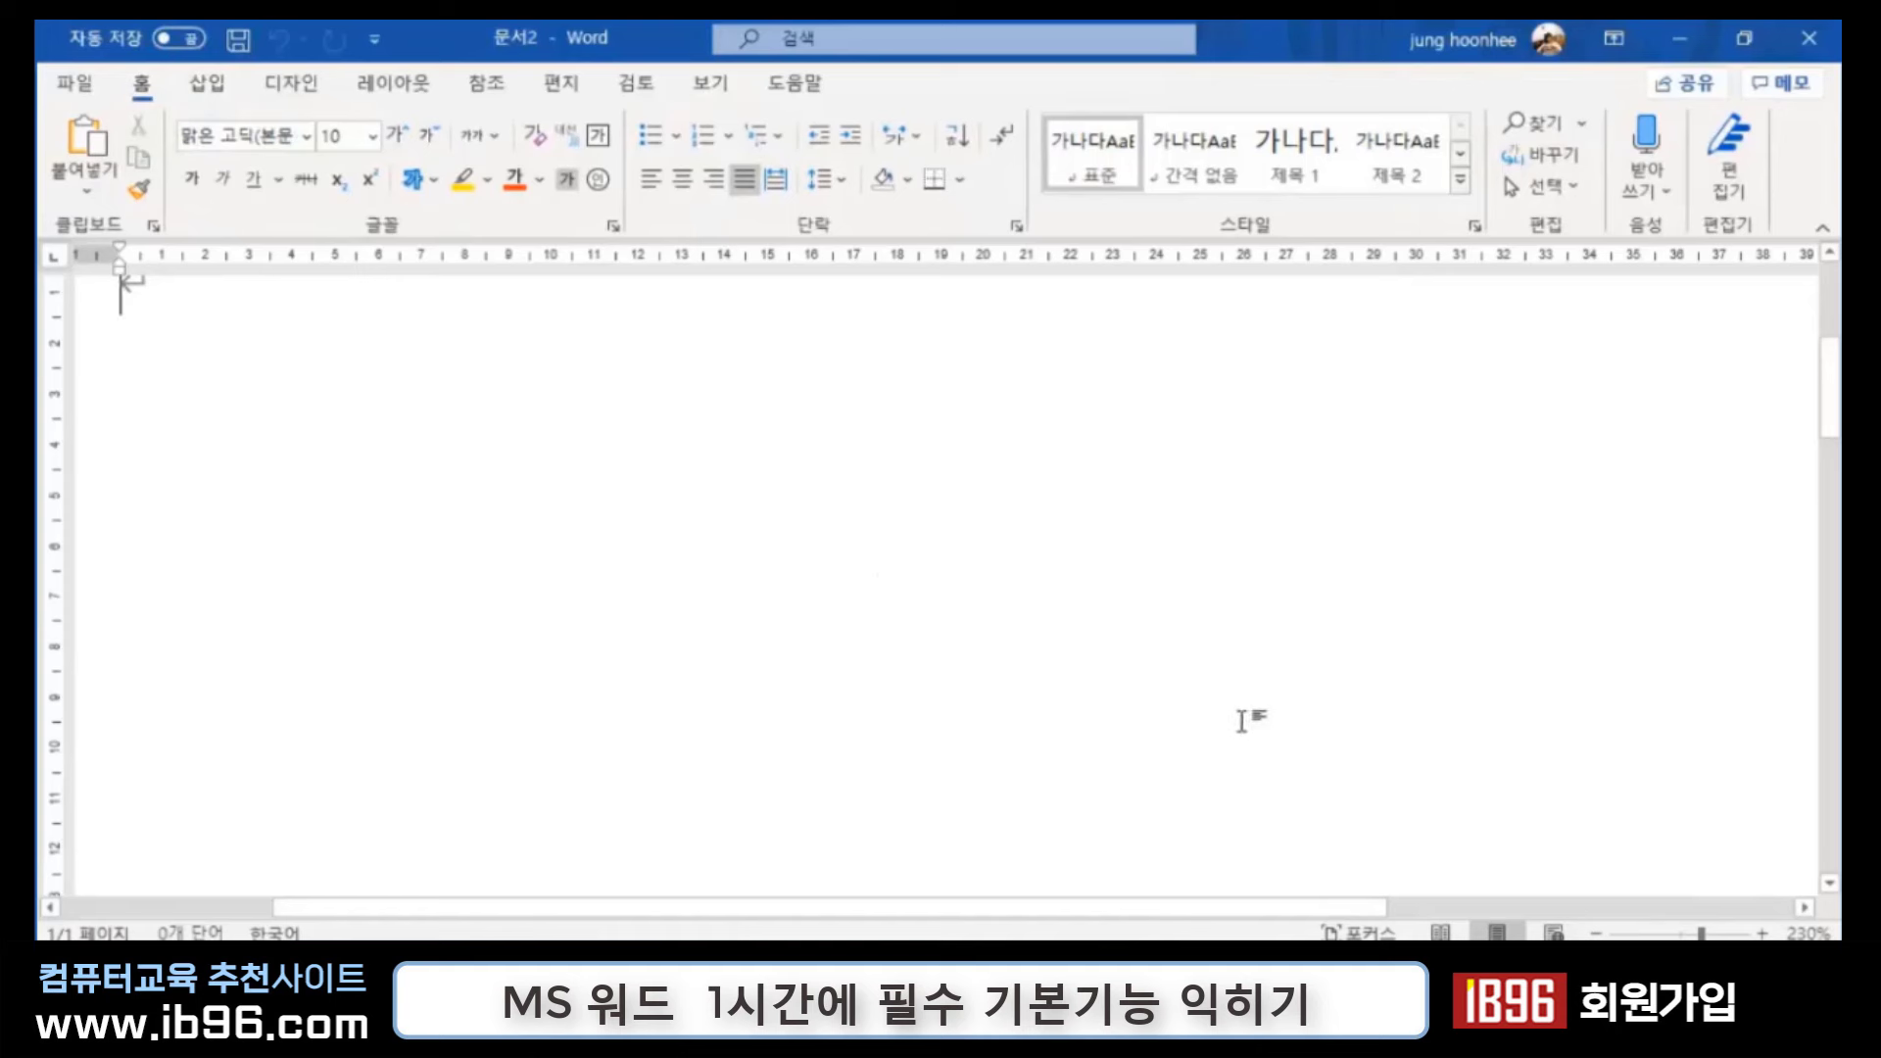
scroll(1242, 722, up, 2)
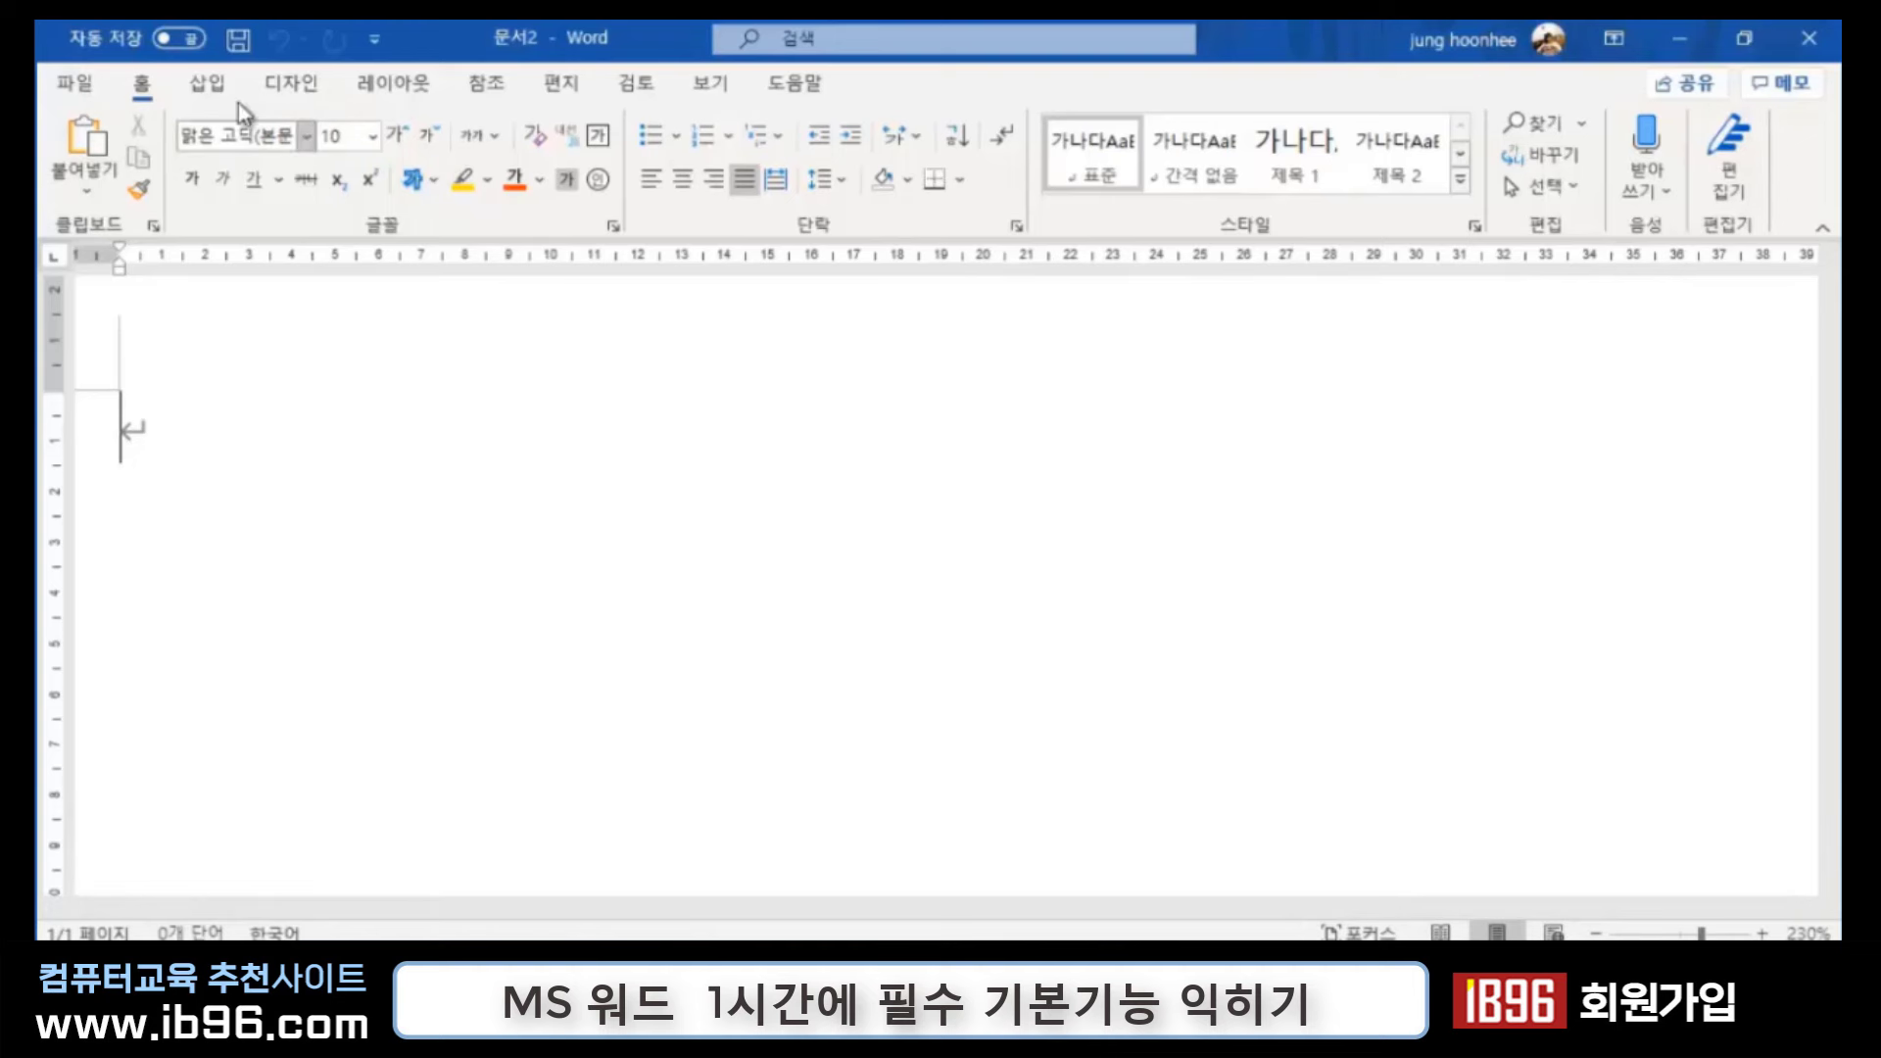
Step: Insert a 5-column by 7-row table and zoom out to see it whole
click(213, 95)
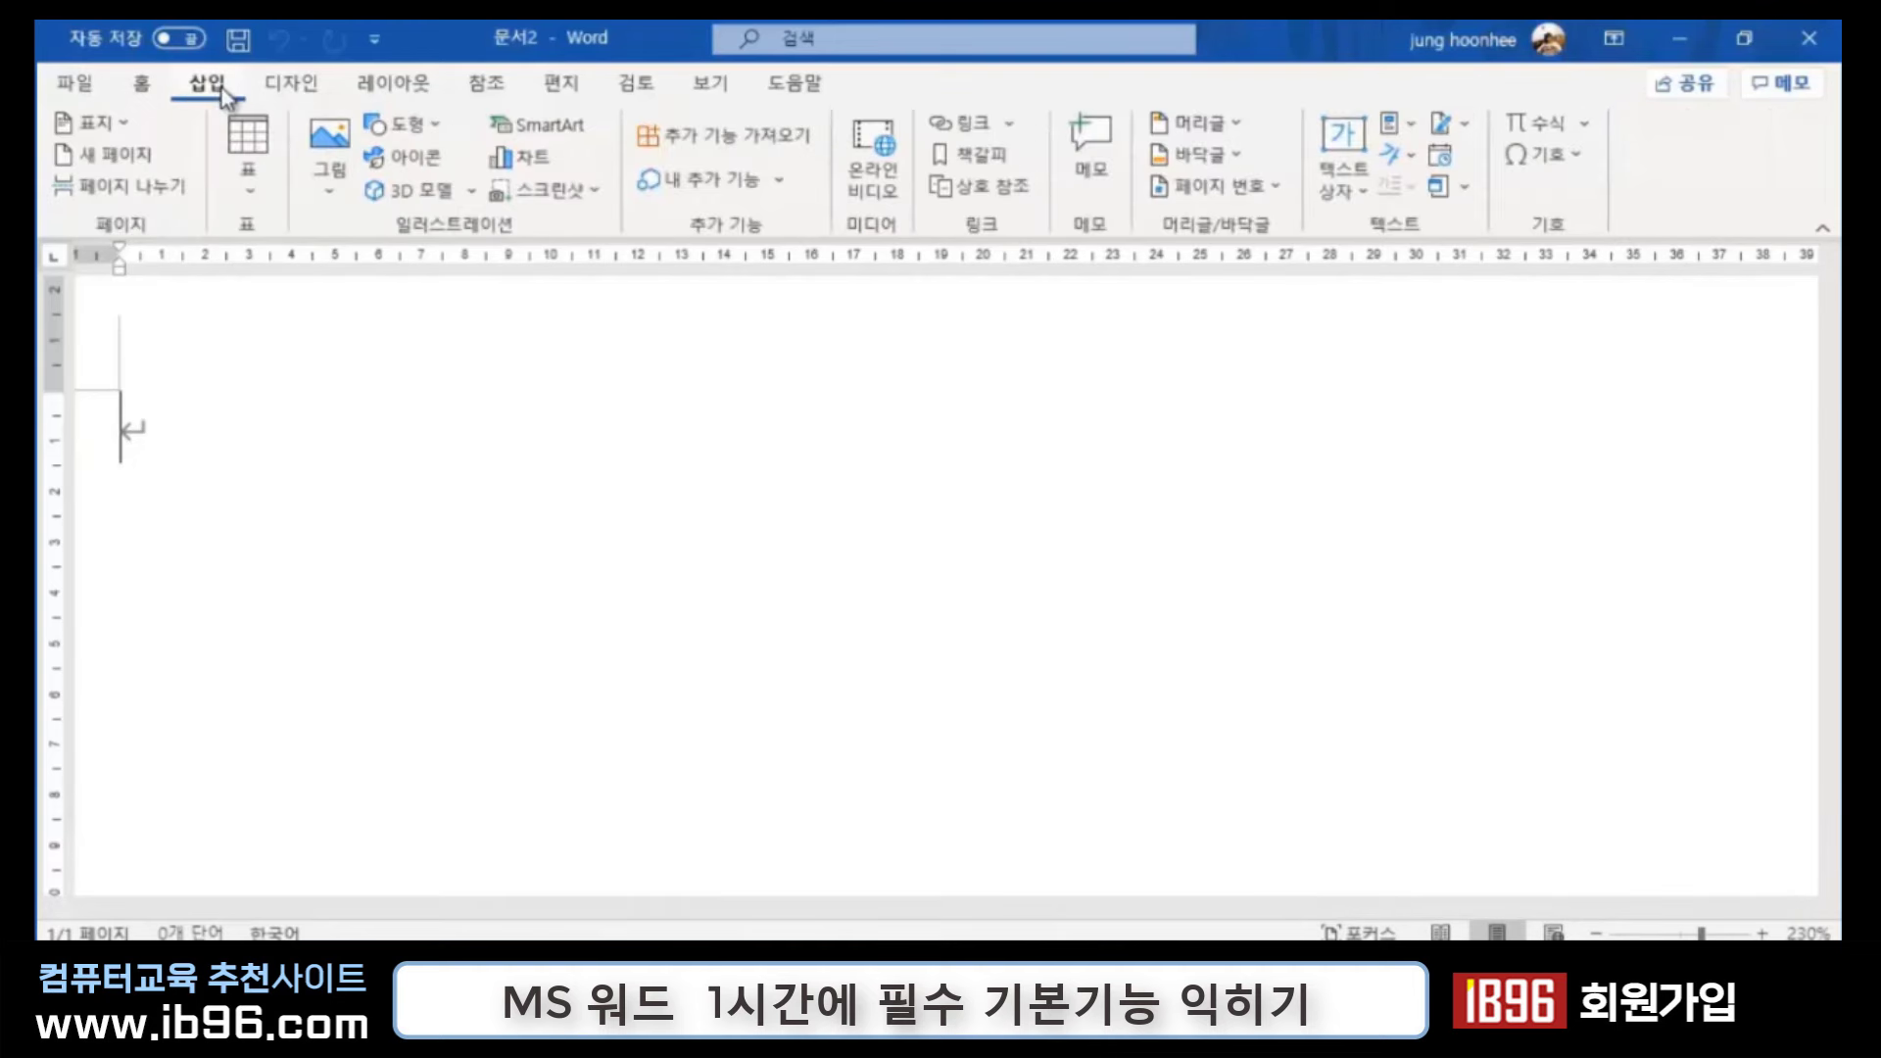
click(250, 196)
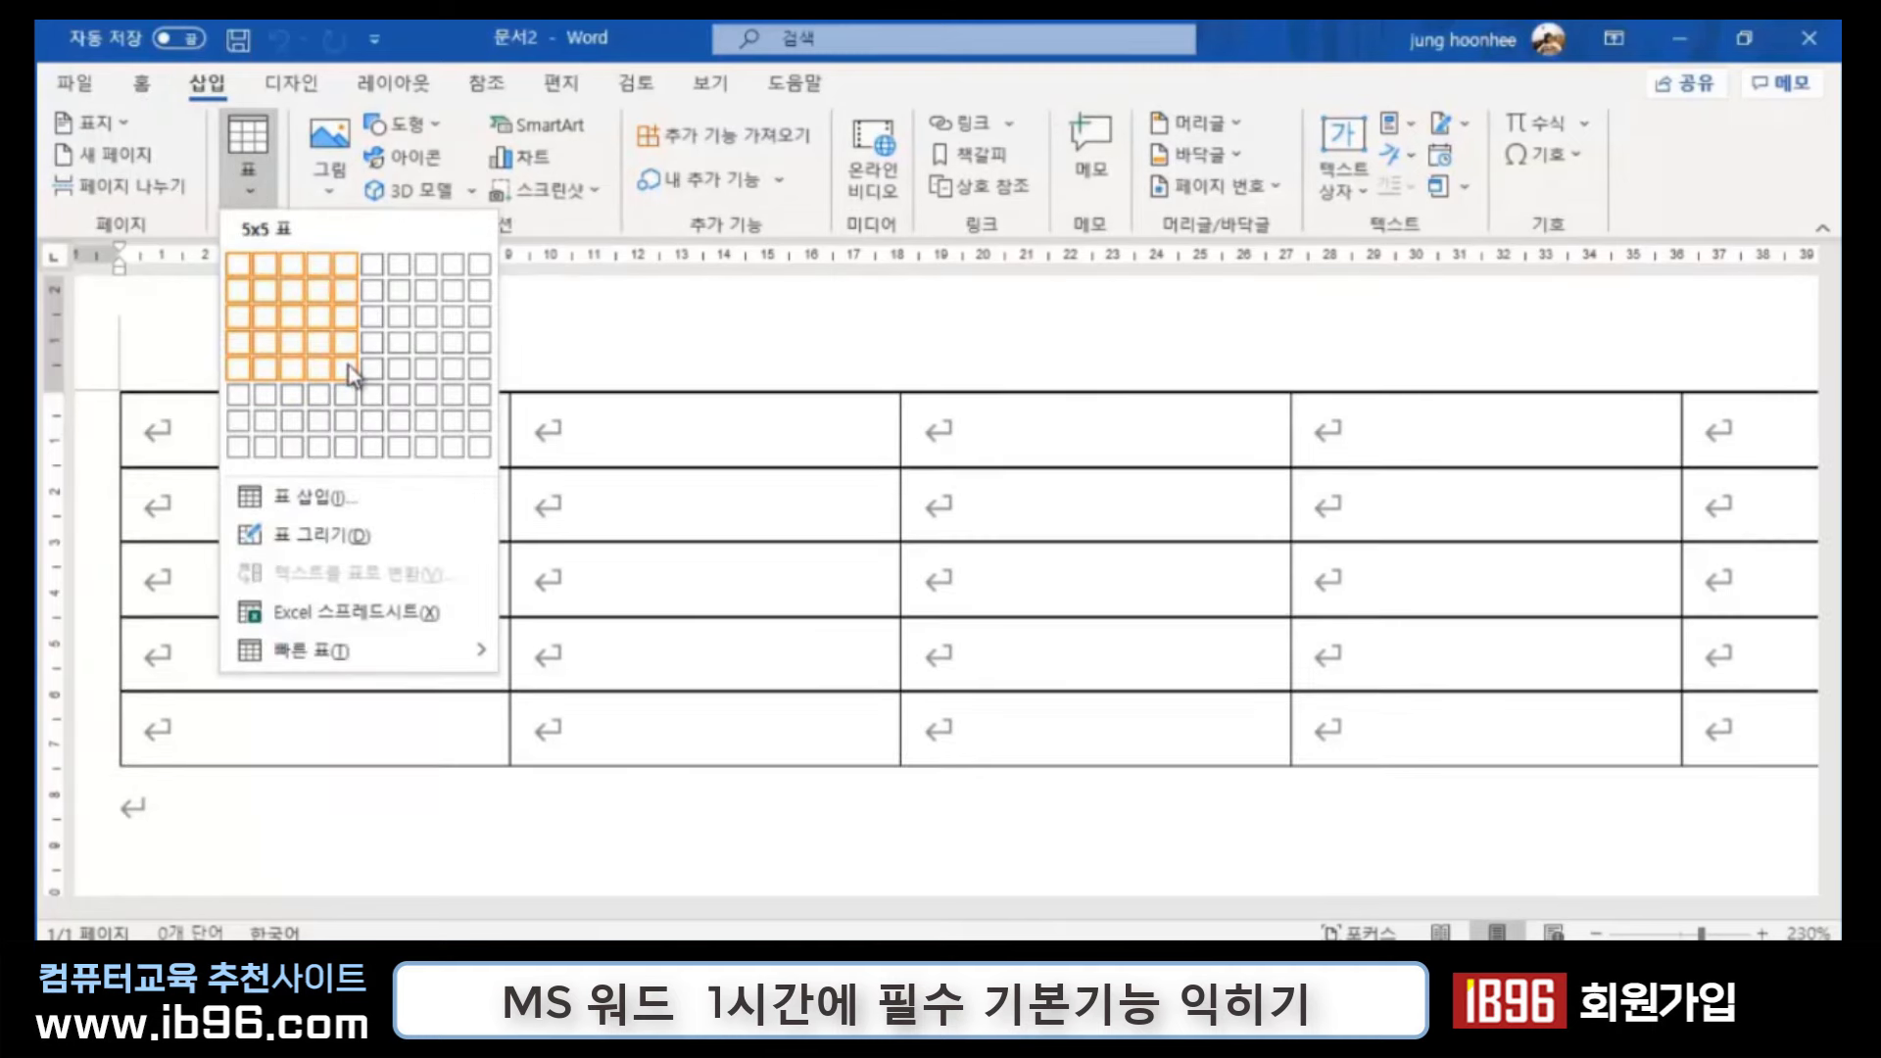
click(350, 422)
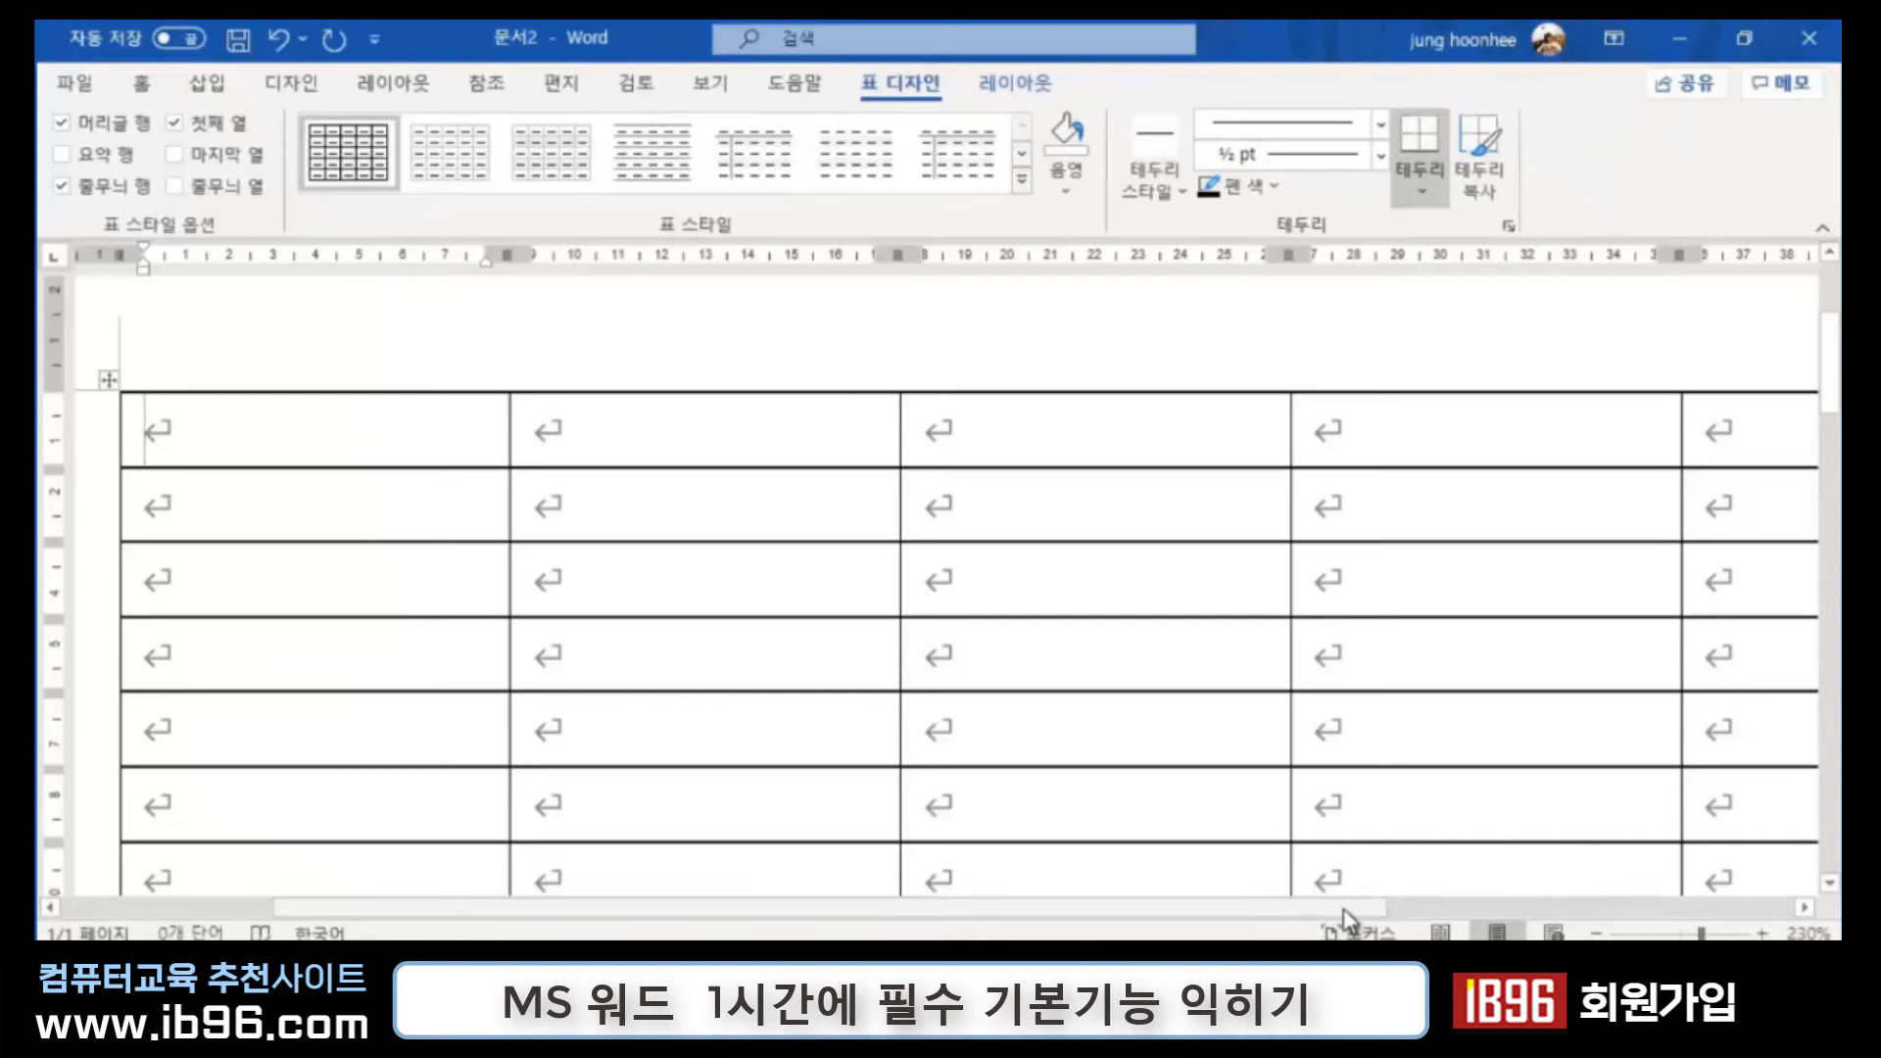
mouse_move(1352, 909)
mouse_down()
mouse_move(1486, 916)
mouse_move(1328, 911)
mouse_up()
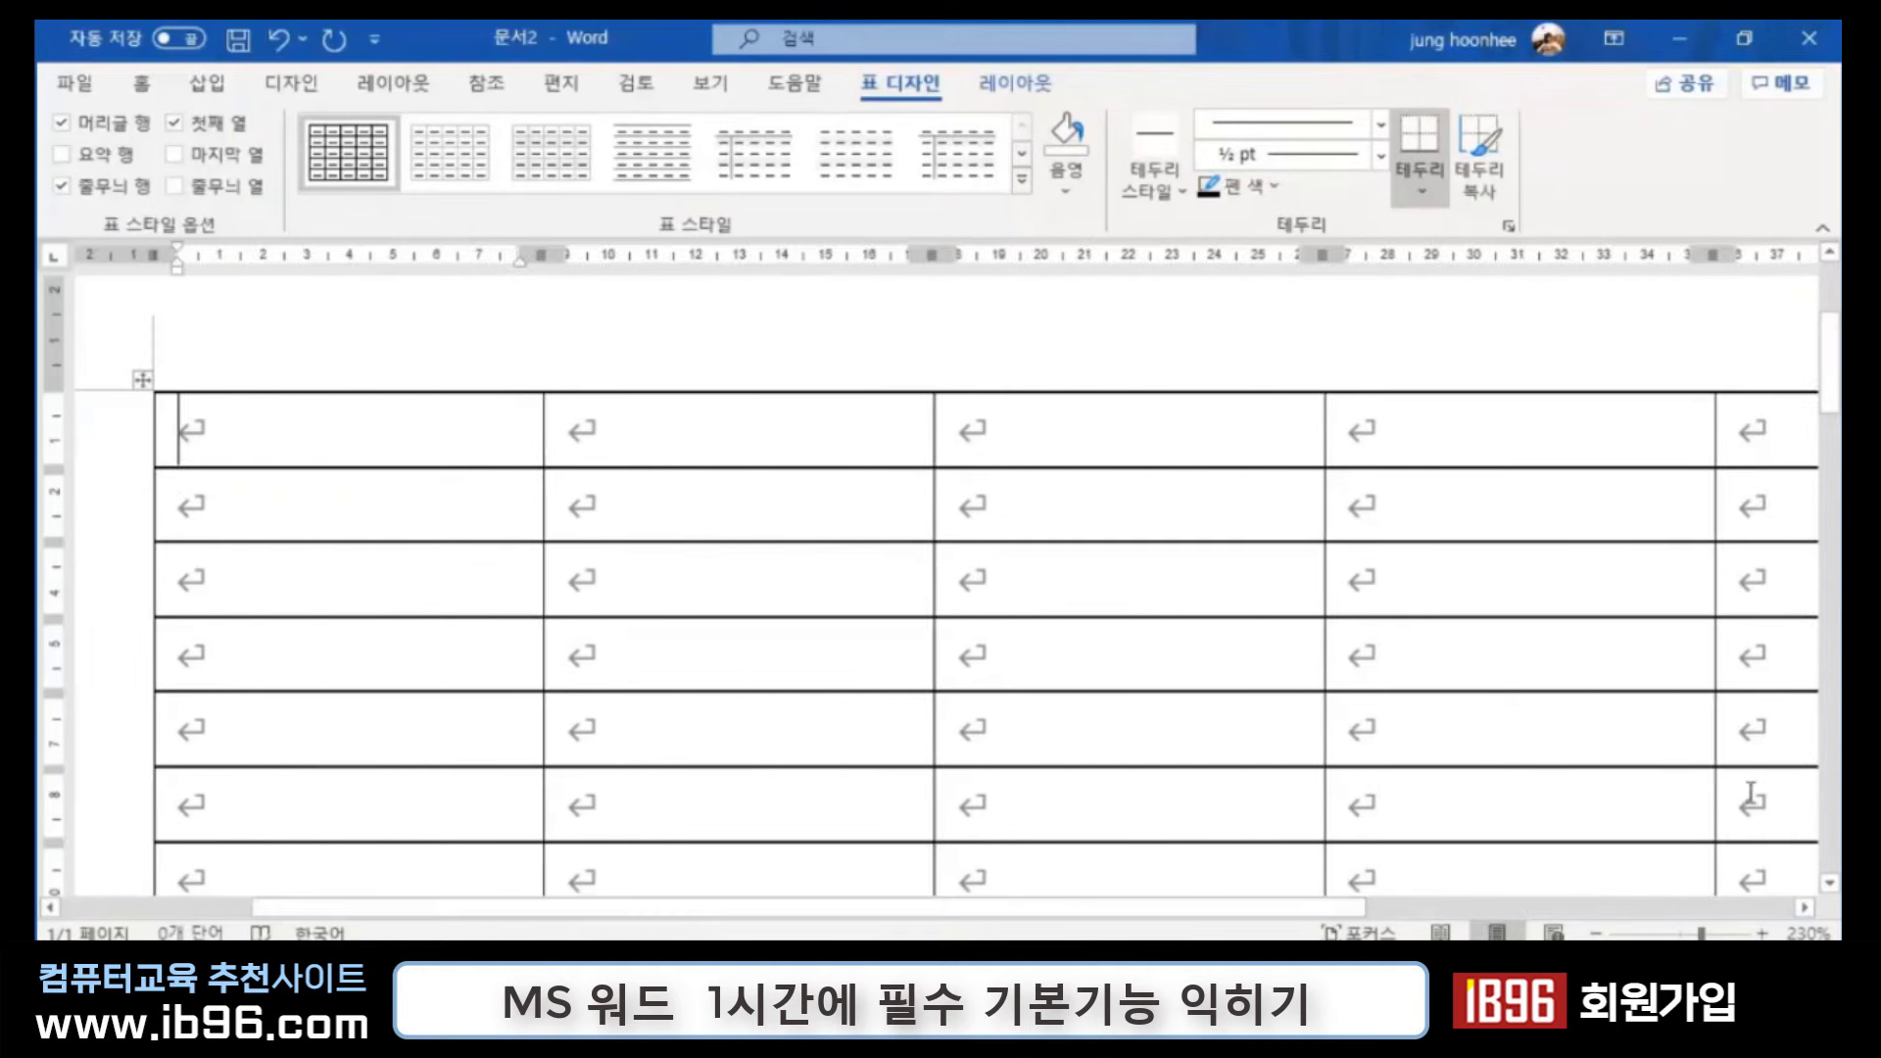
ctrl+scroll(1410, 716, down, 2)
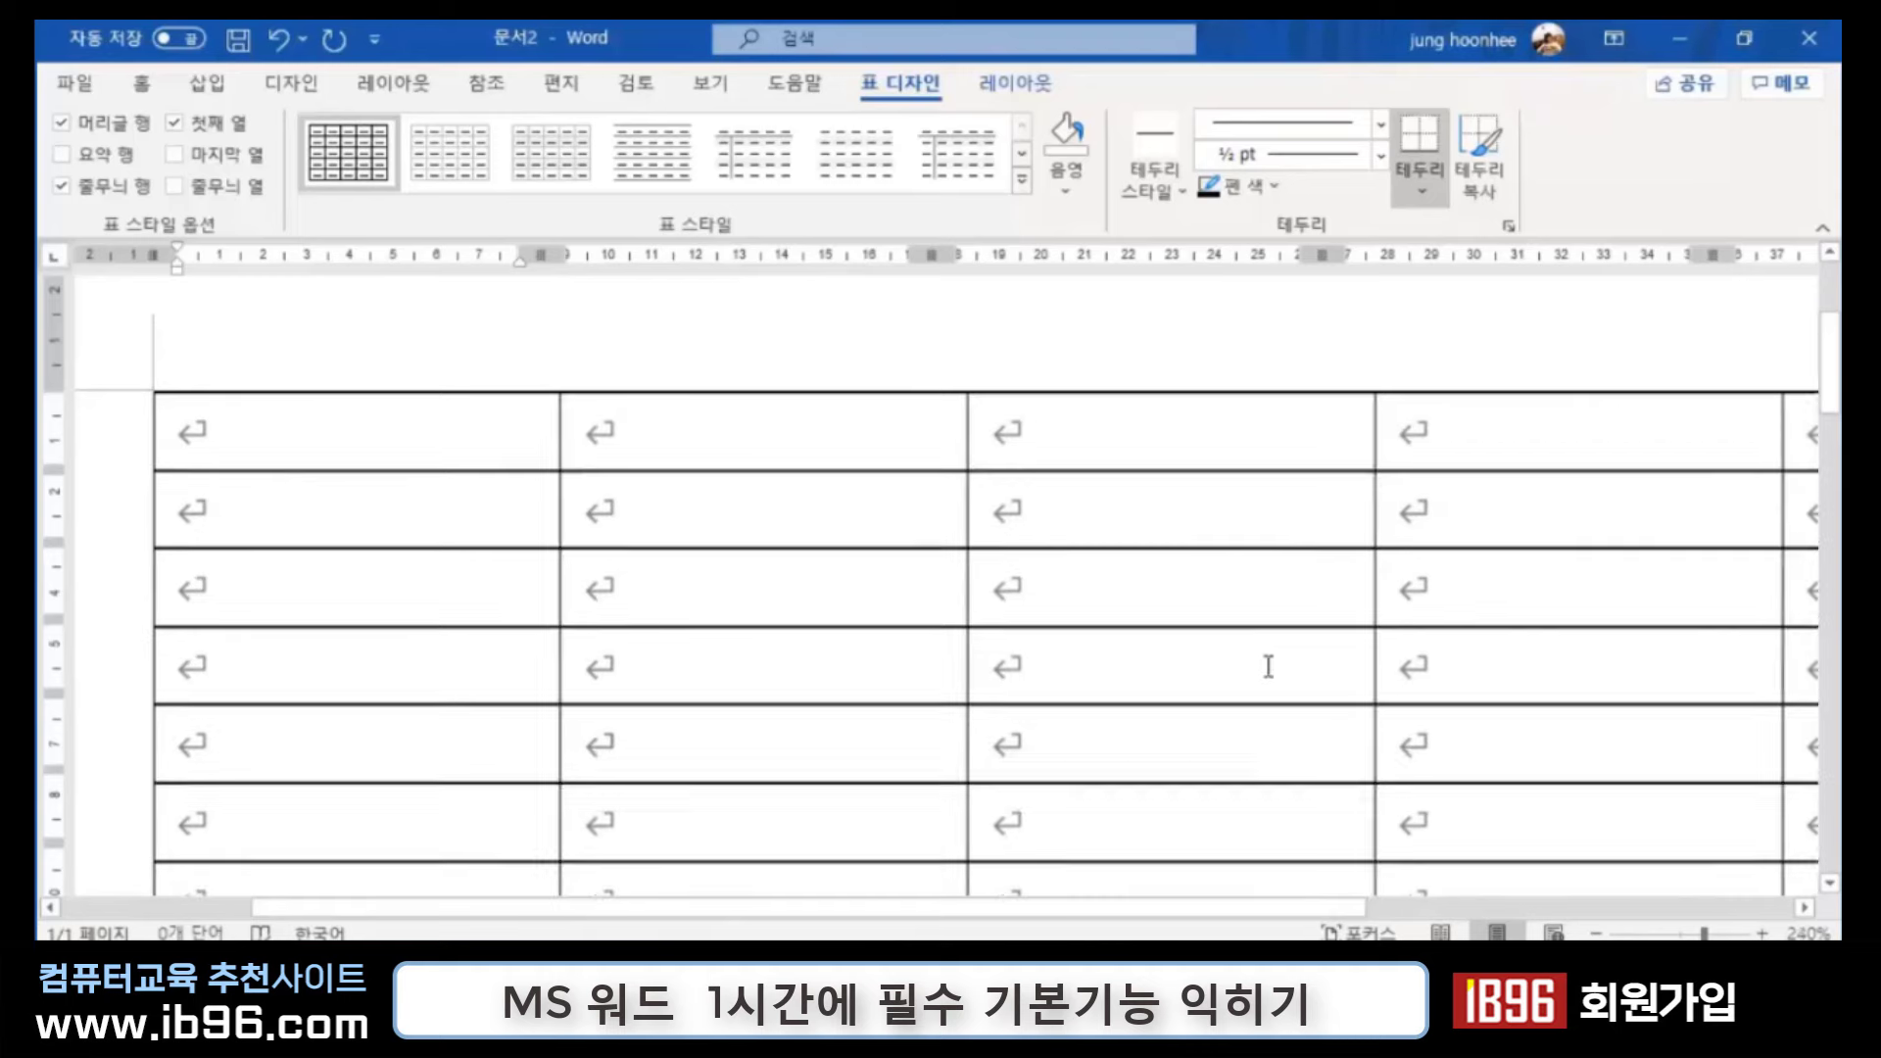
ctrl+scroll(1264, 661, down, 2)
ctrl+scroll(1188, 559, down, 1)
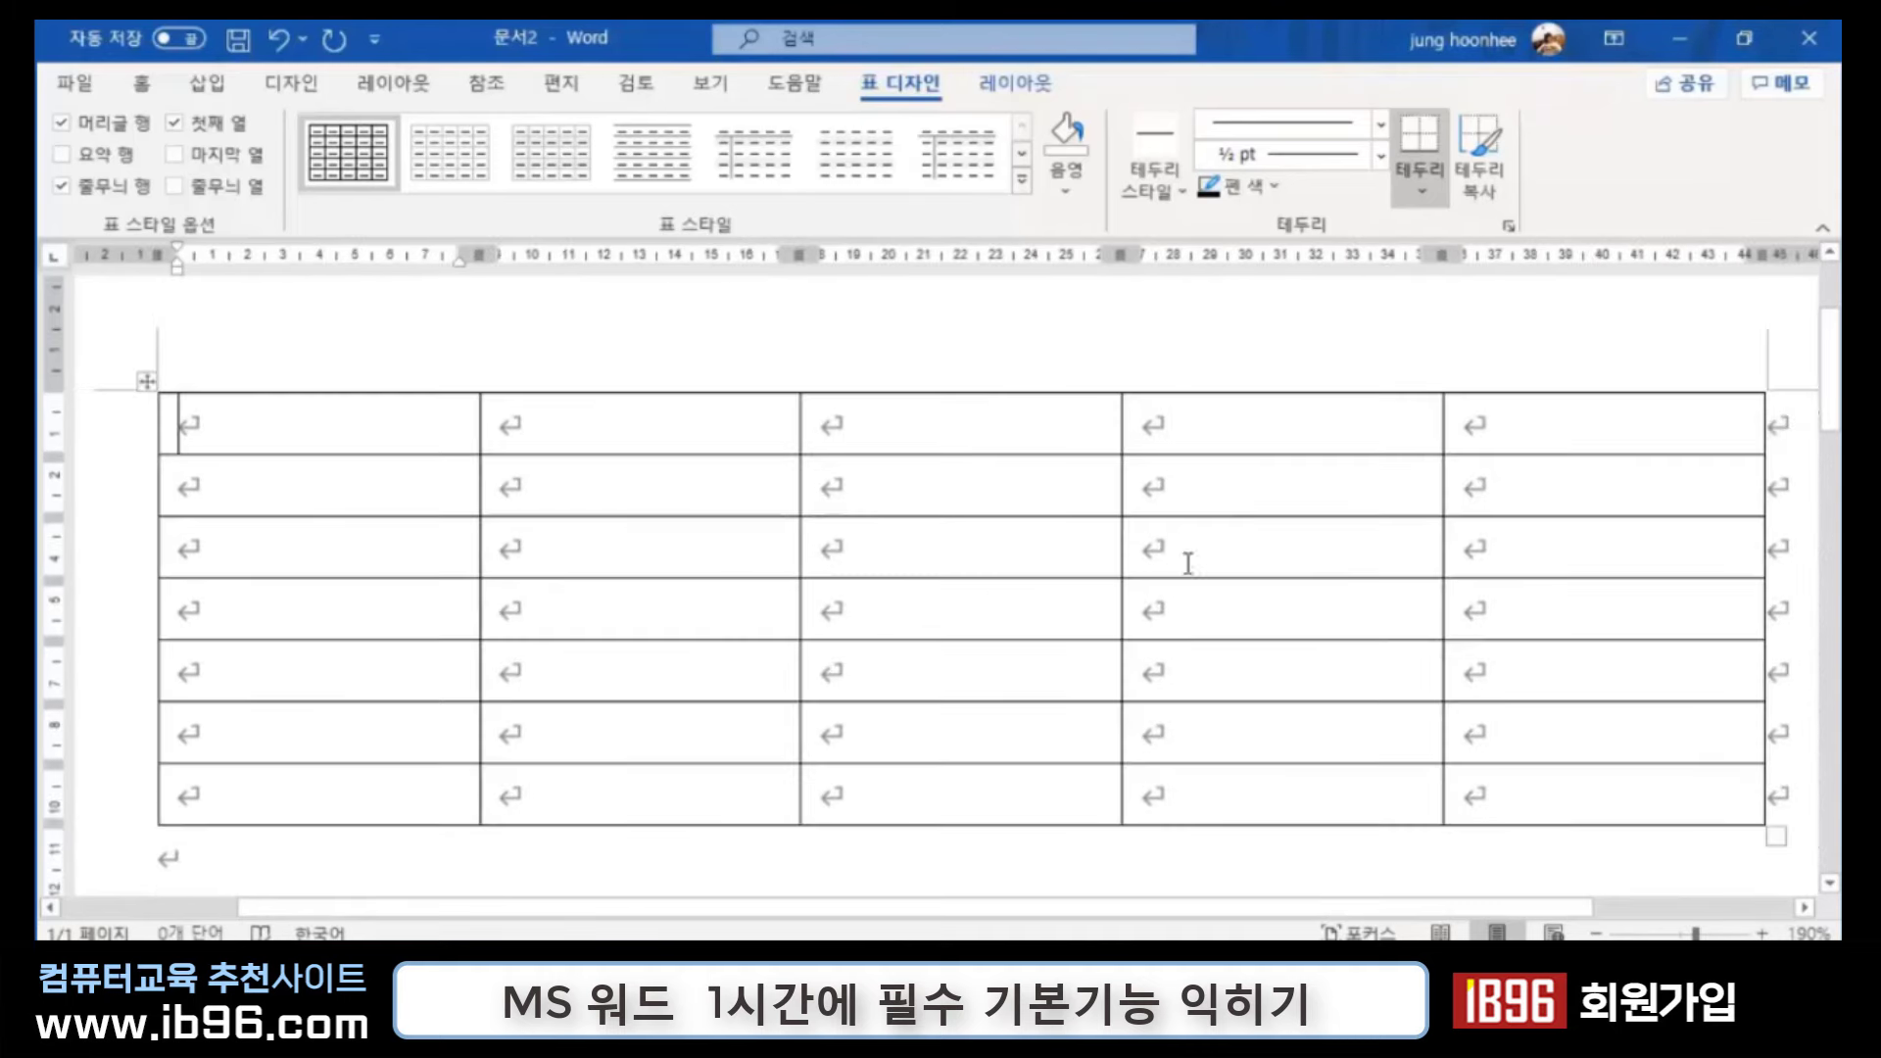
ctrl+scroll(1171, 561, down, 1)
ctrl+scroll(1164, 561, down, 1)
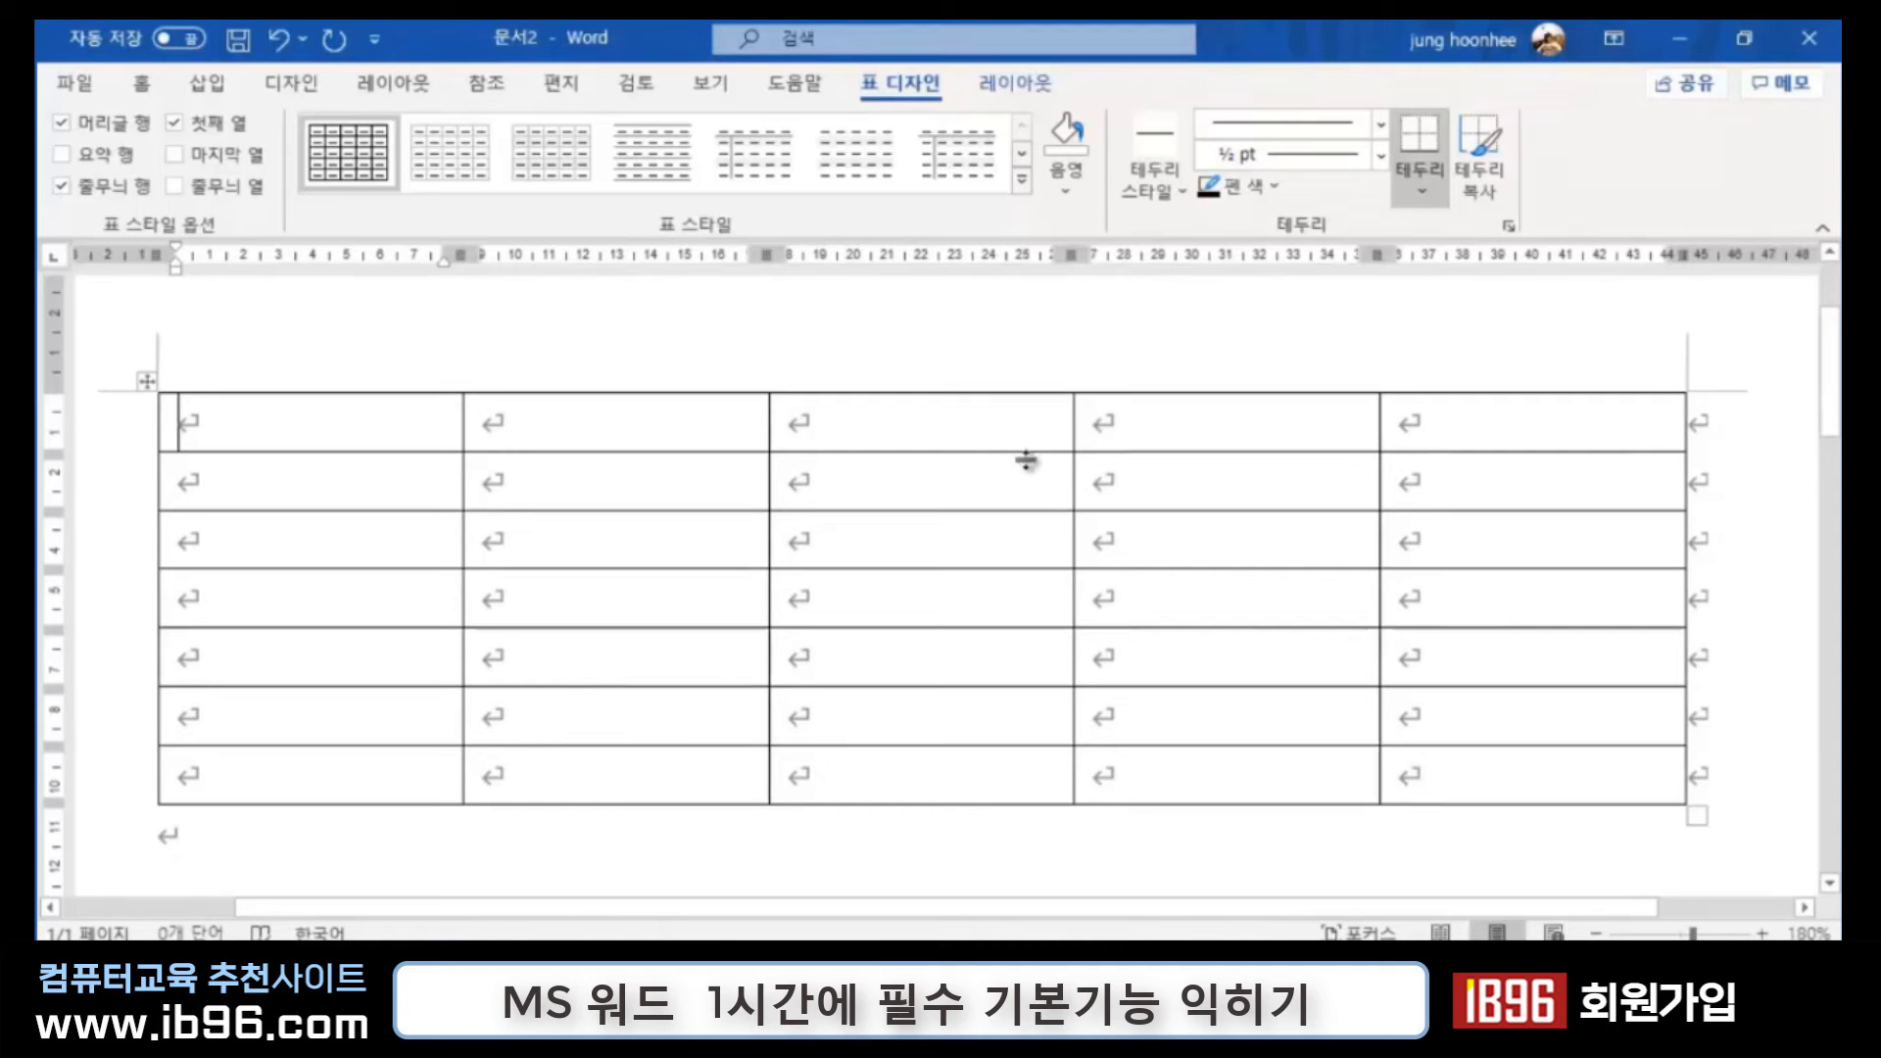
Step: Type 담당, 과장 and 부장 into the first row's third, fourth and fifth cells
click(950, 422)
key(Tab)
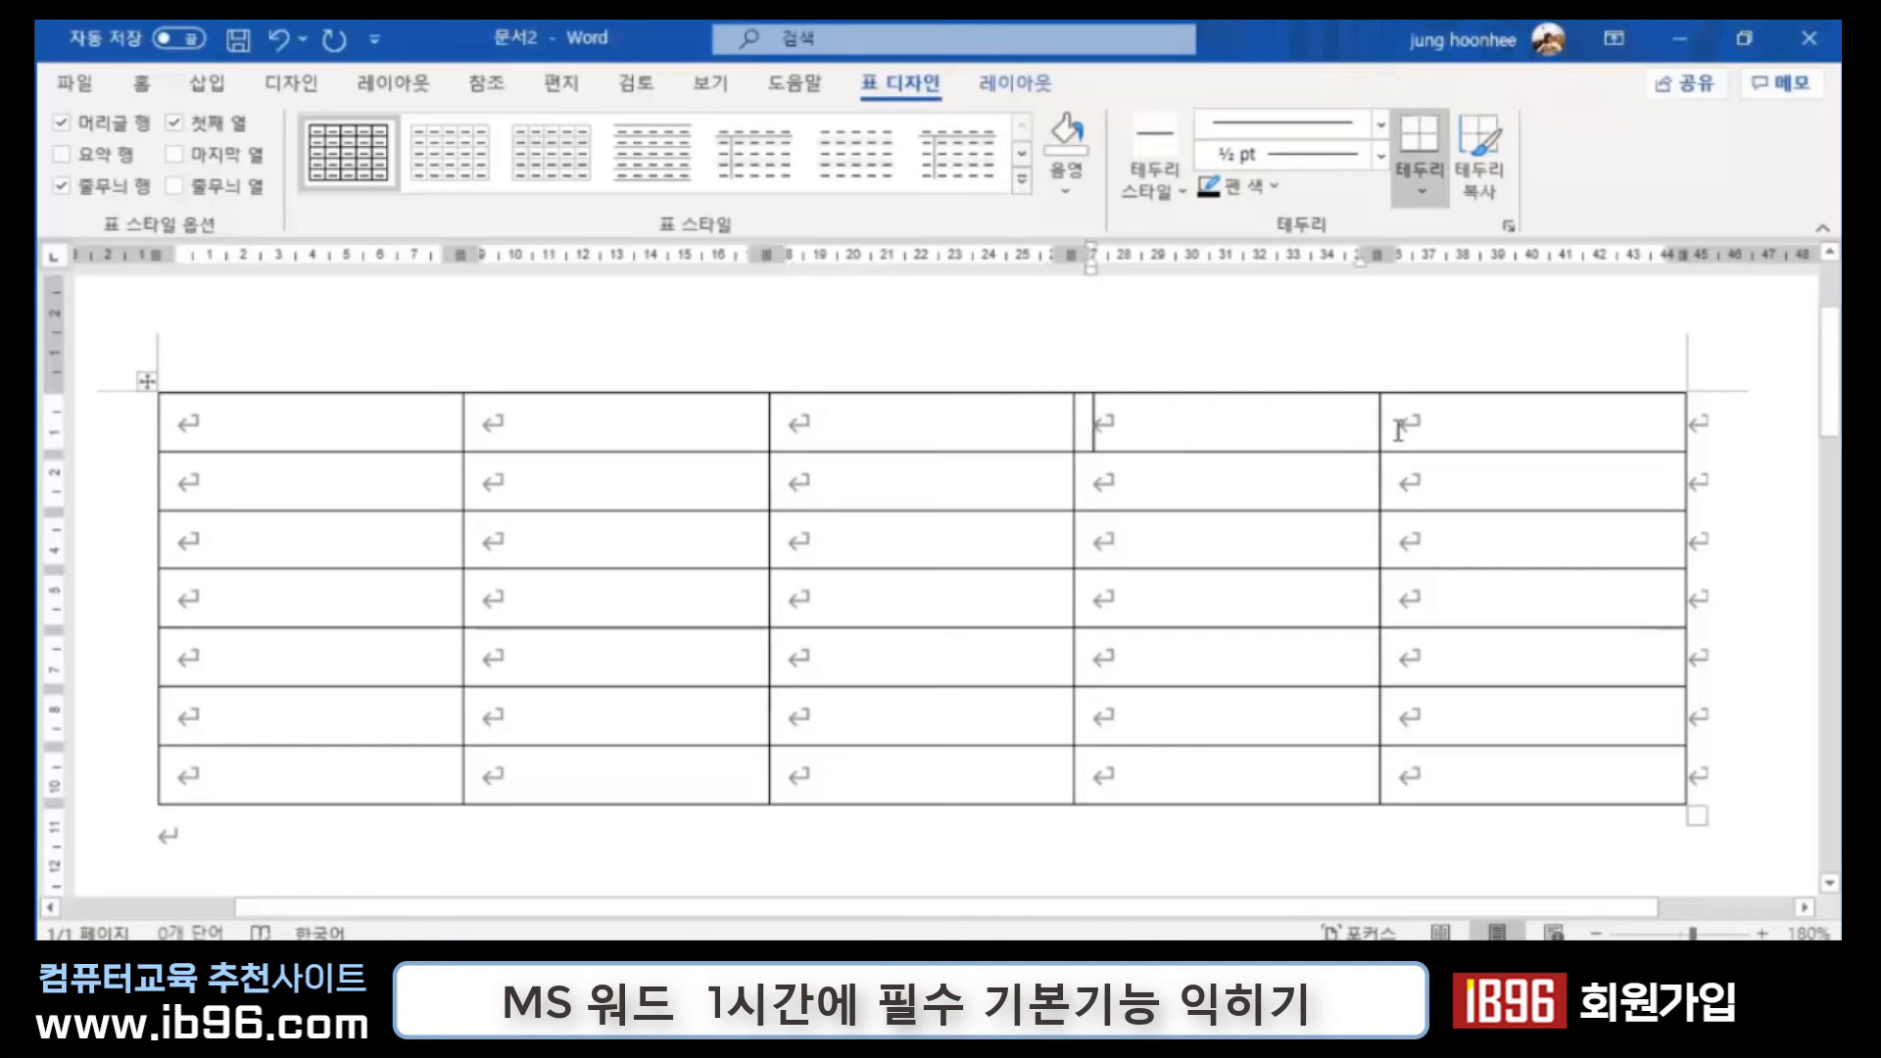
key(Tab)
key(shift+Tab)
key(shift+Tab)
text(담당)
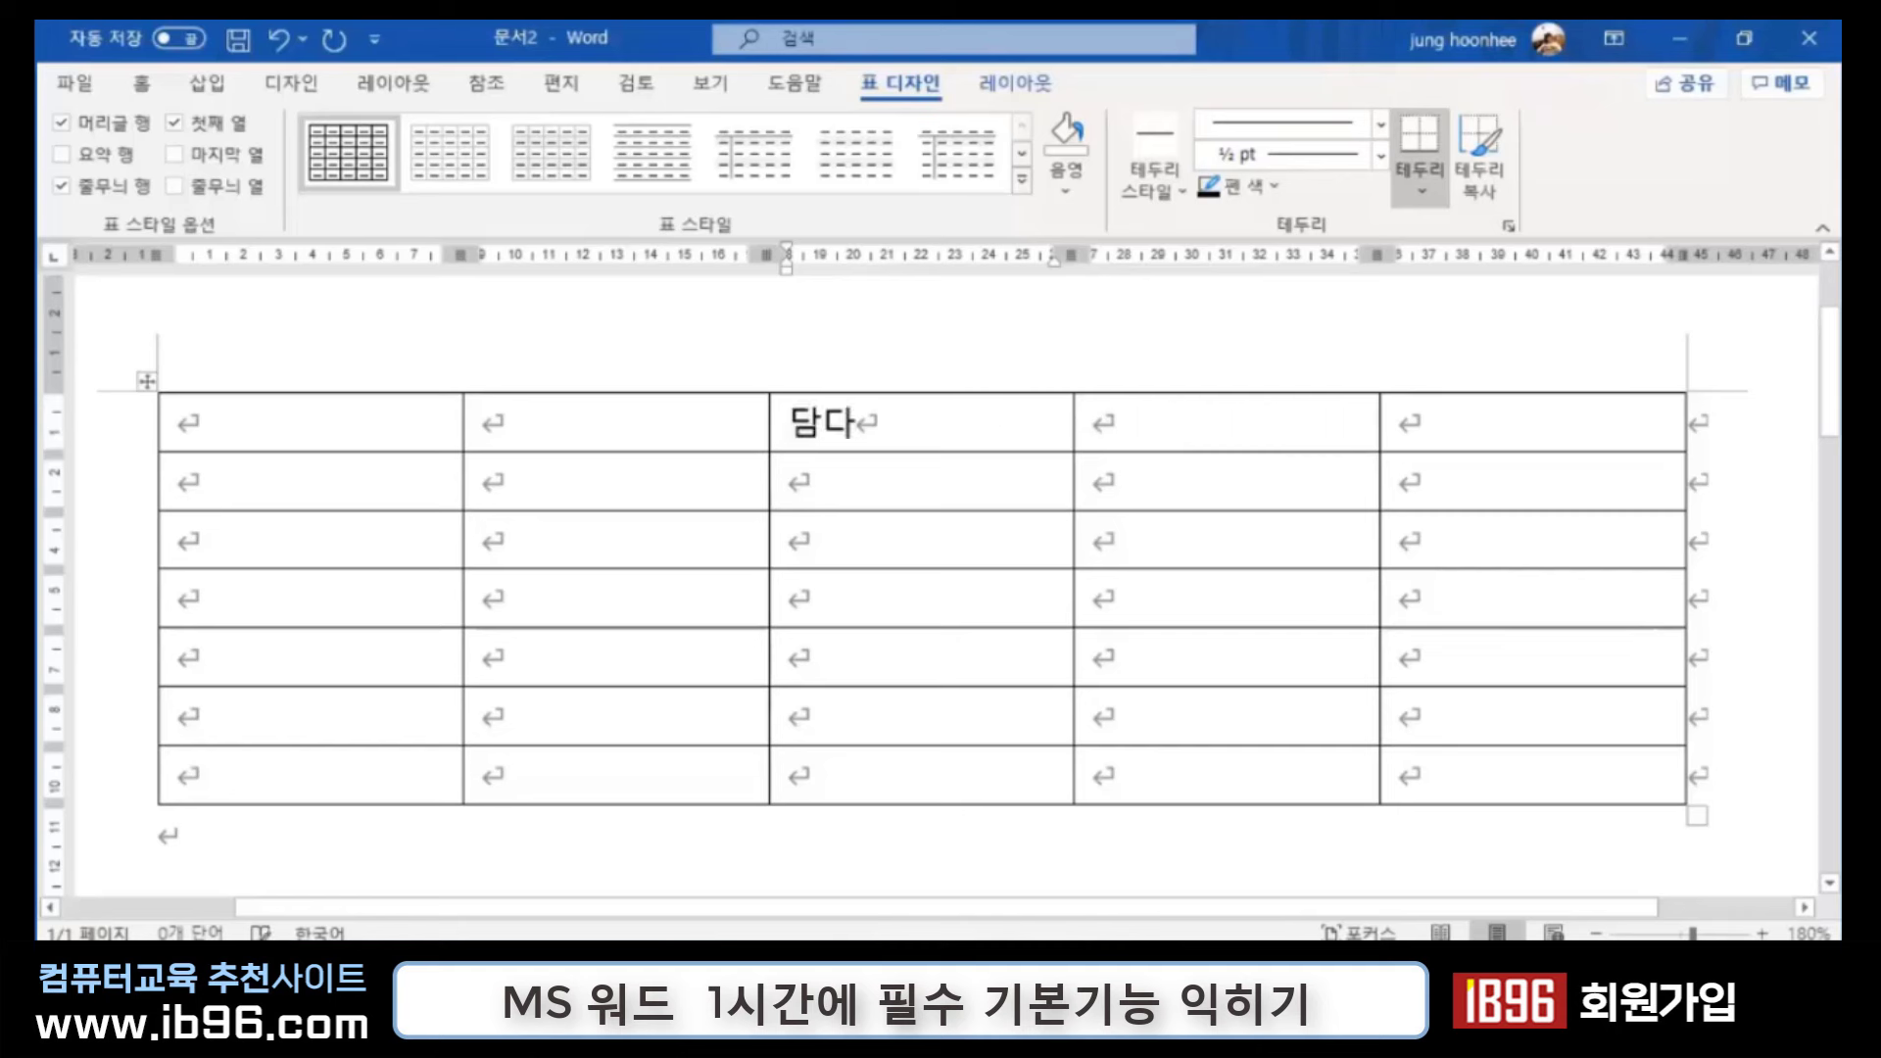
key(Tab)
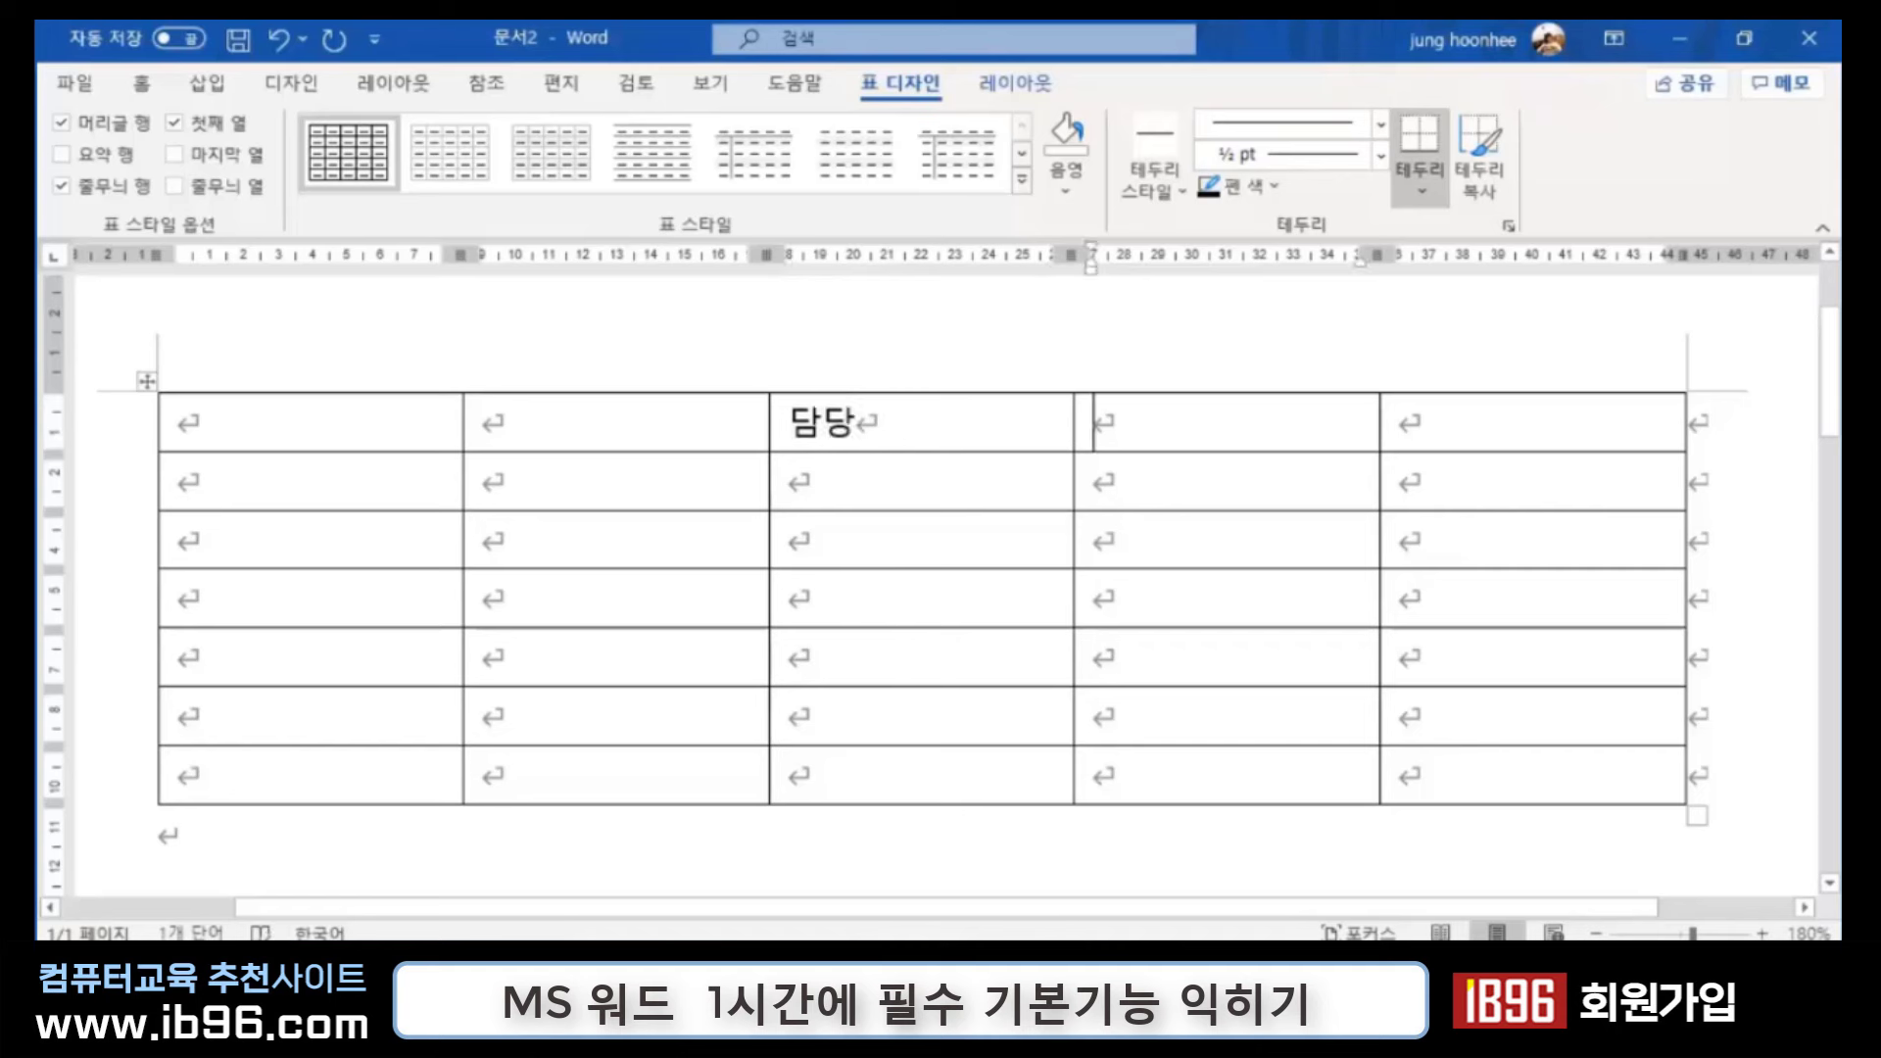
text(과장)
key(Tab)
text(ㅂ)
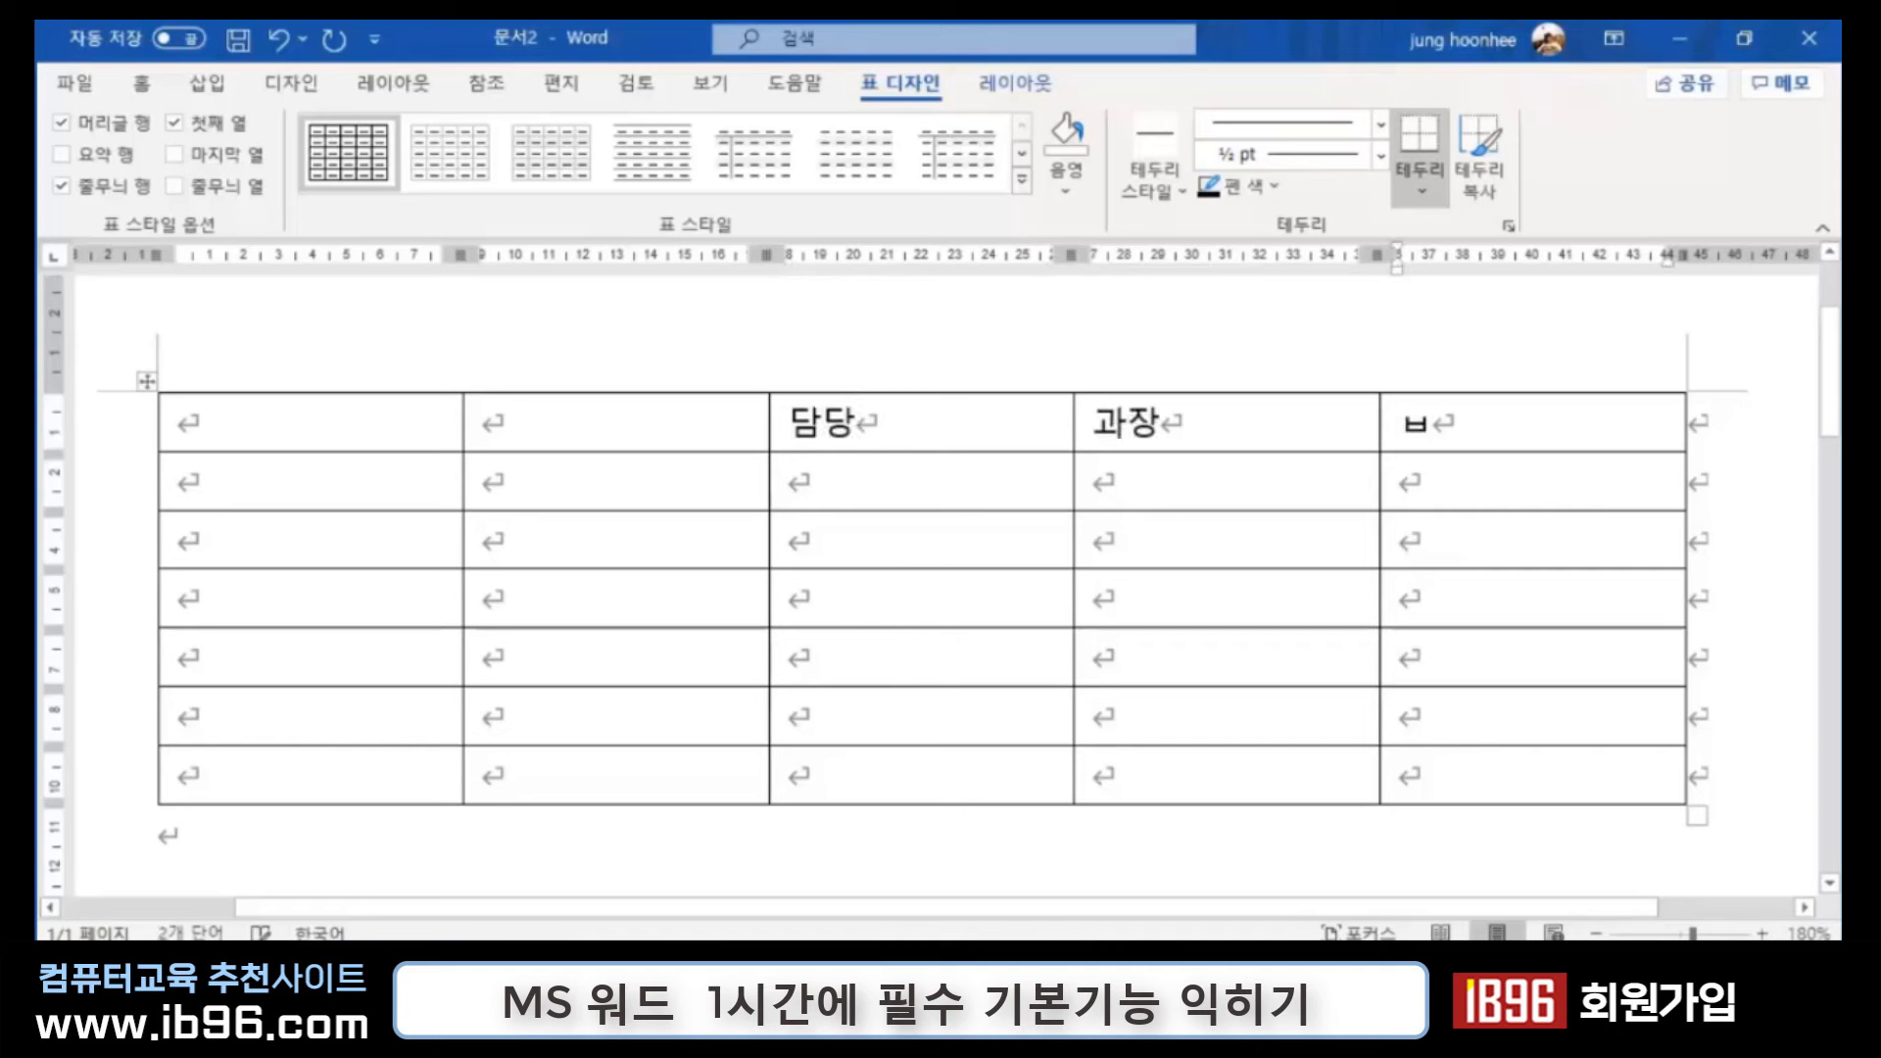
text(부장)
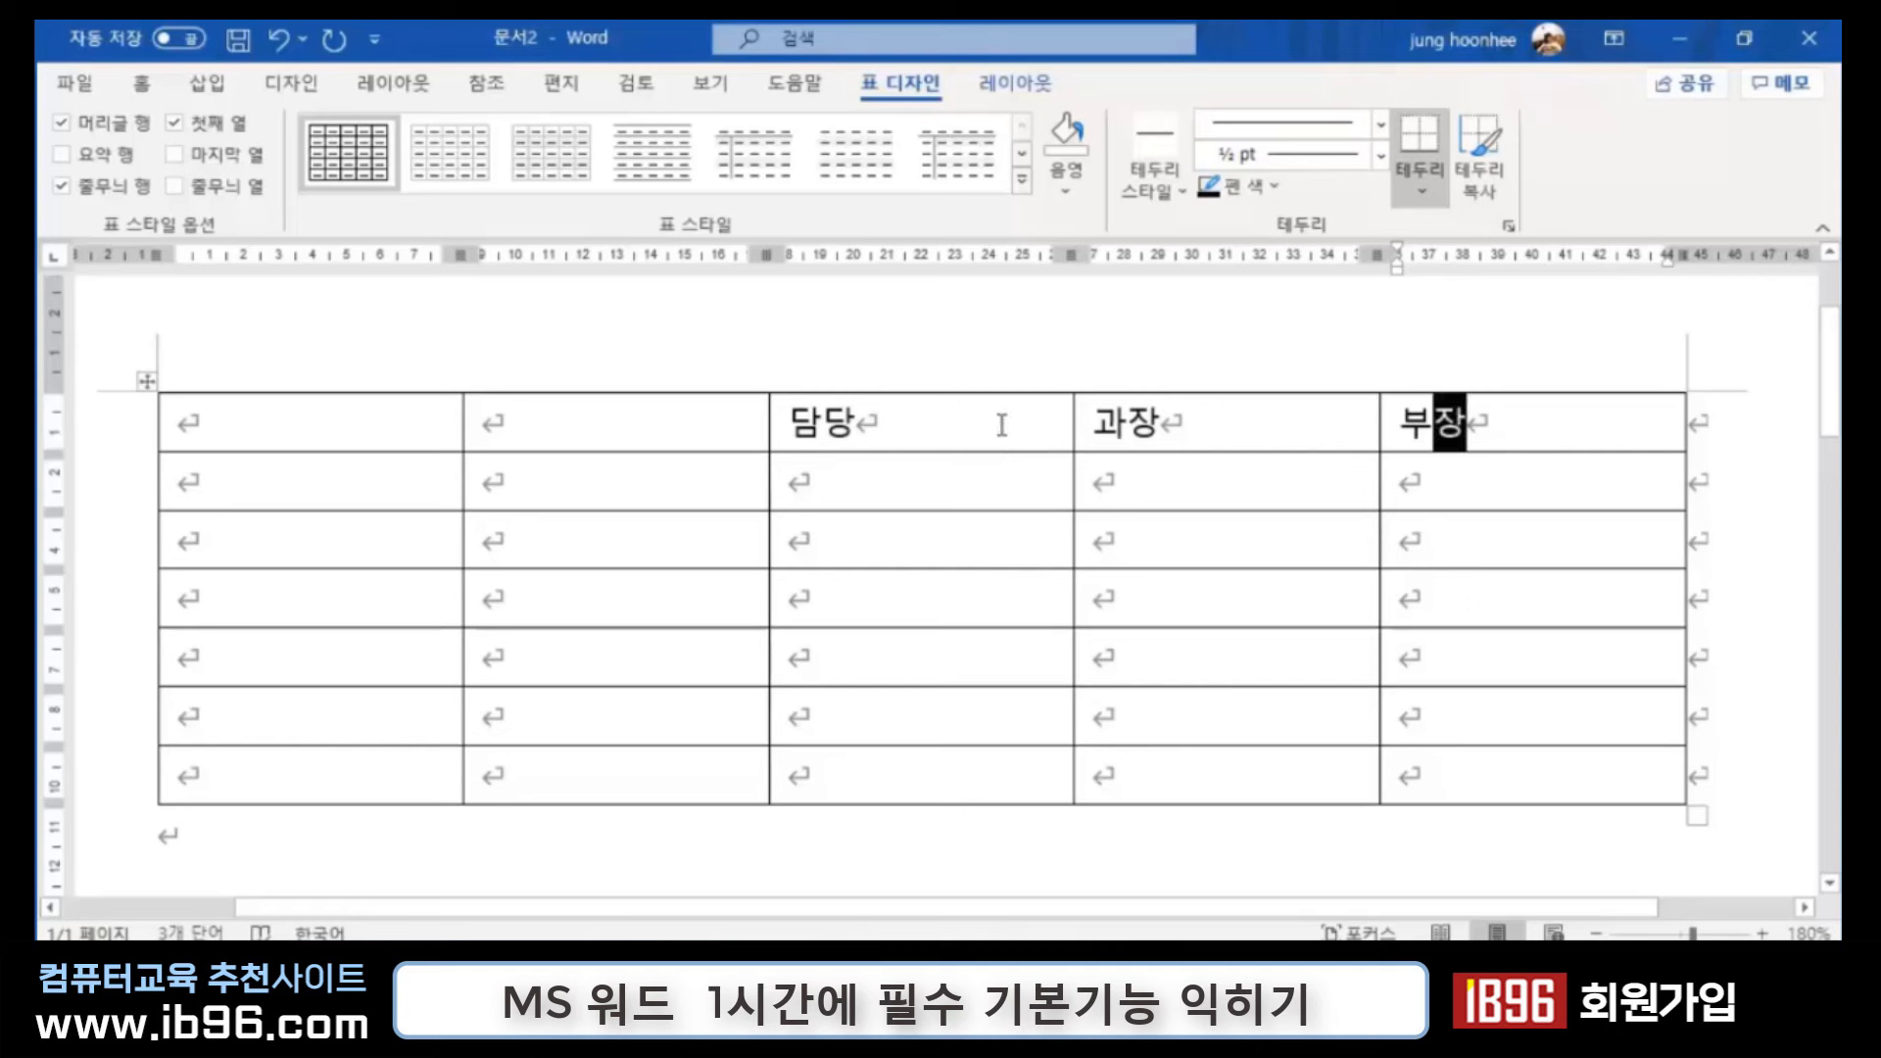
Step: Select the 담당, 과장 and 부장 cells across two rows, then deselect them
drag(1001, 424, 1299, 482)
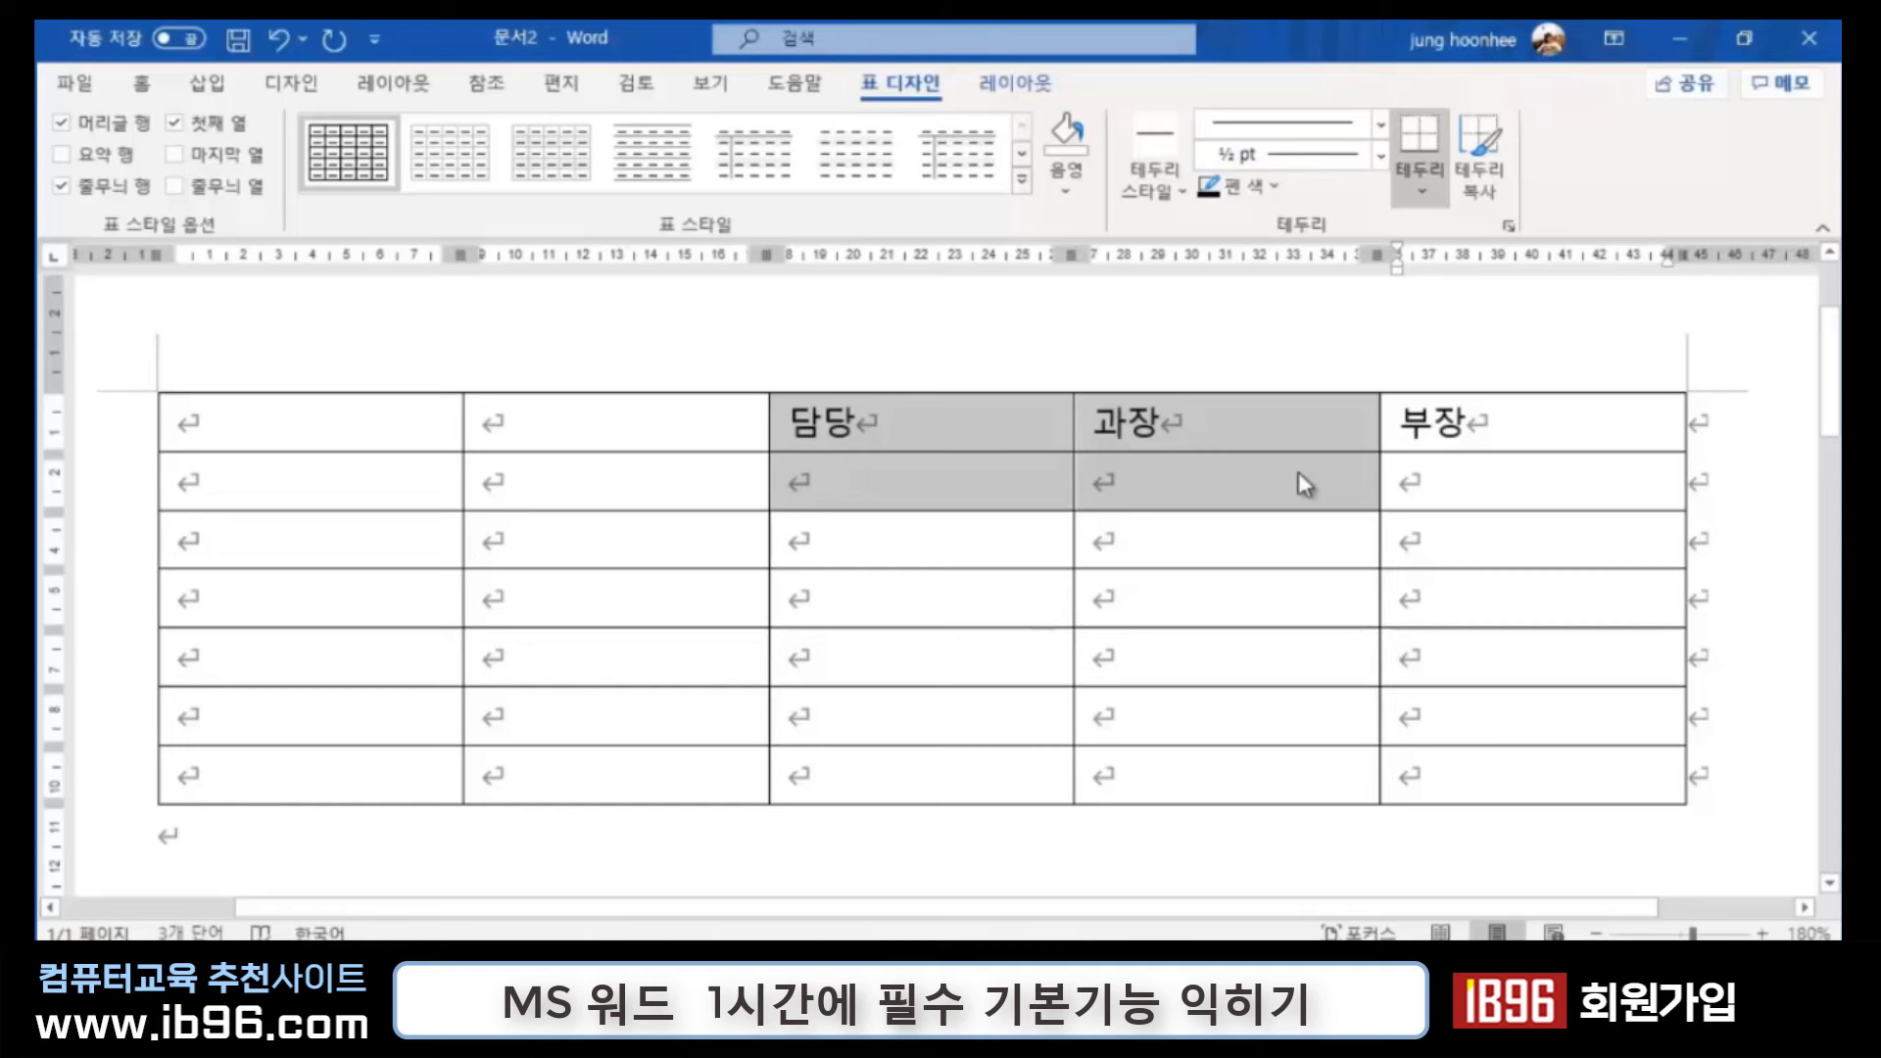
drag(1304, 484, 1384, 483)
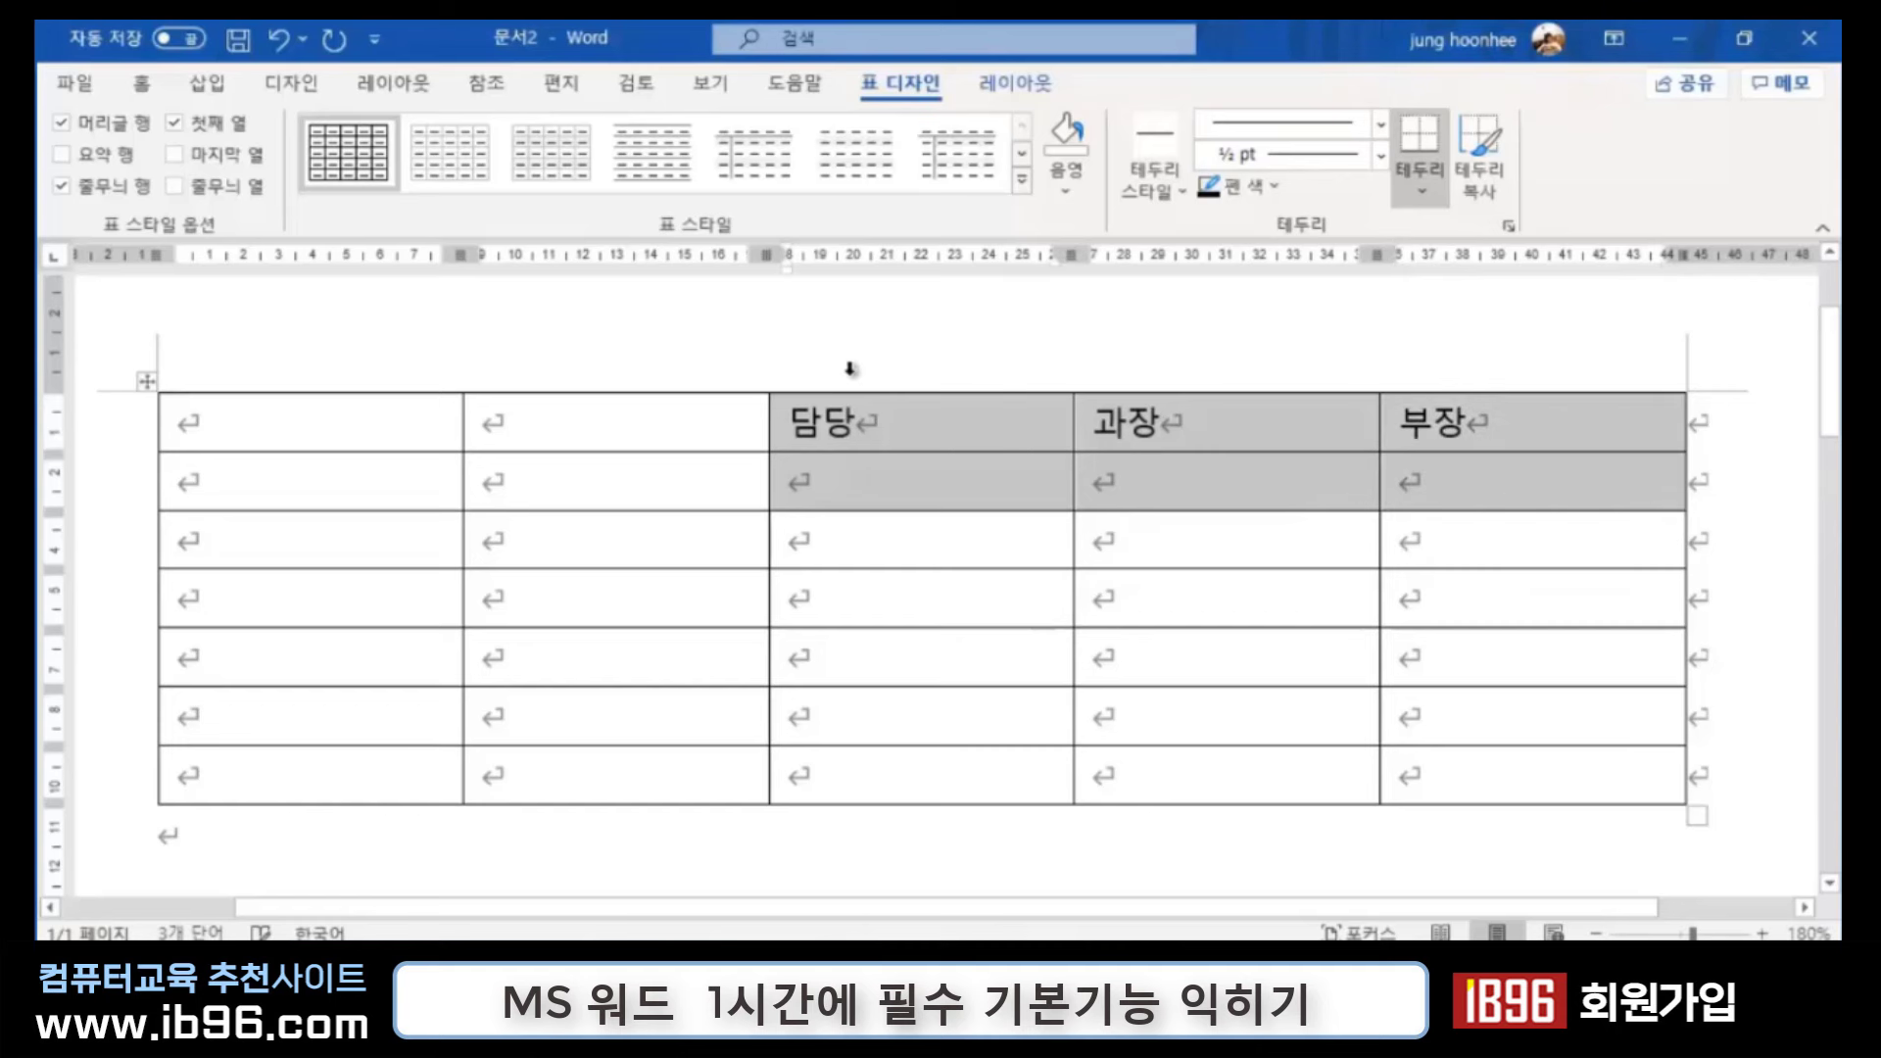
click(911, 384)
click(712, 436)
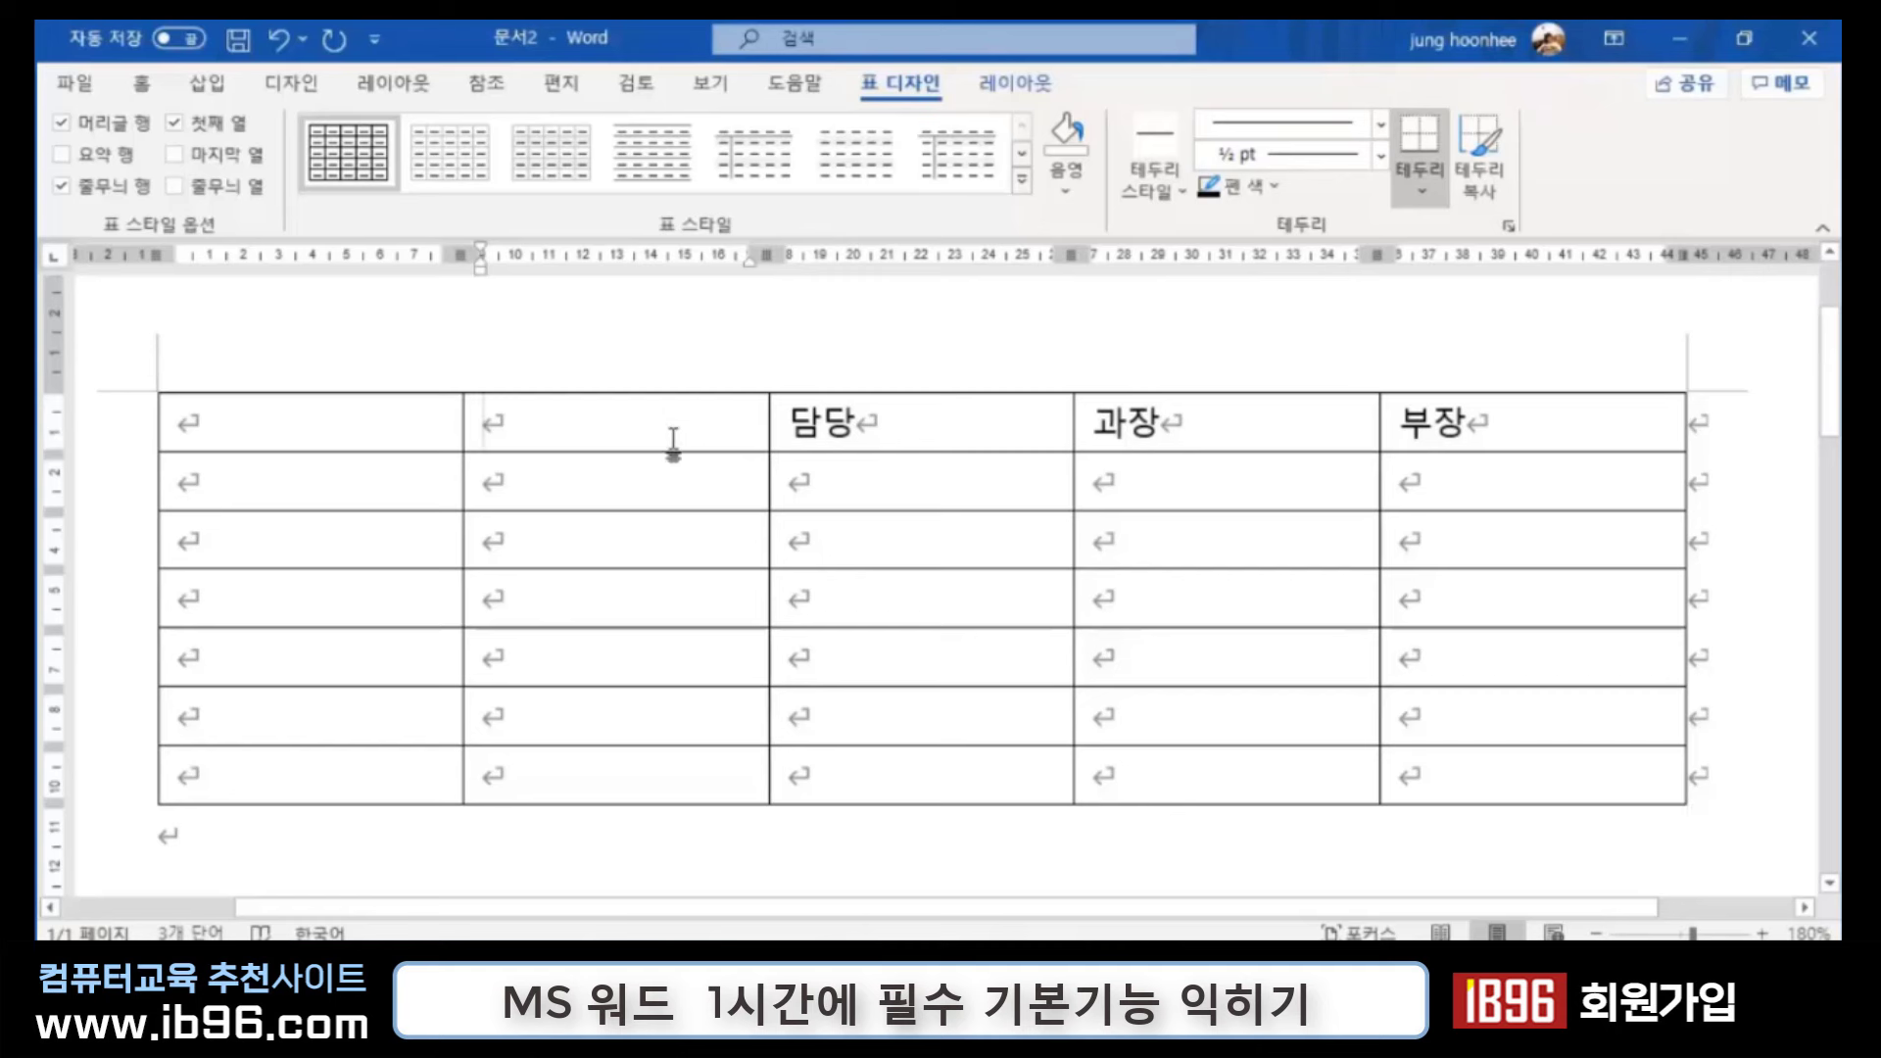
Step: Merge column 2's top two cells and type 결 and 재 on separate lines
drag(672, 421, 672, 482)
key(Hangul)
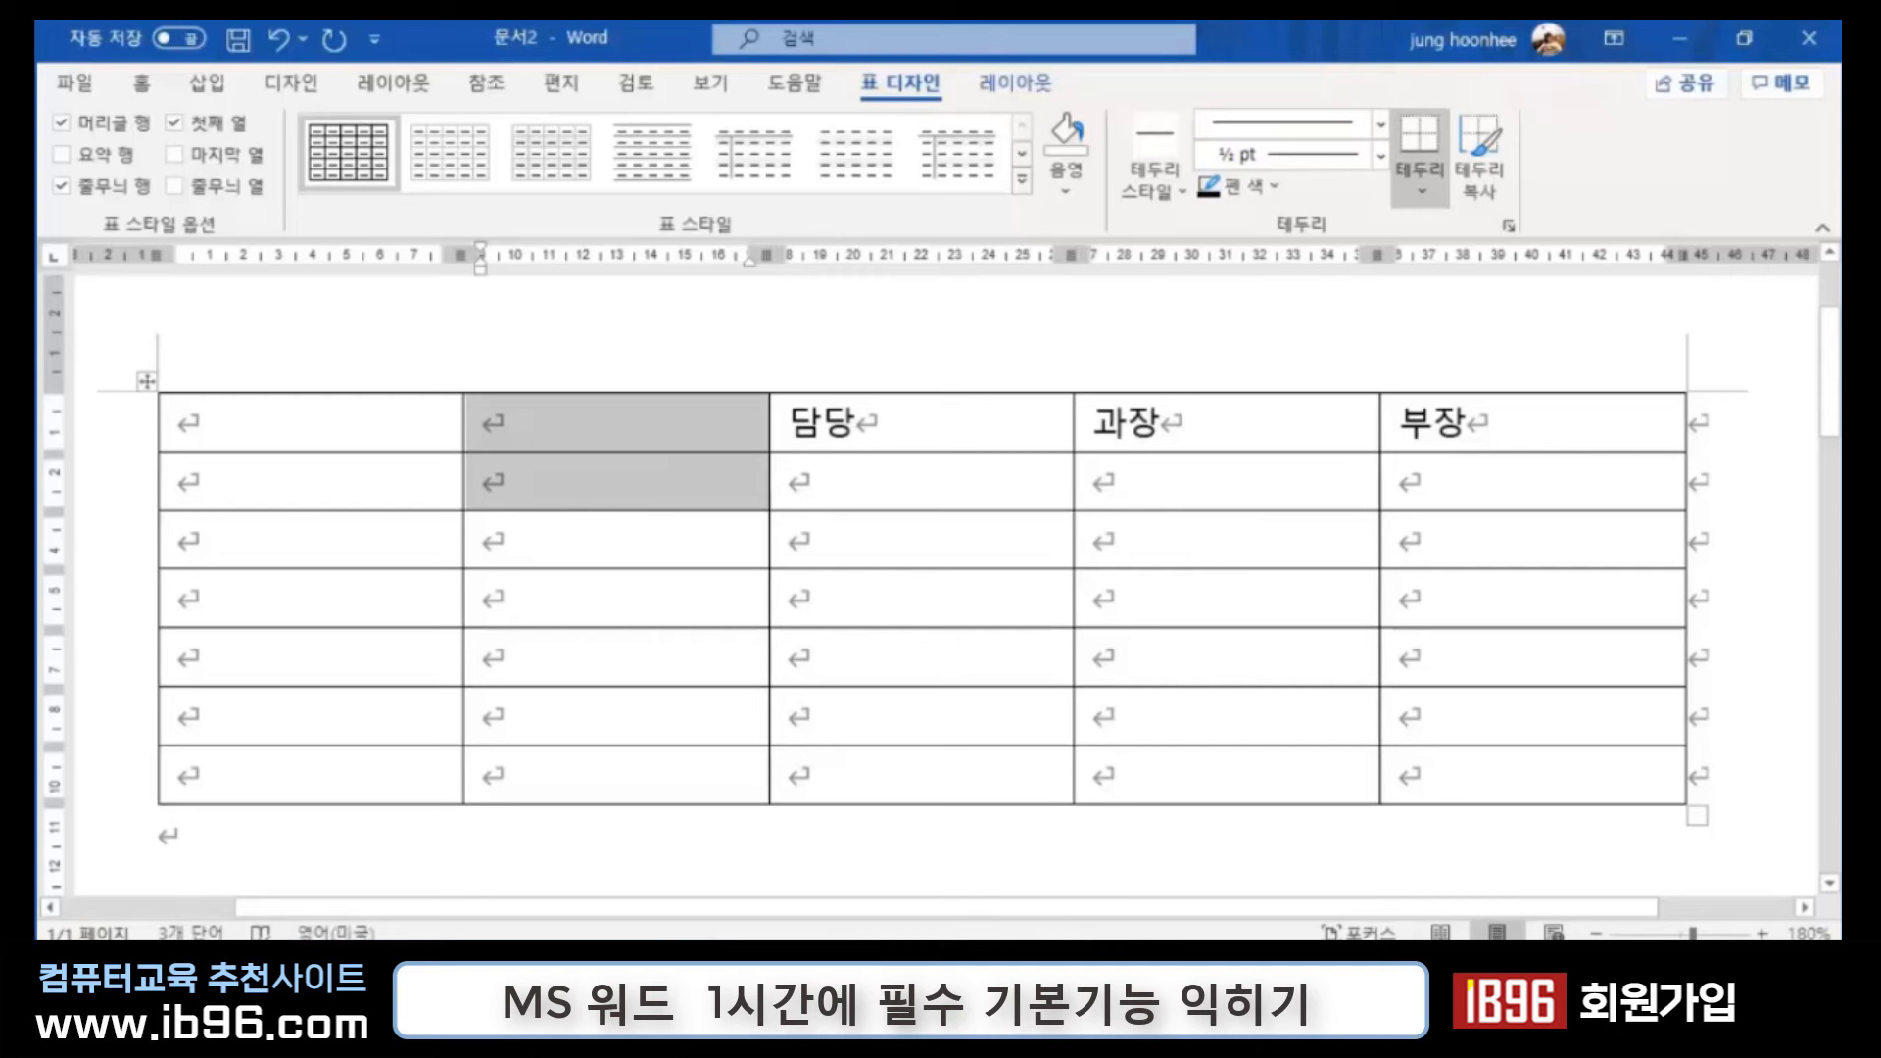
key(alt+a)
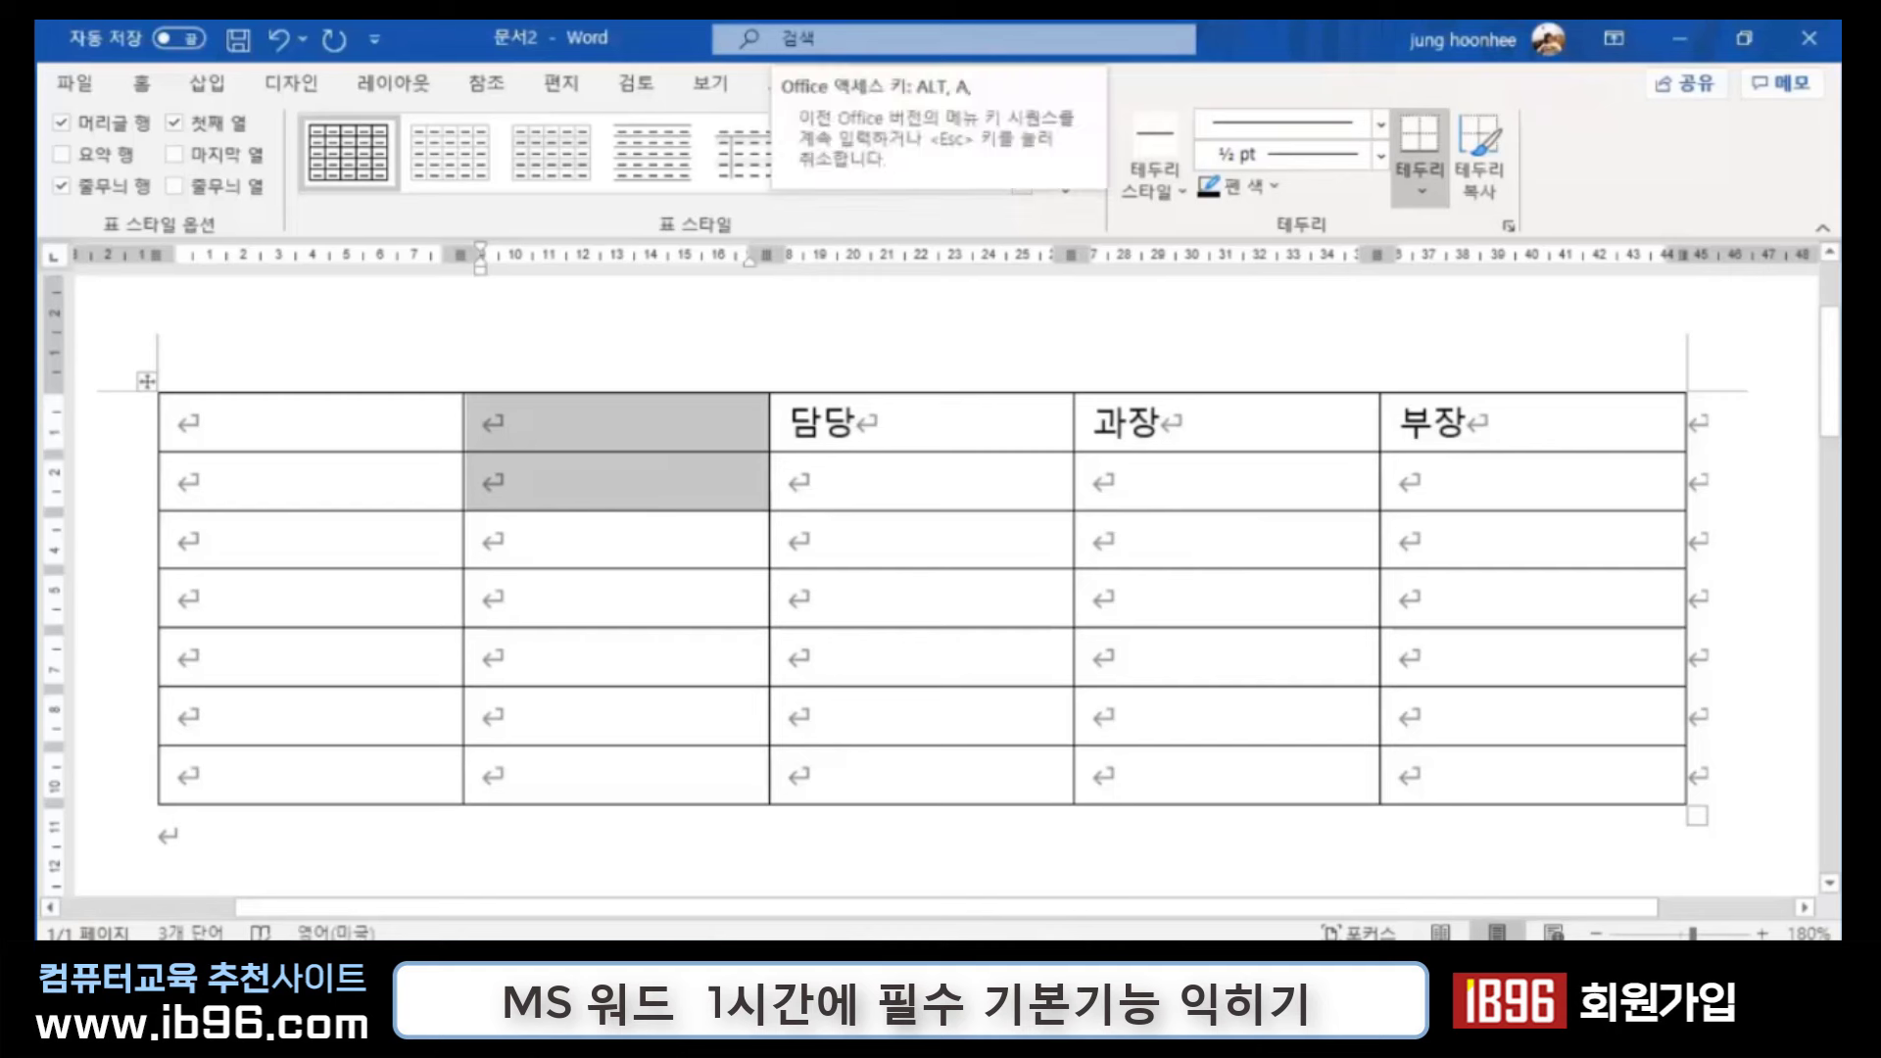
key(m)
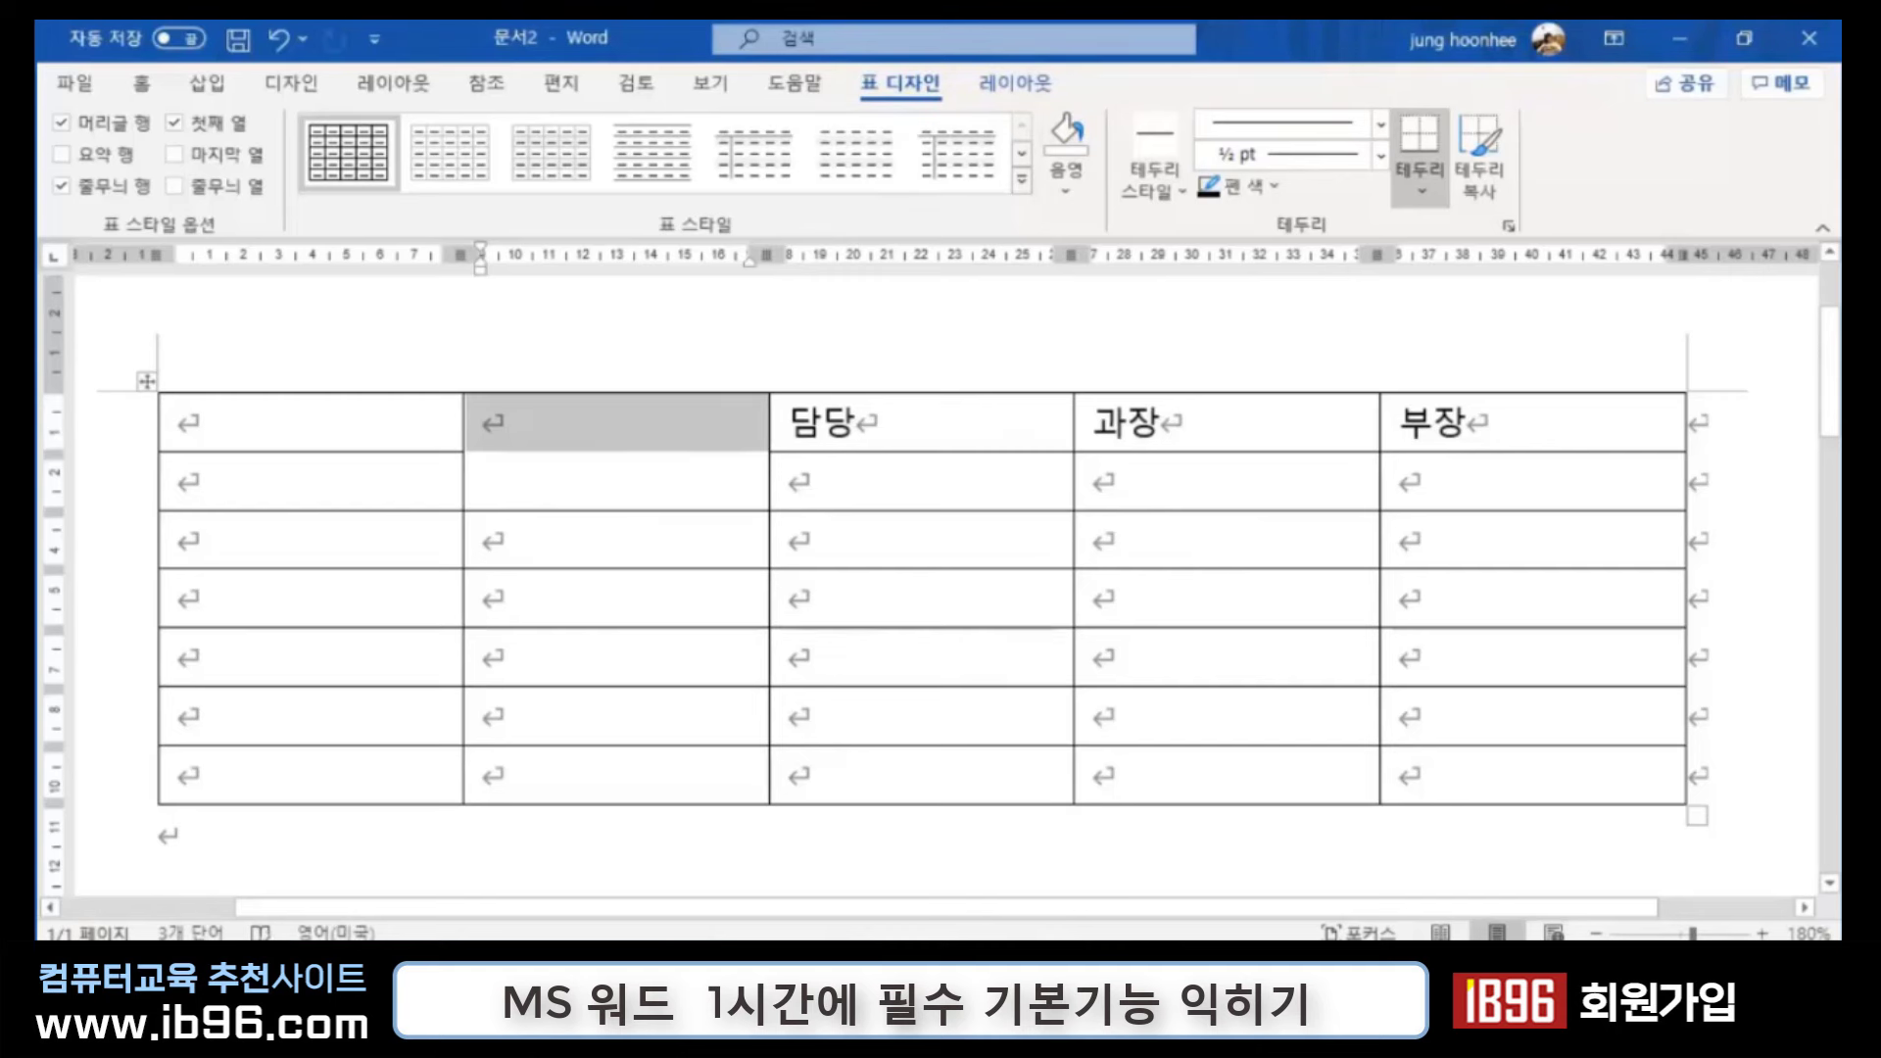
text(결)
key(Return)
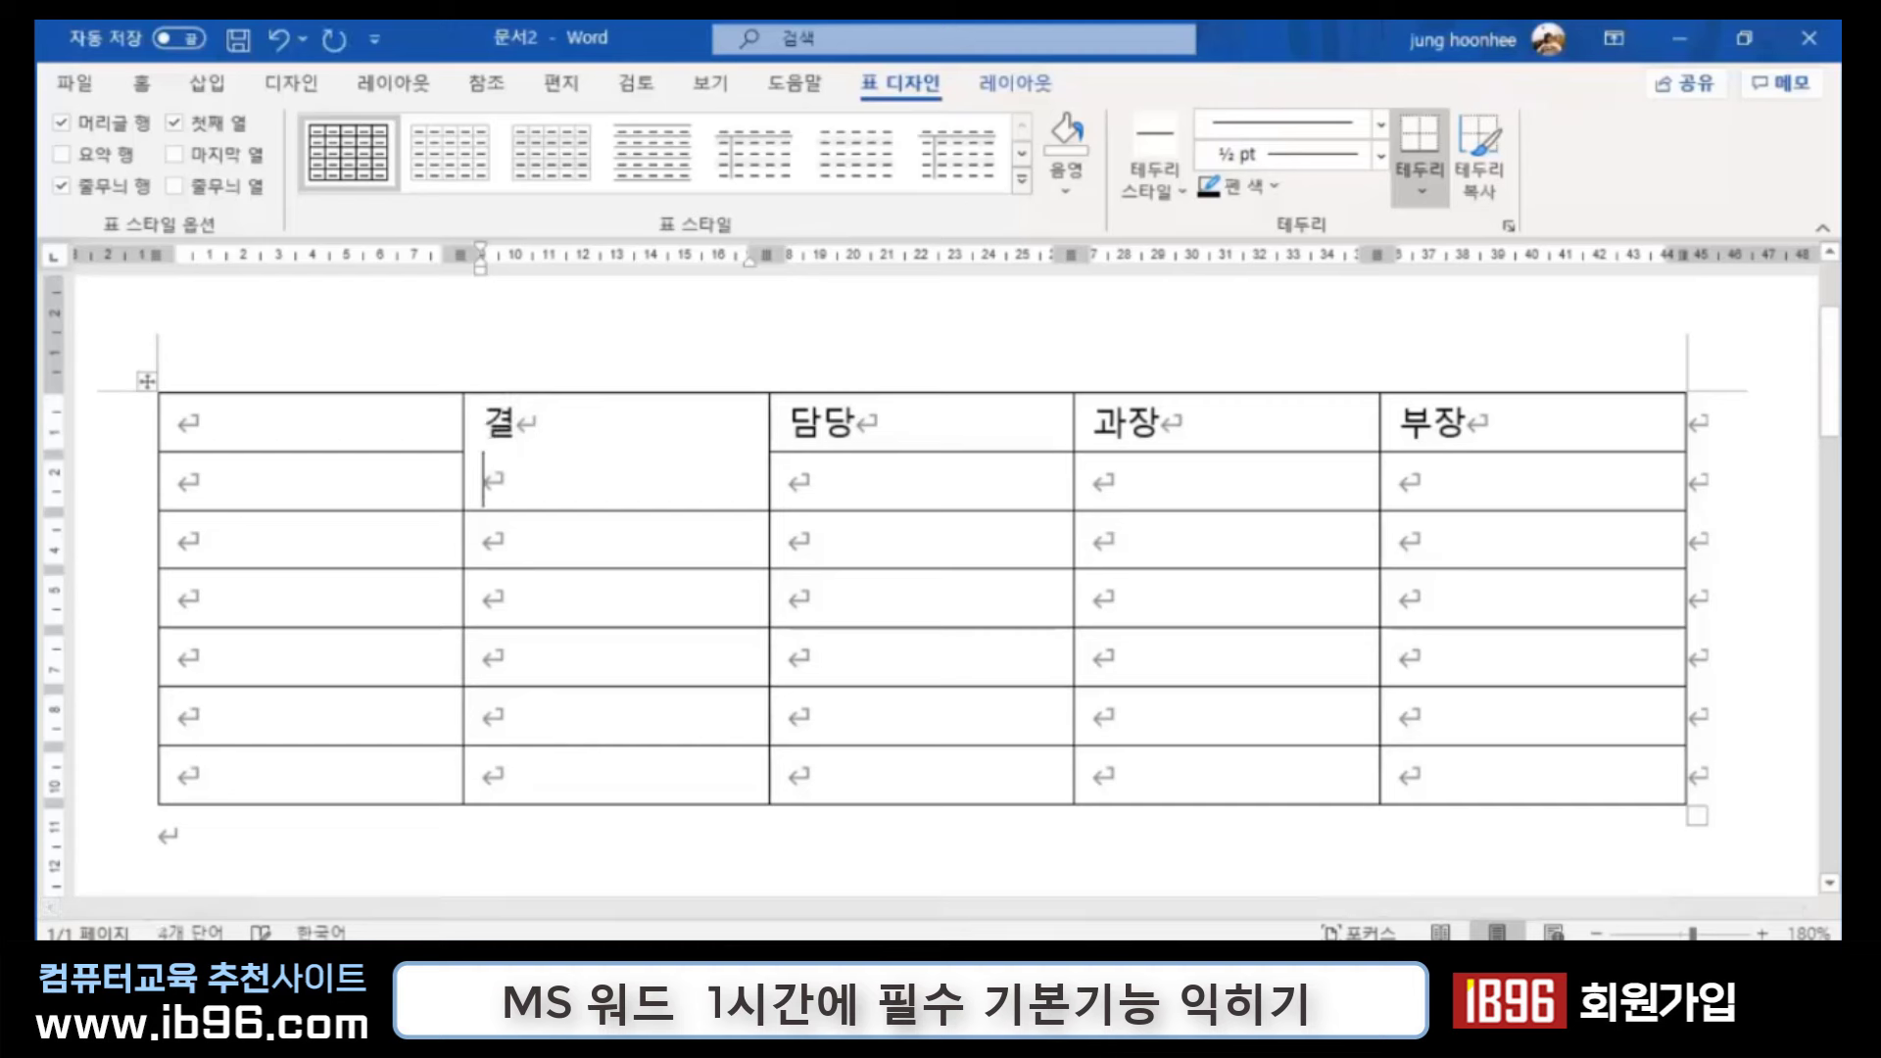
text(재)
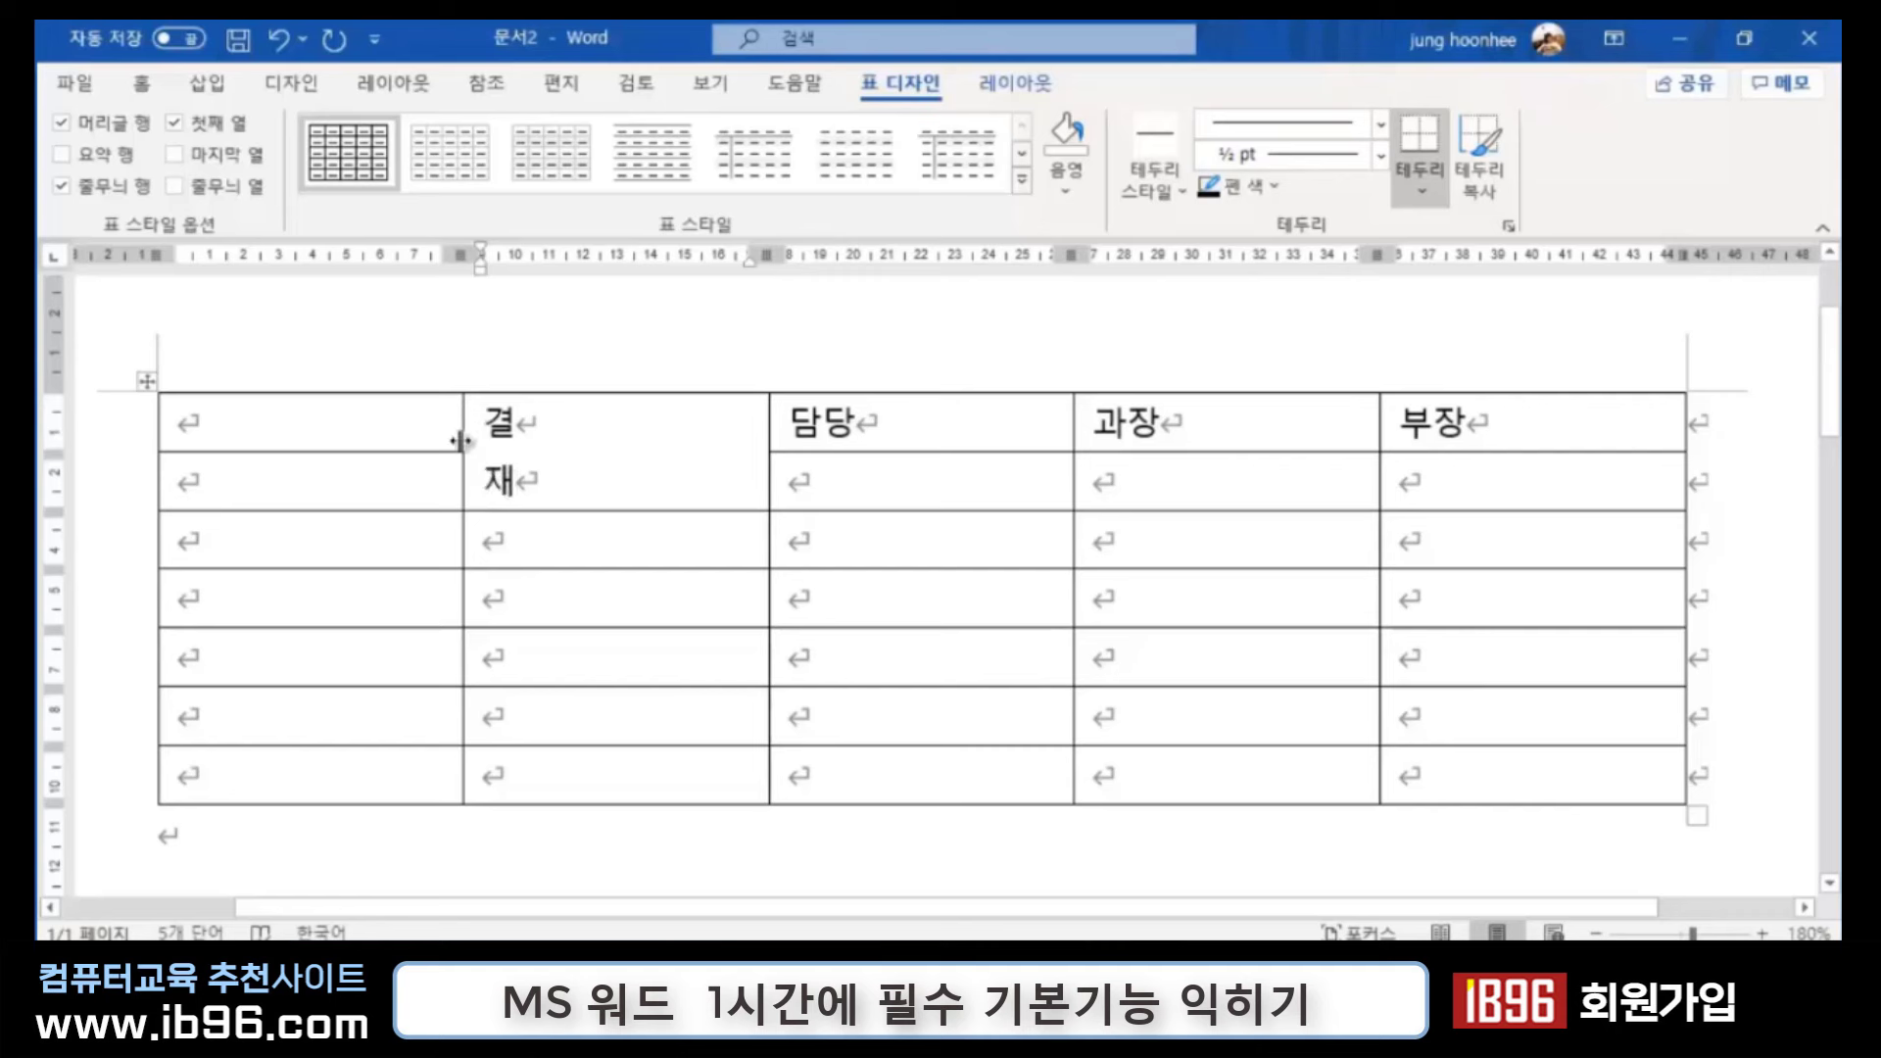
Step: Widen the first column, narrowing the 결재 column beside it
drag(460, 441, 715, 438)
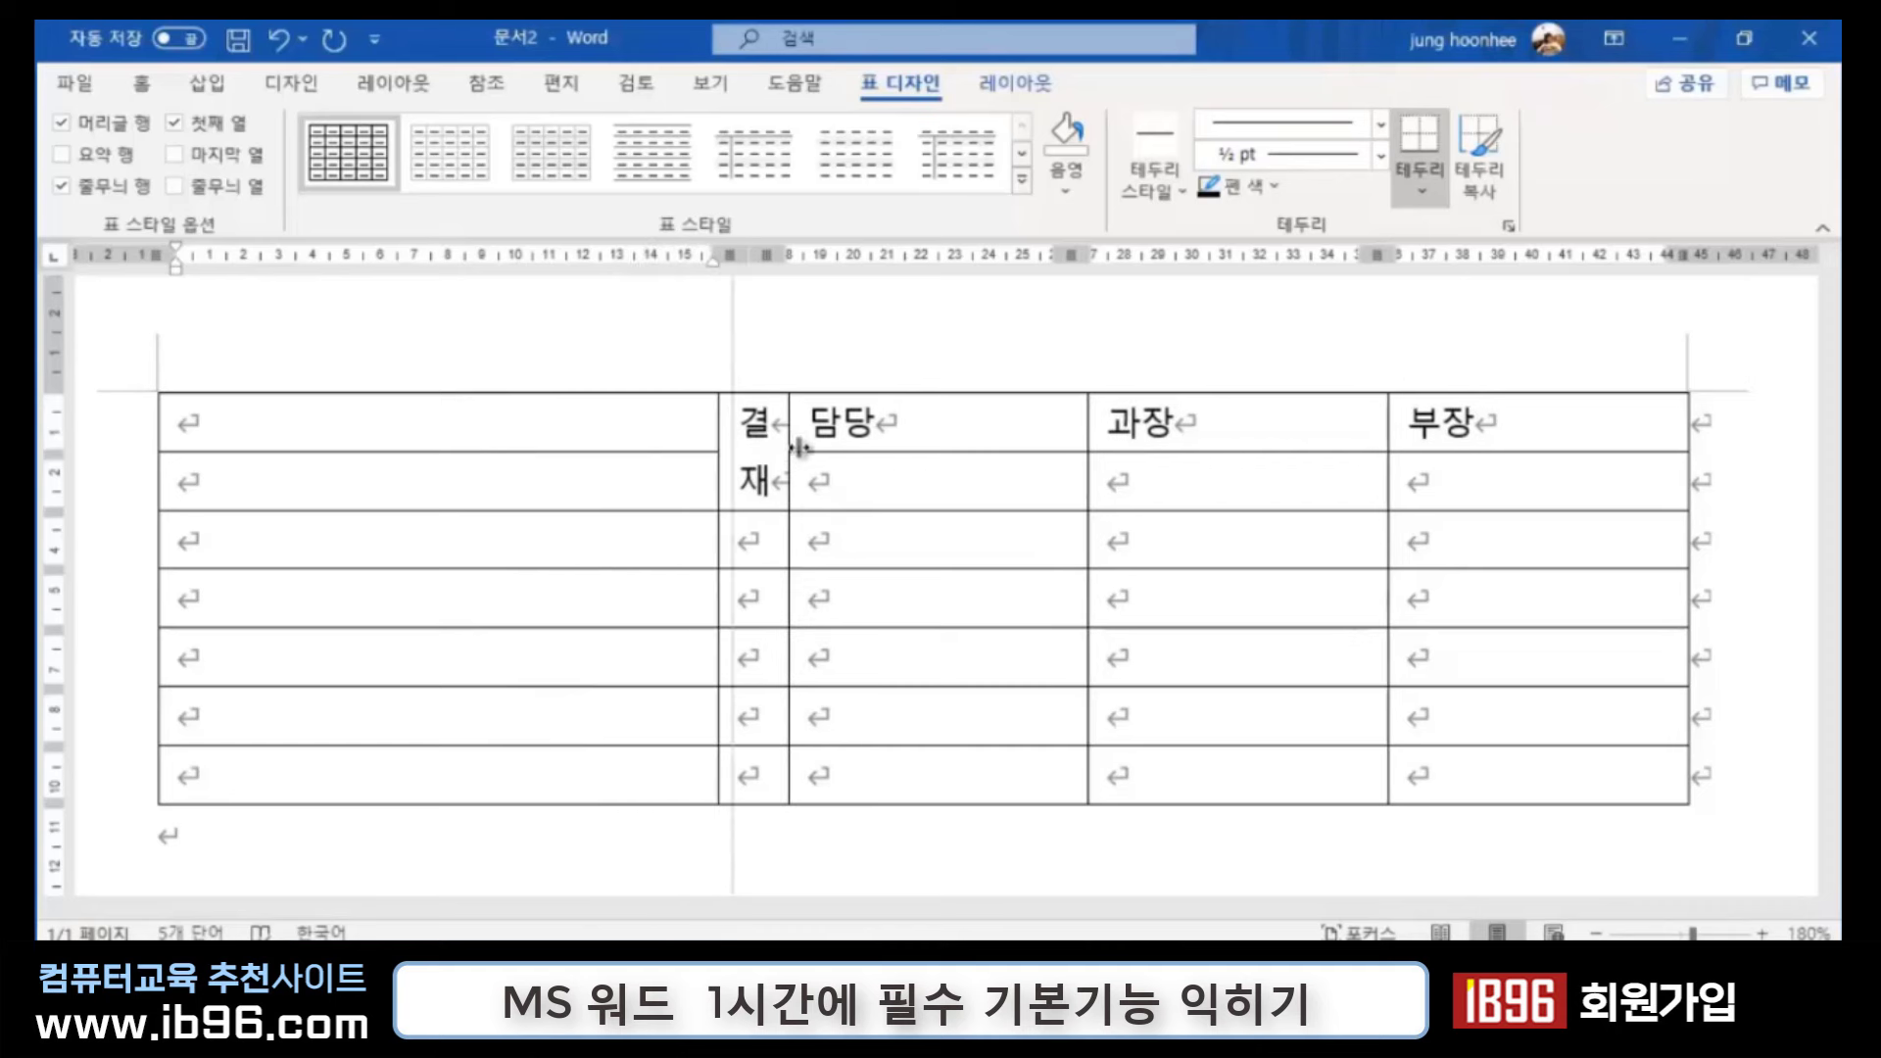
drag(710, 456, 710, 456)
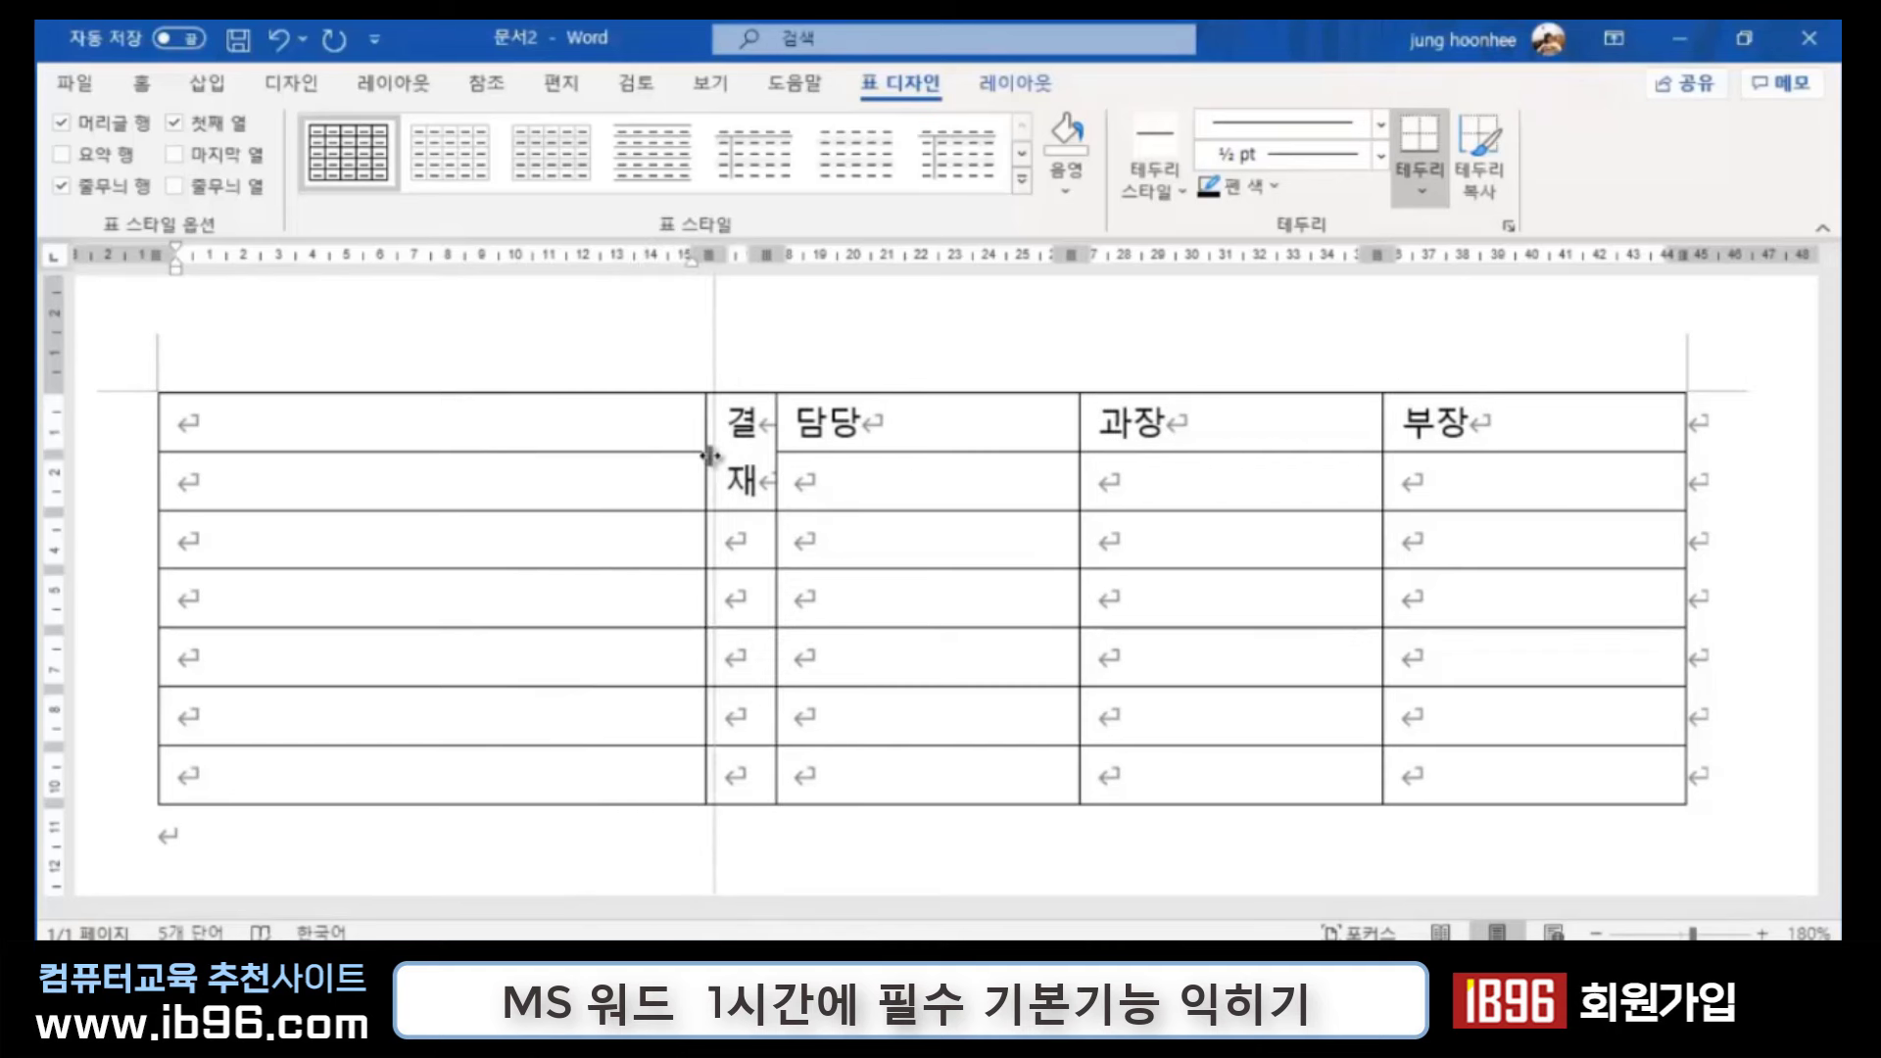
click(871, 353)
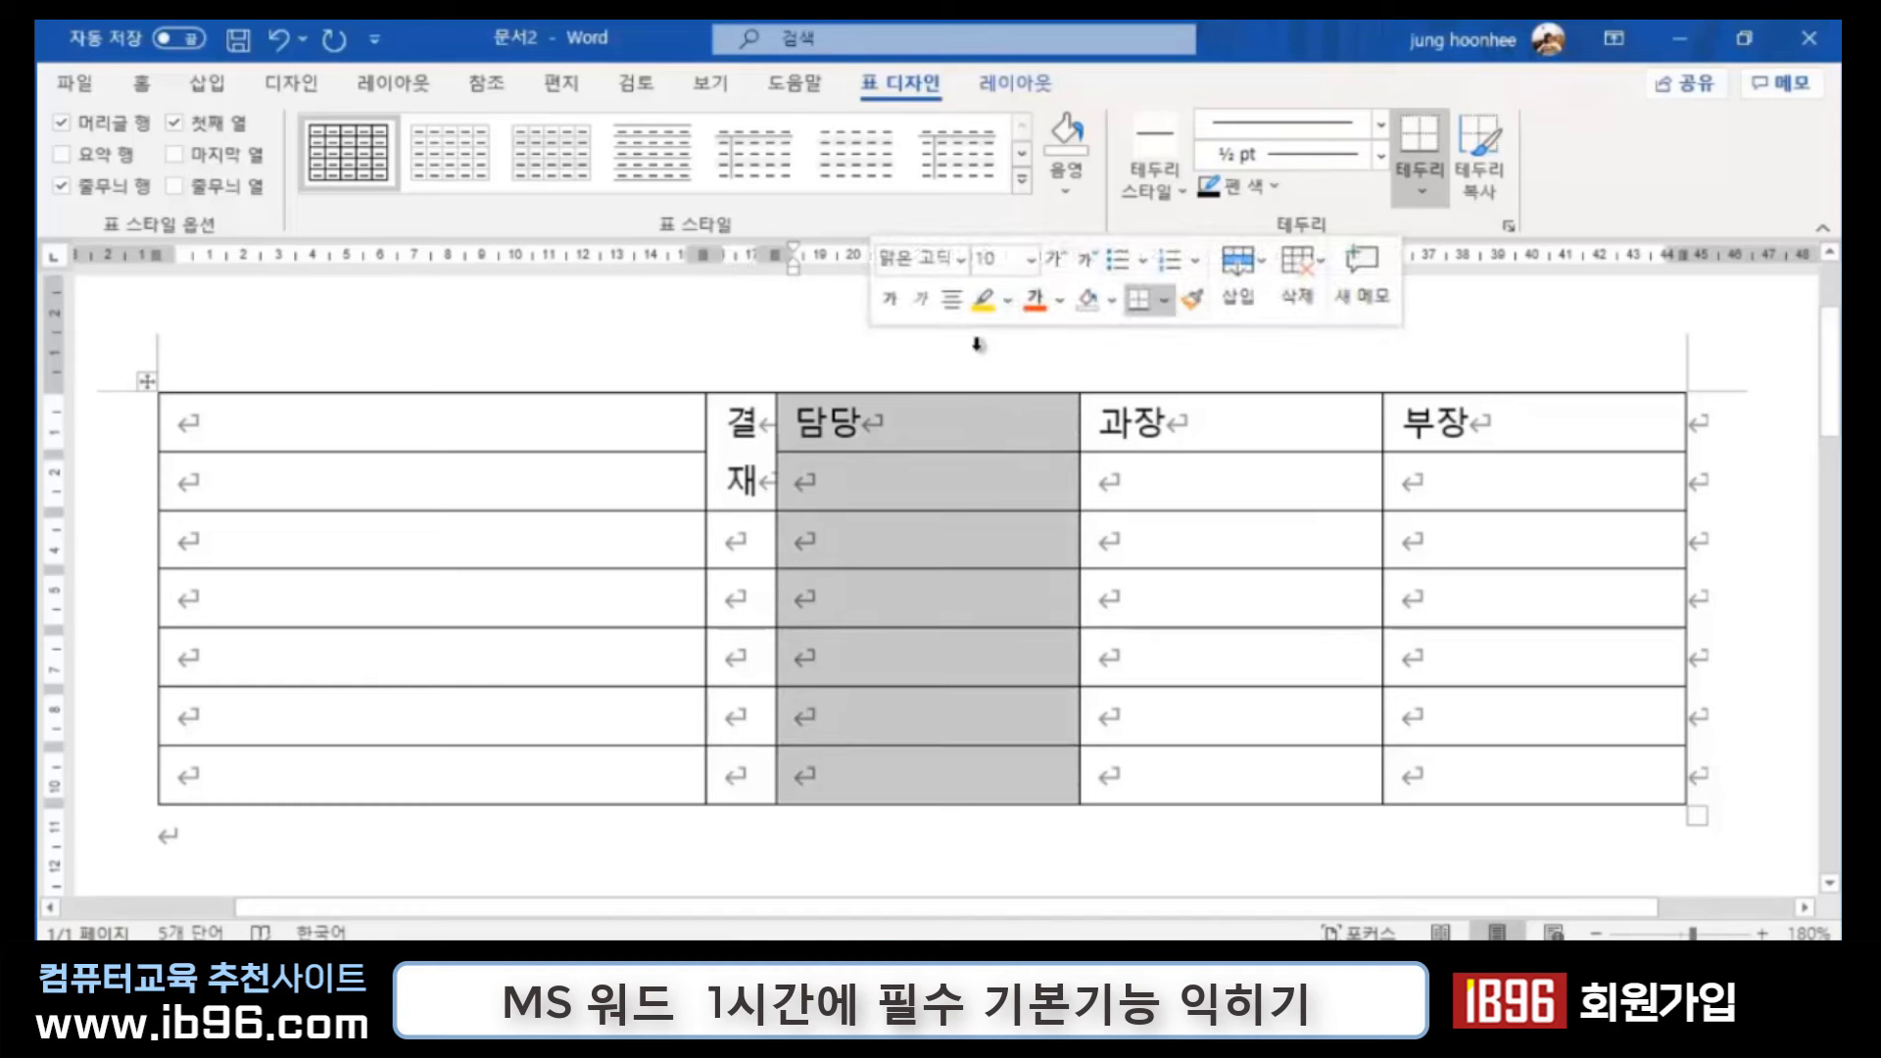
drag(990, 426, 1279, 565)
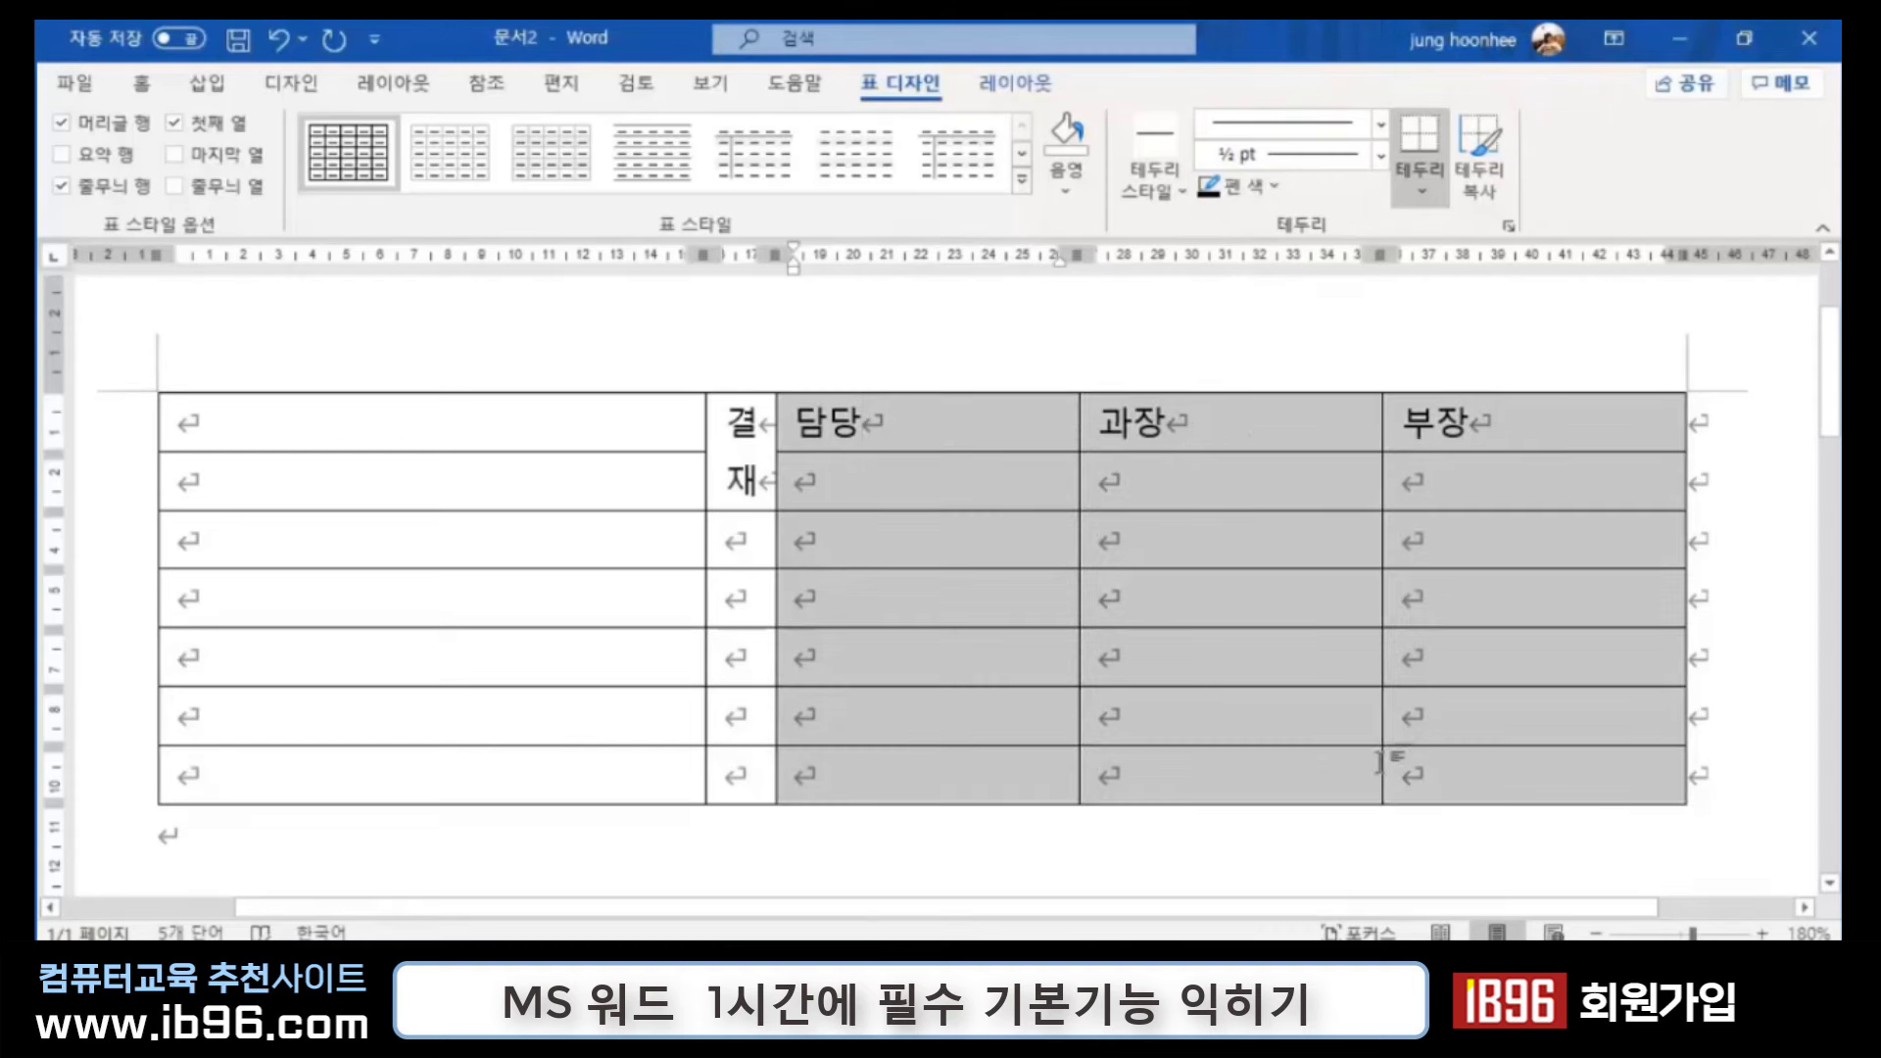
drag(1279, 566, 1335, 767)
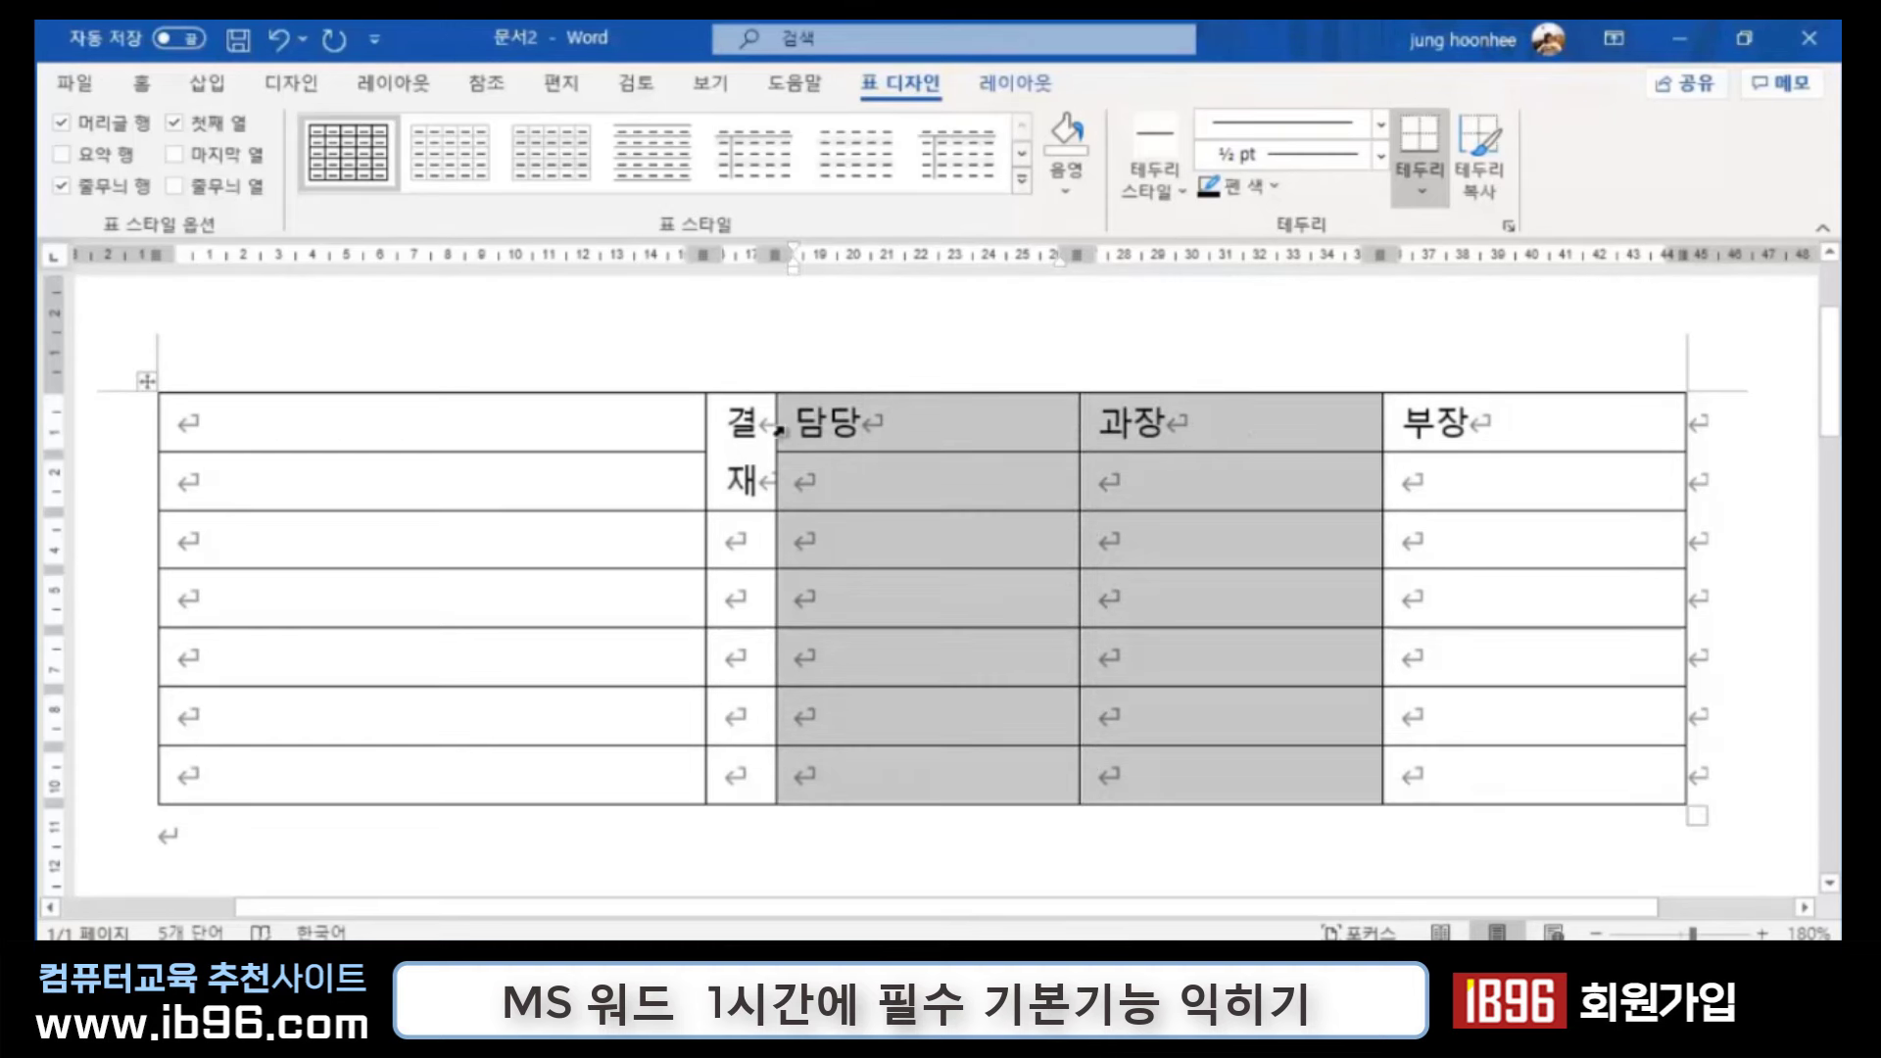
Step: Readjust the 결재, 담당 and 과장 borders, leaving 결재 just wide enough for its text
drag(773, 434, 949, 432)
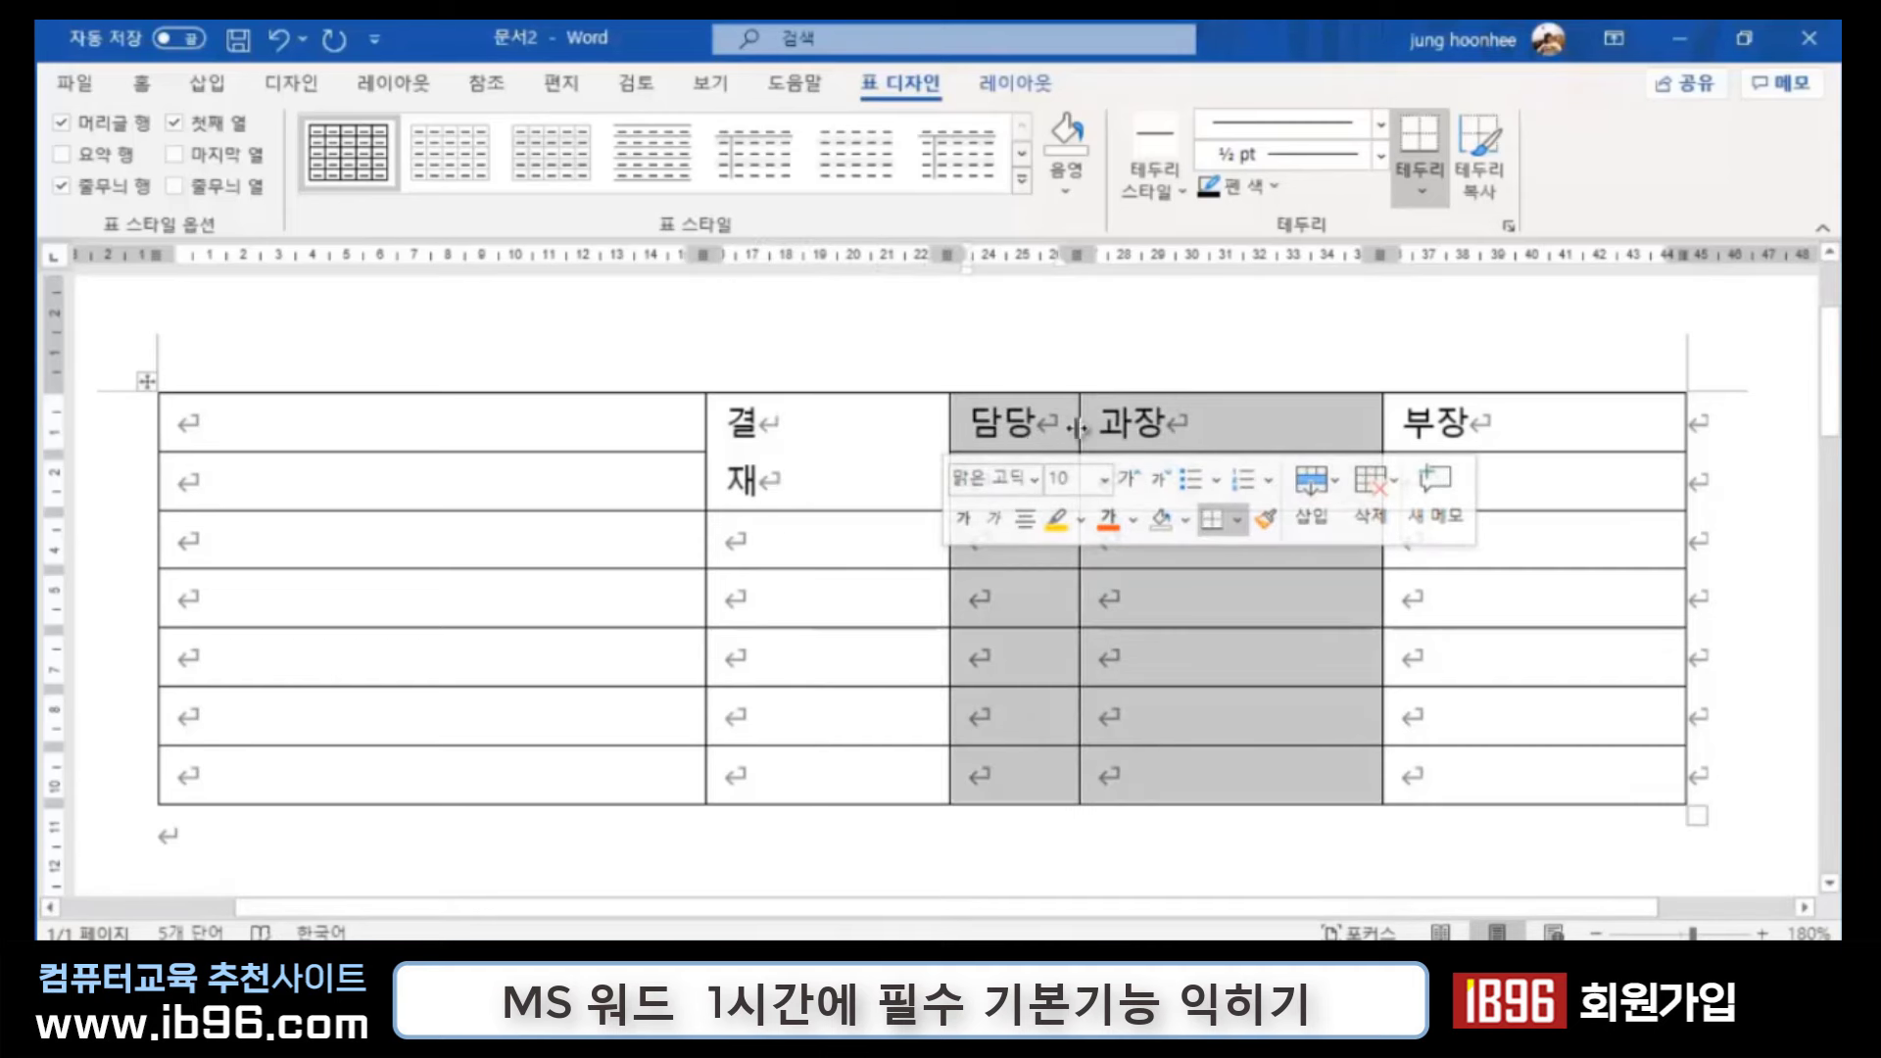
drag(1078, 428, 1237, 429)
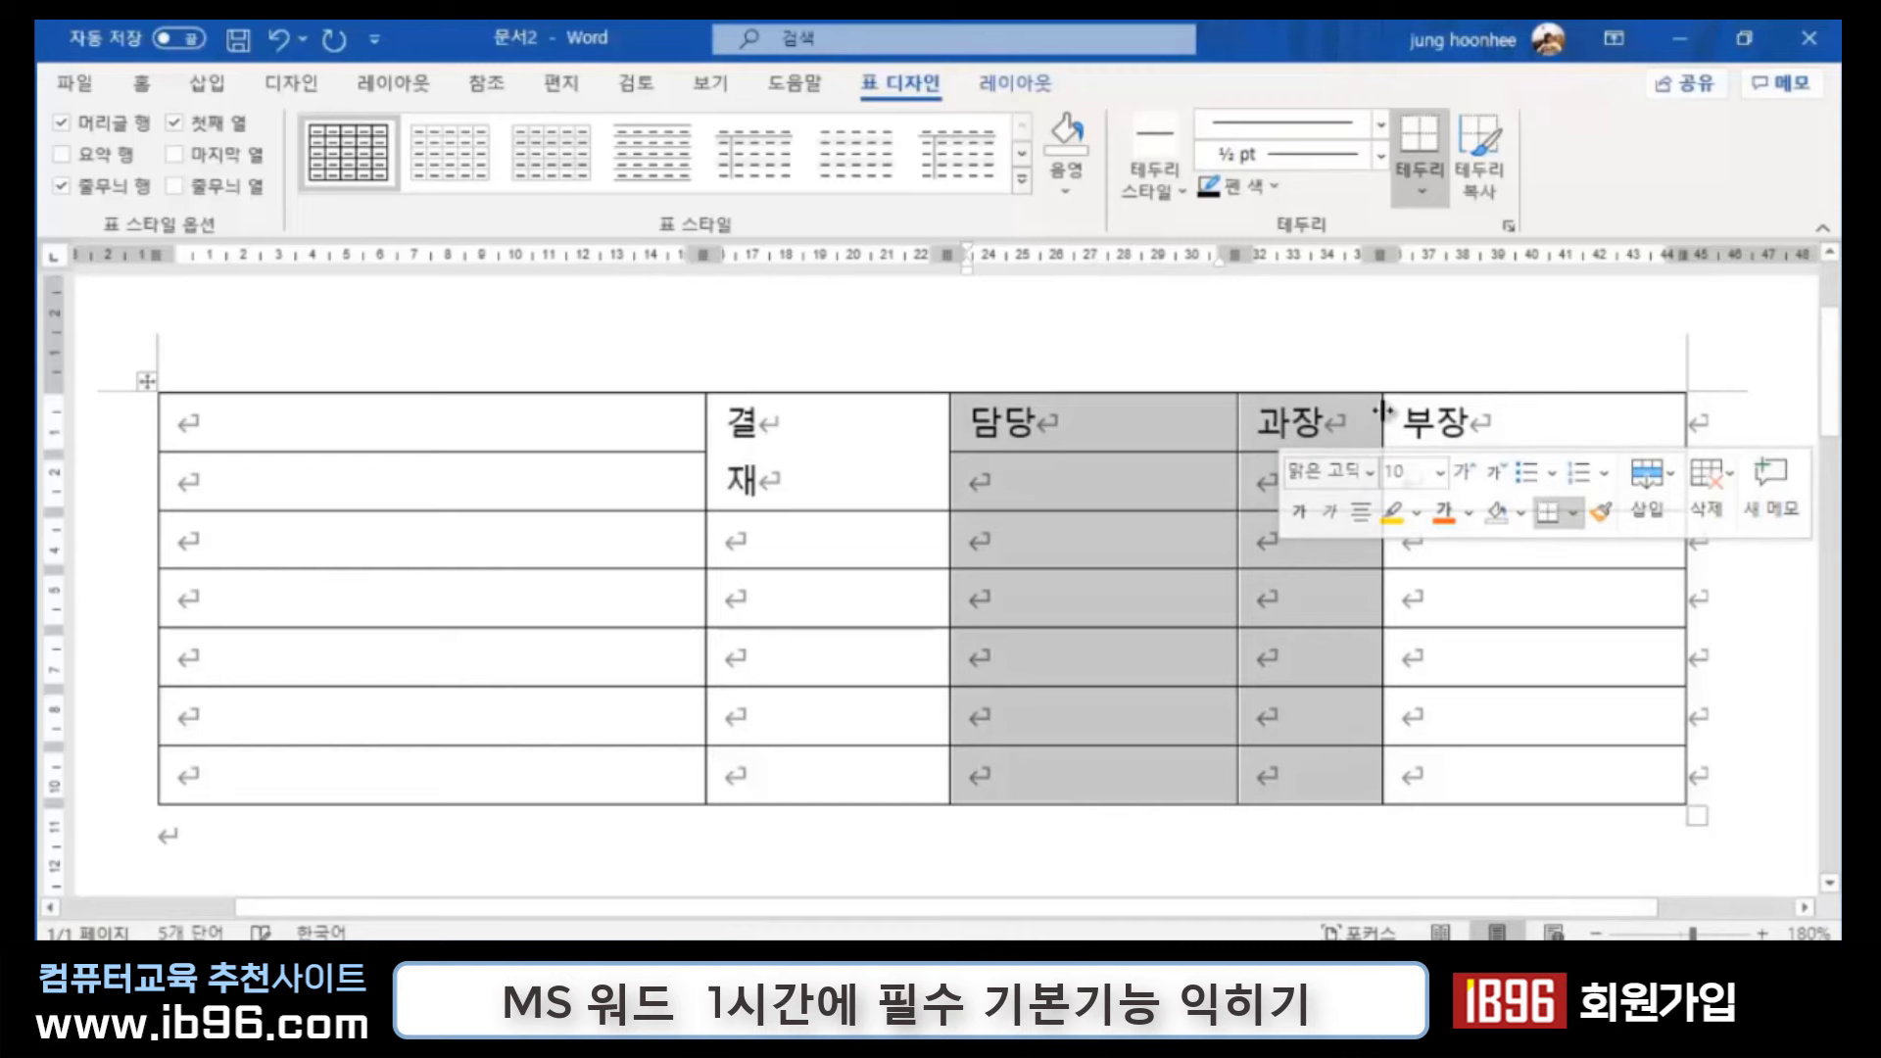
drag(1383, 411, 1552, 411)
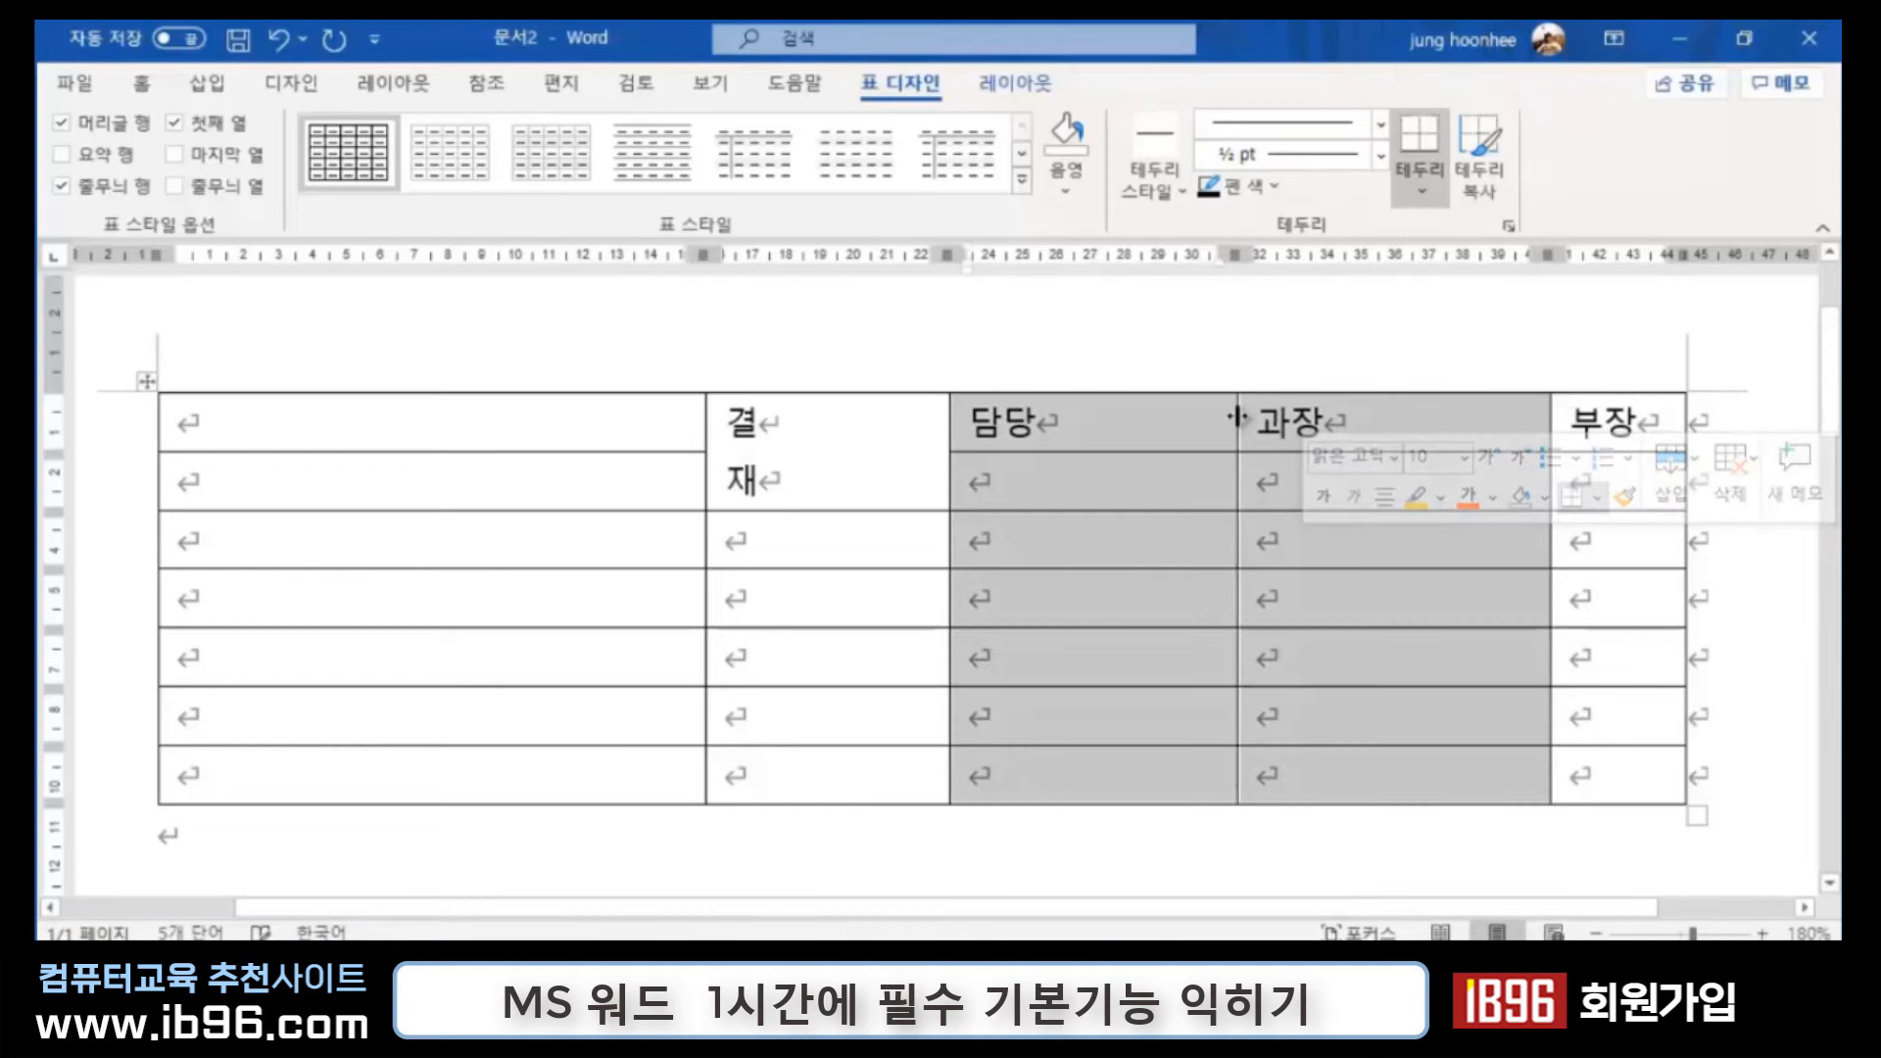
drag(1237, 418, 1383, 419)
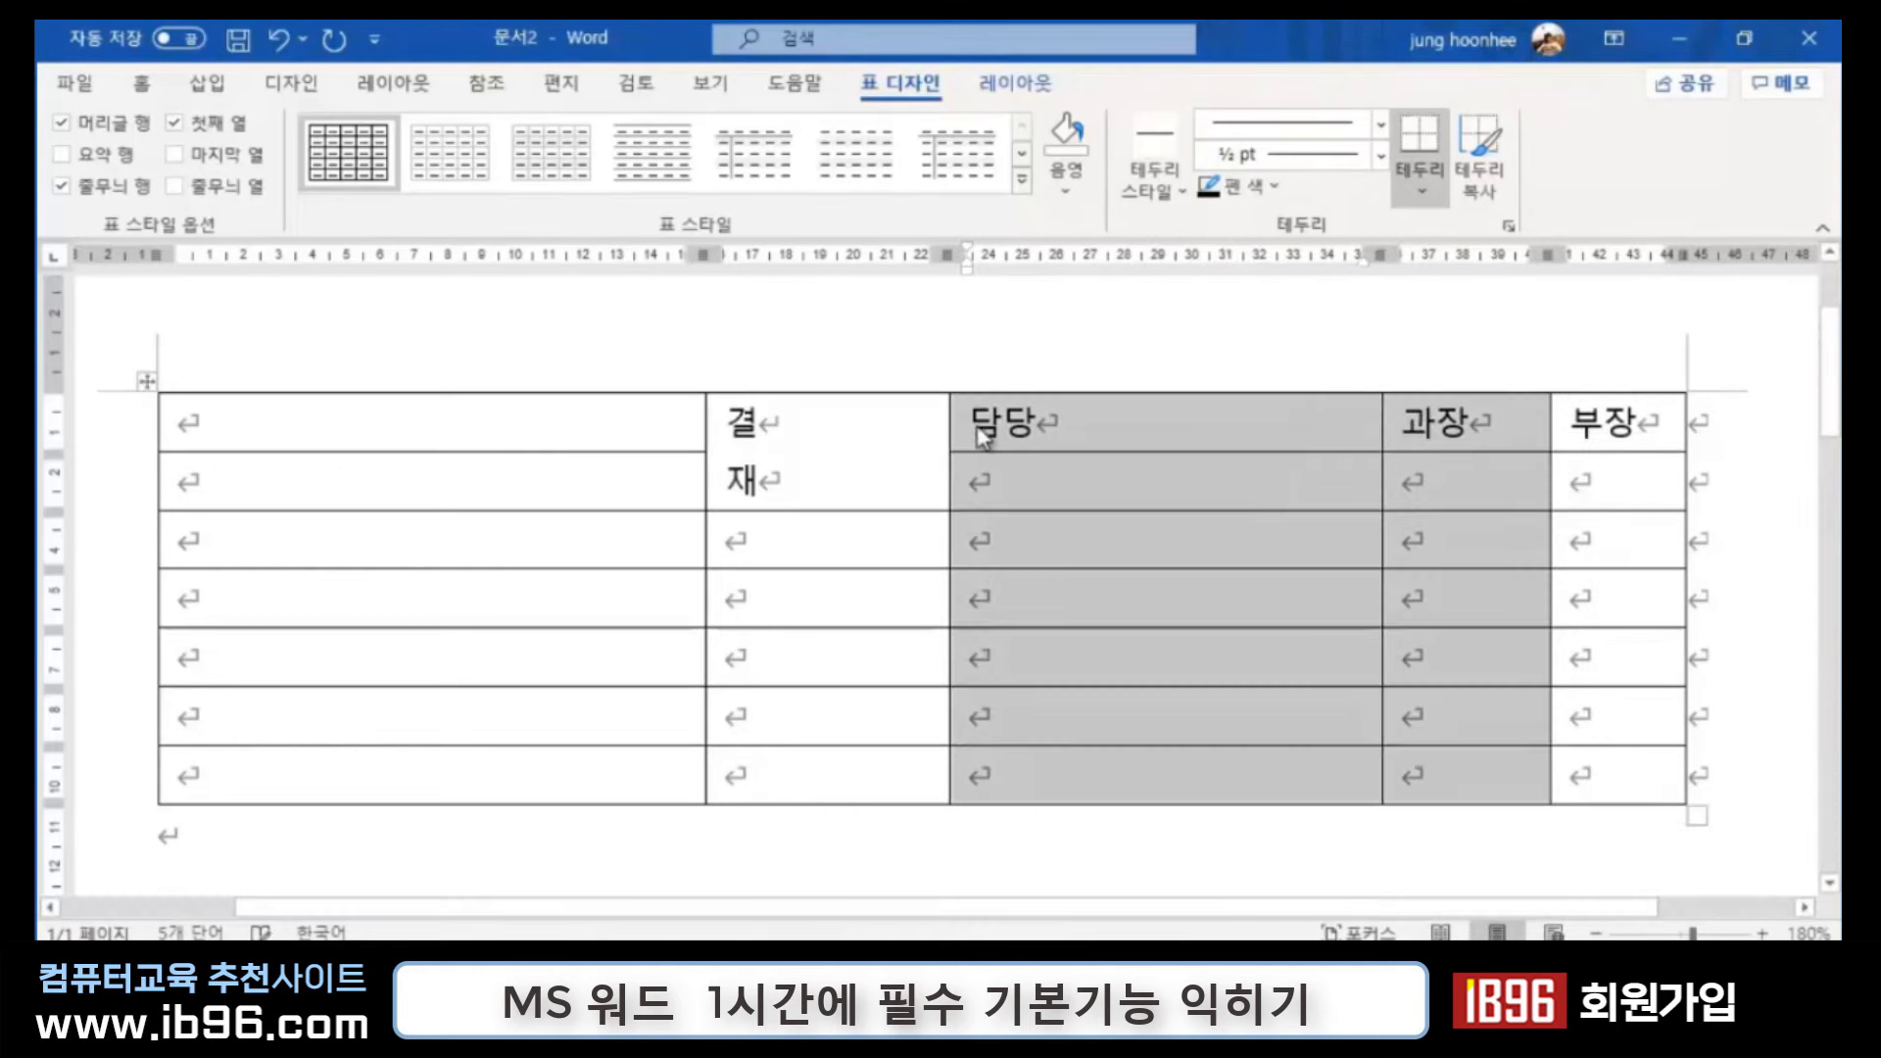
drag(949, 428, 1232, 425)
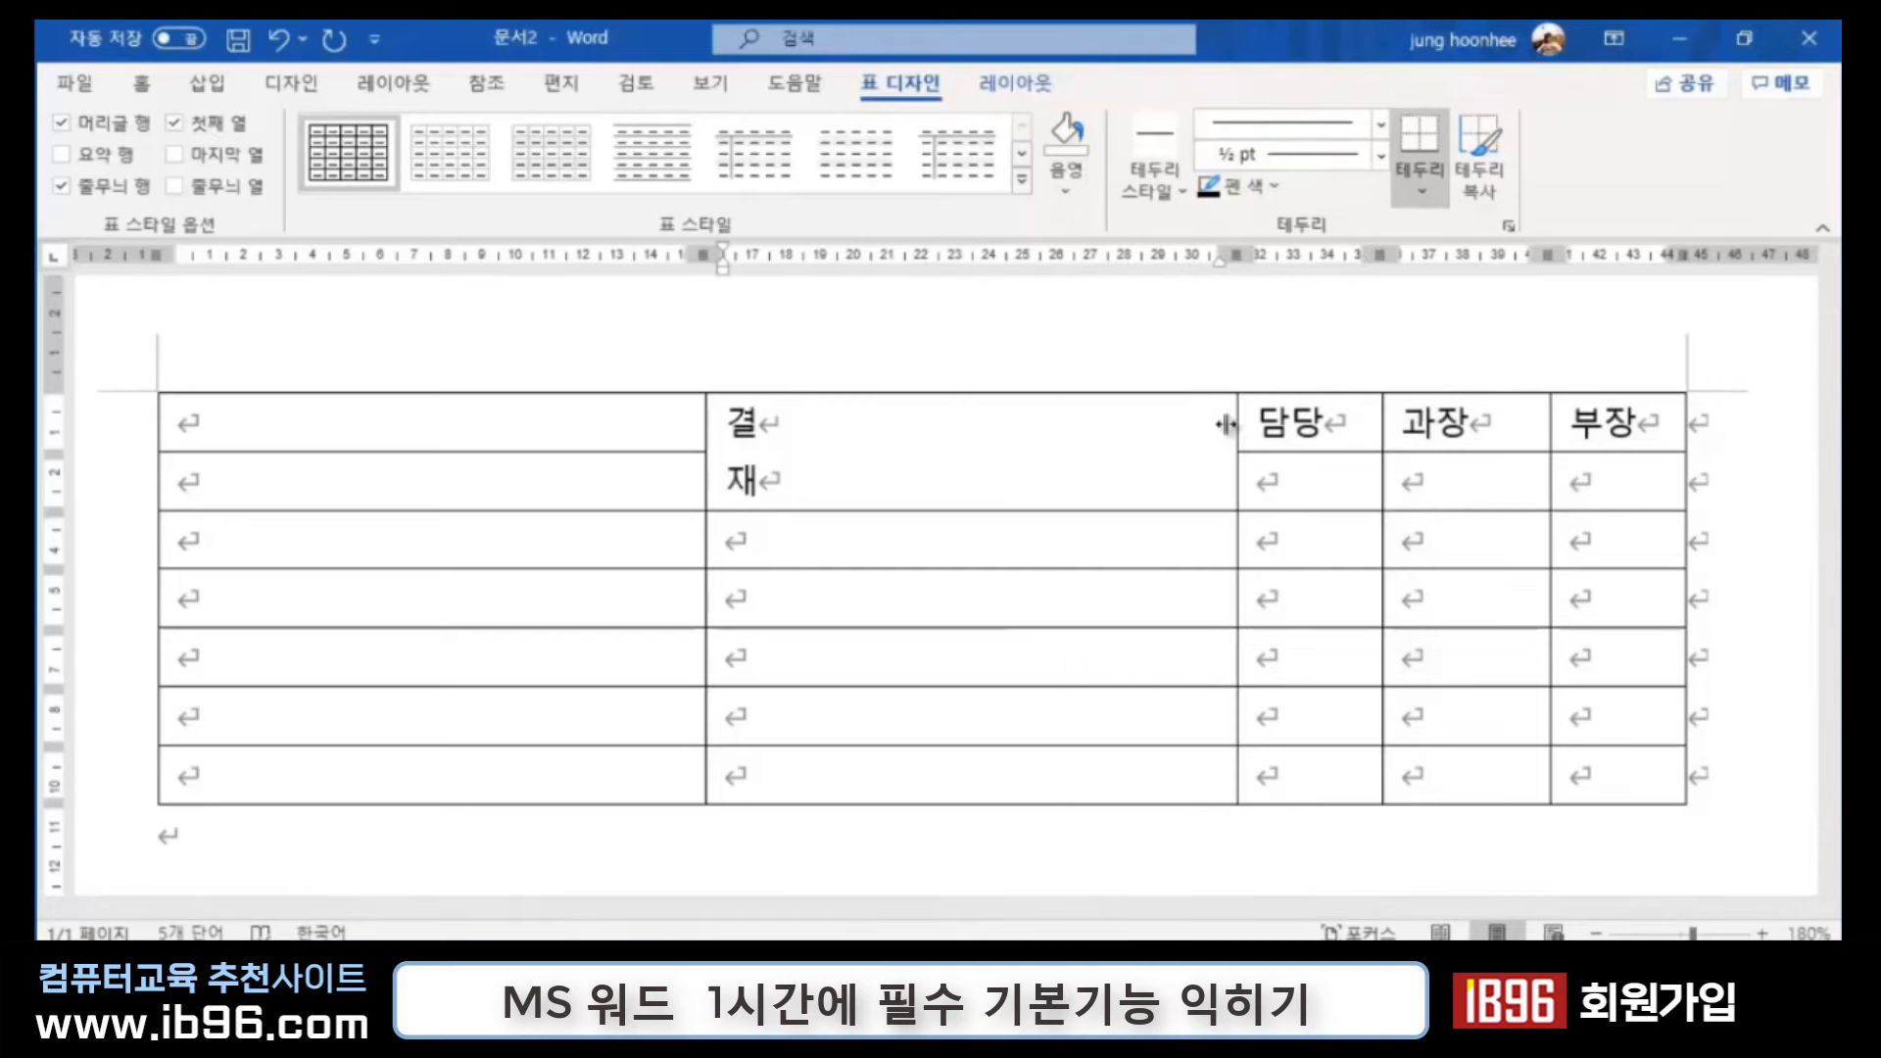
drag(705, 427, 1125, 423)
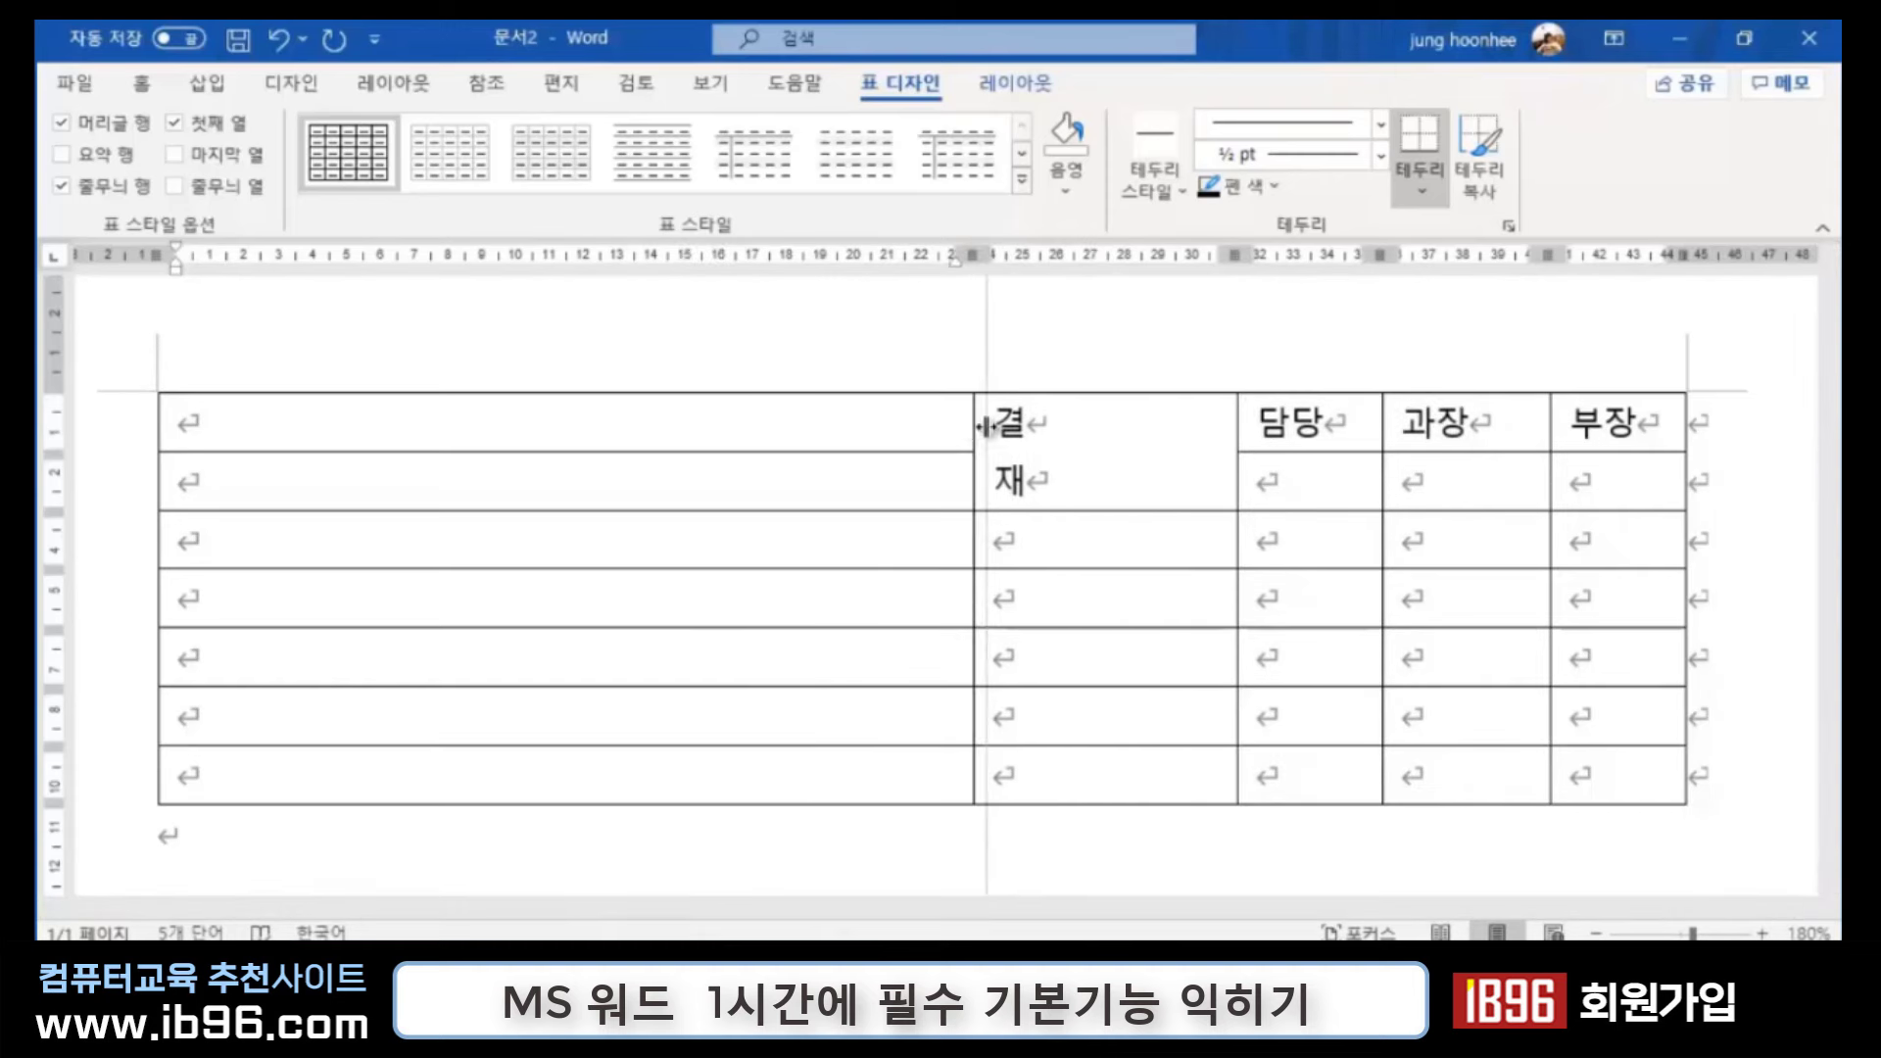
drag(1117, 424, 960, 427)
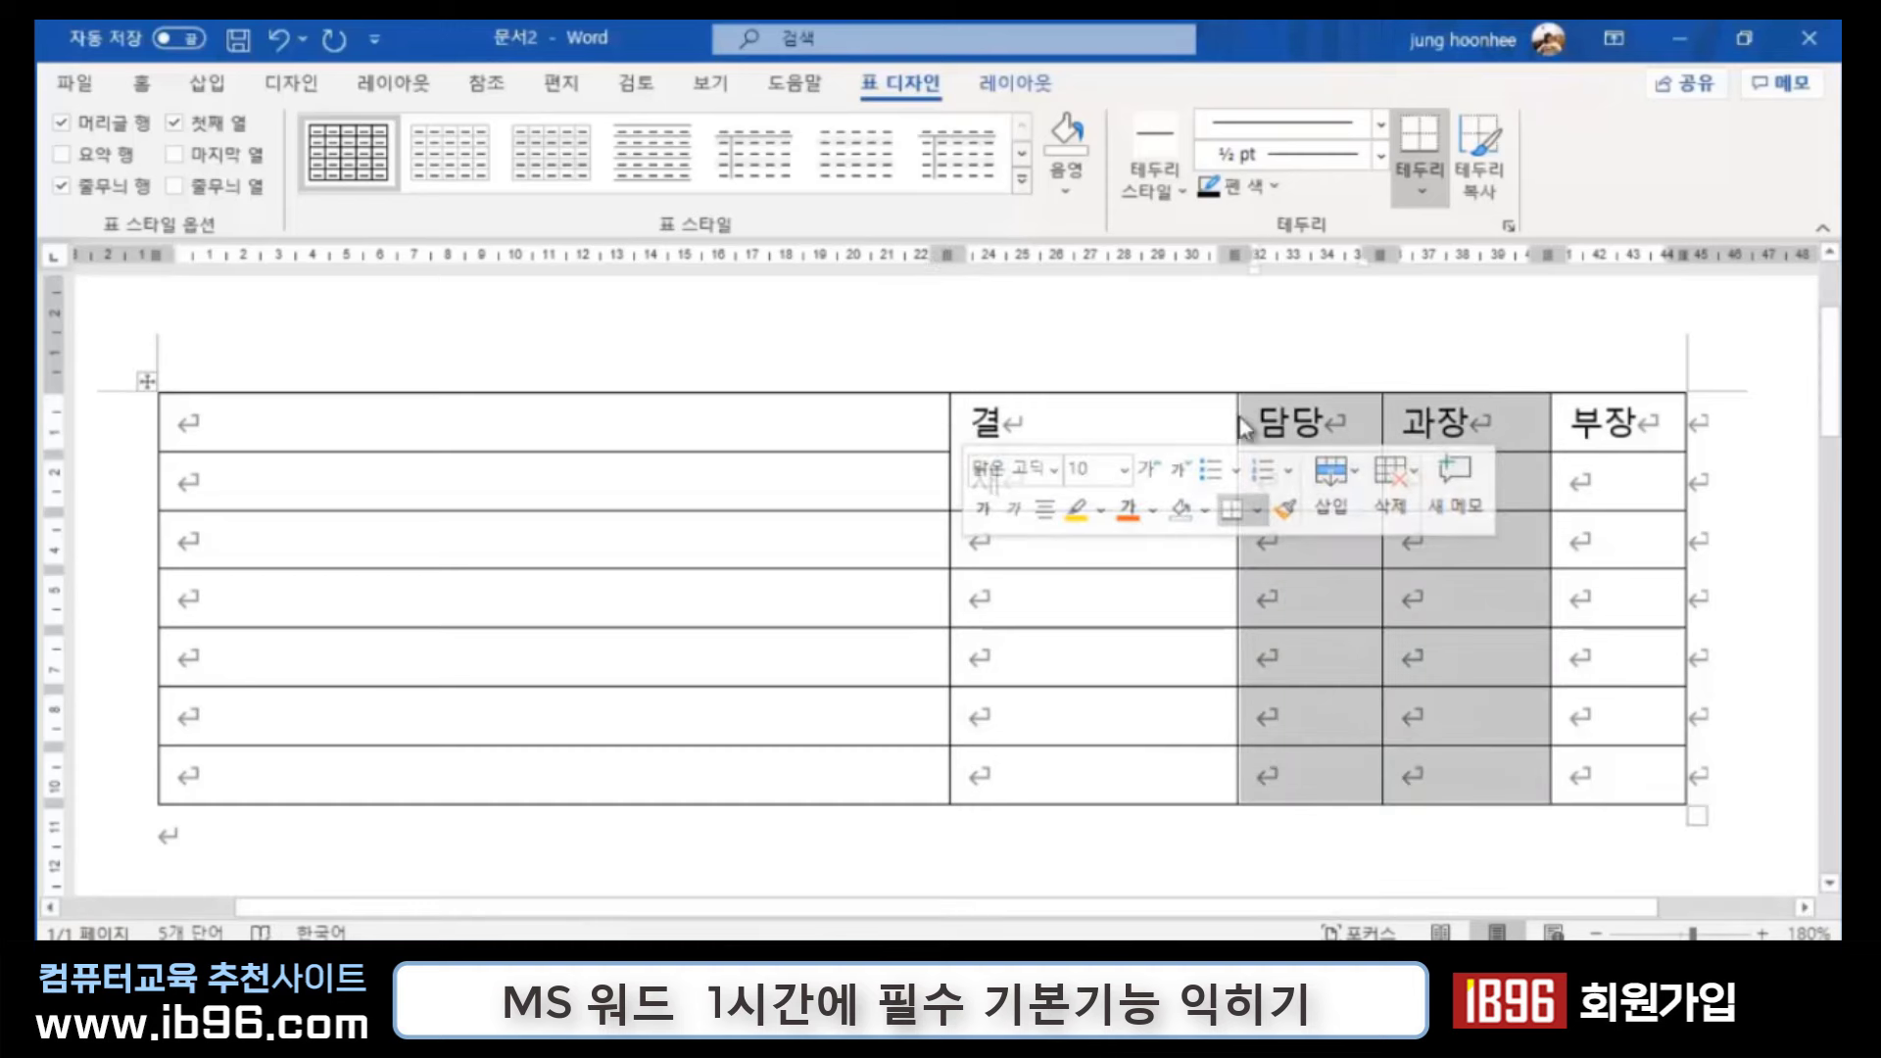
drag(1232, 418, 1046, 422)
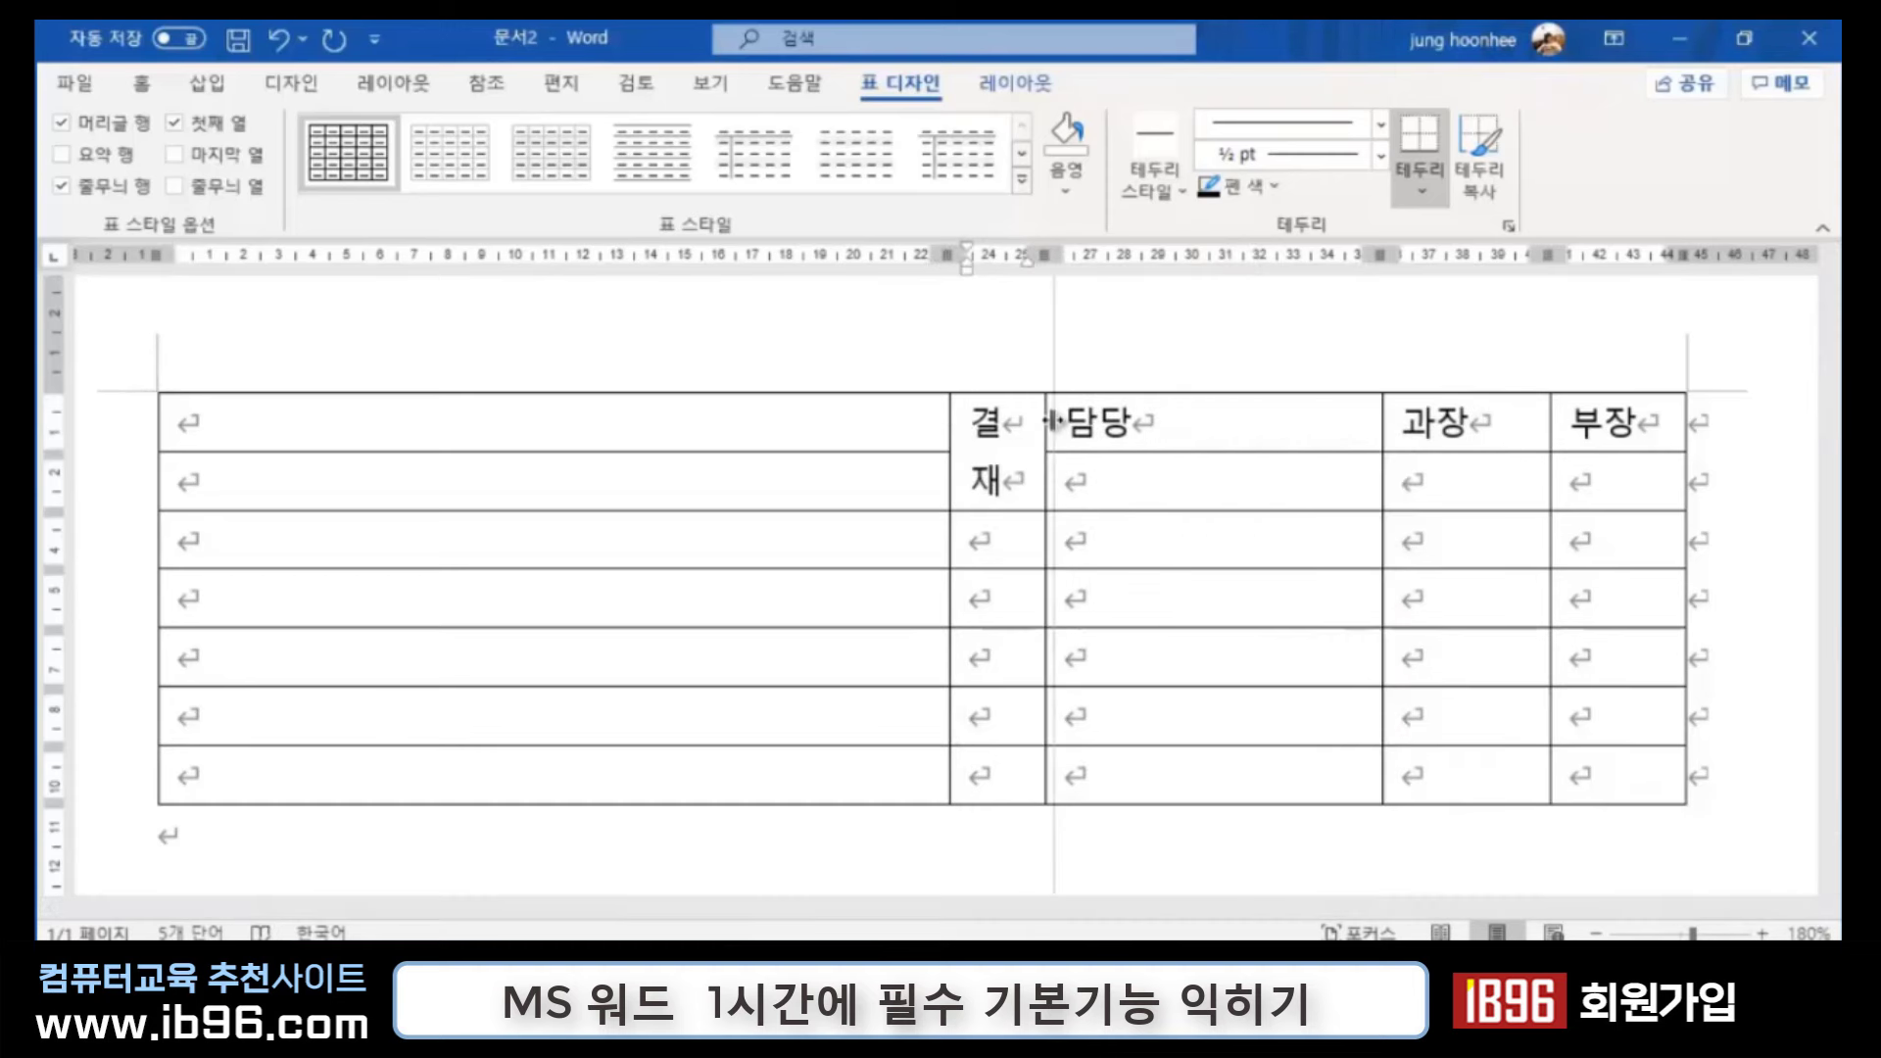
Step: Distribute the 담당, 과장 and 부장 columns evenly at about 2.22 cm each
click(1170, 373)
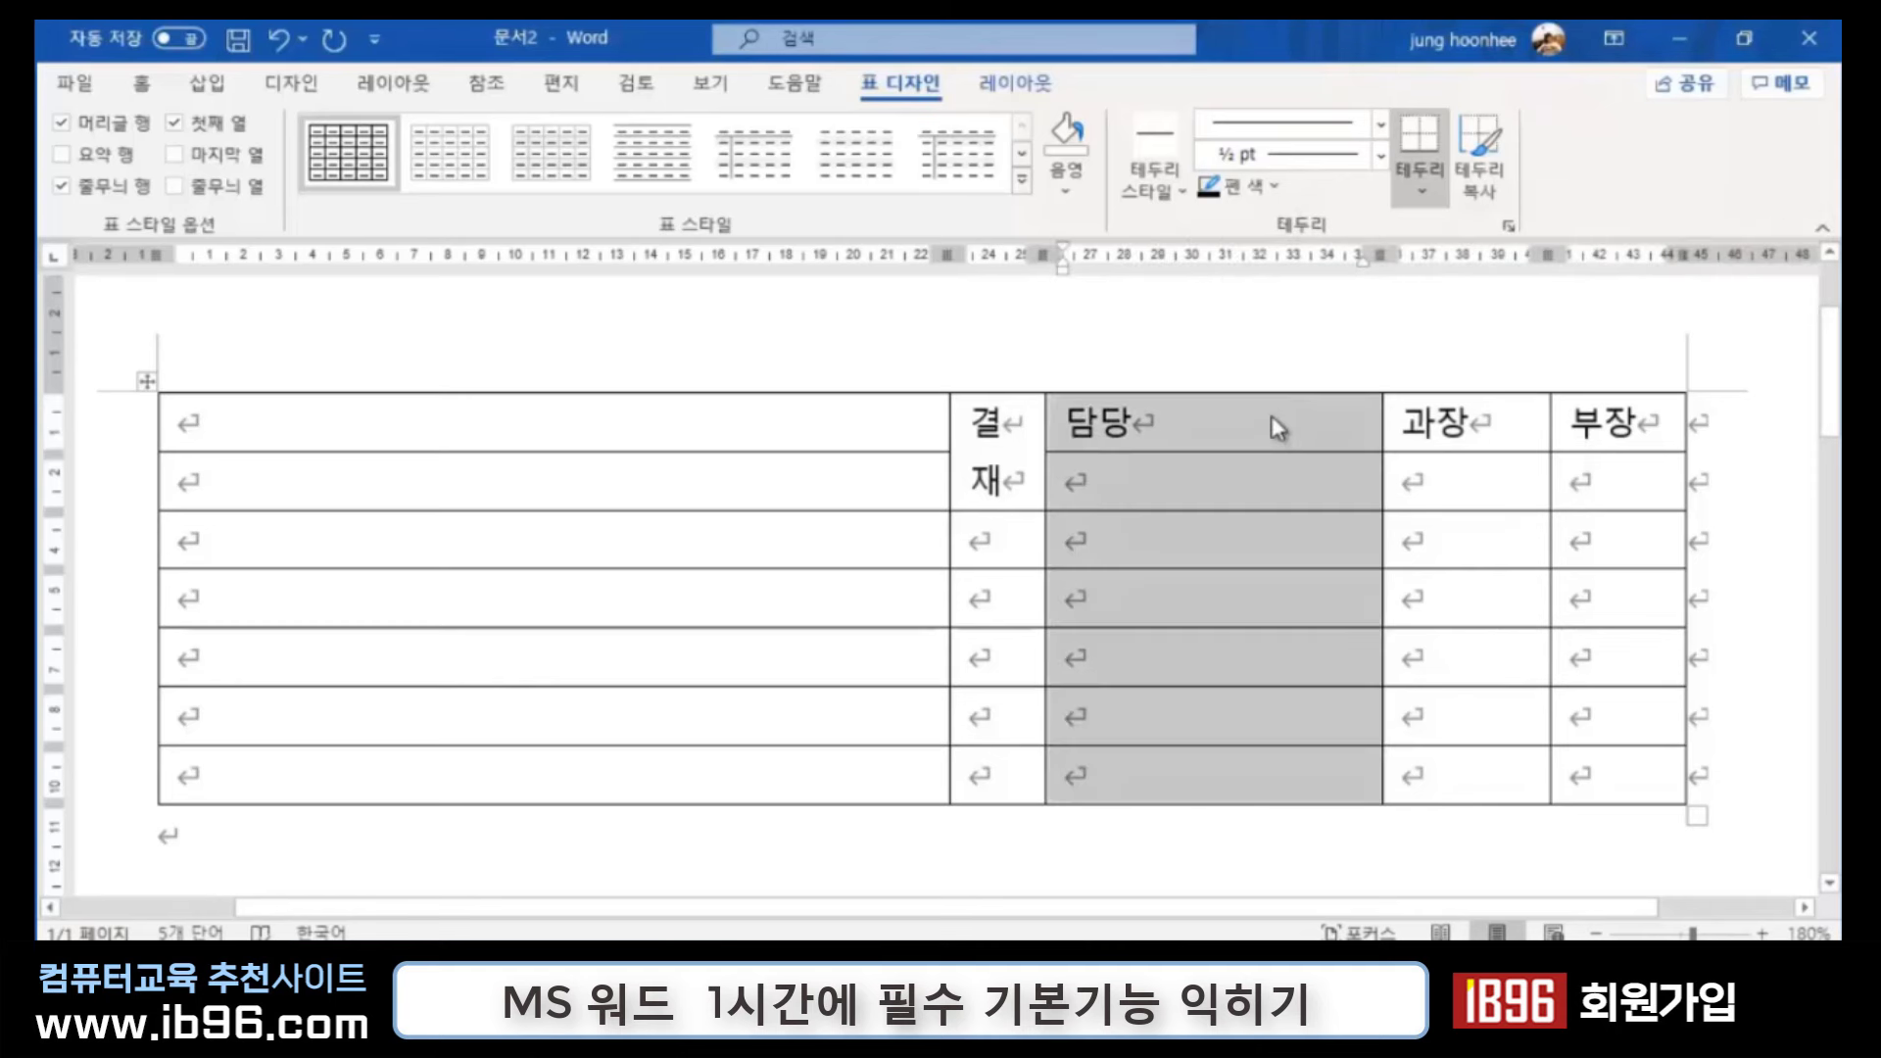
click(1273, 425)
drag(1370, 425, 1663, 809)
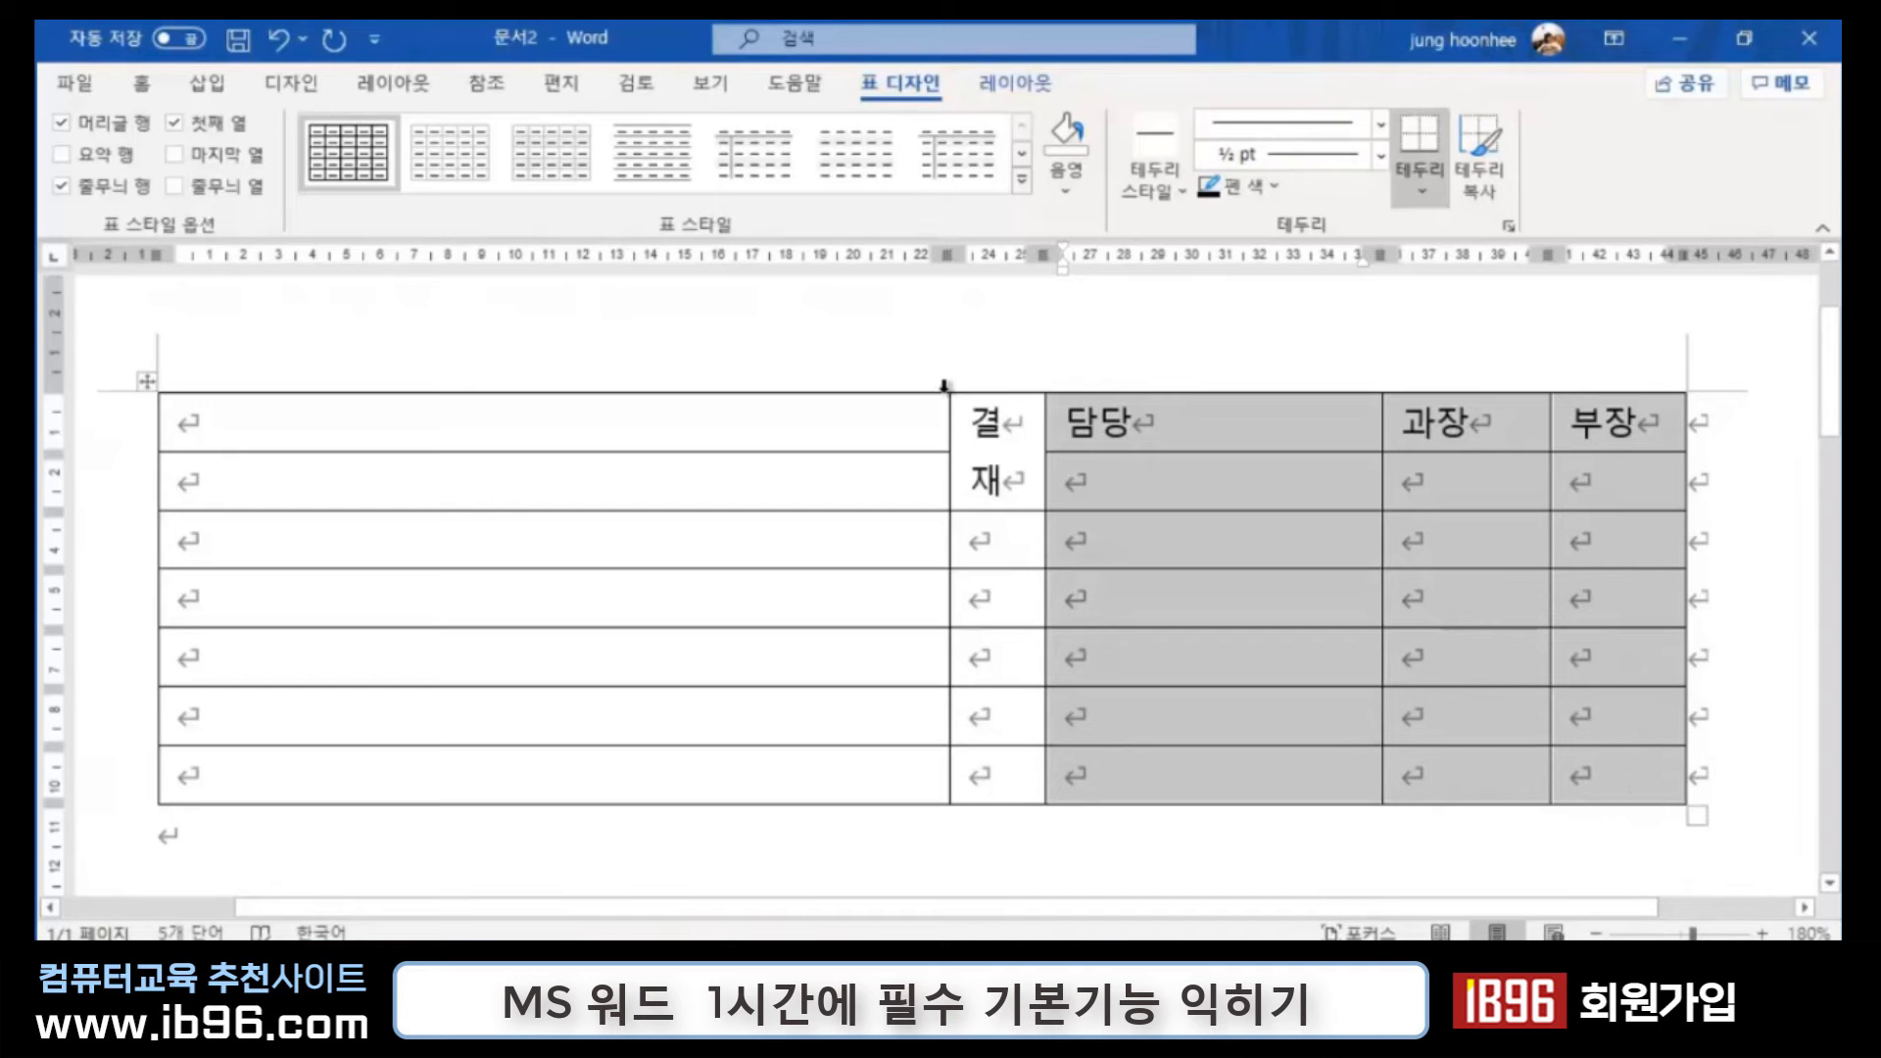
click(1015, 82)
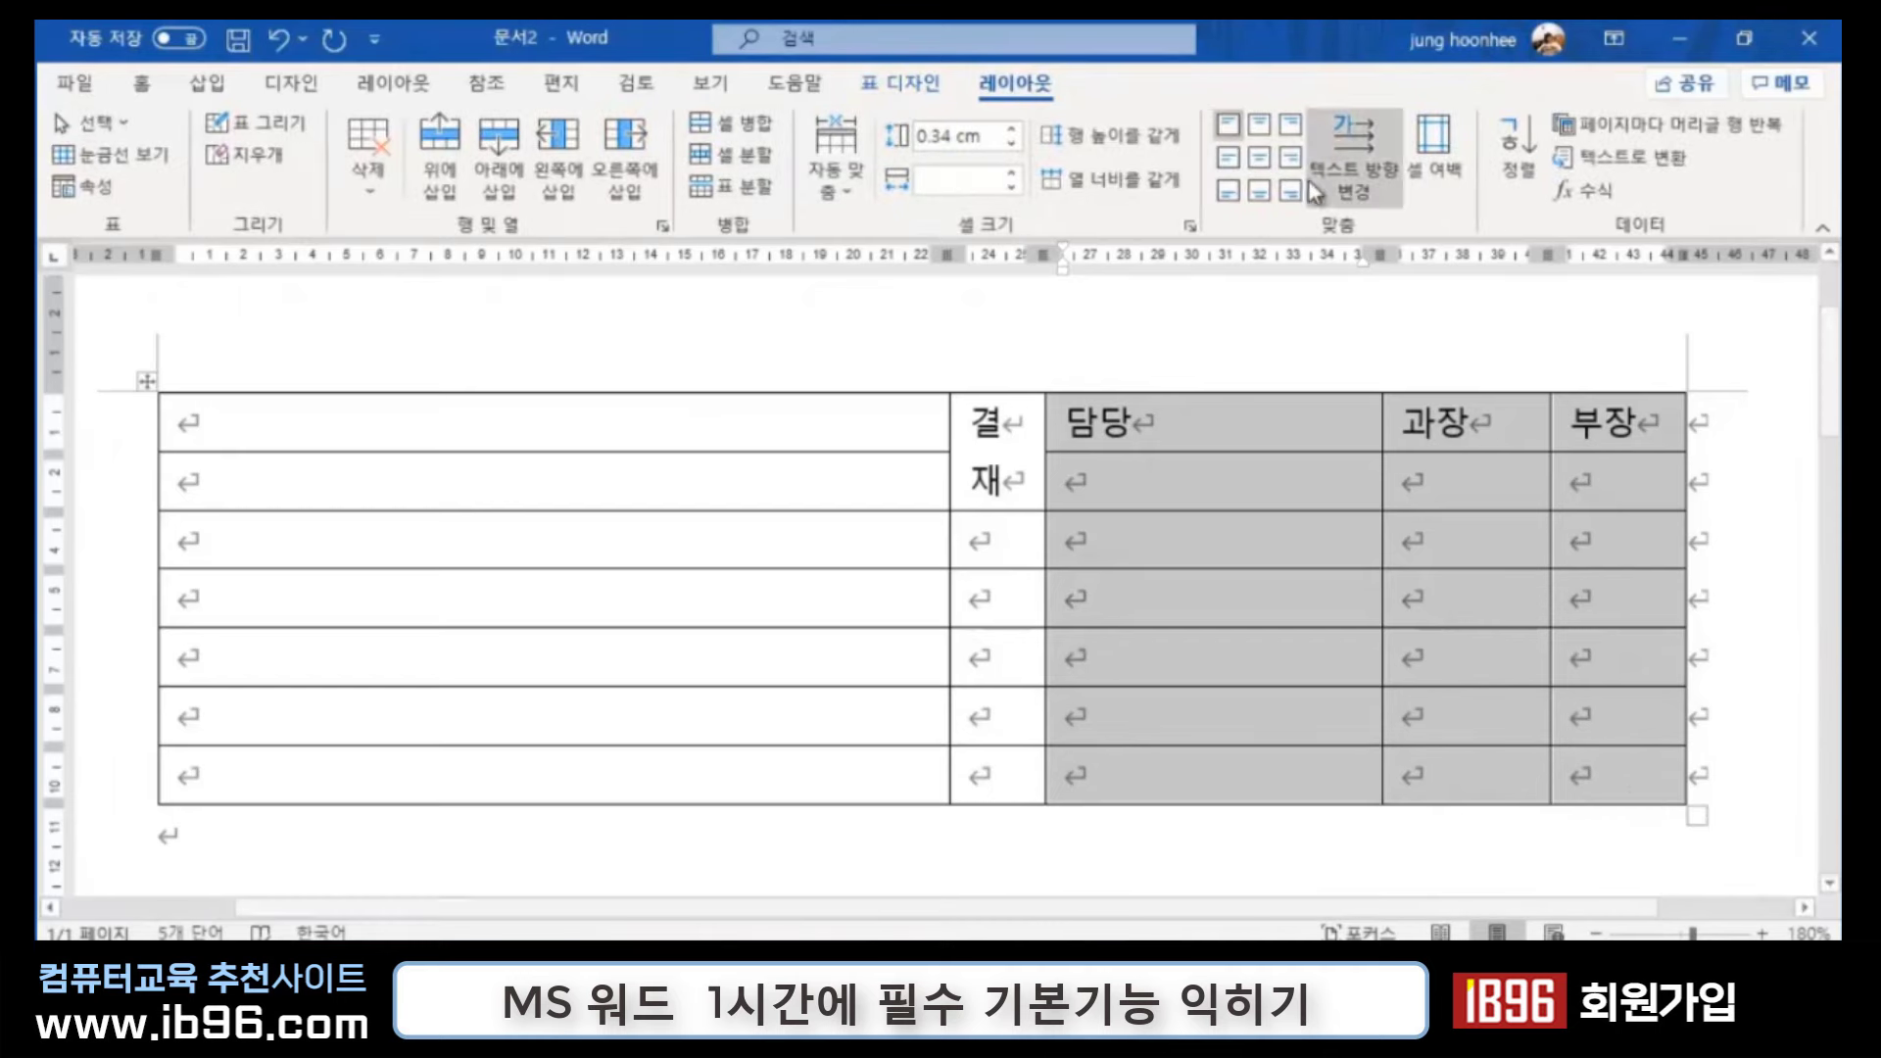
click(1142, 182)
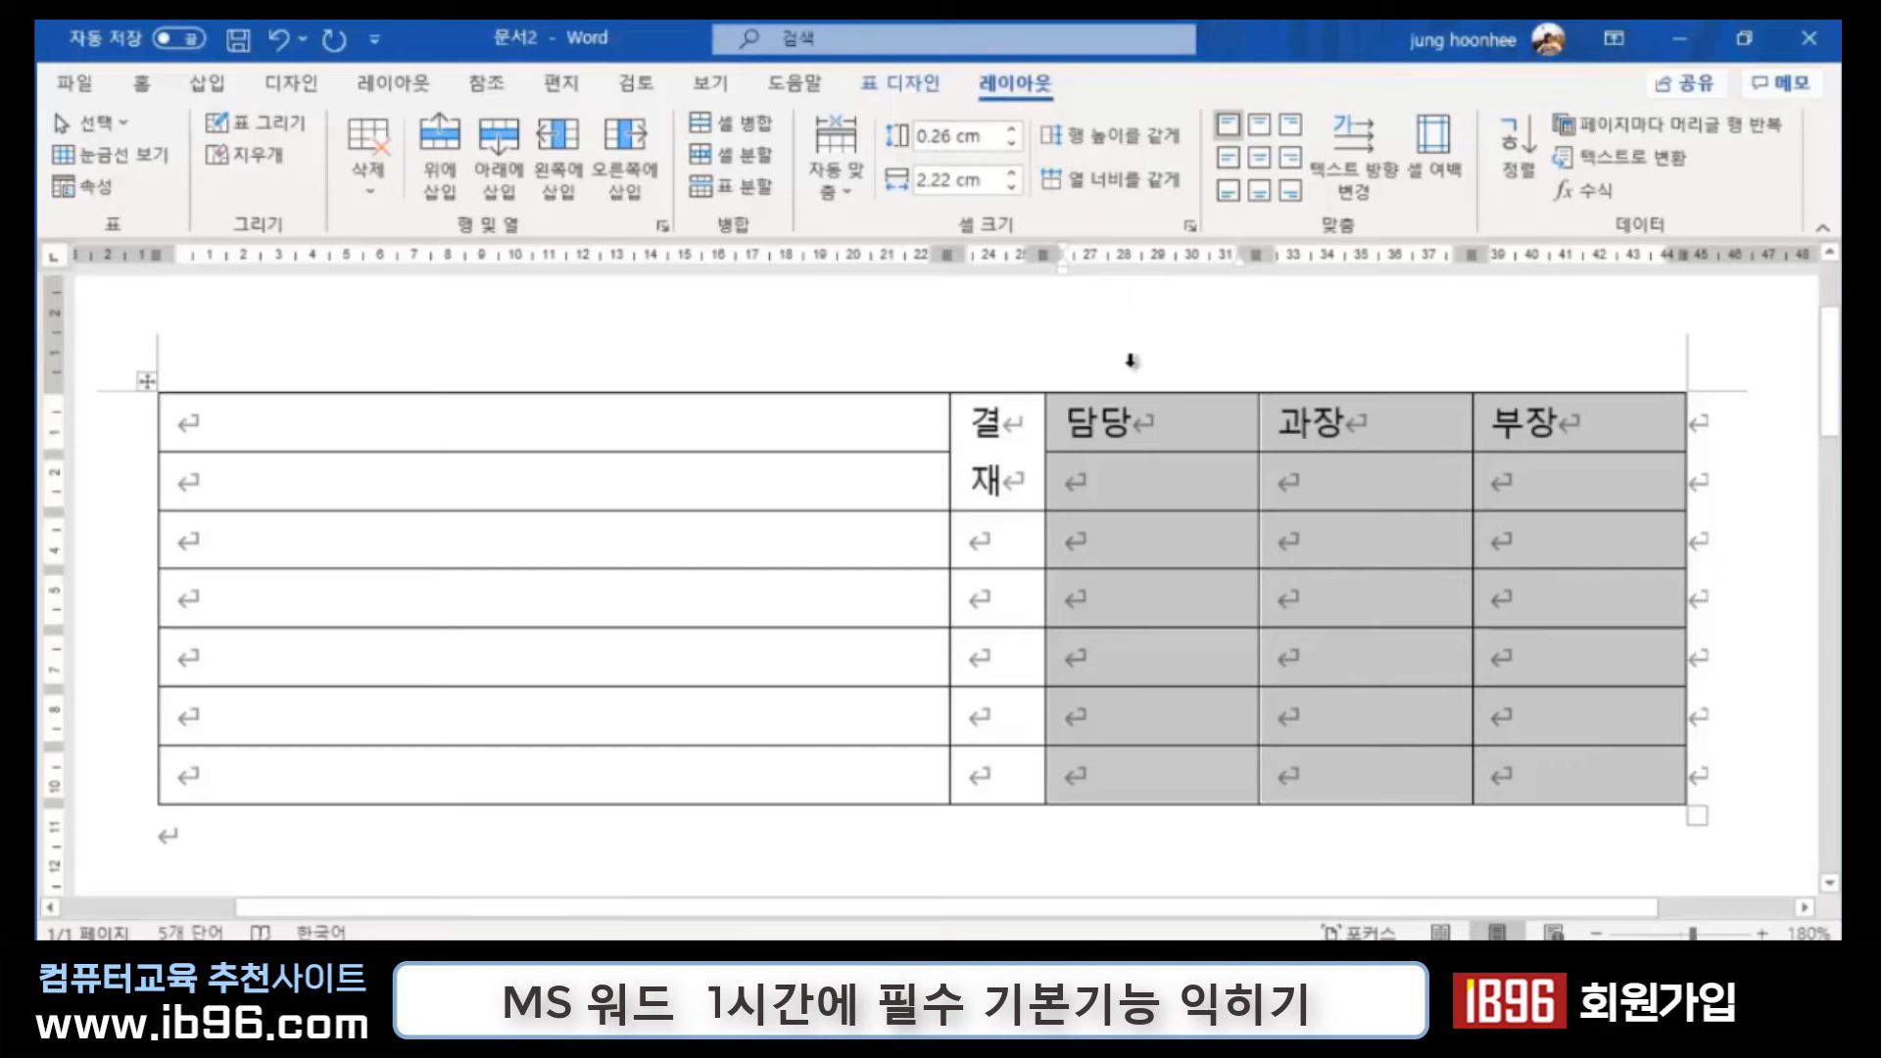
click(1134, 365)
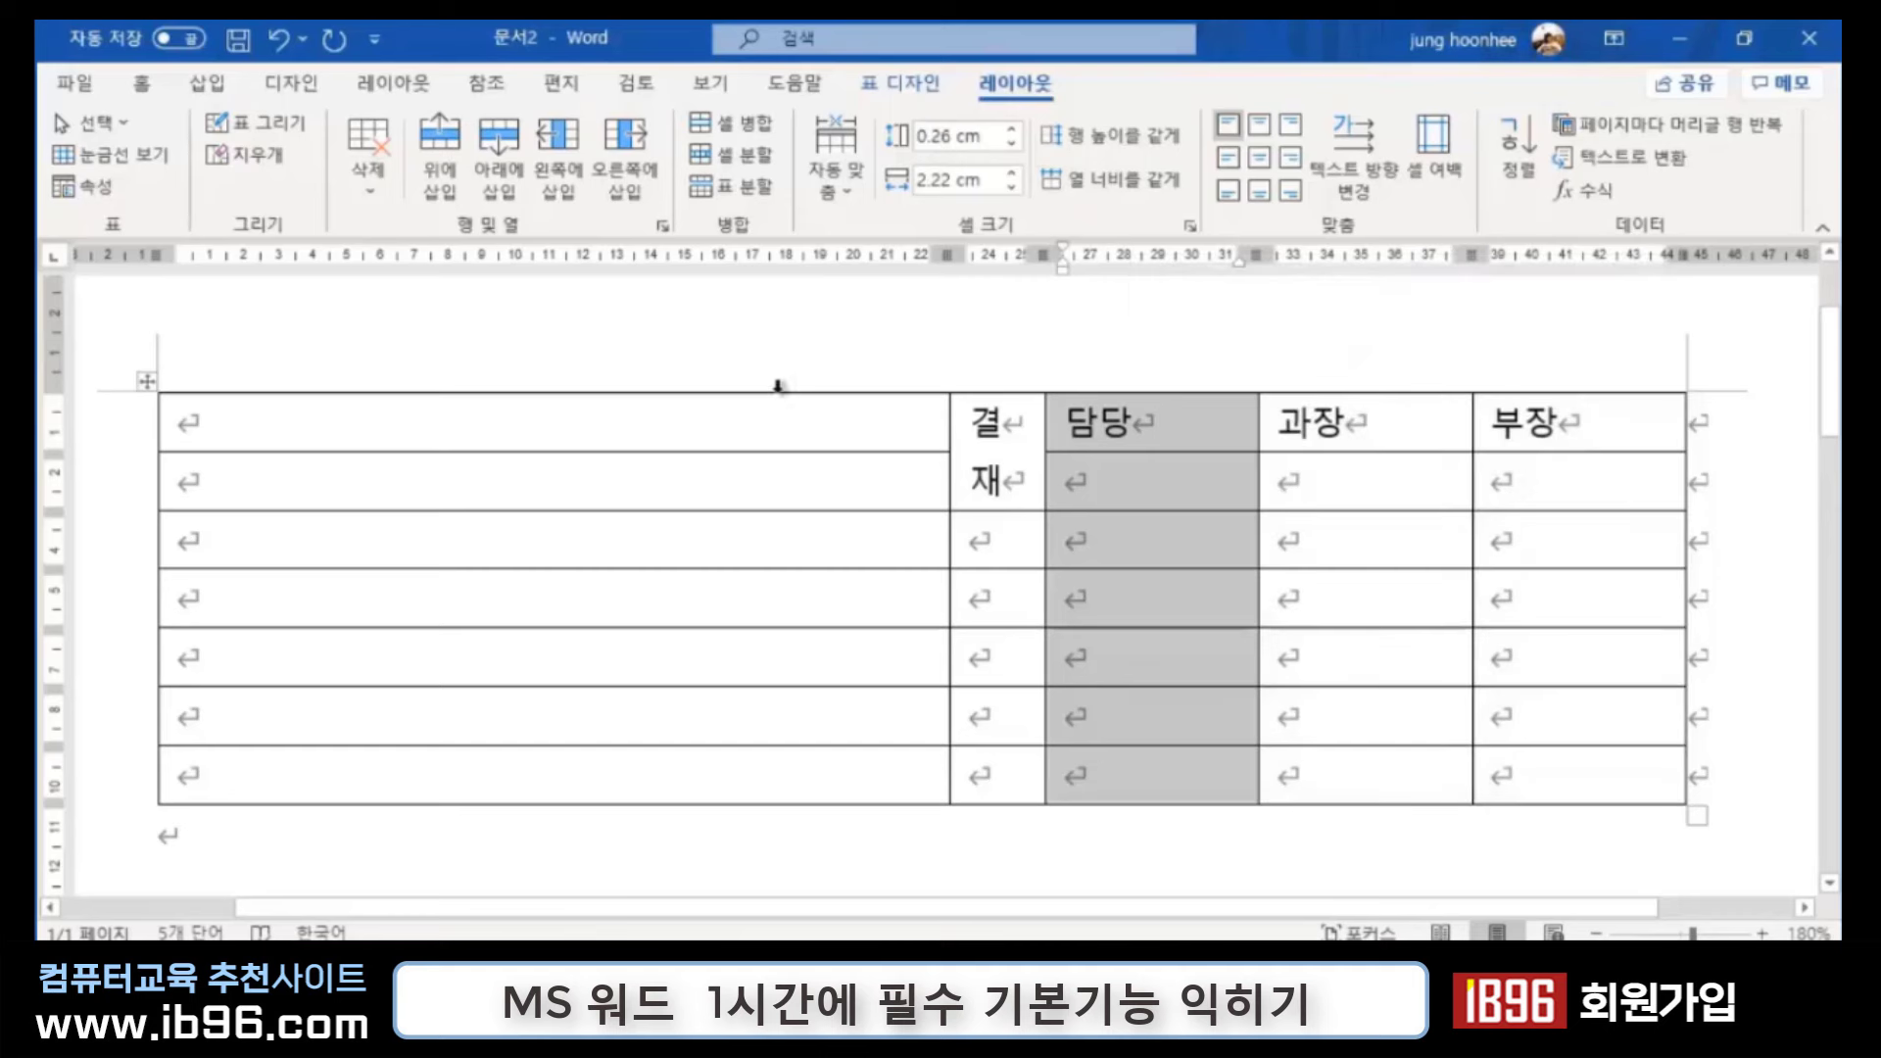
Step: Merge the top two cells of the first column into one cell
click(779, 347)
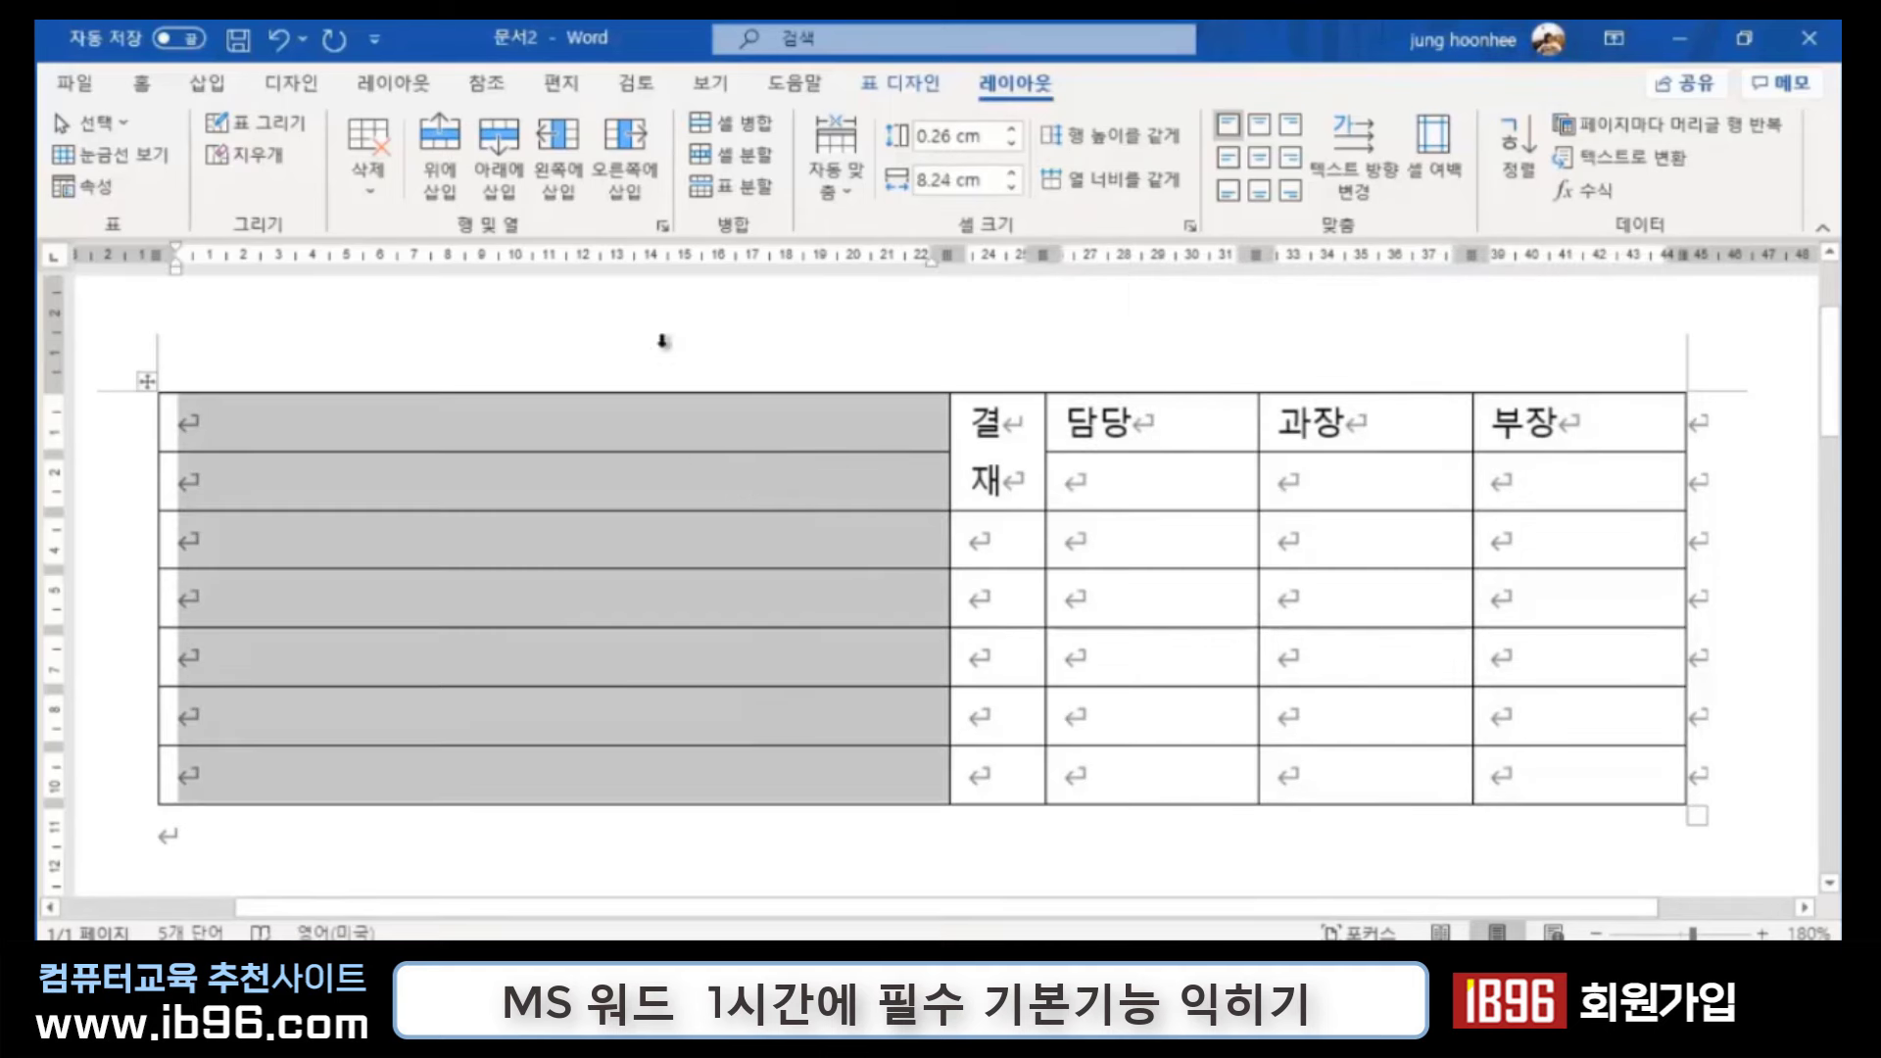
click(738, 433)
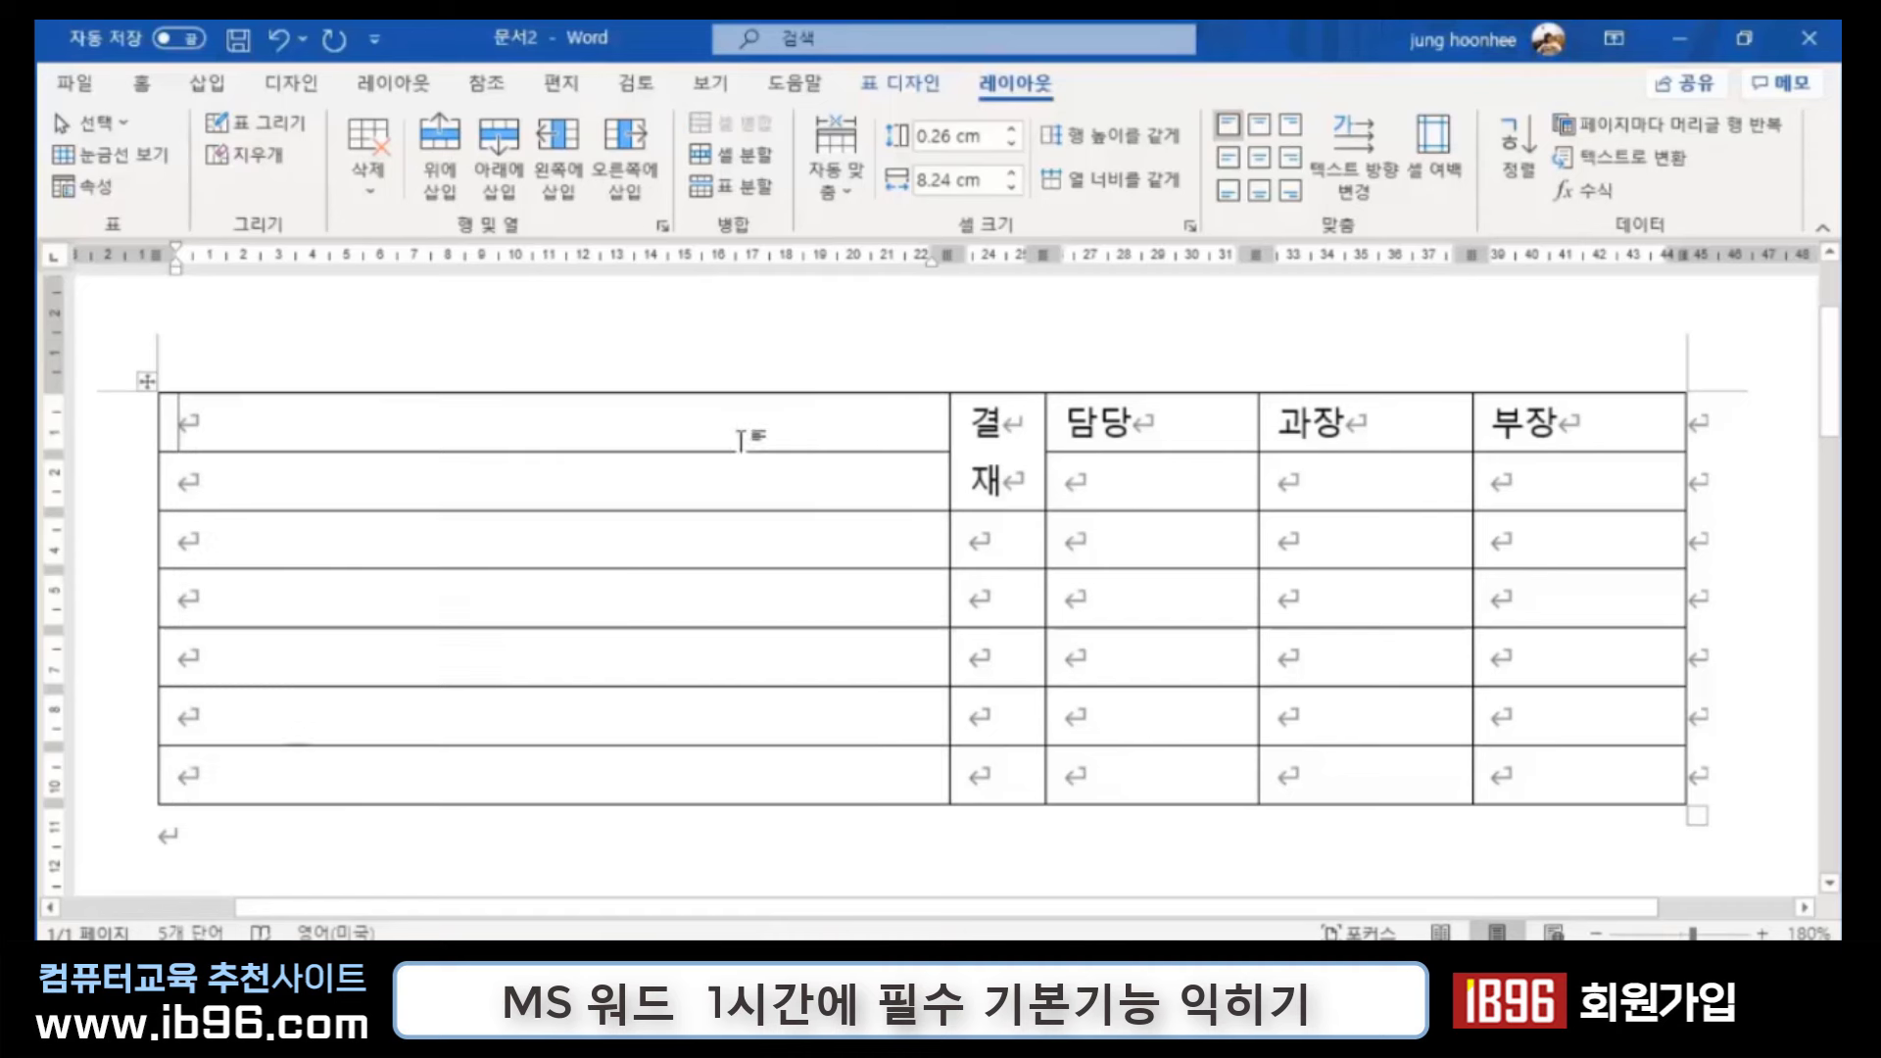
drag(739, 433, 741, 463)
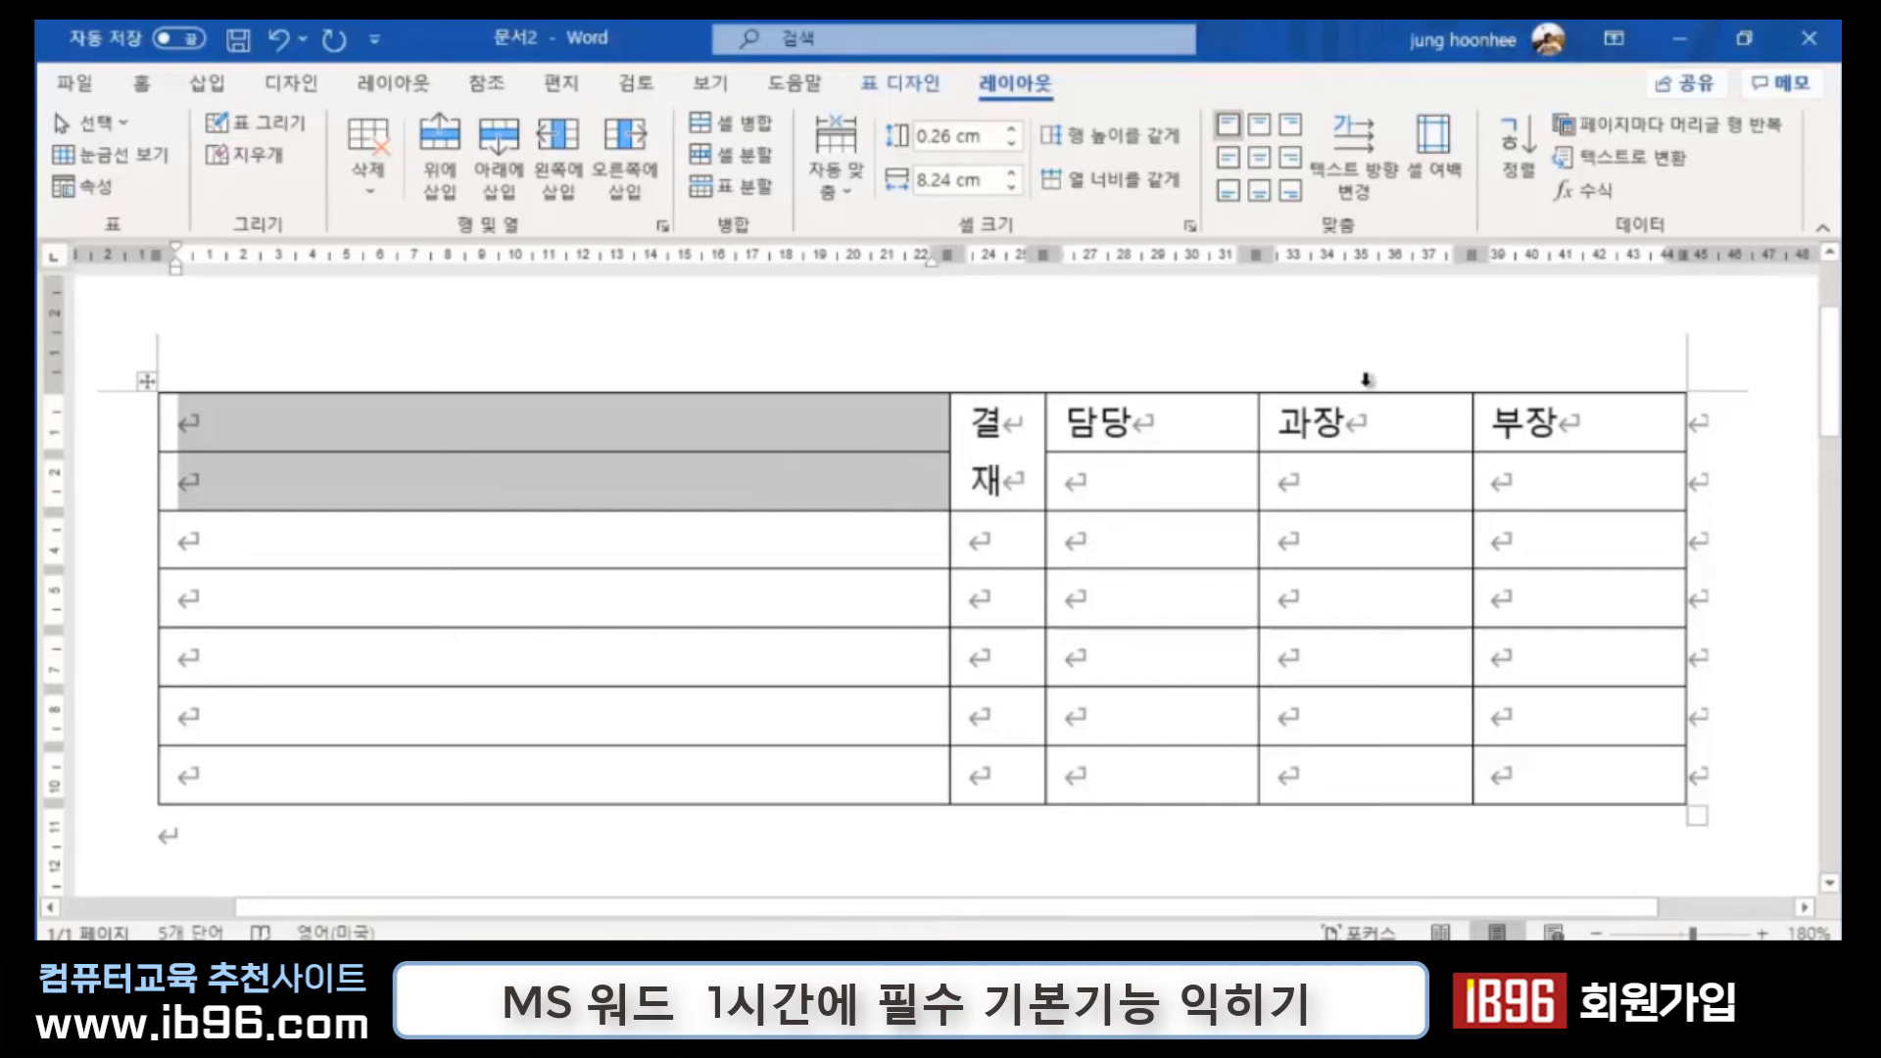
key(alt)
key(j)
key(l)
key(m)
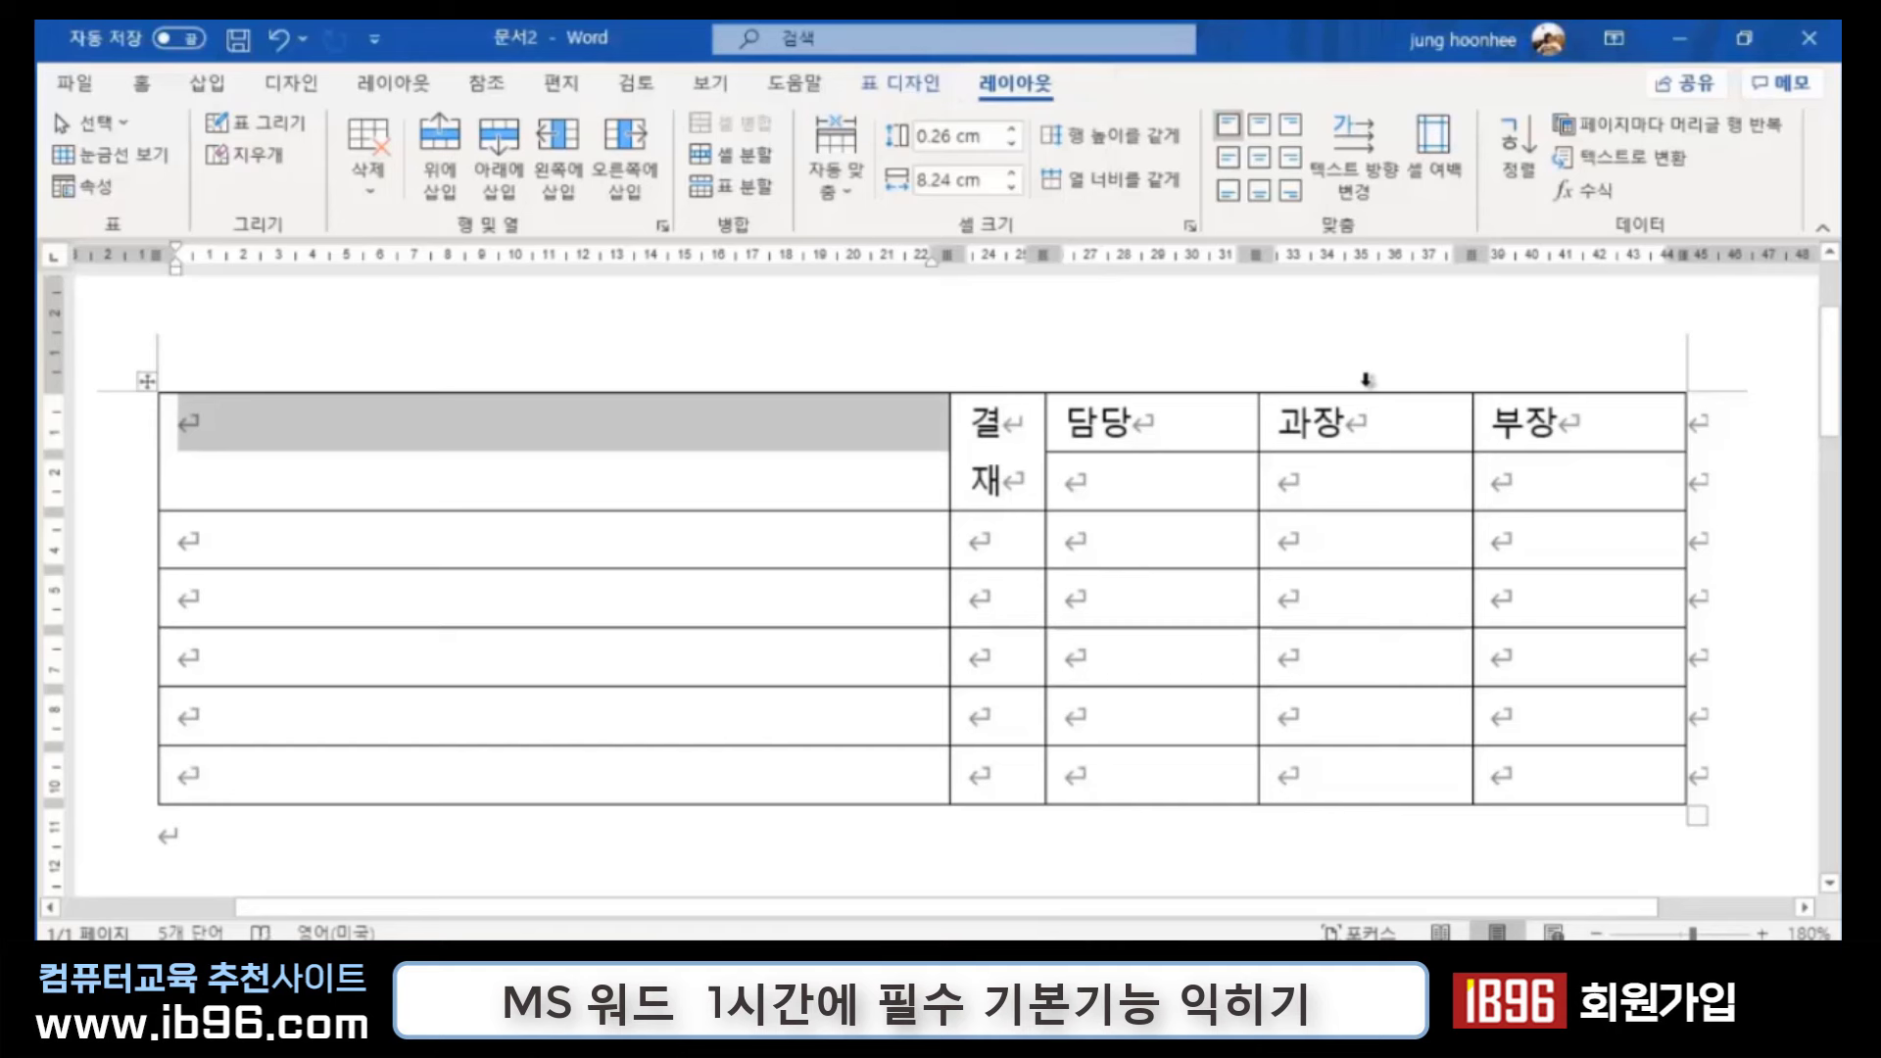
Step: Type the title '경 비 청 구 서' in the merged cell
text(경 비 청)
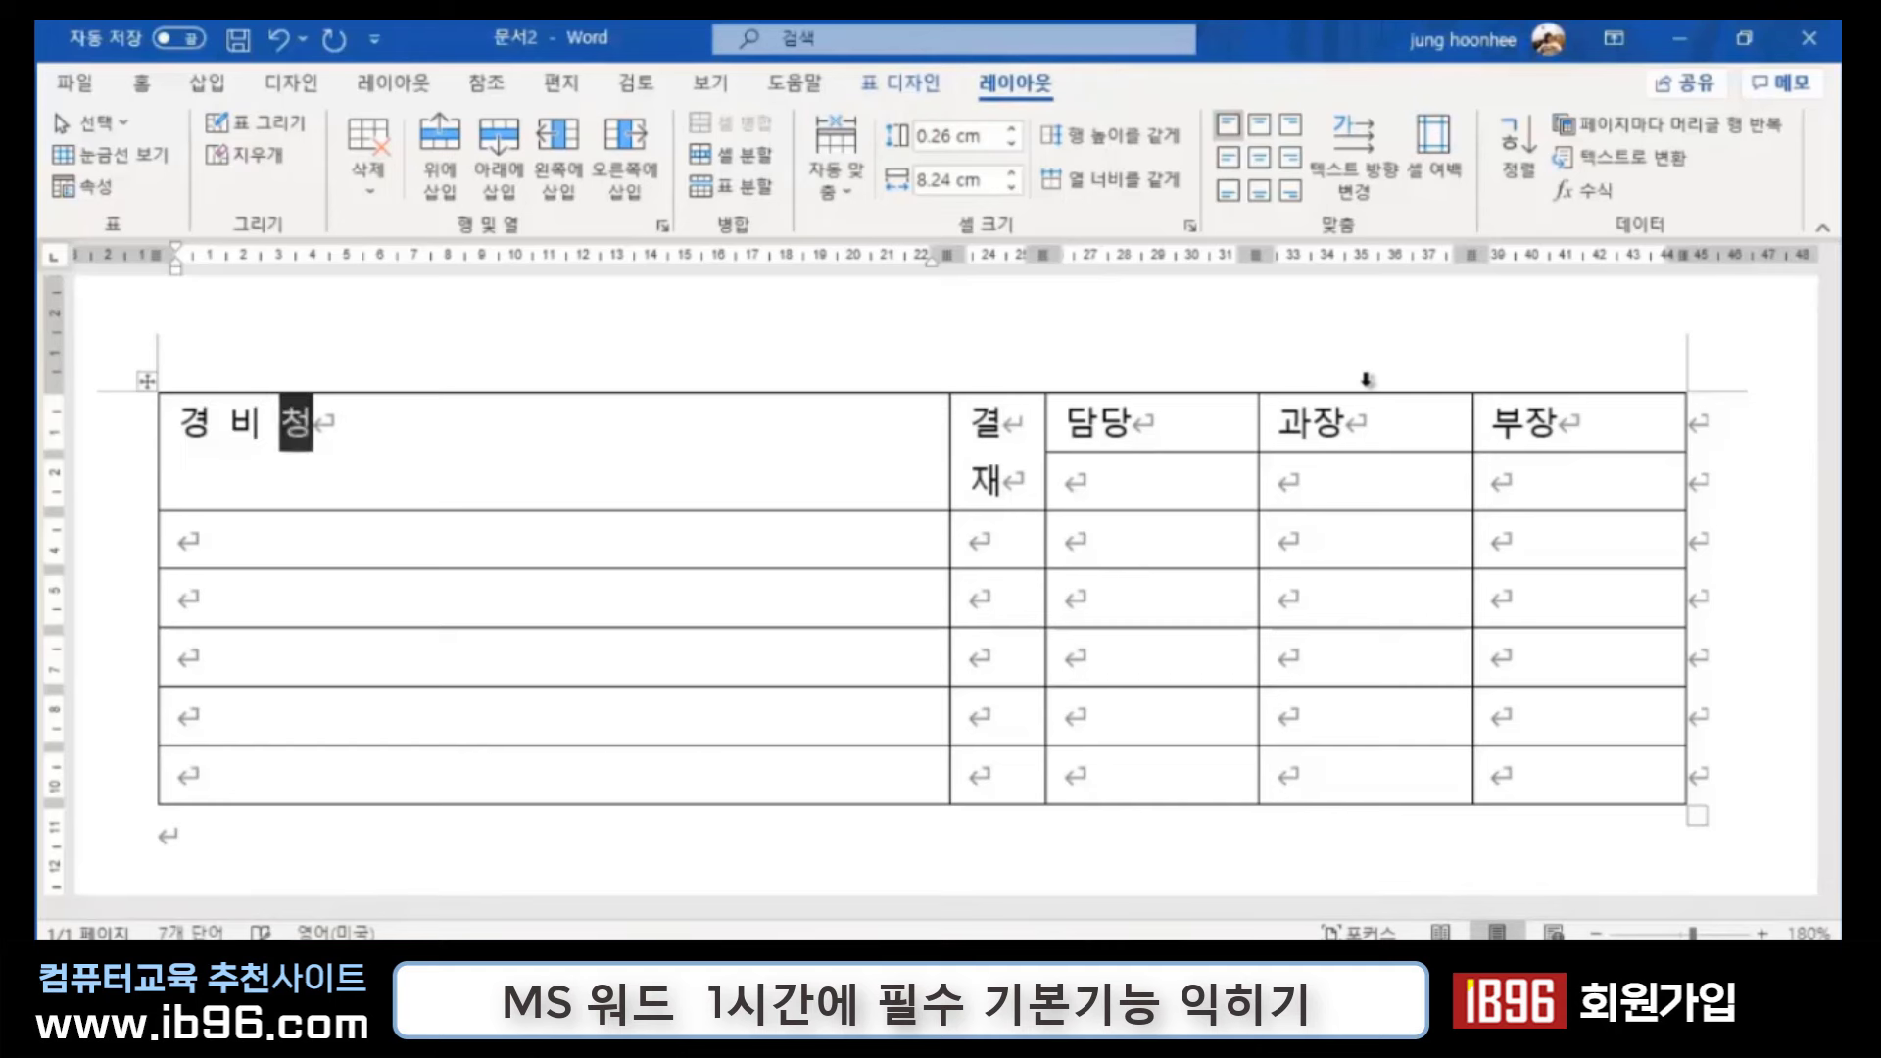
text( 구서)
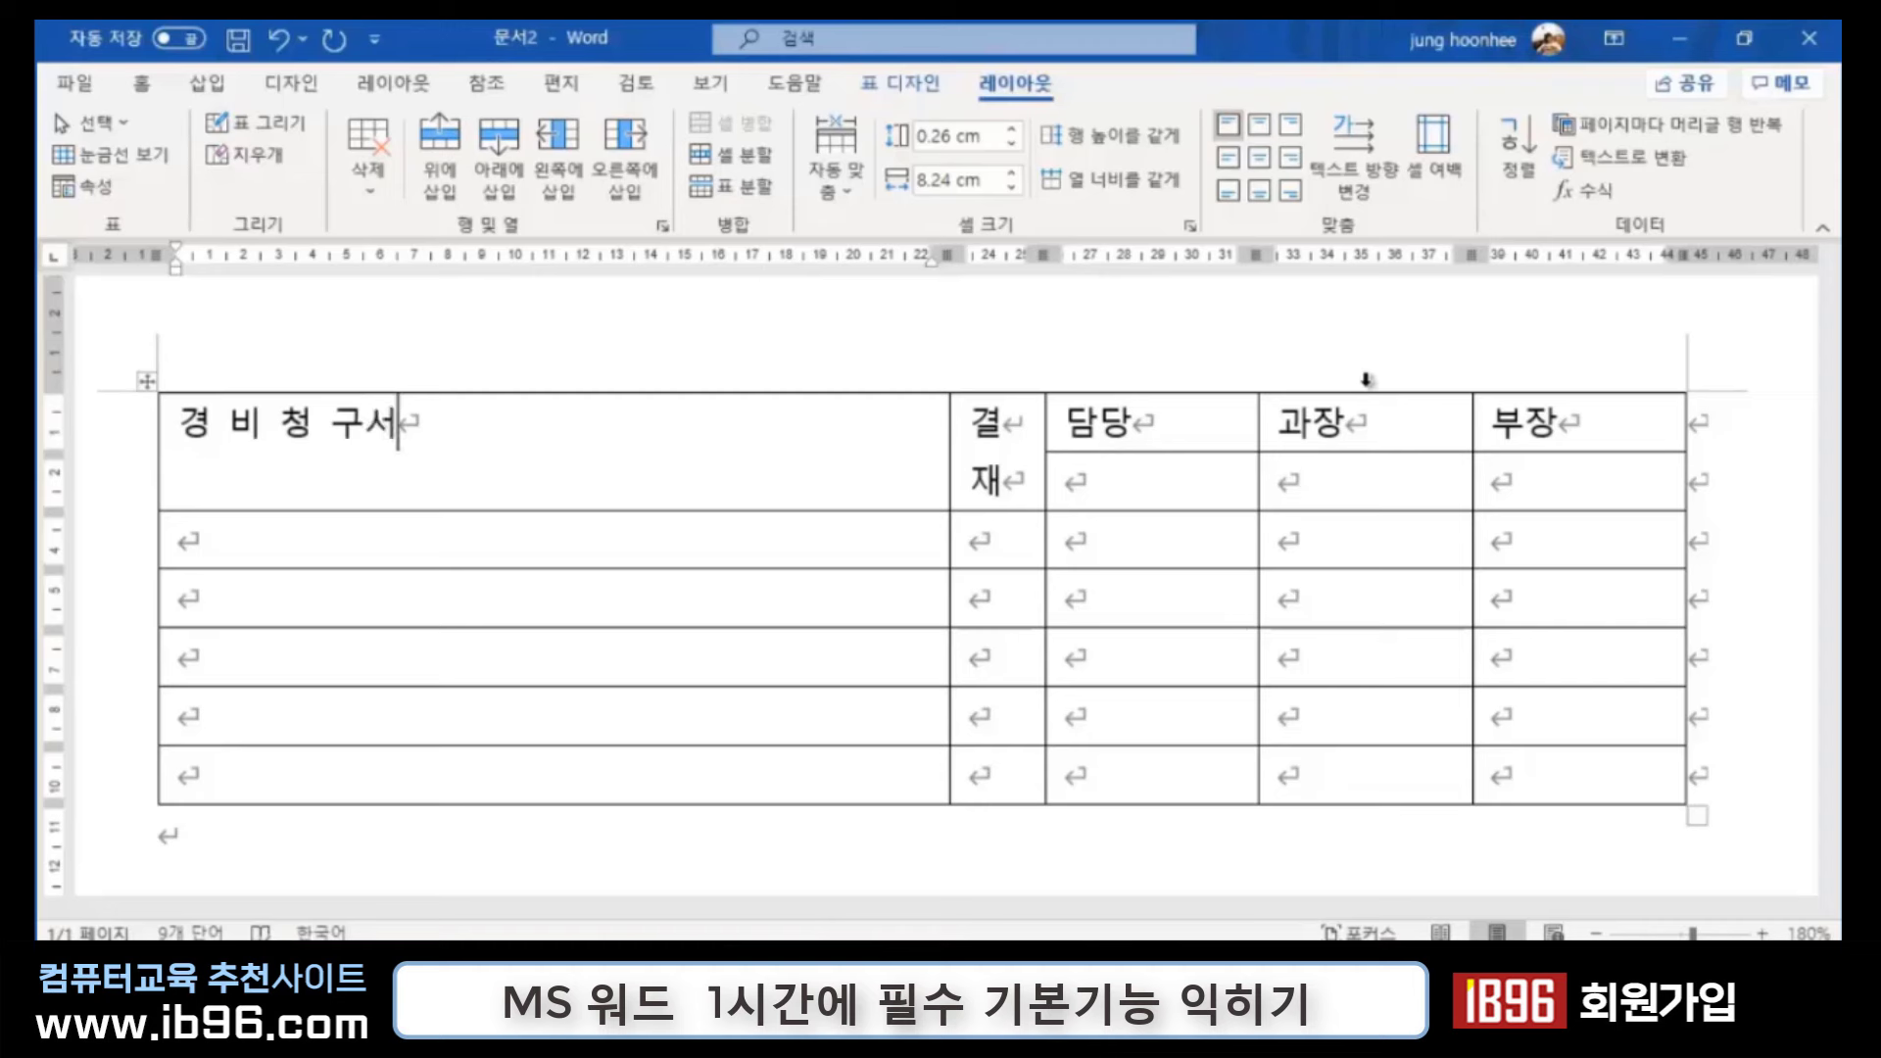
key(Left)
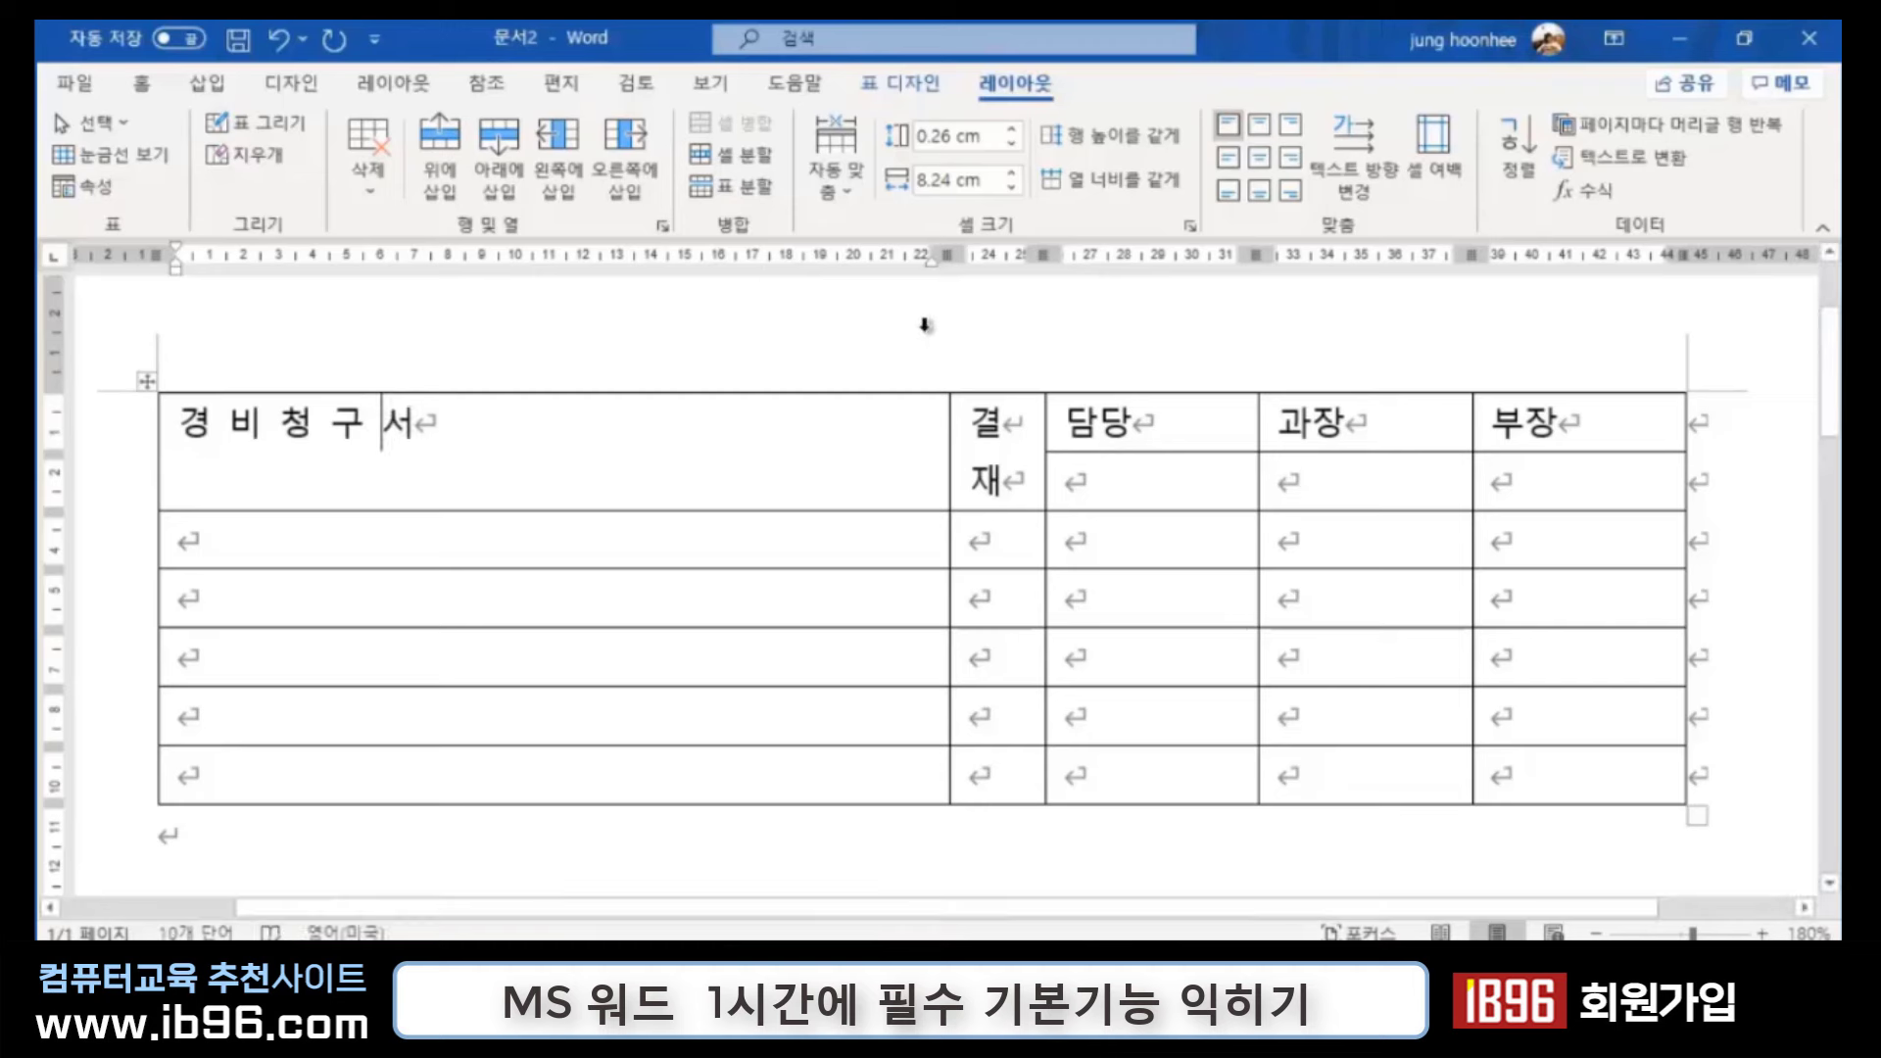
click(921, 383)
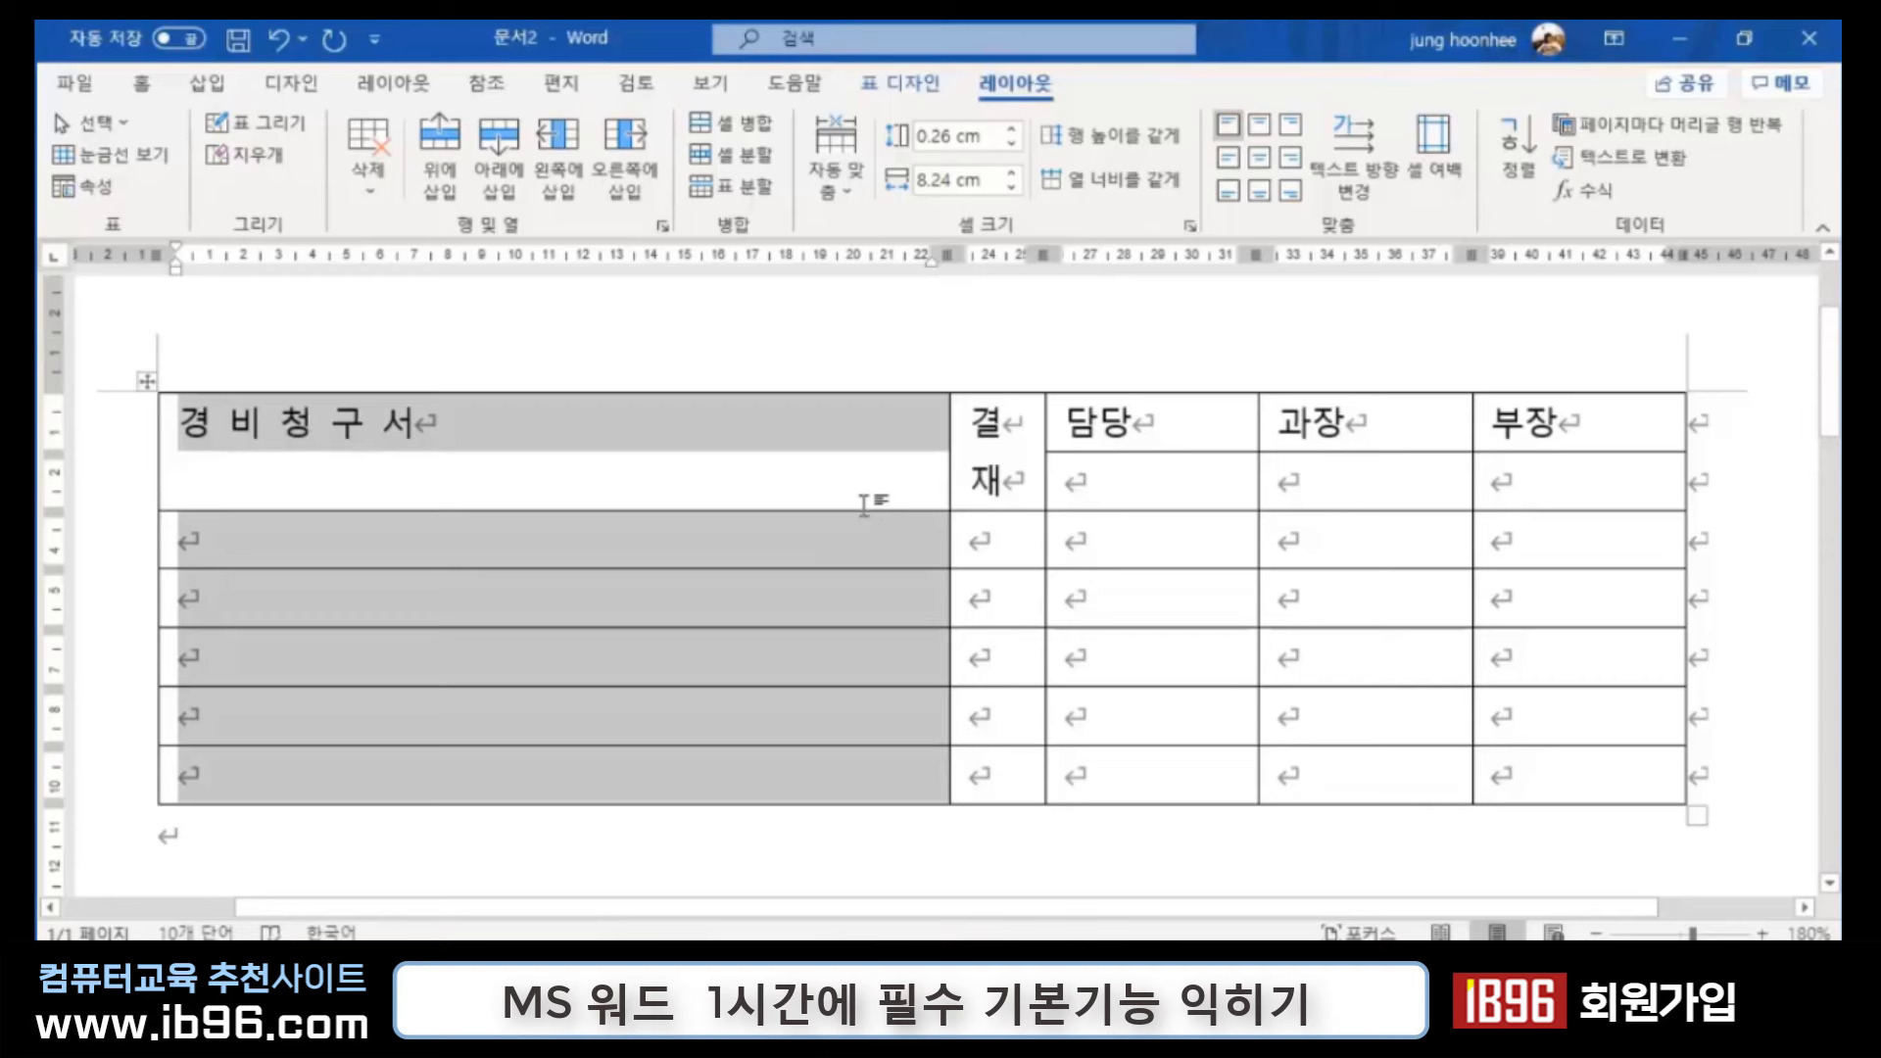
Step: Drag the signature row's bottom border down to heighten the row under 담당, 과장, 부장
click(222, 345)
click(897, 857)
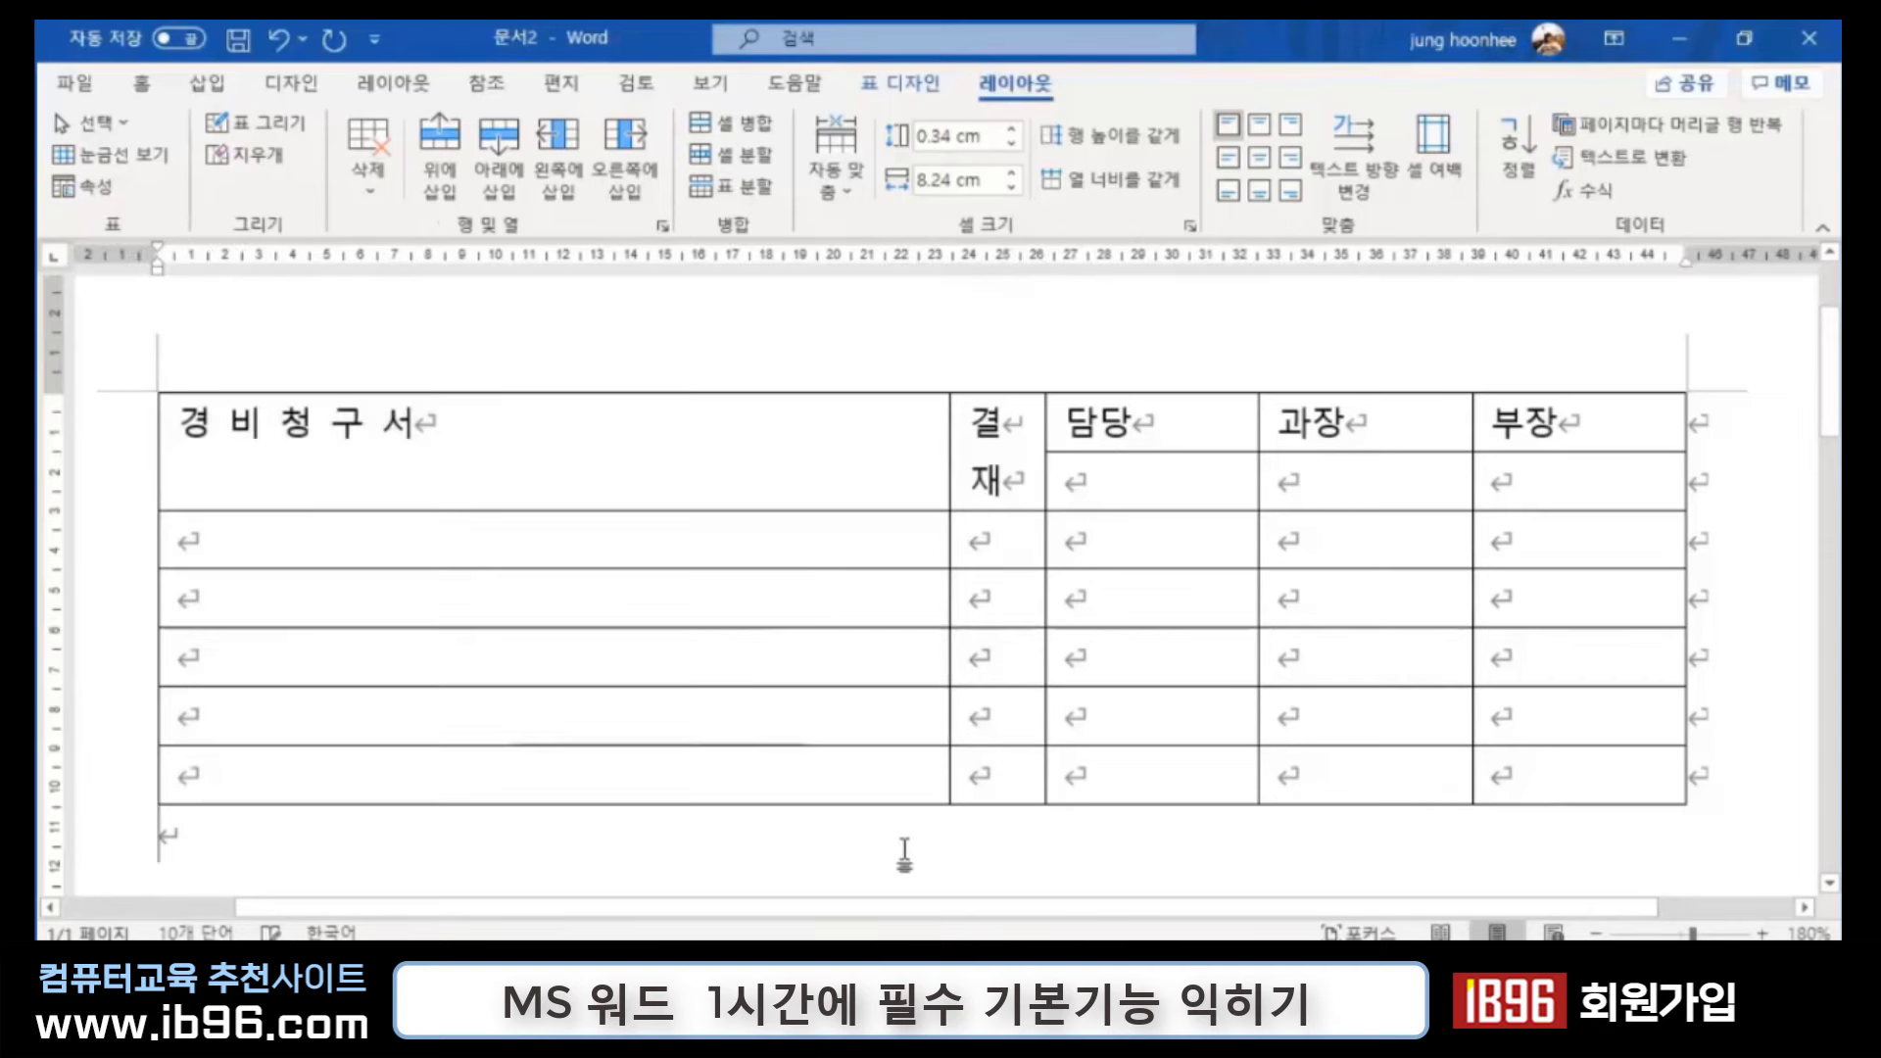
click(885, 518)
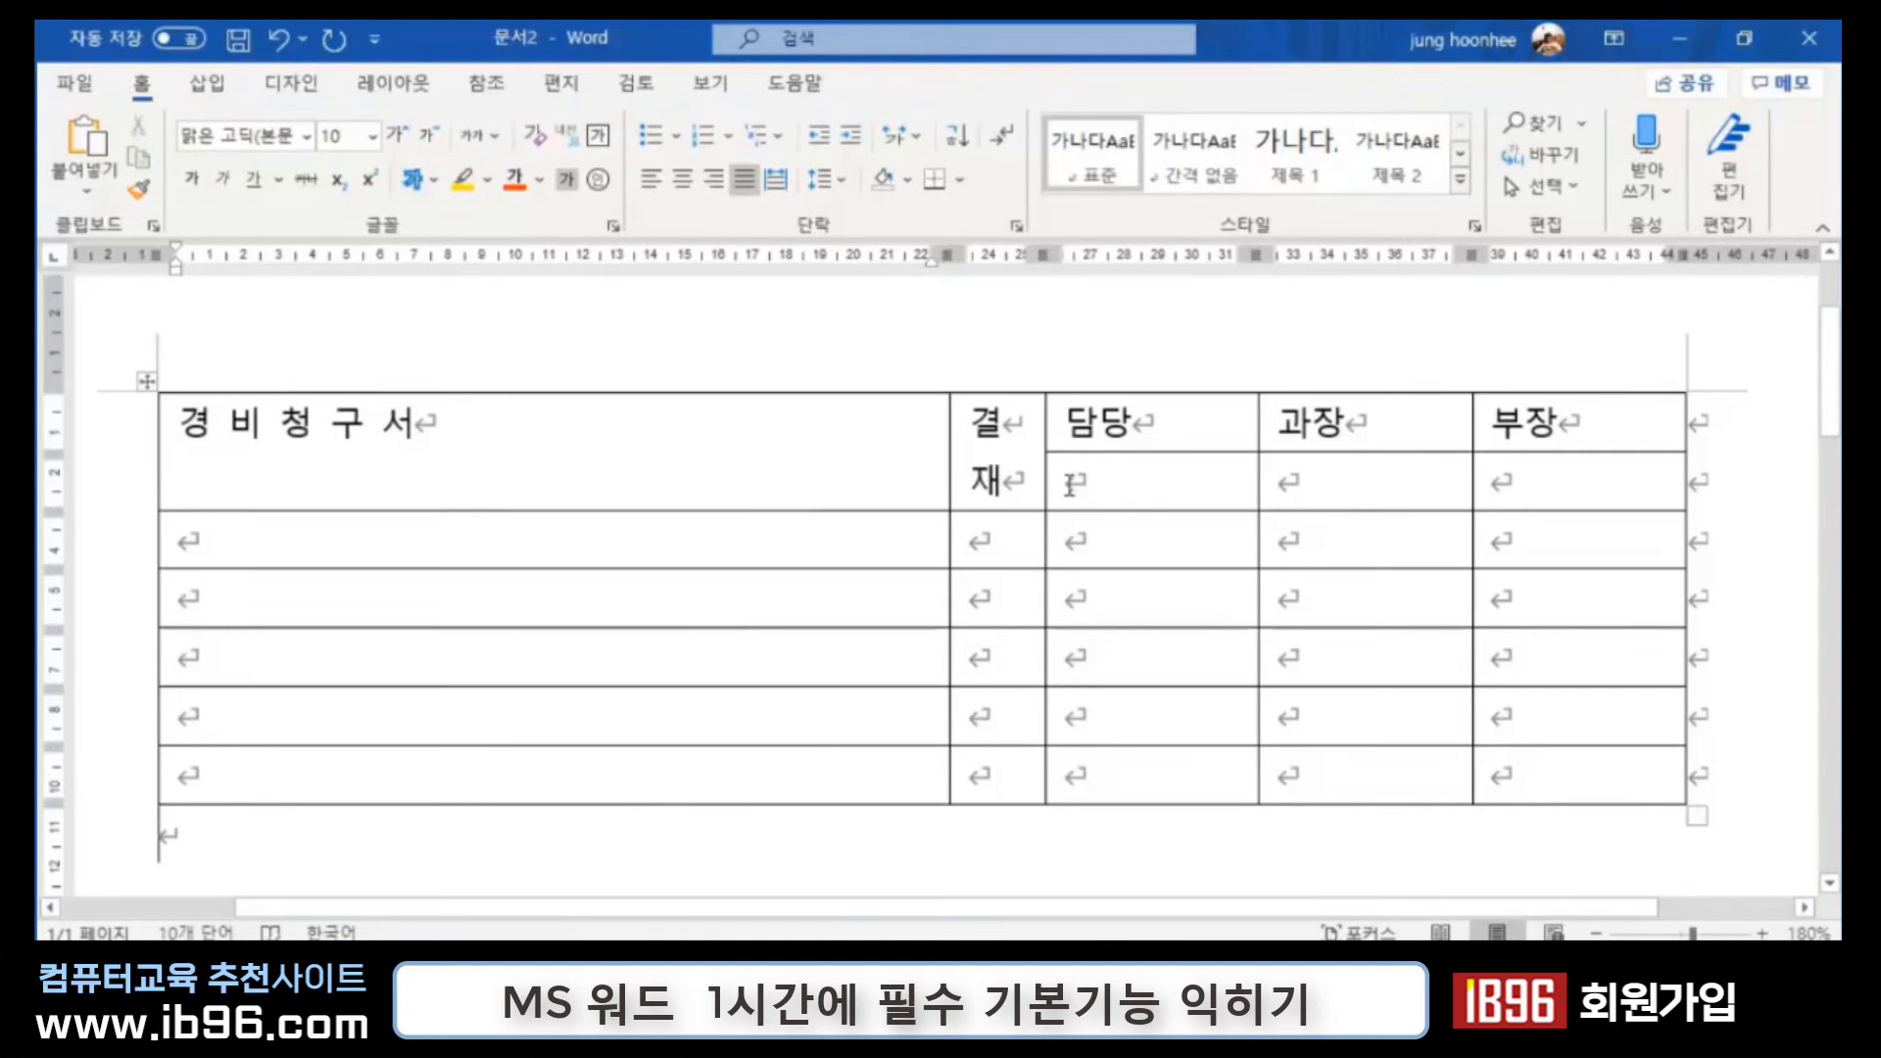
drag(1068, 480, 1509, 500)
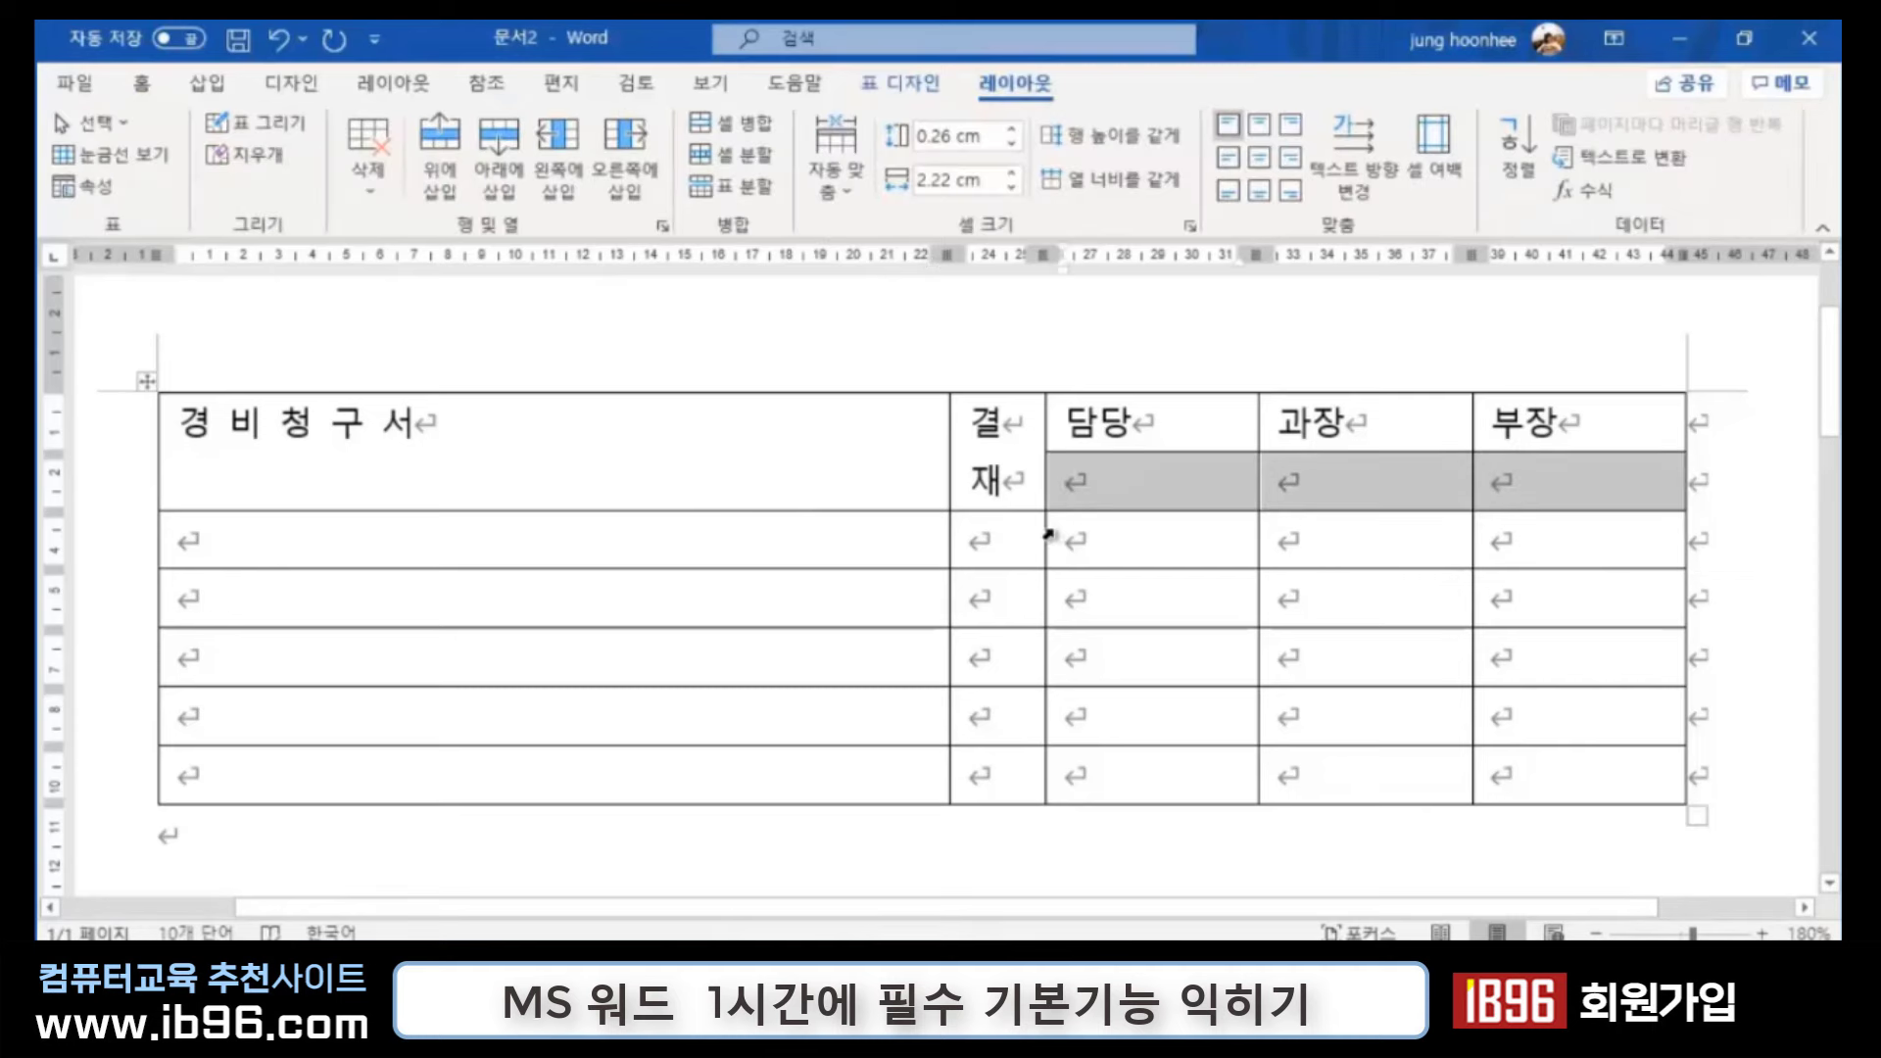
mouse_move(382, 481)
mouse_down()
mouse_move(1341, 460)
mouse_move(1548, 490)
mouse_up()
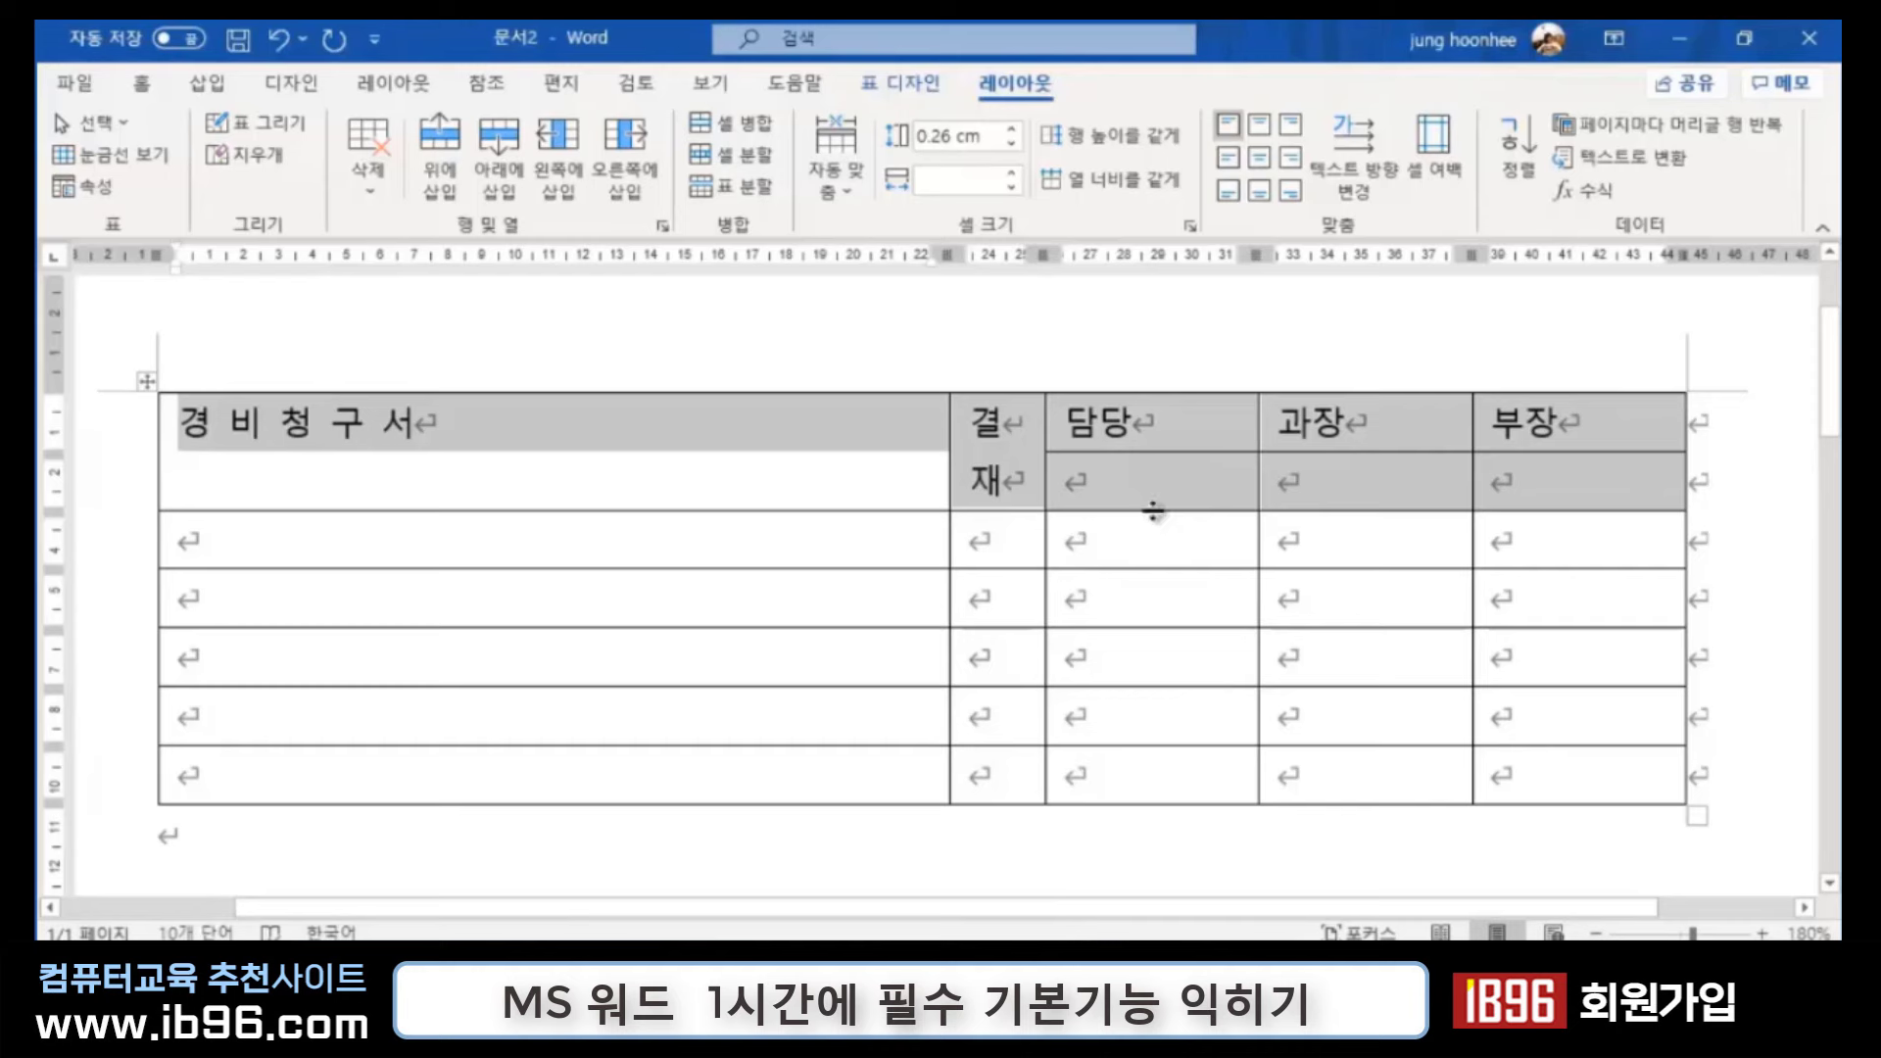
drag(1154, 511, 1154, 547)
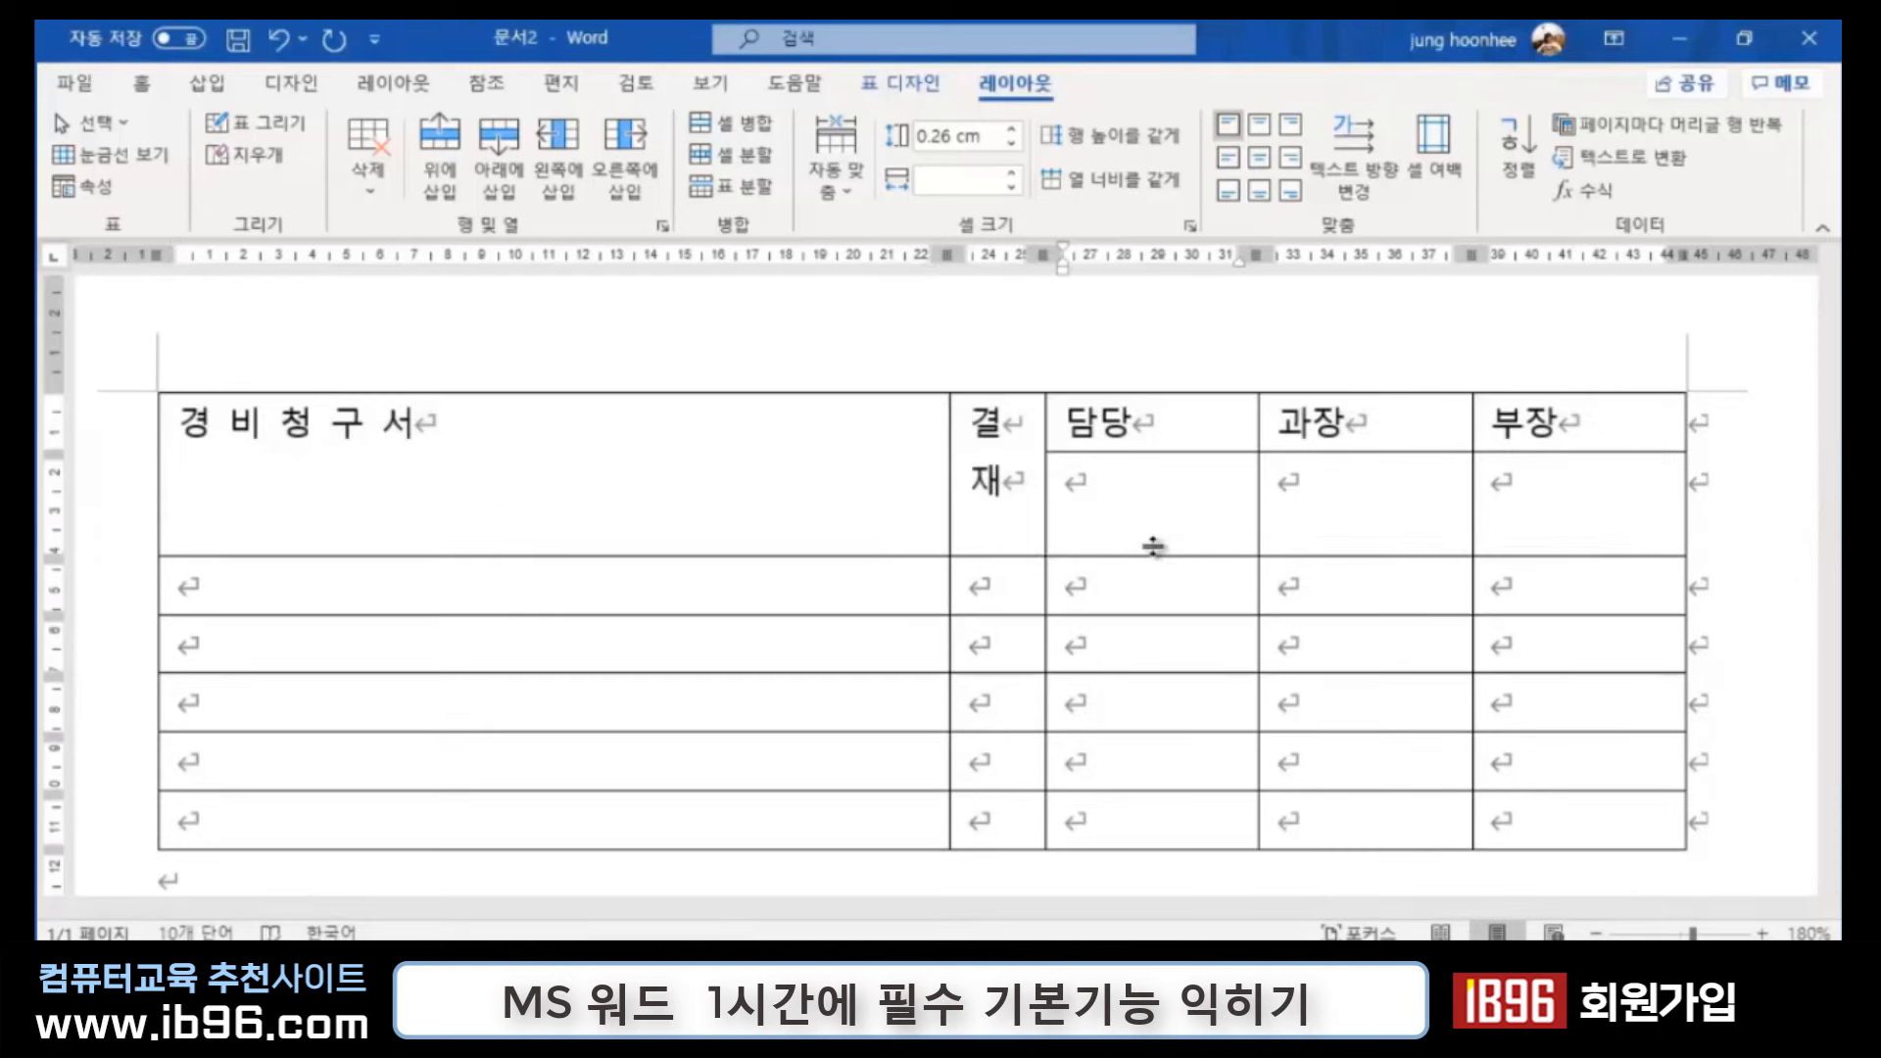
click(955, 332)
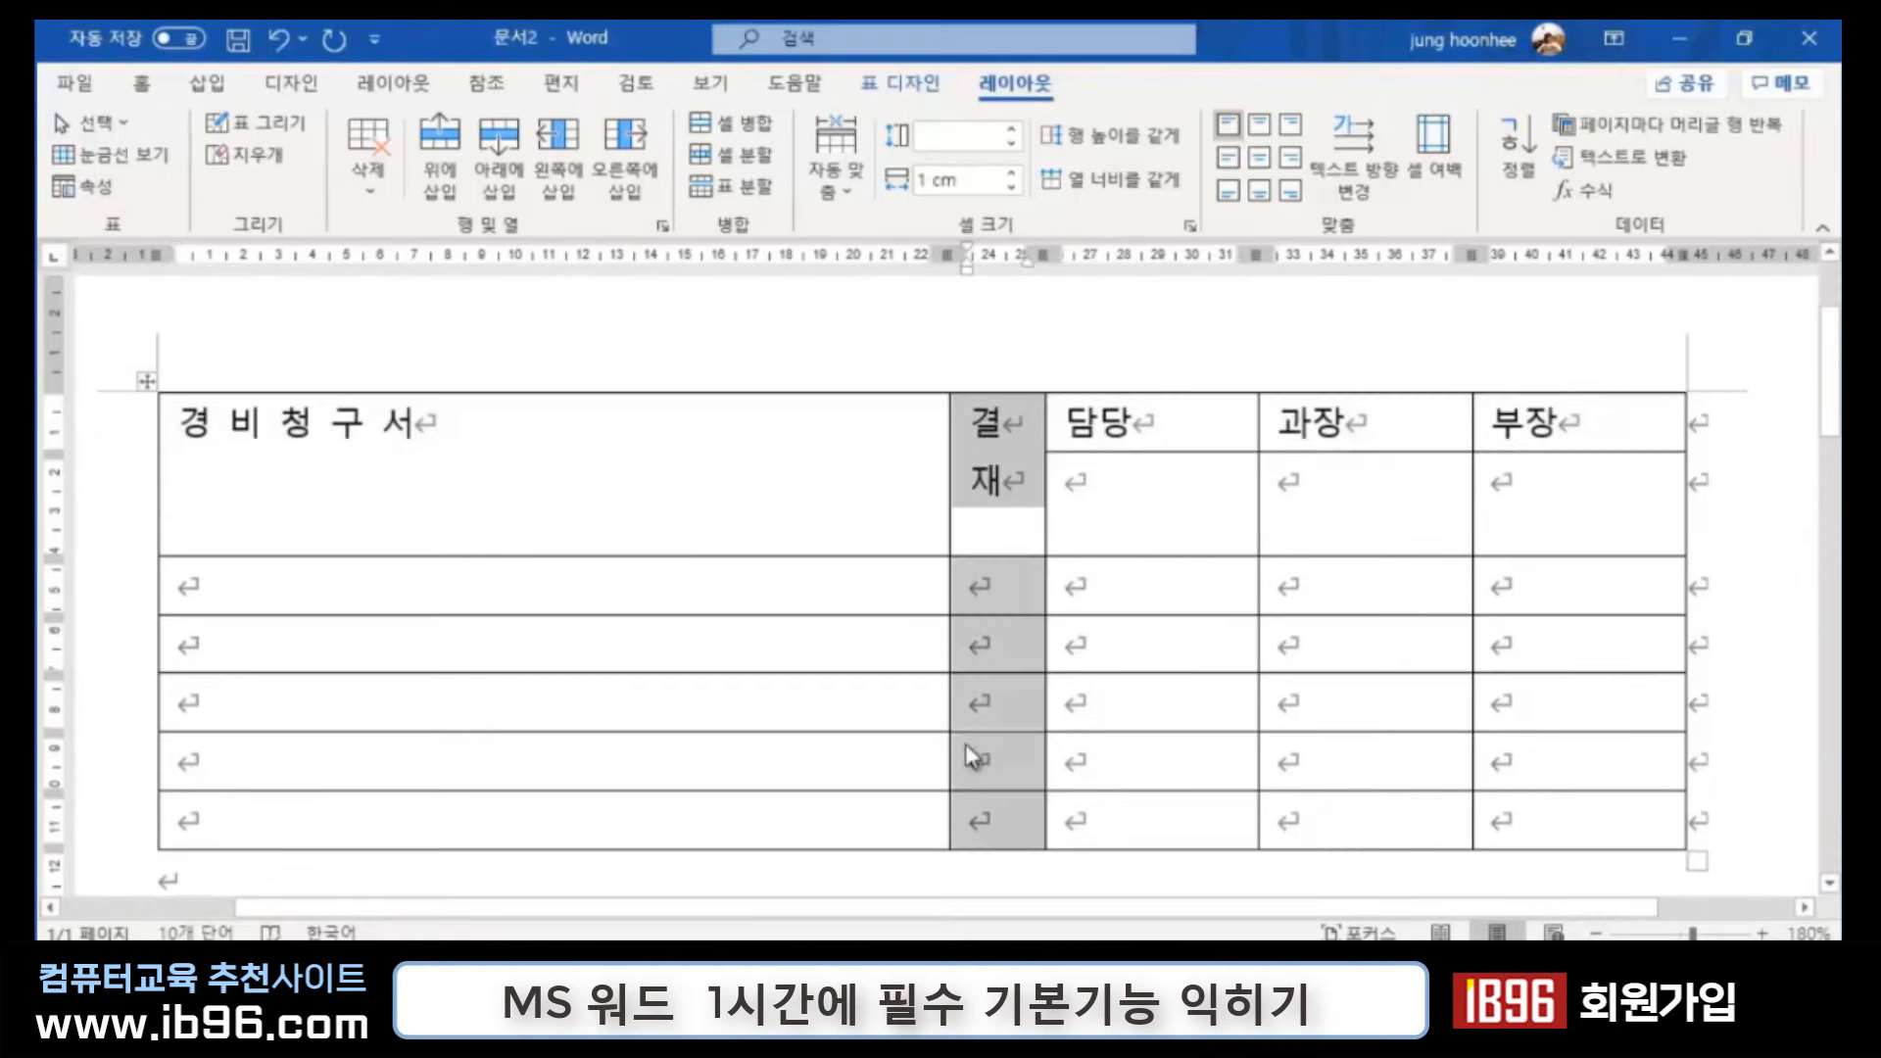
click(1662, 739)
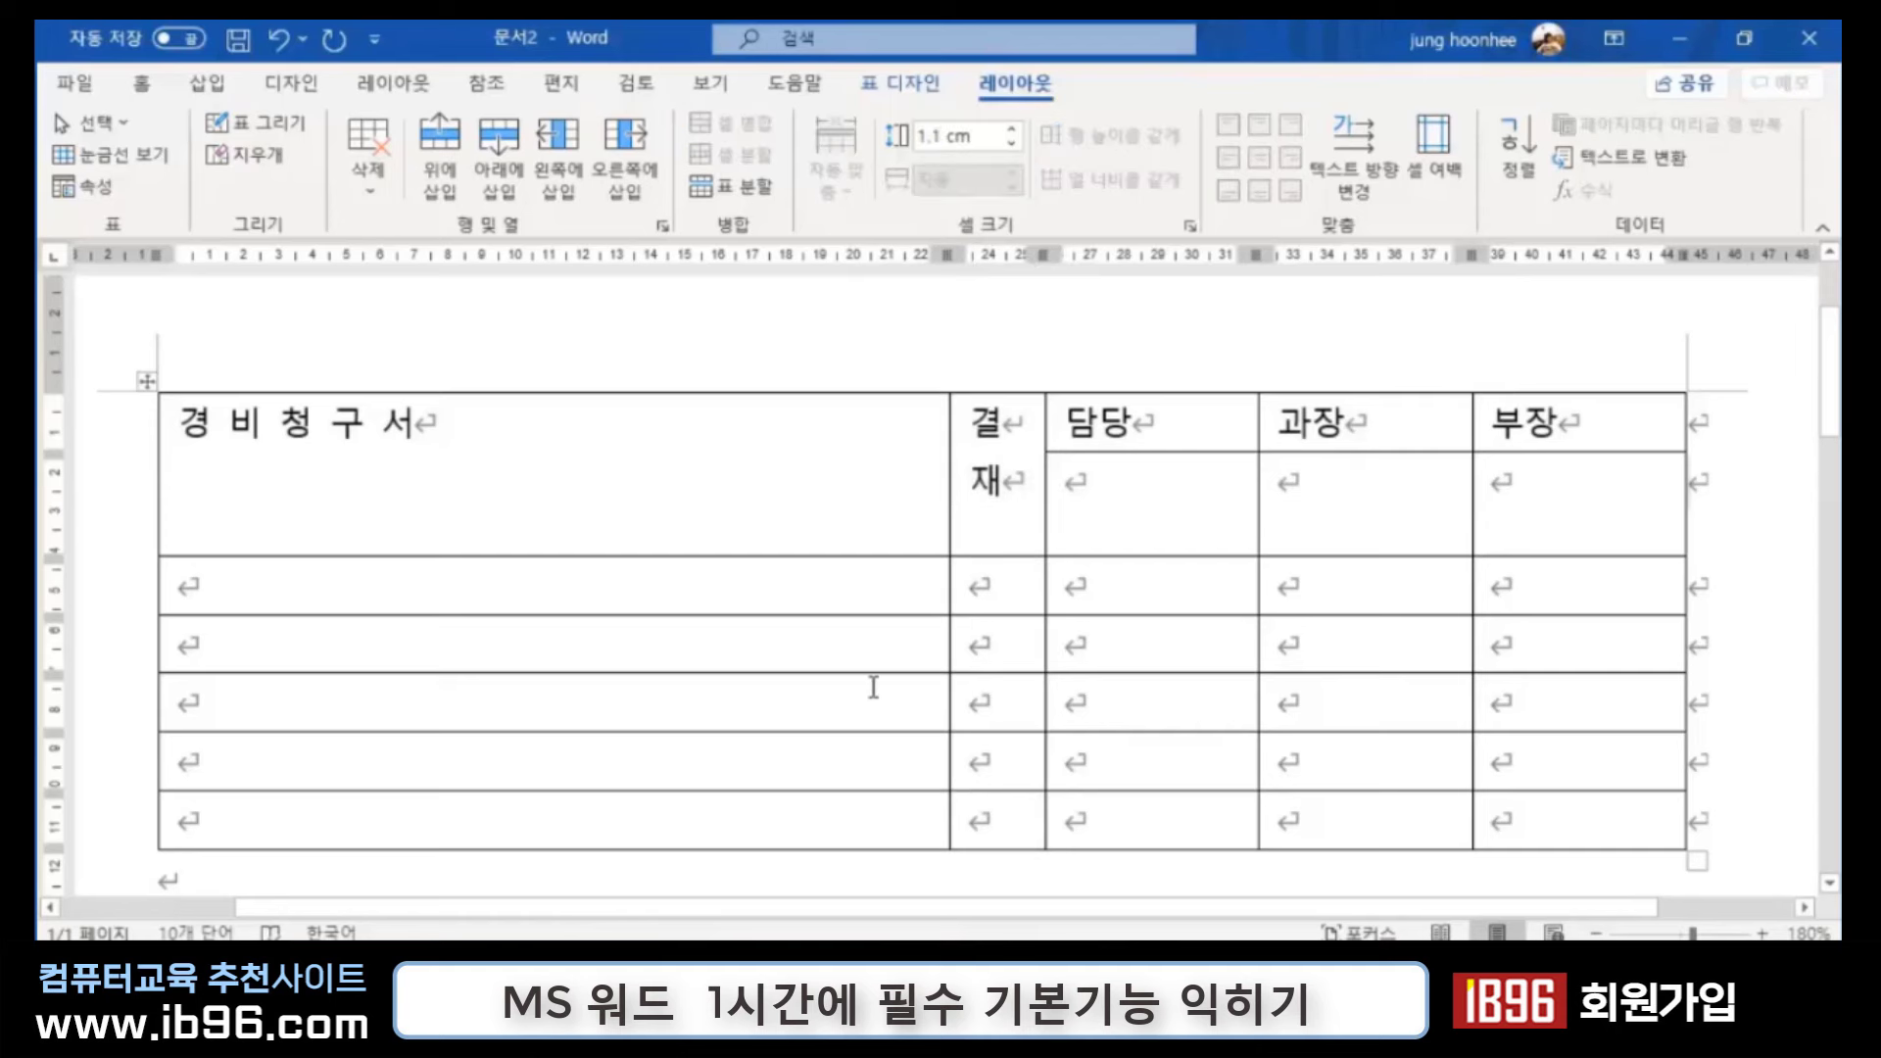
click(302, 588)
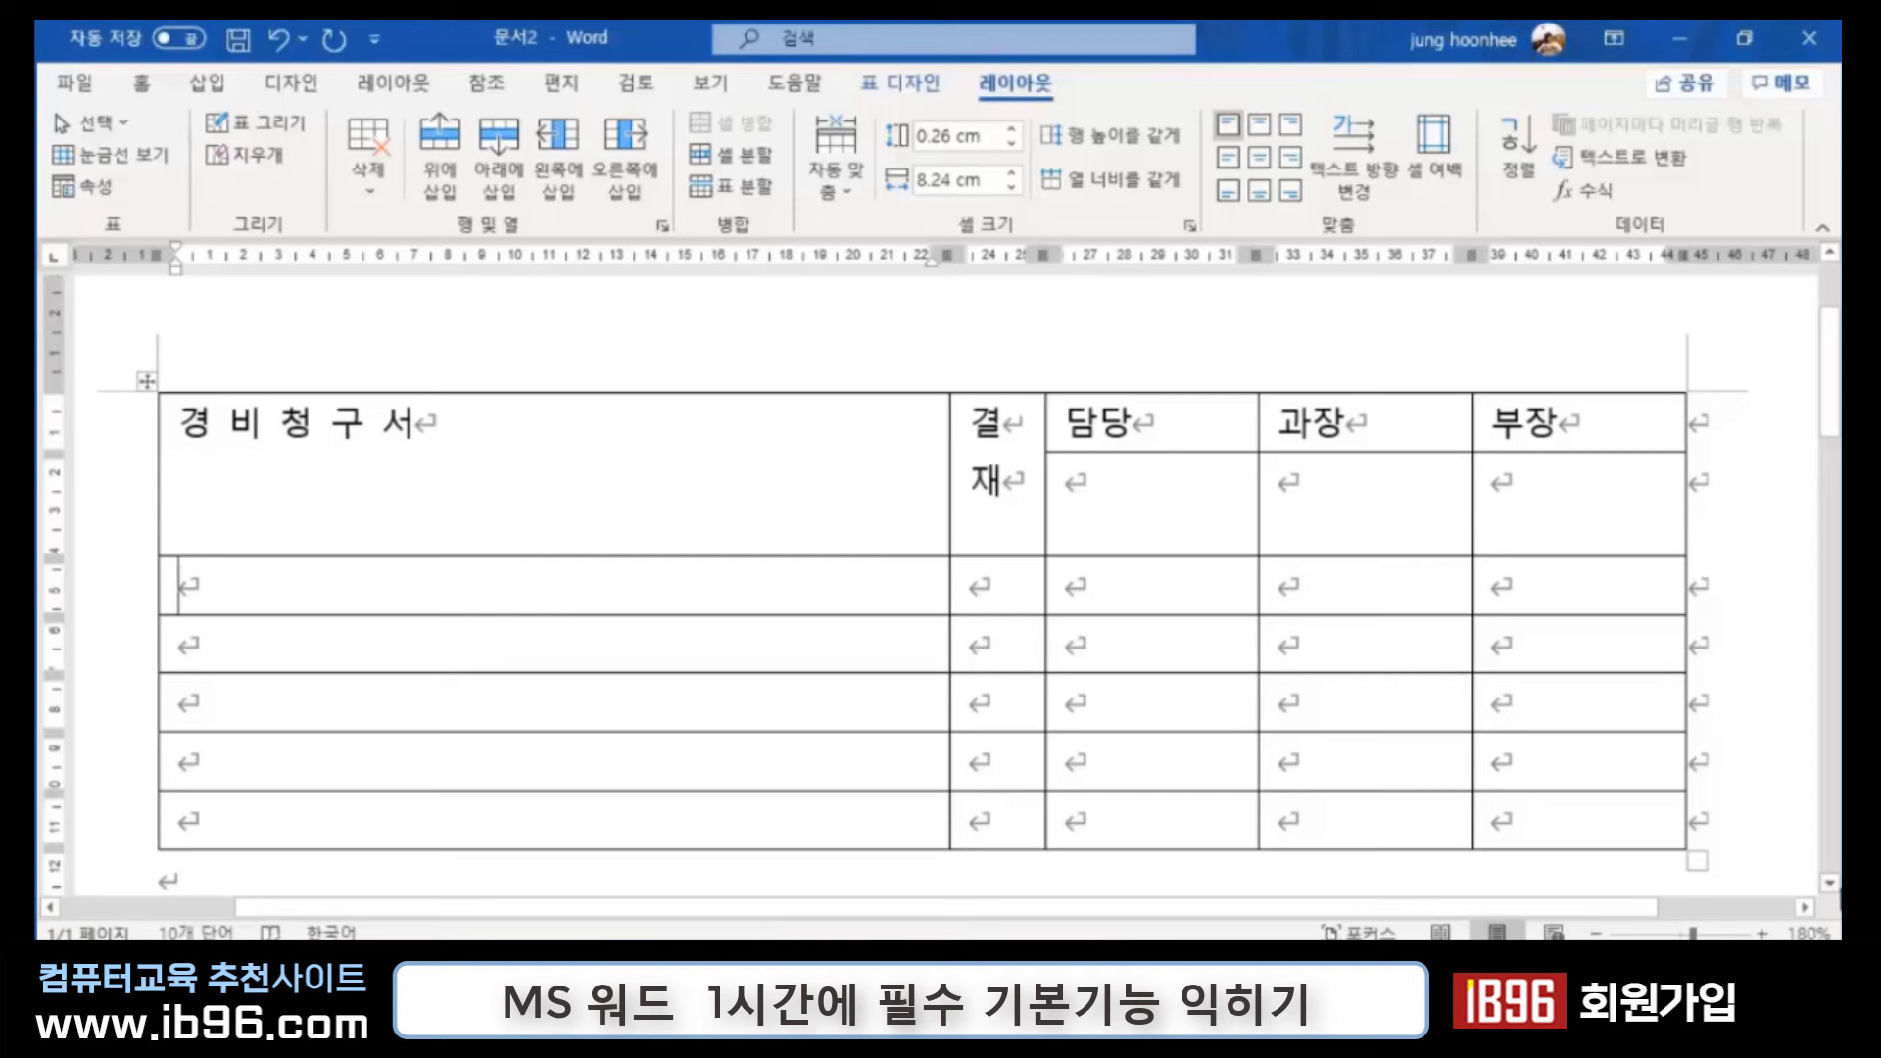
Step: Split the first body cell into three columns
key(alt+a)
key(p)
text(3)
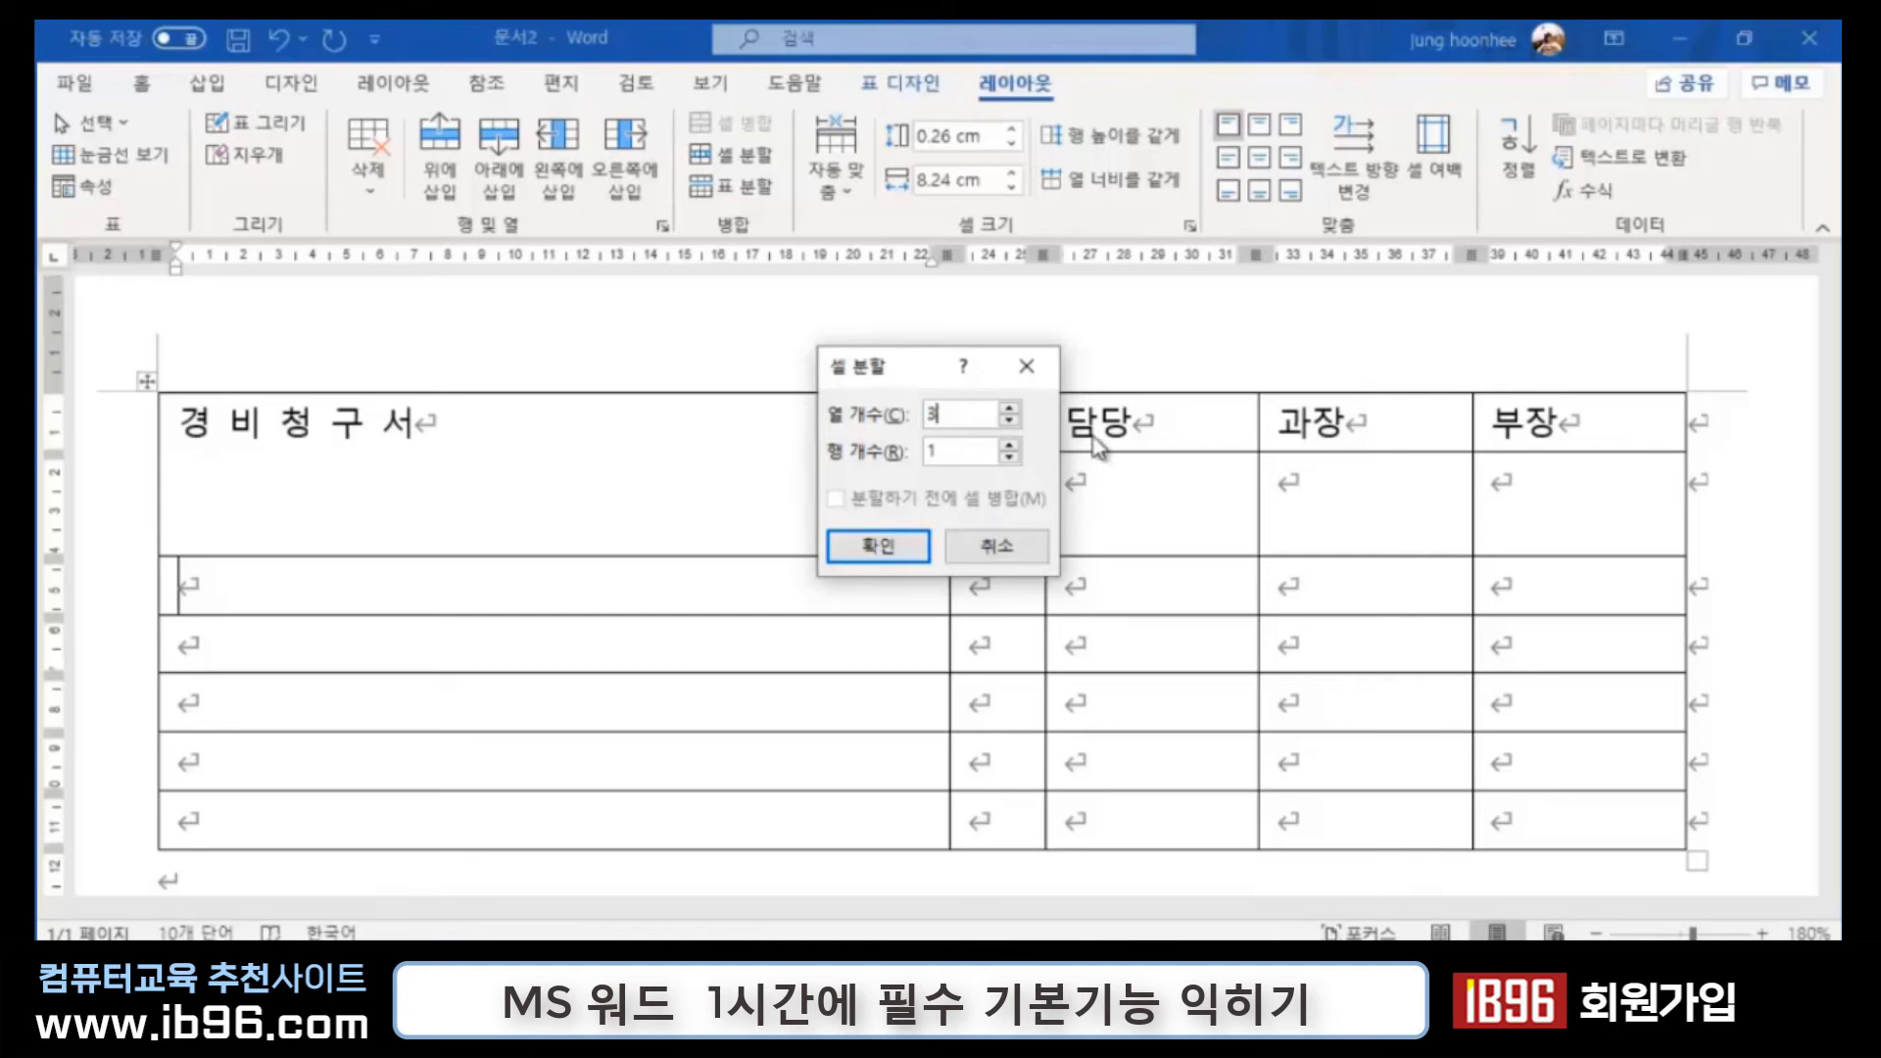
key(Return)
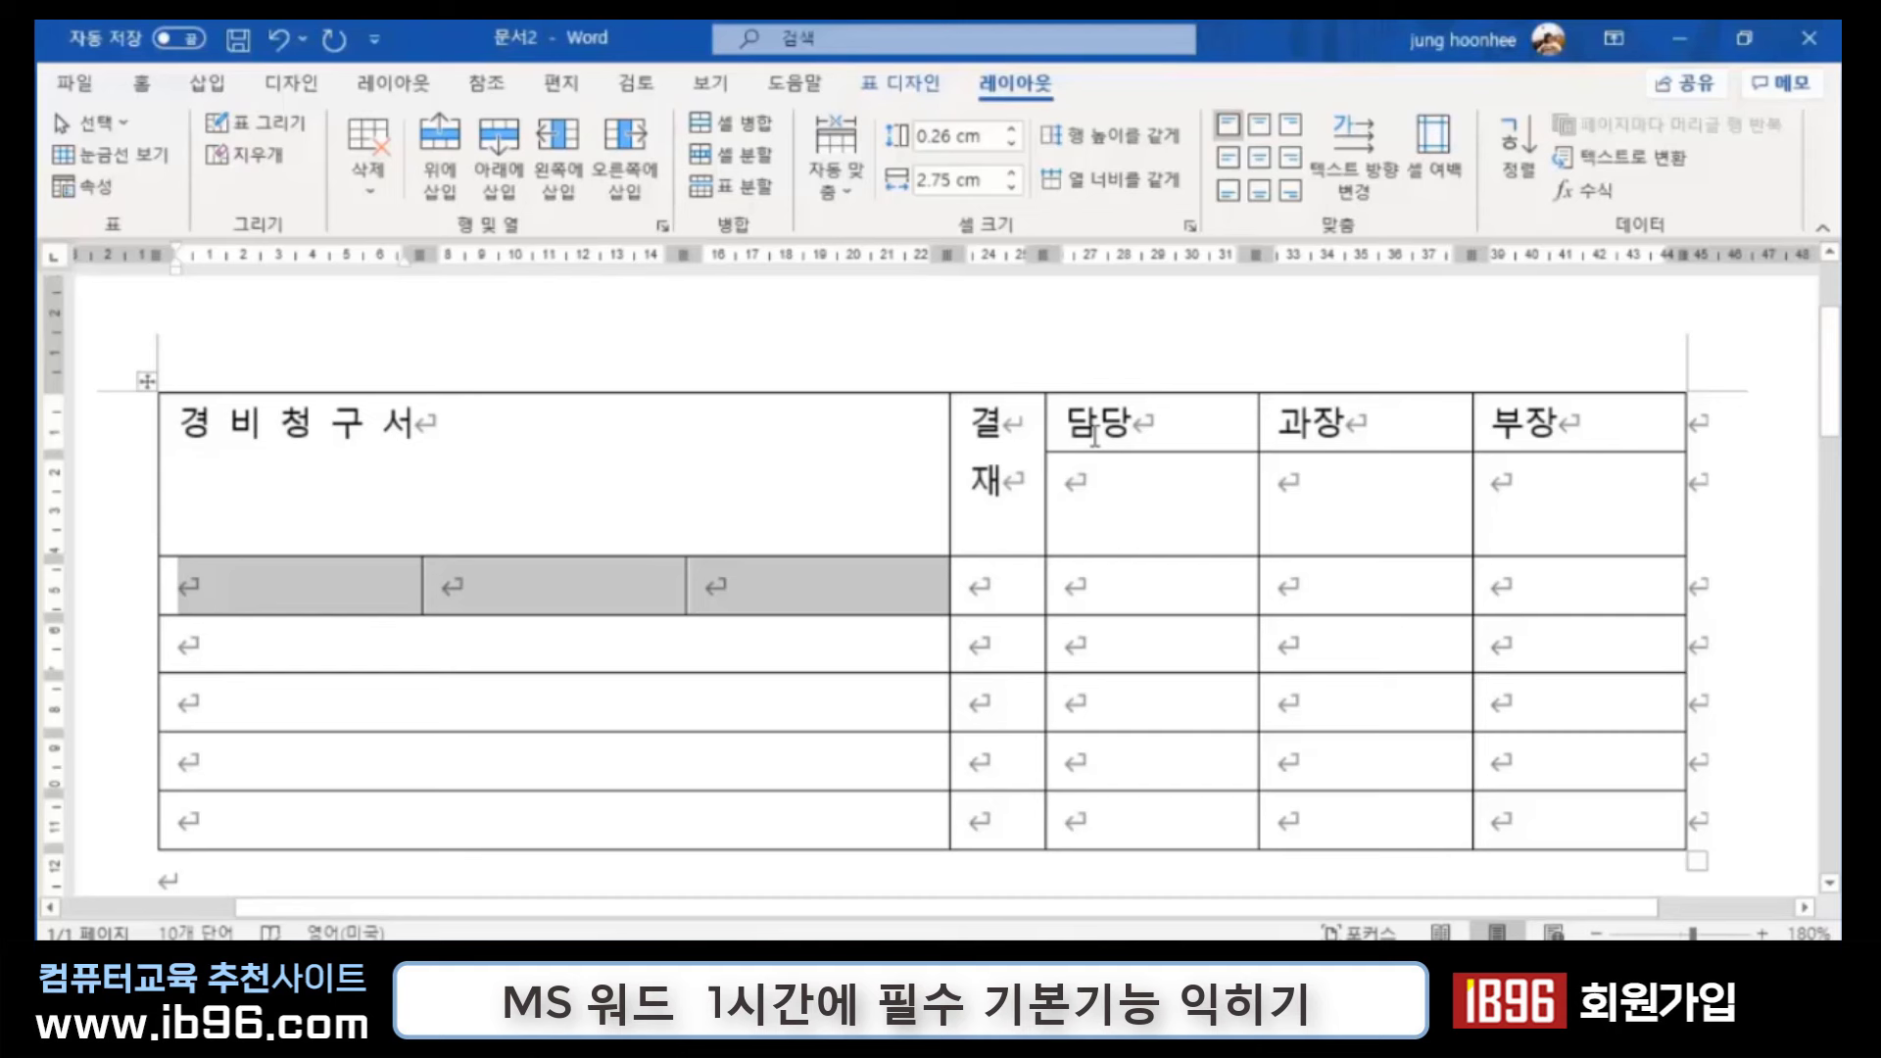
Step: Label the first two split cells '사 용 자' and '부서'
click(355, 586)
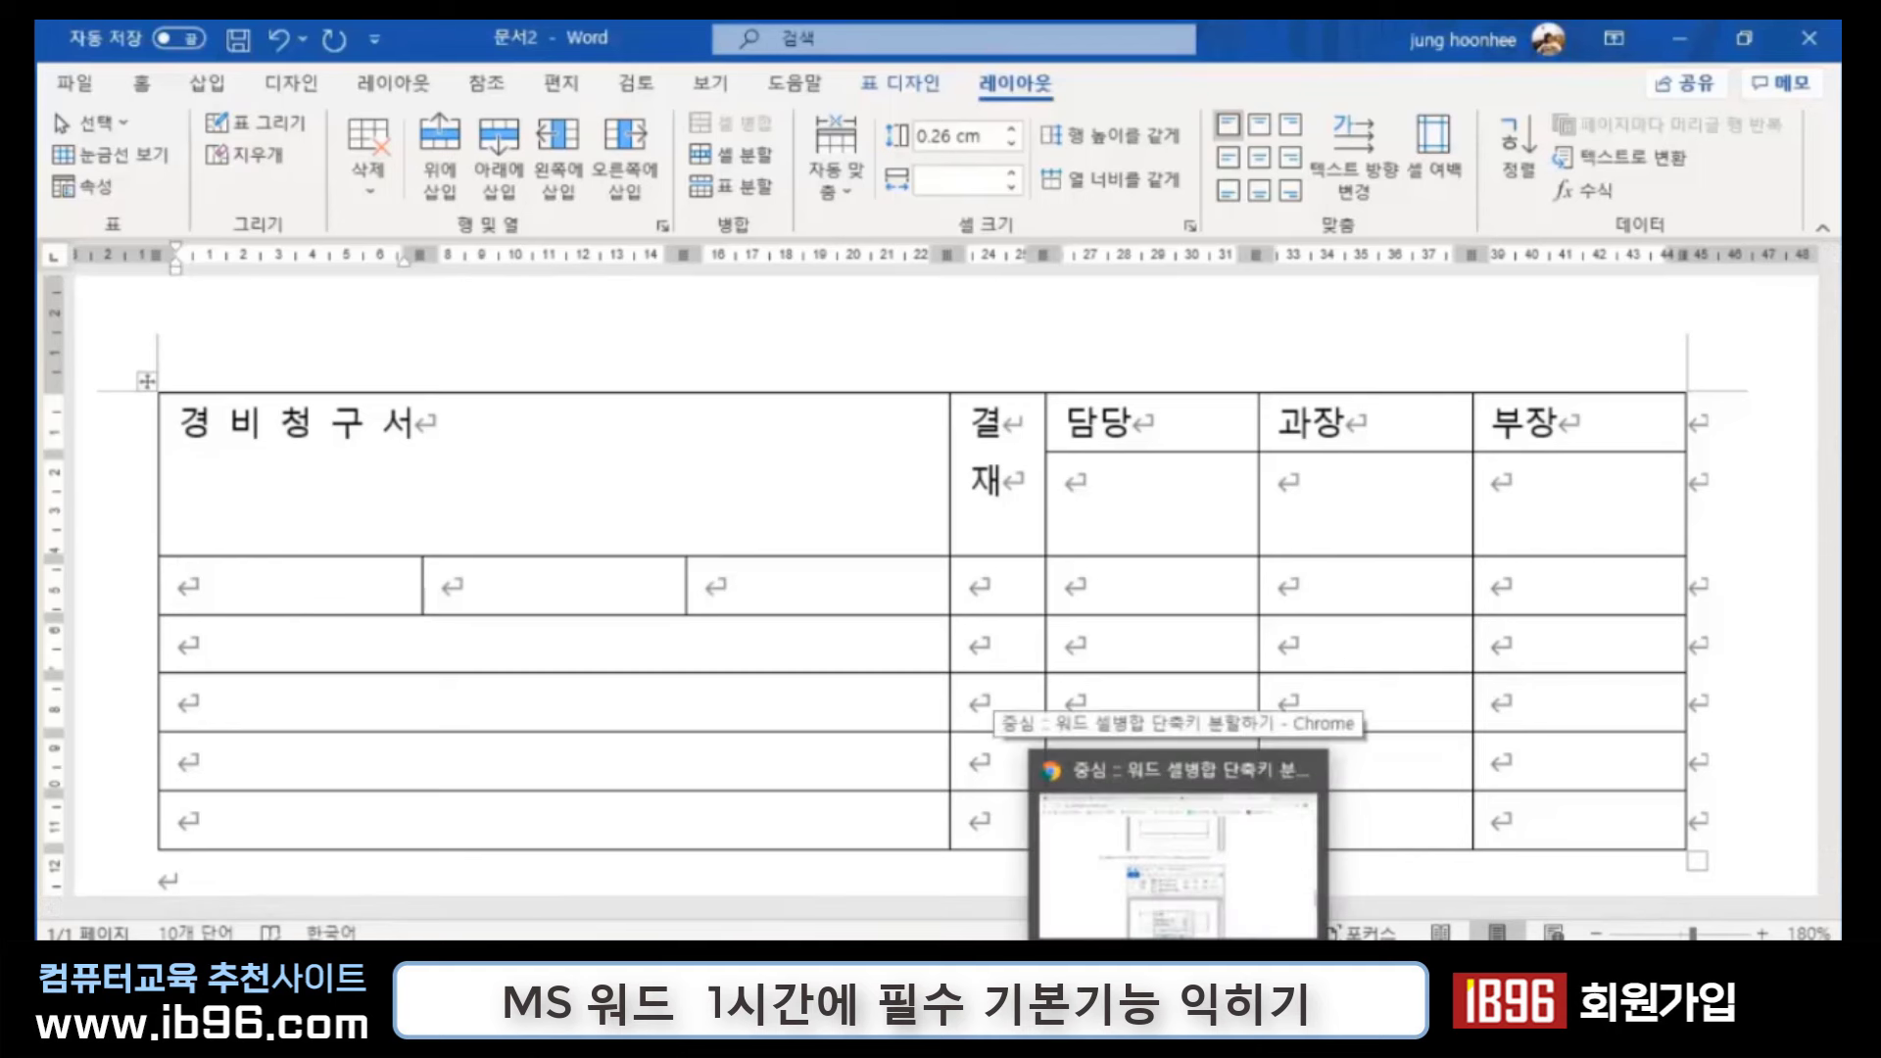
text(사 용)
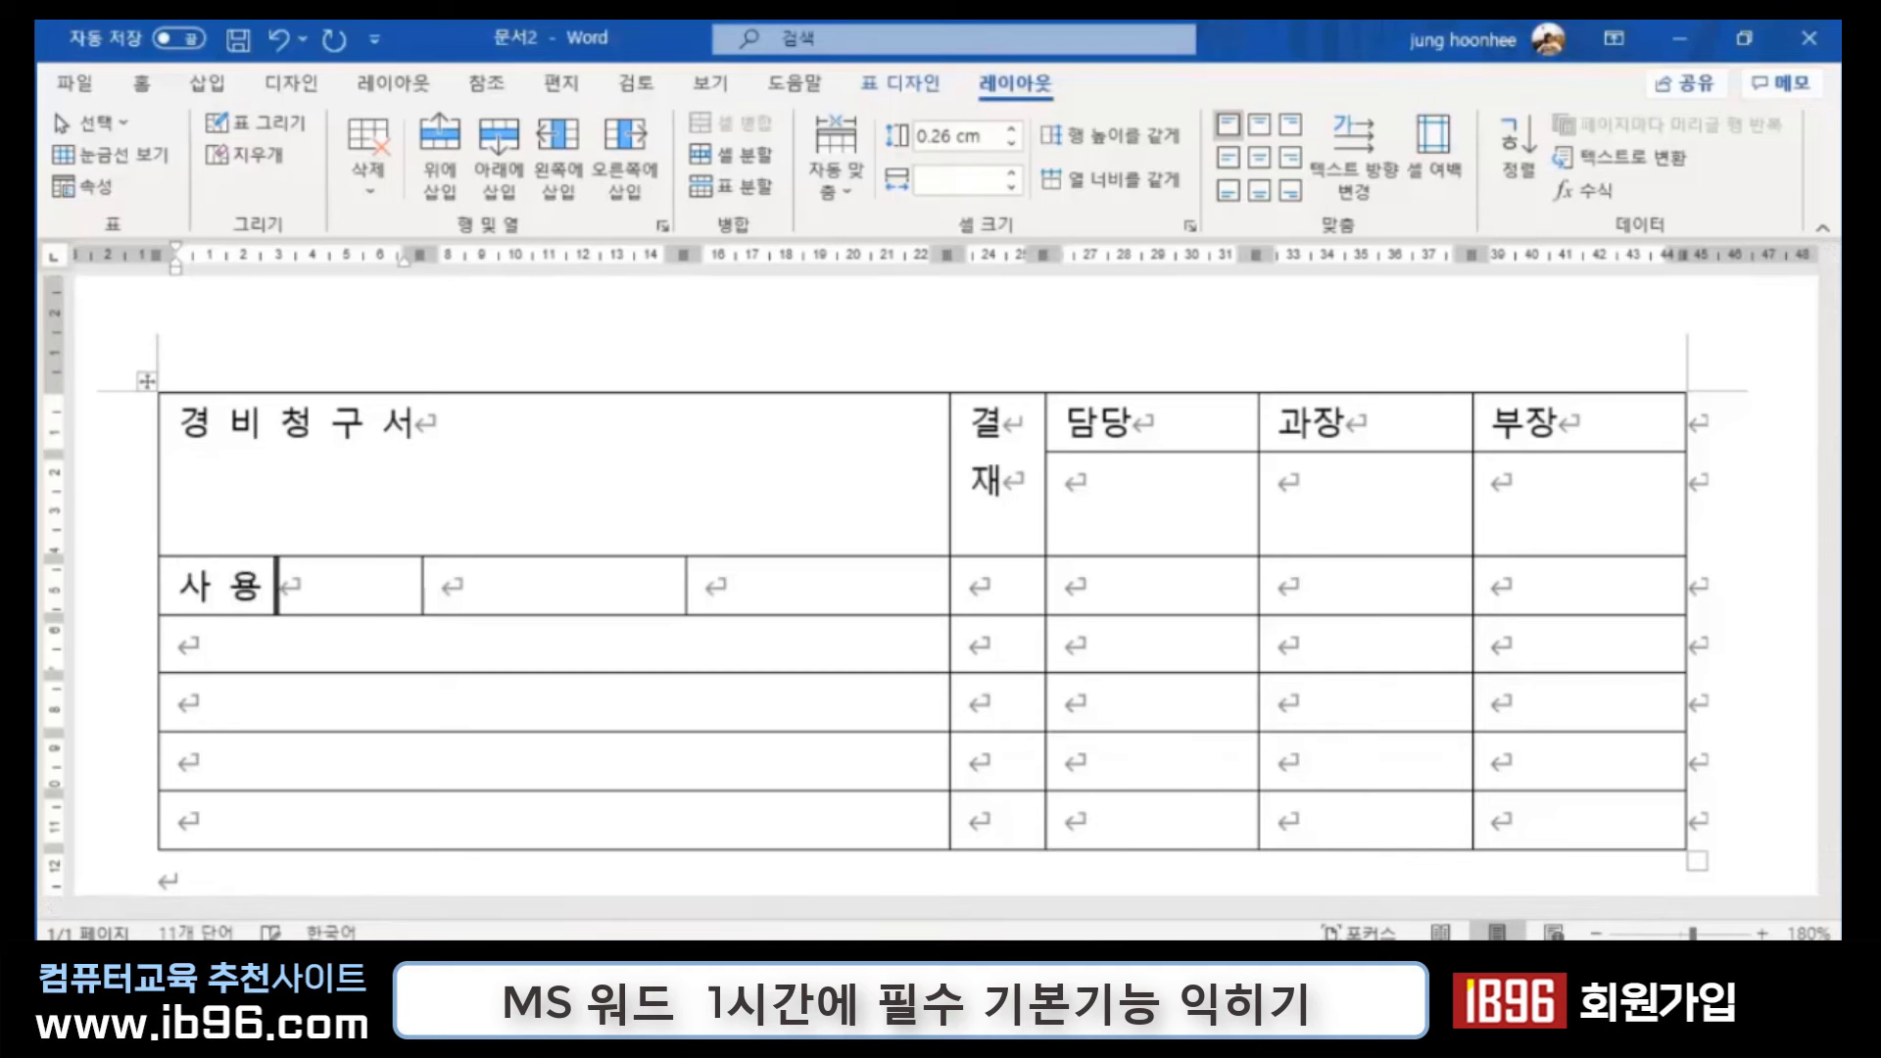
text( 자)
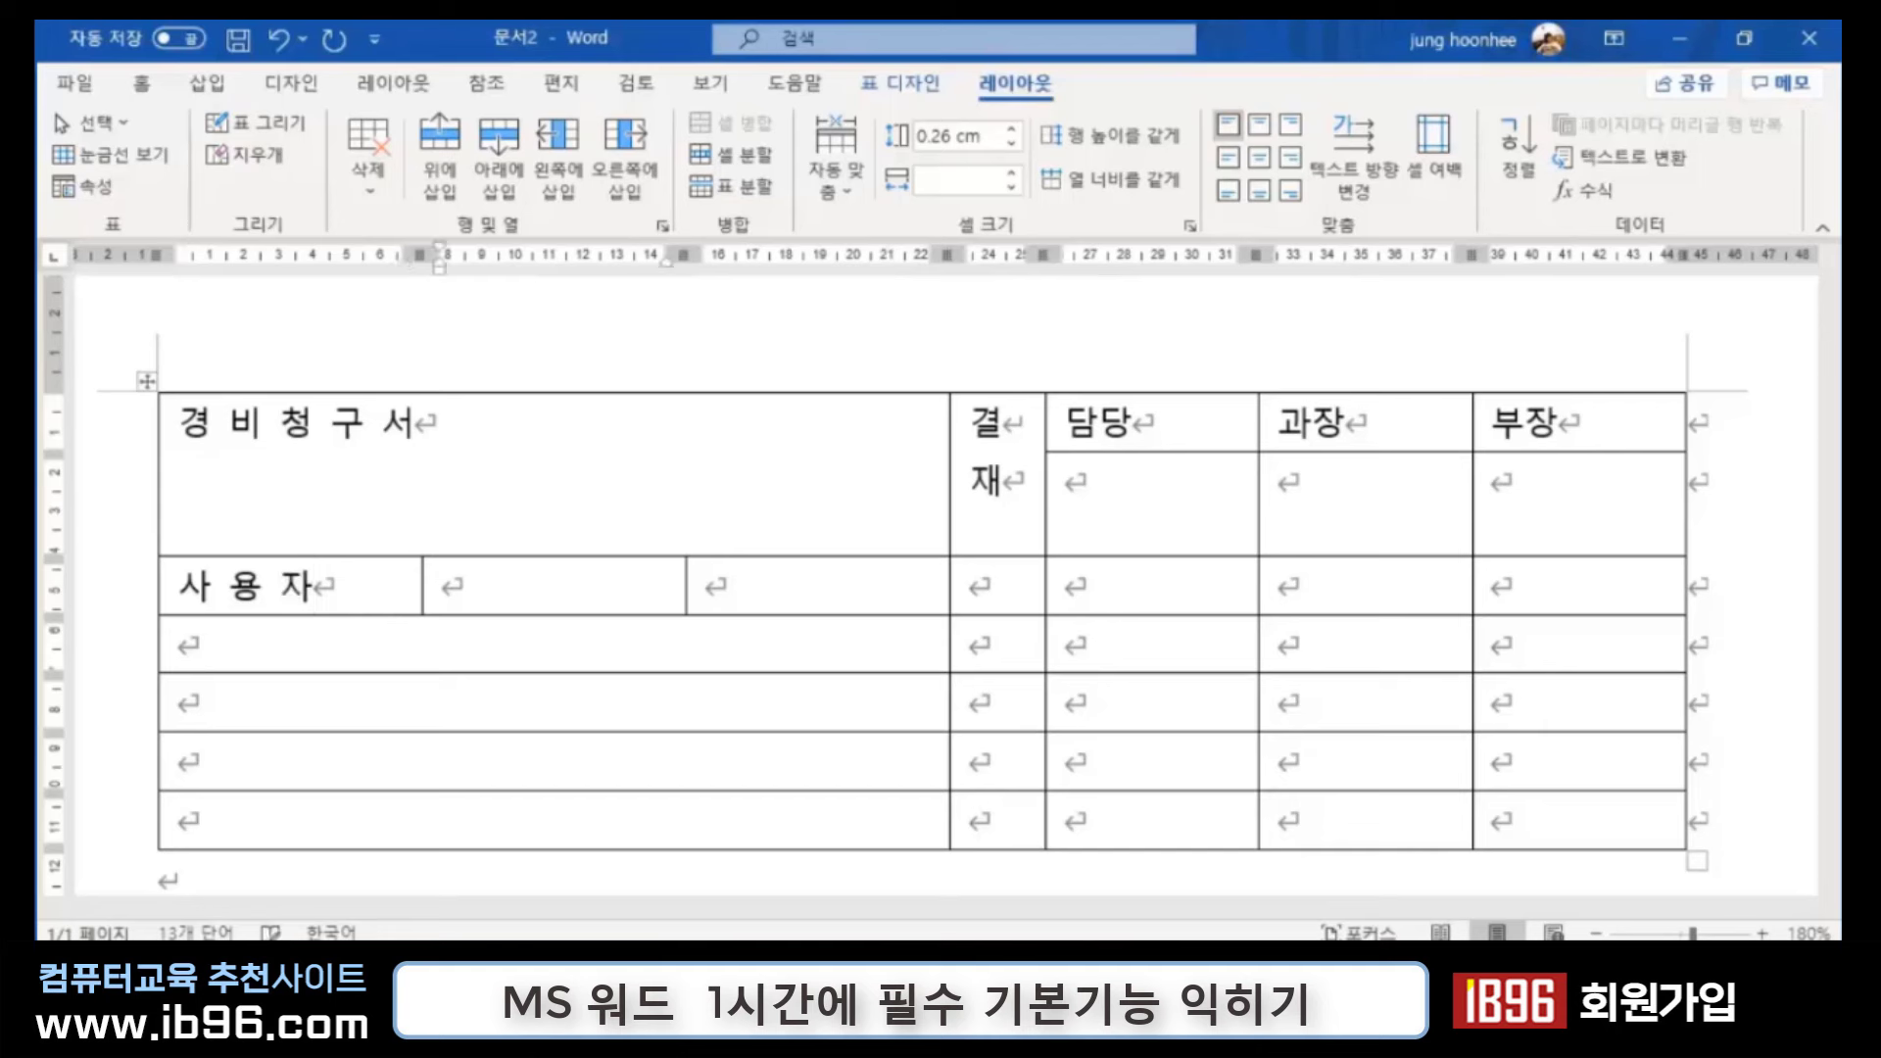
click(451, 586)
text(부)
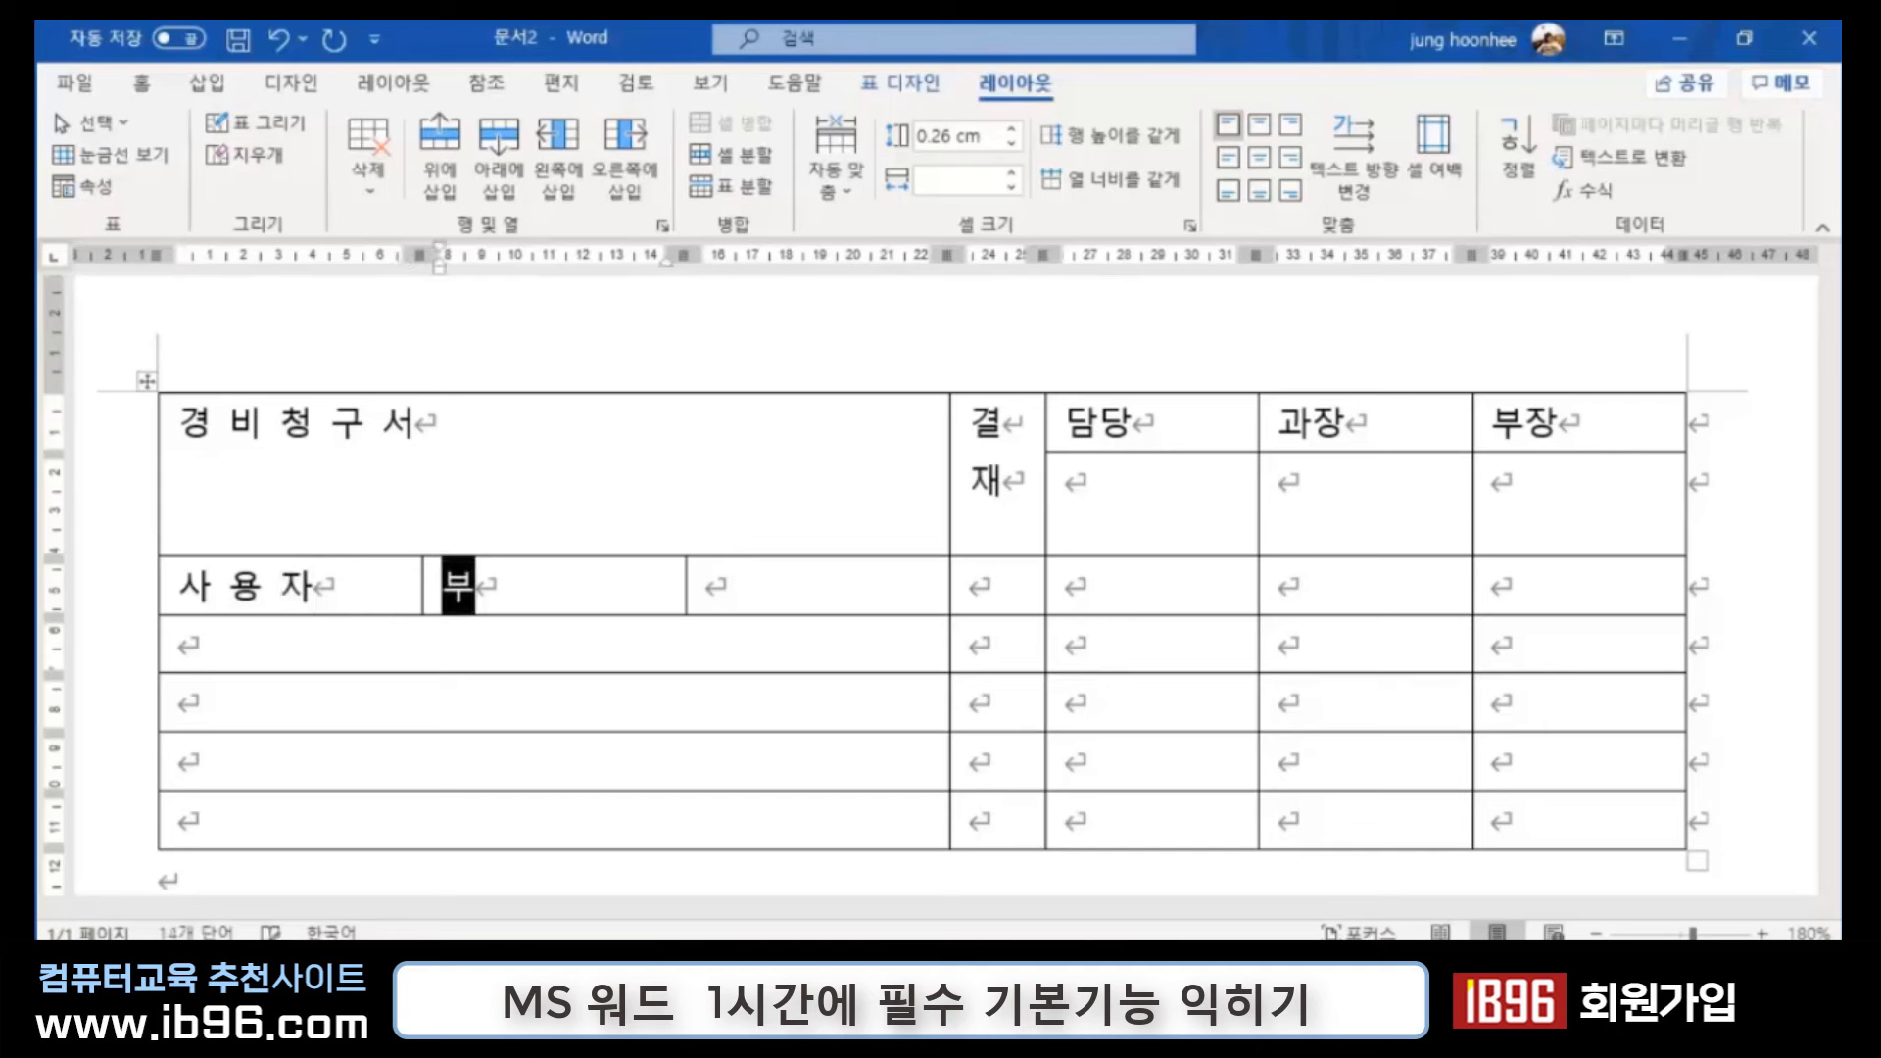
text(서)
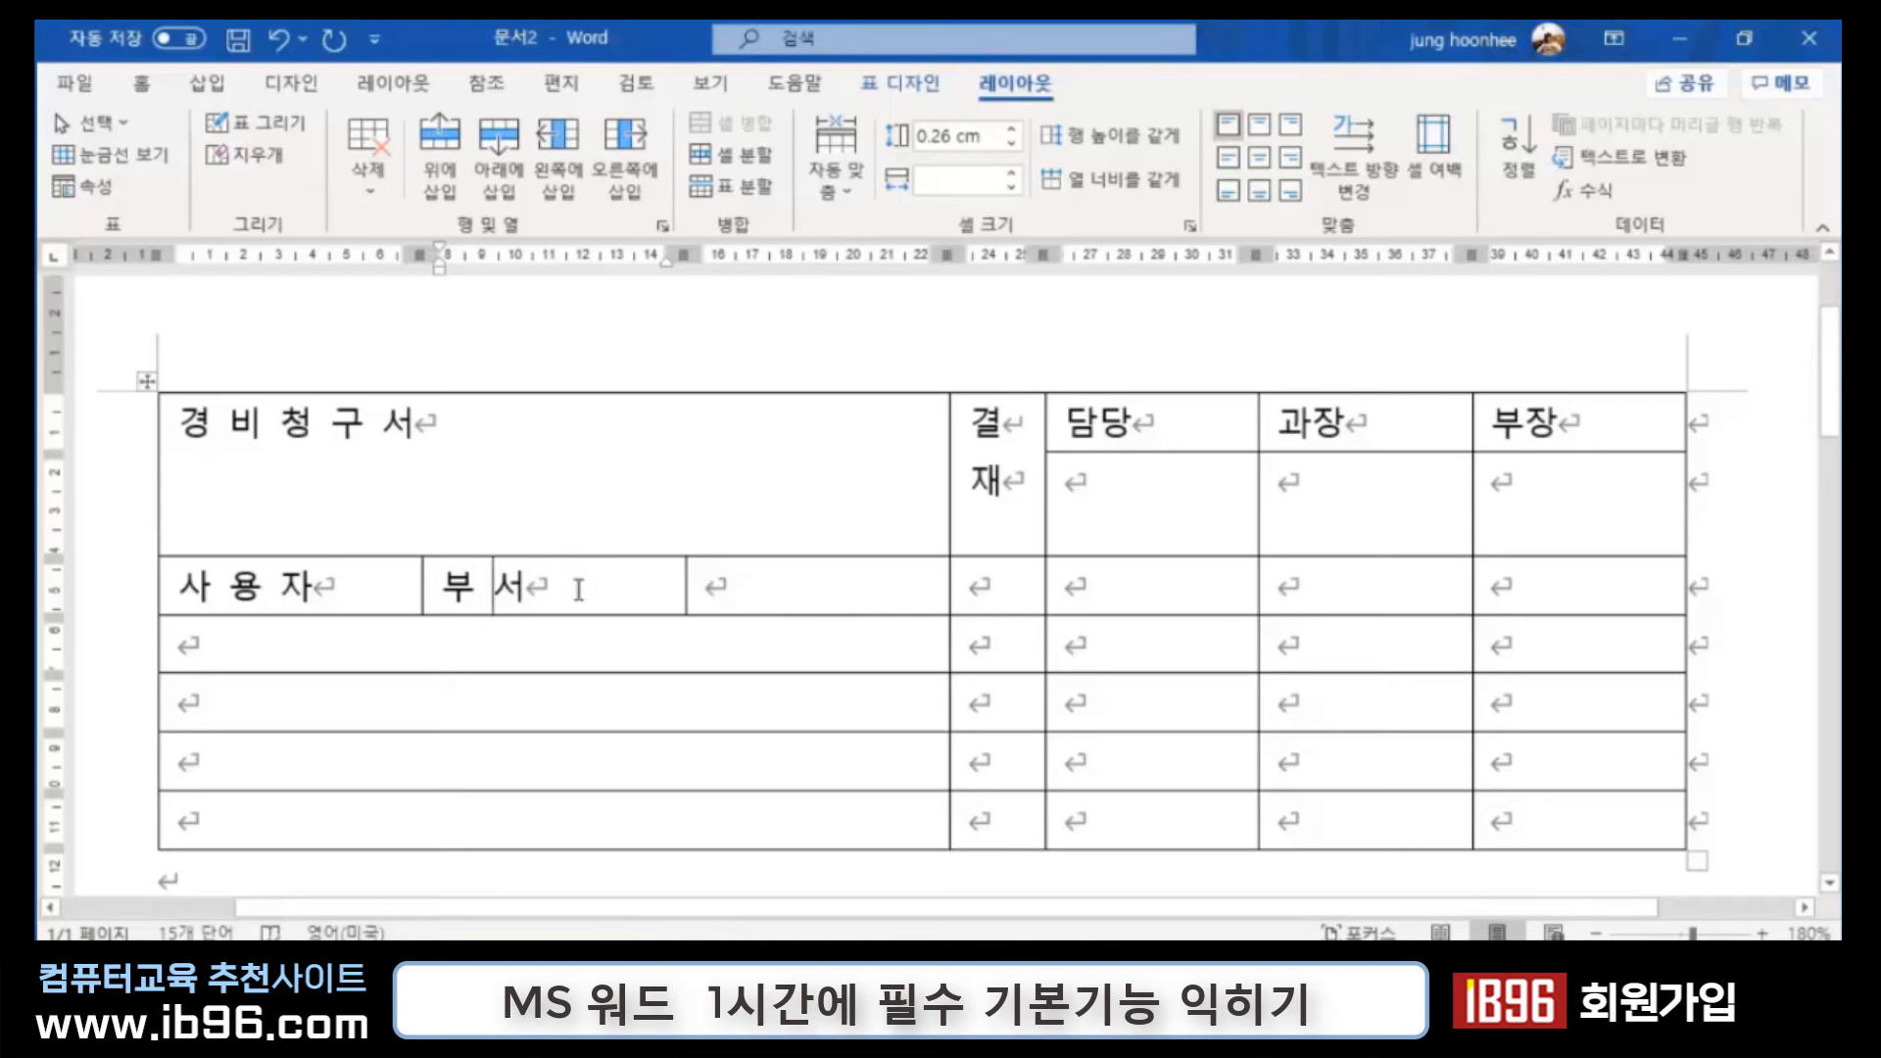
Step: Narrow the 부서 cell to about 1.75 cm, widening the empty cell next to it
click(665, 586)
mouse_move(446, 586)
mouse_down()
mouse_move(685, 593)
mouse_move(594, 604)
mouse_up()
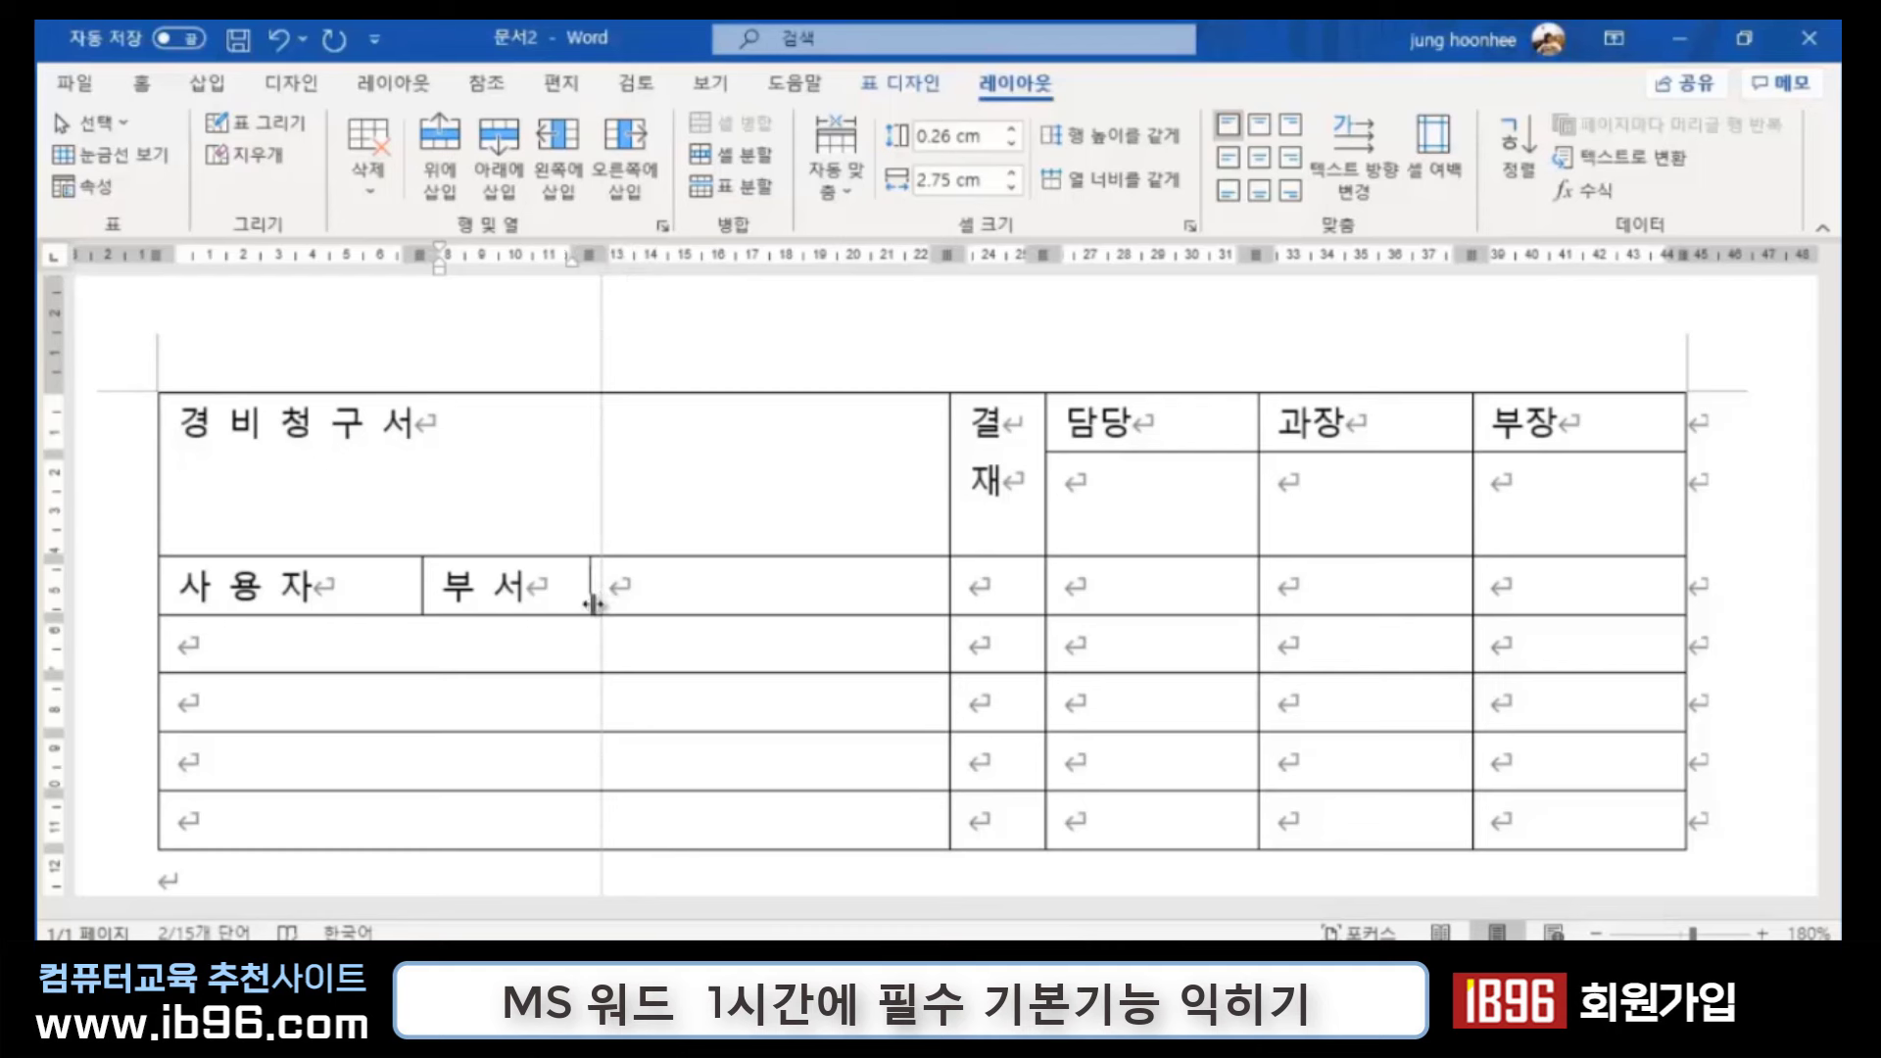
drag(594, 605, 590, 604)
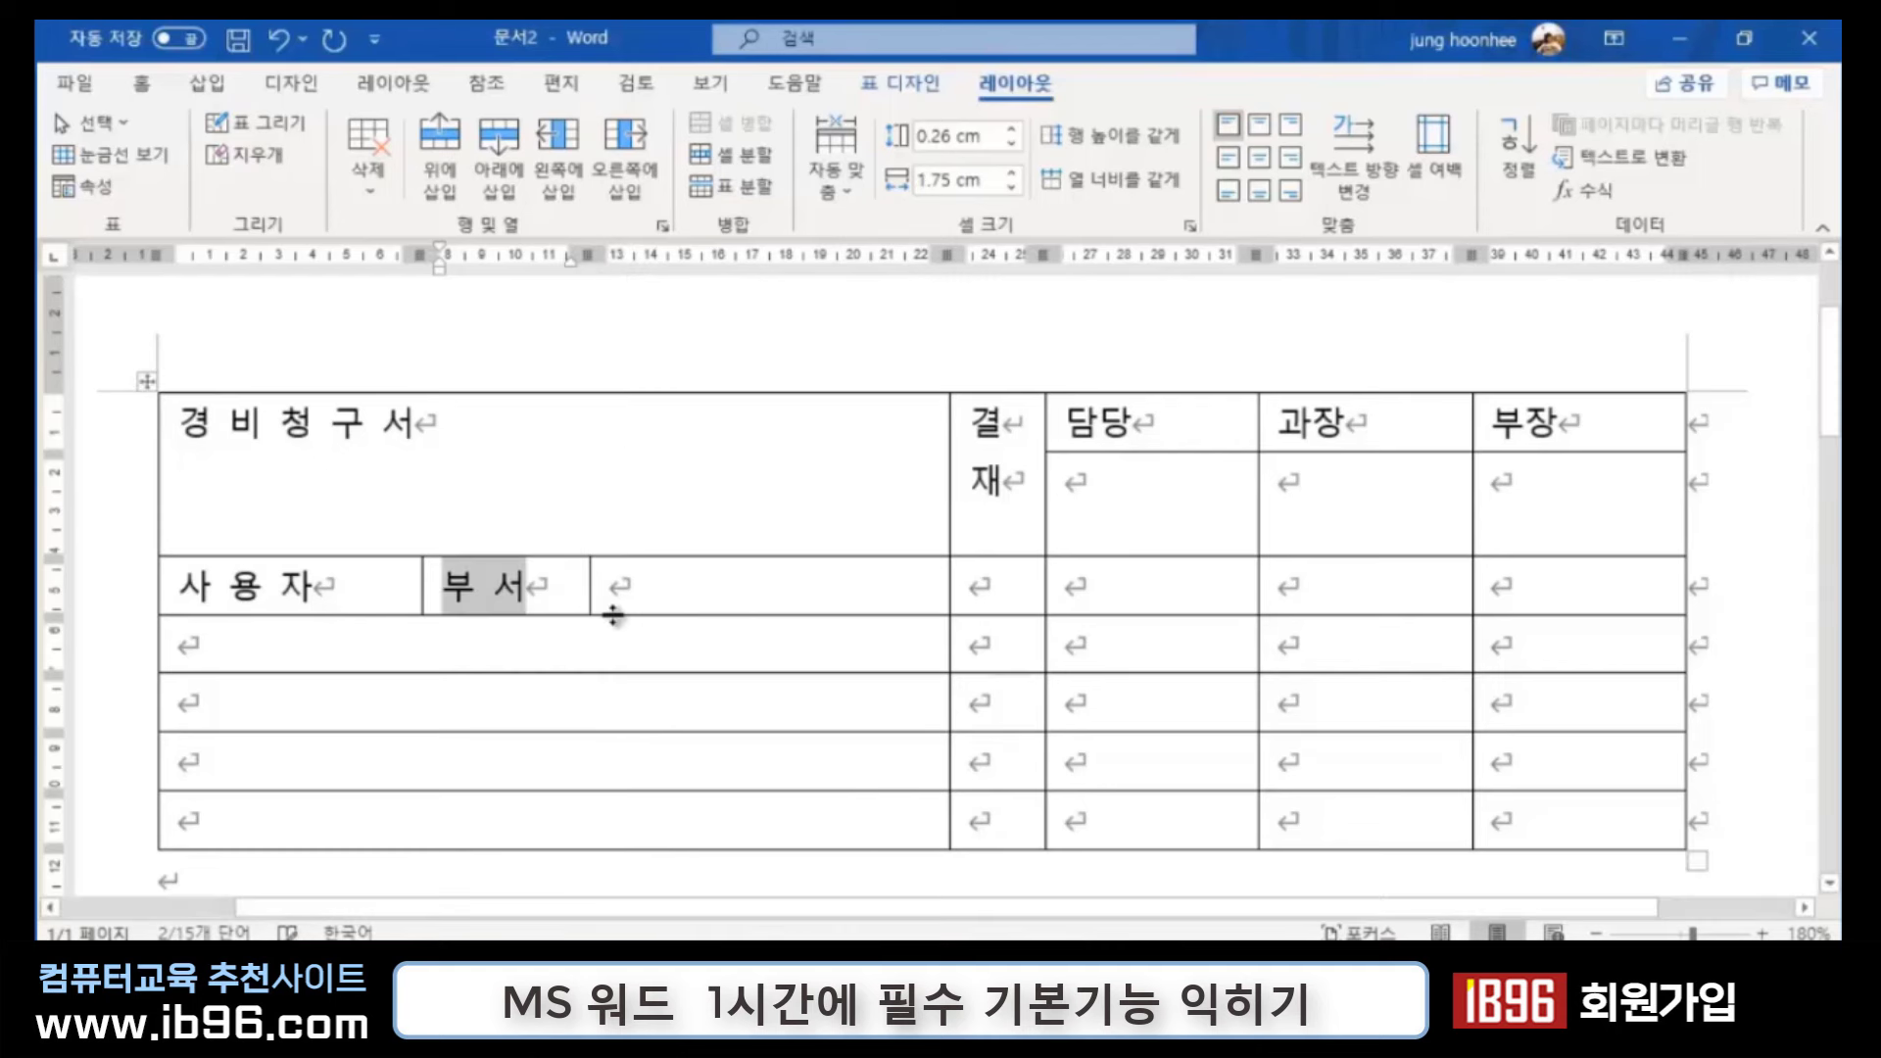
click(123, 611)
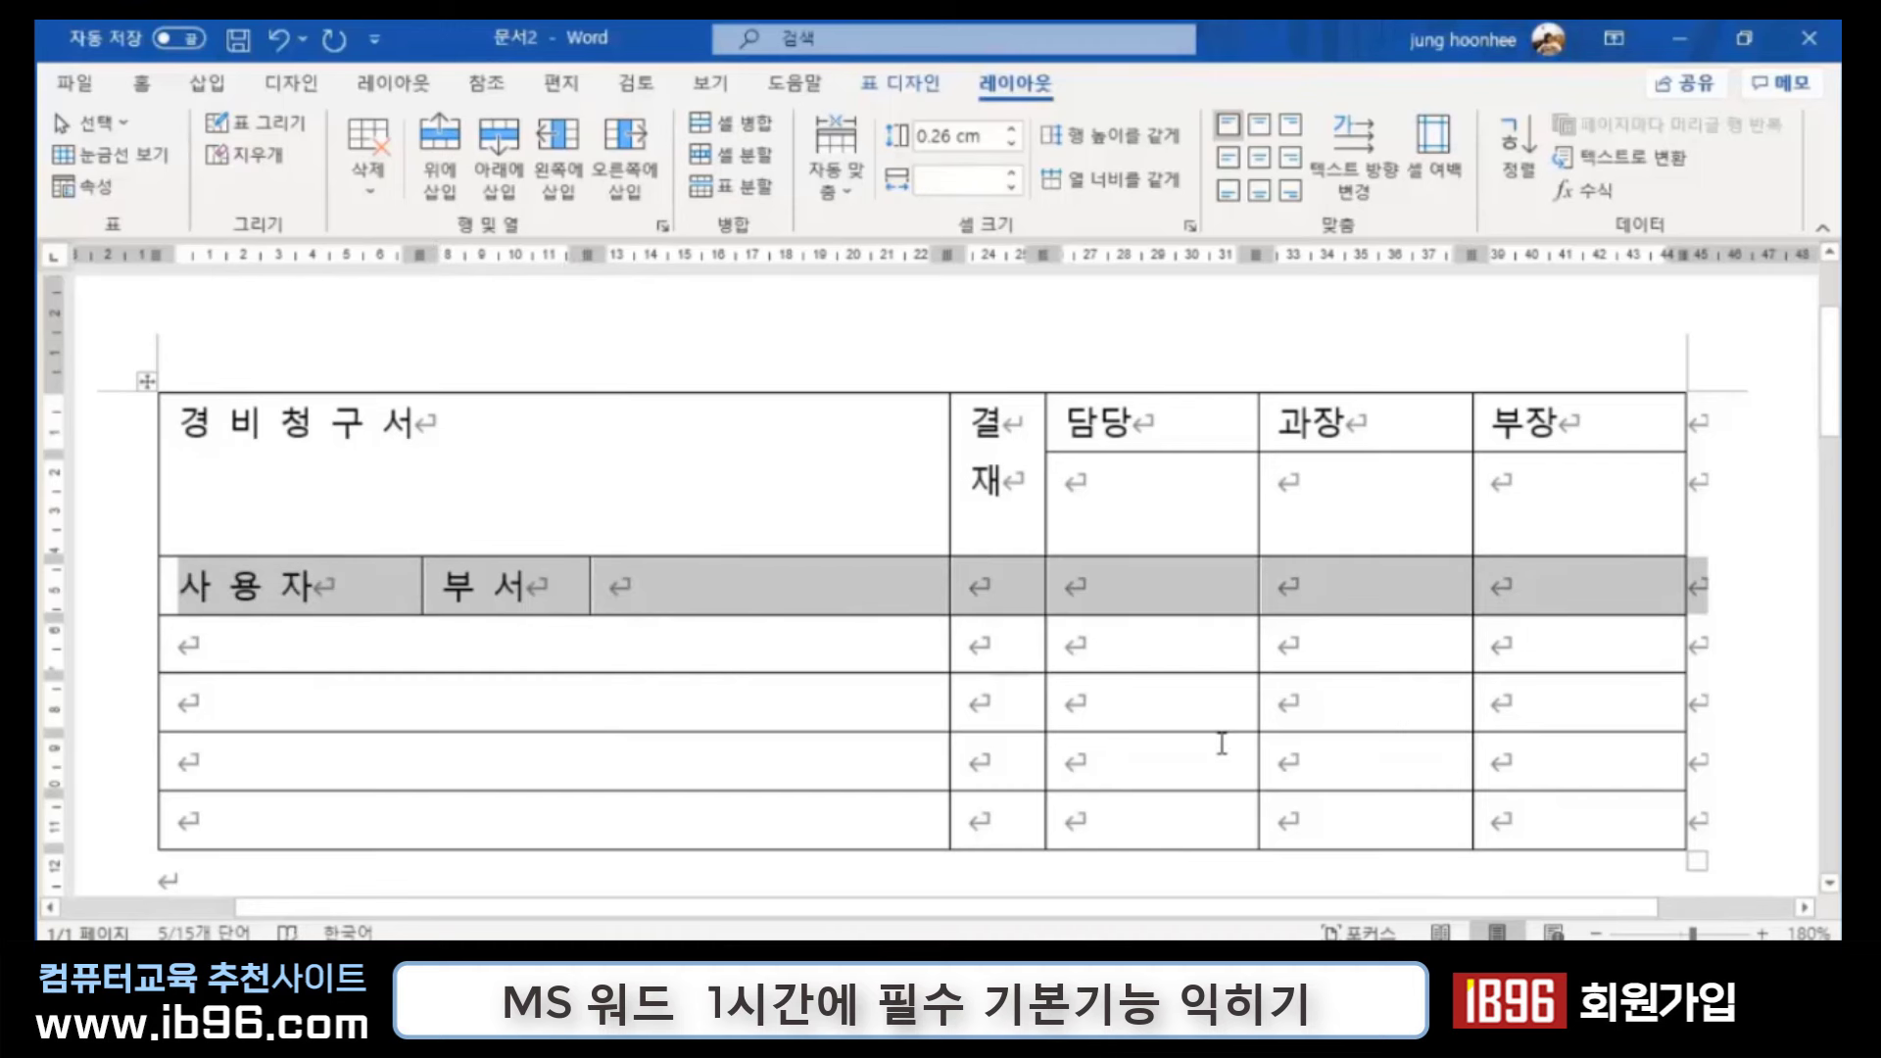
click(281, 645)
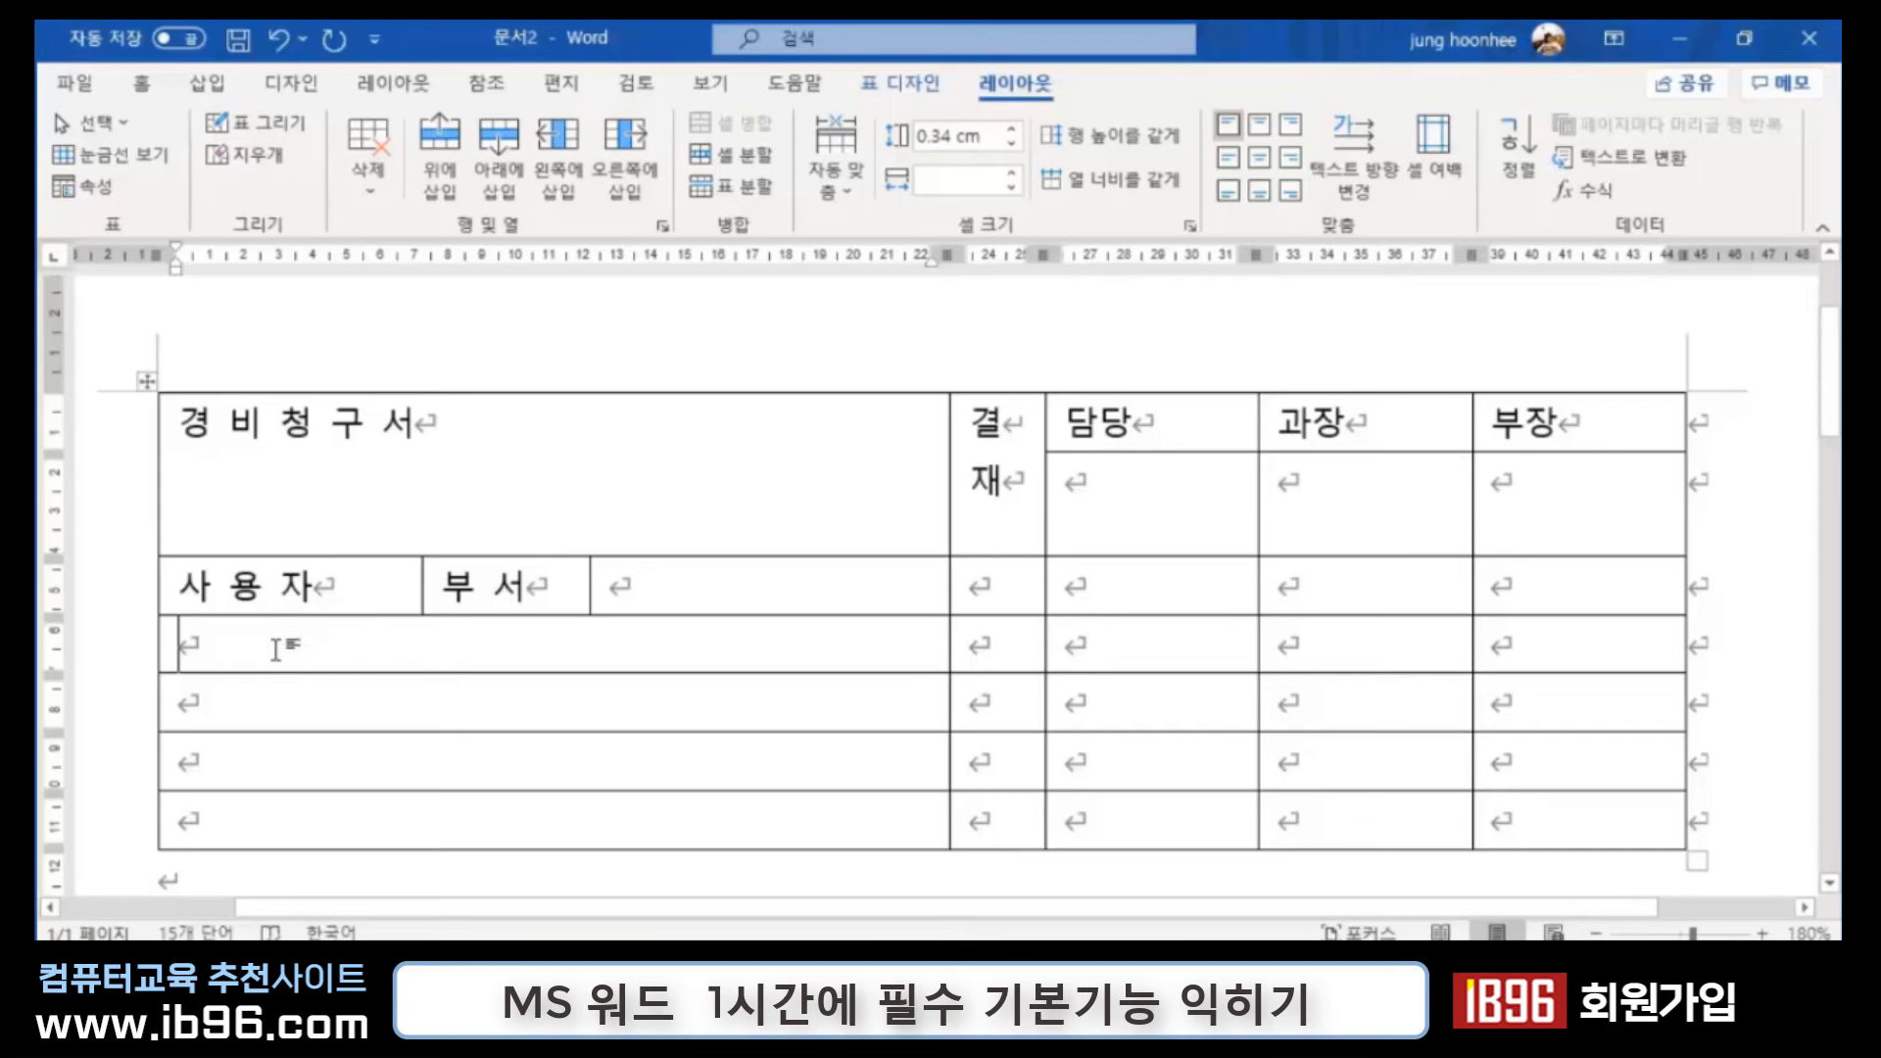
Step: Split the wide first cells of the next two rows into two columns
drag(279, 642, 283, 705)
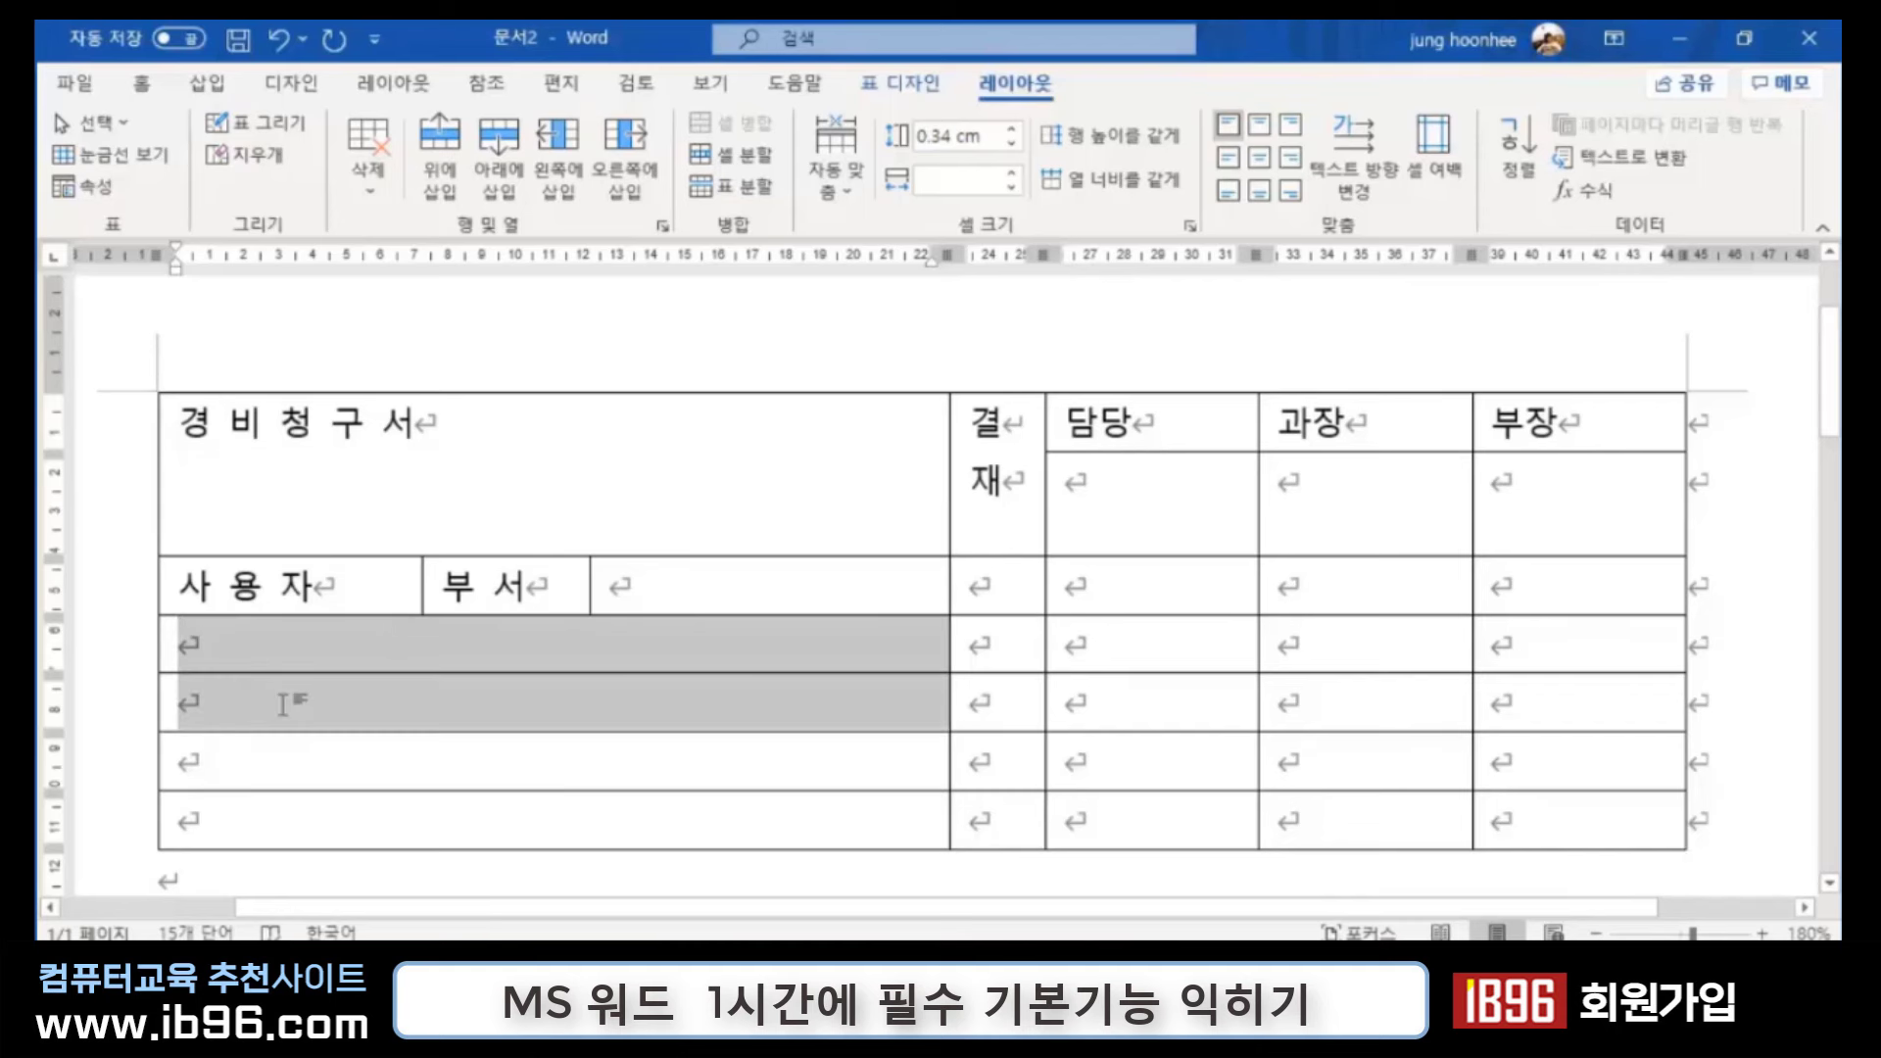
drag(283, 704, 284, 706)
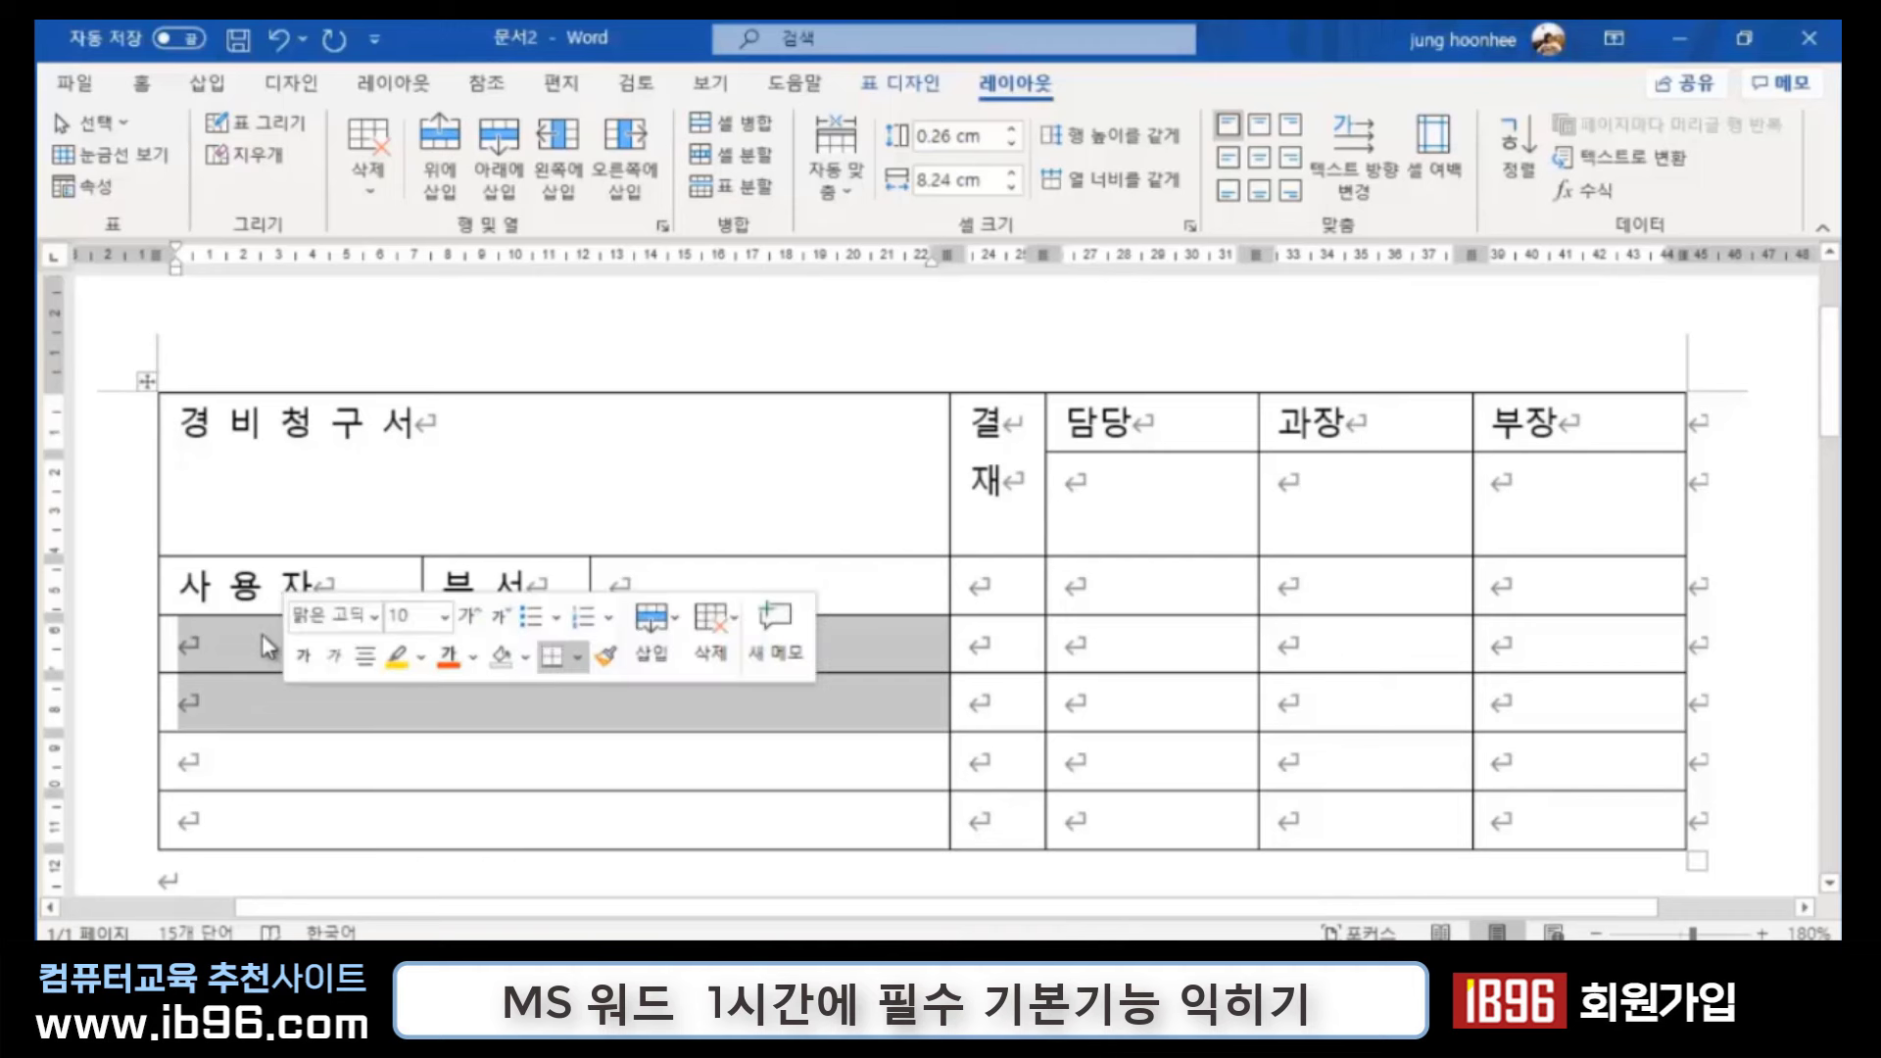
click(1273, 870)
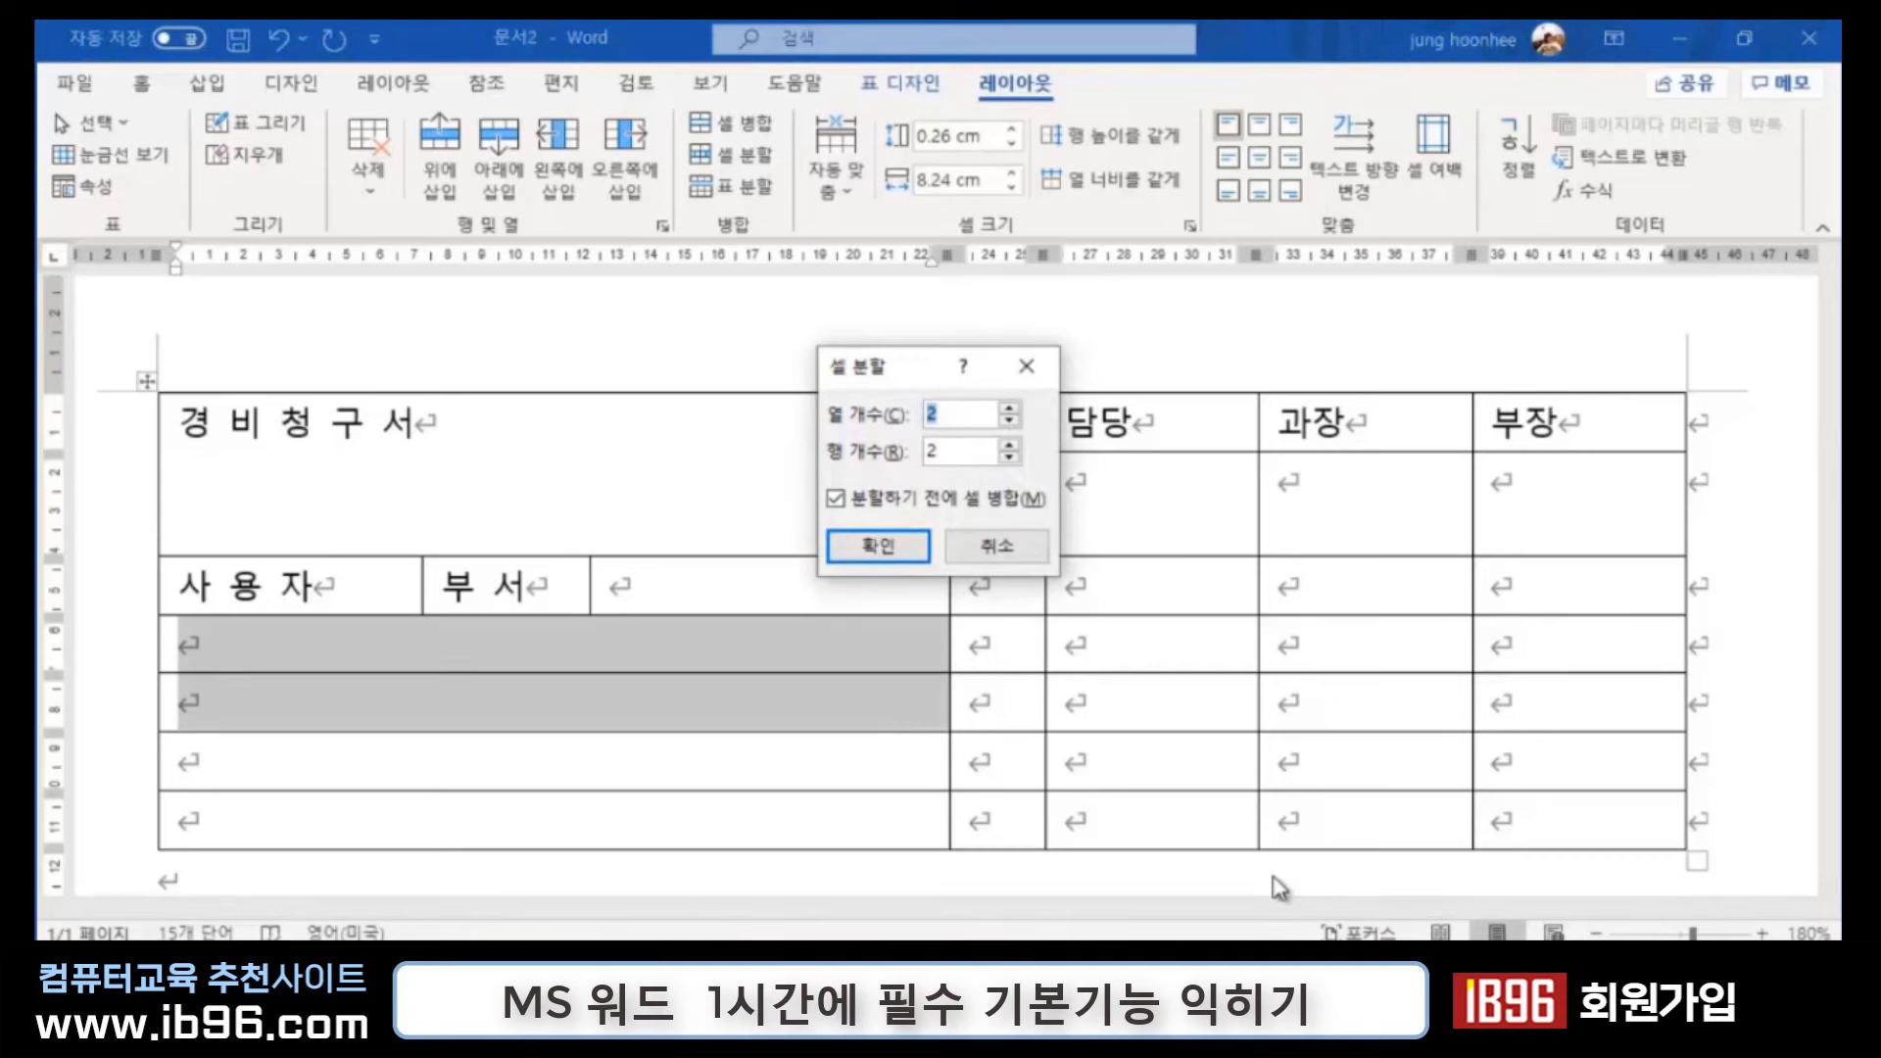
key(Return)
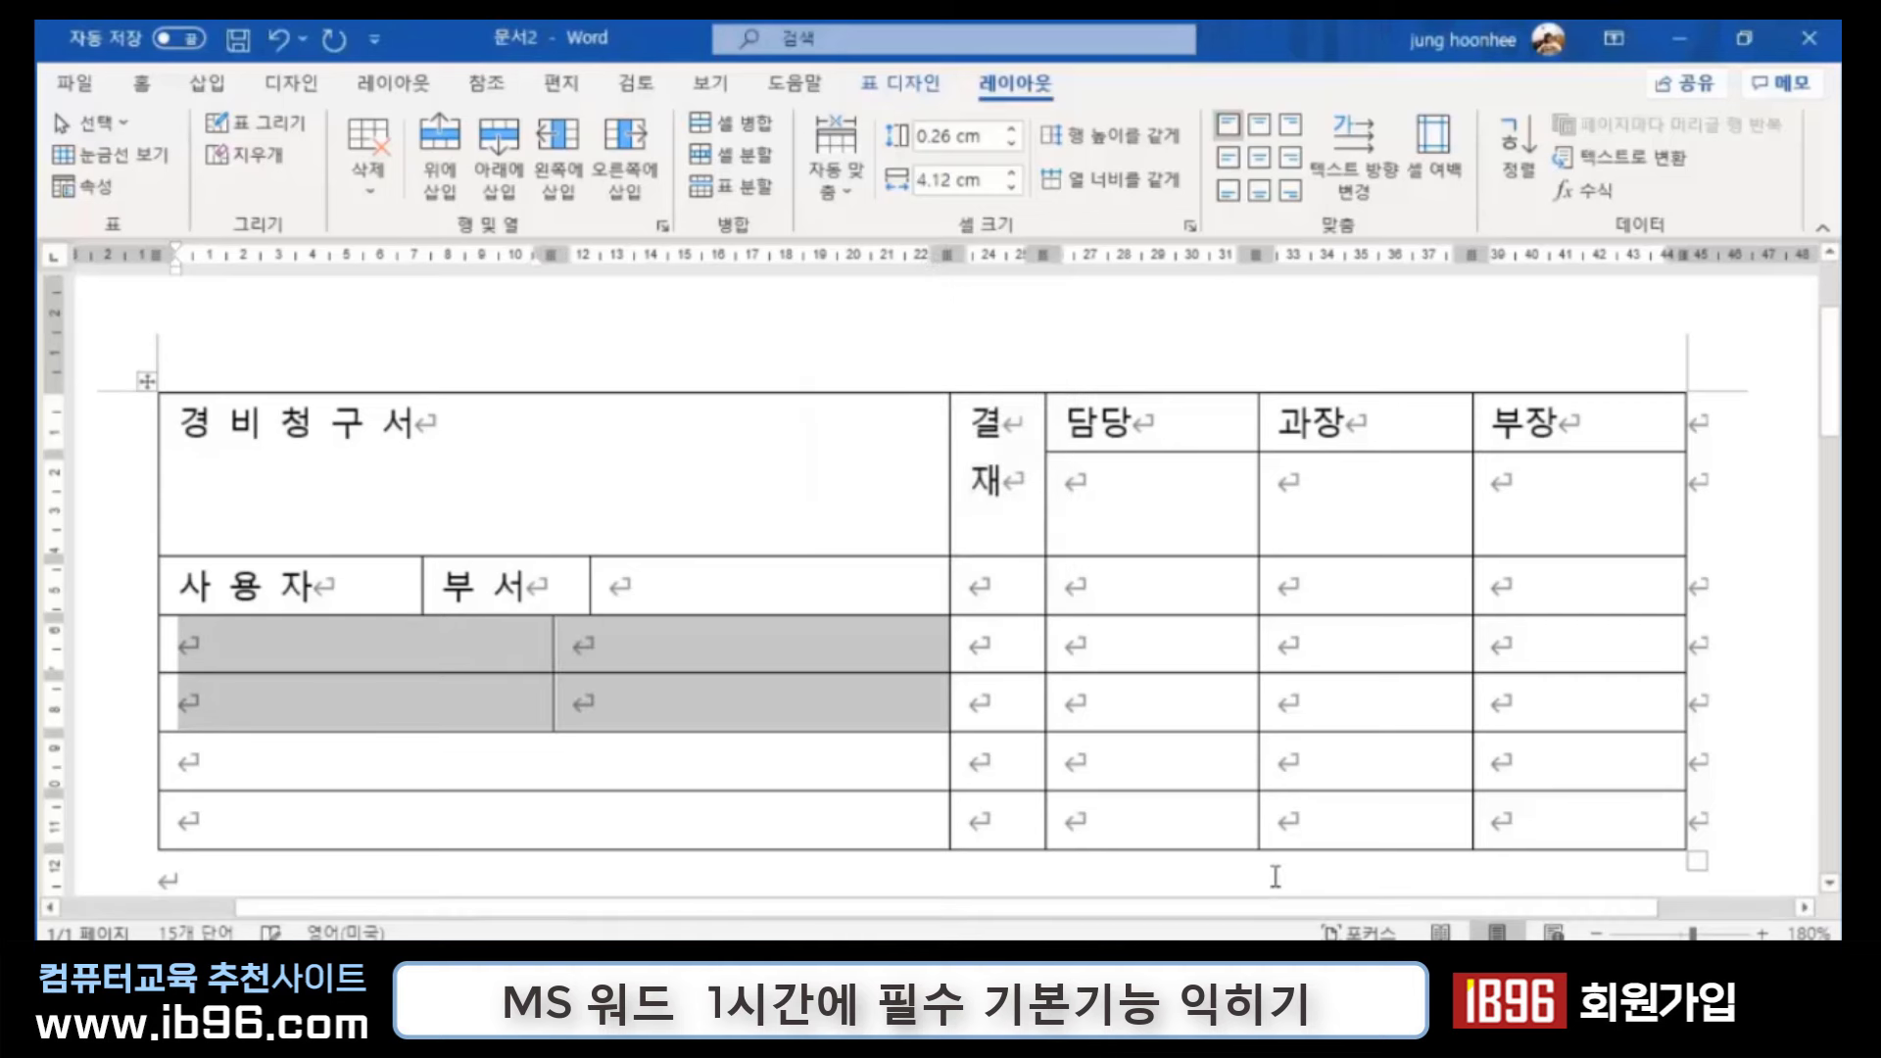
Step: Label the new left cells '지출총액' and '청구내용'
click(116, 647)
click(235, 643)
key(Hangul)
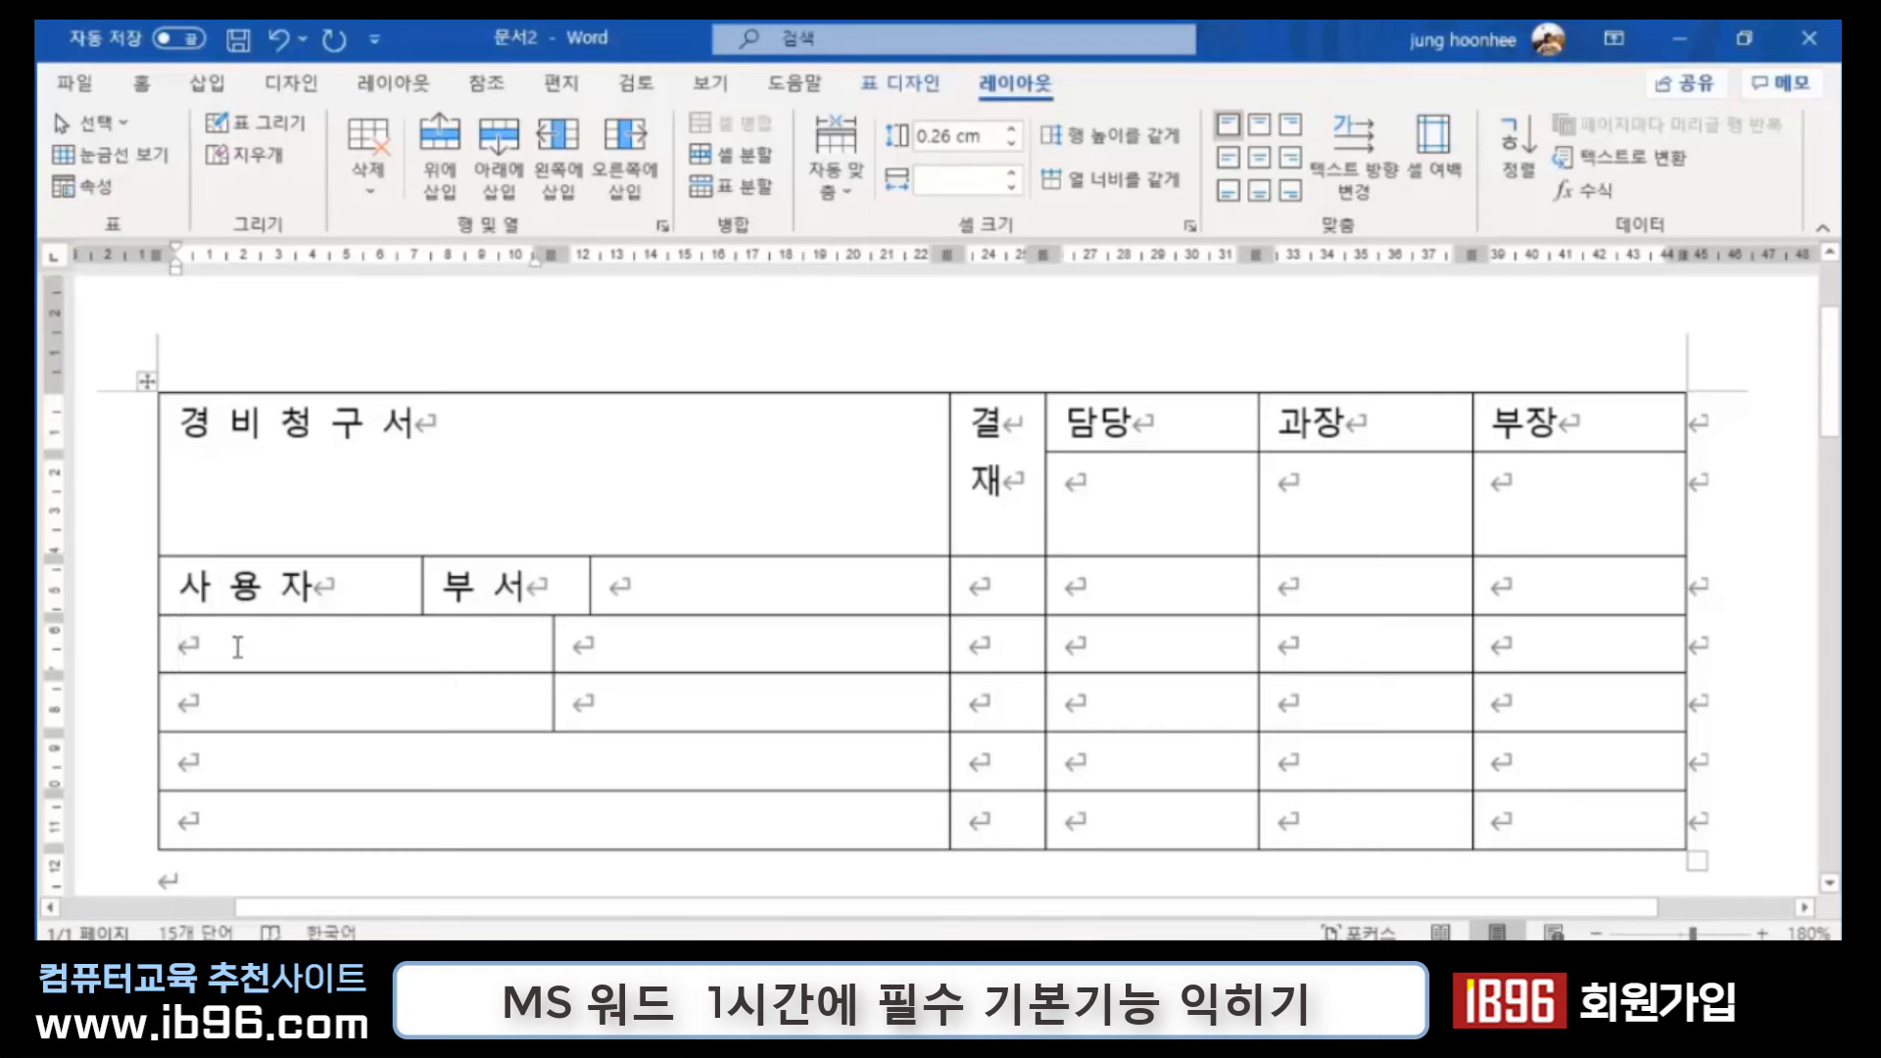
text(지출)
text(총액)
key(Right)
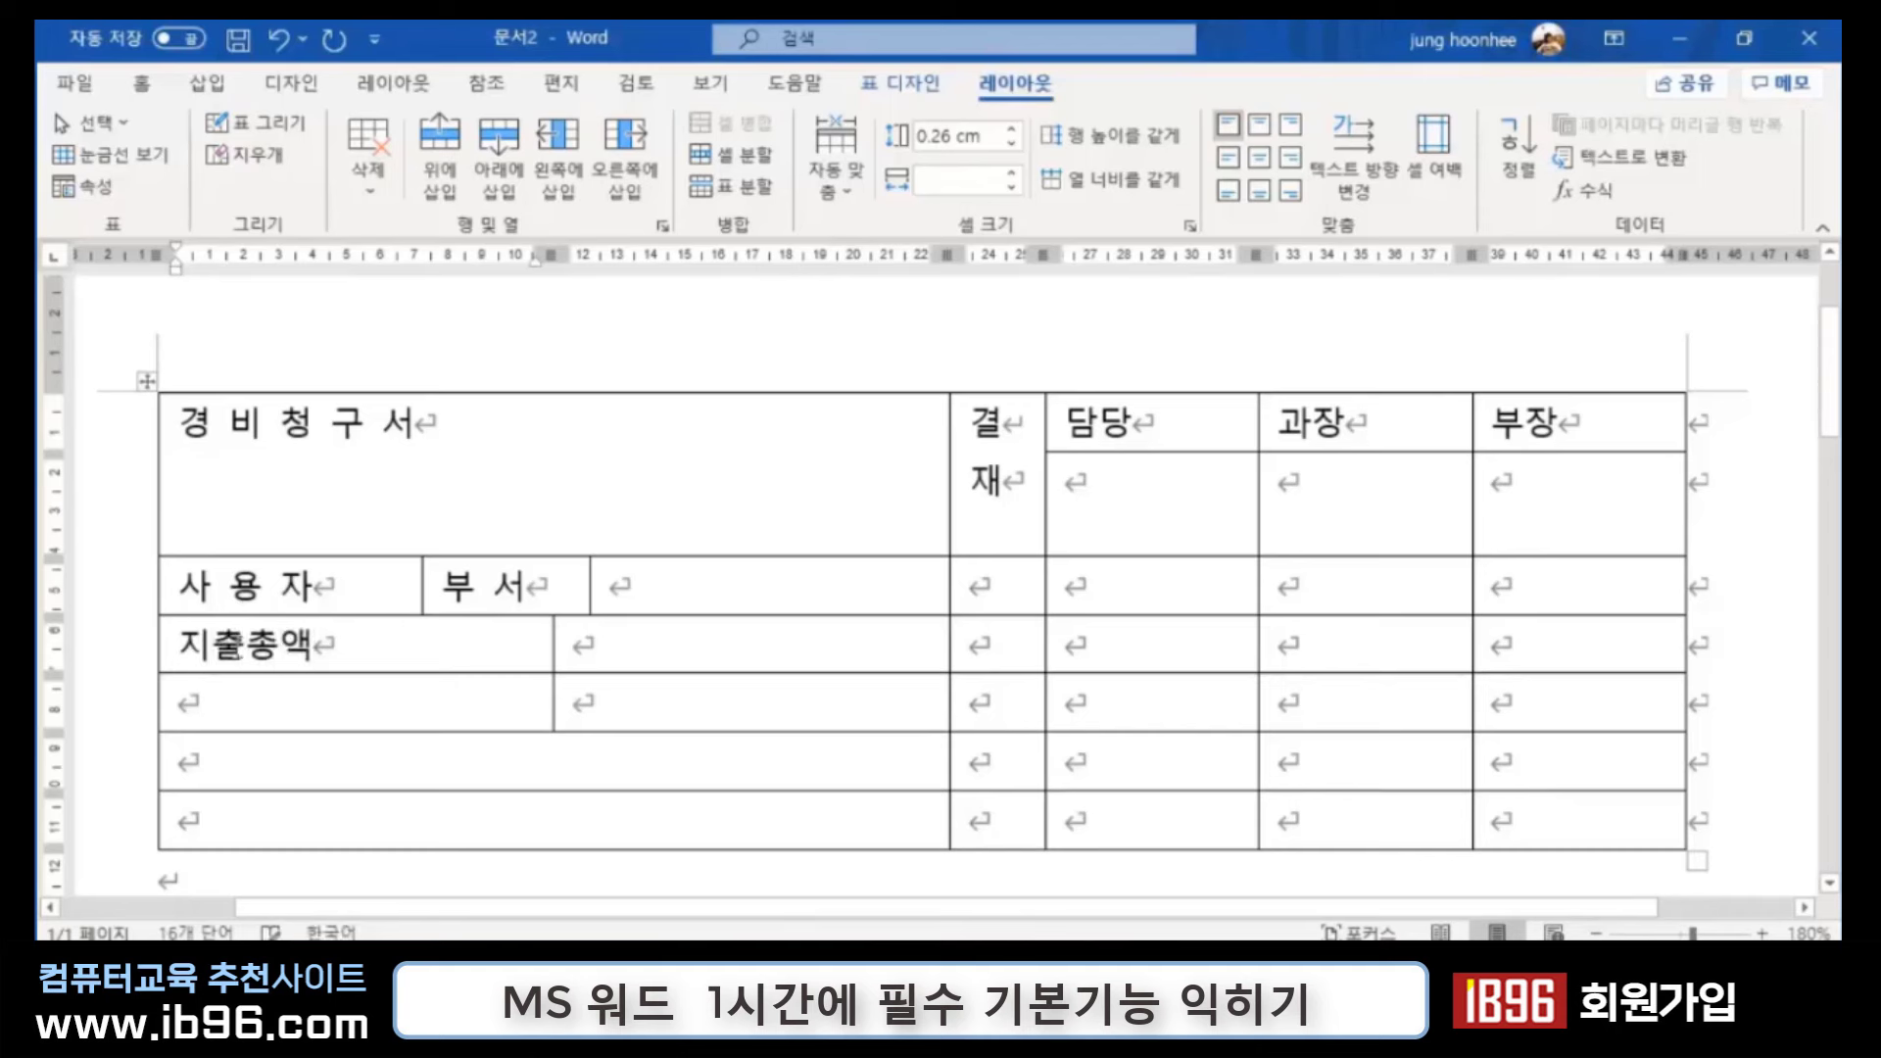
key(Down)
text(청구내)
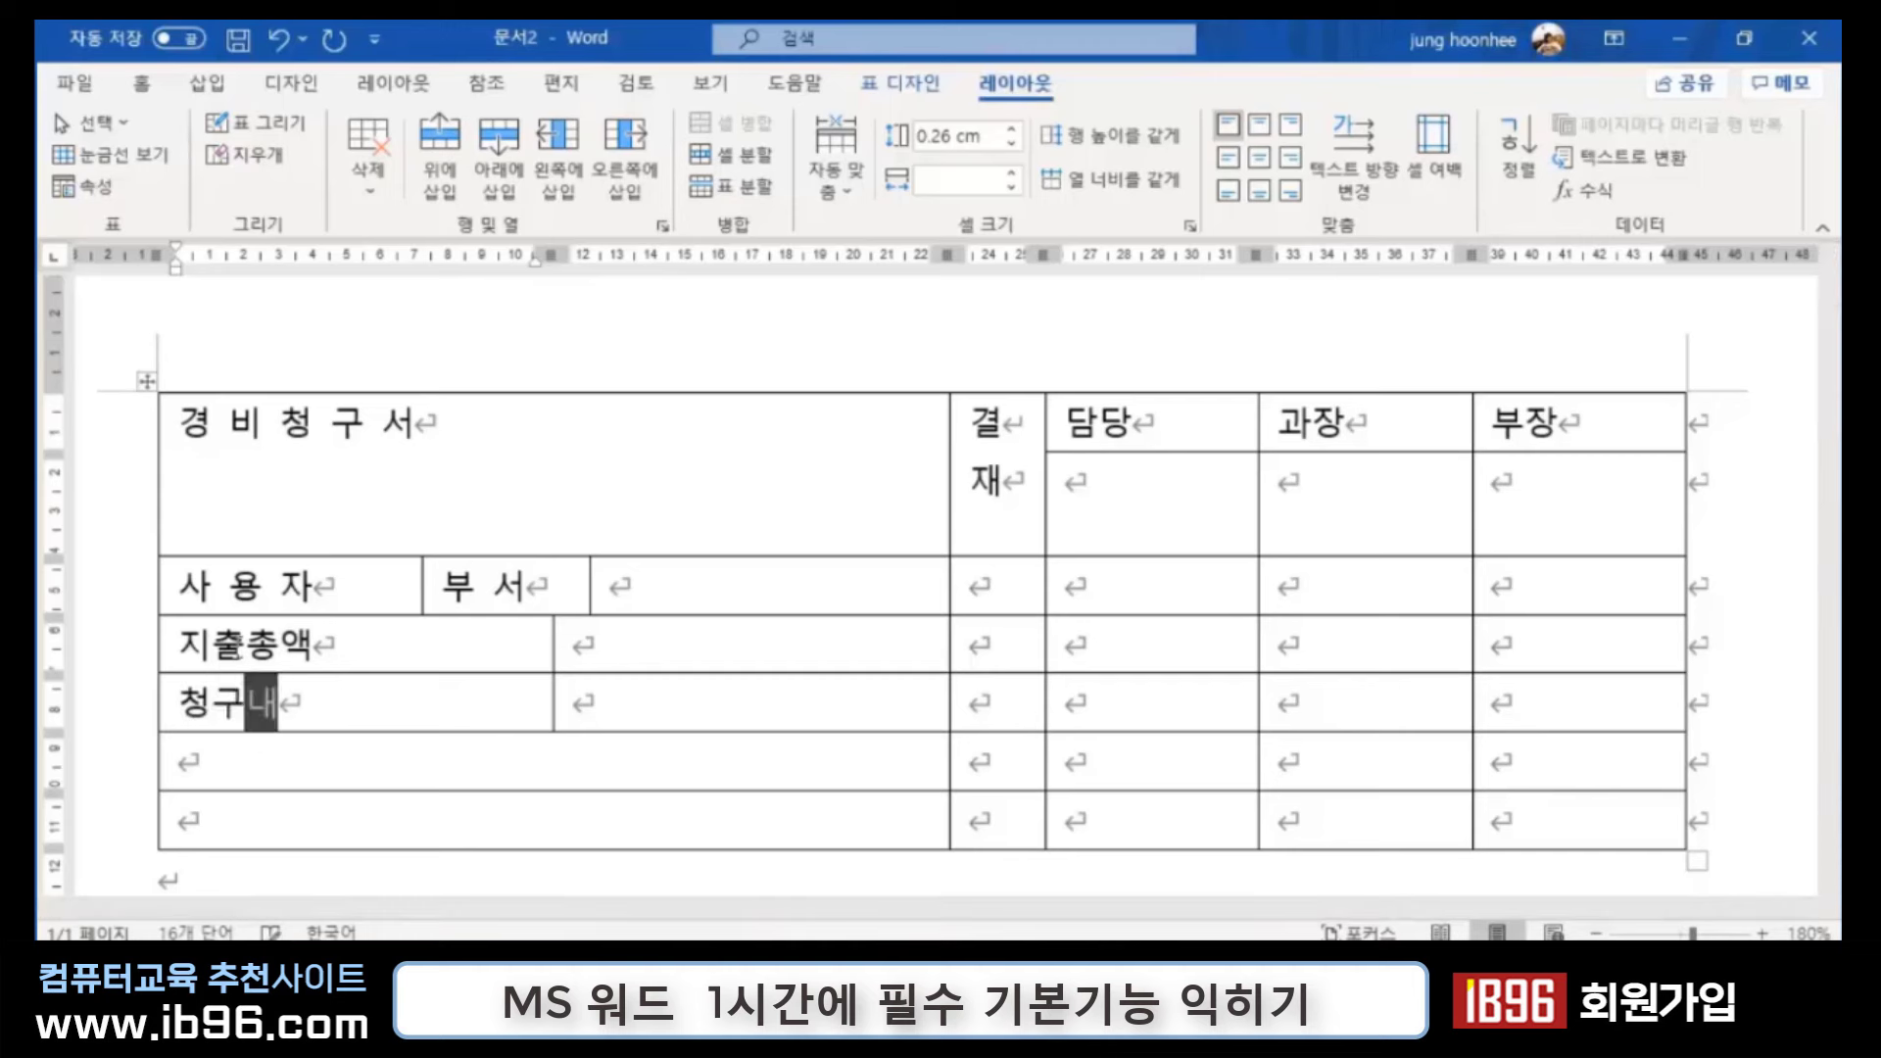
text(용)
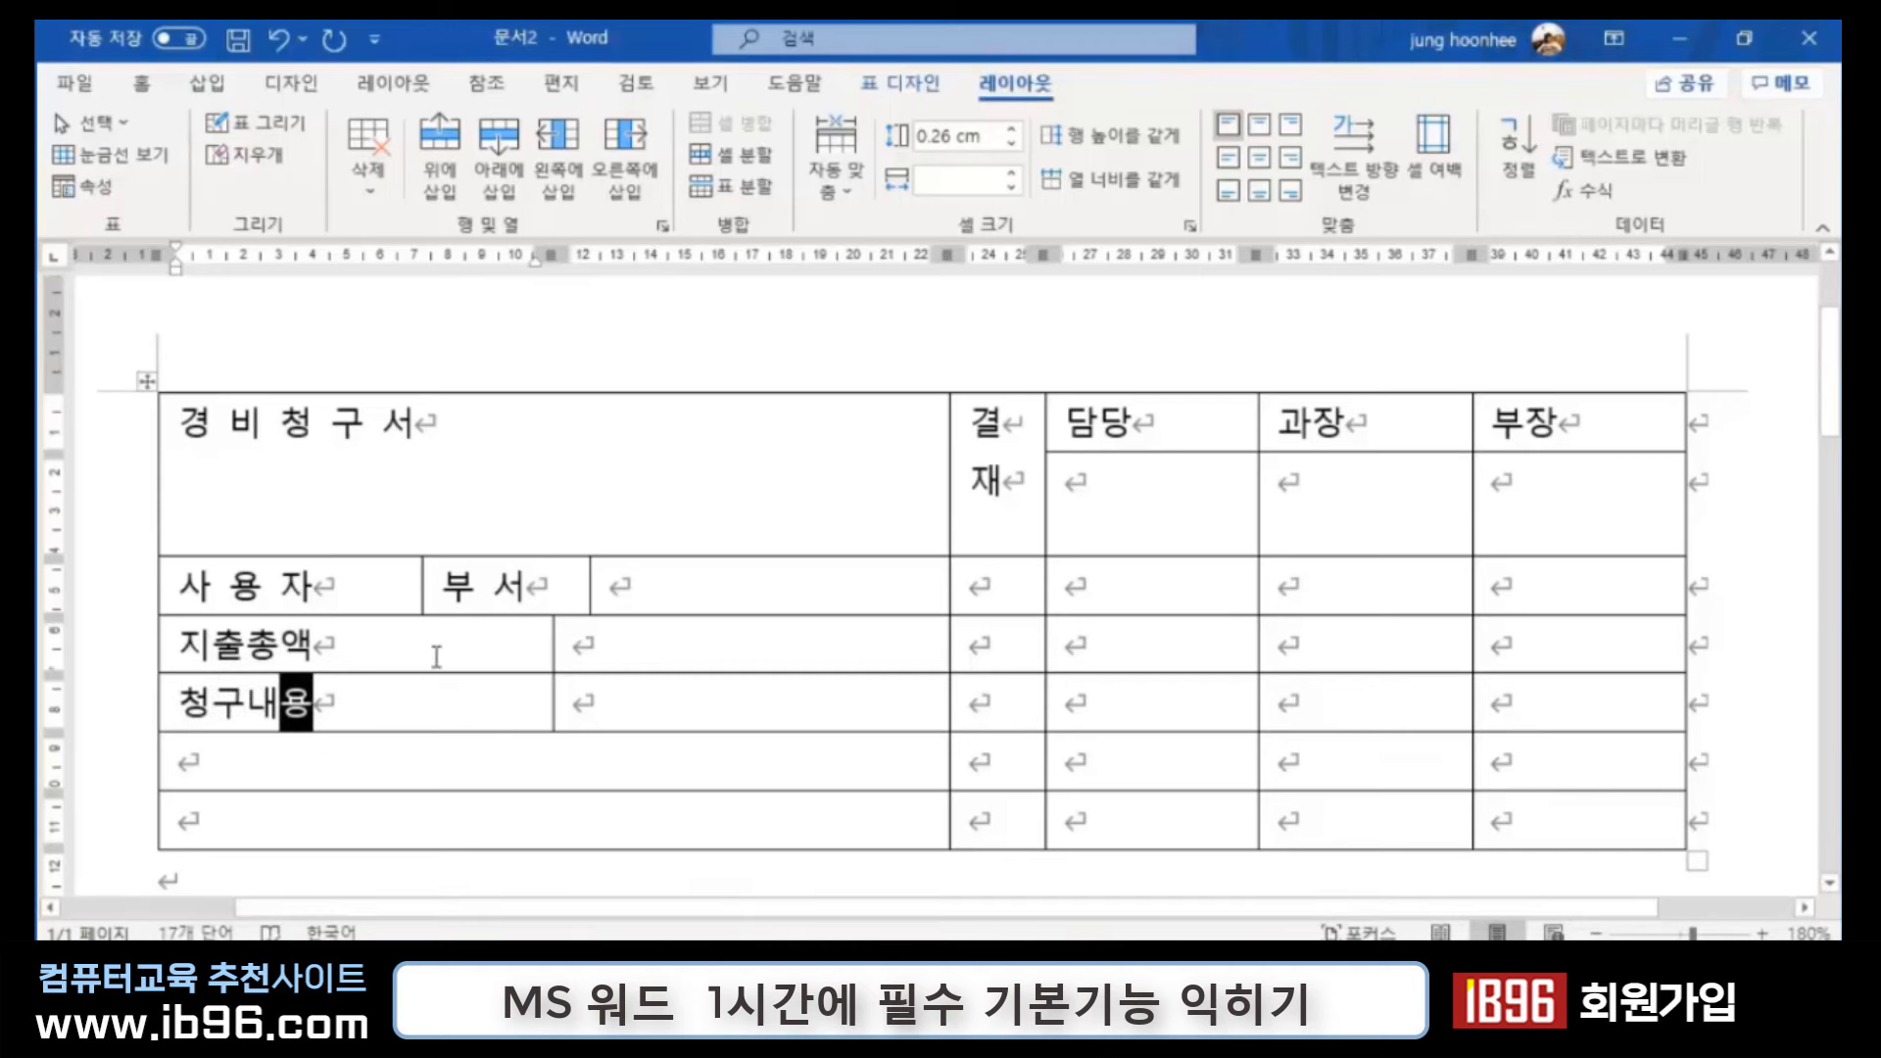
Step: Narrow the 지출총액 and 청구내용 cells to 2.75 cm to align with 사용자
click(437, 658)
shift+click(464, 725)
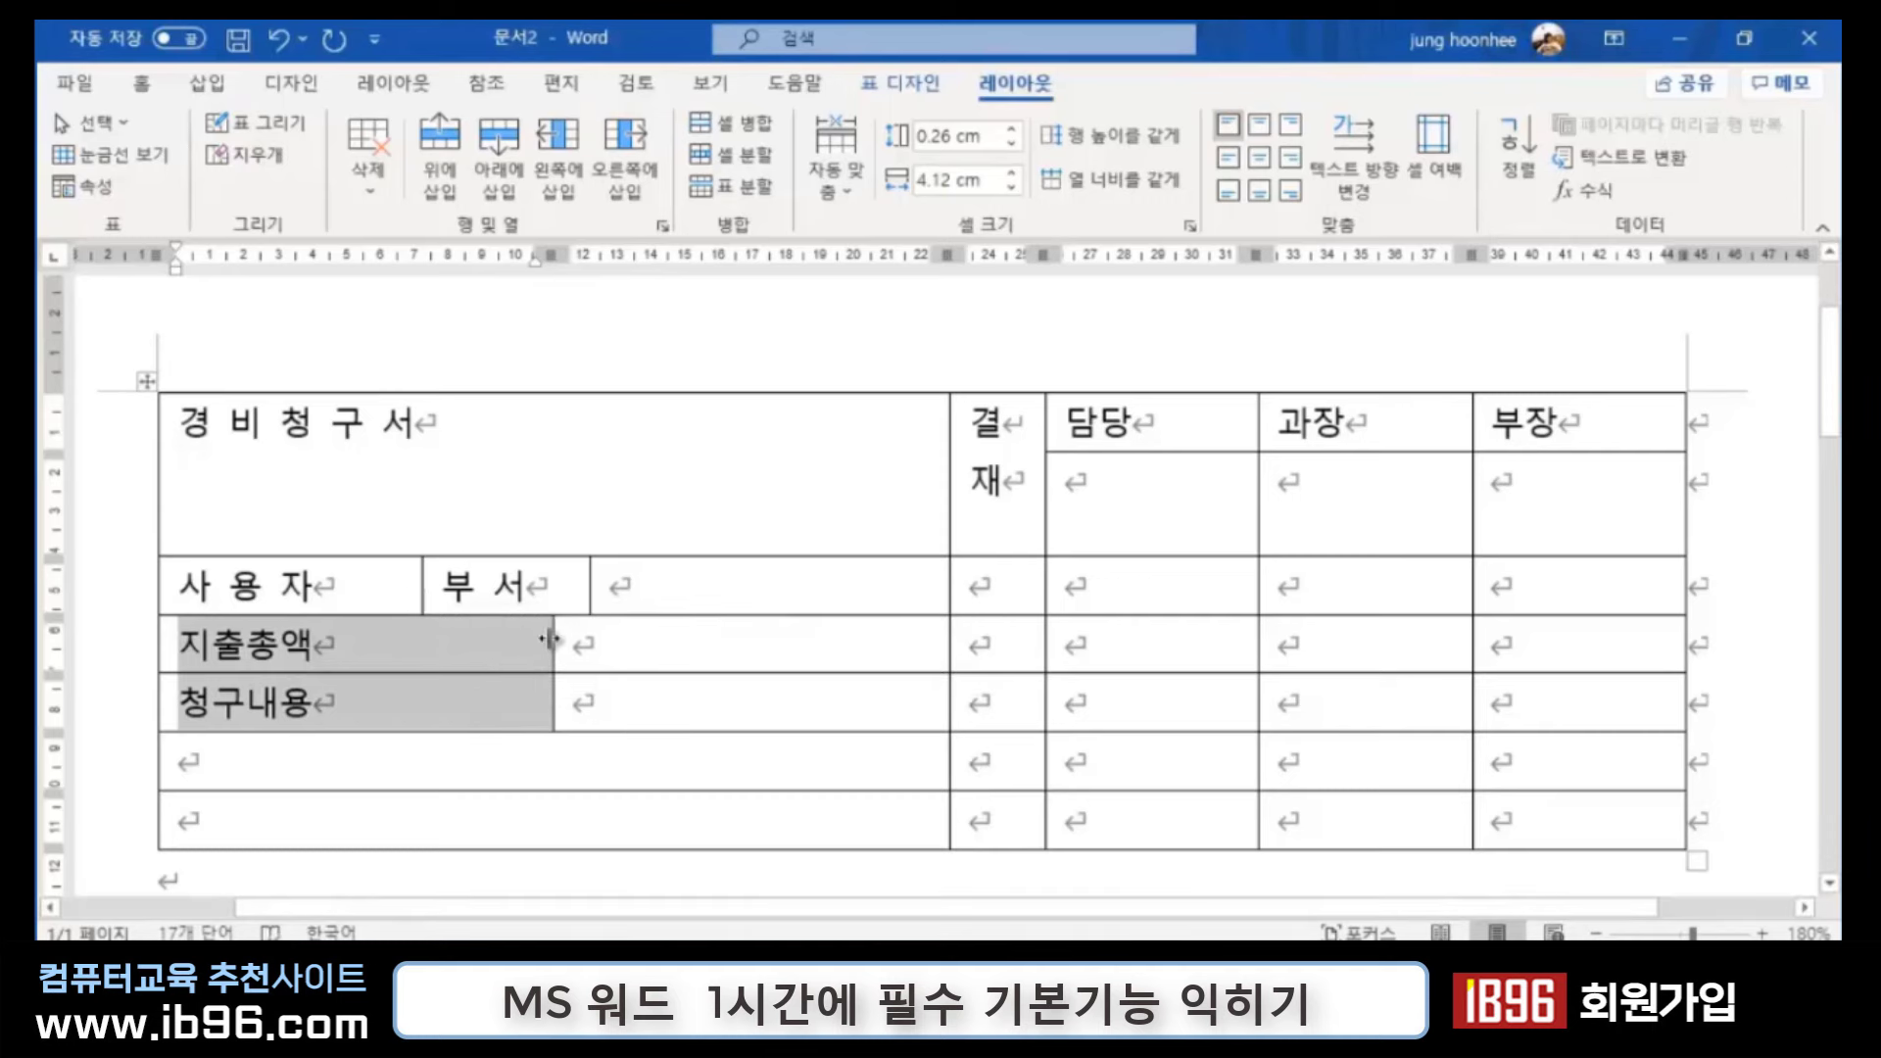
drag(550, 639, 423, 639)
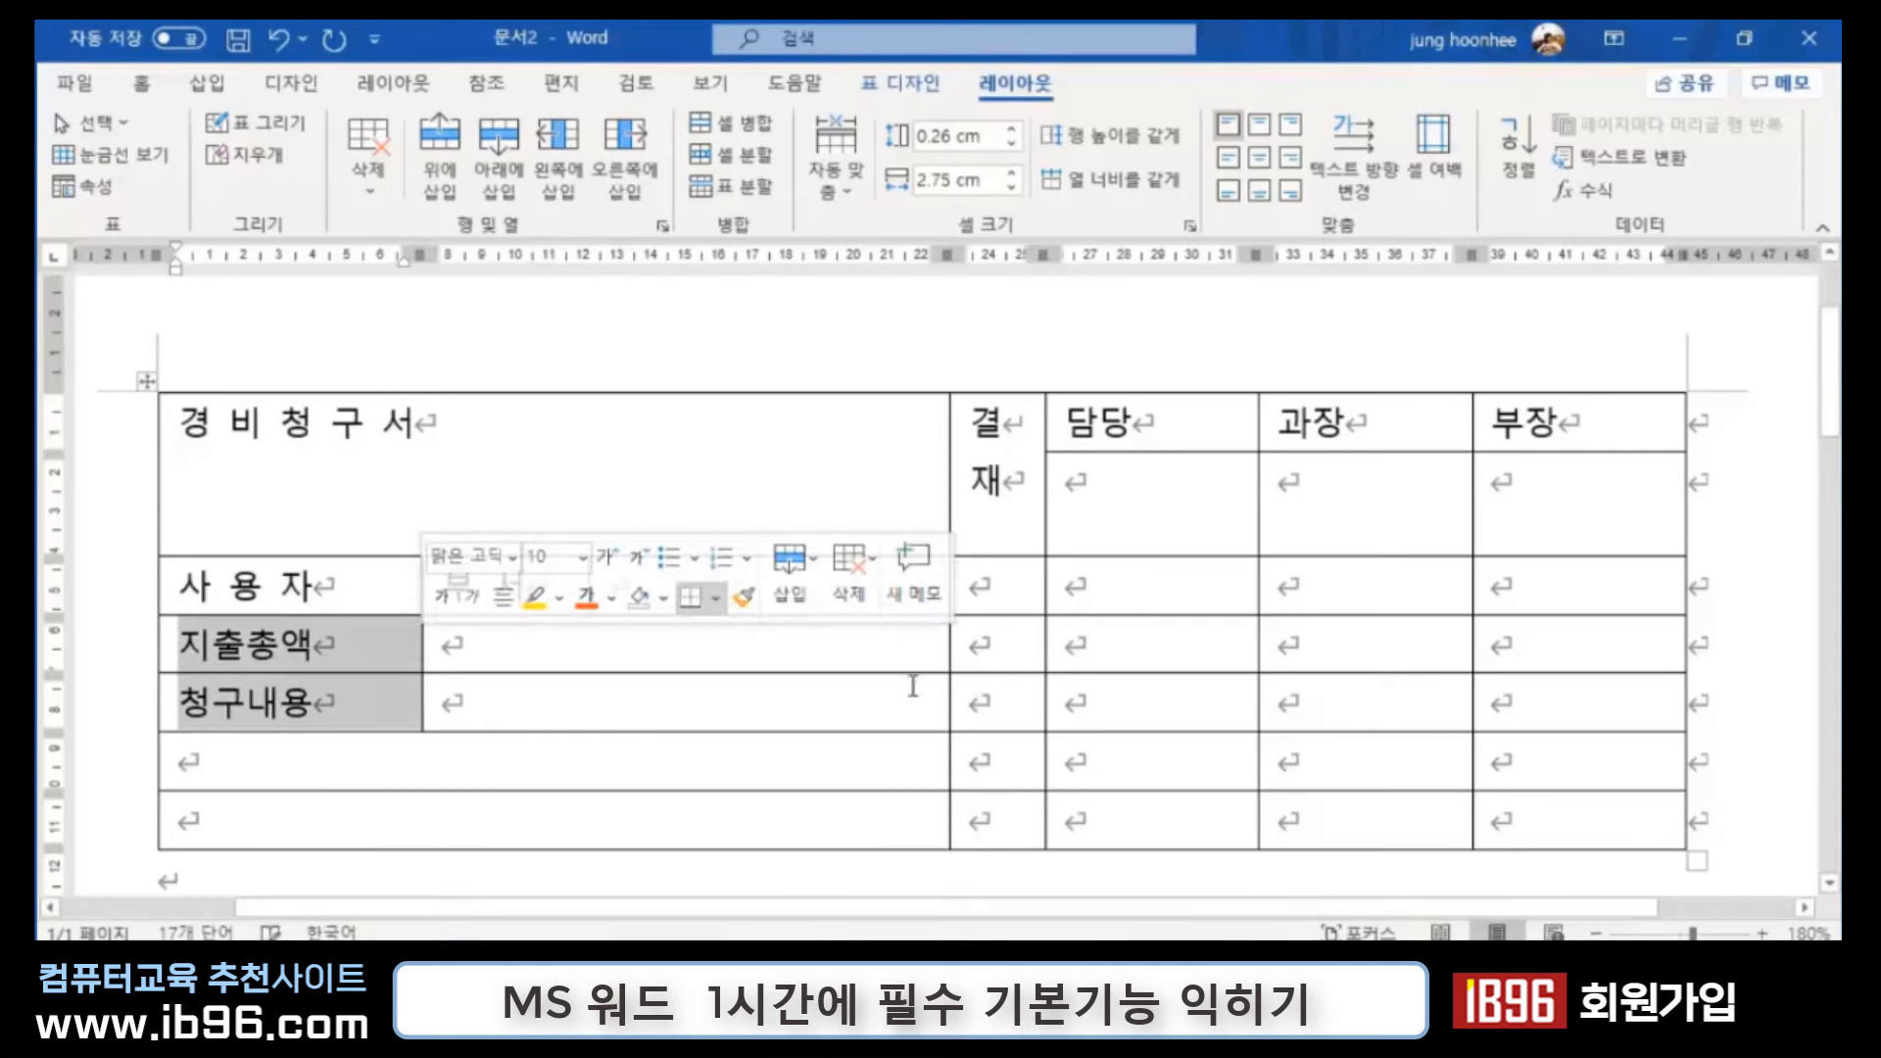
click(137, 644)
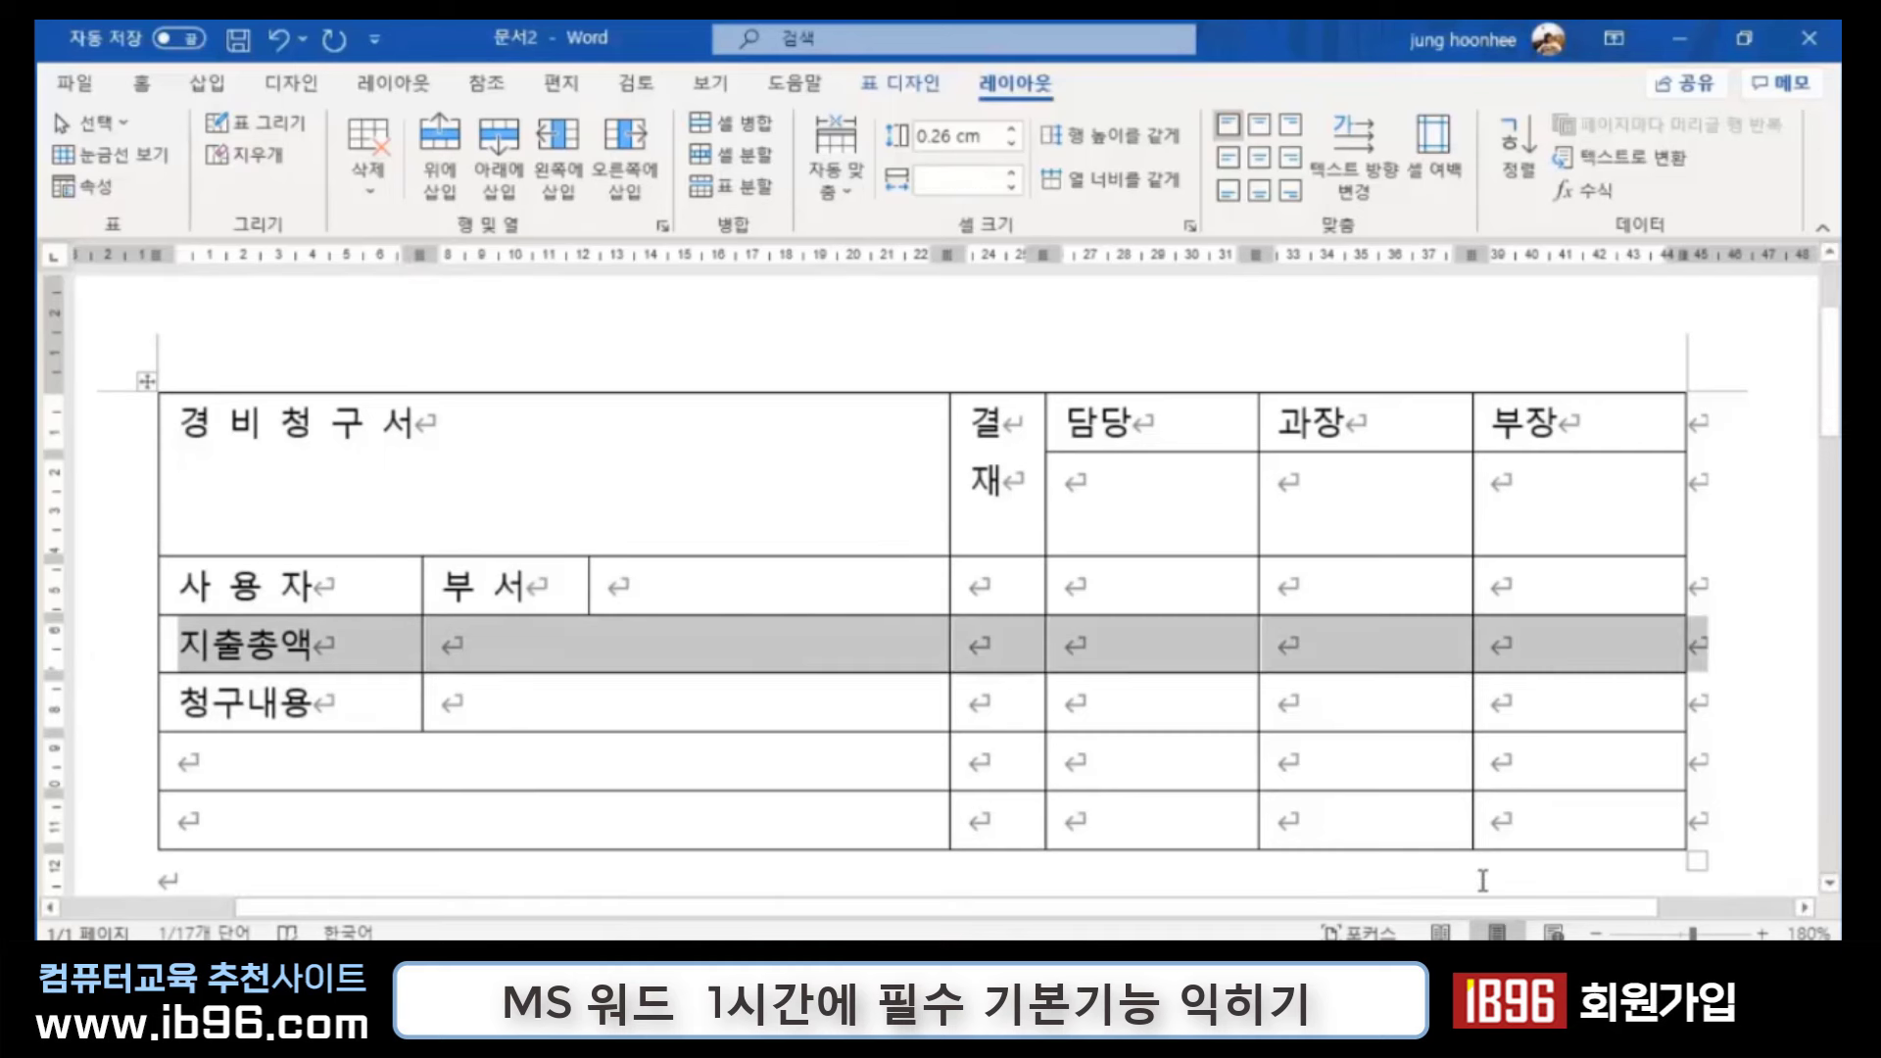
click(550, 587)
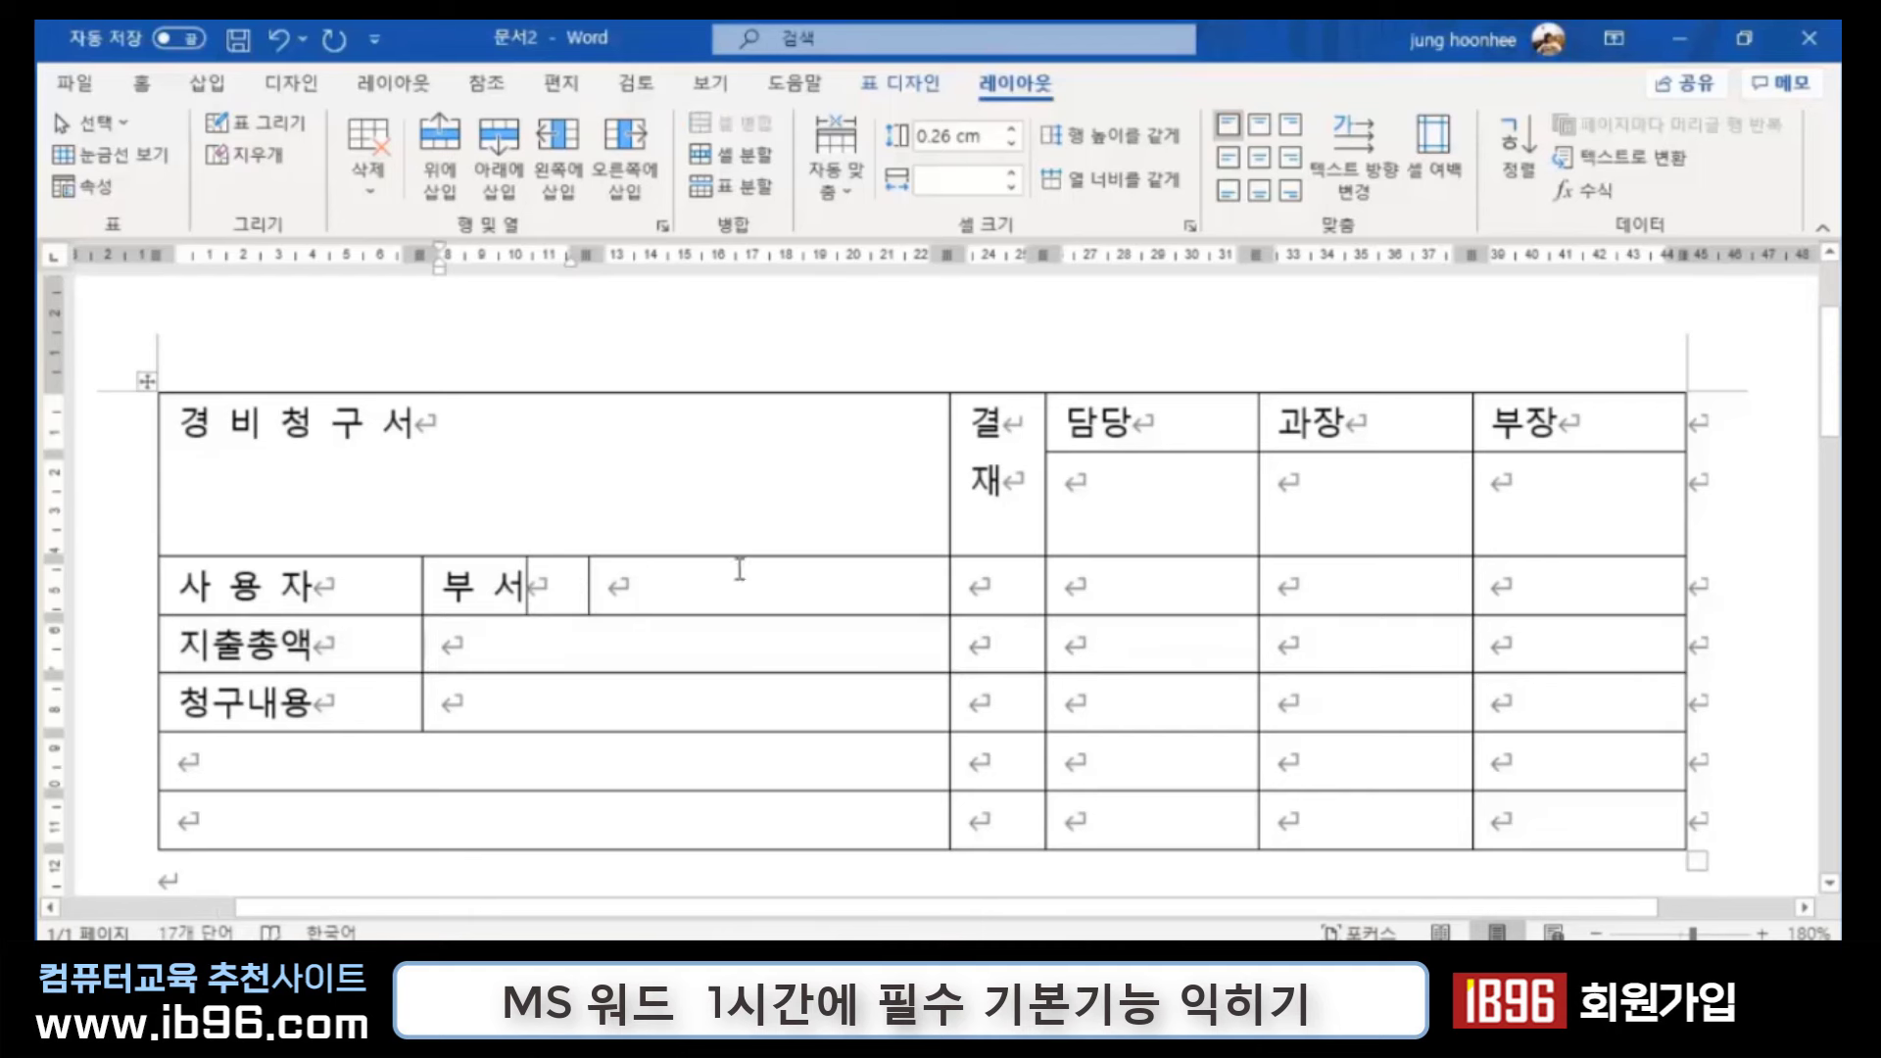
click(998, 588)
Step: Merge the 결재 and 담당 cells of the 사용자 row, label it '성명', and narrow it
drag(980, 588, 1126, 588)
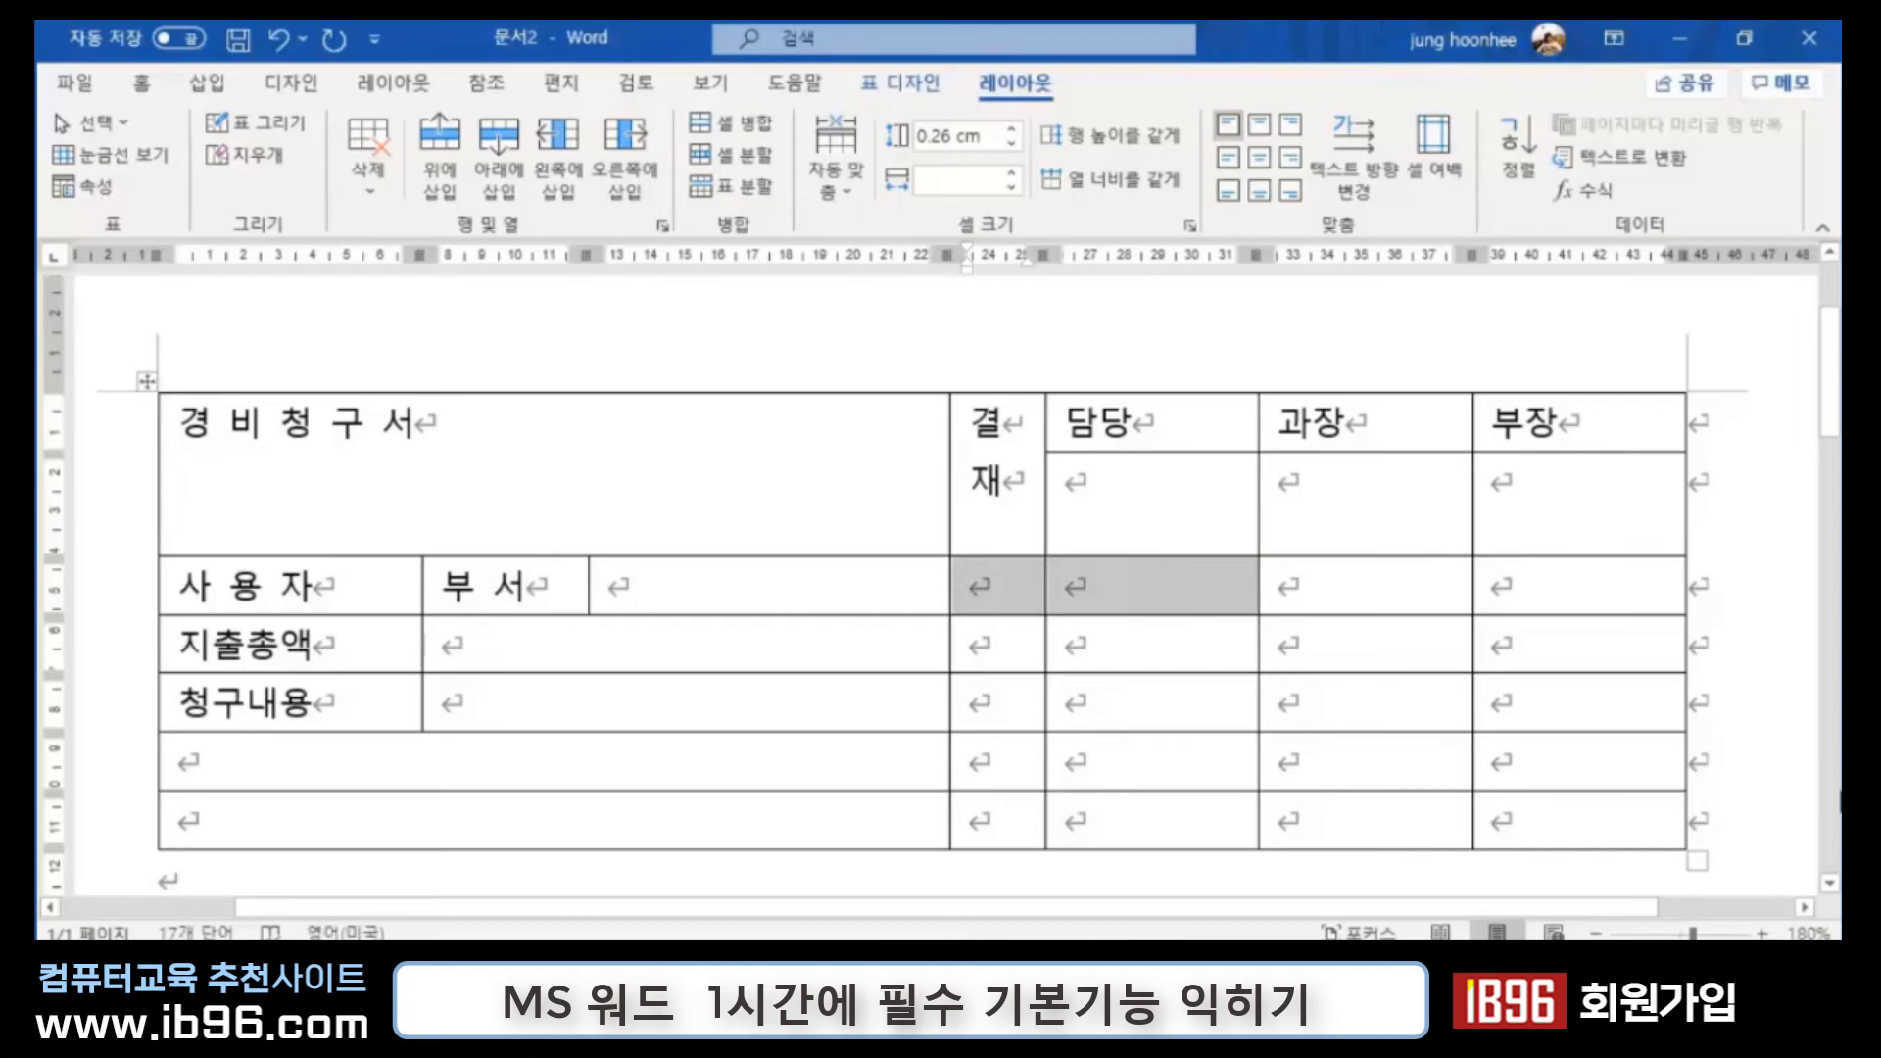
key(alt+a)
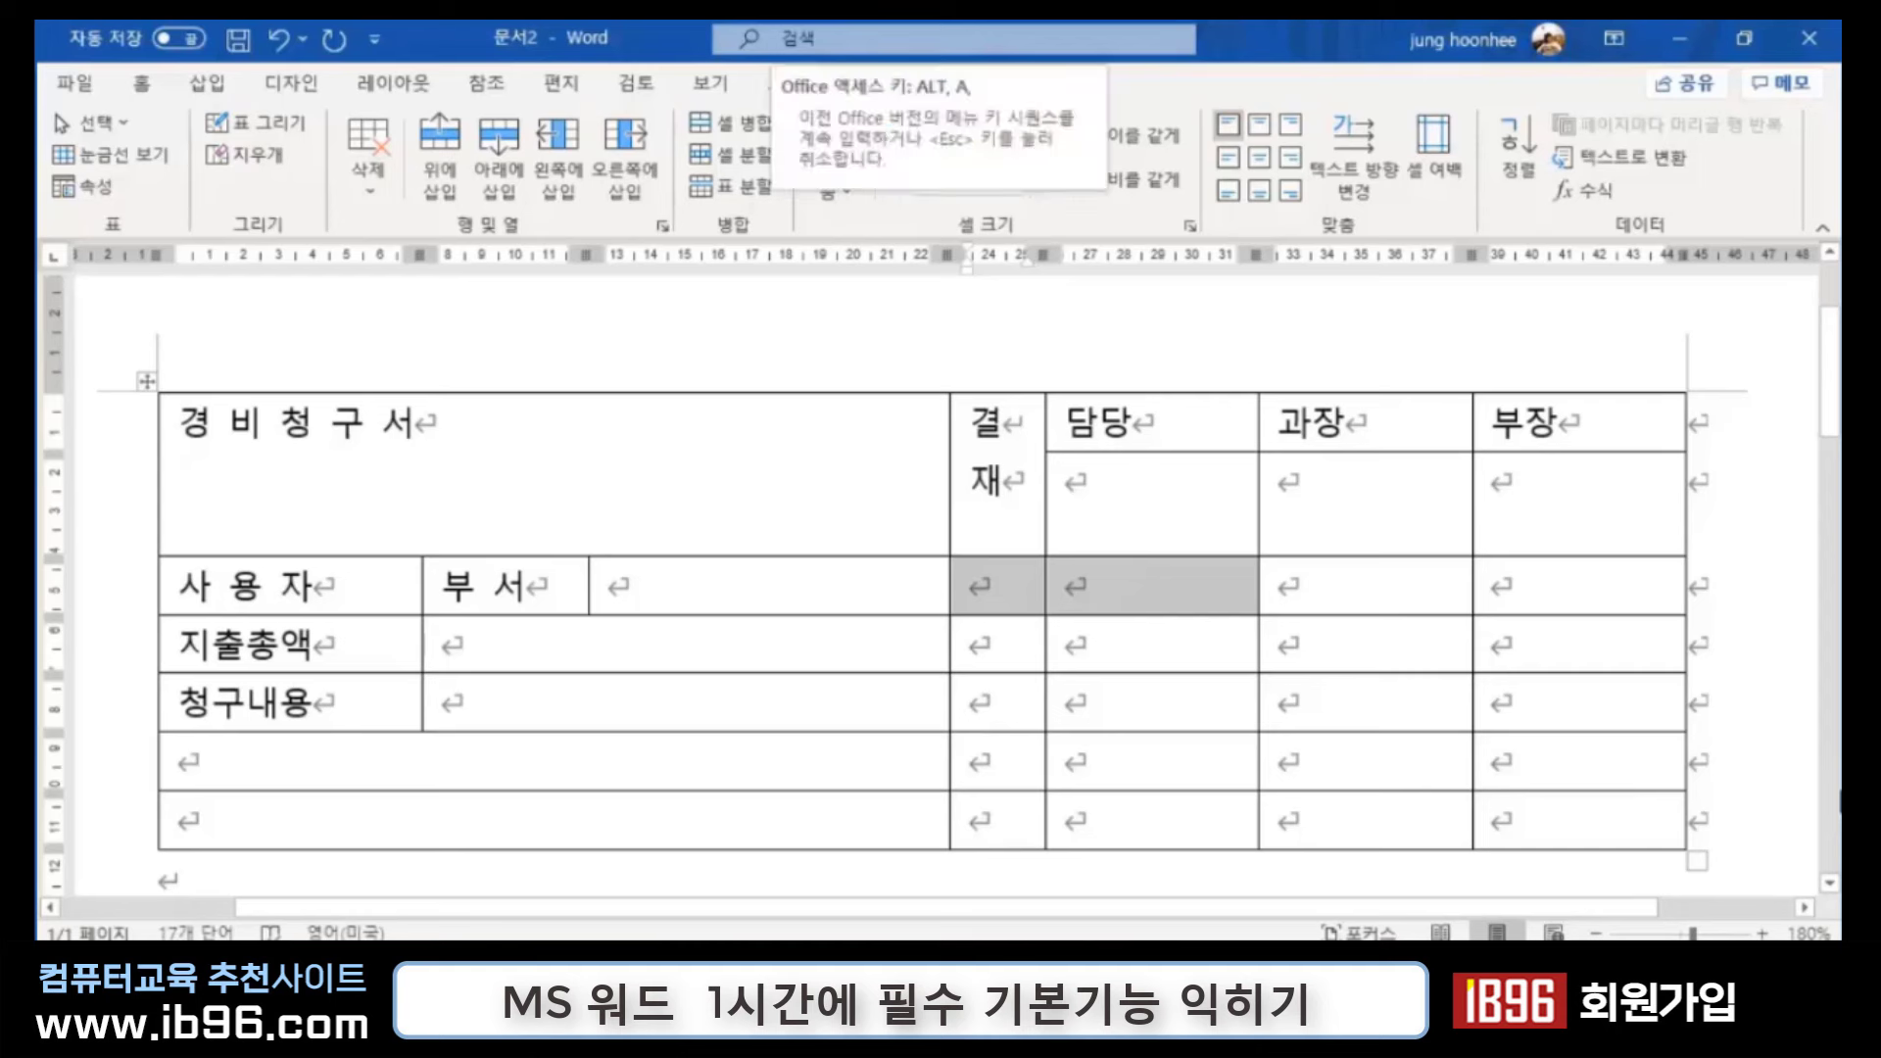
key(m)
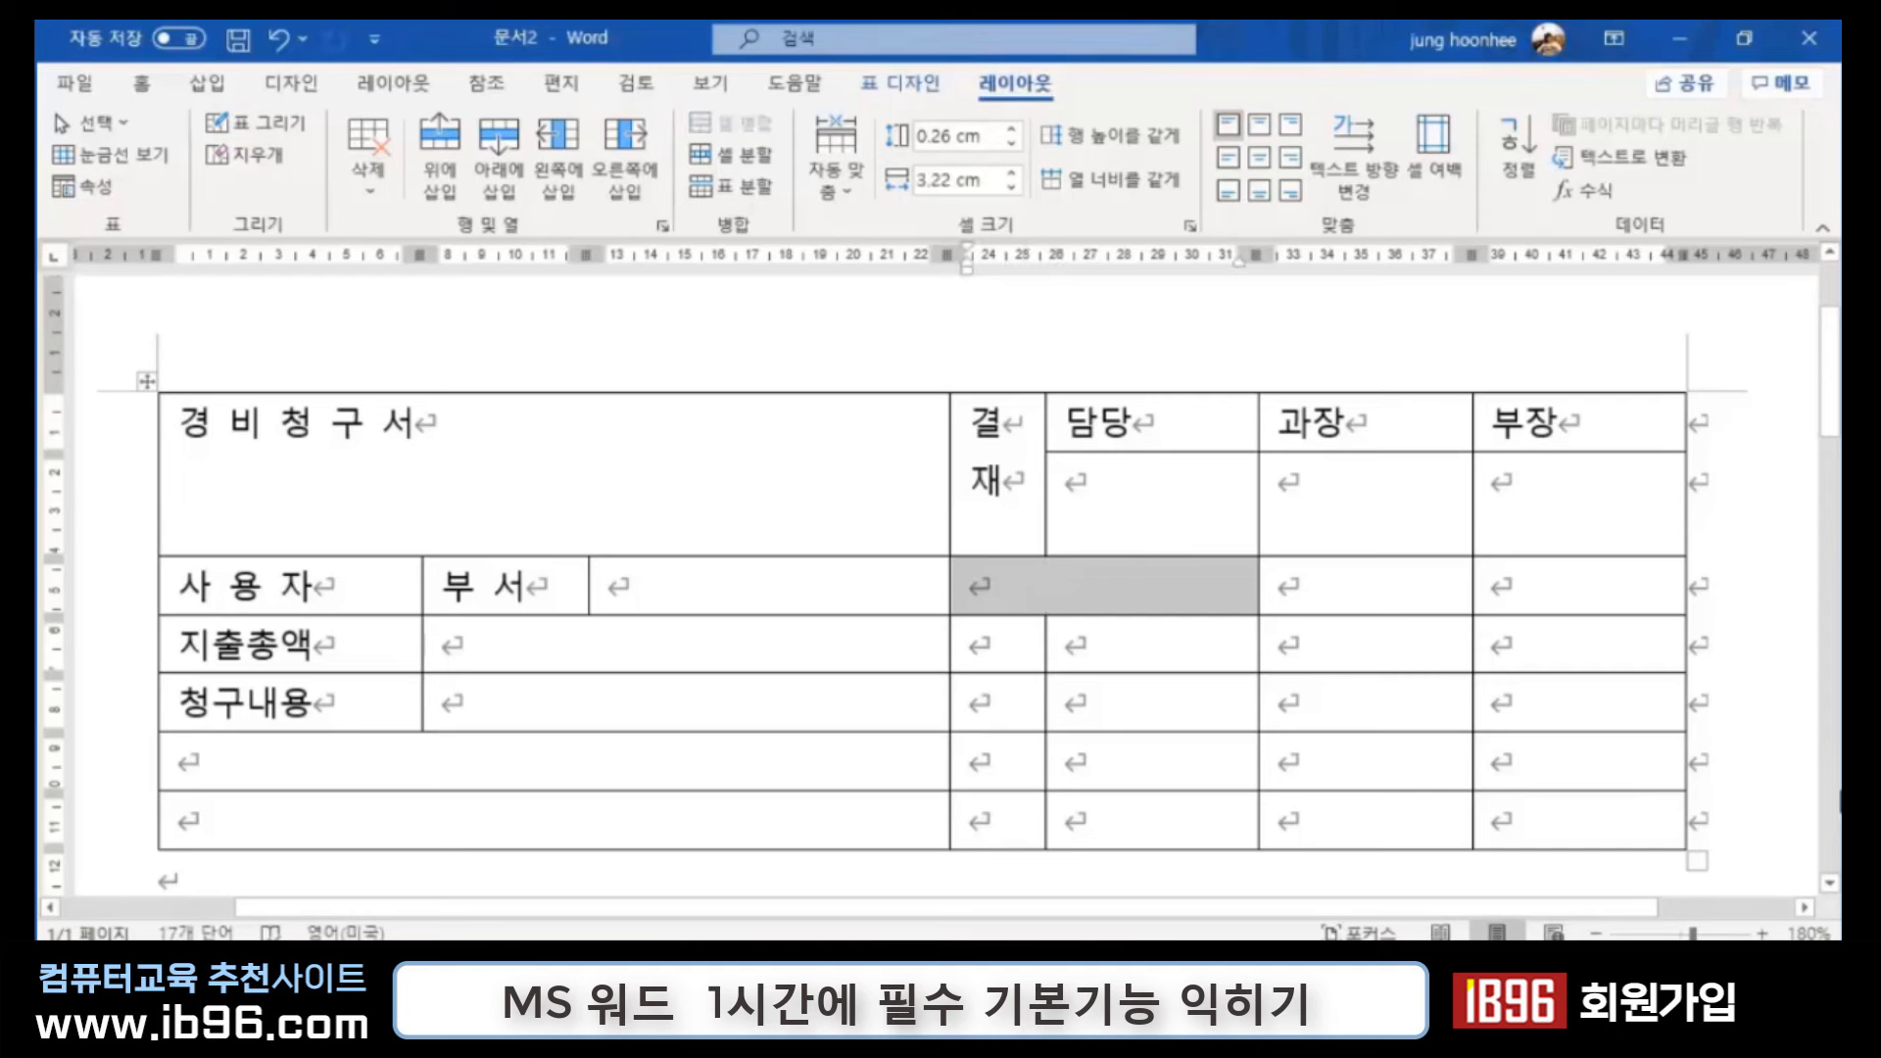
text(성명)
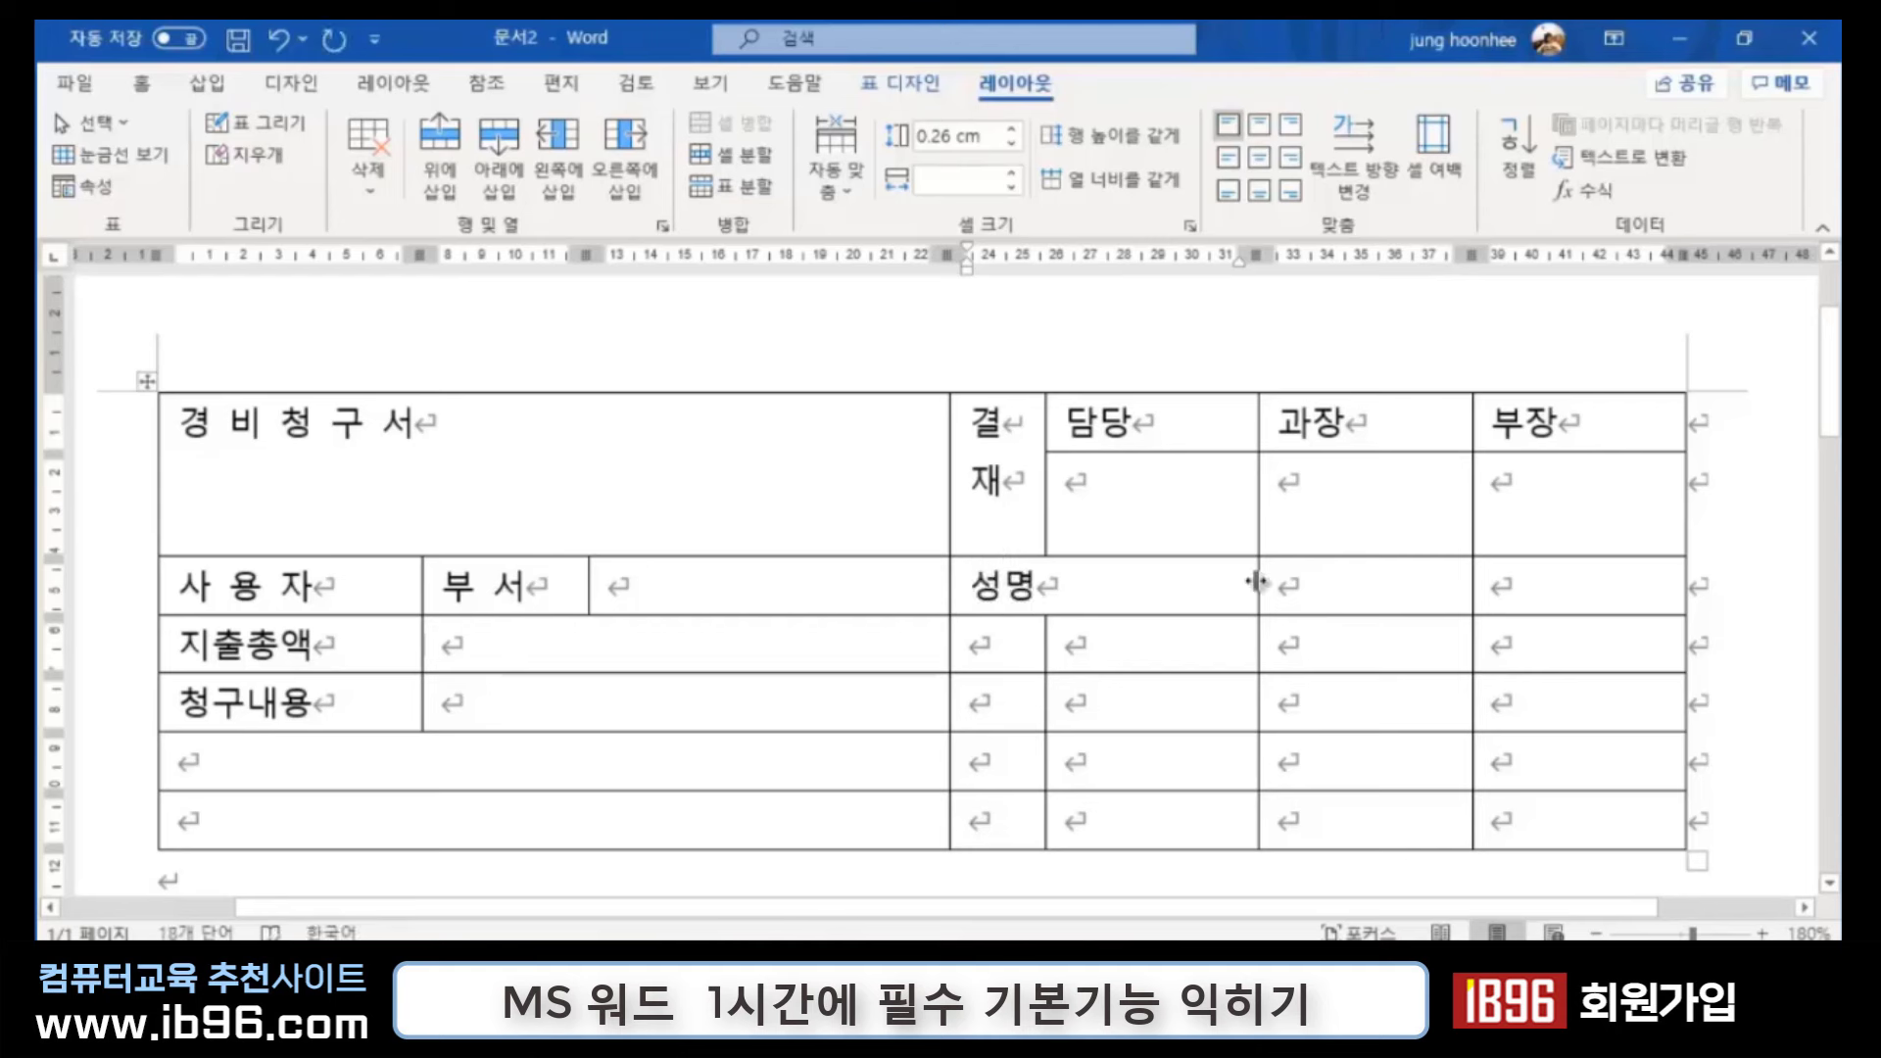
mouse_move(1019, 577)
mouse_down()
mouse_move(1258, 590)
mouse_move(1185, 588)
mouse_up()
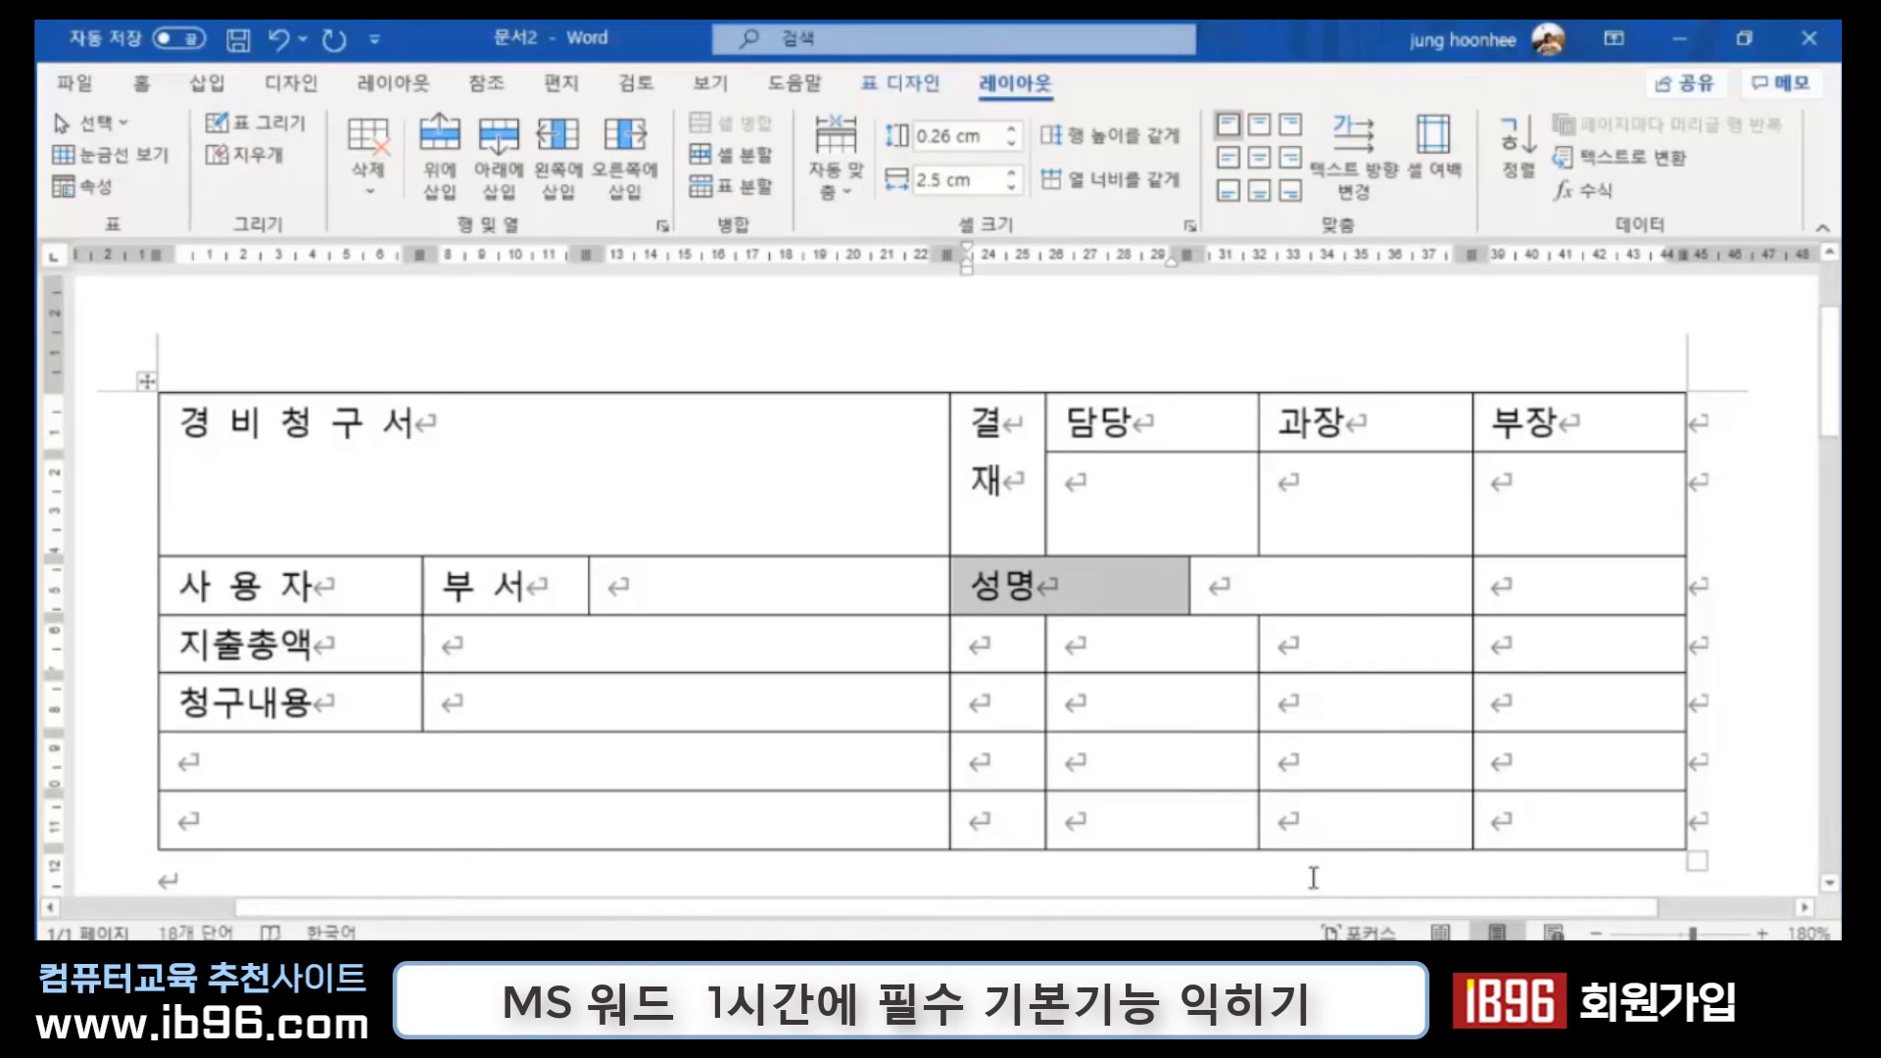
click(1422, 871)
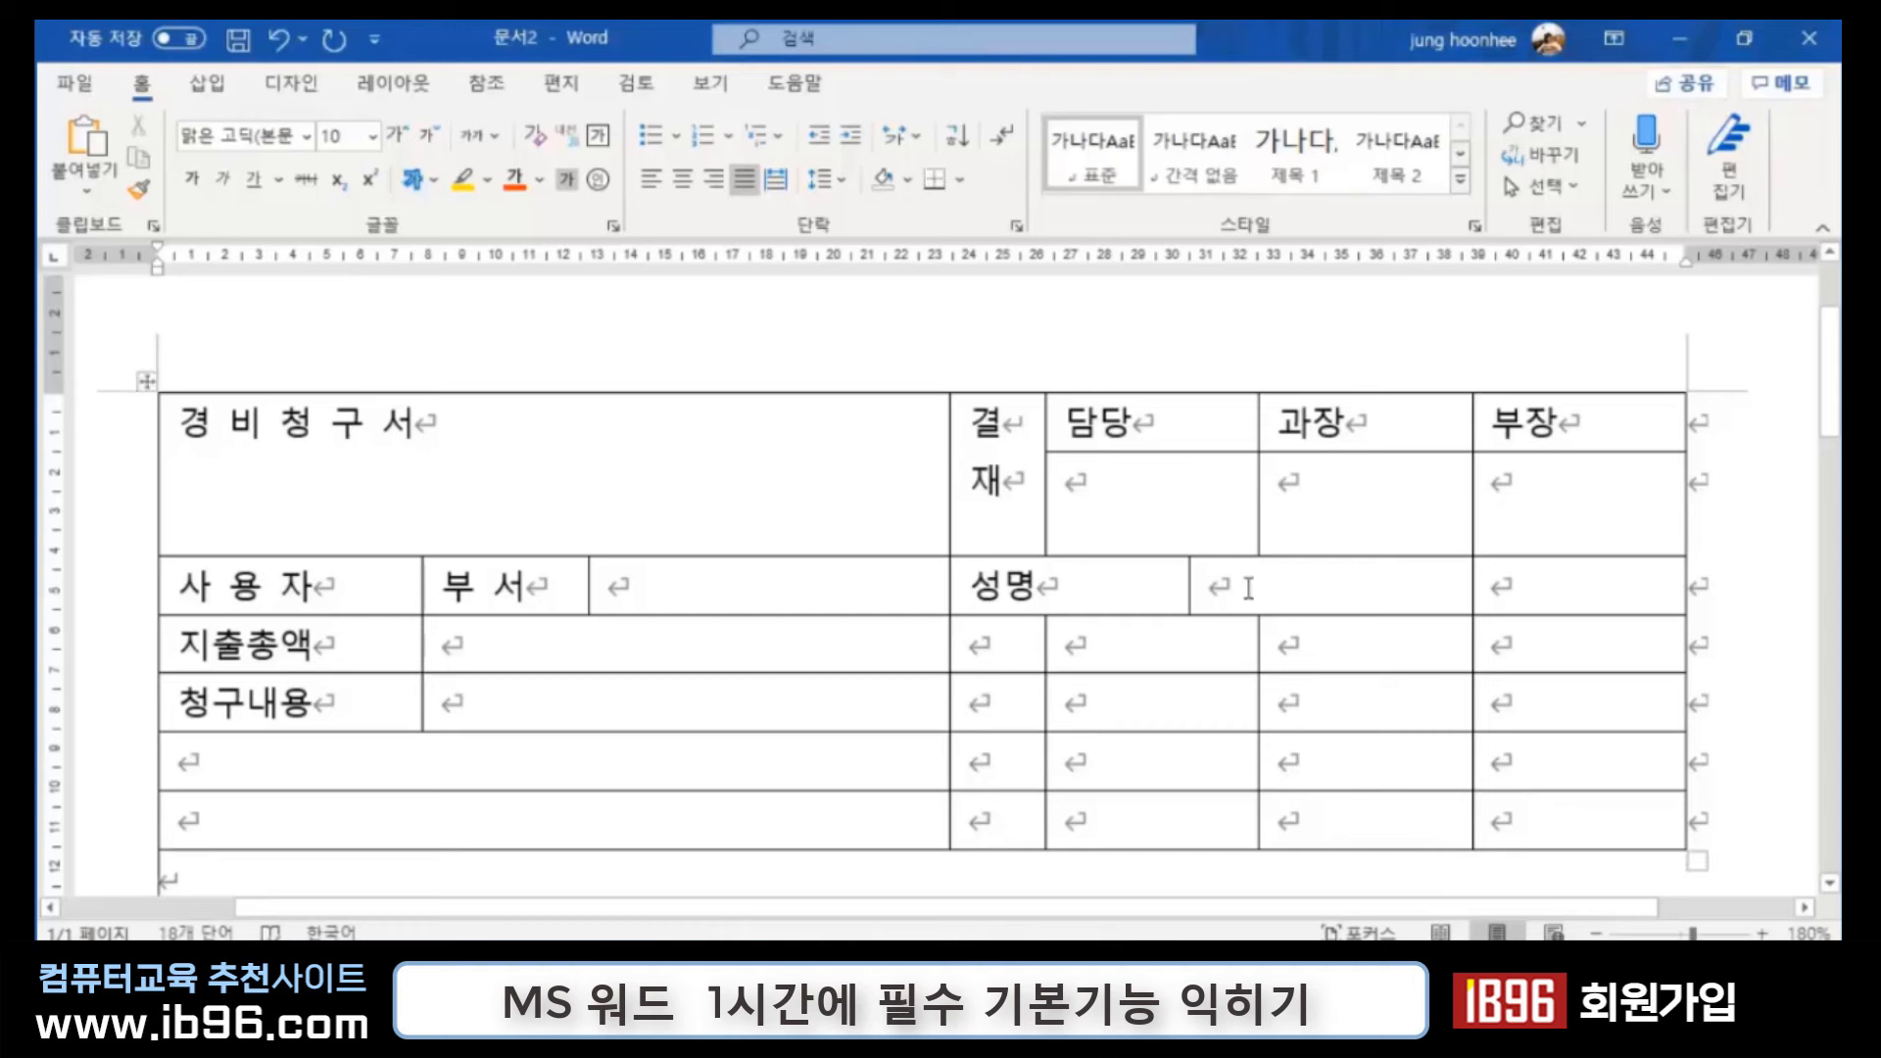
Step: Merge the two empty cells to the right of 성명 into one
drag(1249, 588, 1528, 588)
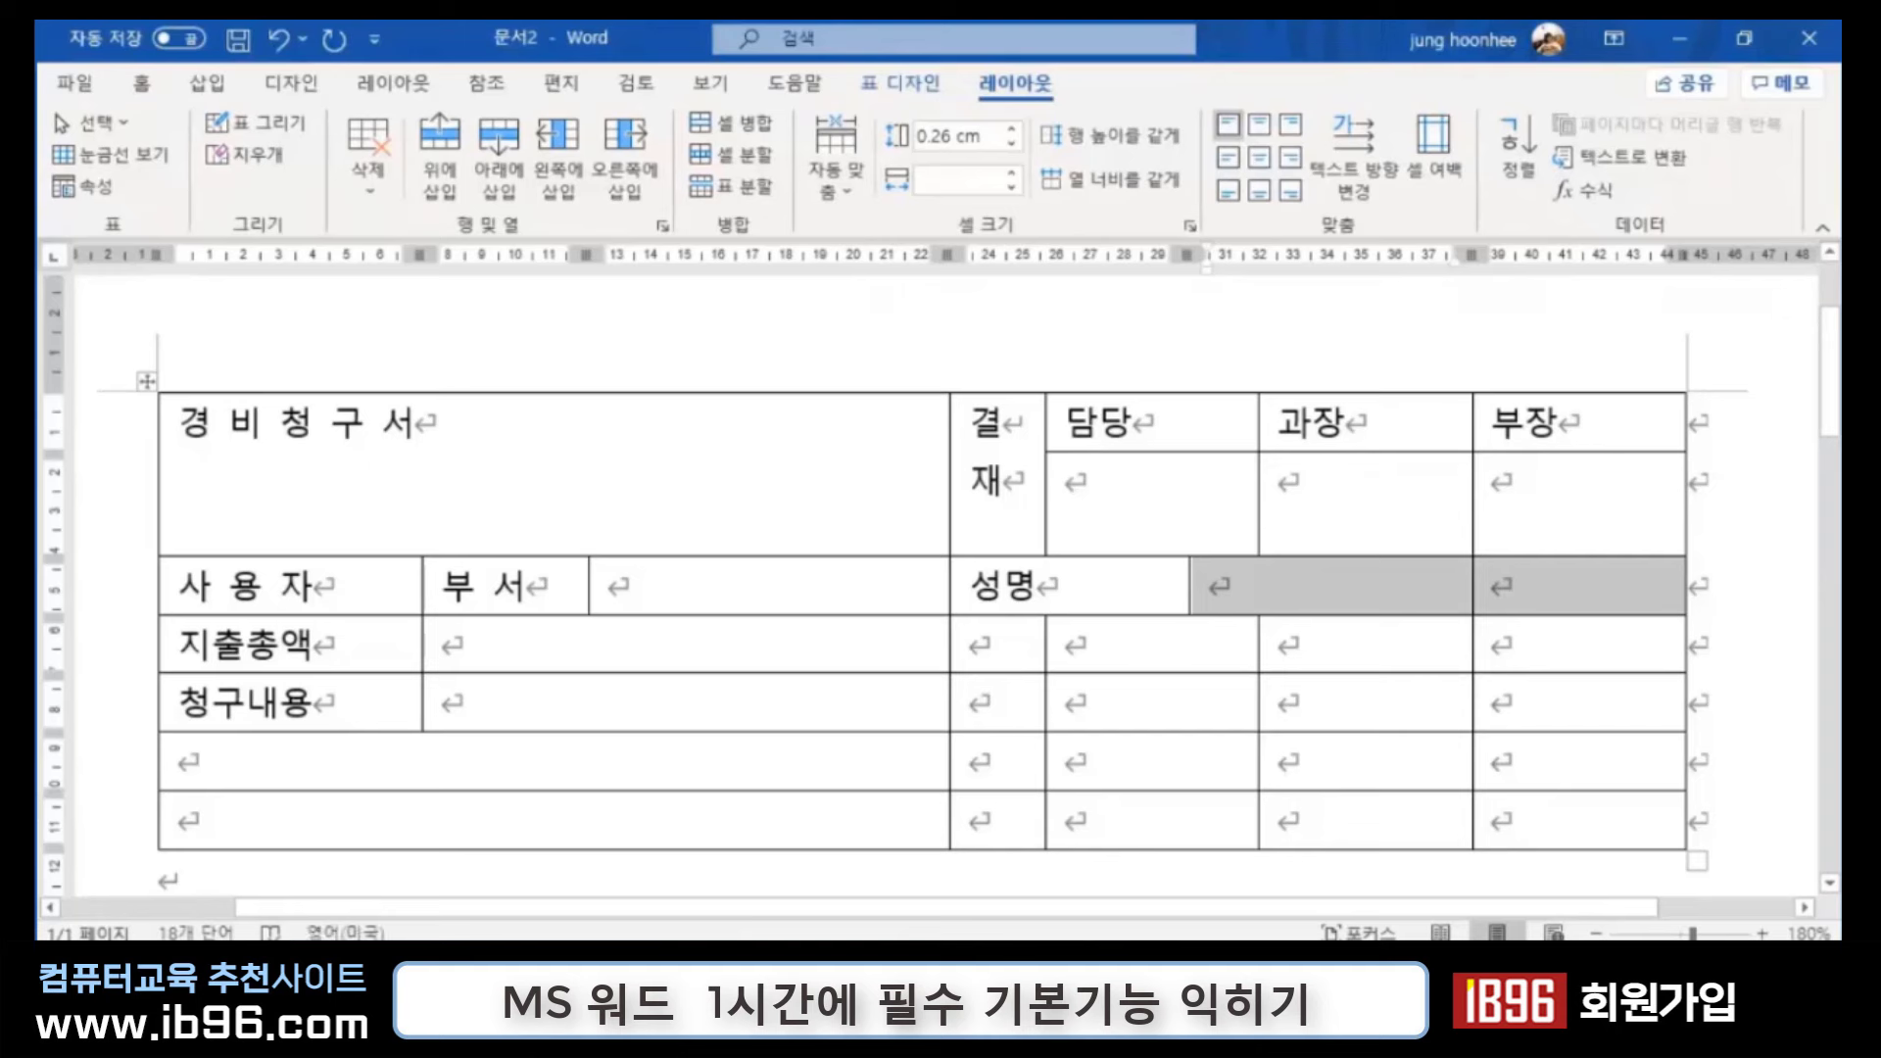
key(alt+a)
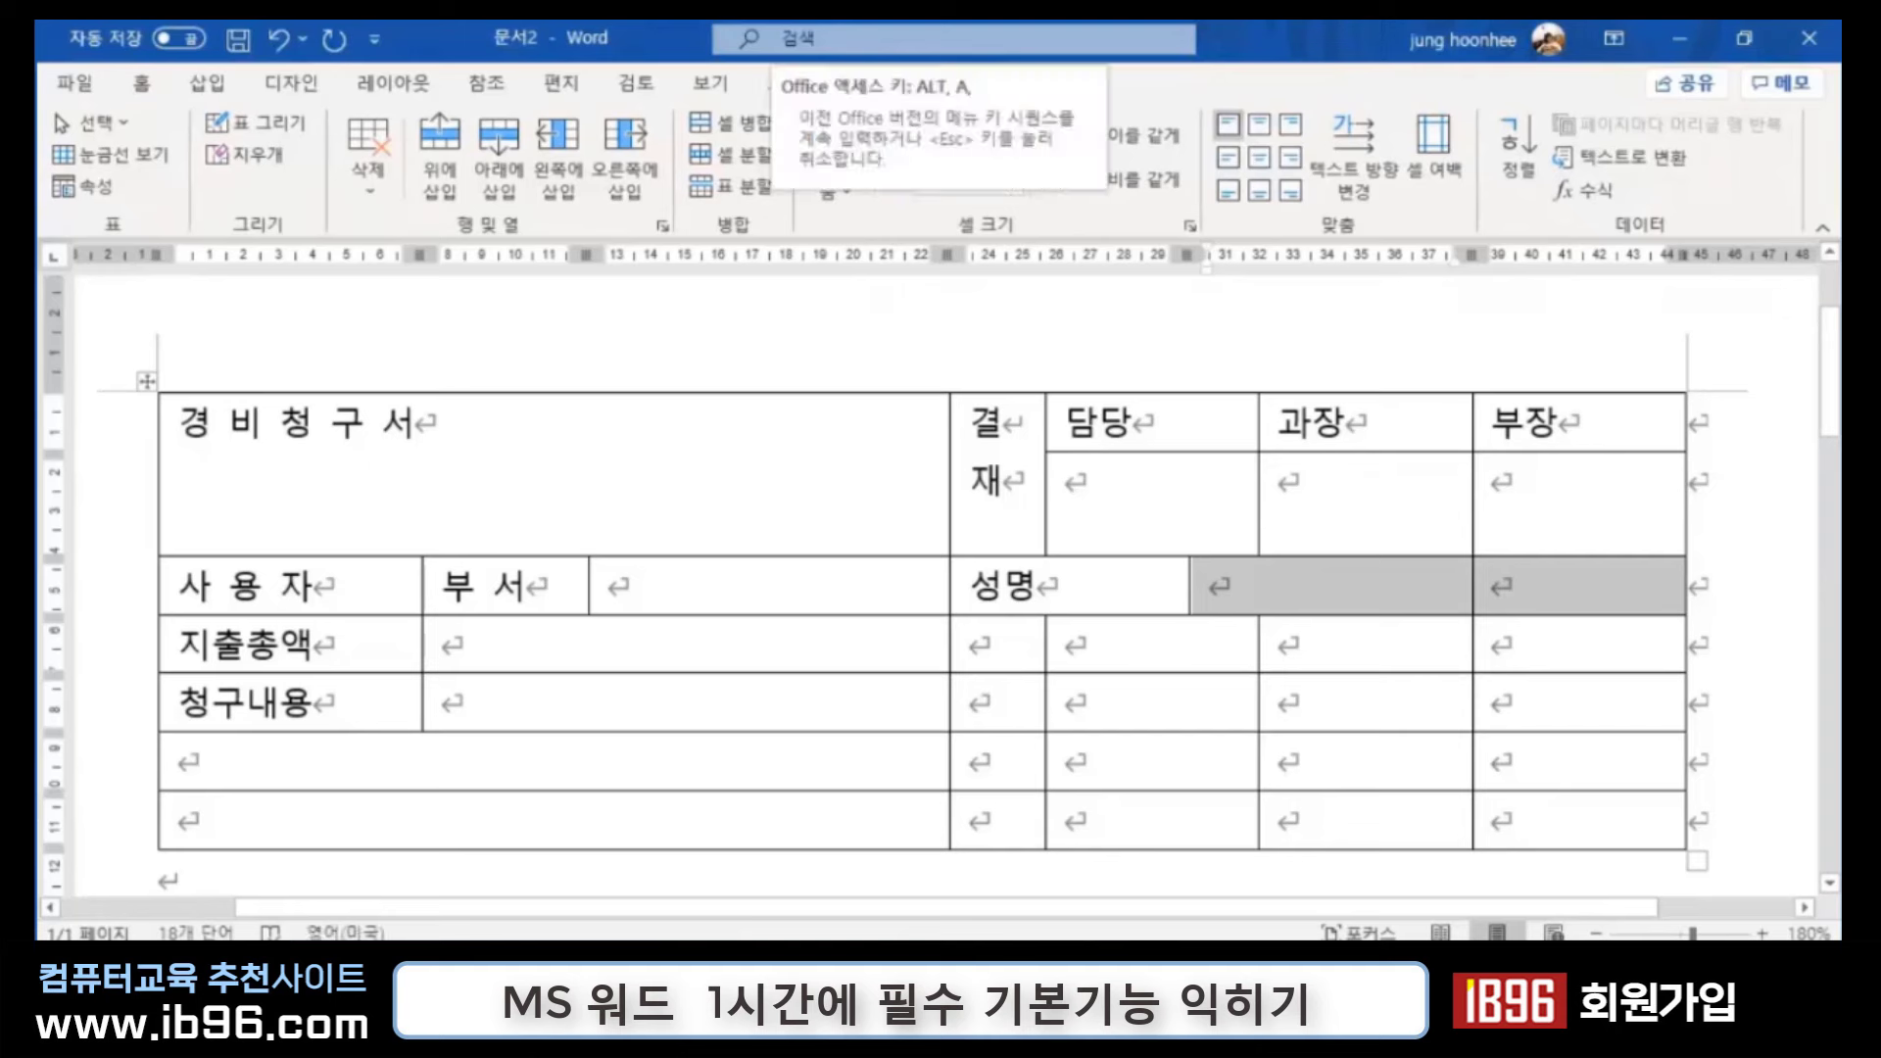
key(m)
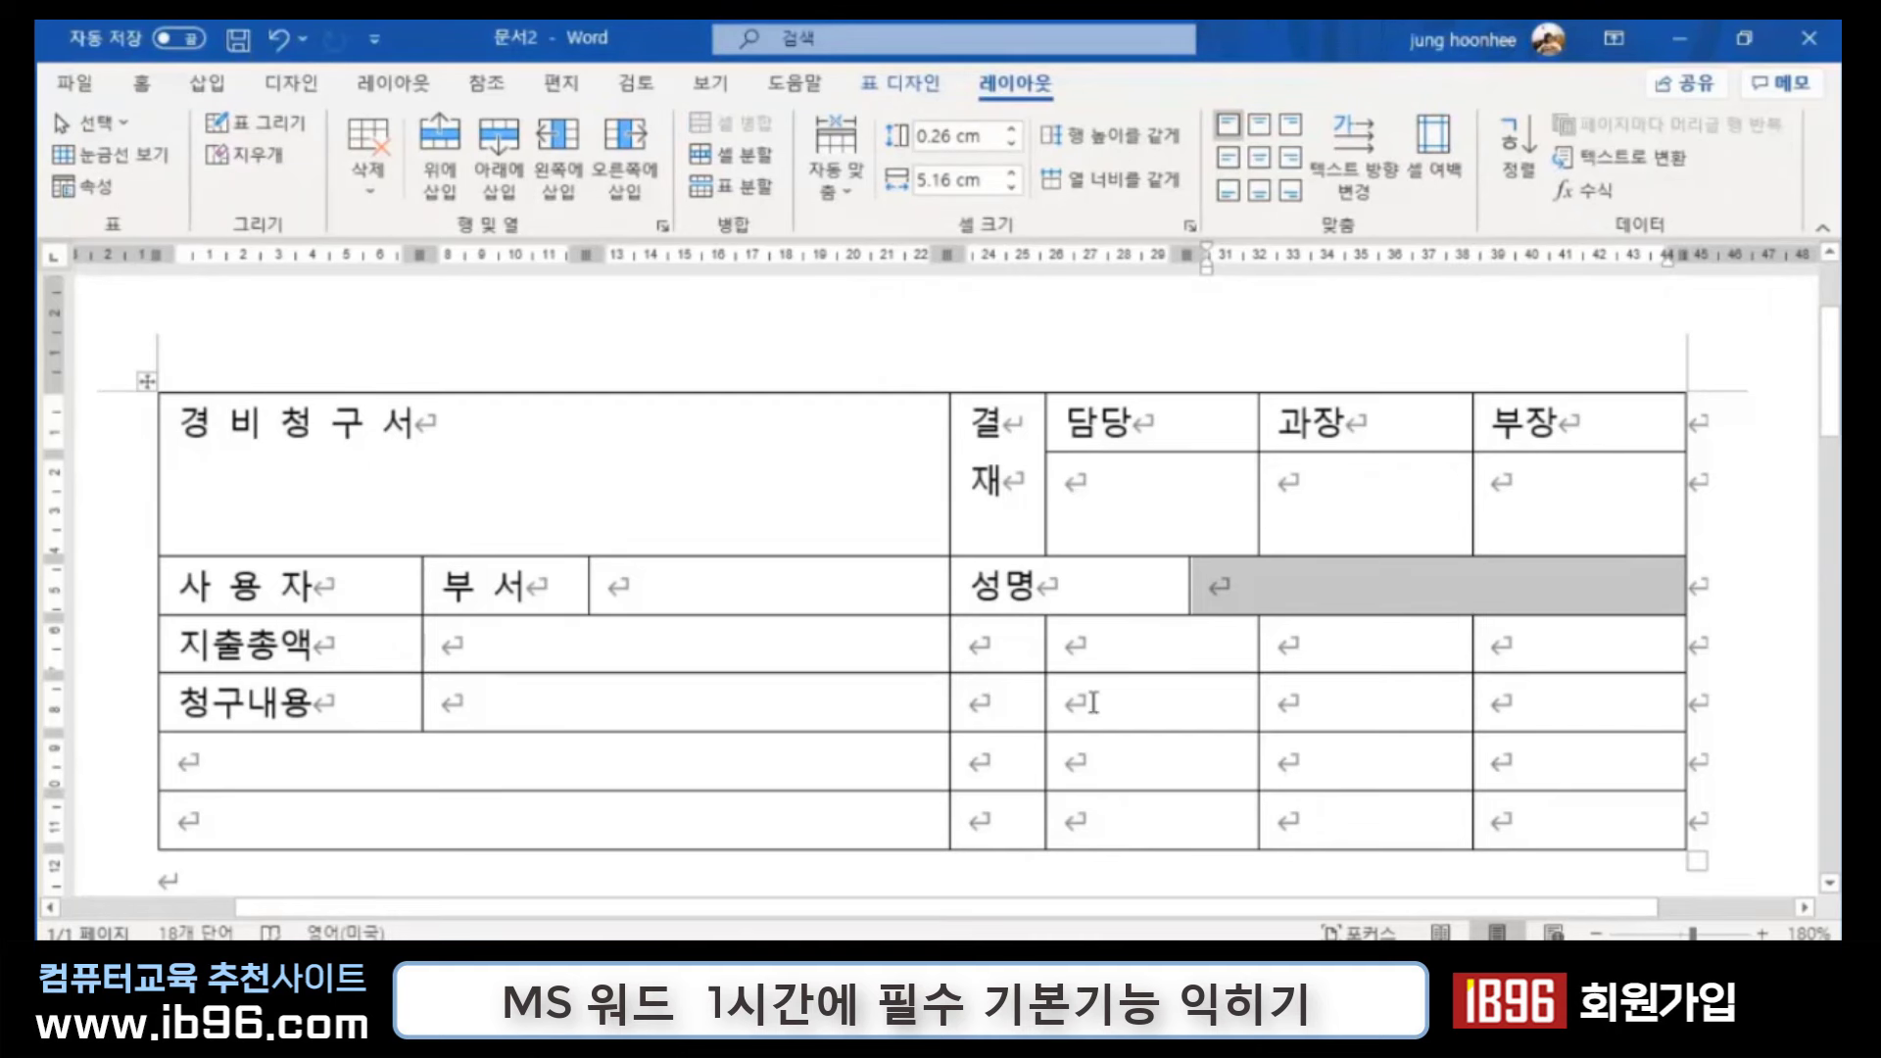
Step: Merge the value cells of the 지출총액 row and of the 청구내용 row into single cells
click(666, 659)
key(Hangul)
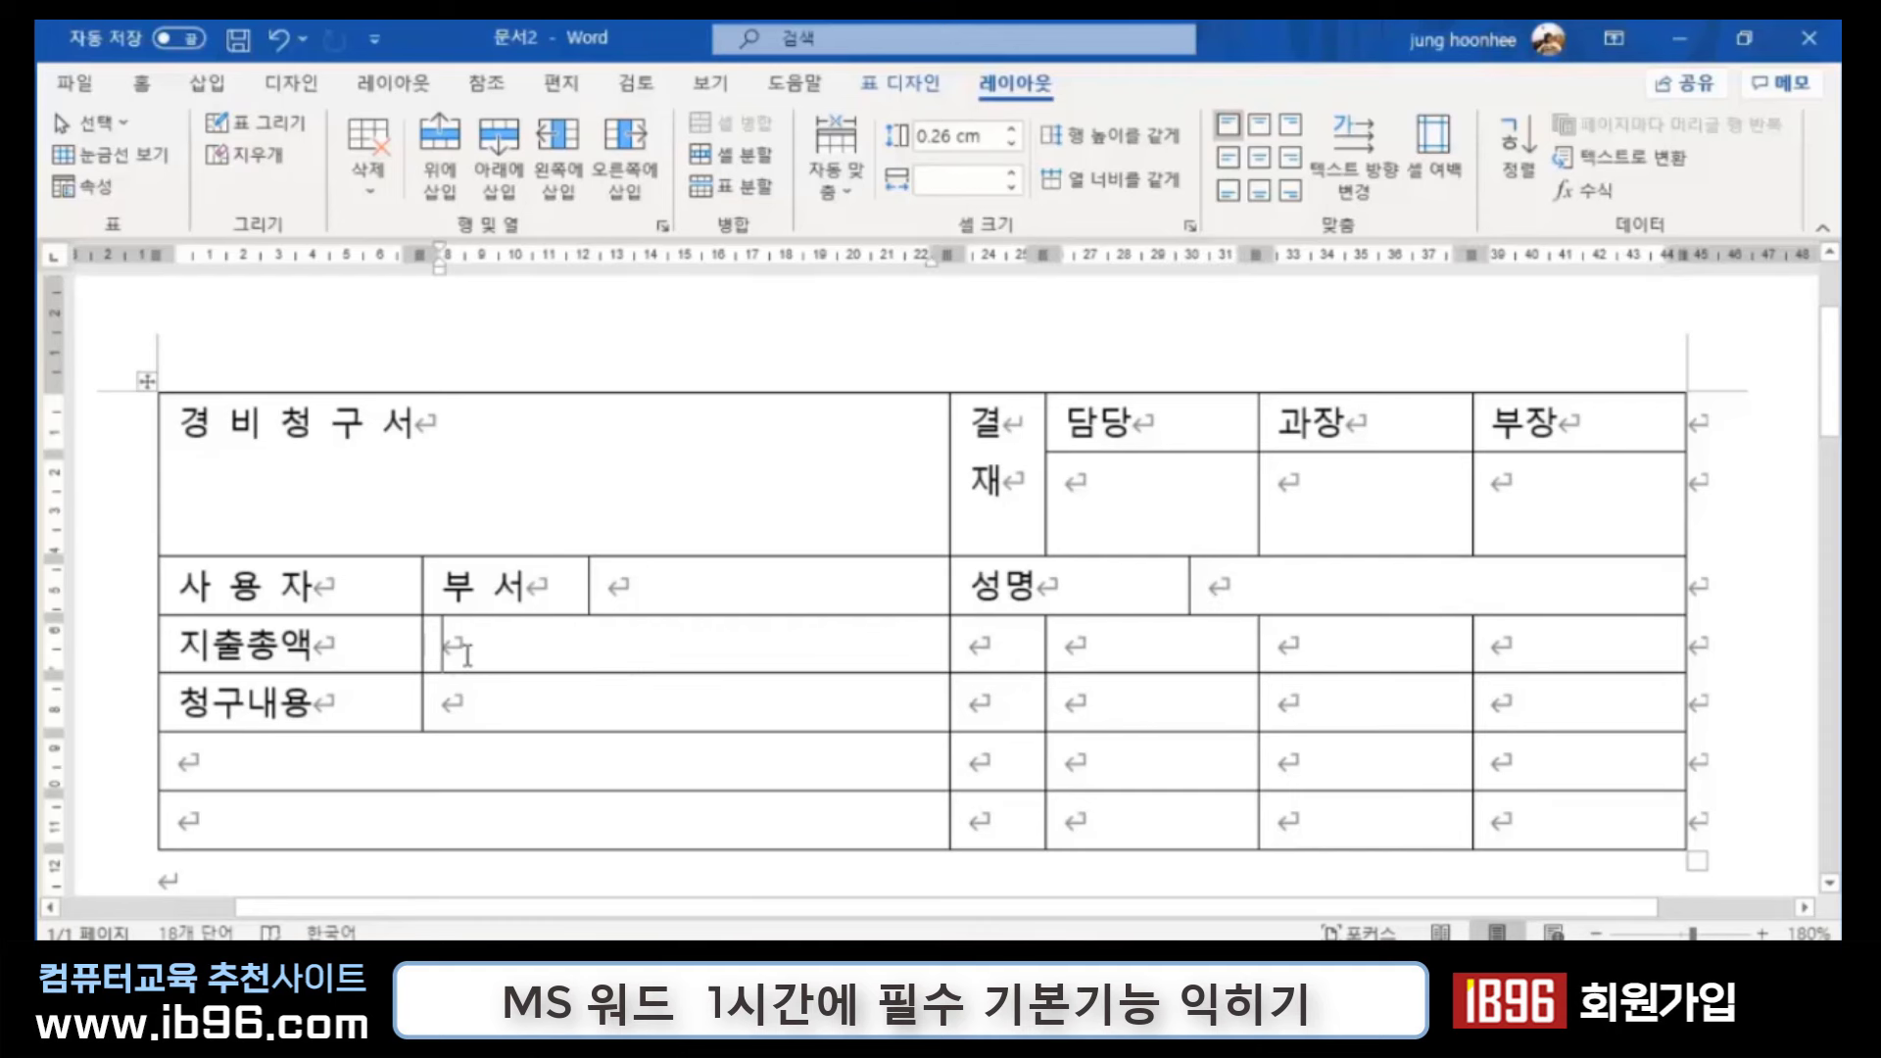
drag(802, 652, 1548, 645)
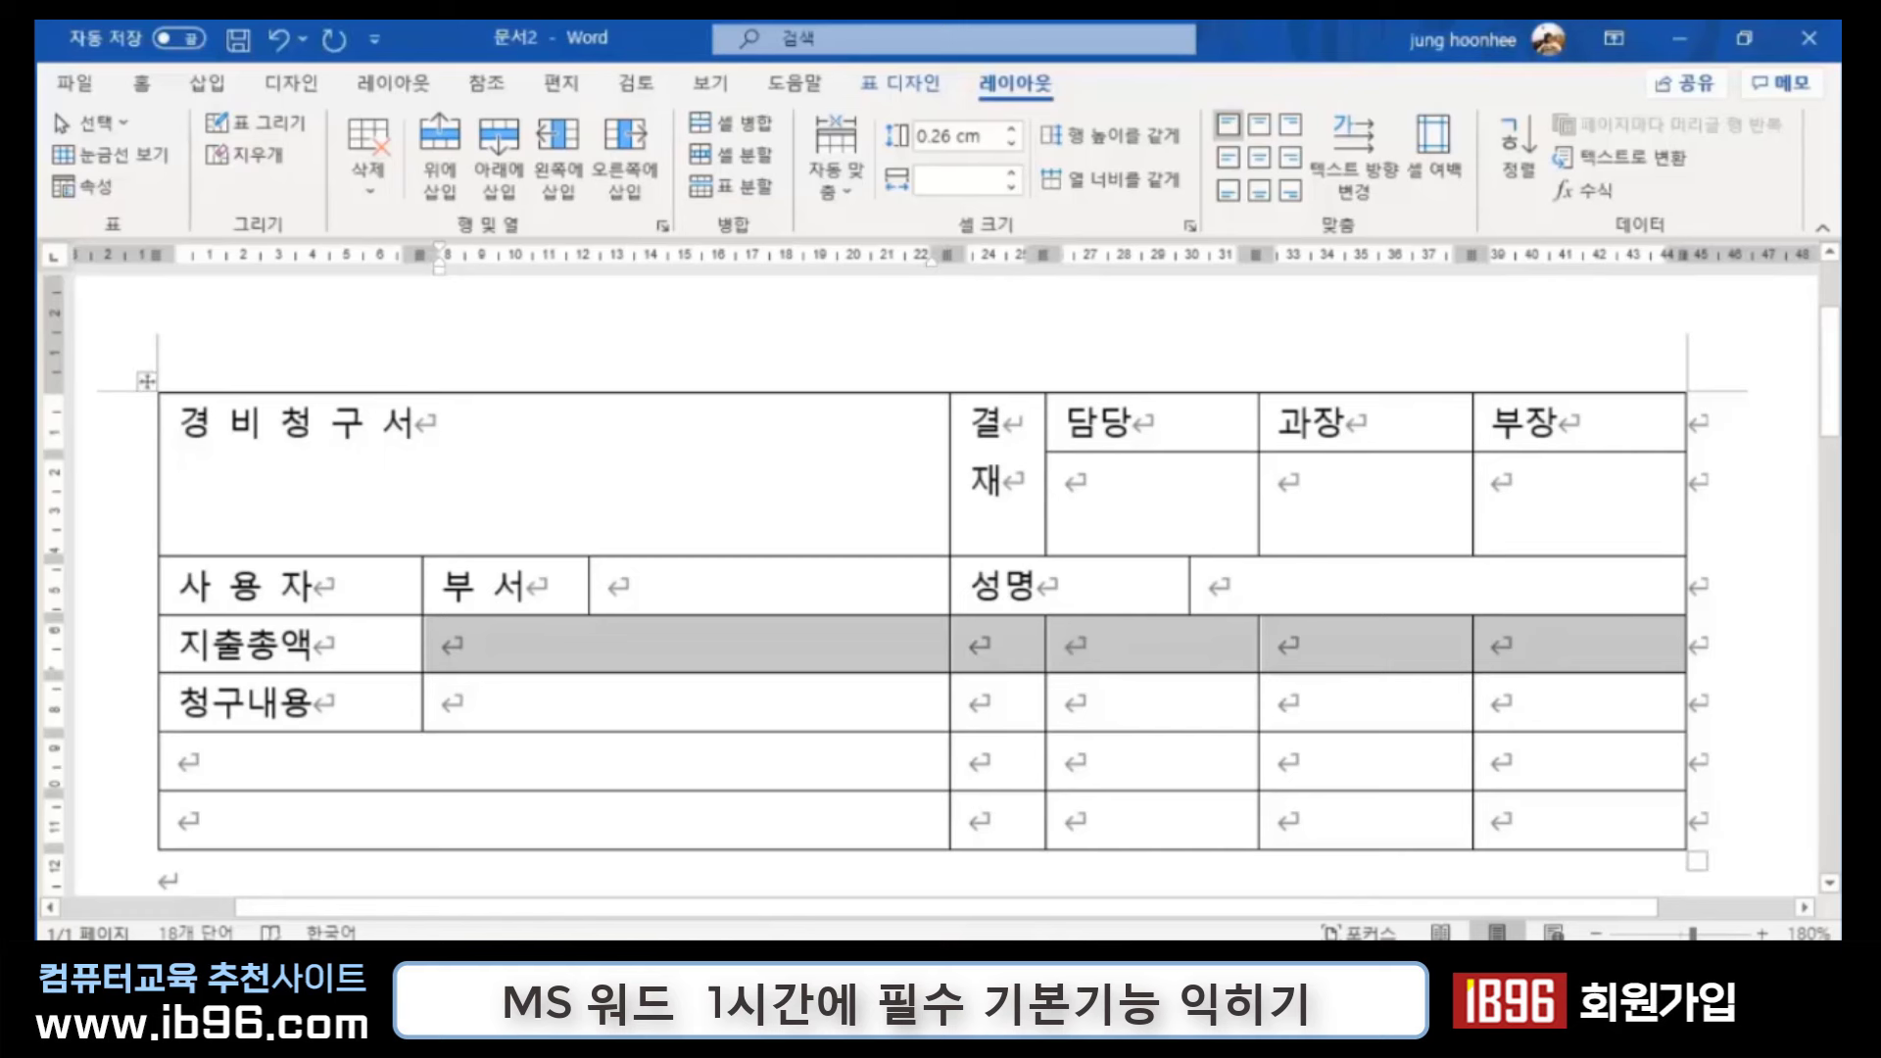
key(alt+a)
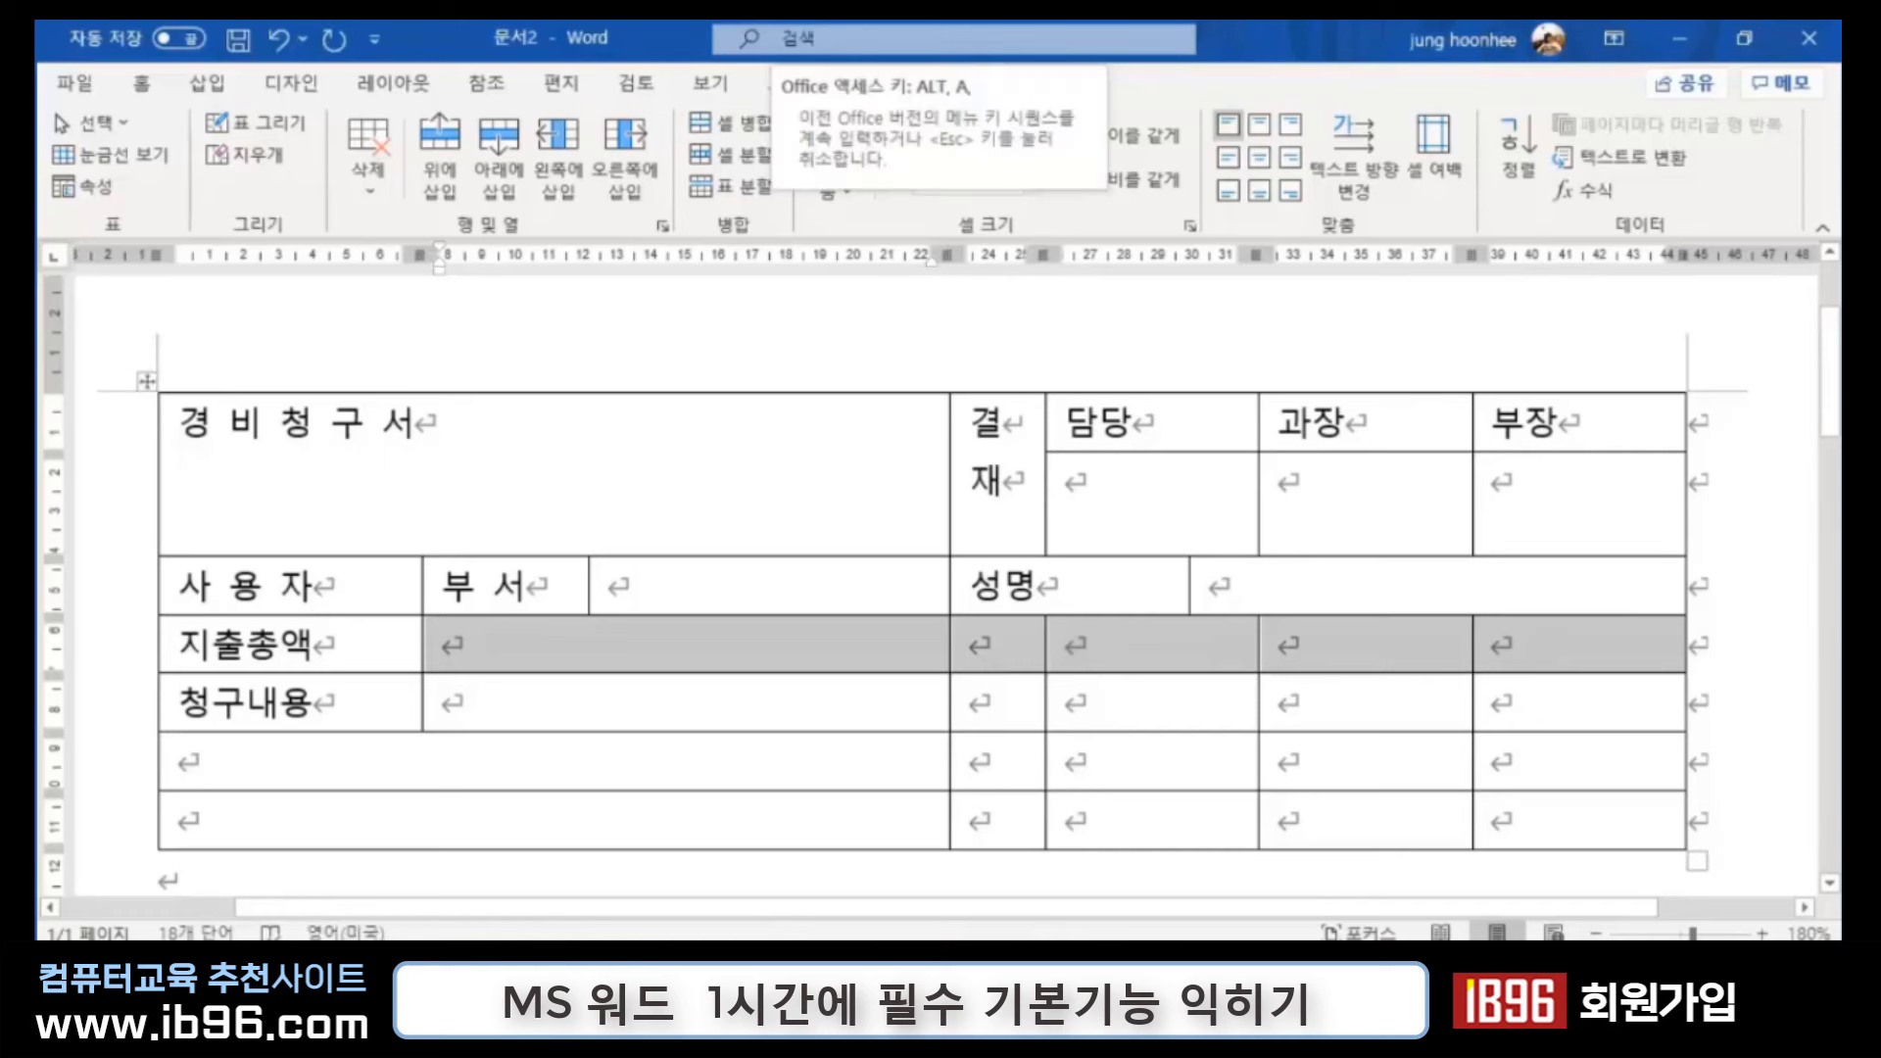
key(m)
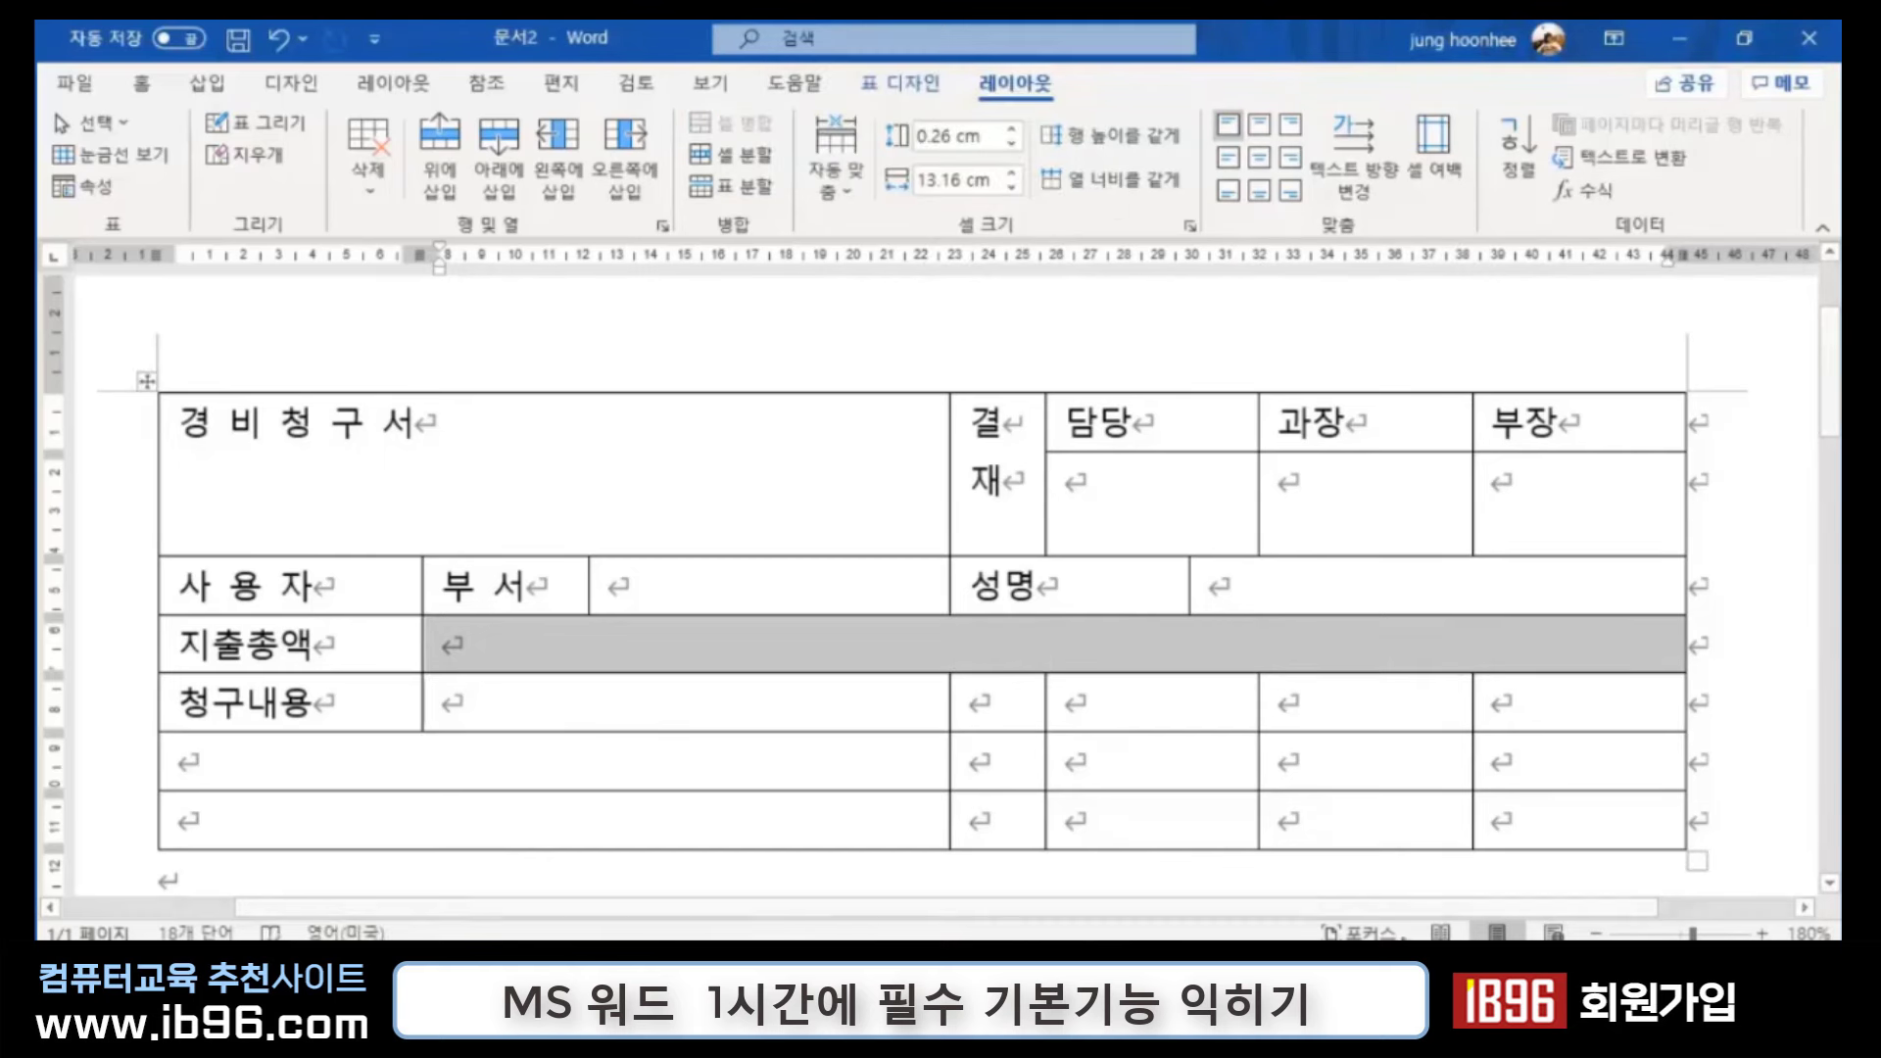
click(721, 702)
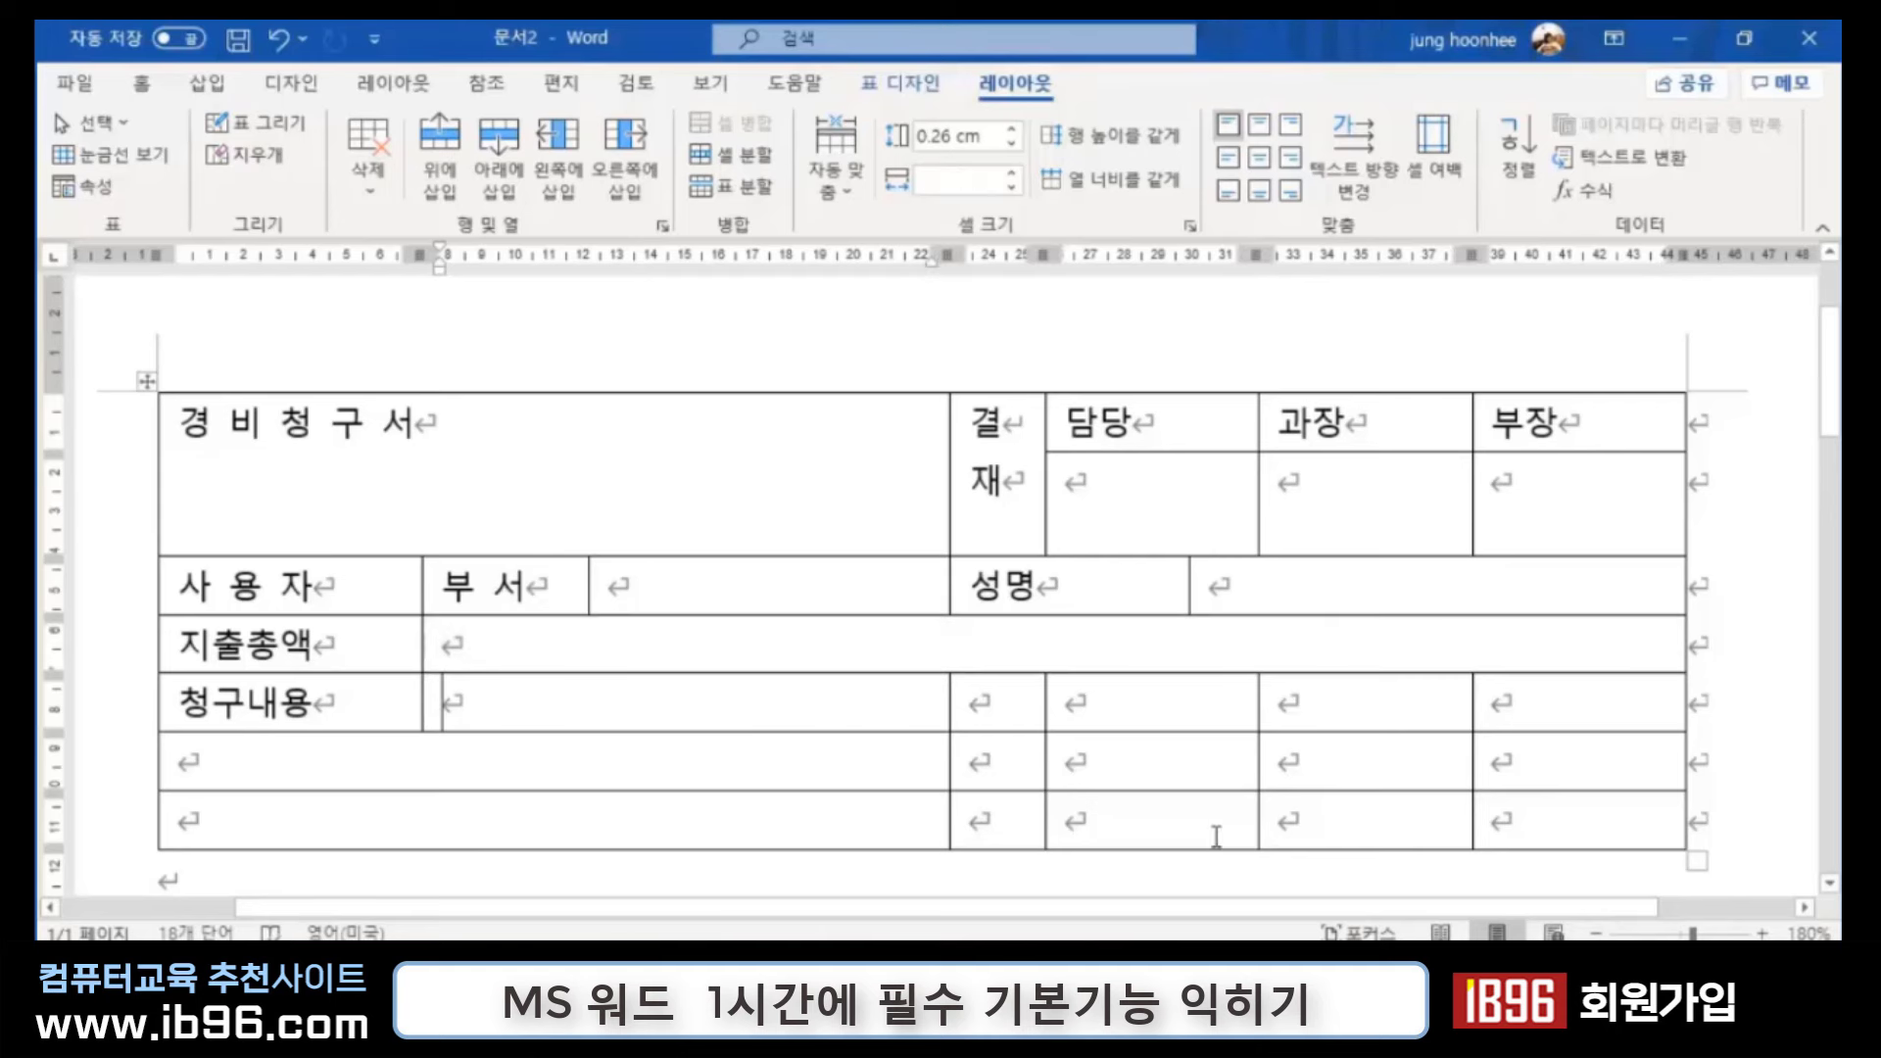
key(shift+Right)
key(shift+Right)
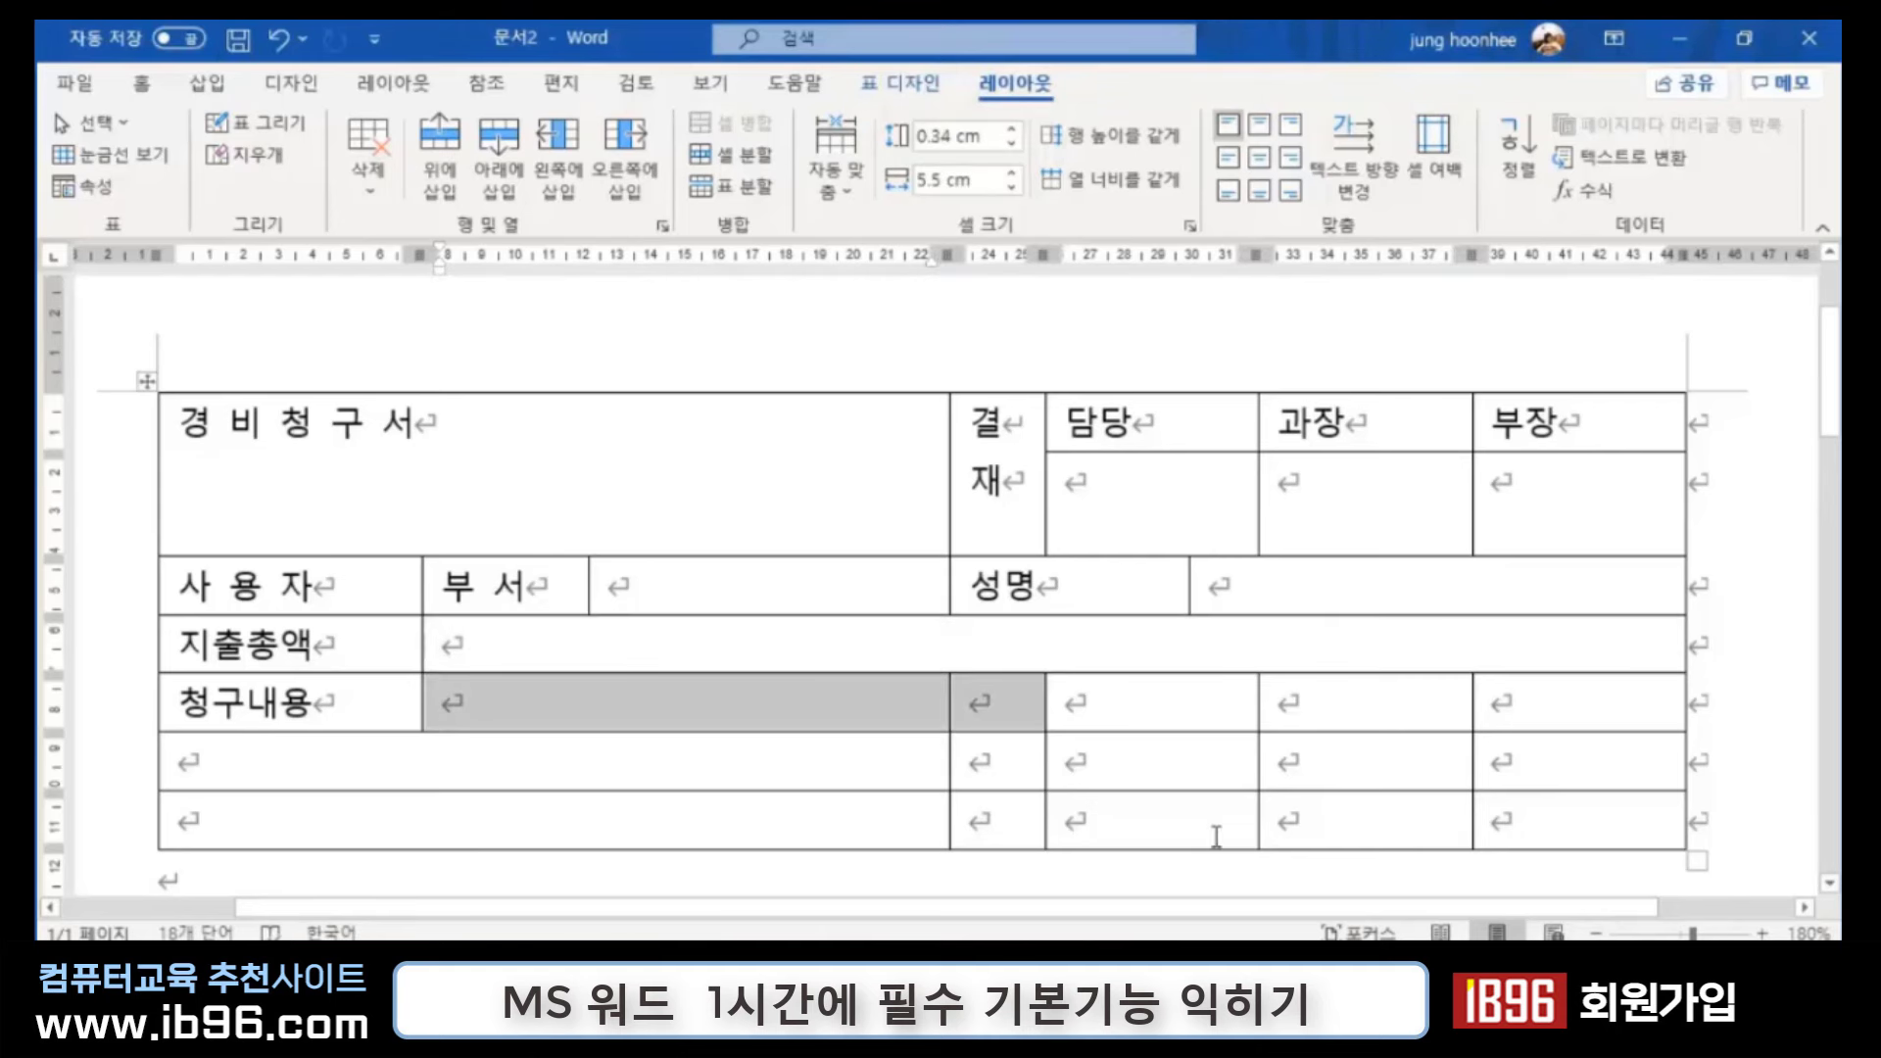
key(shift+Right)
key(shift+Right)
key(shift+Right)
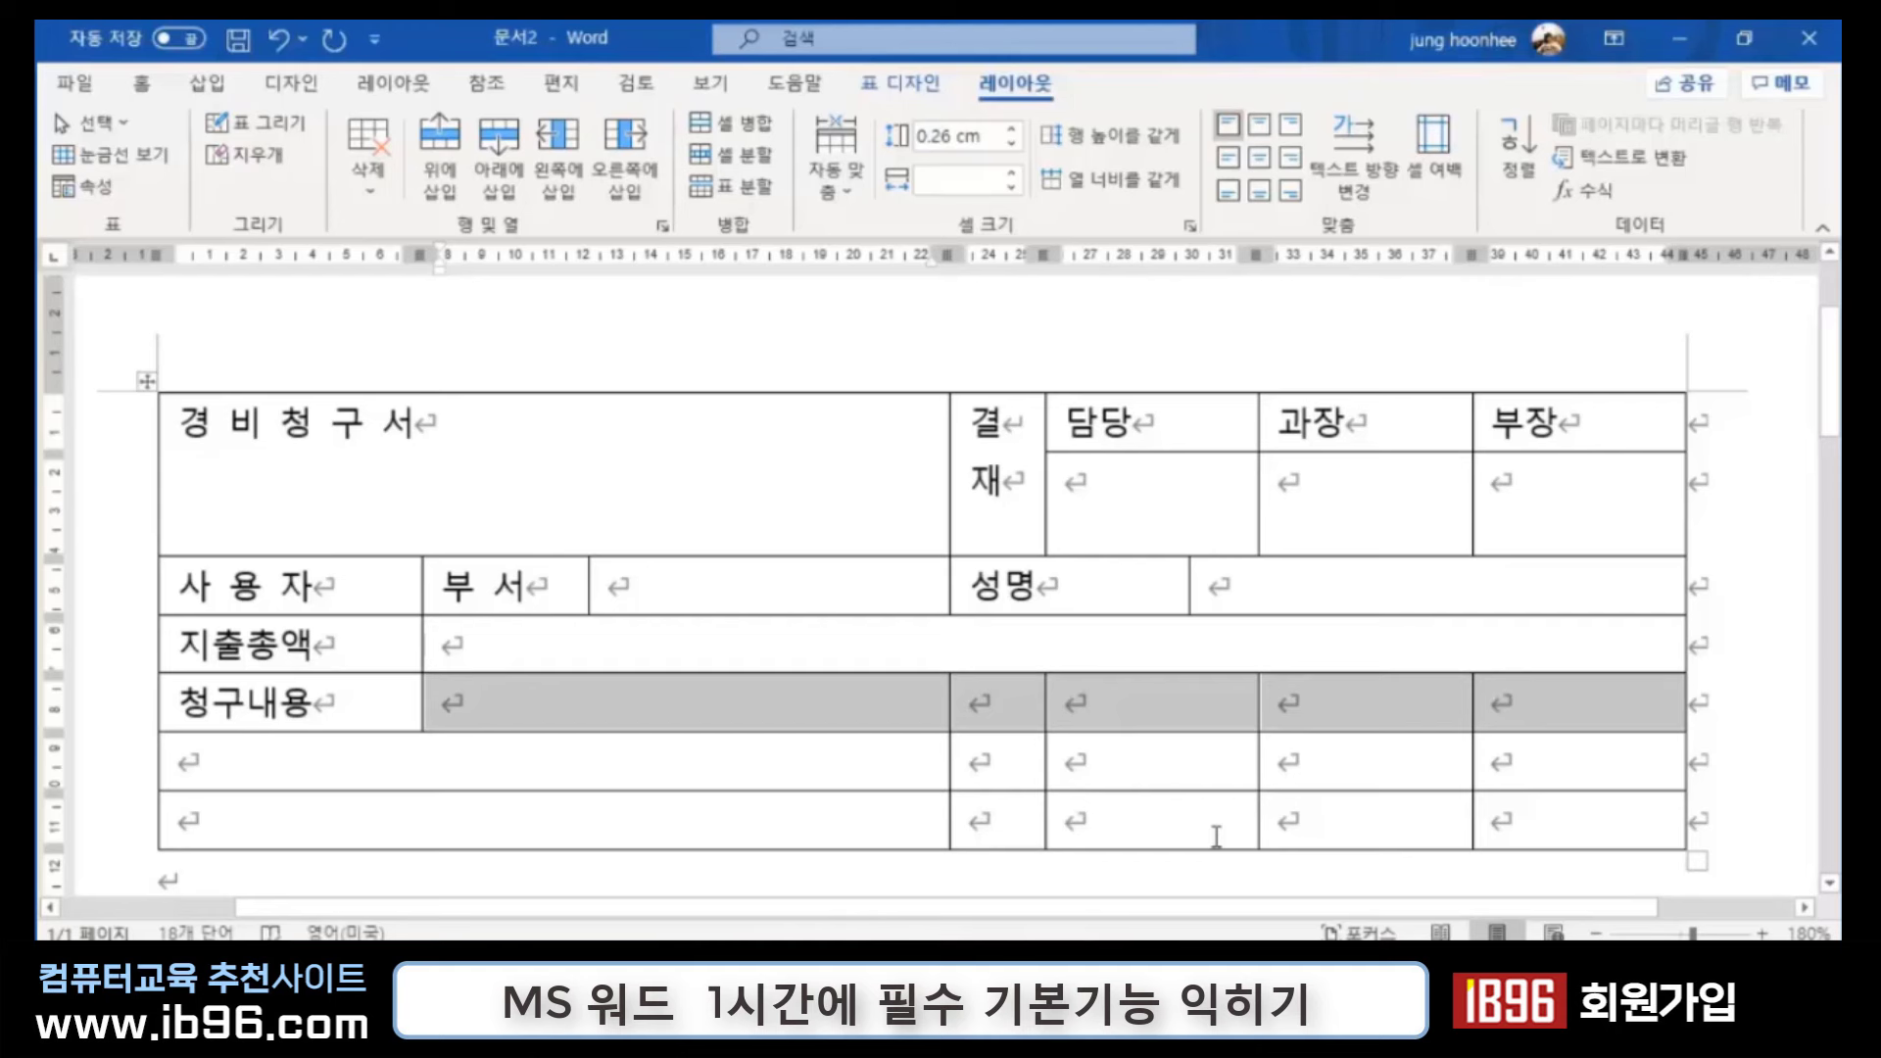
key(alt+a)
key(m)
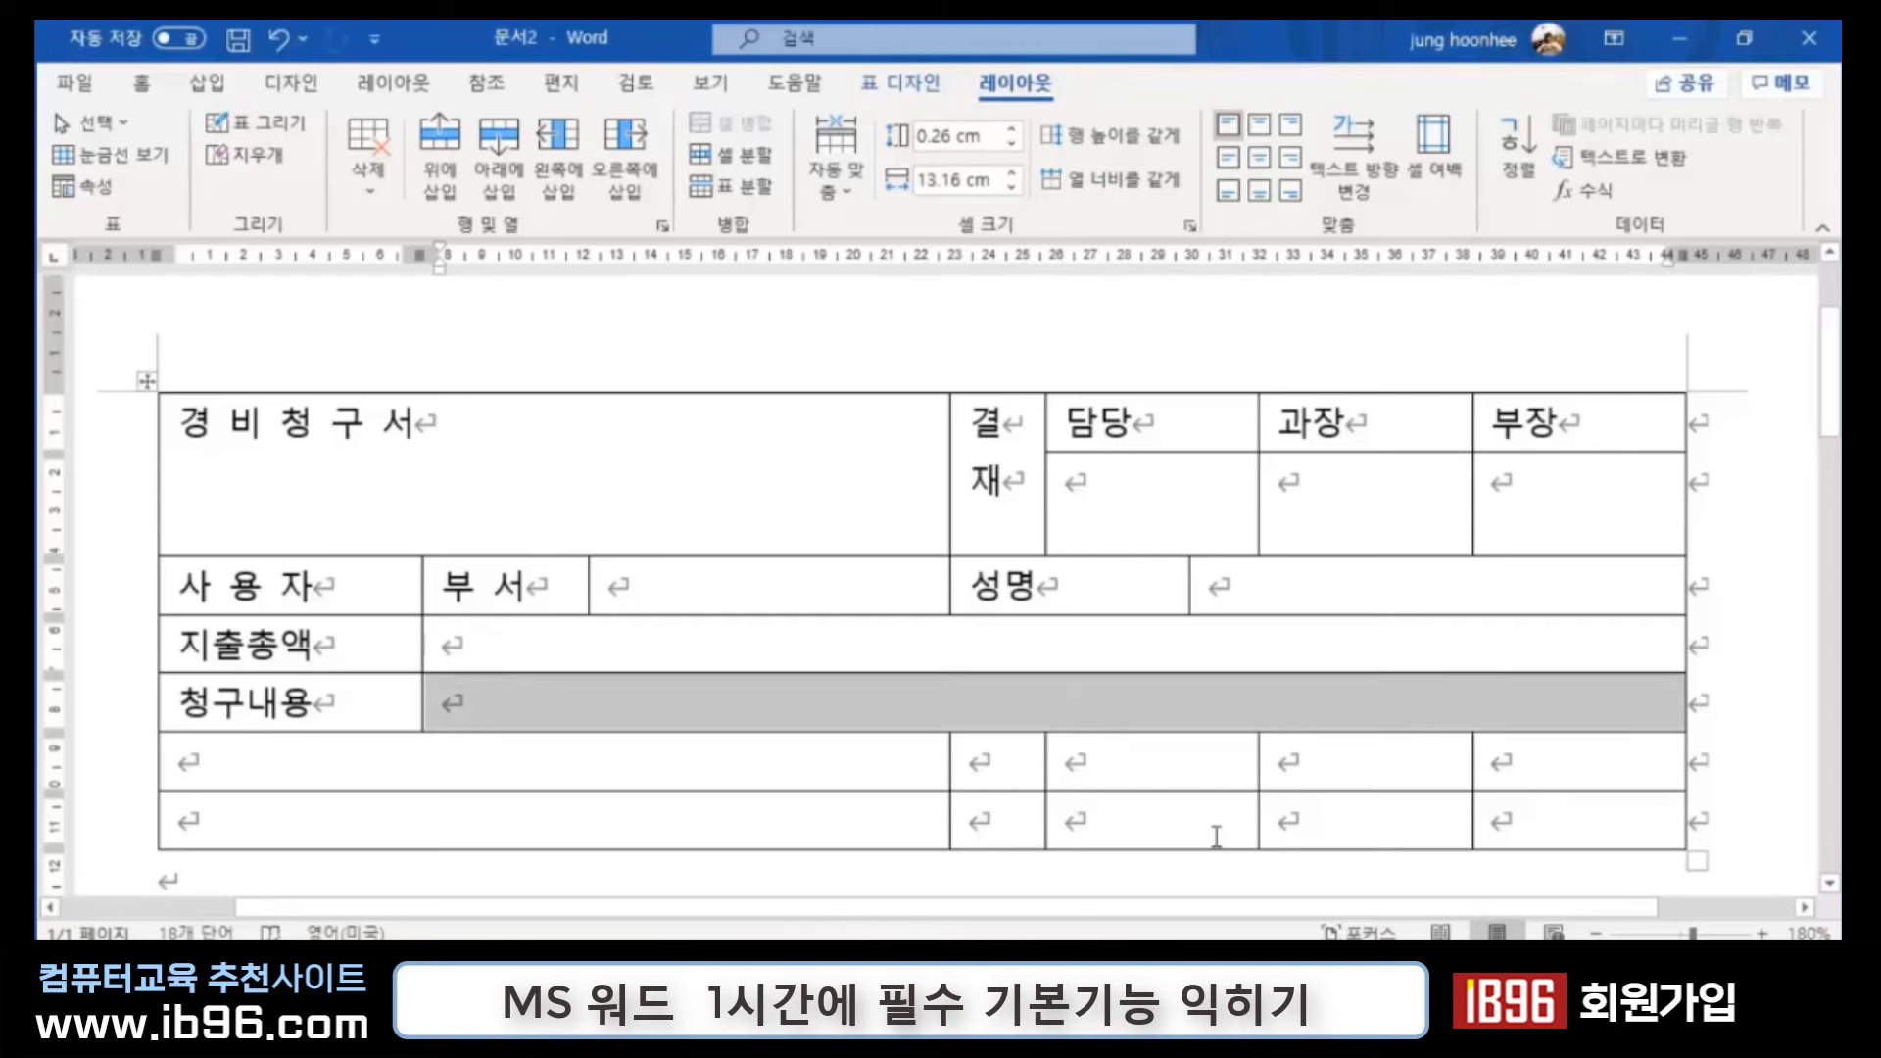
Step: Merge the next row into one full-width cell reading '사 용 내 역'
click(539, 762)
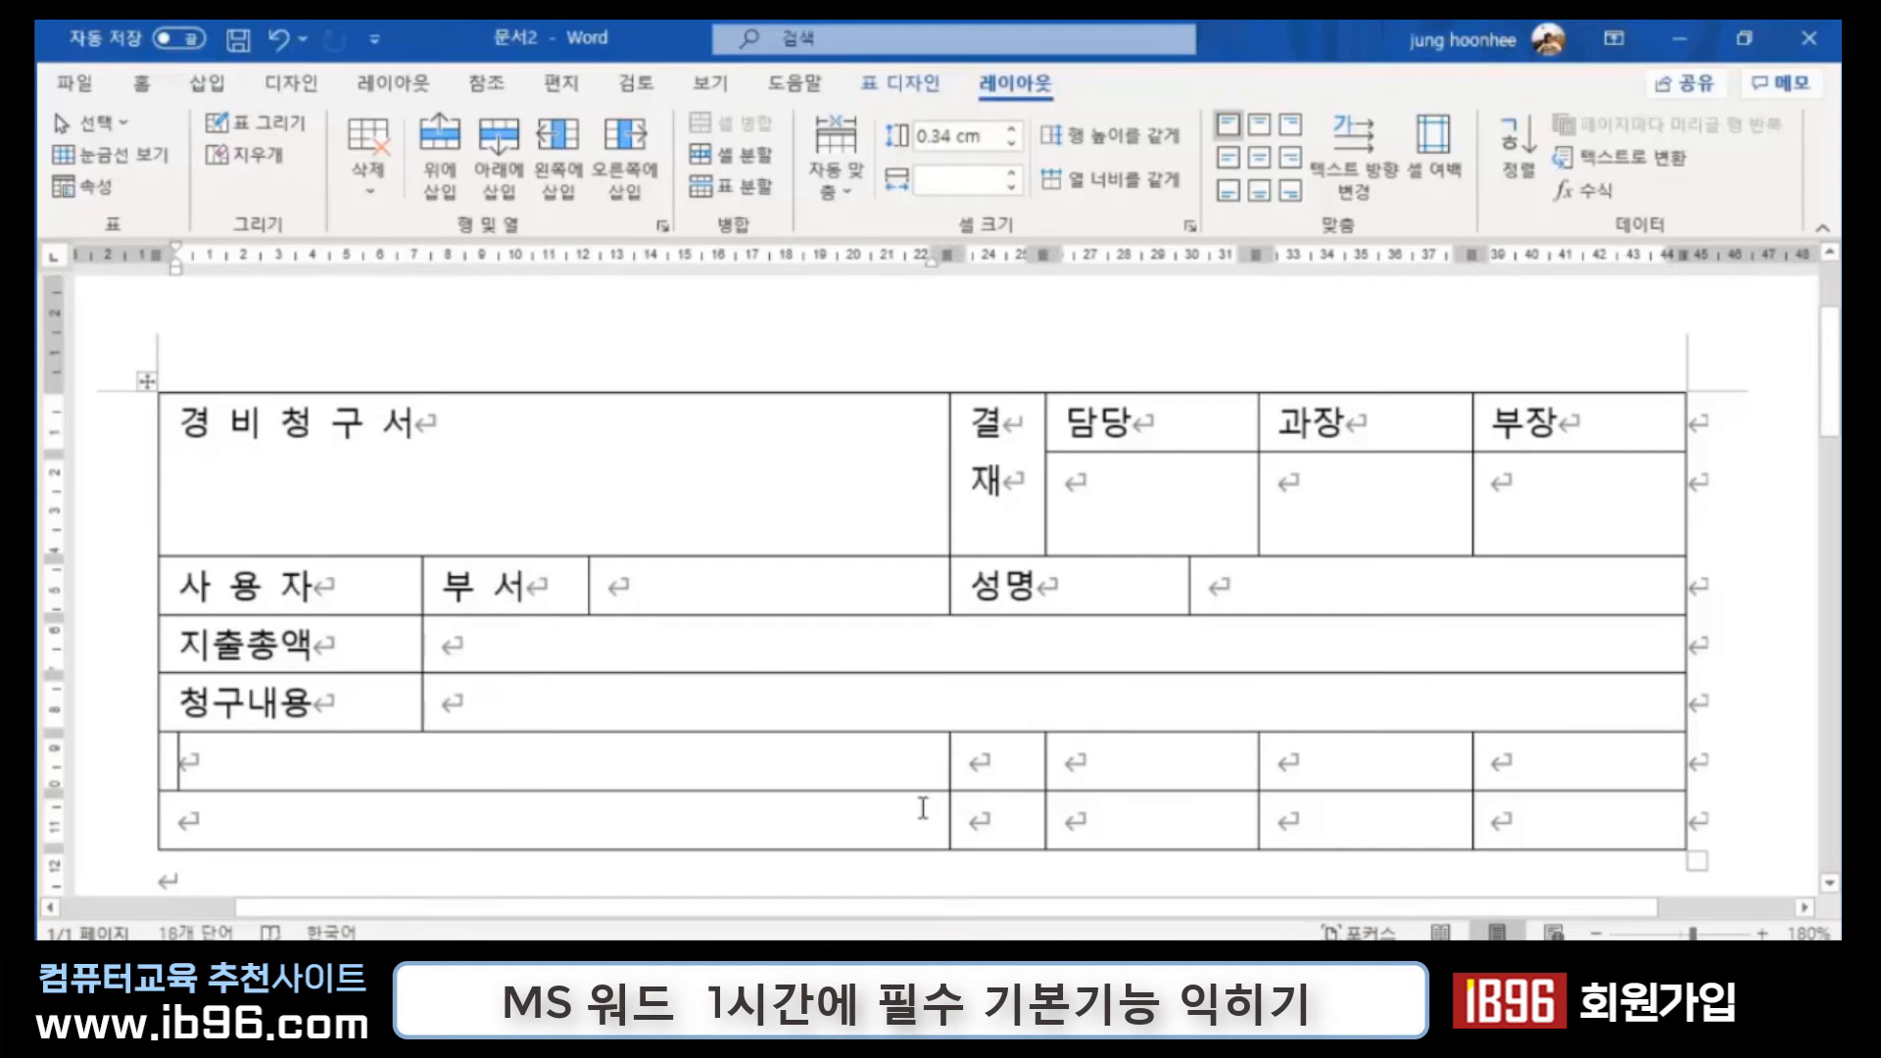
key(shift+Right)
key(shift+Right)
key(shift+Right)
key(shift+Right)
key(shift+Right)
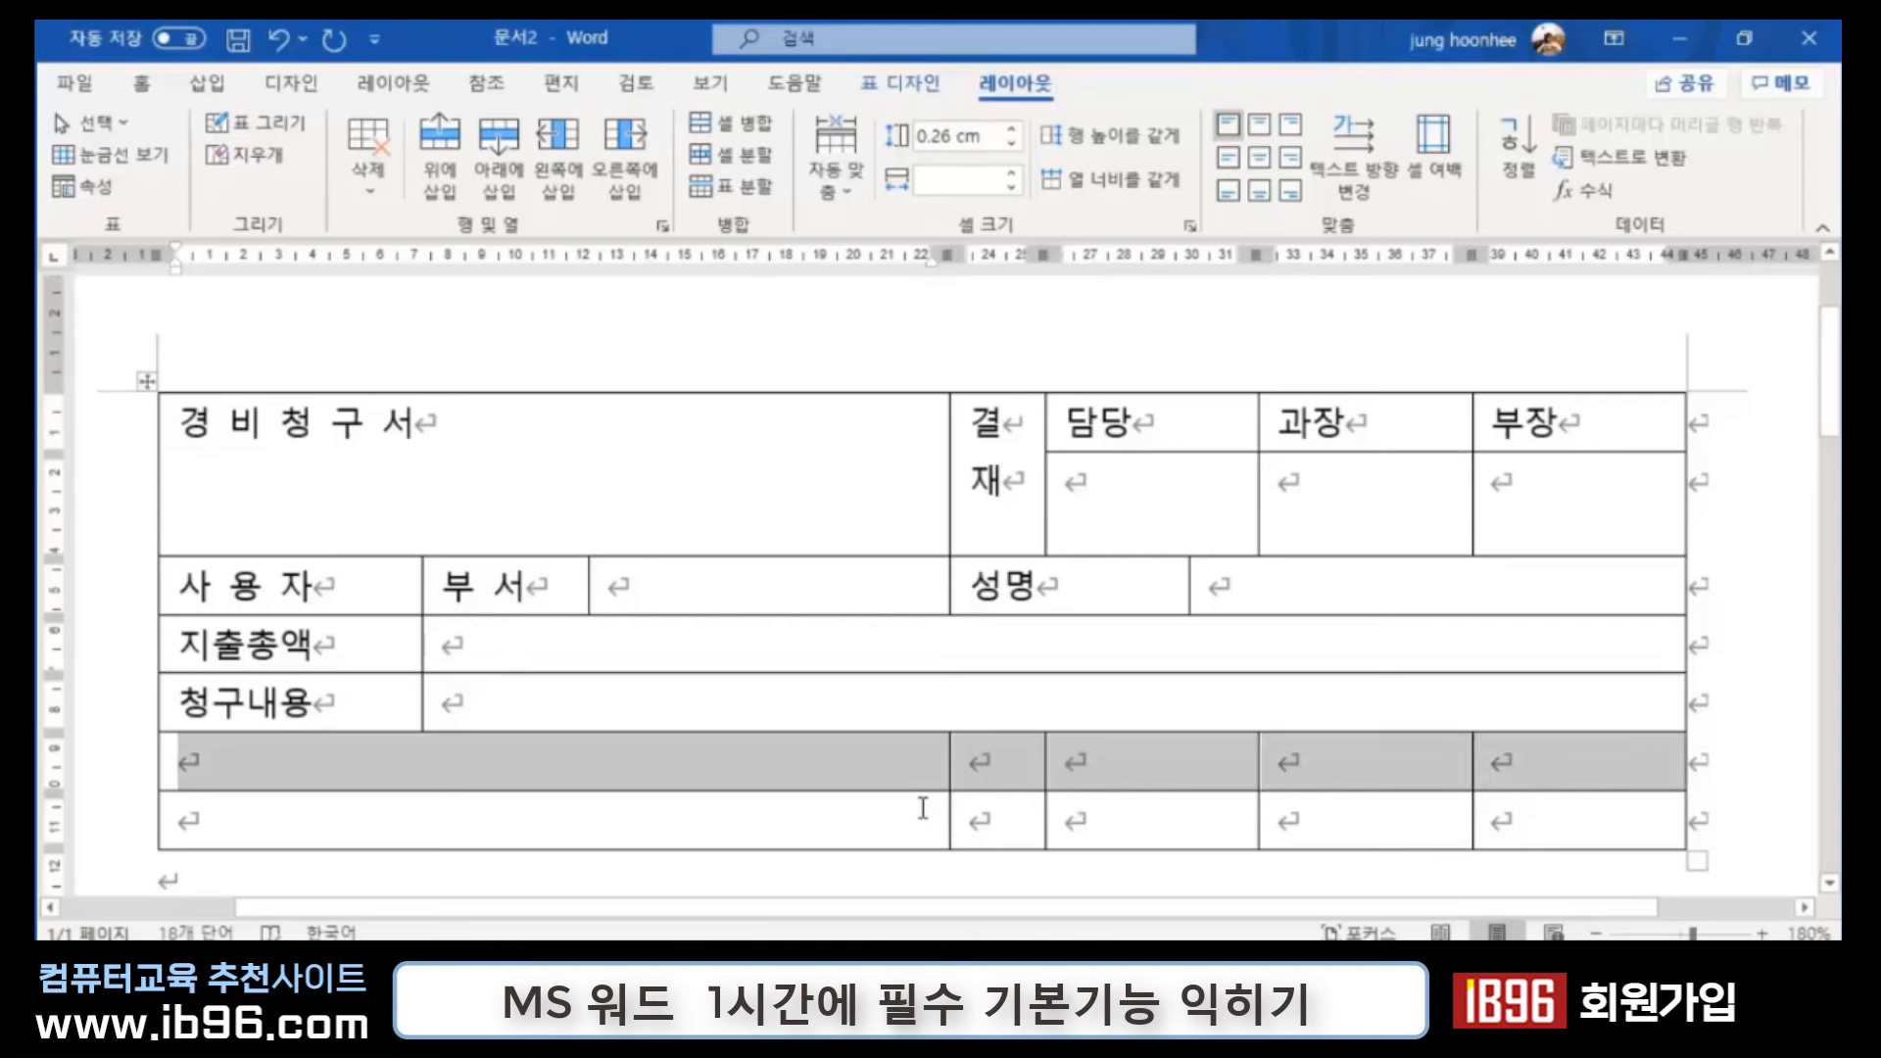
key(alt+j)
key(l)
key(m)
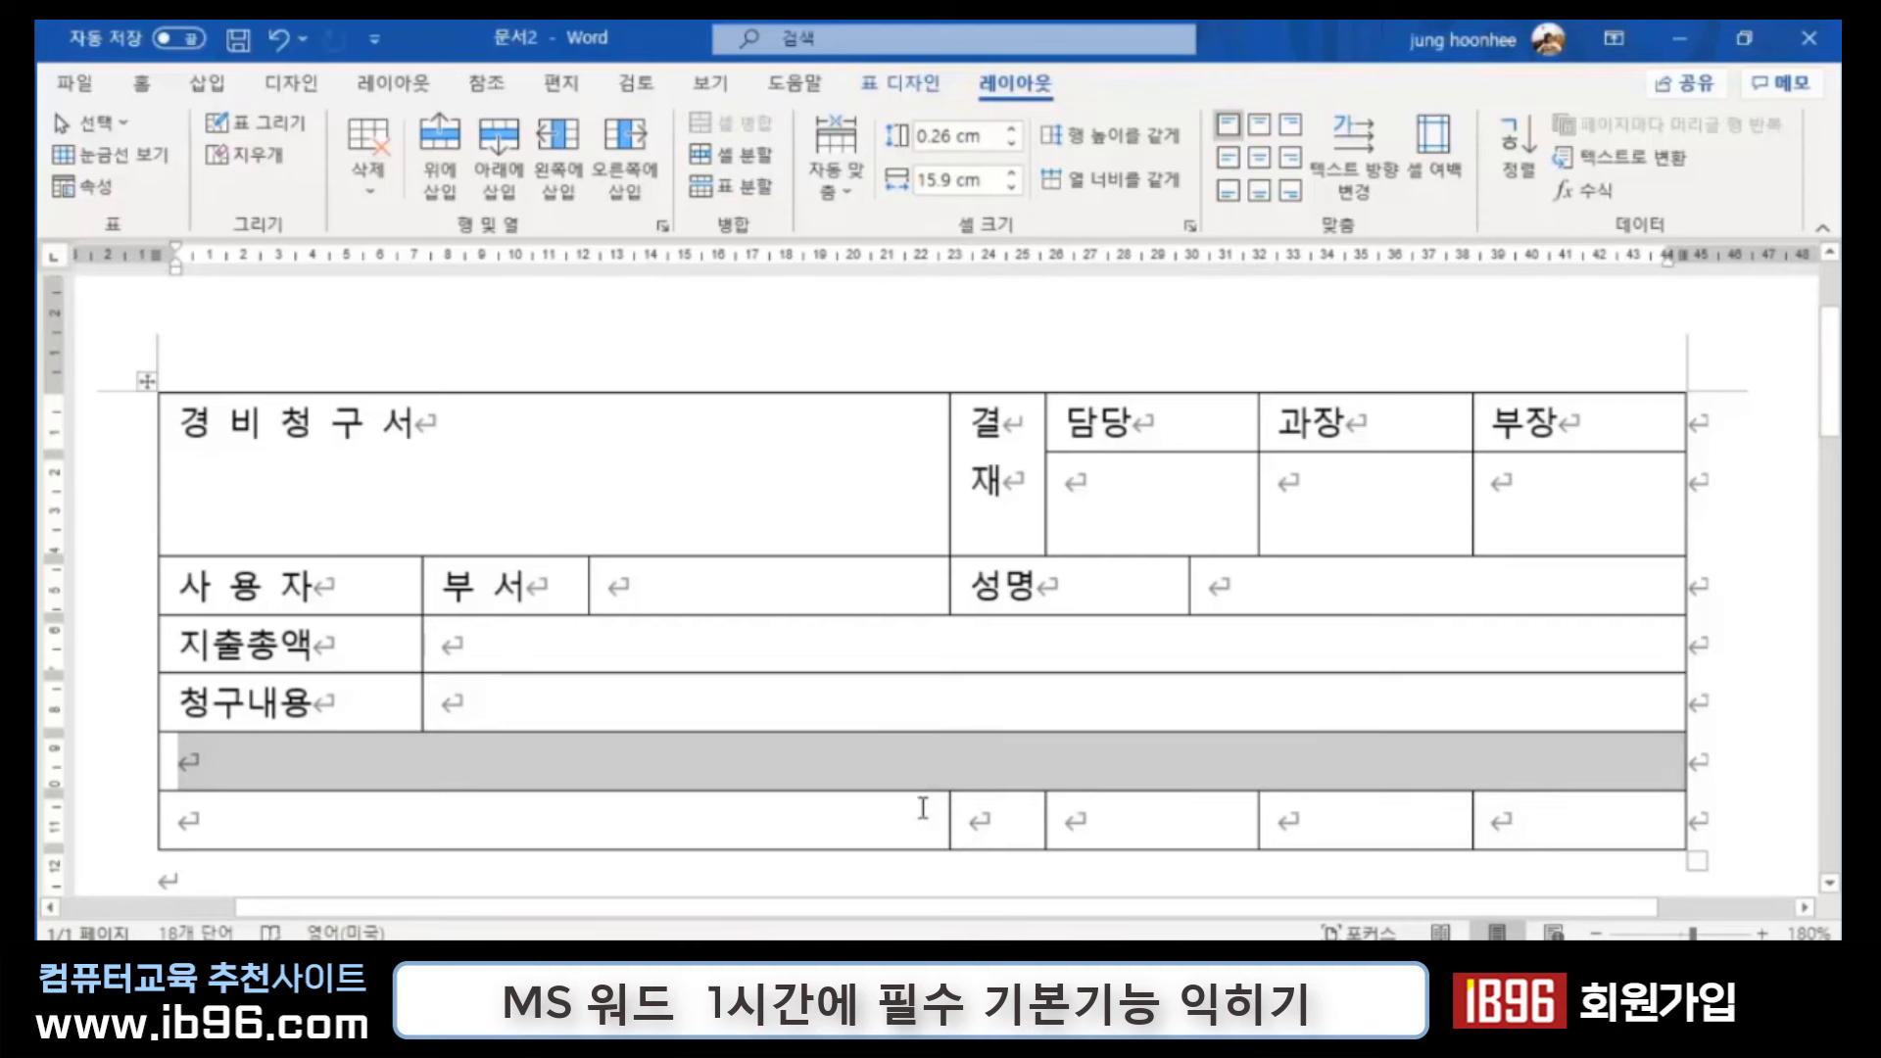
text(사 용 내 역)
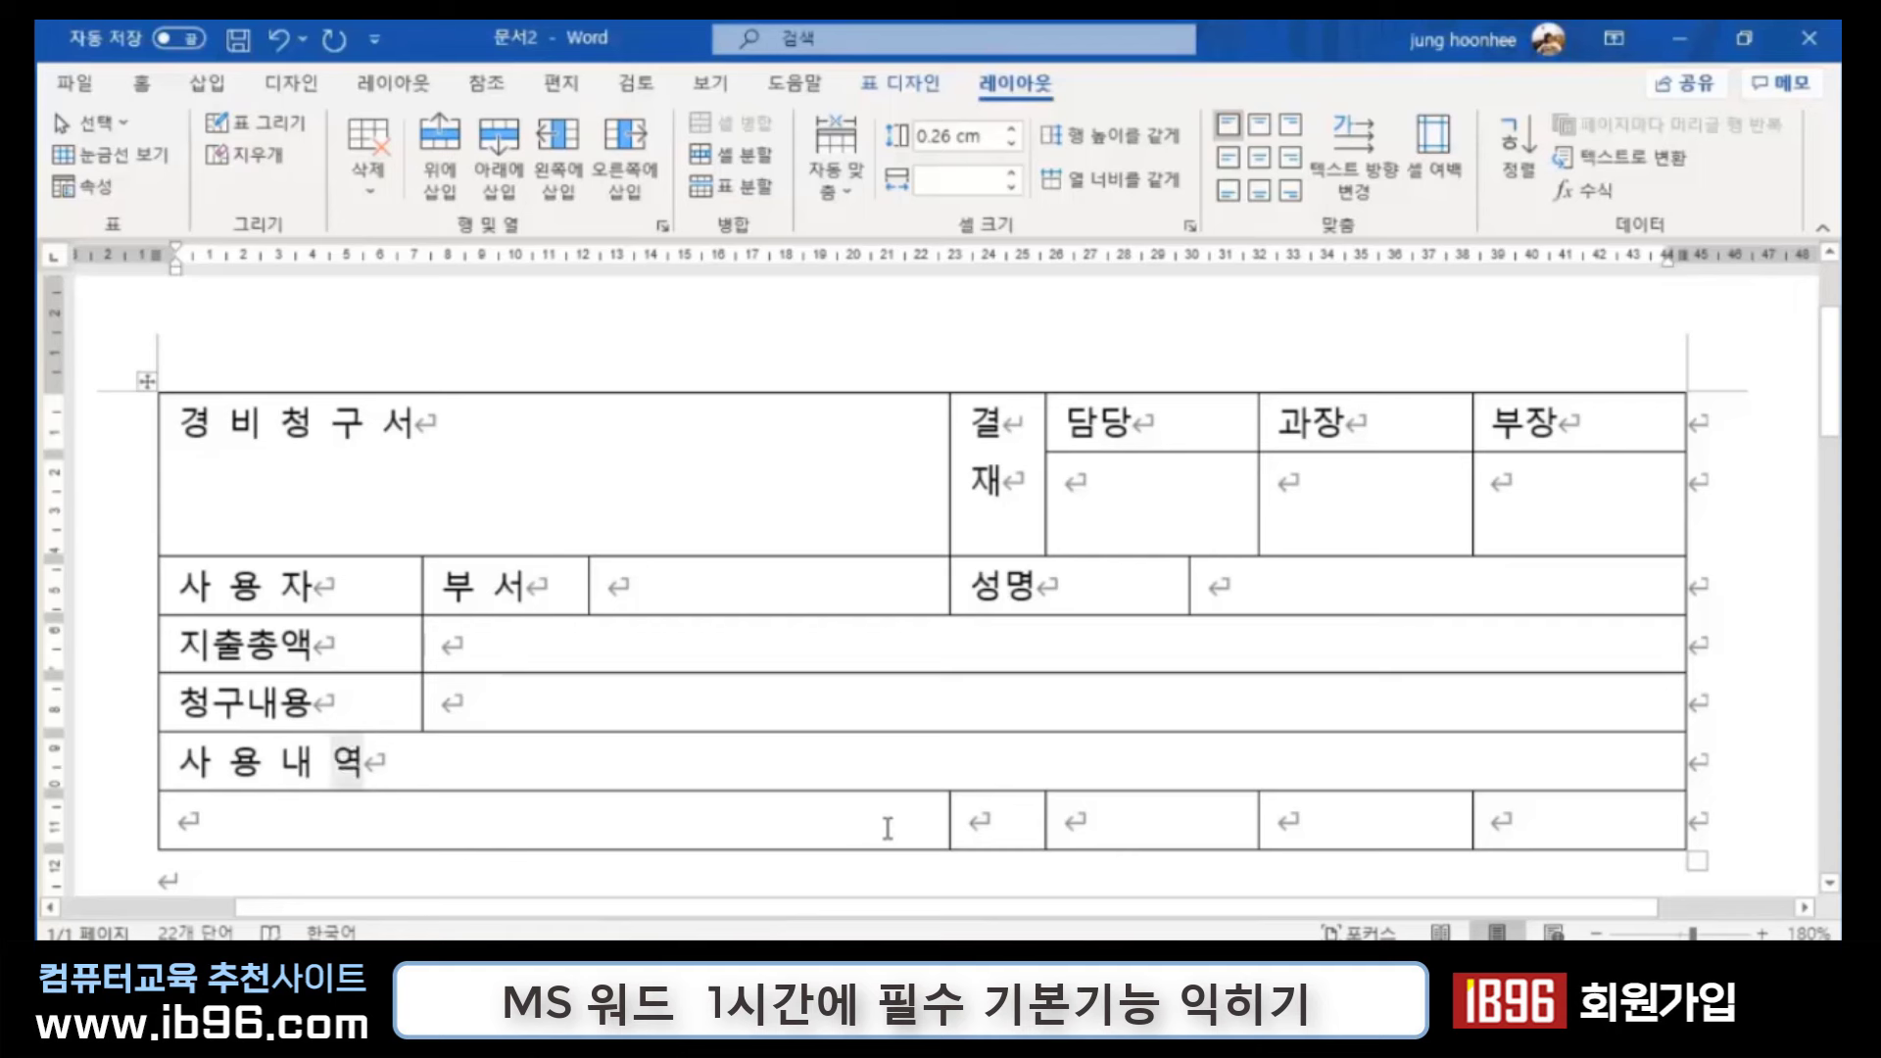
click(727, 828)
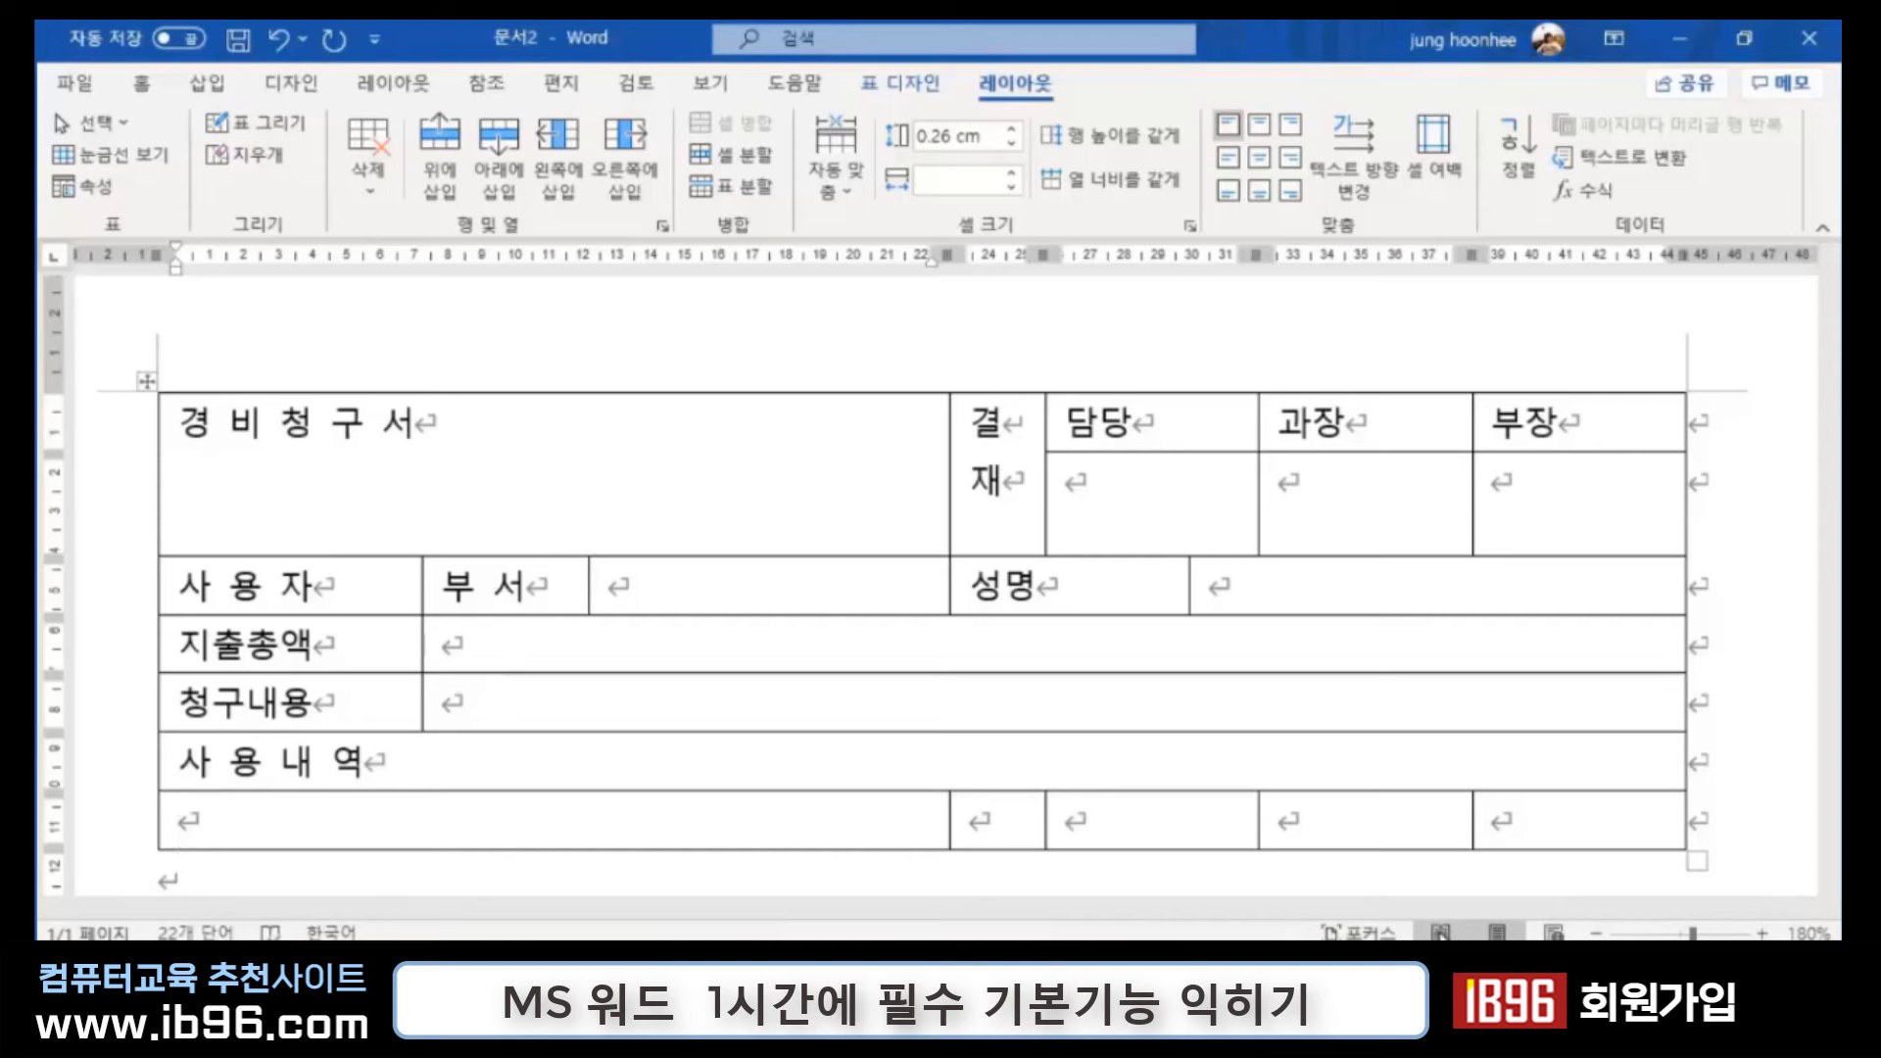
Step: Enter 번호 in the first cell, narrow that column to fit, and enter 내역 beside it
text(번호)
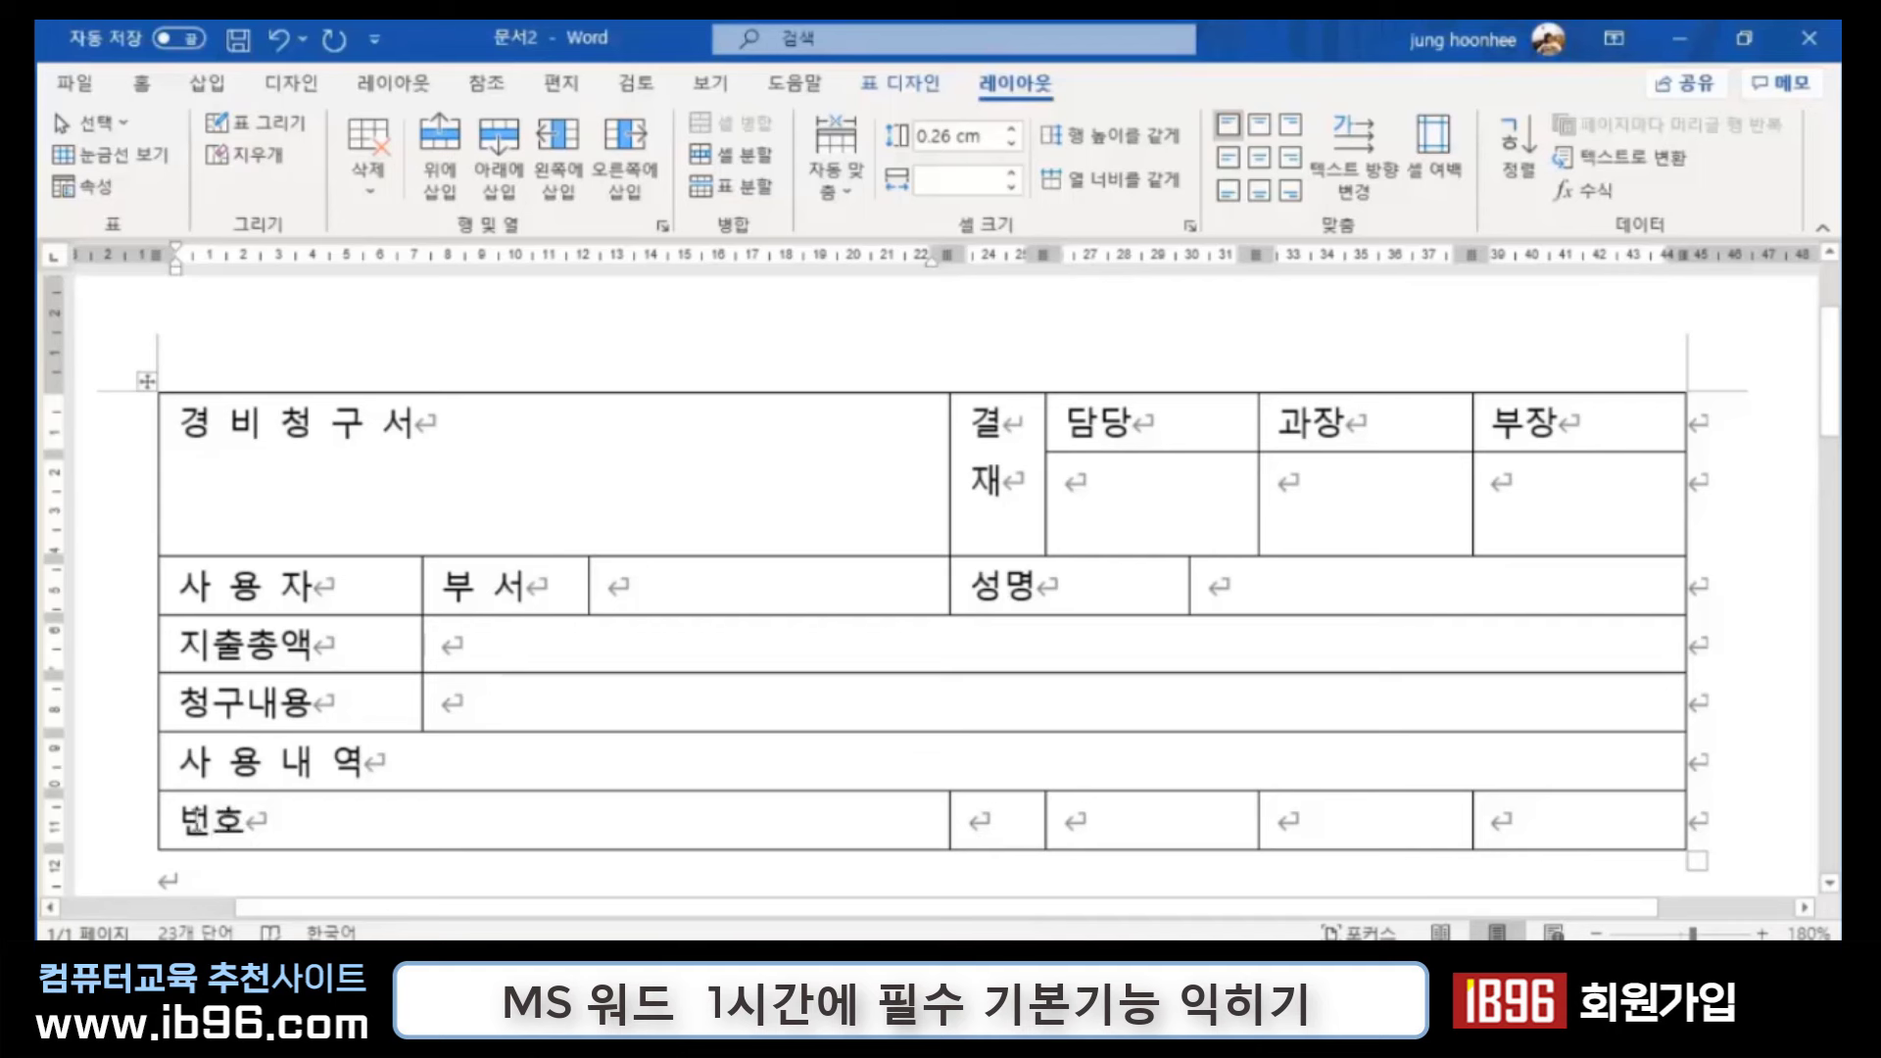
click(164, 817)
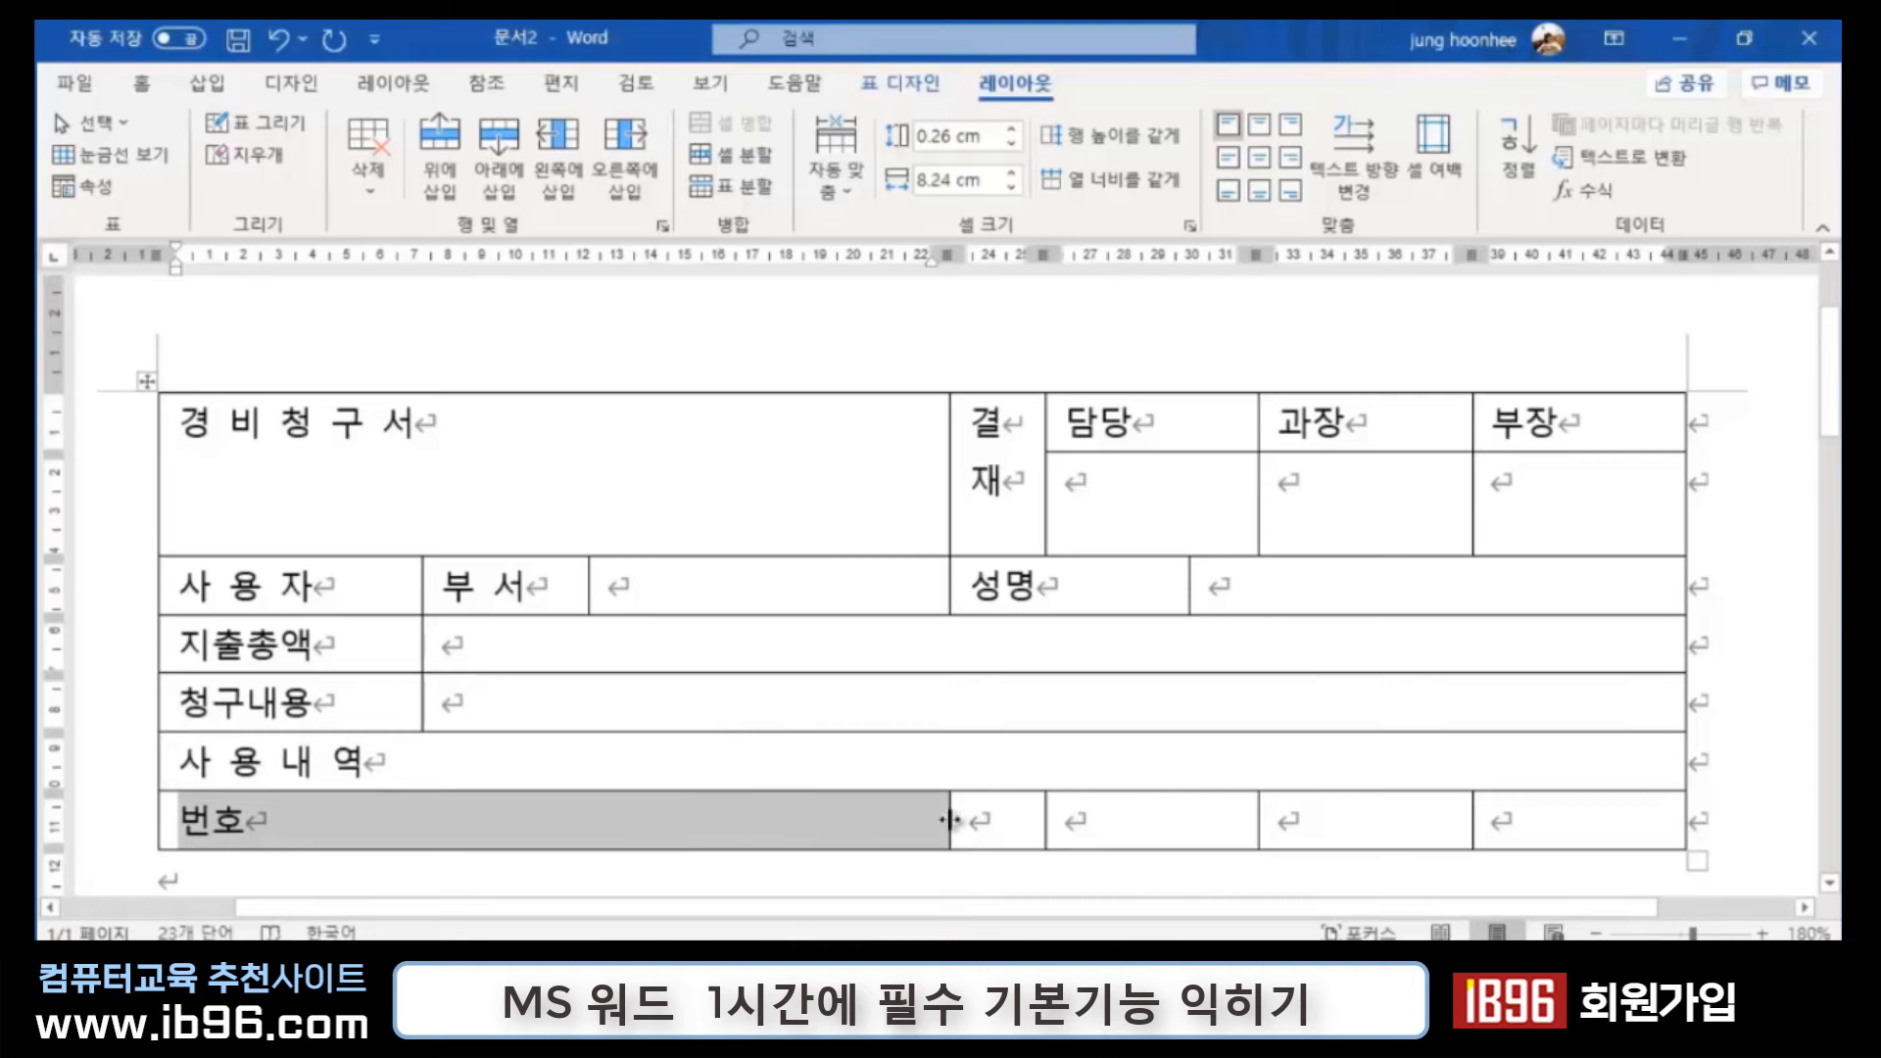
drag(949, 819, 273, 839)
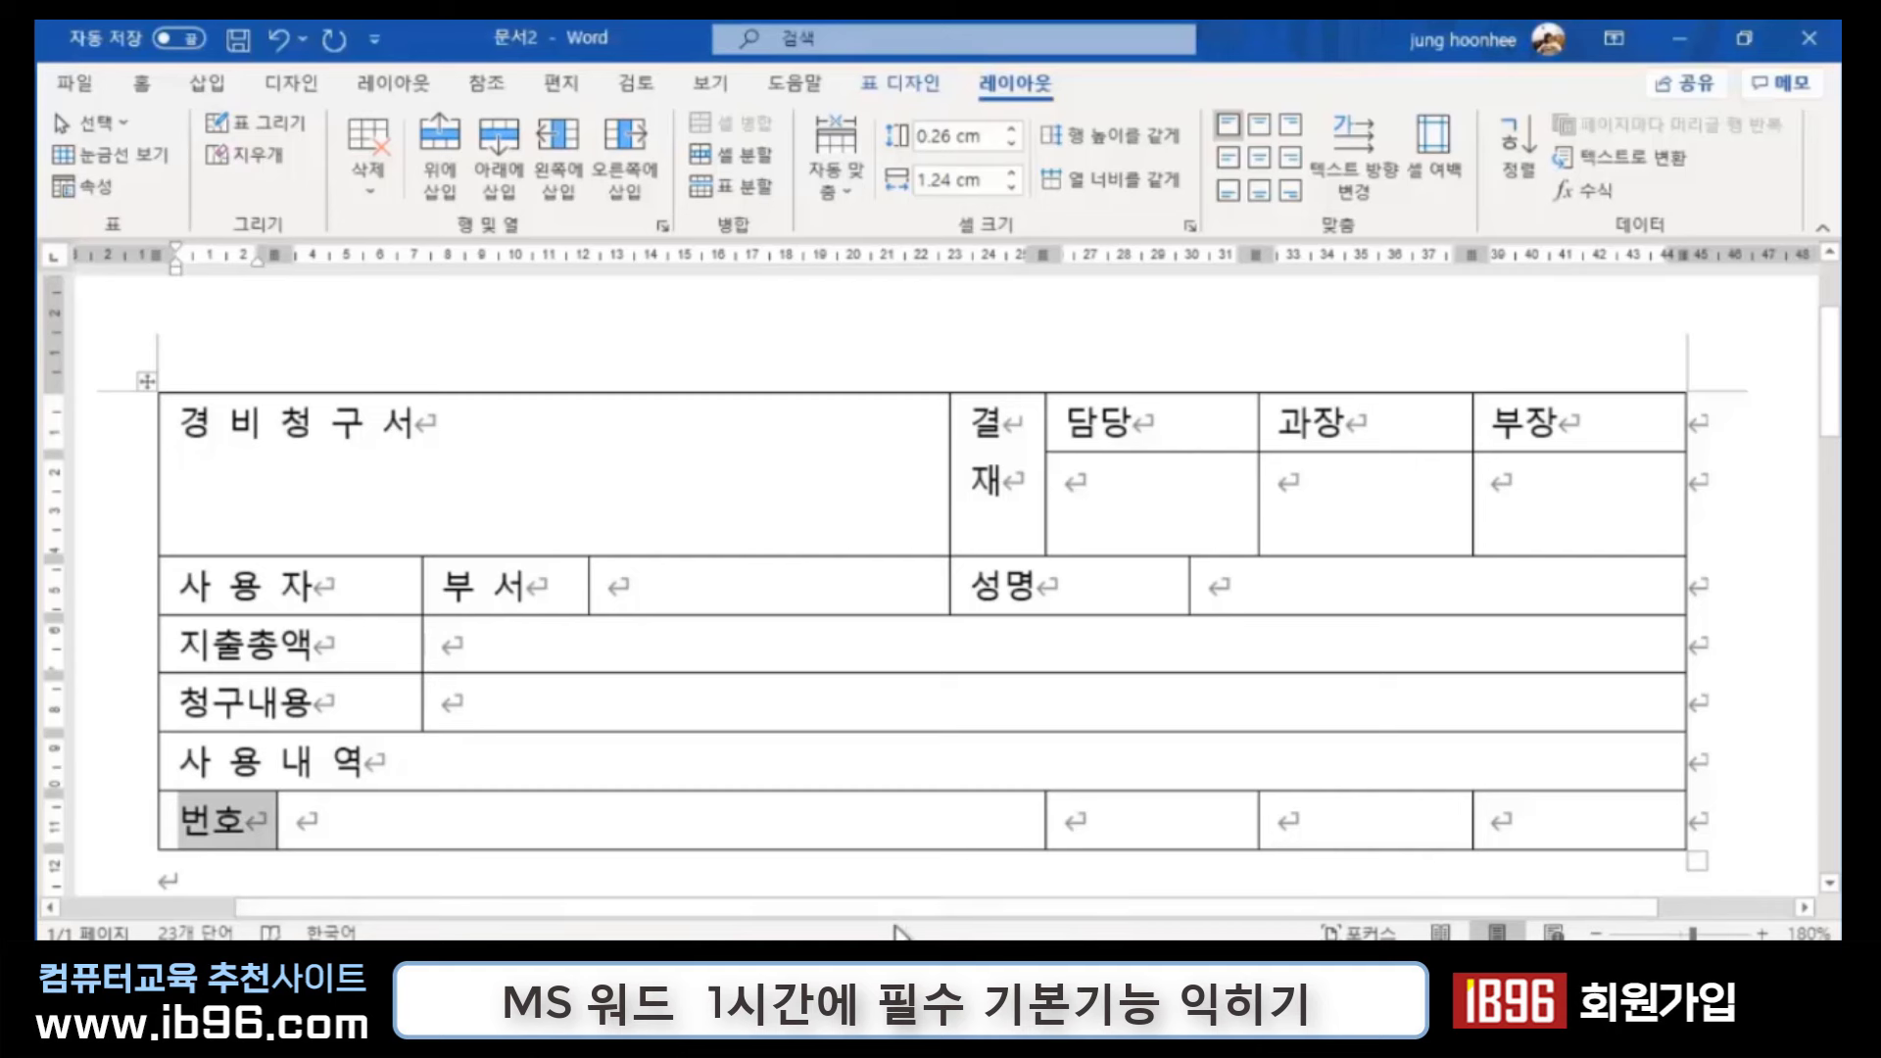
click(1026, 851)
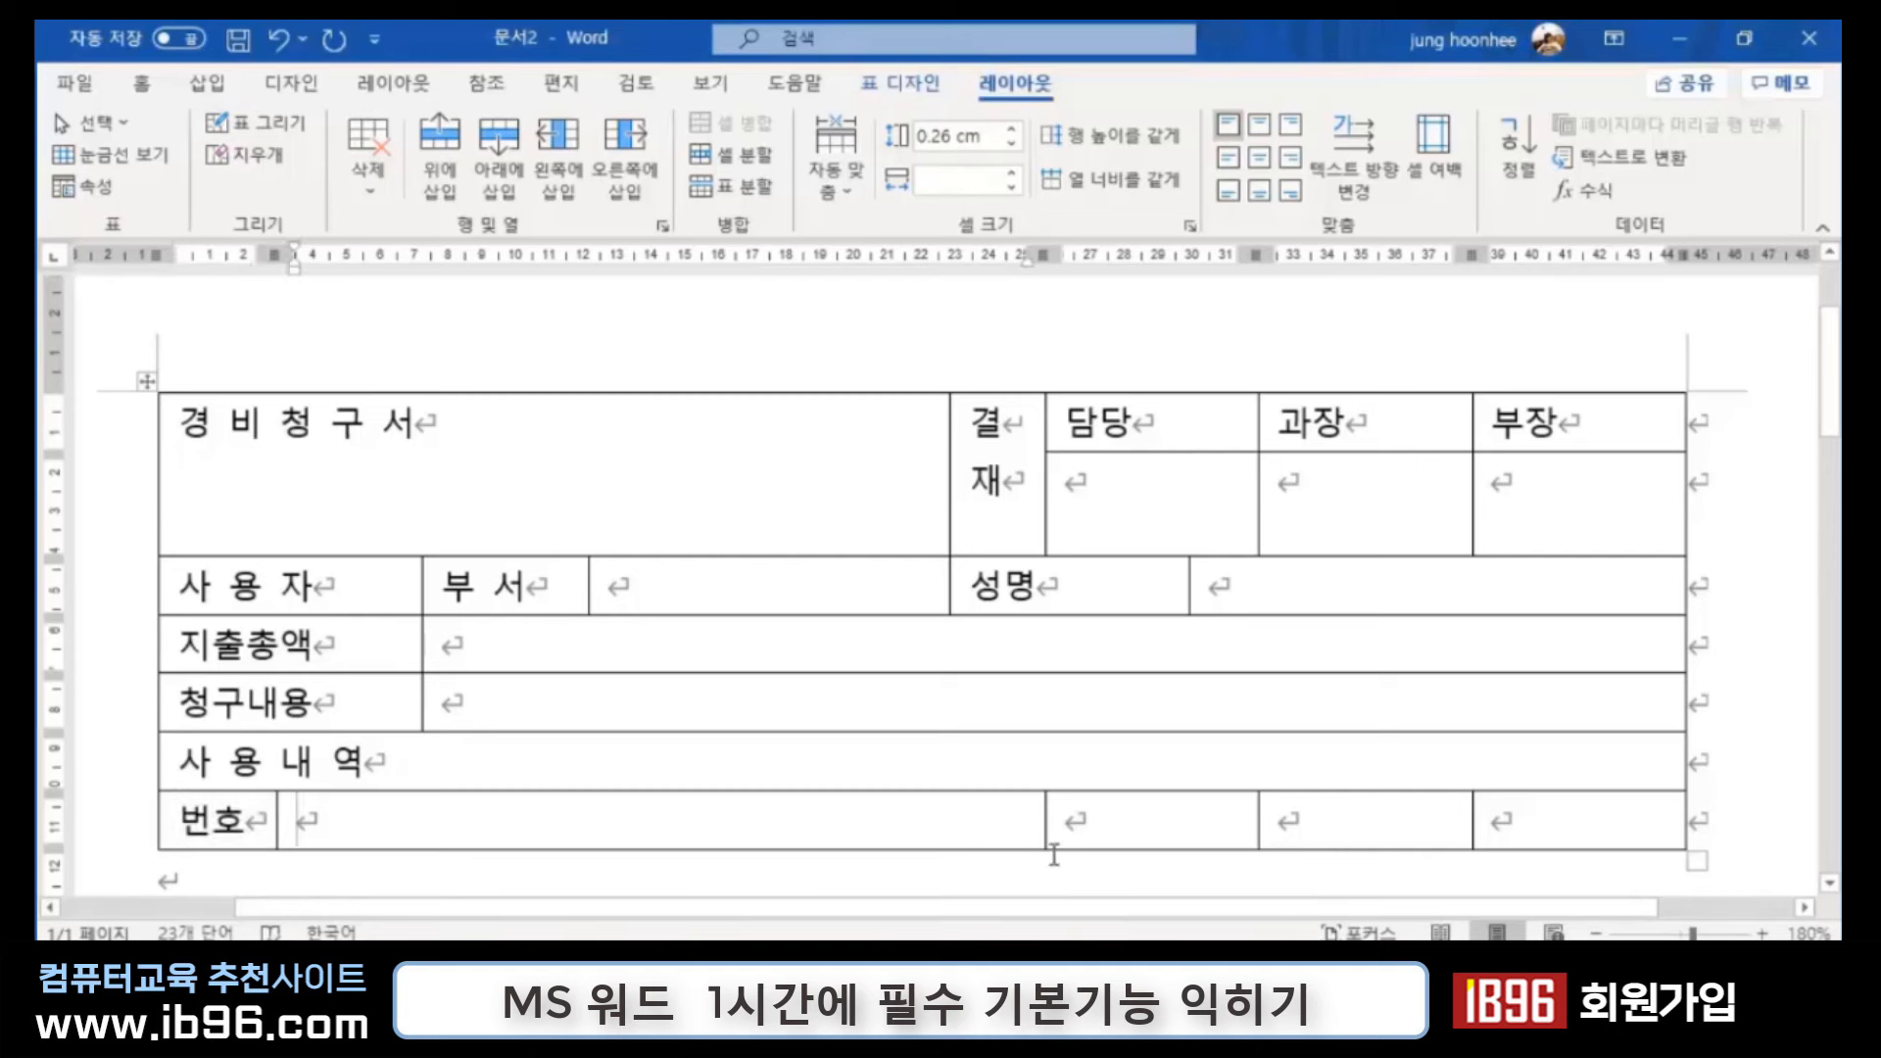
text(내역)
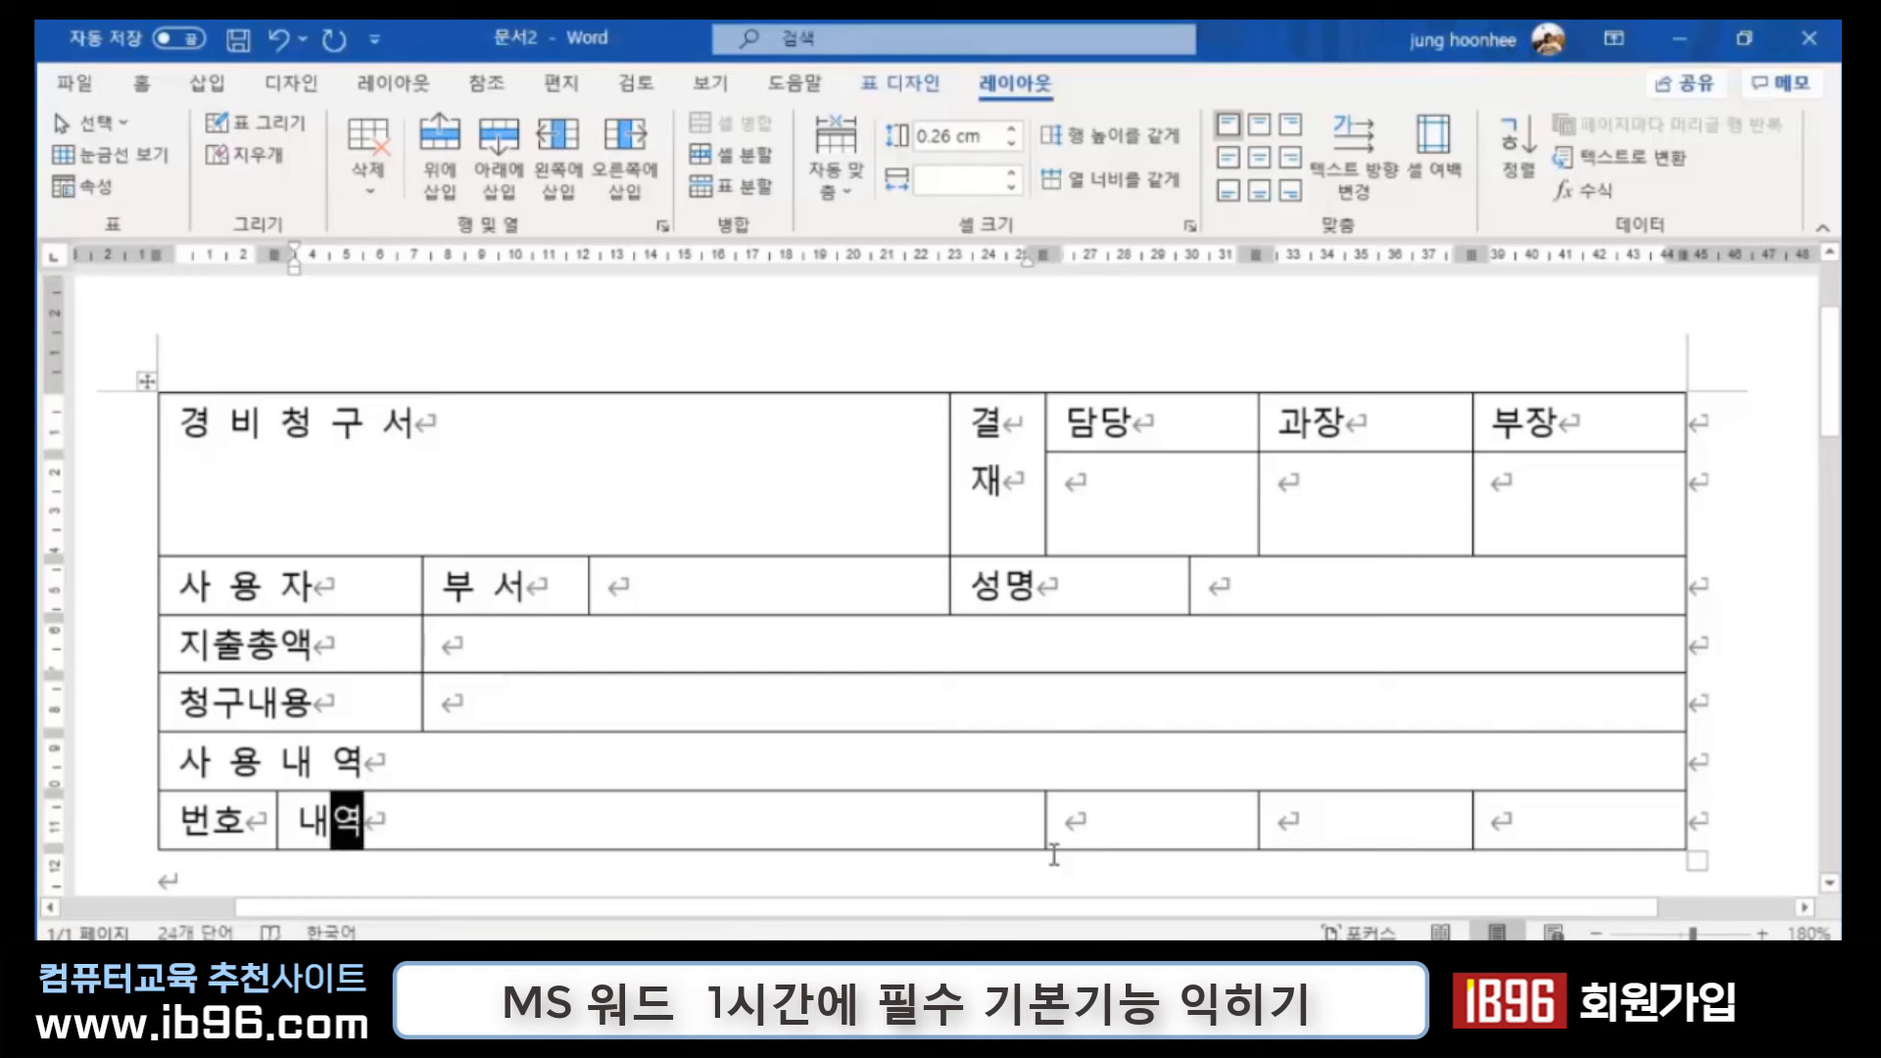
Step: Merge the third and fourth cells to hold 금 액, and put 비 고 in the last cell
click(1188, 834)
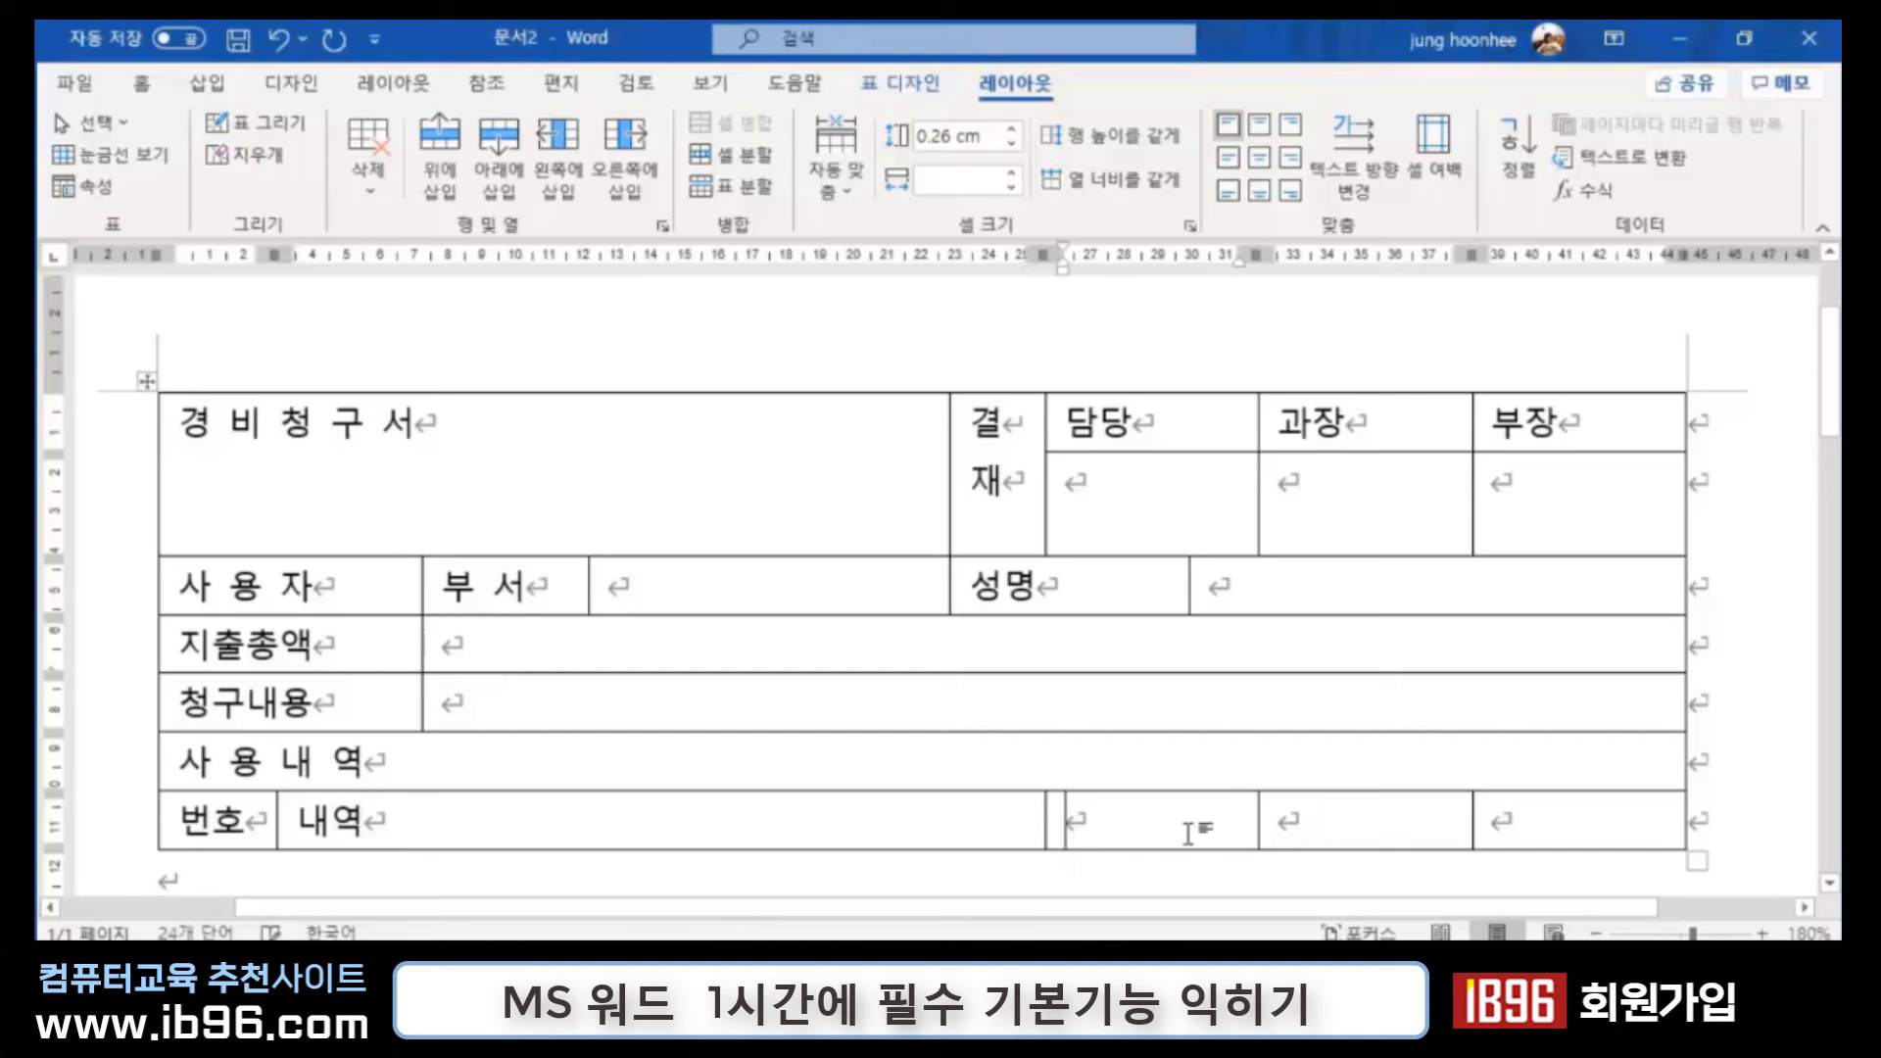
drag(1188, 834, 1372, 828)
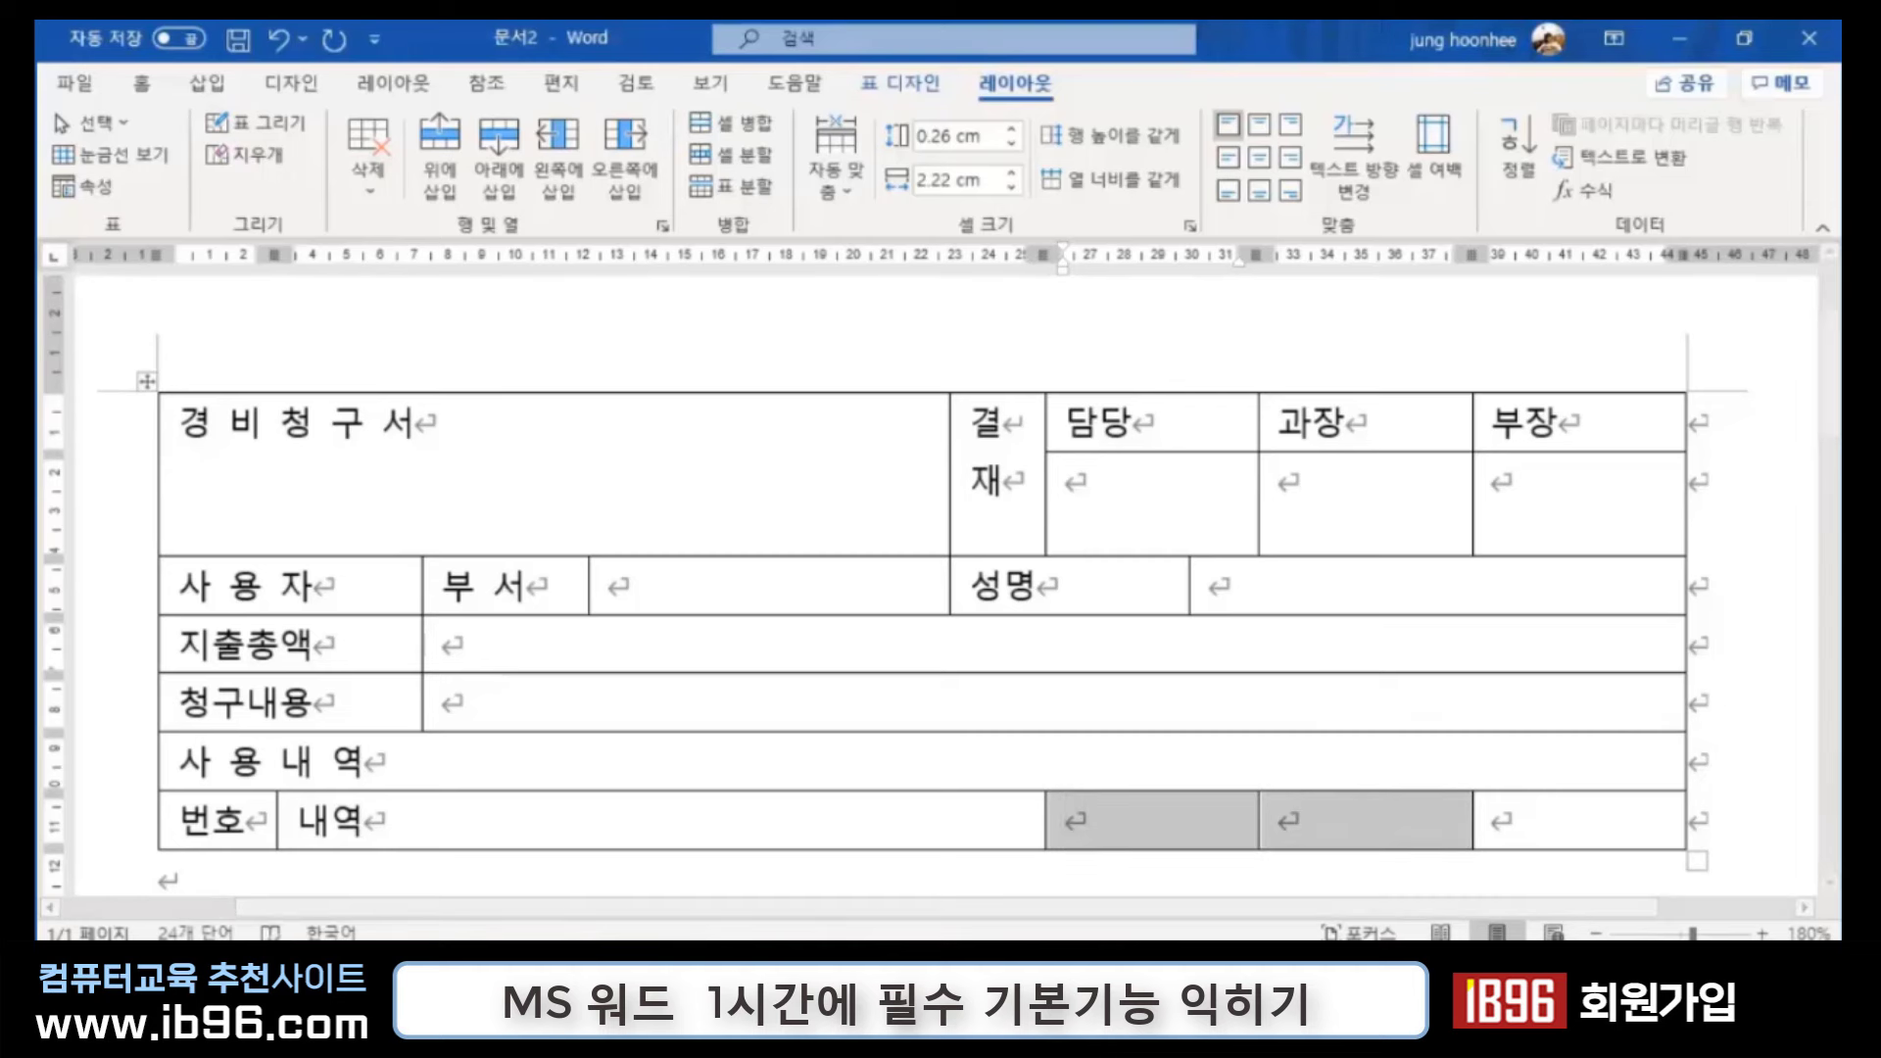
click(730, 123)
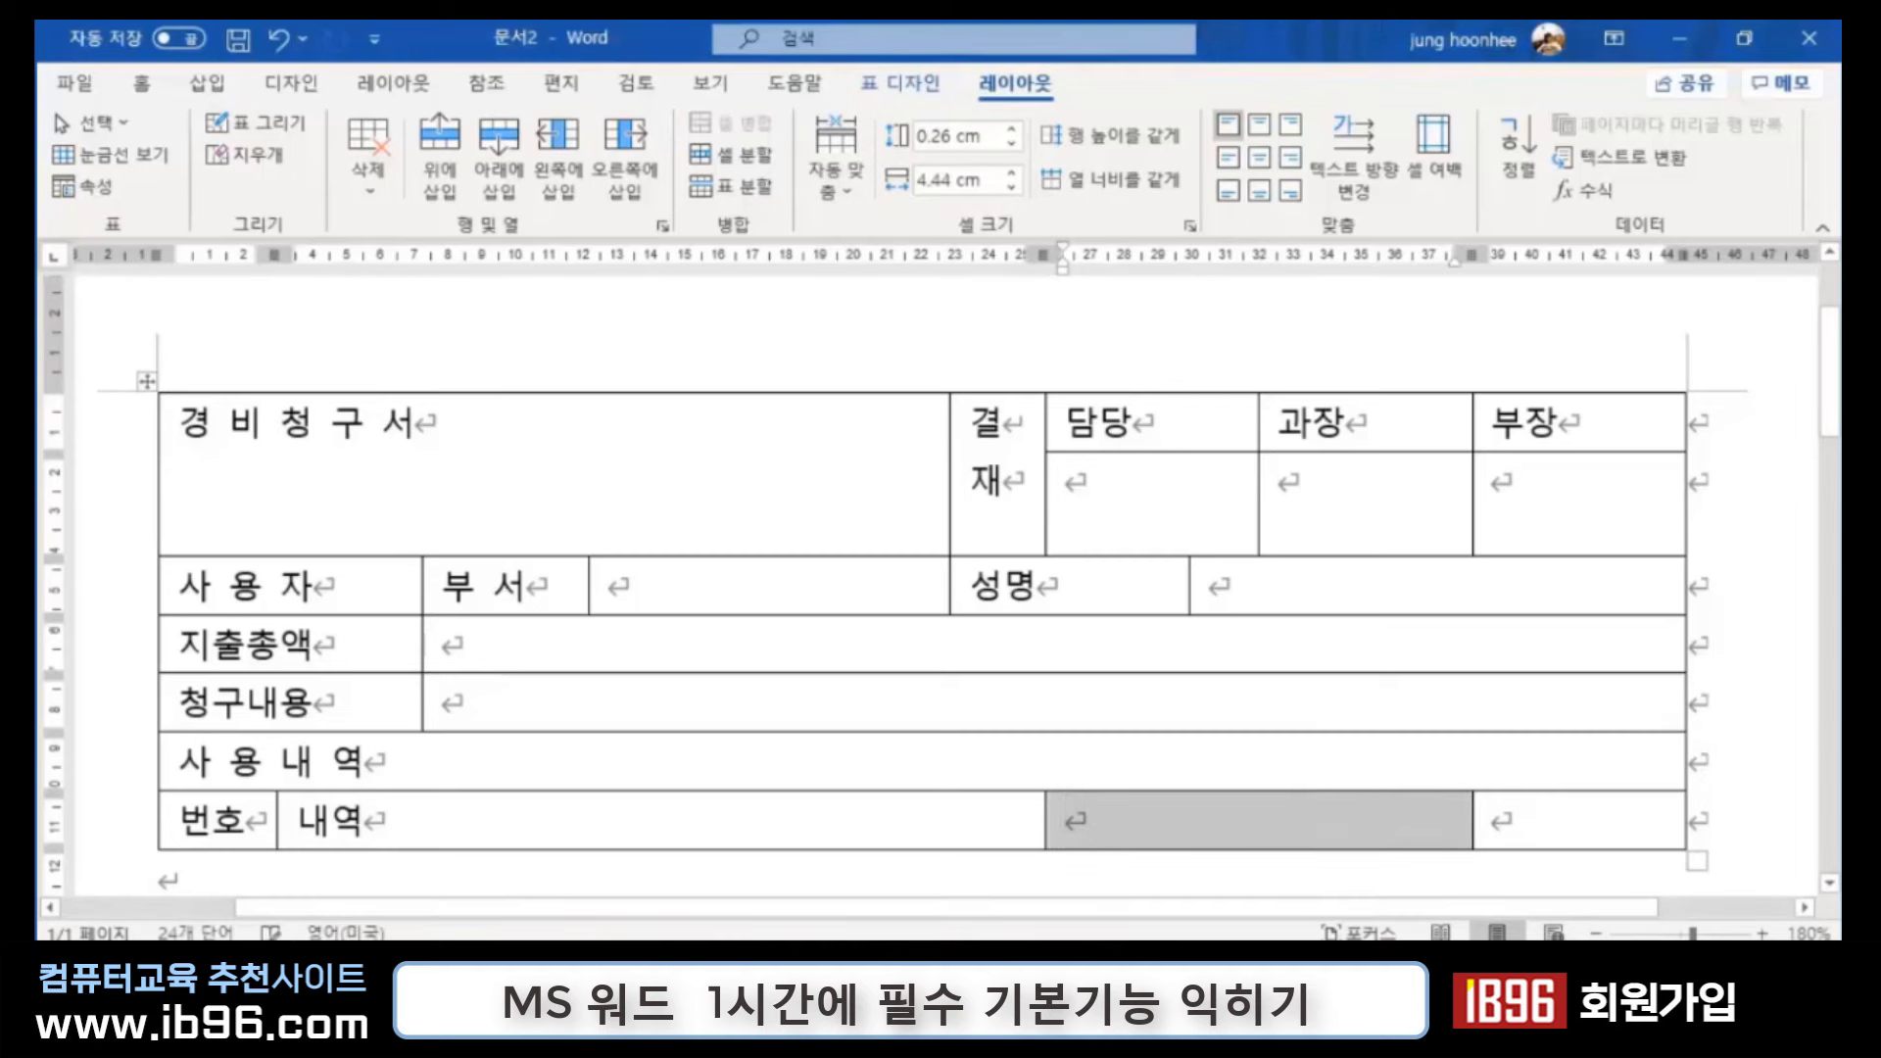
text(금)
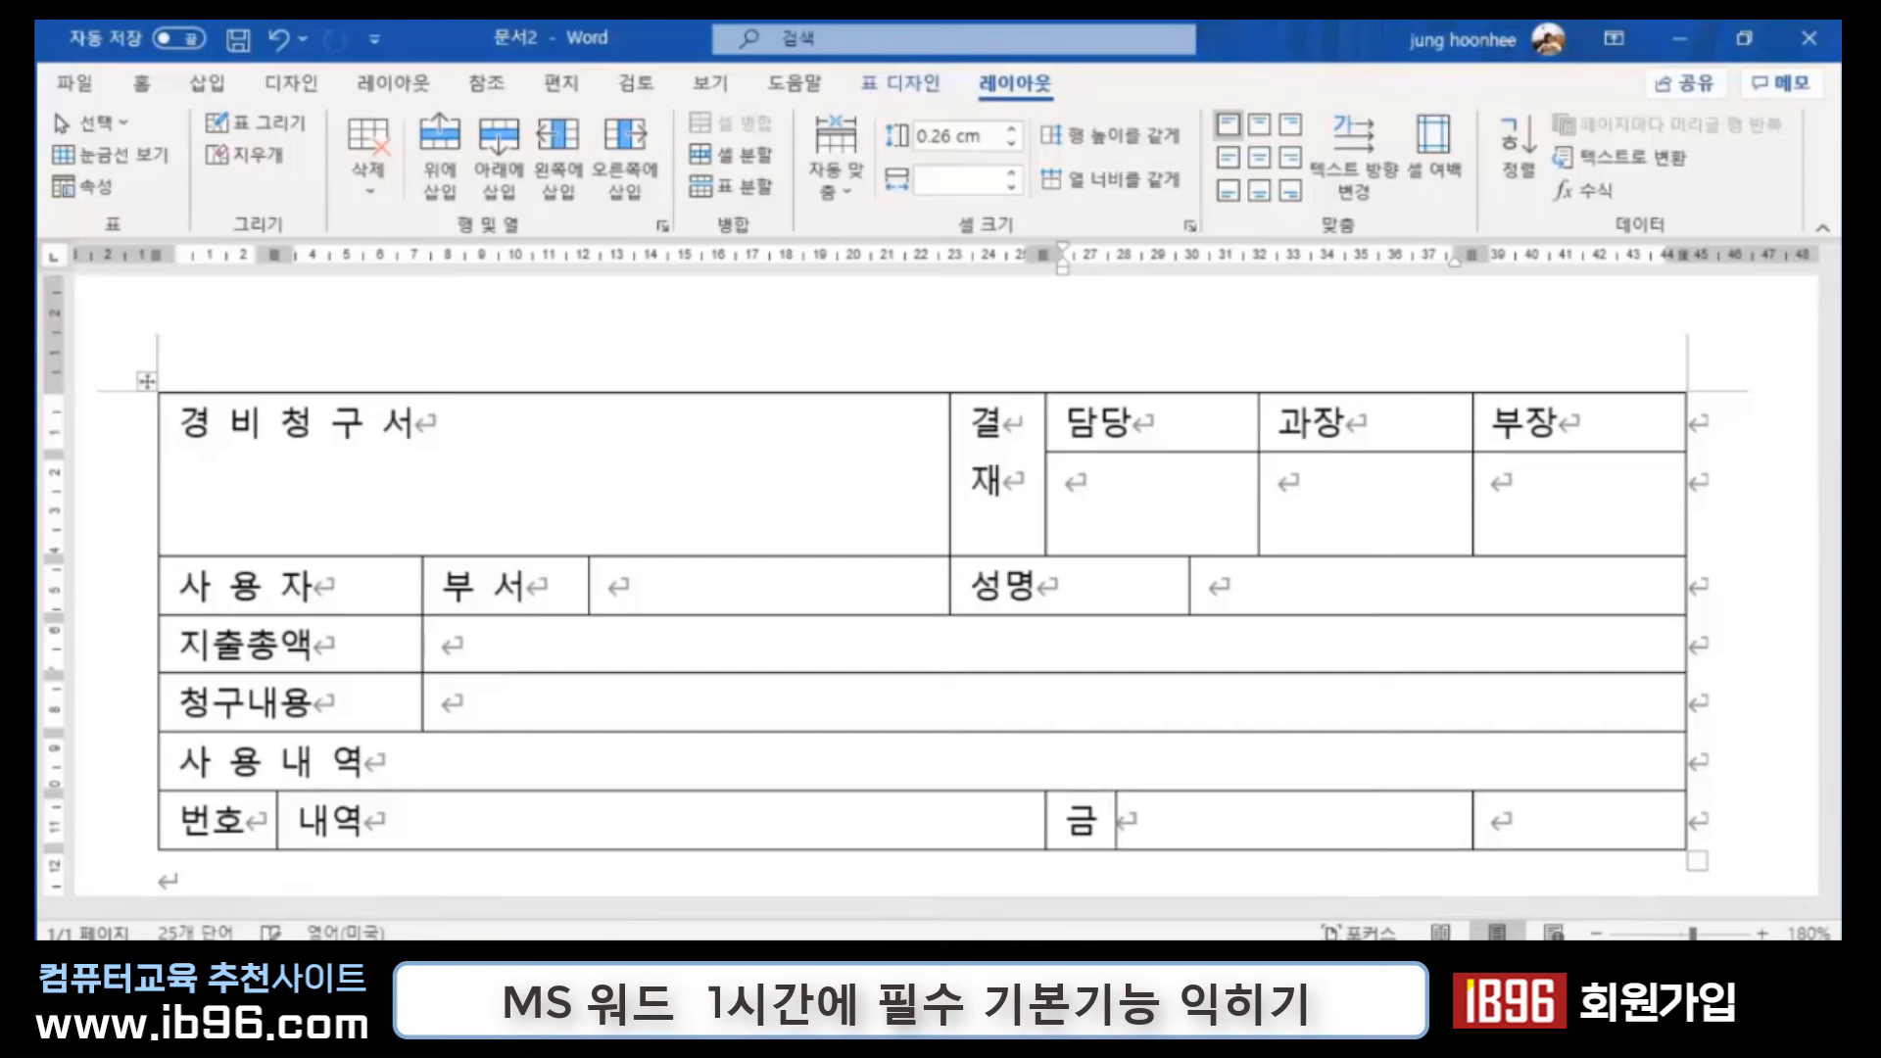
text( 액)
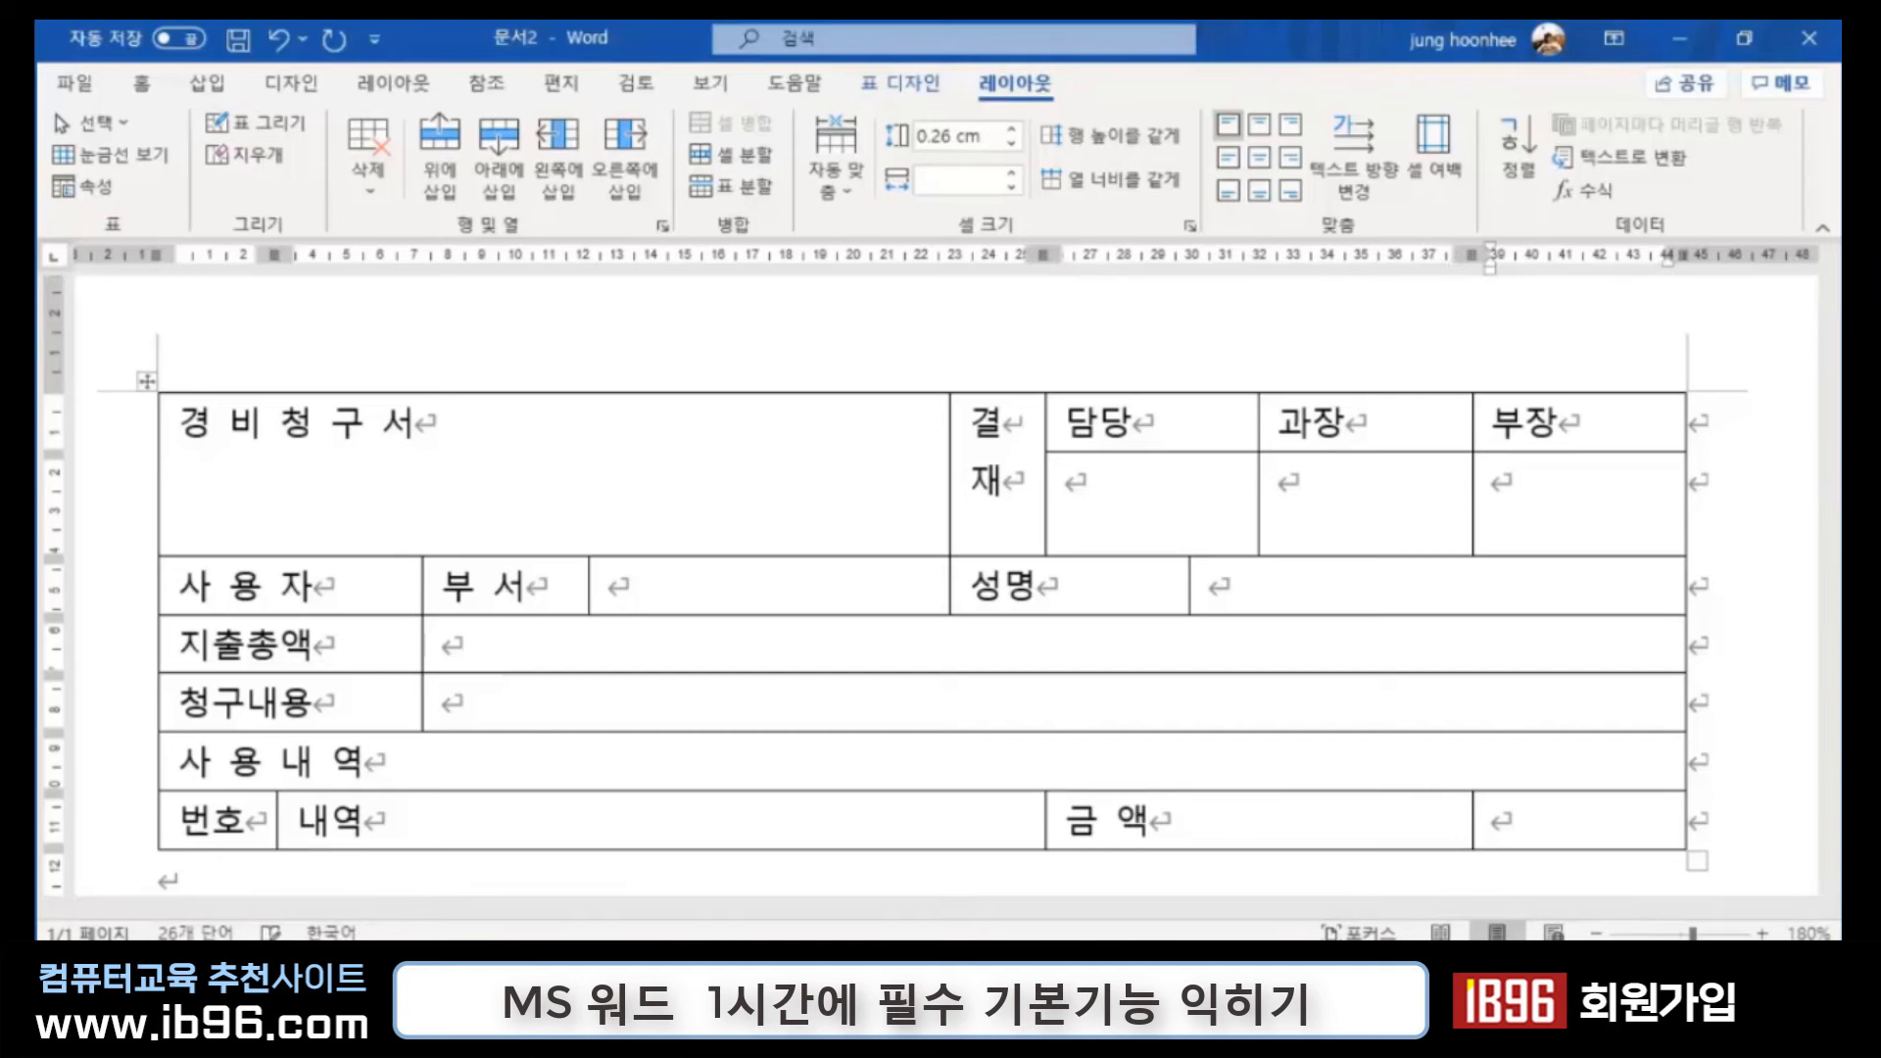
key(Tab)
text(ㅂ비 고)
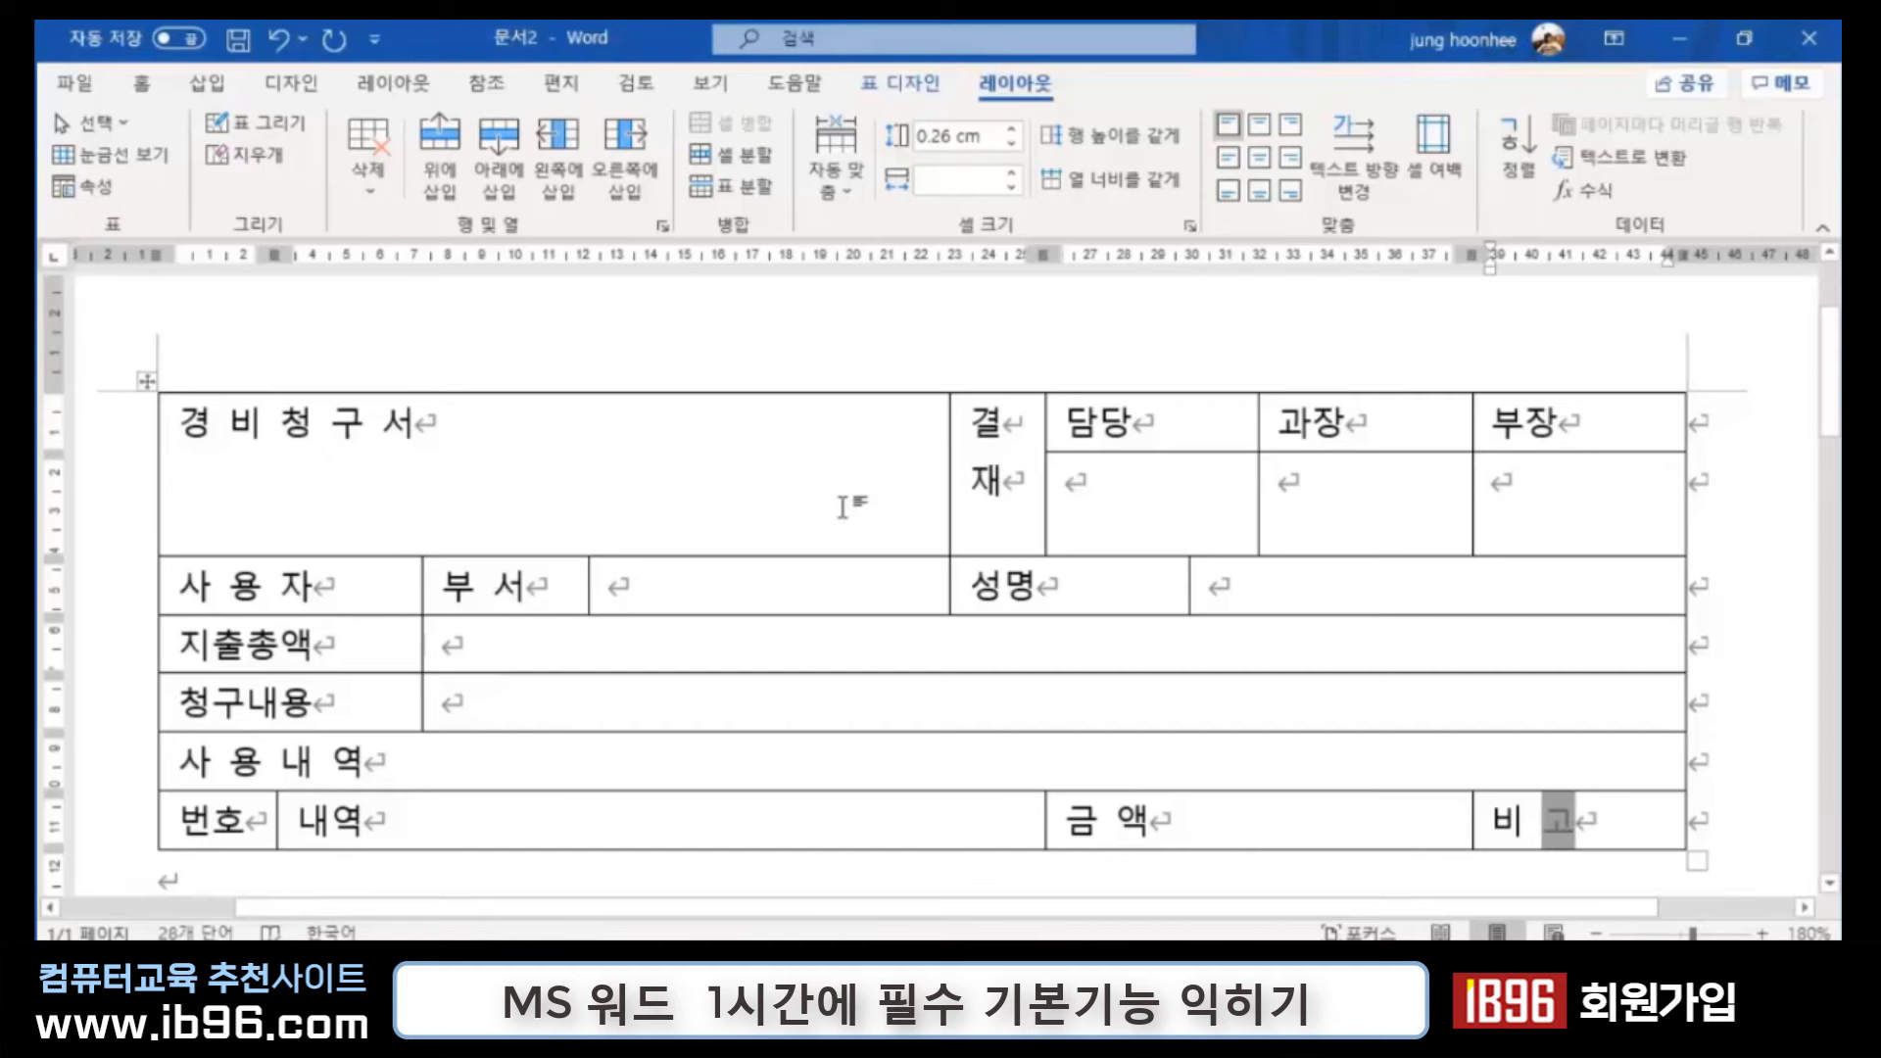
scroll(651, 569, down, 2)
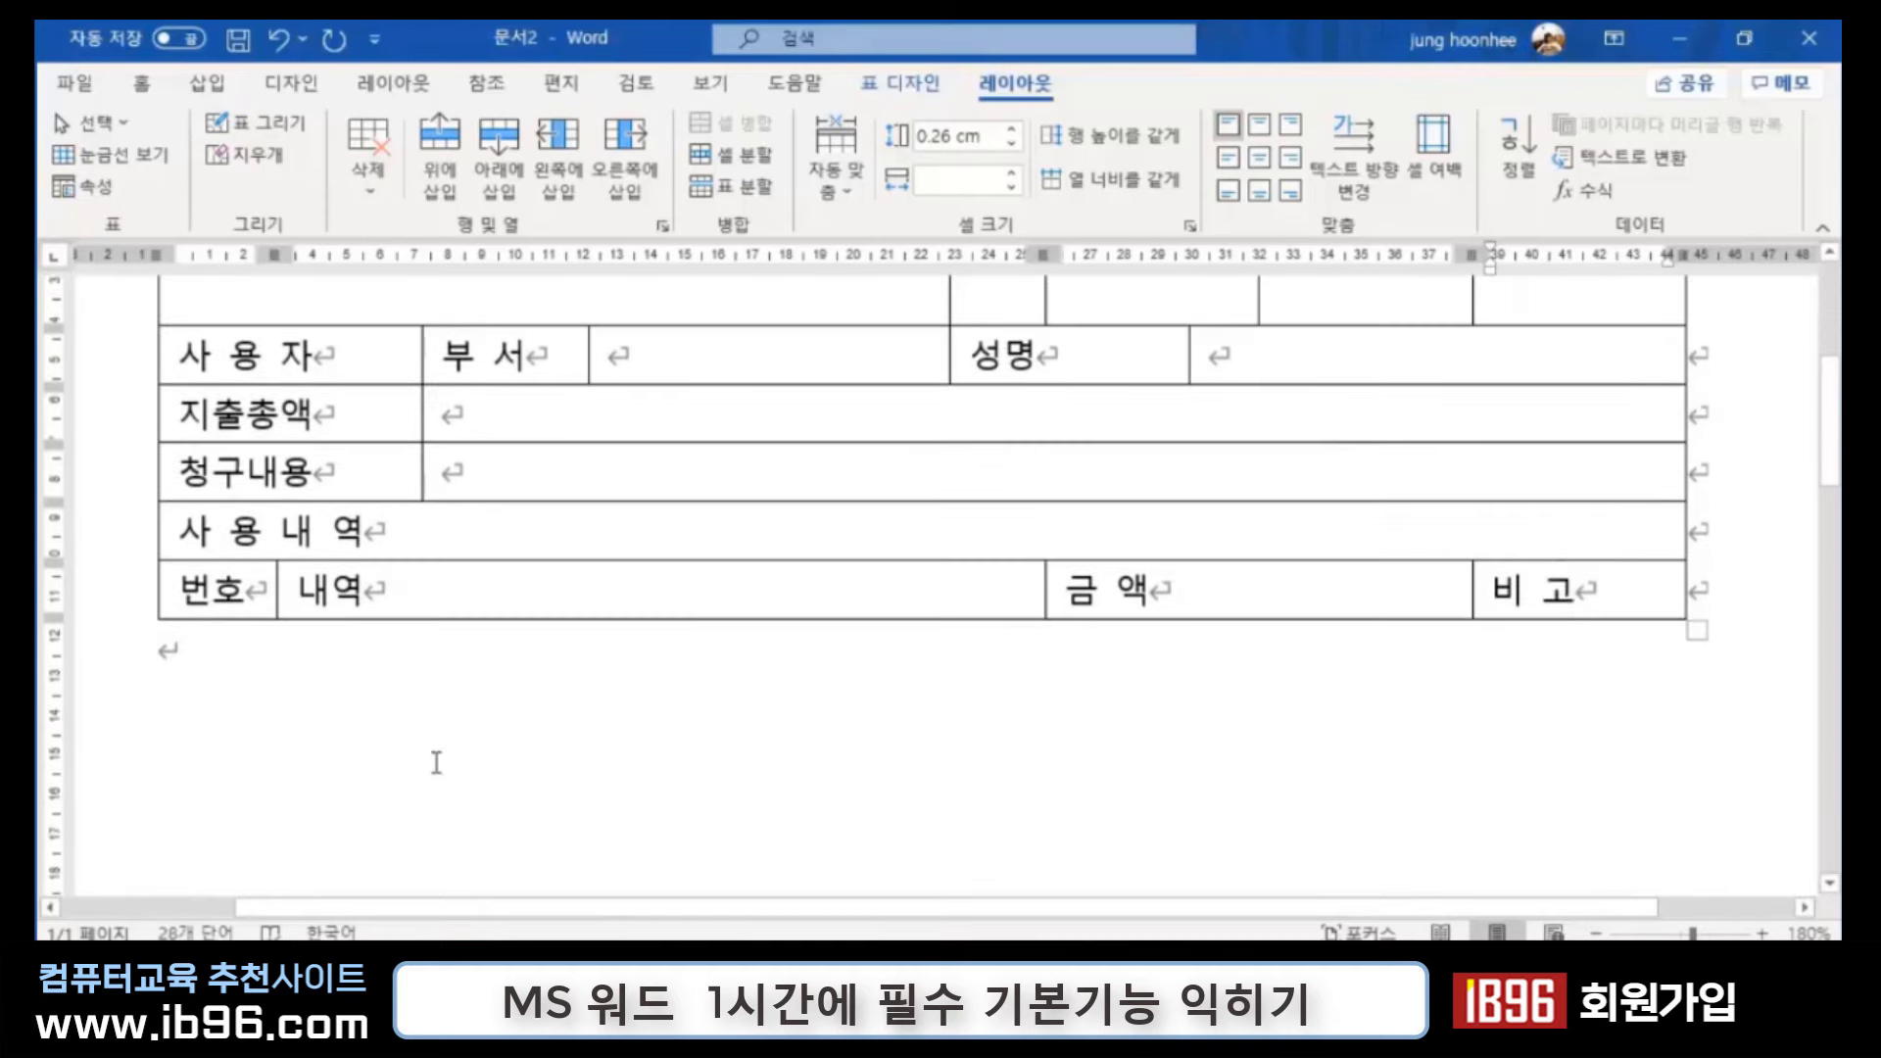
click(378, 643)
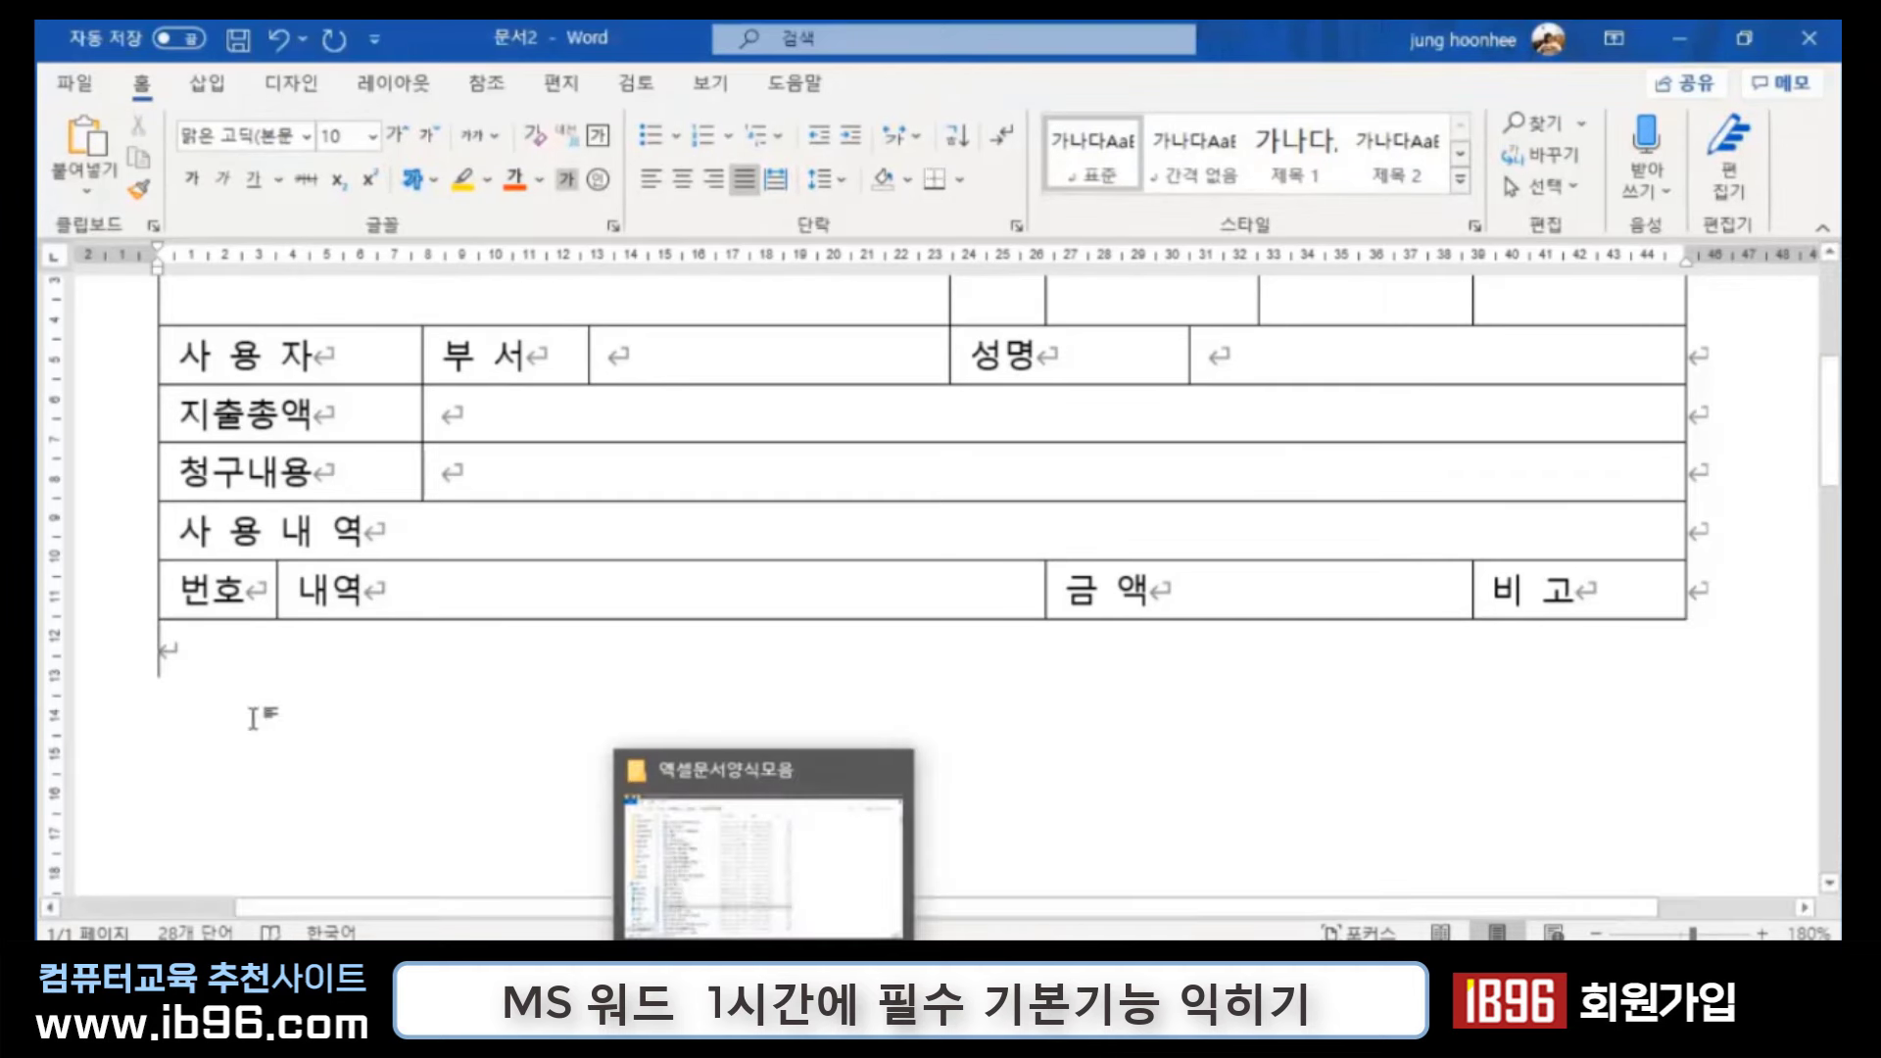
click(250, 591)
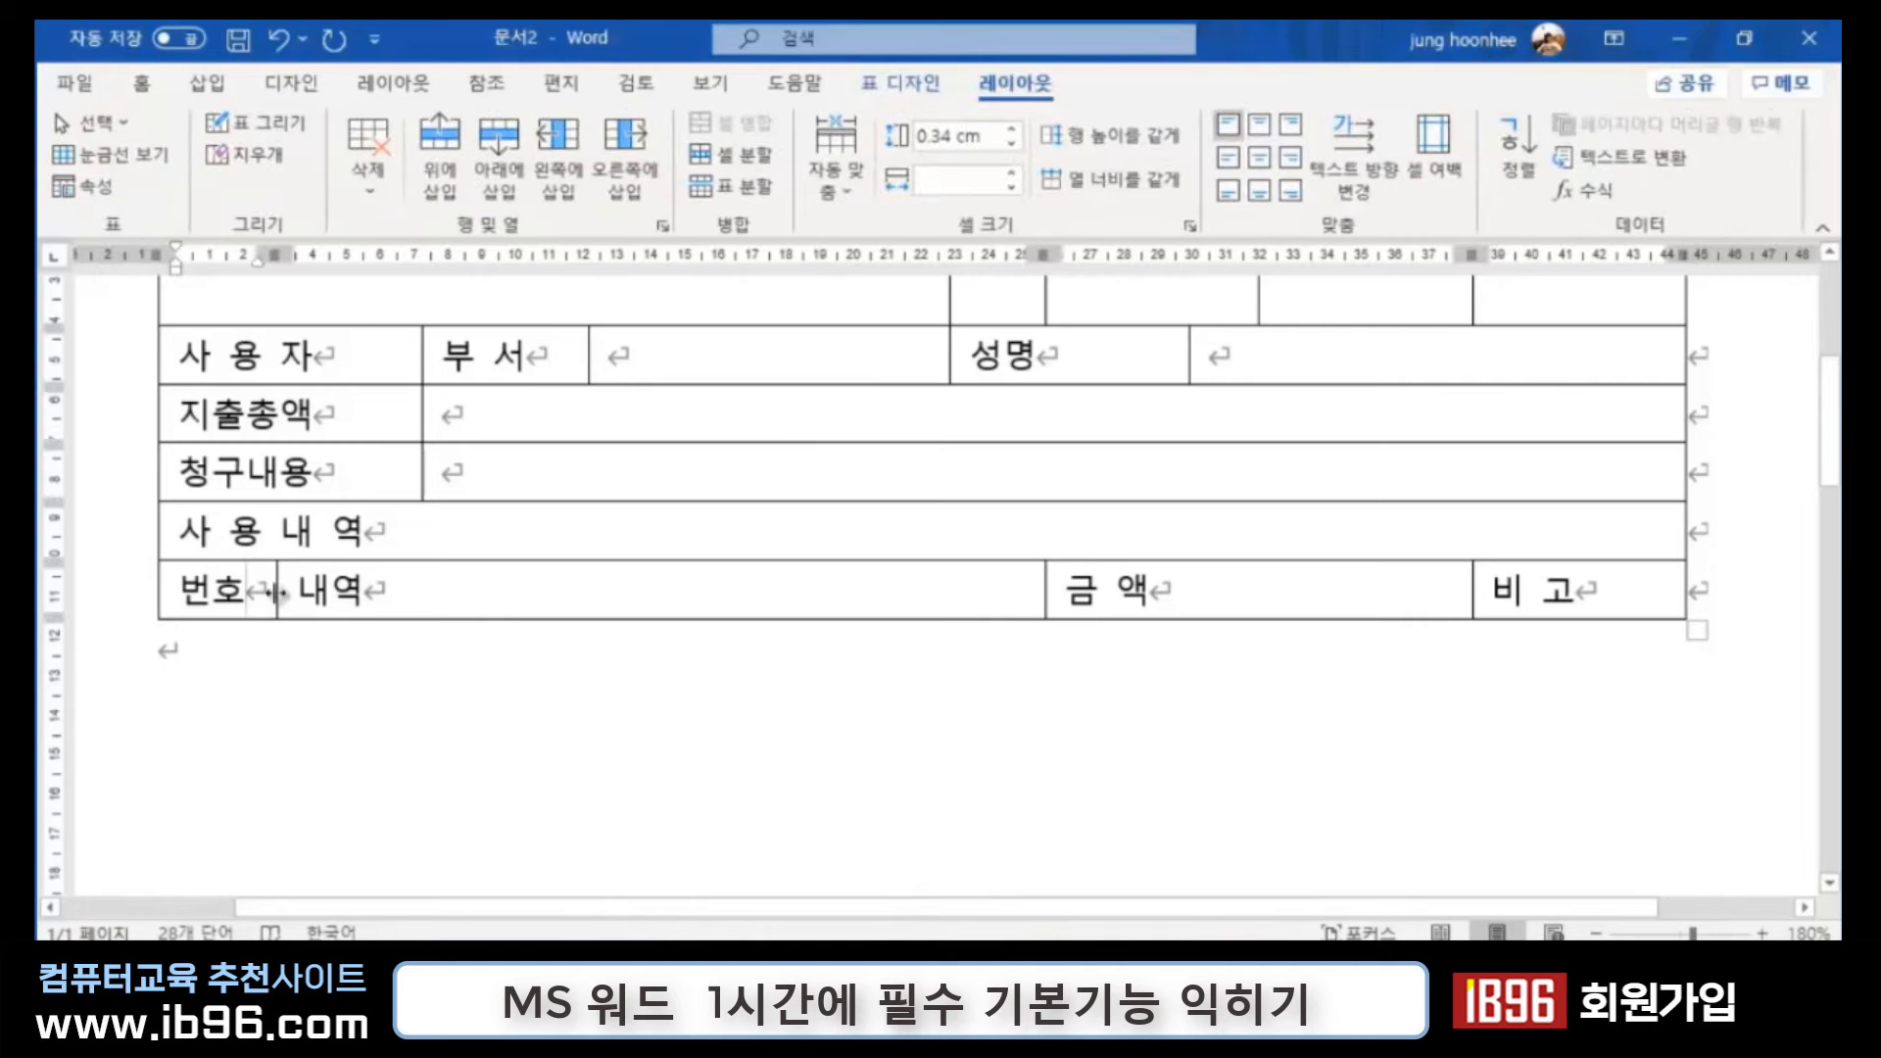
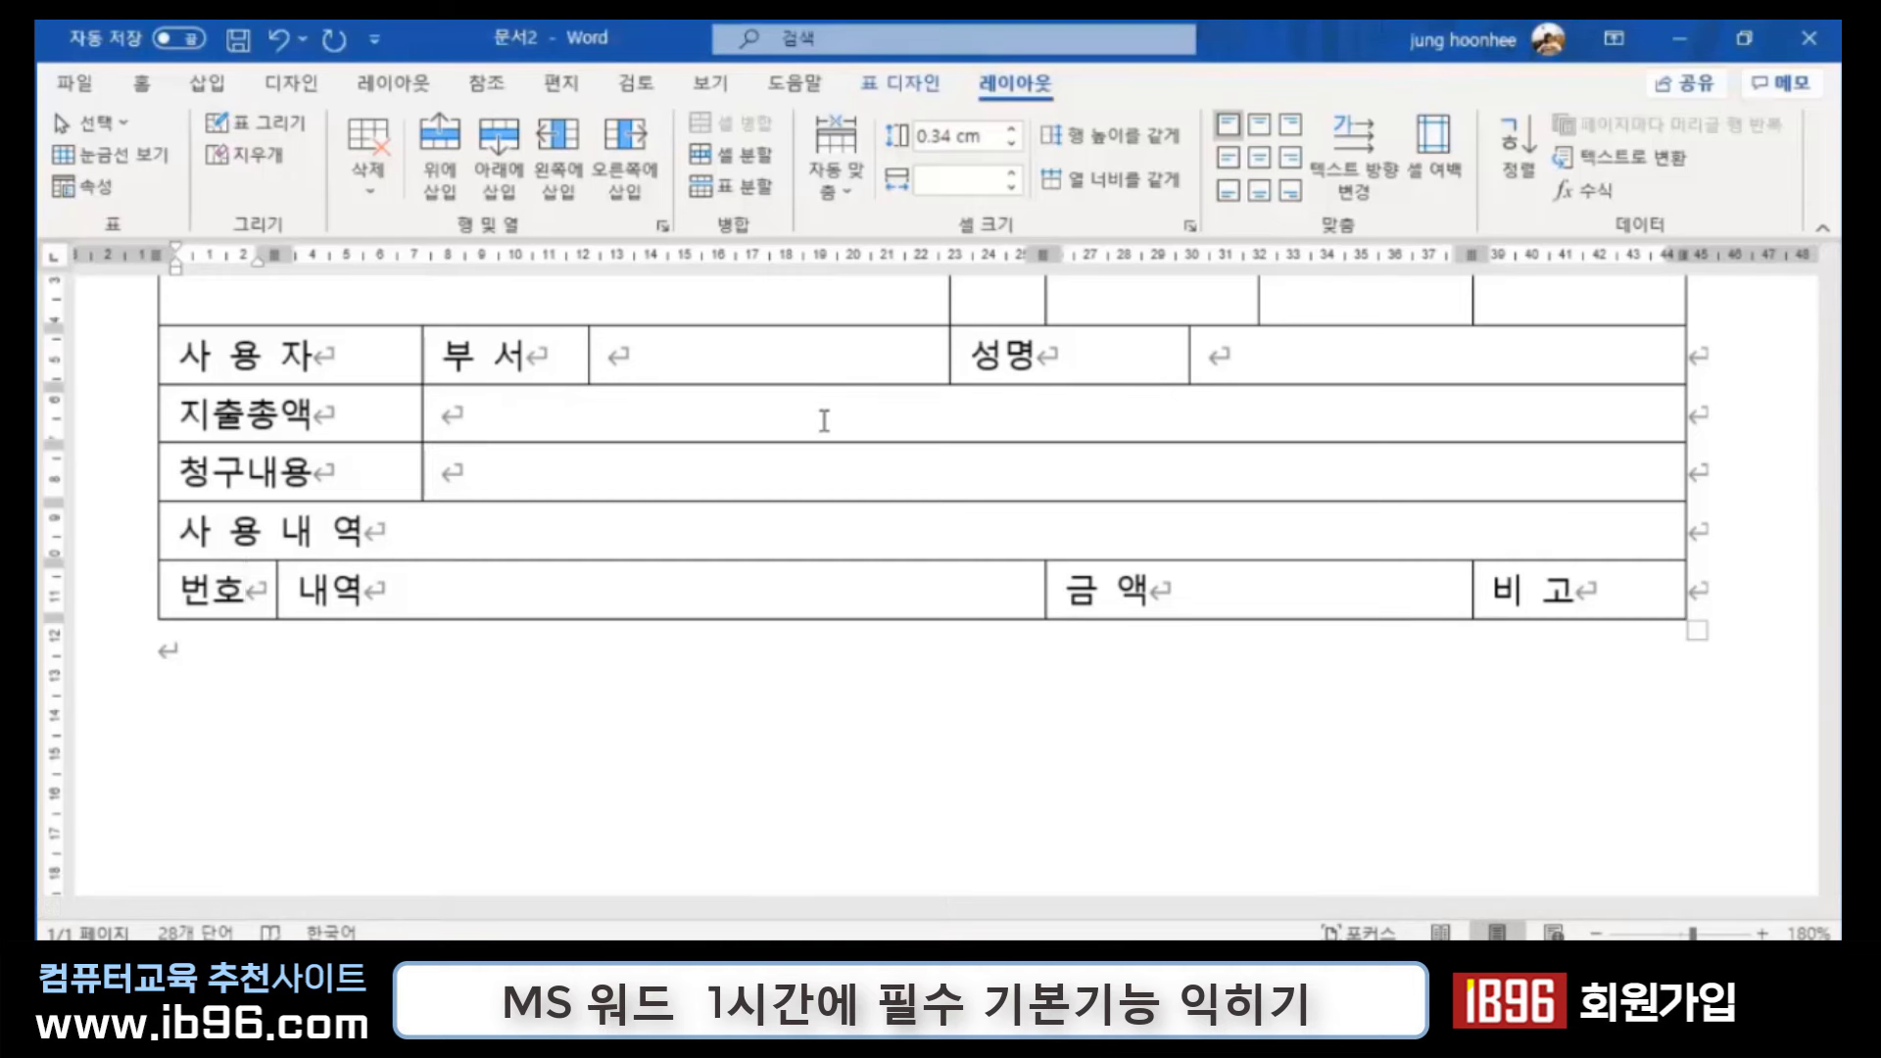
Step: Insert two empty rows below the 번호 / 내역 / 금액 / 비고 header row with Alt, JL, BE
key(alt)
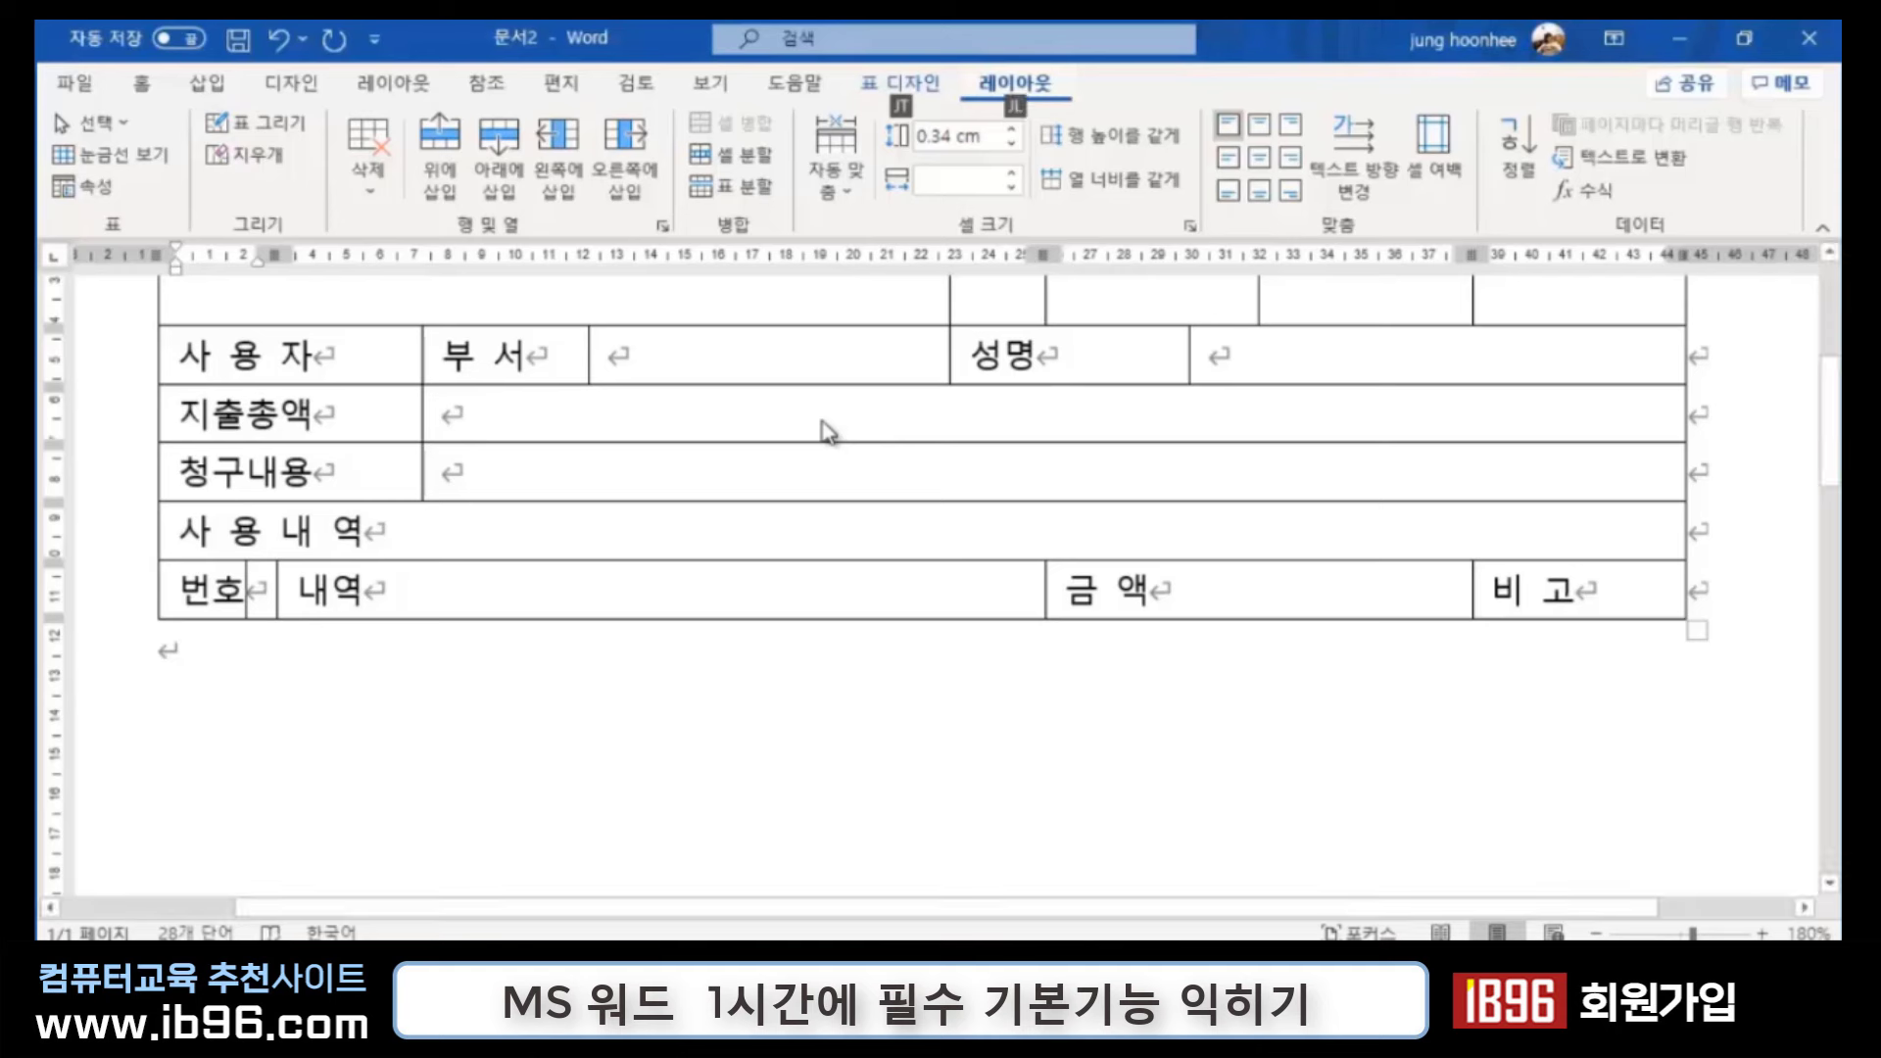
key(j)
key(l)
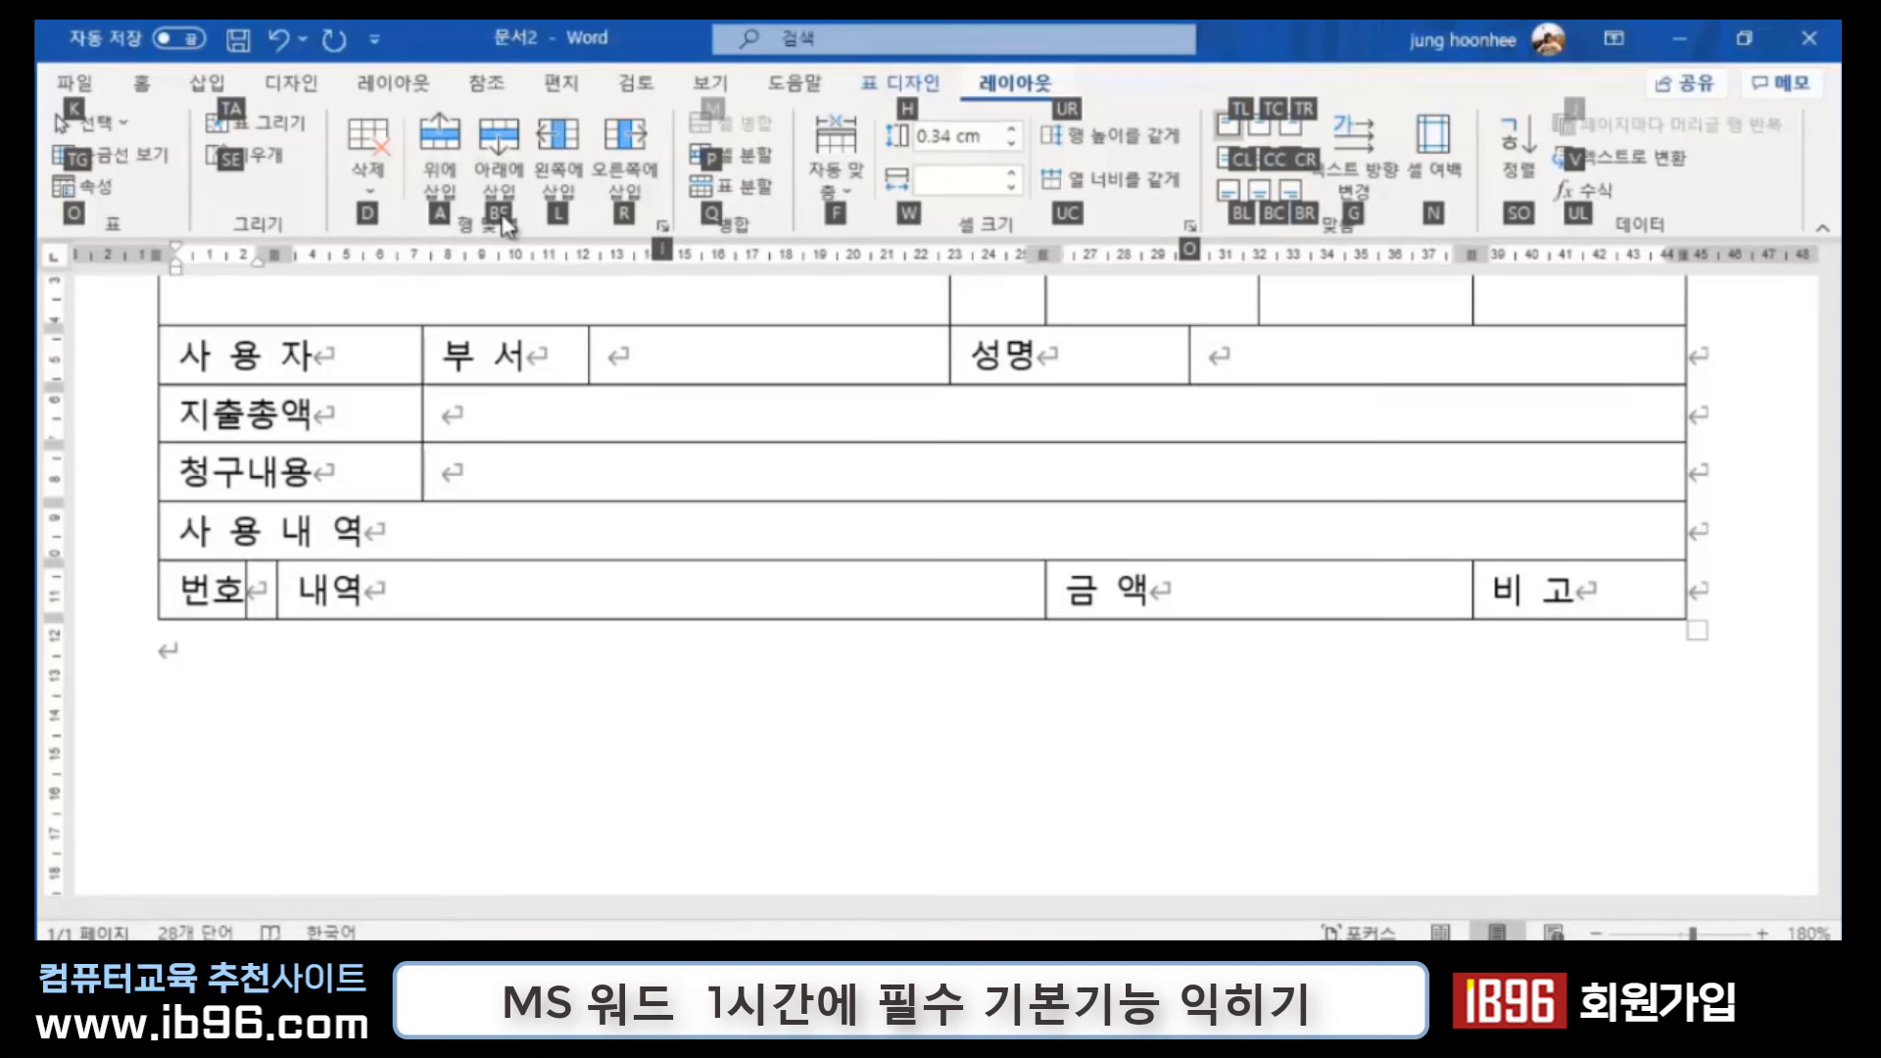
key(b)
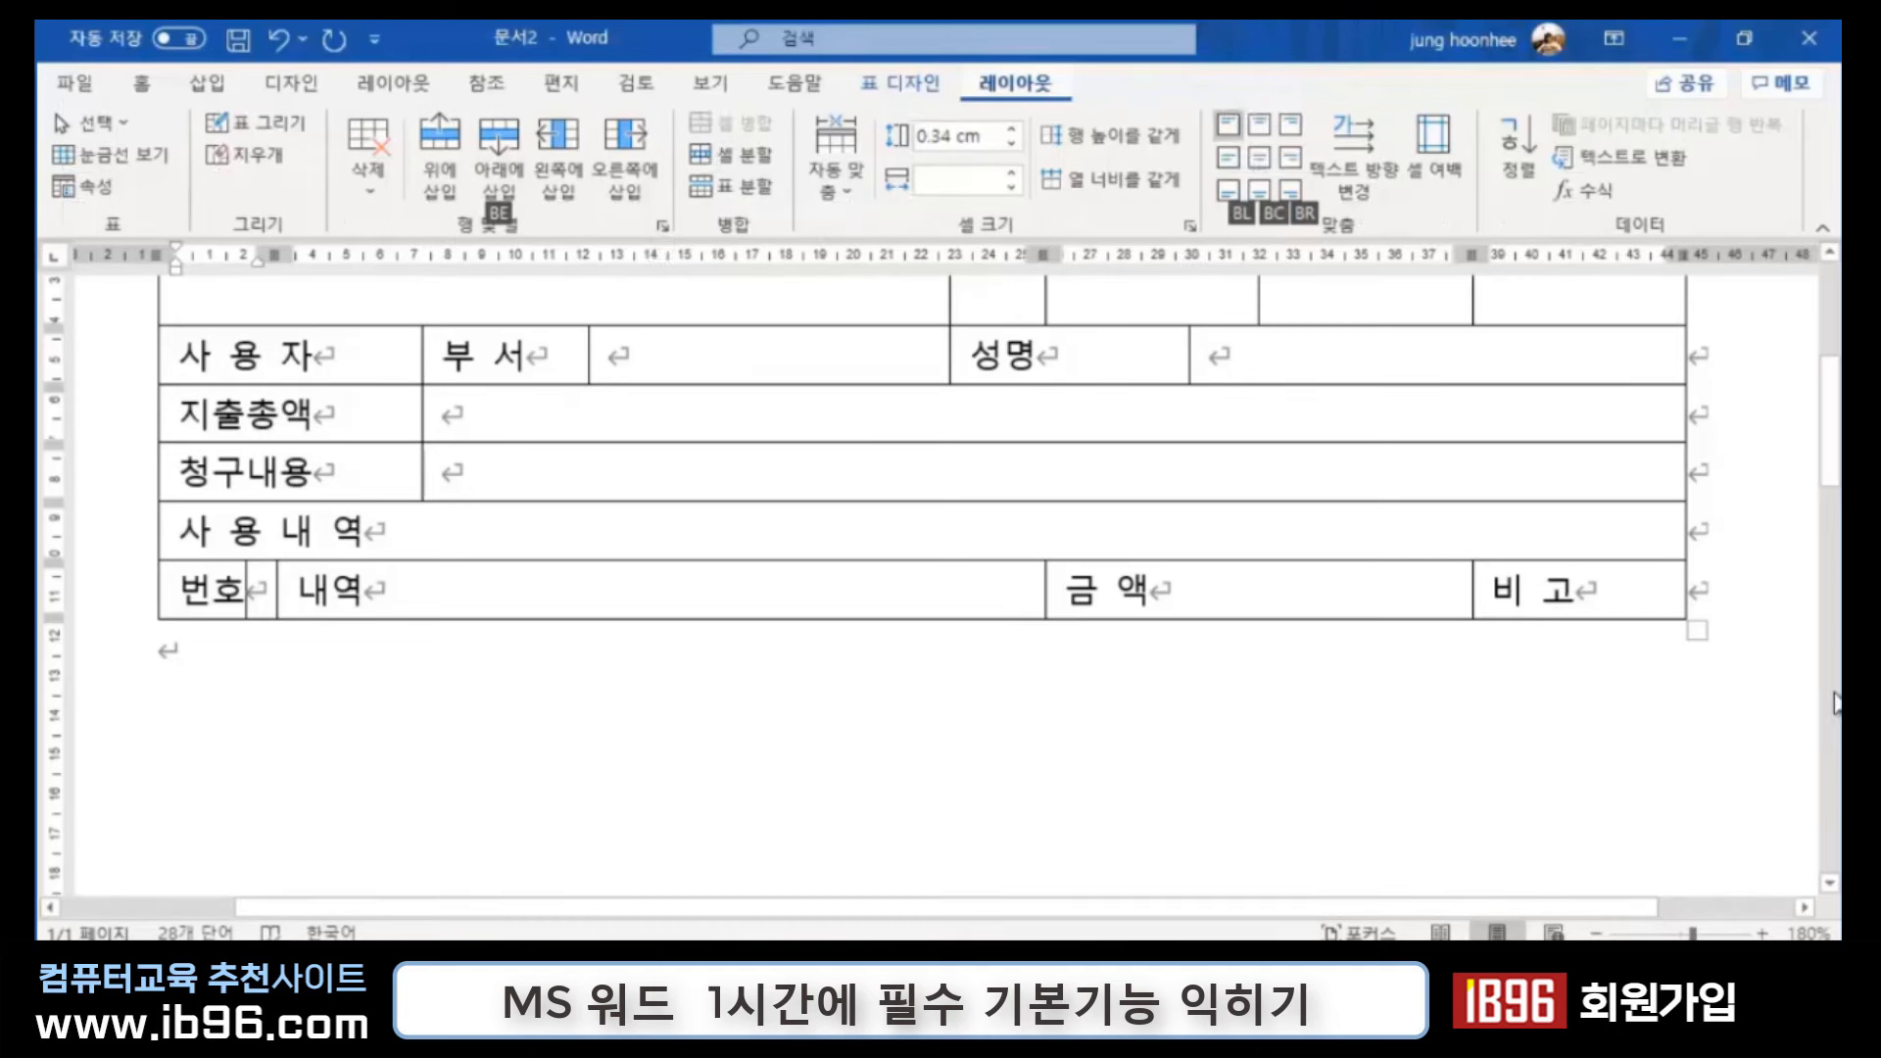
key(e)
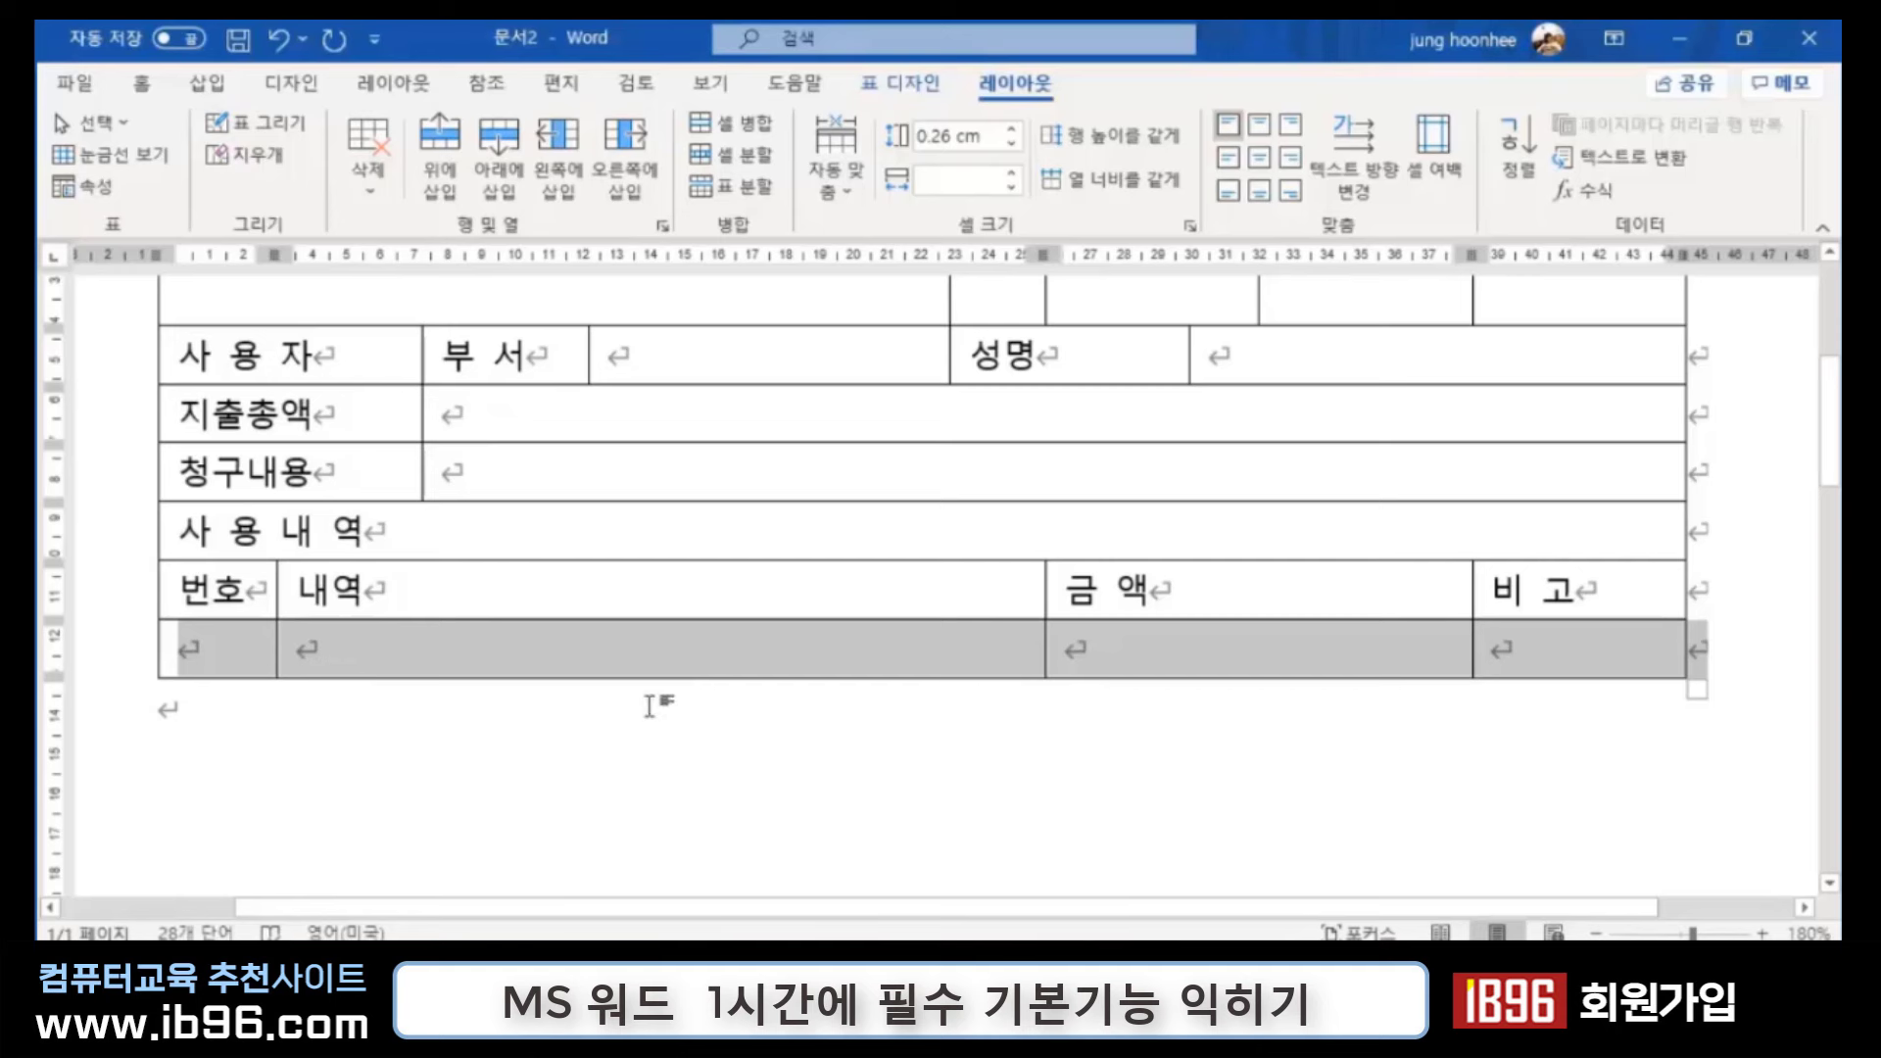
key(alt)
key(j)
key(l)
key(b)
key(e)
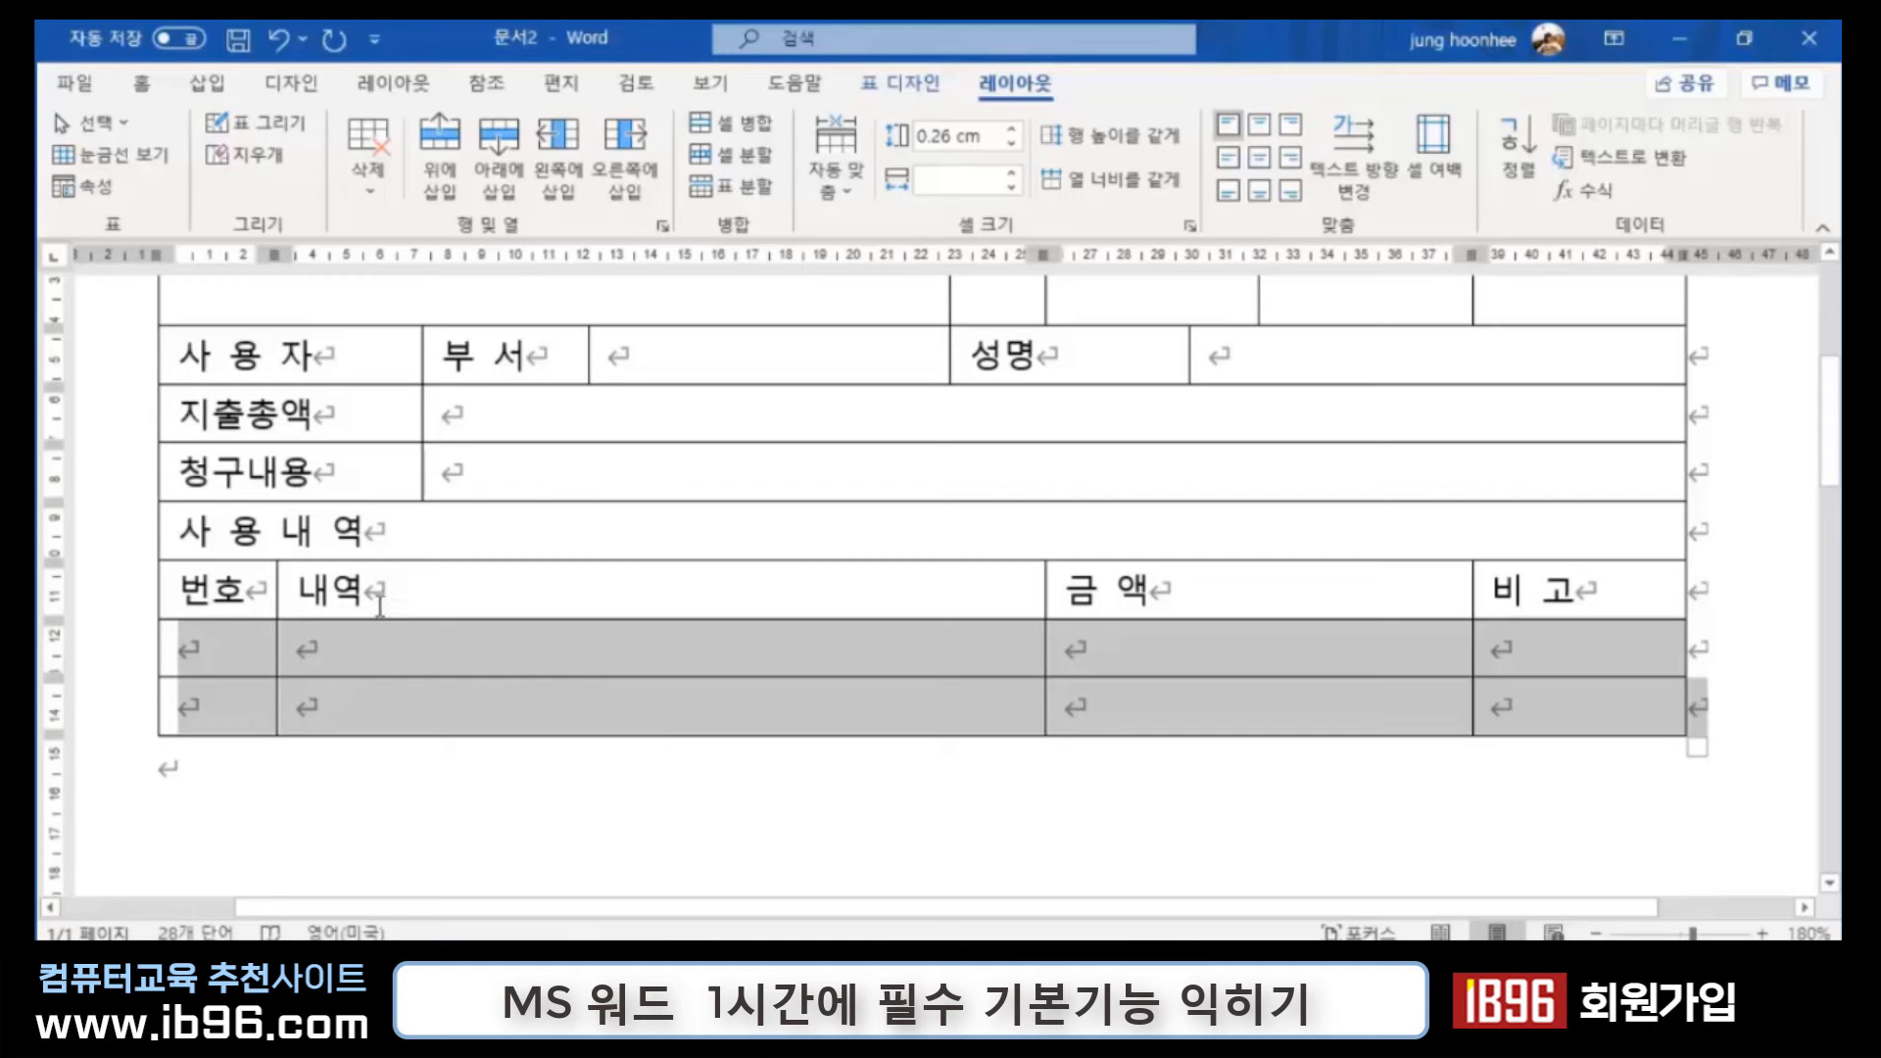
Step: Add a new row below the table's current last row
click(216, 712)
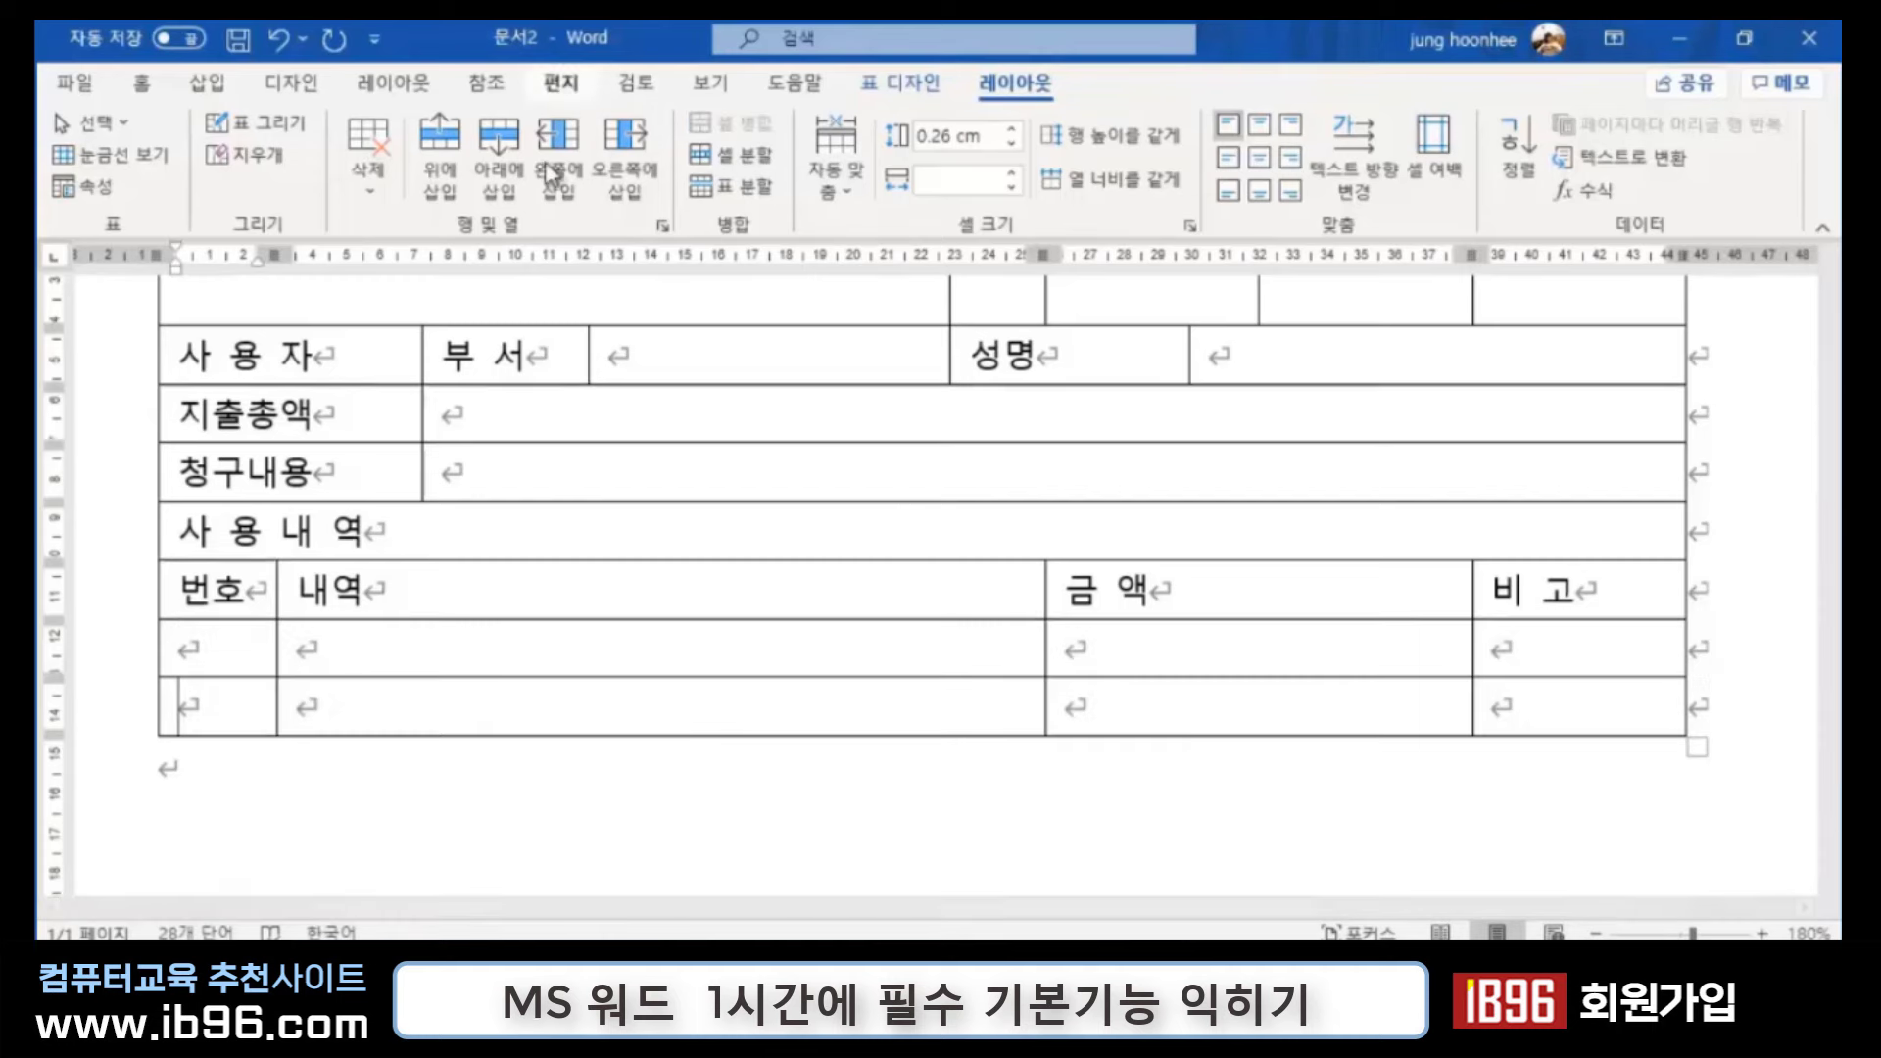
click(500, 147)
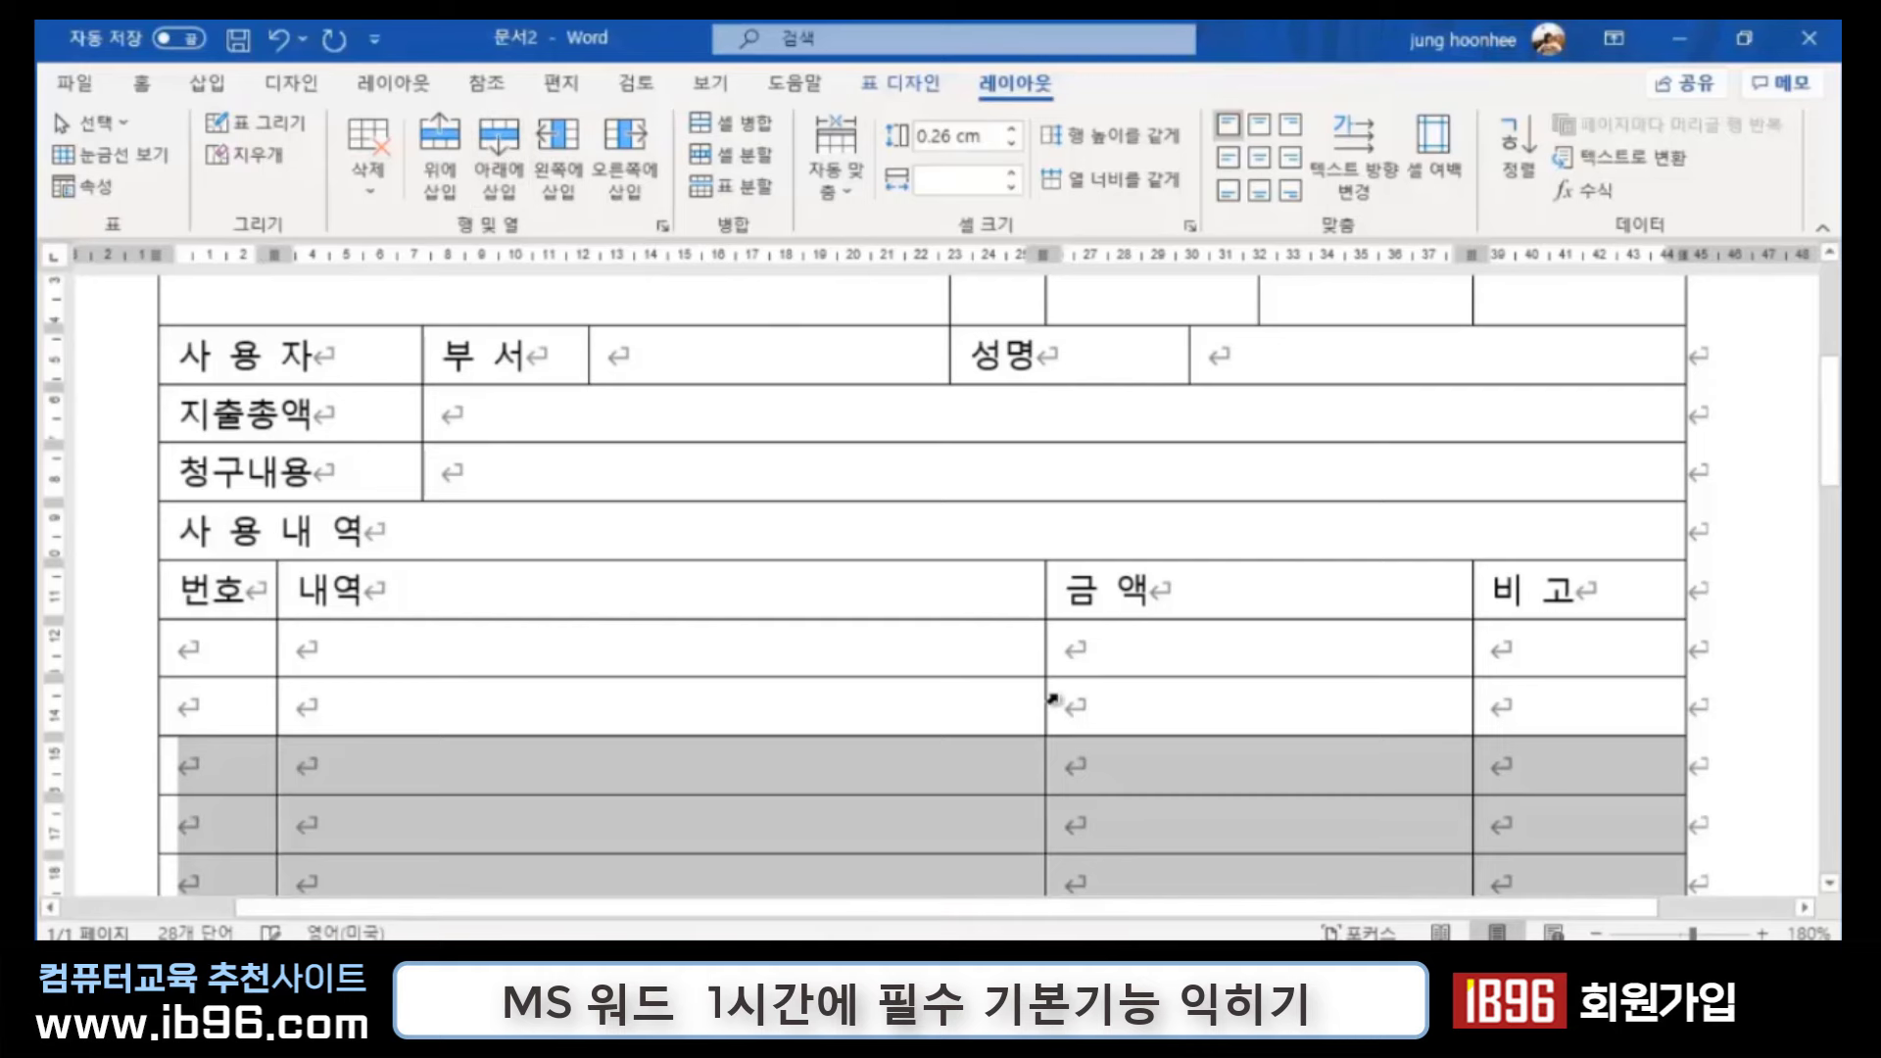
click(1734, 727)
scroll(1732, 725, down, 1)
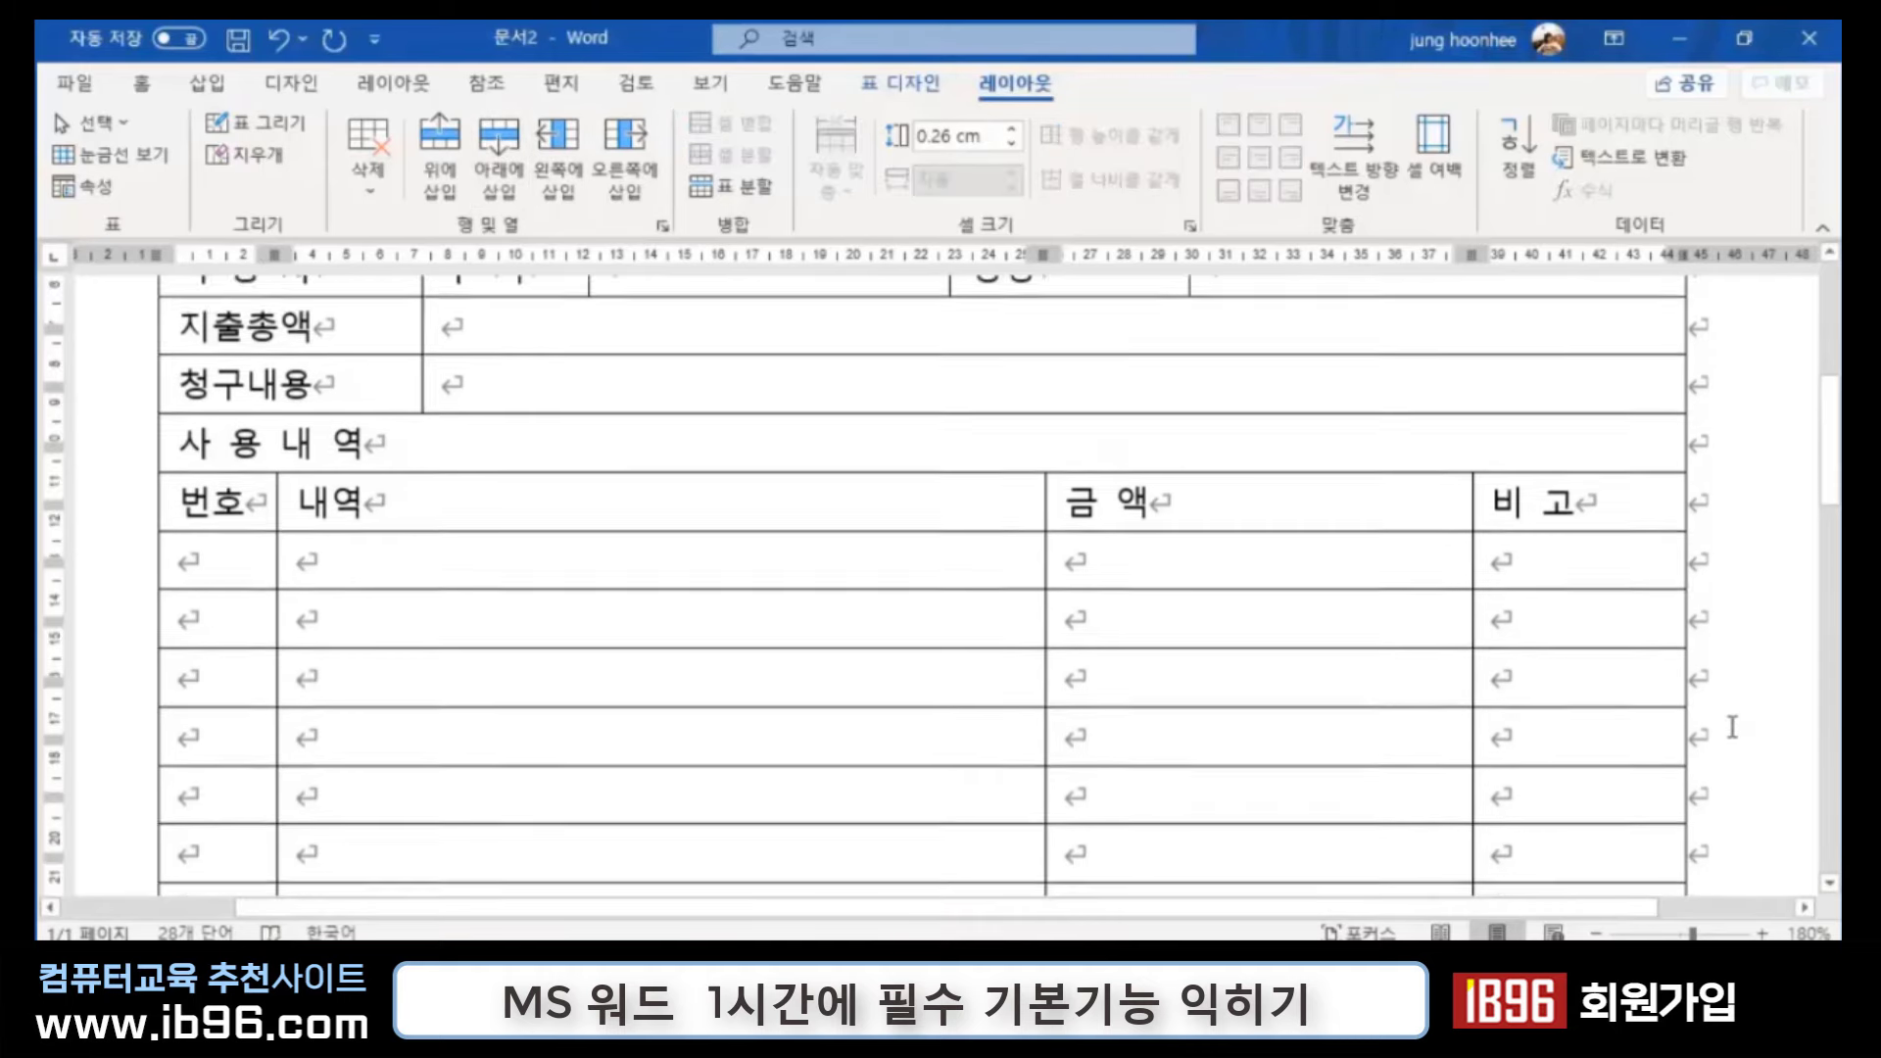
scroll(1071, 840, down, 2)
scroll(1143, 723, down, 2)
scroll(751, 812, up, 2)
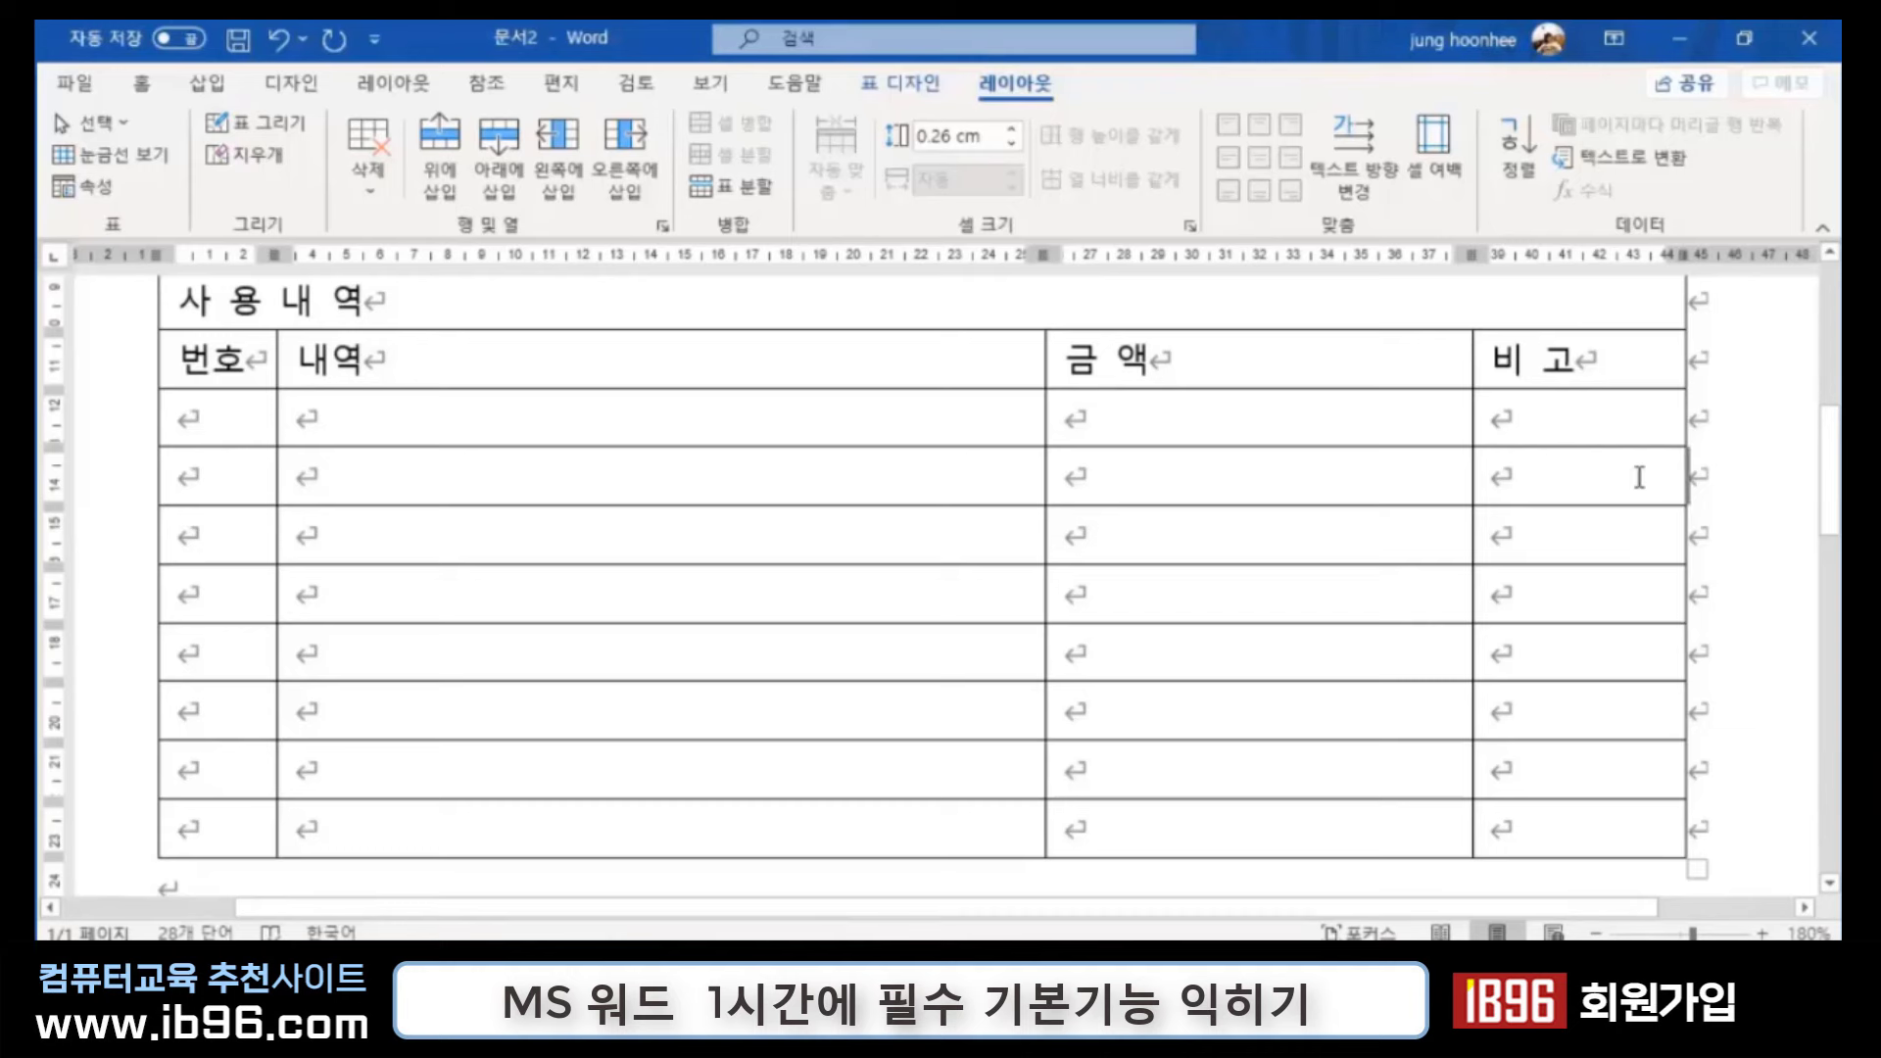
scroll(1632, 476, down, 3)
scroll(1629, 480, down, 3)
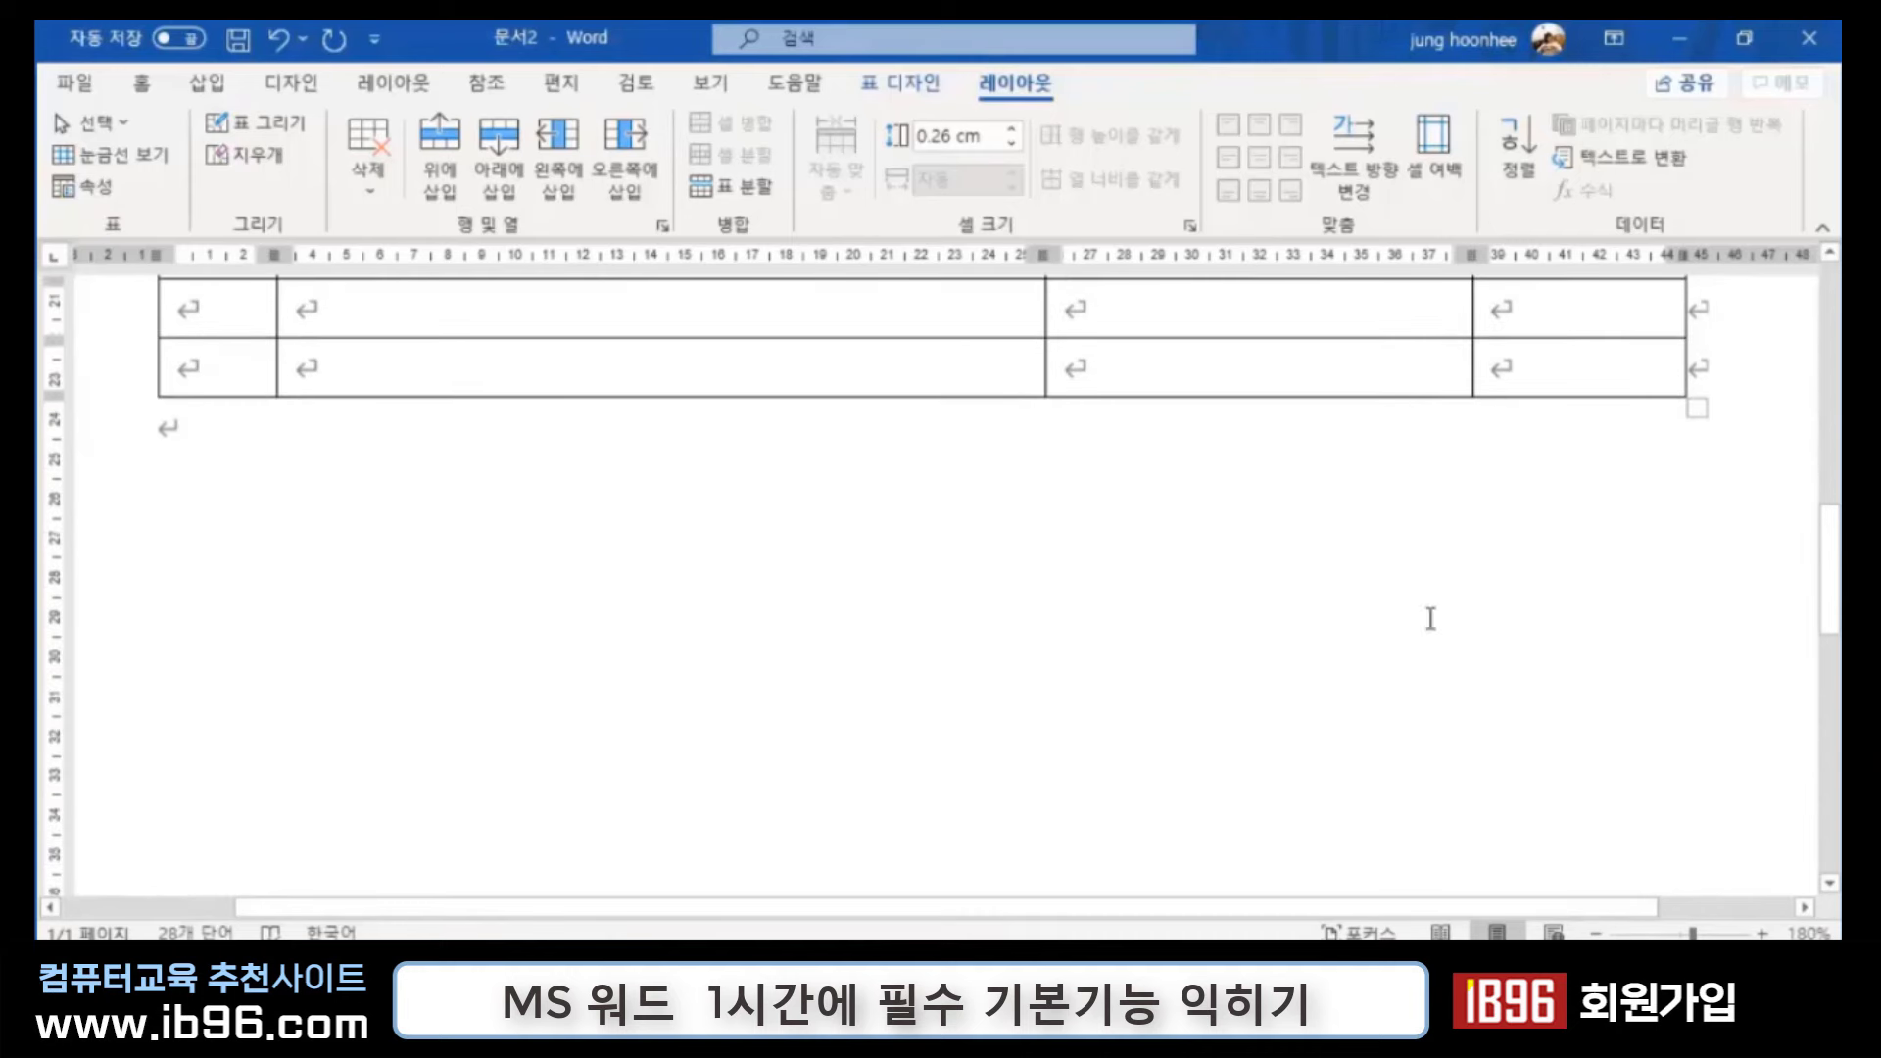
Step: Keep adding rows at the table's bottom until seven rows show, then switch input to Korean
click(223, 368)
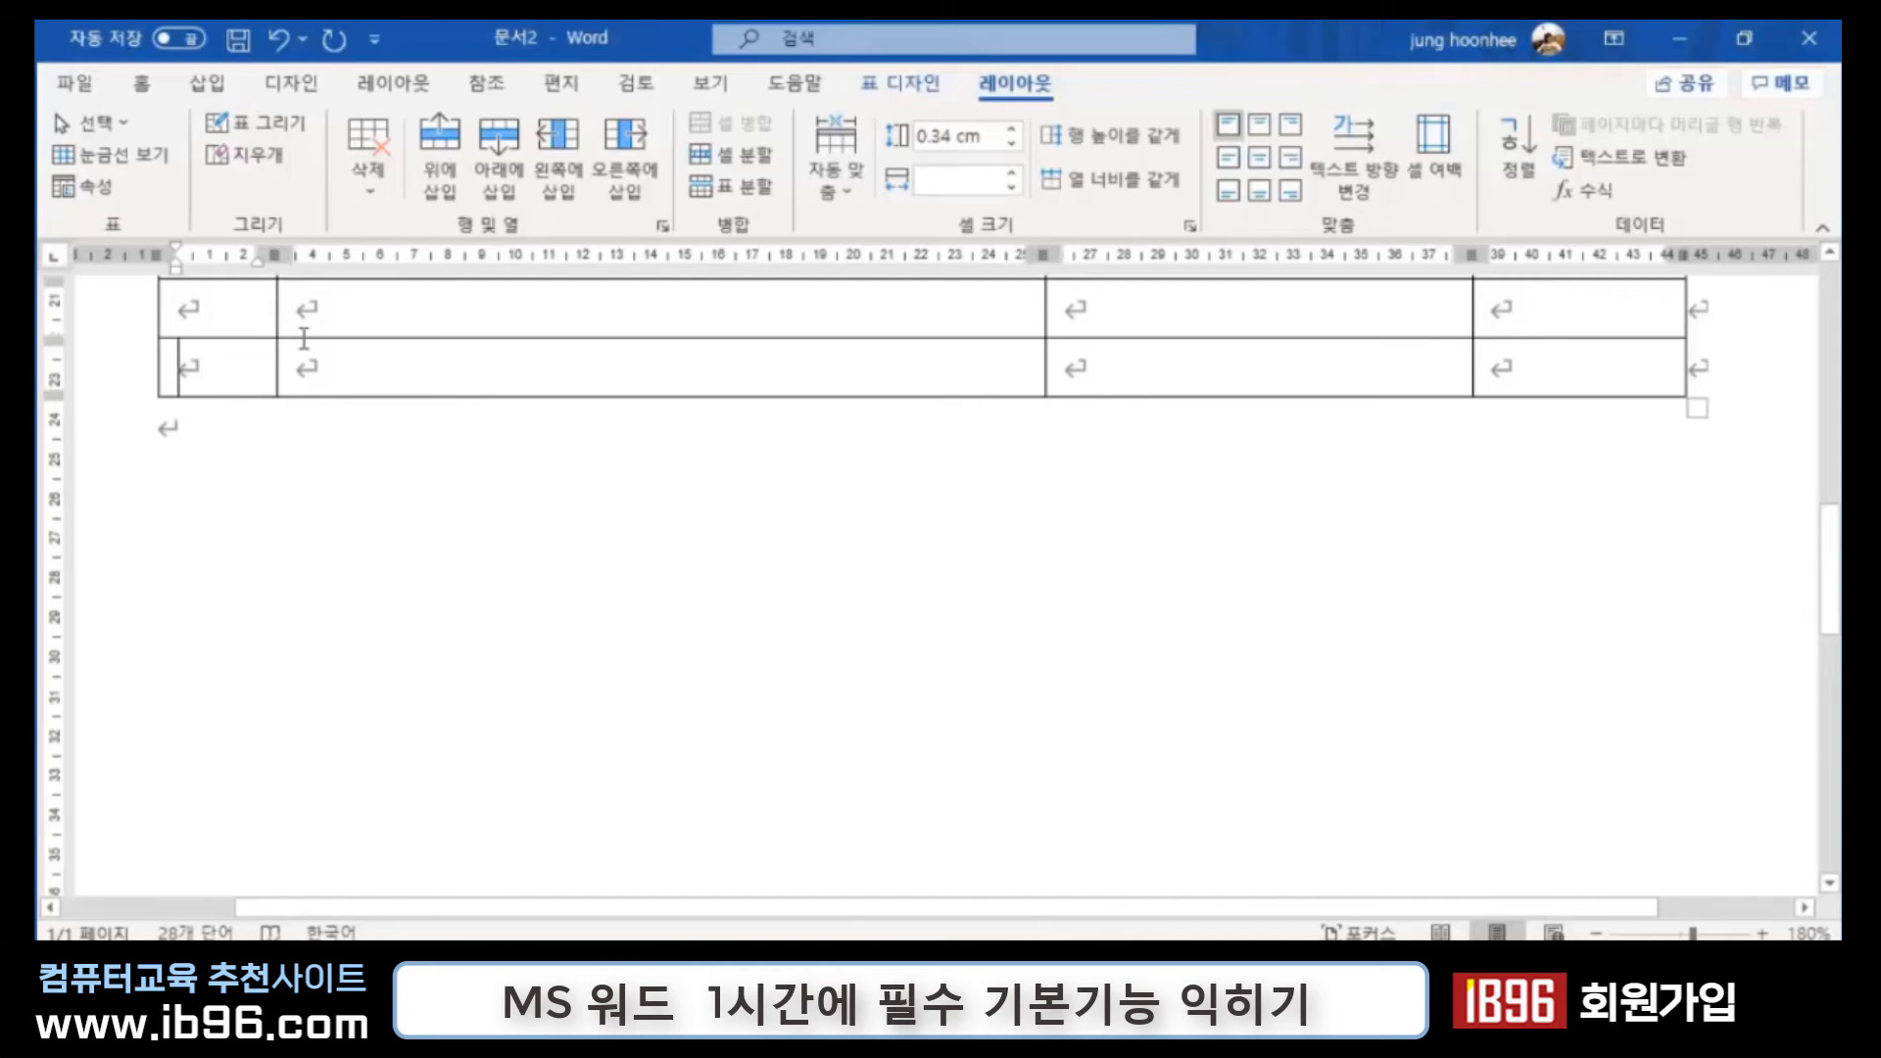
click(500, 172)
click(500, 172)
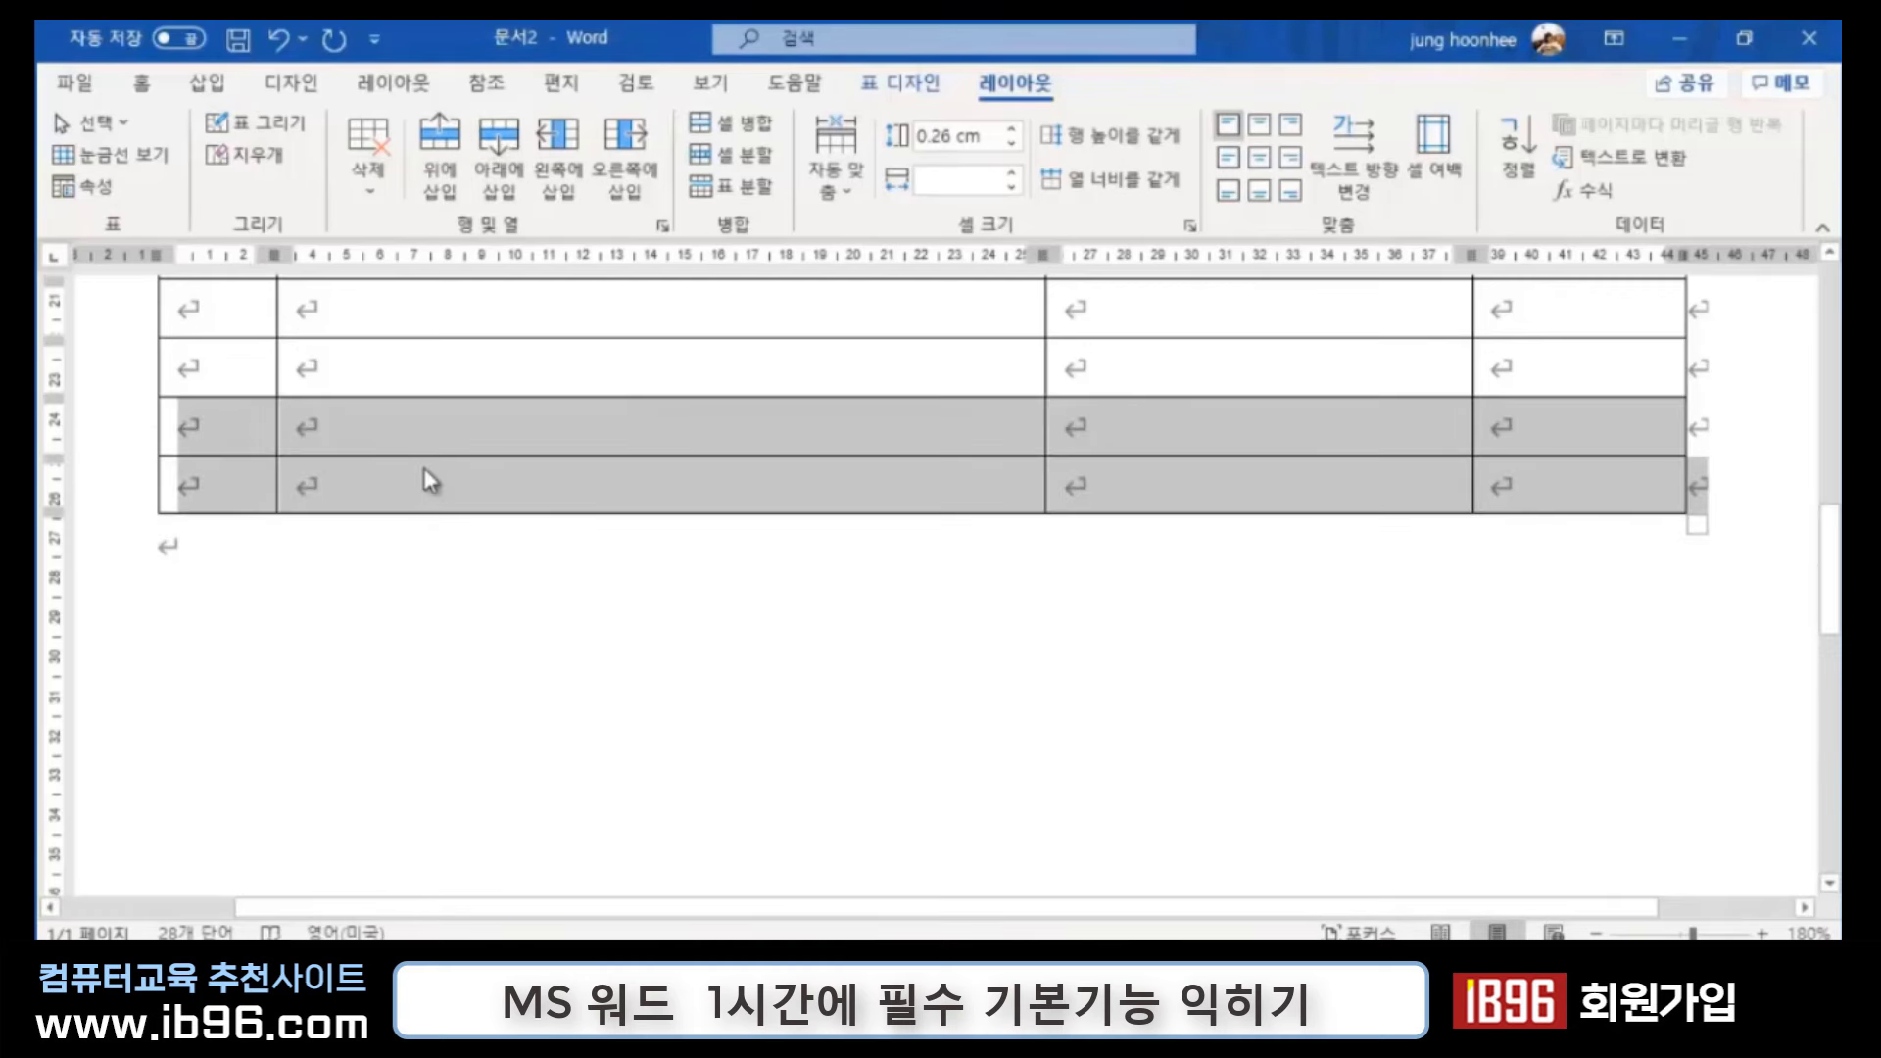
click(231, 486)
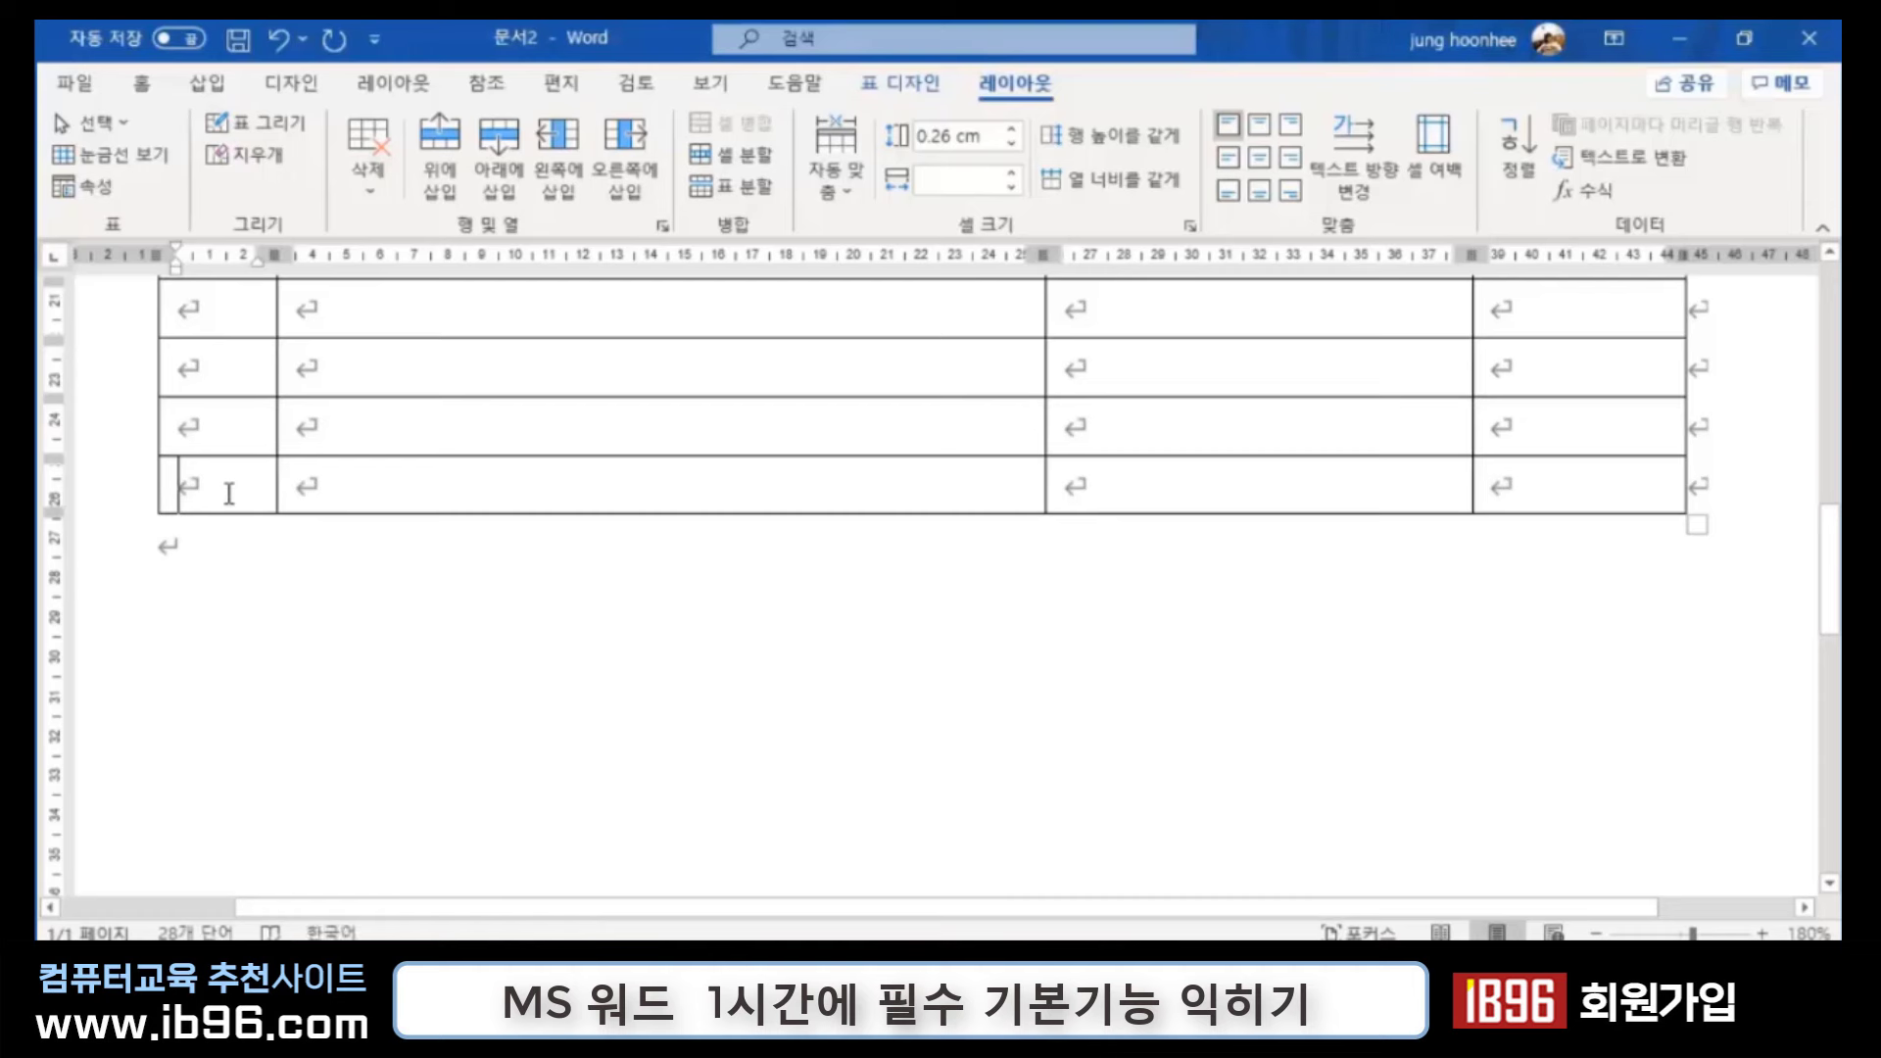
click(504, 147)
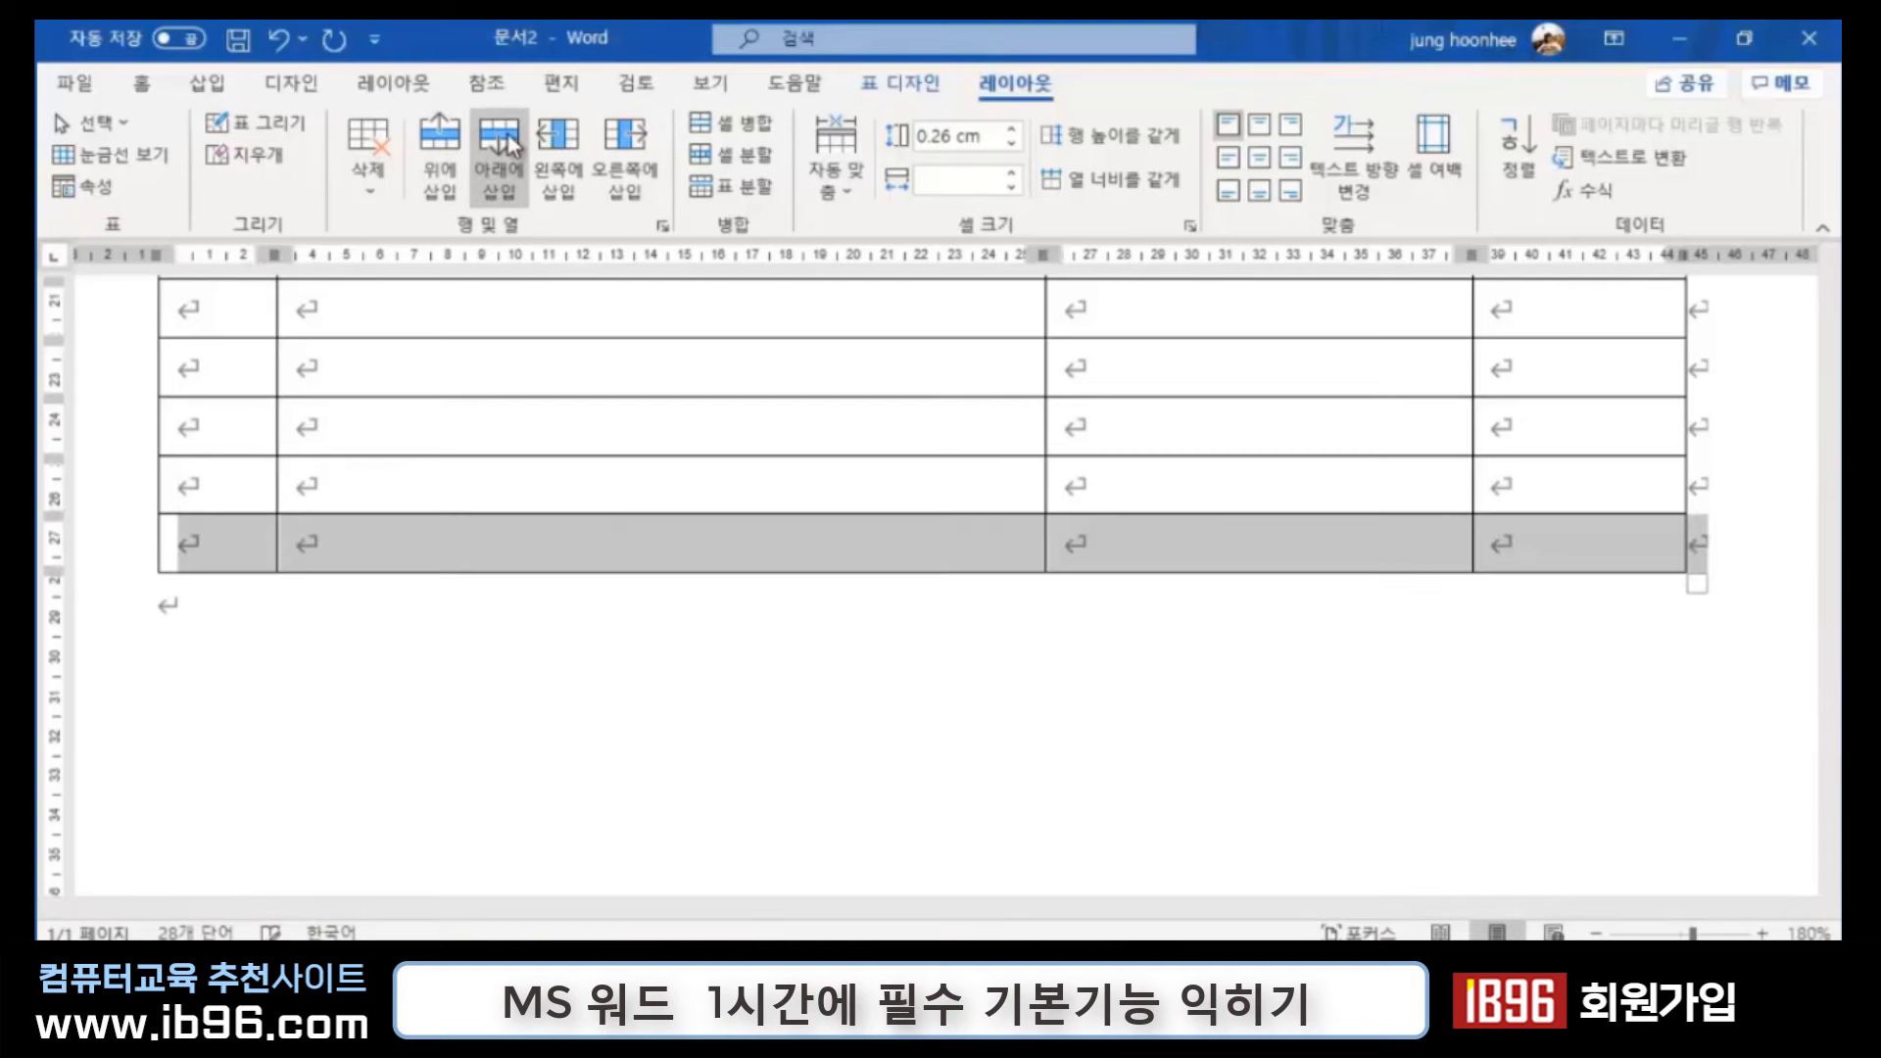
click(505, 147)
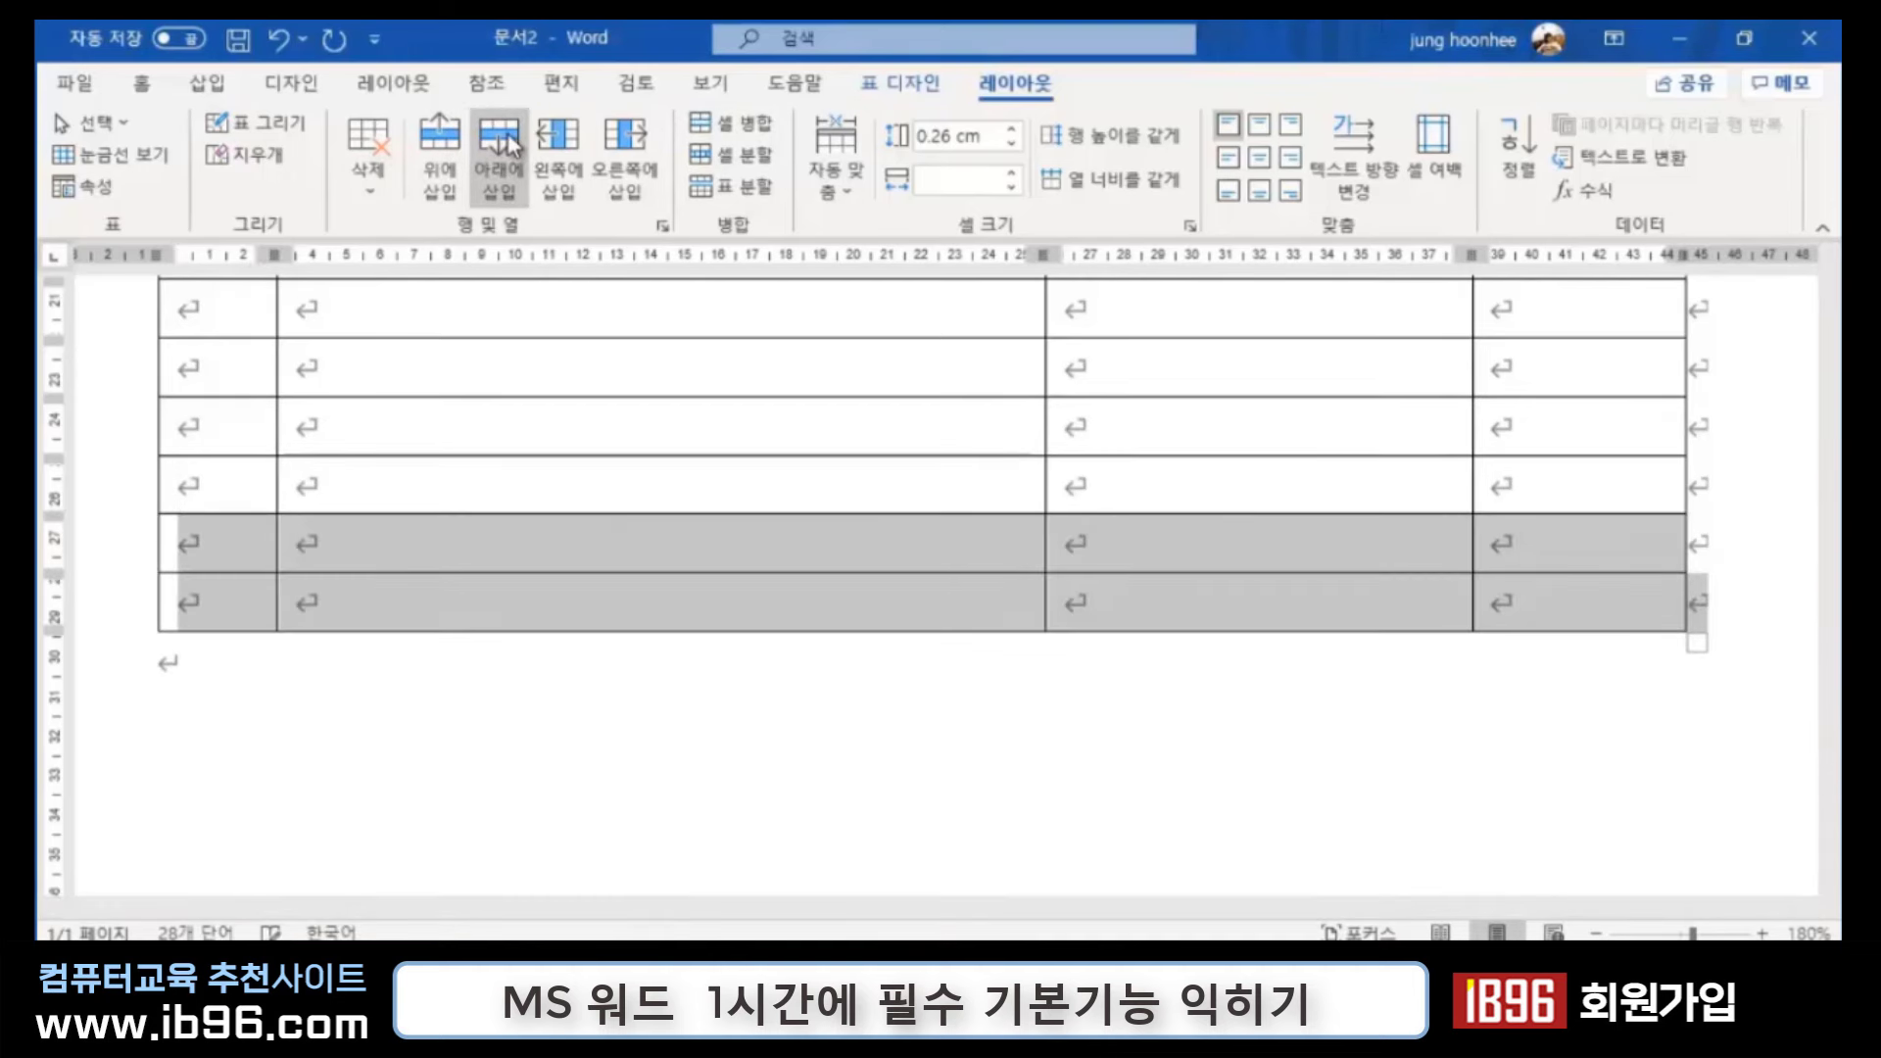
click(464, 718)
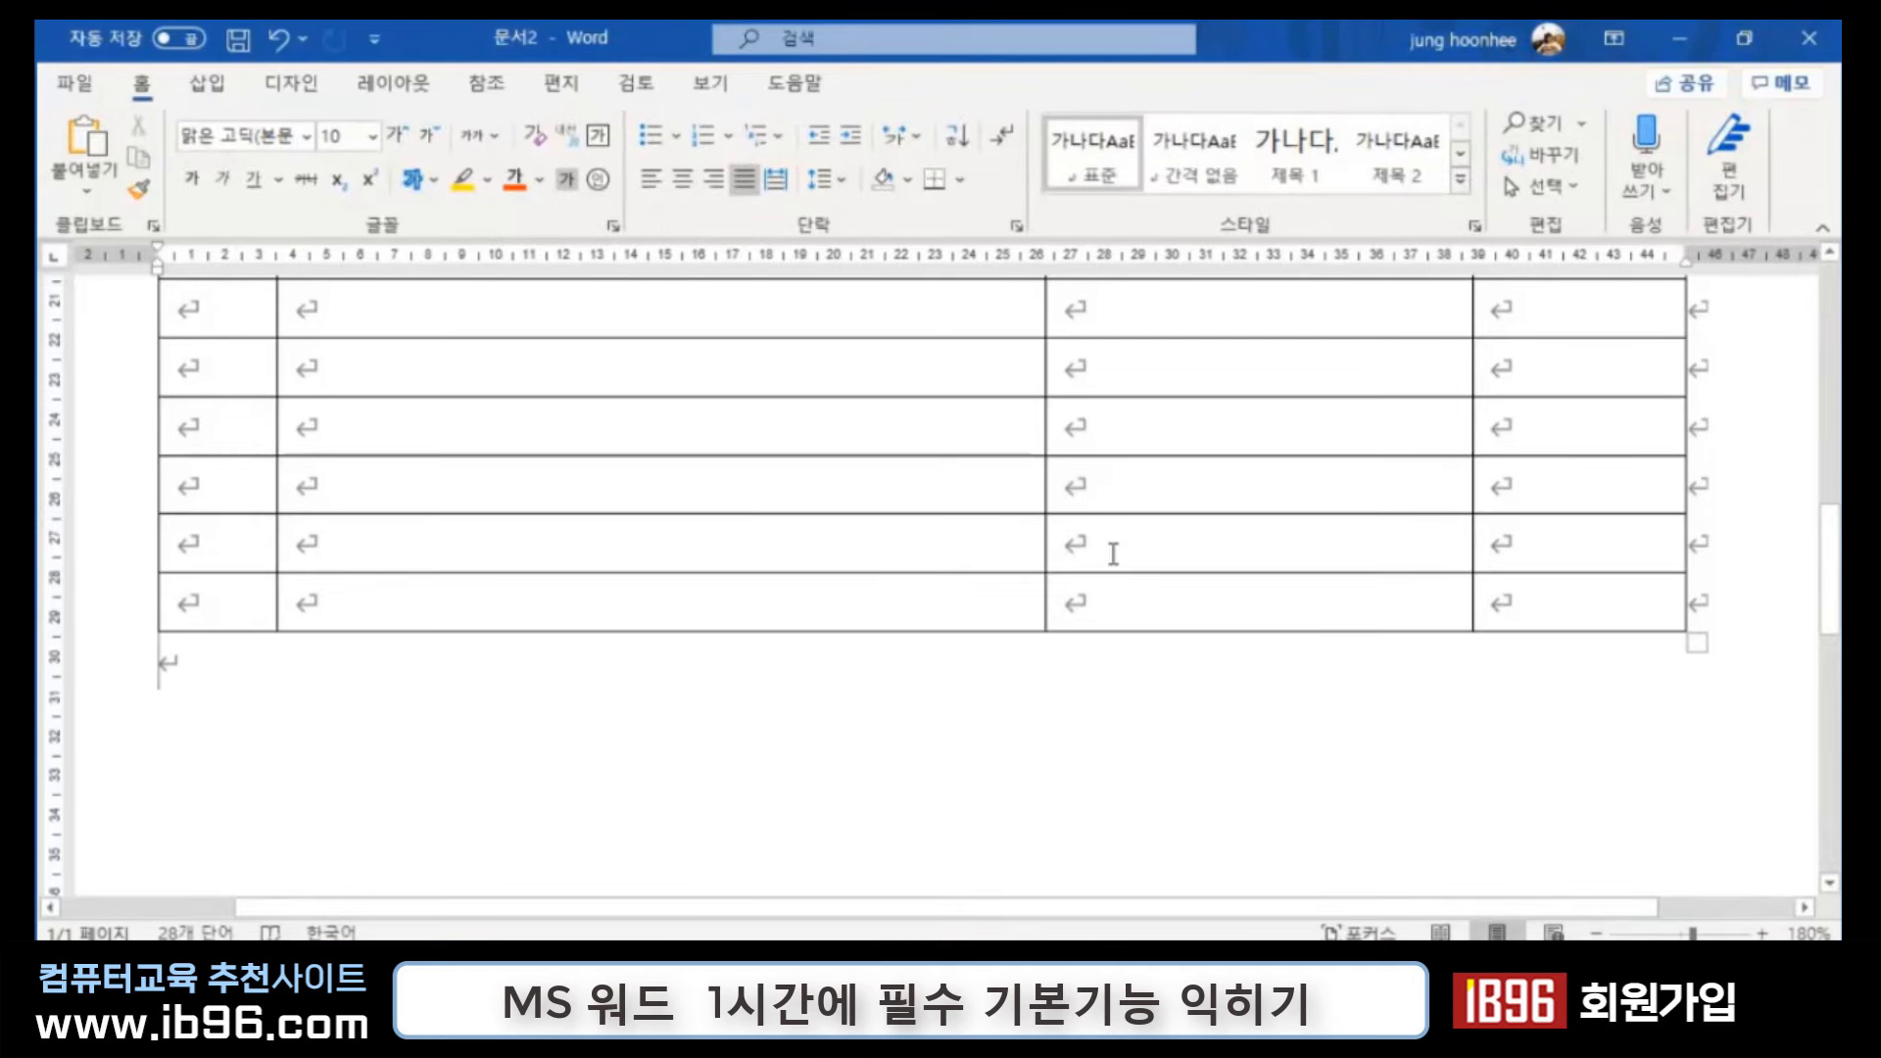
click(232, 603)
click(498, 152)
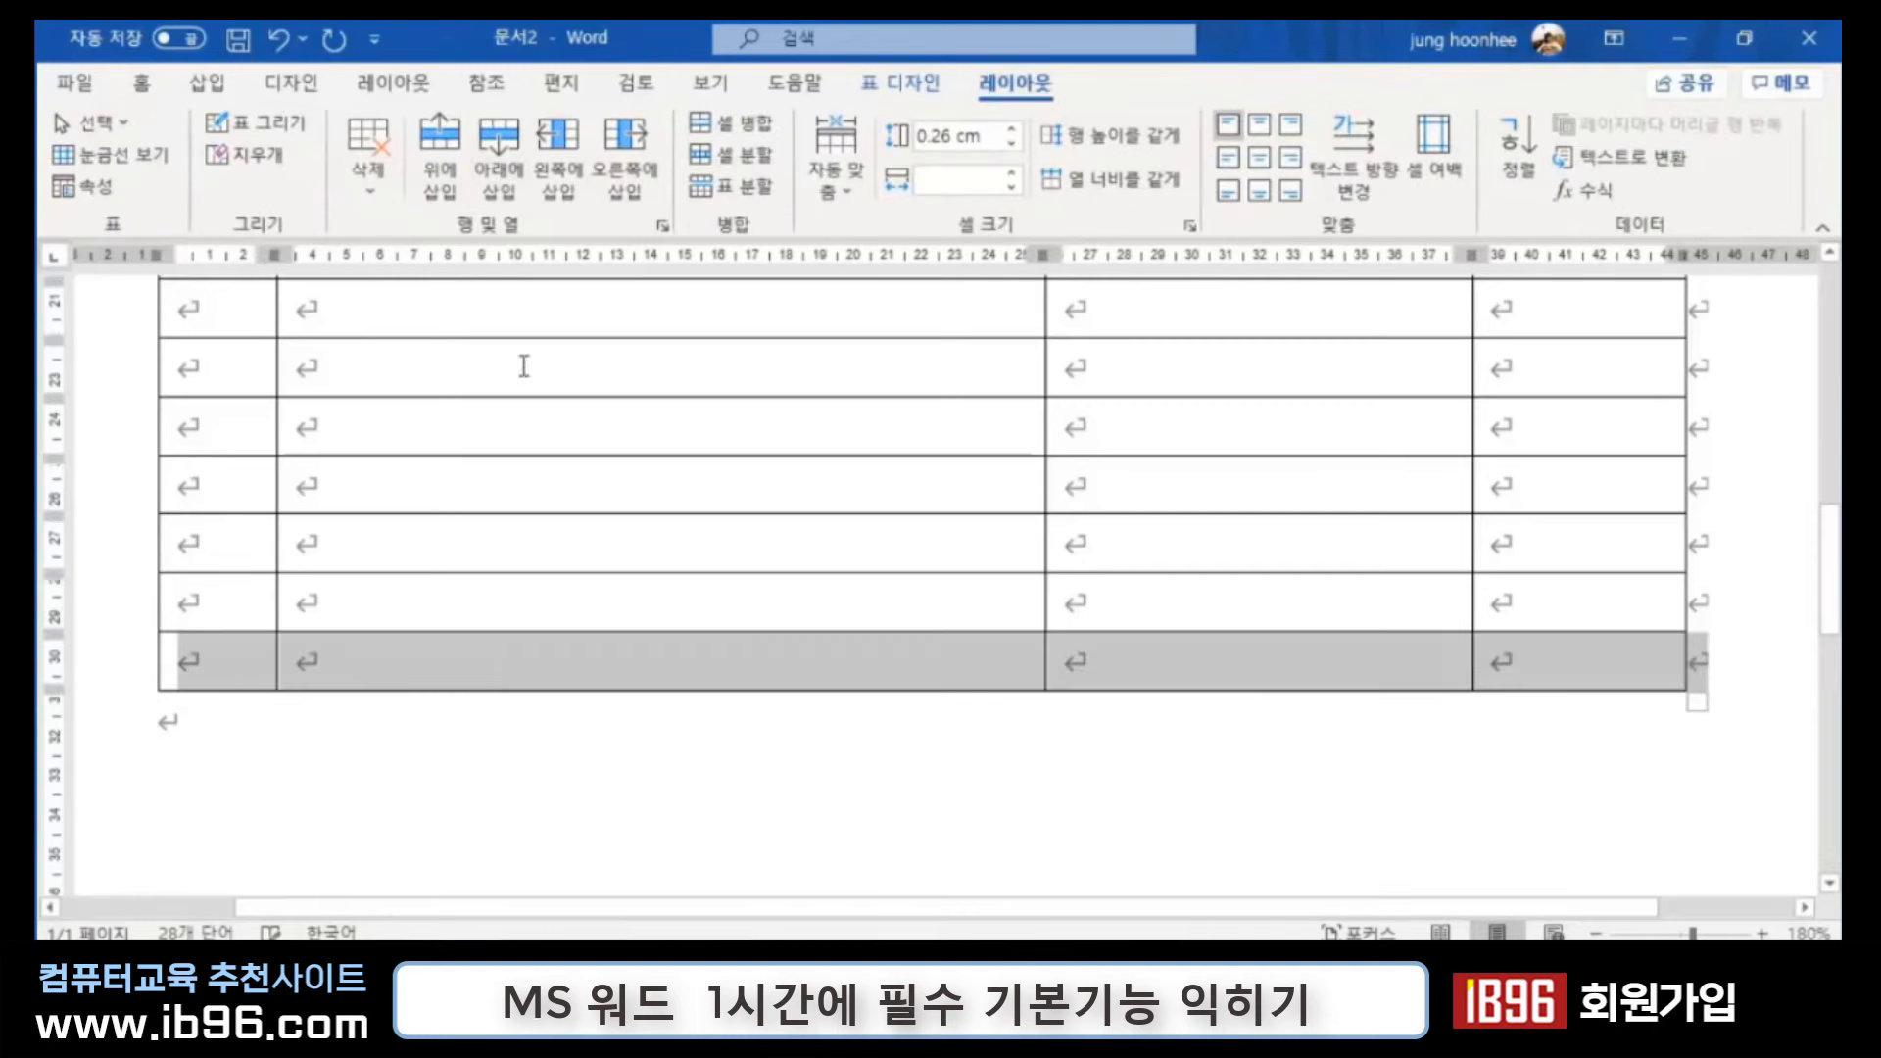
key(Hangul)
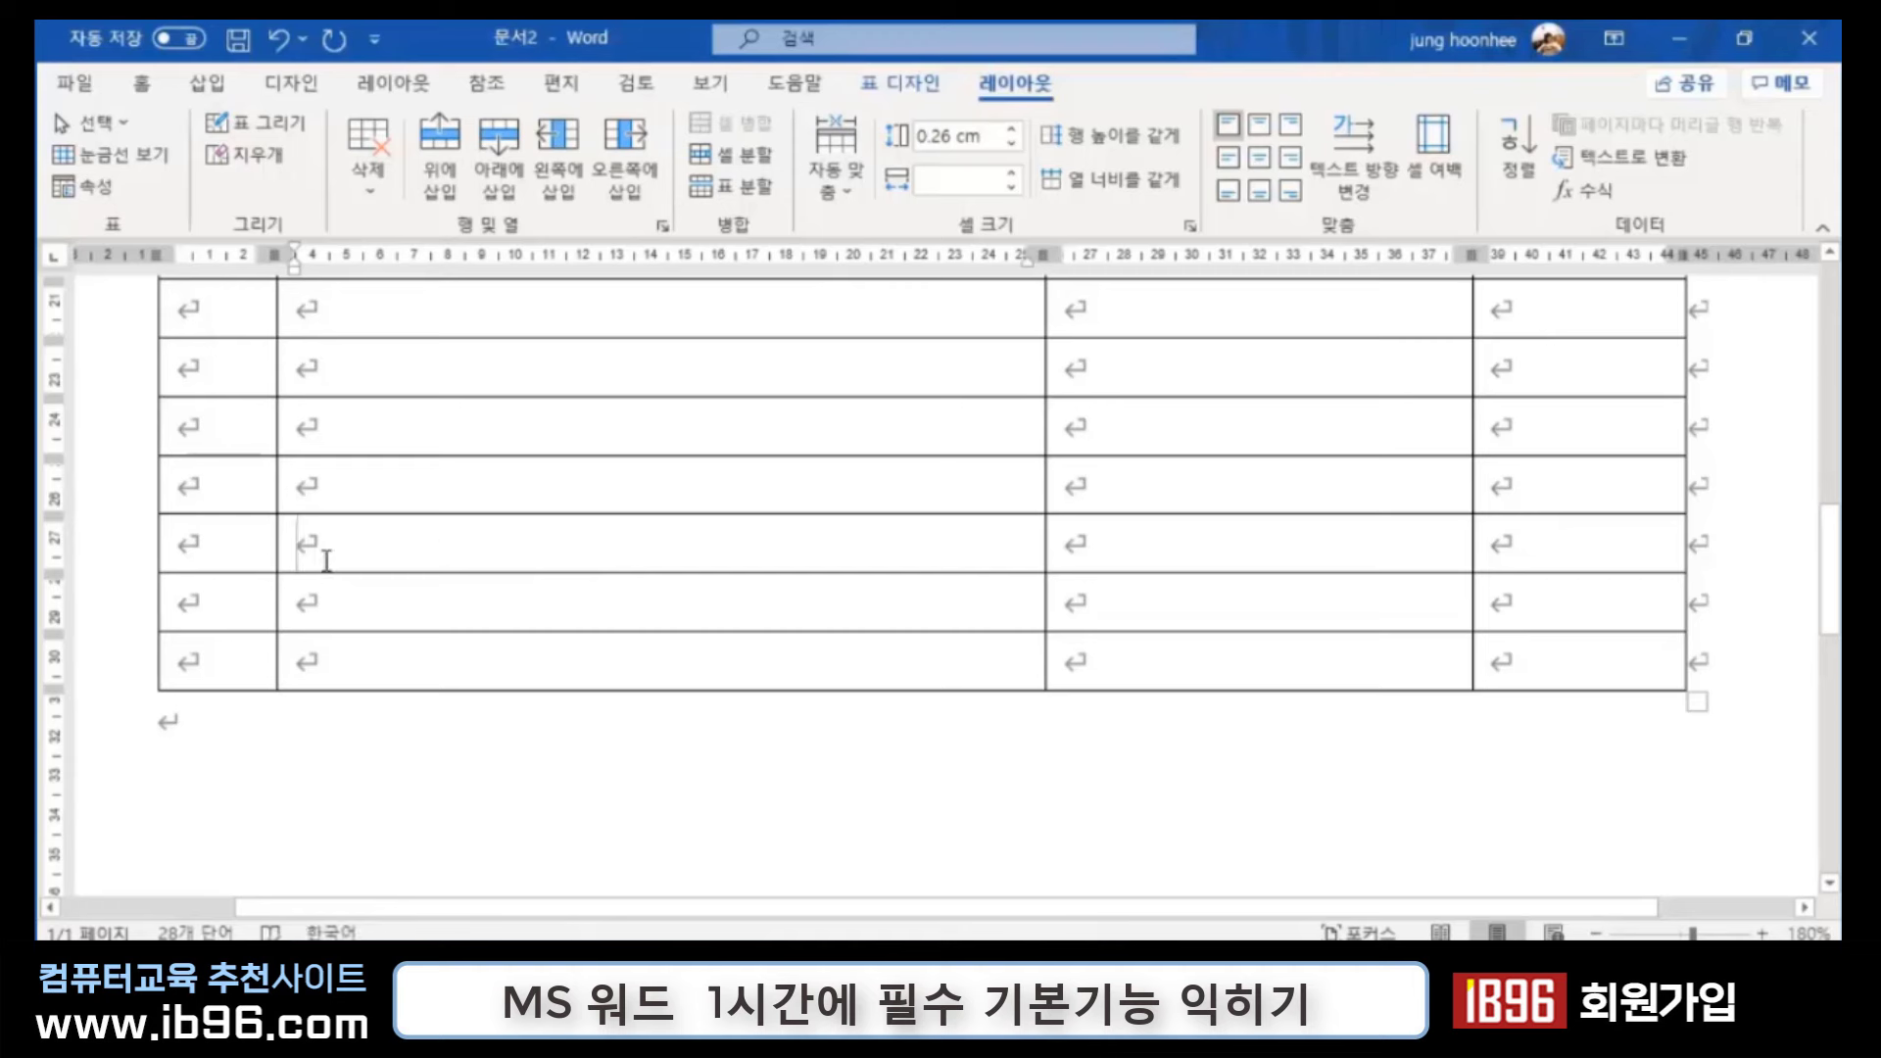
click(197, 548)
Step: Merge the fifth row into one full-width cell and type 지급 / 정산 내역 in it
key(Tab)
key(Tab)
key(Tab)
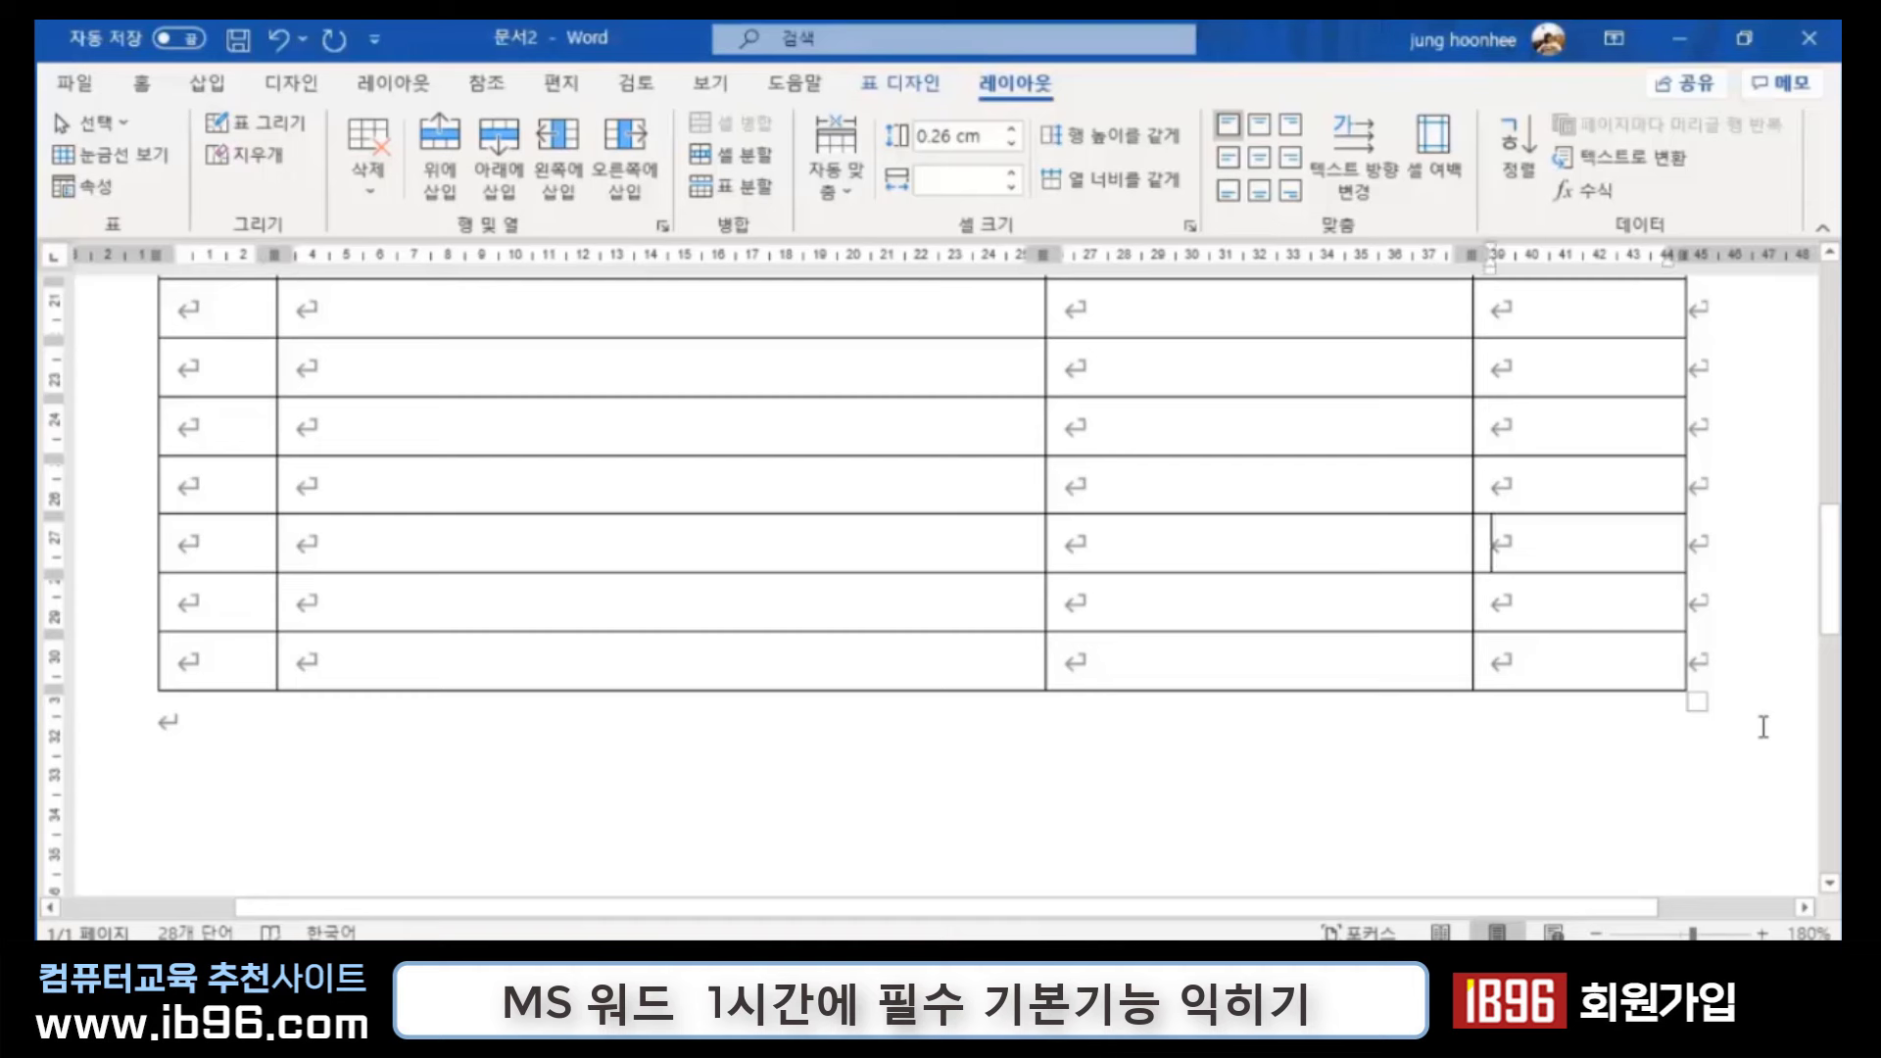
key(shift+Tab)
key(shift+Tab)
key(shift+Tab)
key(shift+Right)
key(shift+Right)
key(shift+Right)
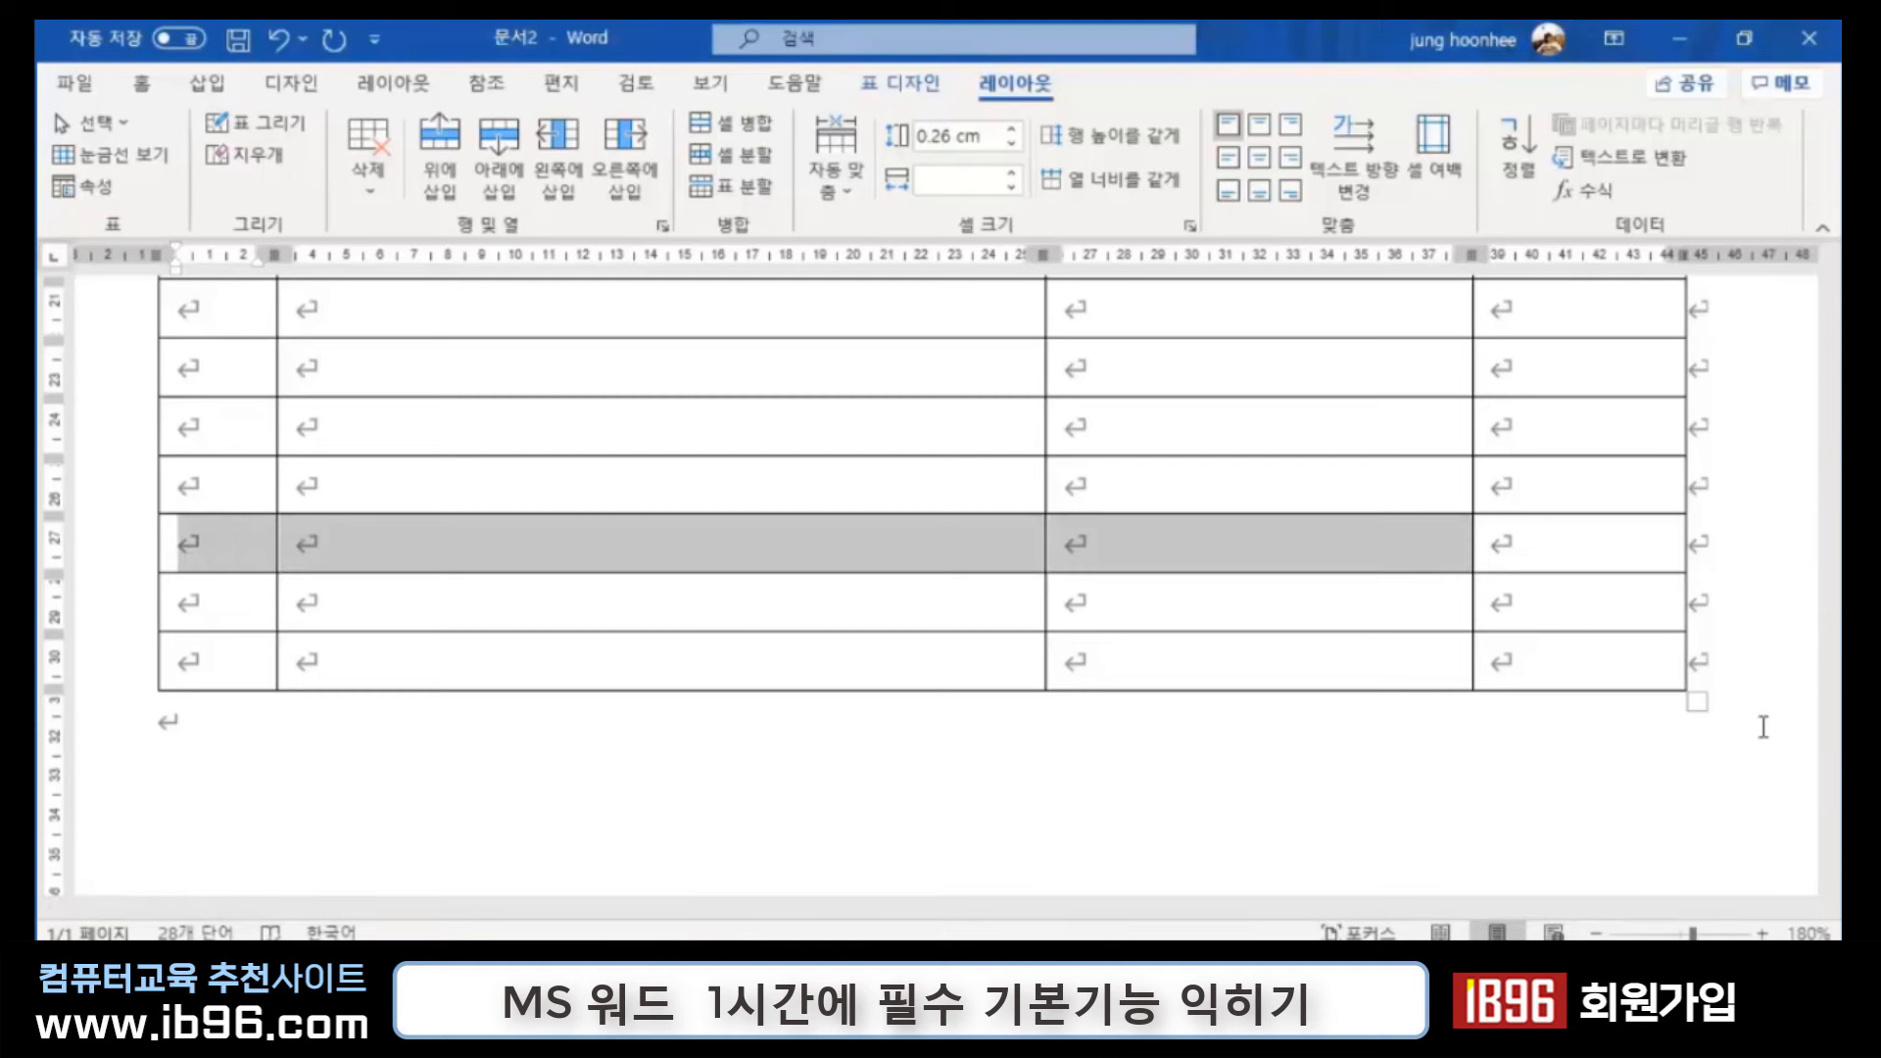
key(shift+Right)
key(alt+a)
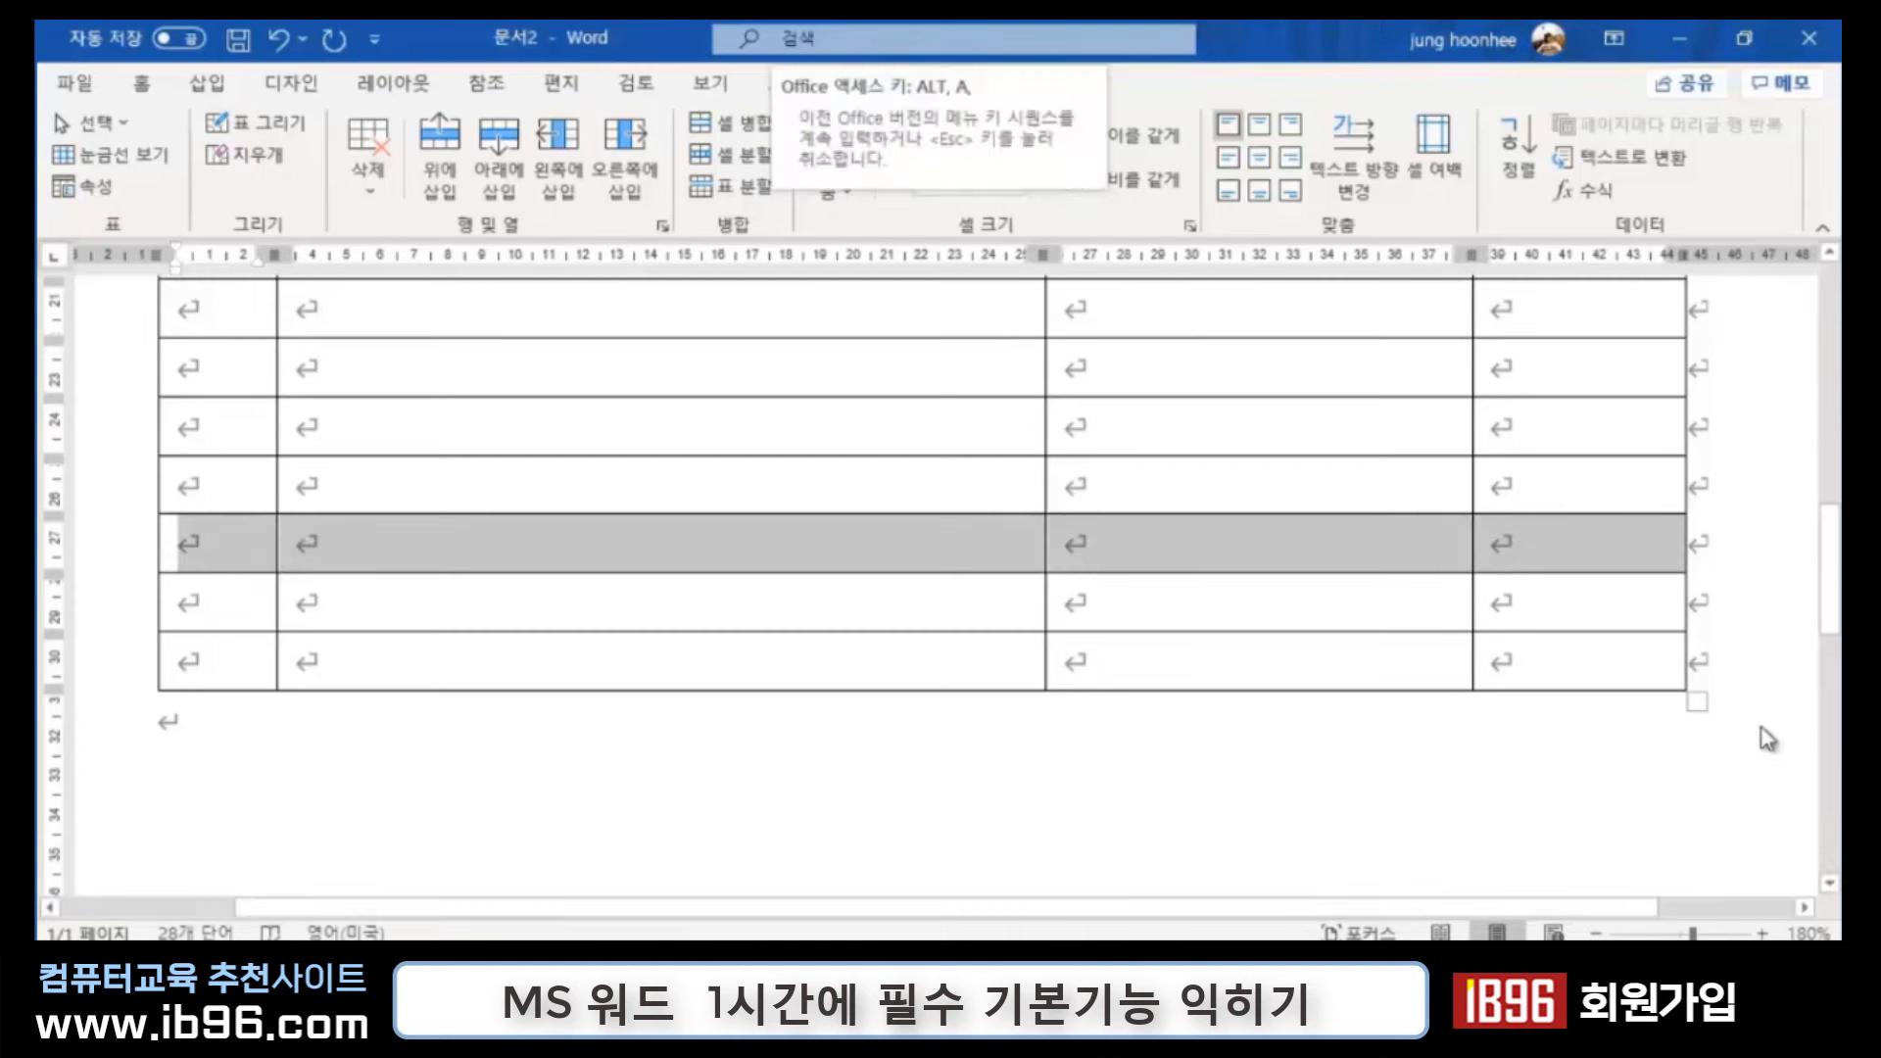
key(m)
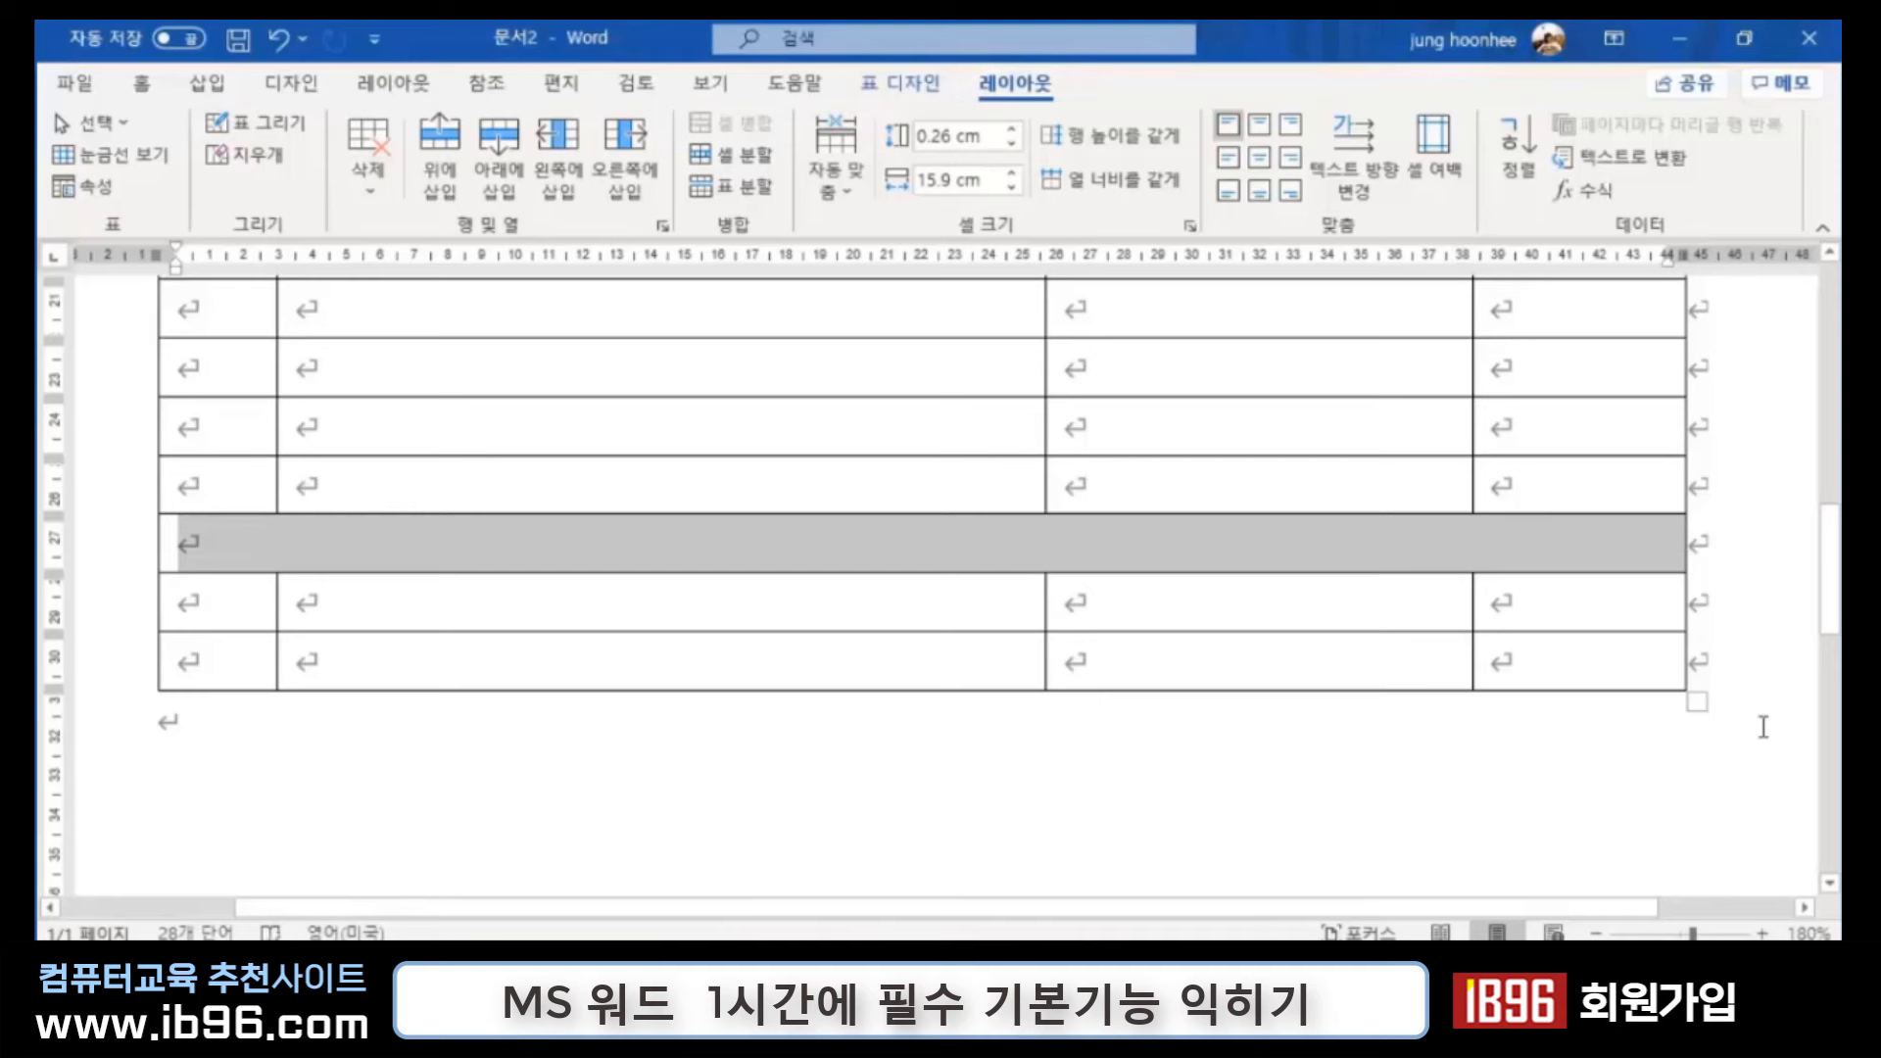
text(지)
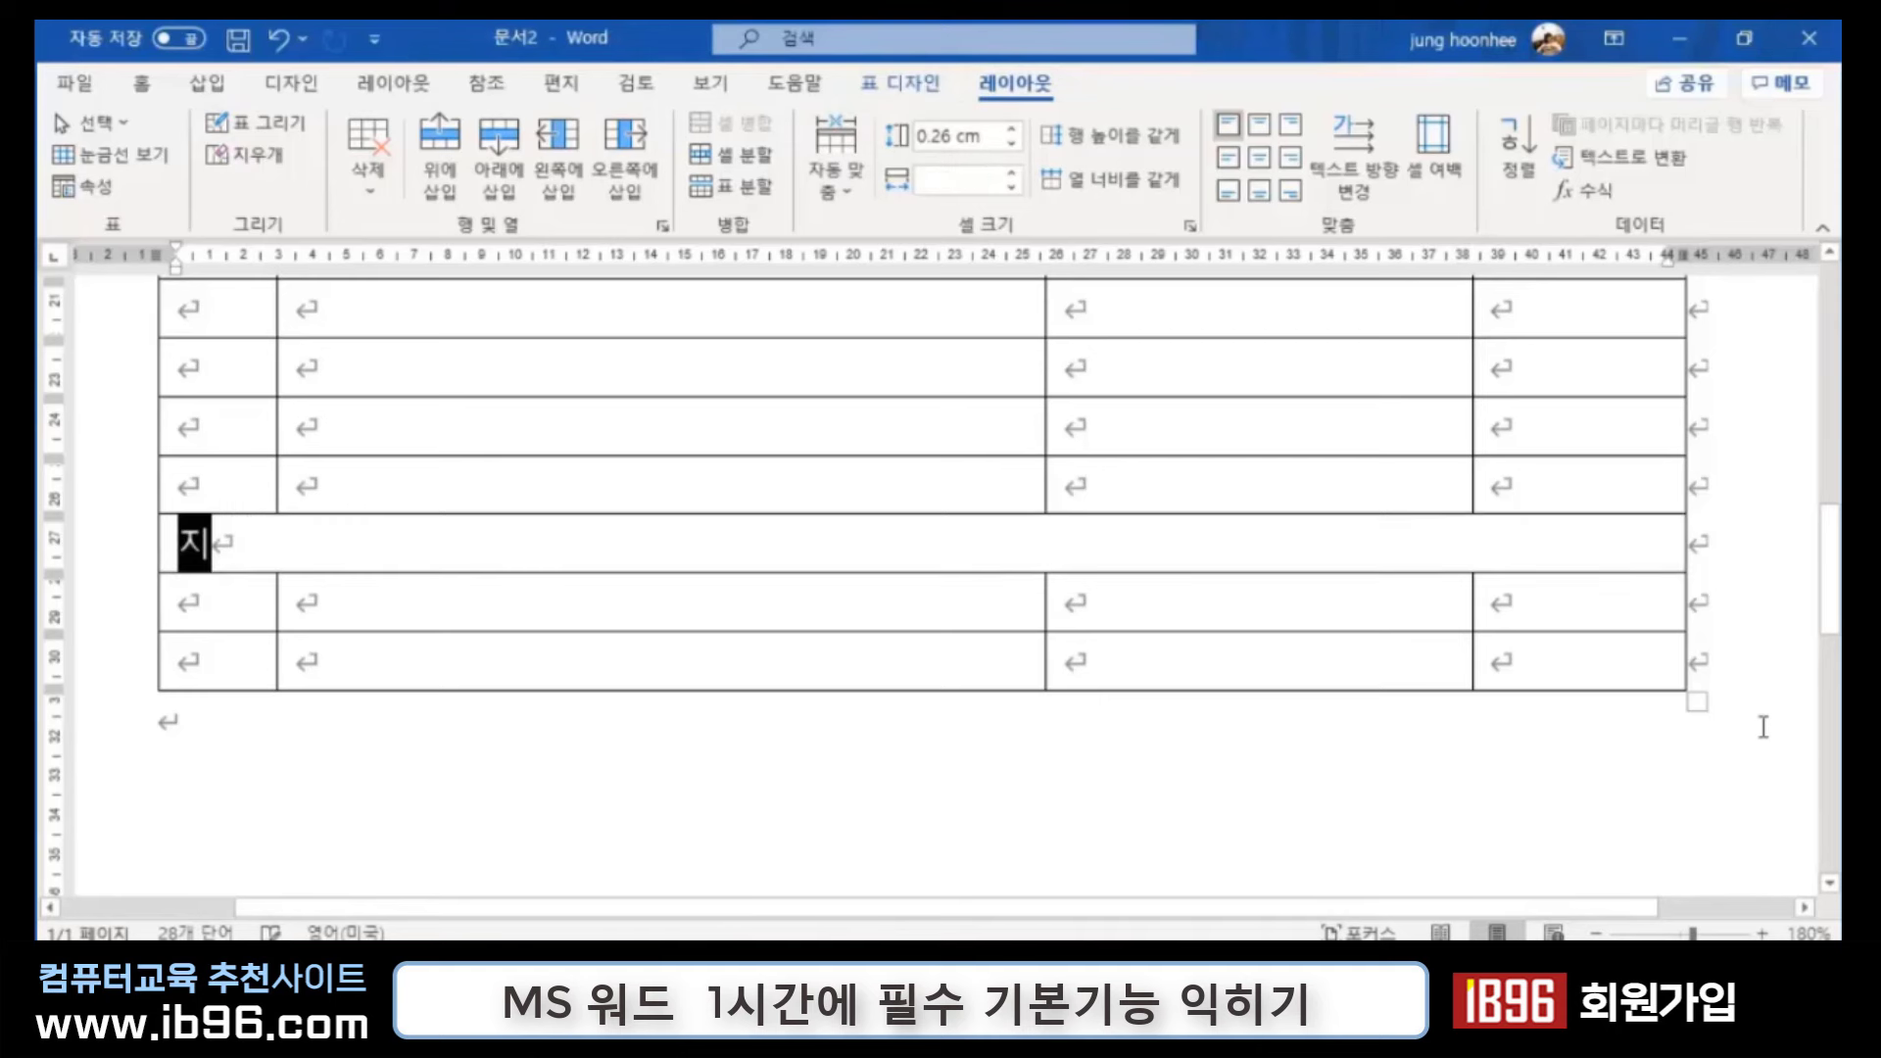
text(급 /)
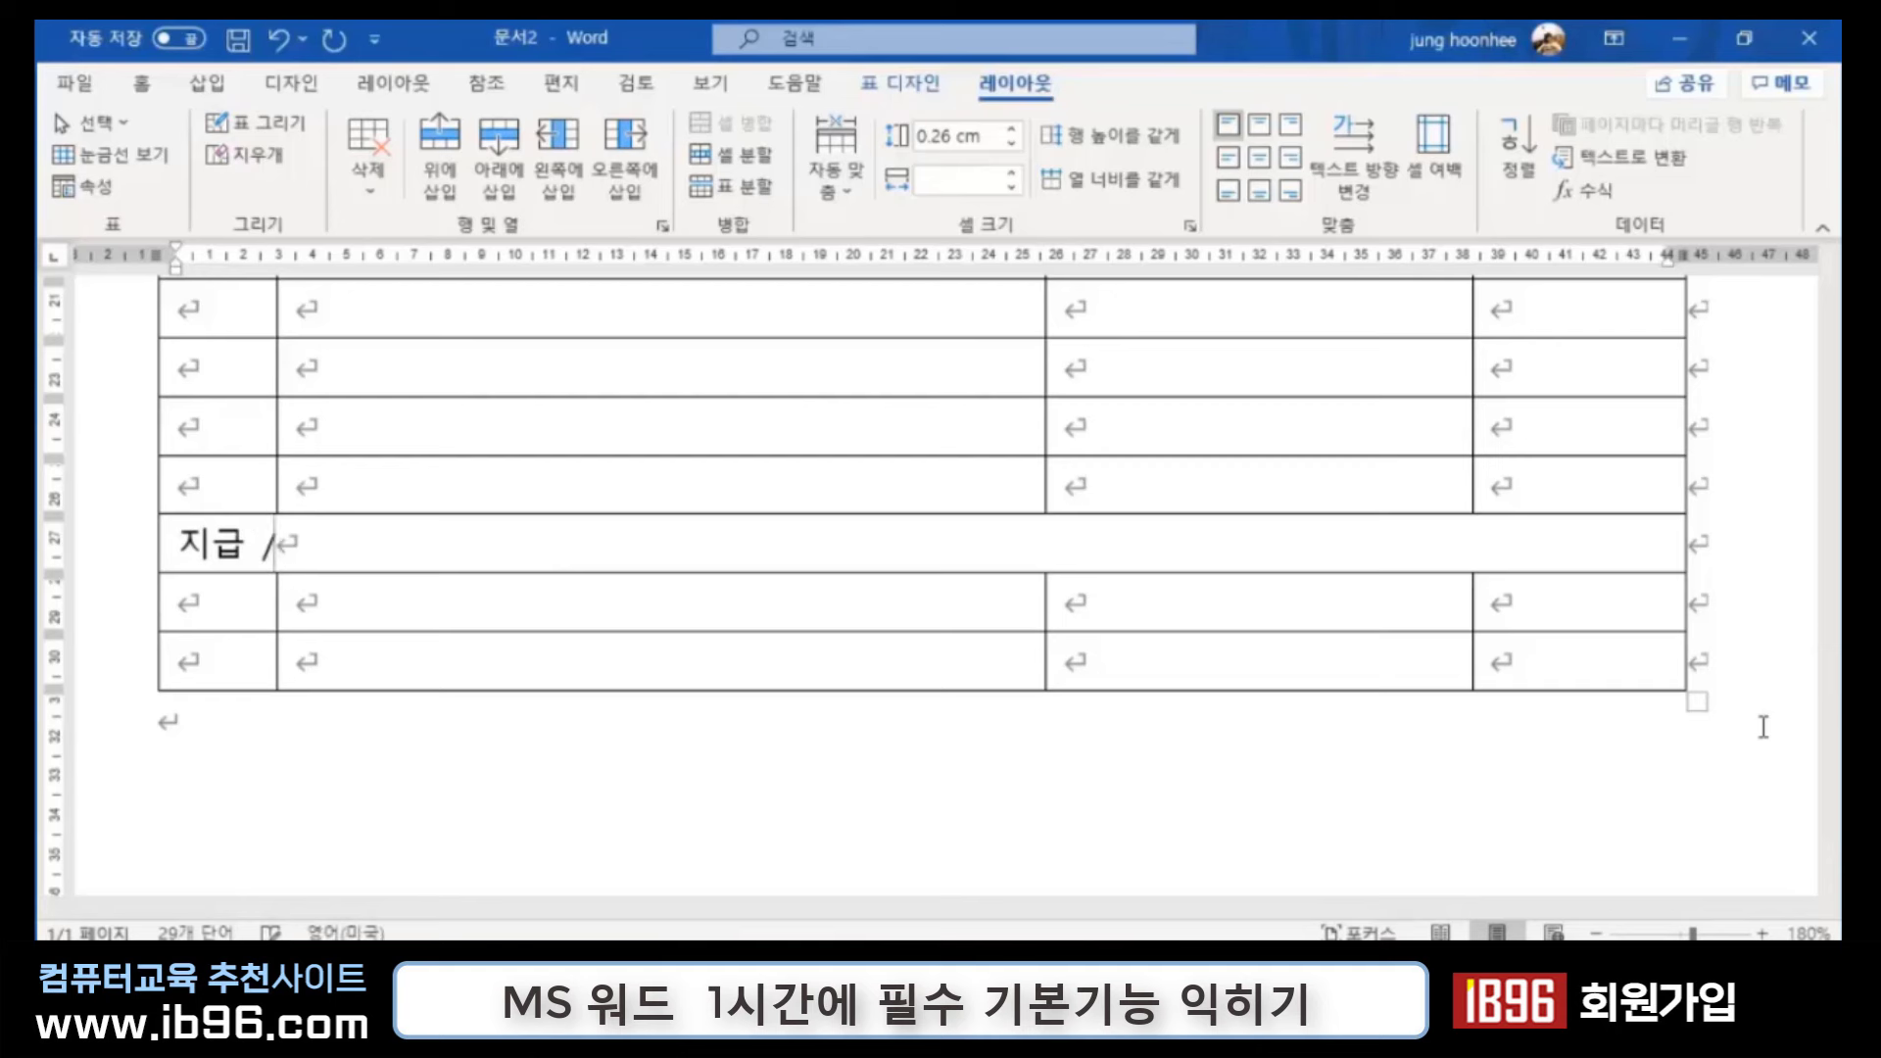
text( 정산)
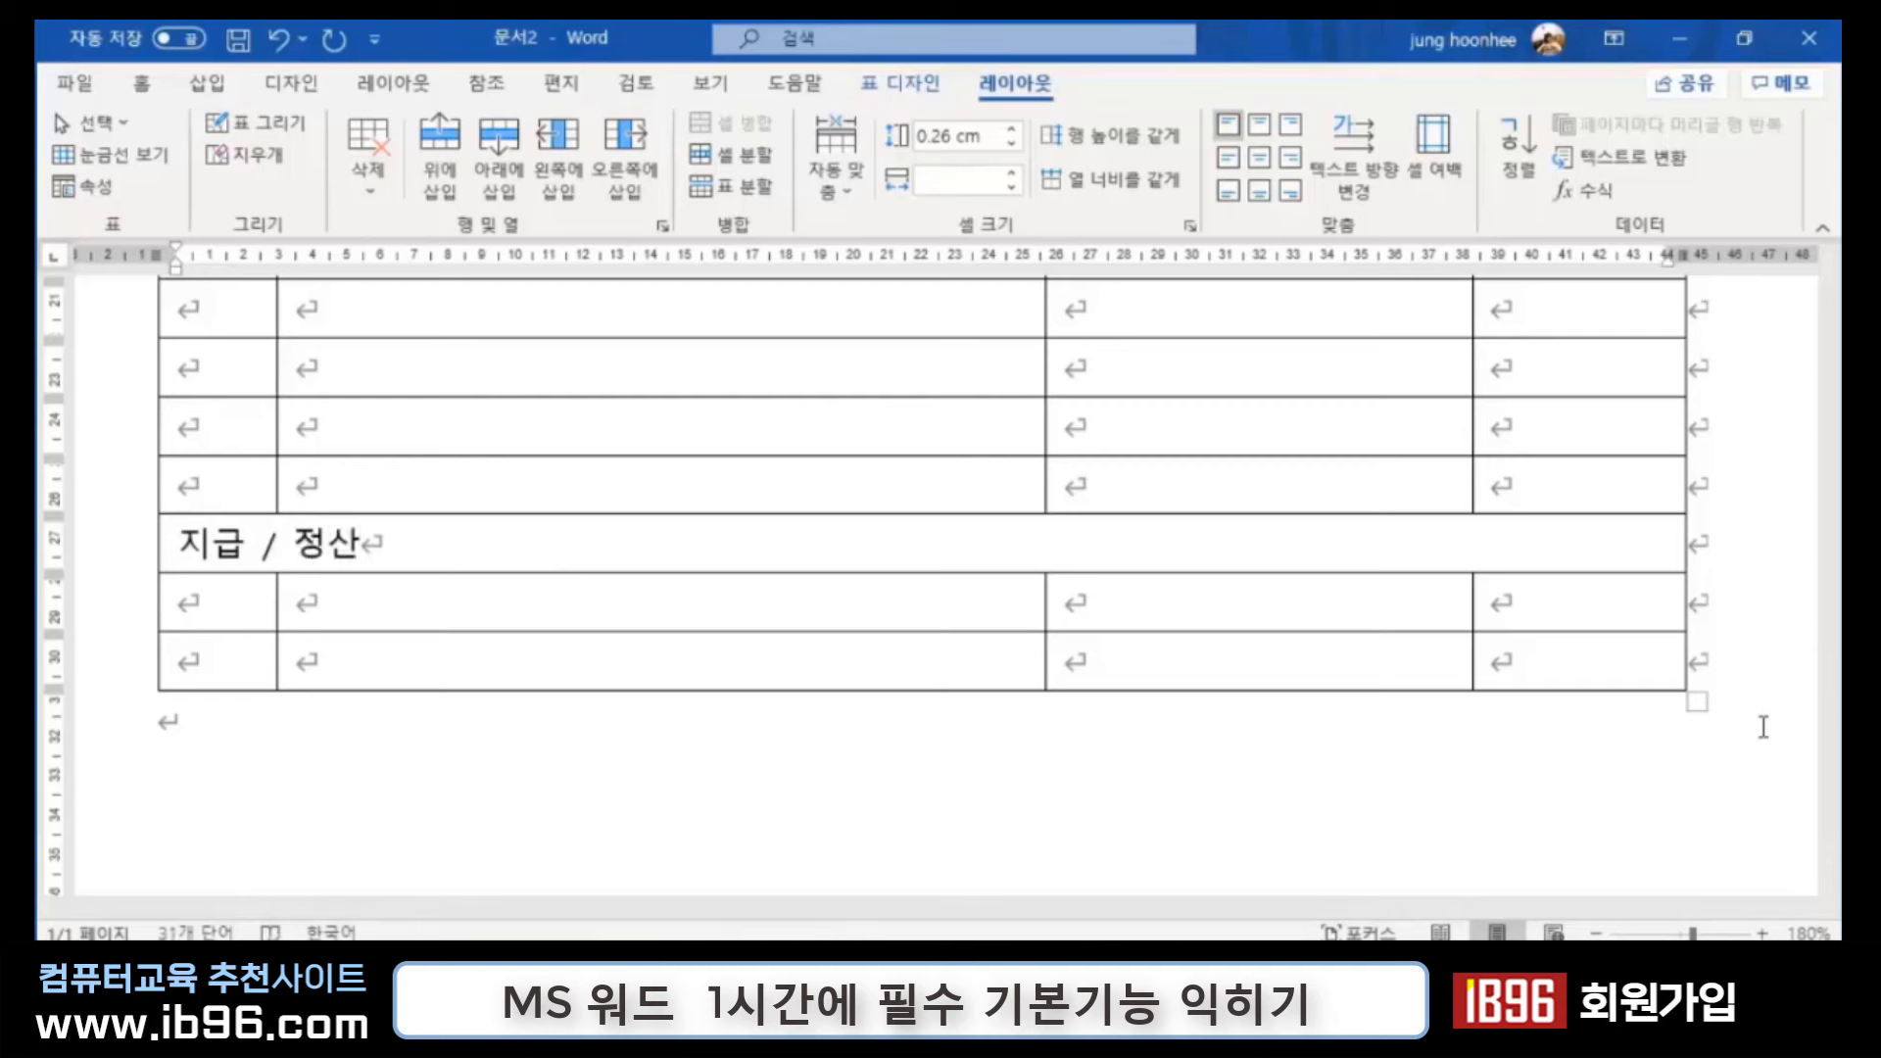
text( 내역)
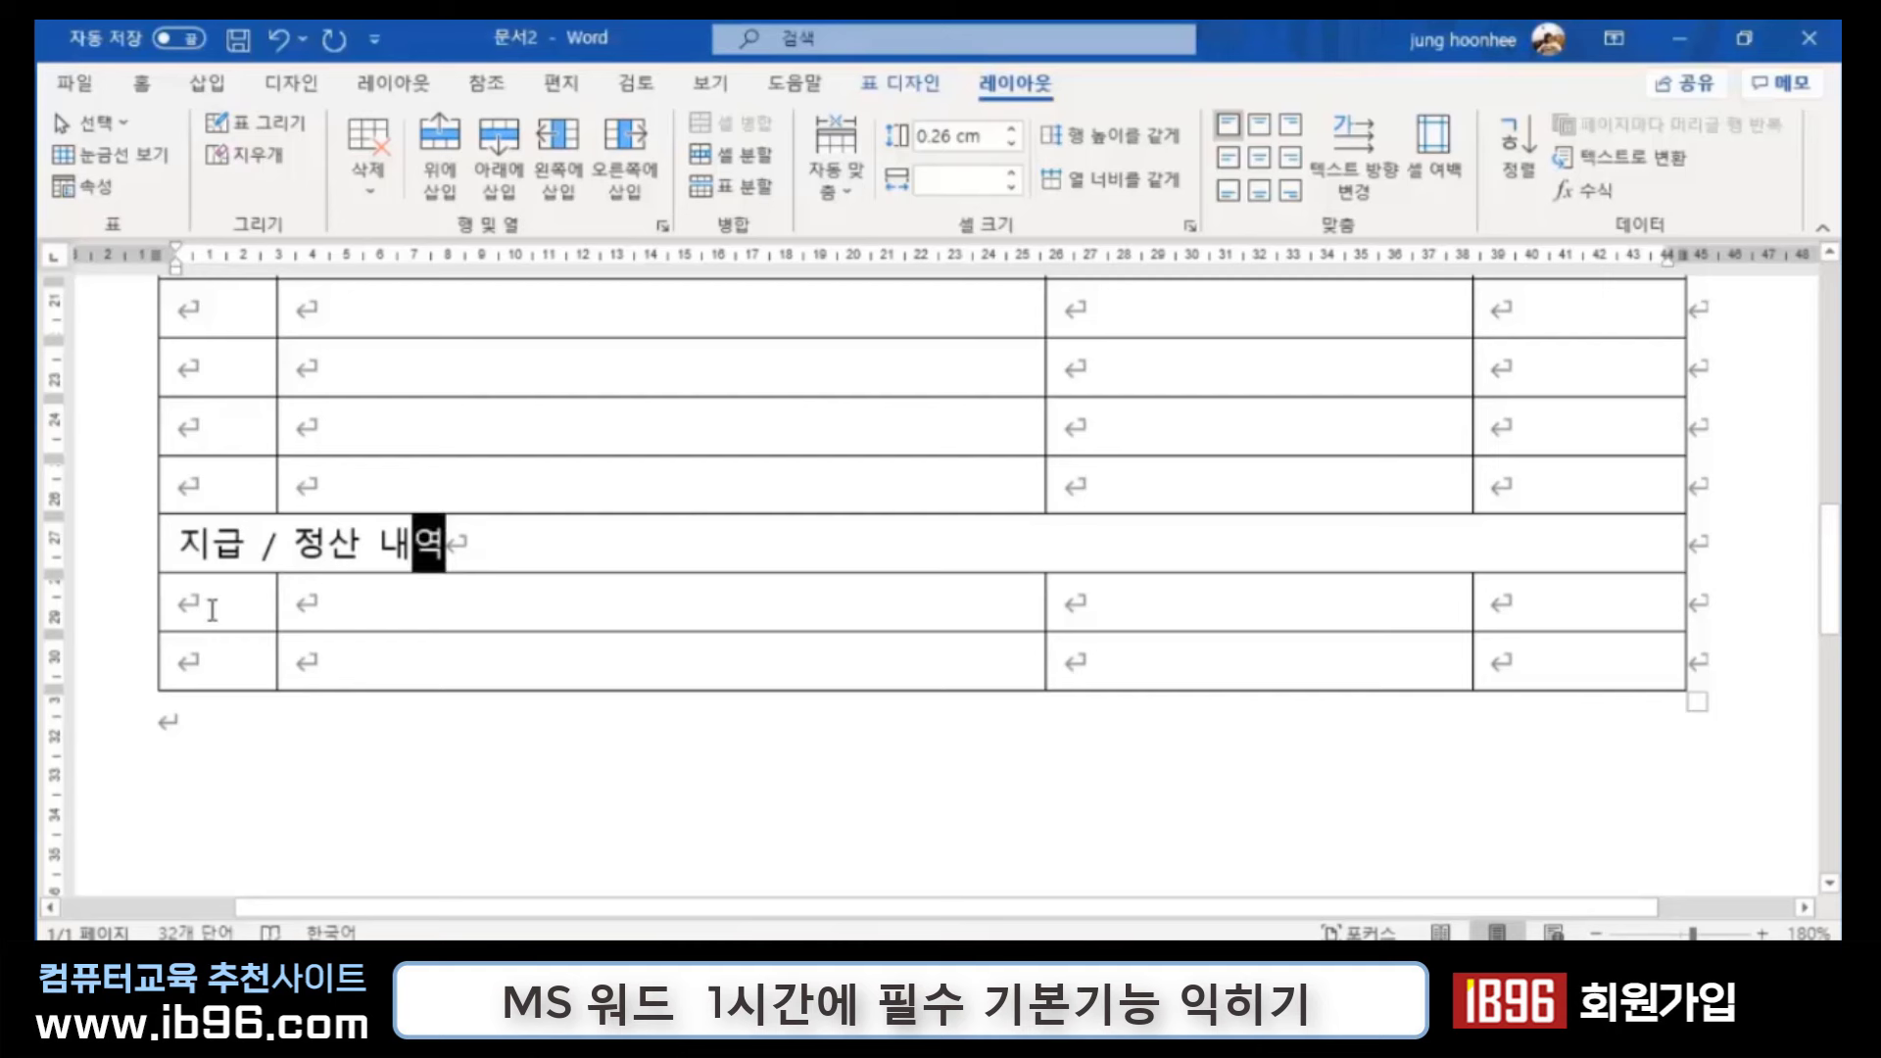
Step: Enter 지급액 in the first cell of the row under 지급 / 정산 내역
click(245, 620)
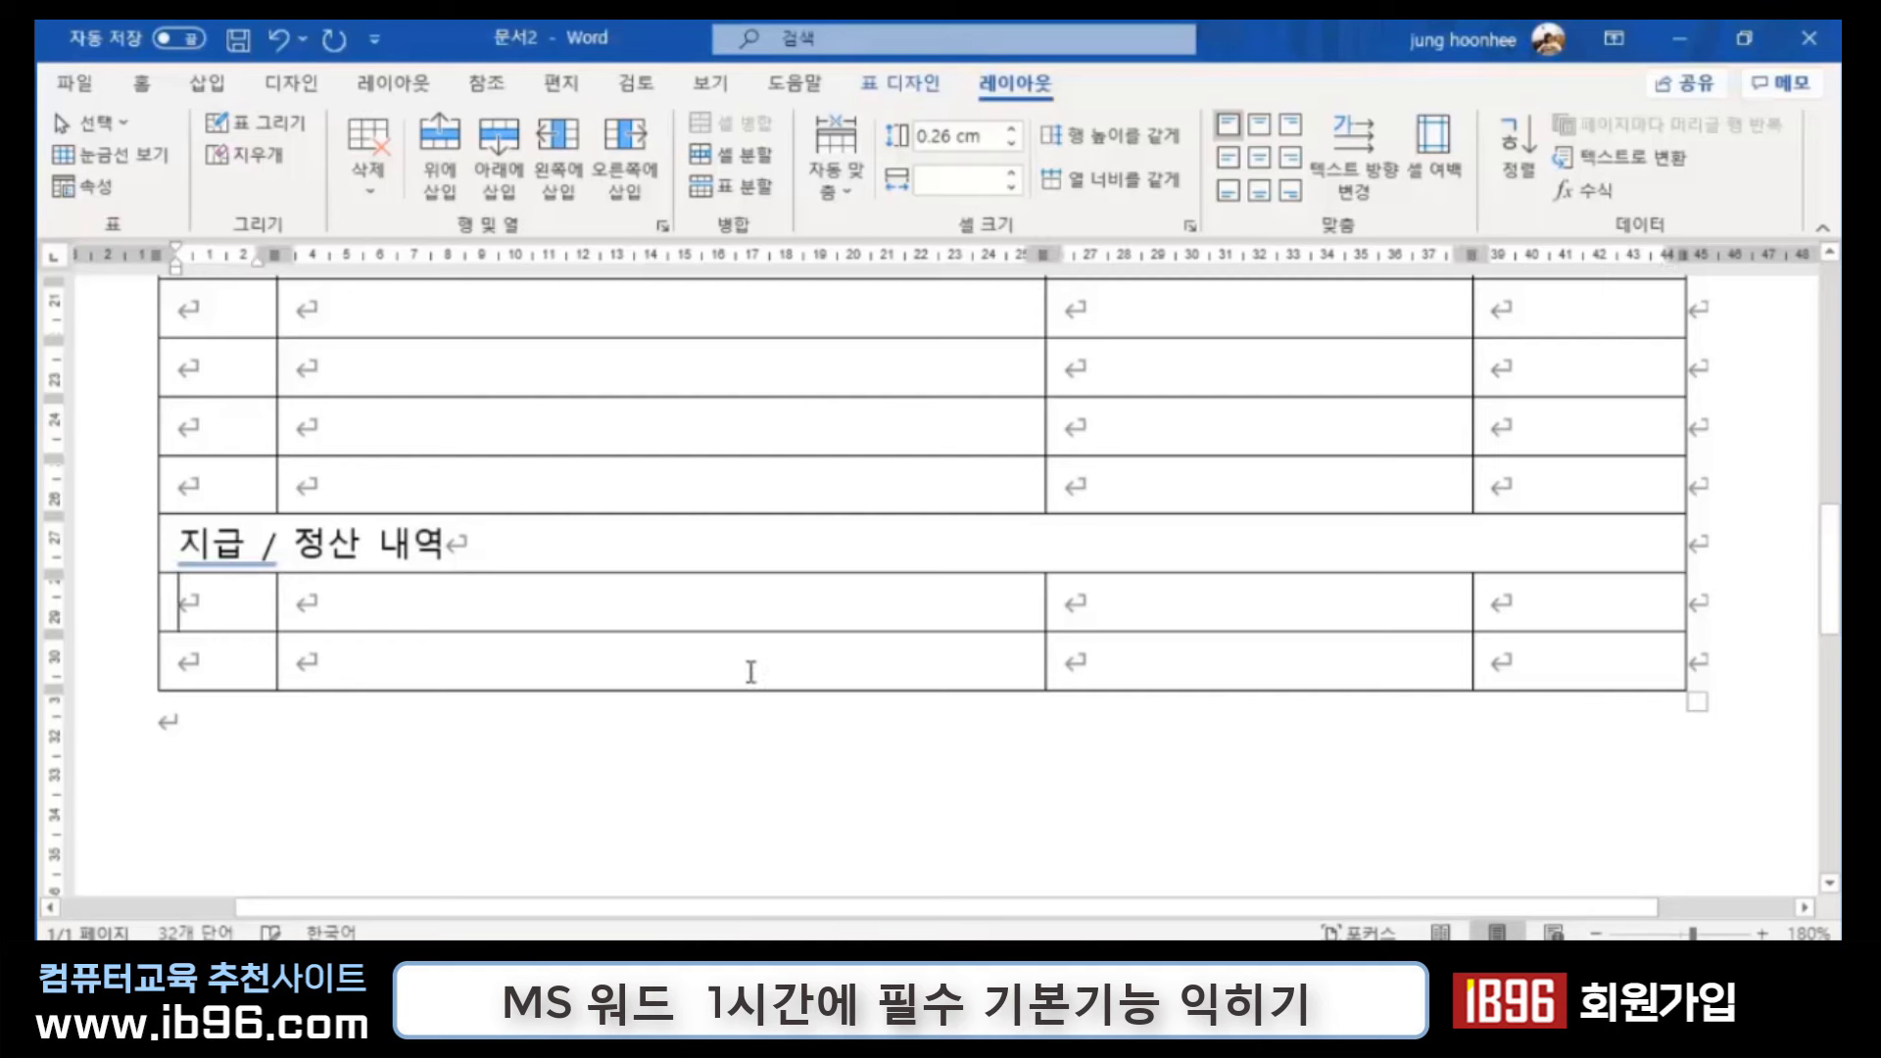
text(재)
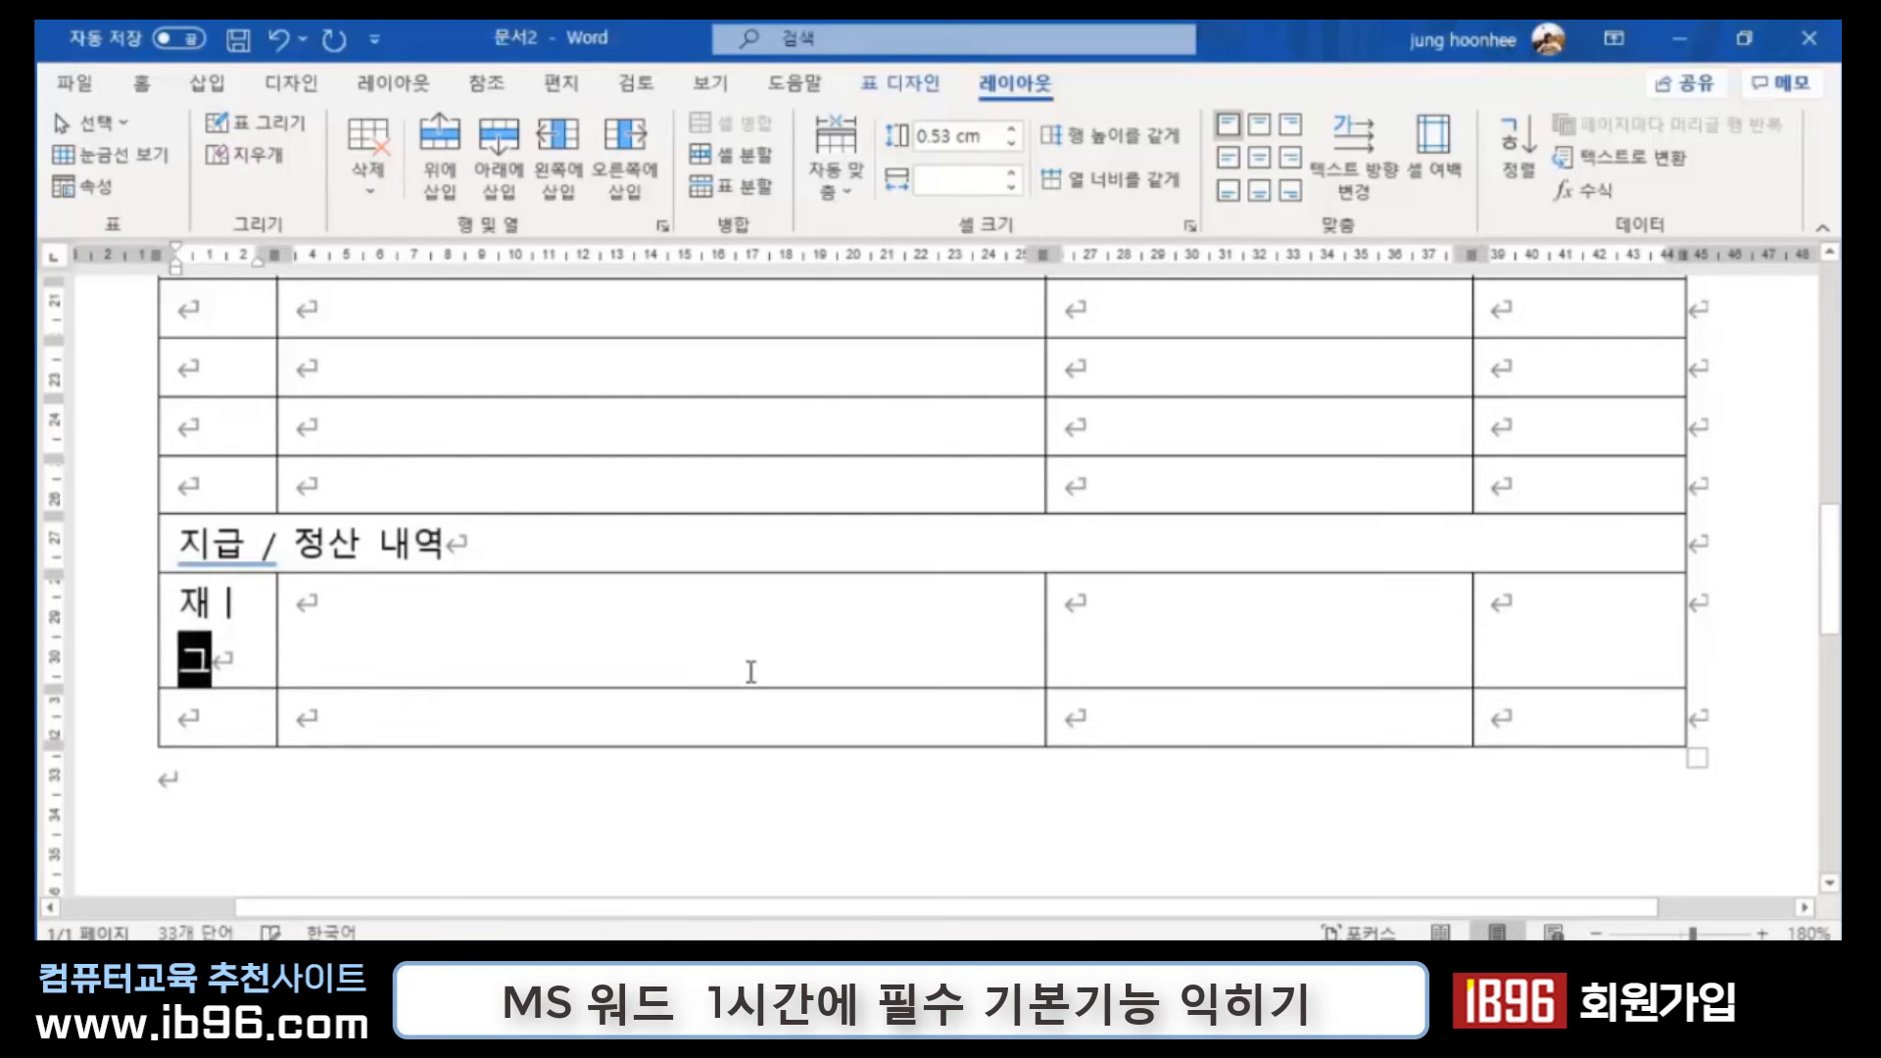
key(BackSpace)
text(지급액)
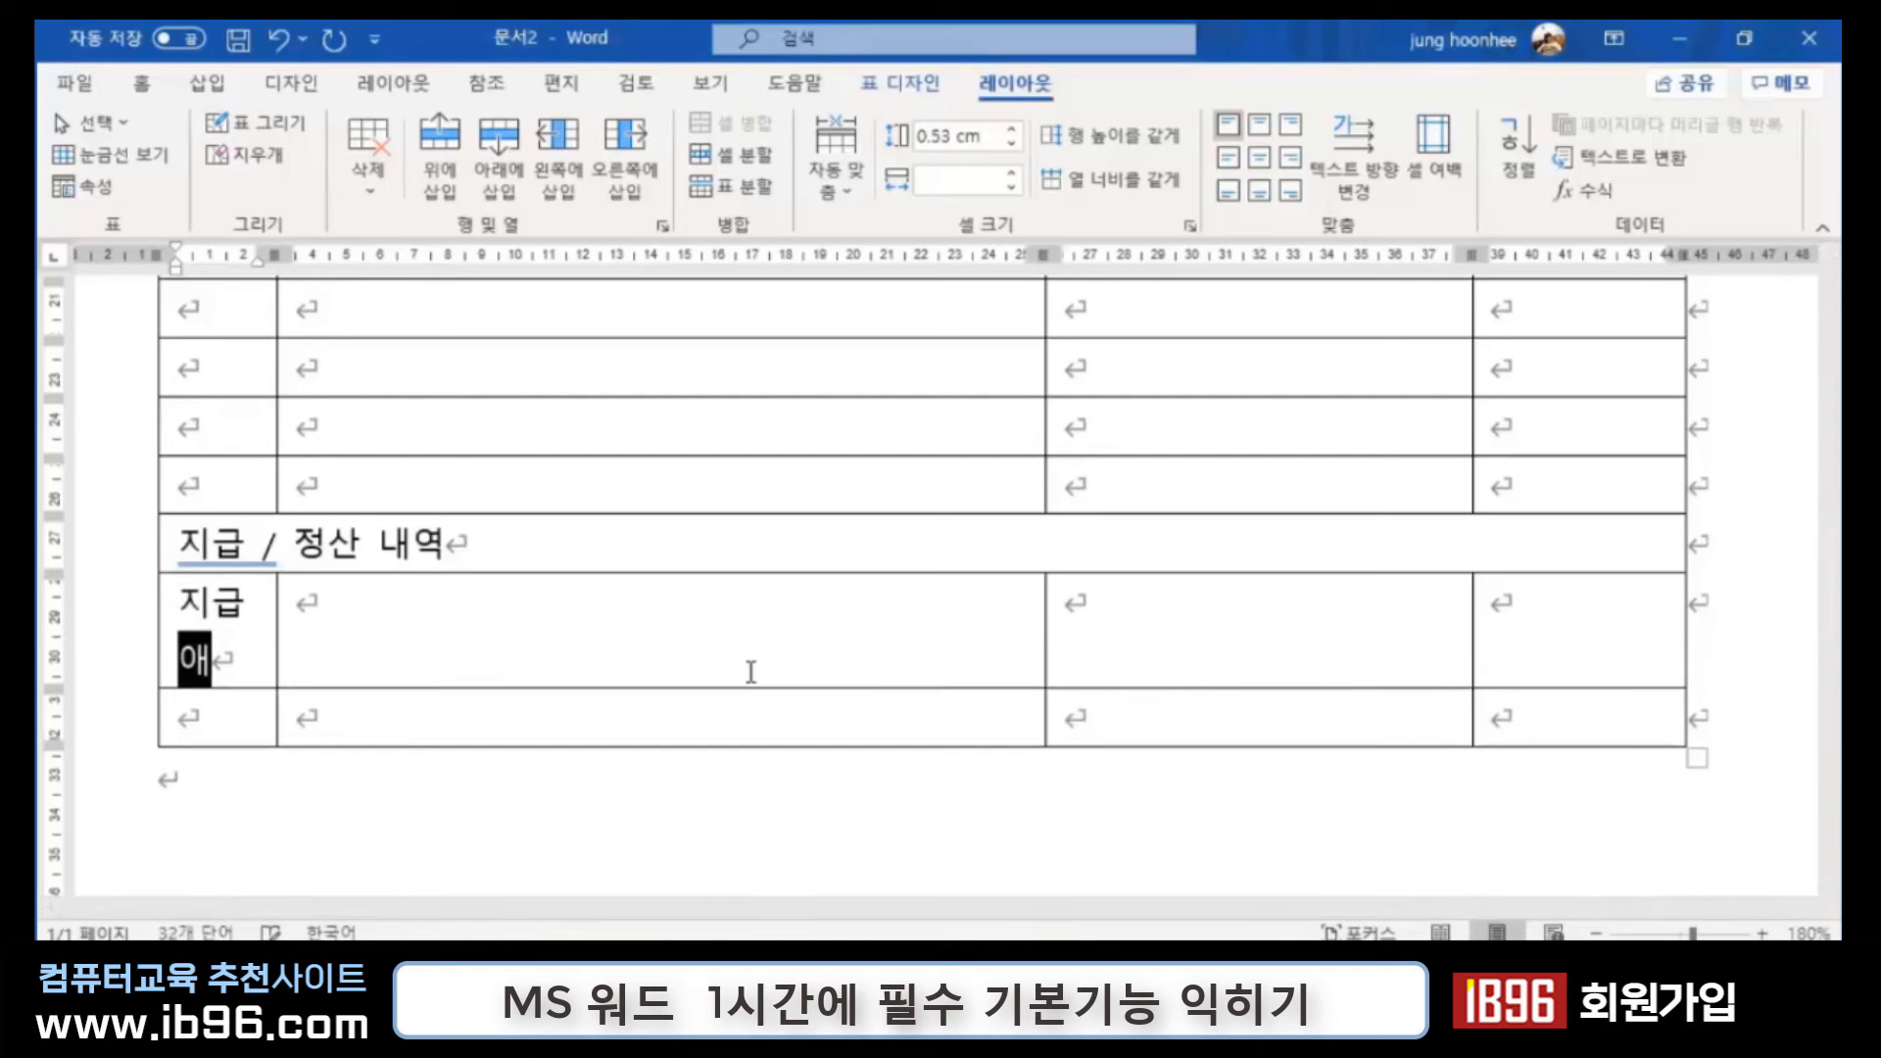
Step: Drag the 지급액 cell's right border out to 1.99 cm so the label fits one line
click(160, 605)
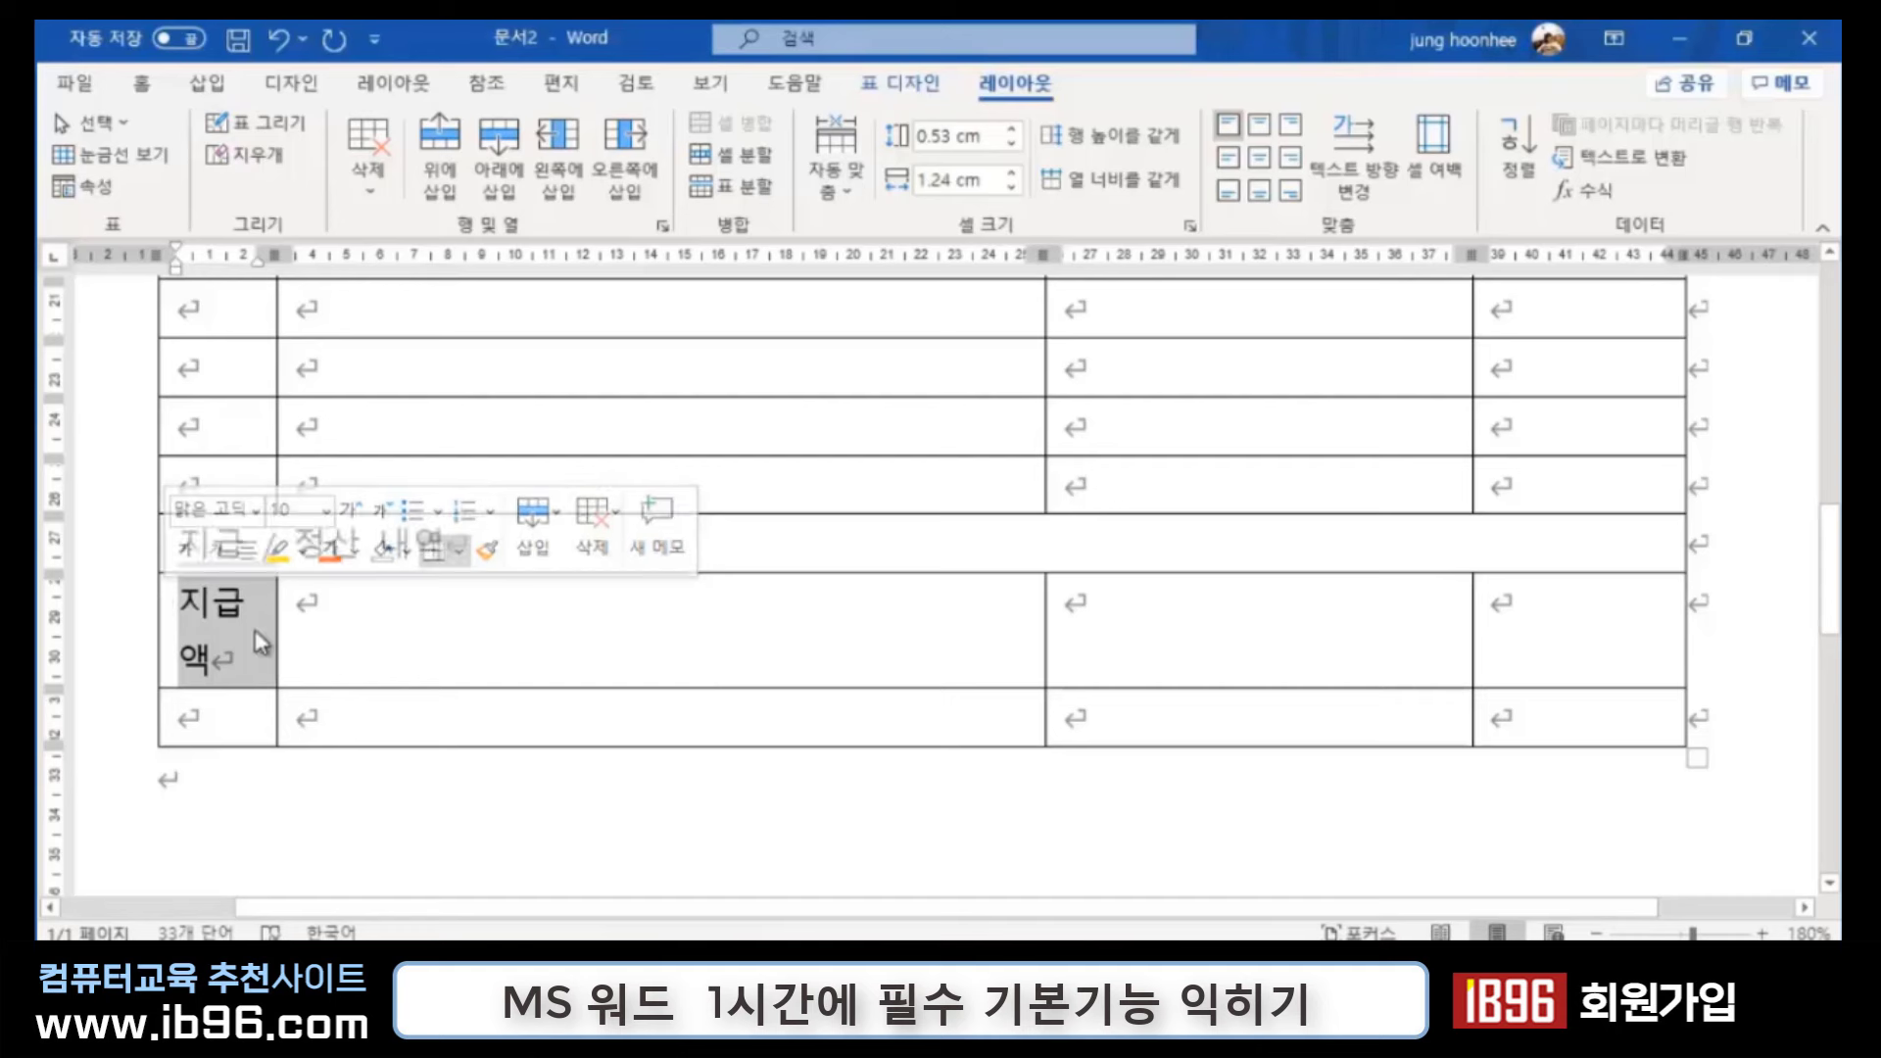
drag(278, 623, 333, 623)
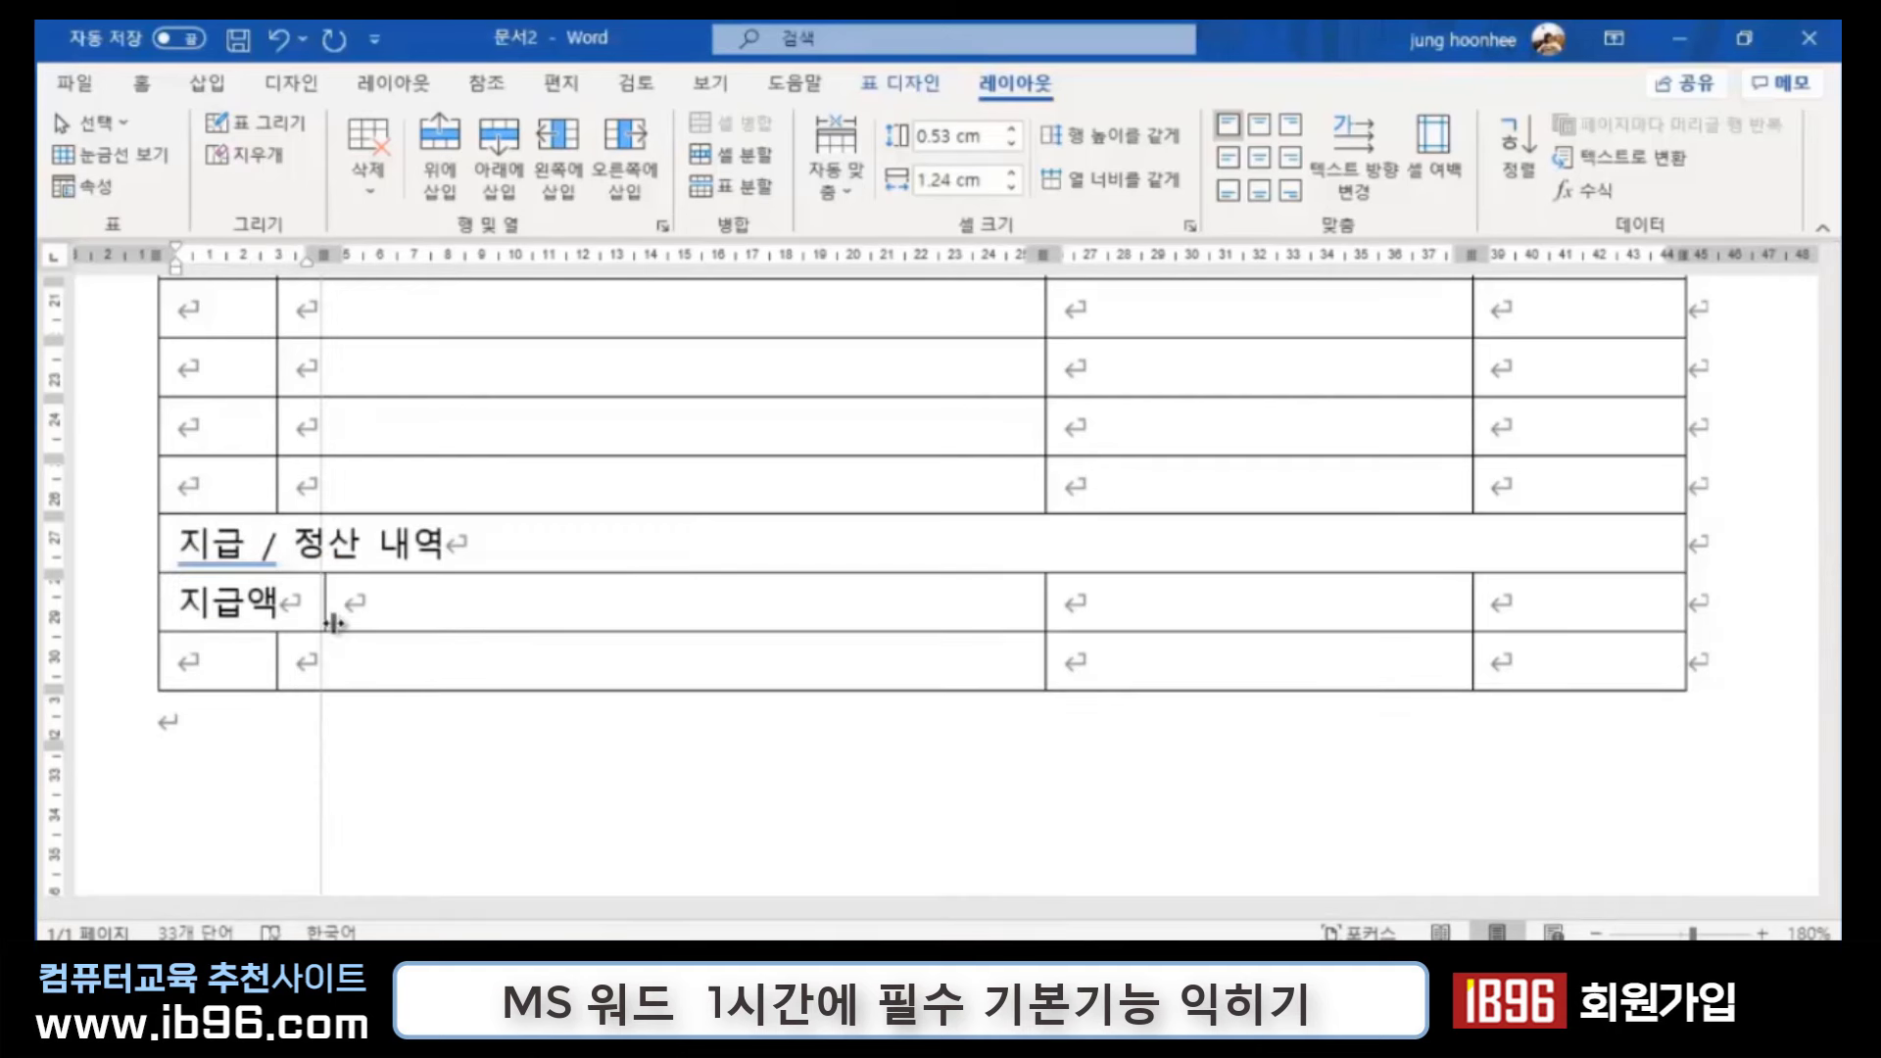
mouse_move(333, 623)
mouse_down()
mouse_move(354, 628)
mouse_move(327, 632)
mouse_up()
scroll(569, 534, up, 5)
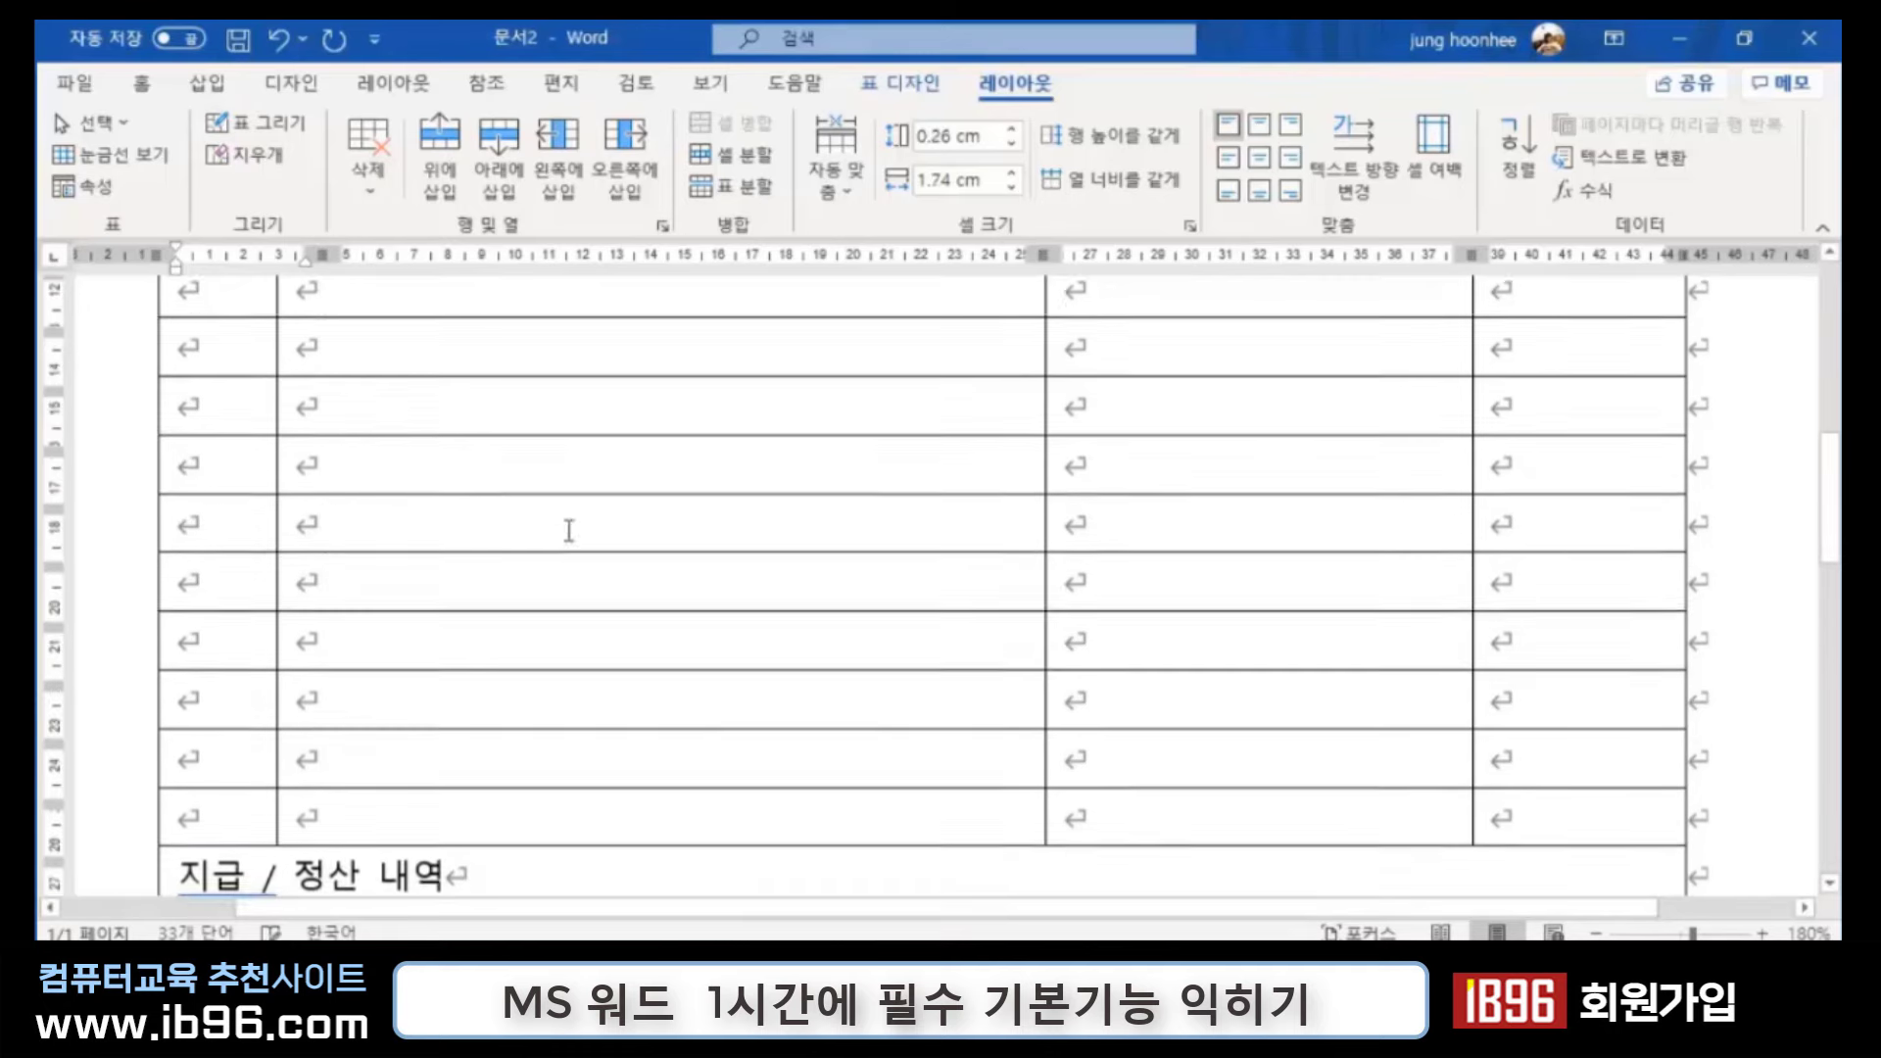
scroll(569, 534, up, 5)
scroll(569, 535, down, 2)
scroll(569, 535, down, 5)
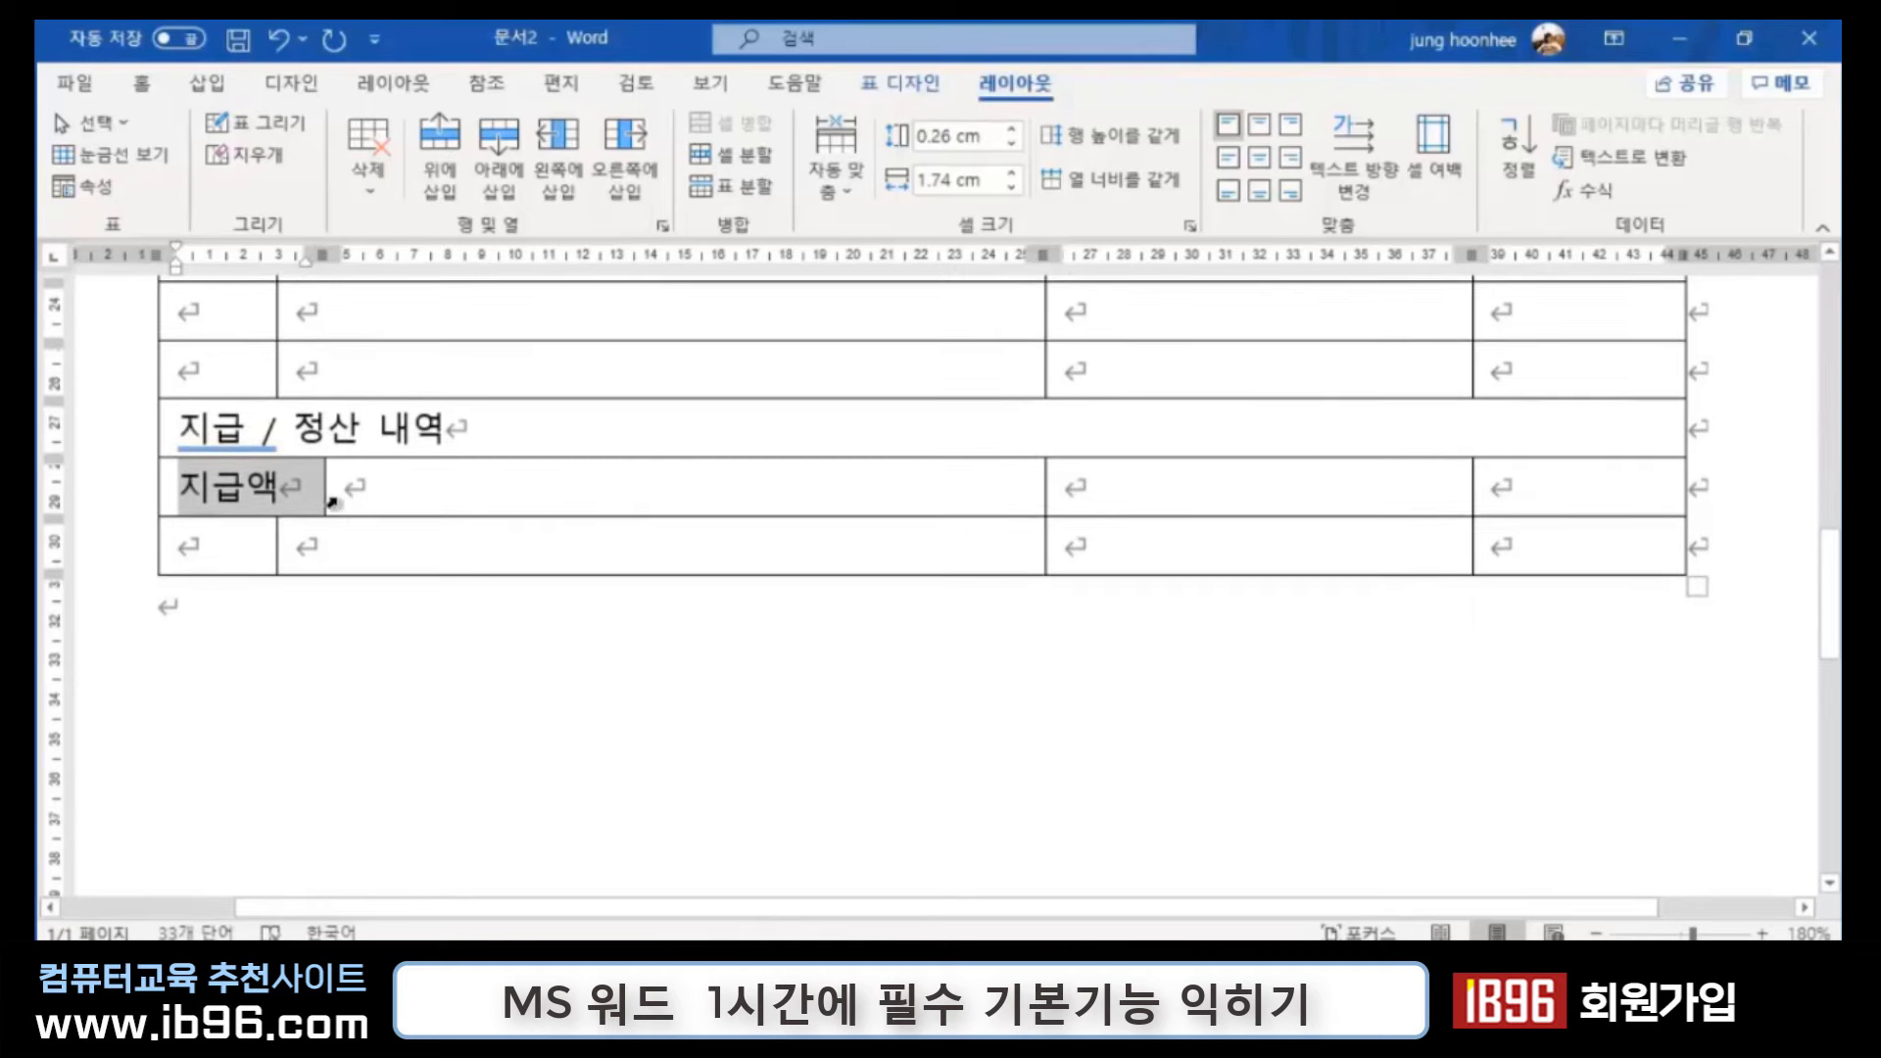
drag(325, 490, 350, 488)
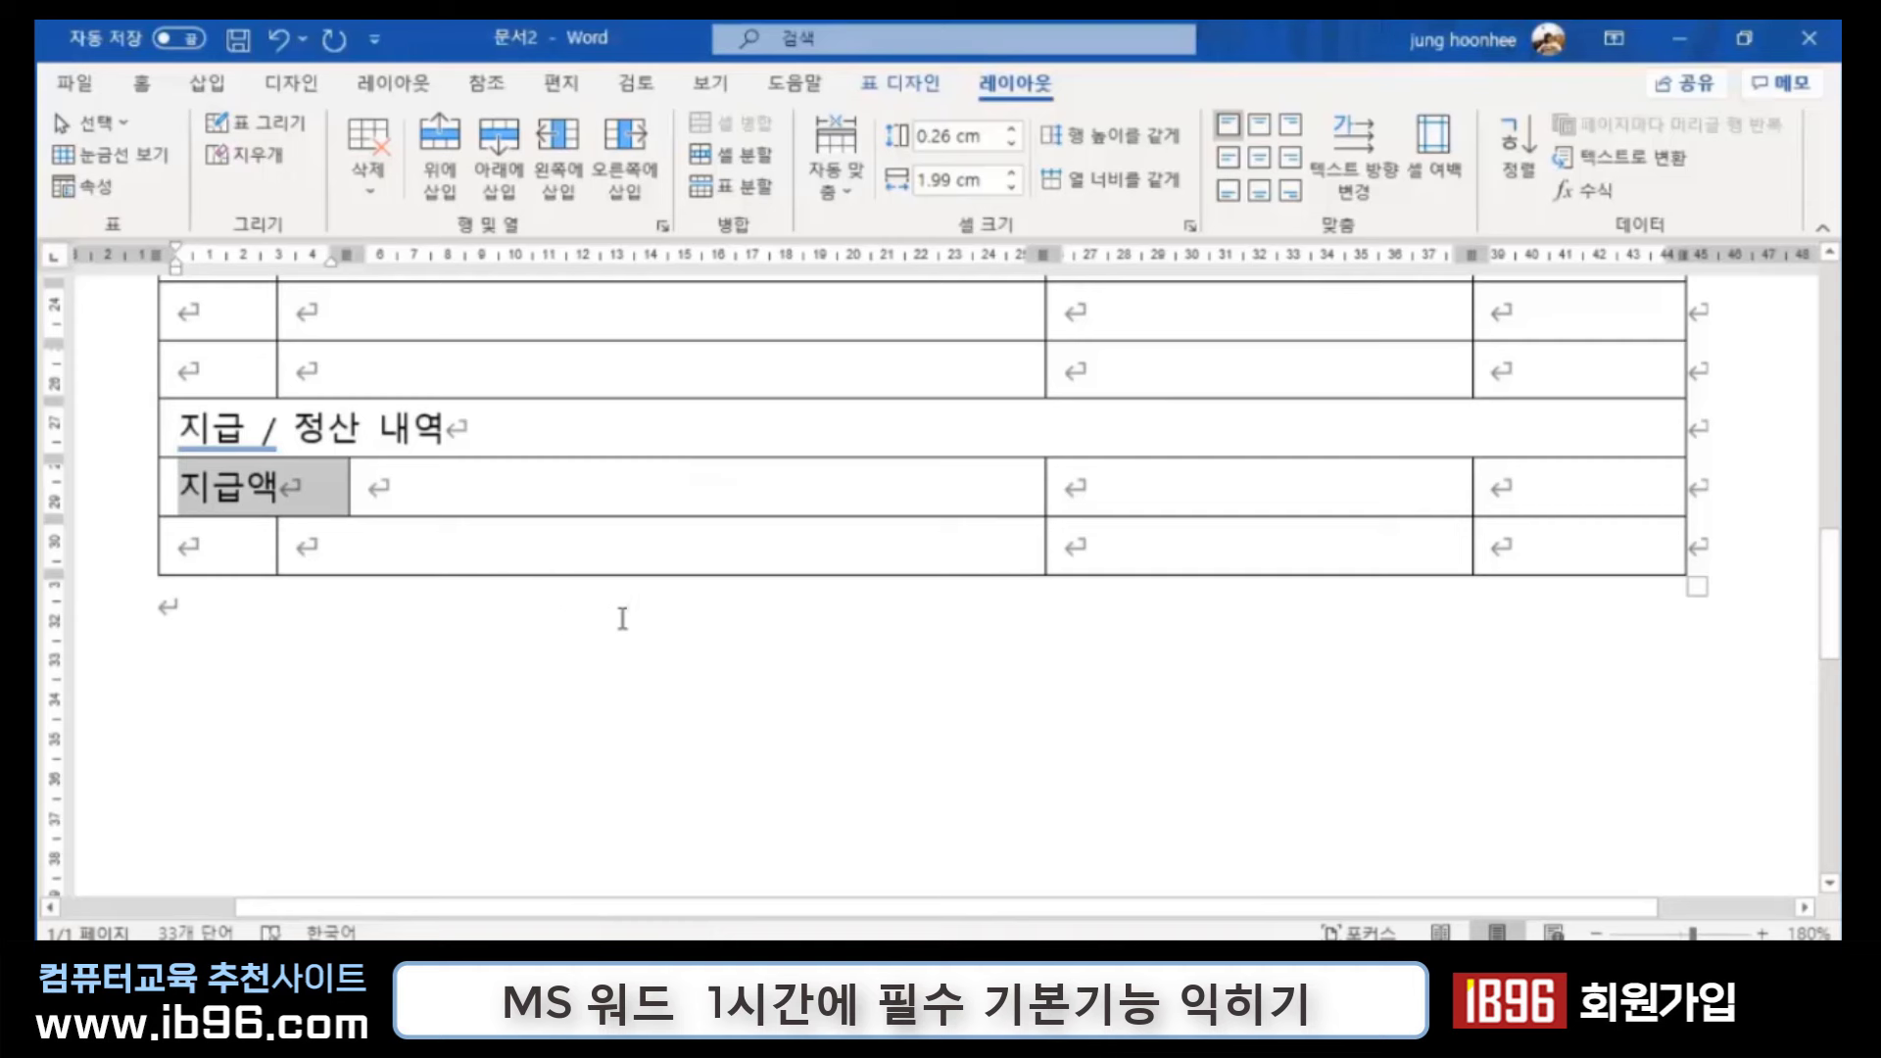
Step: Split the cell after 지급액 into two columns, label the right one 지급일, and widen the amount cell
click(436, 486)
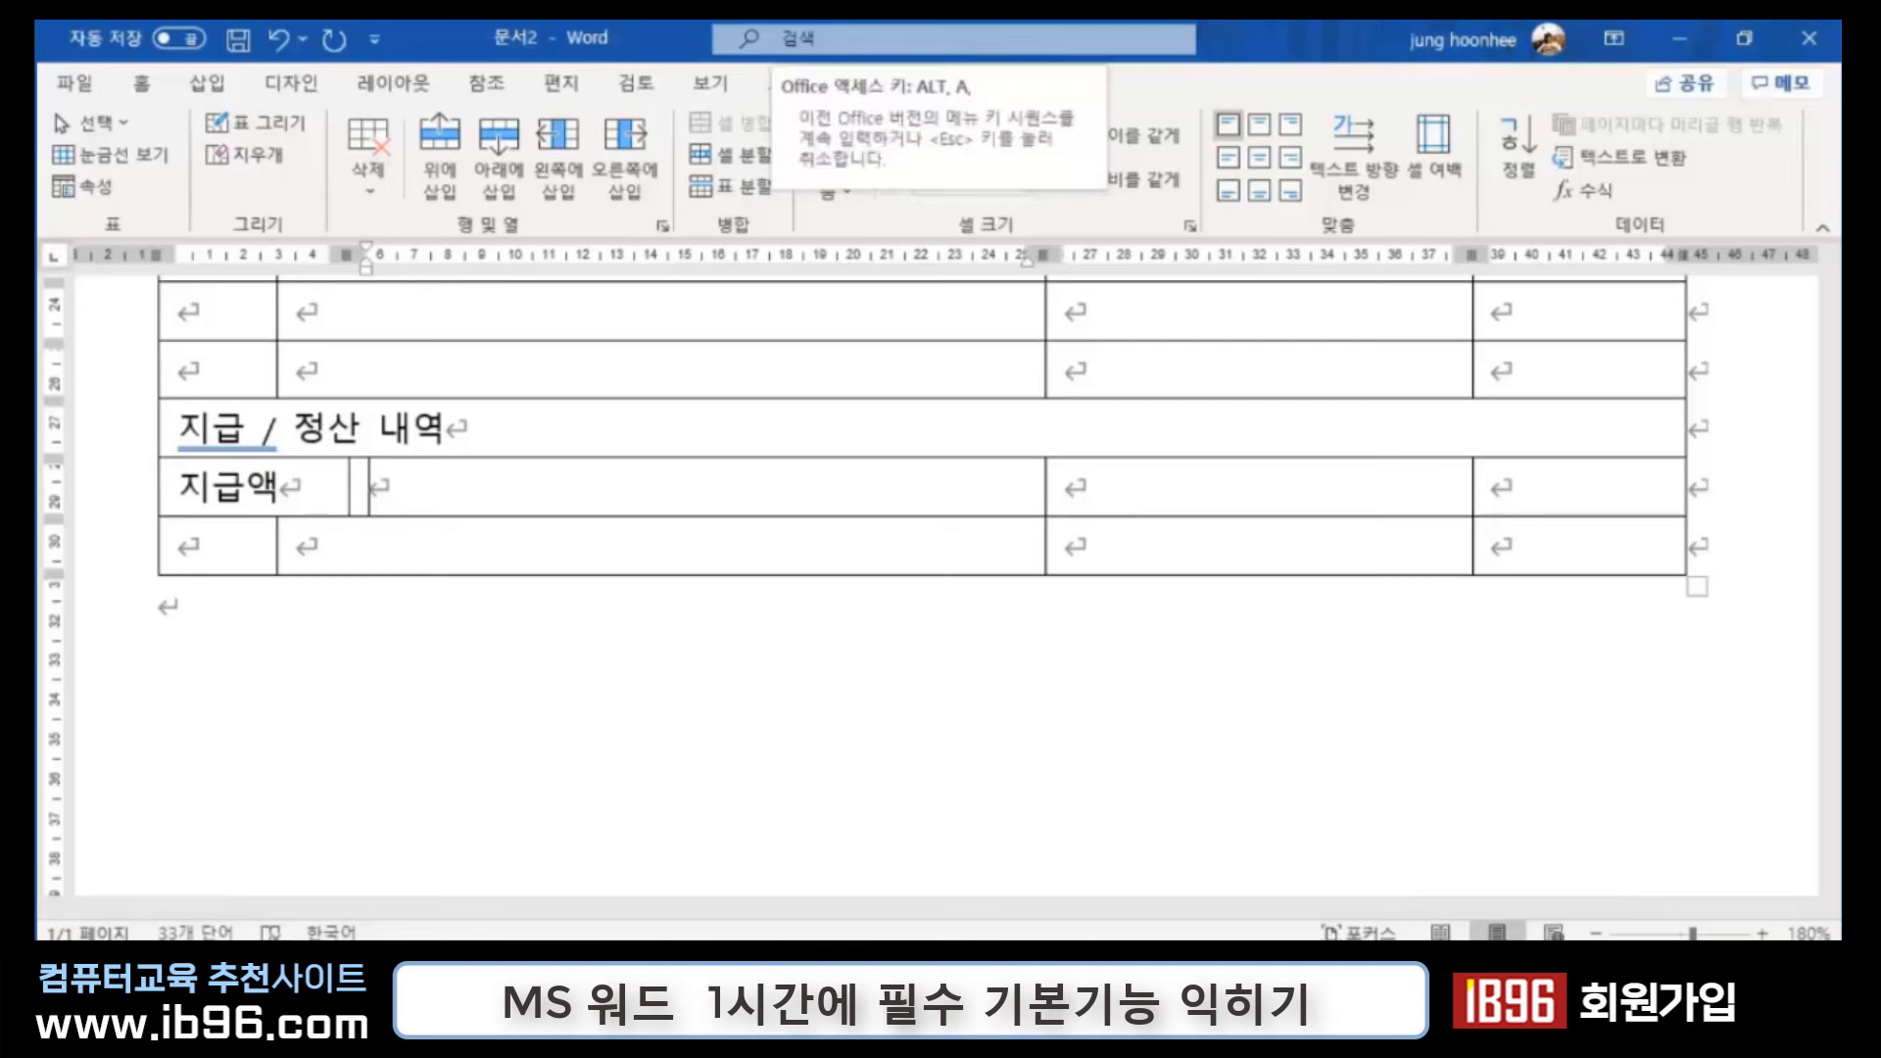
click(731, 154)
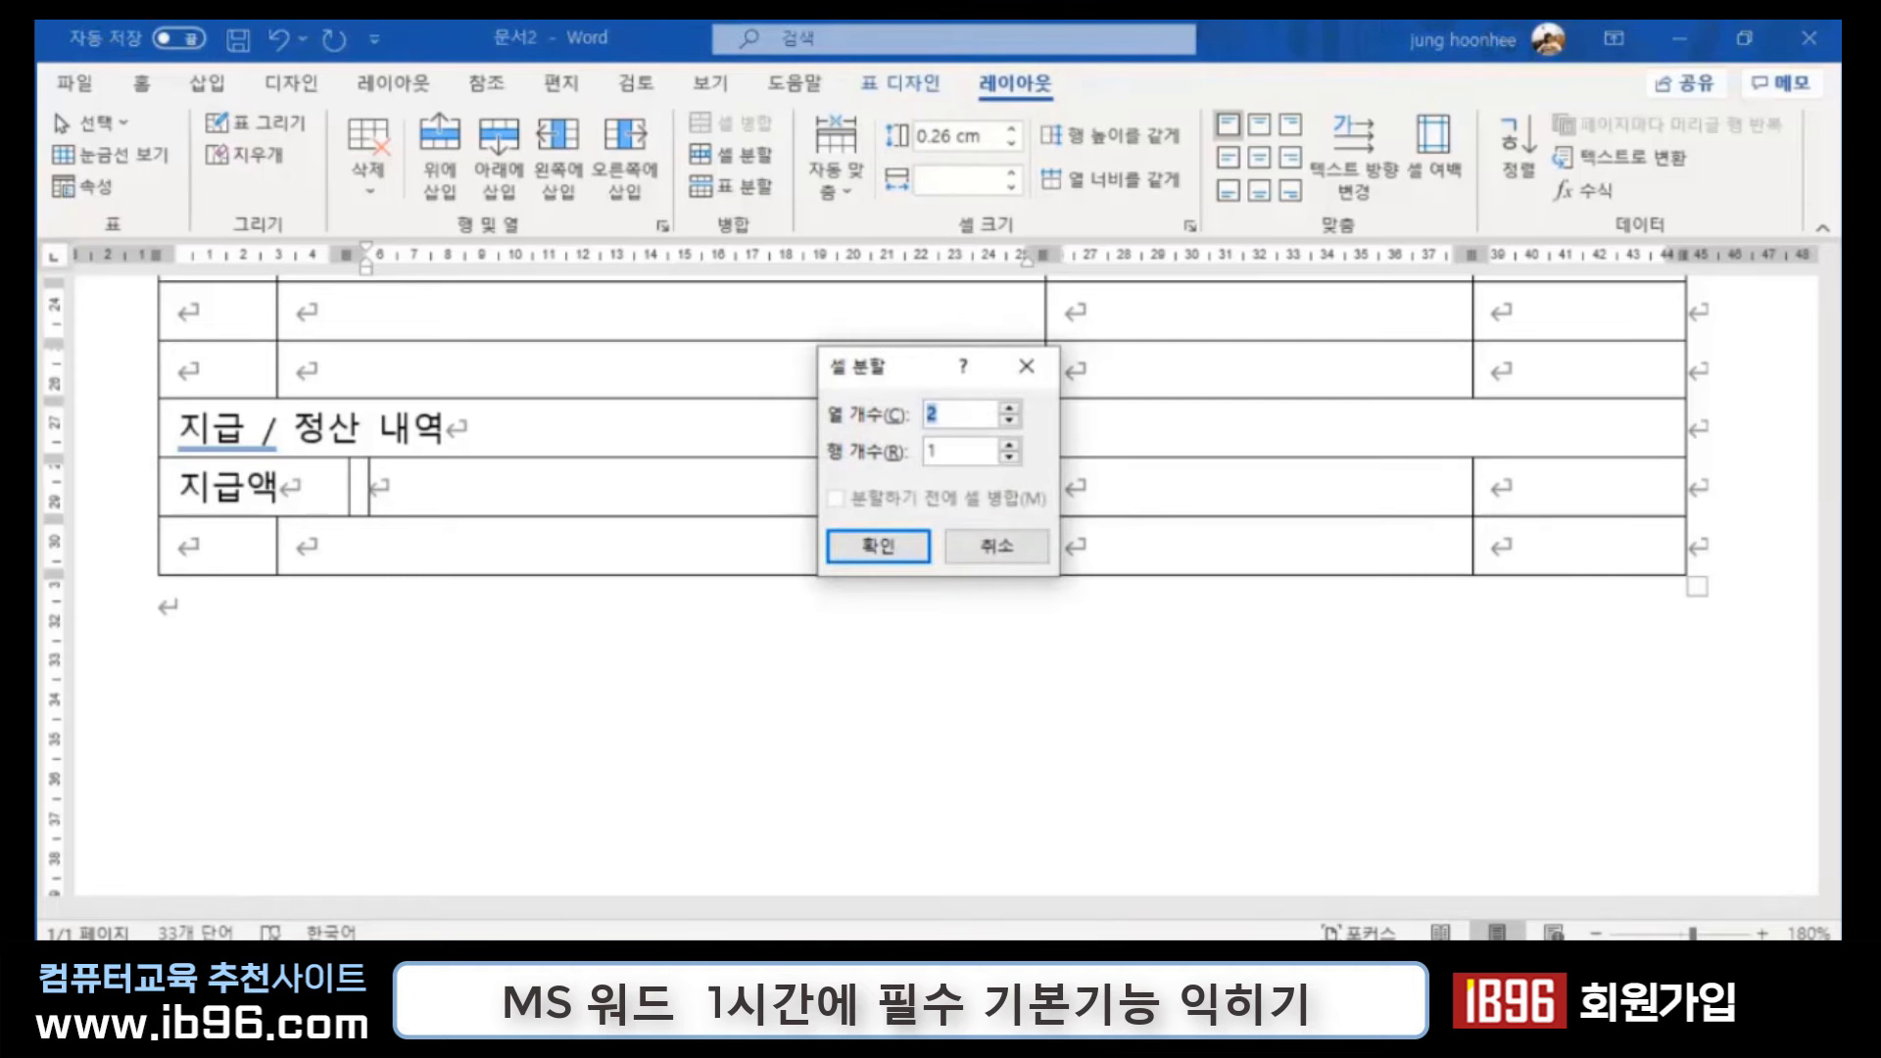
key(Return)
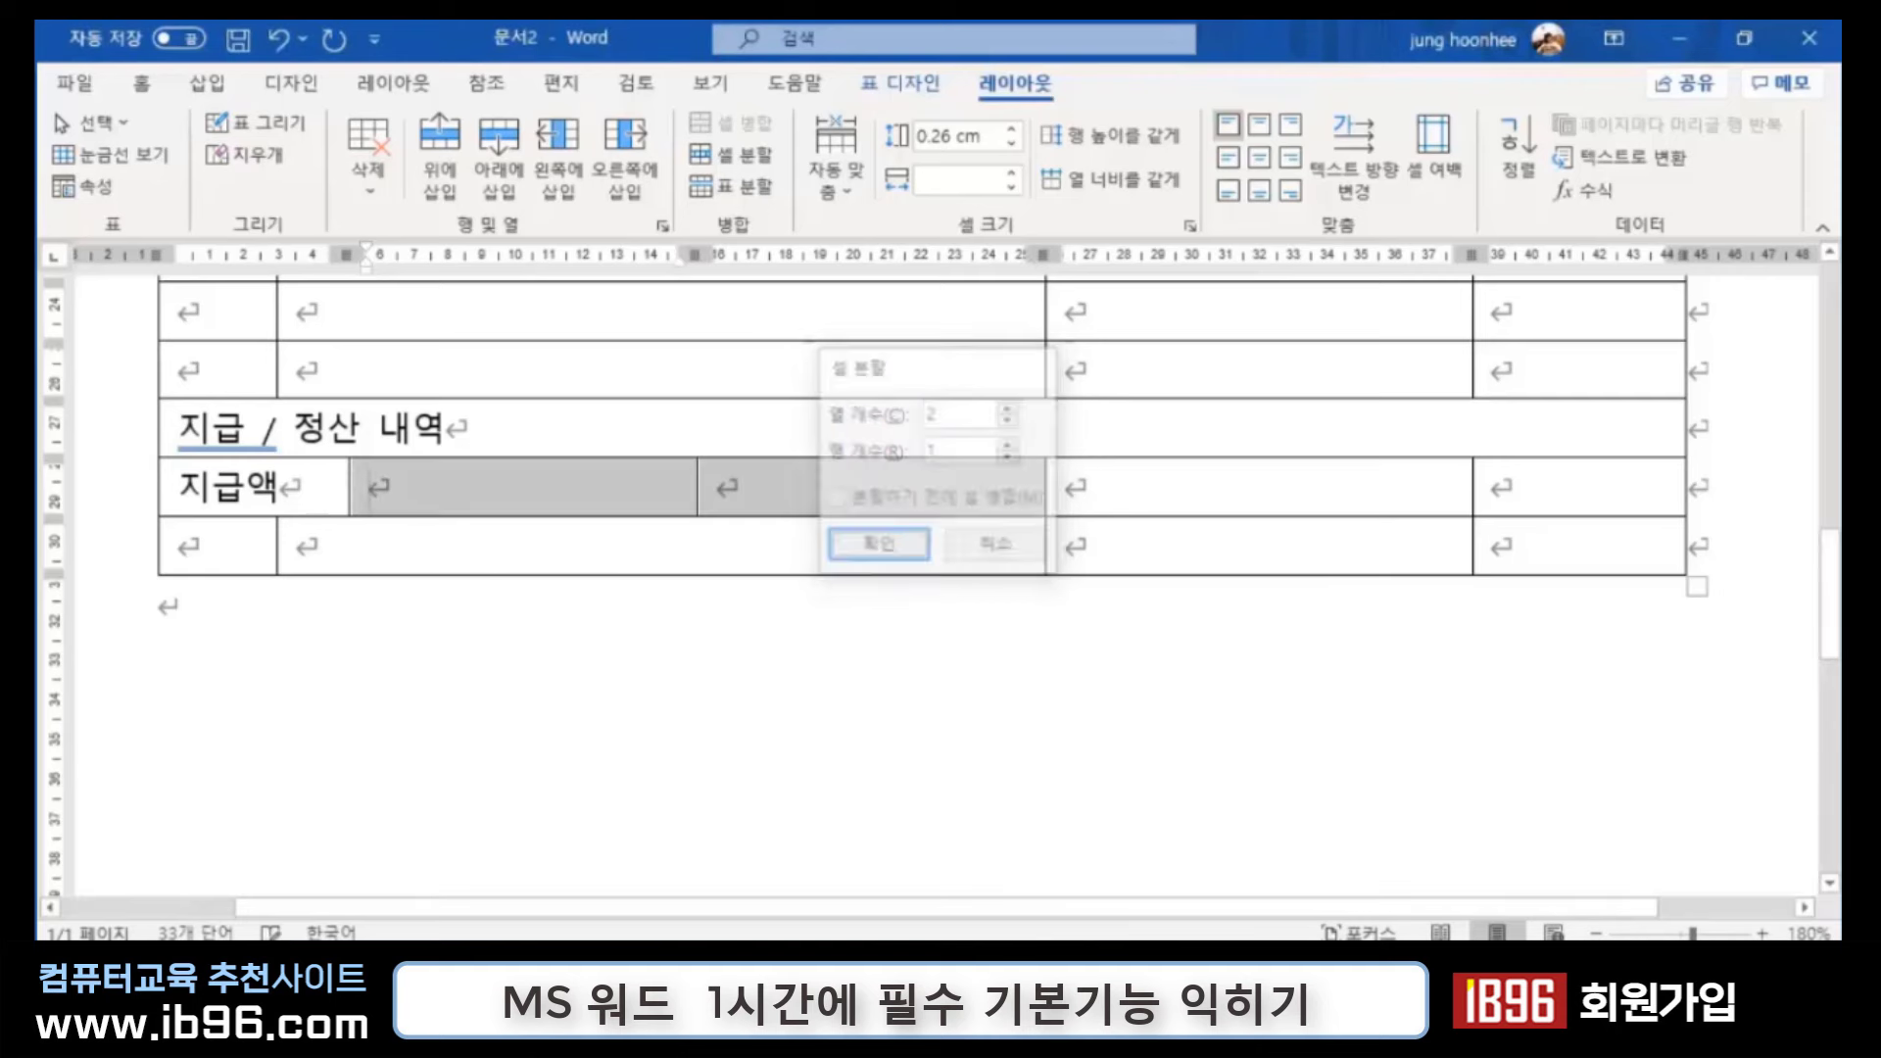
click(780, 495)
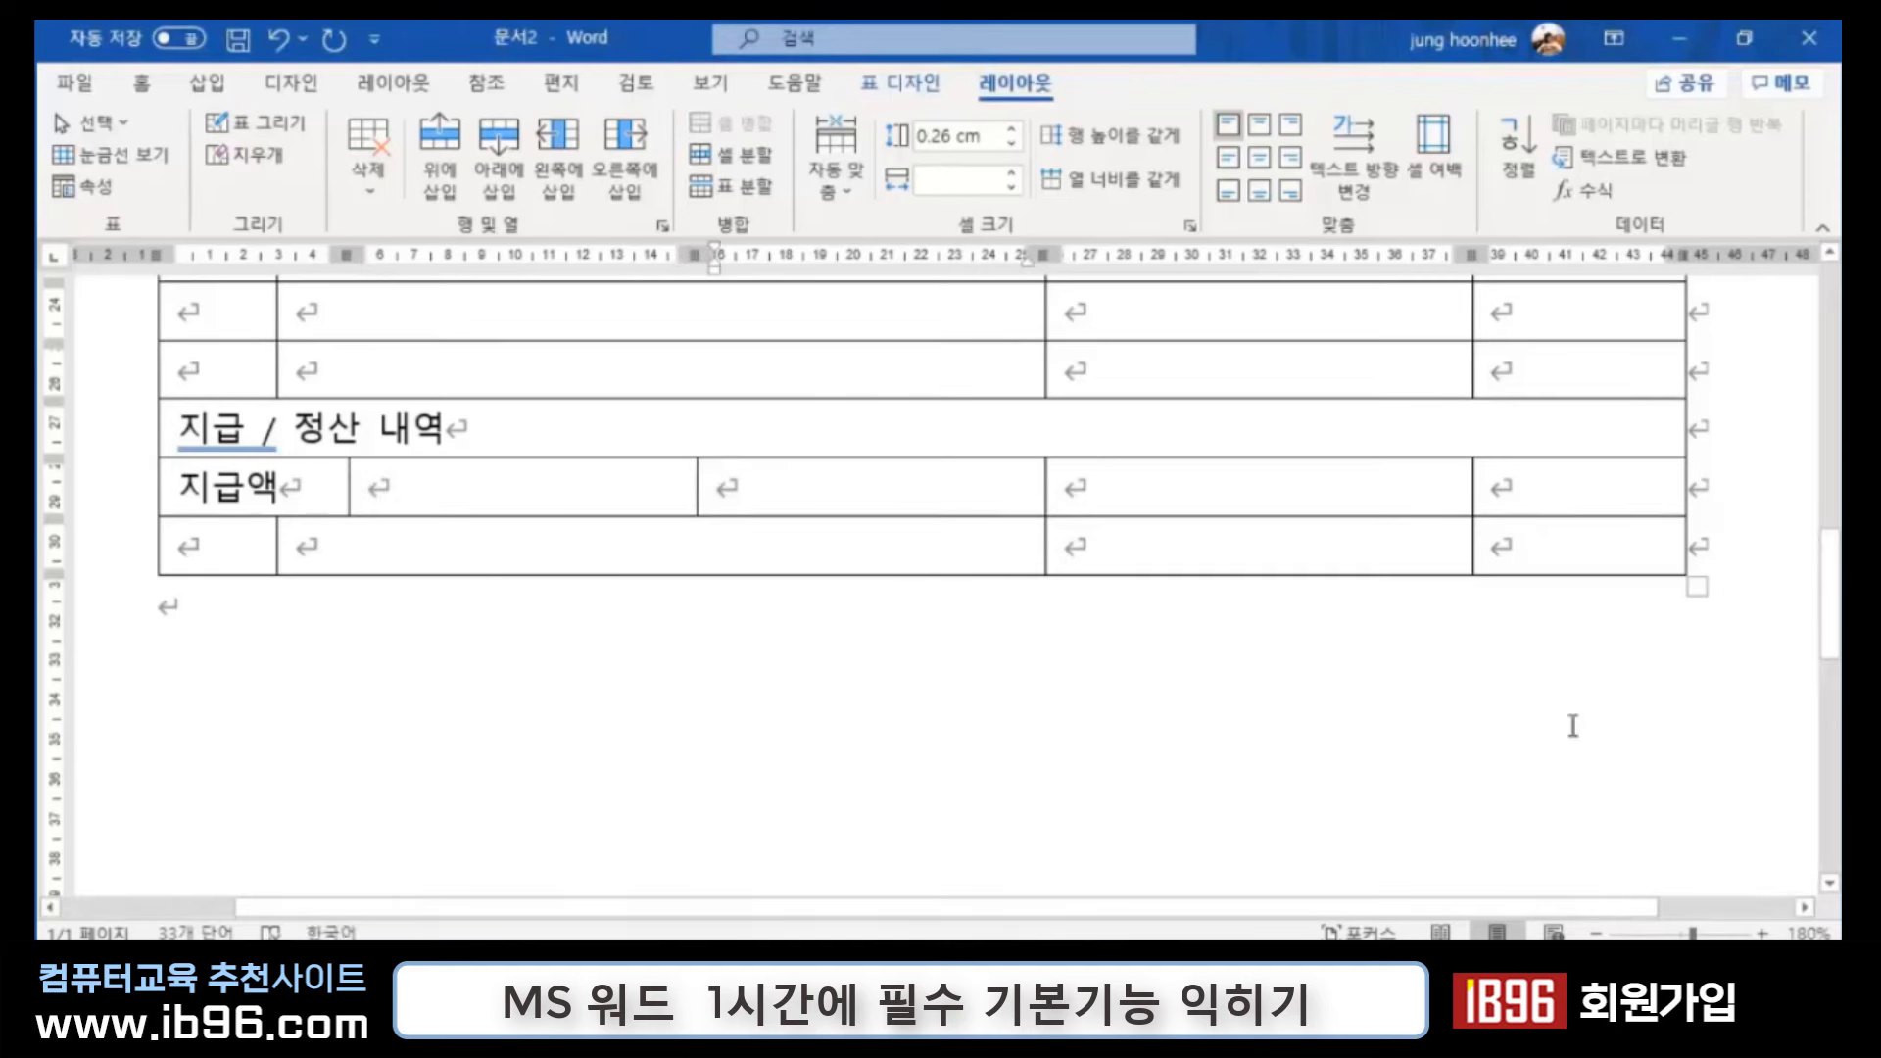
text(지급일)
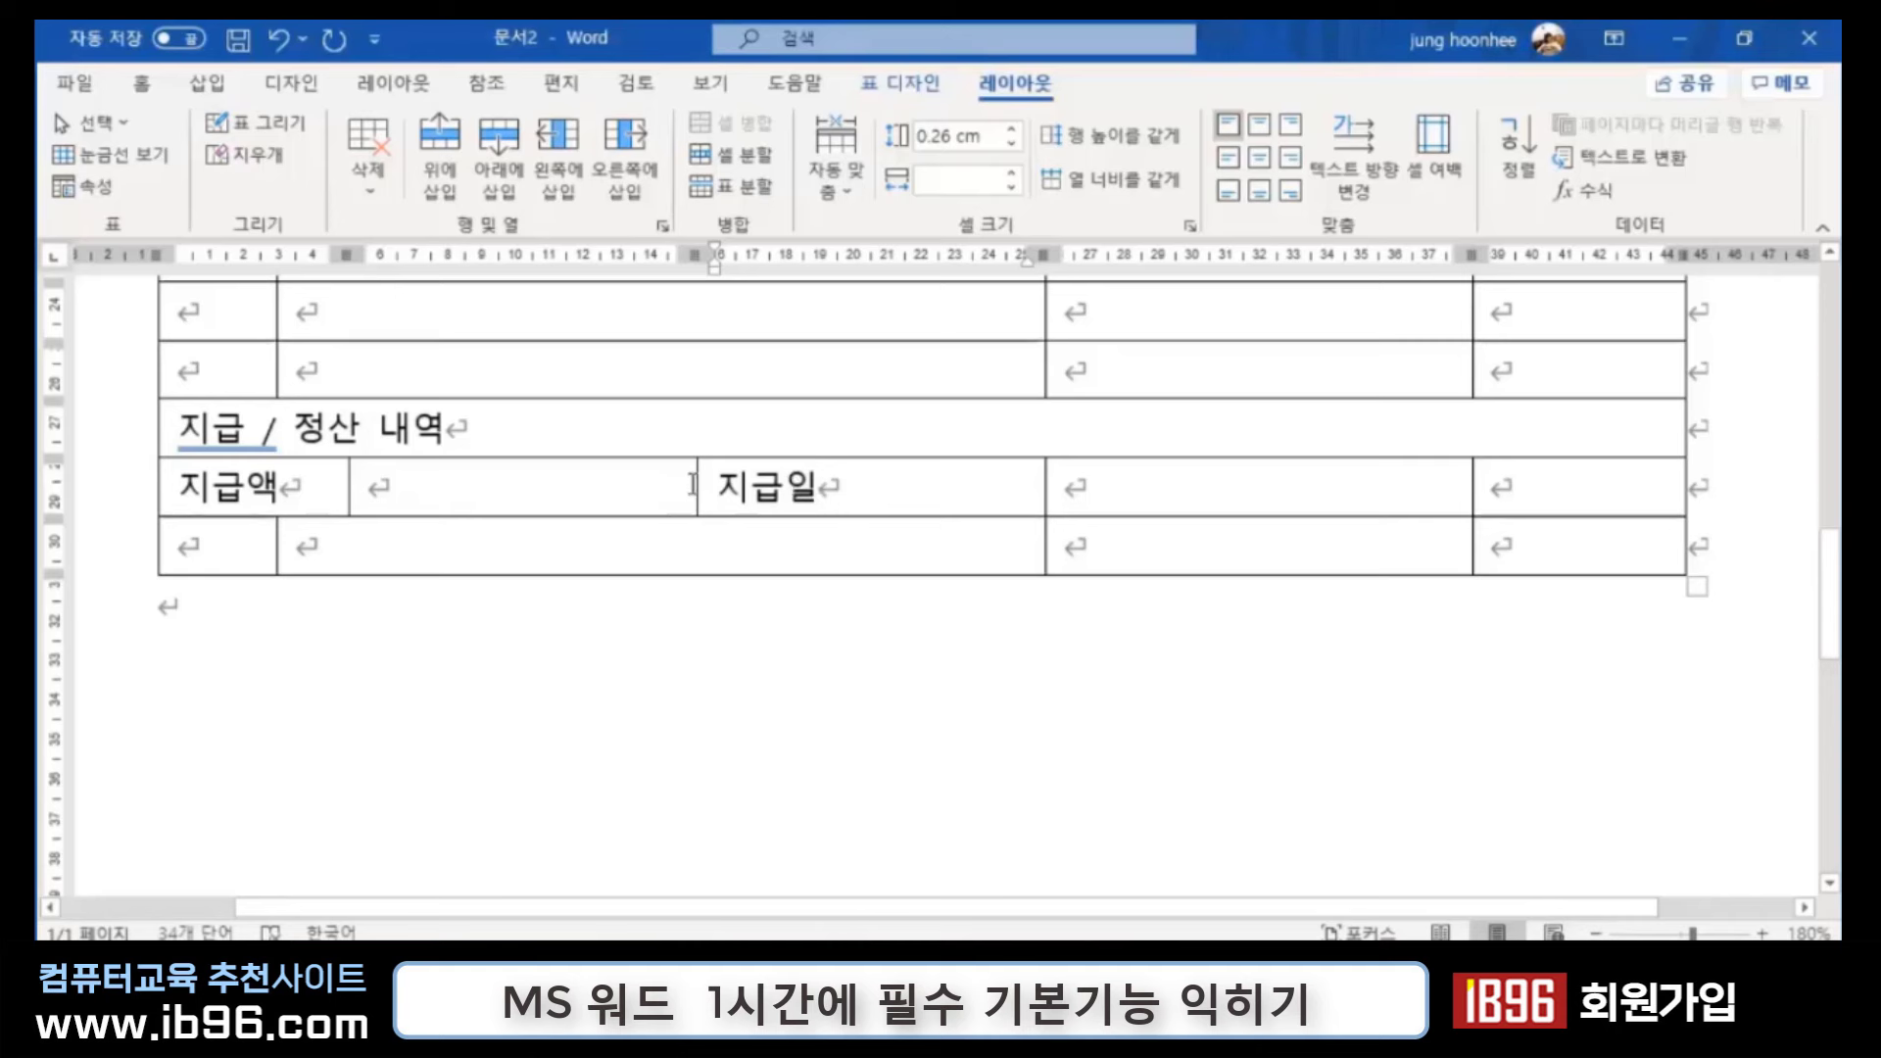
drag(696, 487, 864, 487)
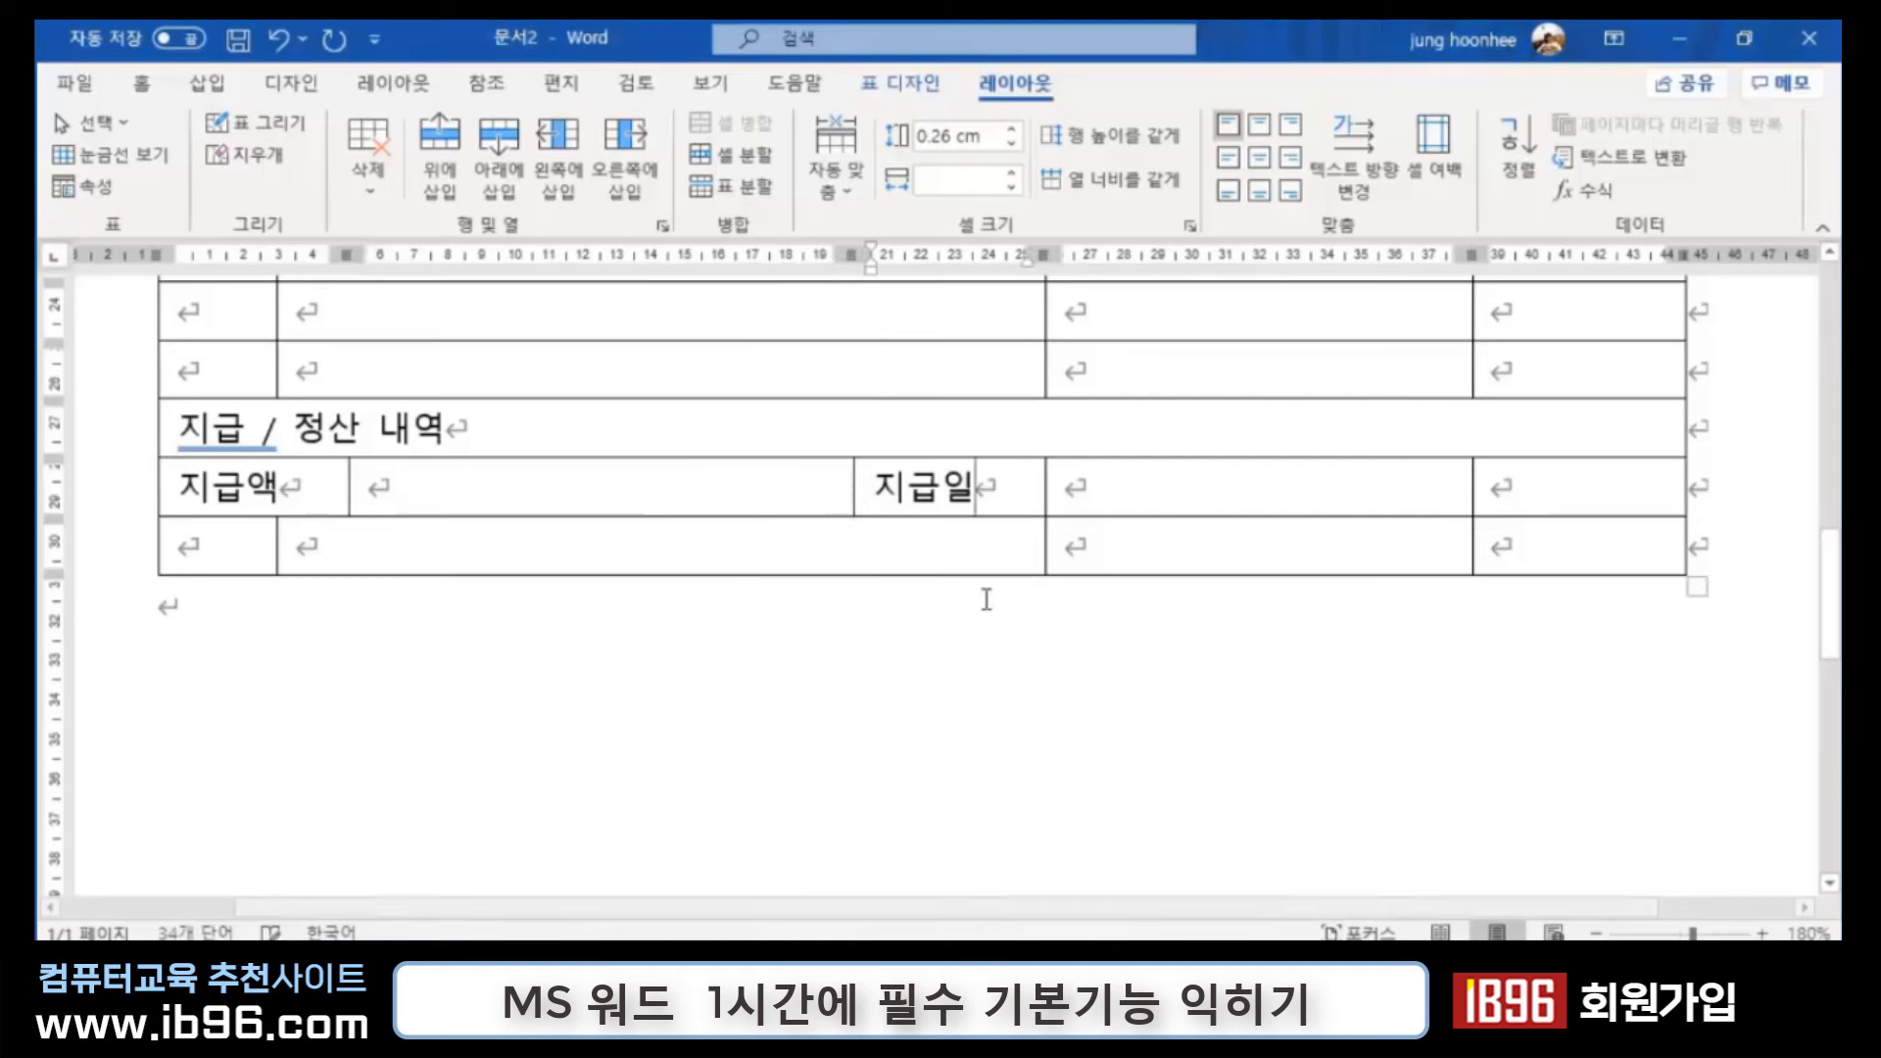
Step: Place the caret in the cell right of 지급일 and begin the Layout keyboard shortcut
click(1000, 685)
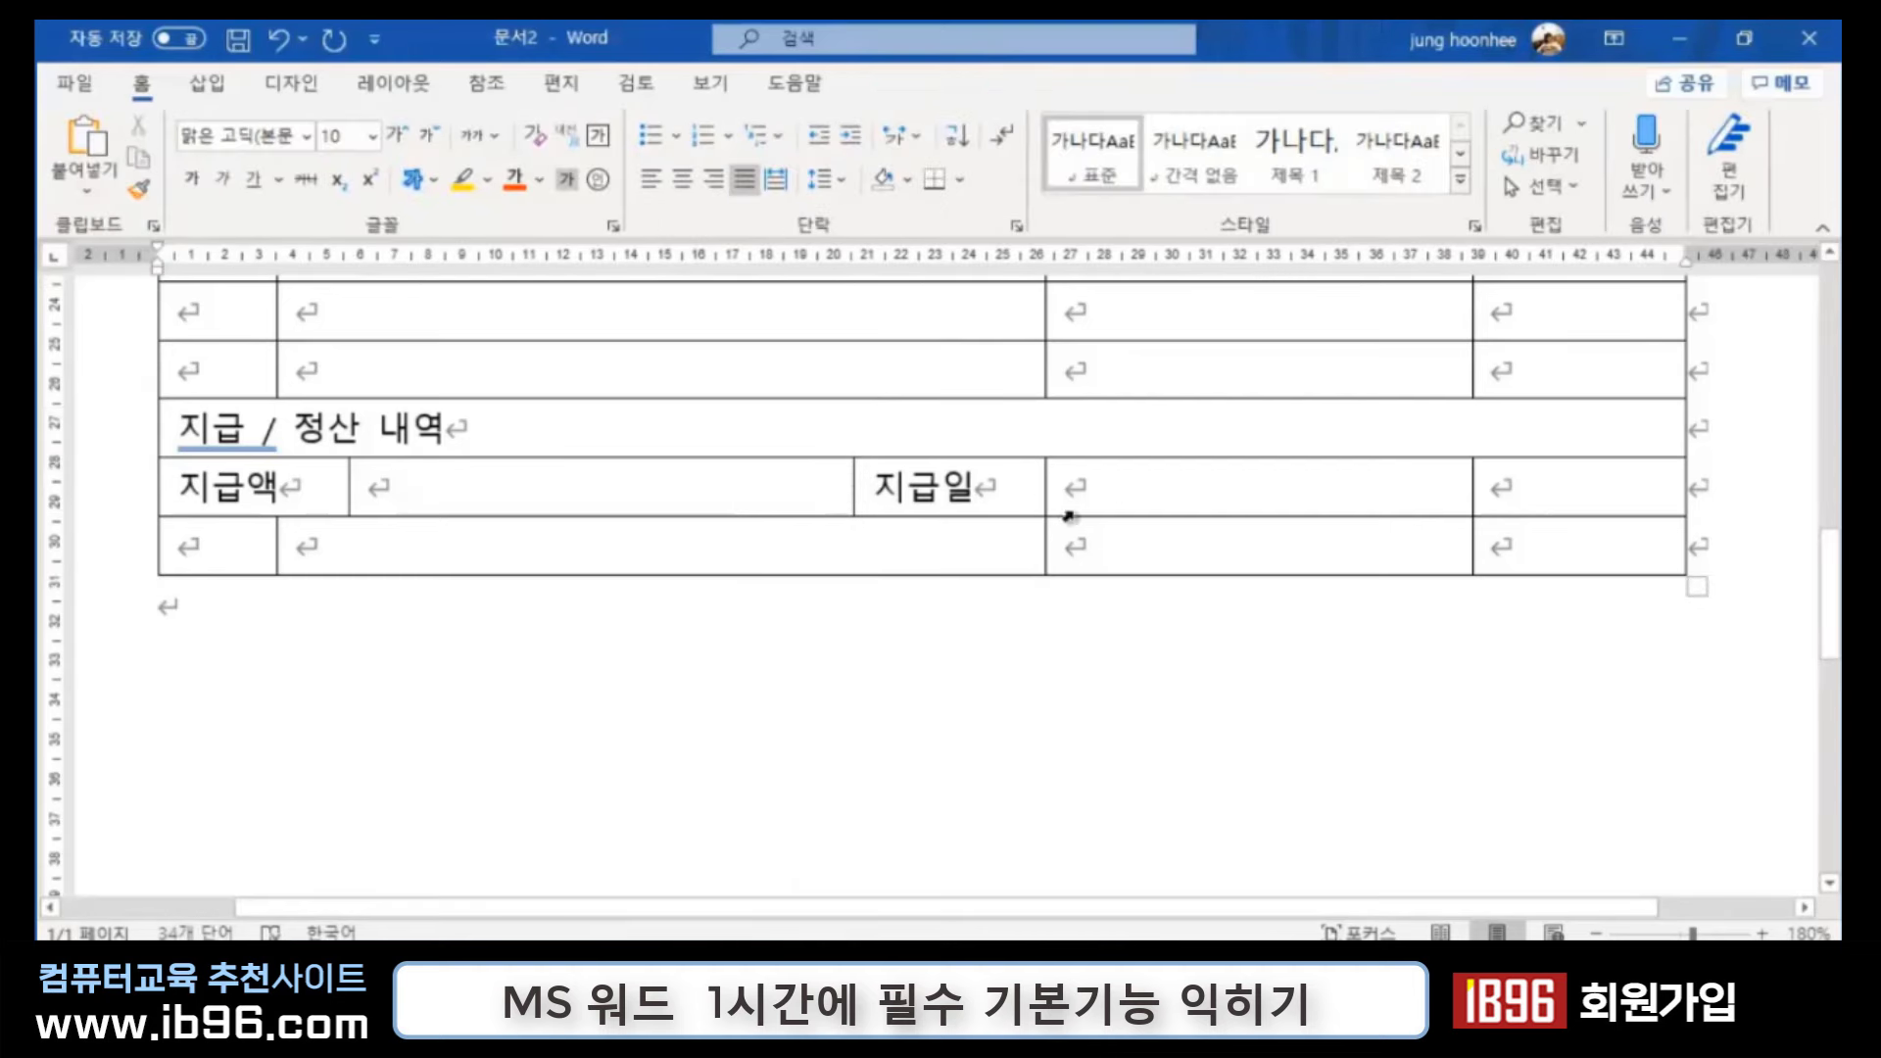
click(1239, 494)
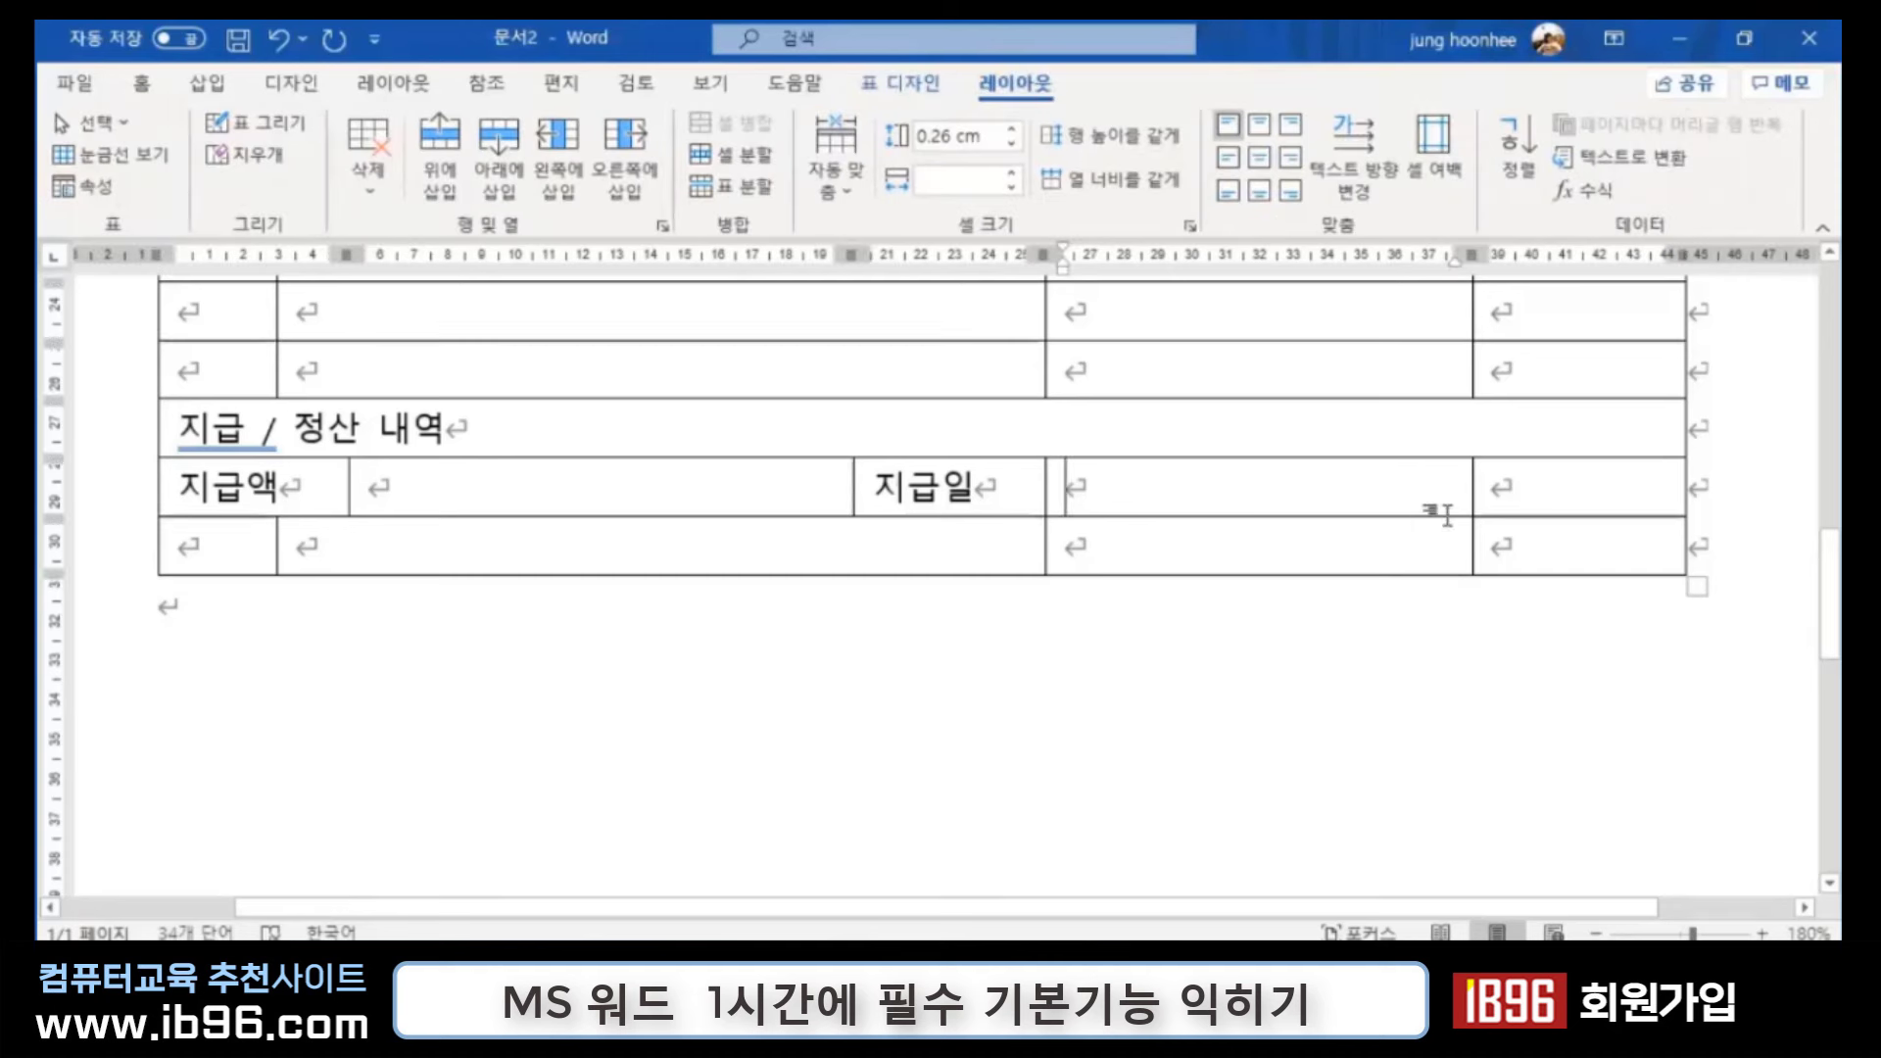
click(1237, 492)
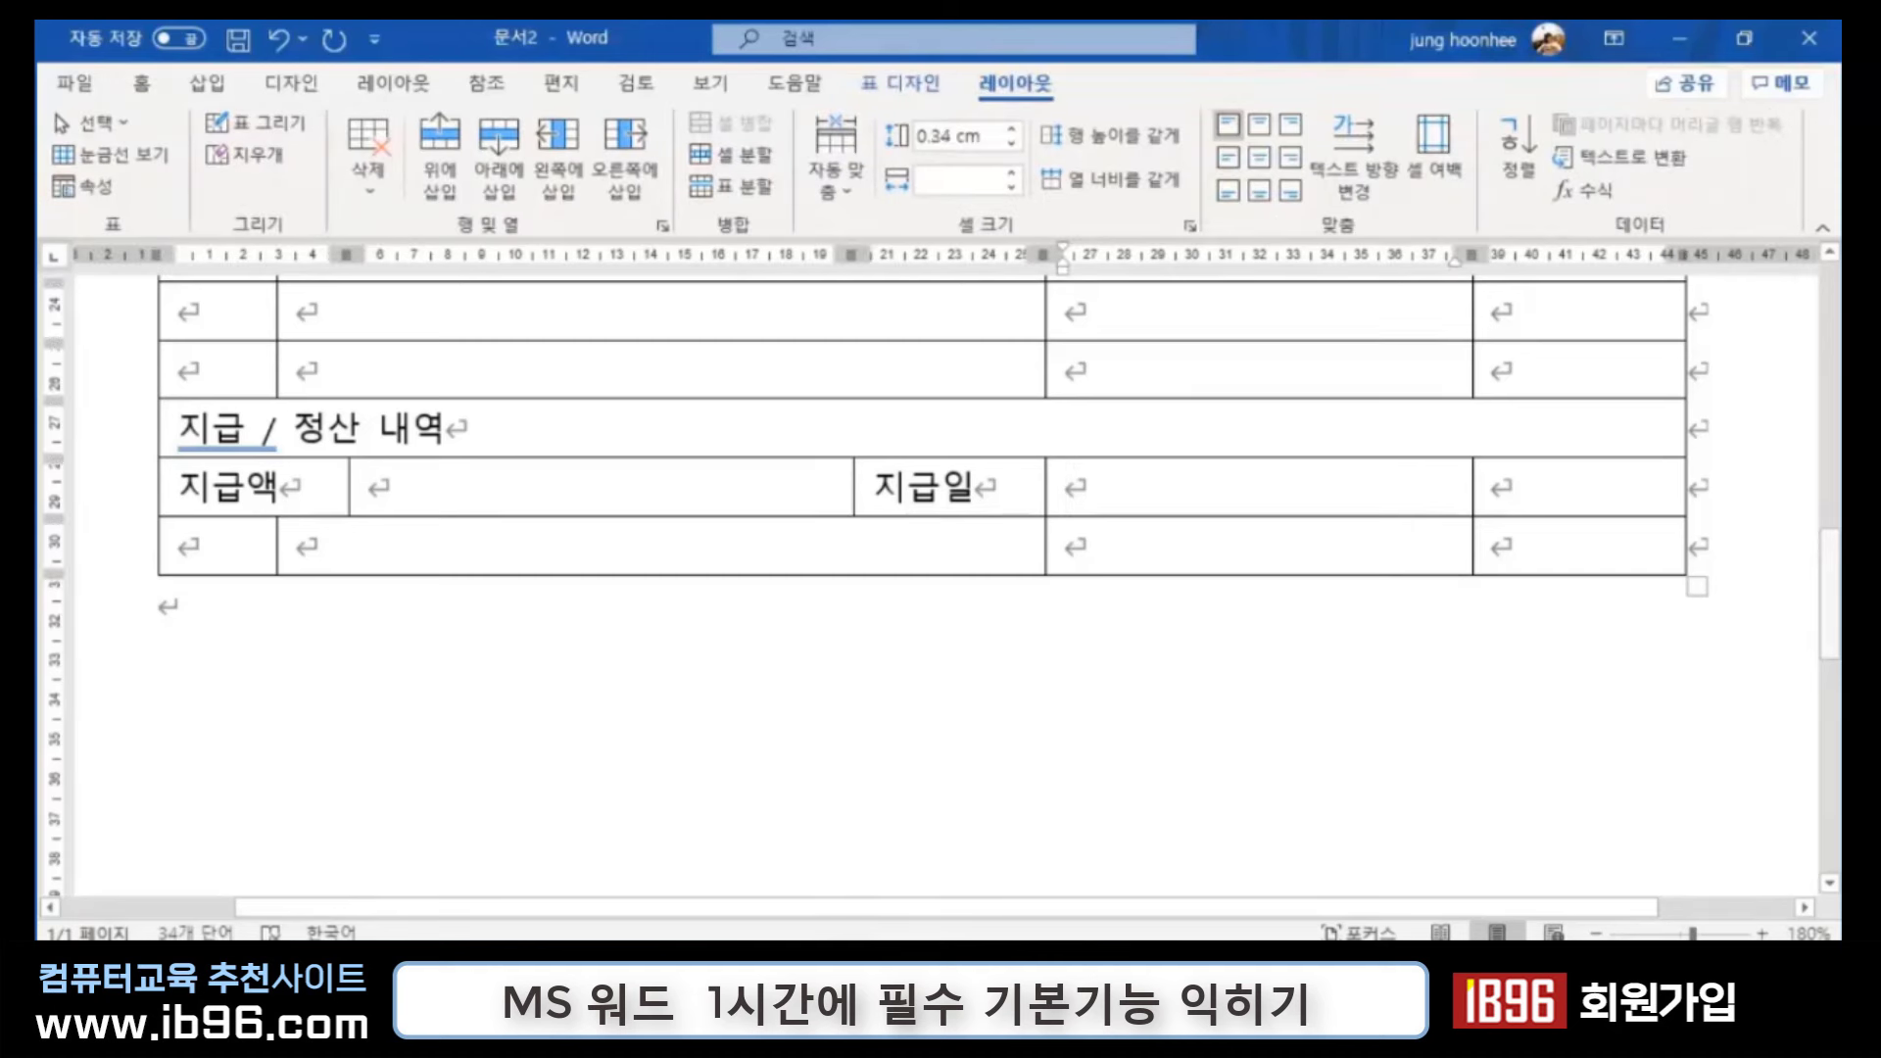
key(alt+a)
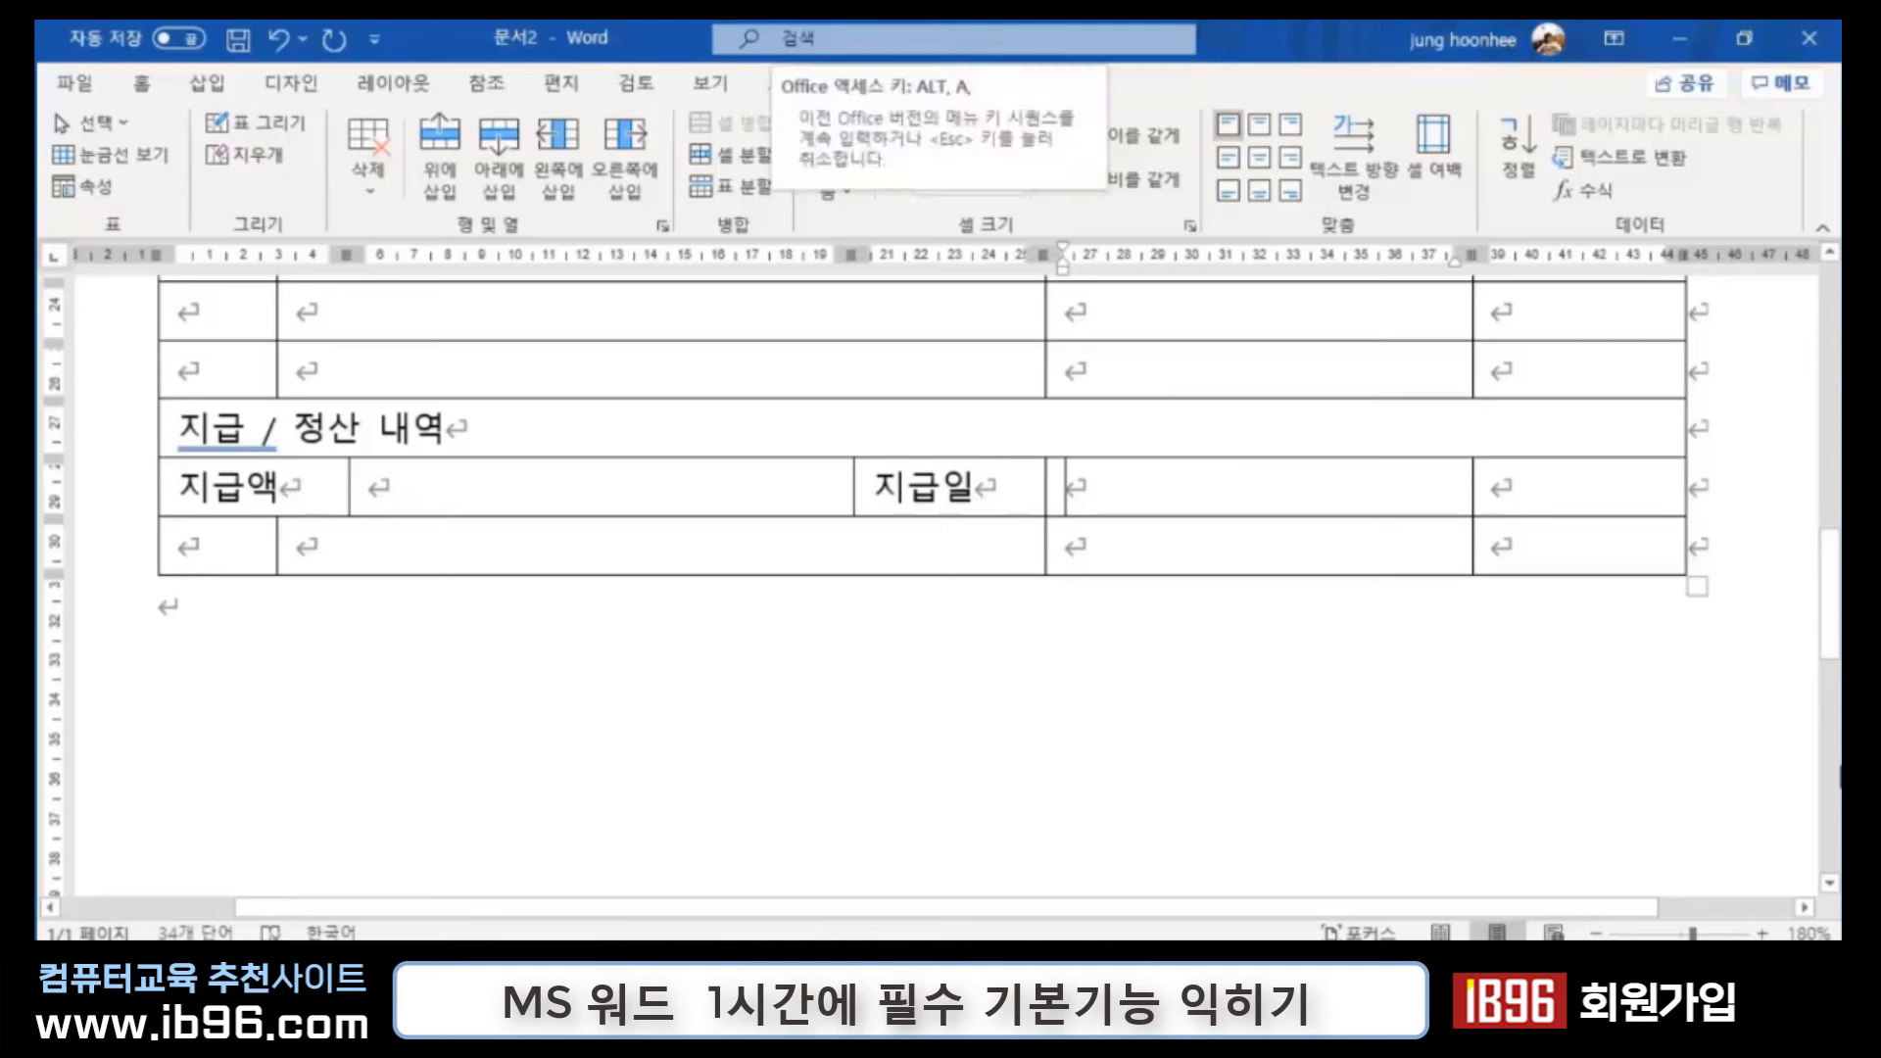
Step: Split the cell after 지급일 into two and label the row's last cells 수령확인 and 서명
key(p)
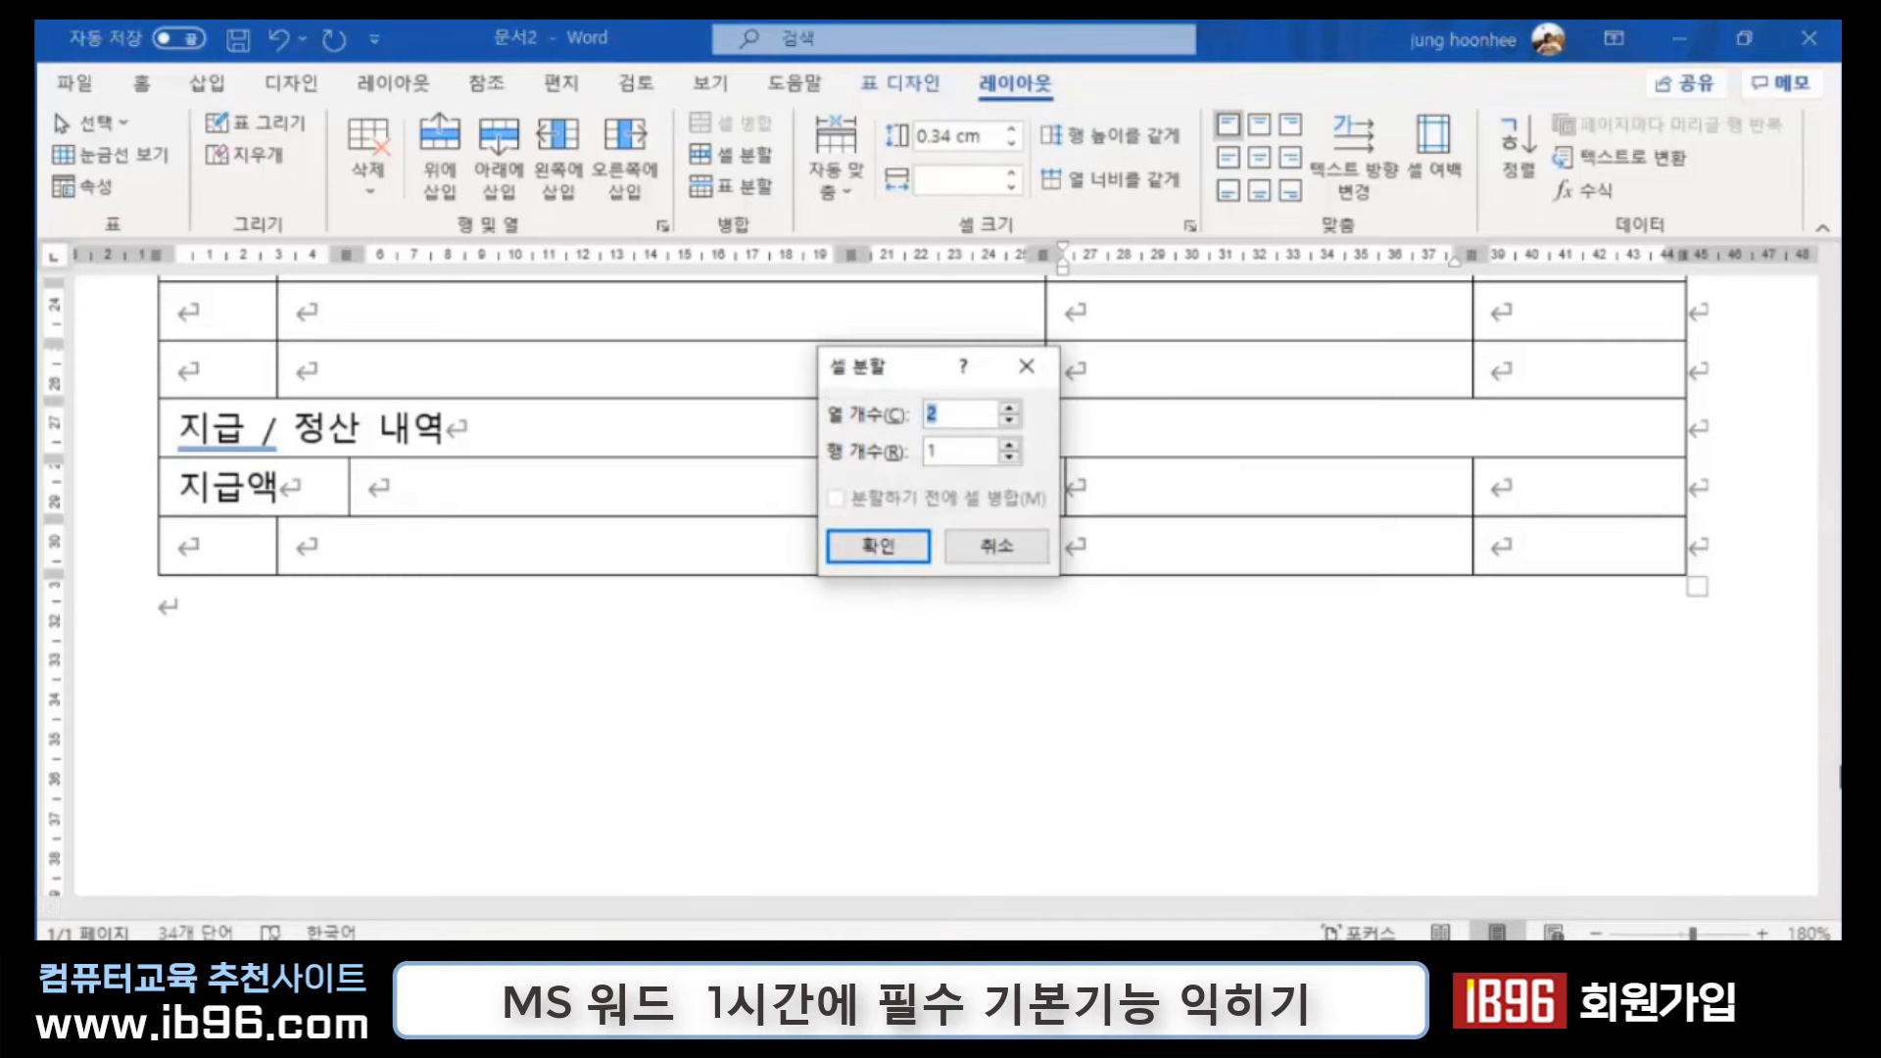
key(Return)
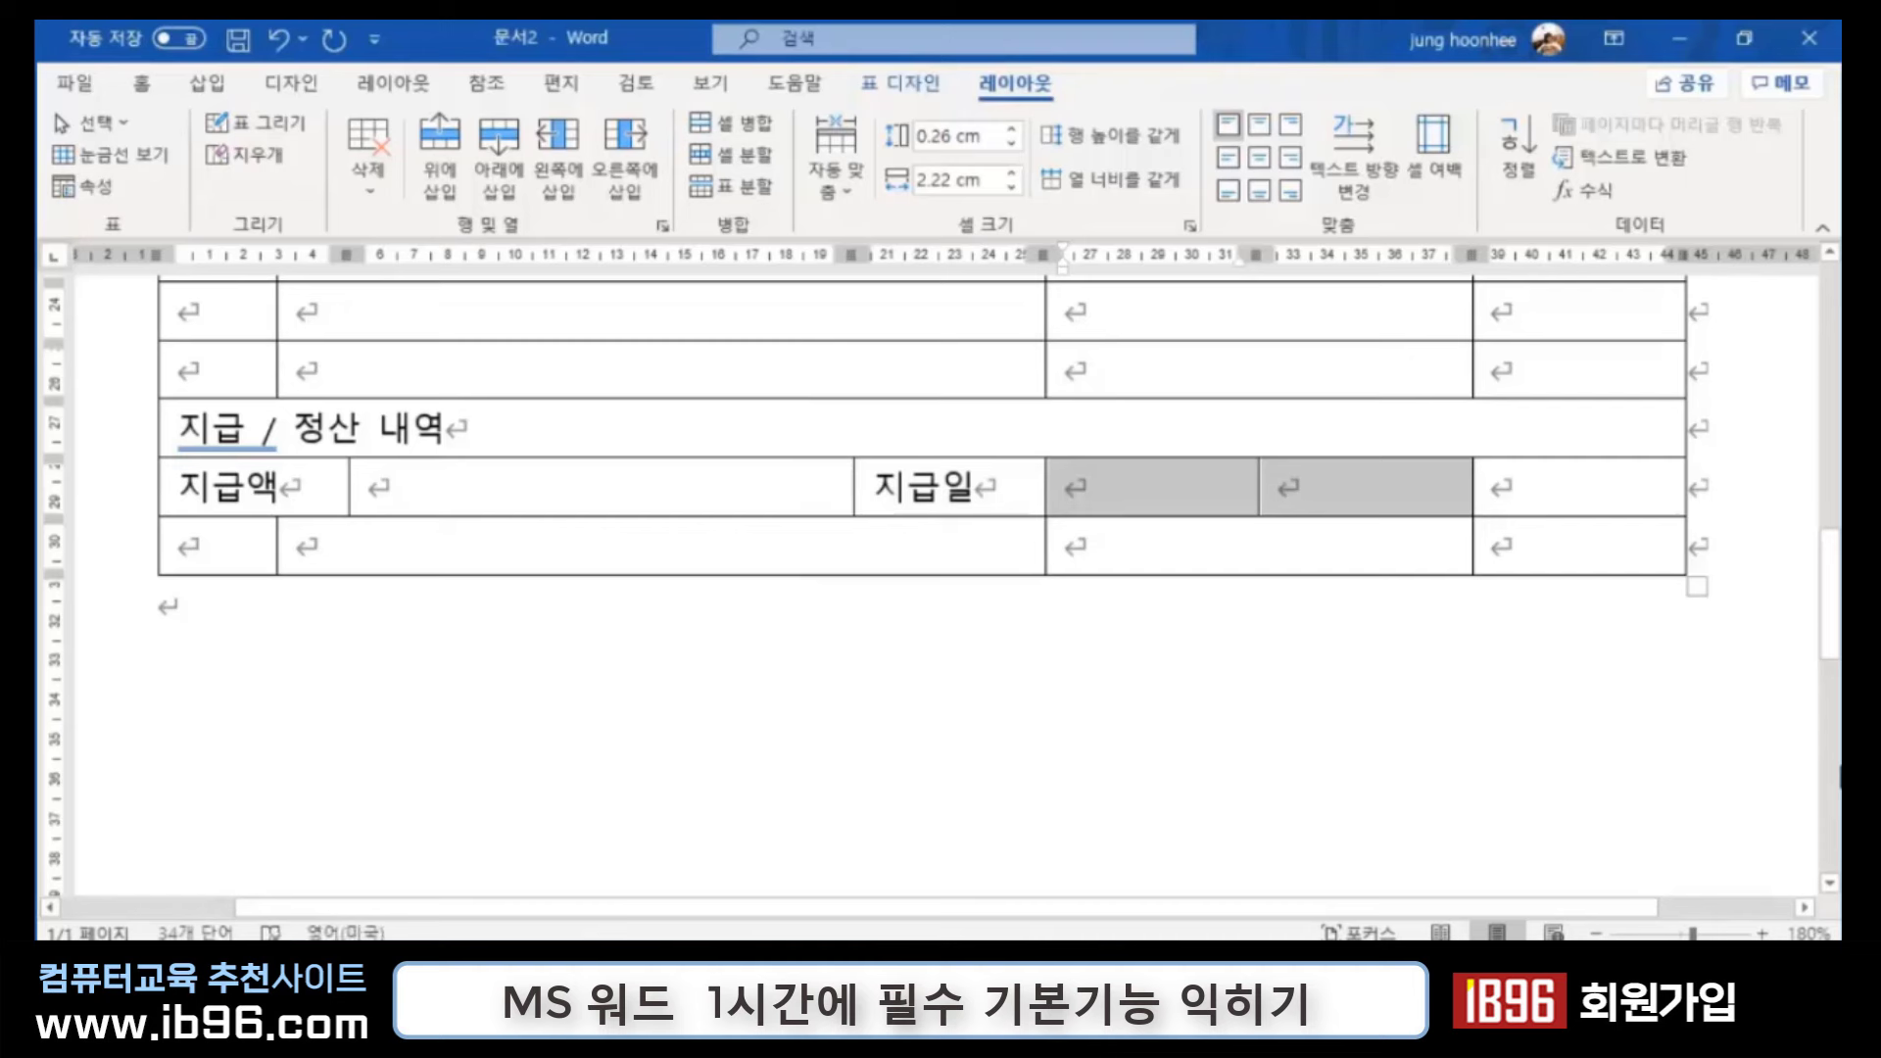
click(1315, 491)
drag(1260, 487, 1278, 487)
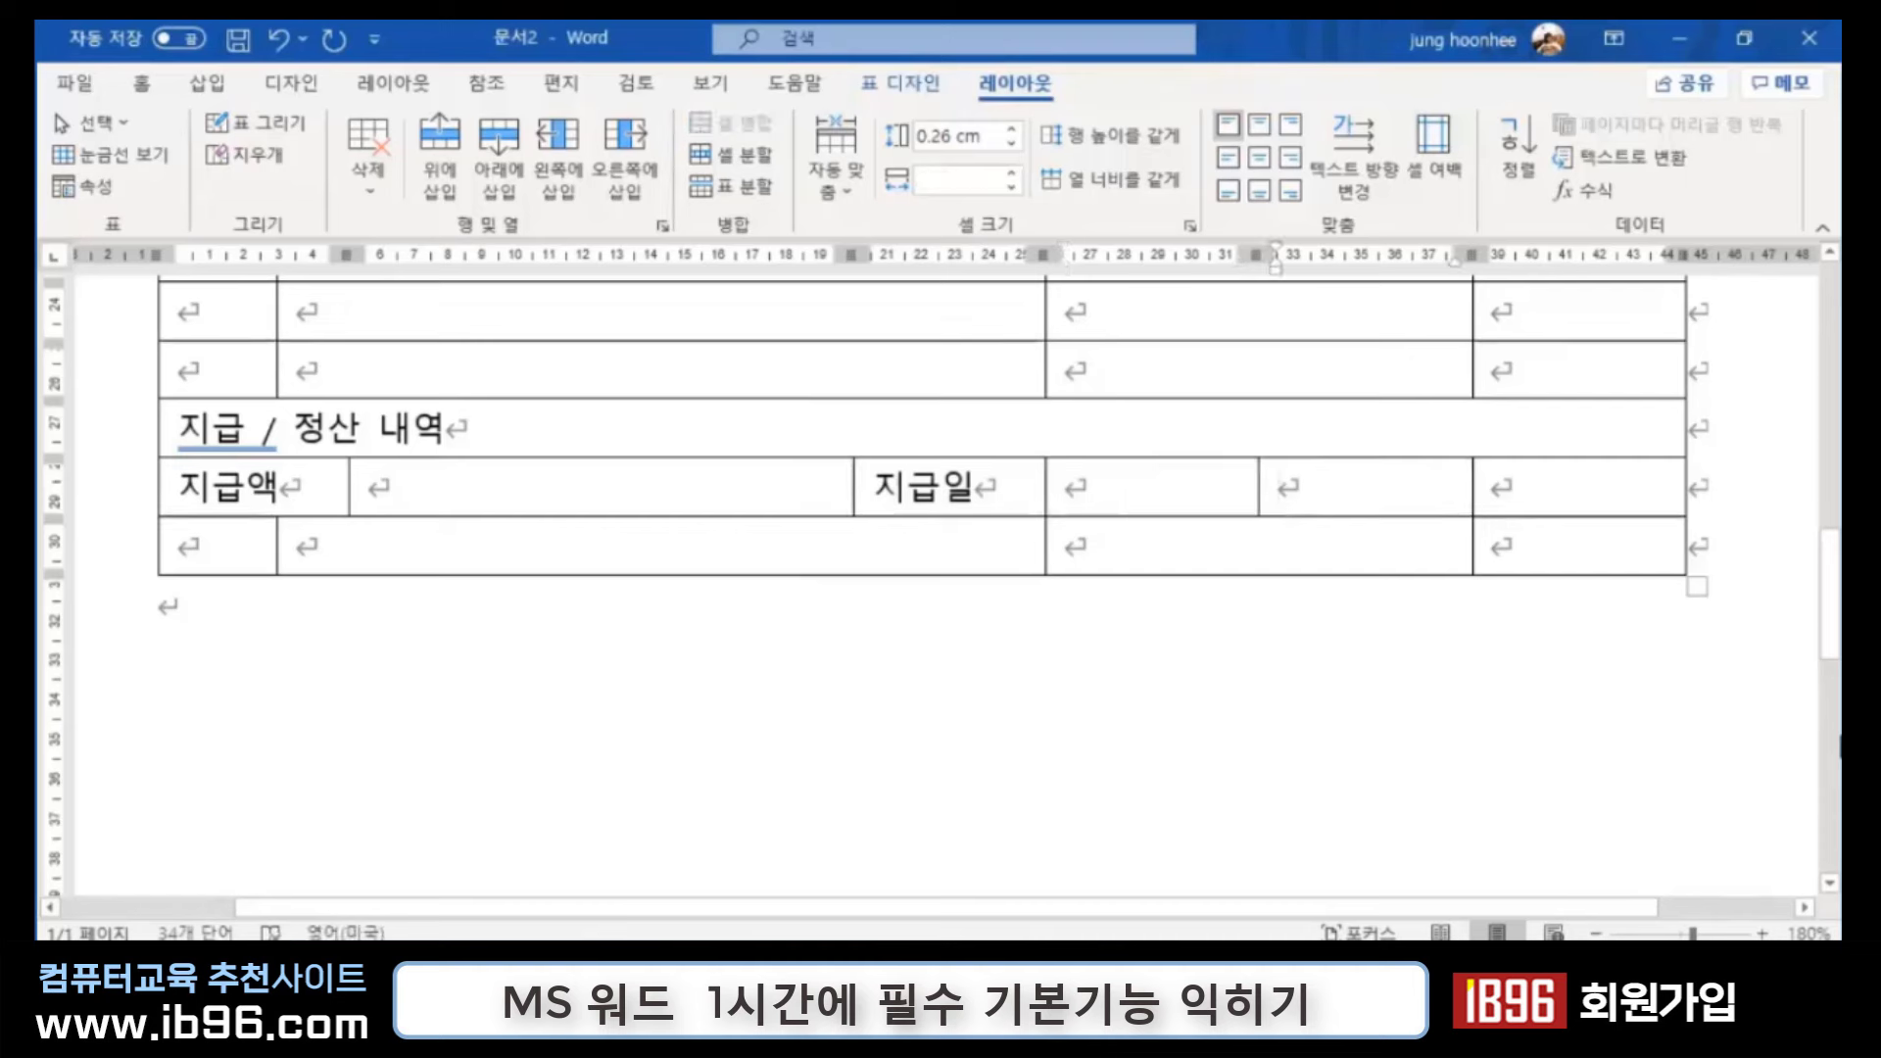
text(수령)
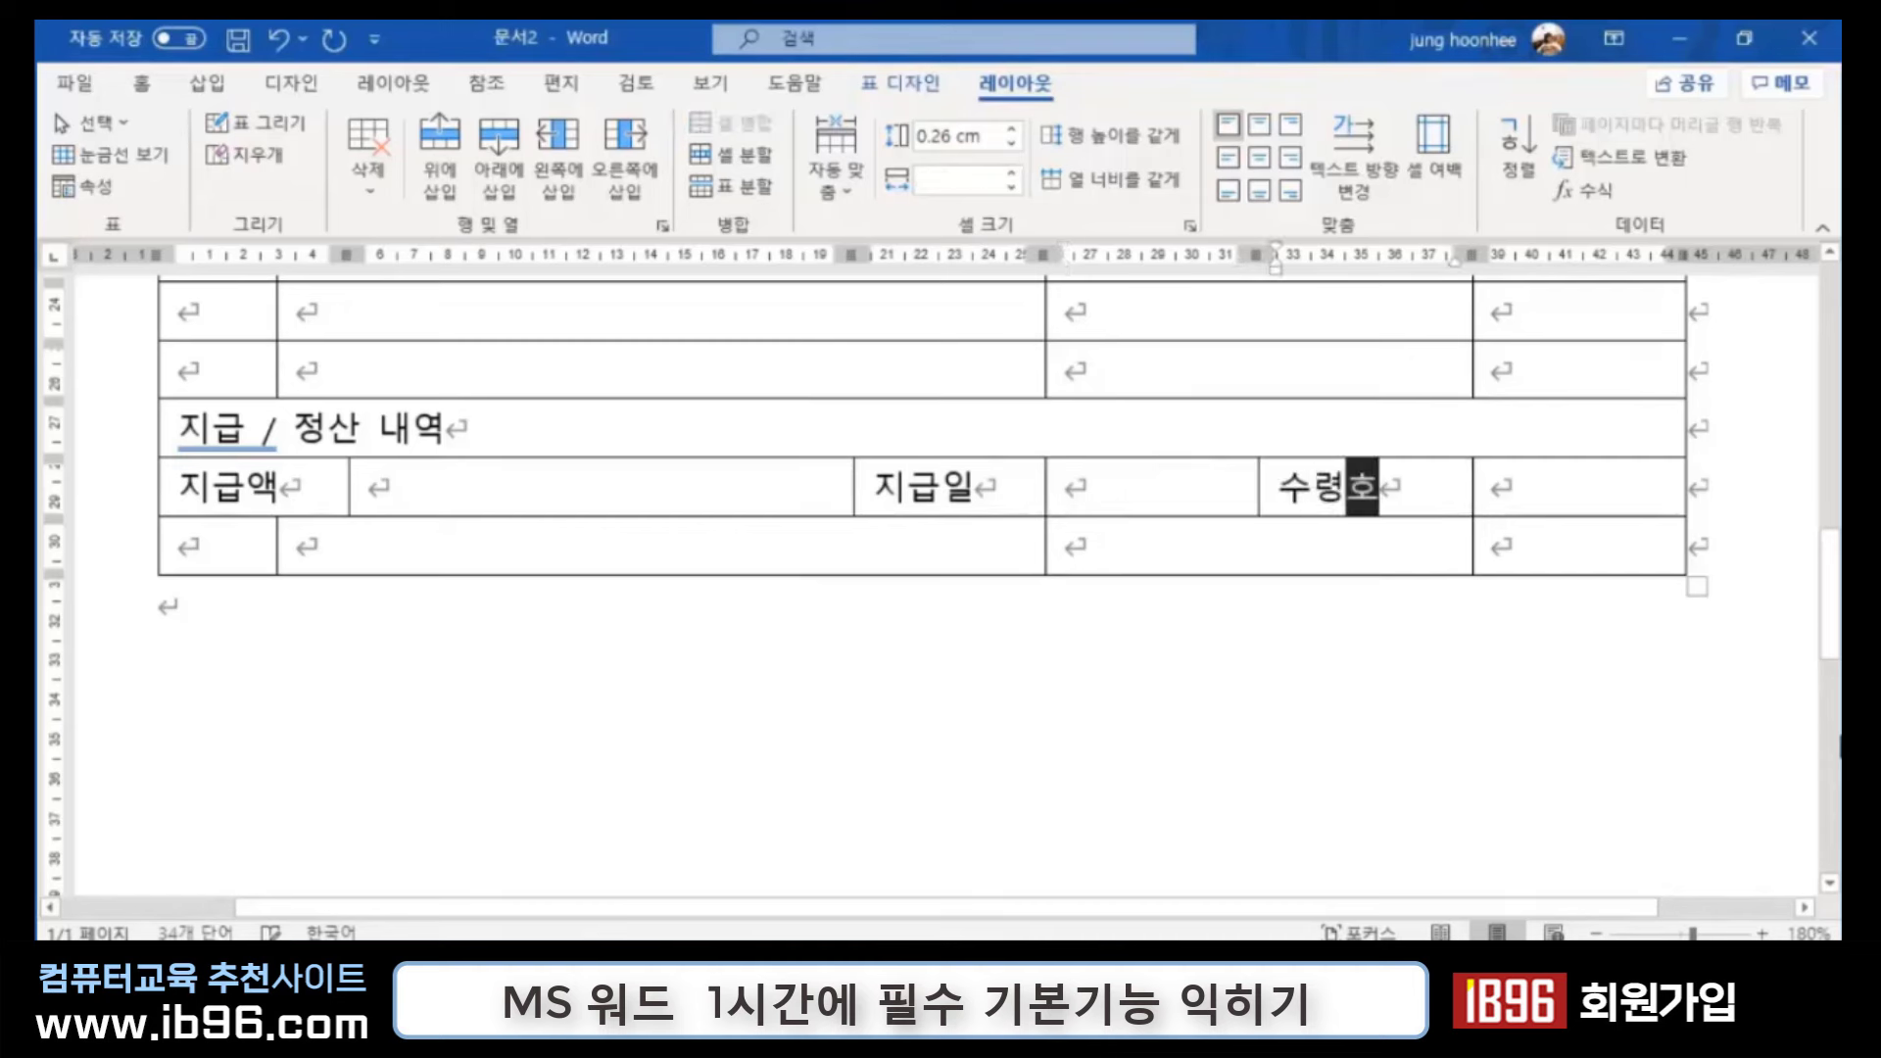
text(확인)
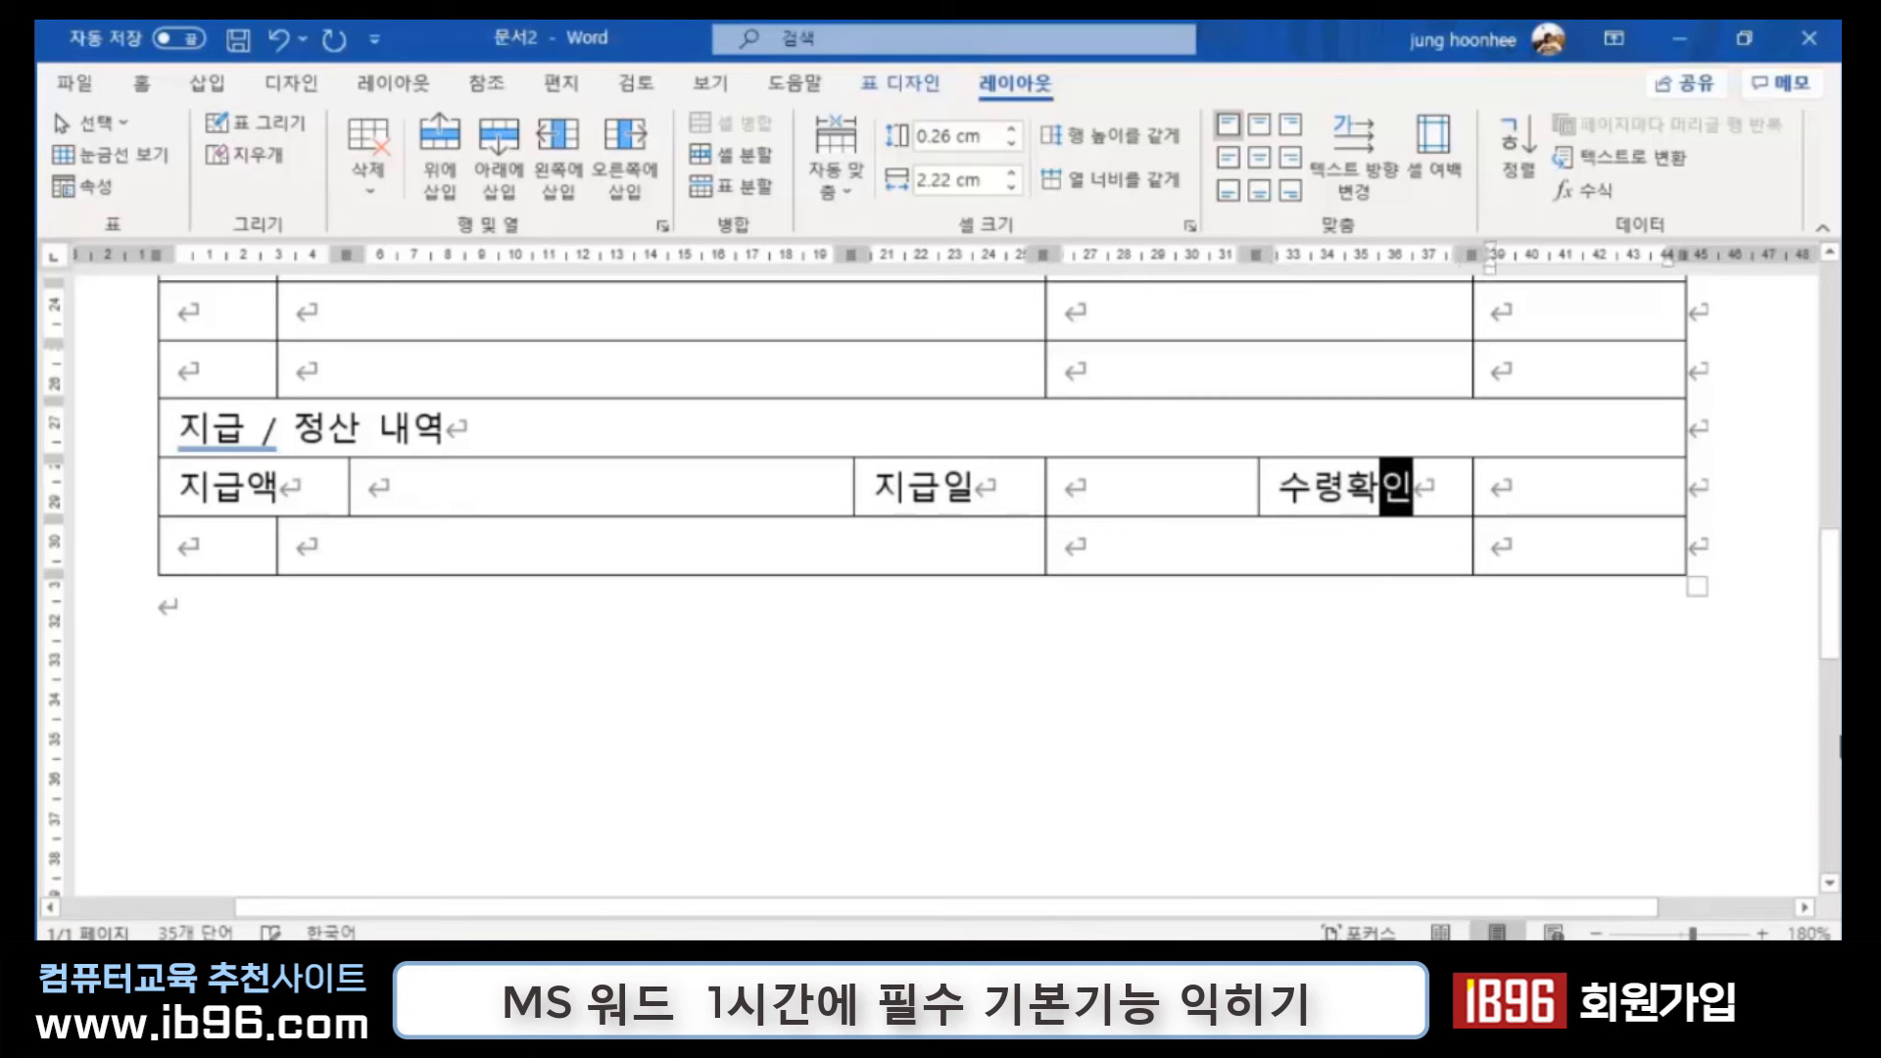
click(1529, 487)
text(서며ㅇ)
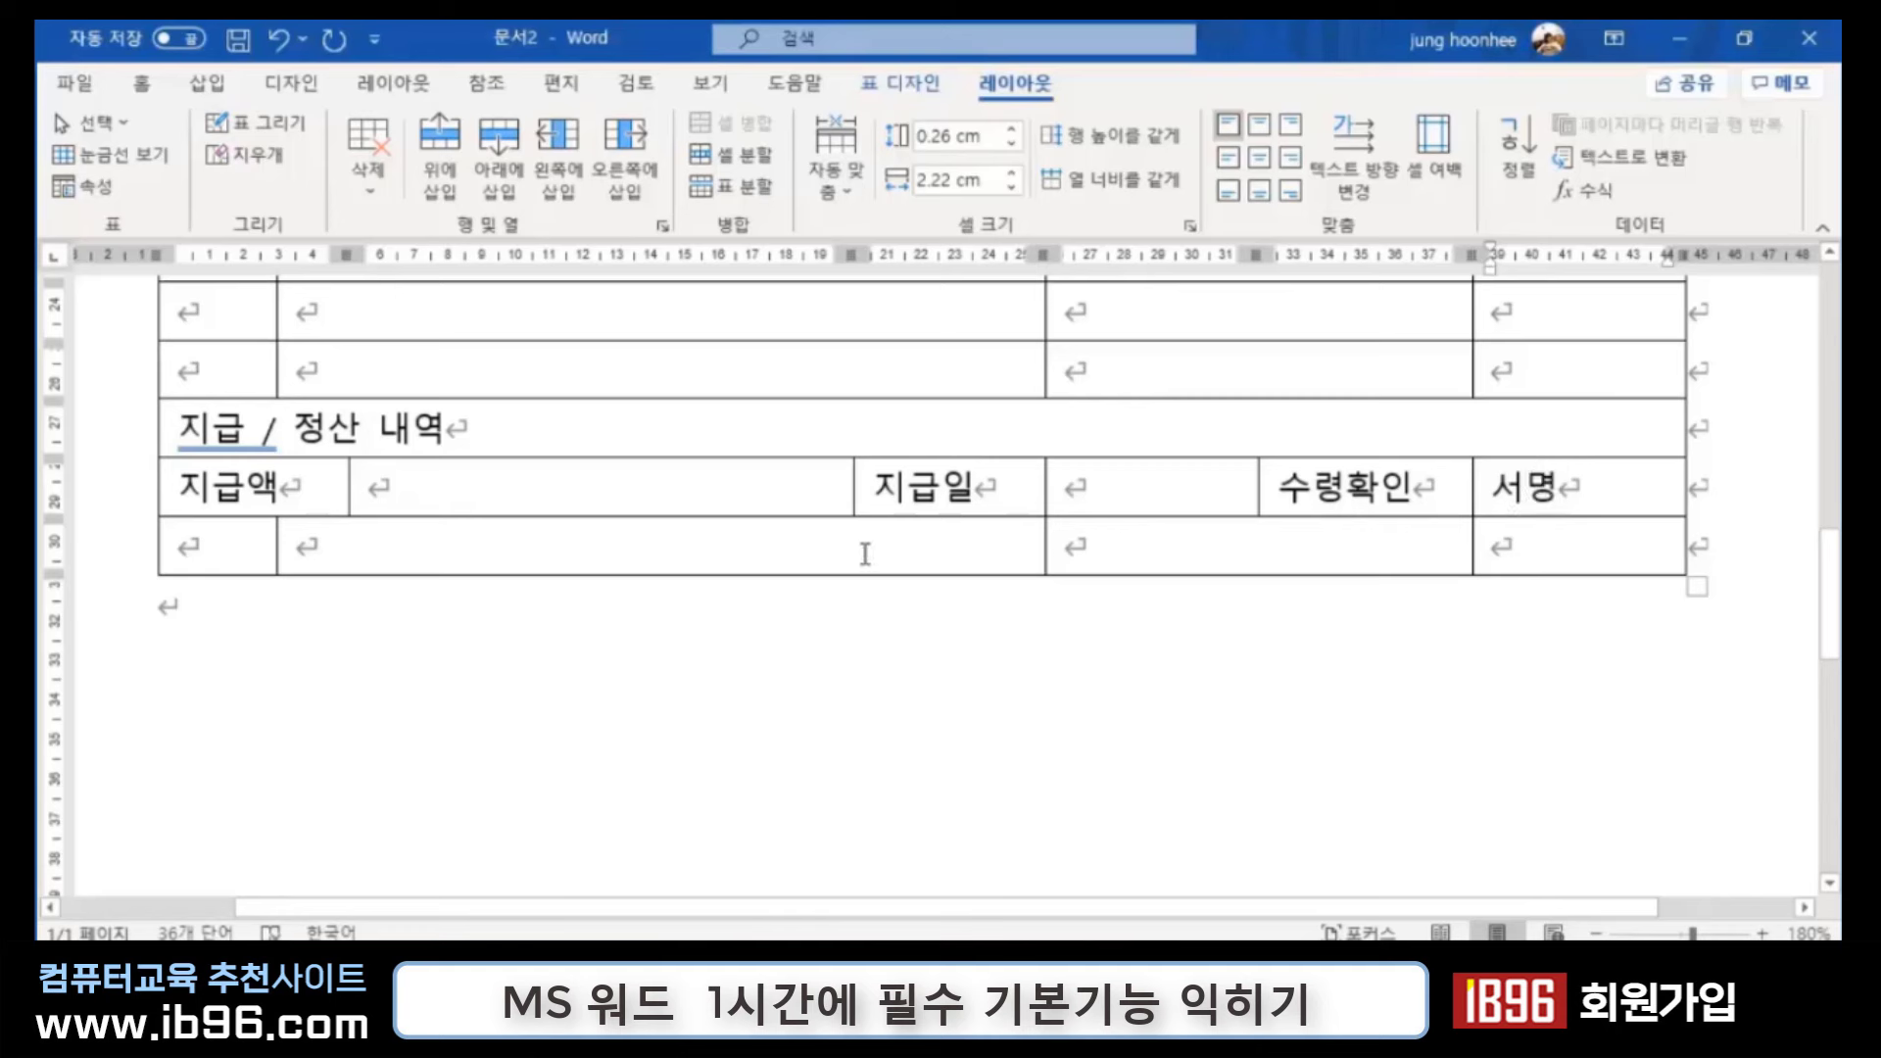
click(251, 549)
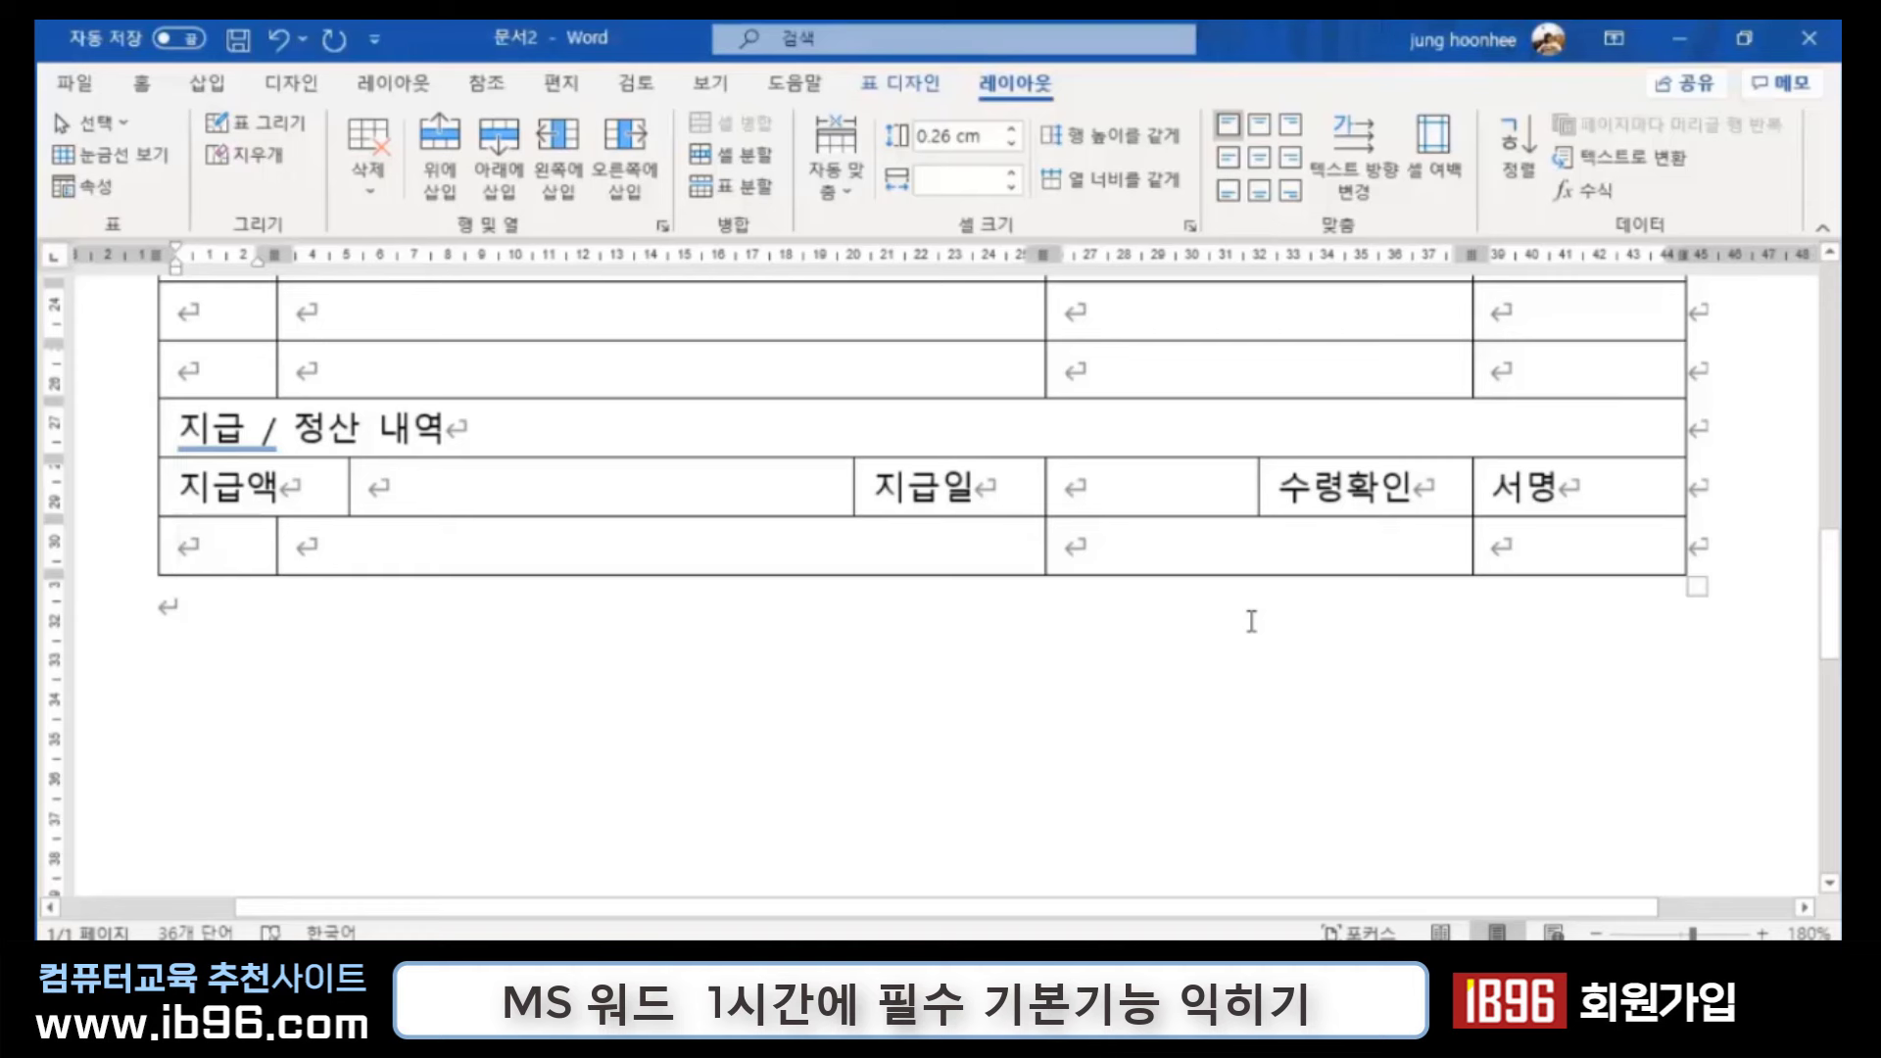
Step: Merge the bottom row into one cell and type 비용 정산시 해당 청구서를 반드시 제출바람
key(shift+Right)
key(shift+Right)
key(shift+Right)
key(shift+Right)
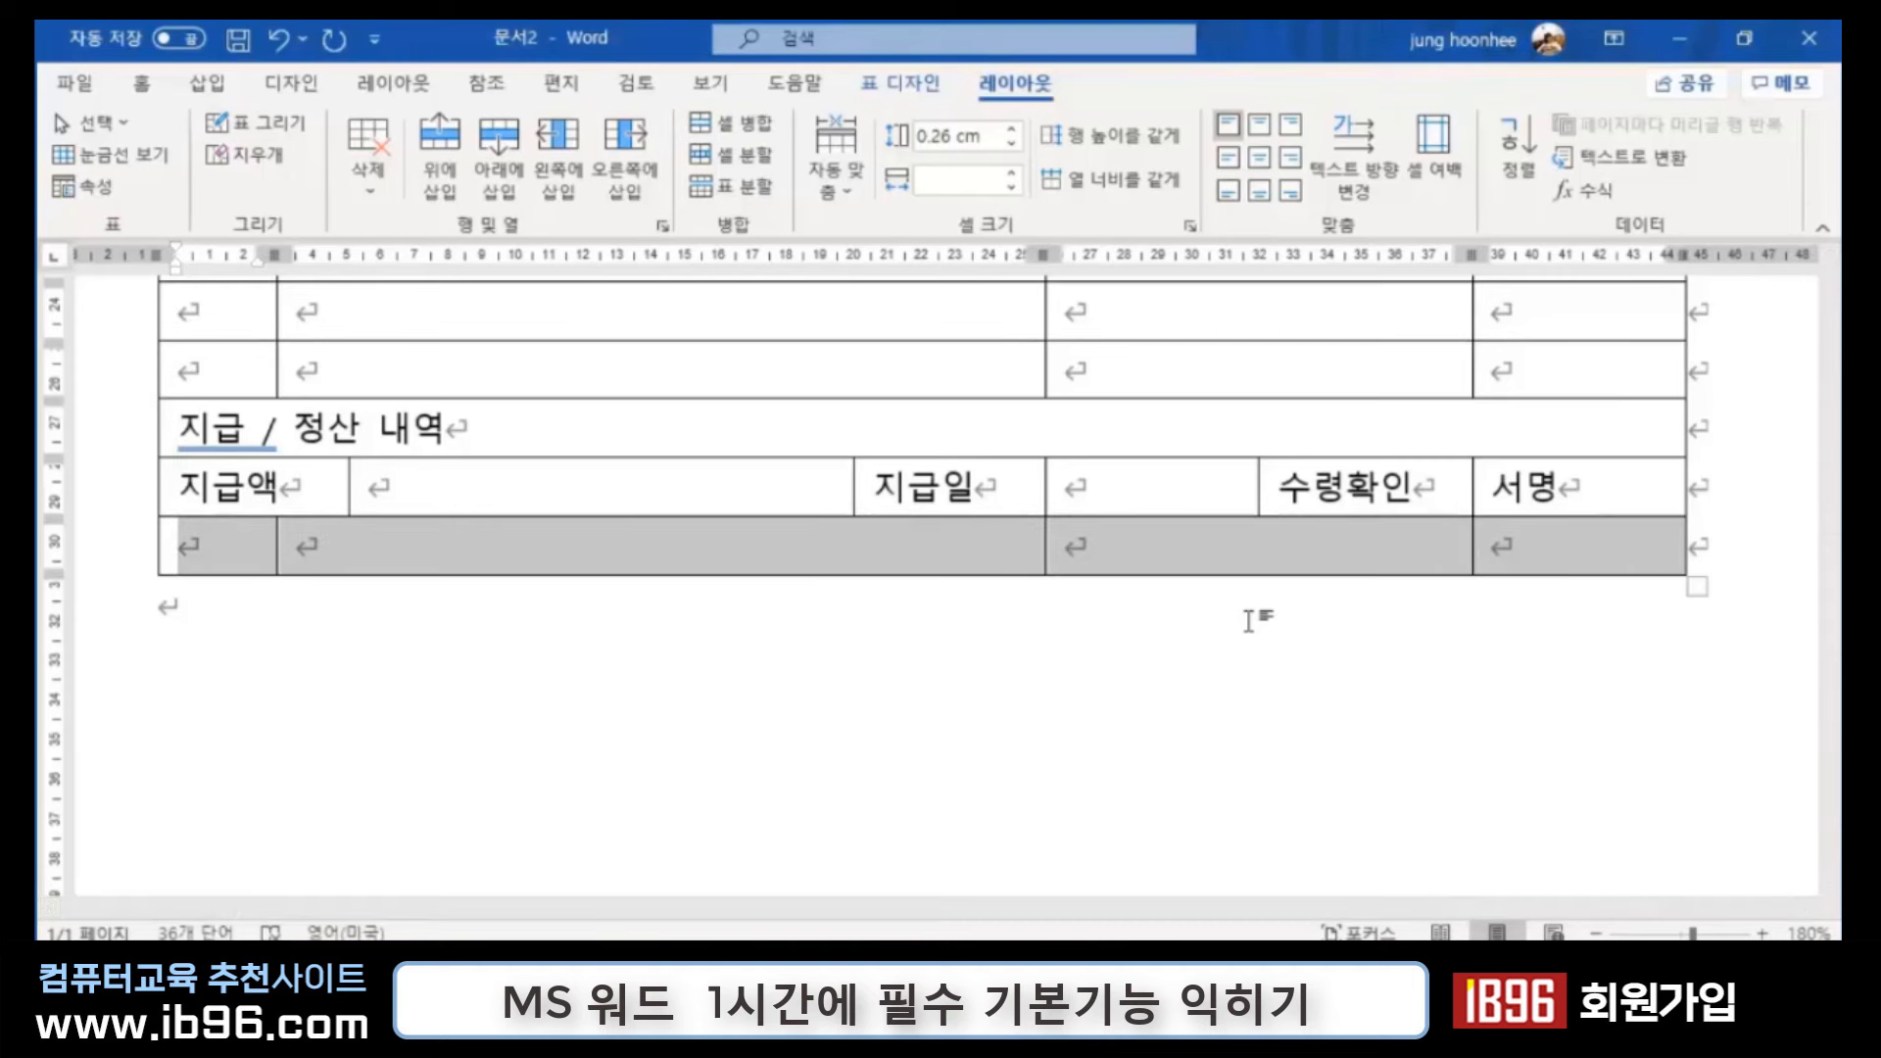
key(alt+j)
key(l)
key(m)
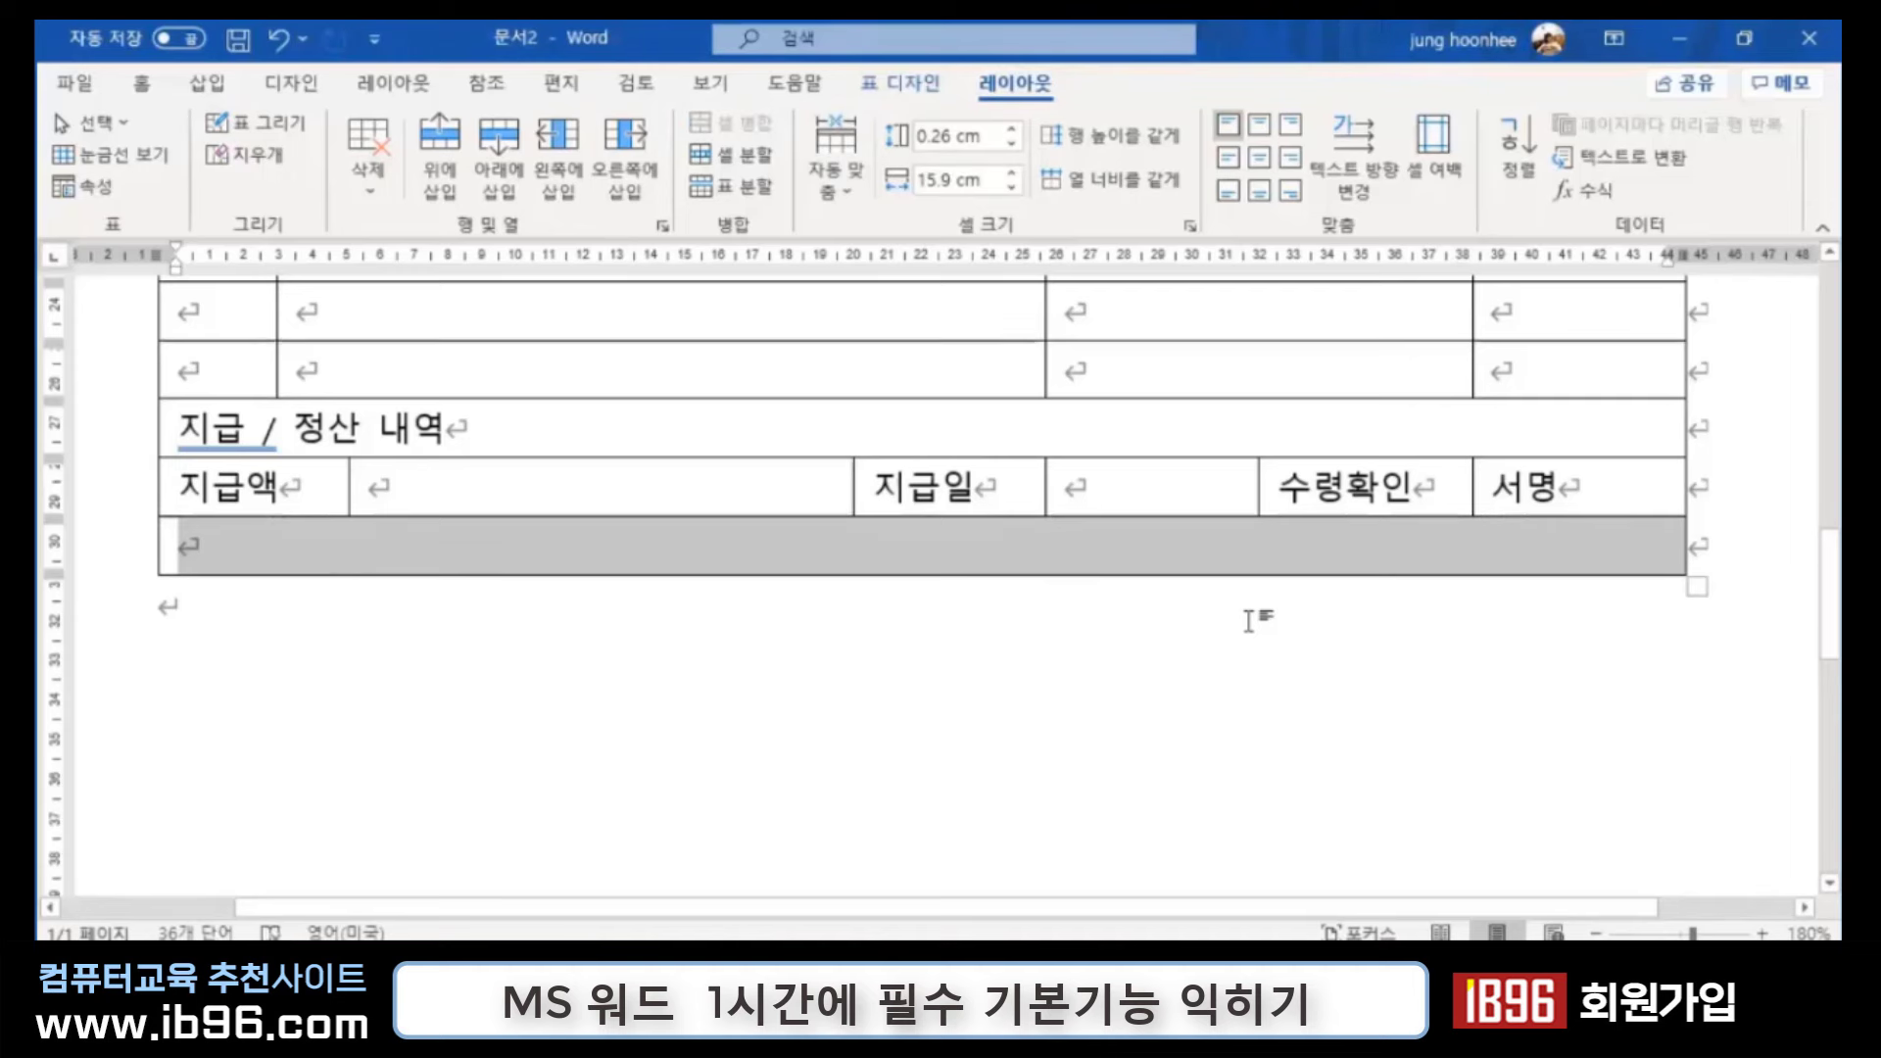
text(비용)
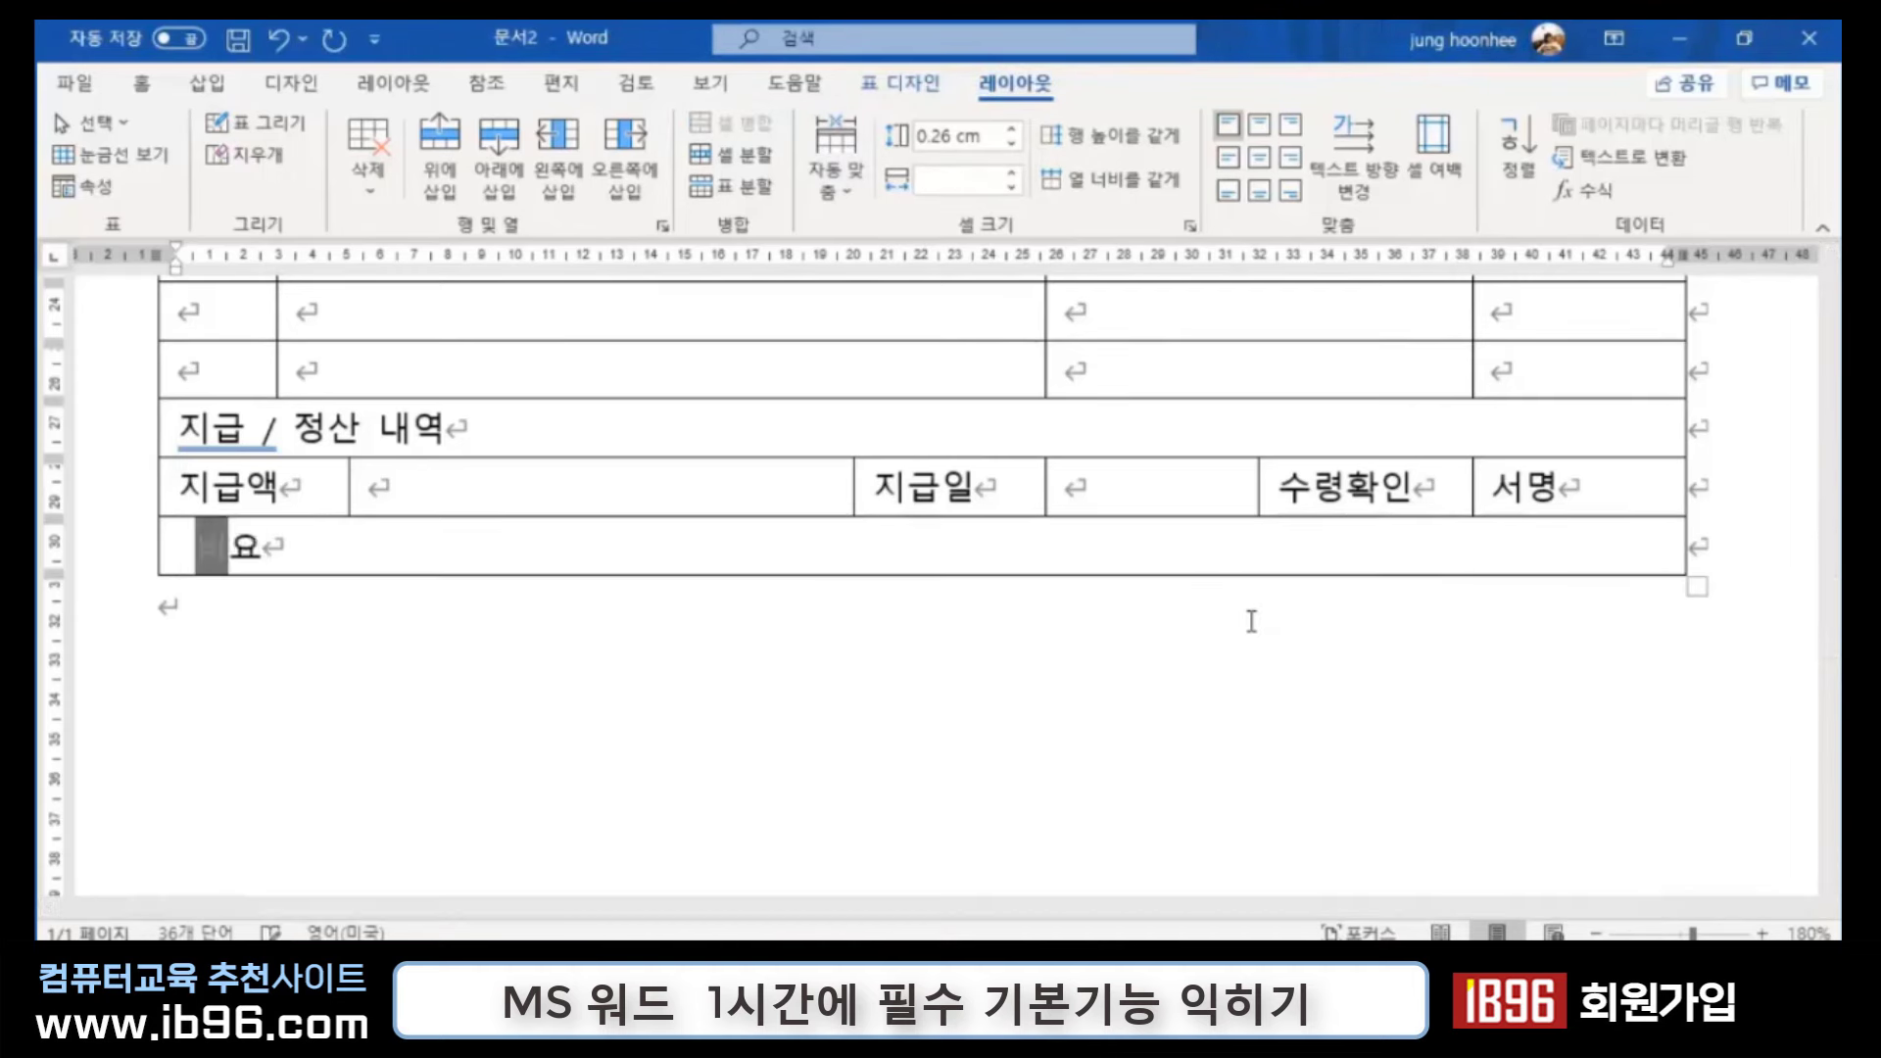
text( 저정산시 )
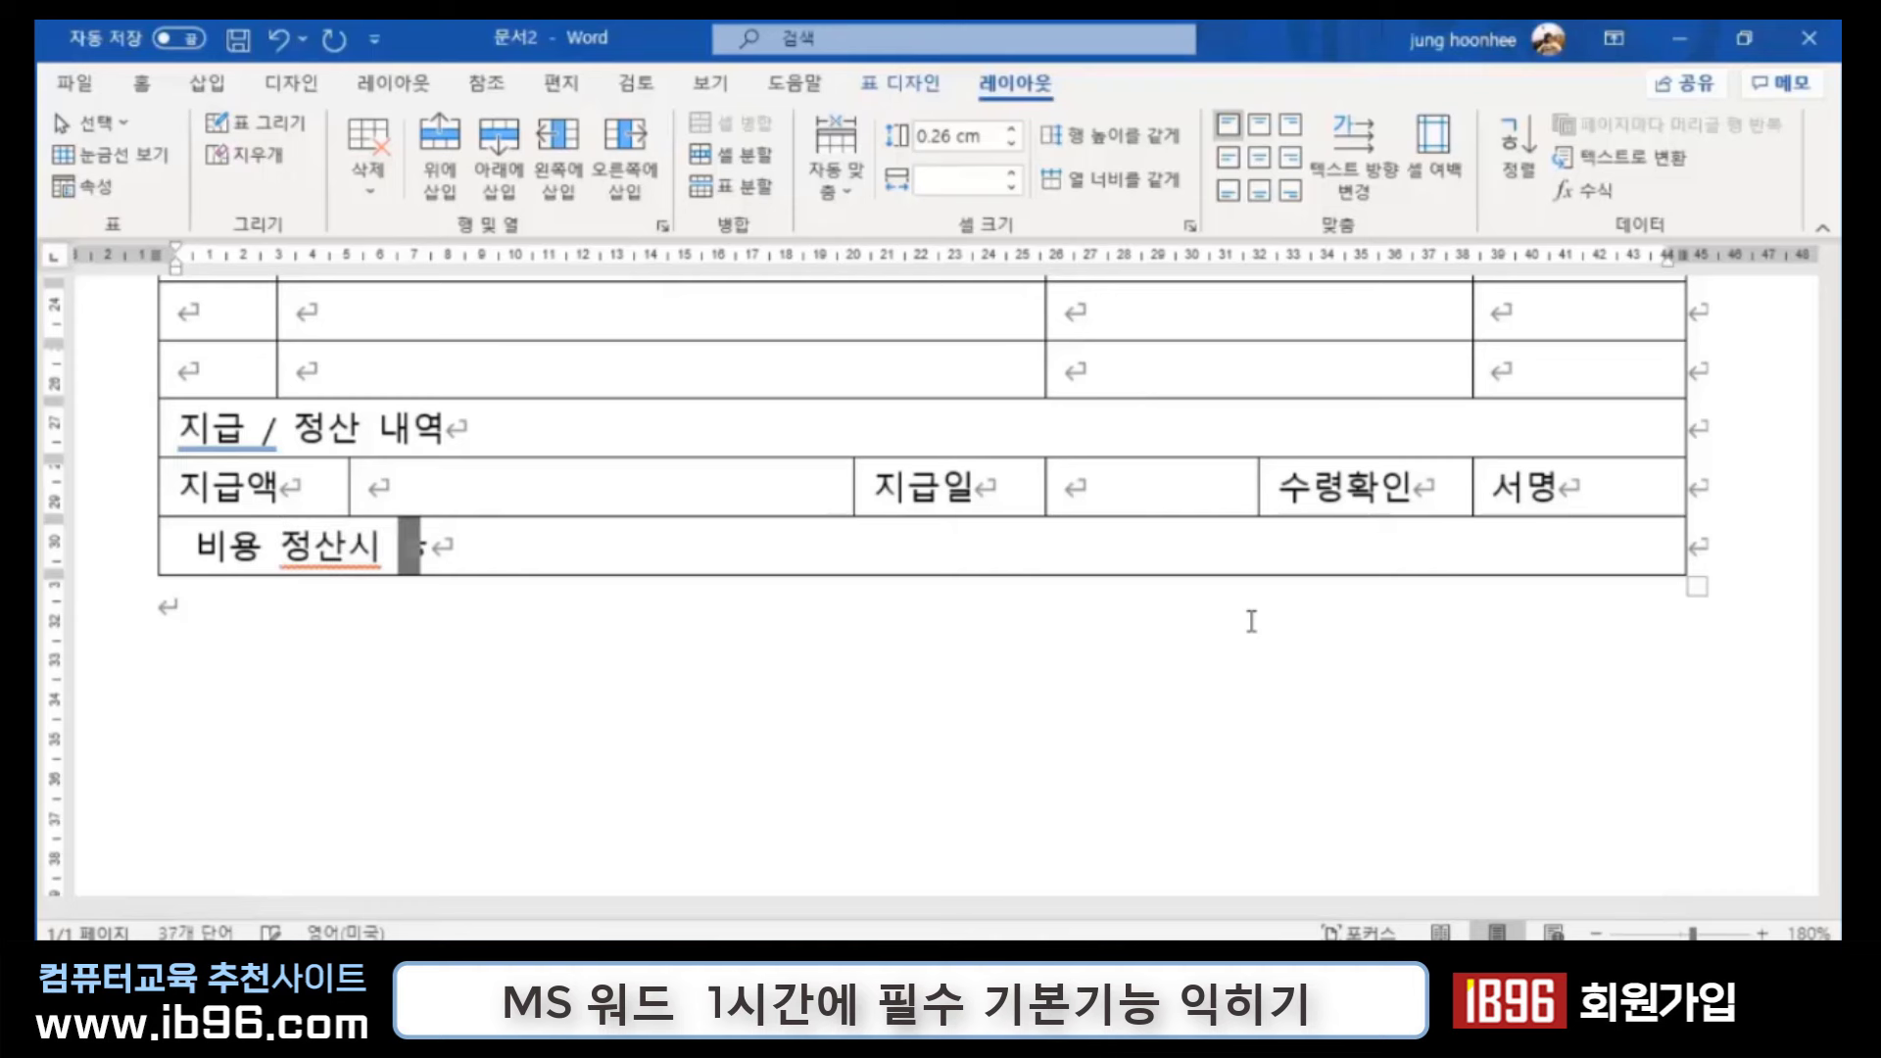
text(해당 청구서를 )
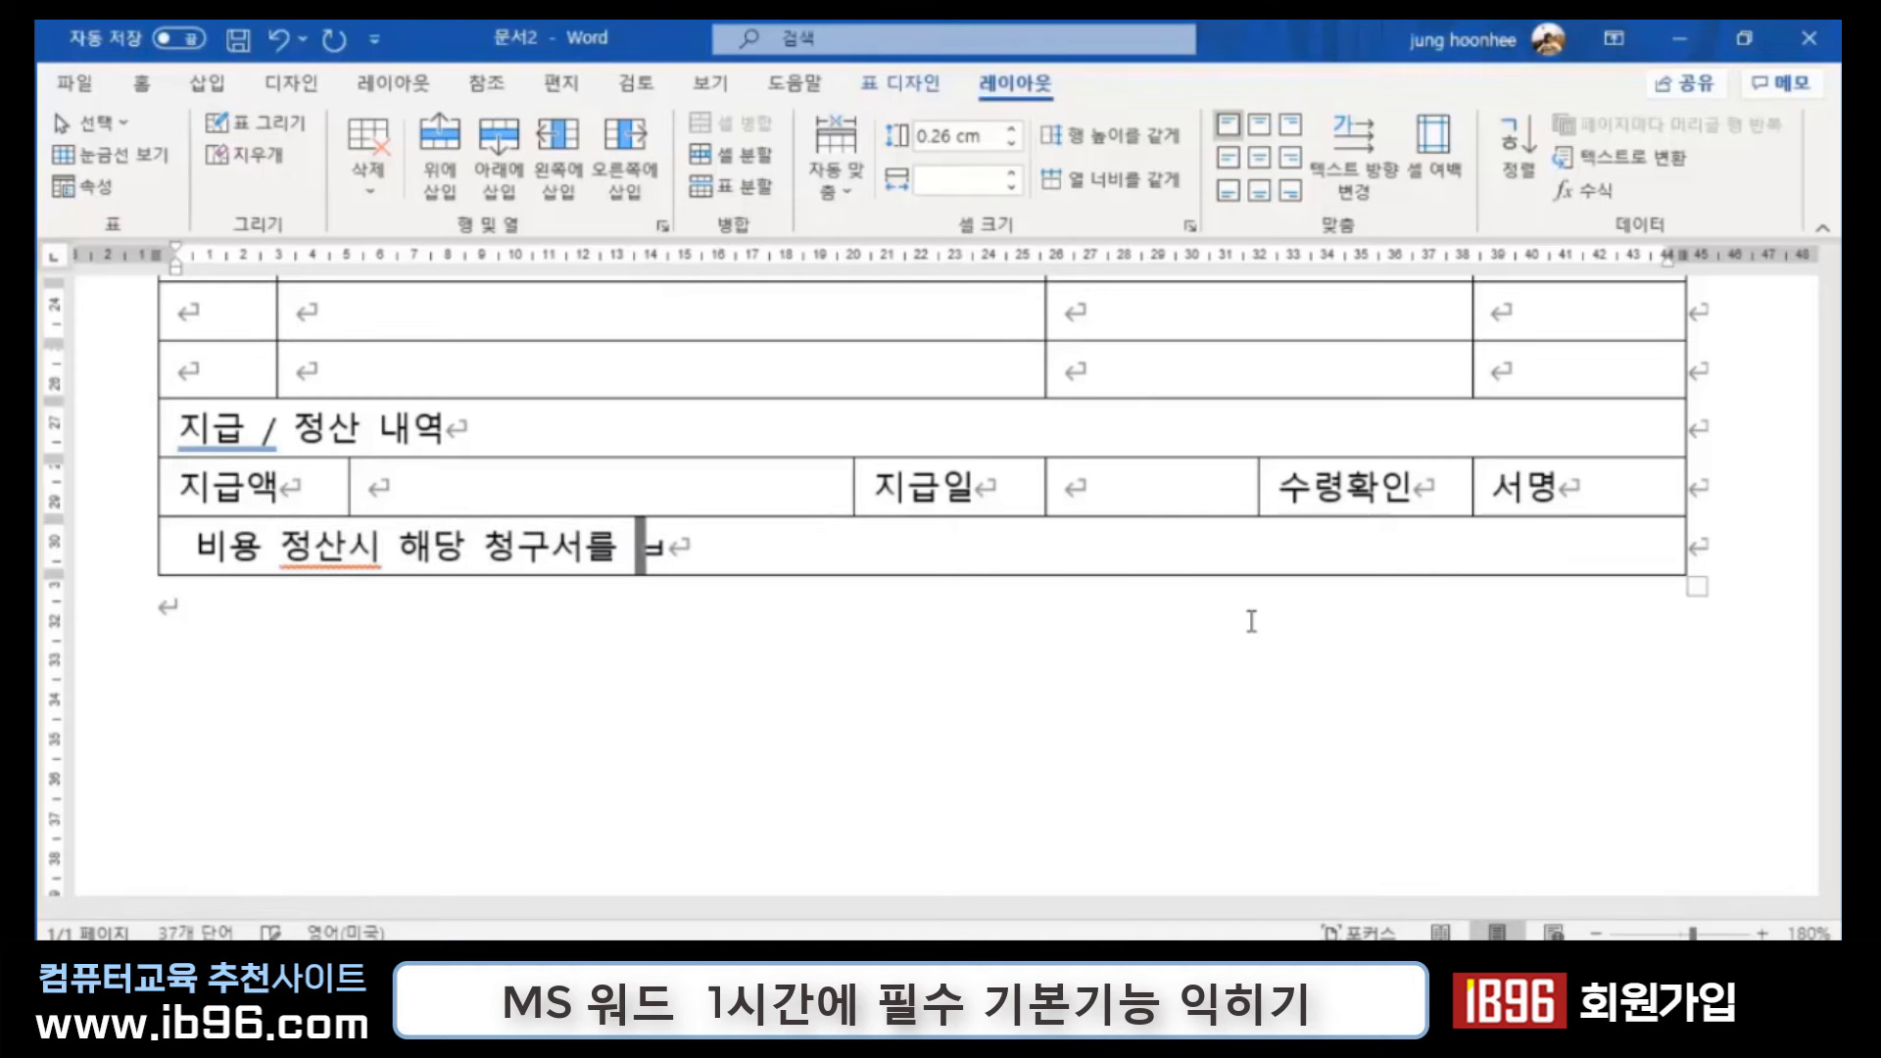
text(반드시 제출)
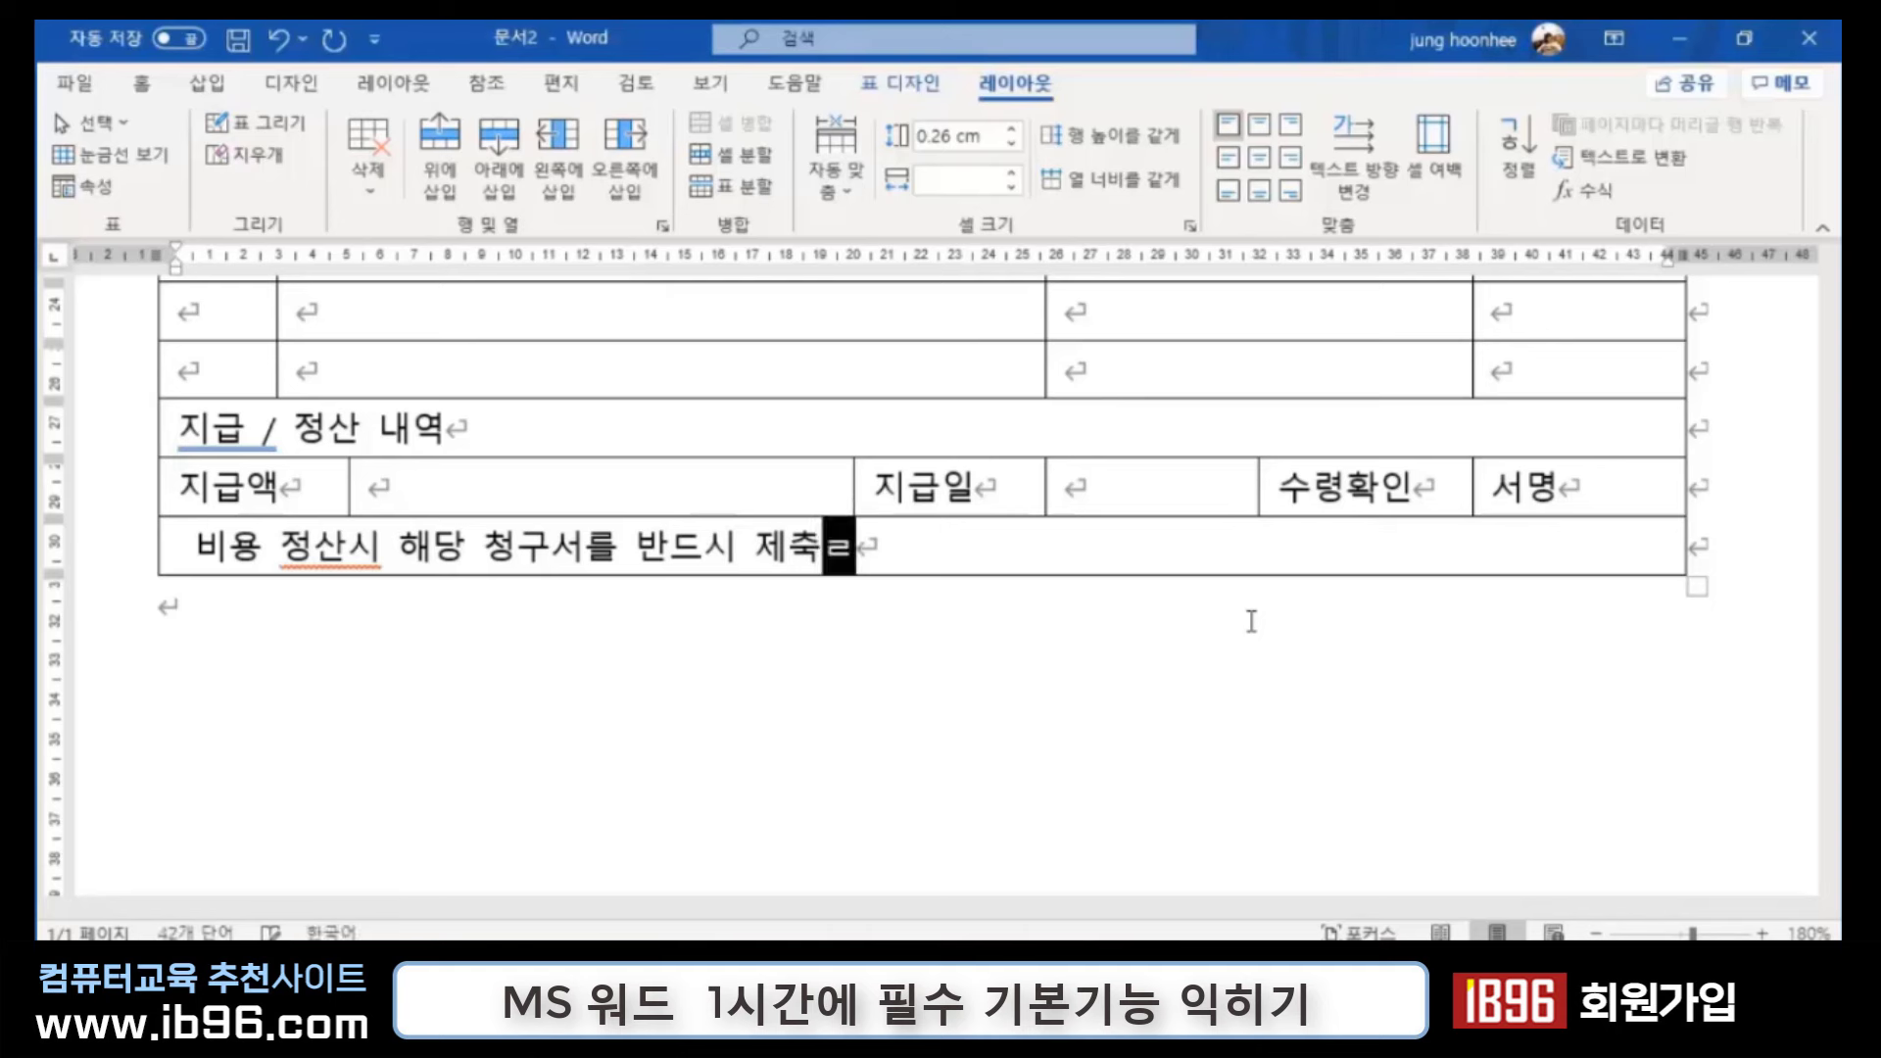
text(바람)
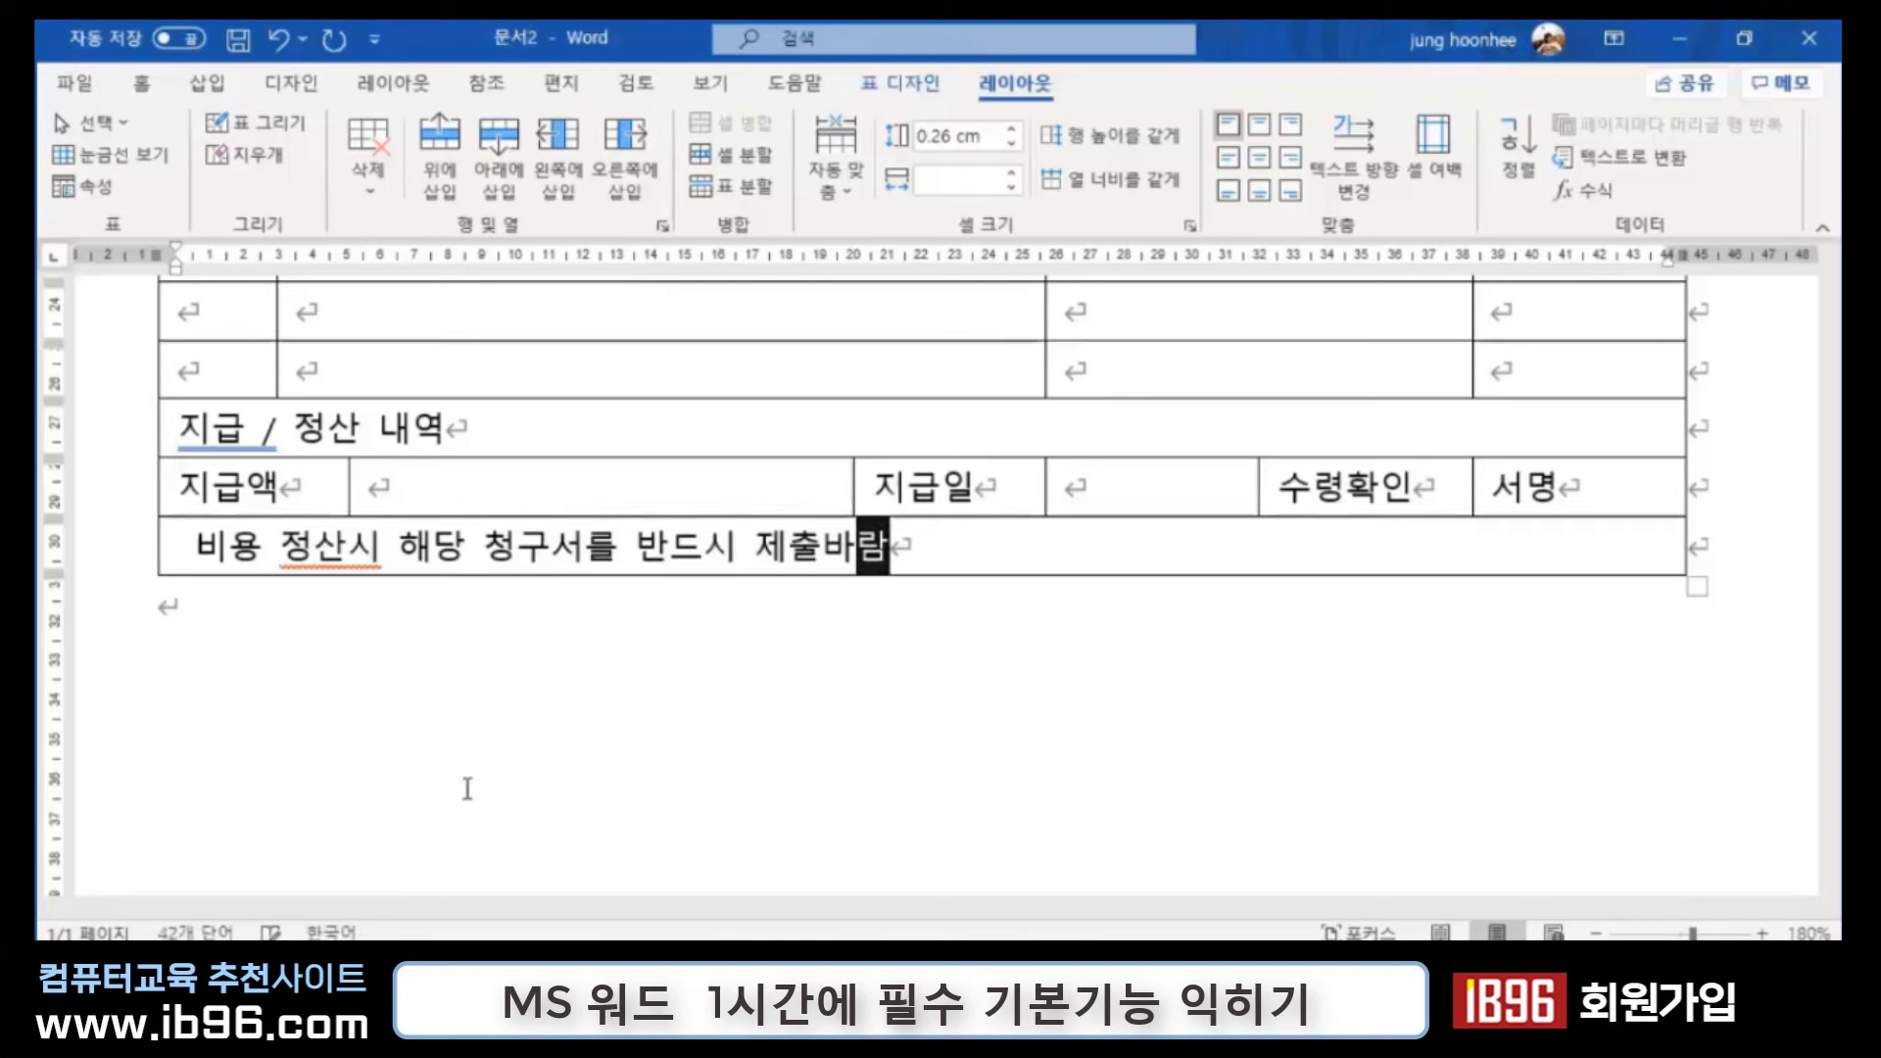
Step: Type ㅁ before the note and bring up the special symbol list with the Hanja key
click(199, 545)
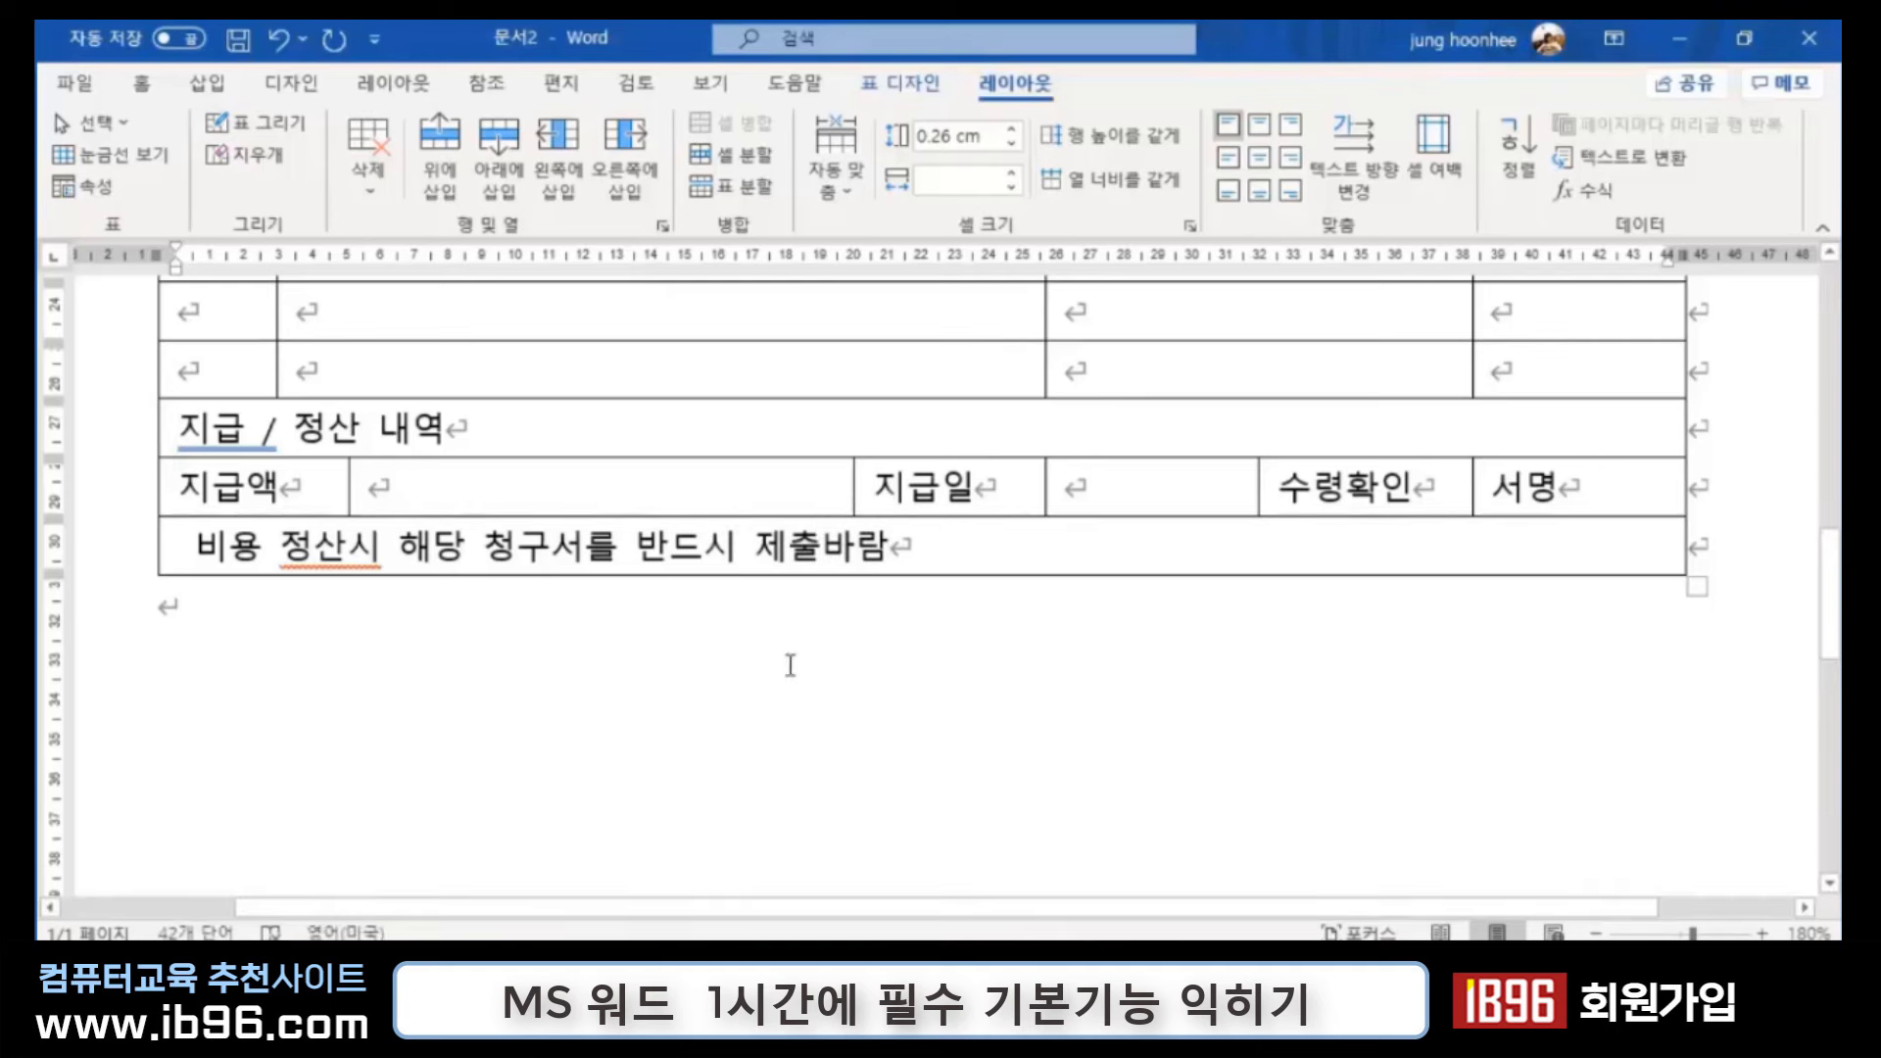
text(ㅁ)
key(Hangul_Hanja)
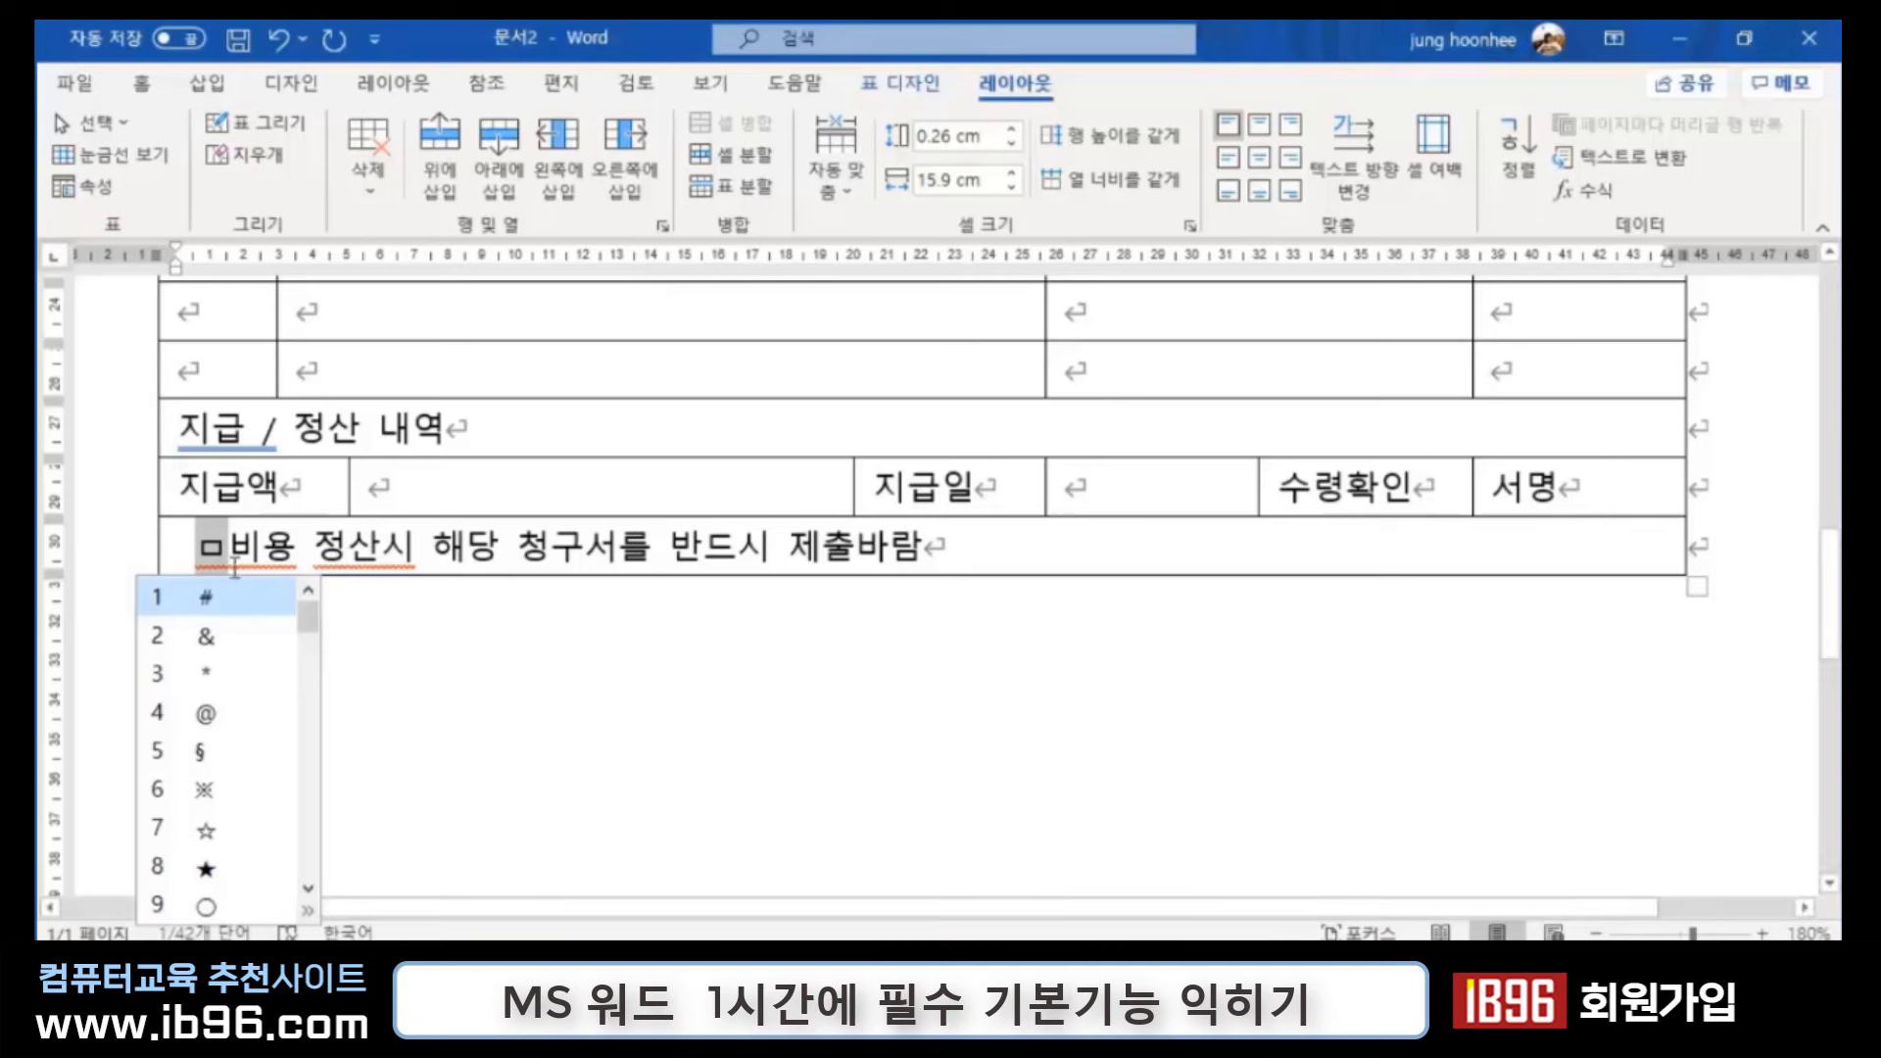
Step: Insert ※ at the start of the note, undo the automatic cell split, and return into the table
click(207, 790)
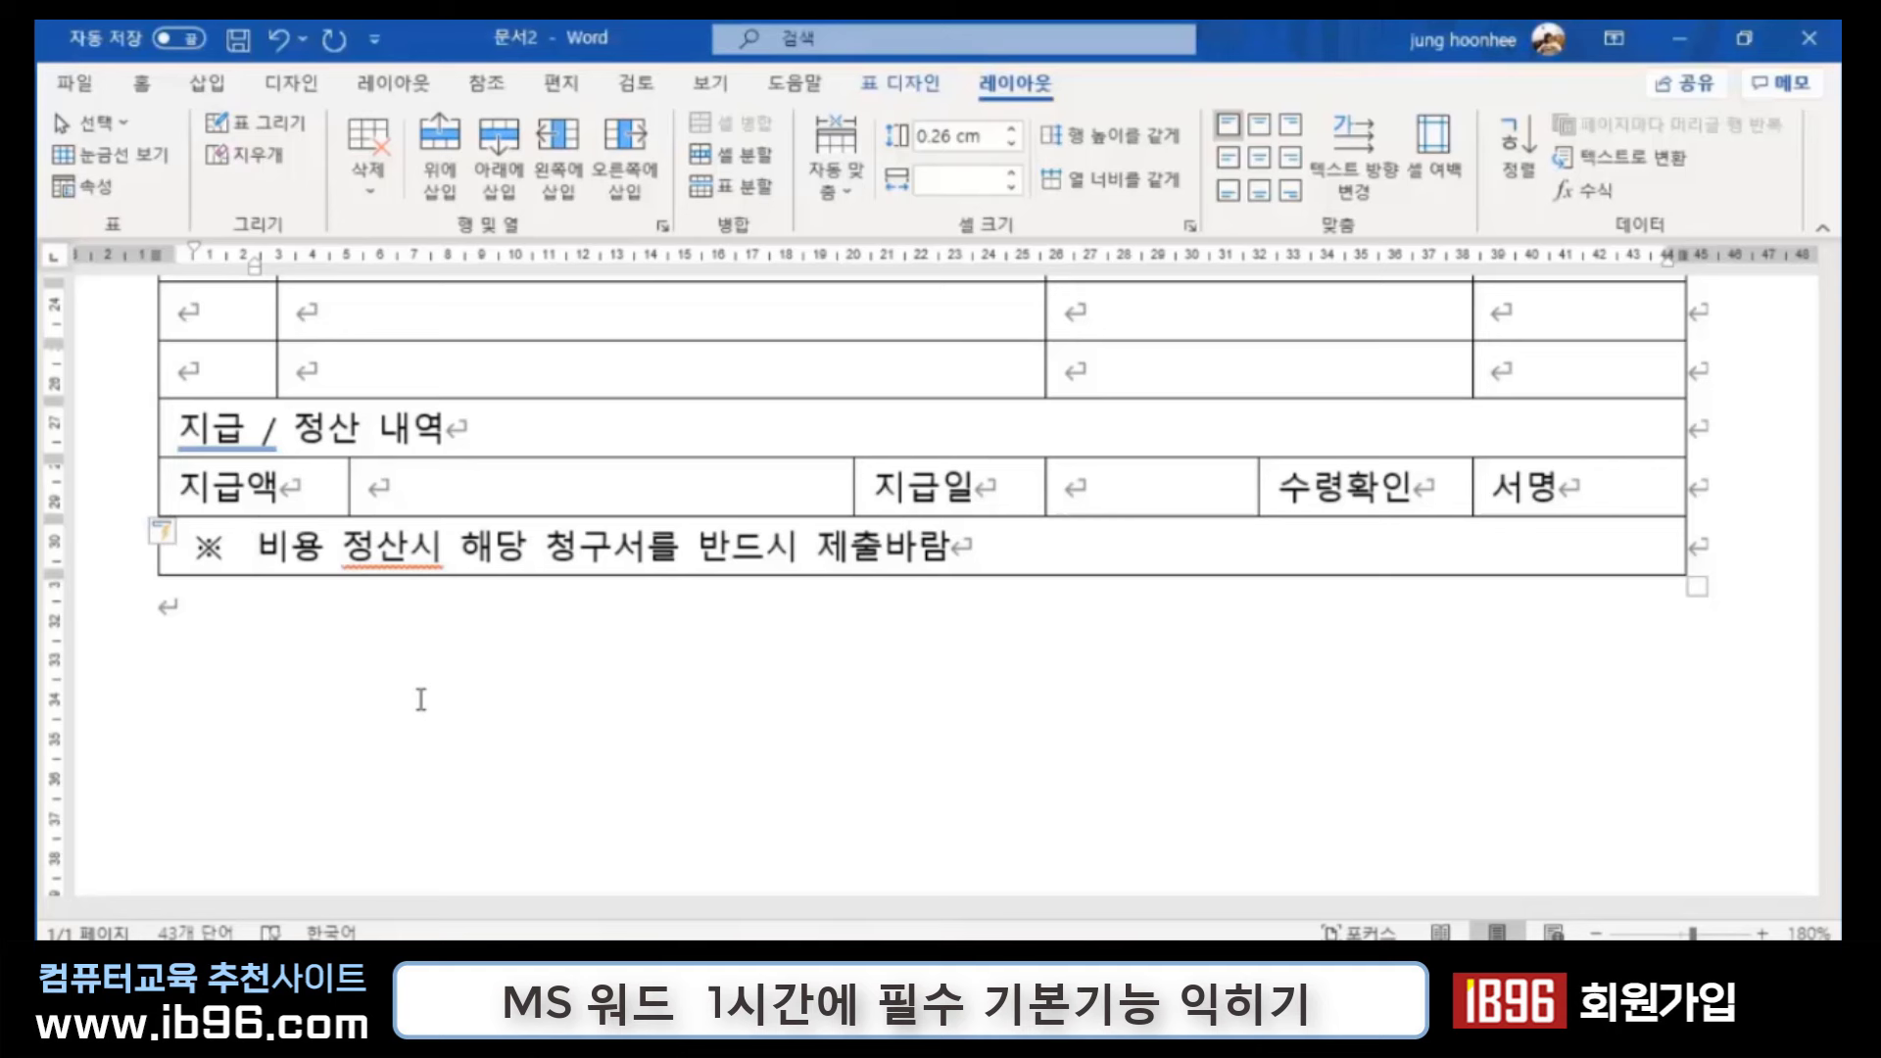
key(ctrl+z)
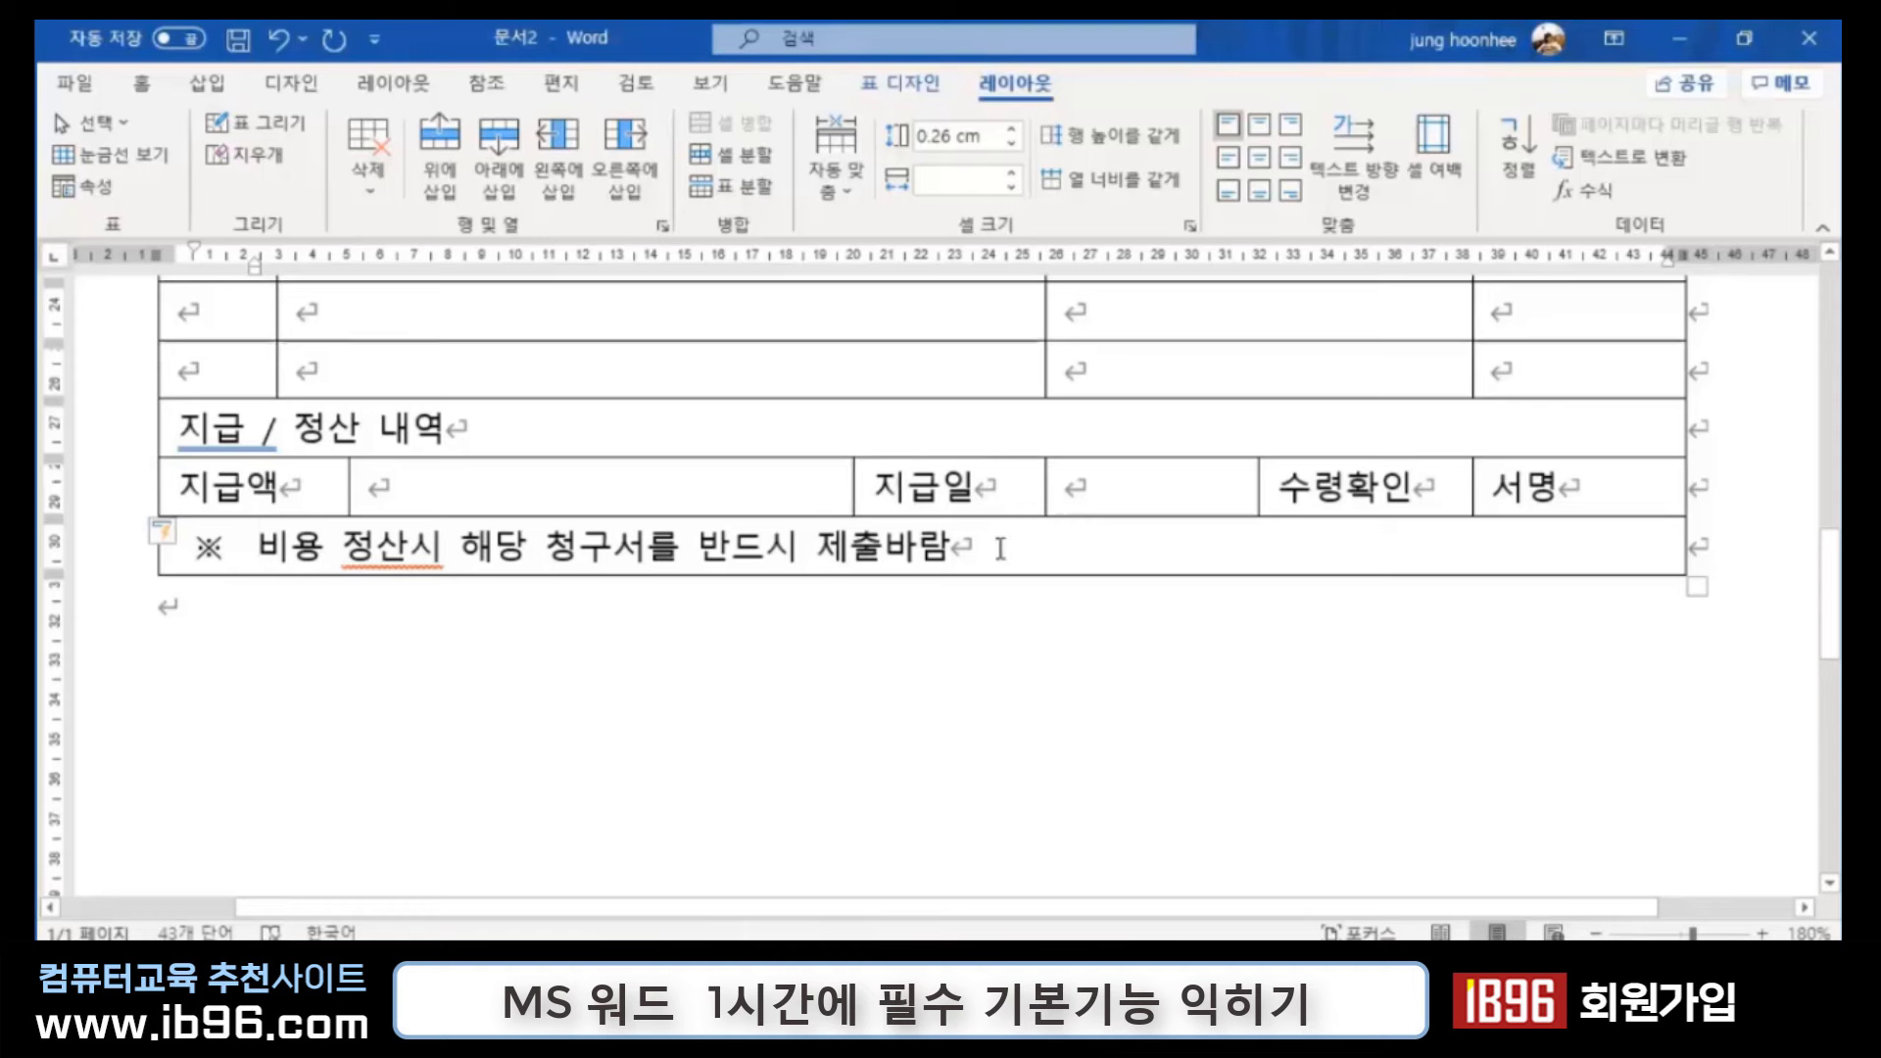
click(915, 660)
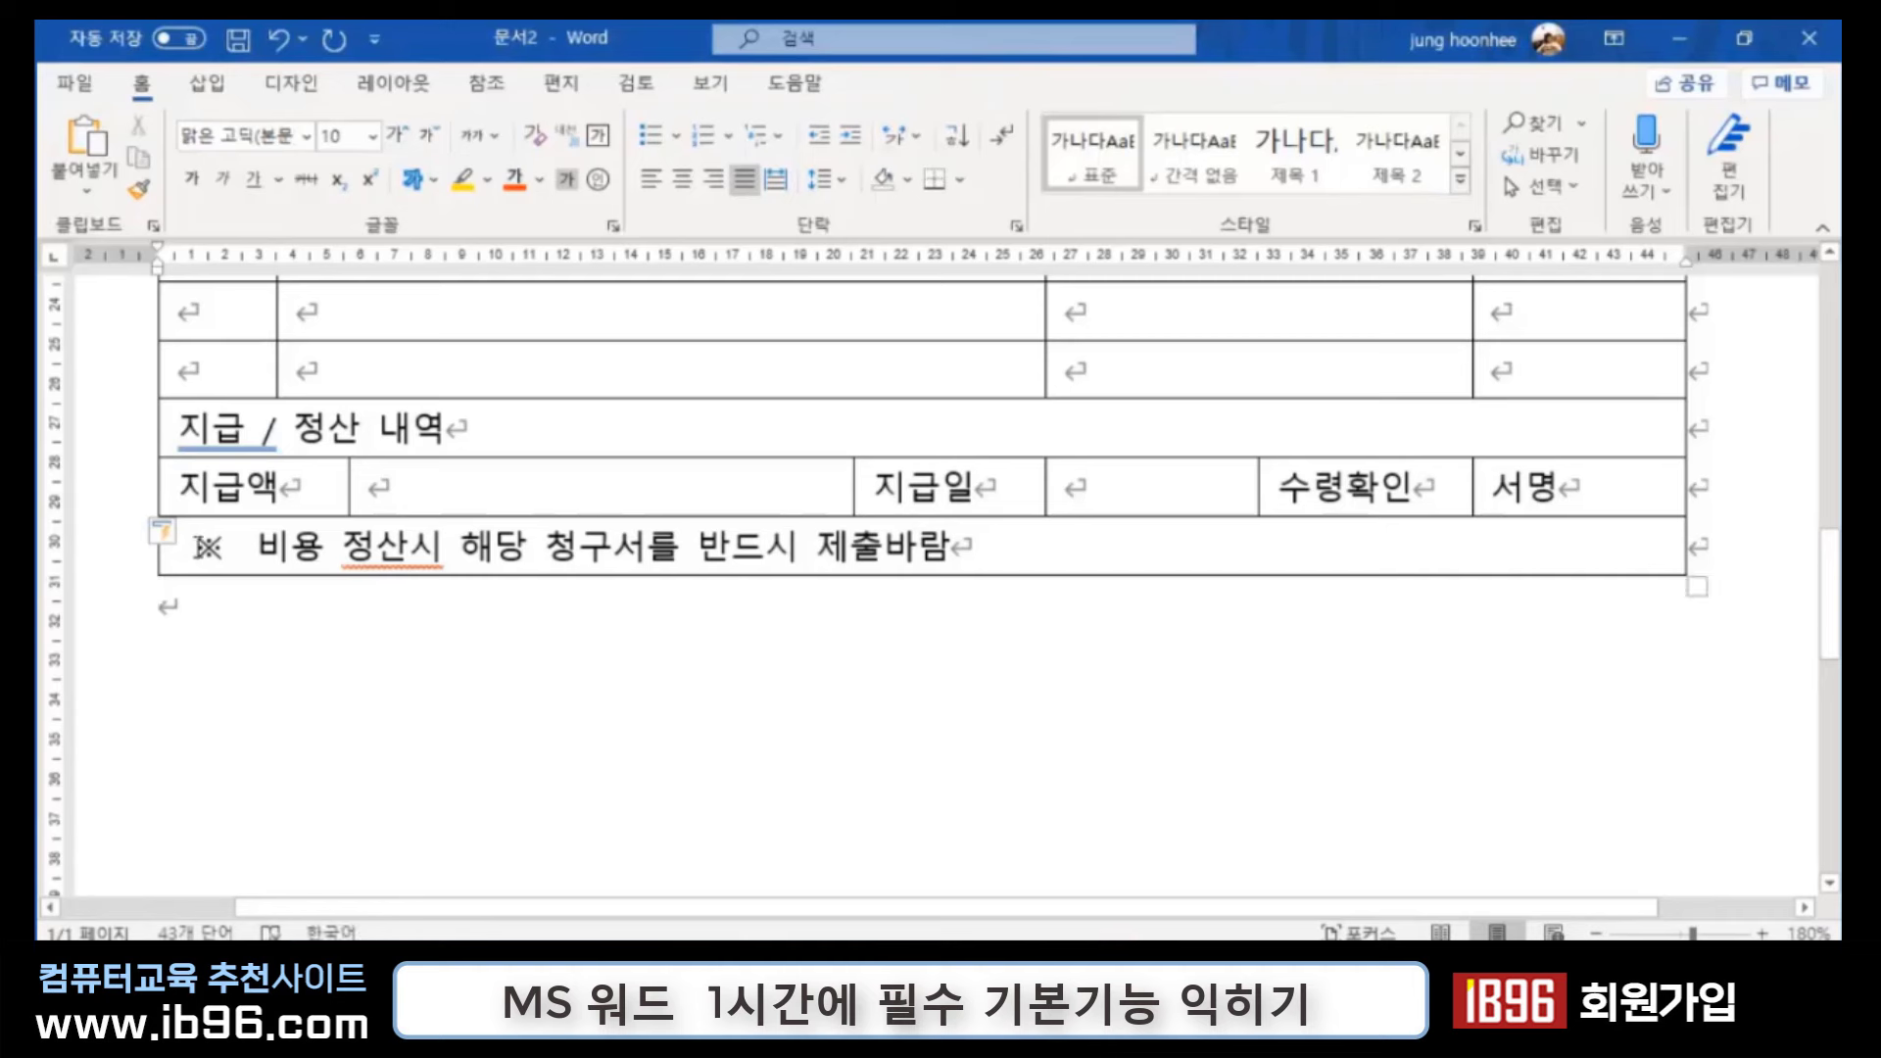
click(243, 428)
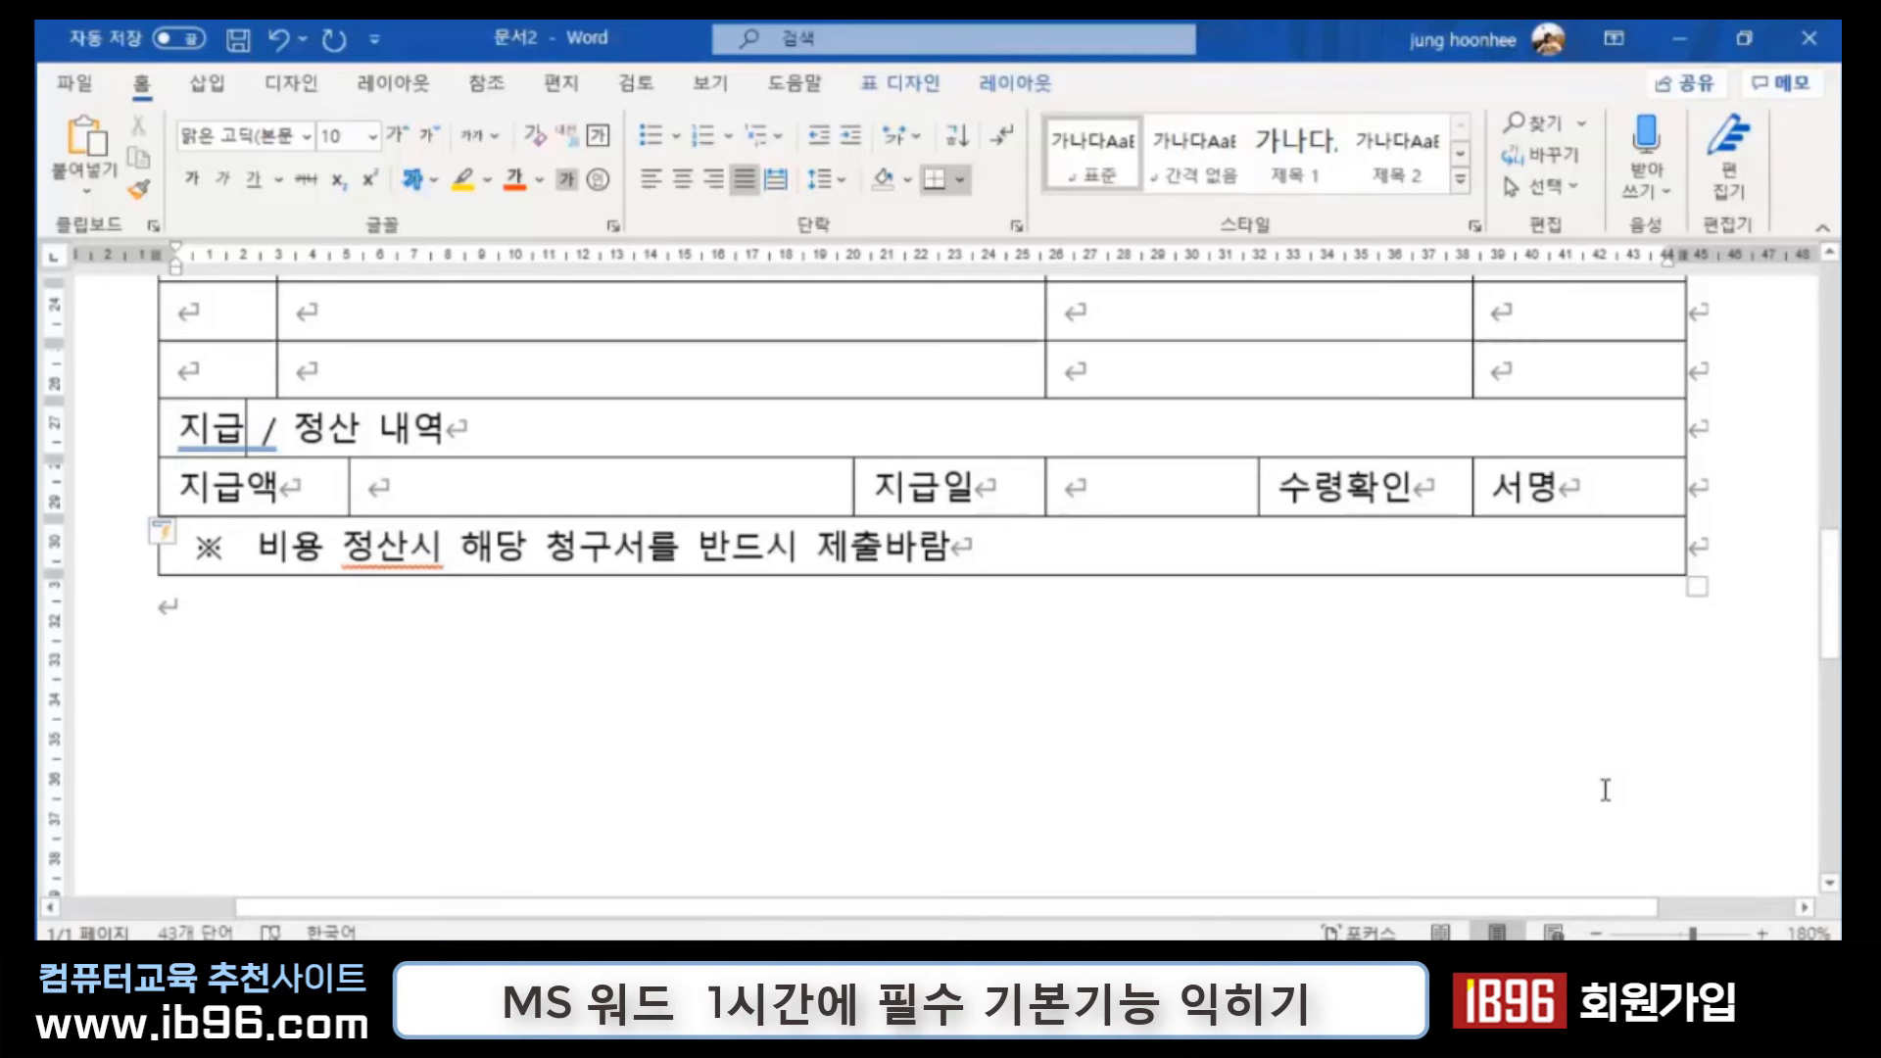
Step: Select the entire expense table, including the ※ note row, and enlarge its text one step with Grow Font
scroll(1362, 656, down, 4)
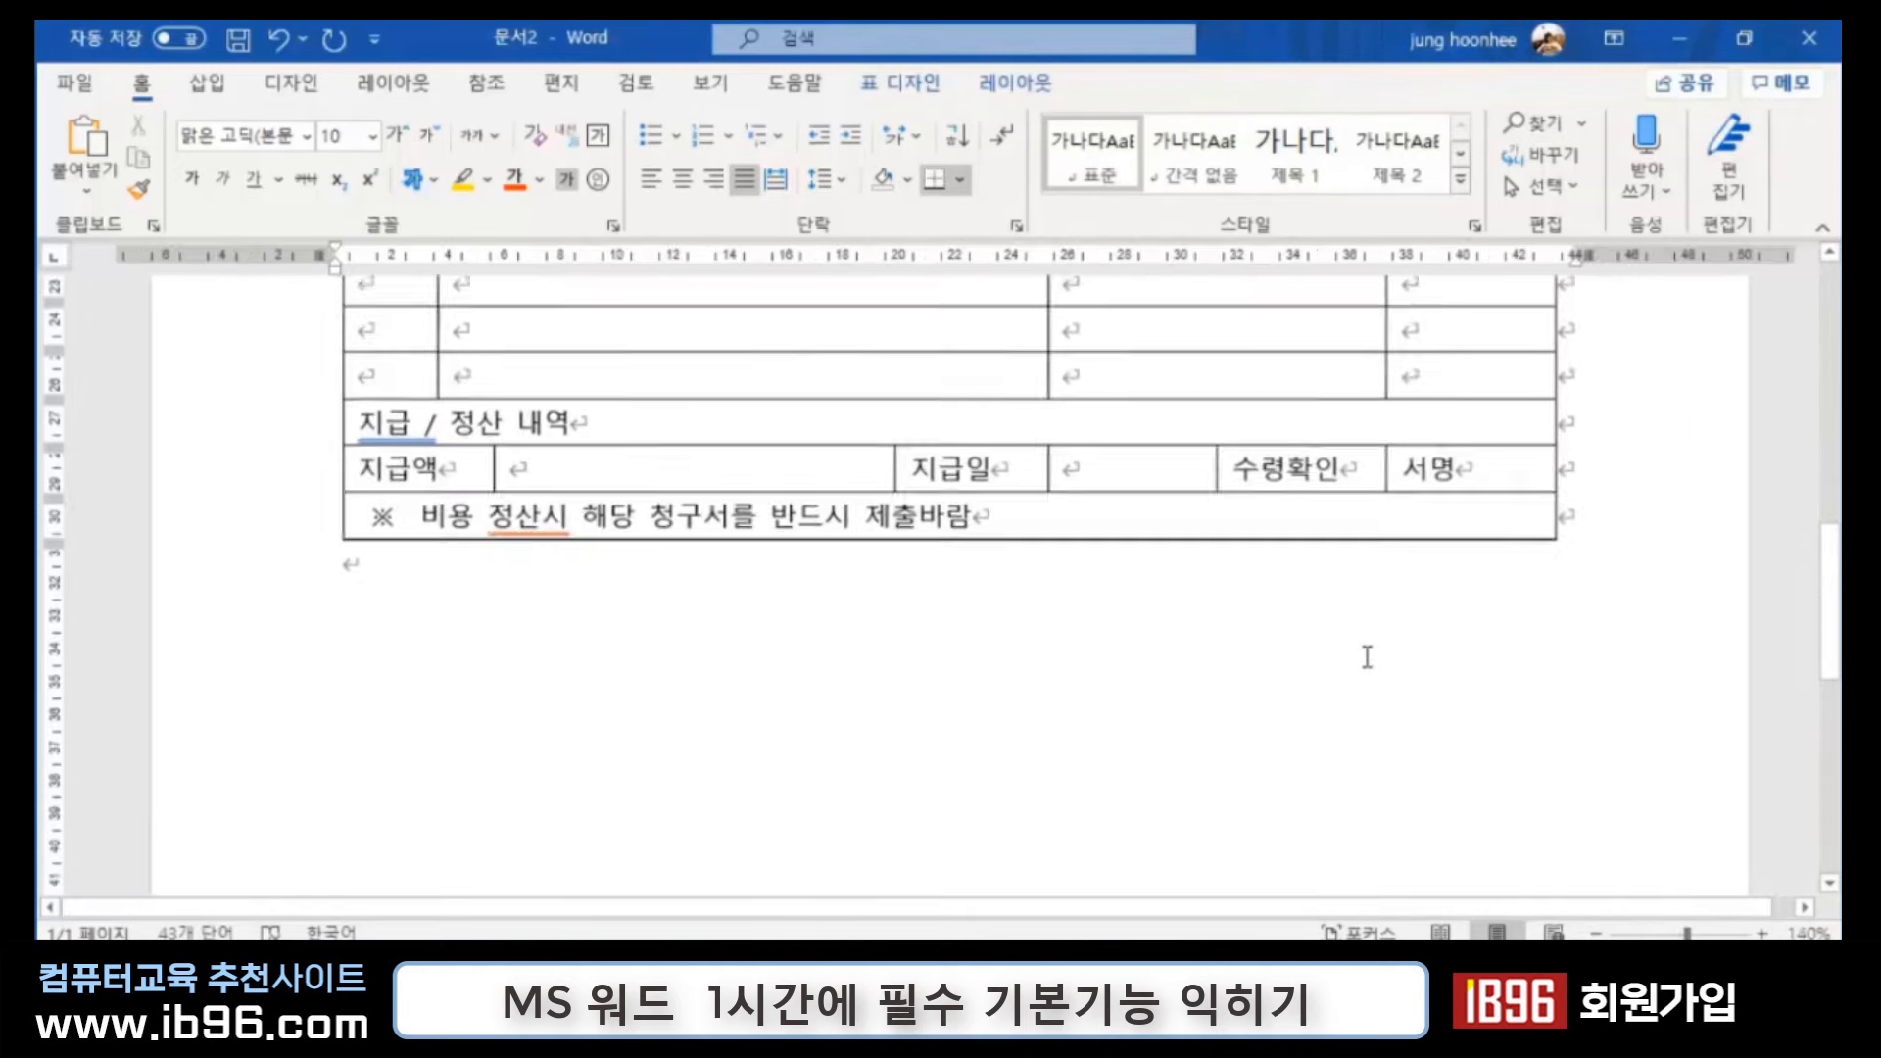
scroll(1373, 645, up, 5)
scroll(1373, 643, up, 2)
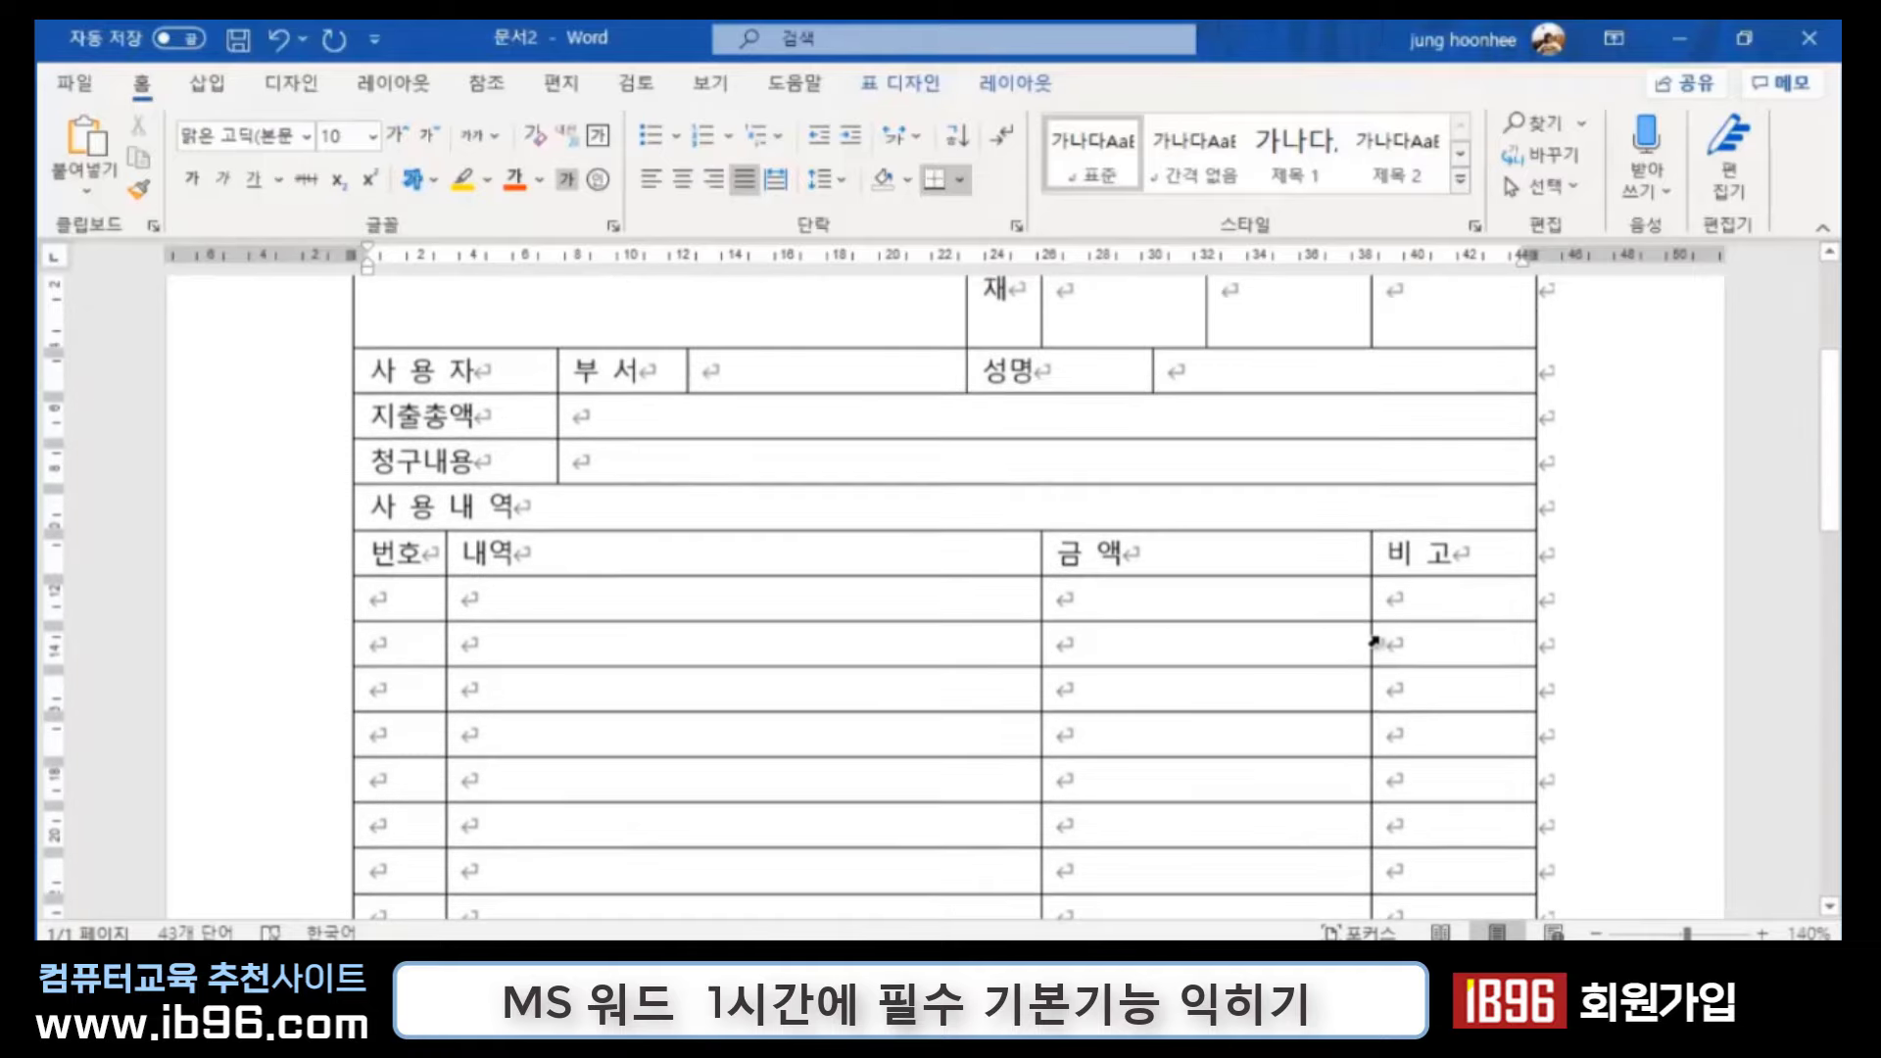
scroll(1373, 643, up, 2)
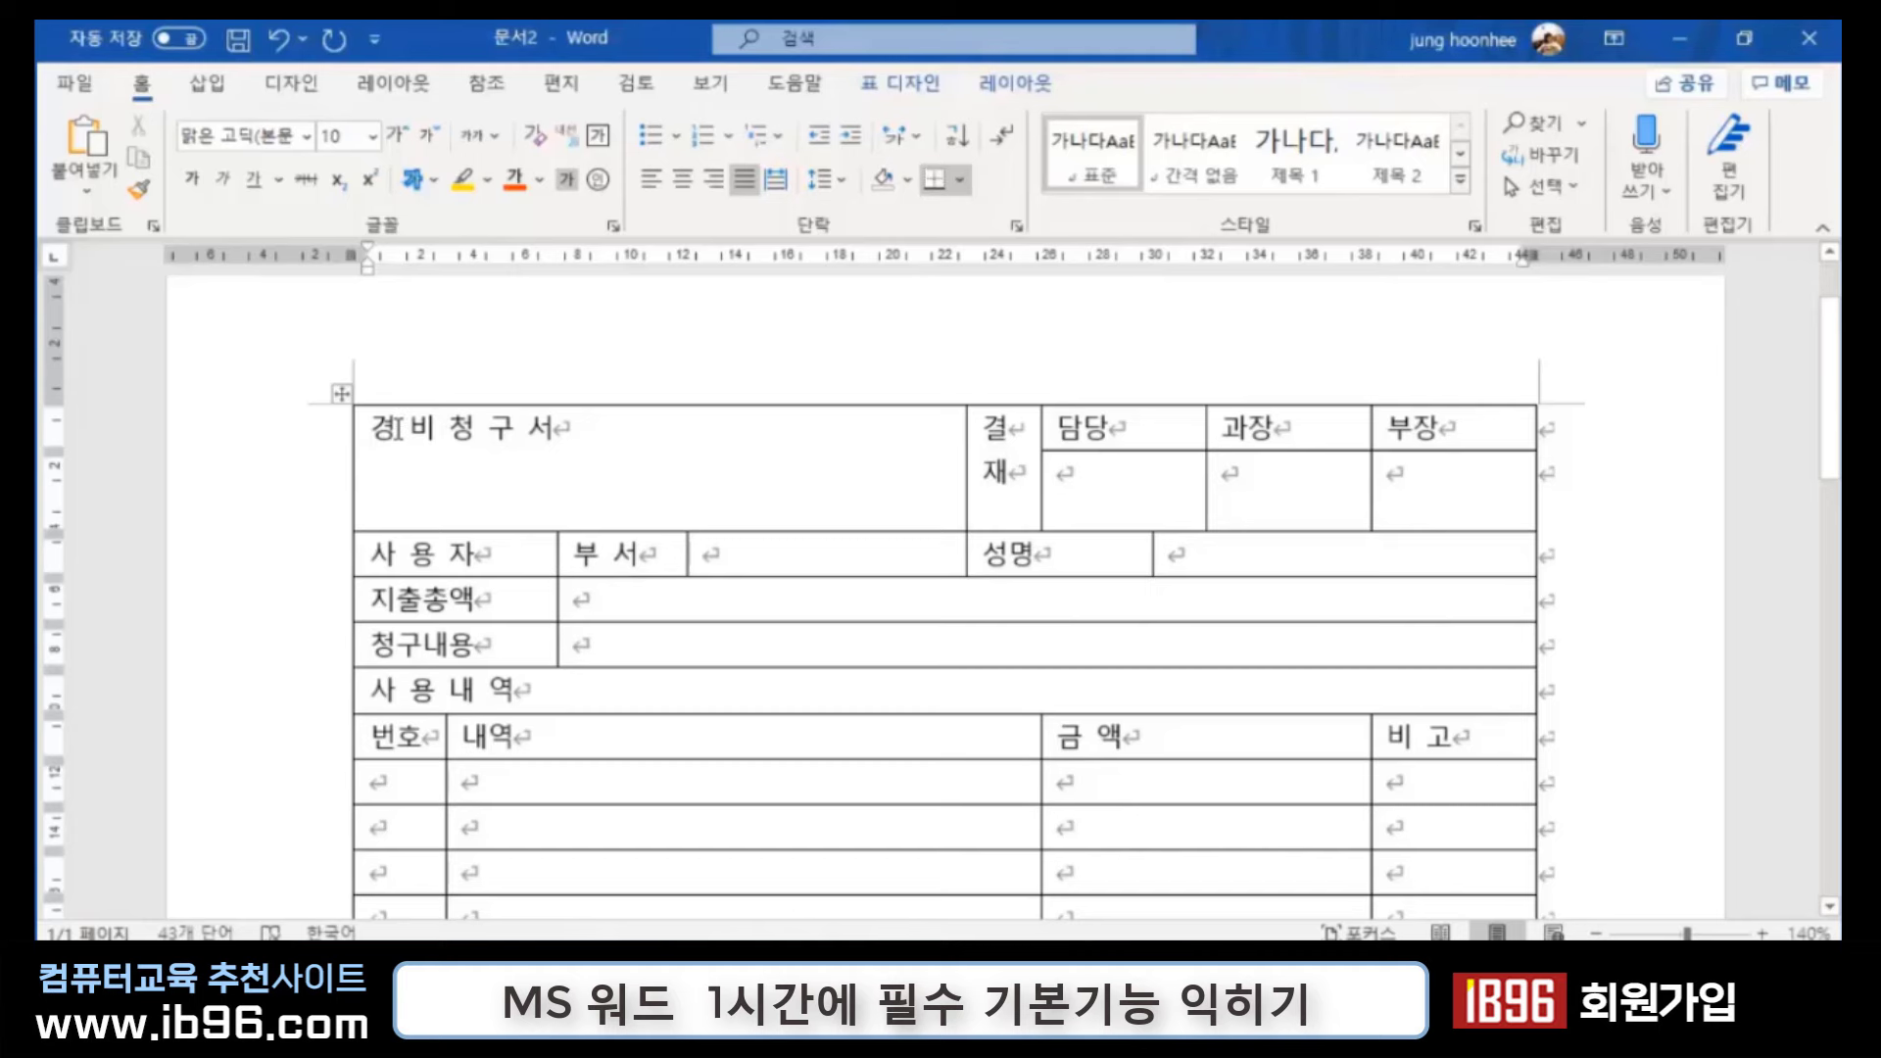
drag(398, 428, 1391, 970)
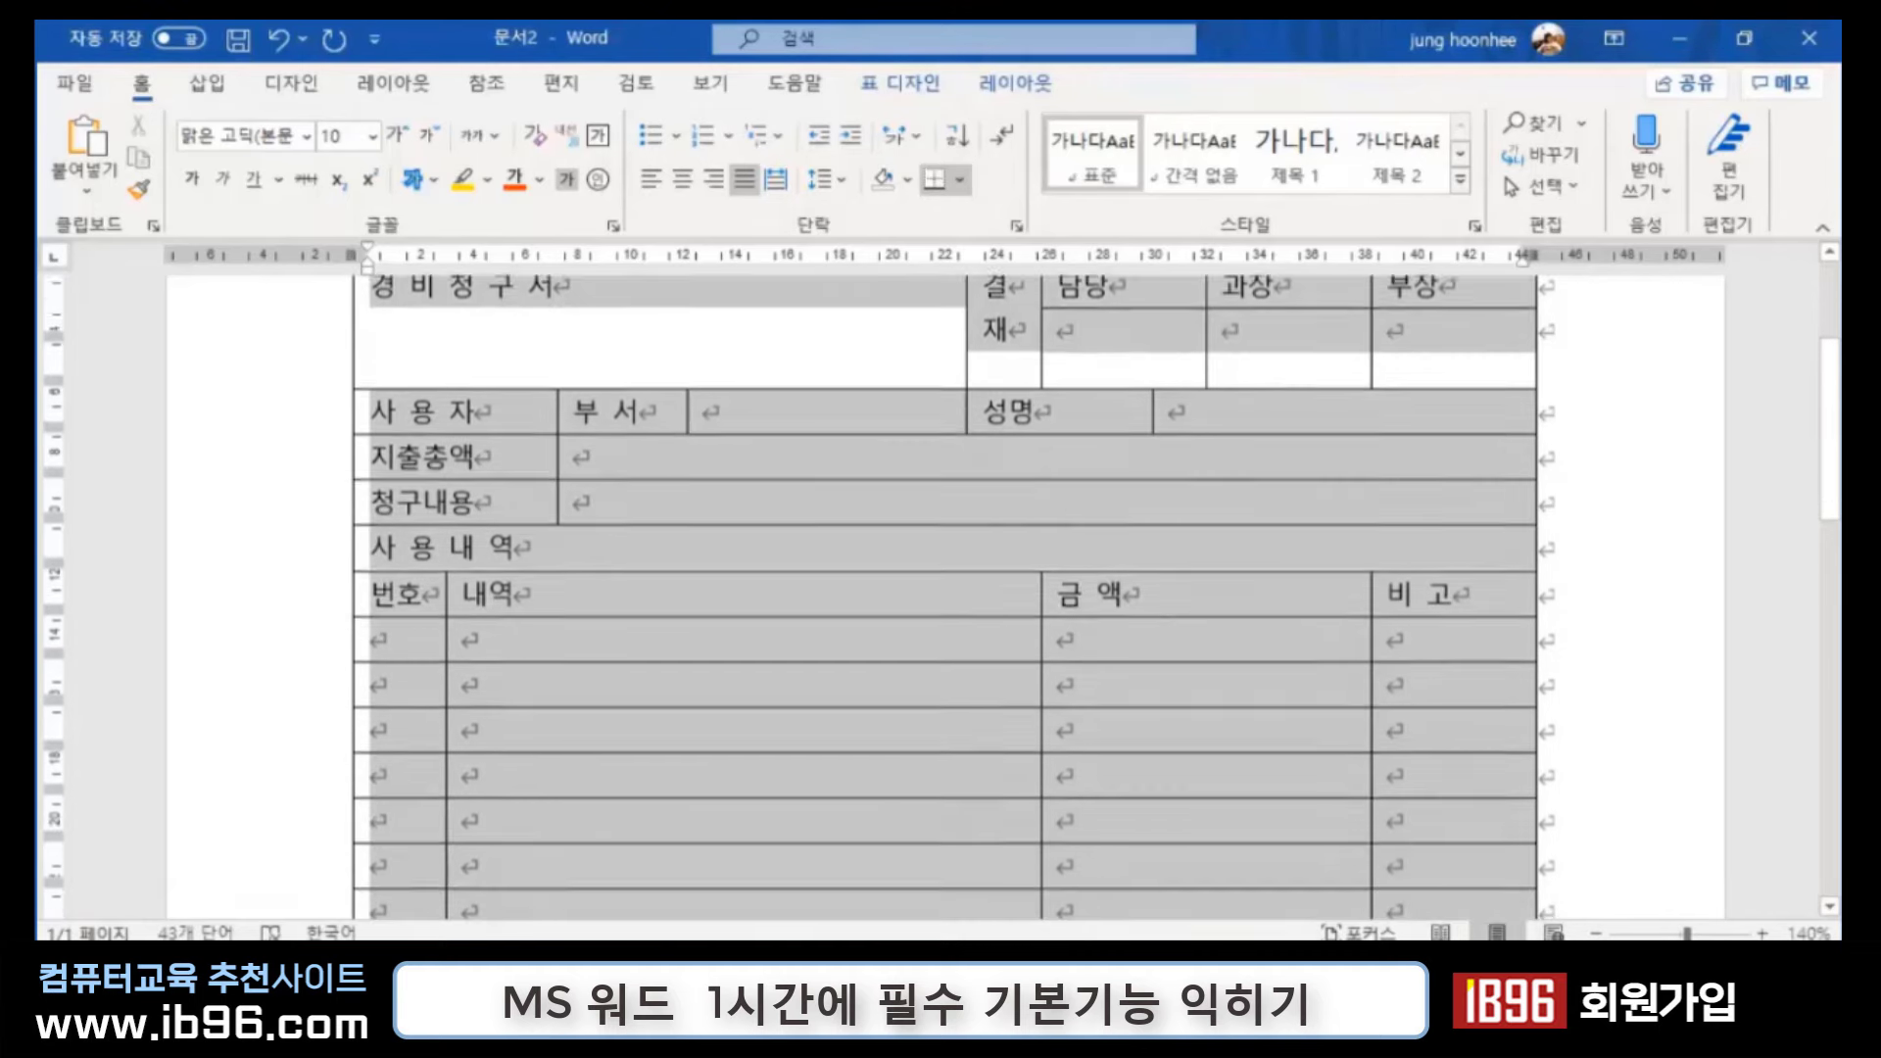
drag(1391, 970, 1190, 304)
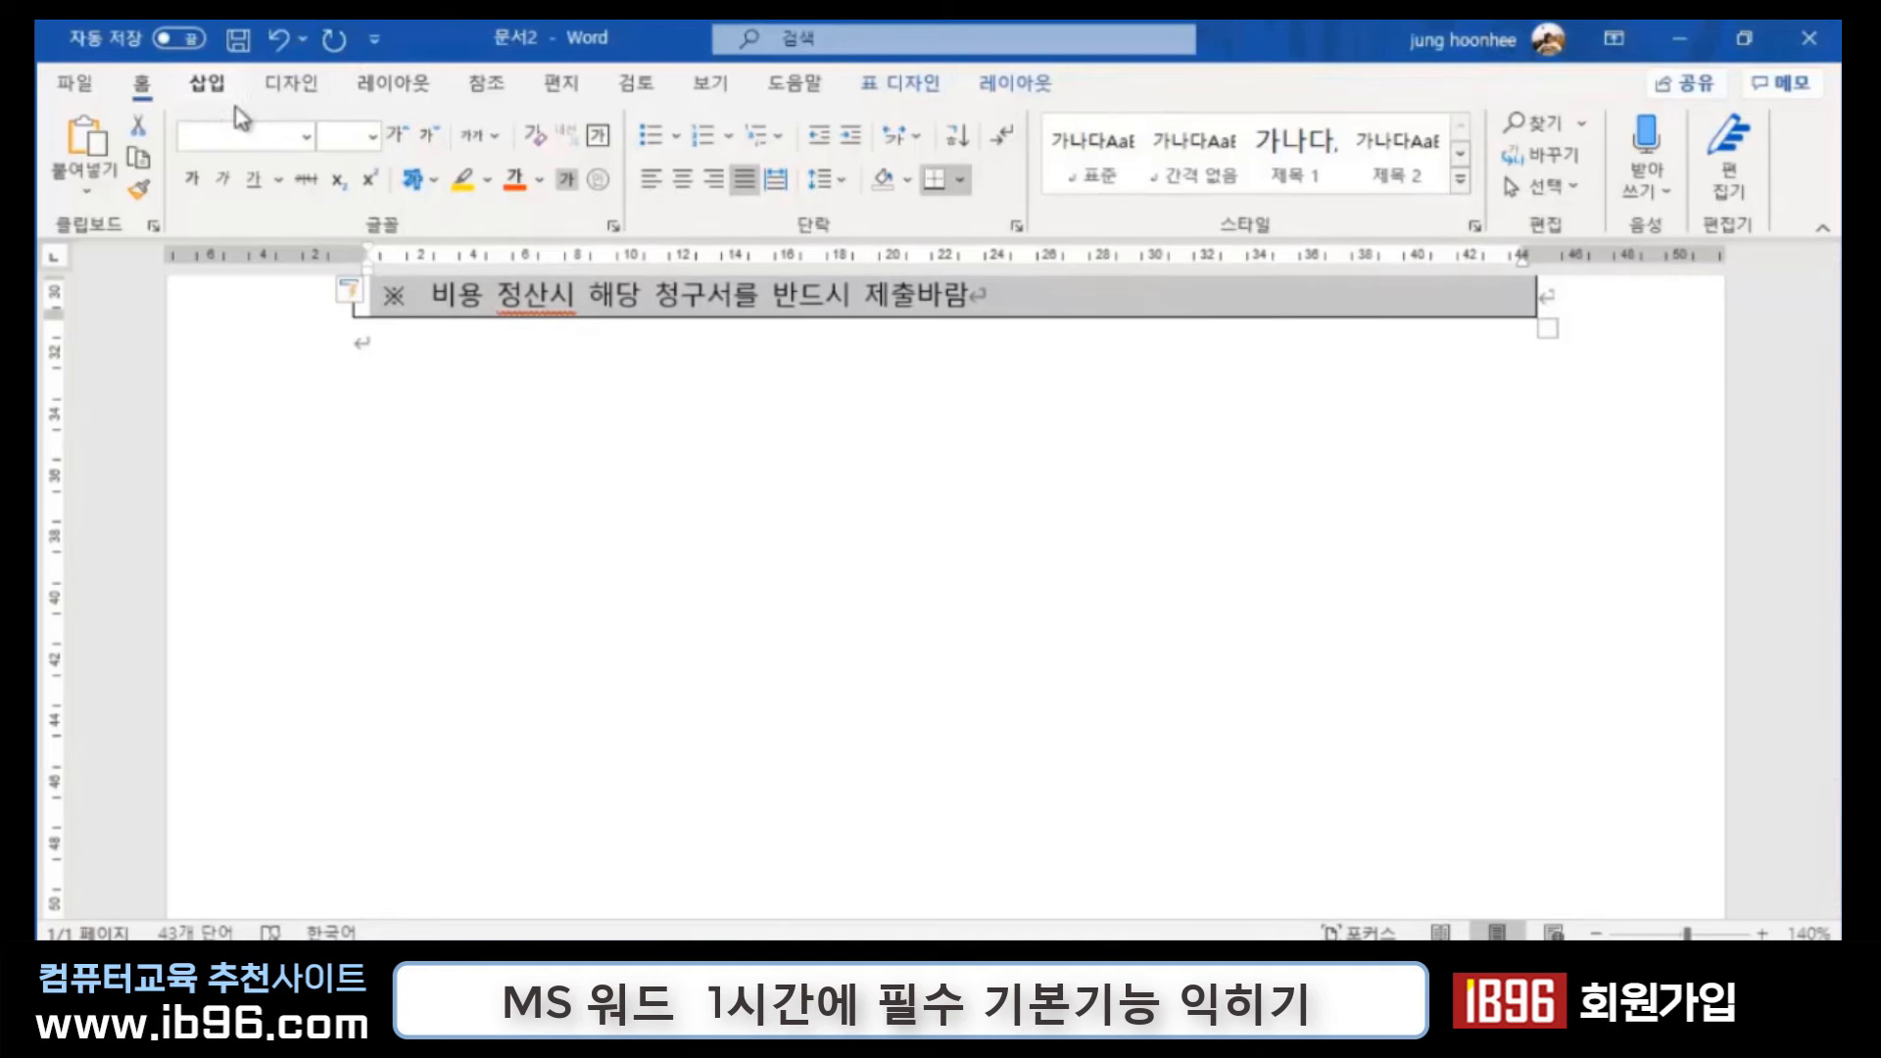
click(397, 137)
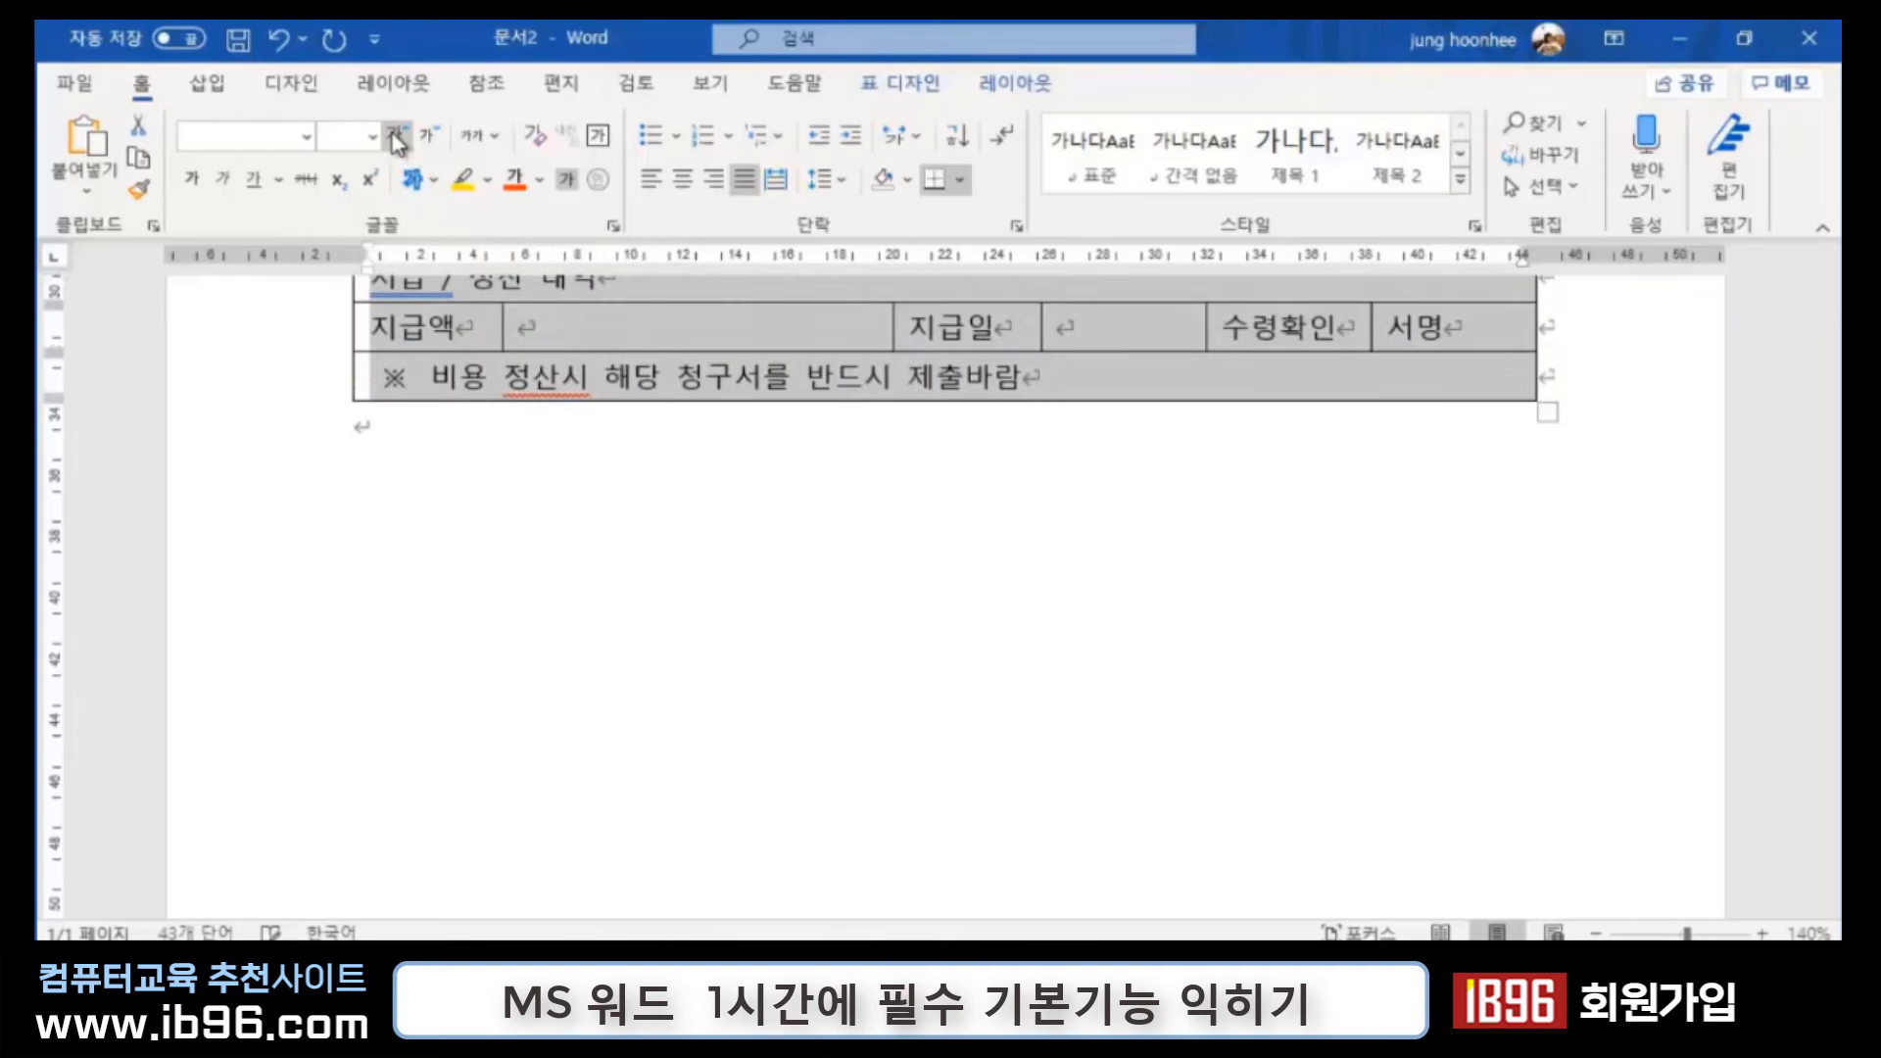
scroll(882, 534, up, 3)
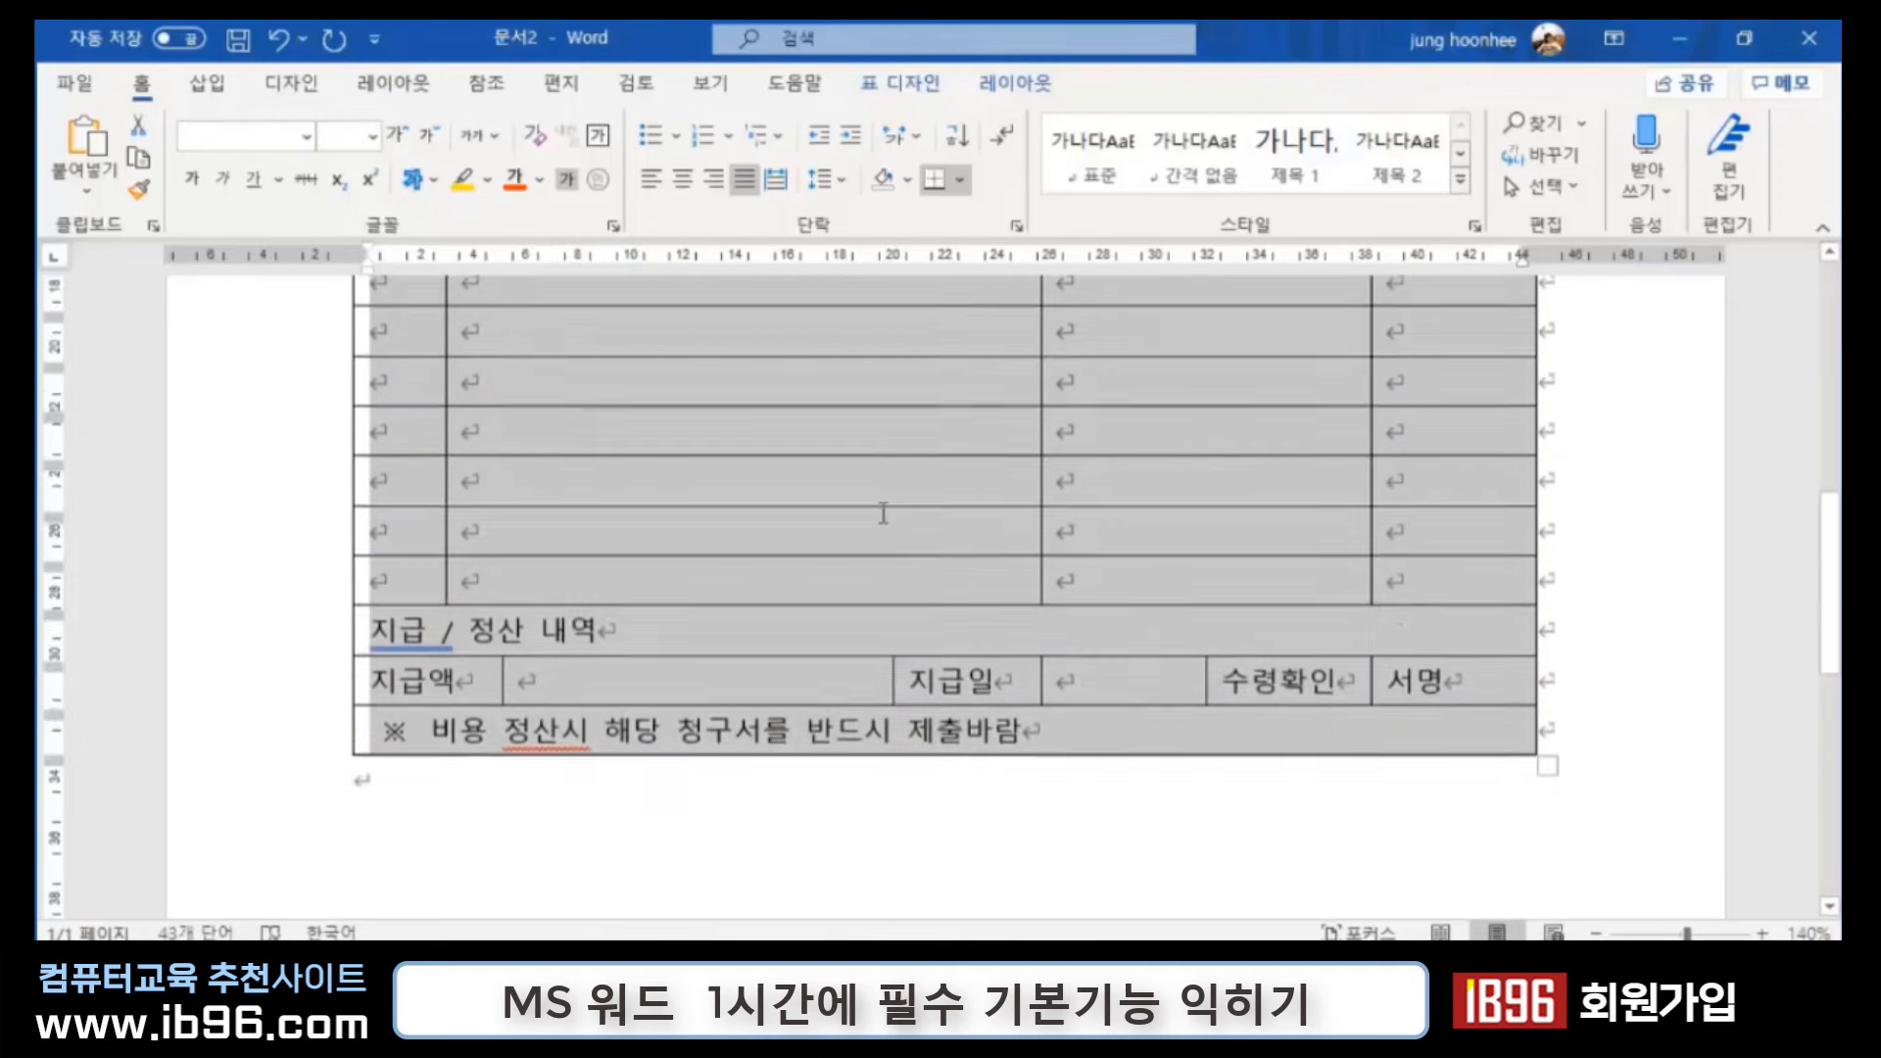
scroll(882, 533, up, 4)
scroll(884, 512, up, 3)
scroll(884, 512, up, 1)
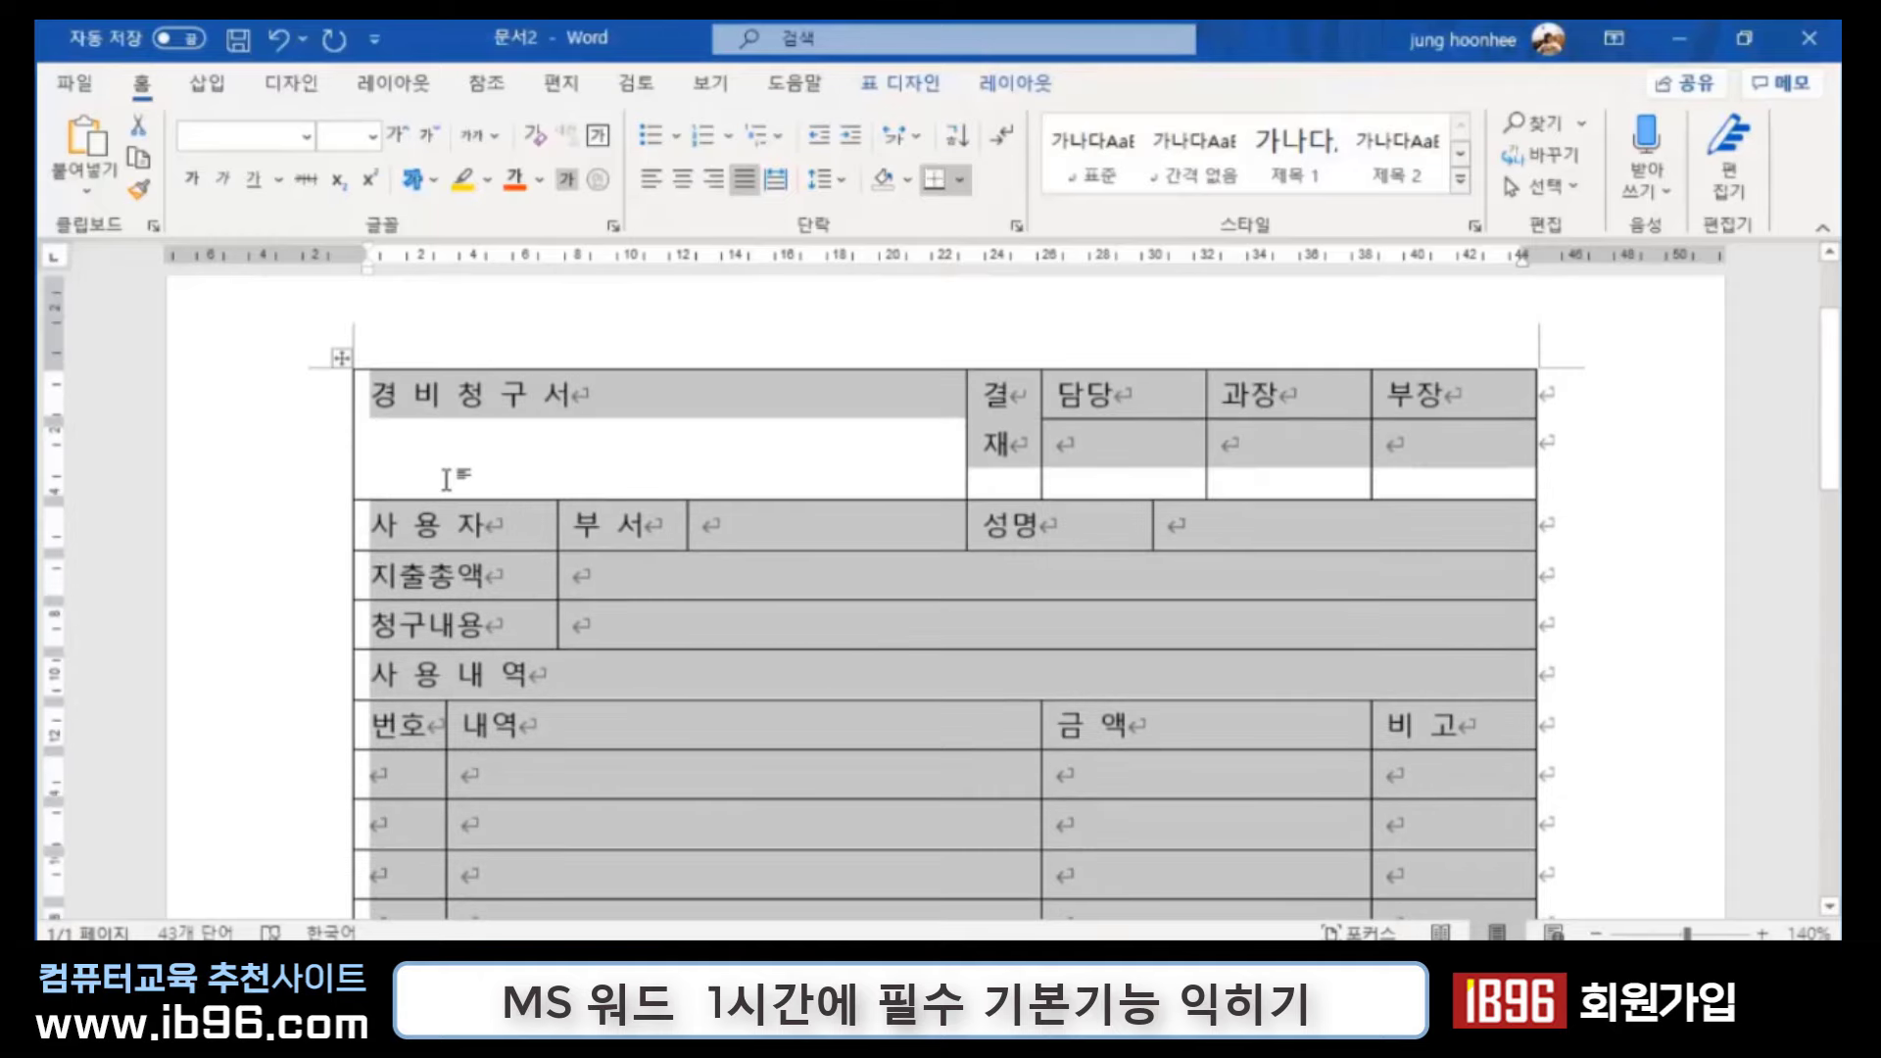
click(326, 537)
Step: Grow the 경비청구서 title to 18 pt and centre it horizontally in its cell
drag(583, 395, 350, 401)
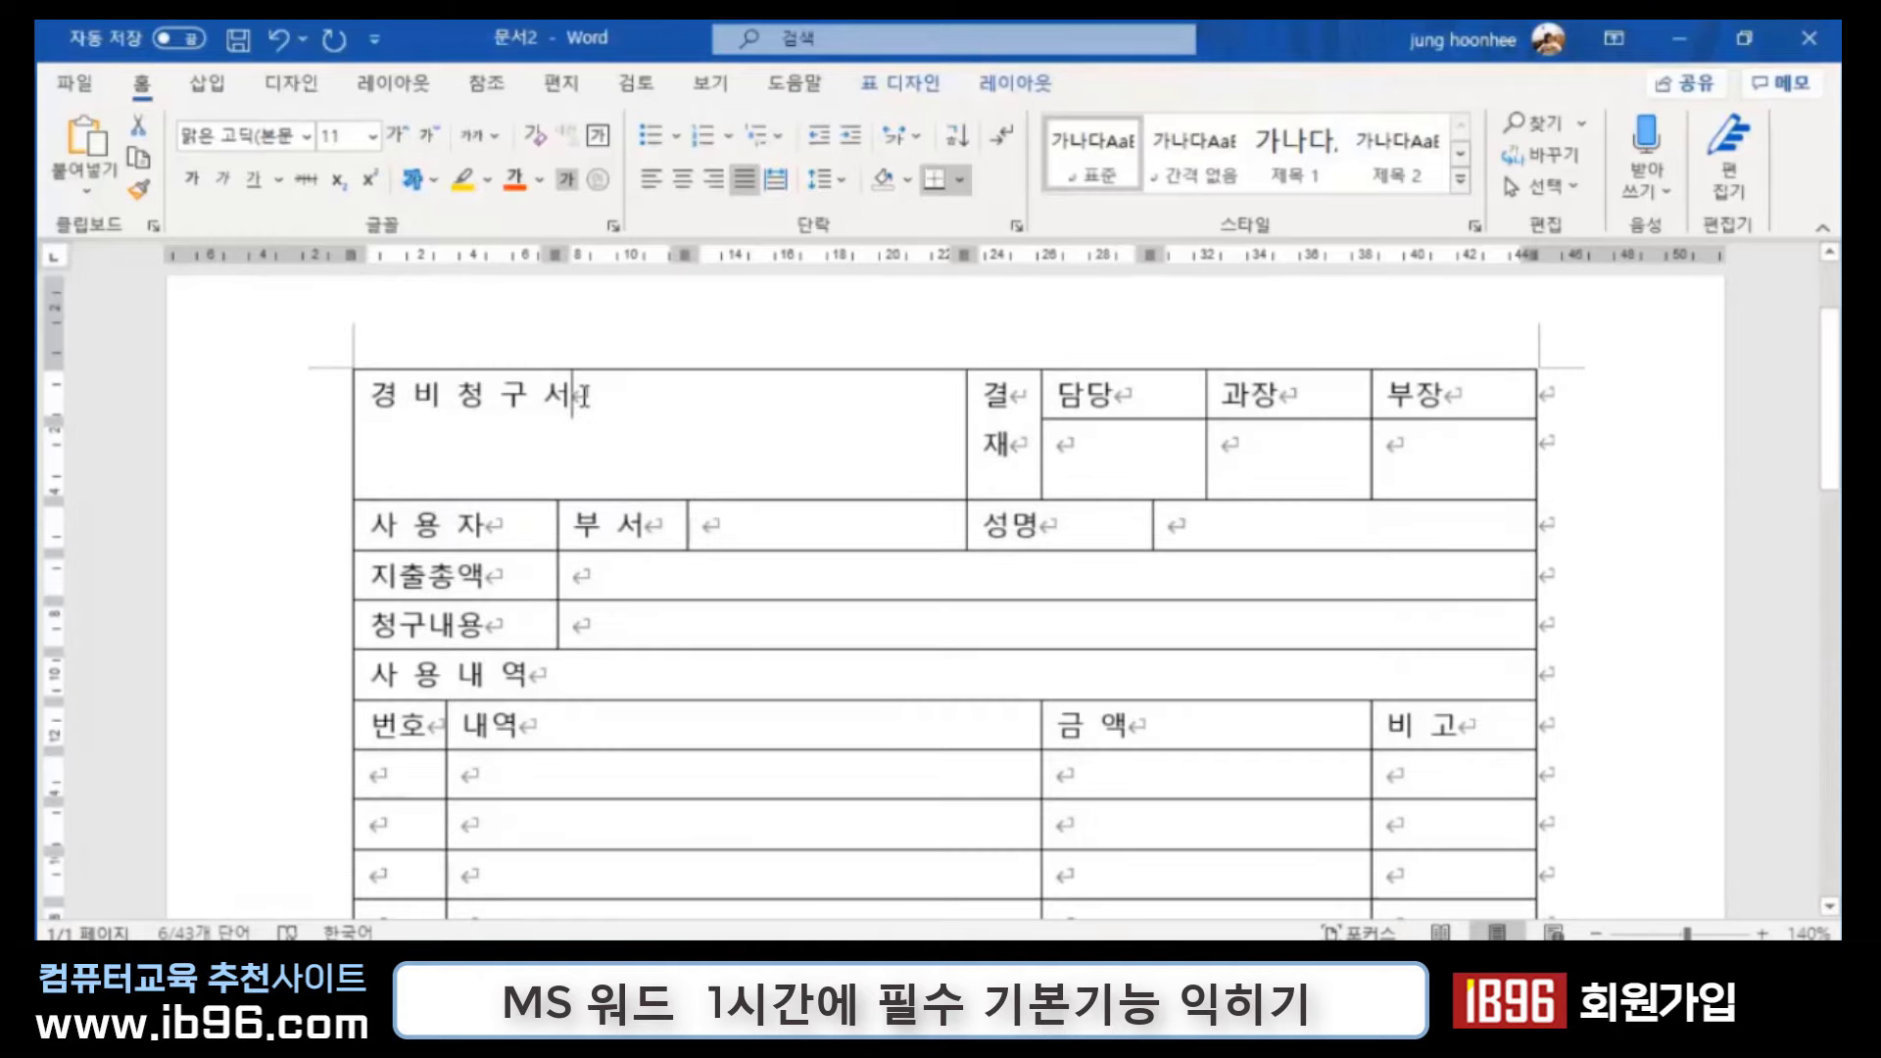
click(398, 135)
click(398, 135)
click(398, 135)
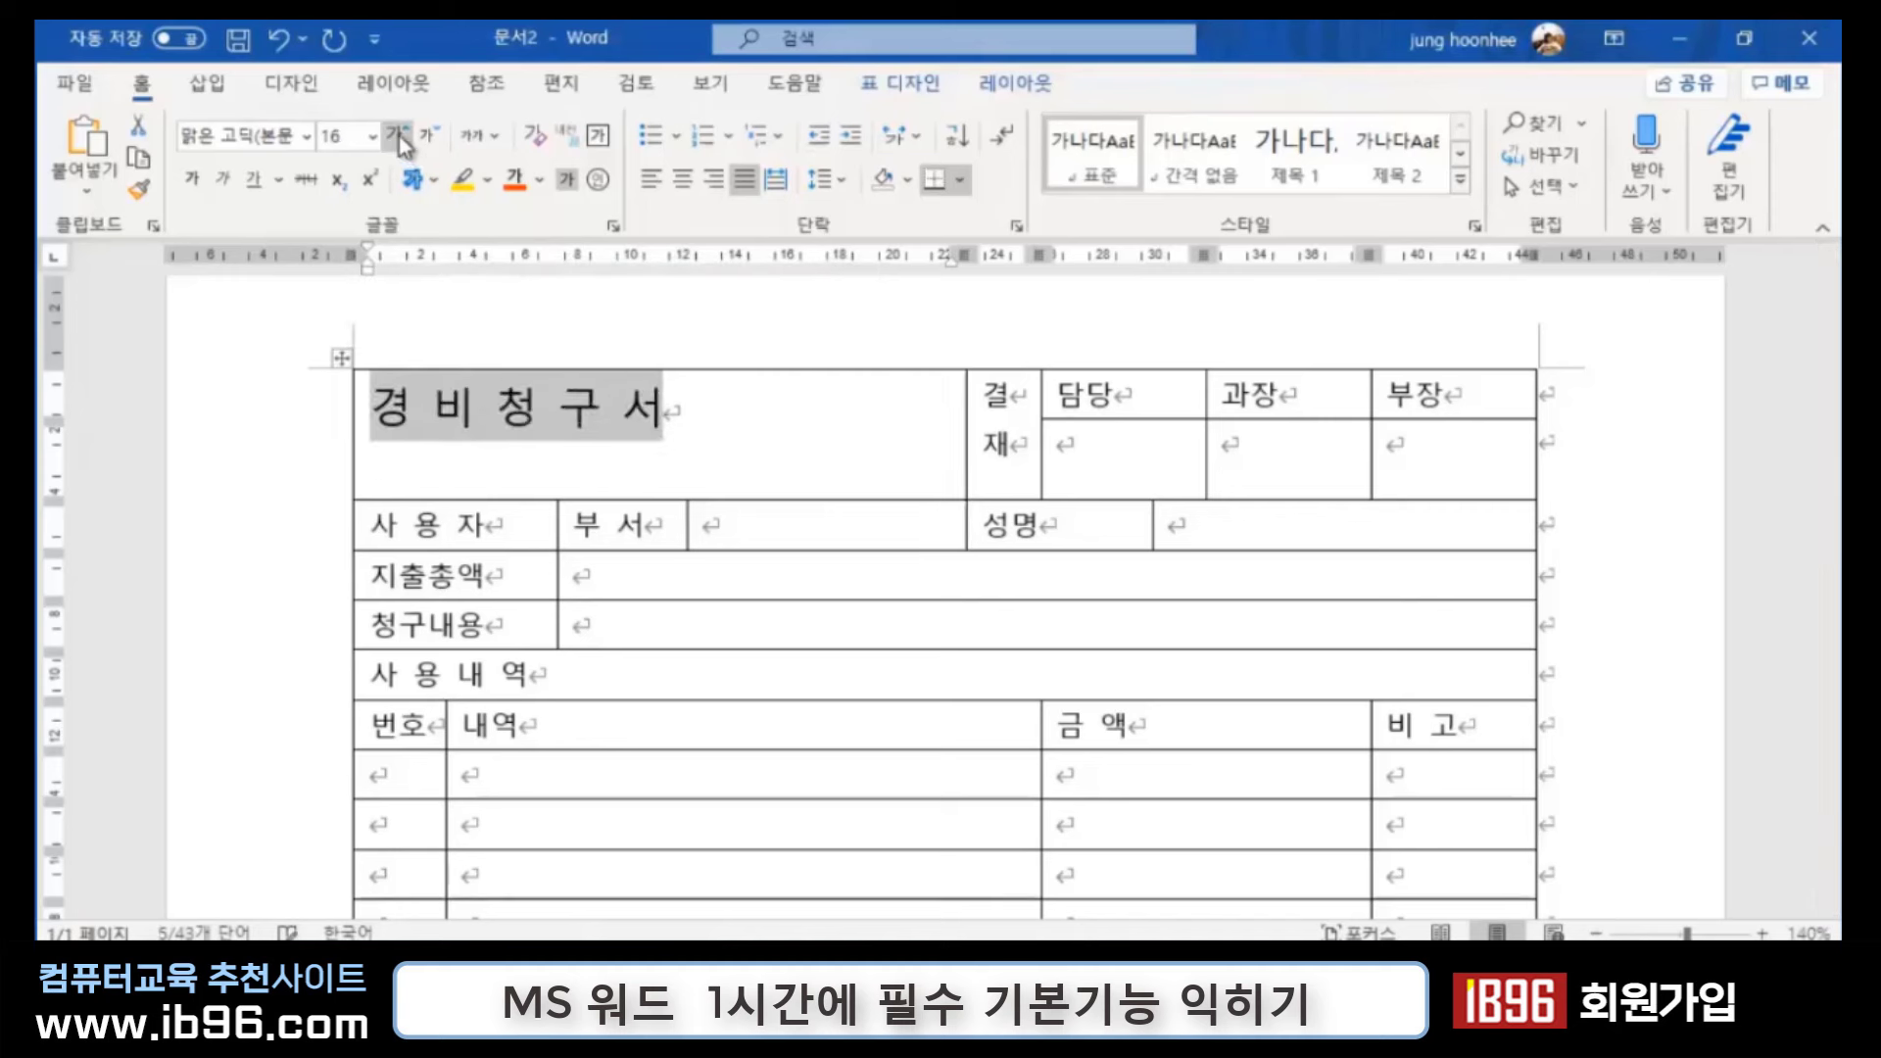
click(398, 136)
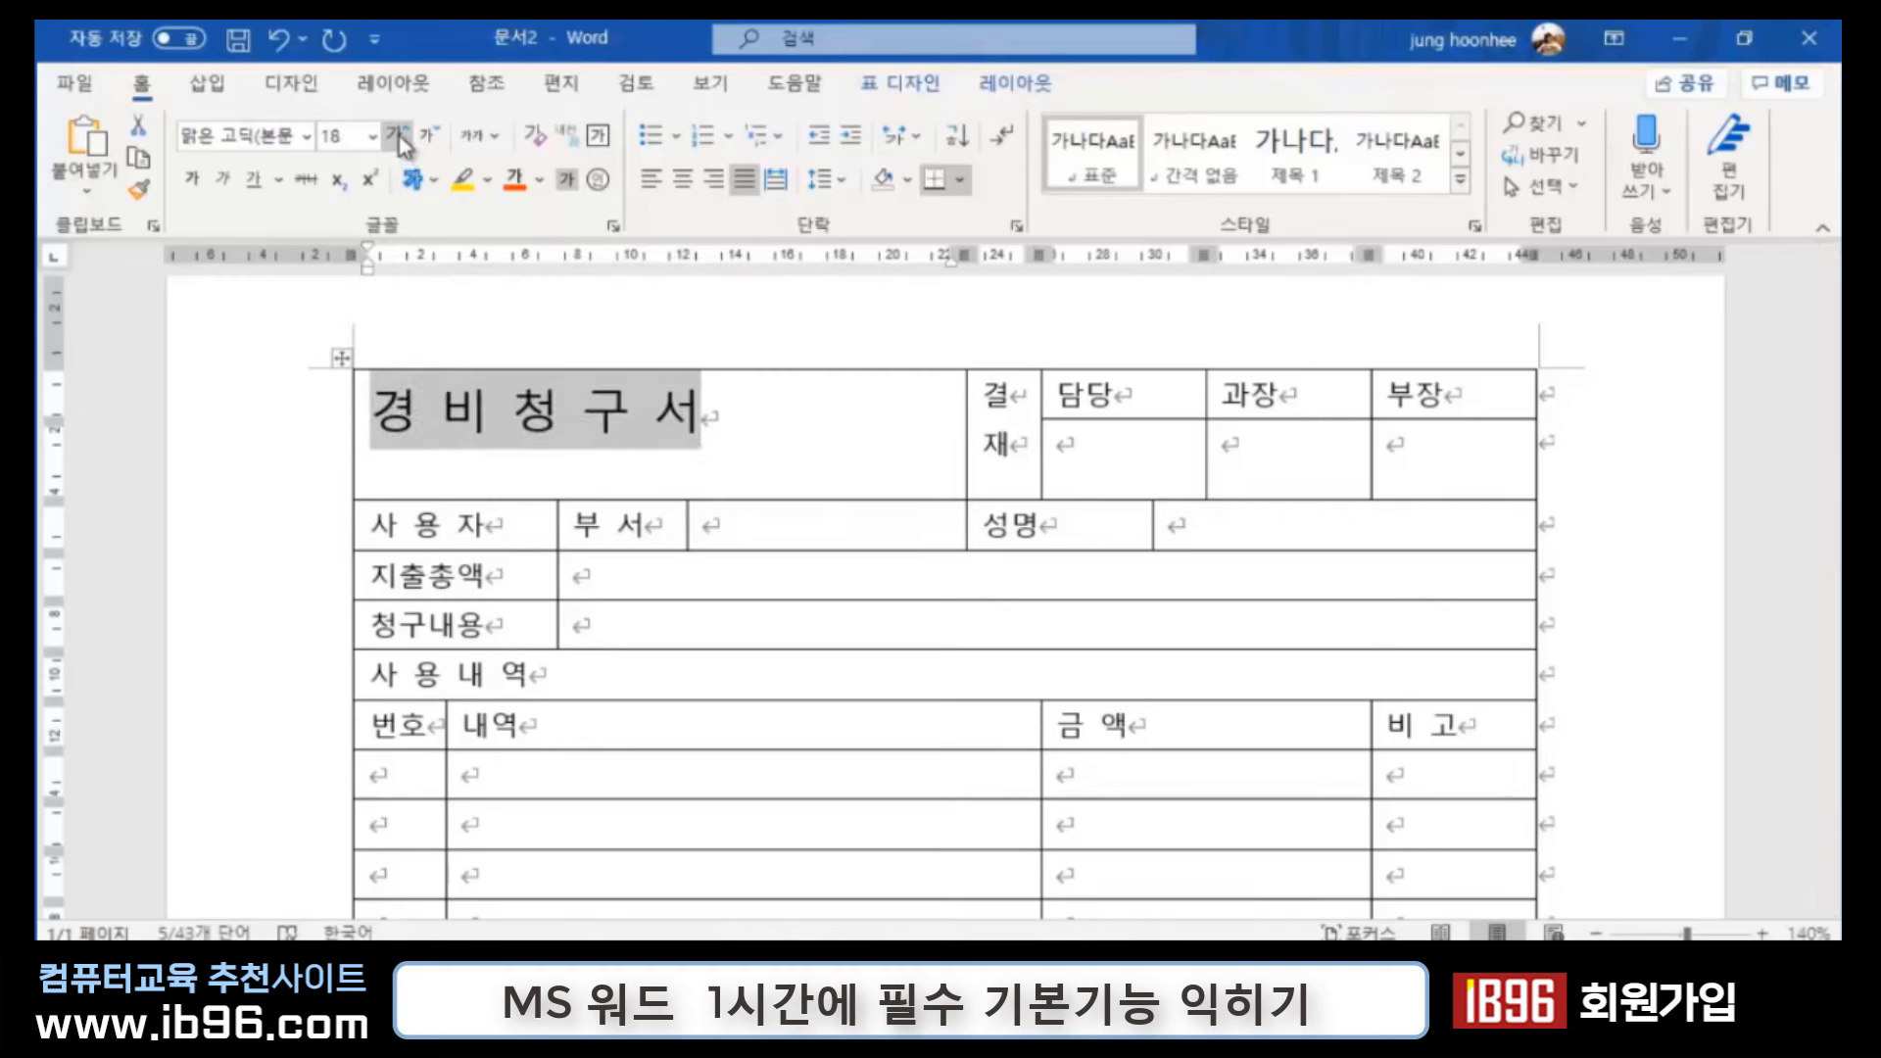
click(683, 179)
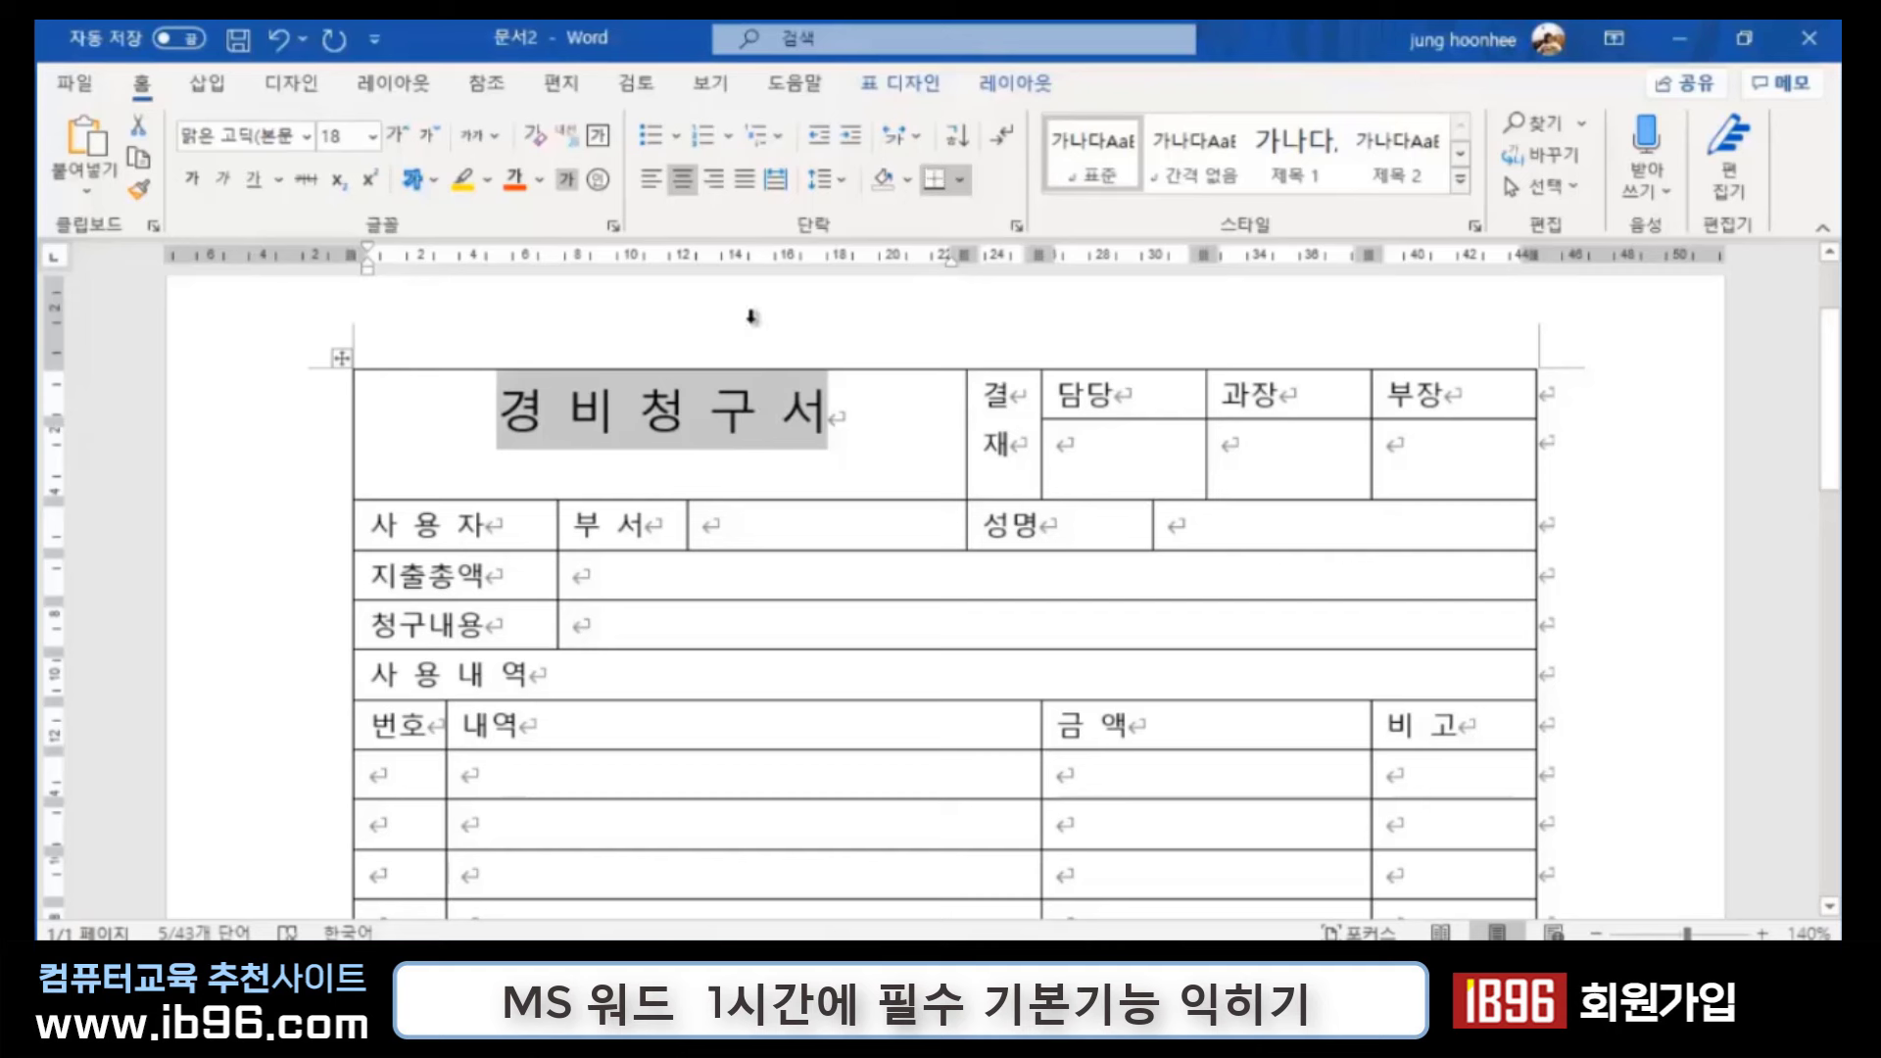
Step: Align Center the title cell and the 담당, 과장, 부장 approval cells, then select the 사용자 through 번호 rows
click(1015, 87)
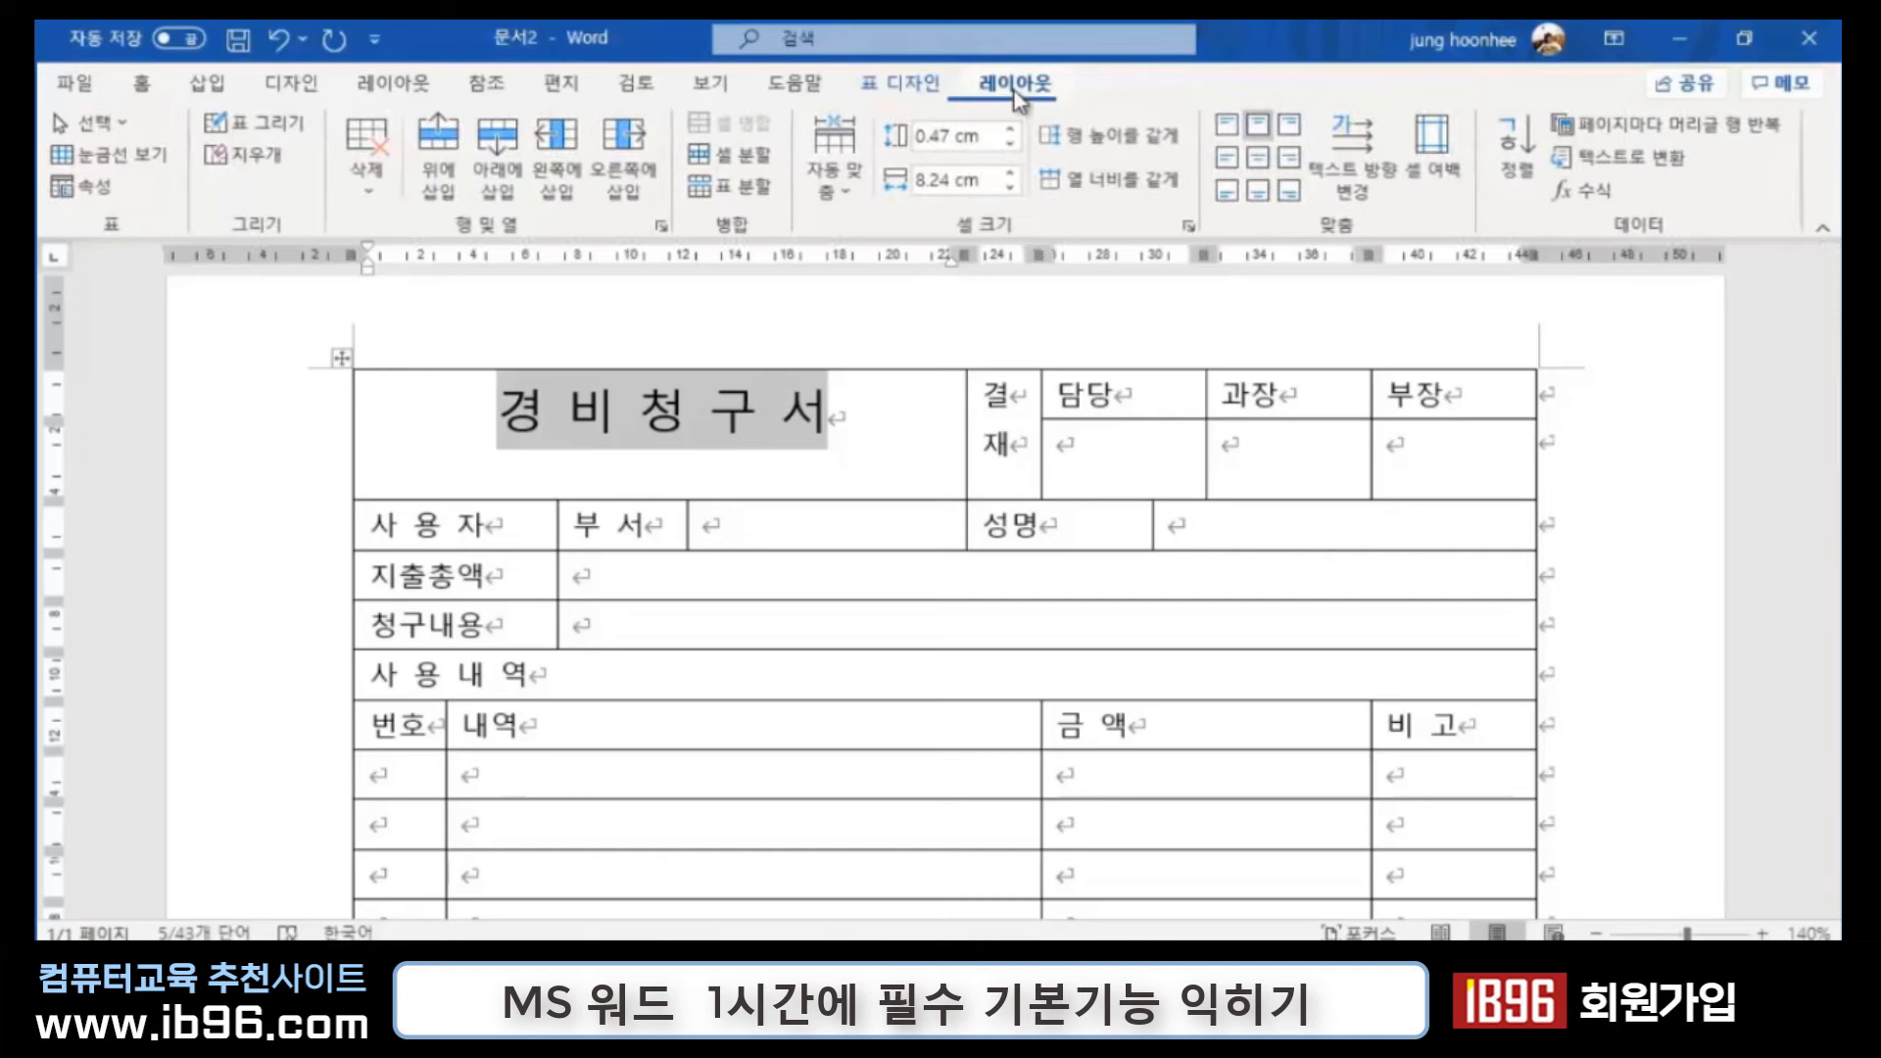
click(1261, 161)
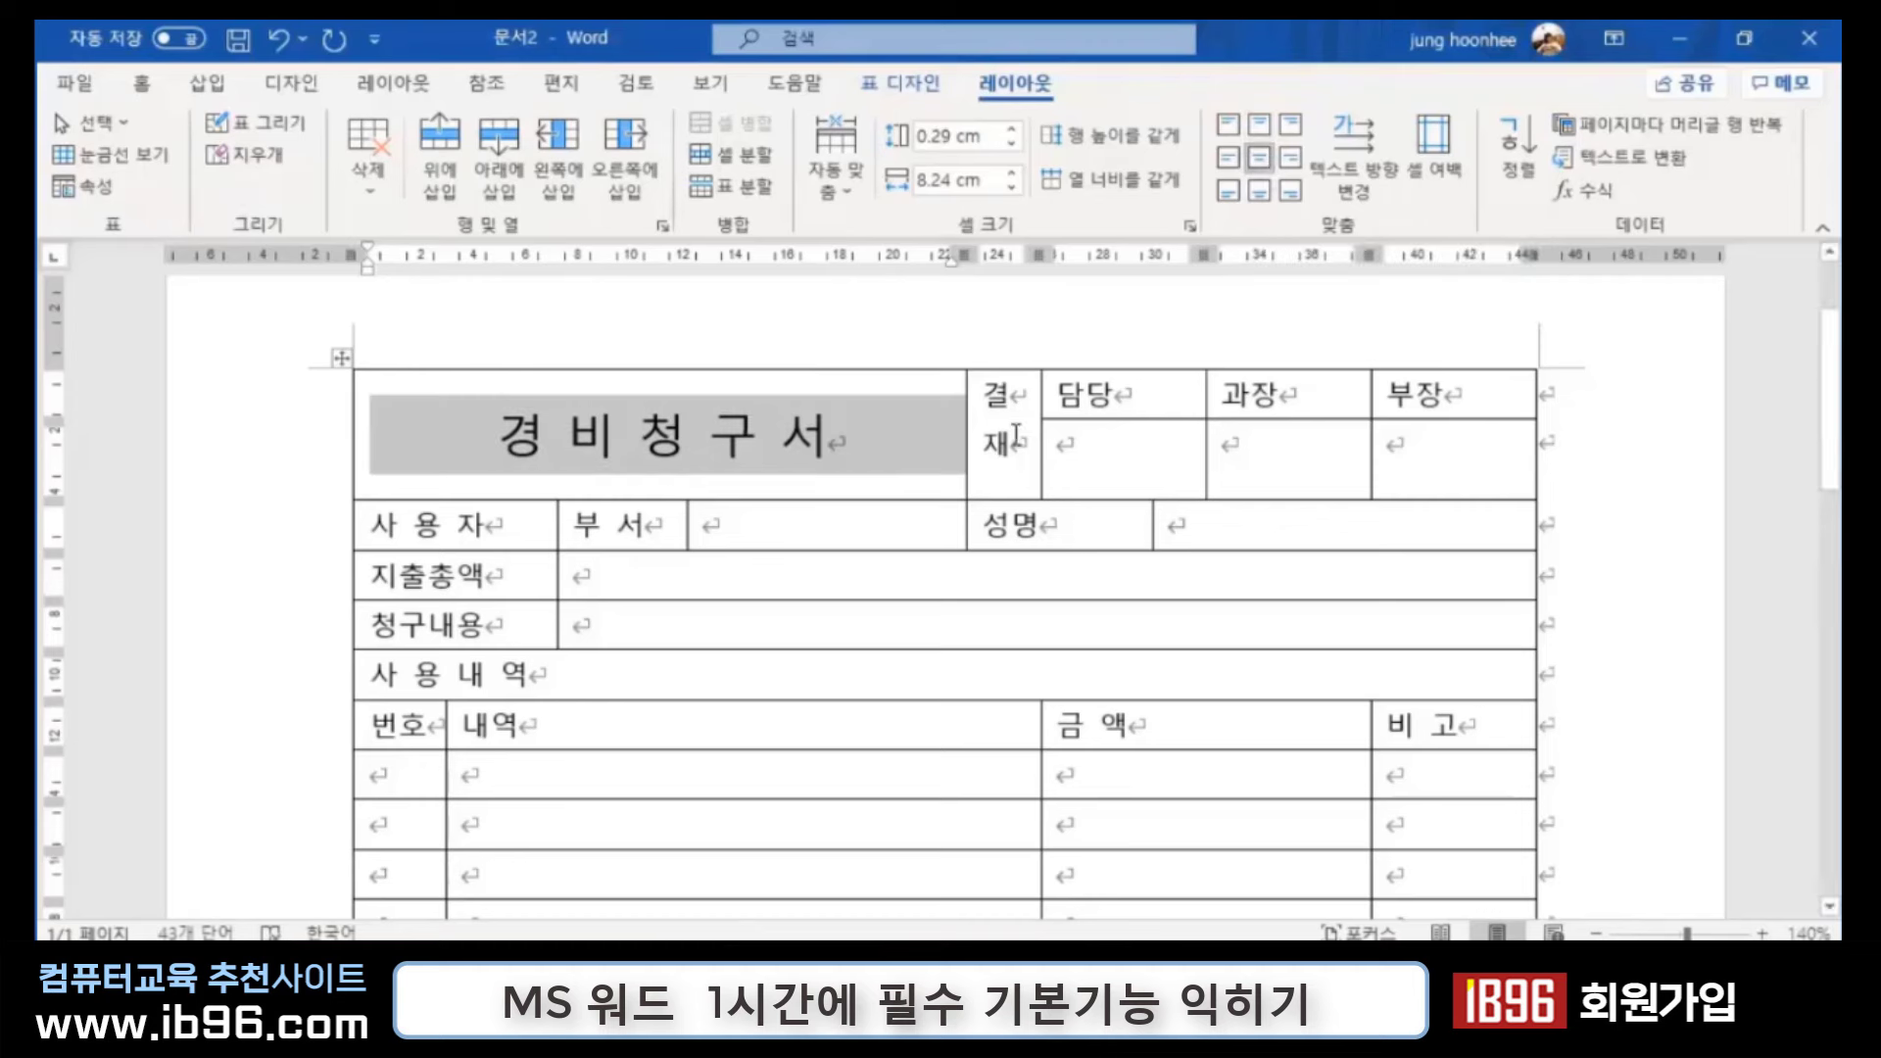
drag(1016, 434, 1434, 441)
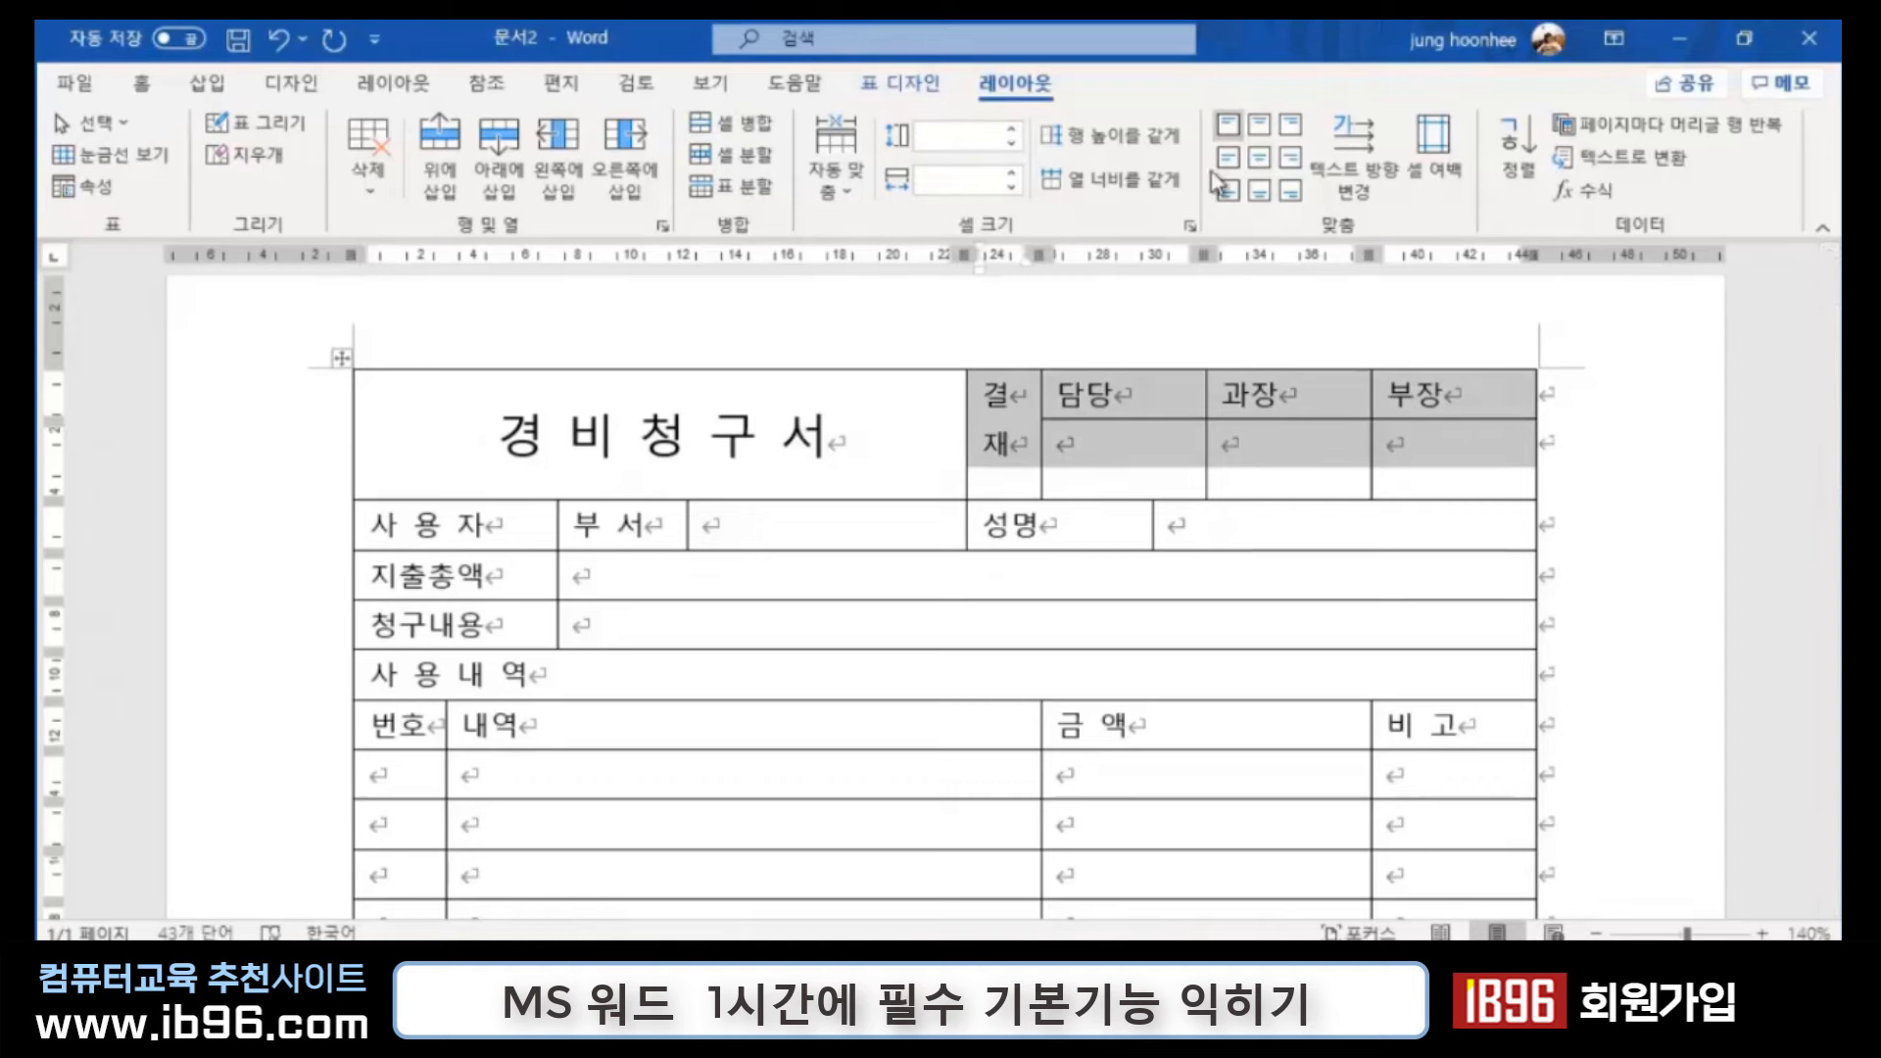
click(1264, 161)
click(1609, 476)
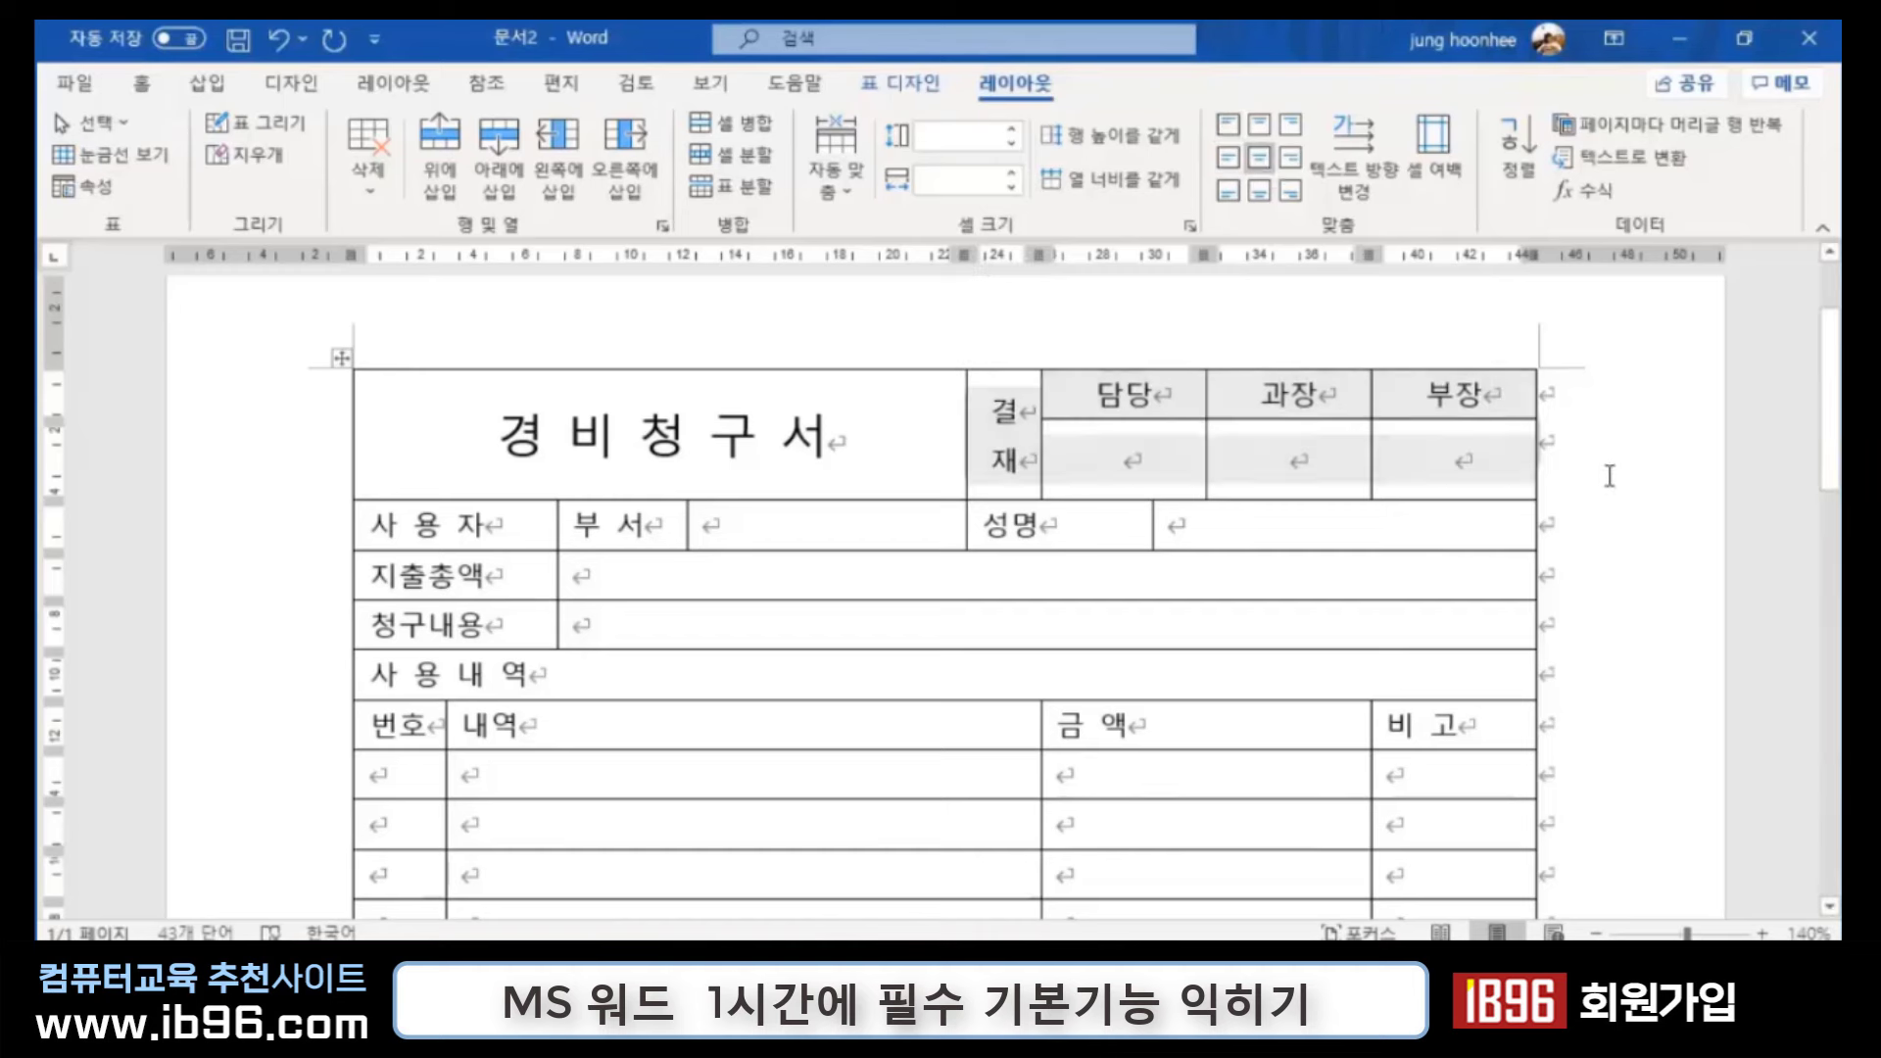
click(1248, 627)
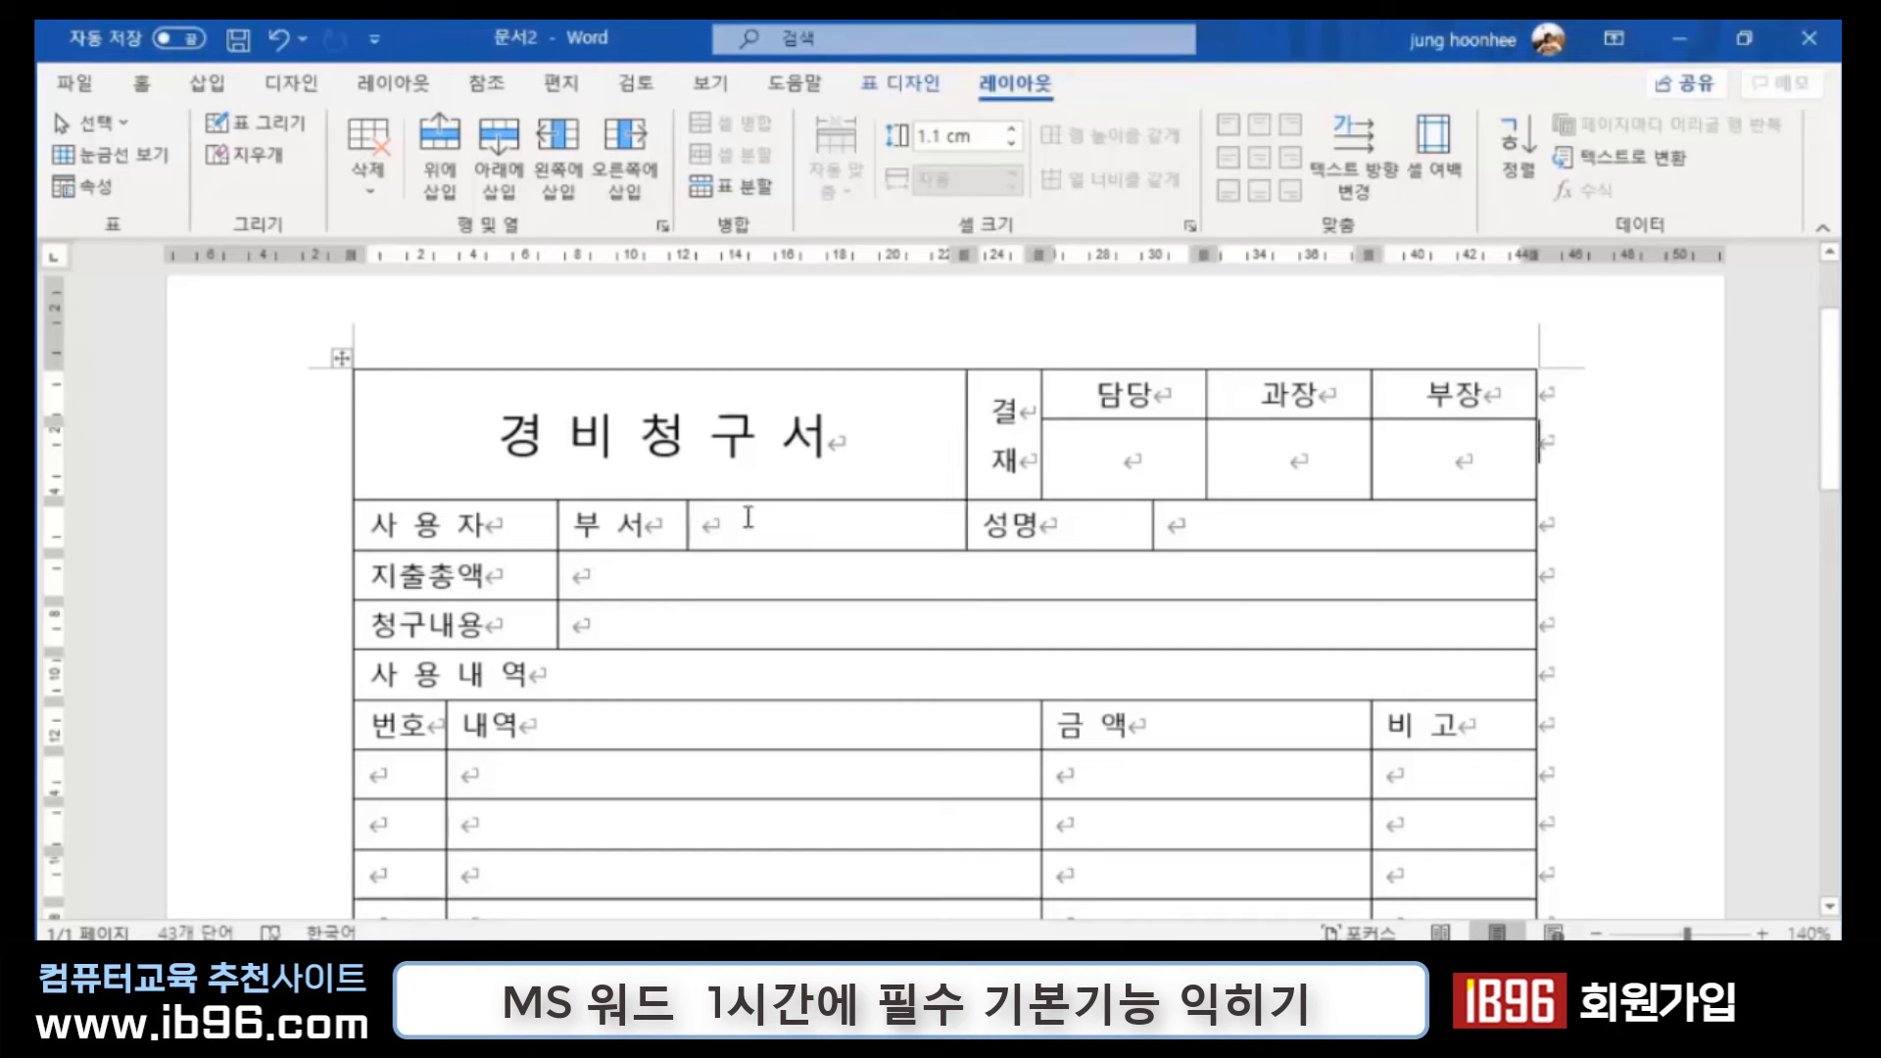
drag(439, 529, 937, 581)
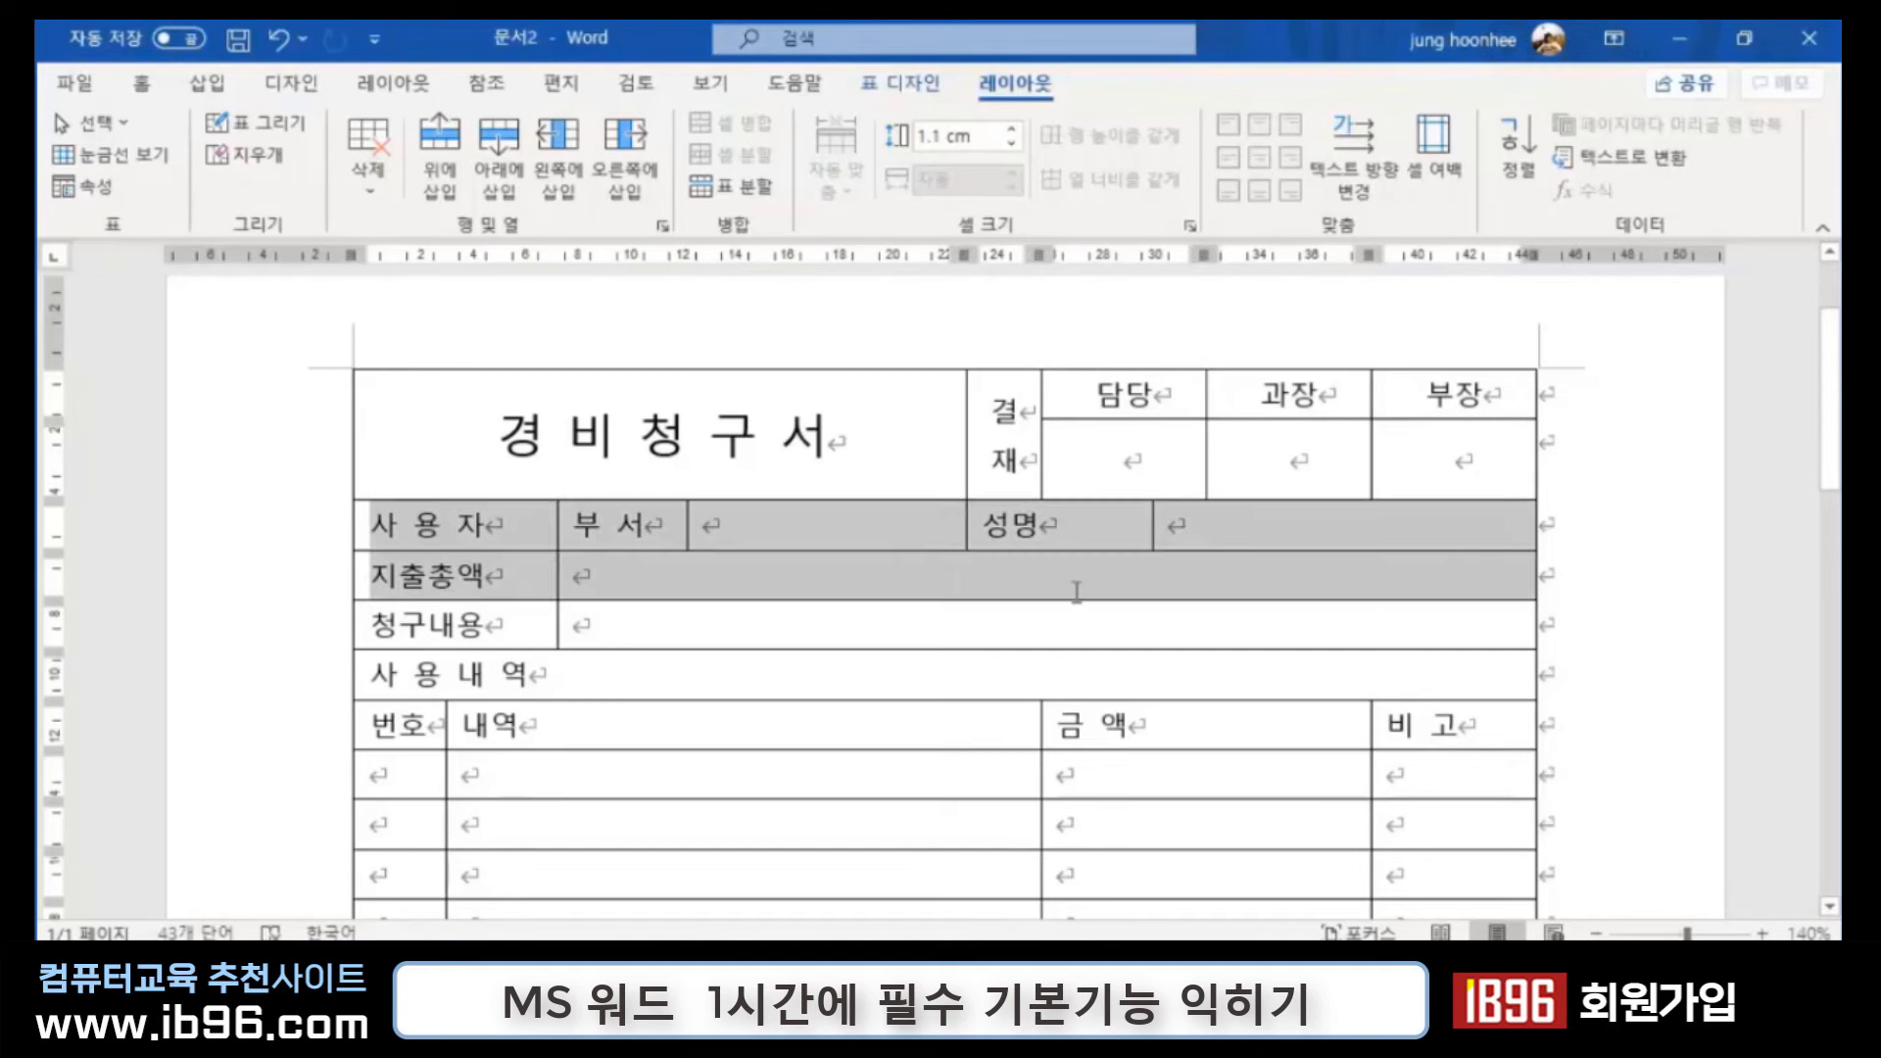
mouse_move(1077, 592)
mouse_down()
mouse_move(1068, 664)
mouse_move(1197, 735)
mouse_move(1445, 760)
mouse_move(1475, 730)
mouse_up()
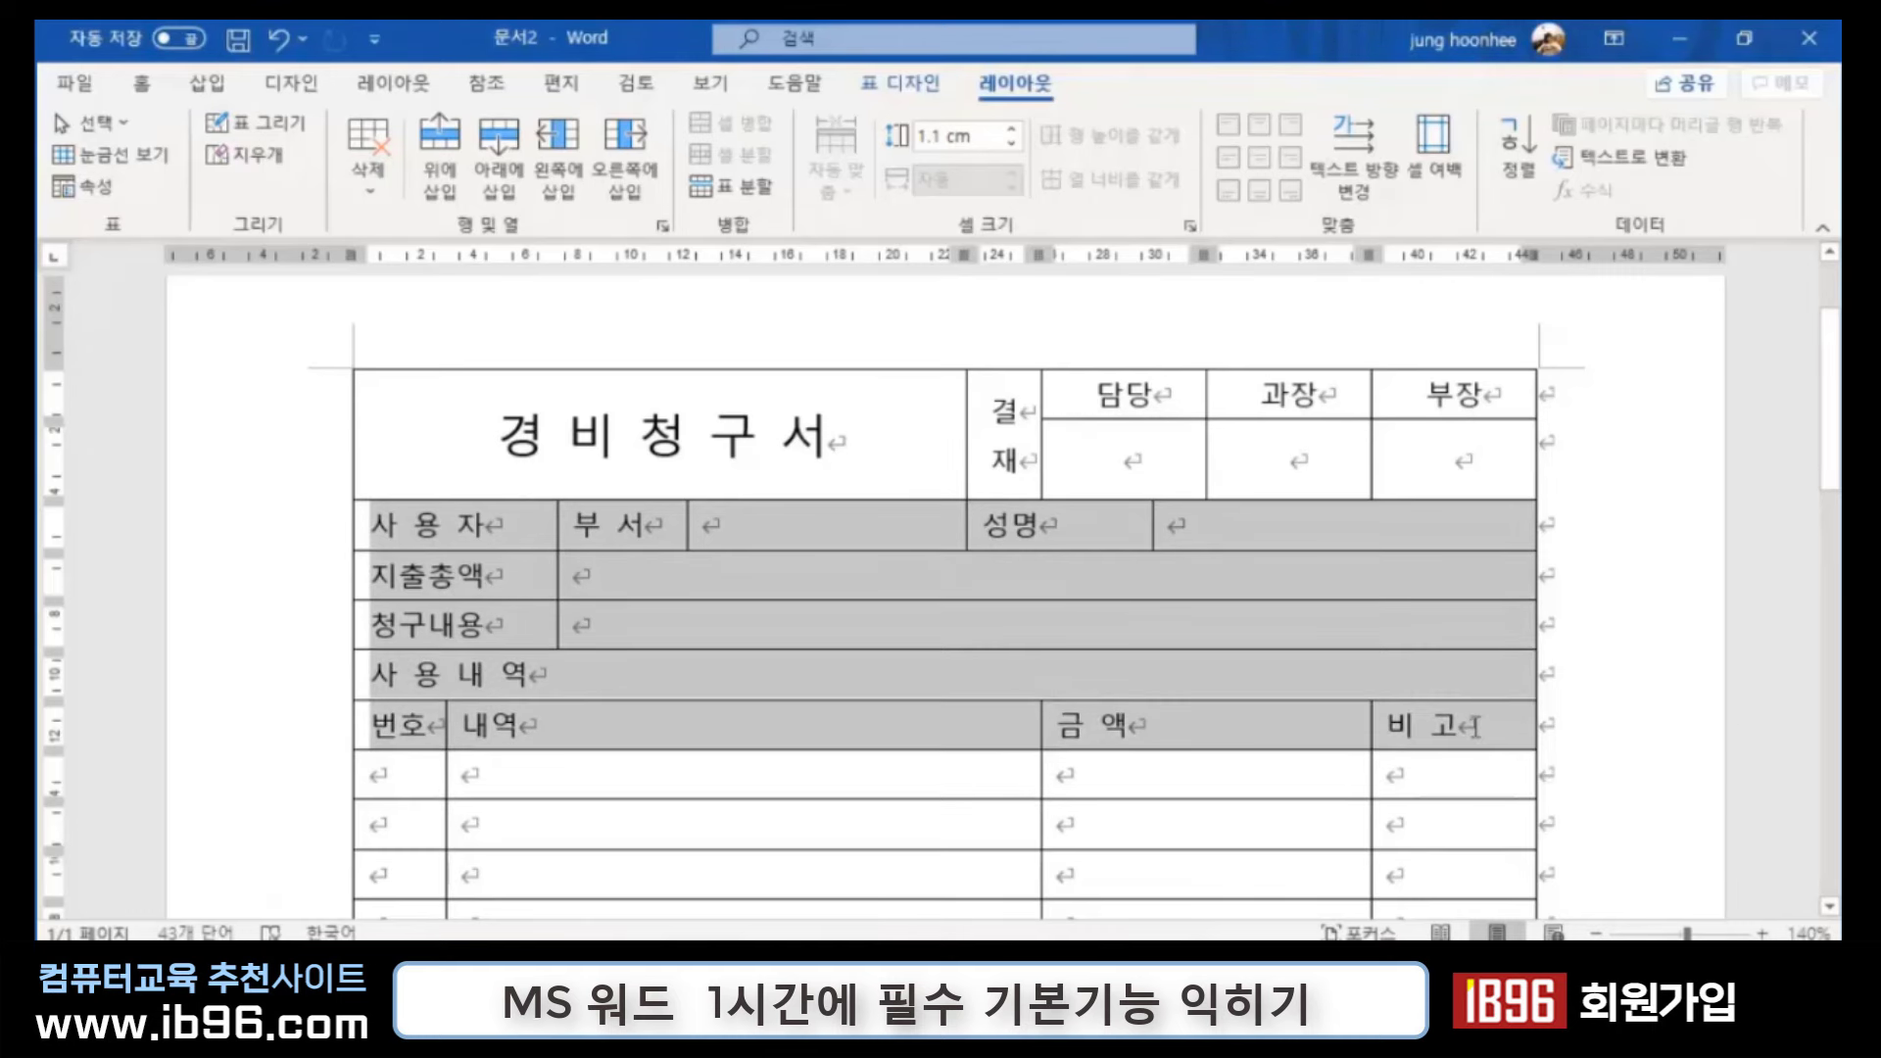
Step: Centre the text in the upper rows and the 지급/정산 내역 rows through the final note
click(142, 83)
click(683, 179)
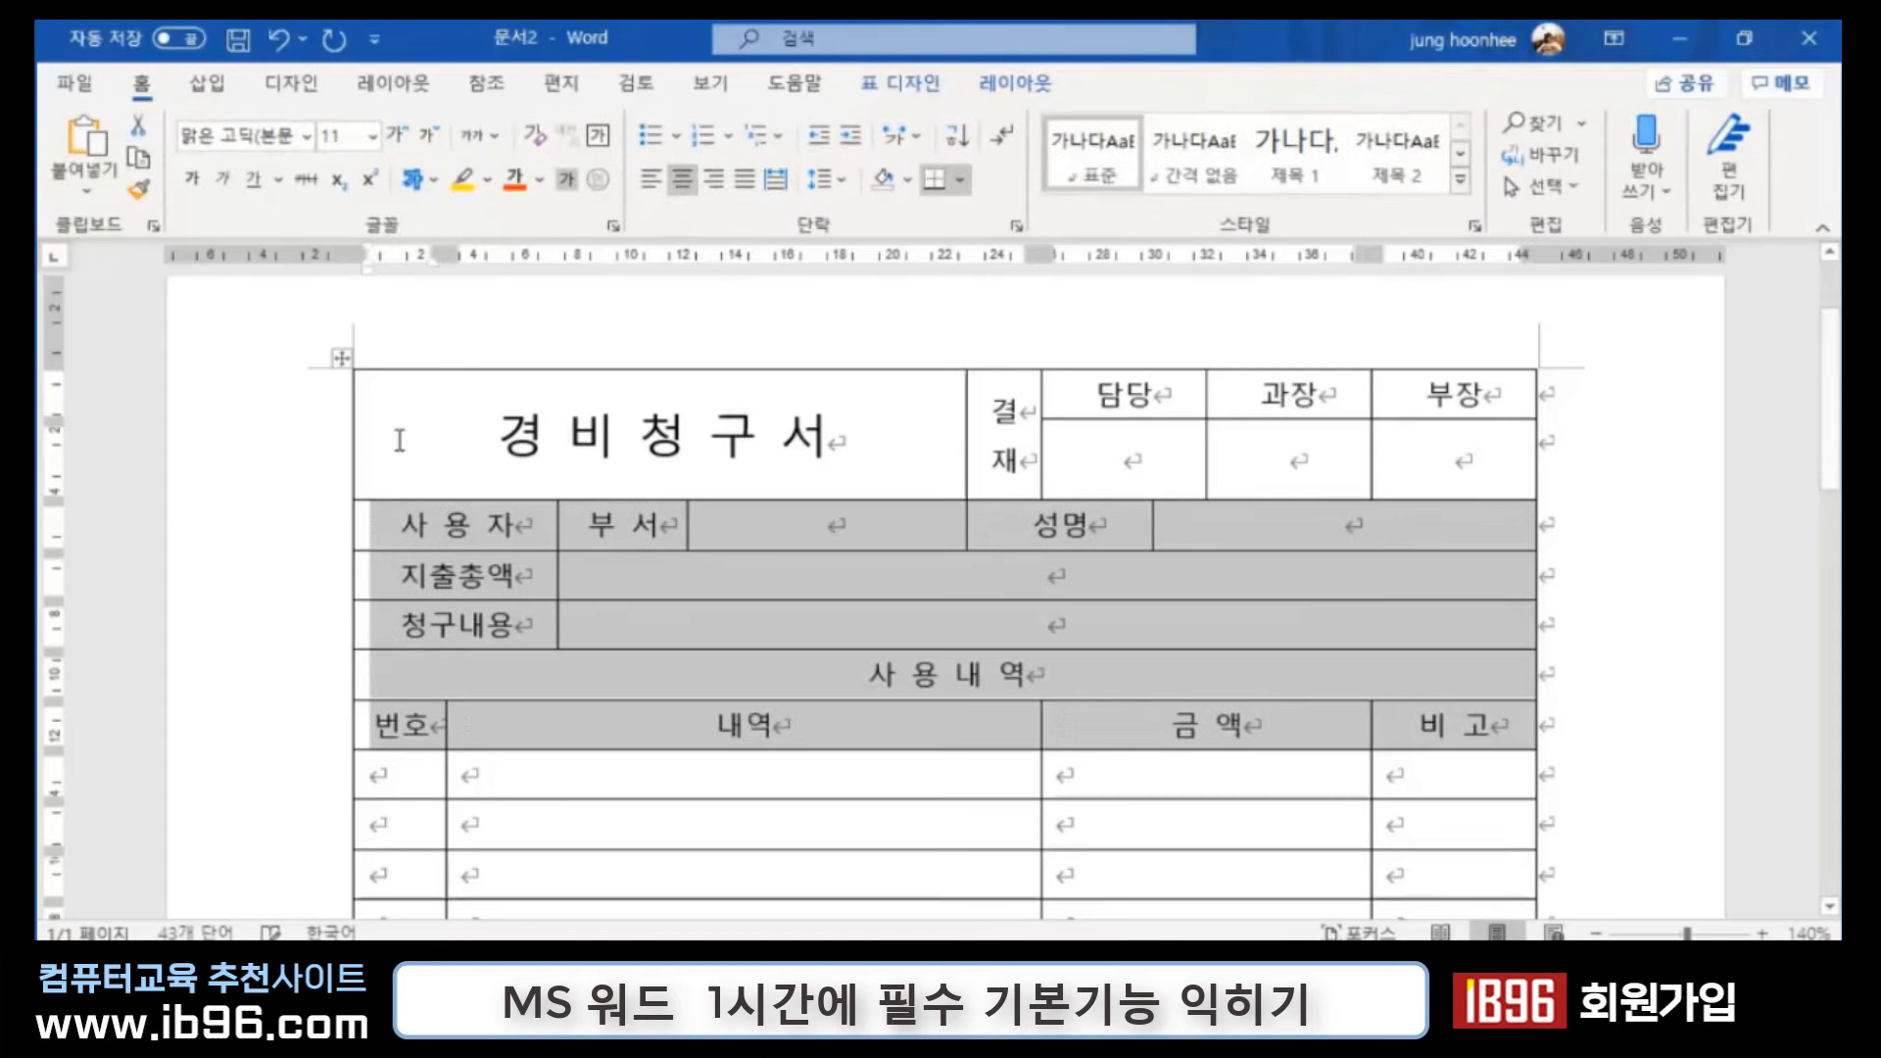
click(289, 578)
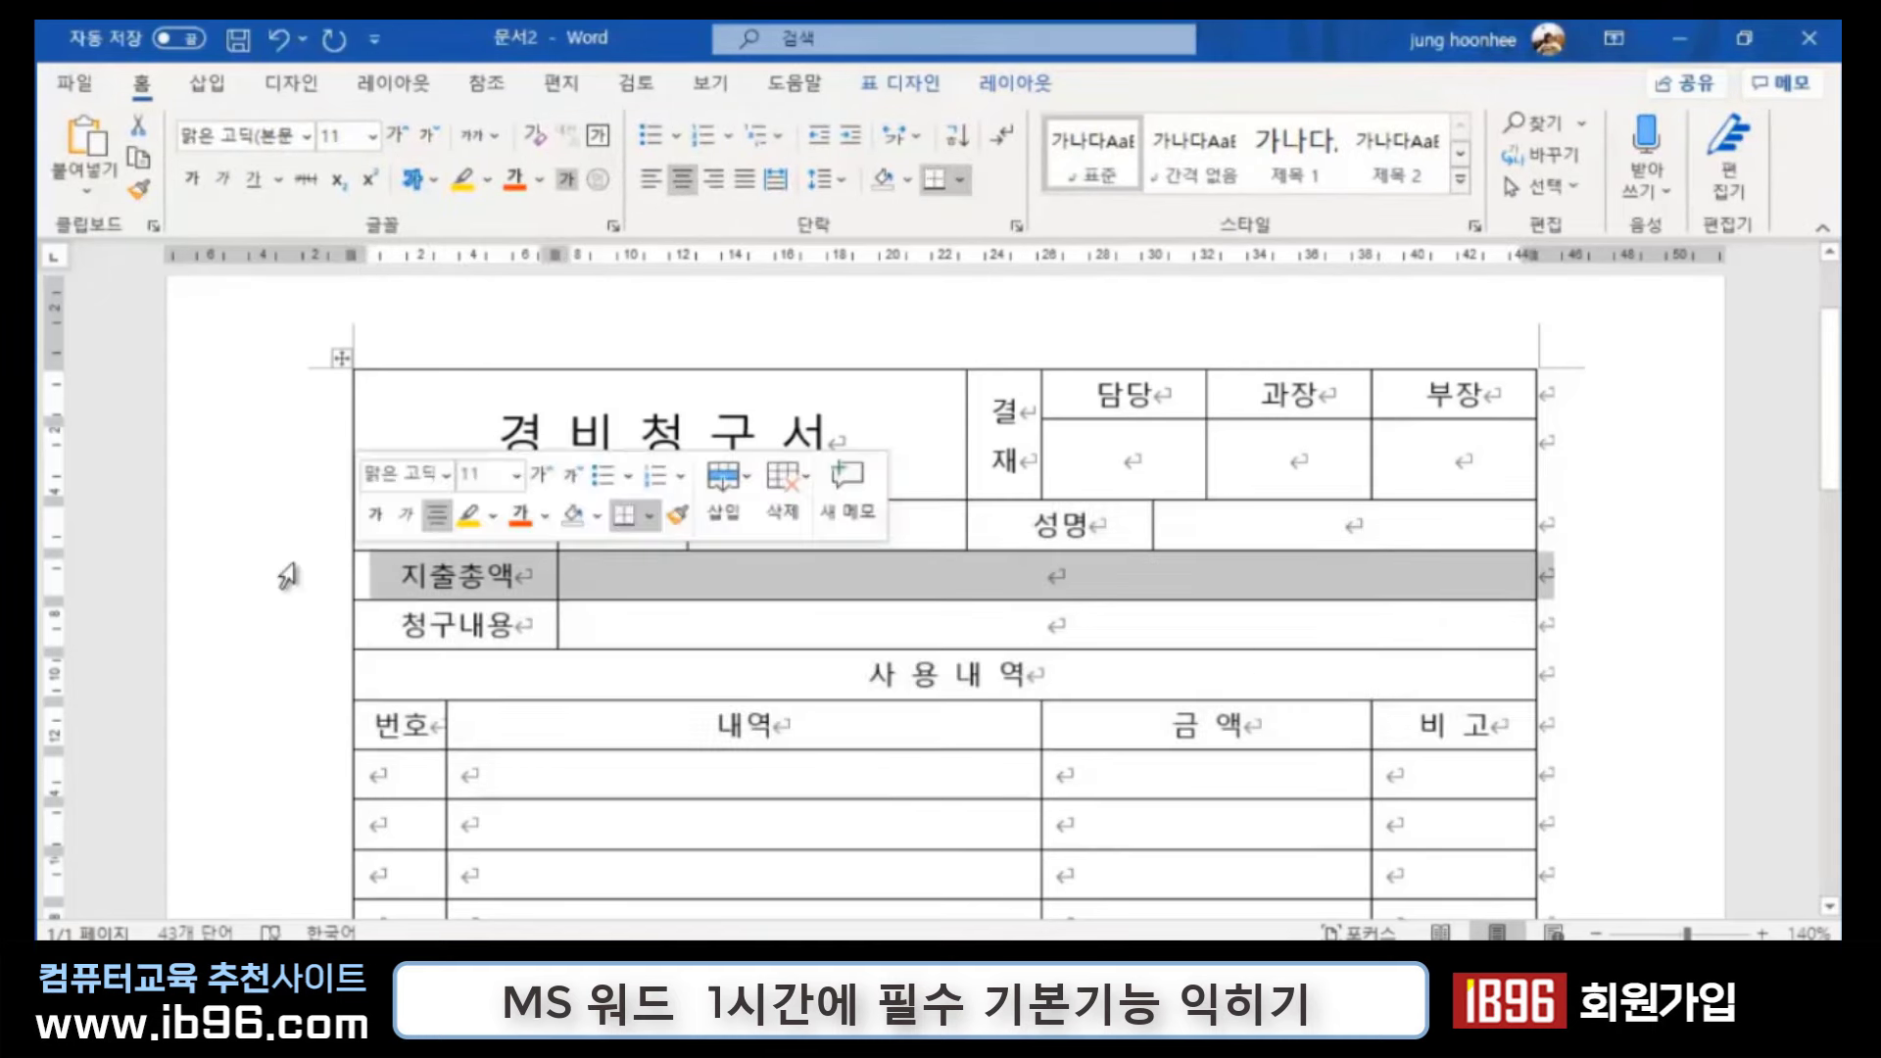
click(1623, 674)
scroll(1623, 676, down, 3)
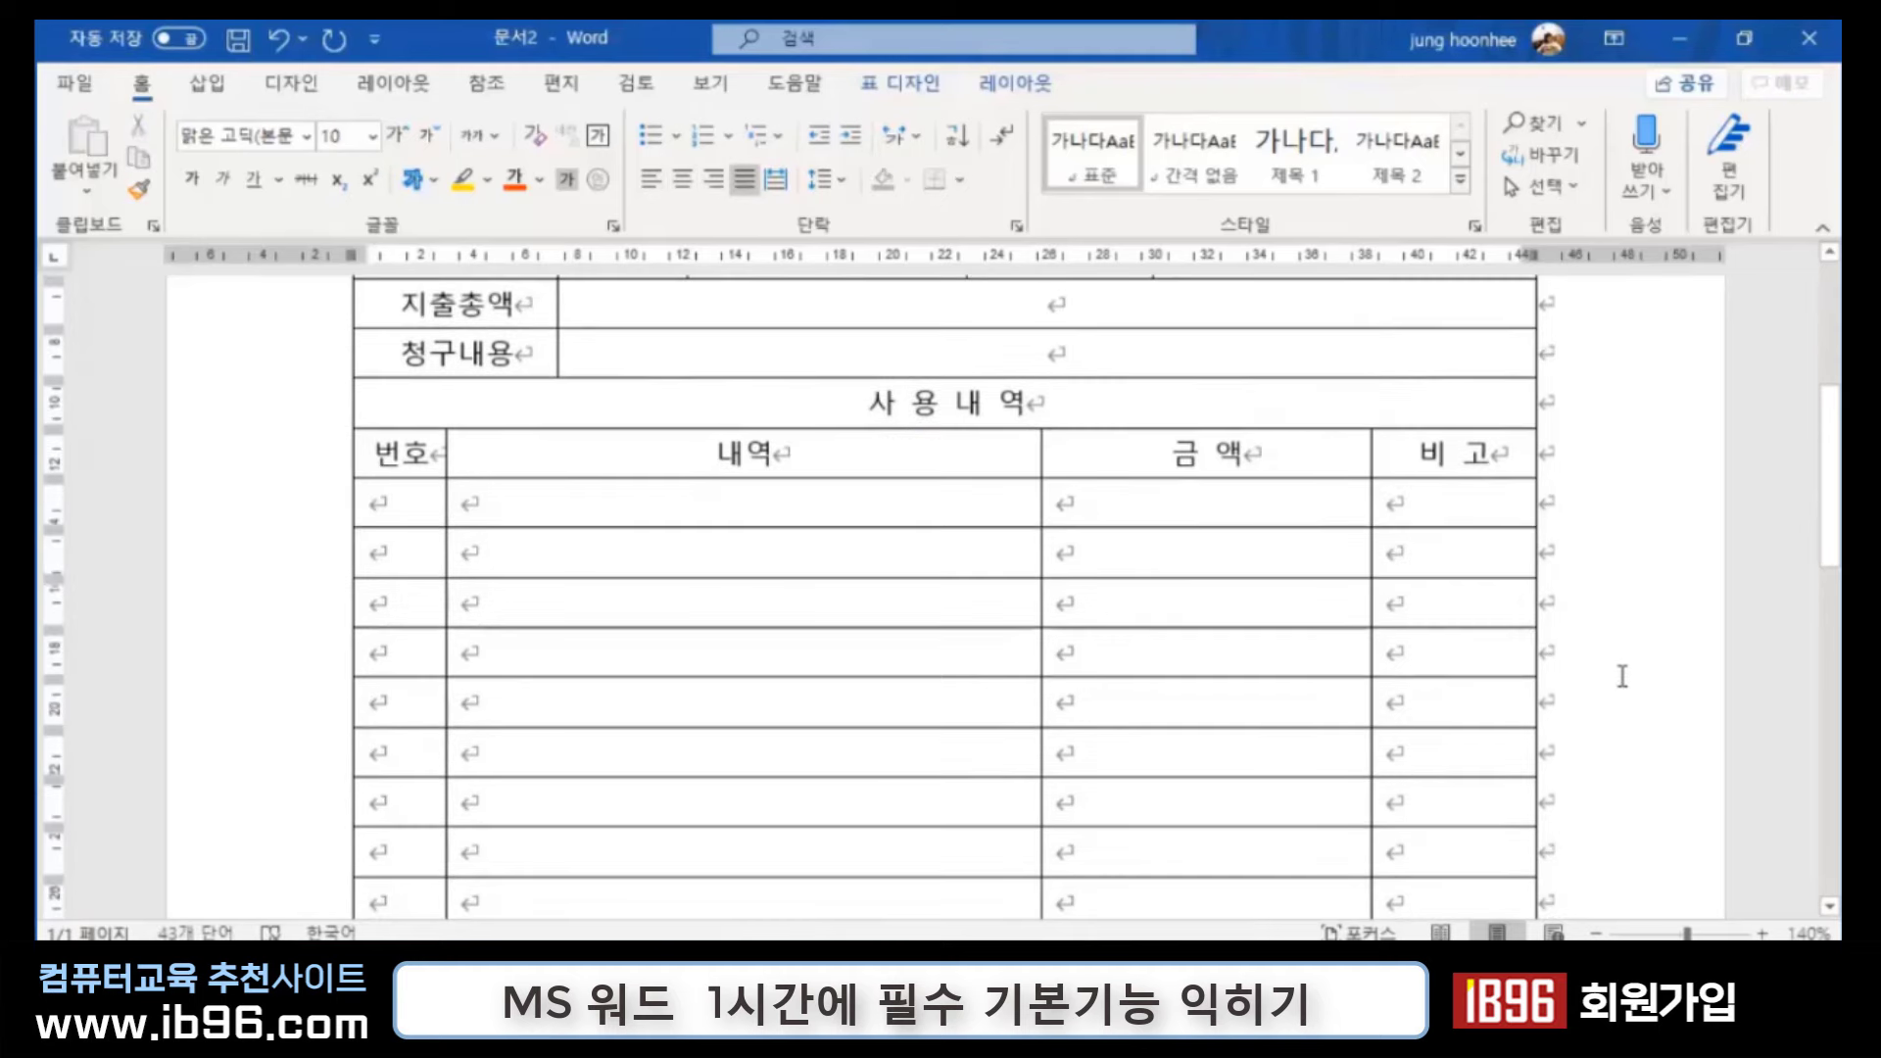
scroll(1623, 676, down, 5)
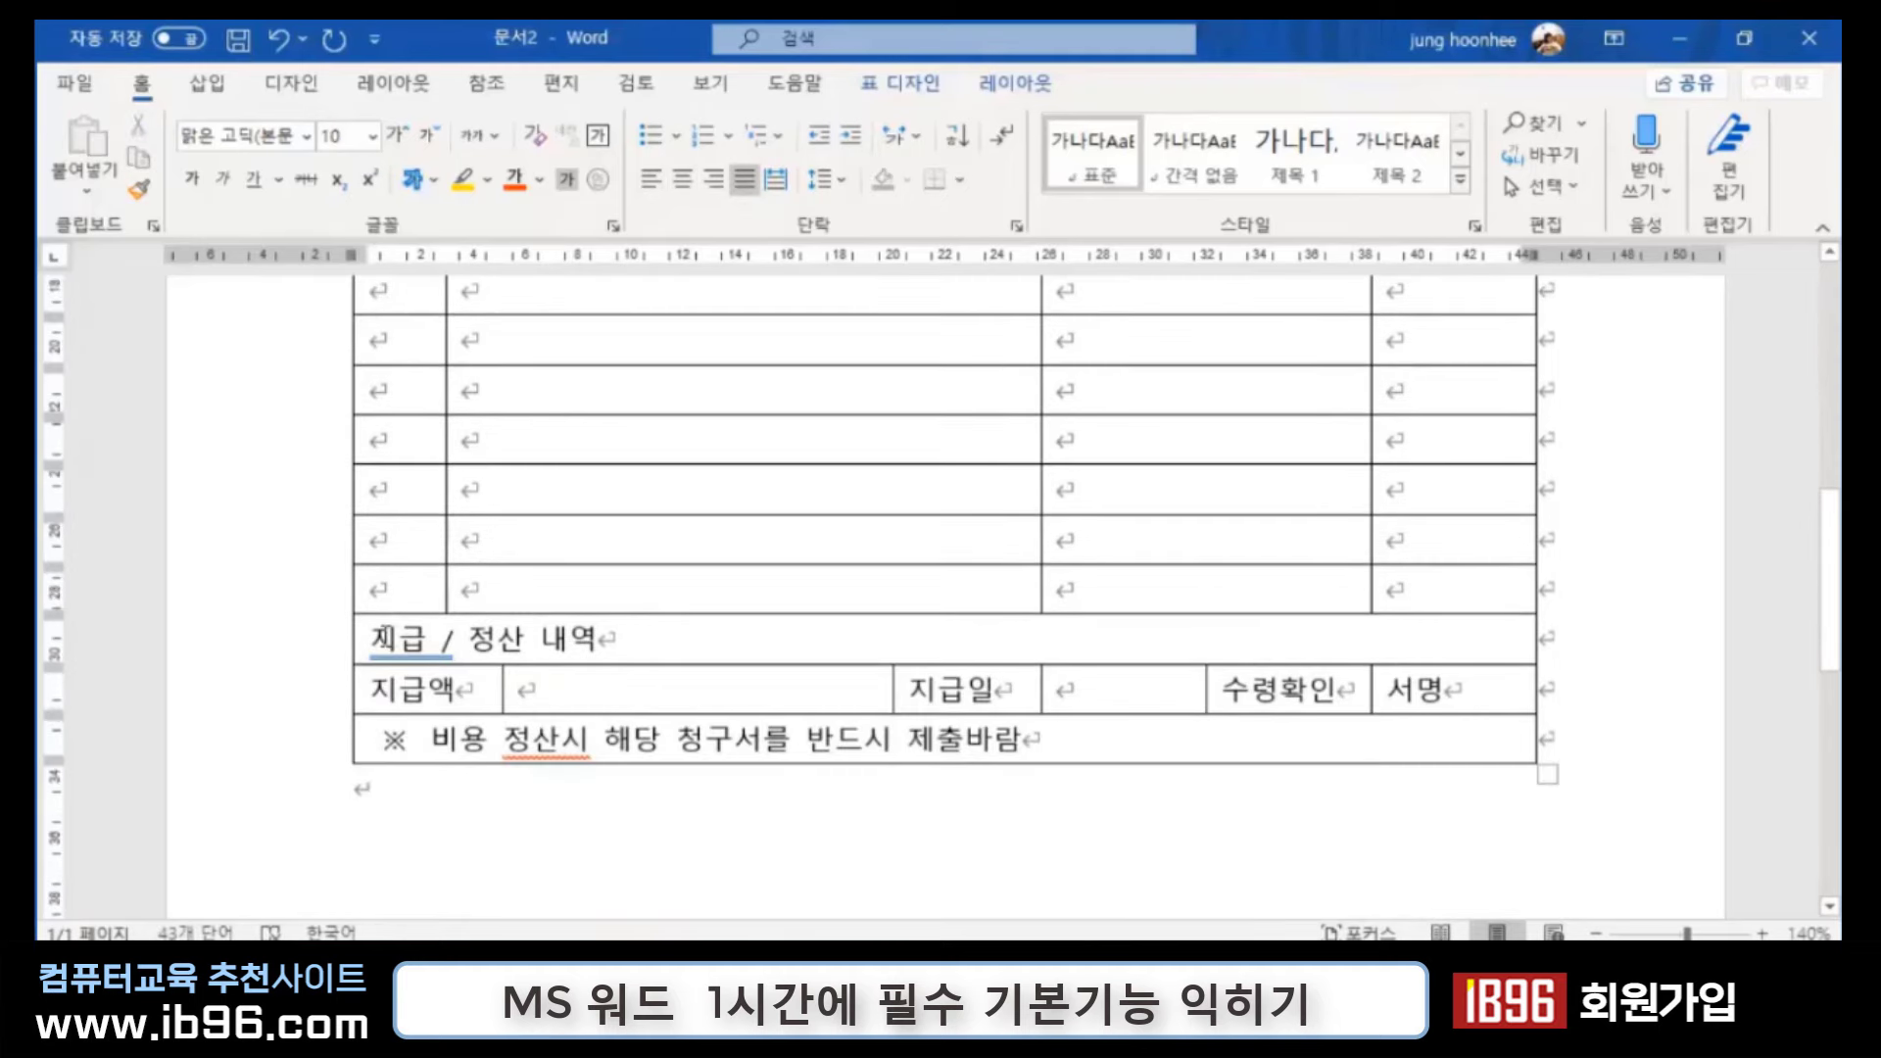
drag(377, 639, 1398, 727)
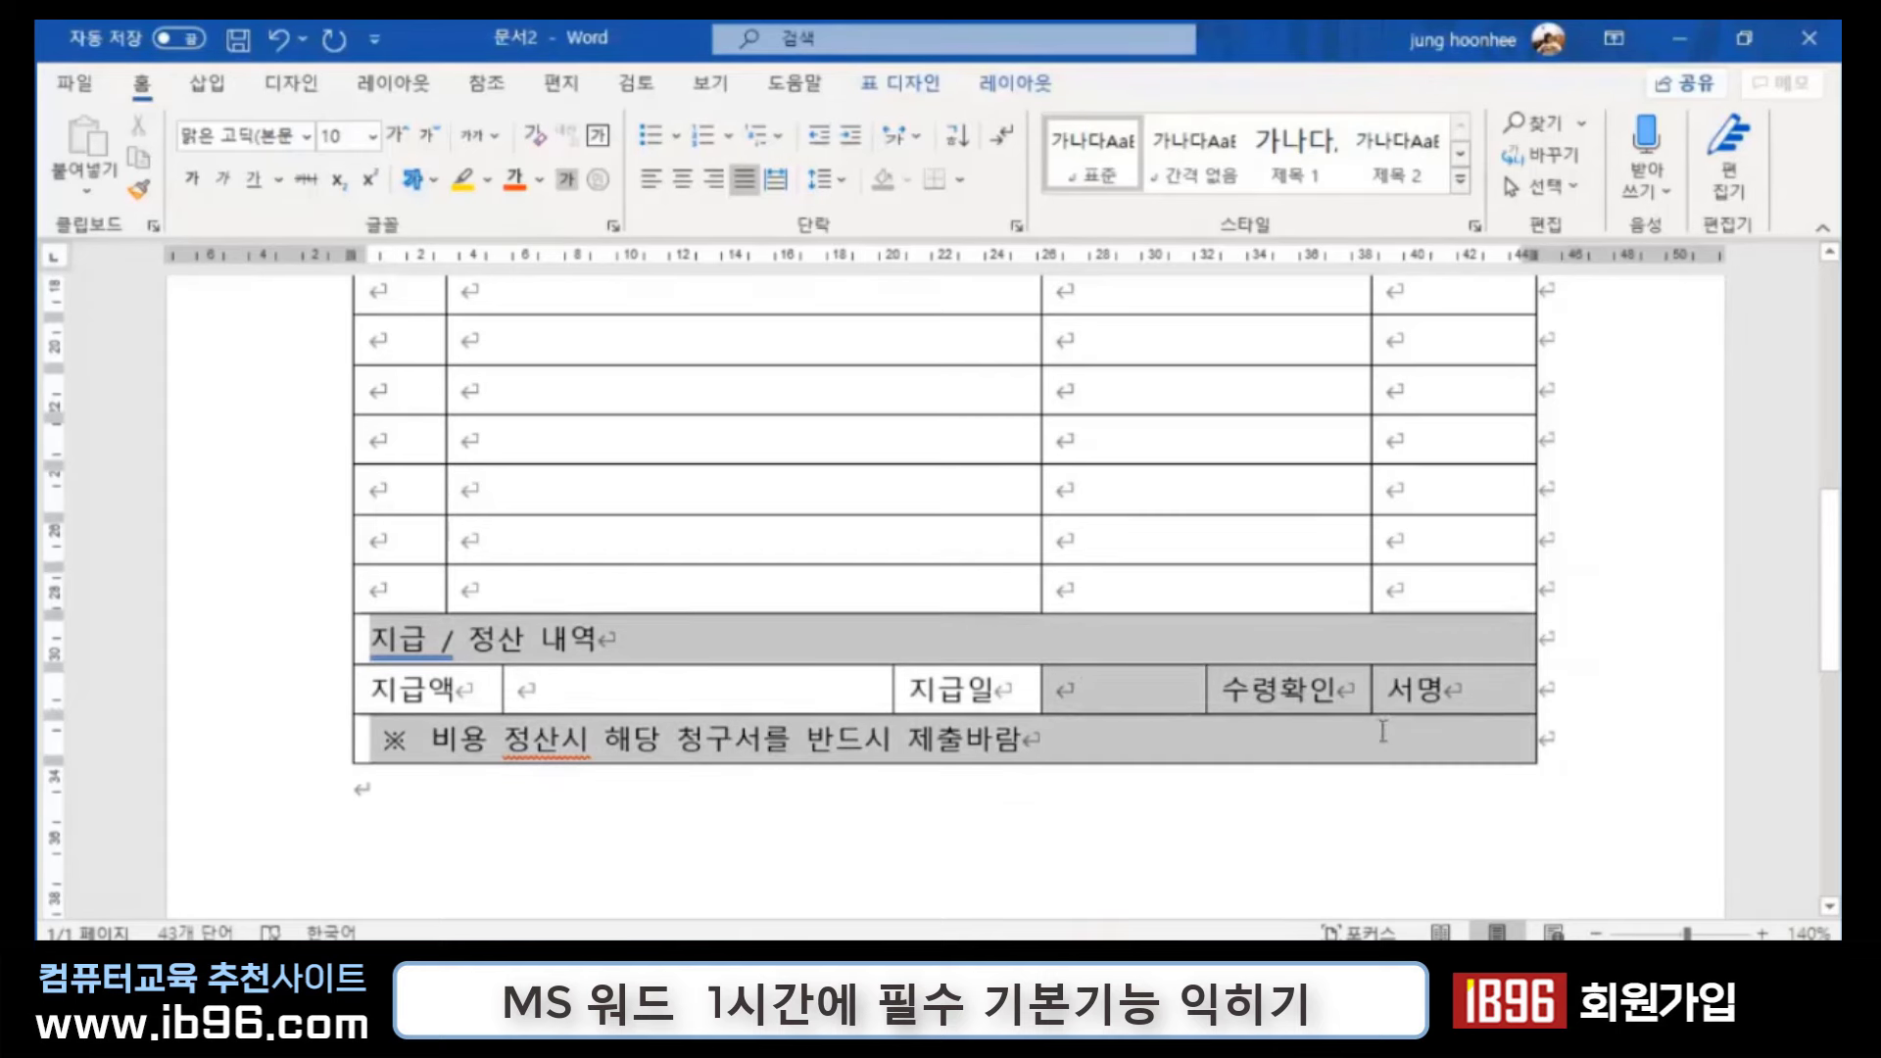
click(683, 179)
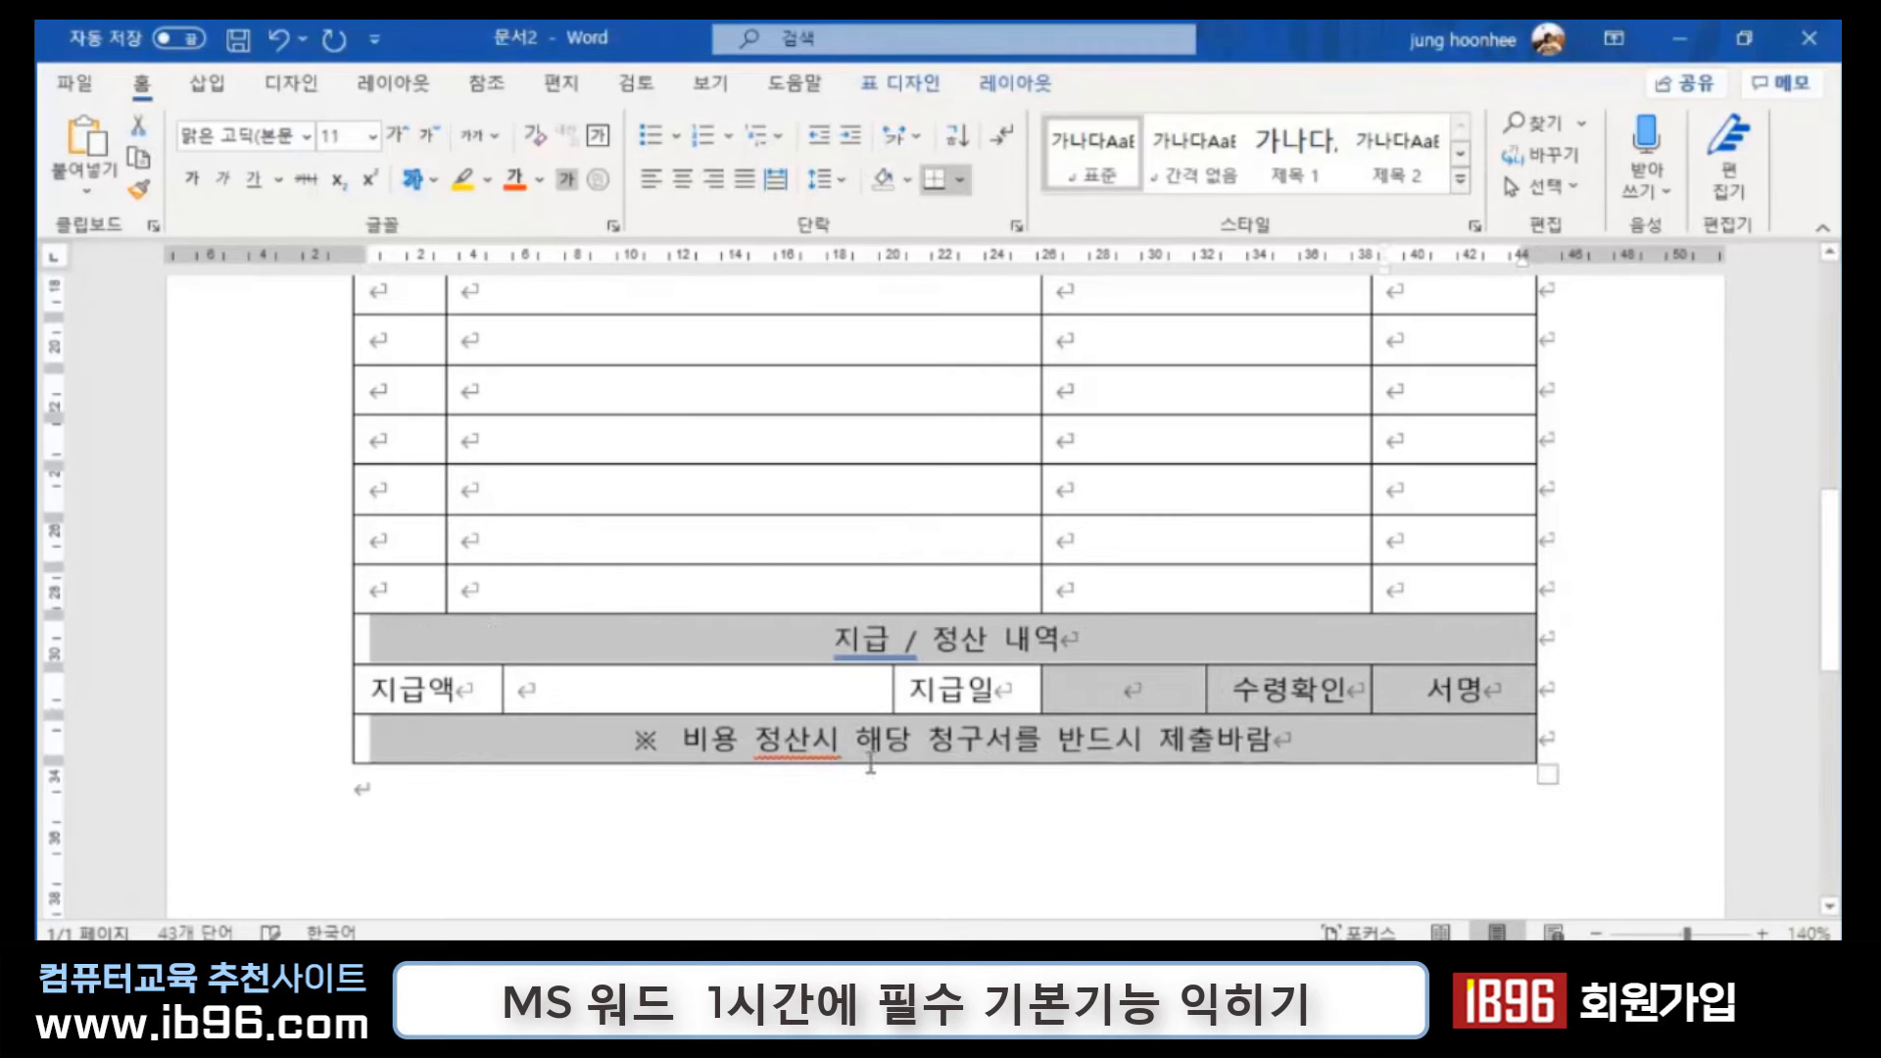
click(927, 841)
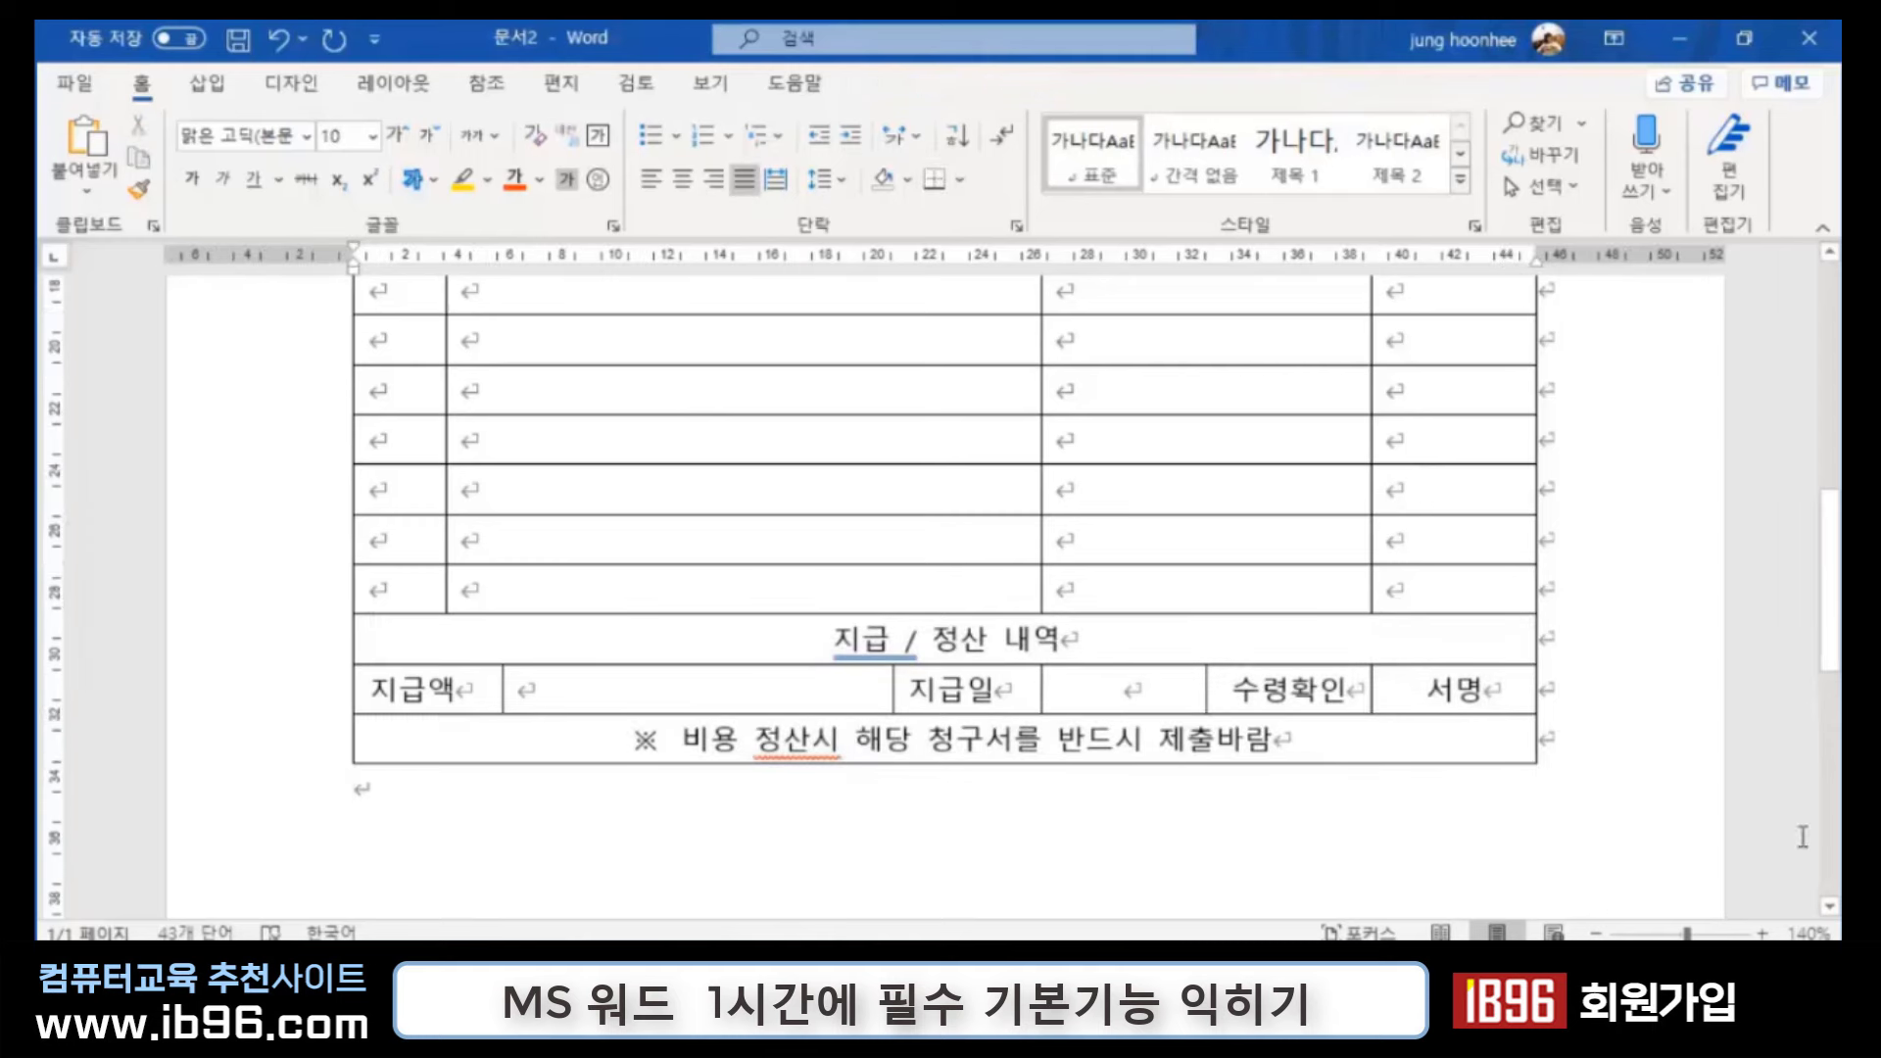
Step: Shrink the 서명 label to size 9 and right-align it in its cell
double_click(1455, 690)
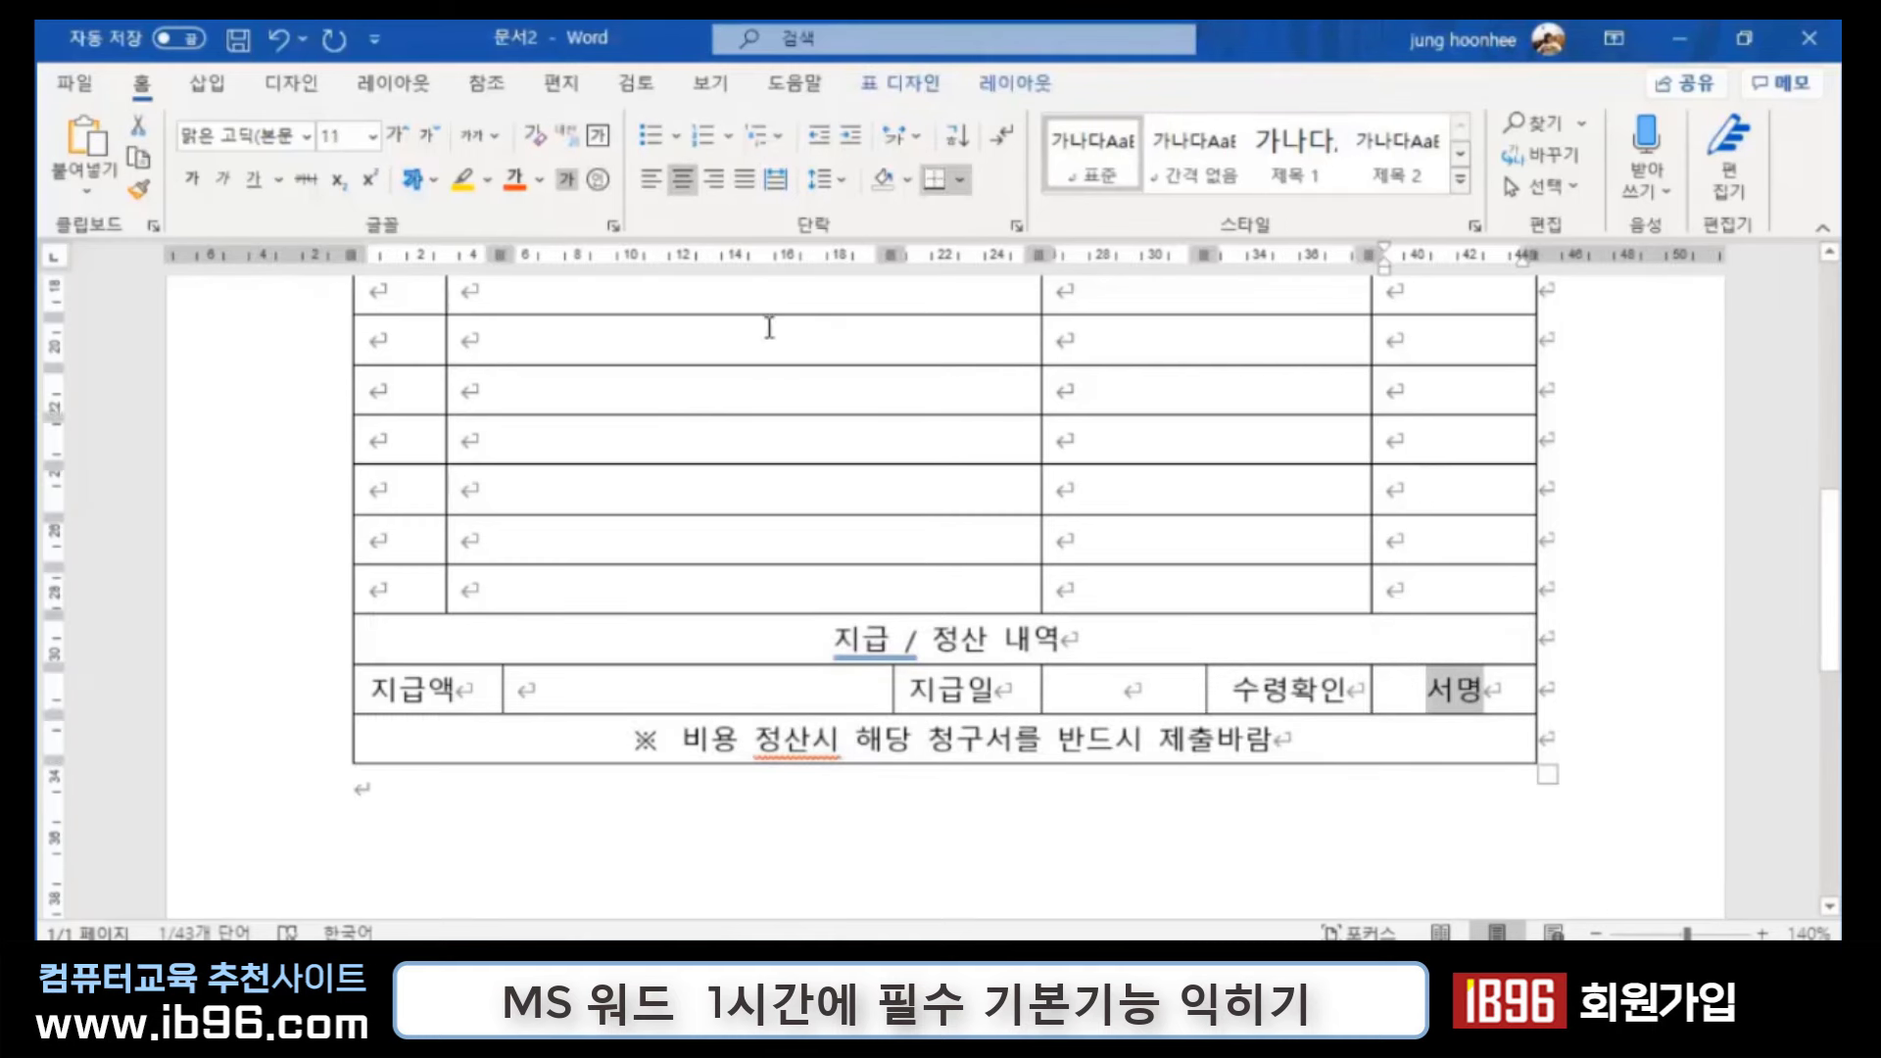
click(431, 145)
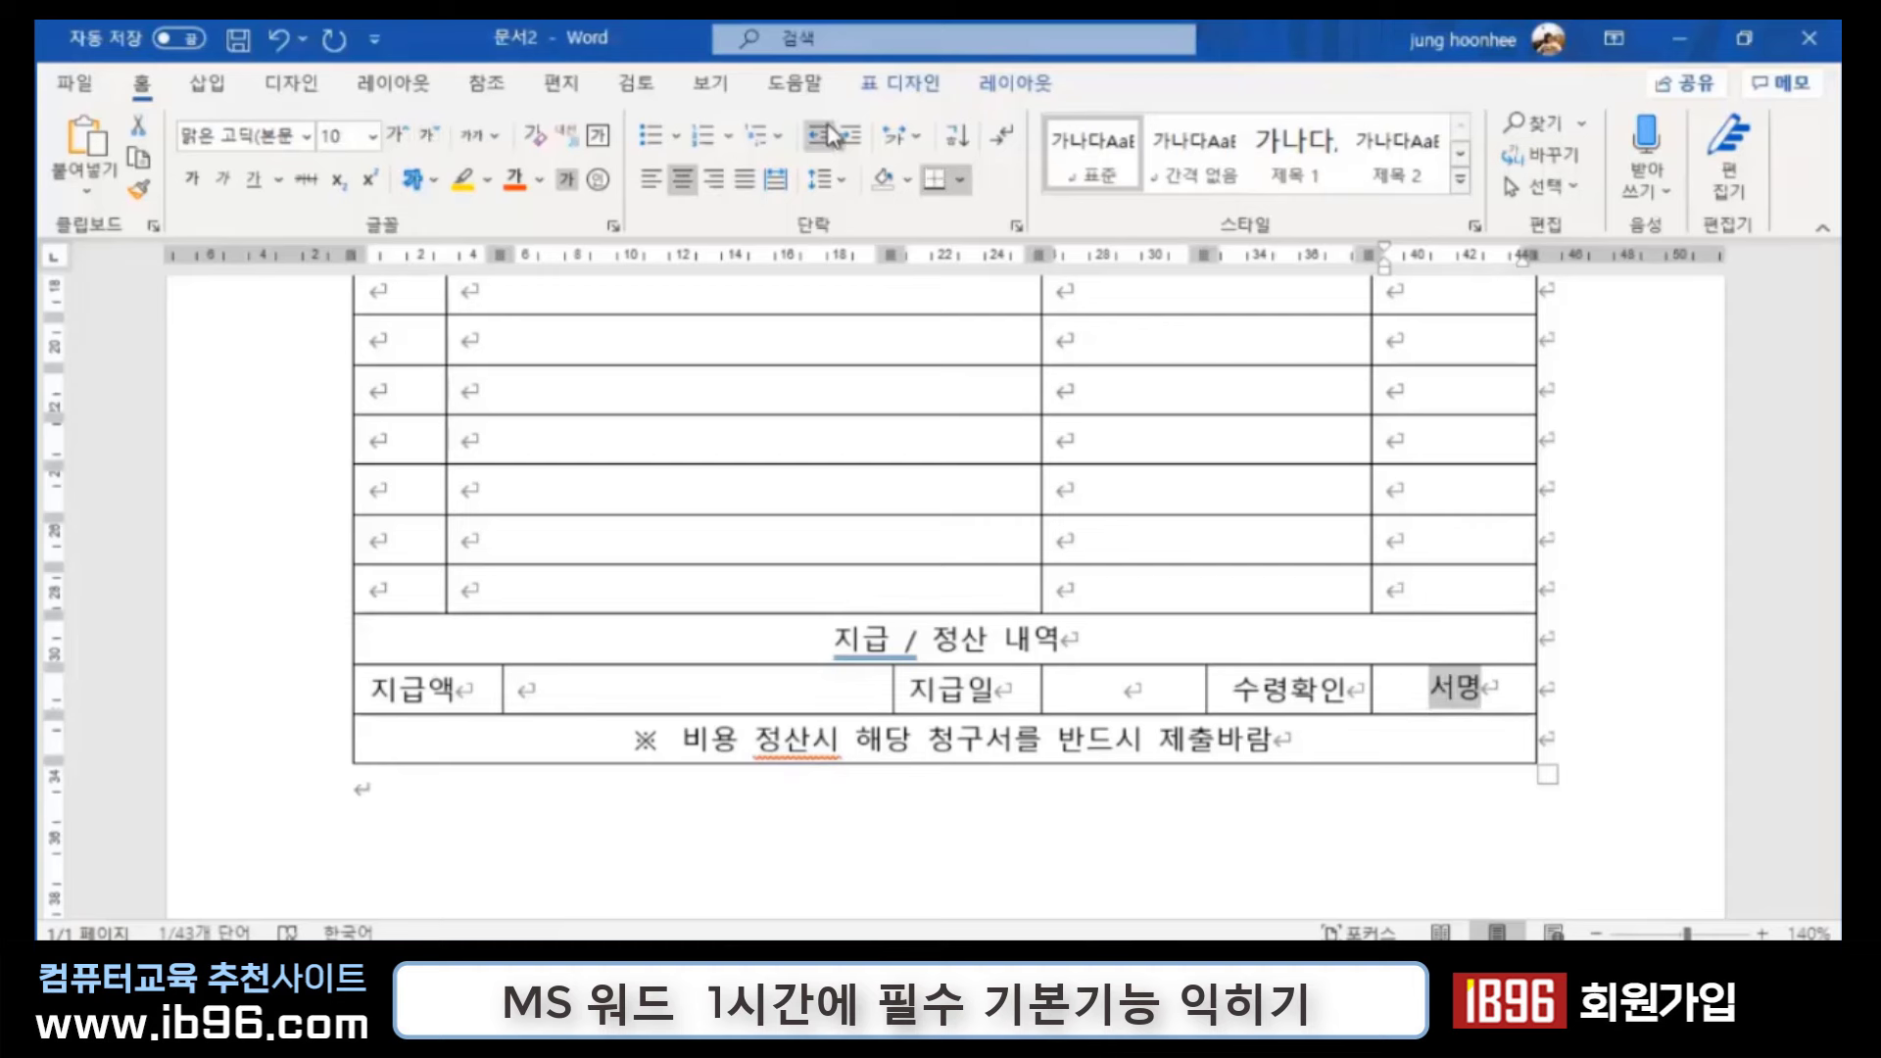
click(714, 179)
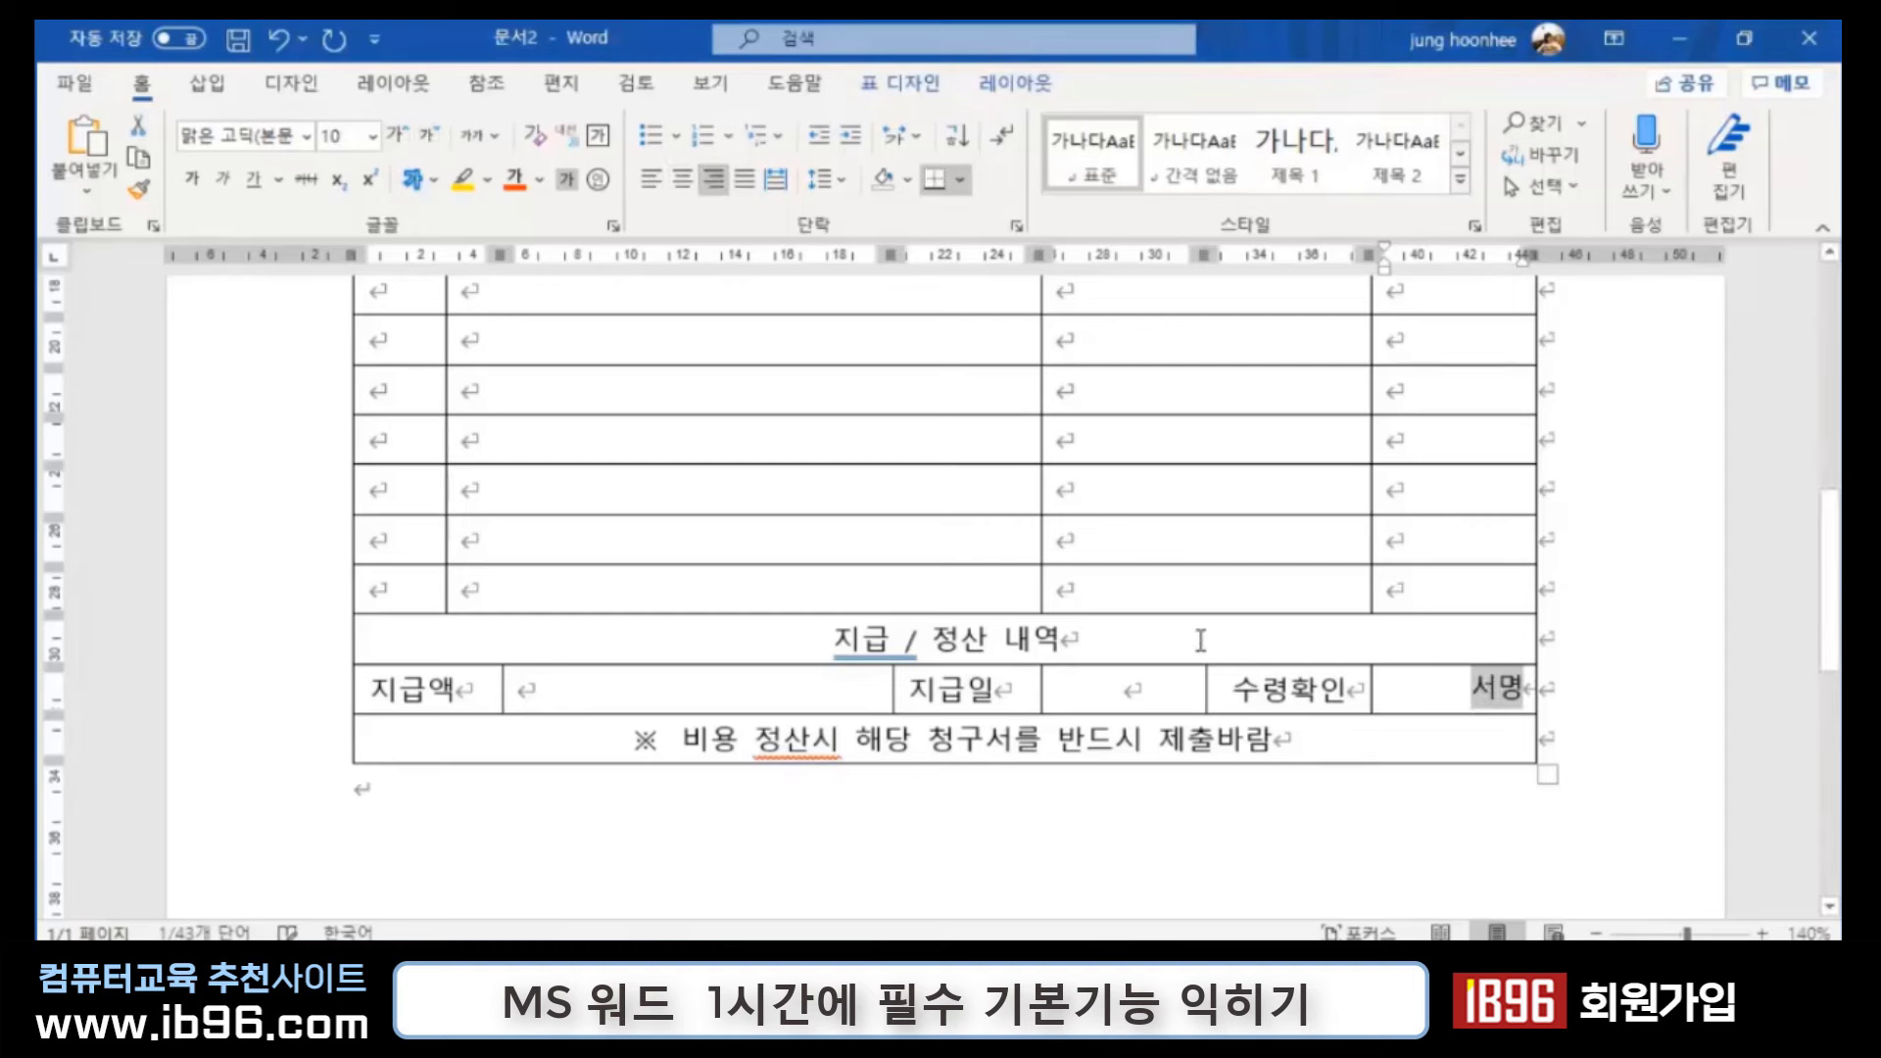
click(430, 137)
click(1351, 852)
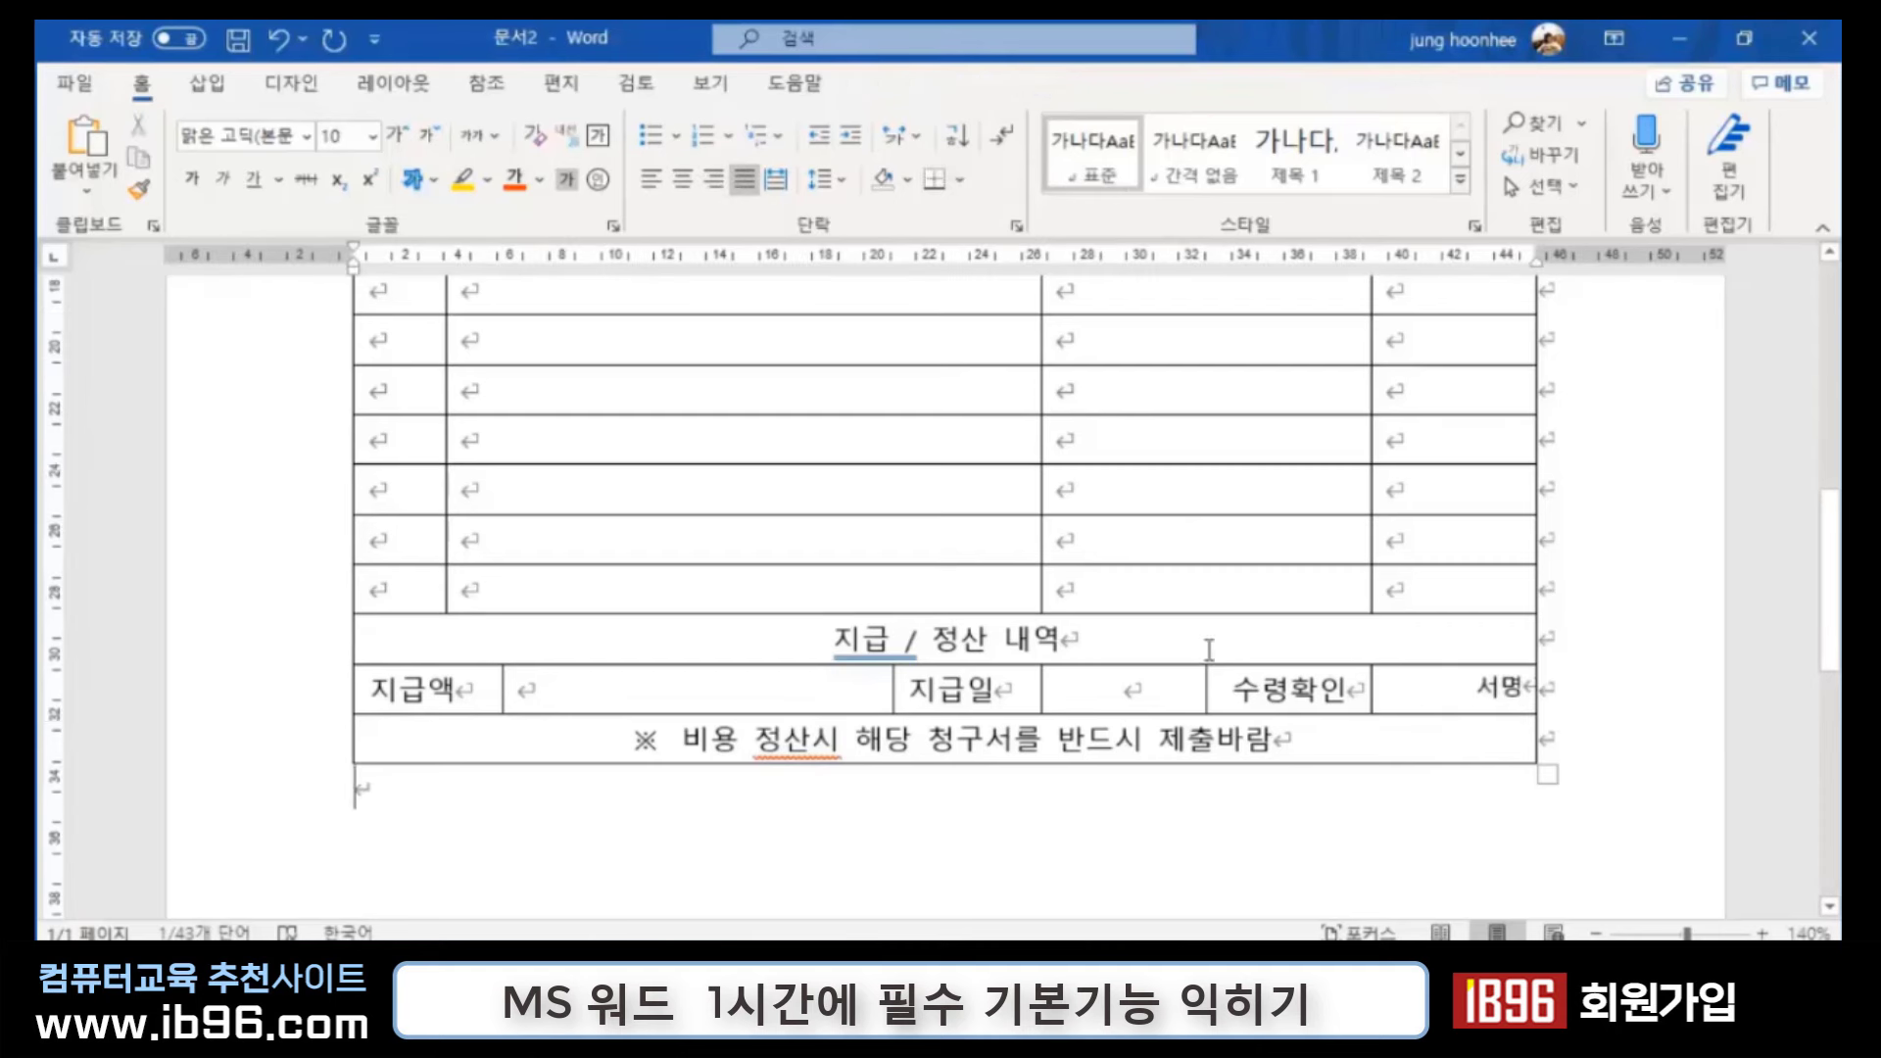
Step: Scroll back to the top of the form and select the whole expense claim table
scroll(1184, 692, up, 5)
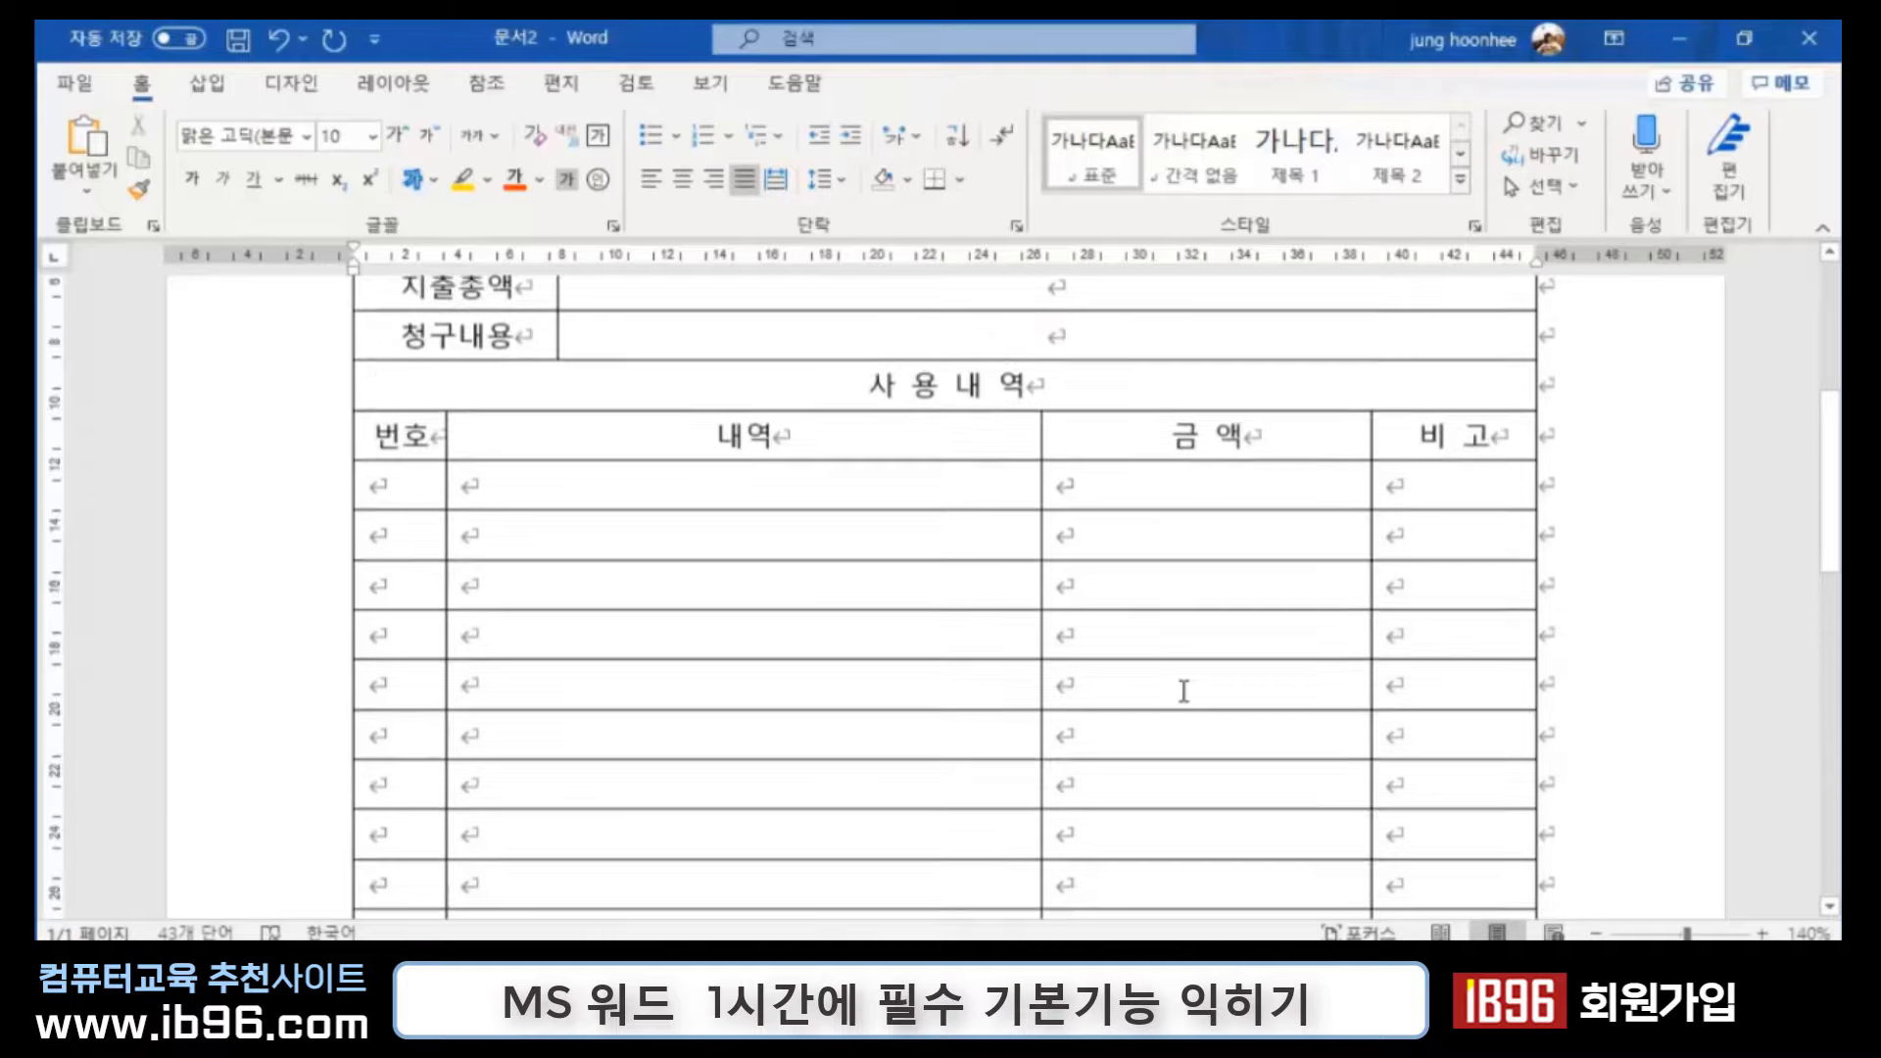
scroll(1185, 689, up, 5)
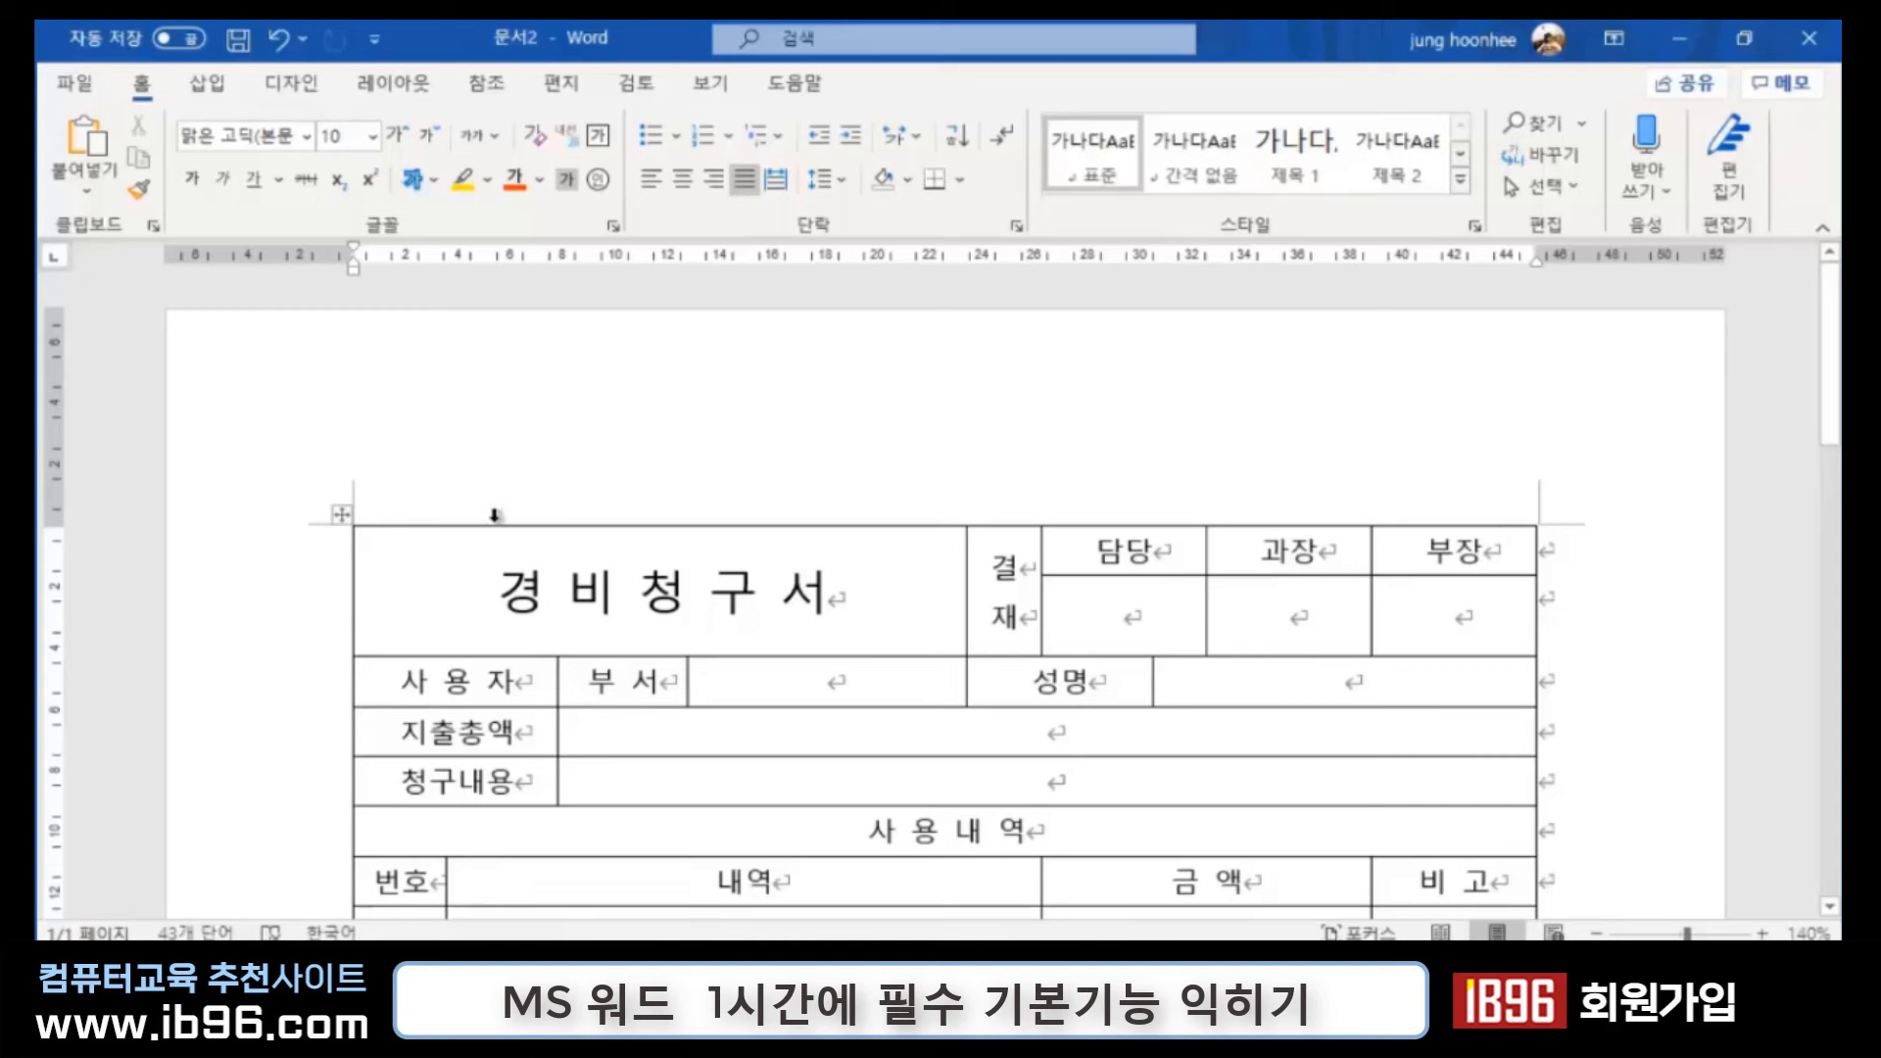
click(341, 517)
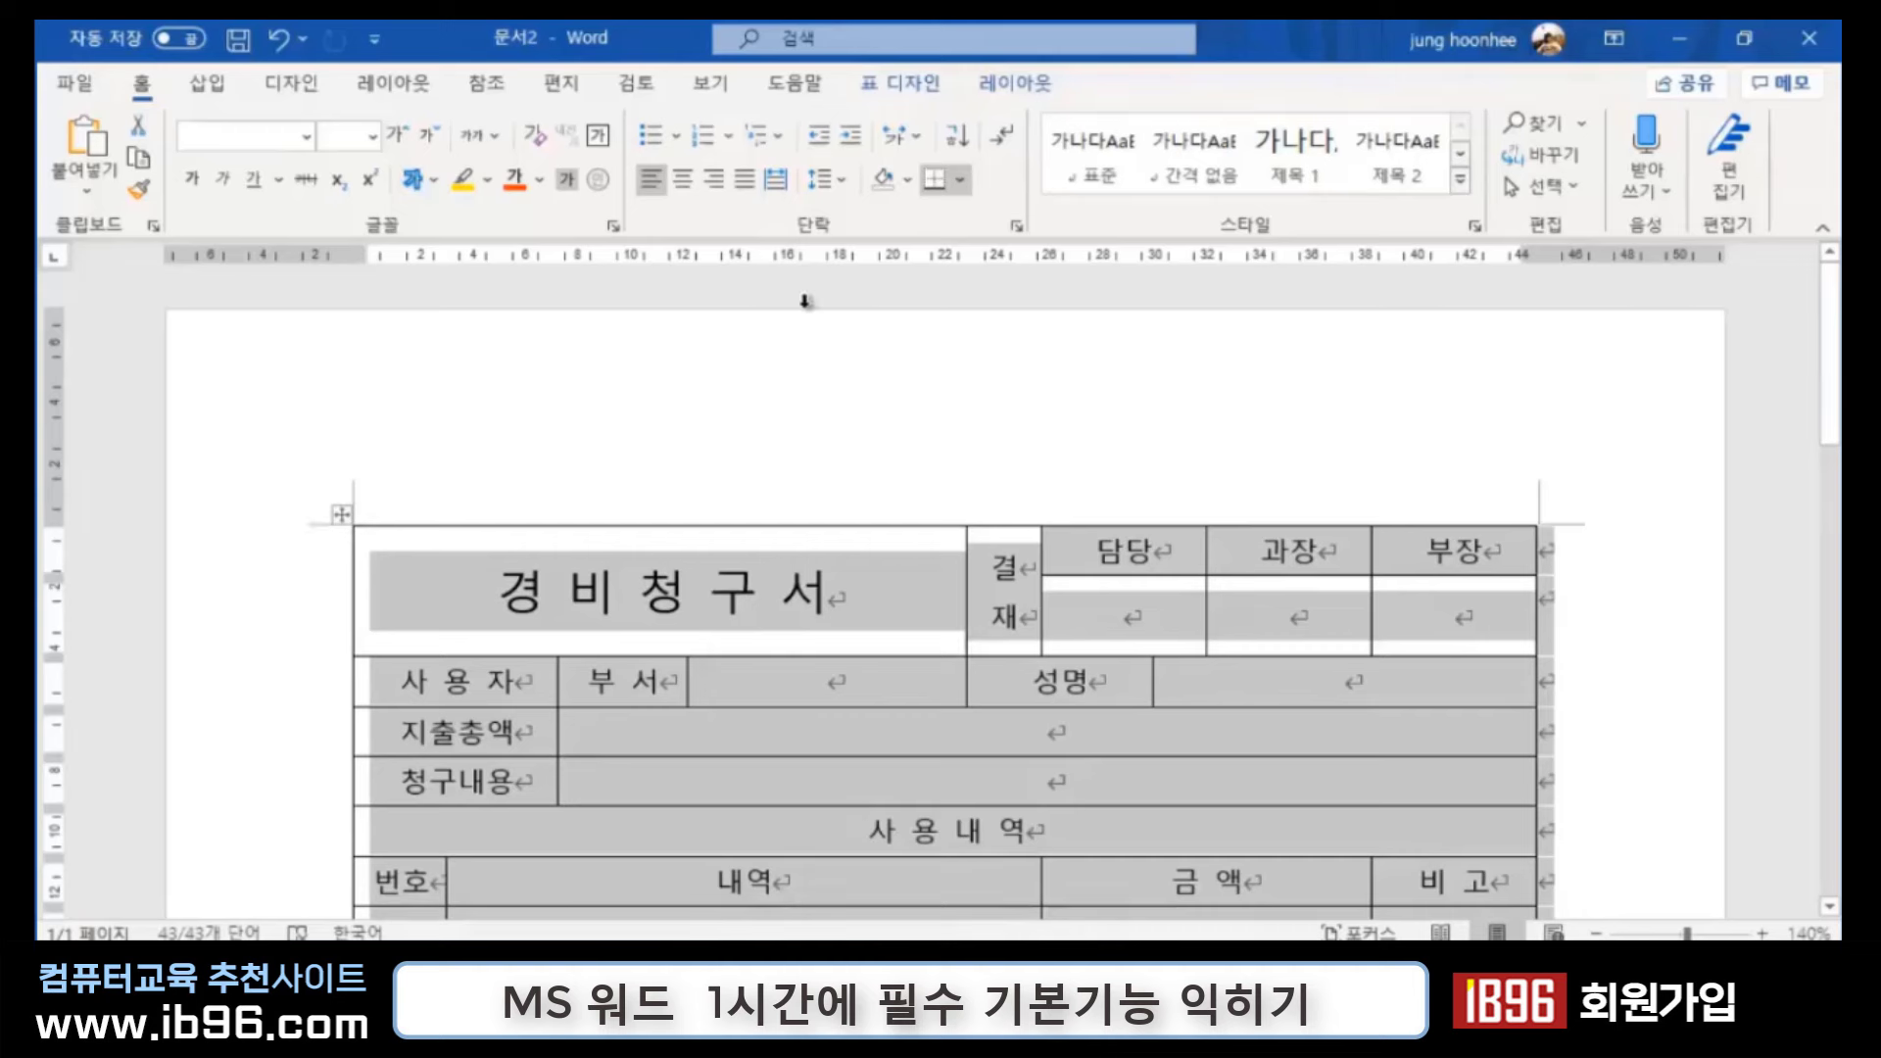
Step: Apply a Box border of 1½ pt width, with no inner lines, via Borders and Shading
click(1015, 82)
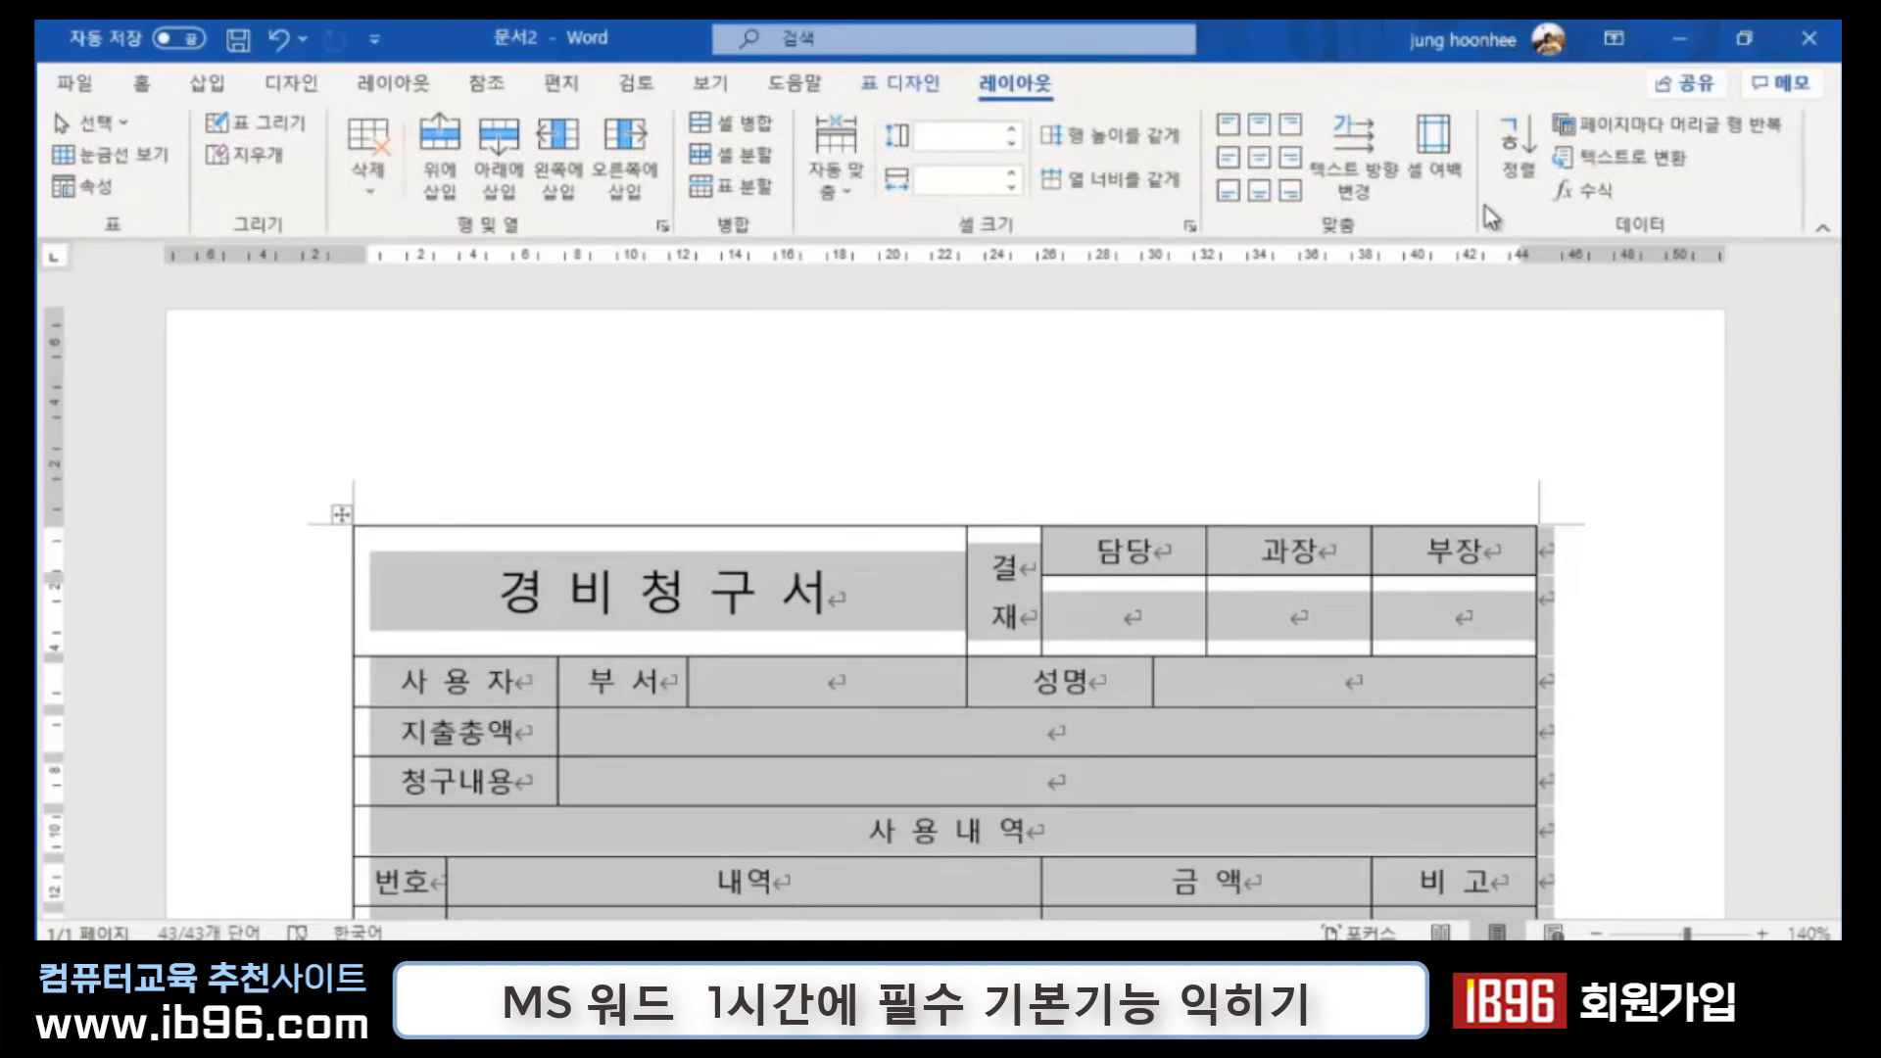
click(940, 96)
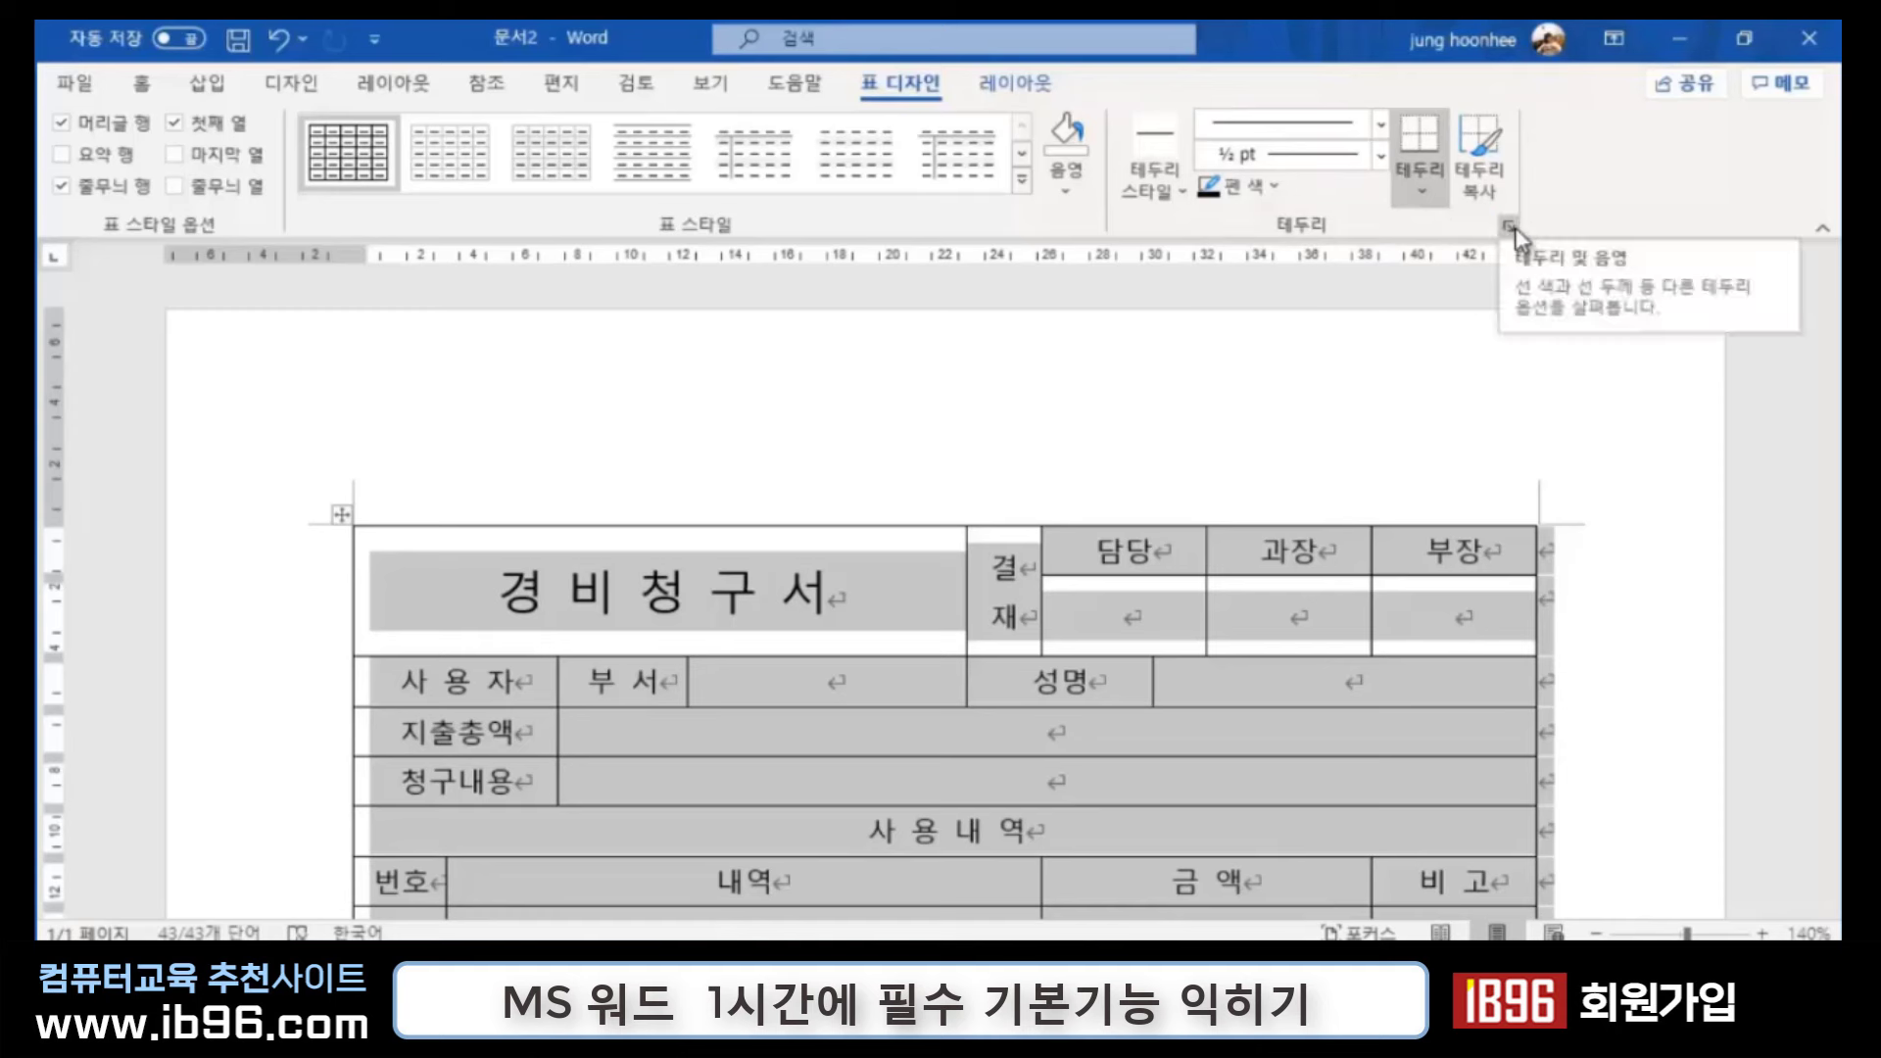
click(1510, 229)
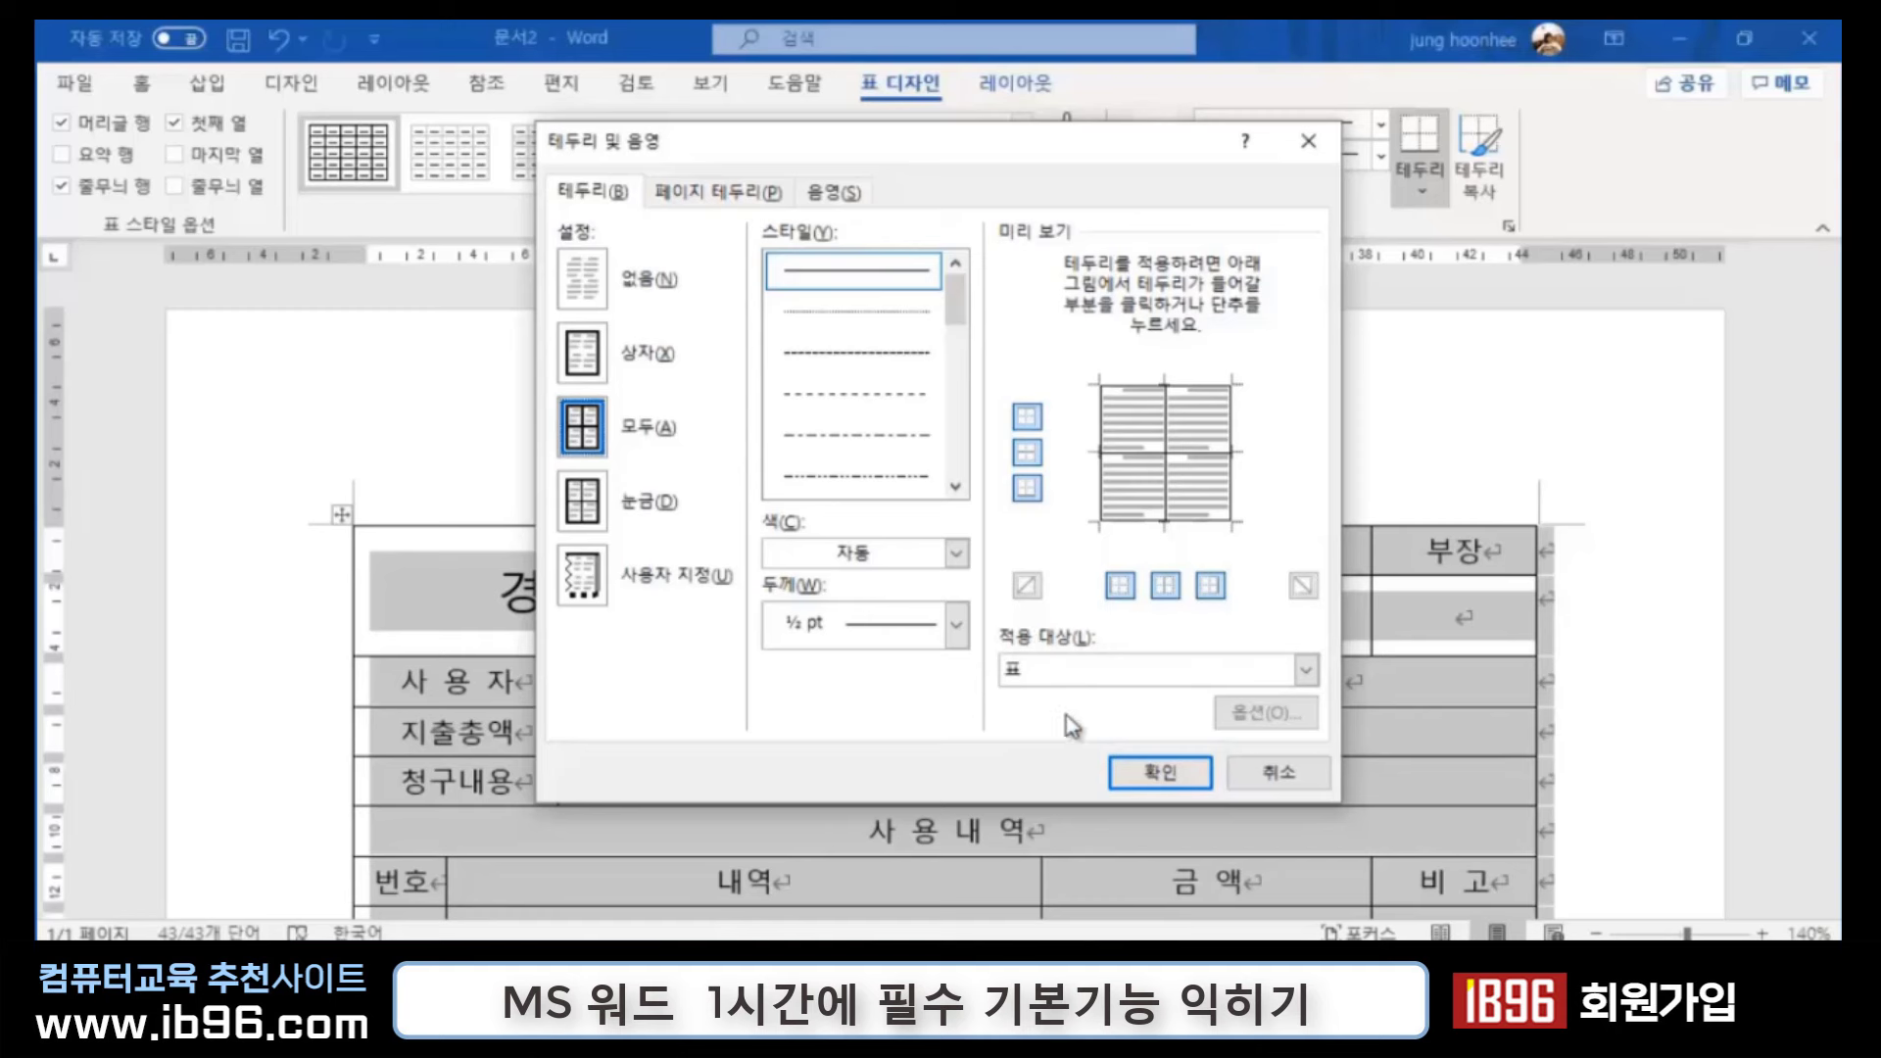
click(585, 357)
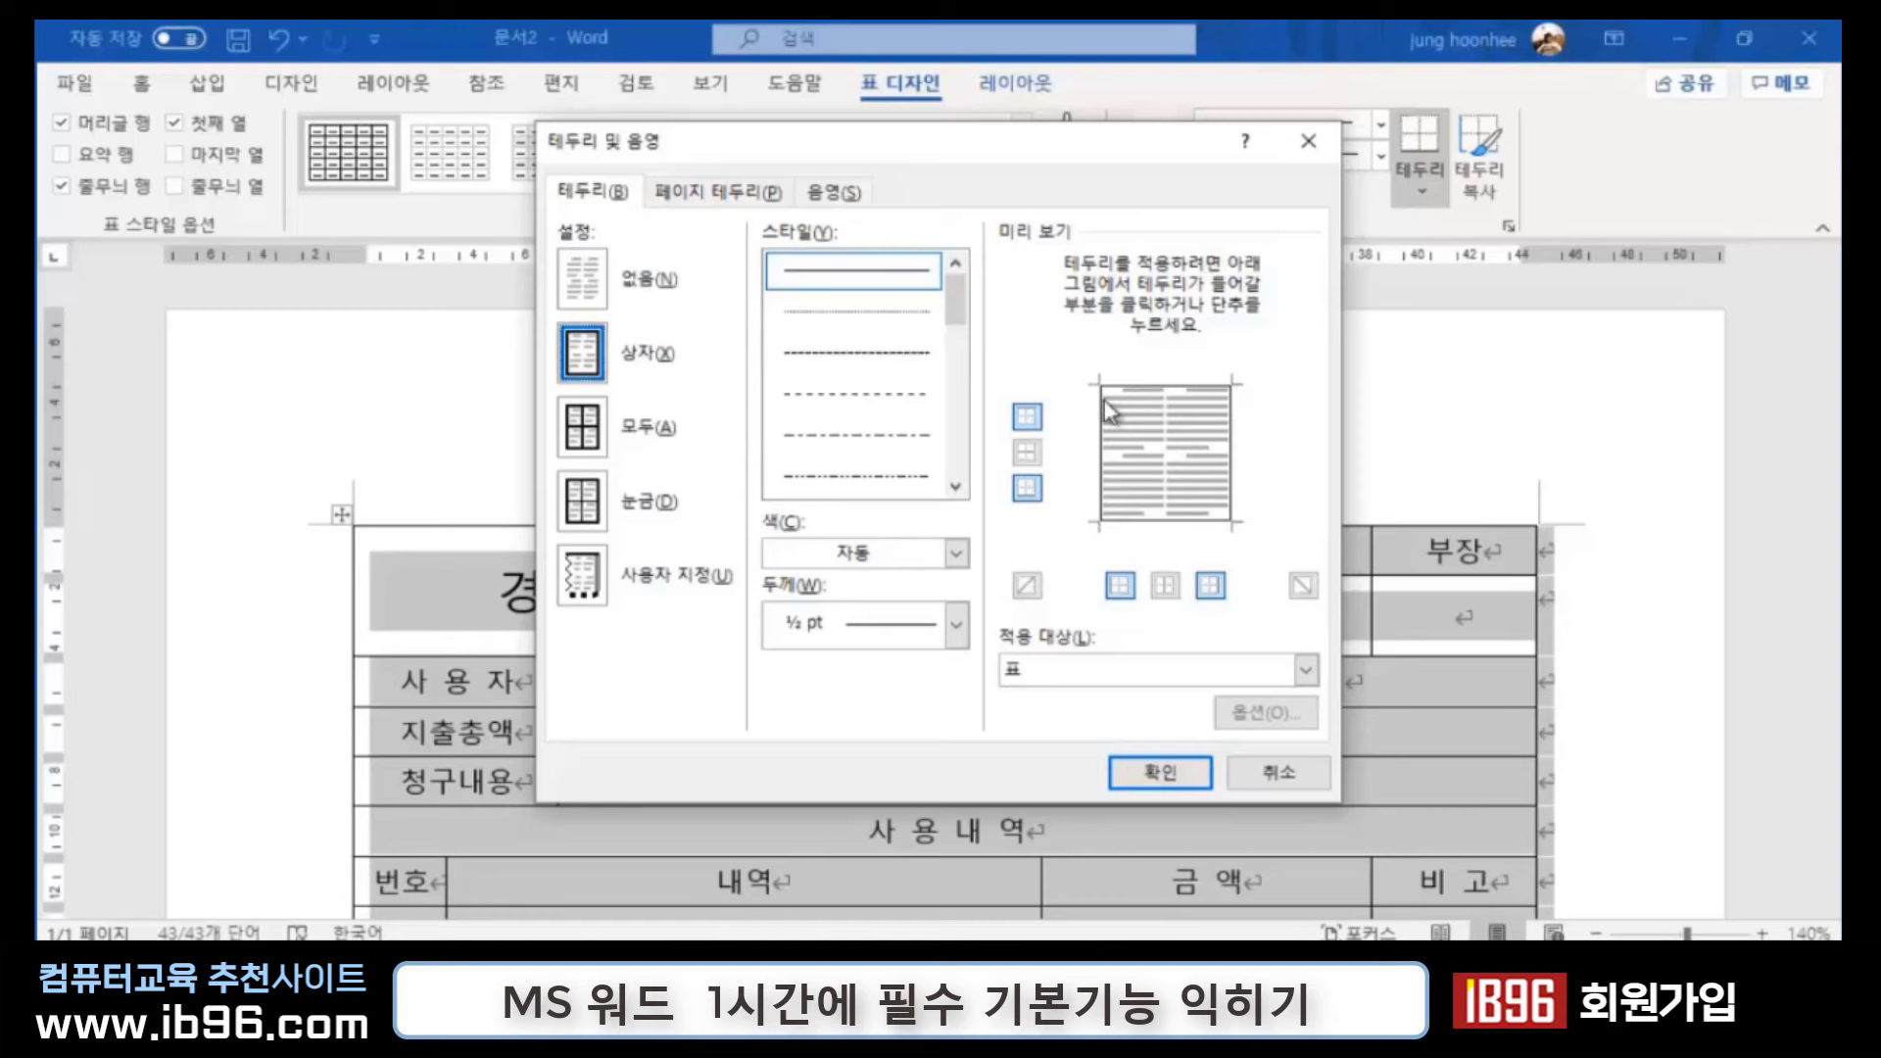
click(966, 642)
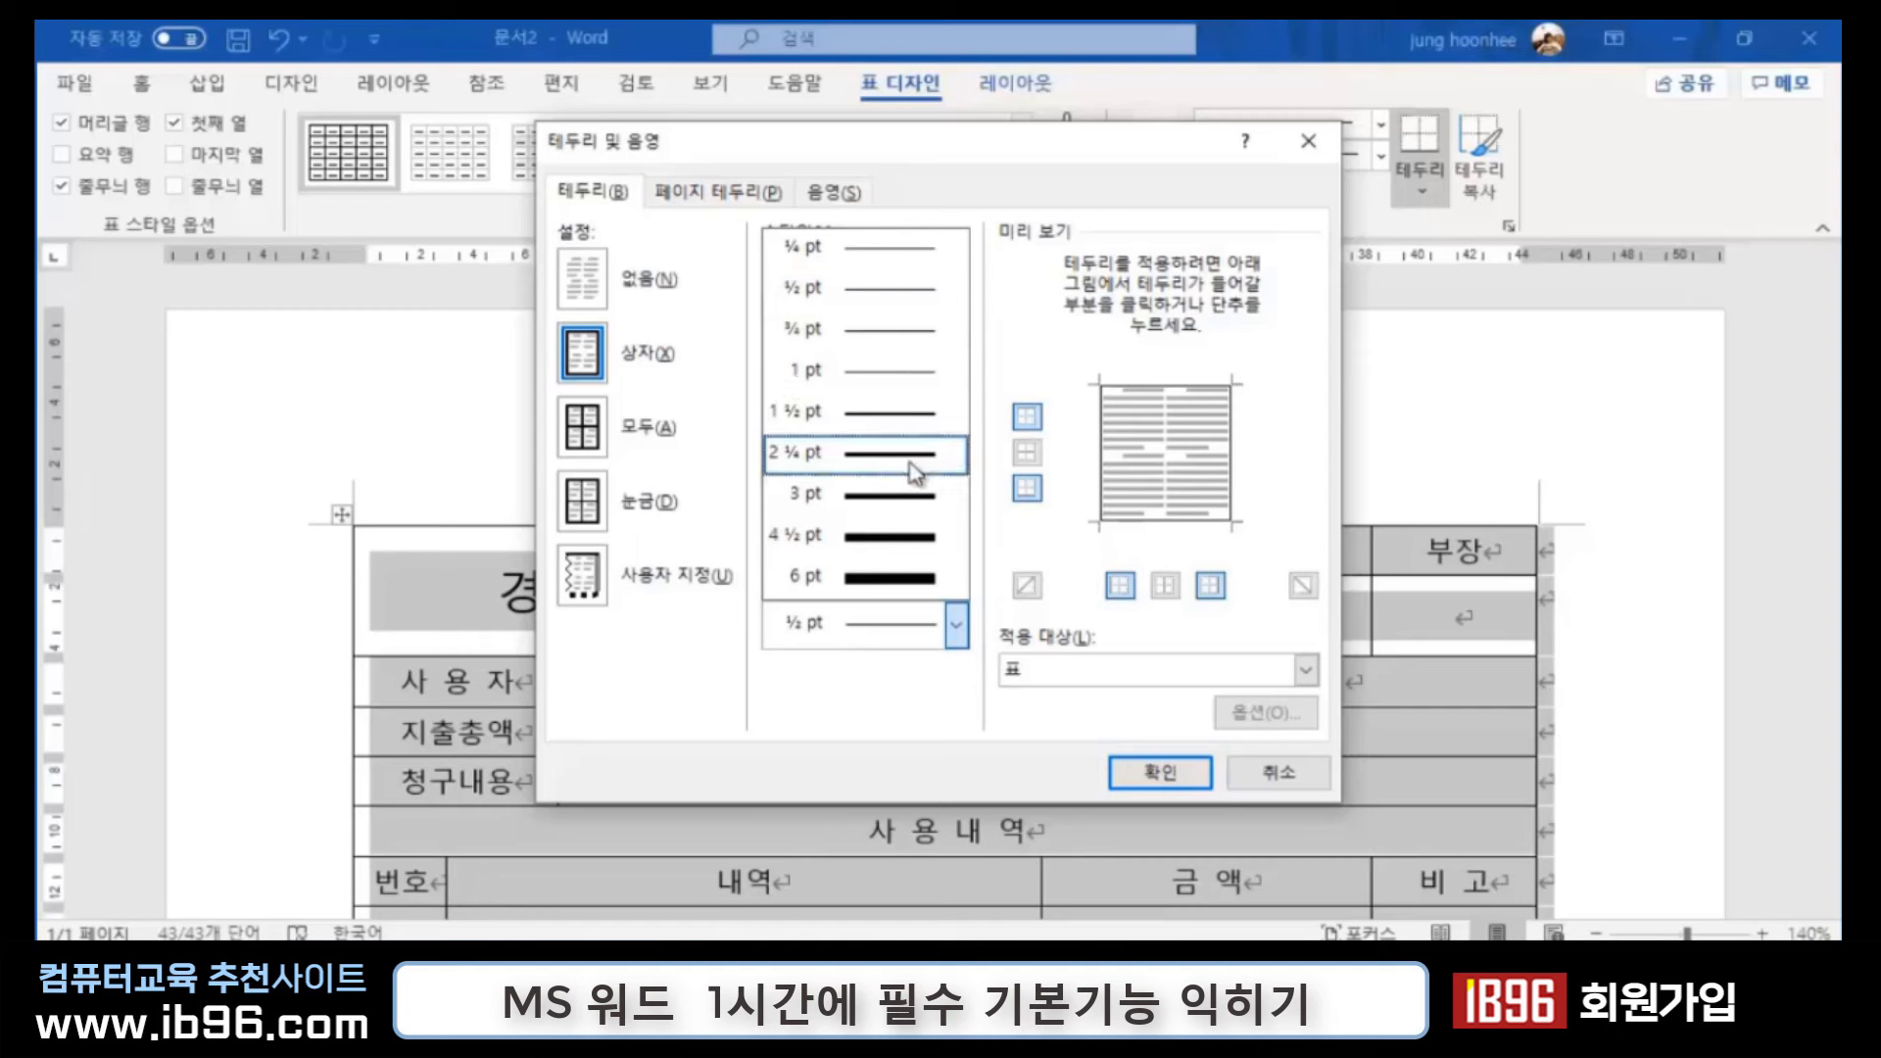
click(911, 425)
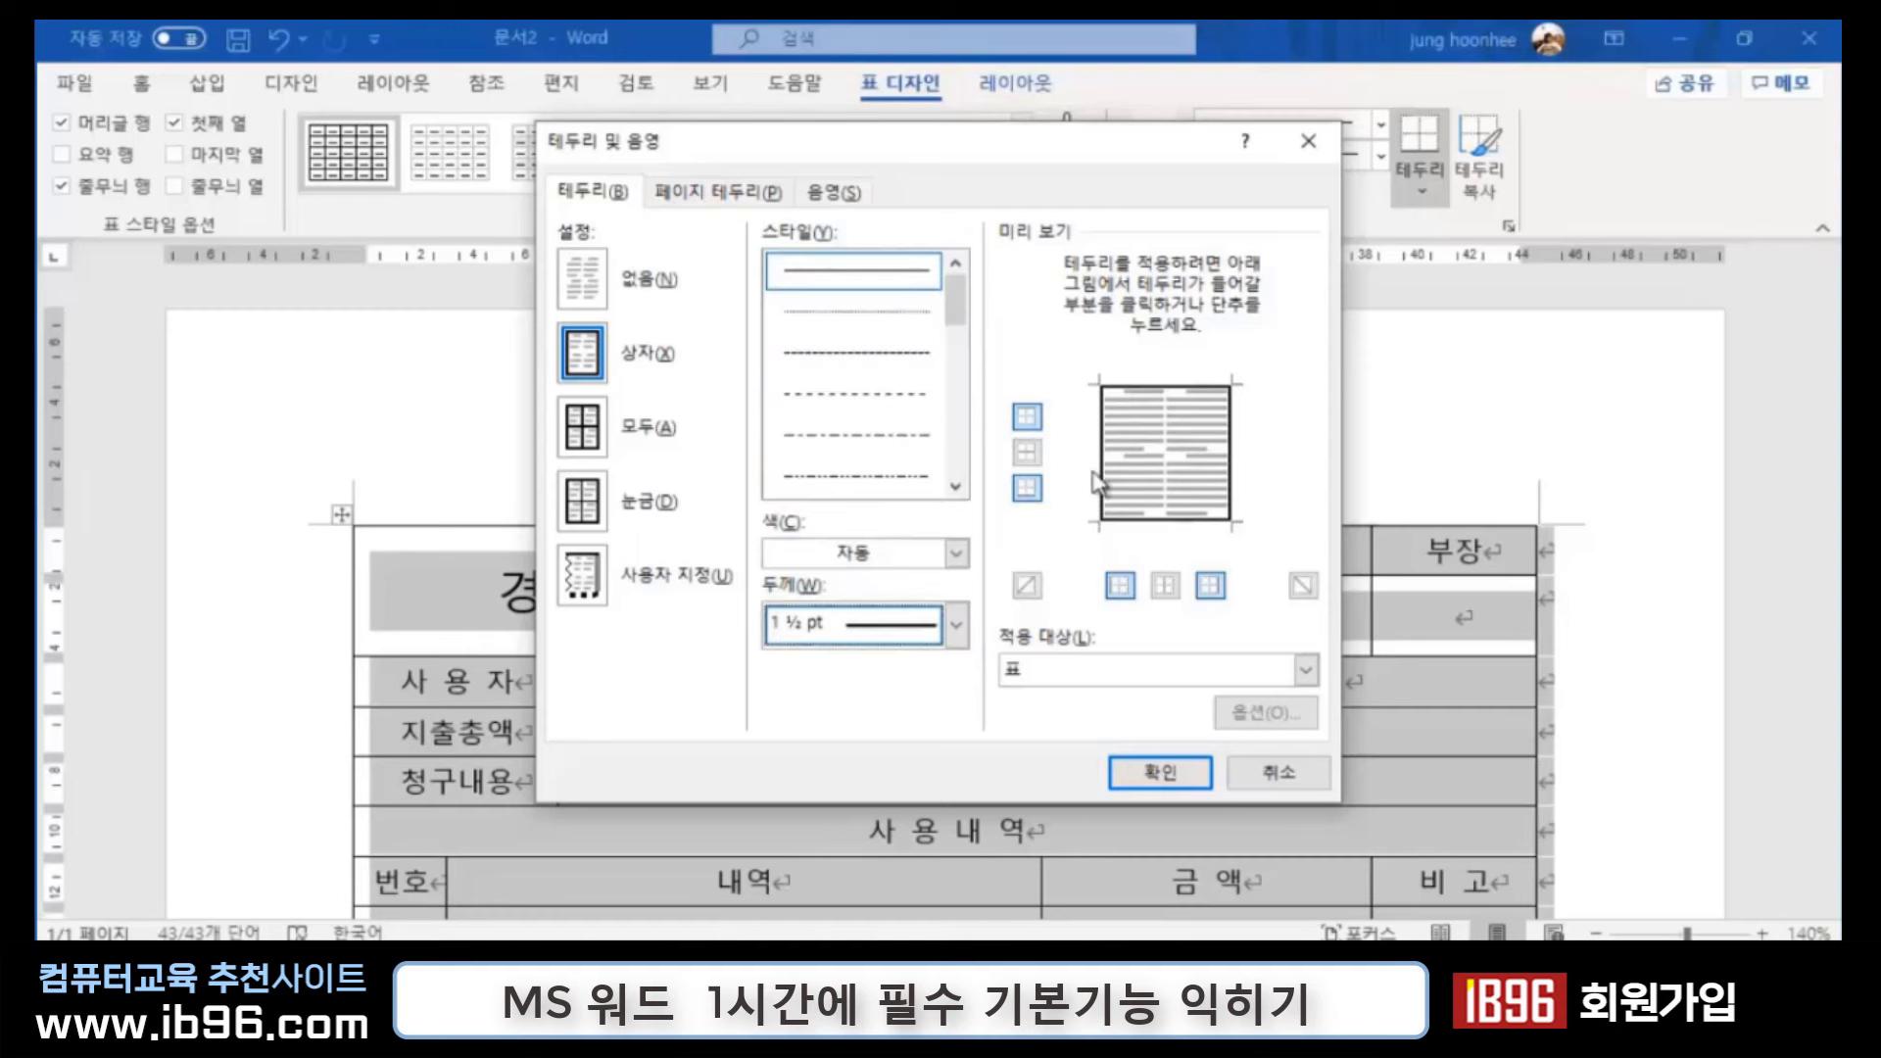
click(1148, 774)
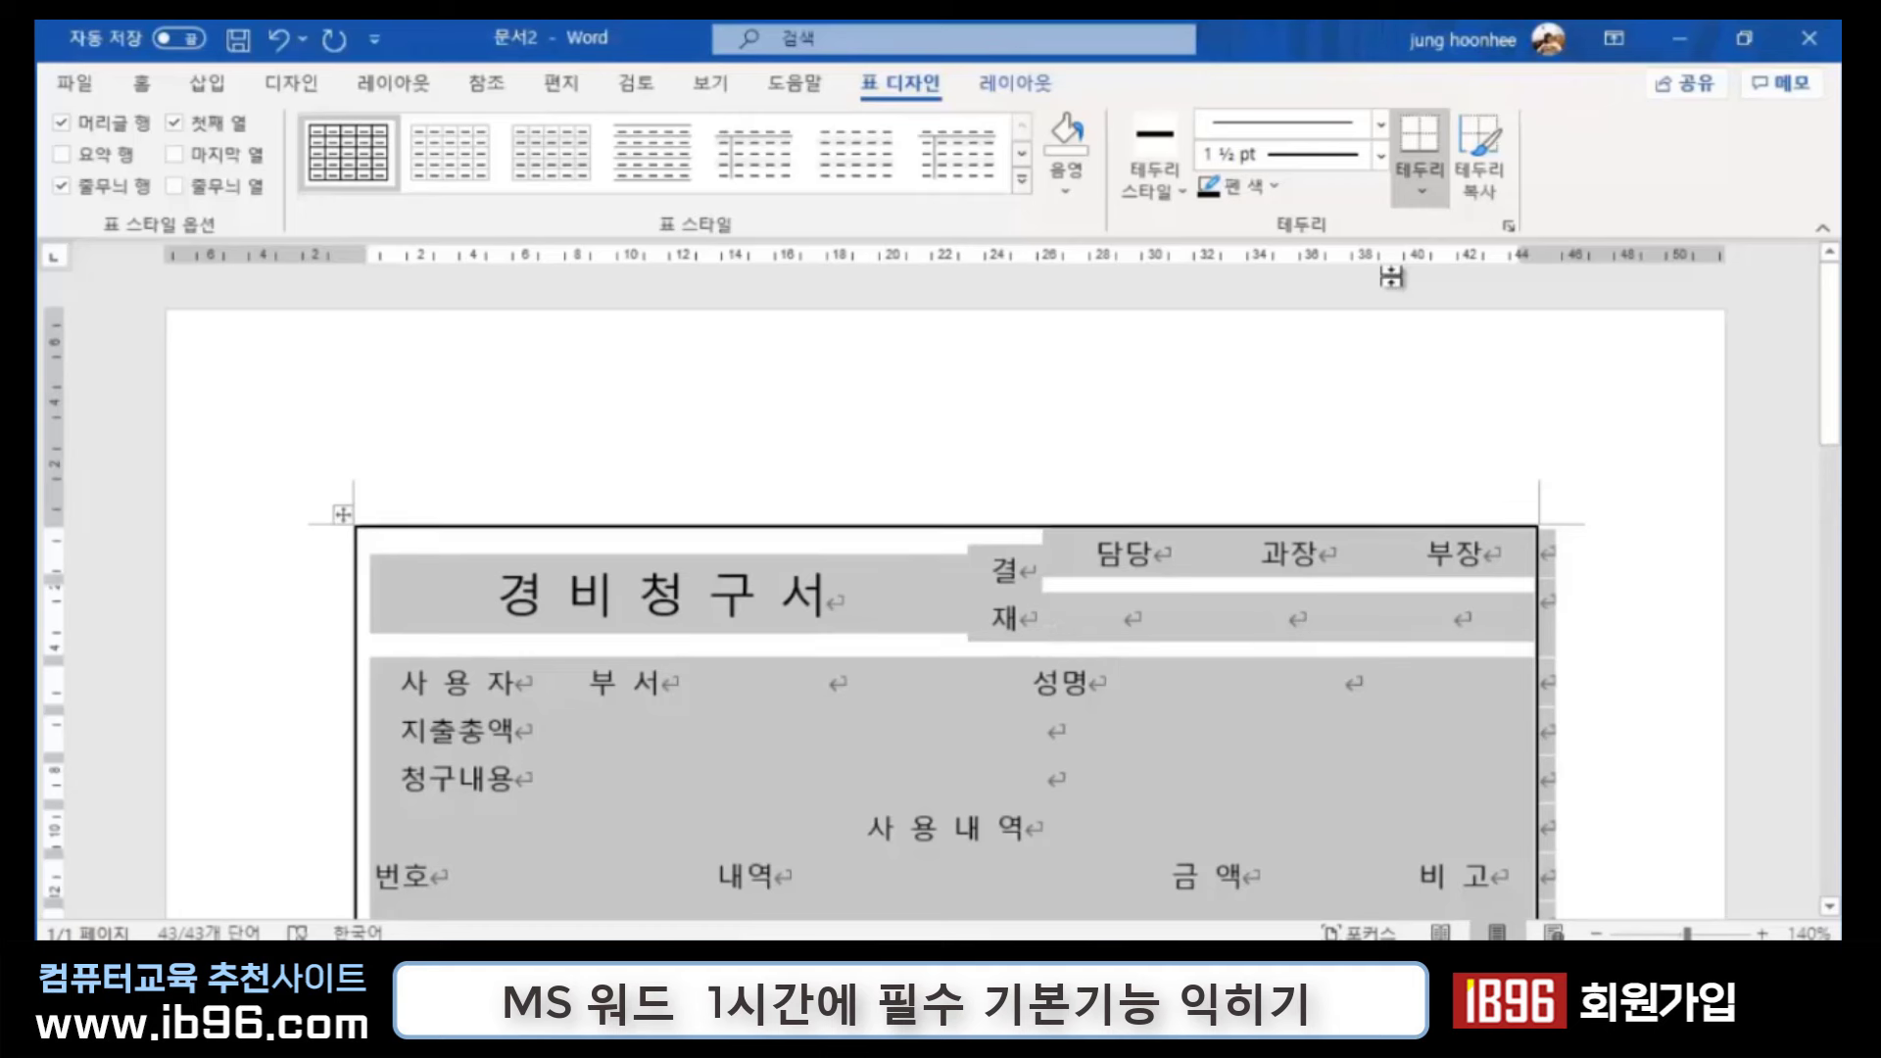
Step: Add ½ pt inside horizontal and inside vertical border lines to the table
click(1510, 226)
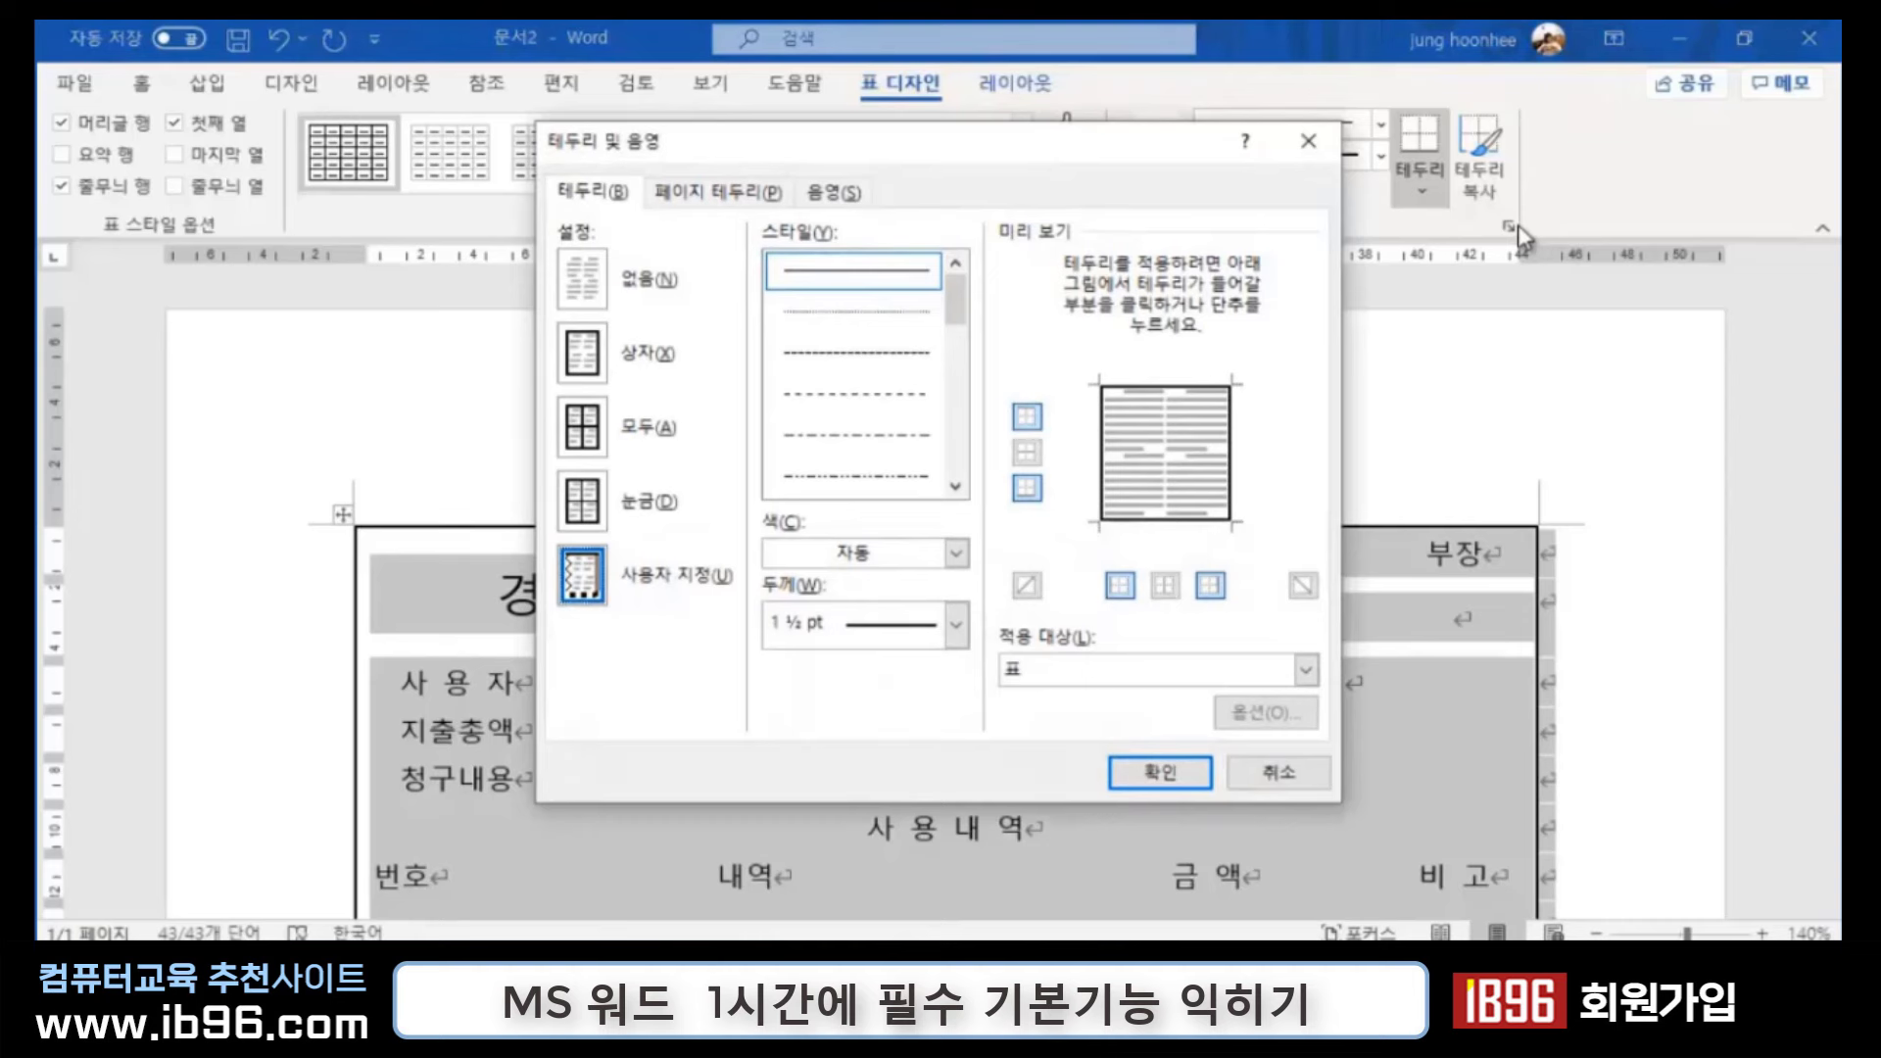
click(956, 624)
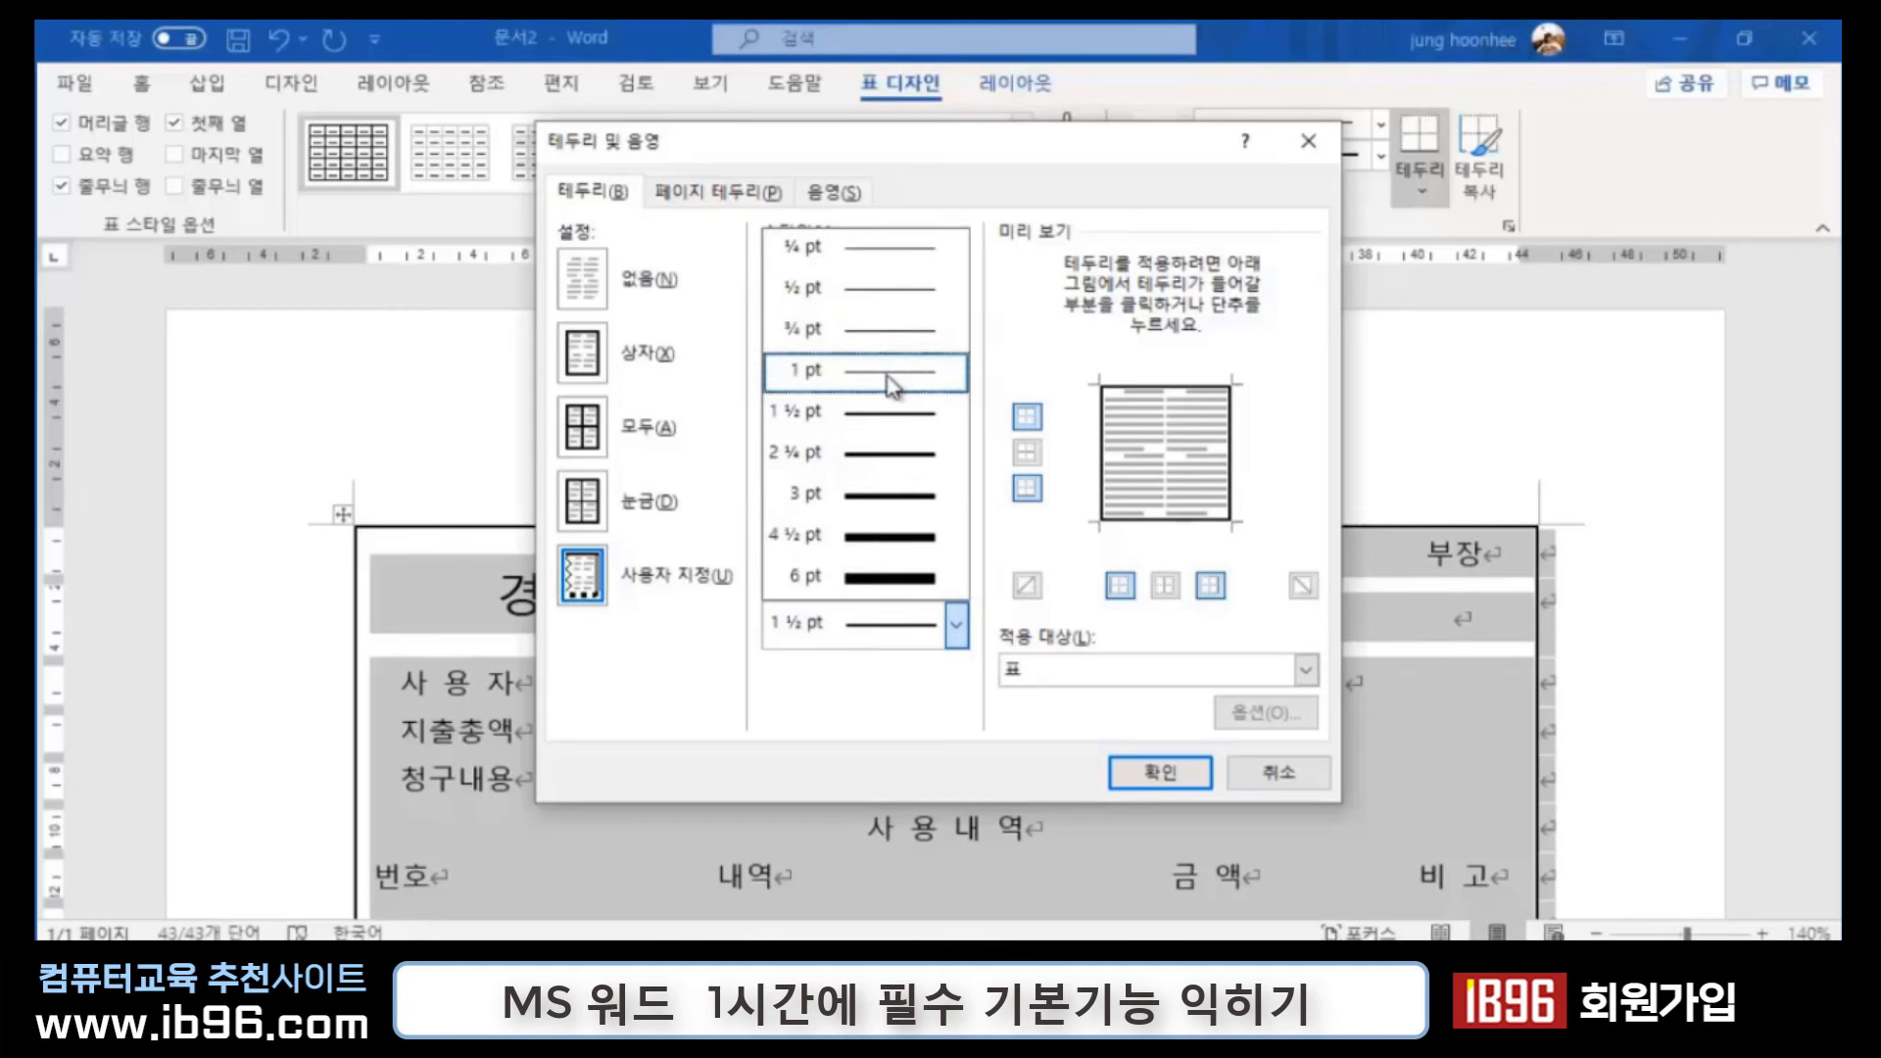
click(887, 294)
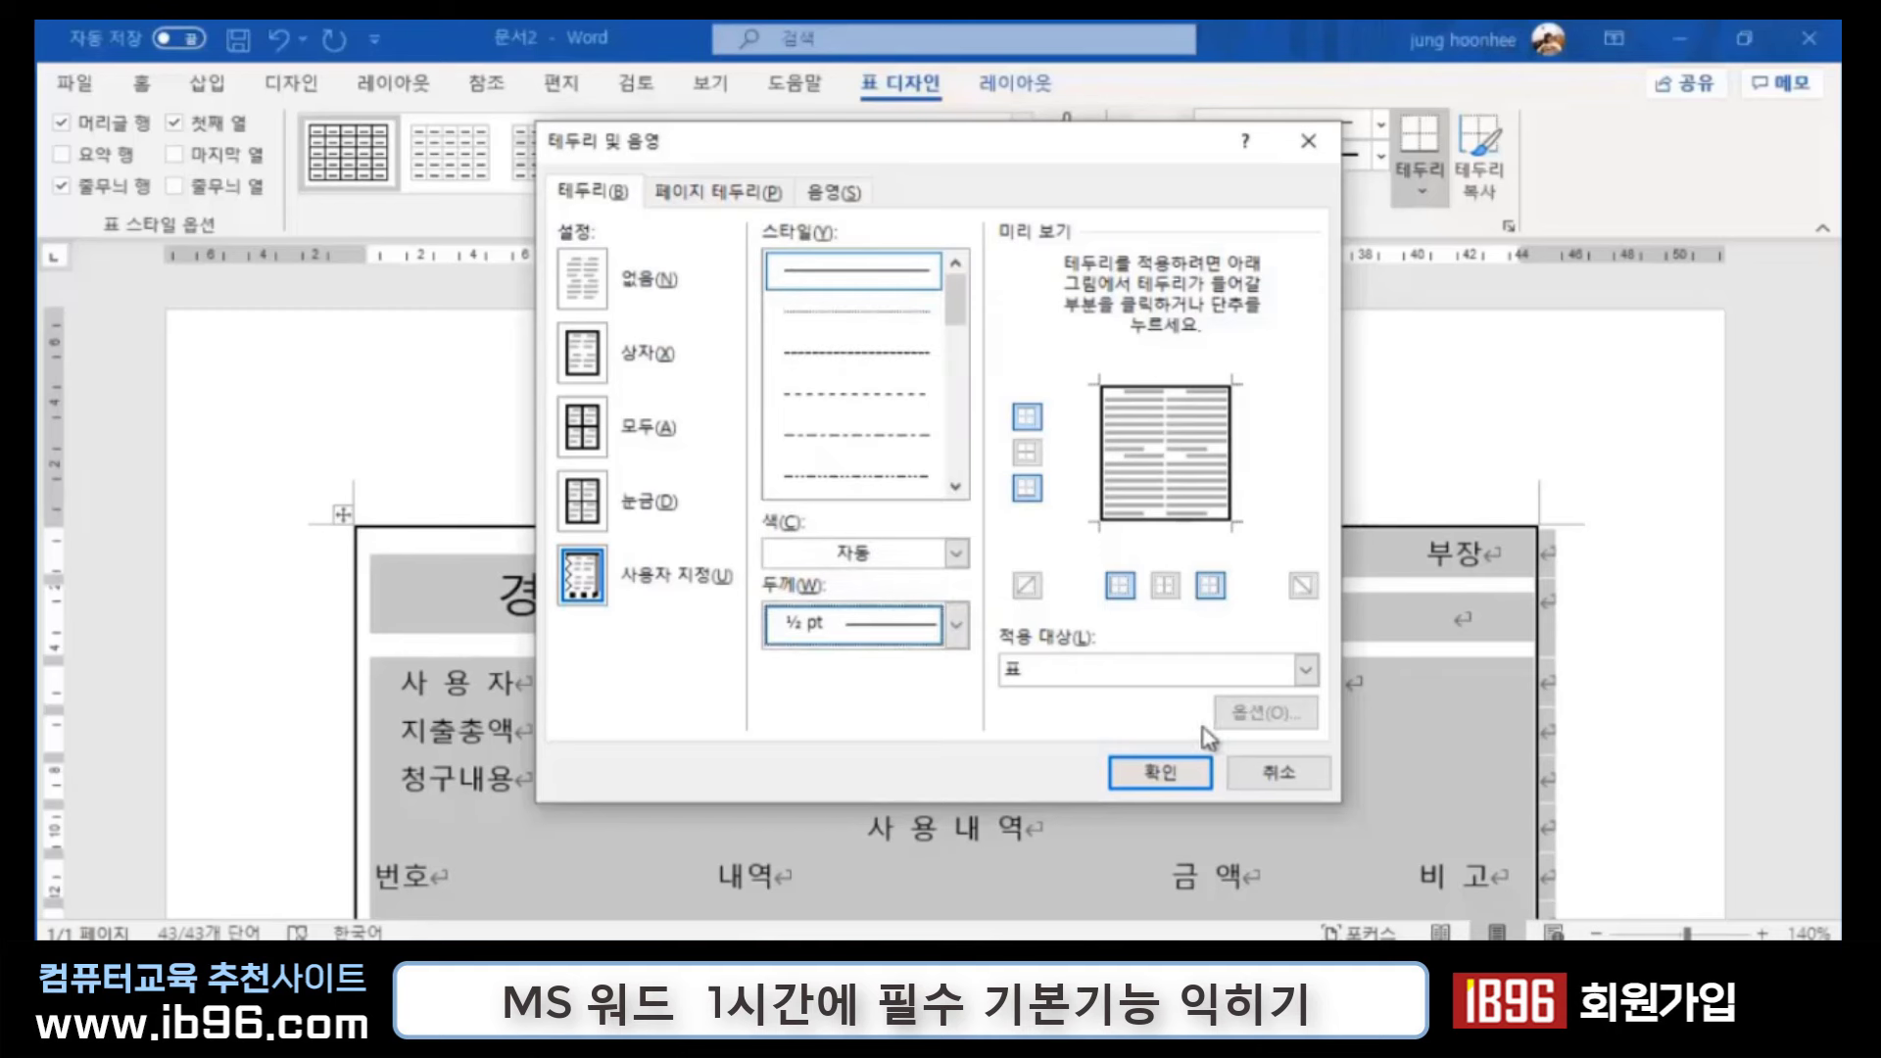
click(1026, 457)
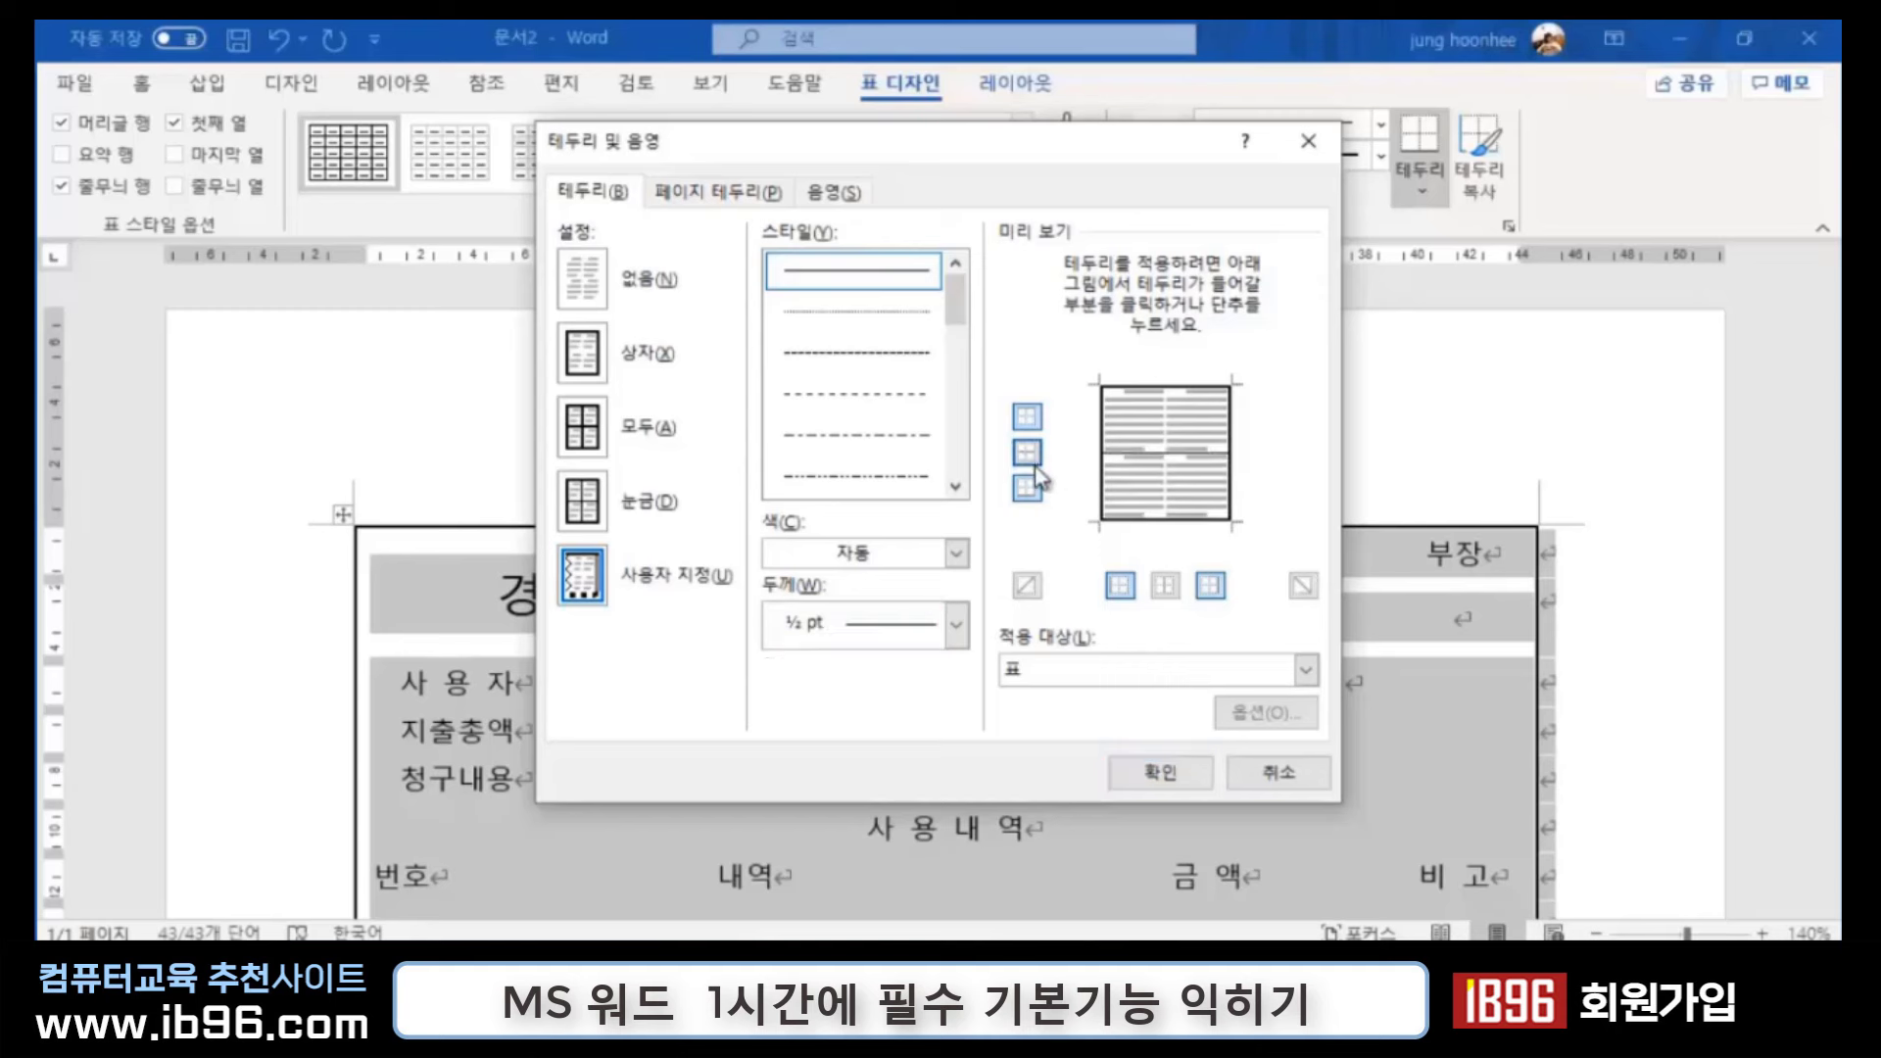
click(1166, 586)
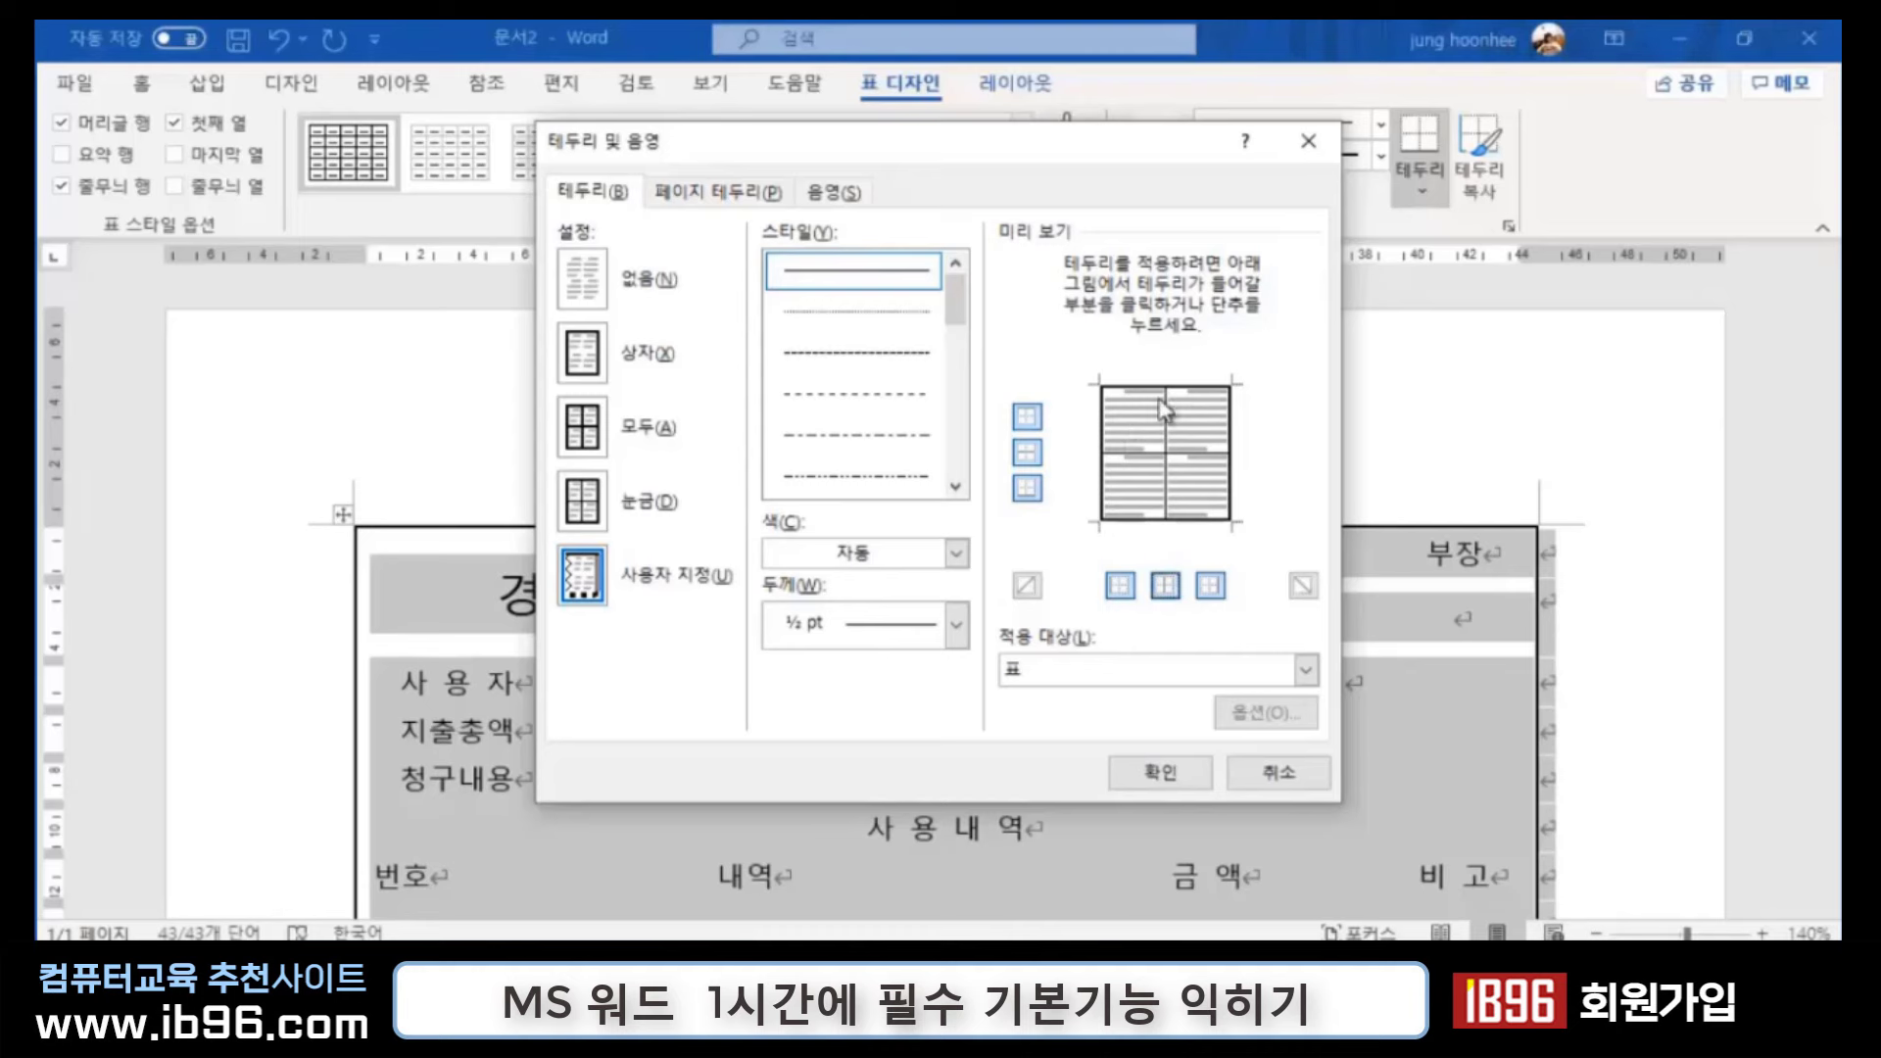
click(1166, 772)
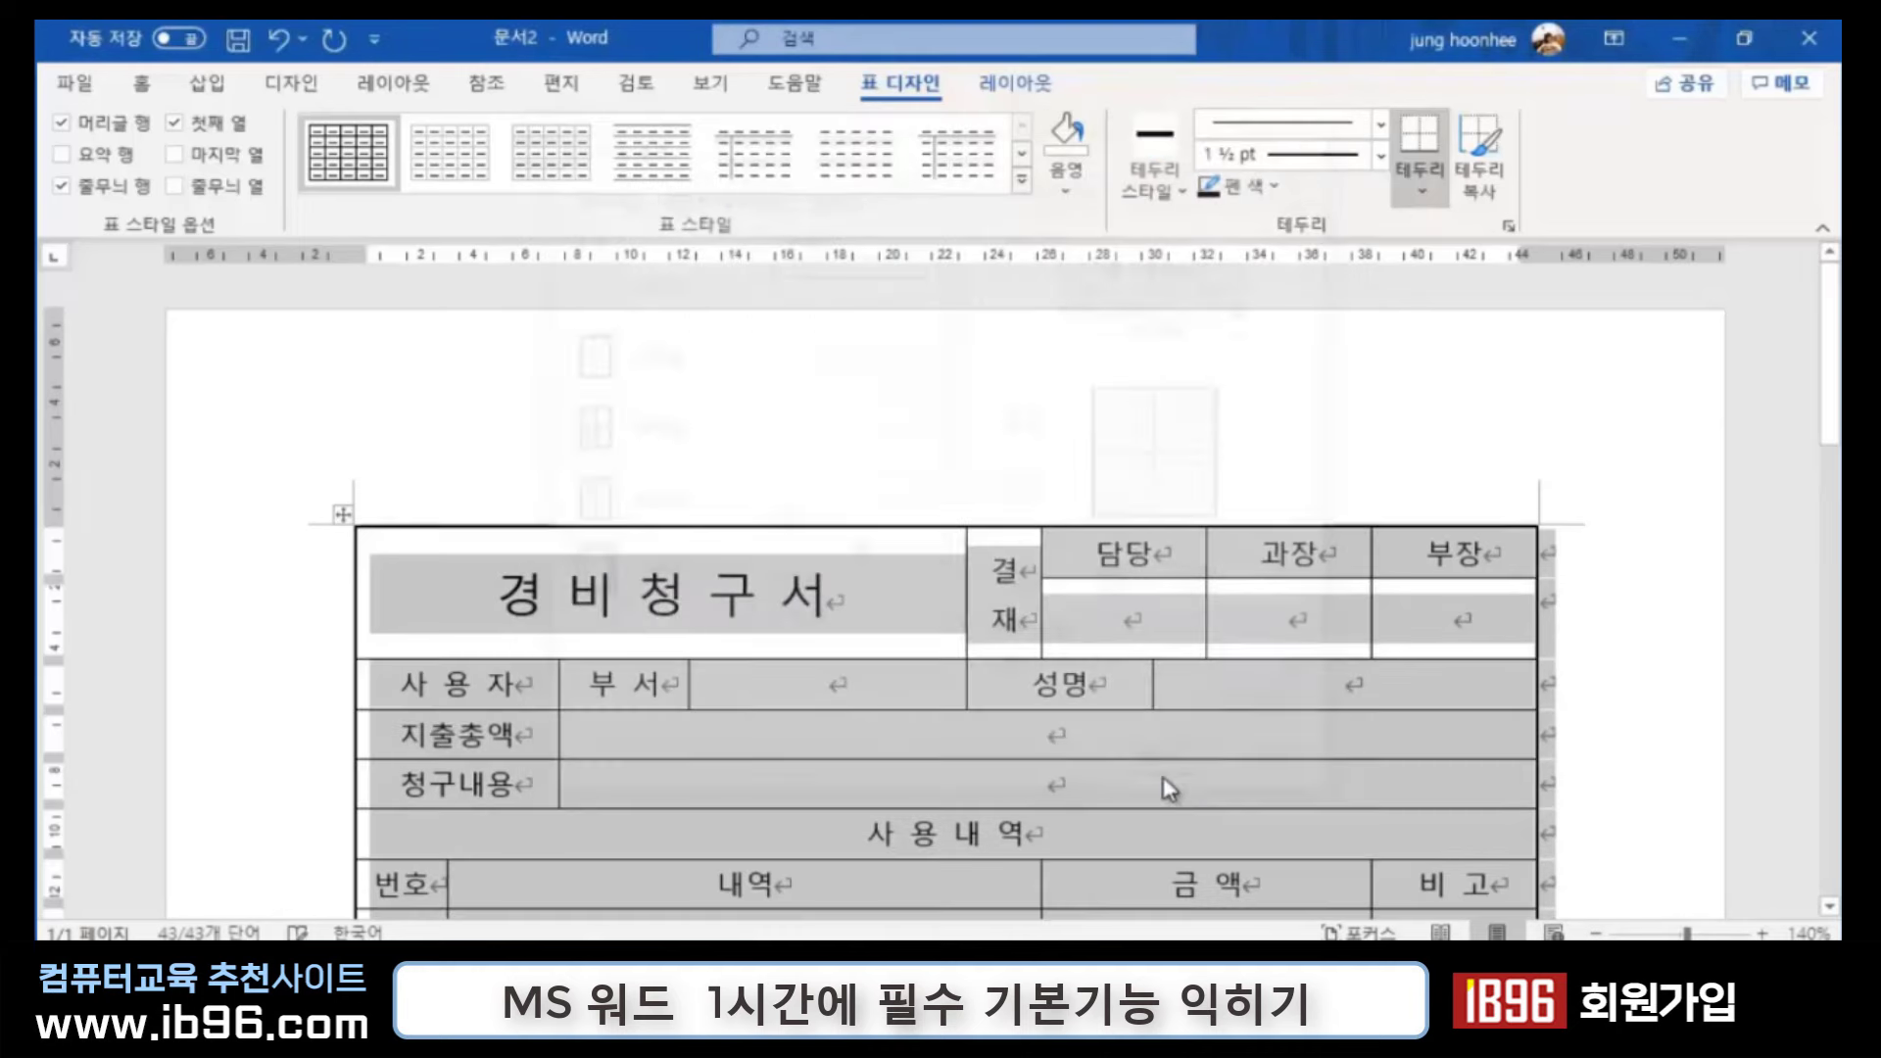
Step: Deselect the table and scroll through the page to inspect the new borders
click(1616, 702)
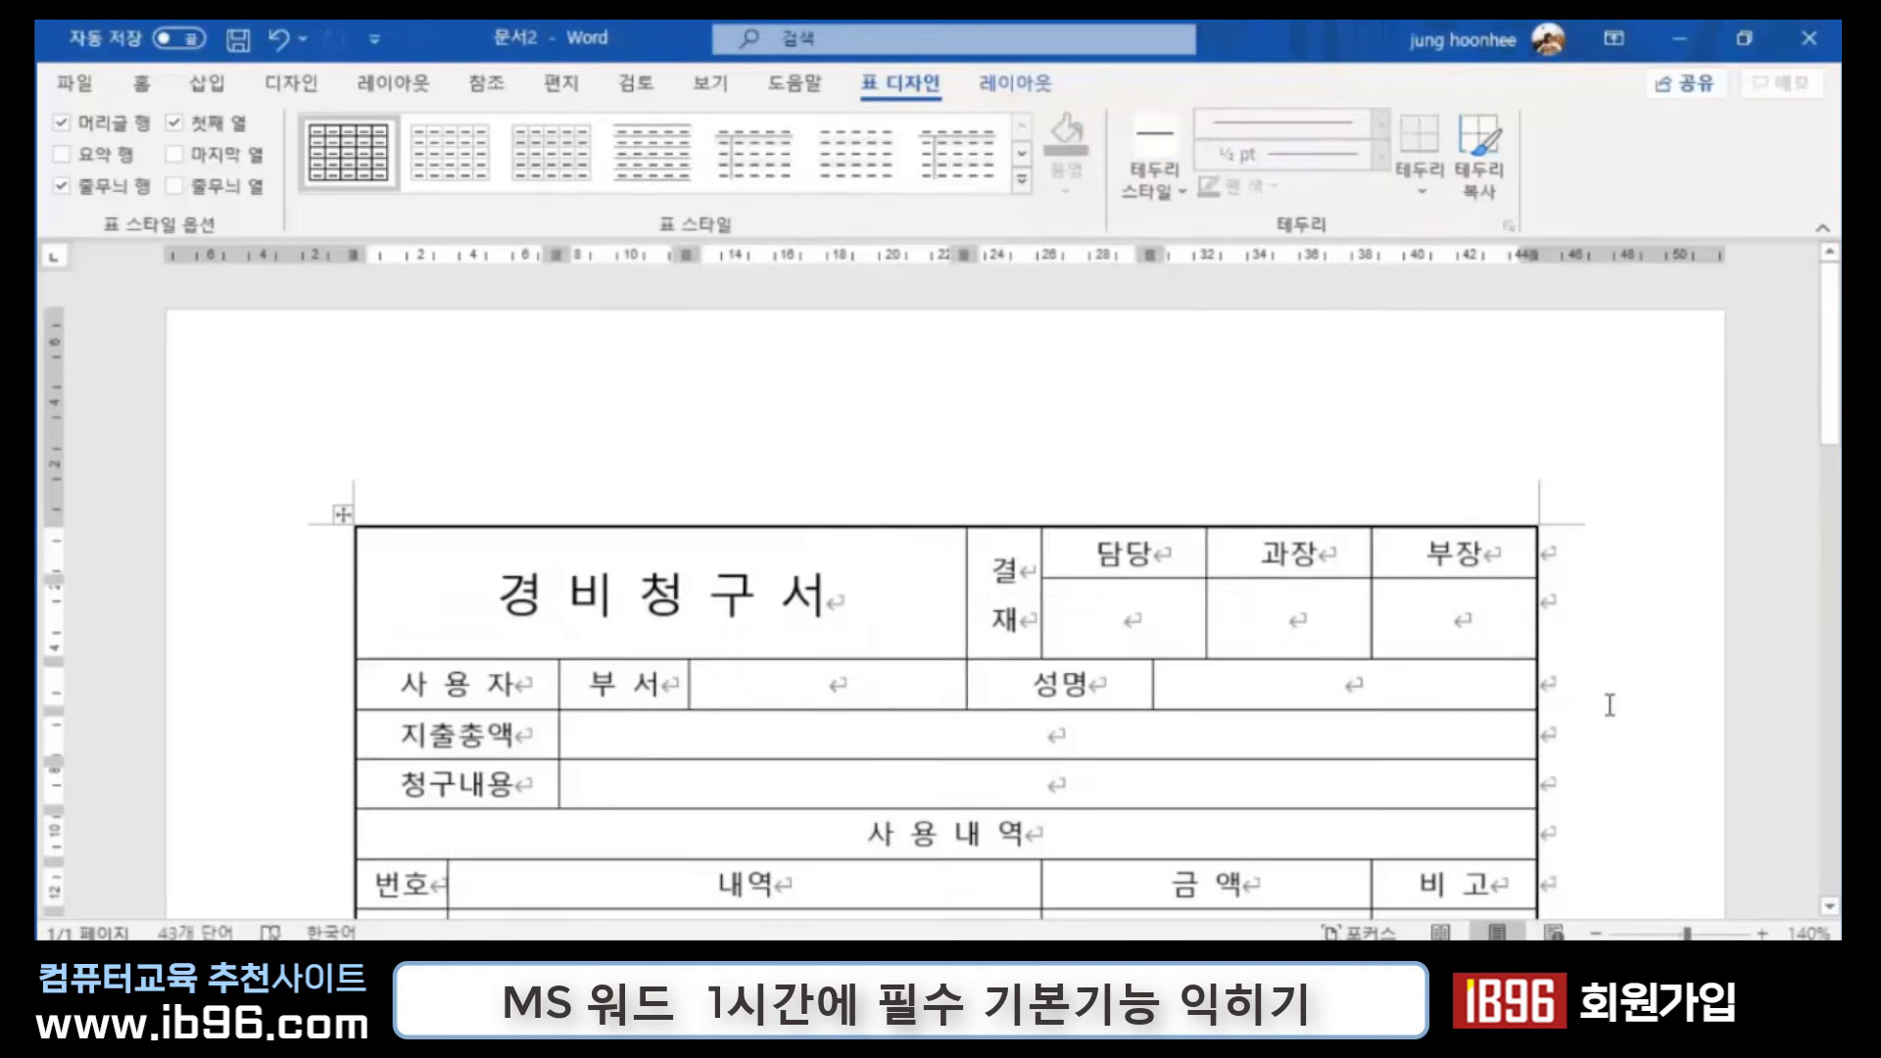
scroll(1610, 705, down, 3)
scroll(1610, 706, down, 3)
scroll(1610, 706, down, 2)
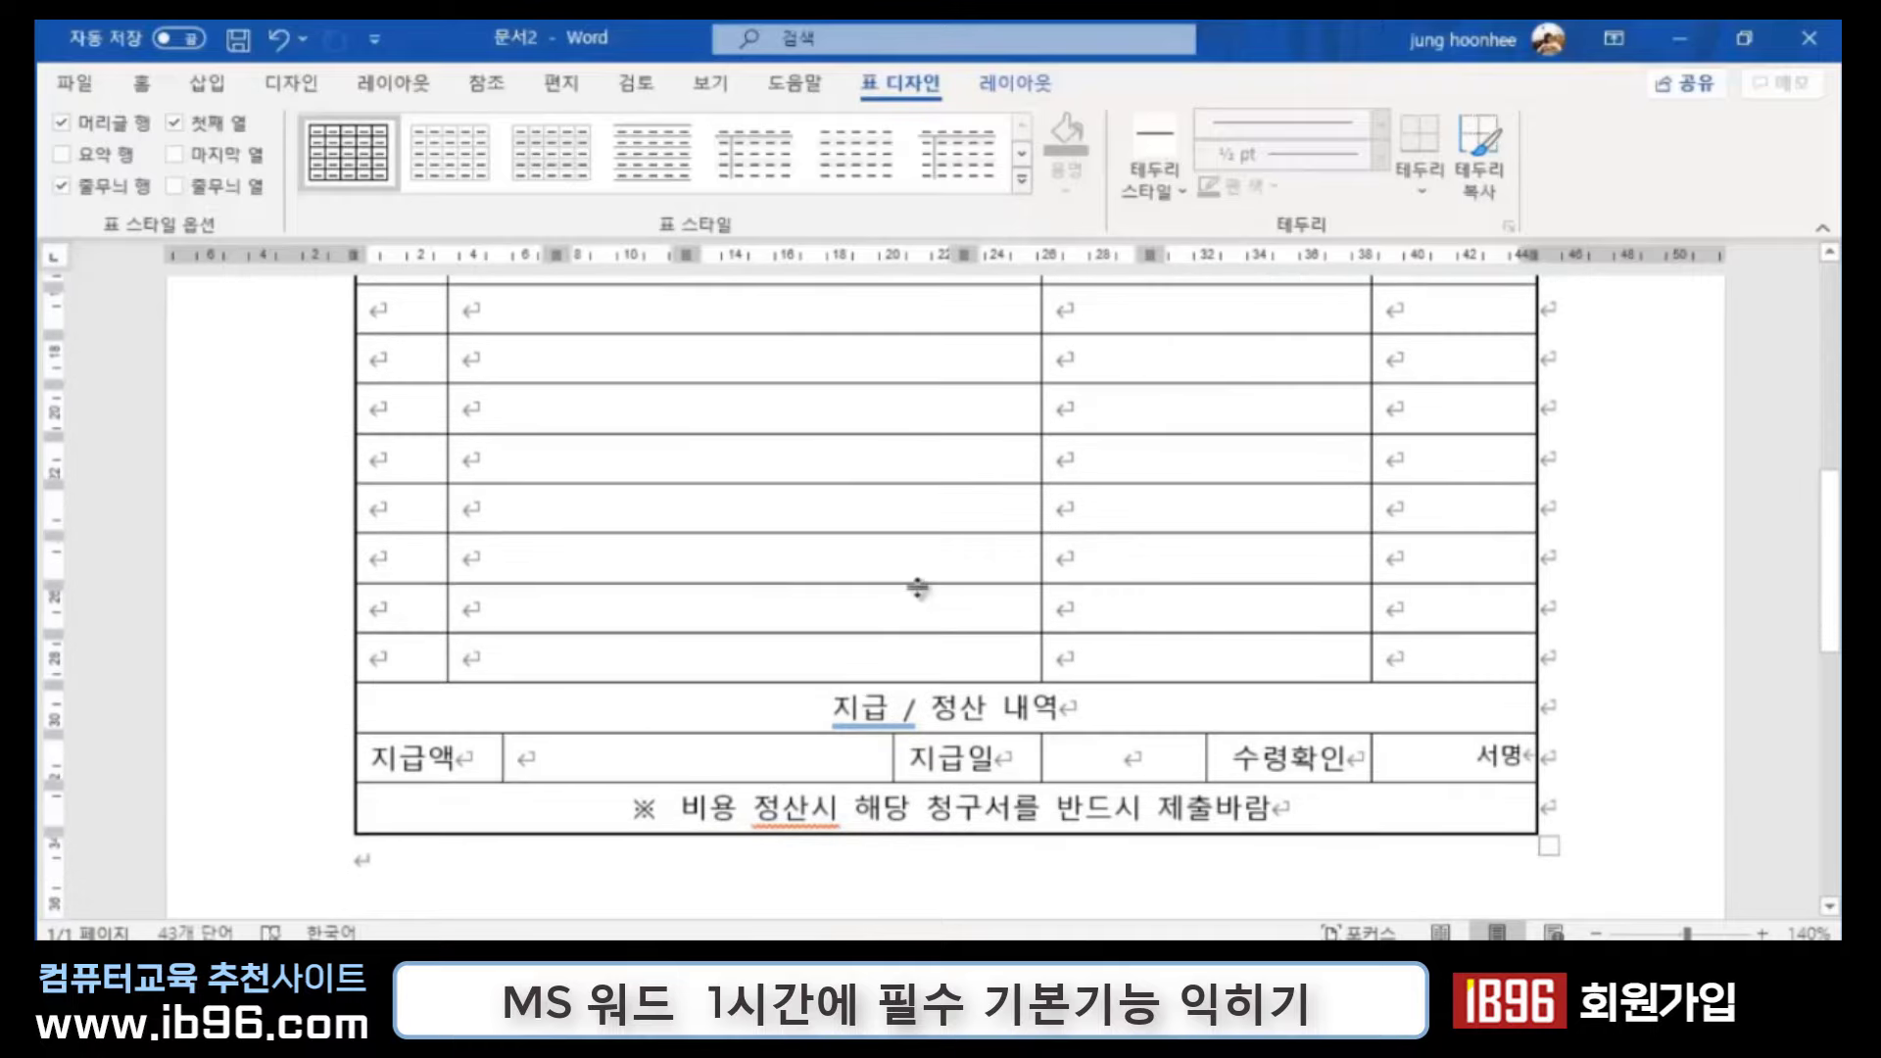
scroll(979, 655, up, 5)
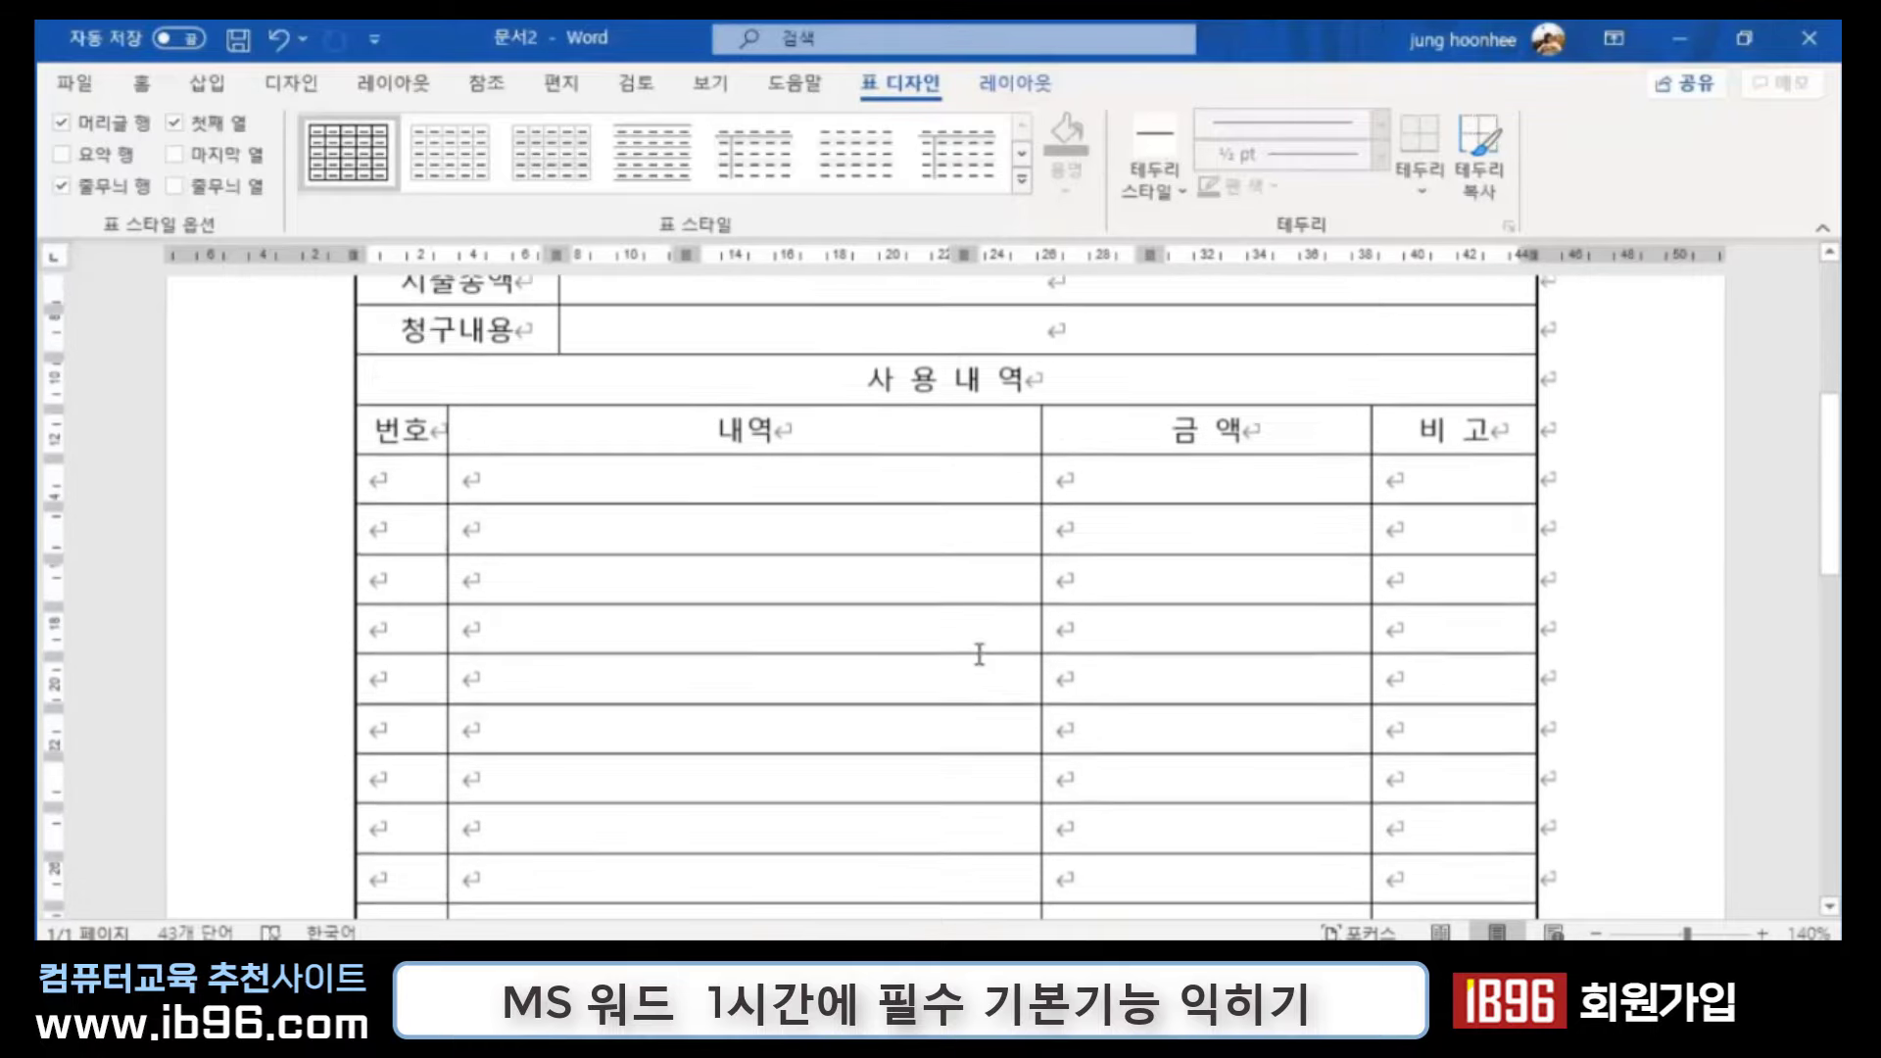
scroll(979, 655, up, 2)
scroll(979, 654, up, 5)
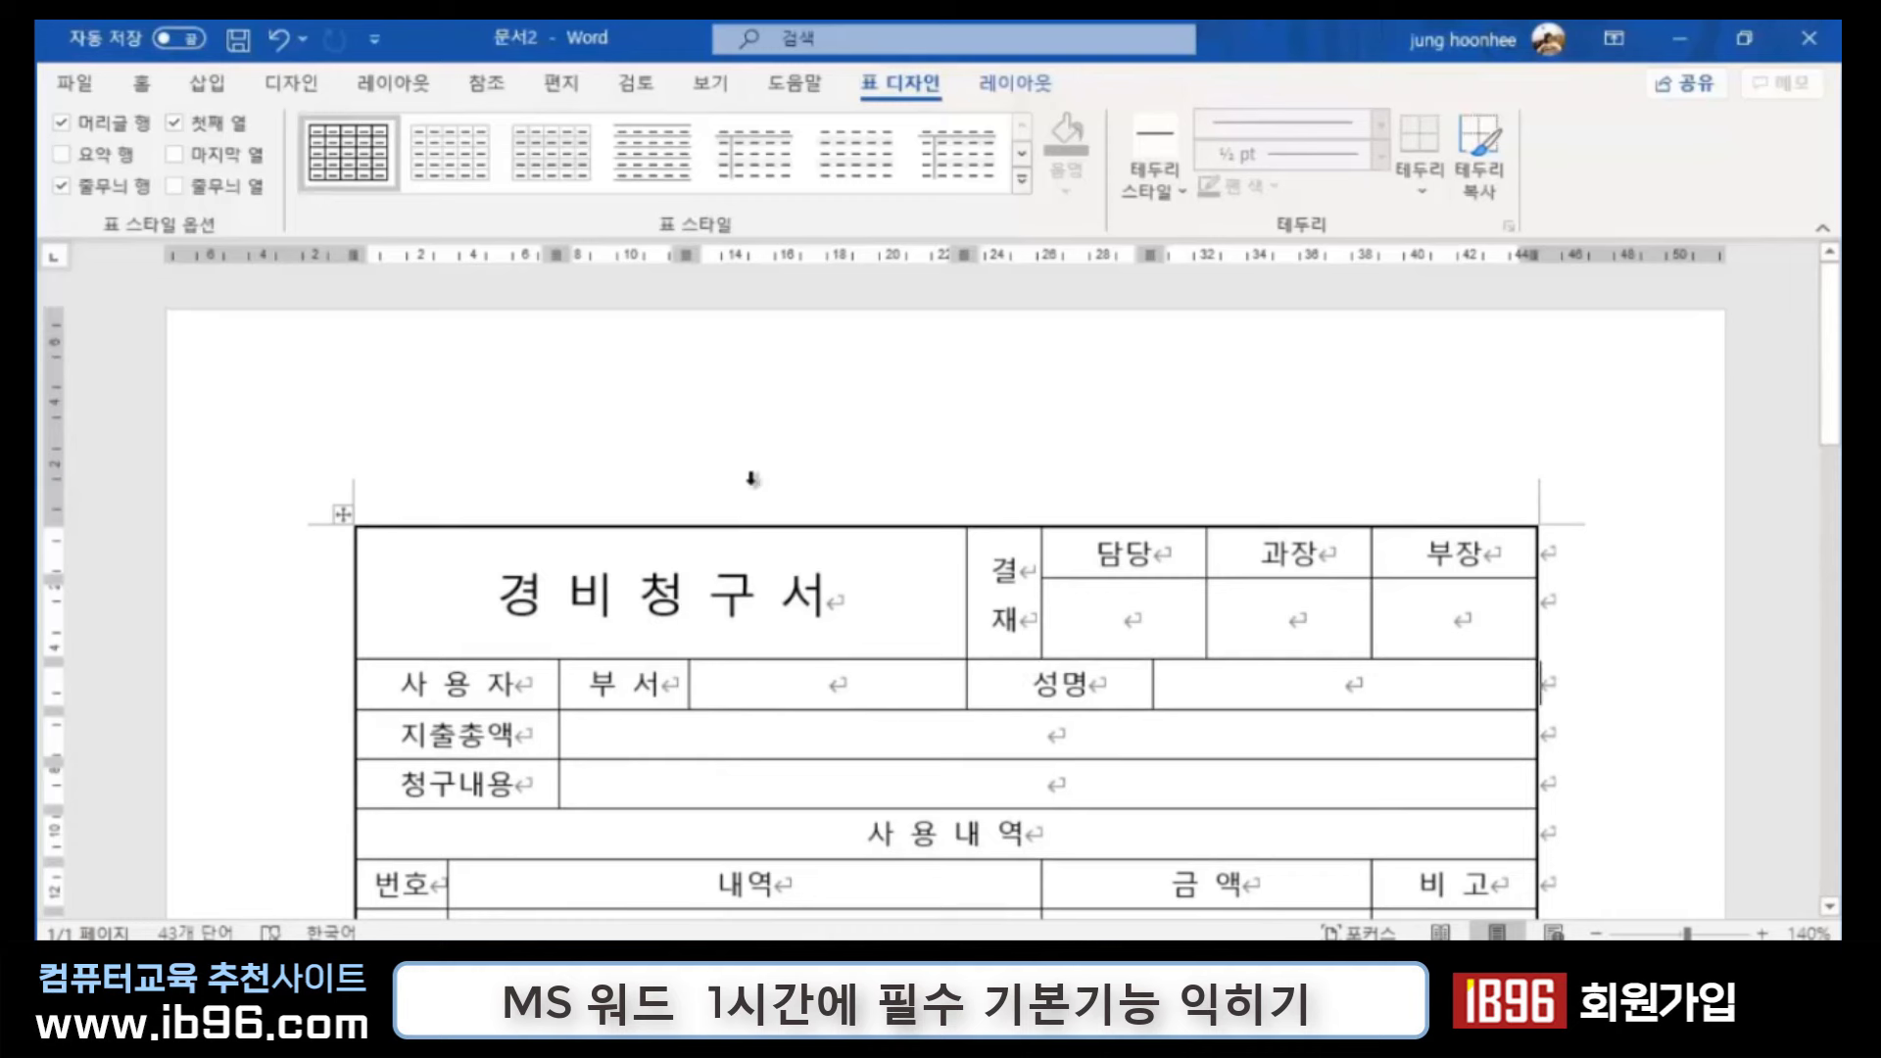
Step: Undo and restore recent changes, then scroll back up to the 경비청구서 title row
key(ctrl+z)
click(1611, 643)
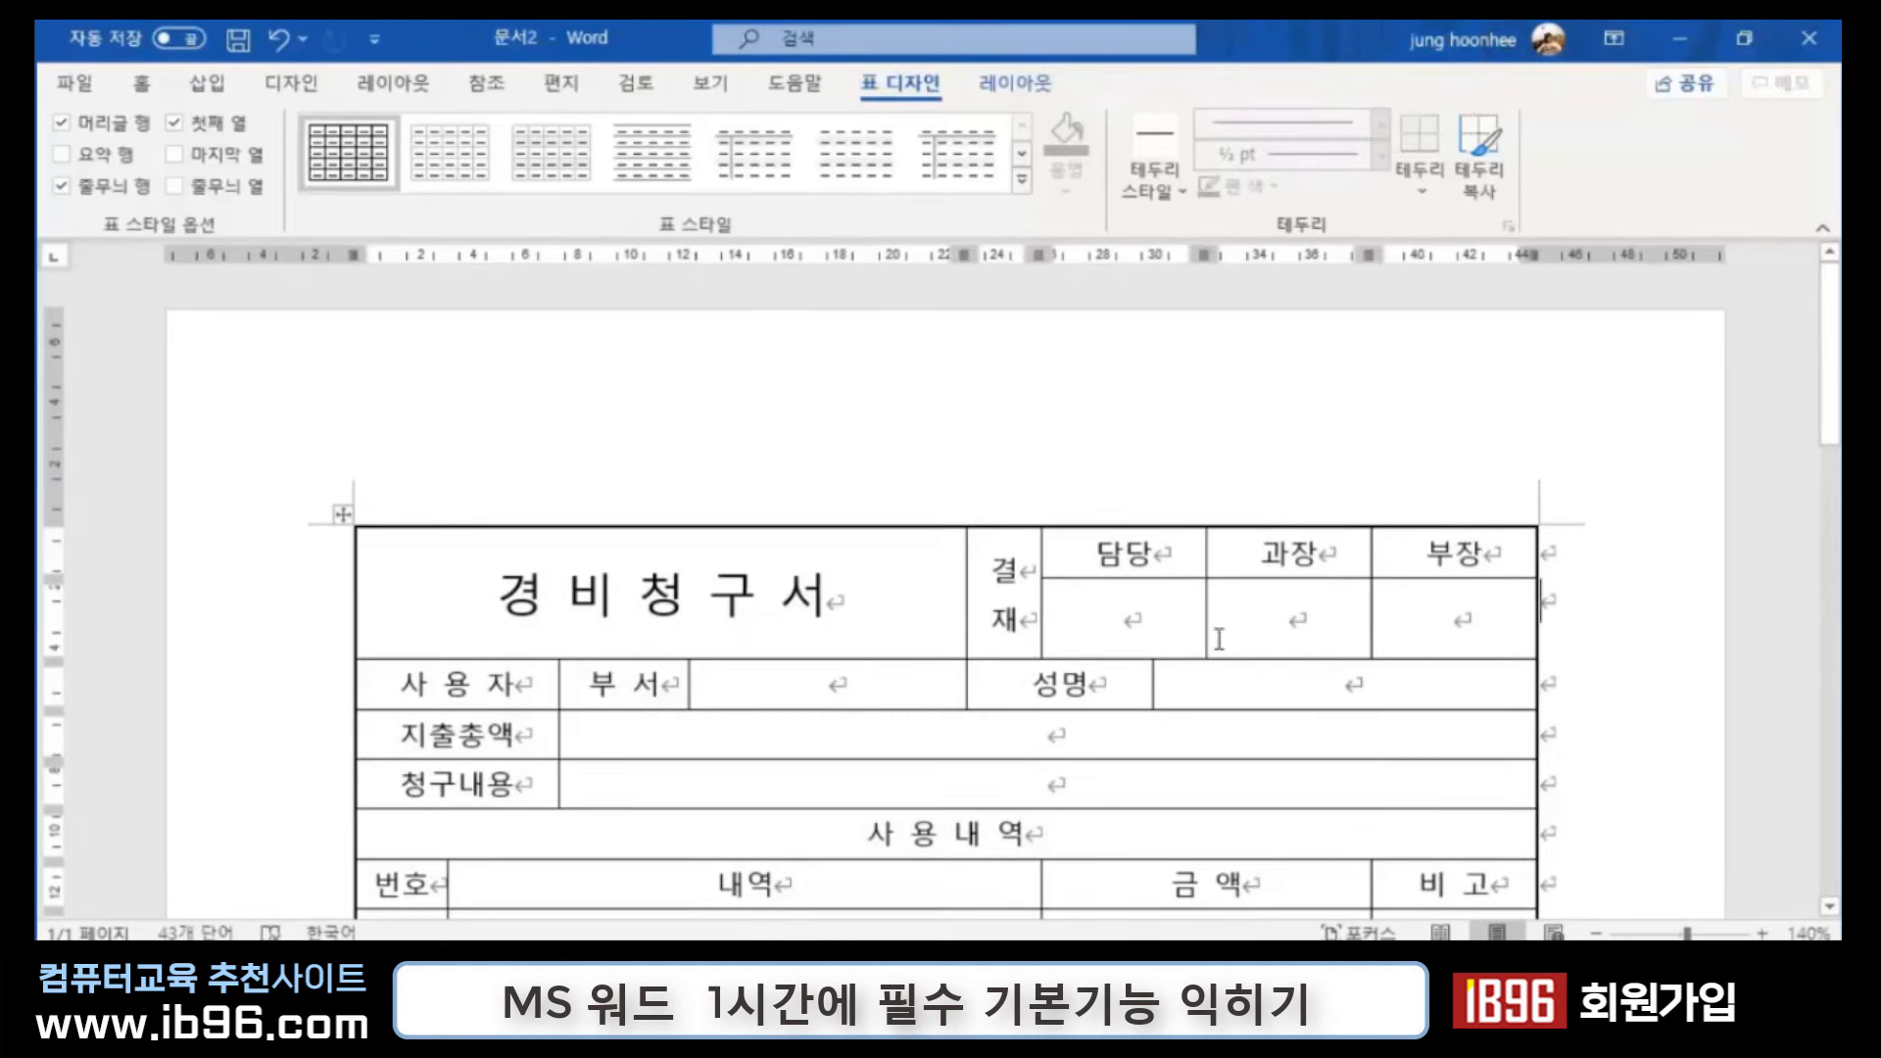
key(ctrl+z)
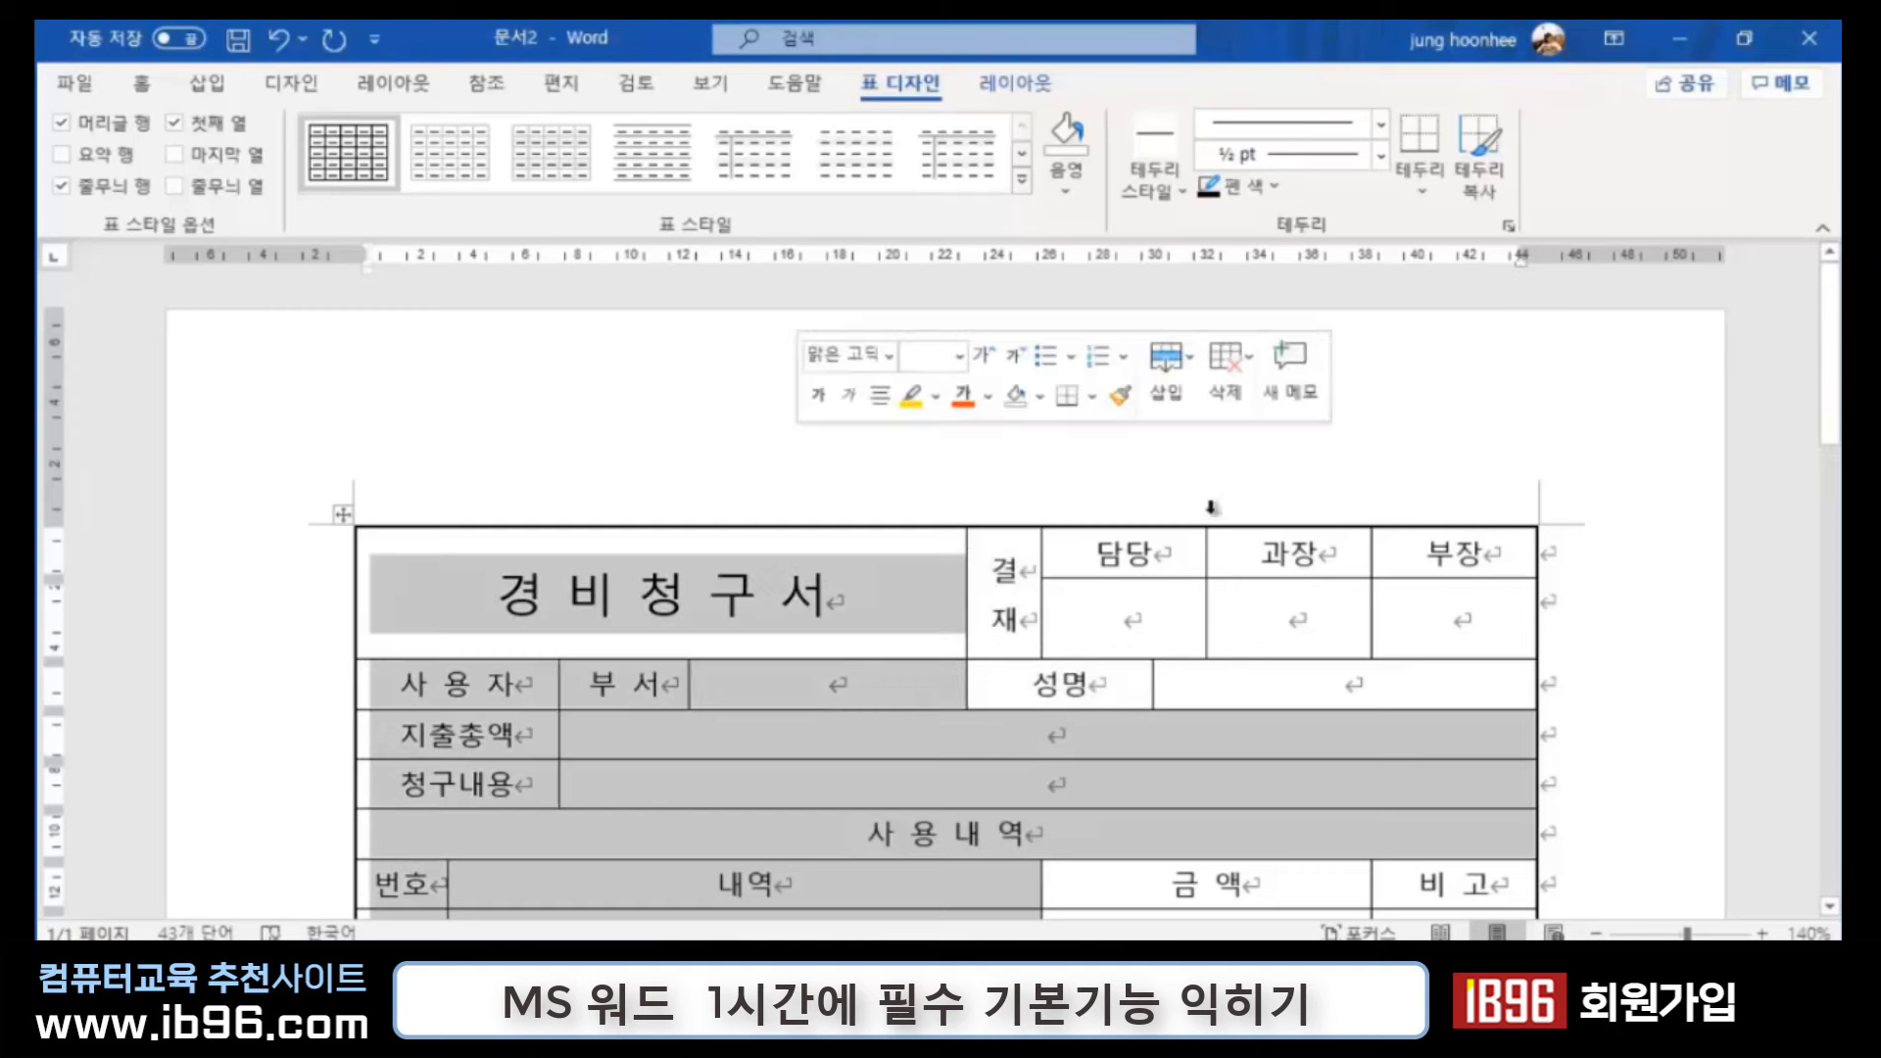
key(ctrl+z)
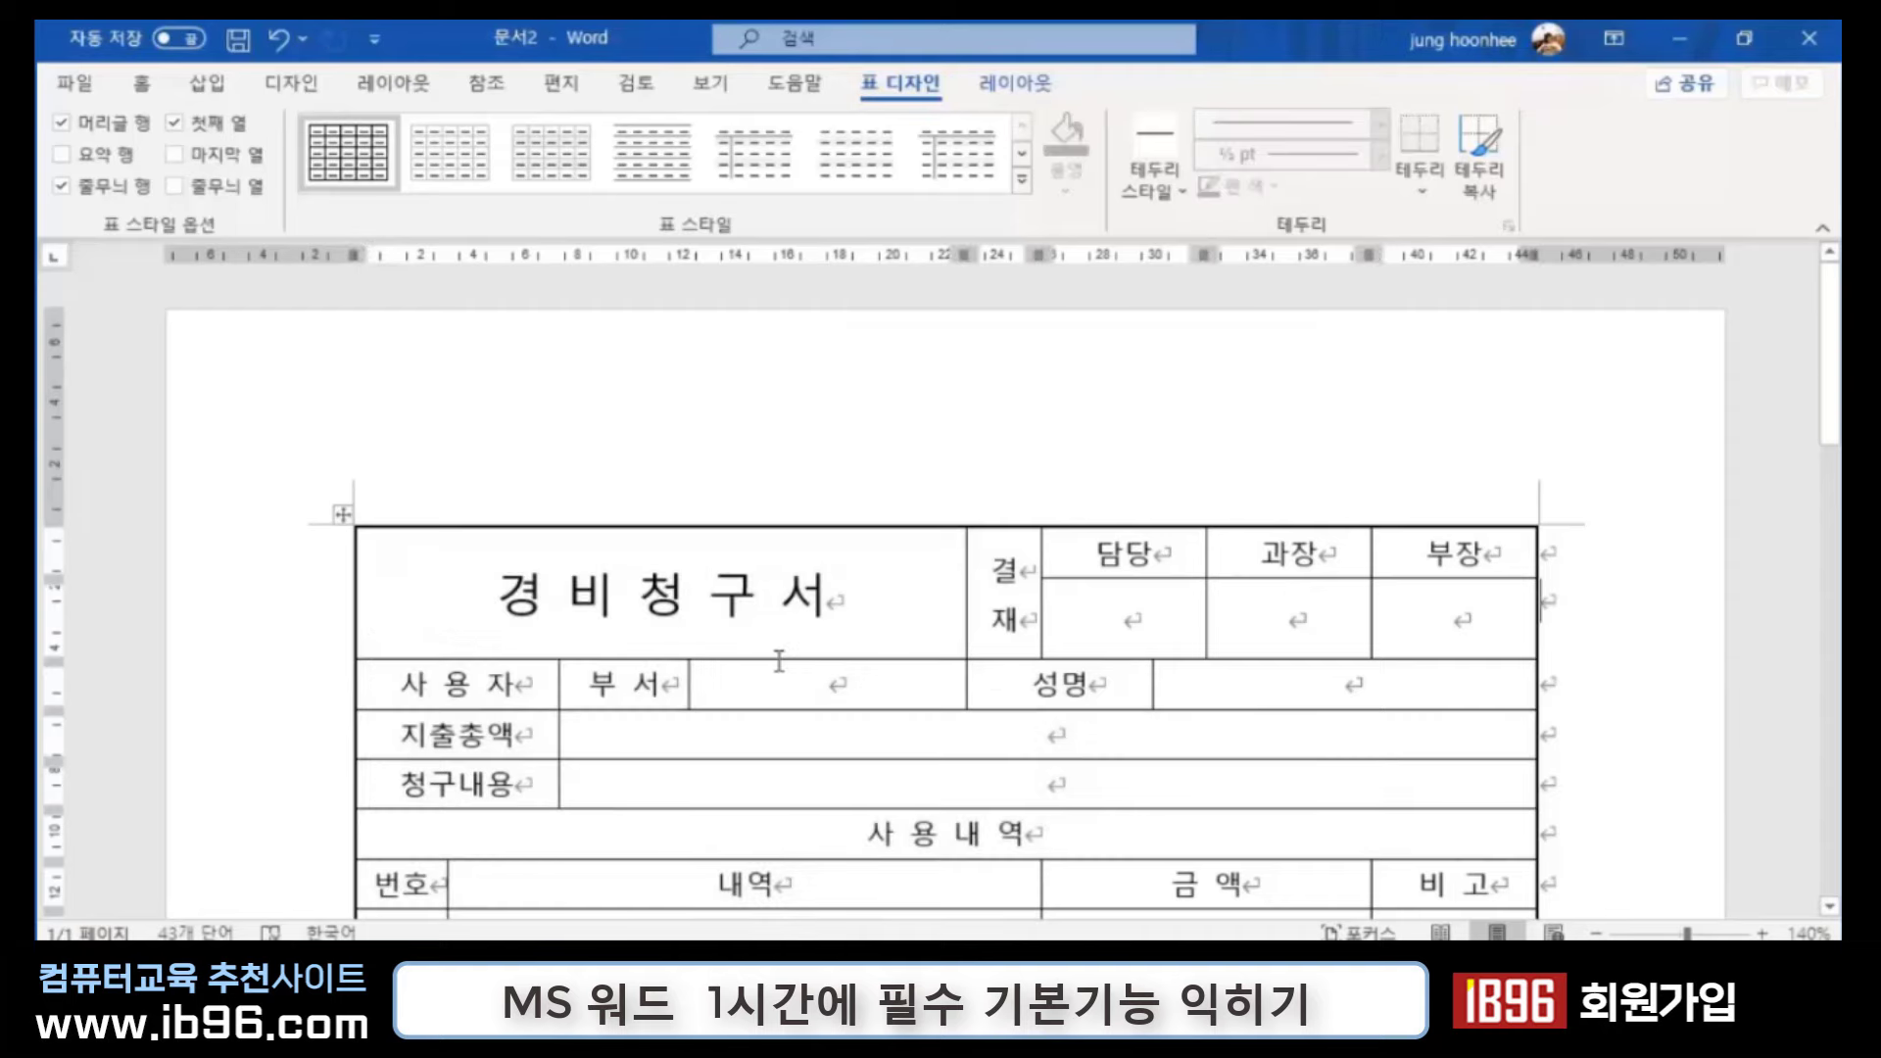
scroll(779, 662, down, 3)
scroll(794, 652, down, 3)
scroll(794, 655, down, 4)
scroll(794, 655, down, 5)
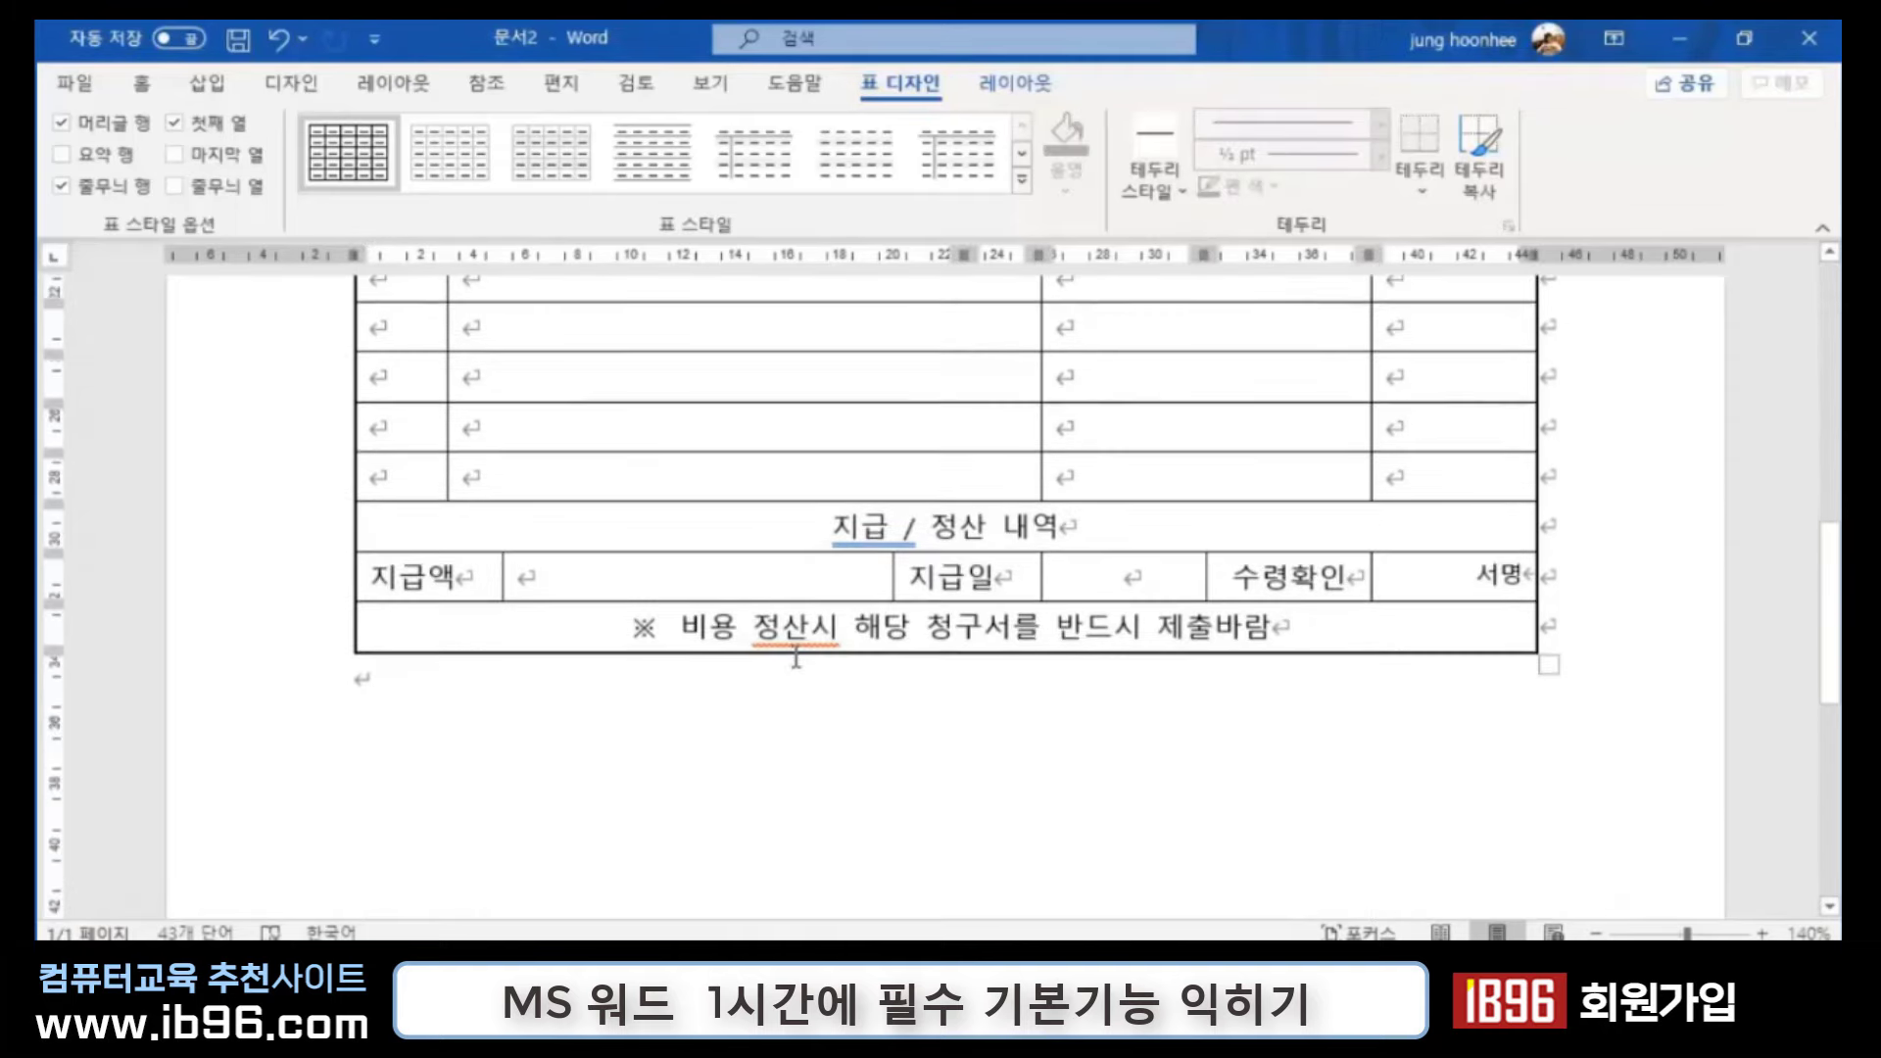
scroll(1042, 690, up, 5)
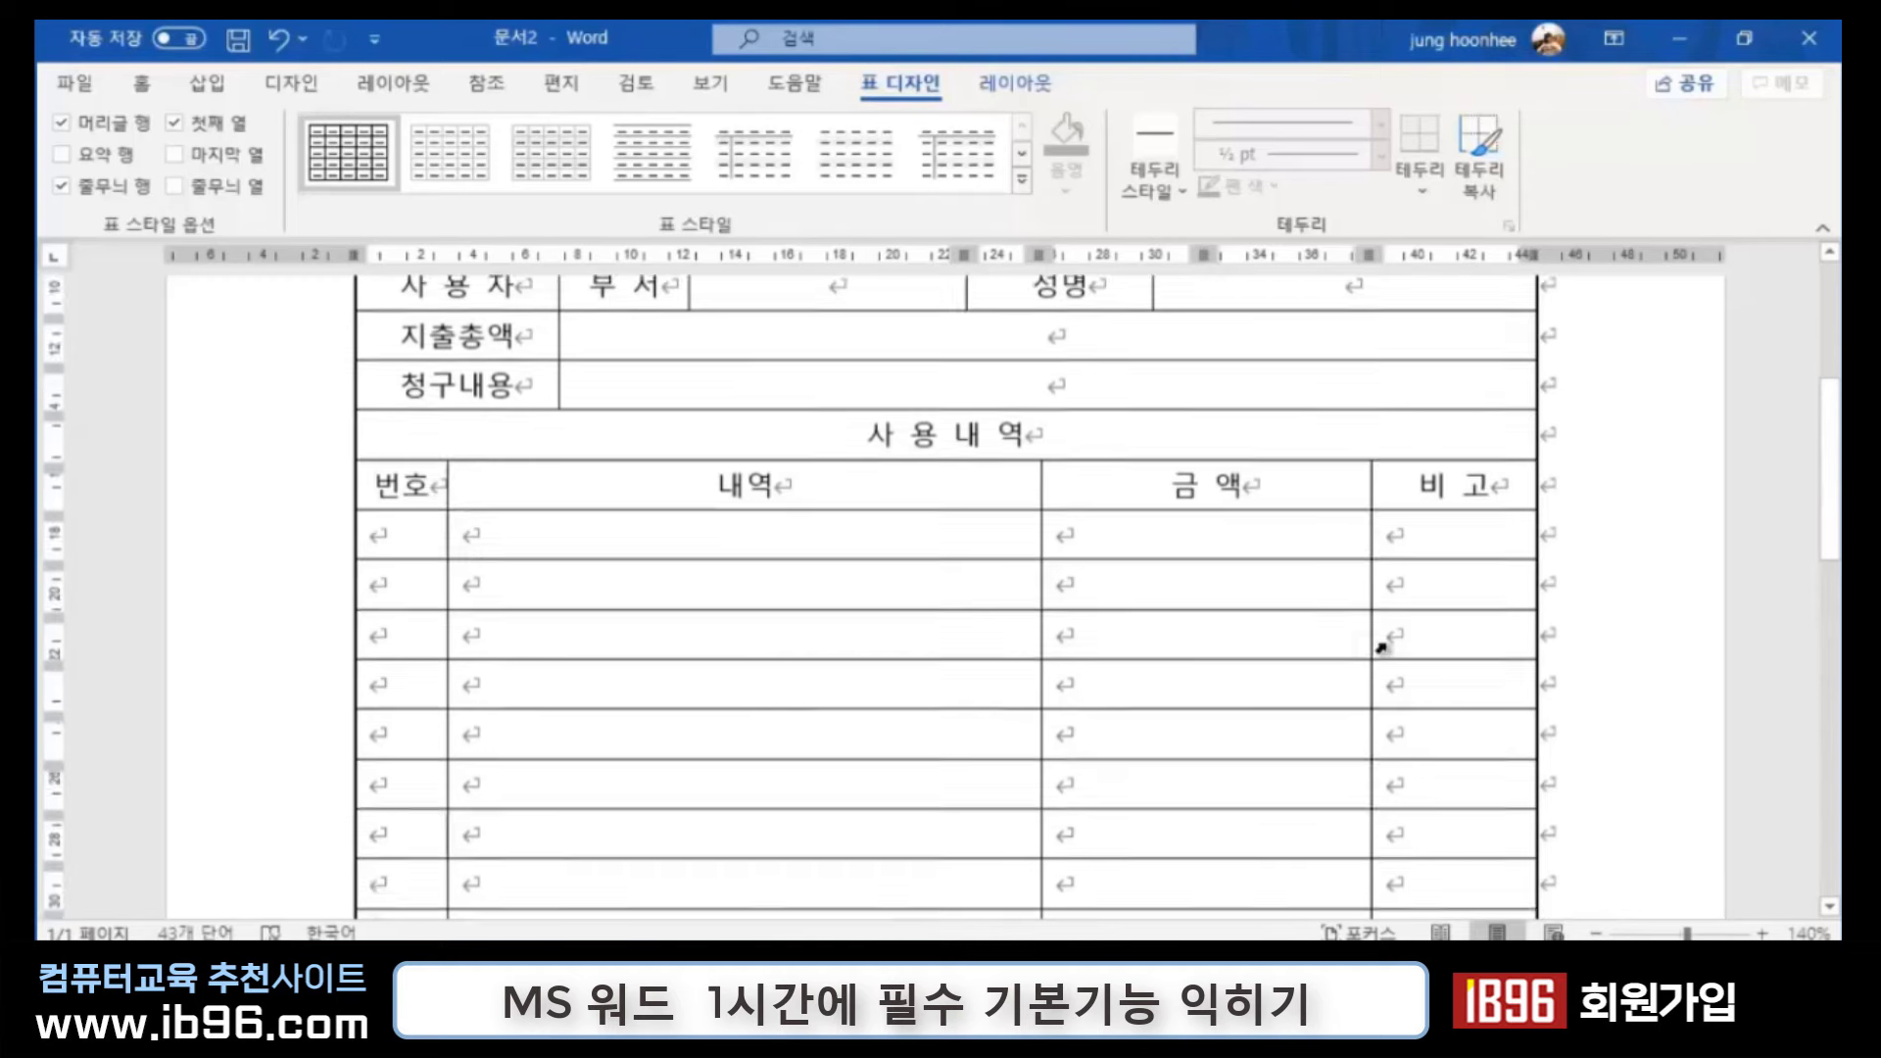
scroll(1235, 661, down, 5)
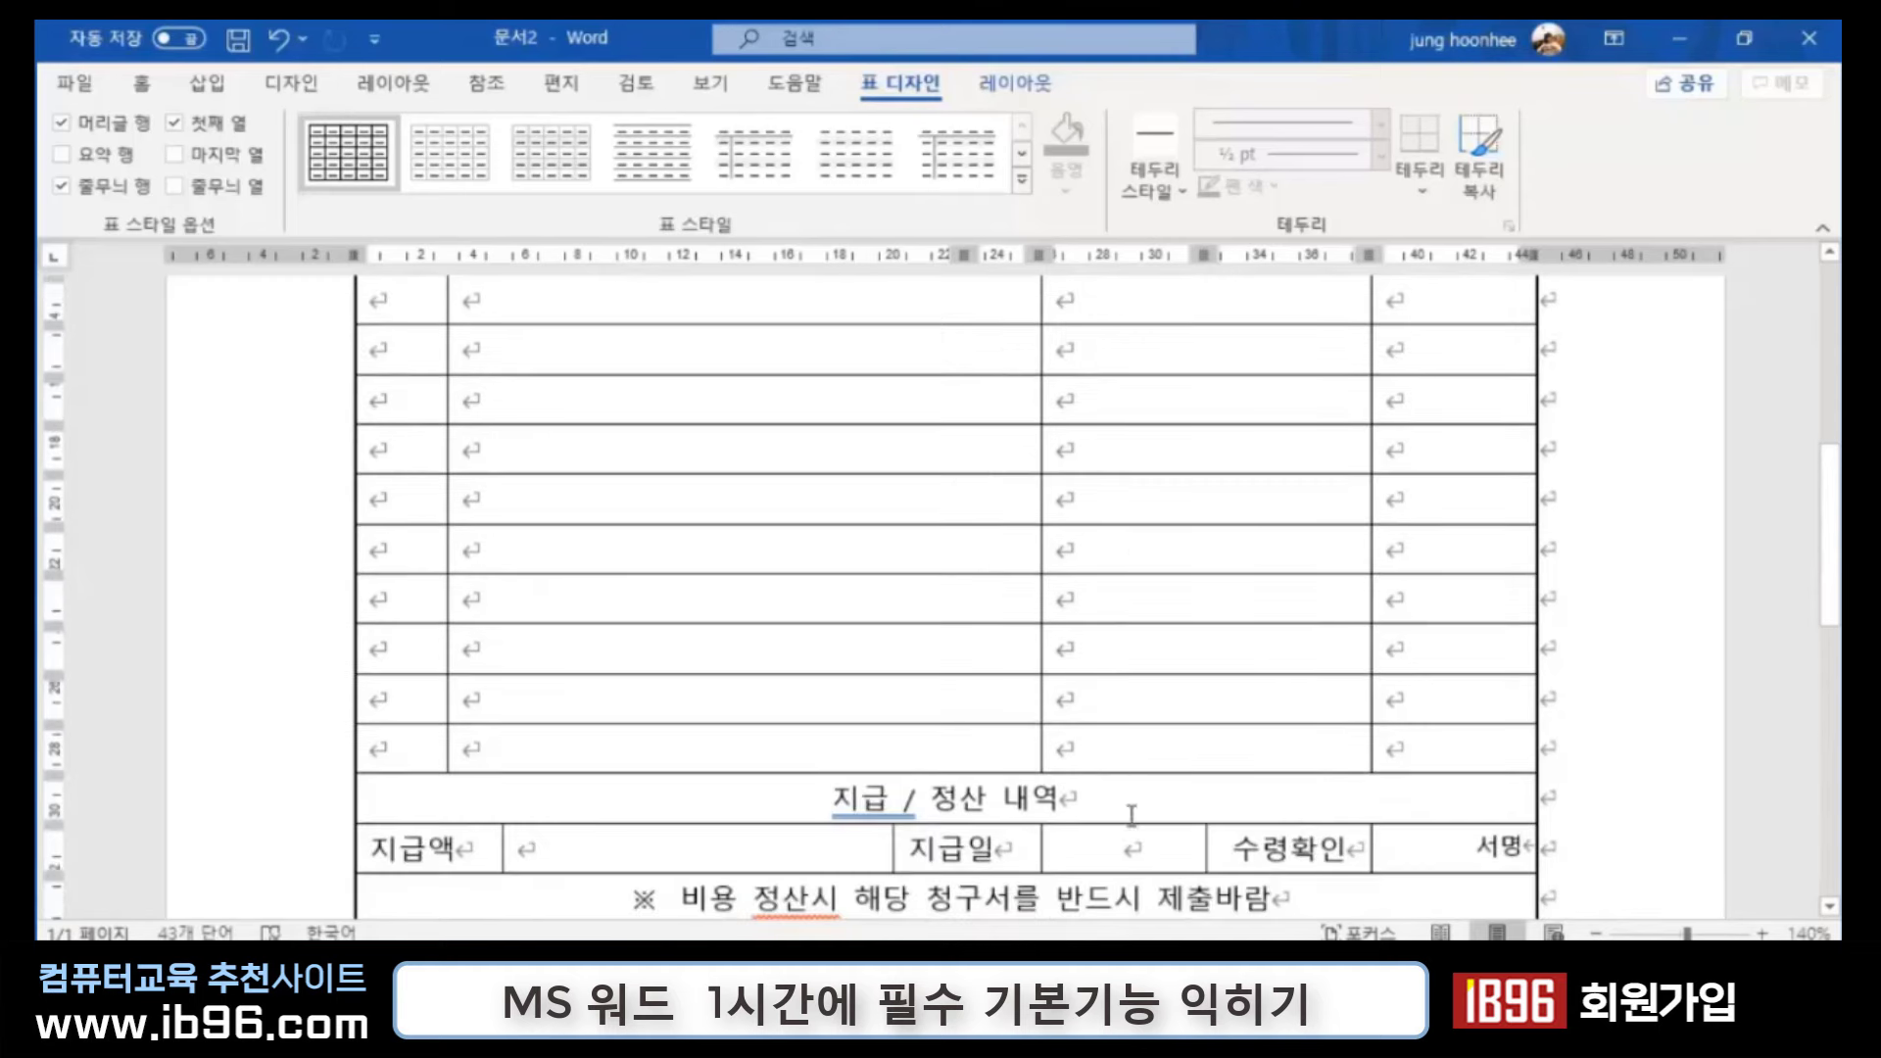
scroll(986, 550, up, 3)
scroll(672, 727, up, 3)
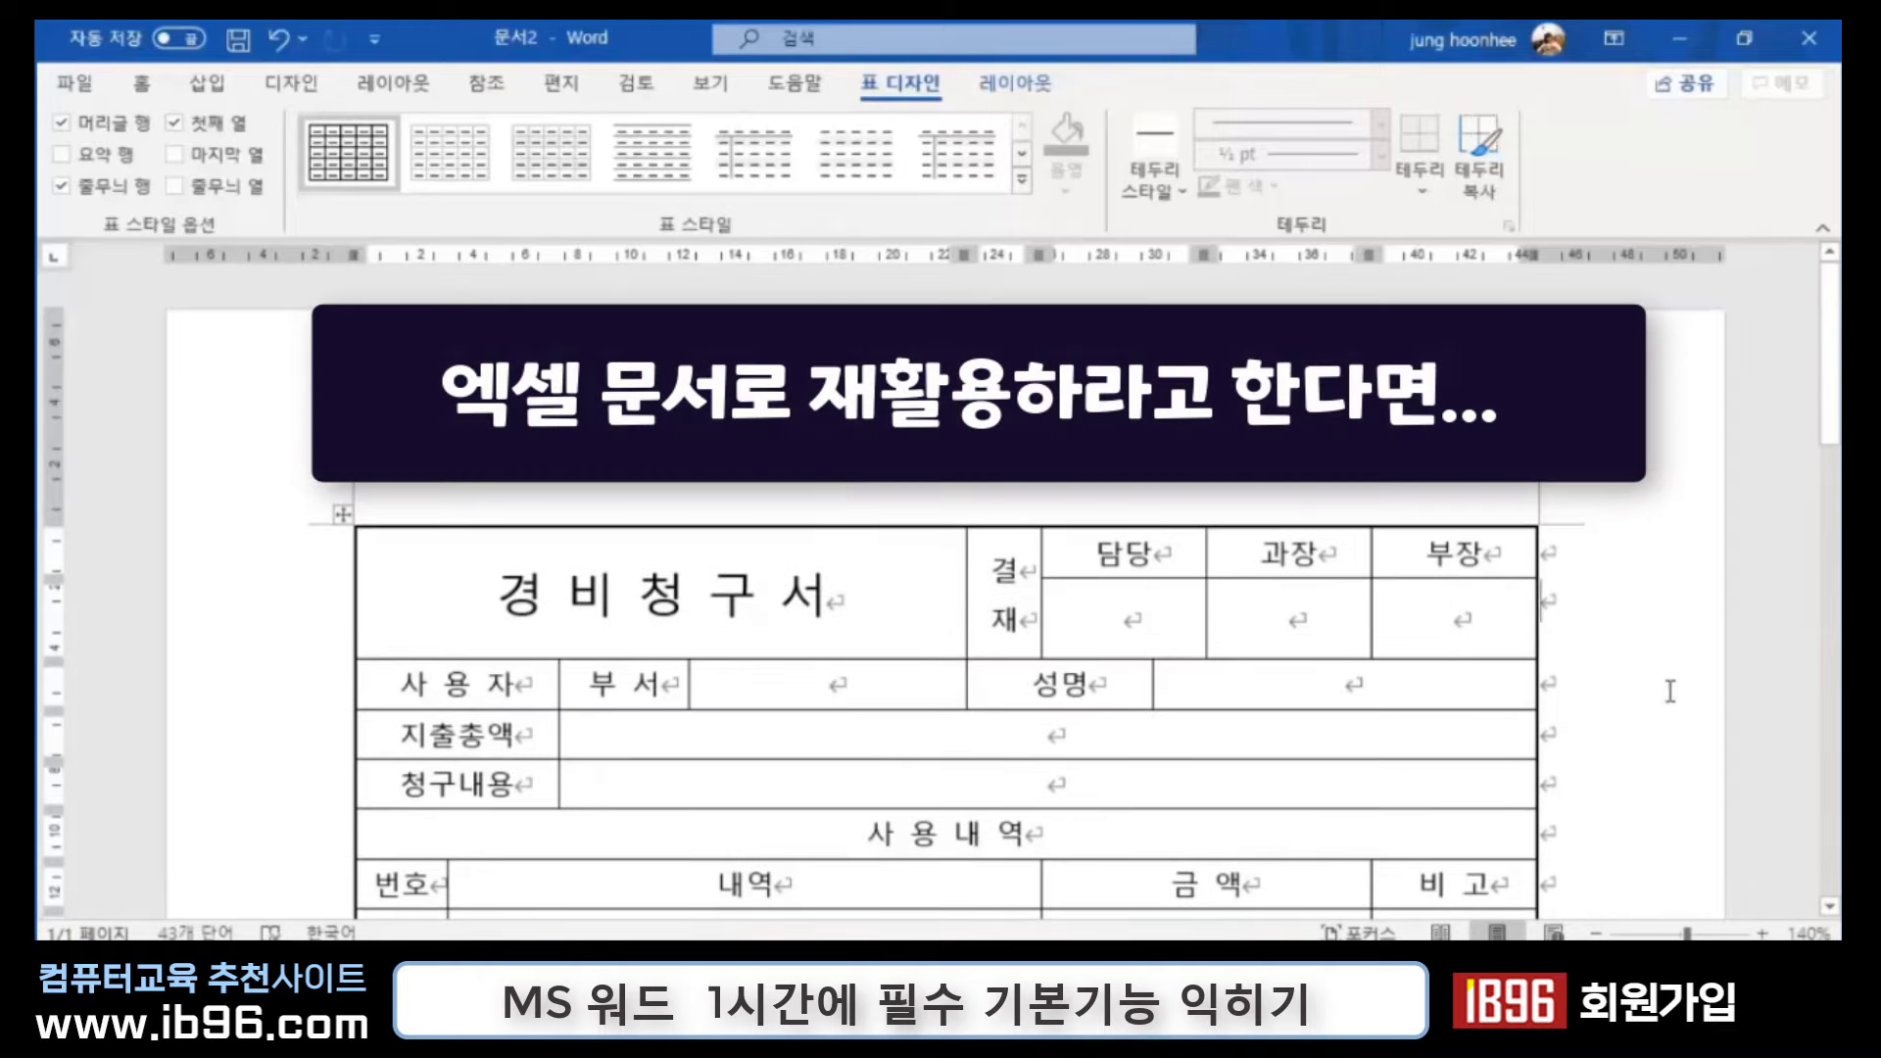
click(1698, 676)
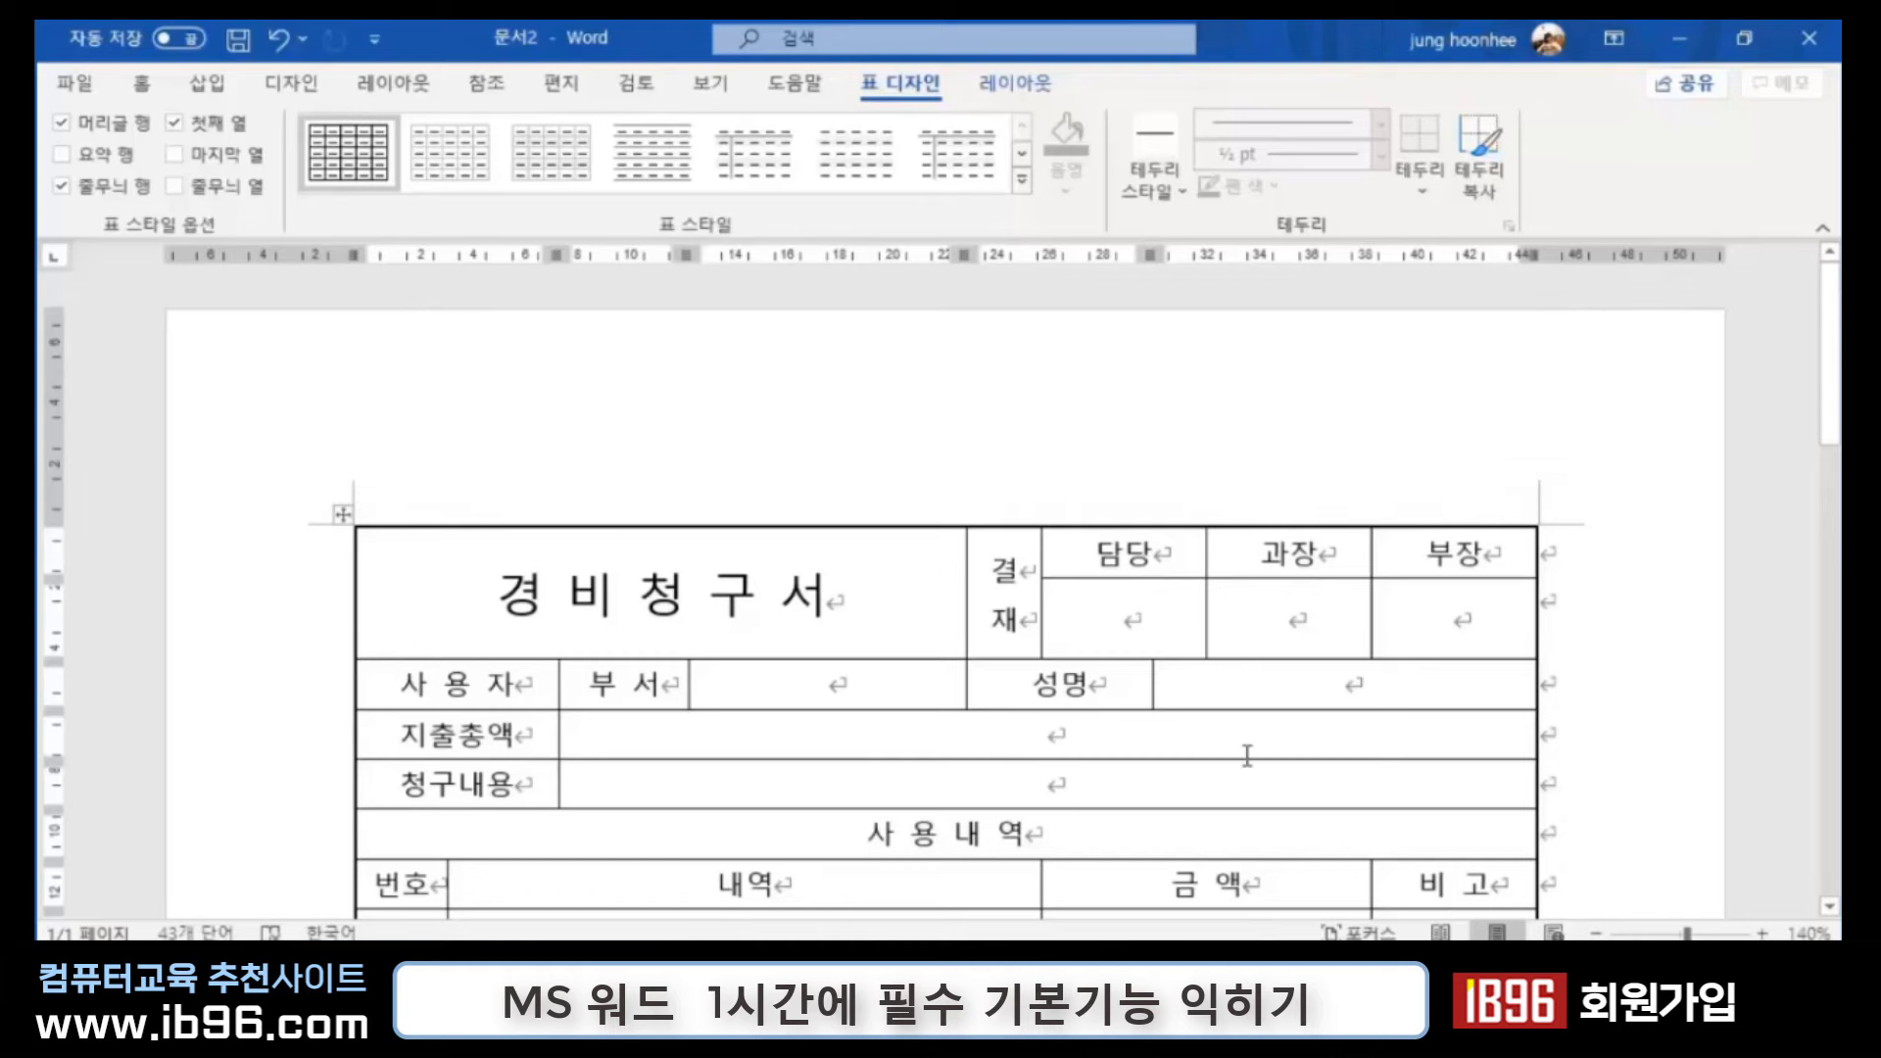
click(700, 589)
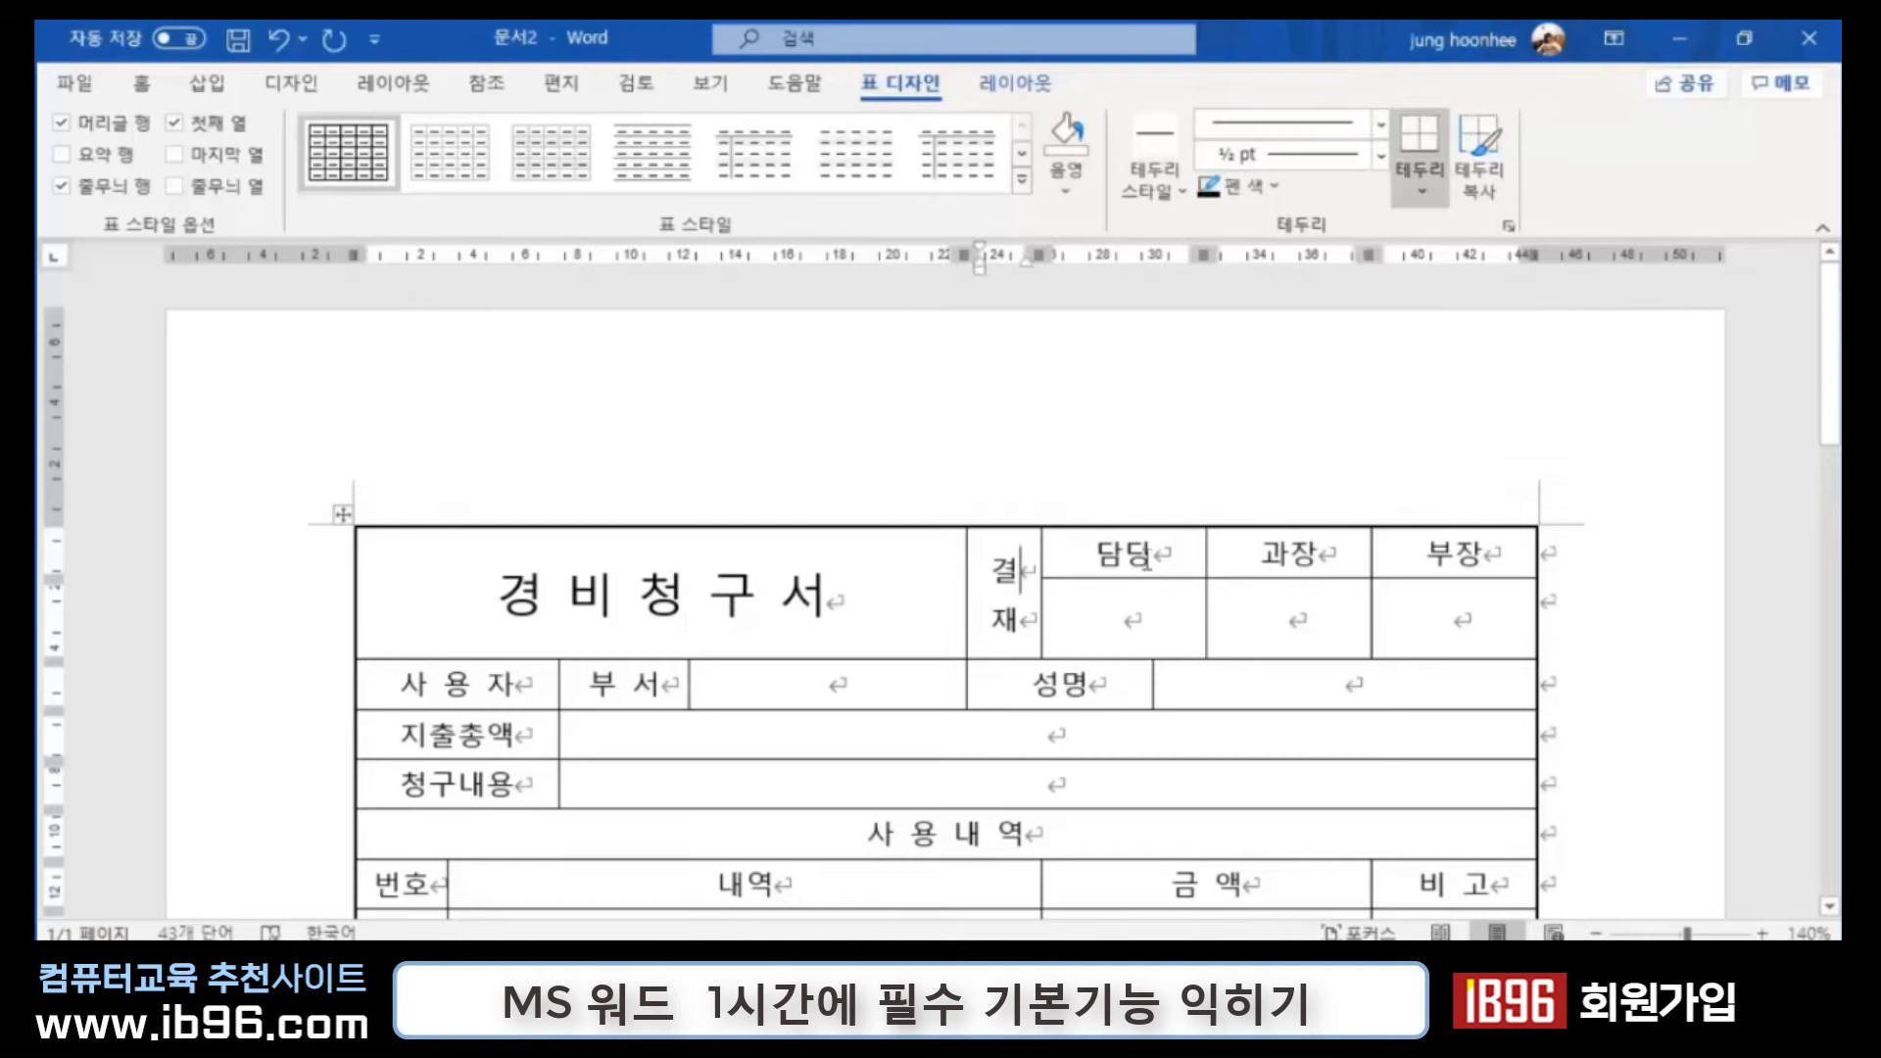
click(1189, 621)
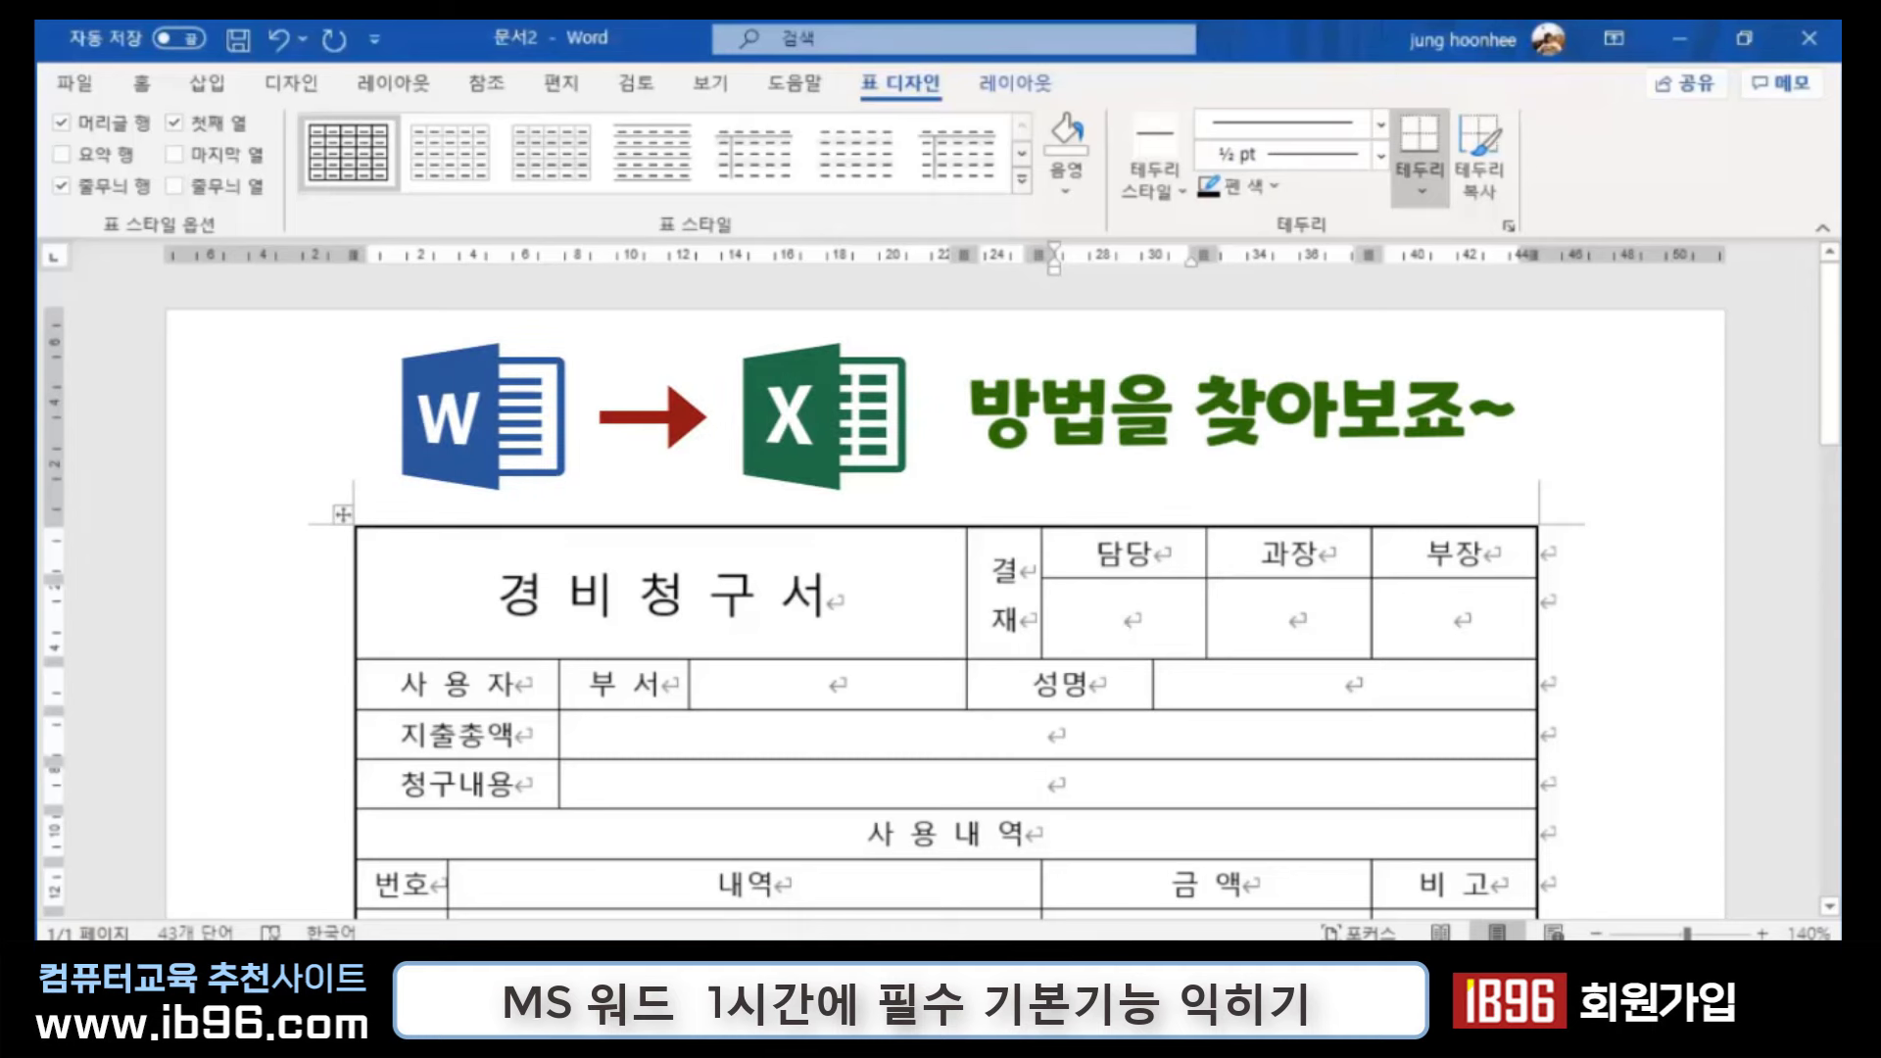
click(1612, 676)
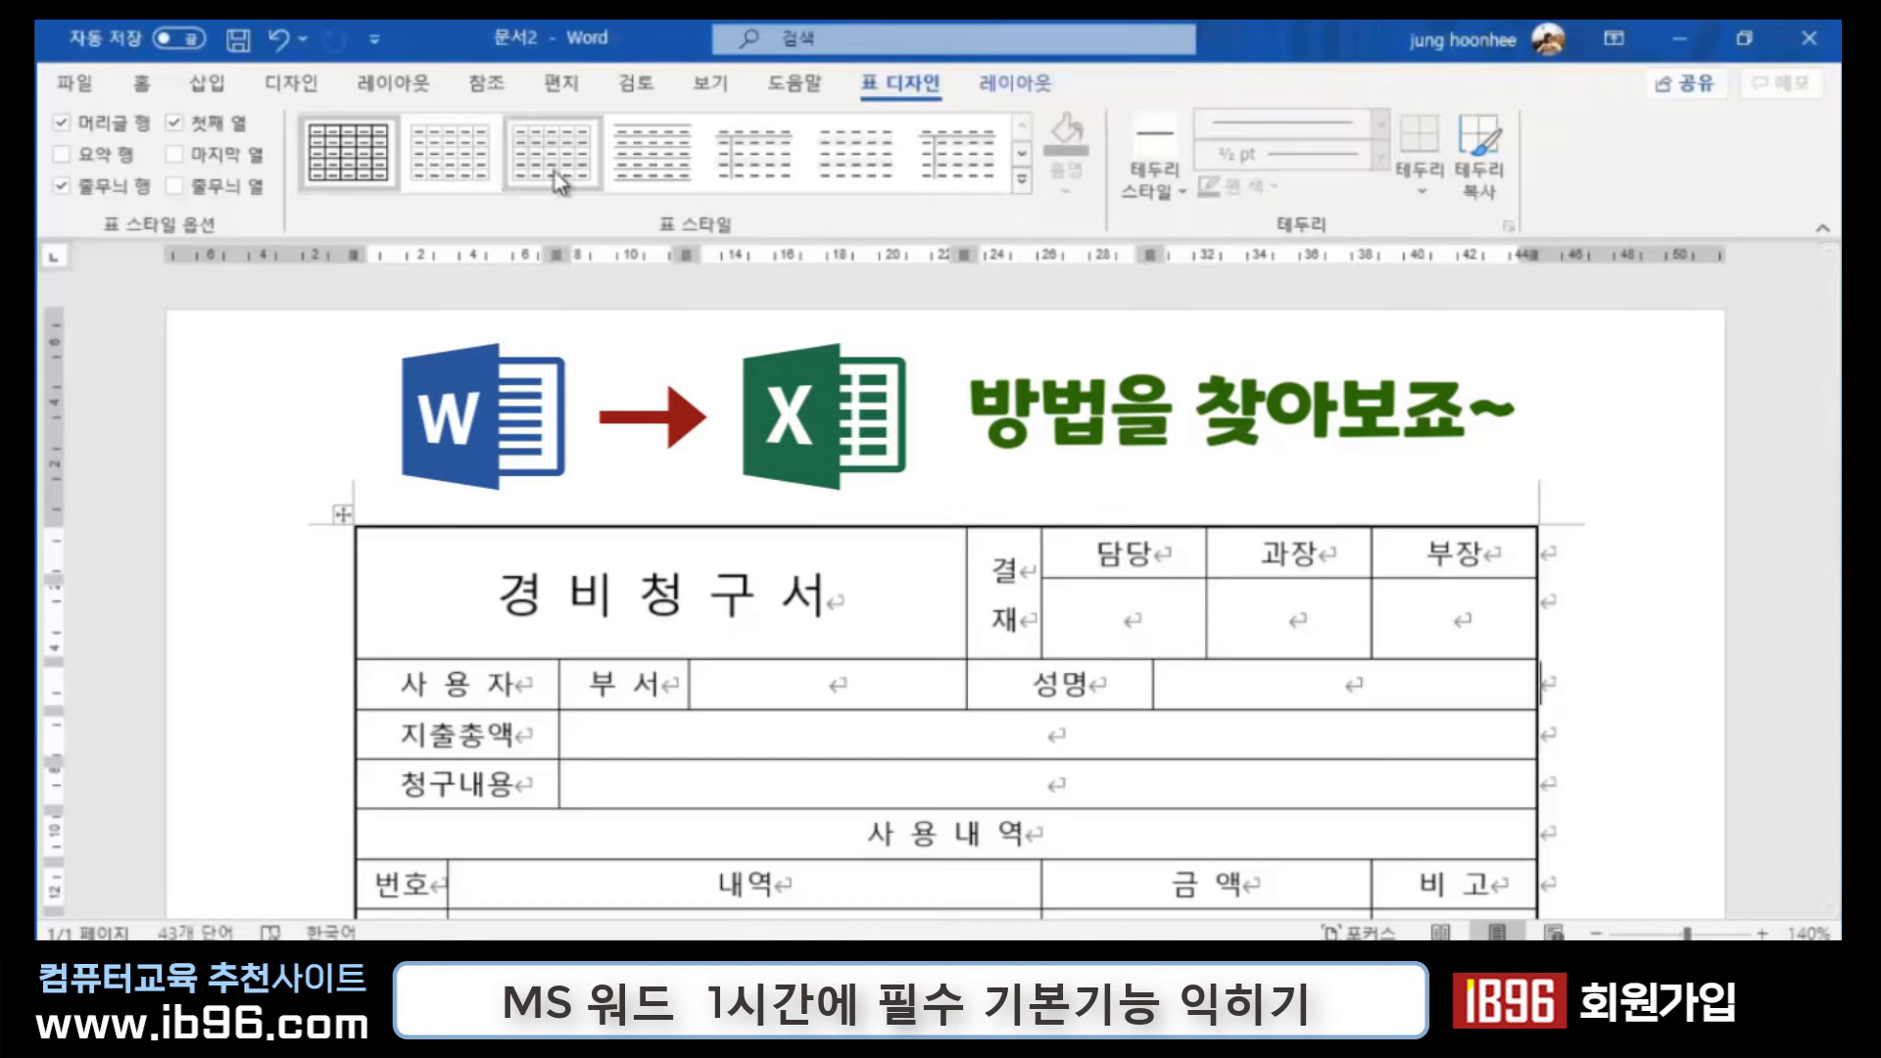
Step: Check Save As file types for an Excel format, cancel, and select the whole table
click(73, 82)
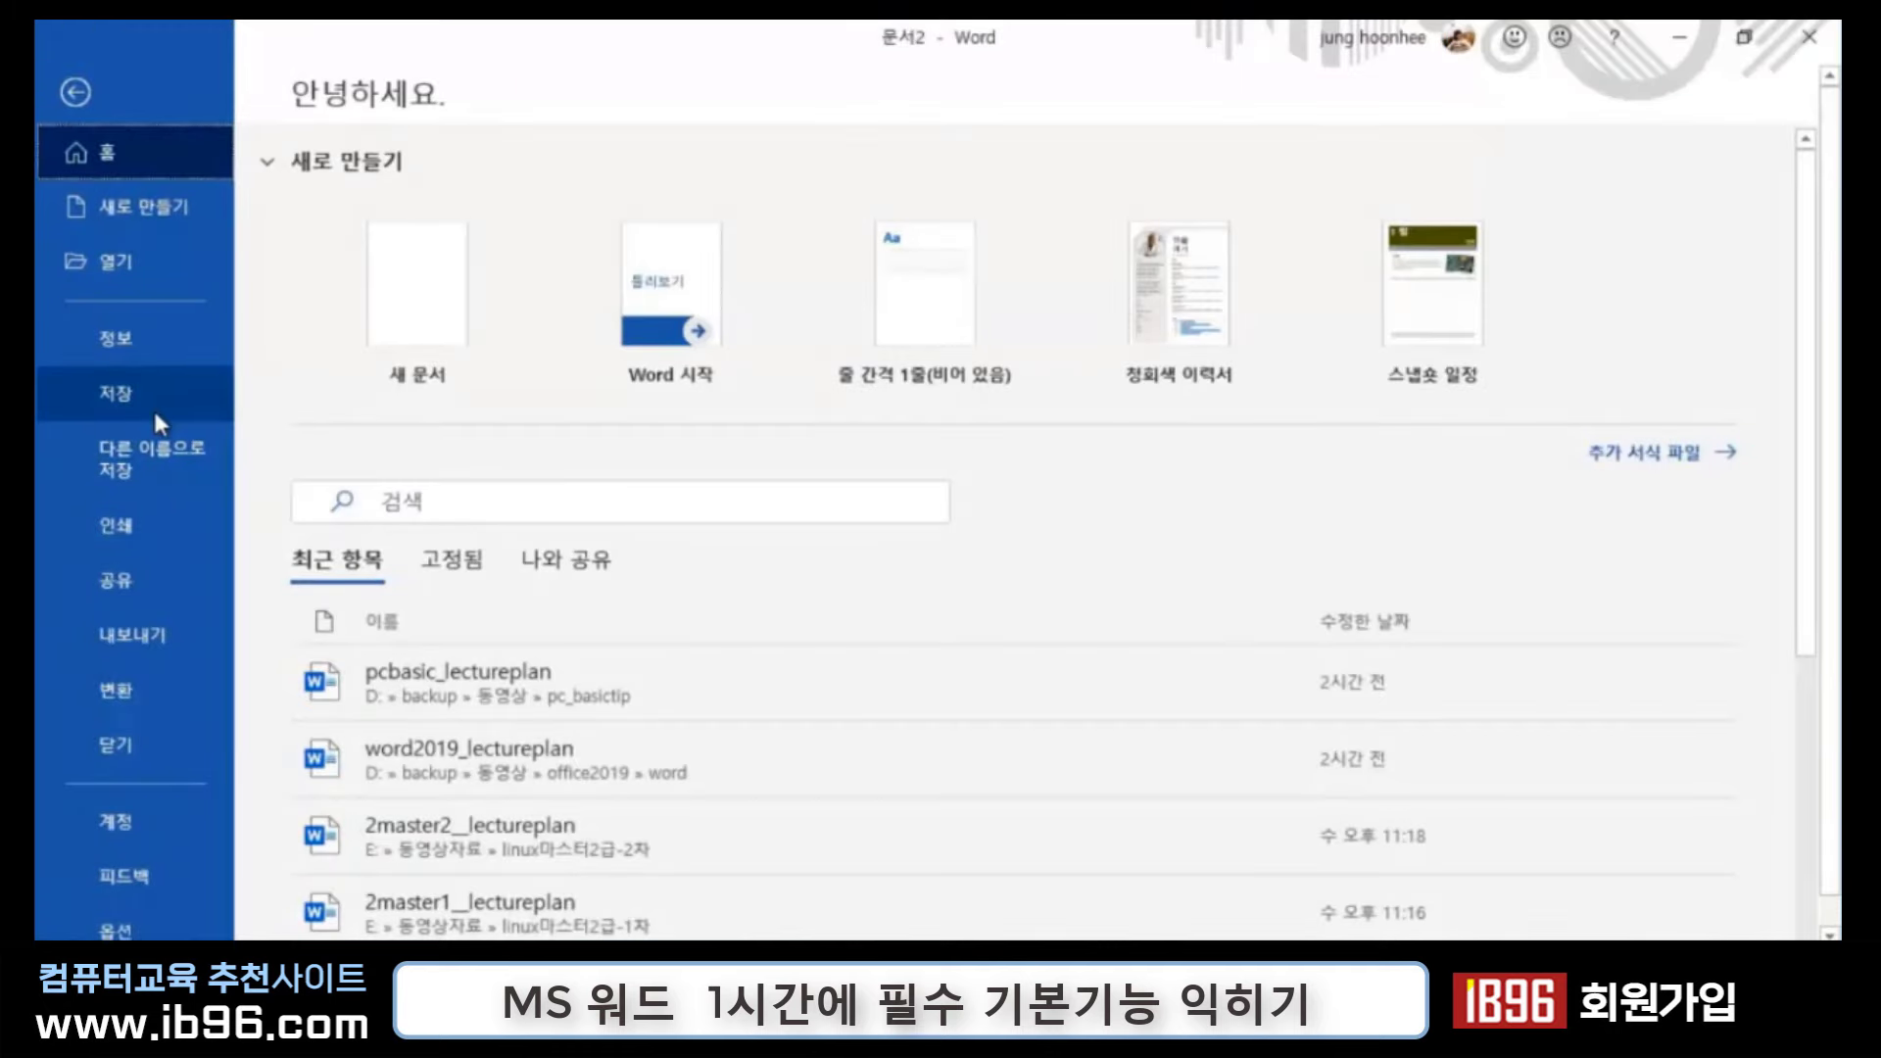
click(167, 456)
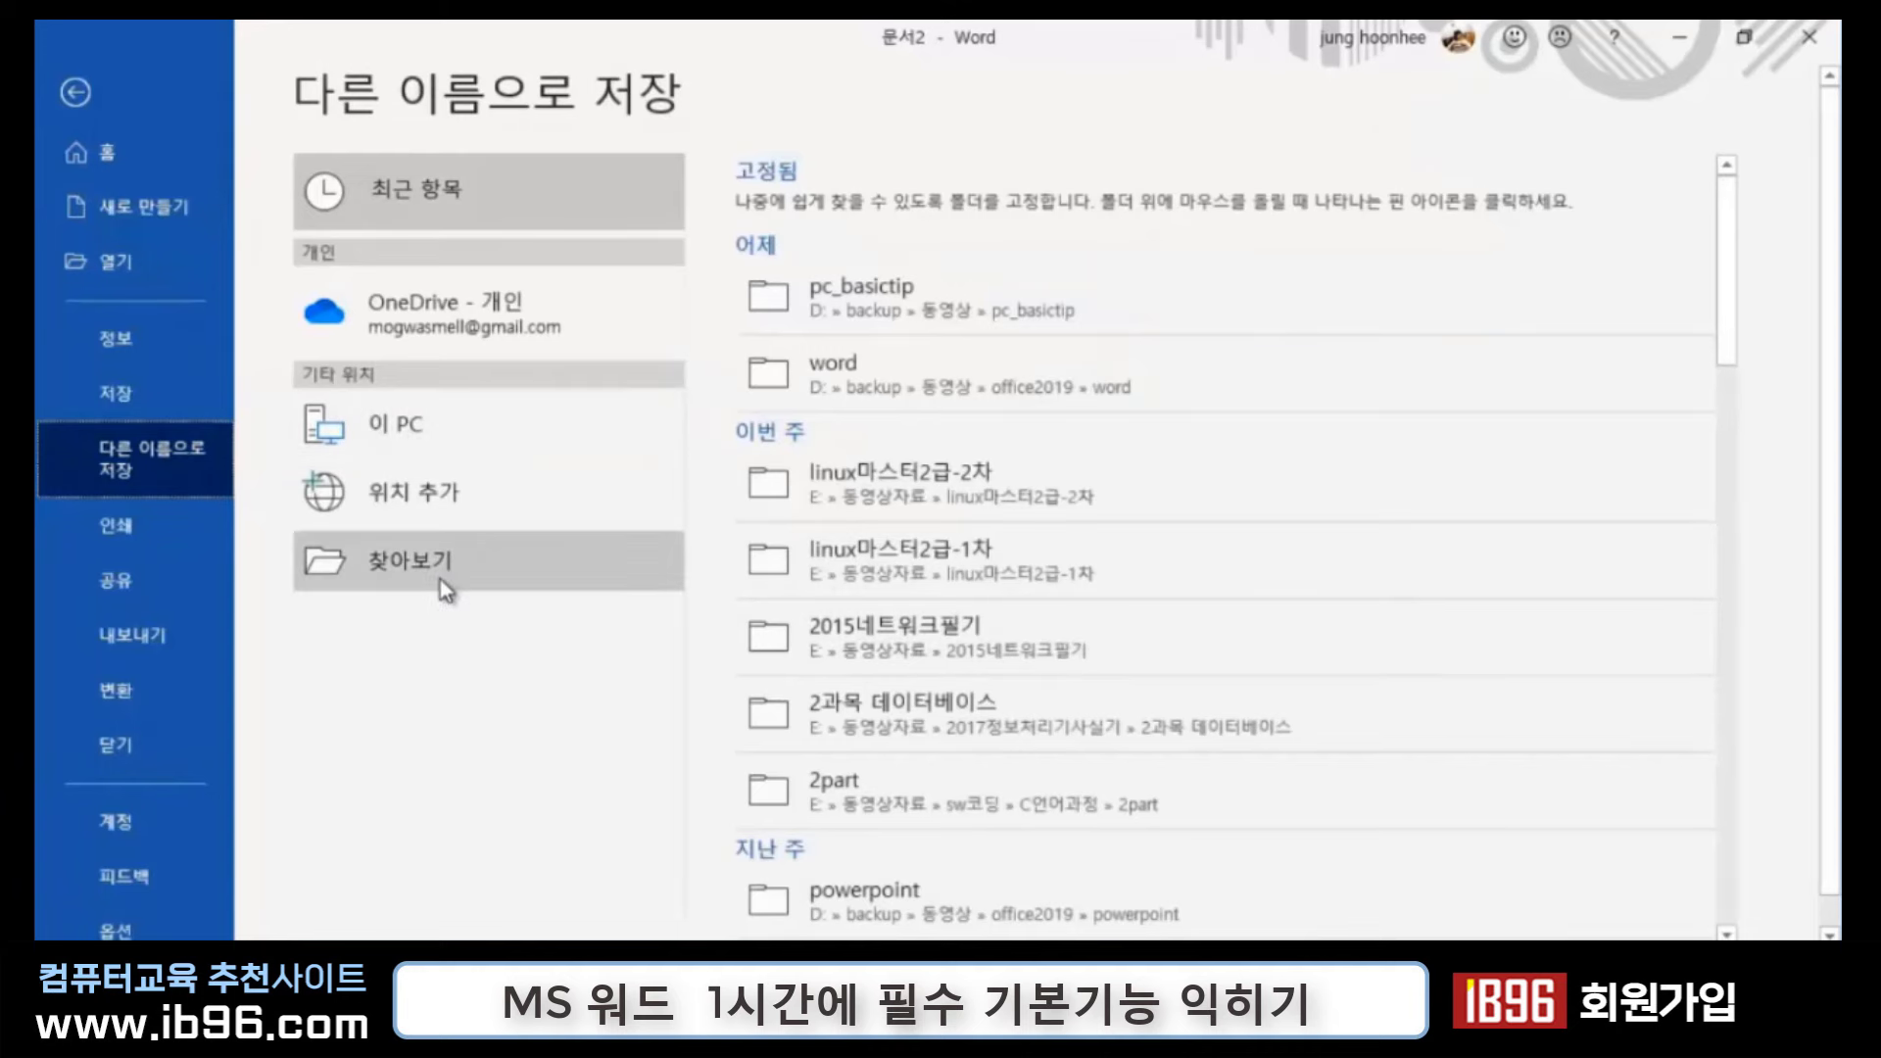
click(436, 569)
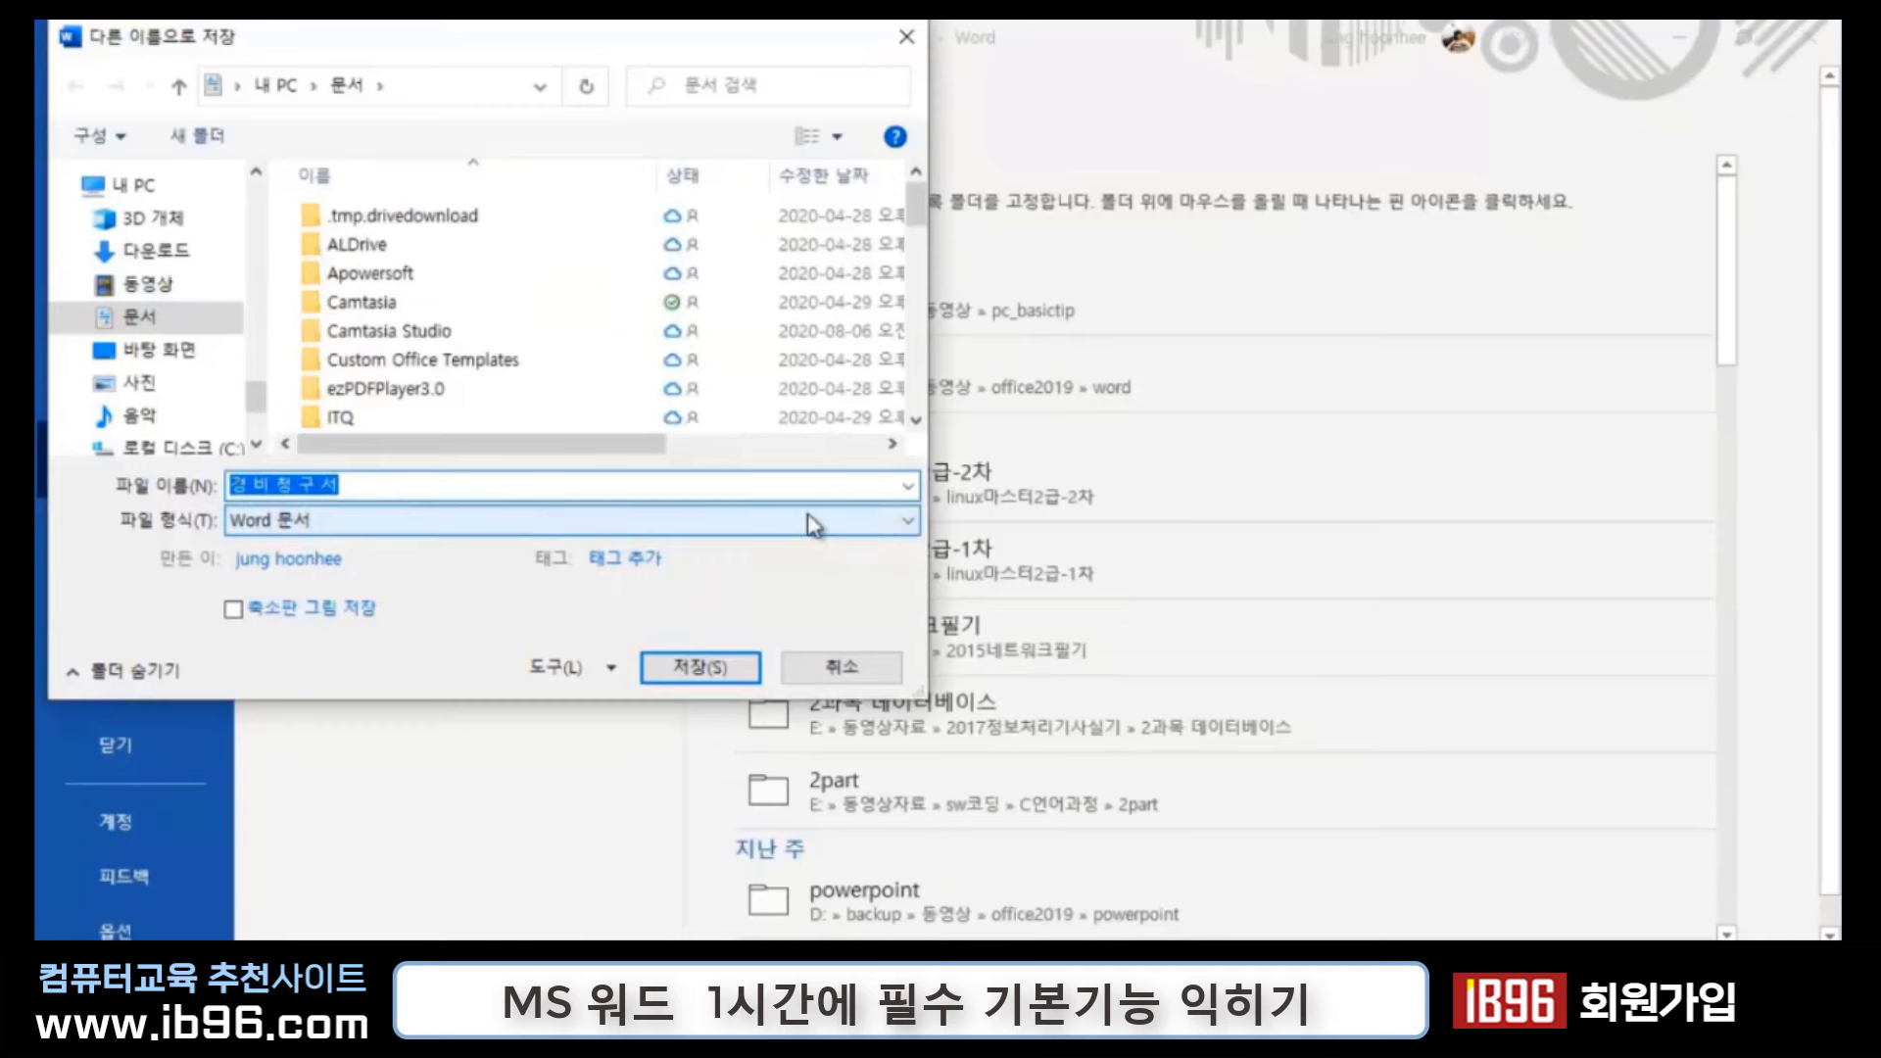
click(908, 520)
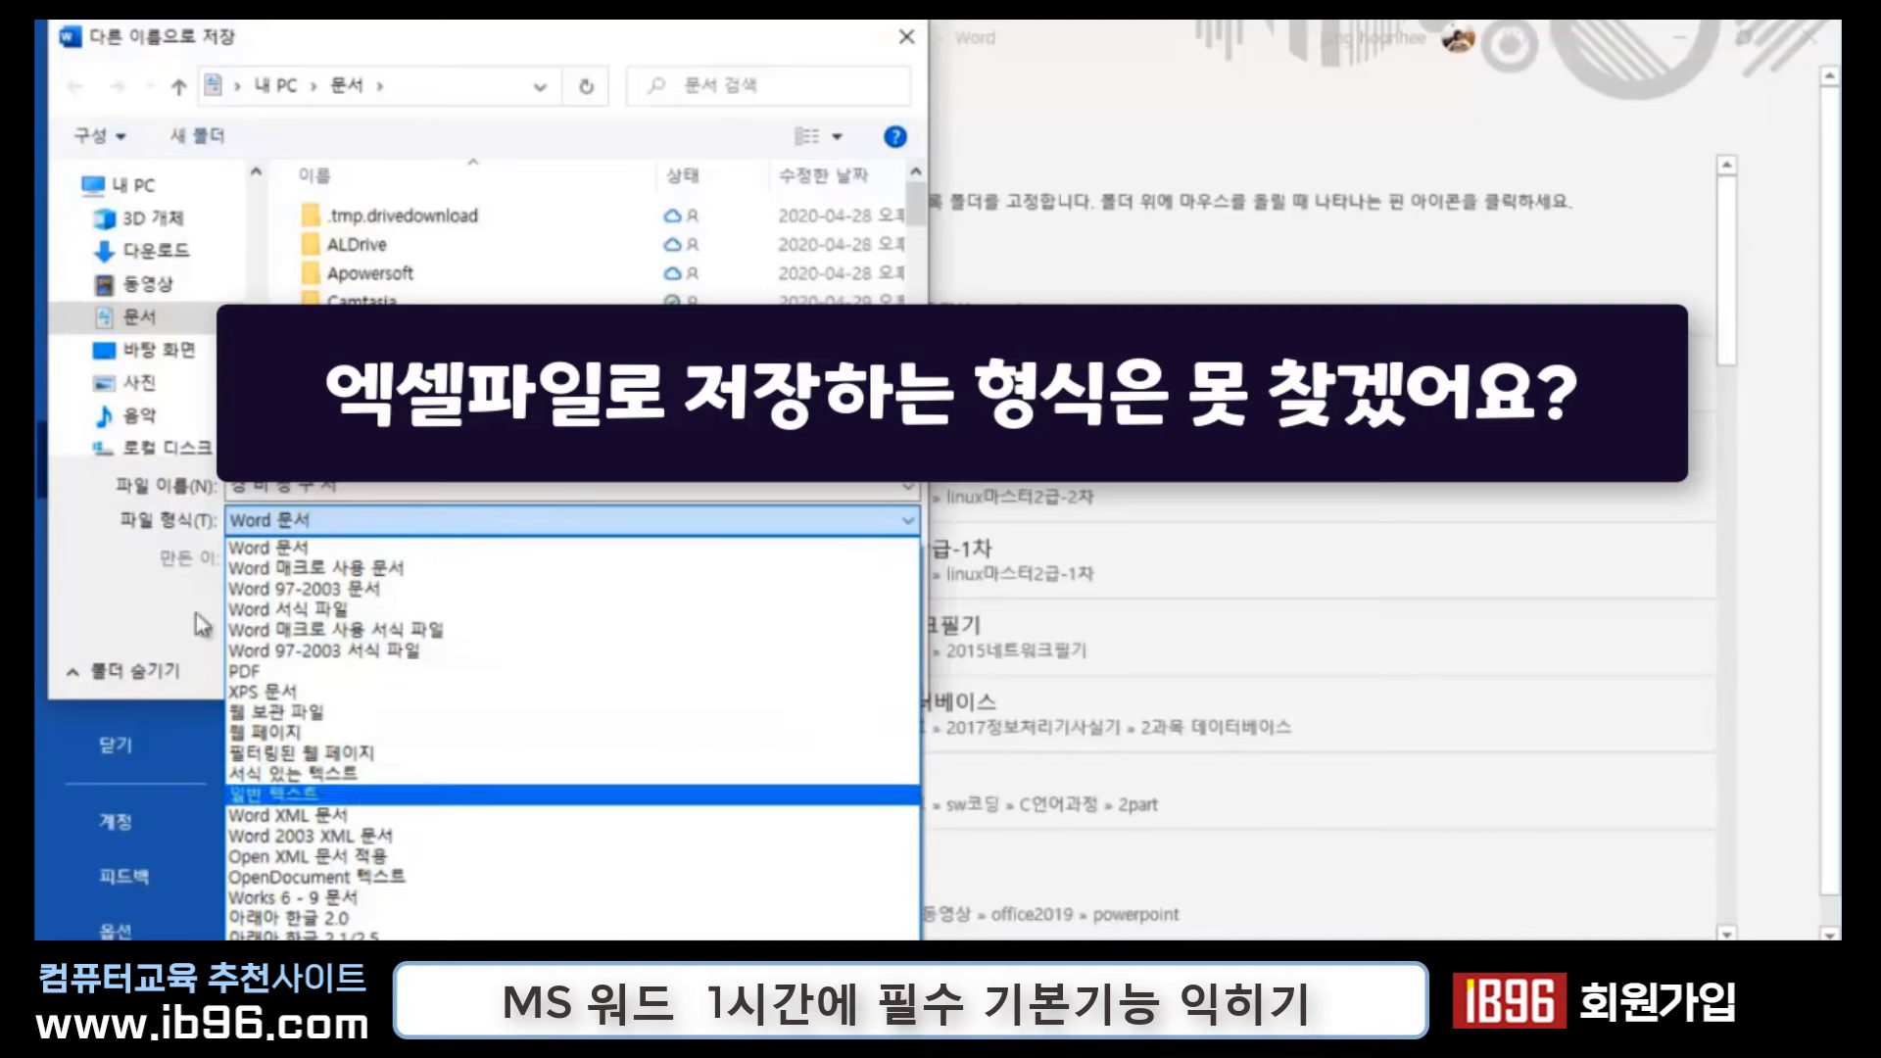
click(906, 44)
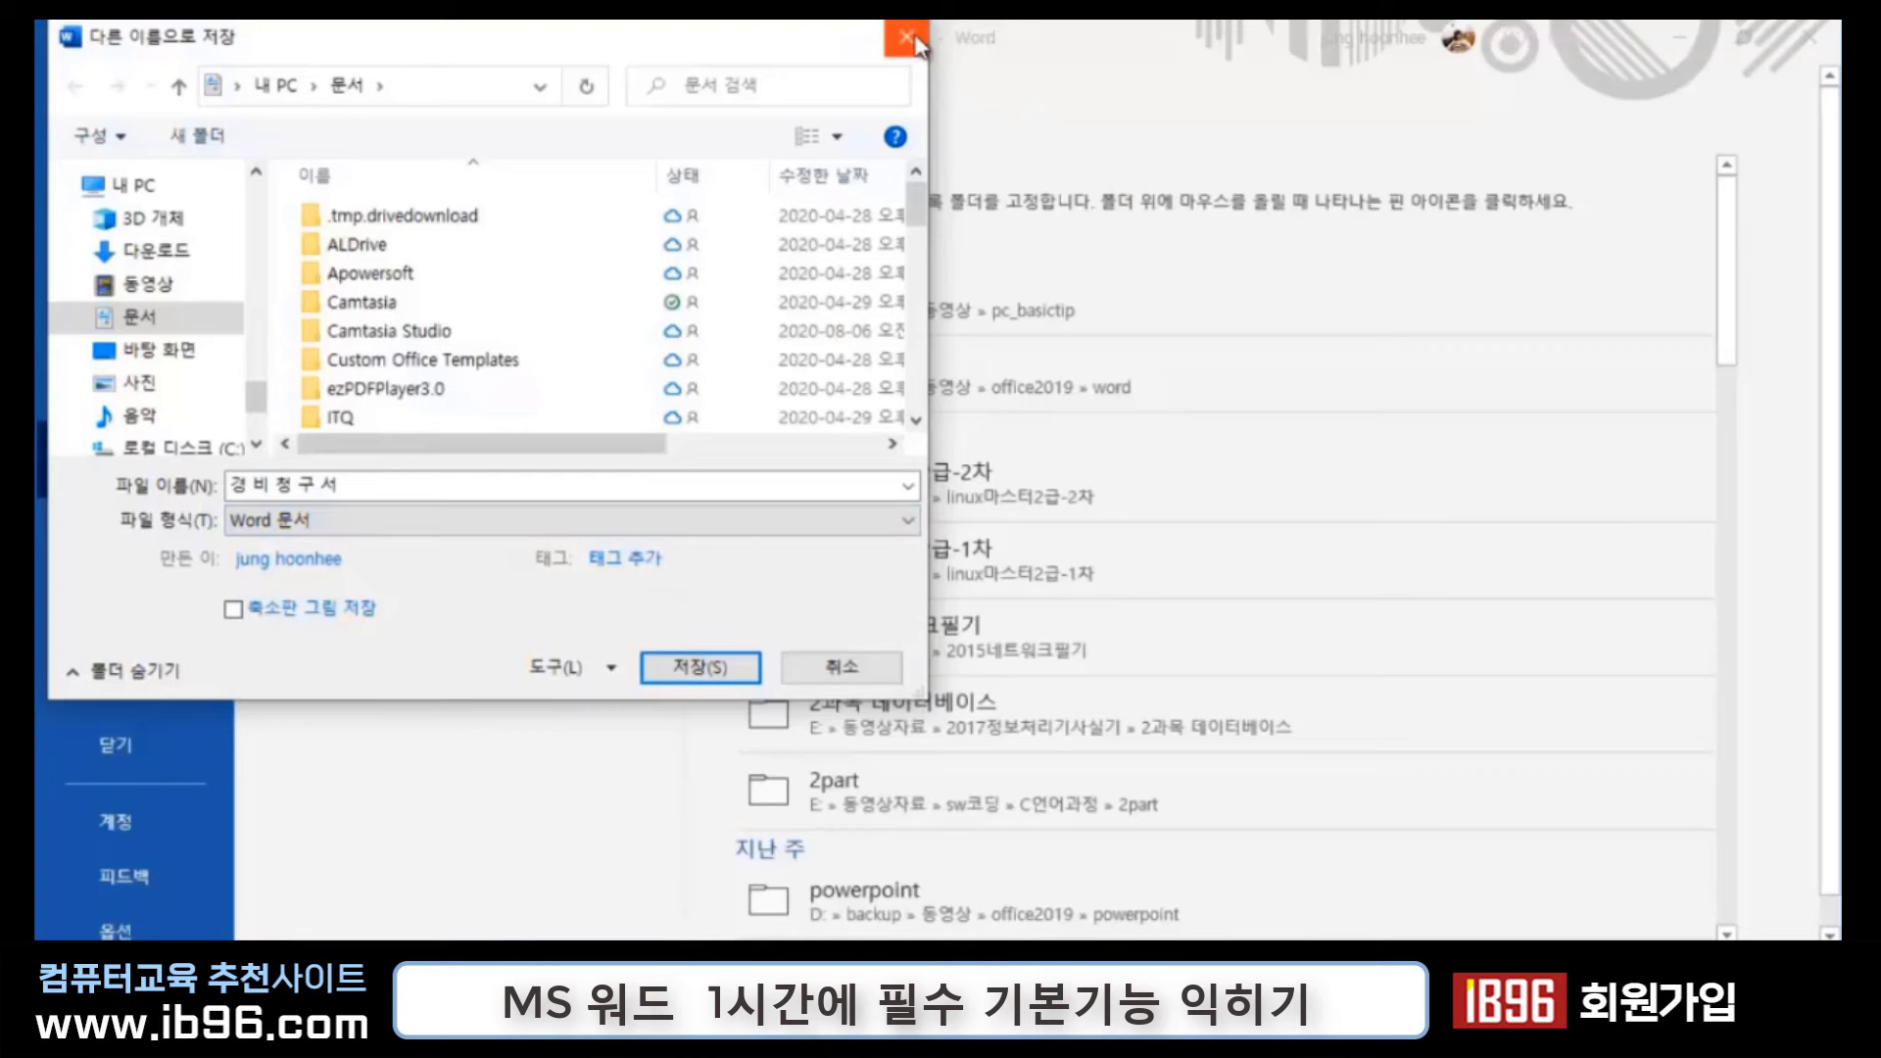
click(906, 37)
click(73, 93)
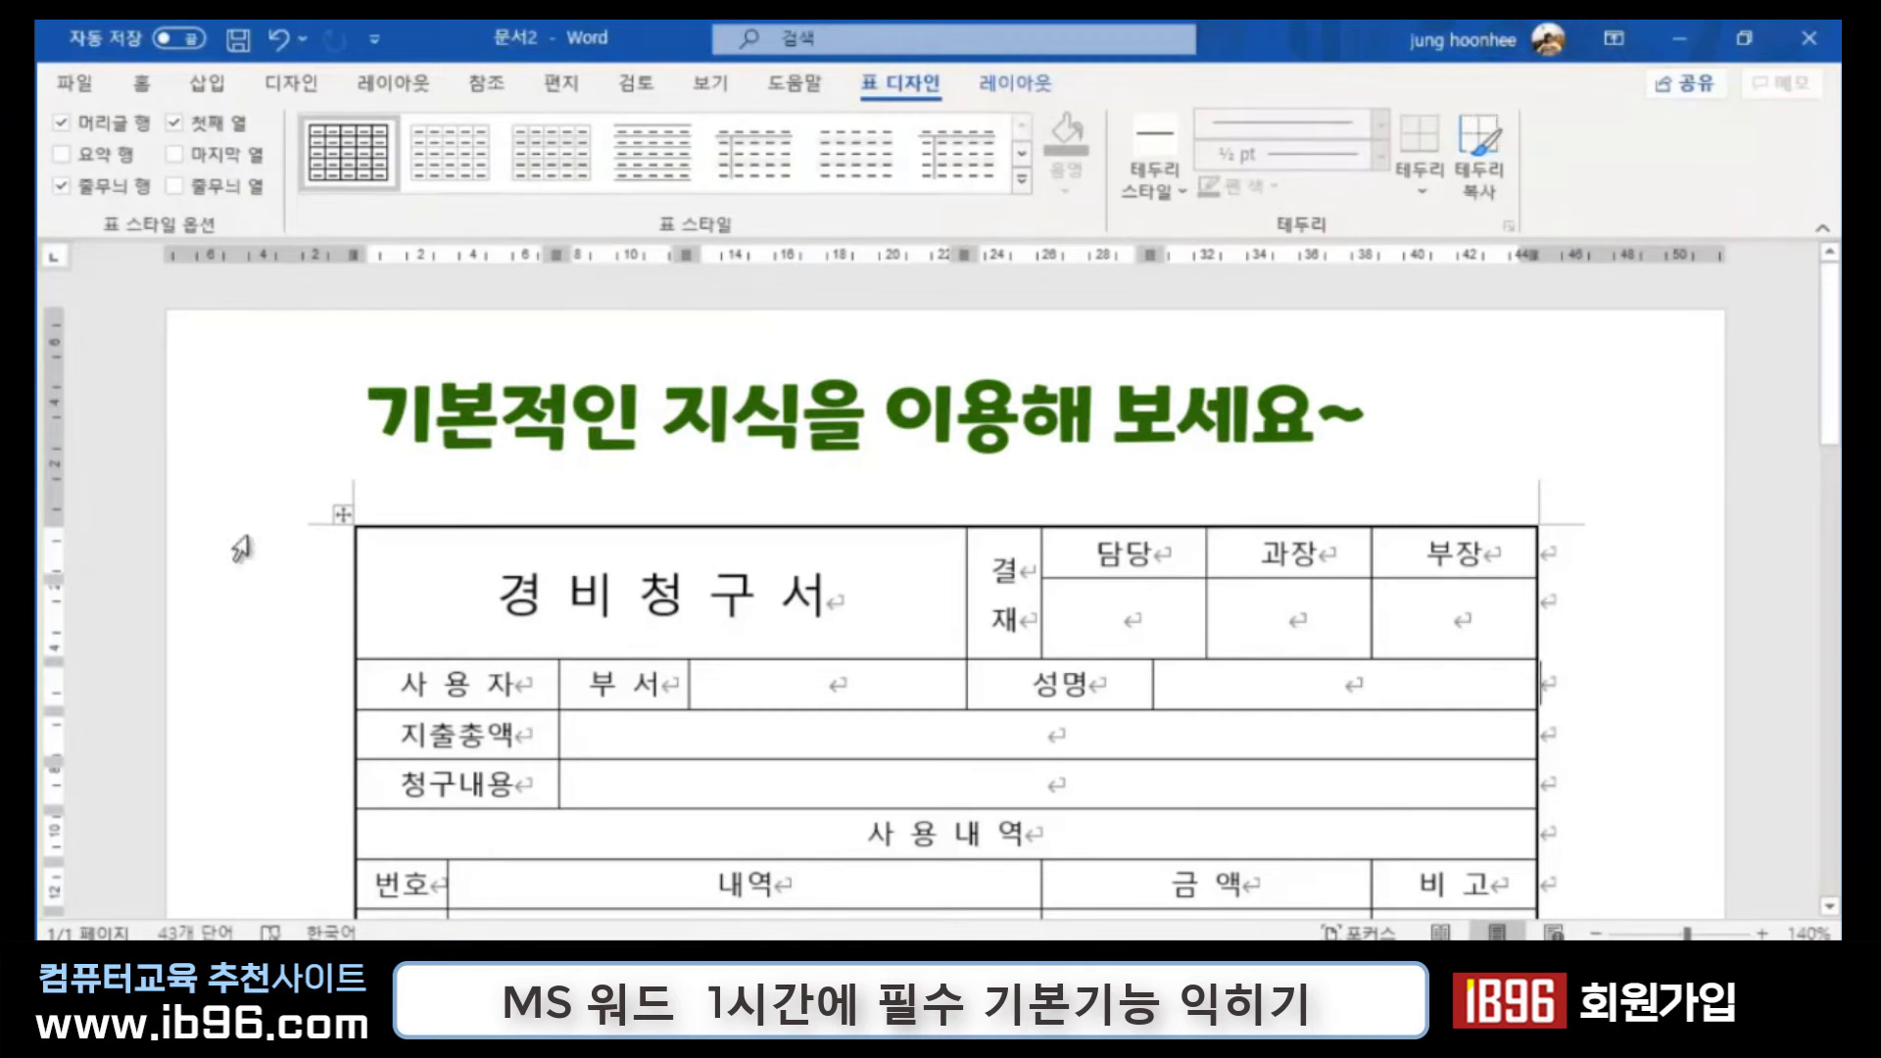
click(340, 513)
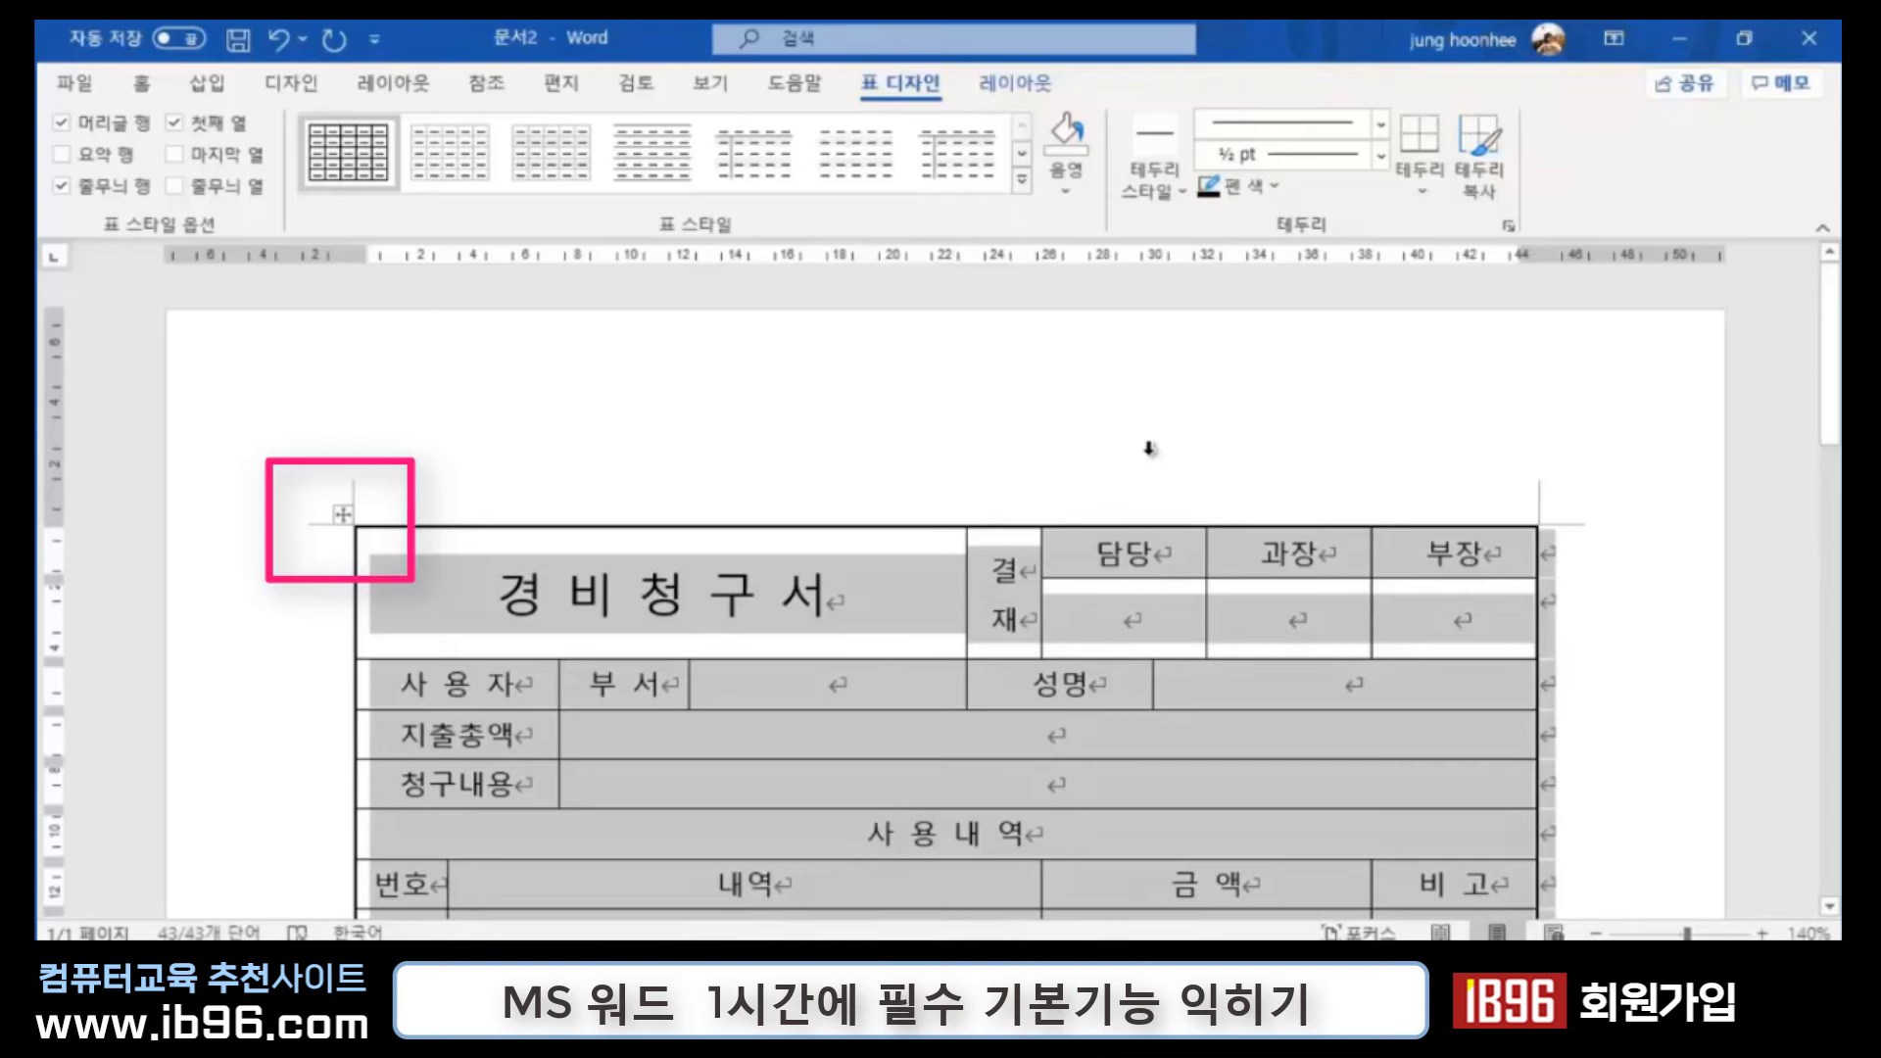
Step: Copy the whole 경비청구서 table and switch to the Excel window
key(ctrl+c)
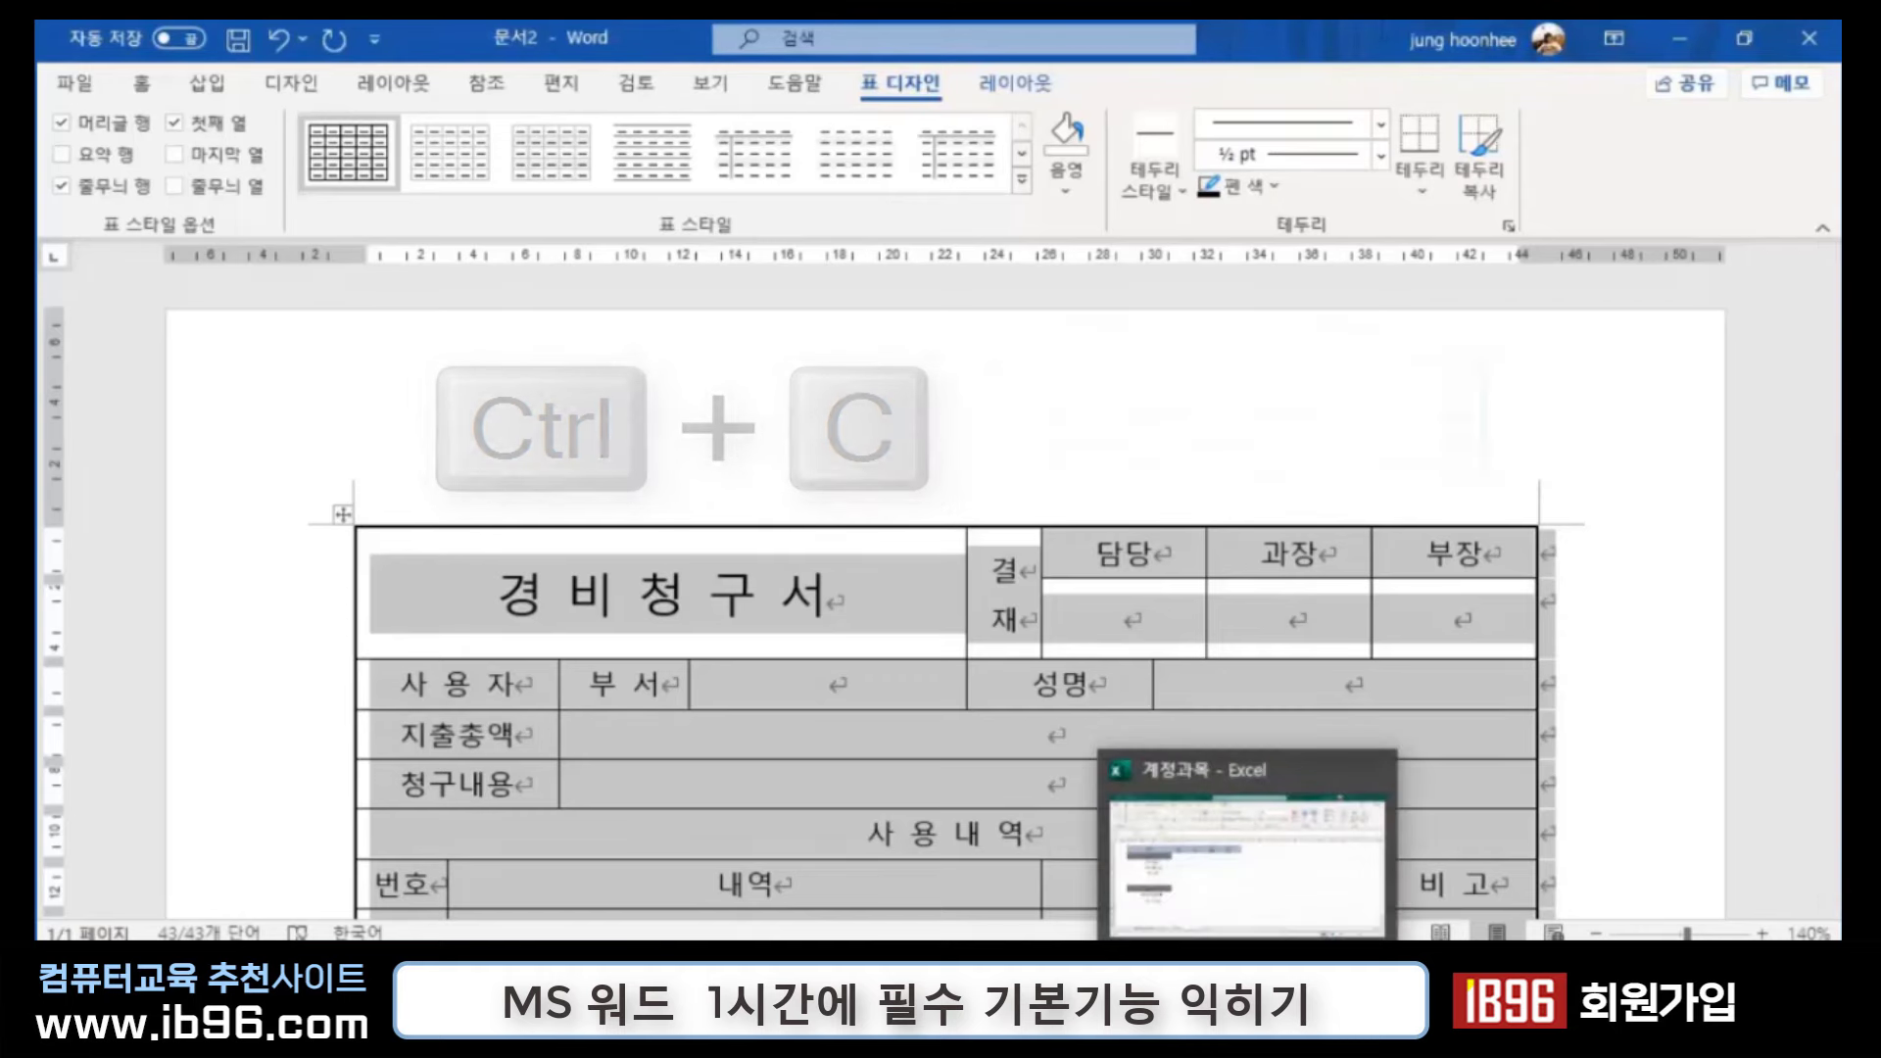
click(1255, 853)
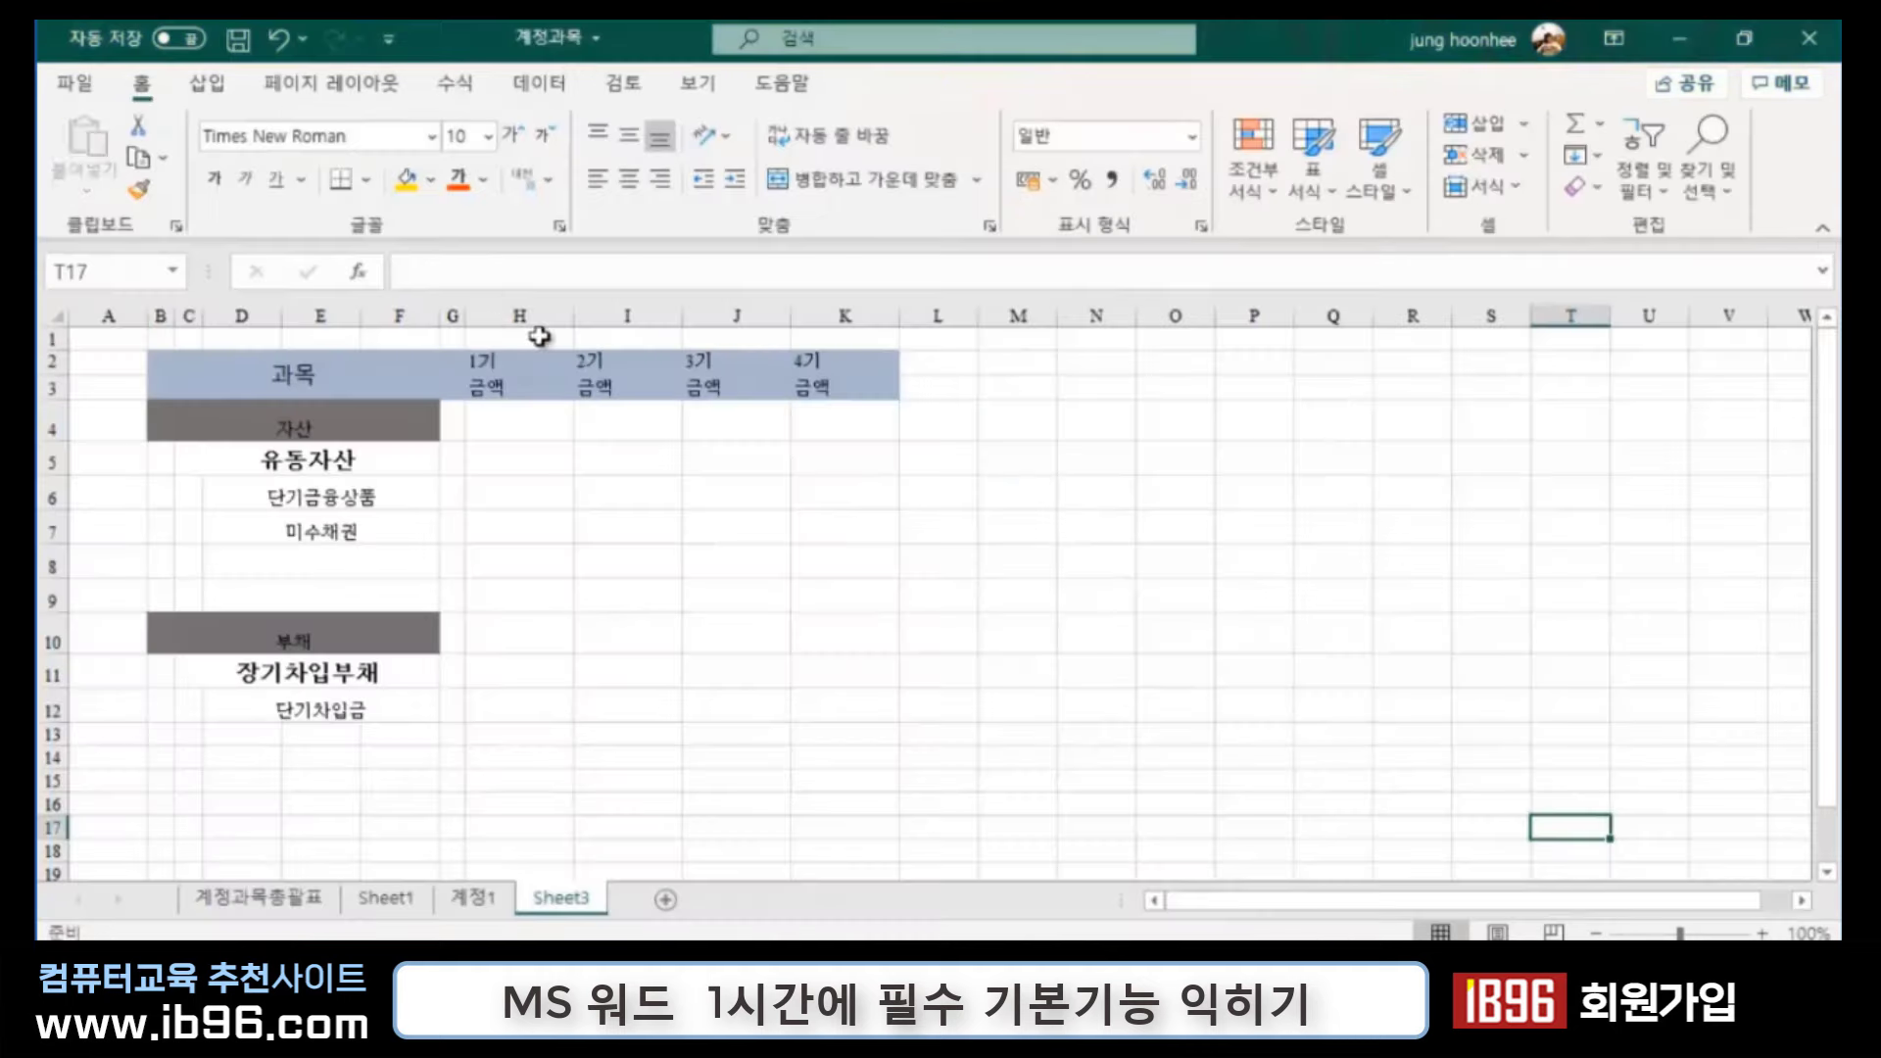
Step: Create a blank workbook (통합 문서2) from Excel's File view
click(86, 94)
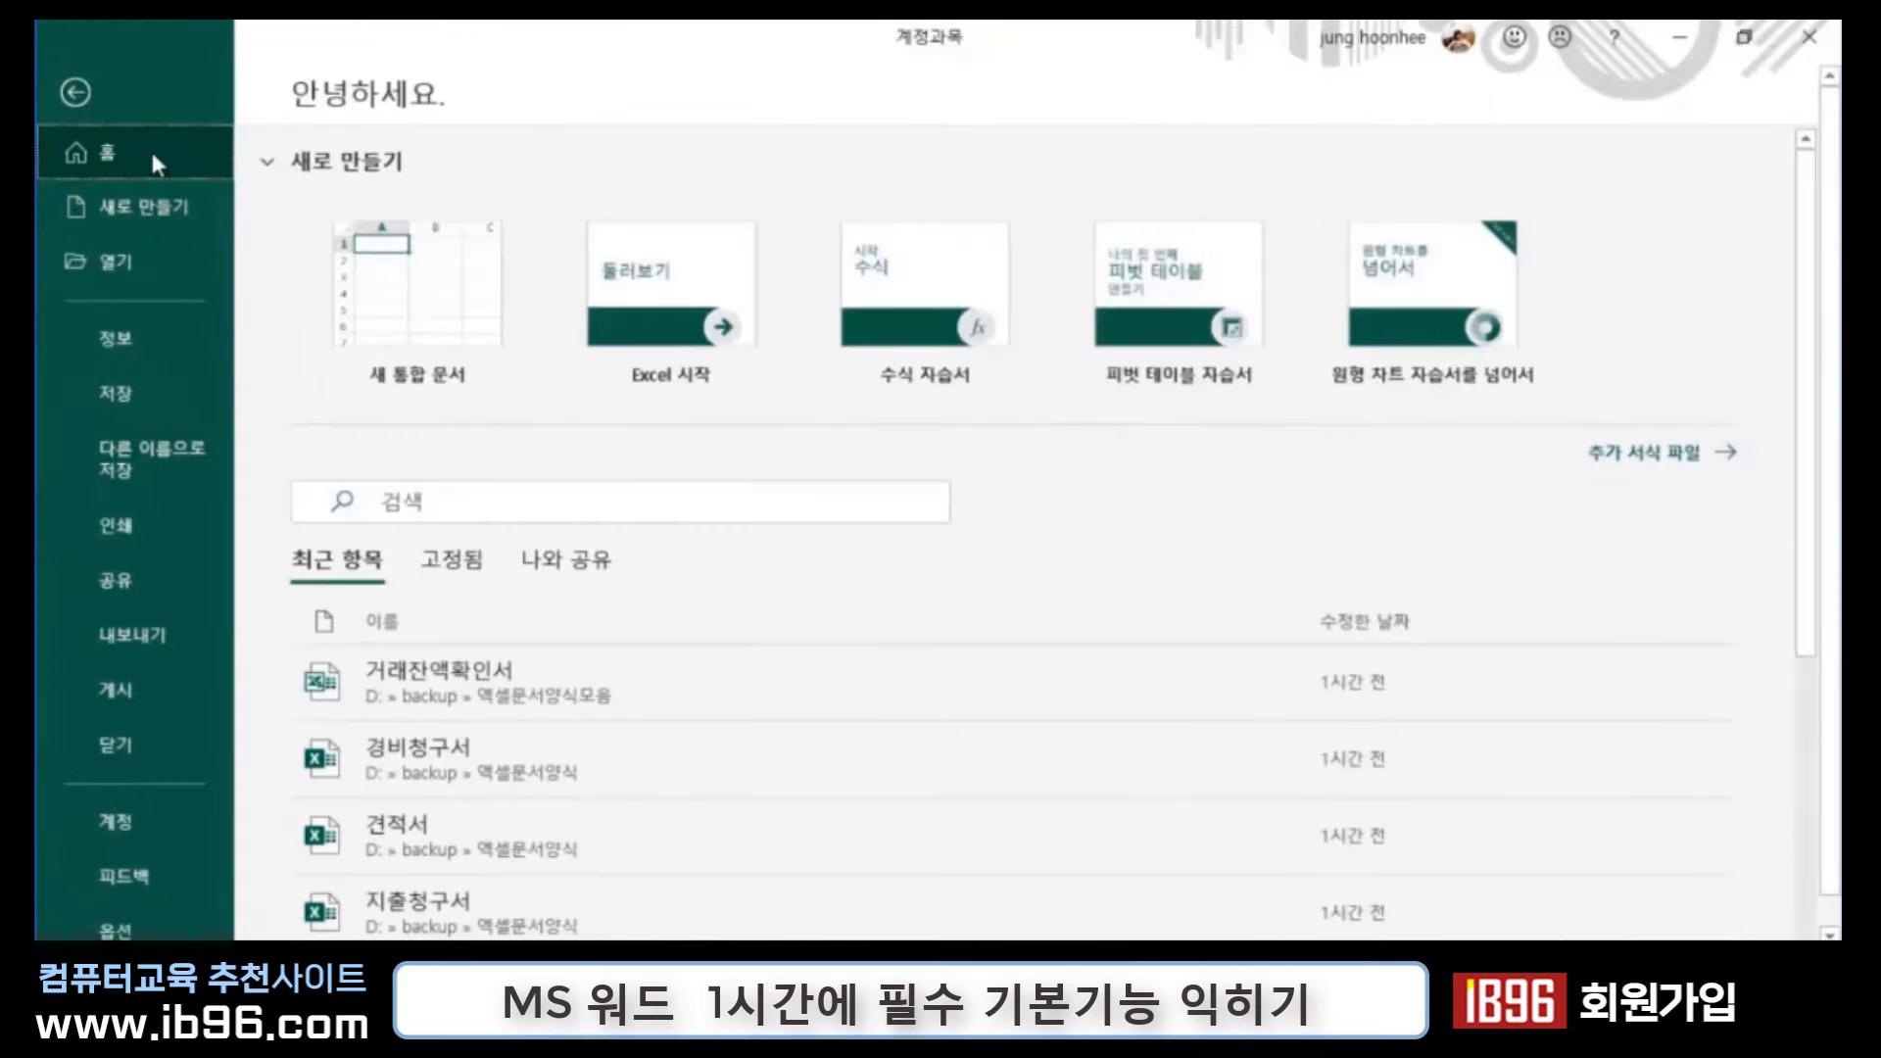
click(423, 280)
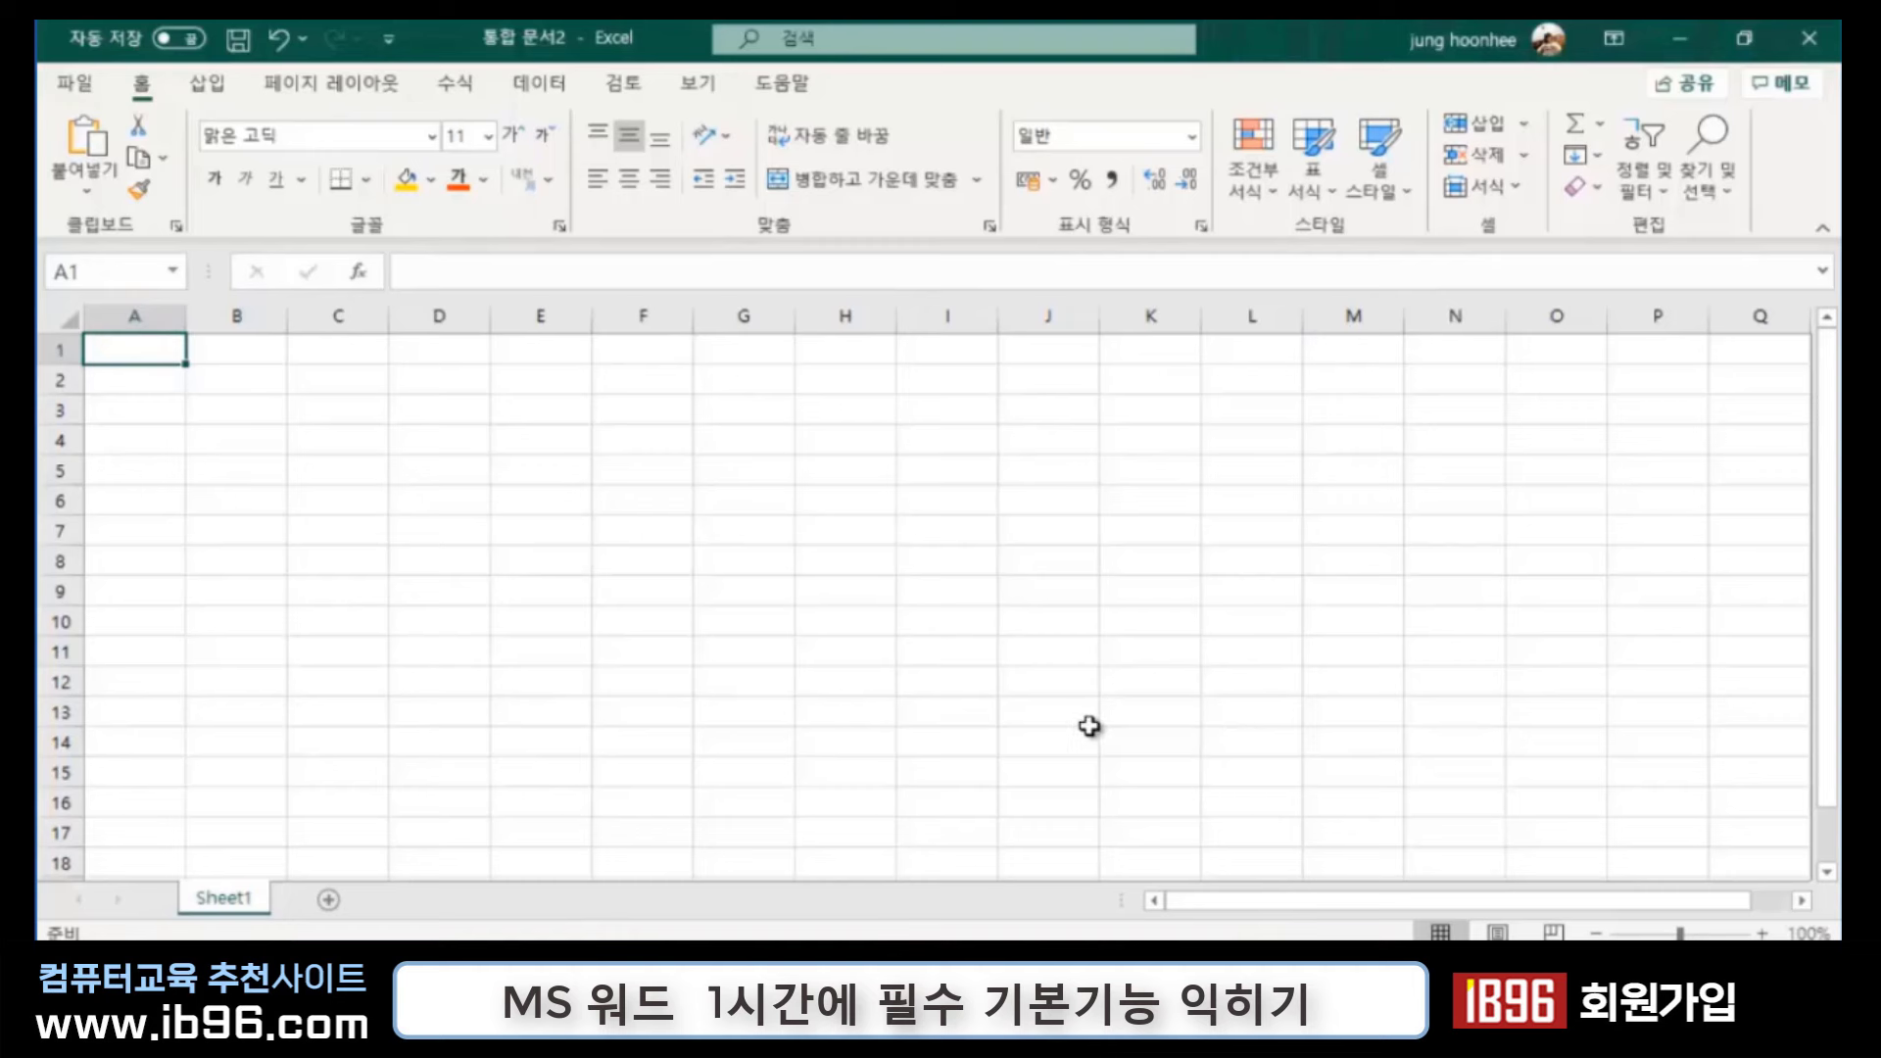
Step: Set columns A through S to a column width of 4
click(150, 320)
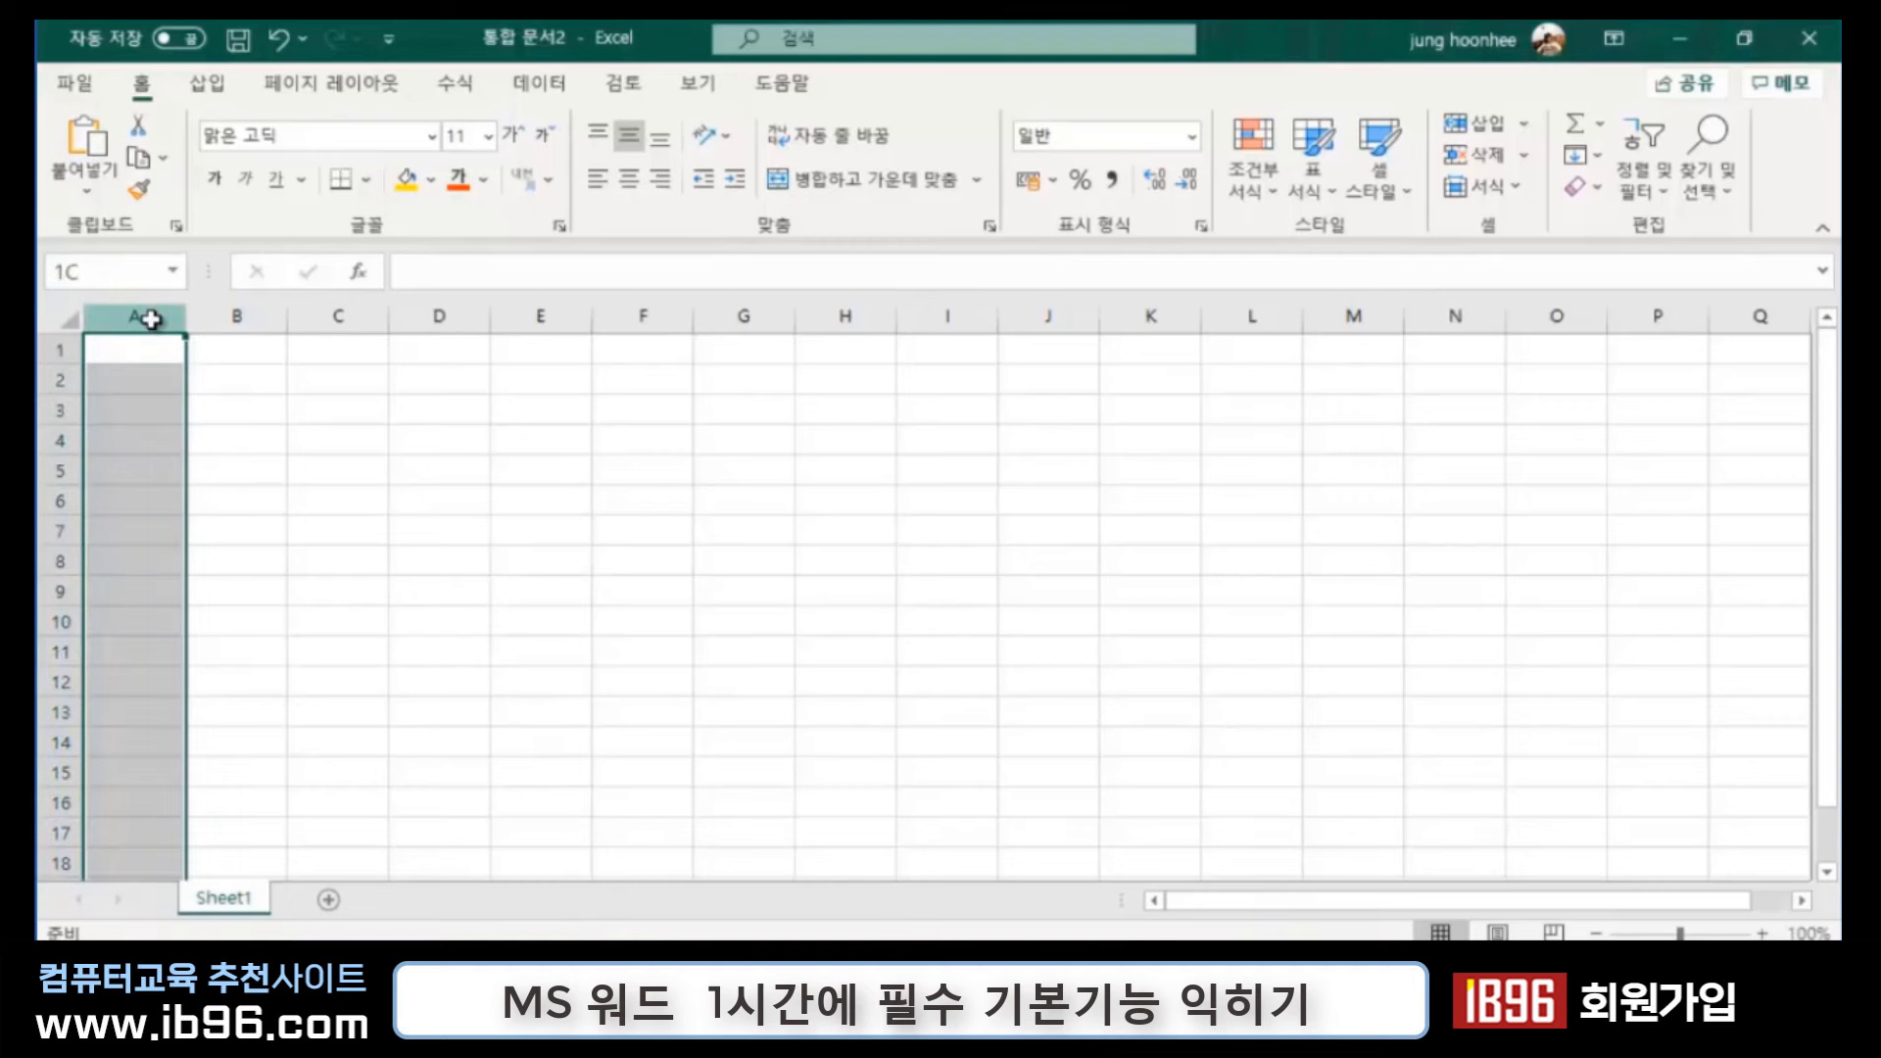
drag(138, 318, 145, 314)
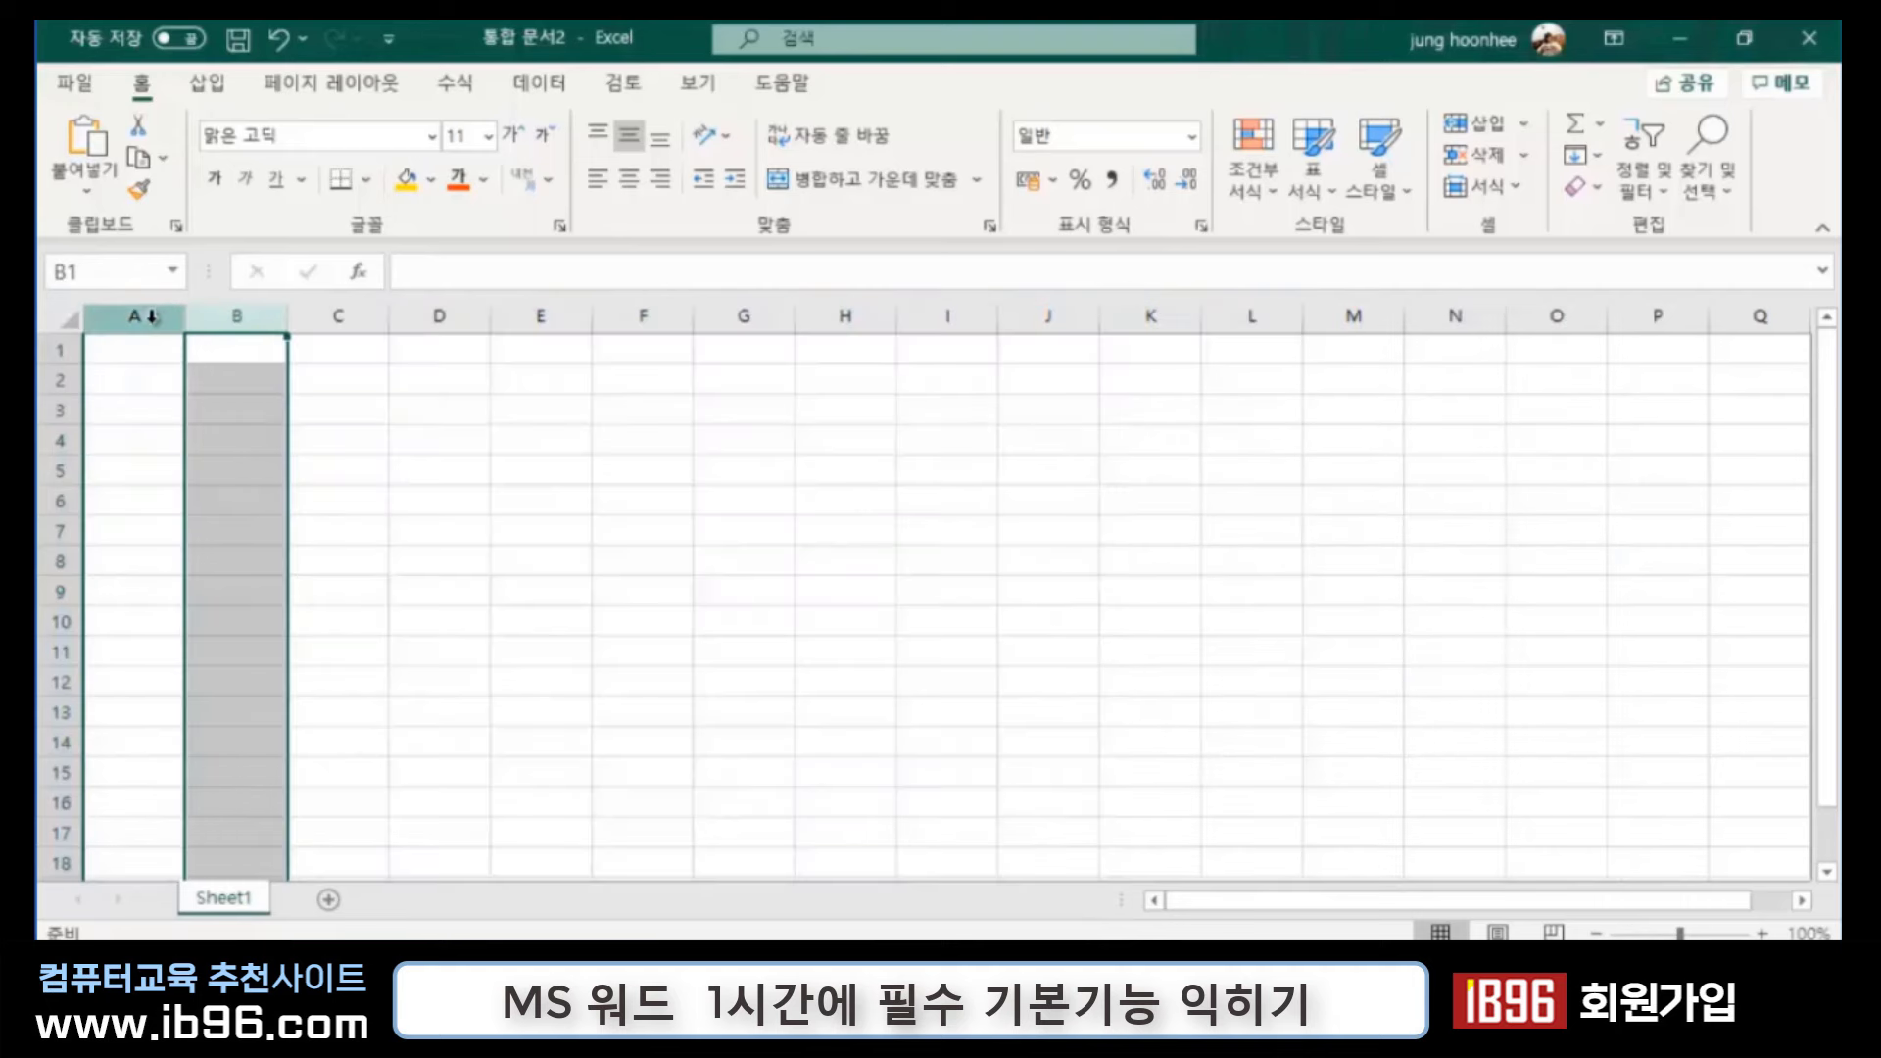
drag(145, 314, 1630, 285)
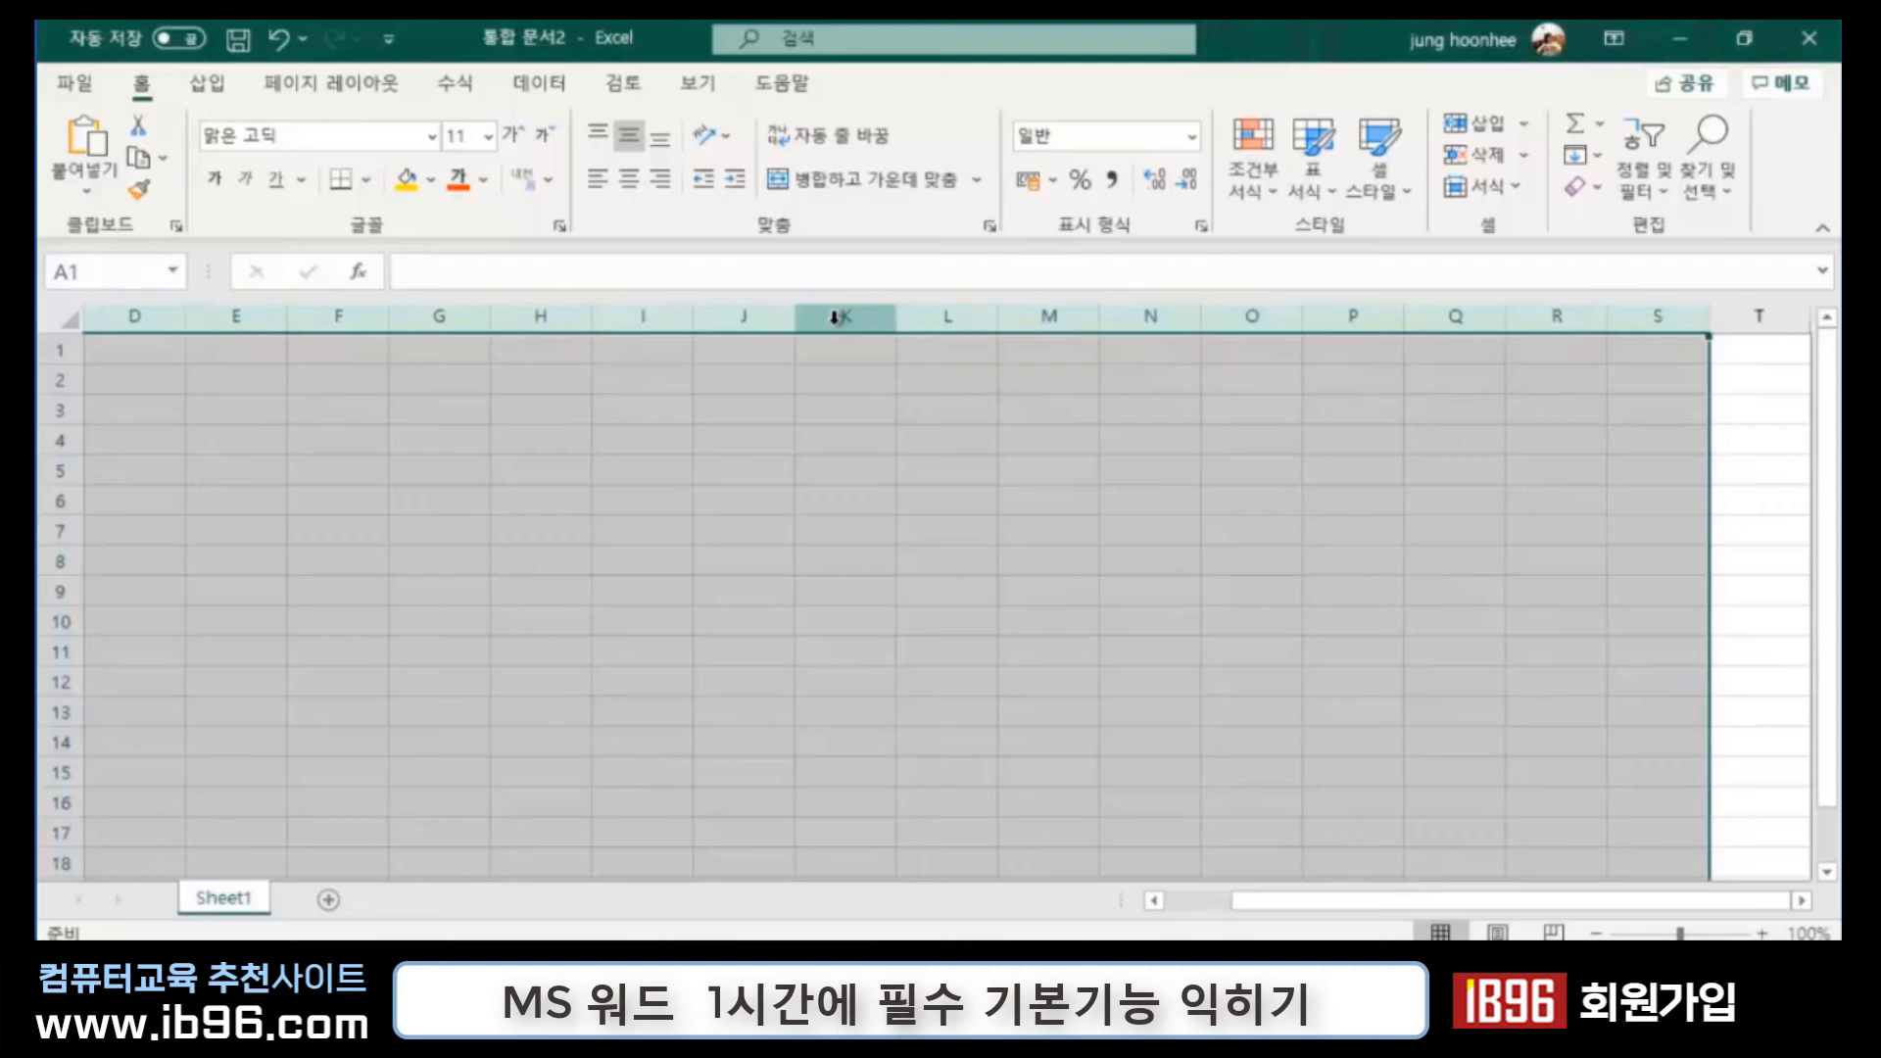
right_click(750, 312)
click(895, 702)
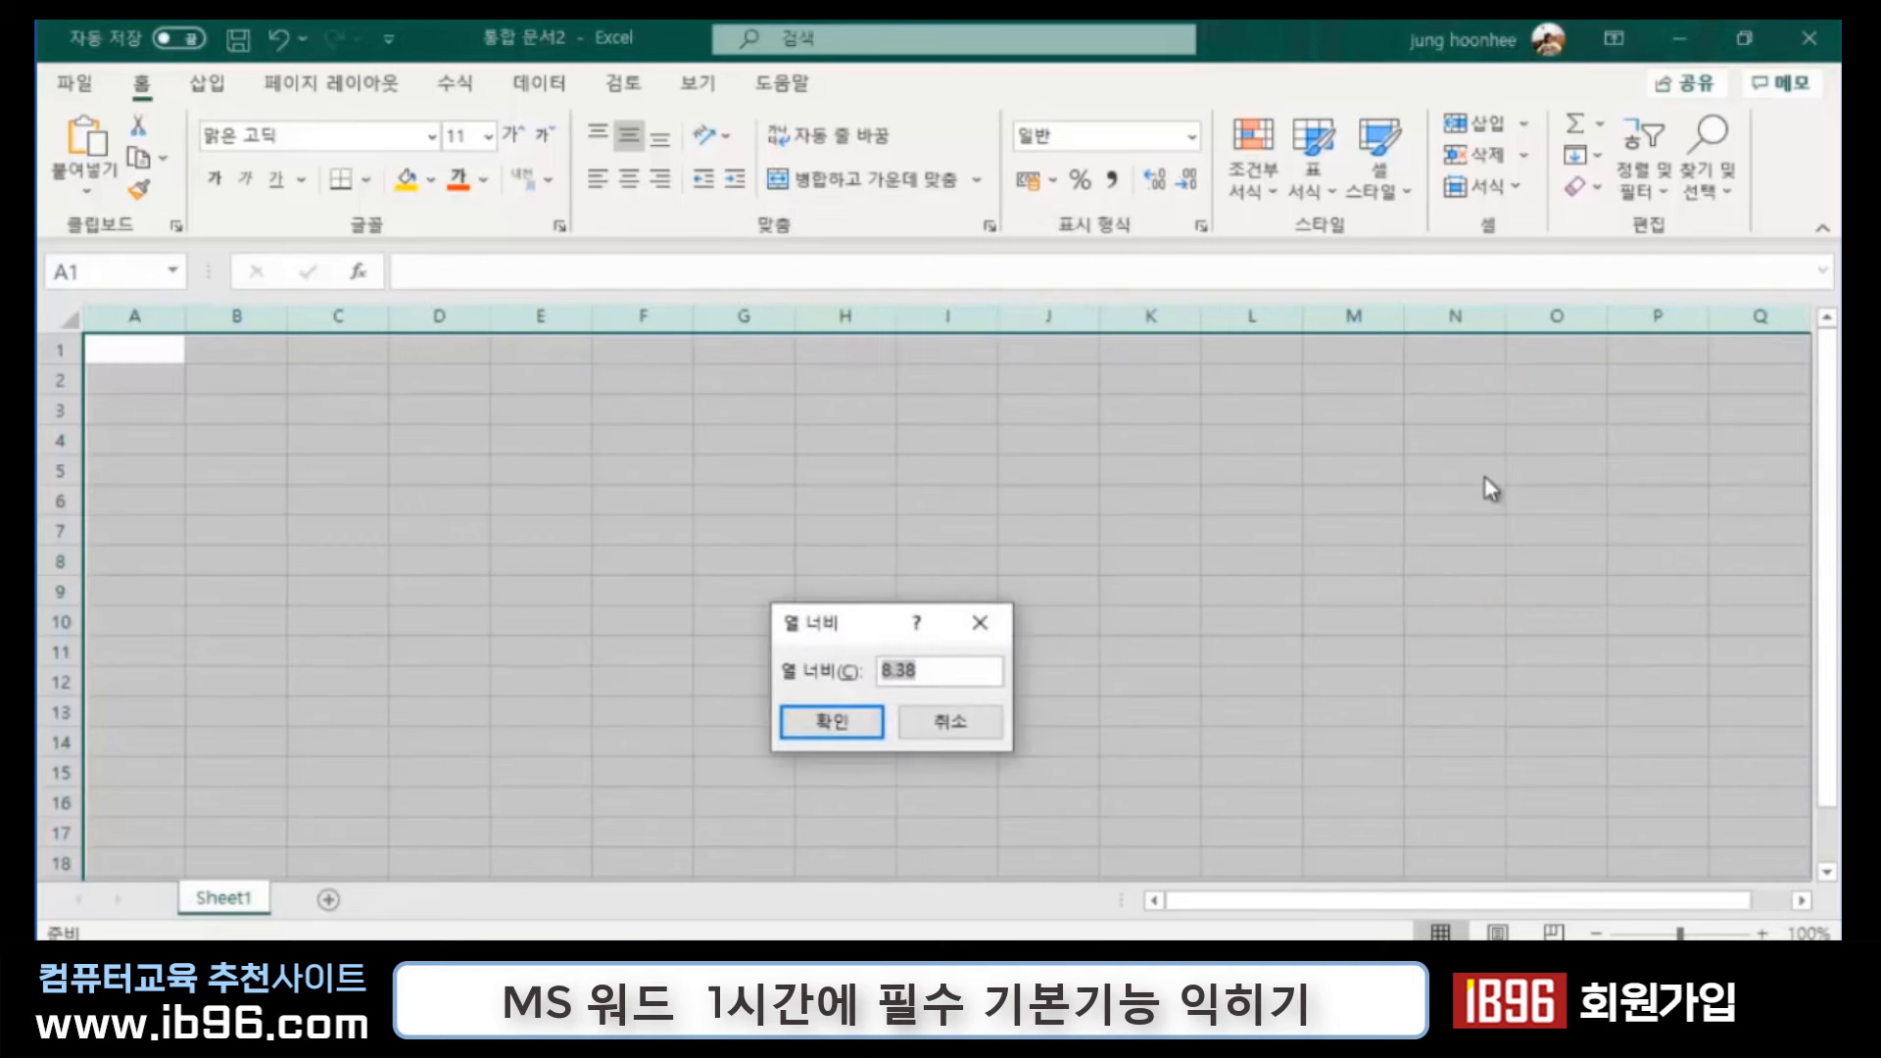
click(933, 667)
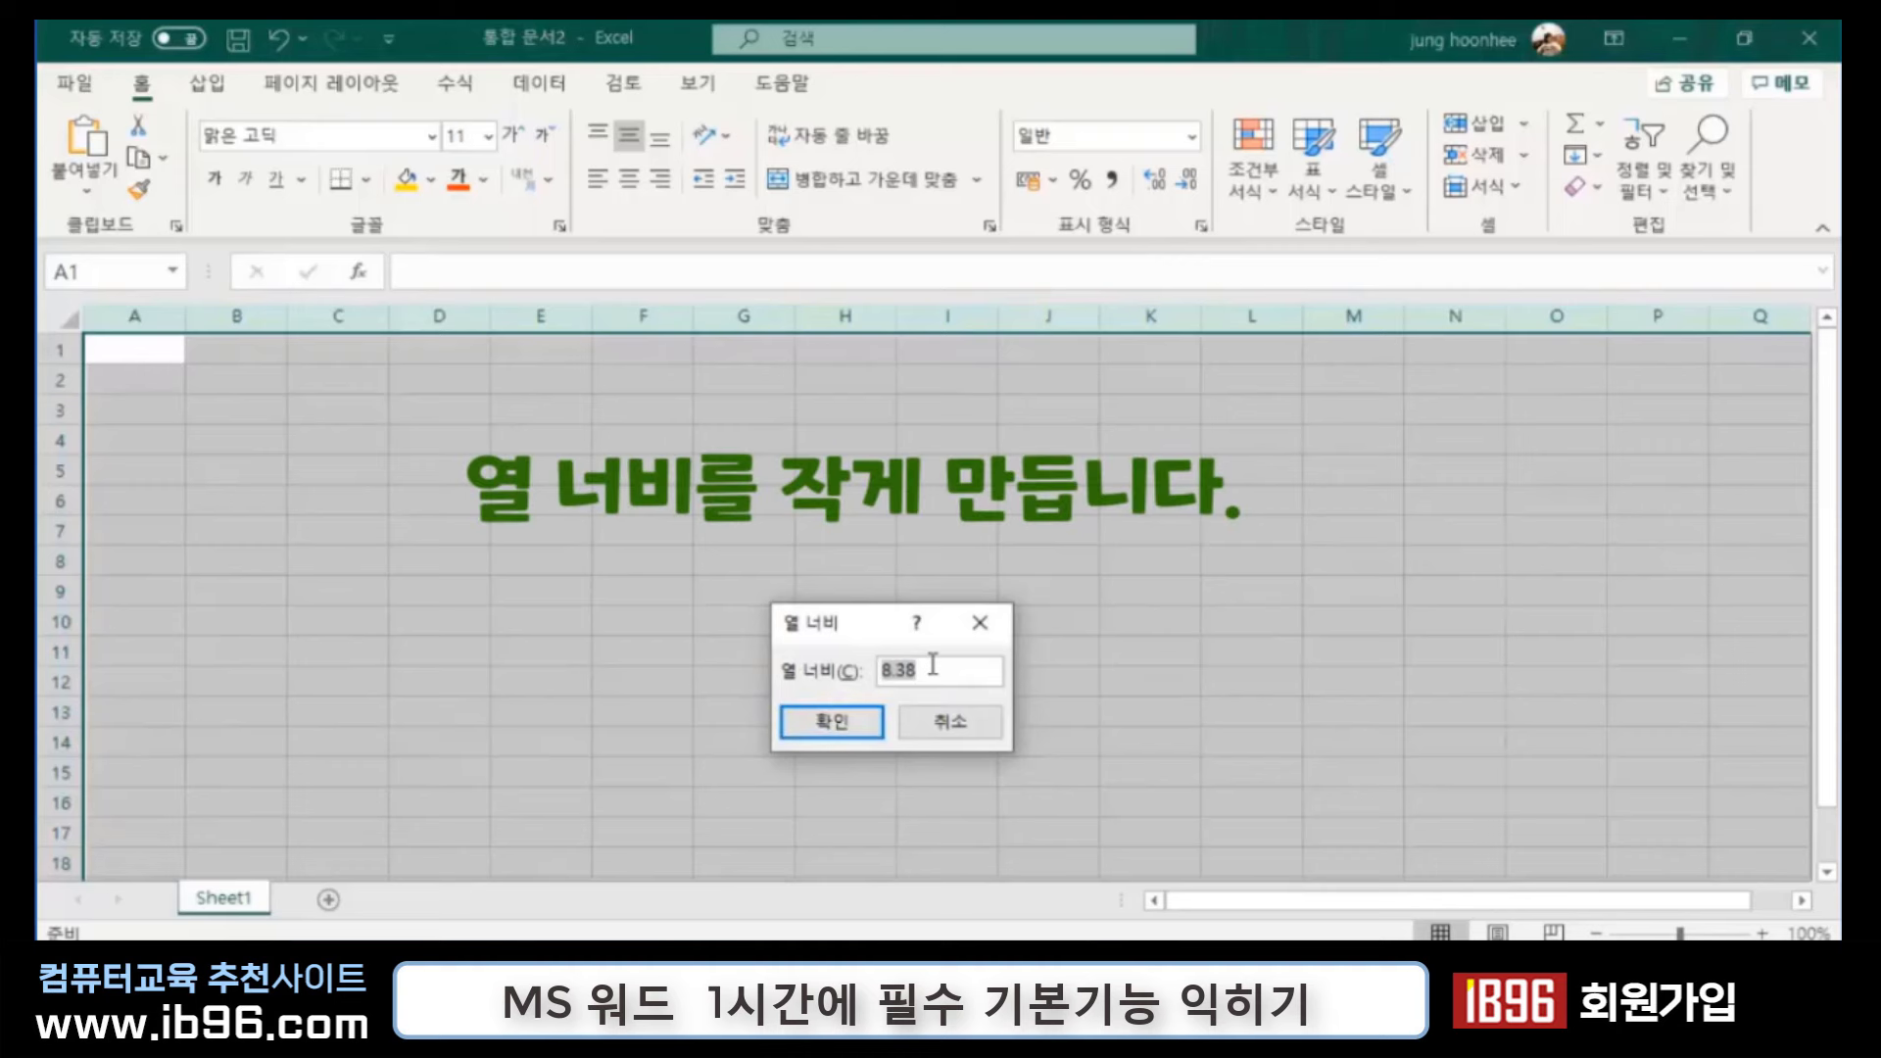
text(4)
key(Return)
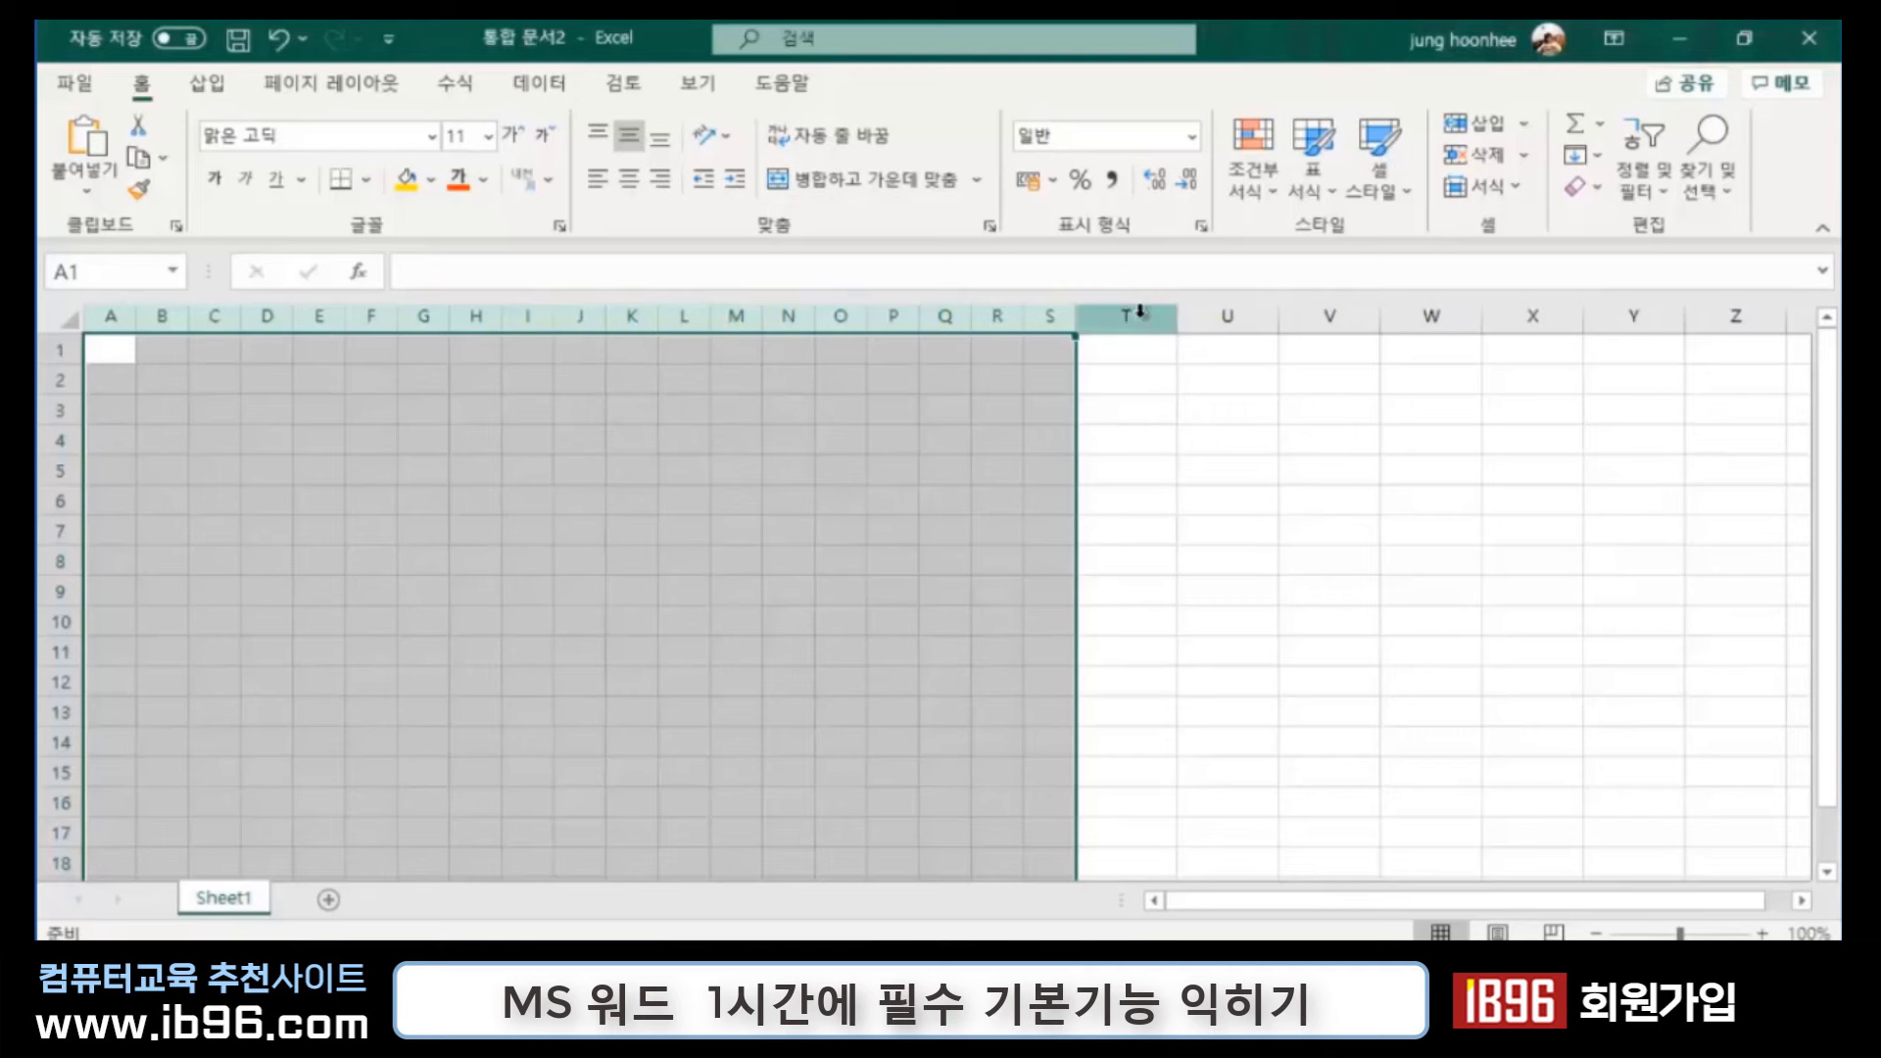
Step: Set columns T through AA to width 4 and select cell B2
drag(1140, 312, 1798, 352)
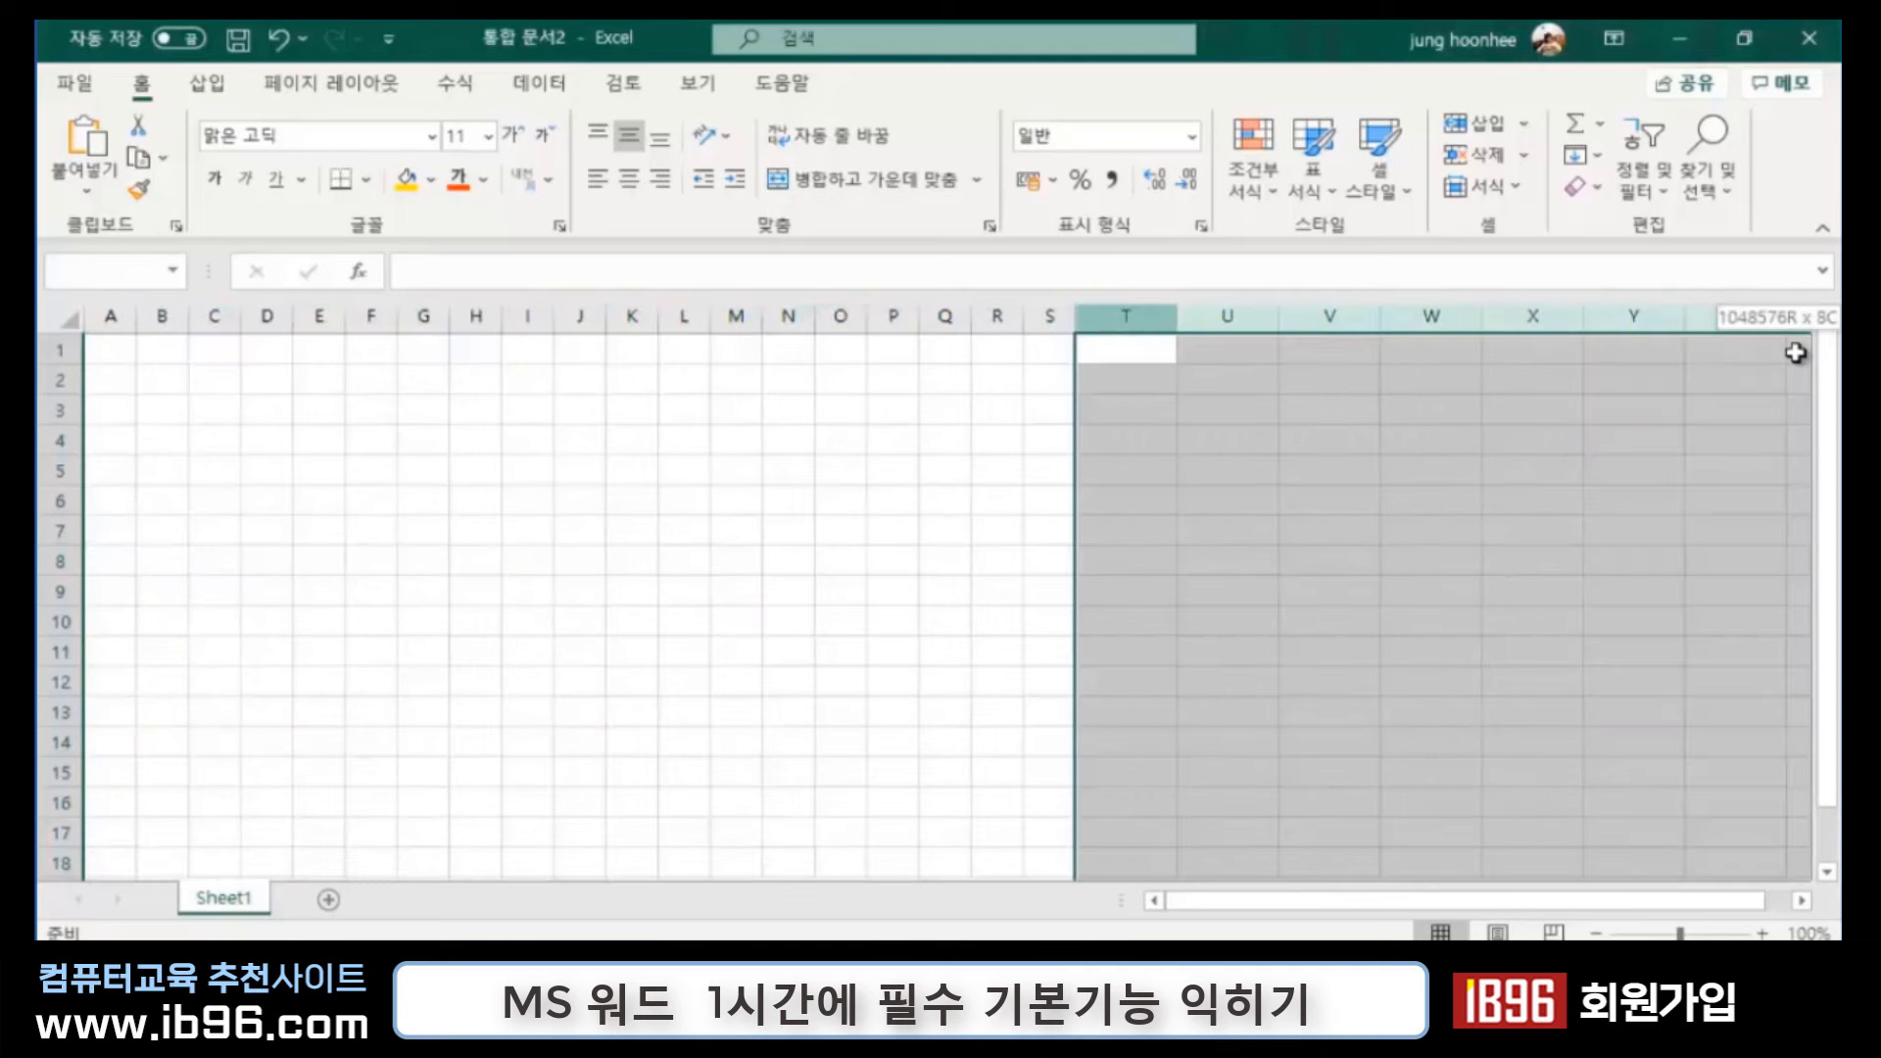
right_click(1205, 324)
click(1332, 725)
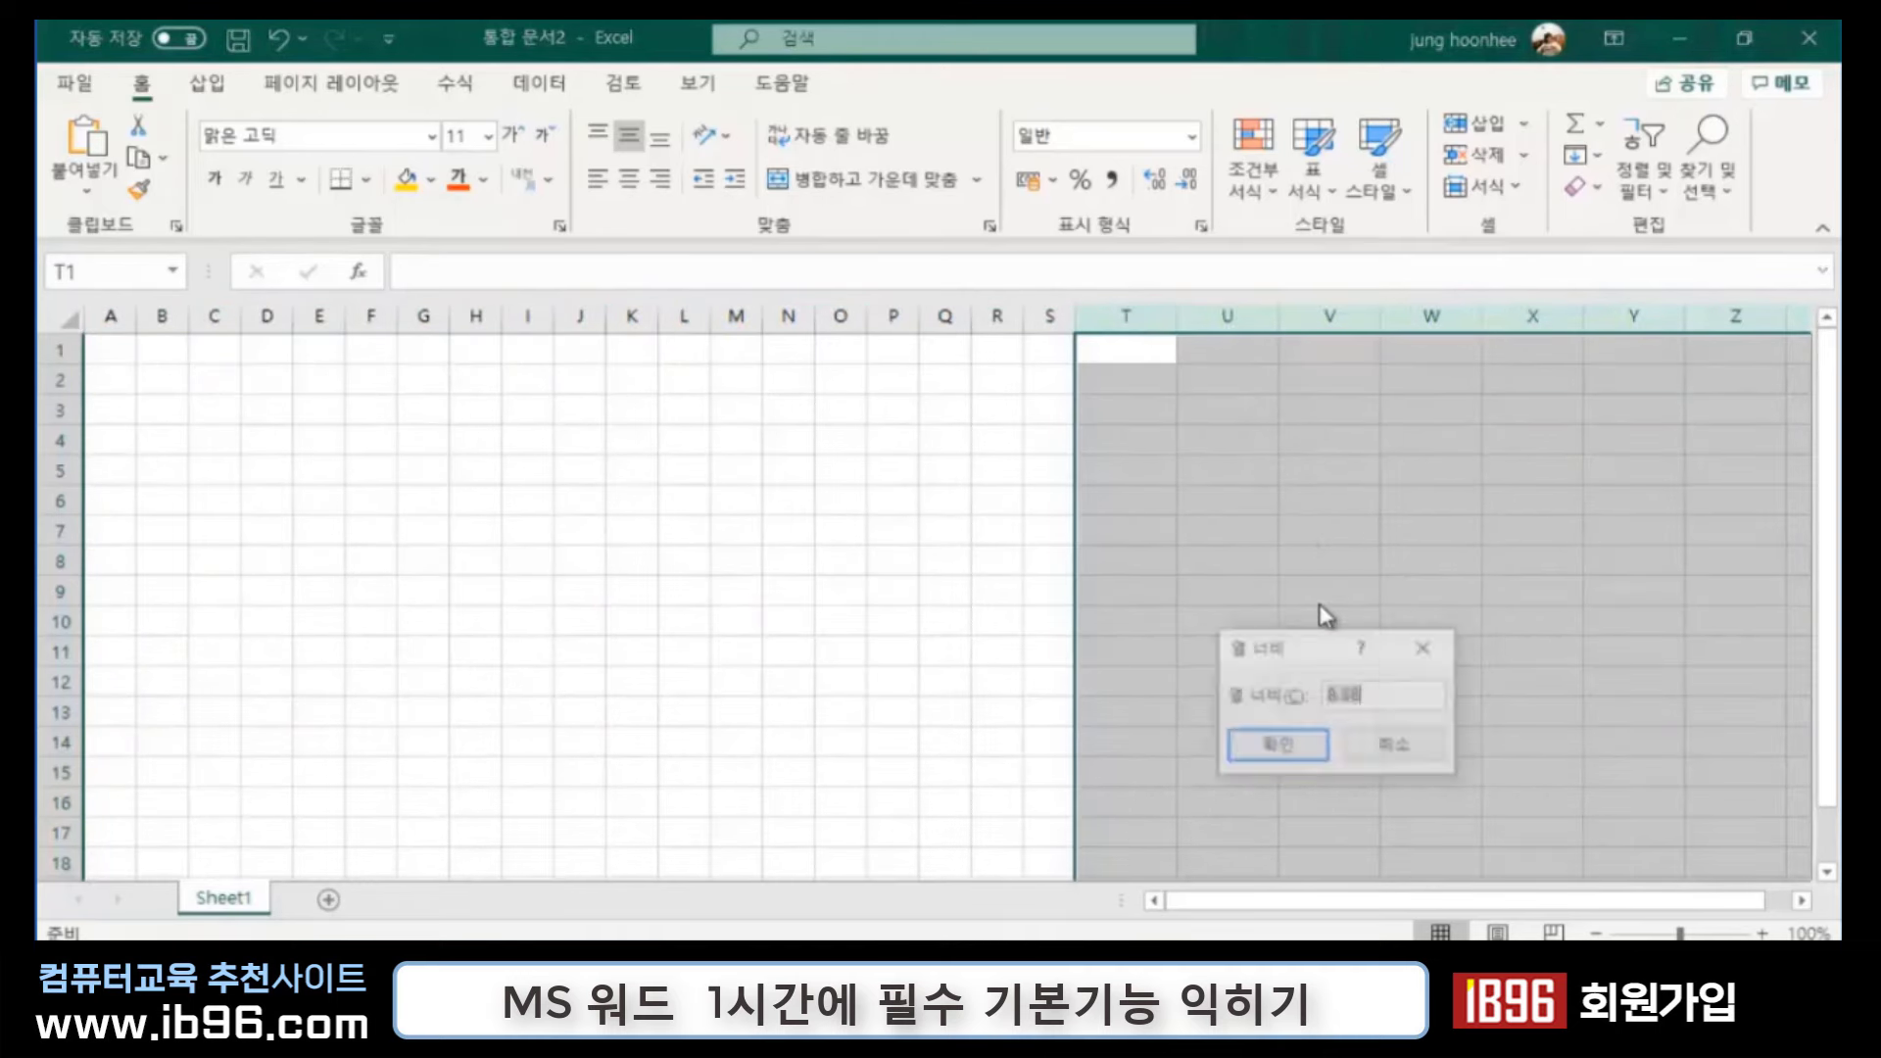
text(4)
key(Return)
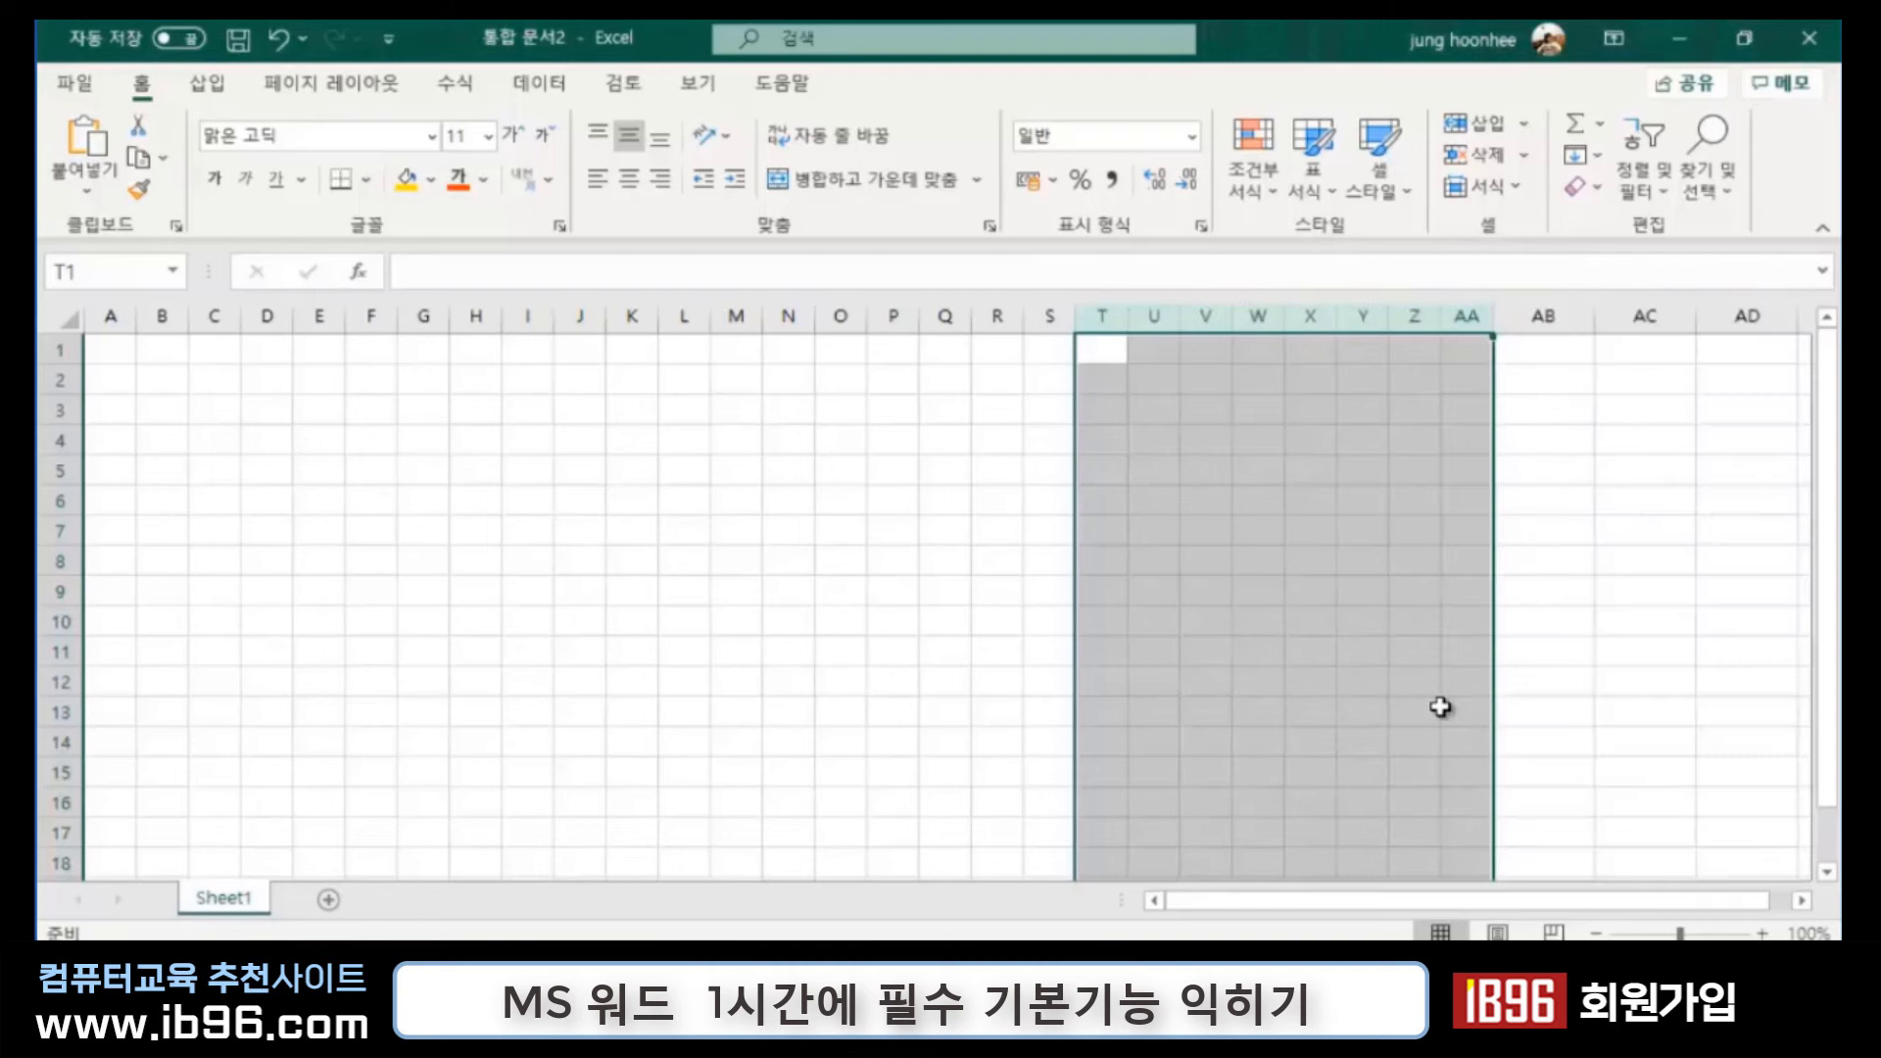
click(416, 557)
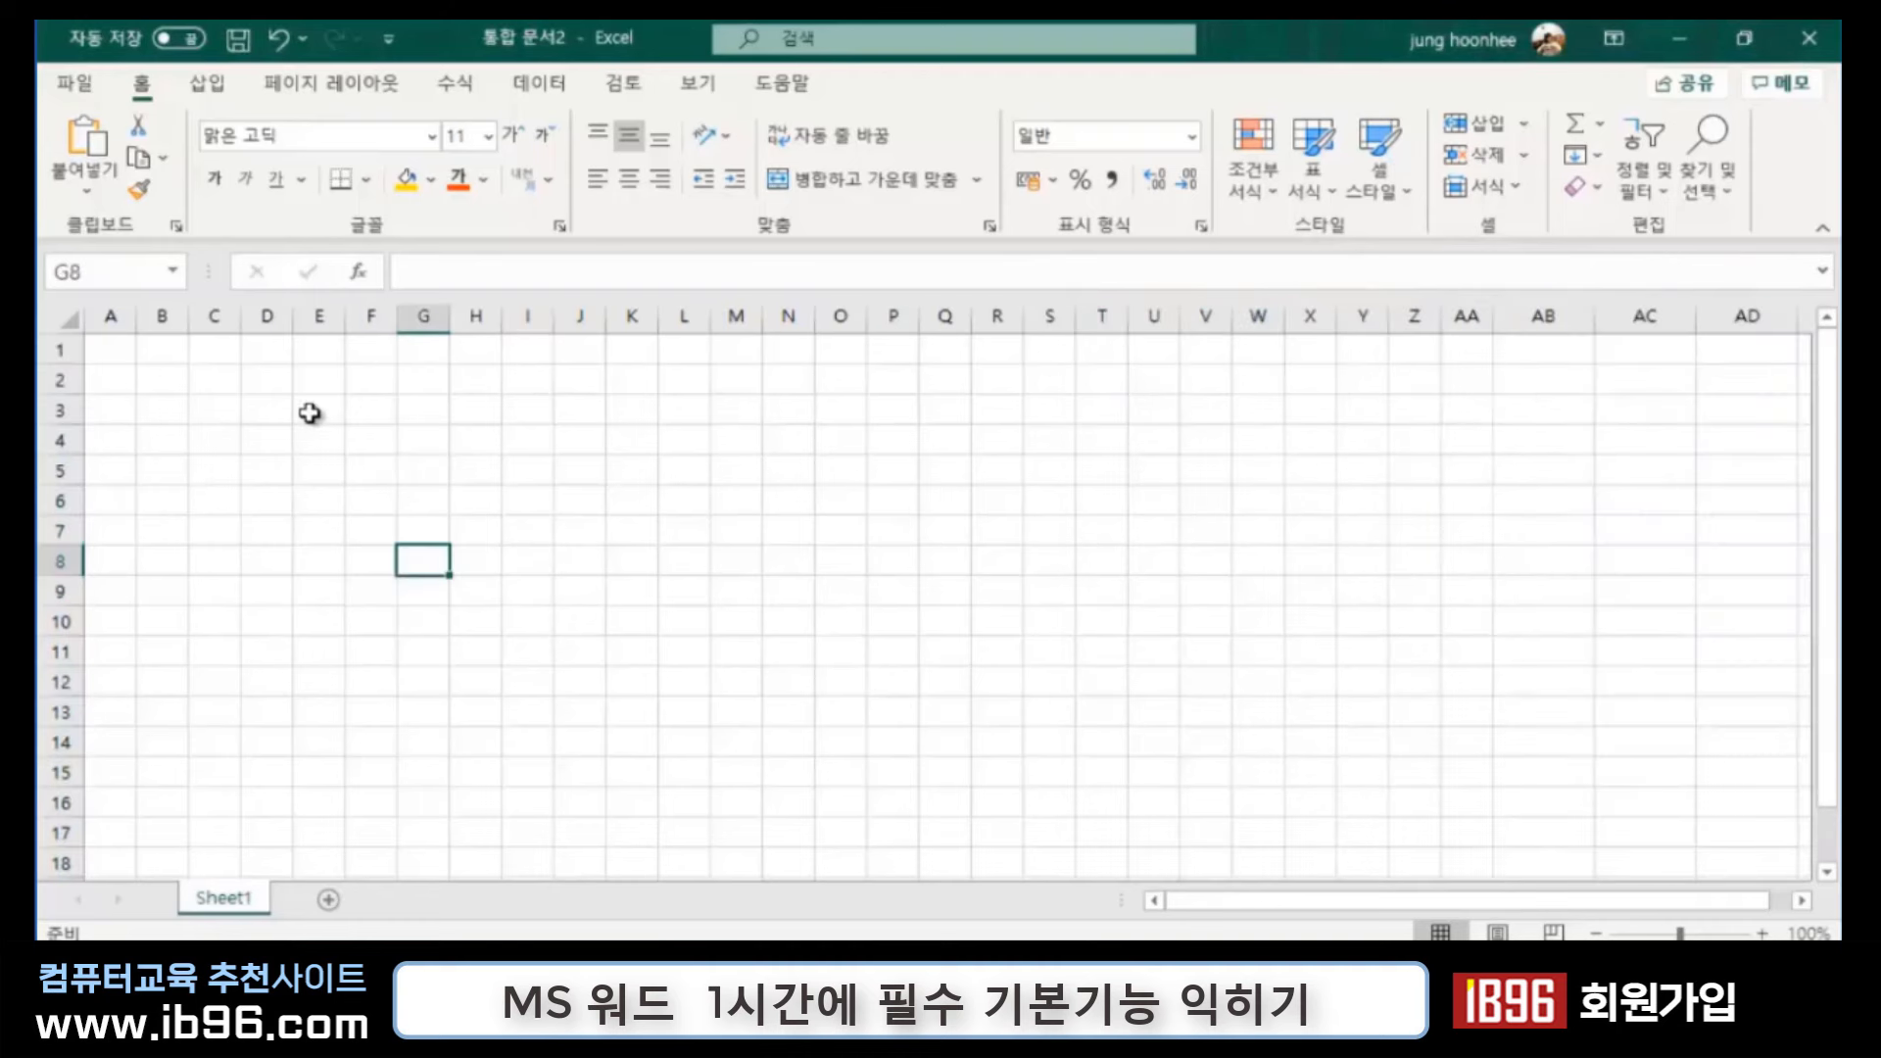
click(162, 382)
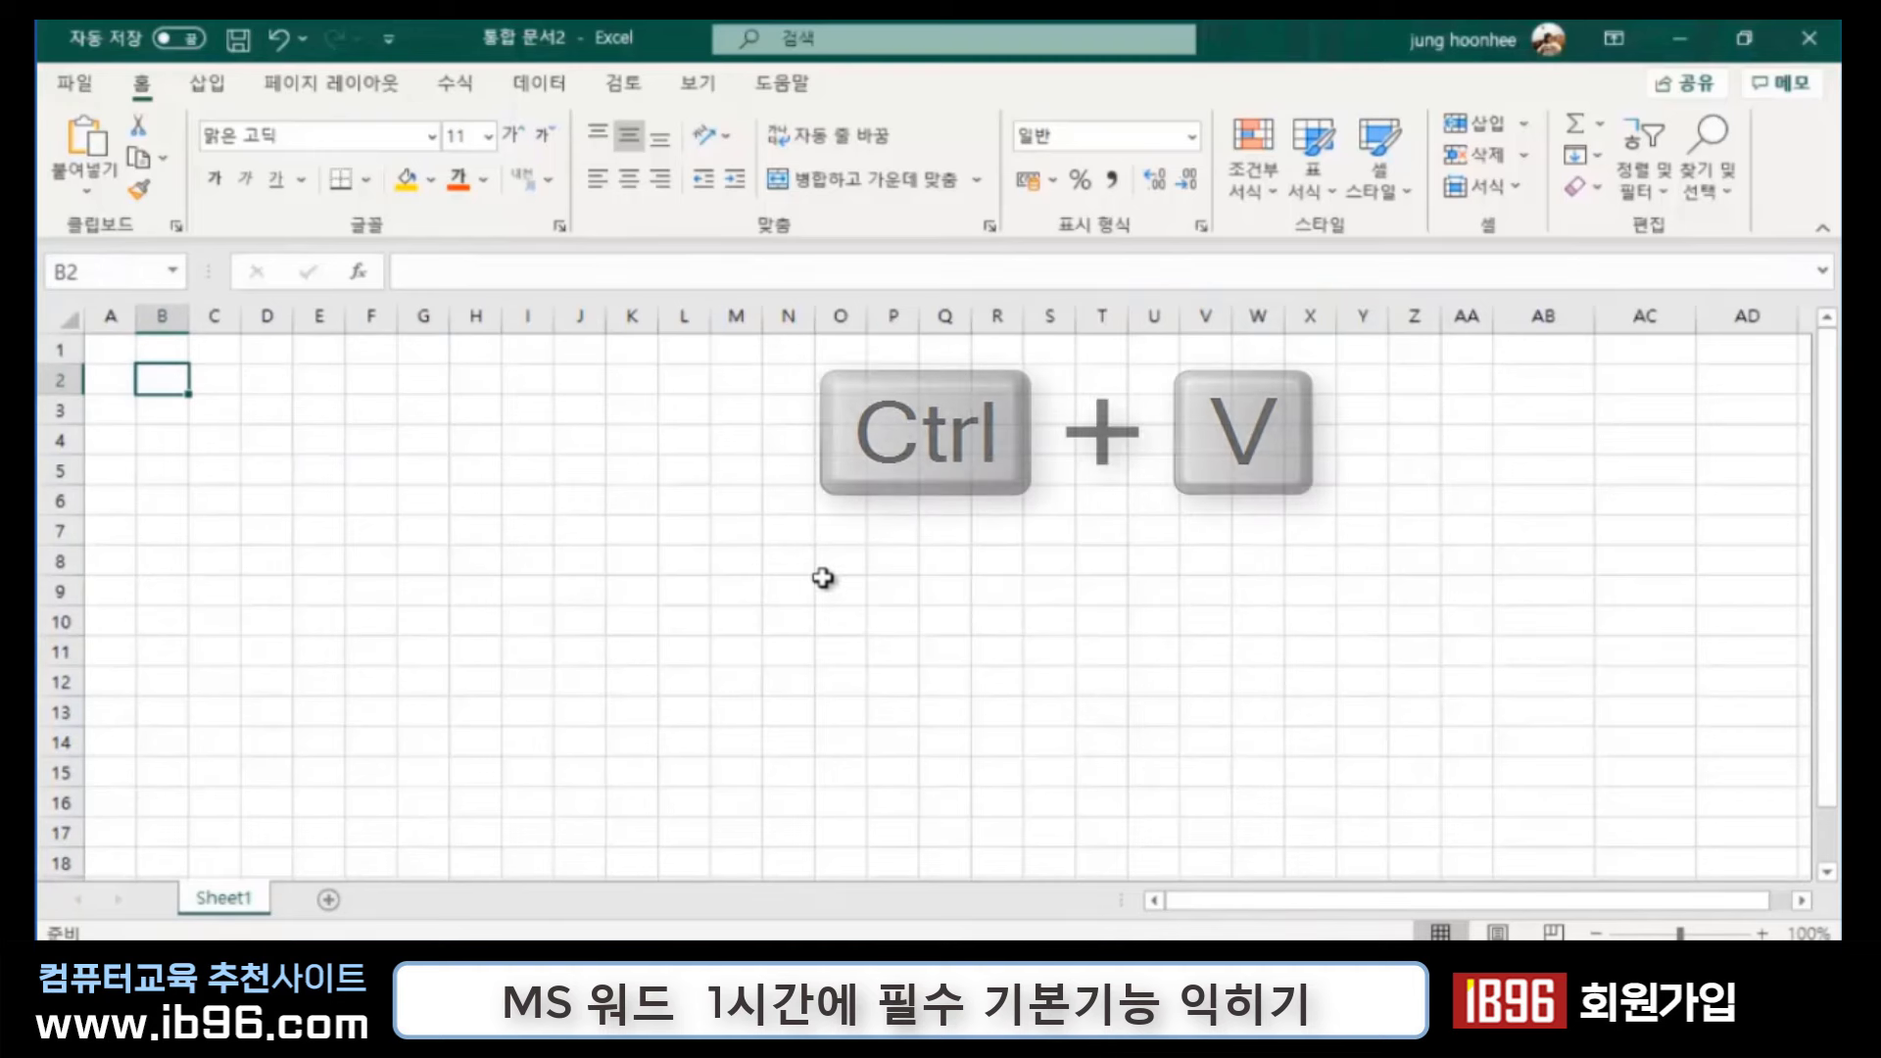
key(ctrl+v)
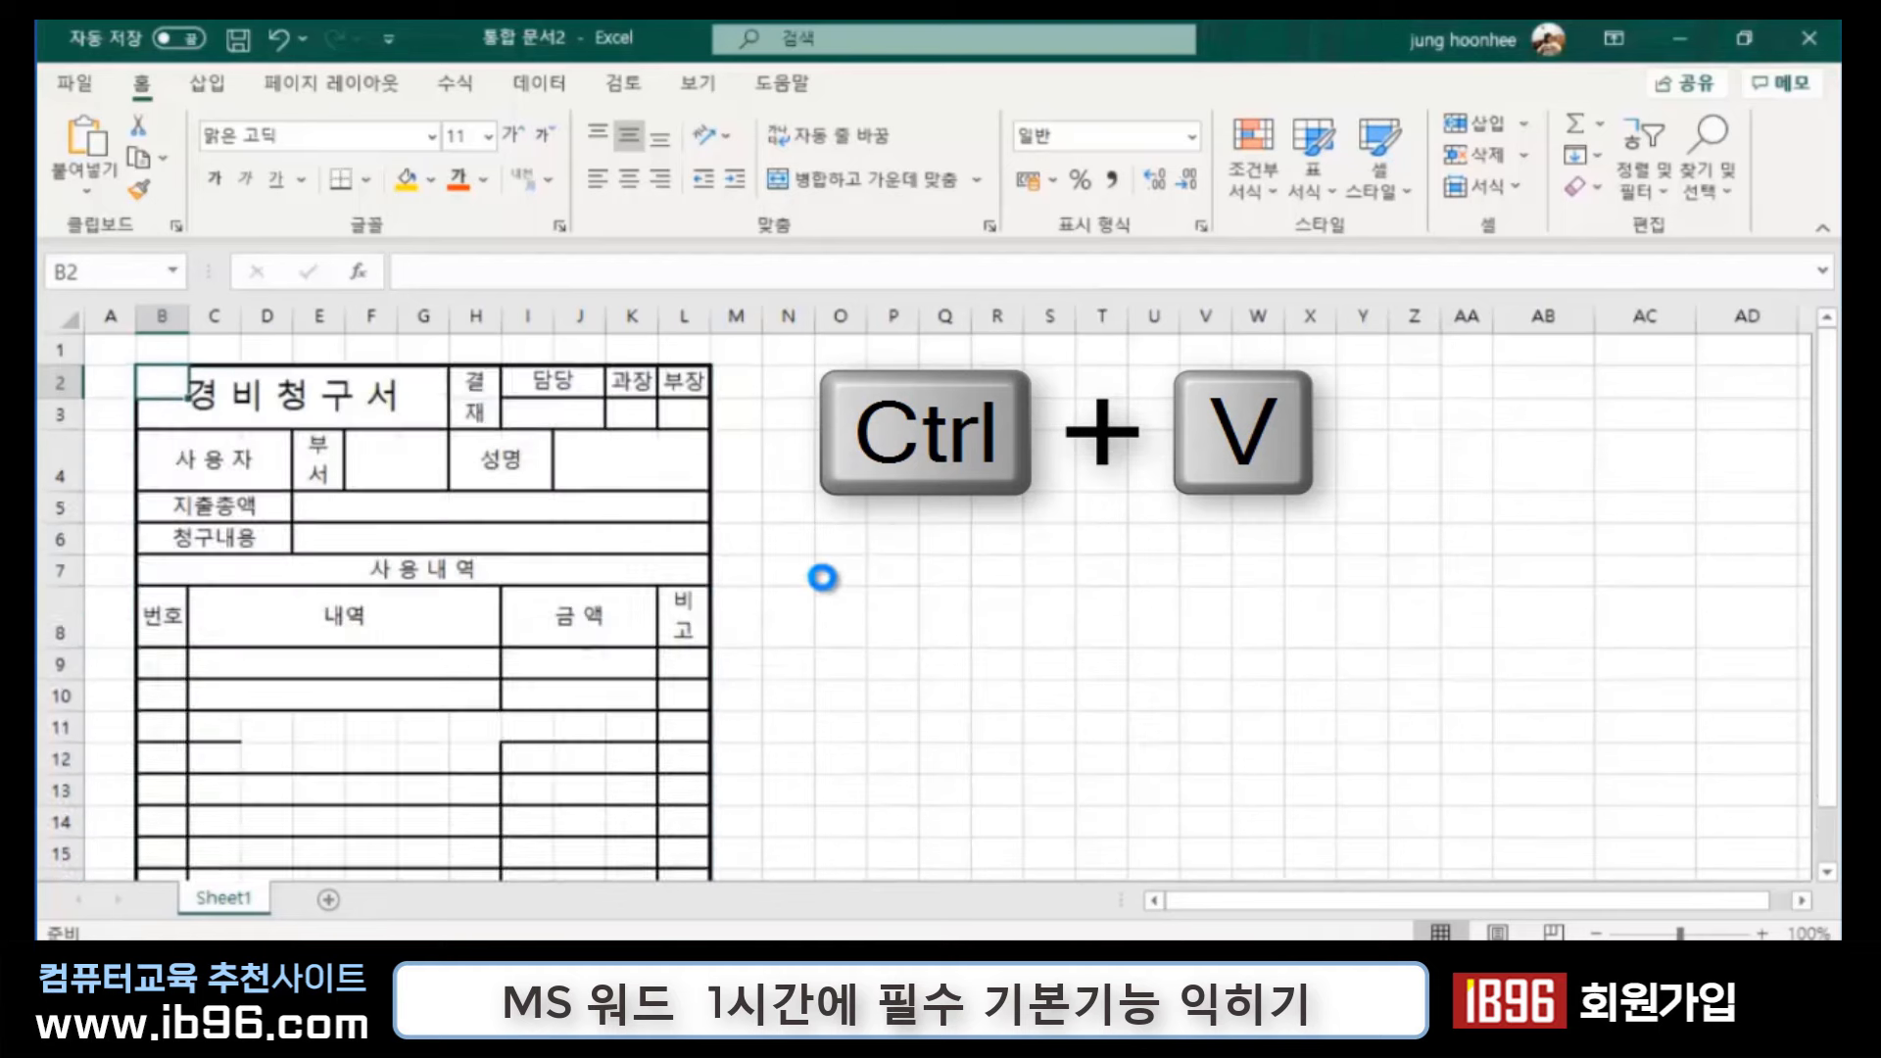
click(882, 531)
scroll(676, 686, down, 1)
scroll(615, 689, down, 3)
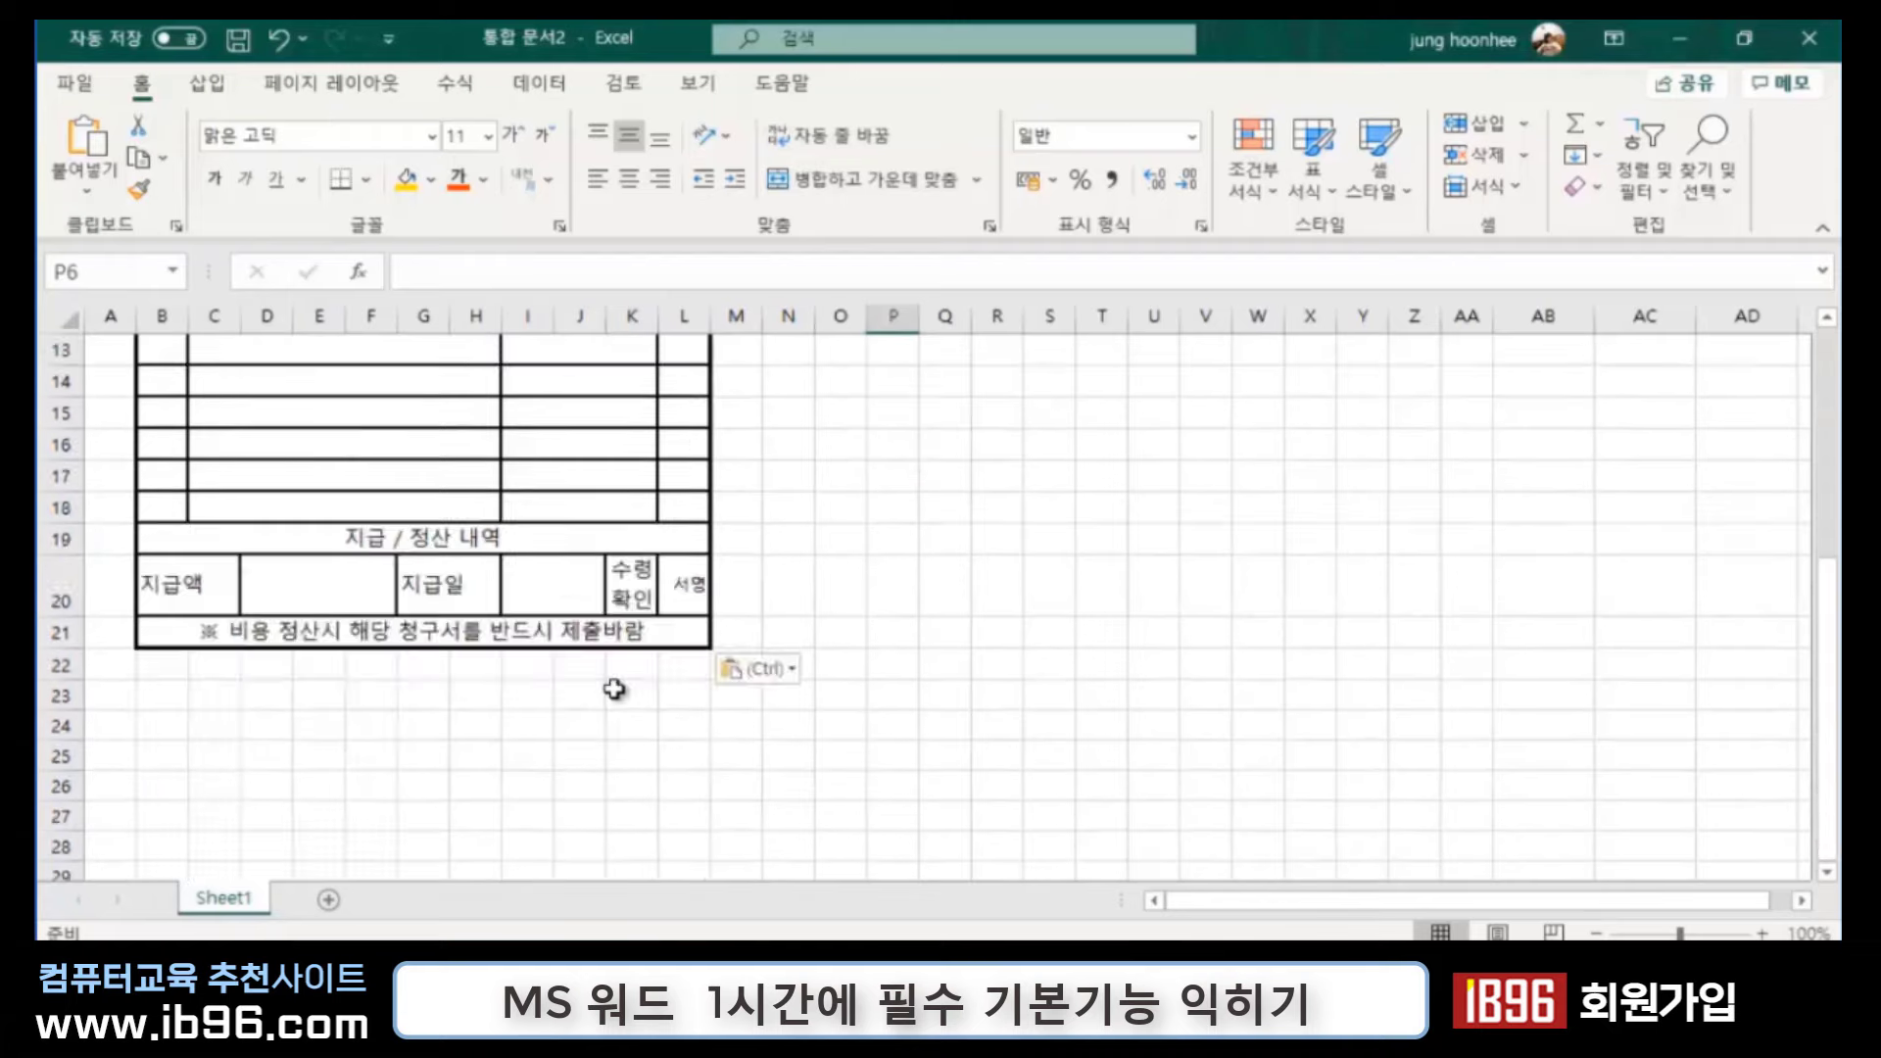
scroll(615, 689, up, 3)
scroll(610, 689, up, 1)
click(1095, 519)
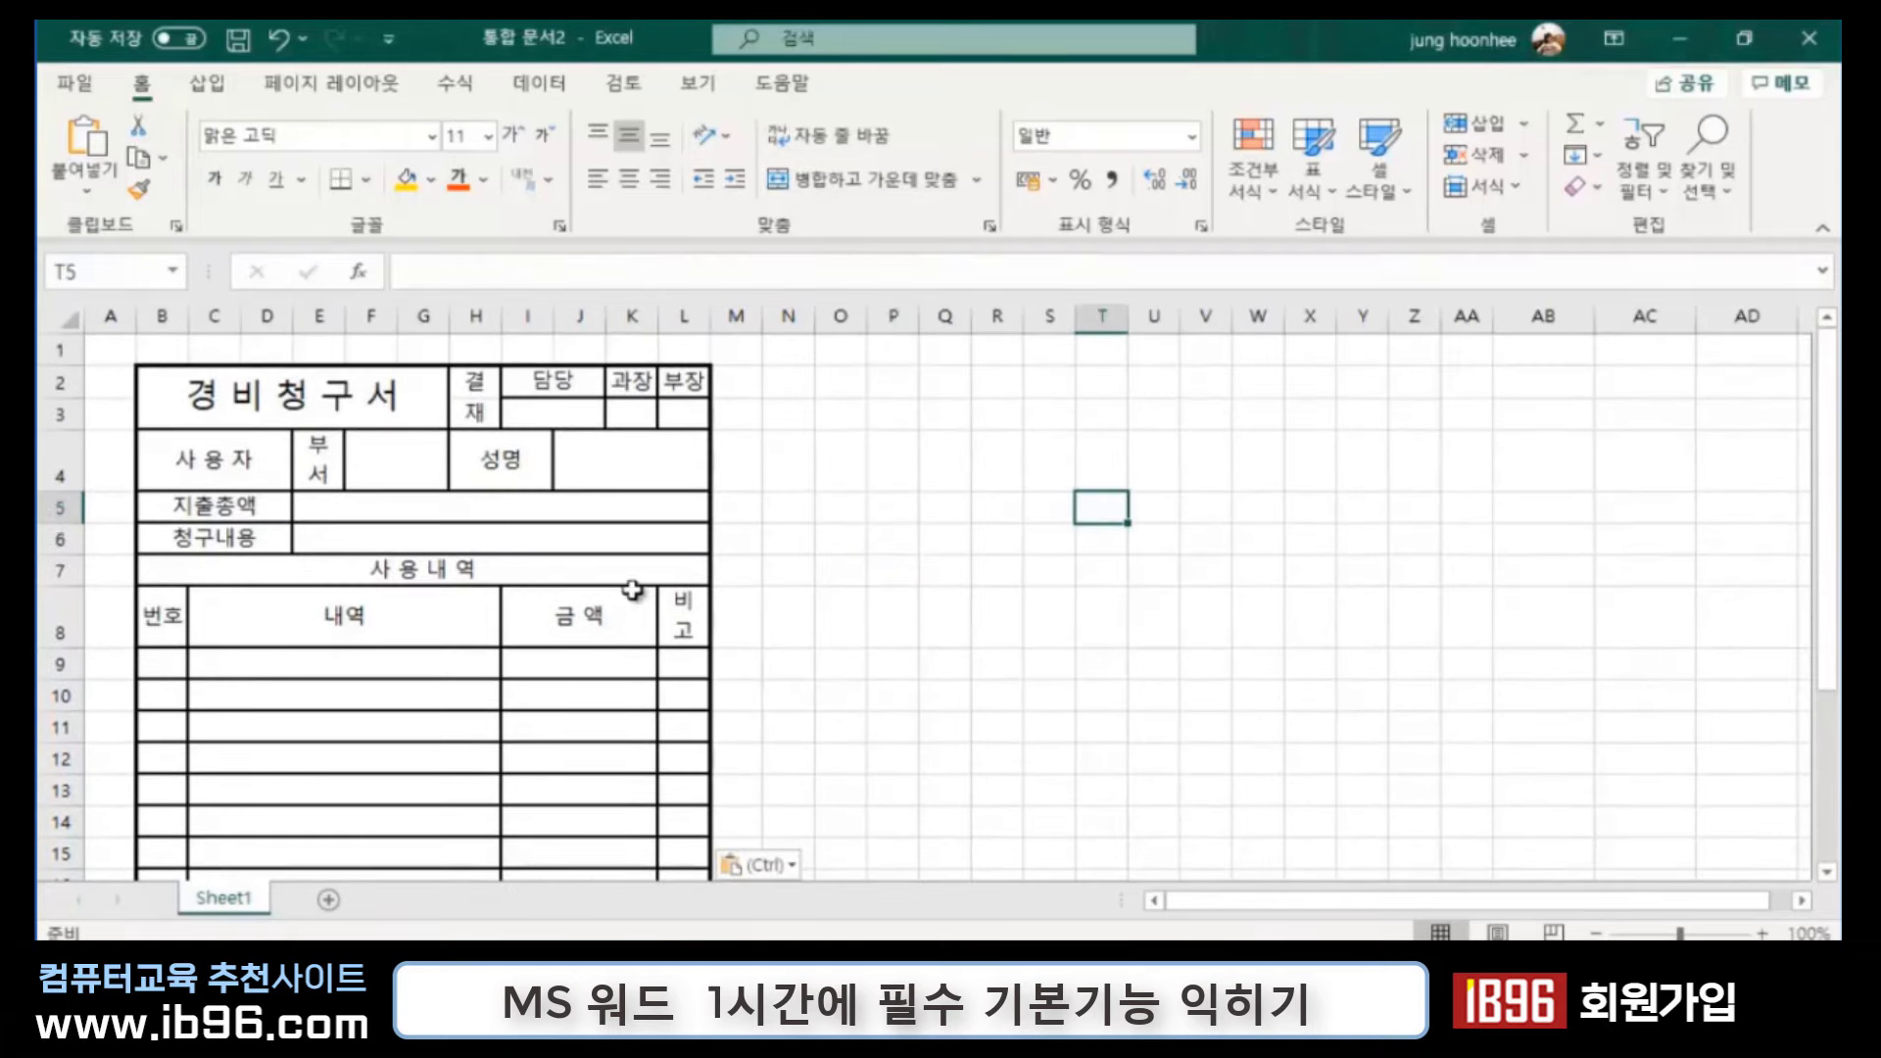
click(353, 759)
click(839, 618)
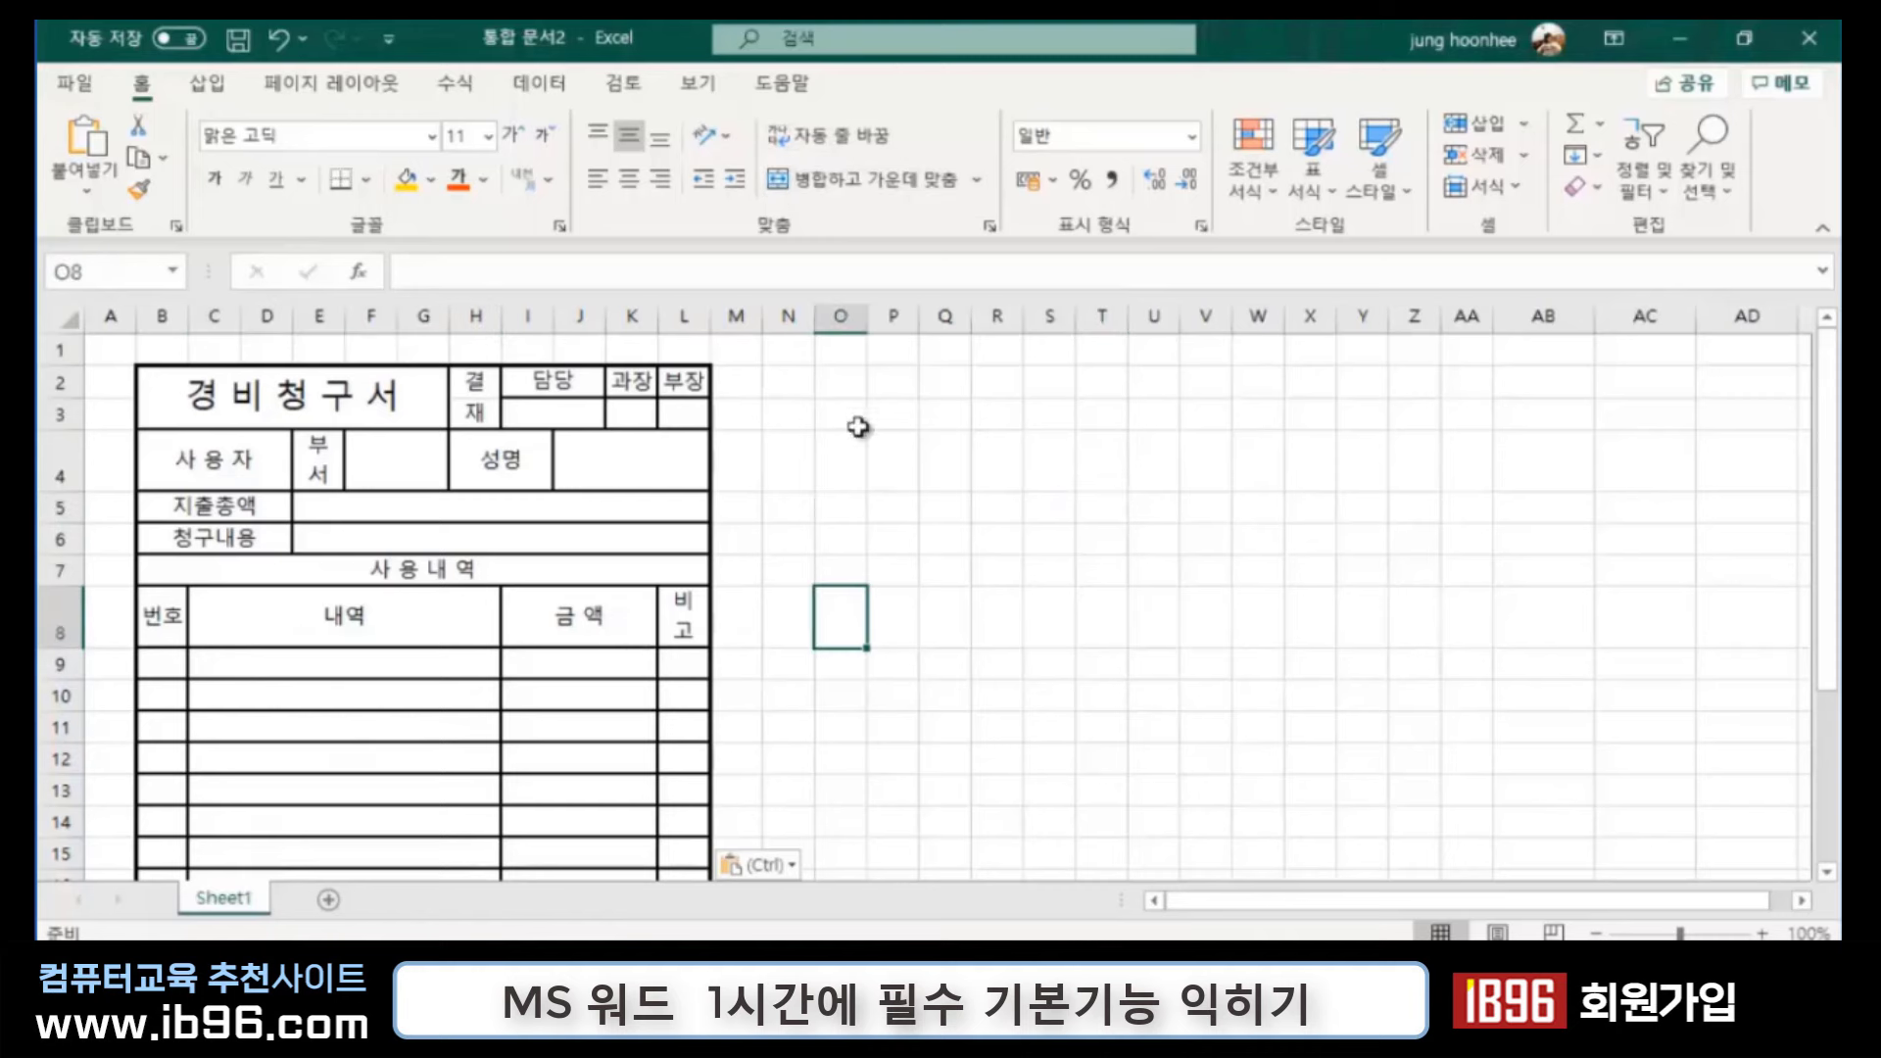
click(980, 449)
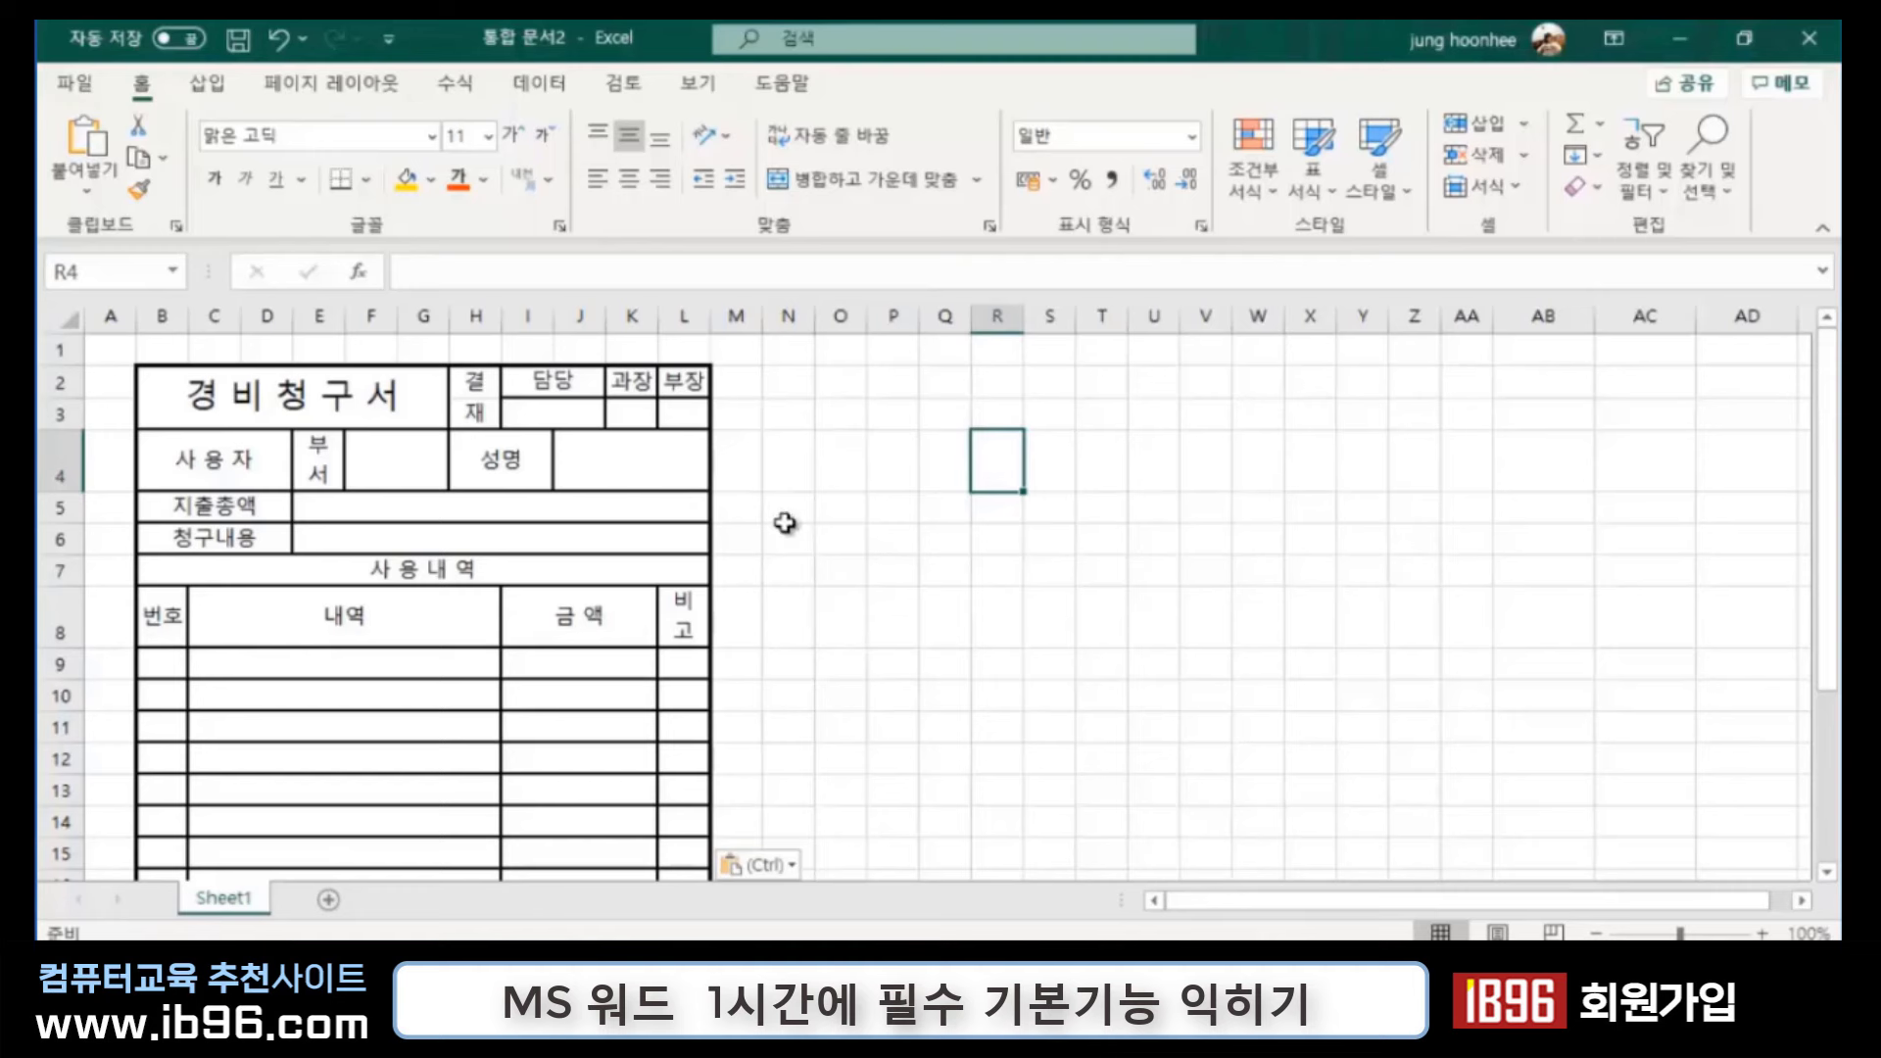
click(844, 617)
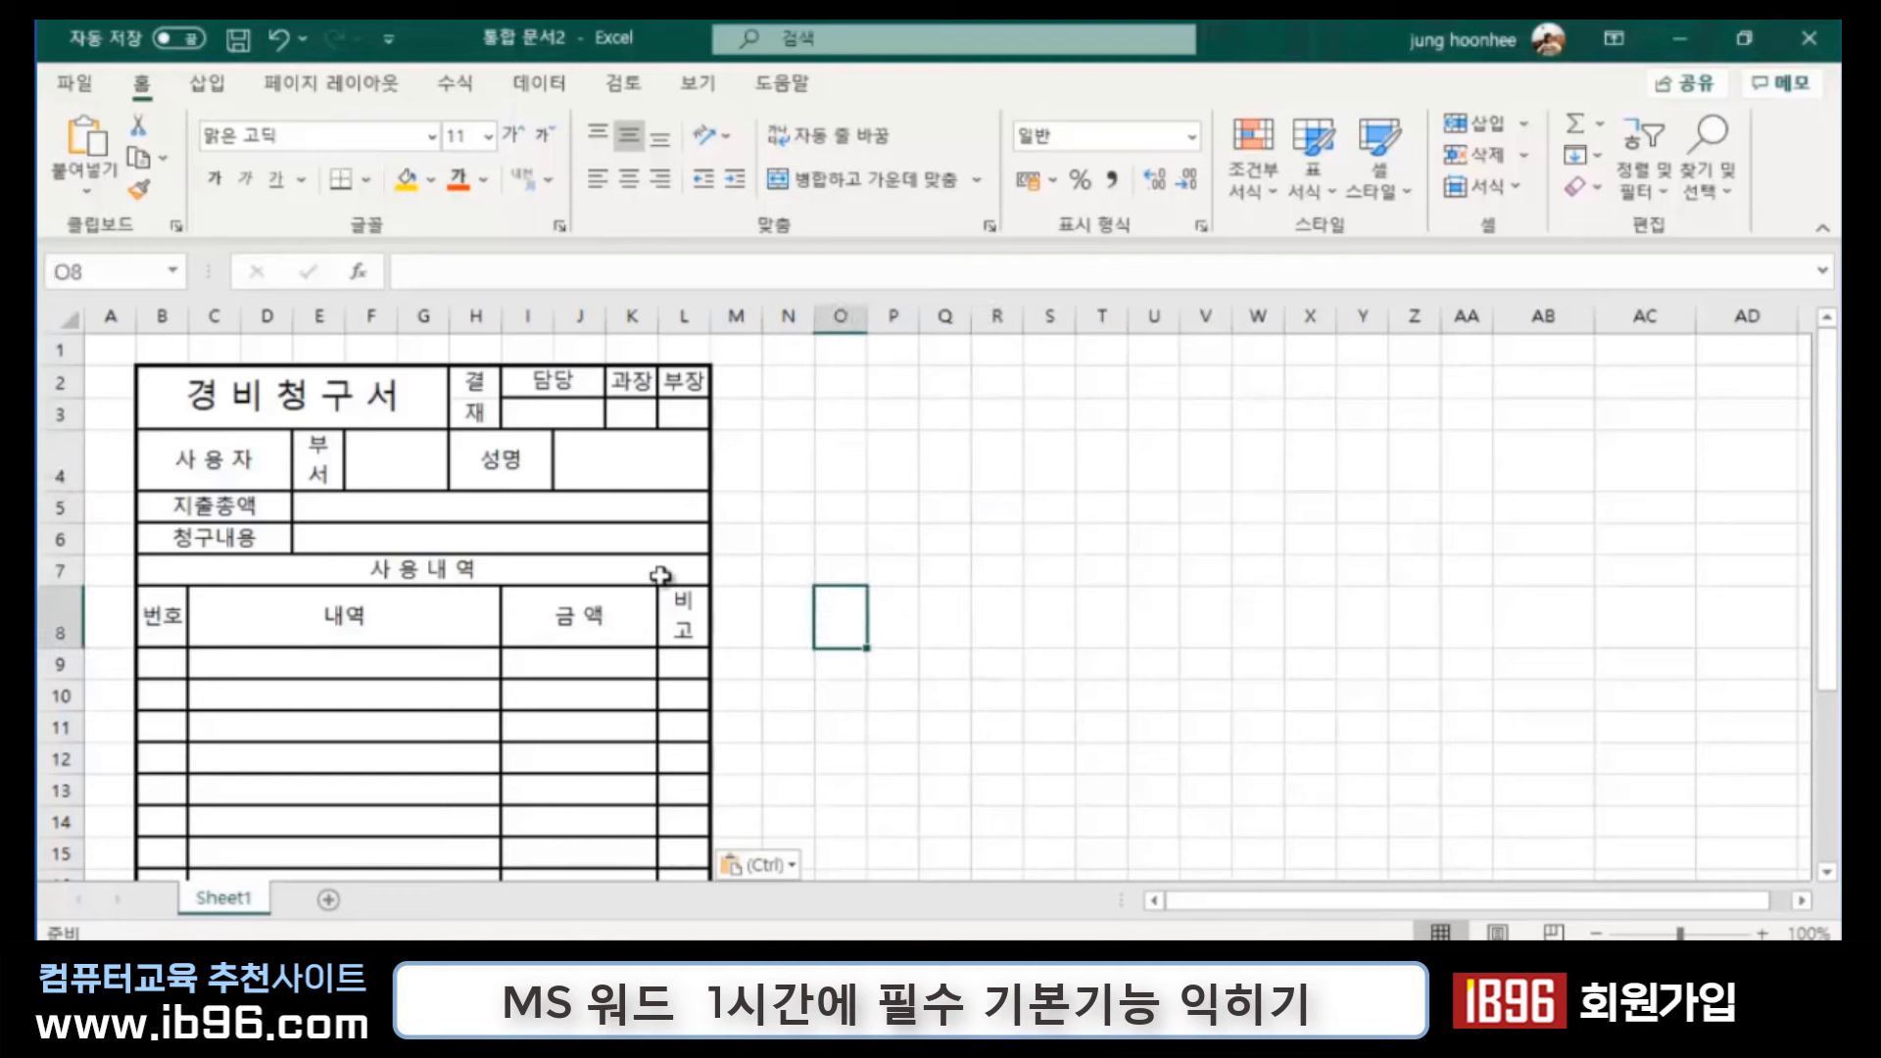
click(950, 504)
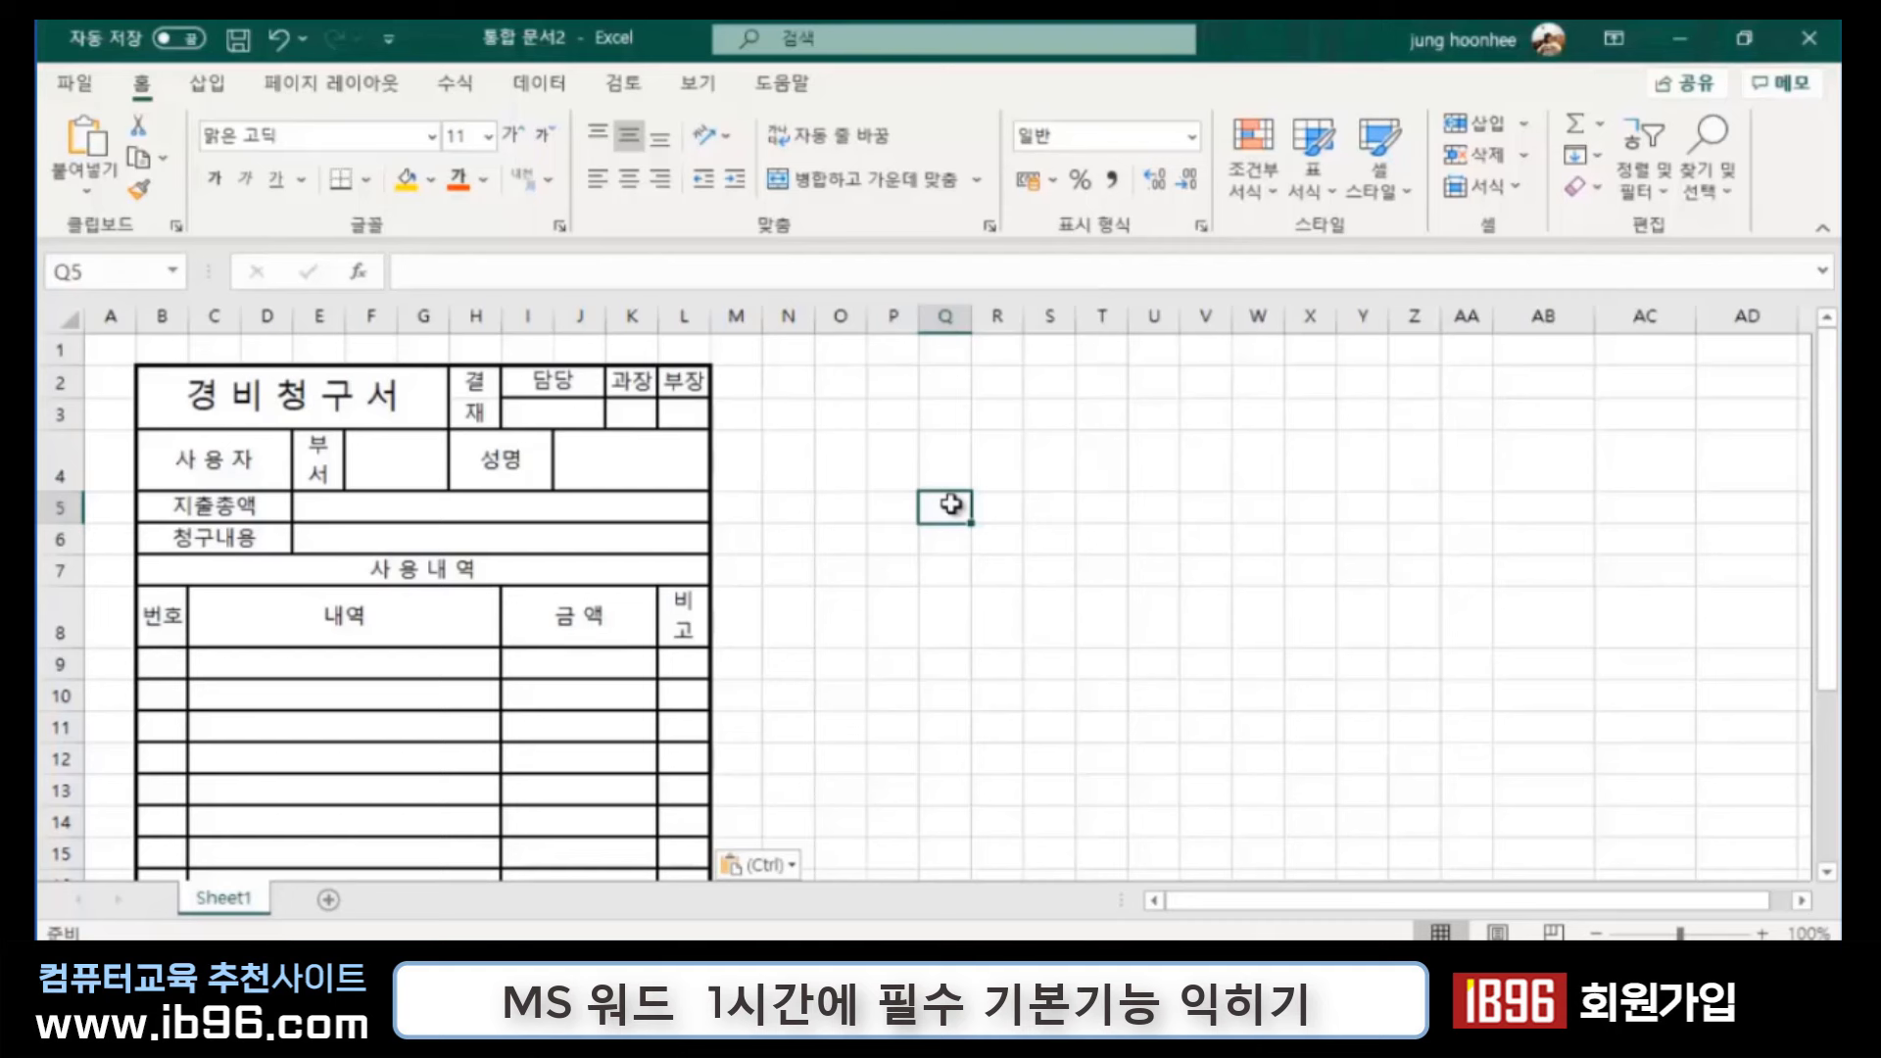
click(1009, 461)
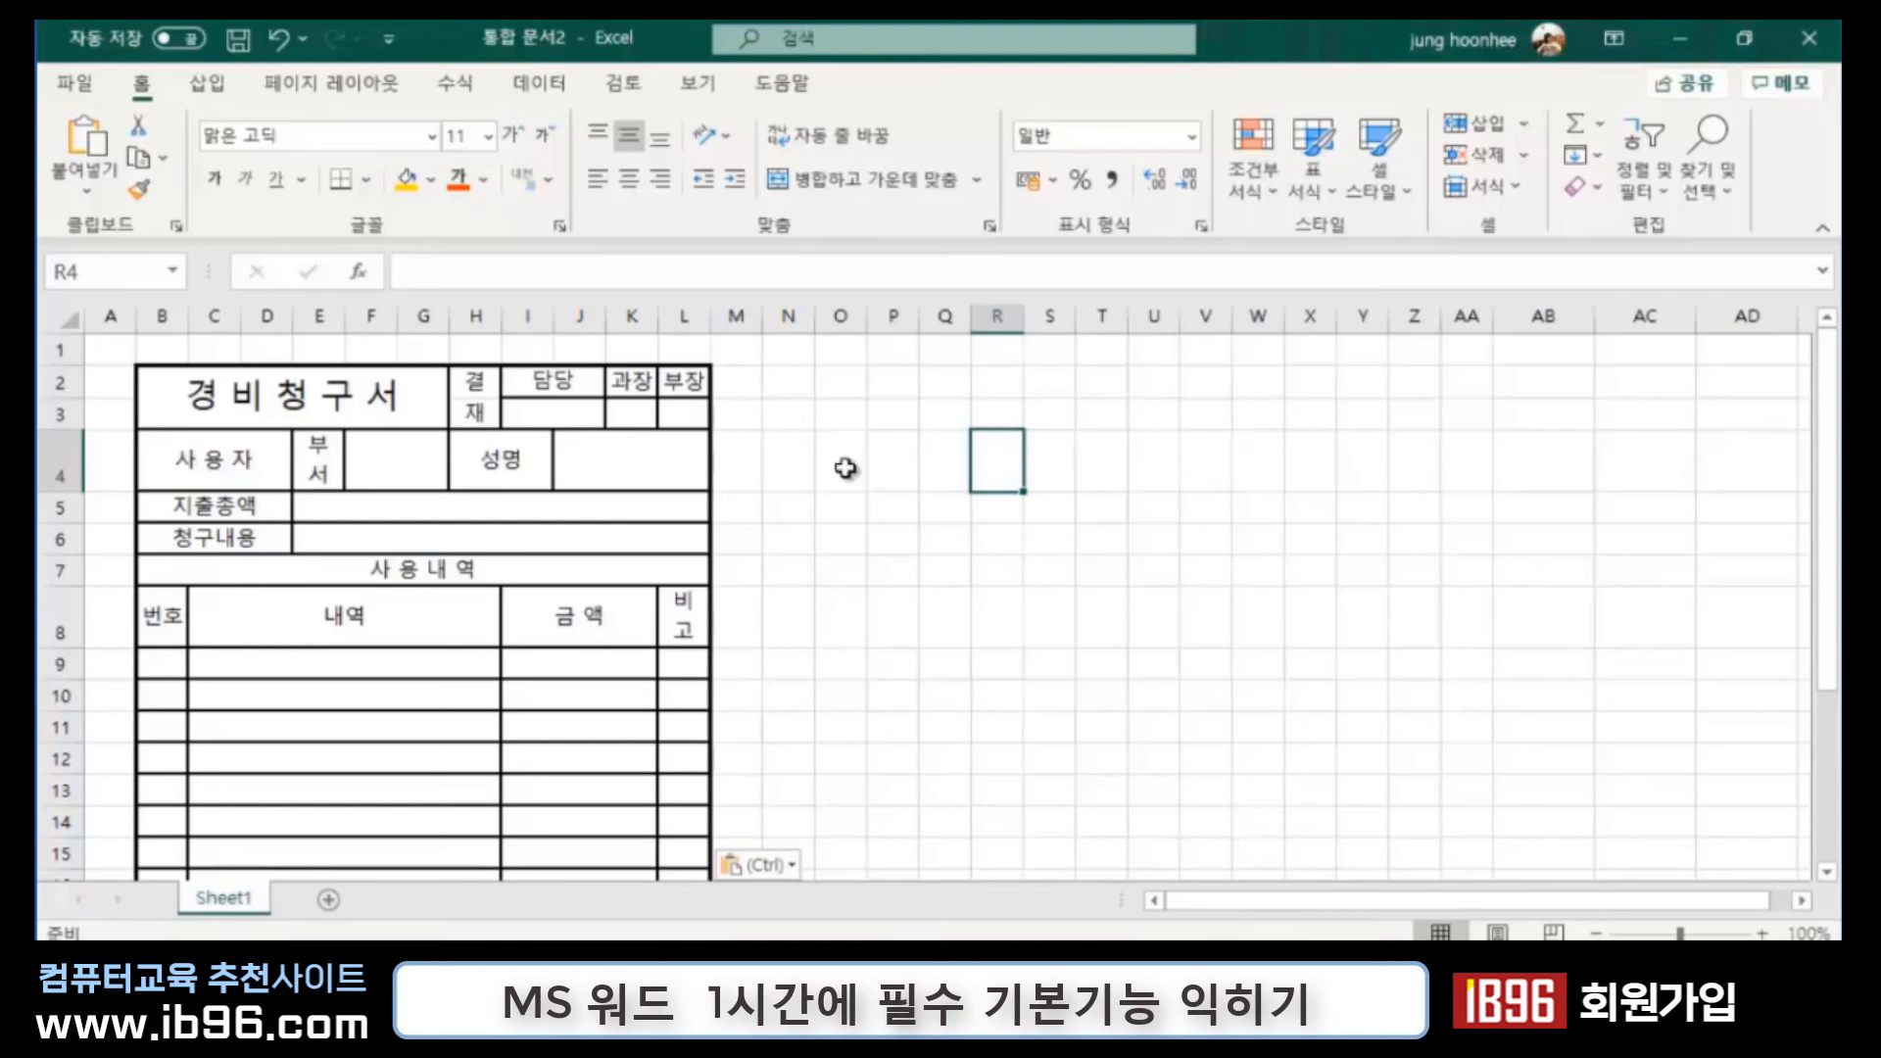
click(929, 595)
drag(970, 637, 1127, 485)
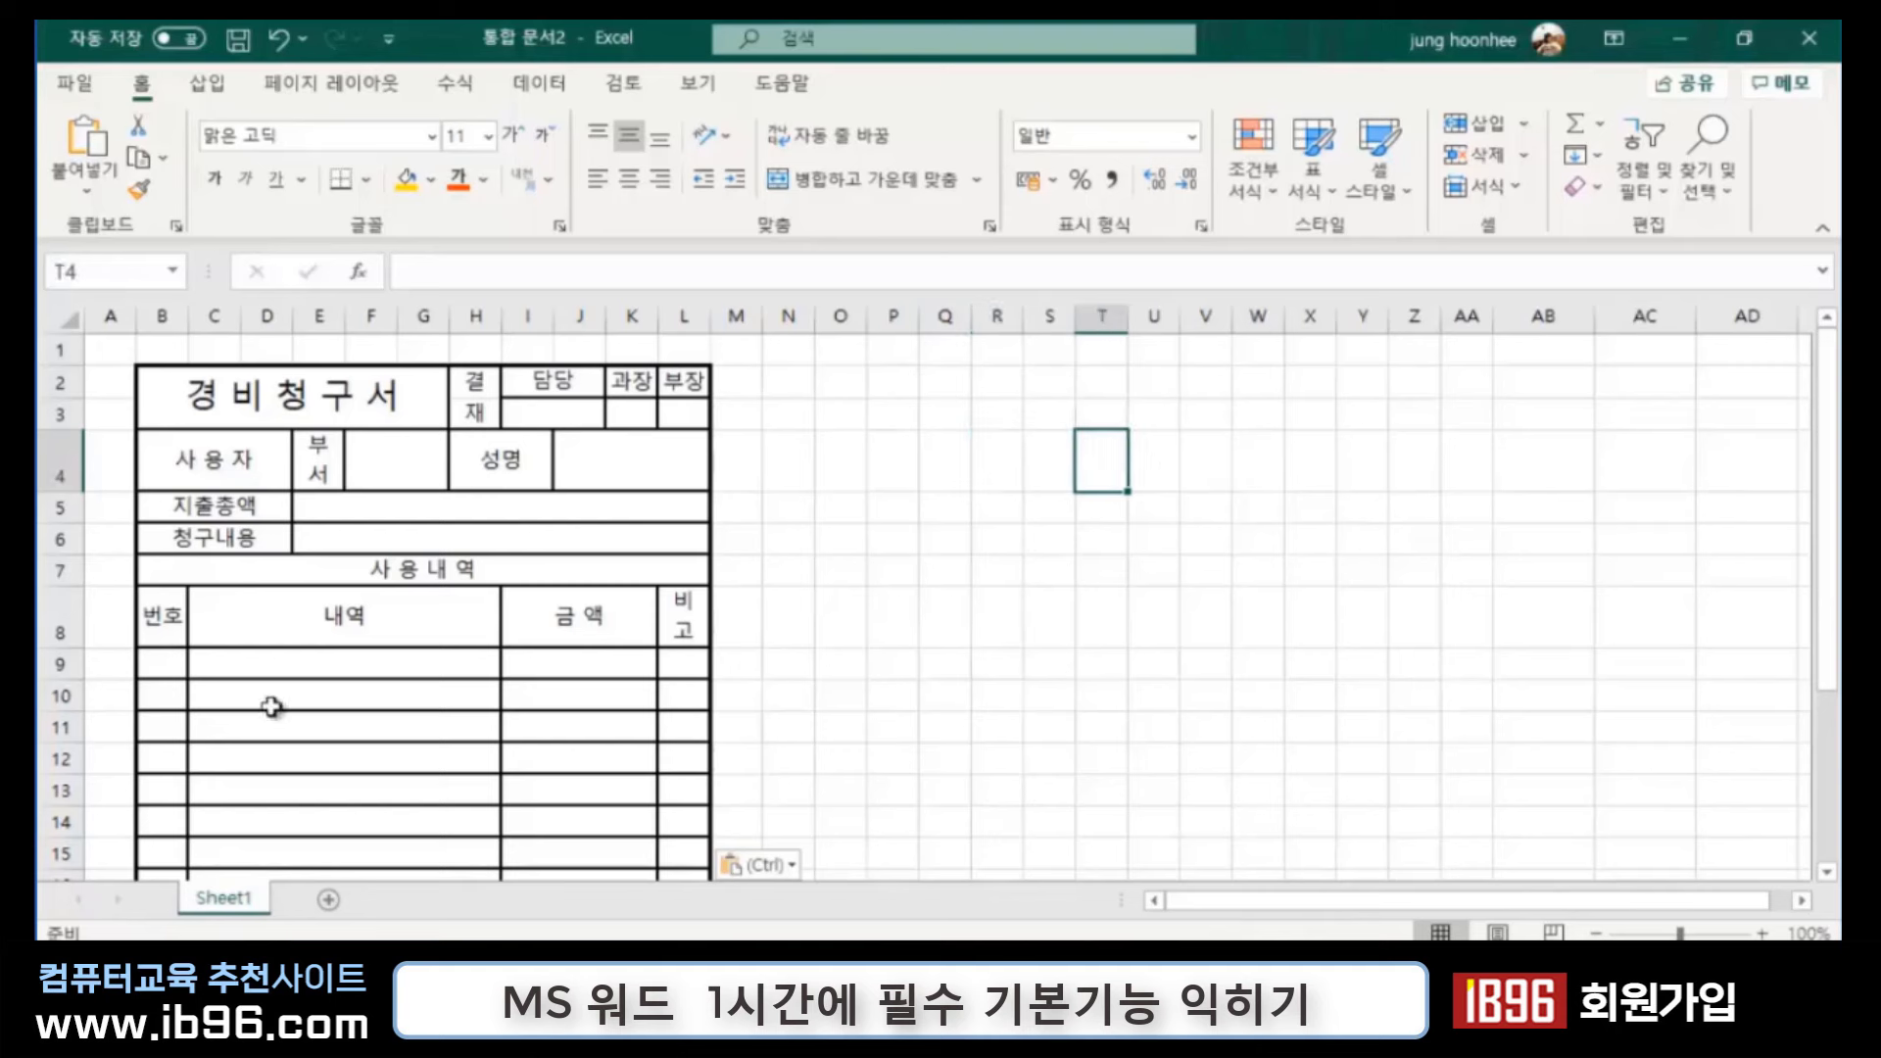
click(516, 629)
click(291, 664)
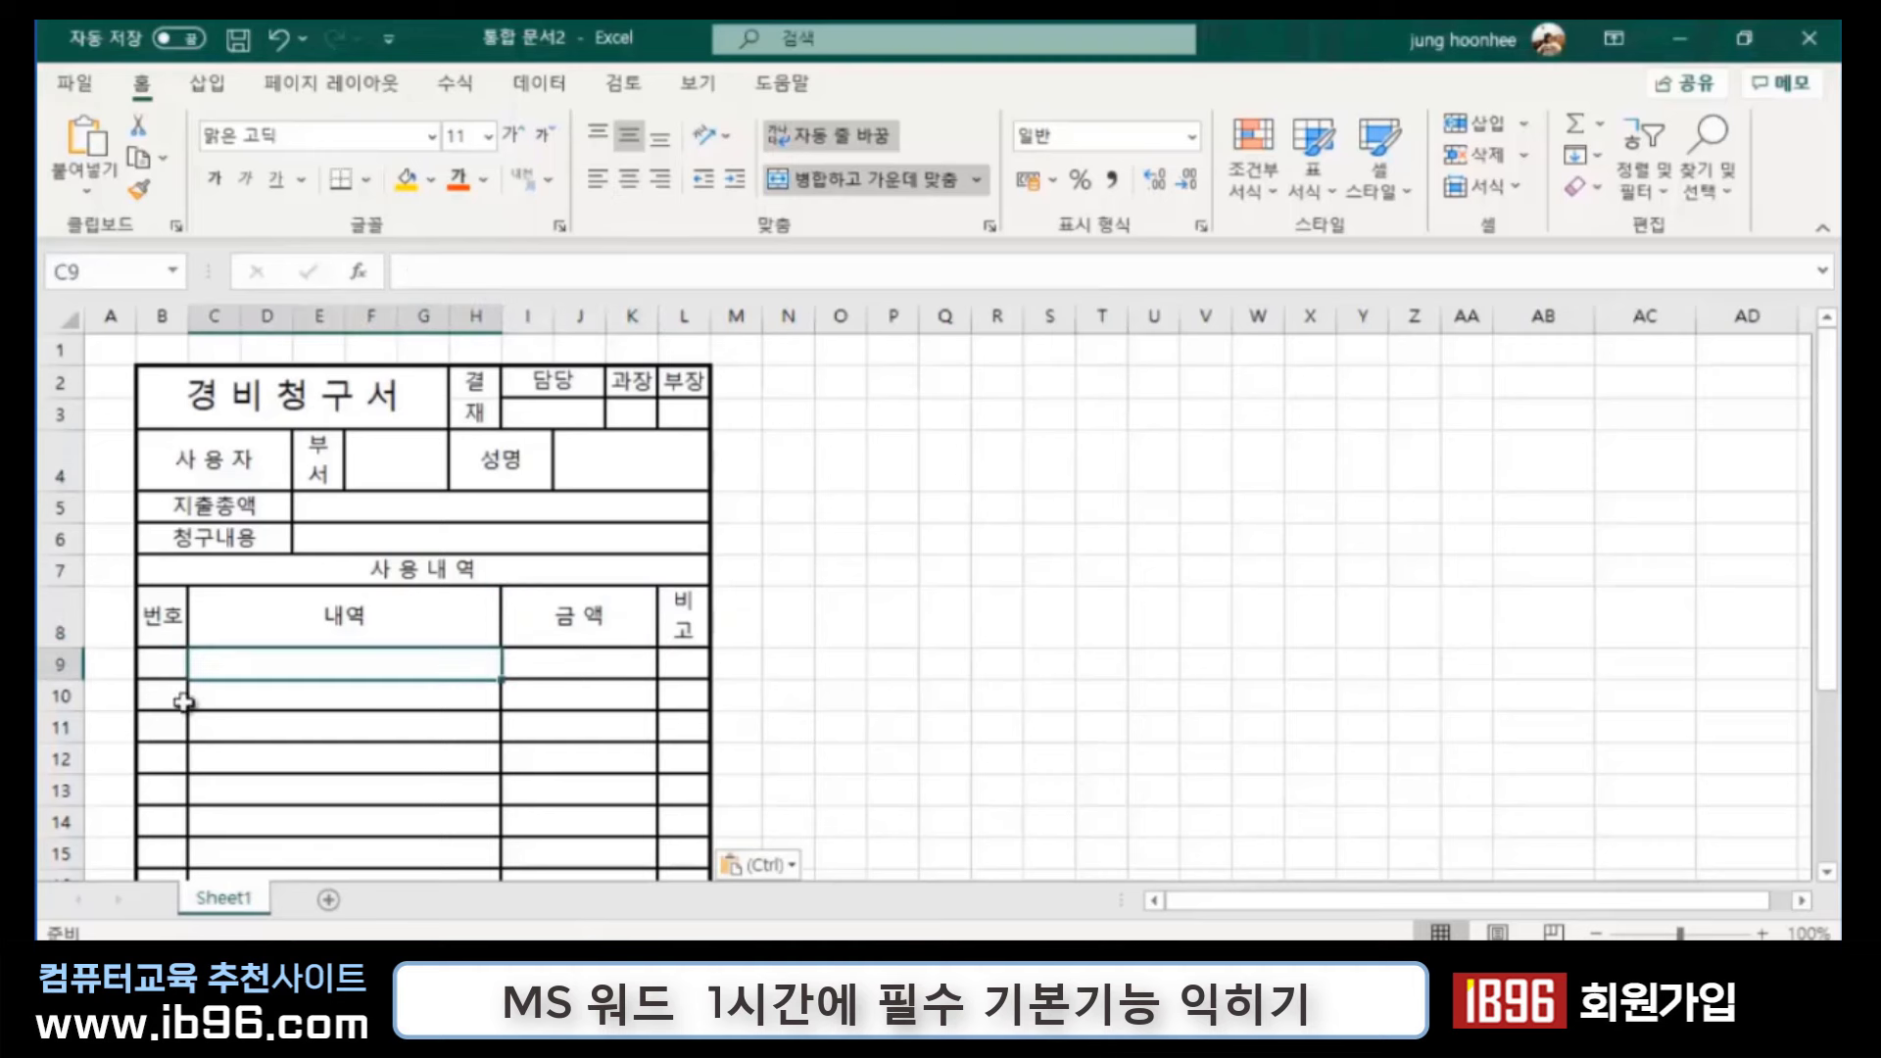
click(578, 696)
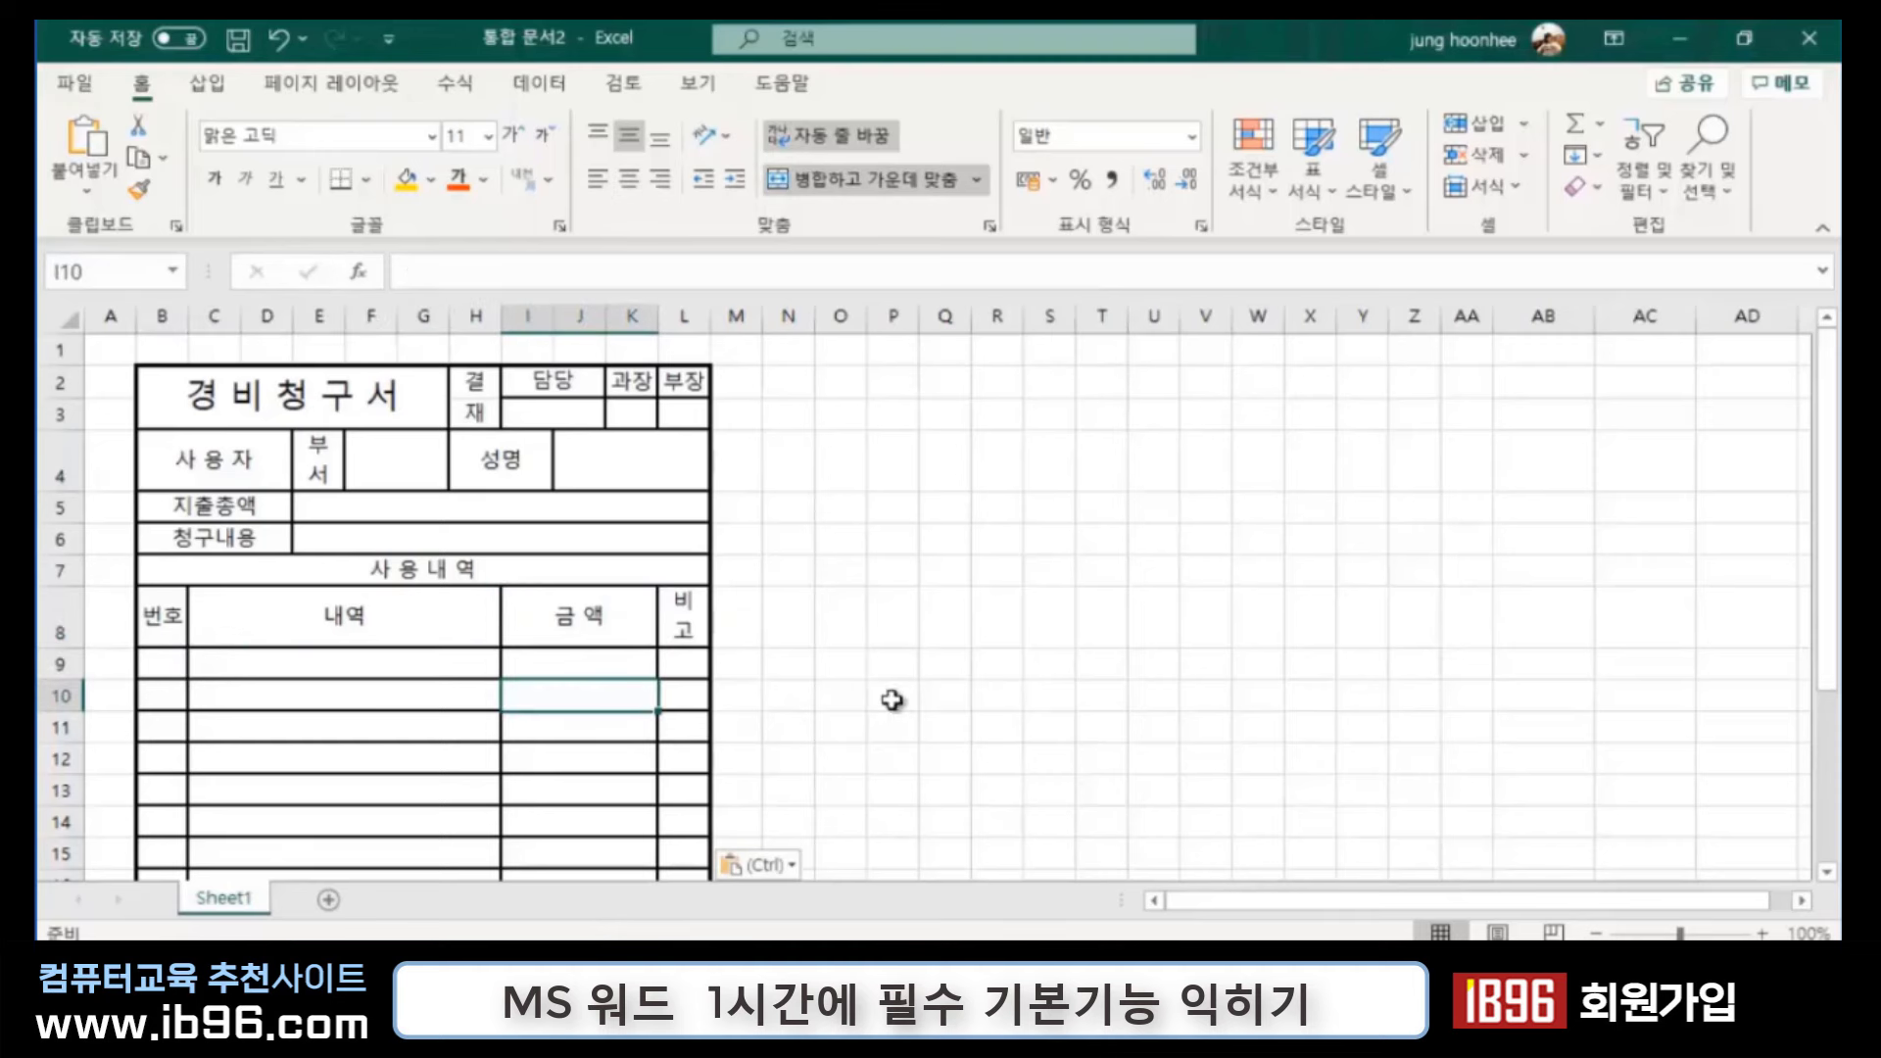
click(1015, 657)
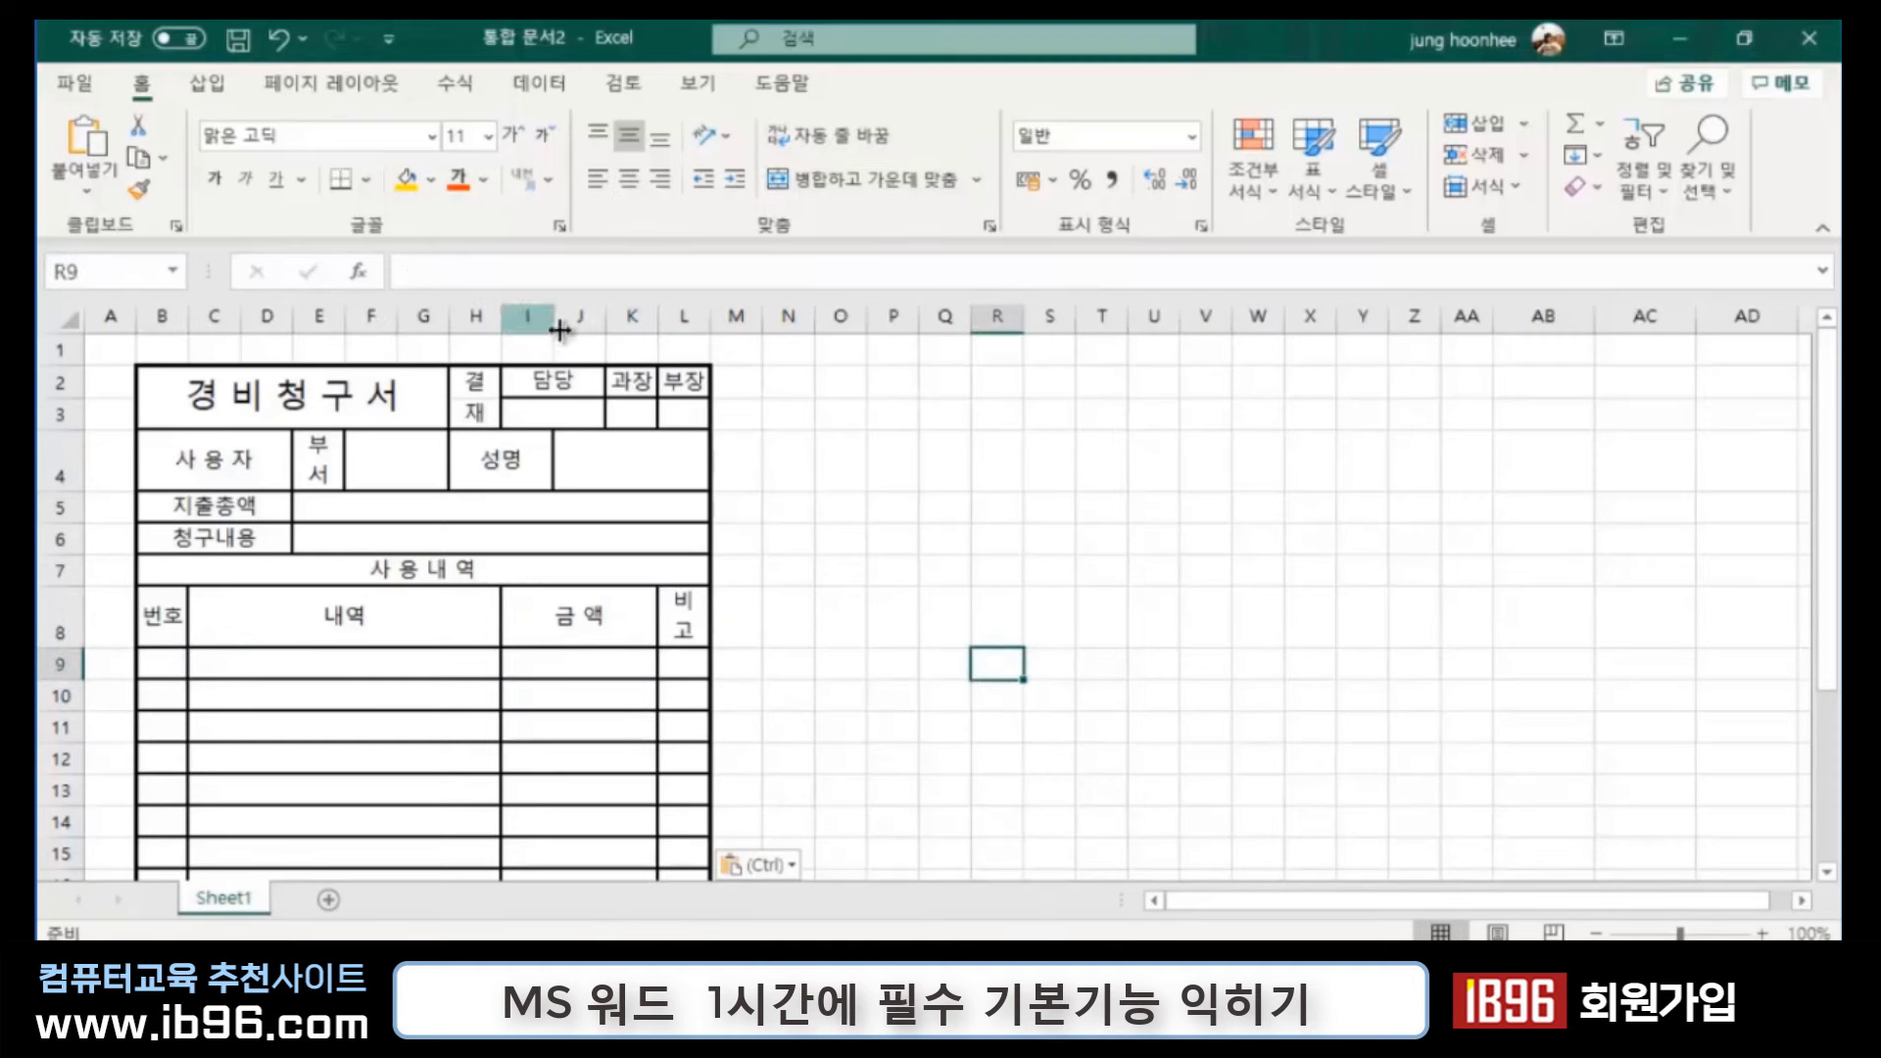
click(637, 314)
Step: Insert new empty columns at K and M
right_click(638, 315)
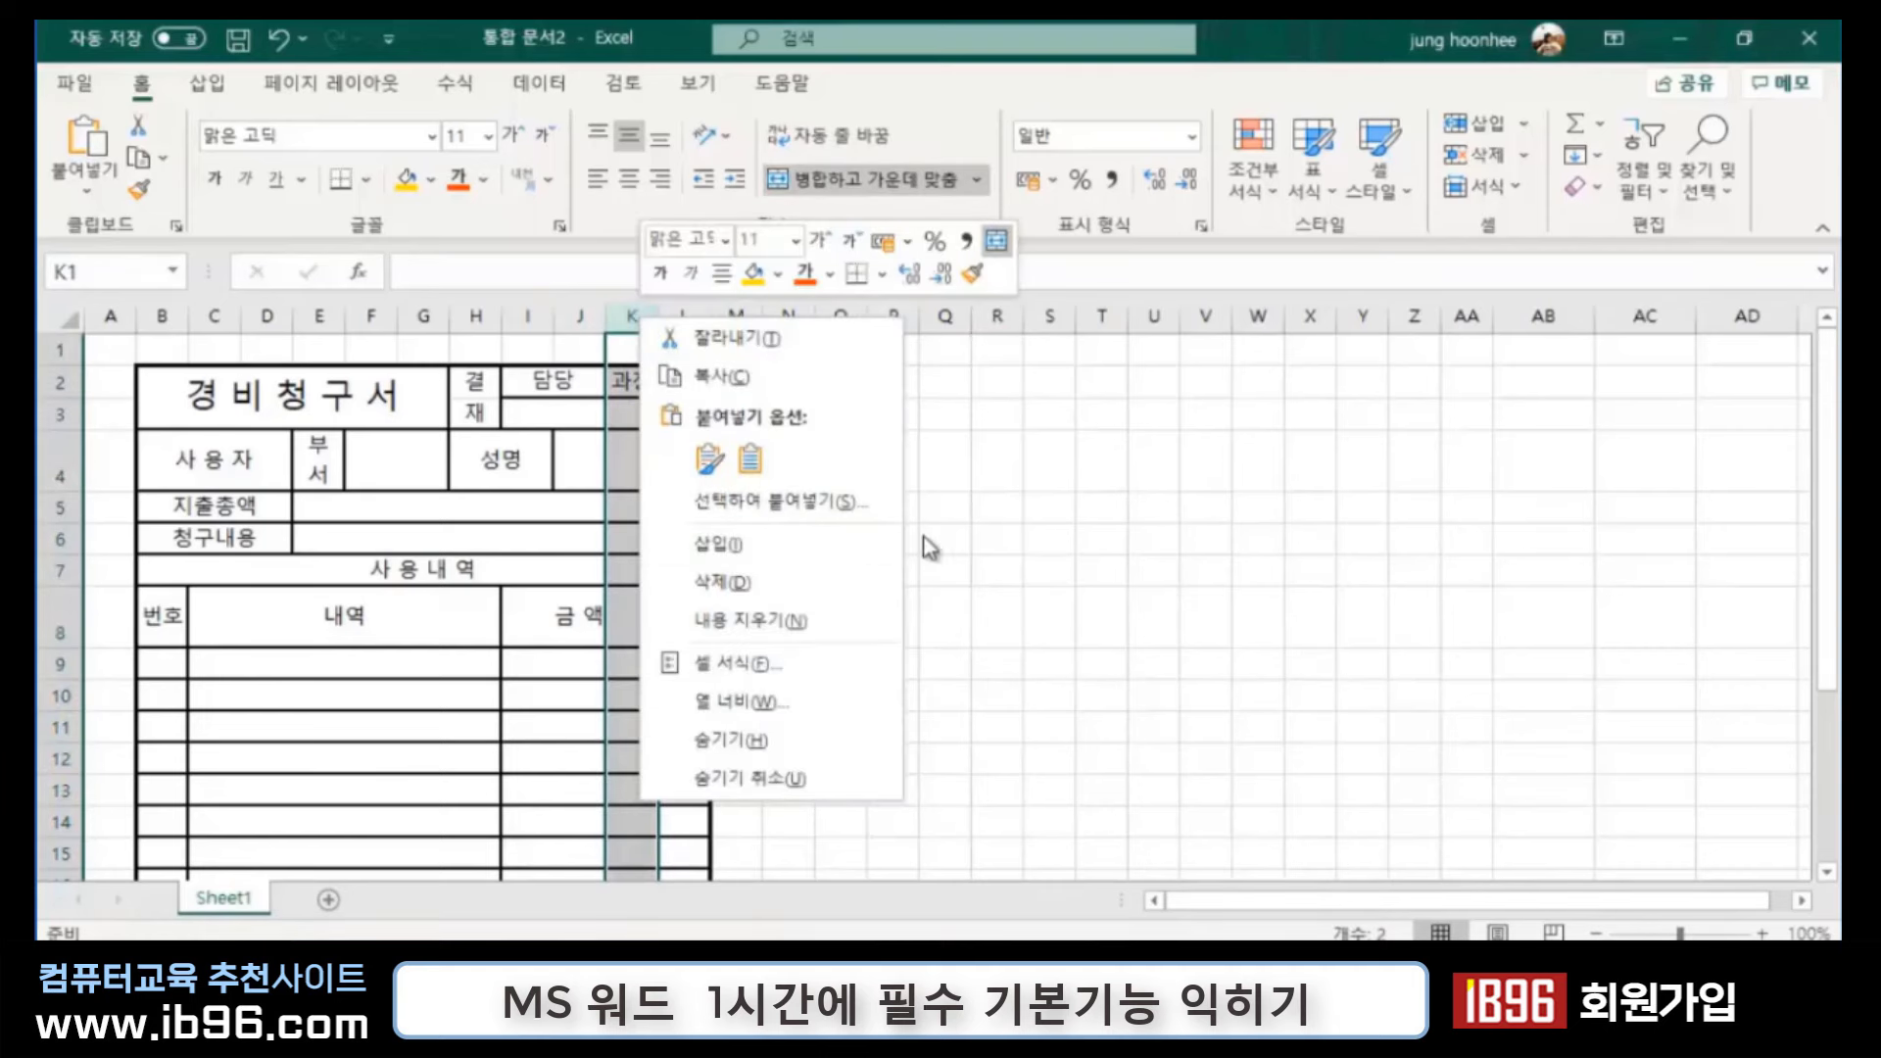
click(781, 547)
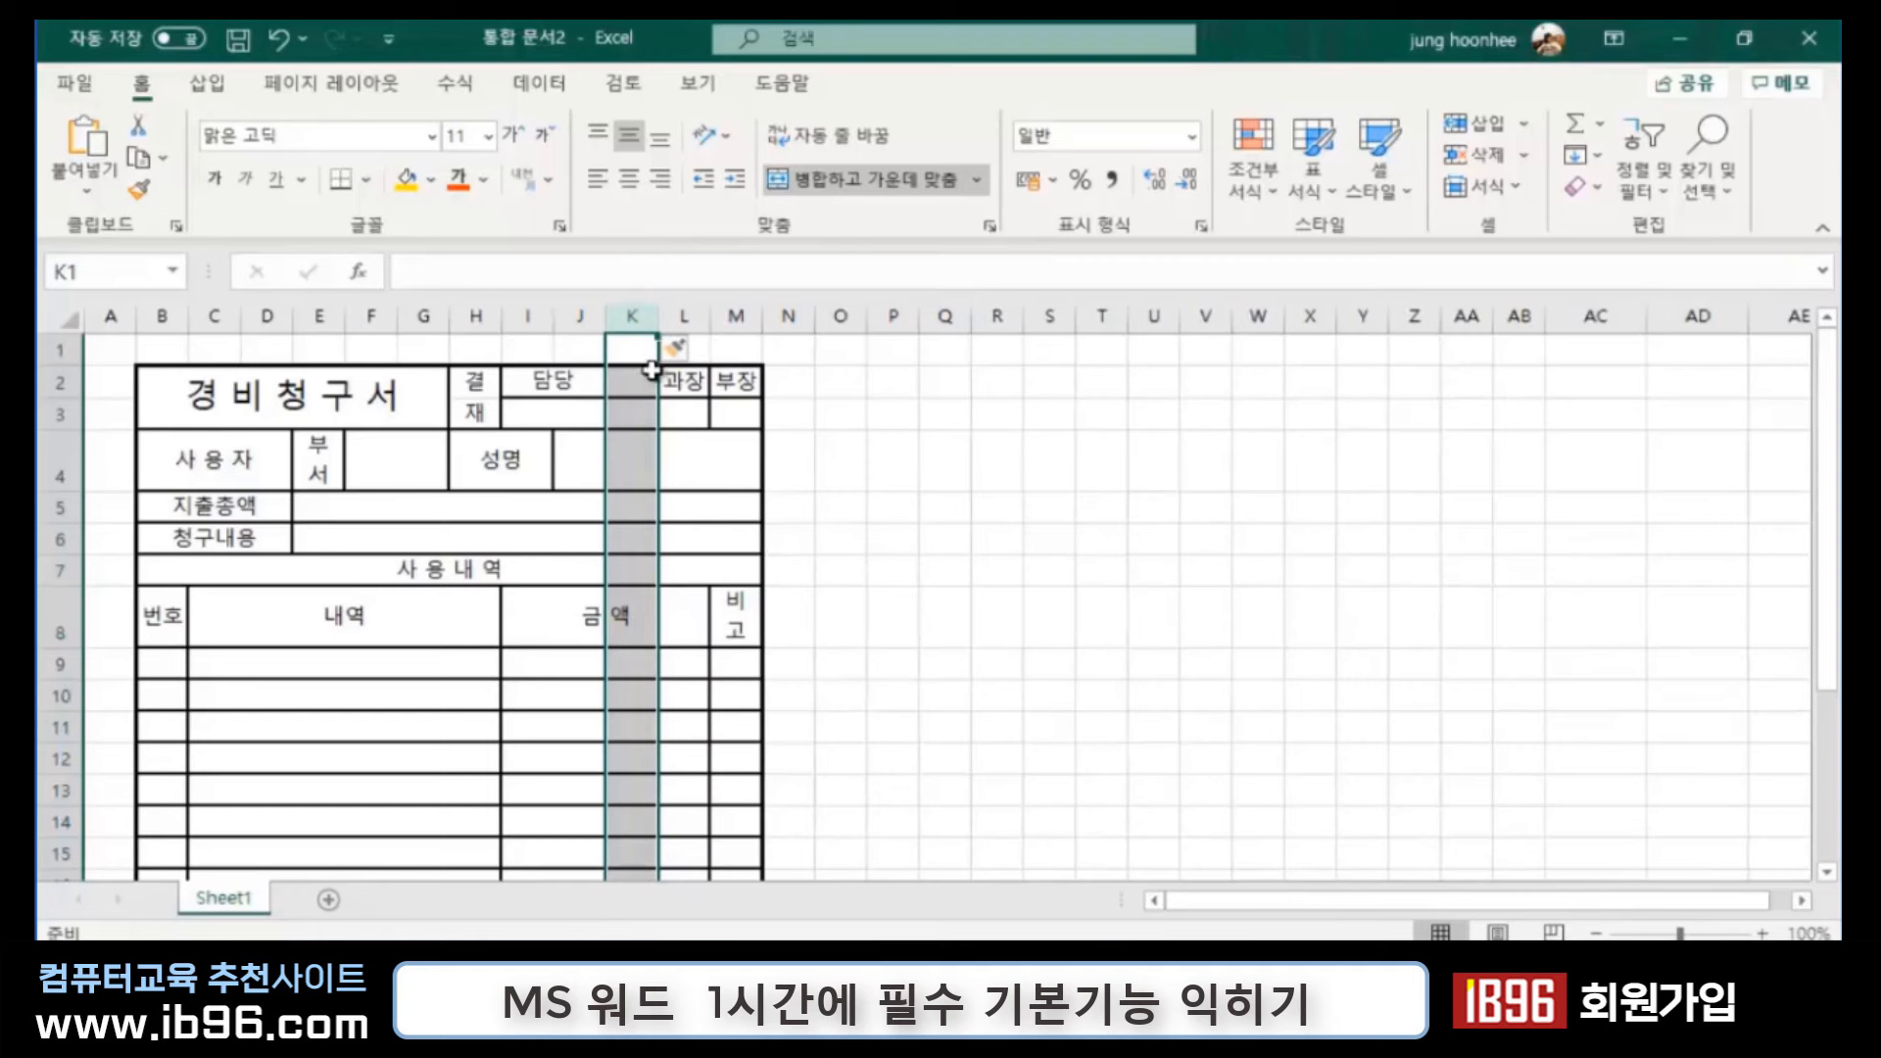
click(736, 315)
right_click(744, 317)
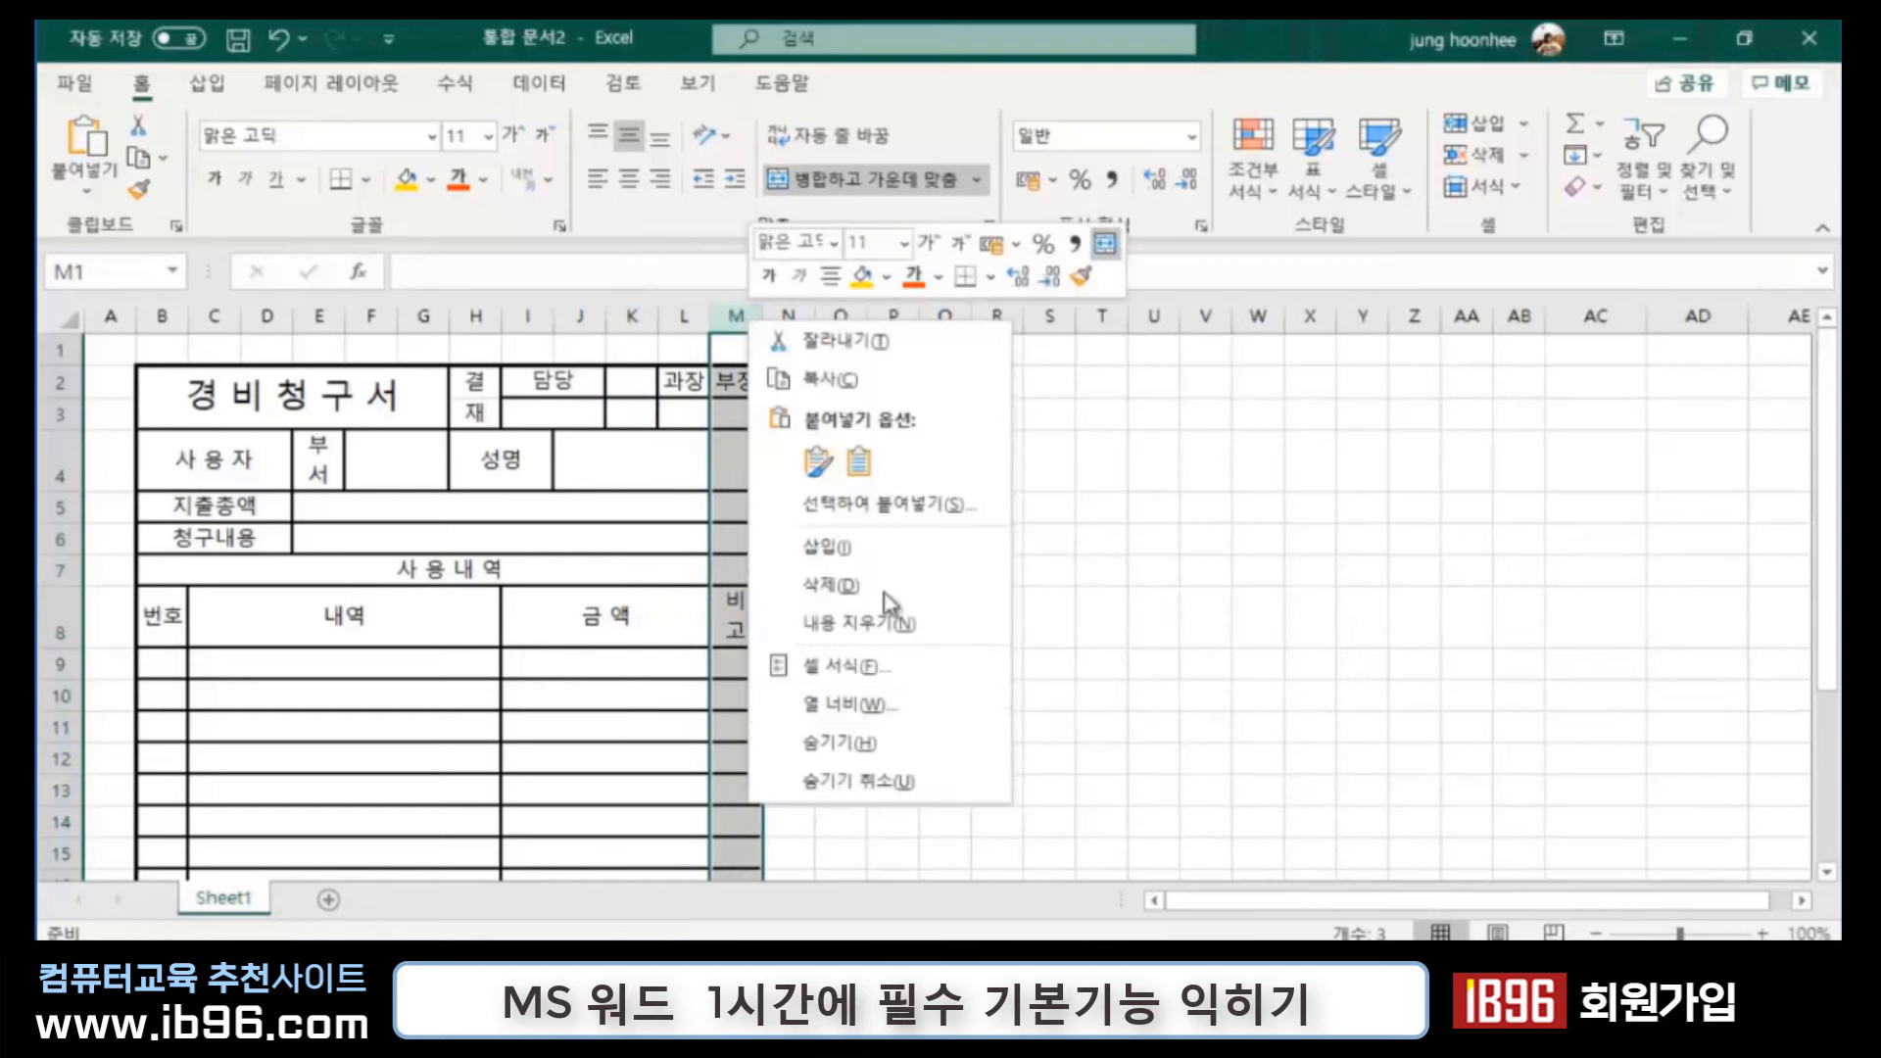
click(850, 559)
click(980, 567)
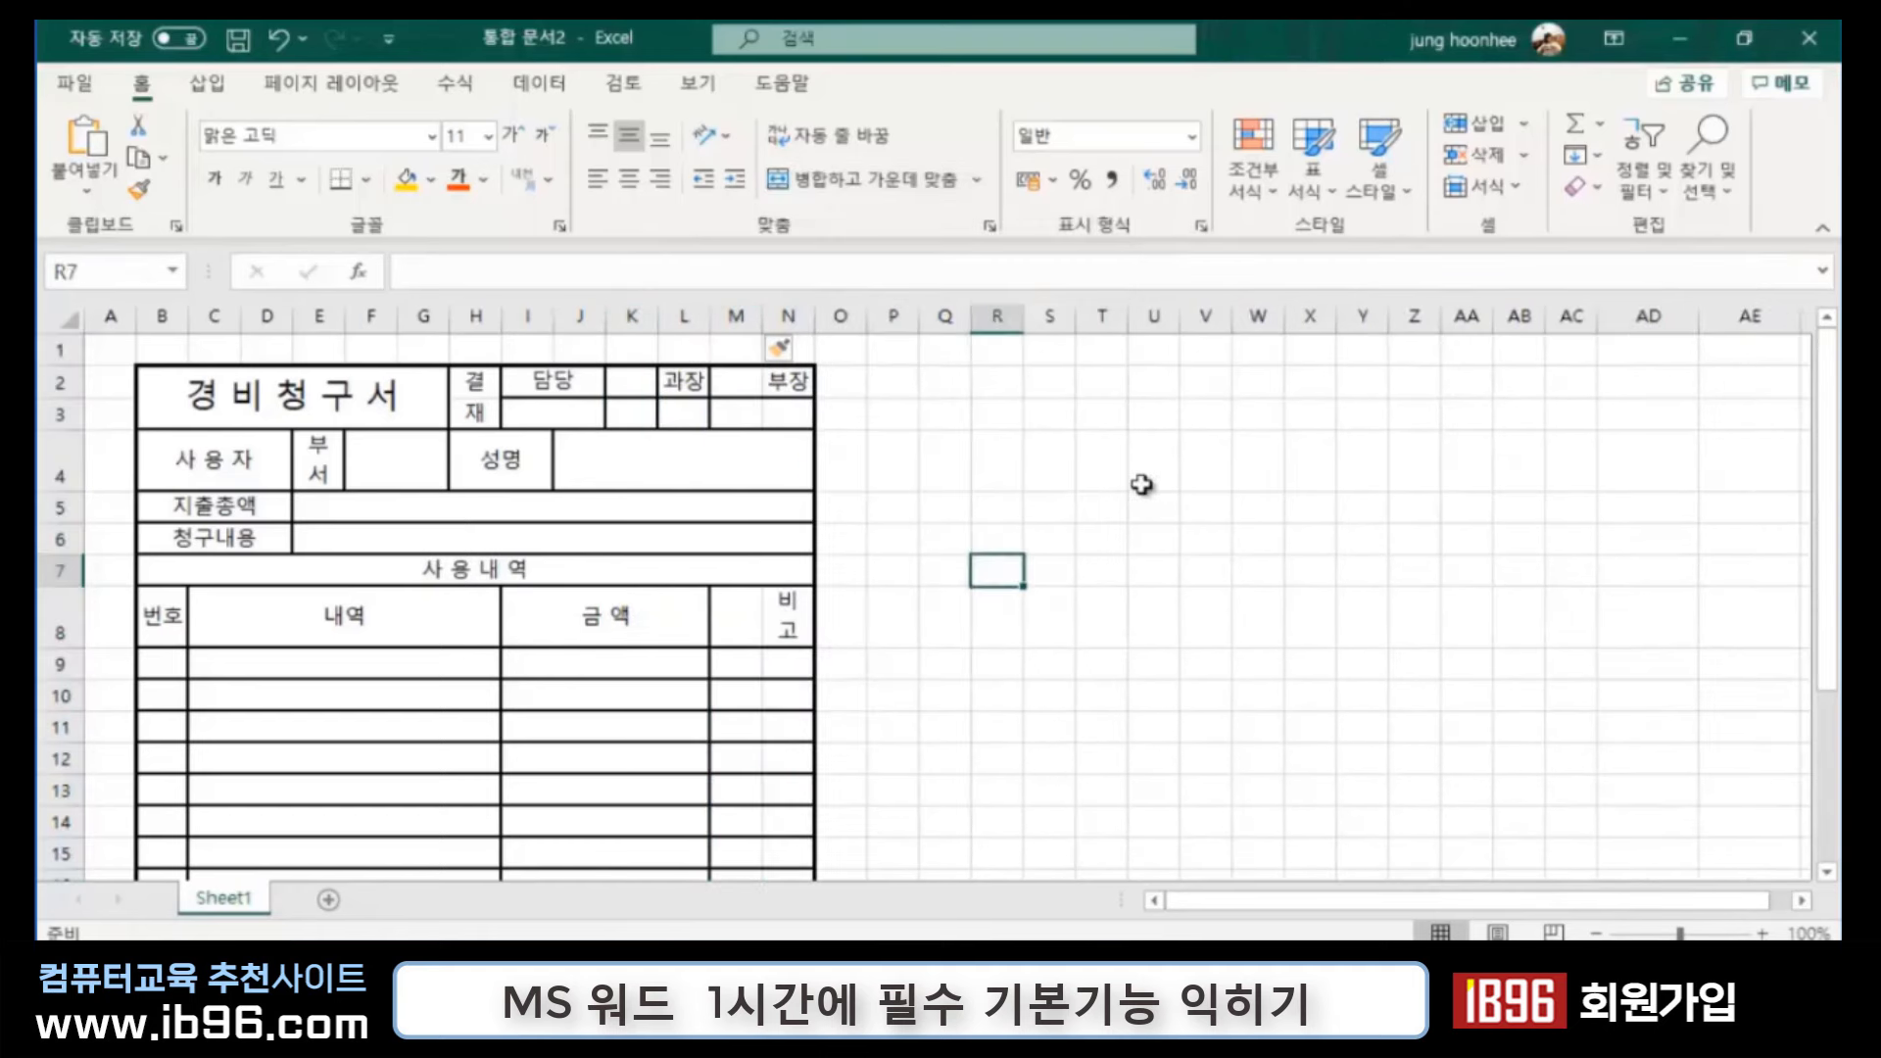
Step: Merge and centre K2:L2, K3:L3, M2:N2 and M3:N3 for the 과장 and 부장 boxes
drag(625, 392, 668, 381)
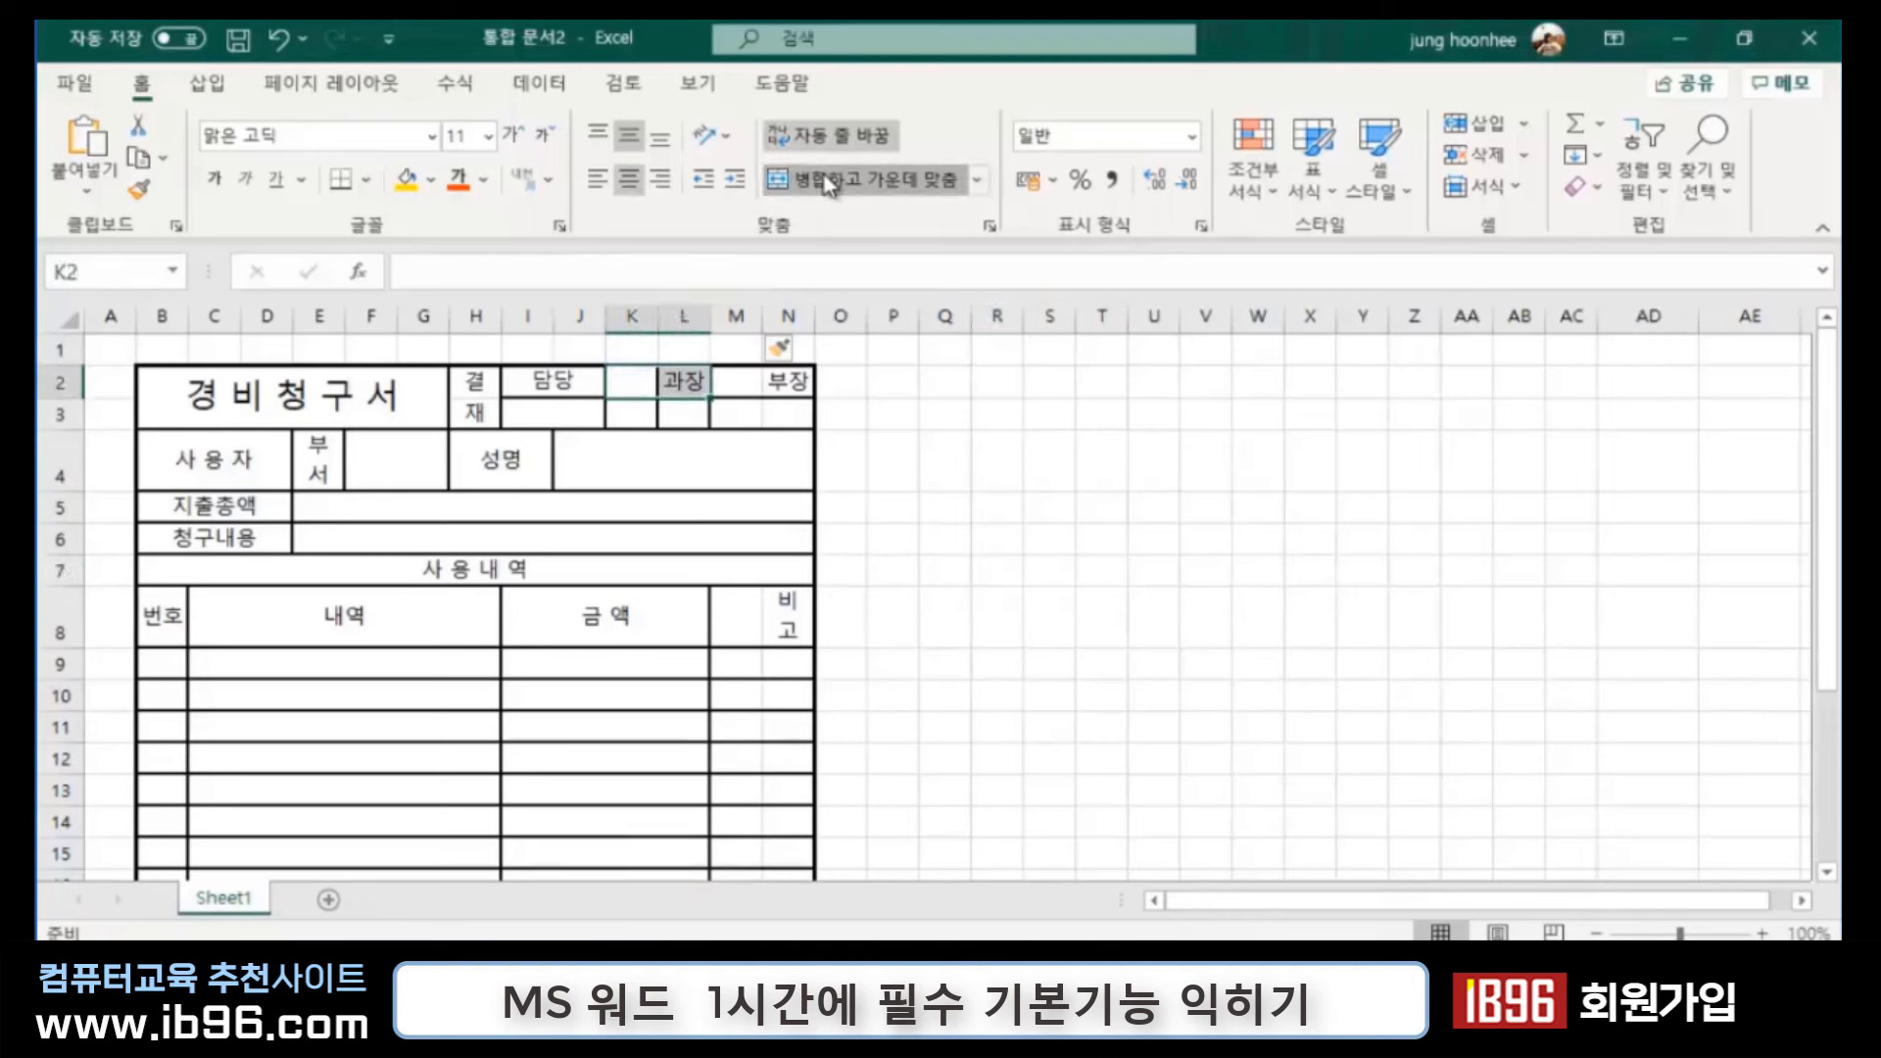
click(813, 179)
click(635, 409)
mouse_move(635, 408)
mouse_down()
mouse_move(788, 383)
mouse_move(784, 416)
mouse_up()
click(813, 179)
click(814, 179)
click(813, 180)
click(1101, 570)
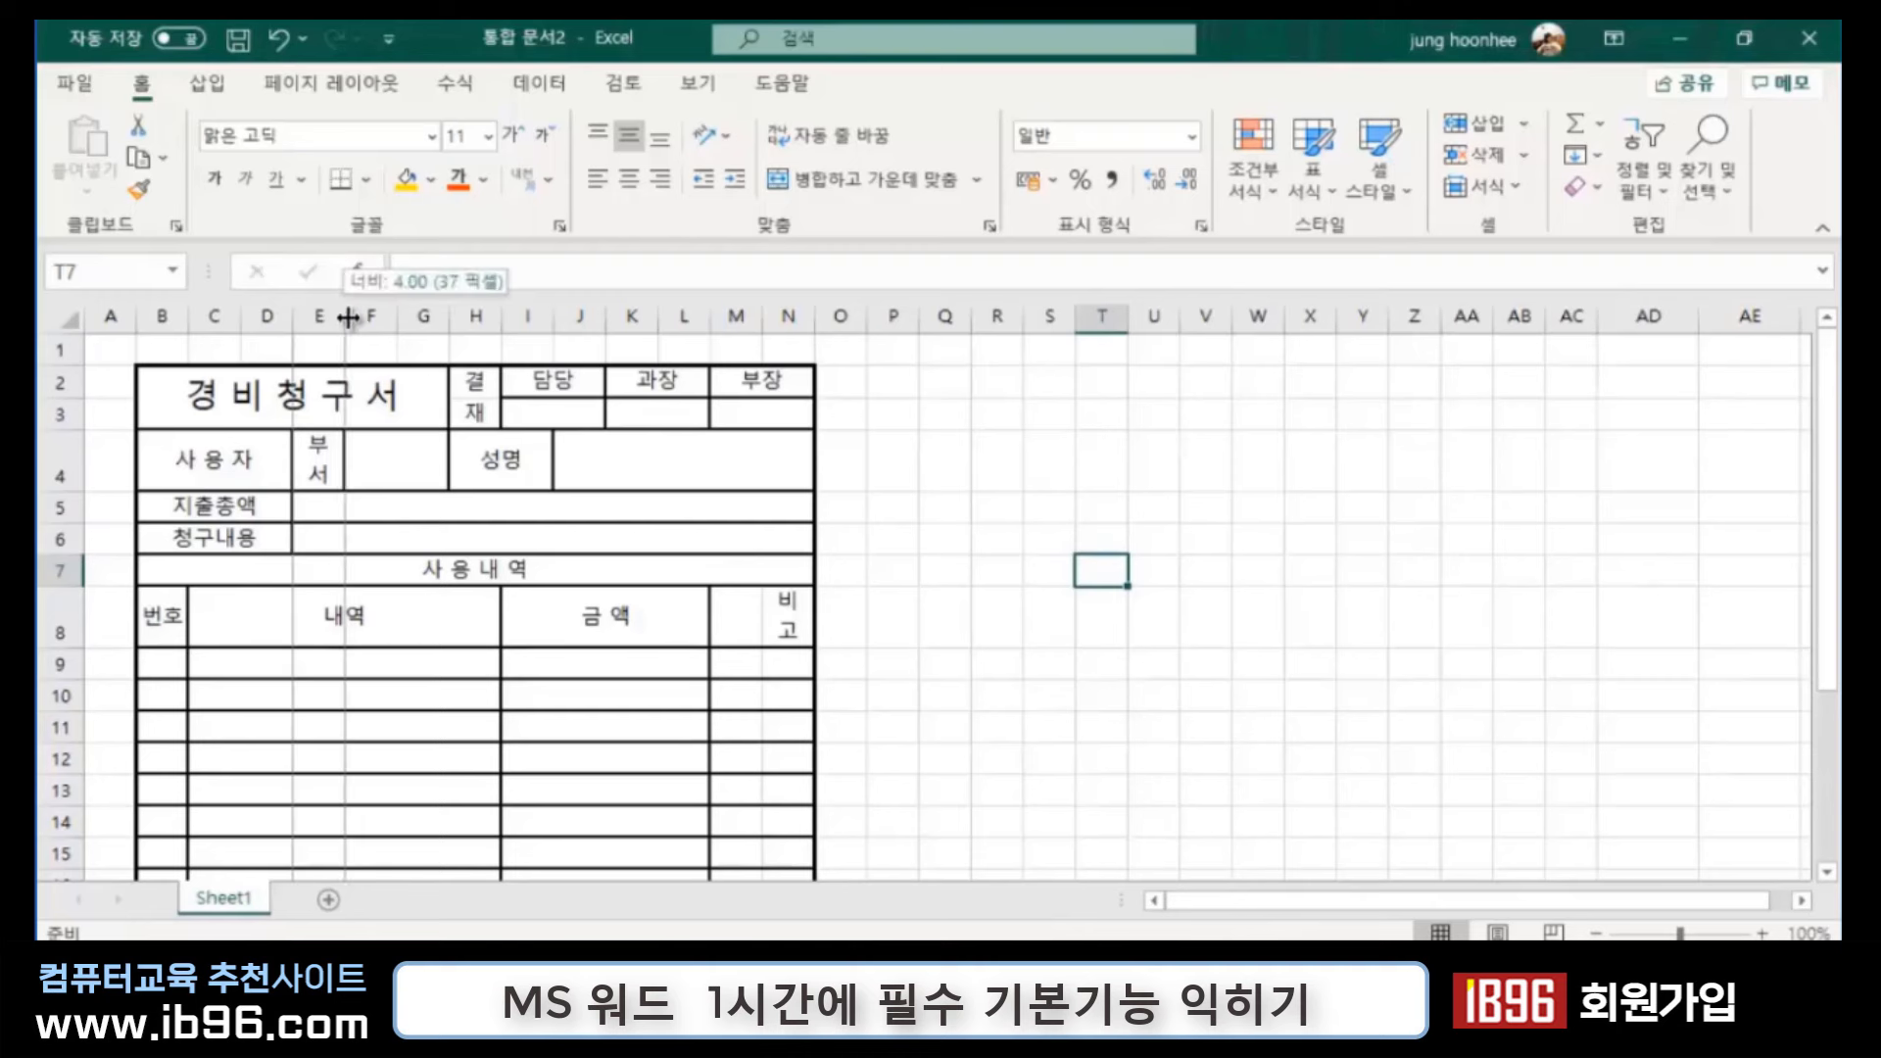
drag(345, 316, 370, 316)
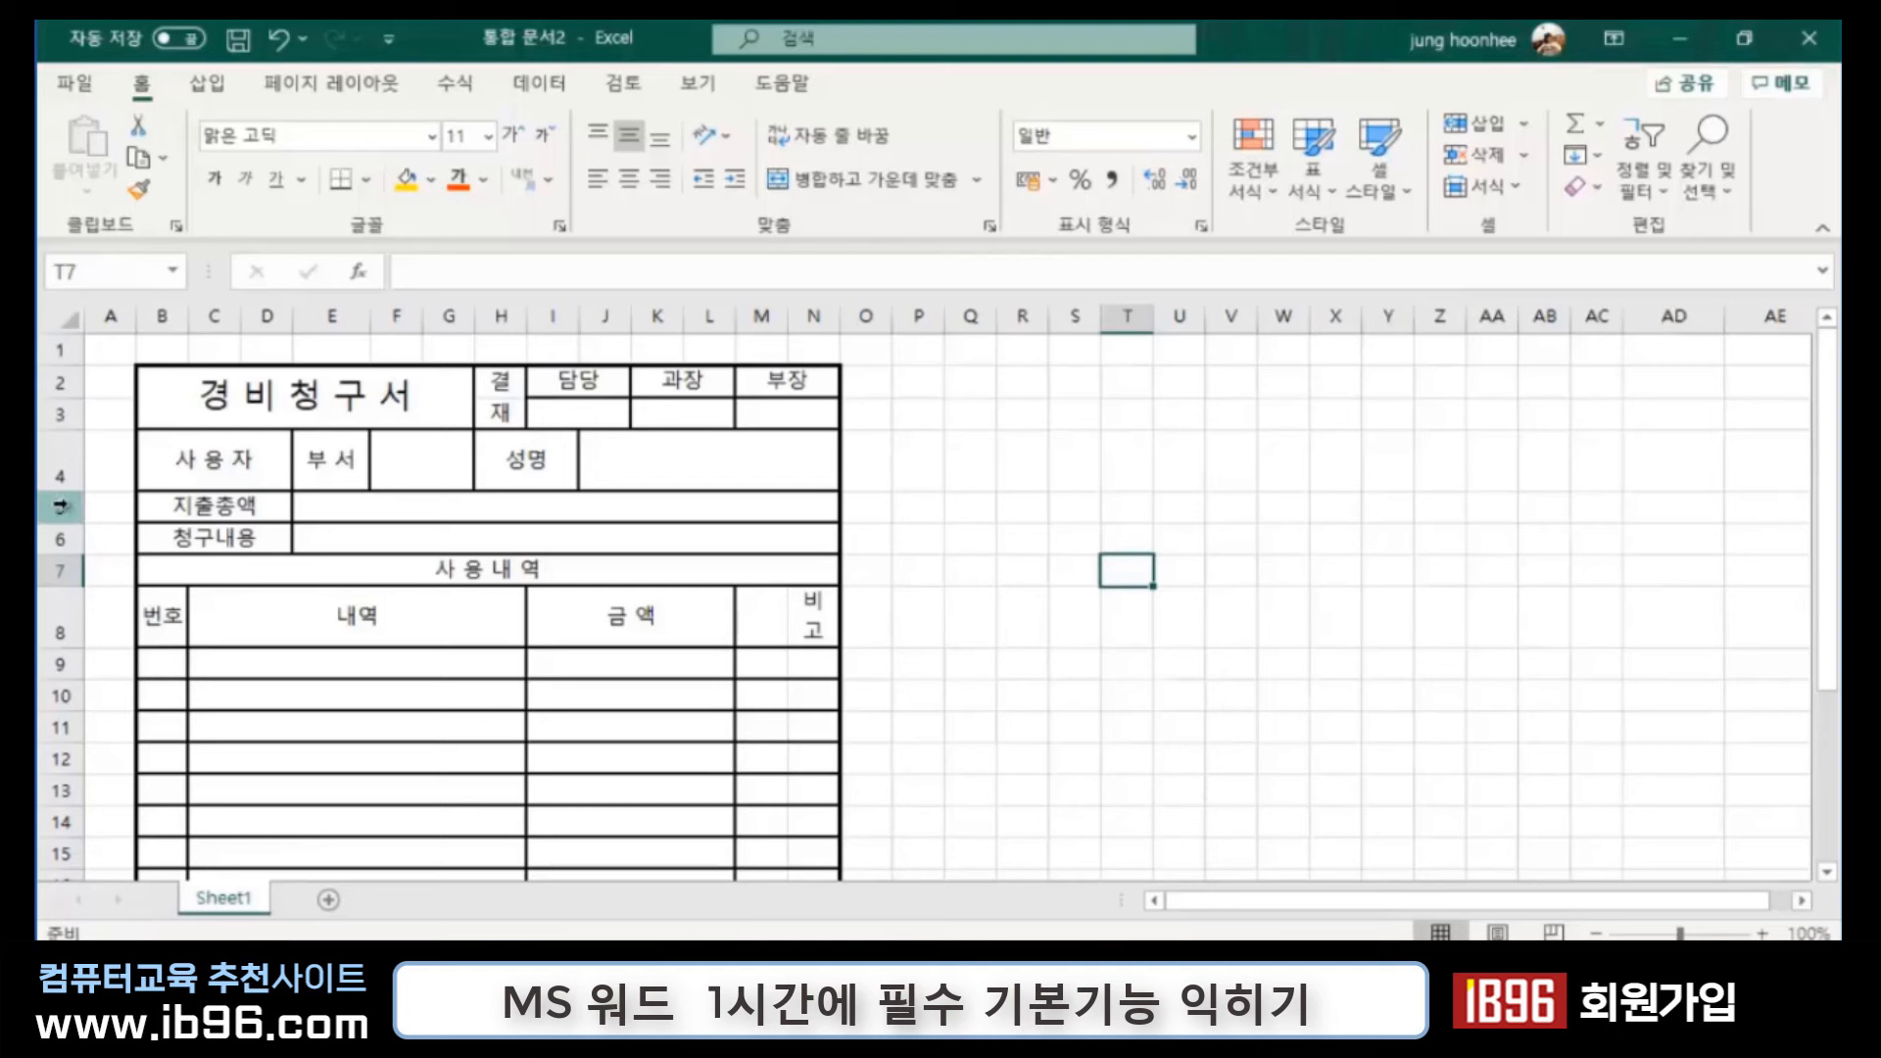
drag(59, 507, 67, 529)
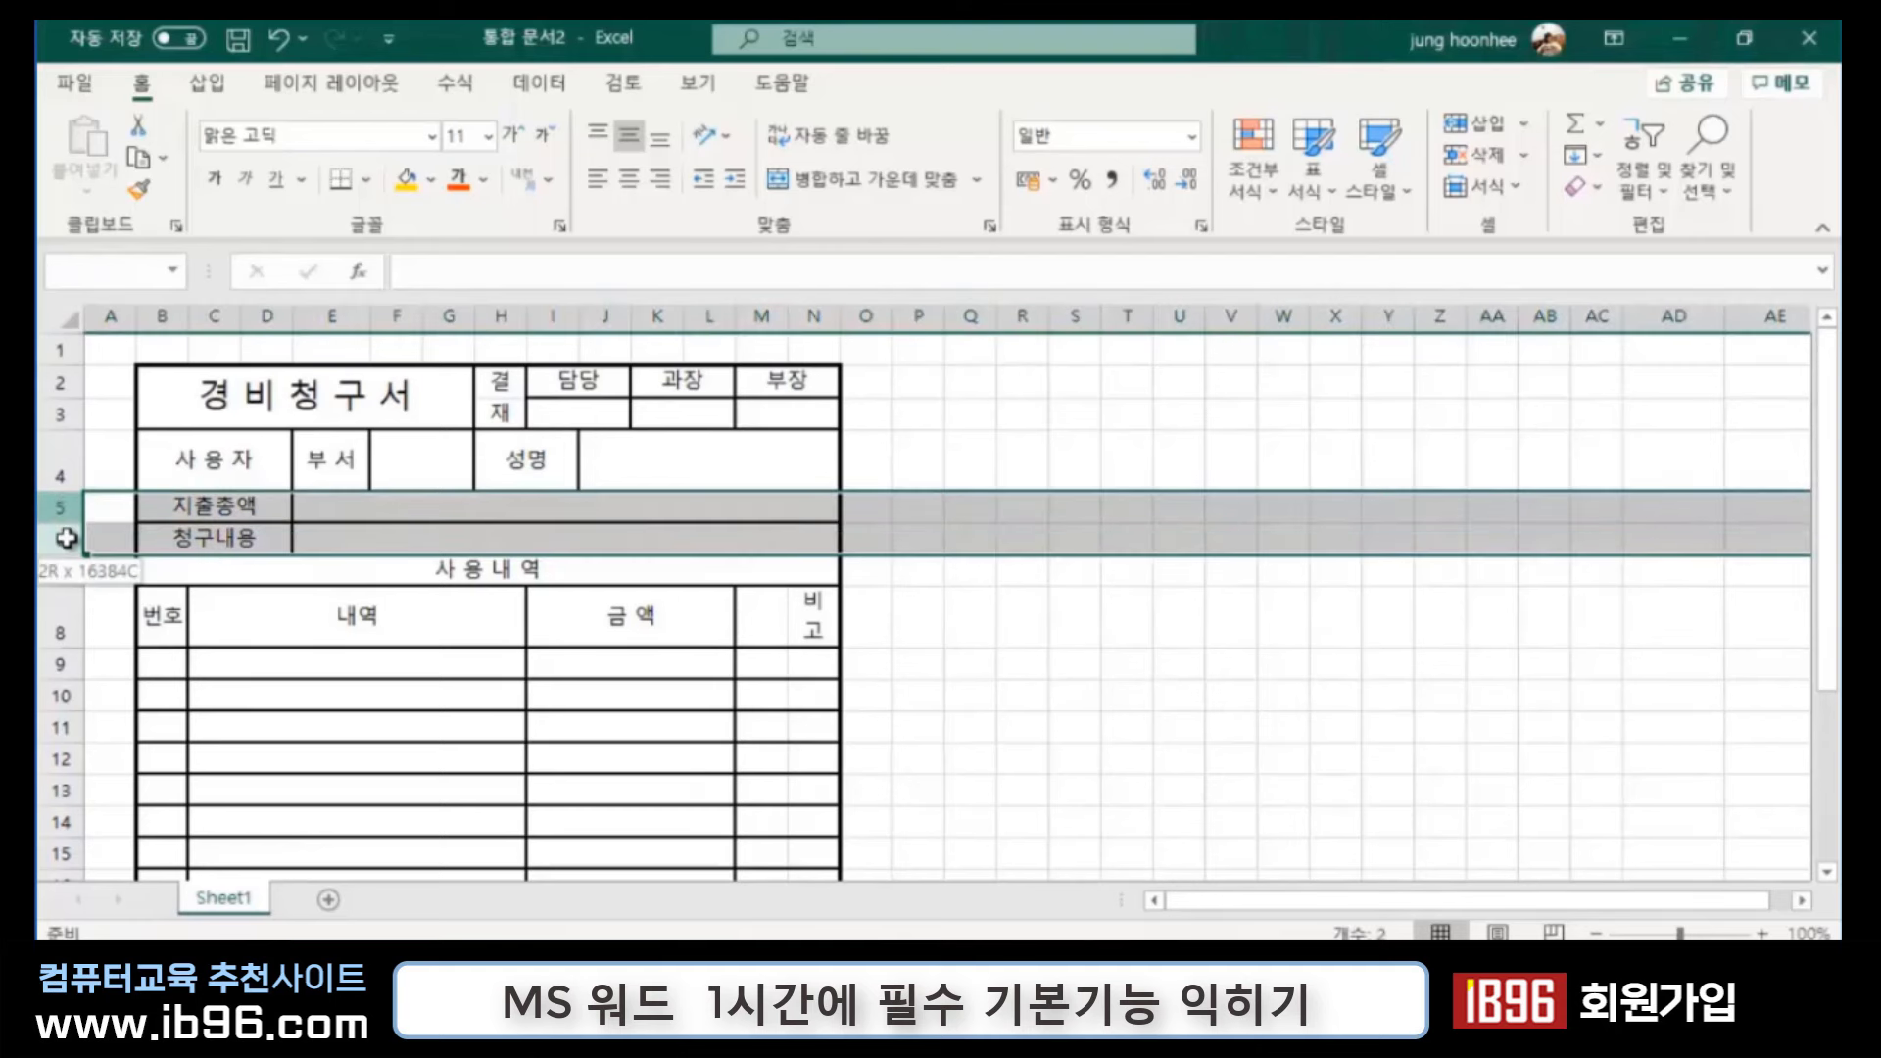
drag(67, 556, 83, 644)
click(1088, 730)
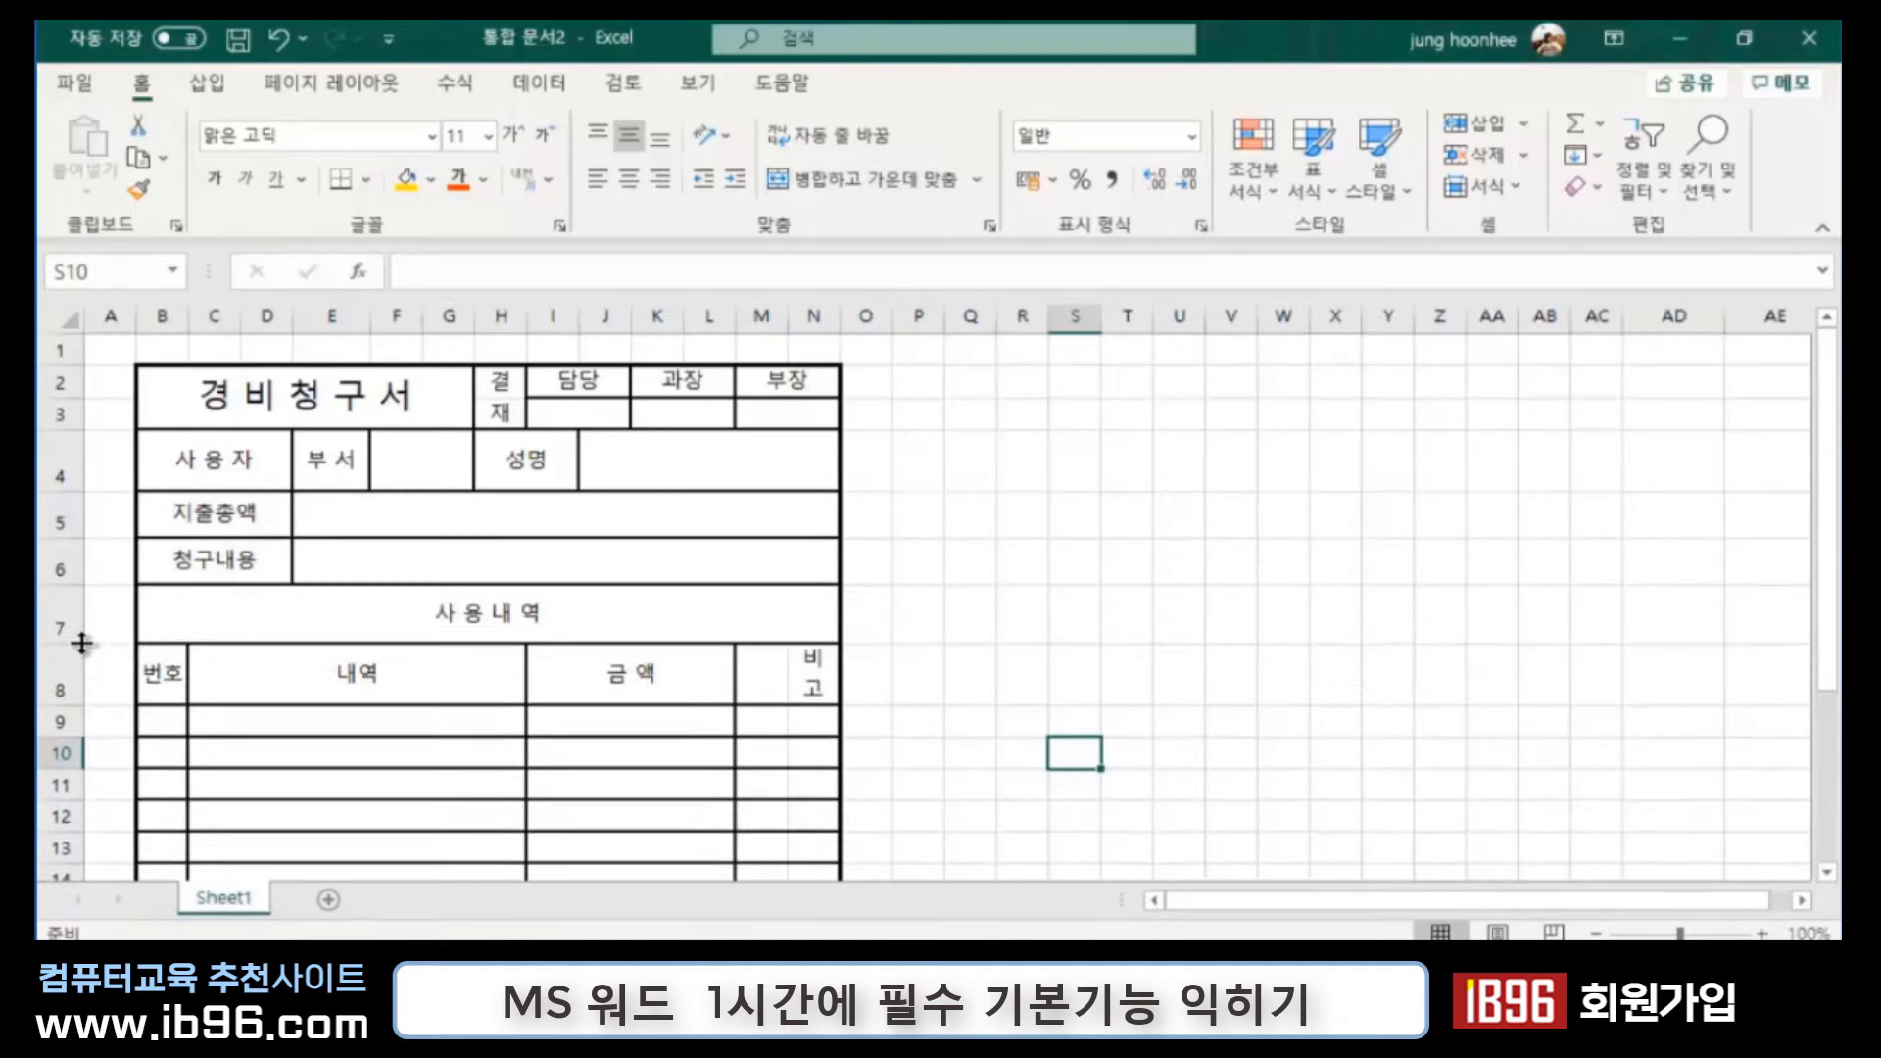
click(926, 672)
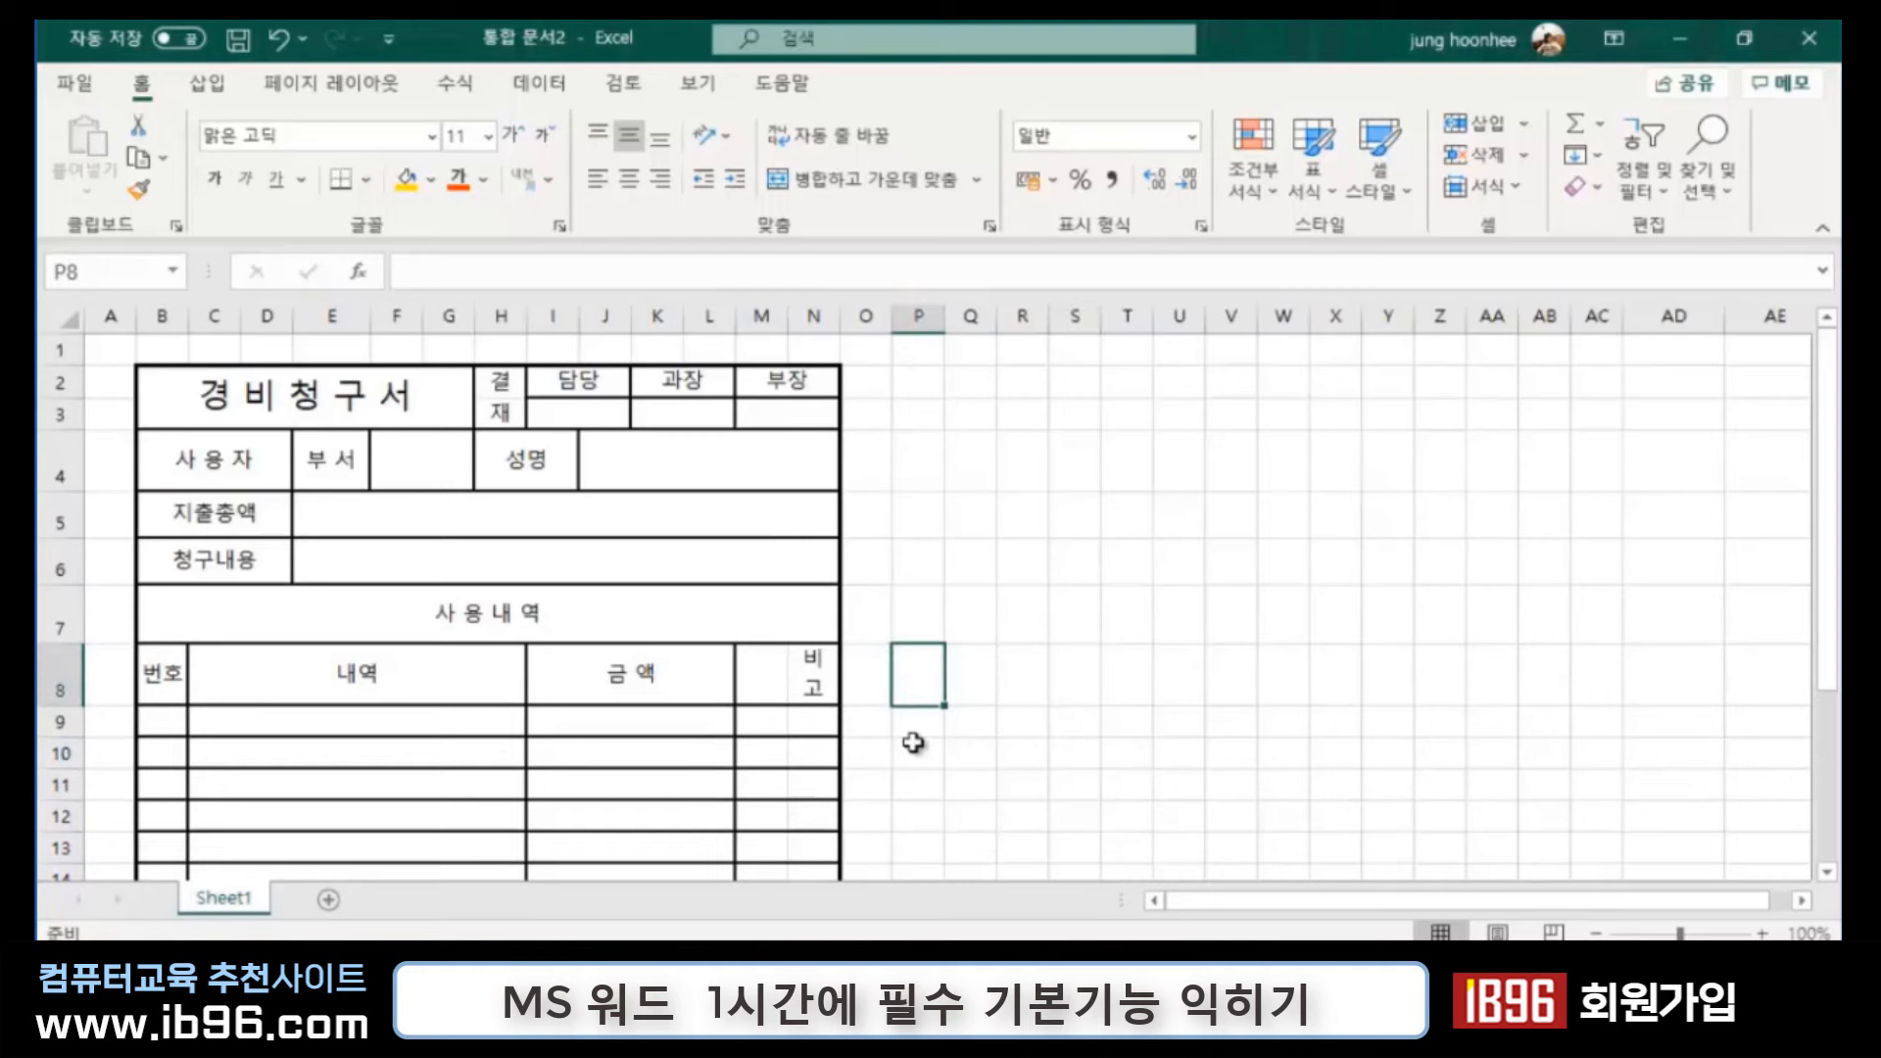
scroll(912, 743, down, 2)
scroll(895, 562, up, 2)
drag(760, 671, 806, 666)
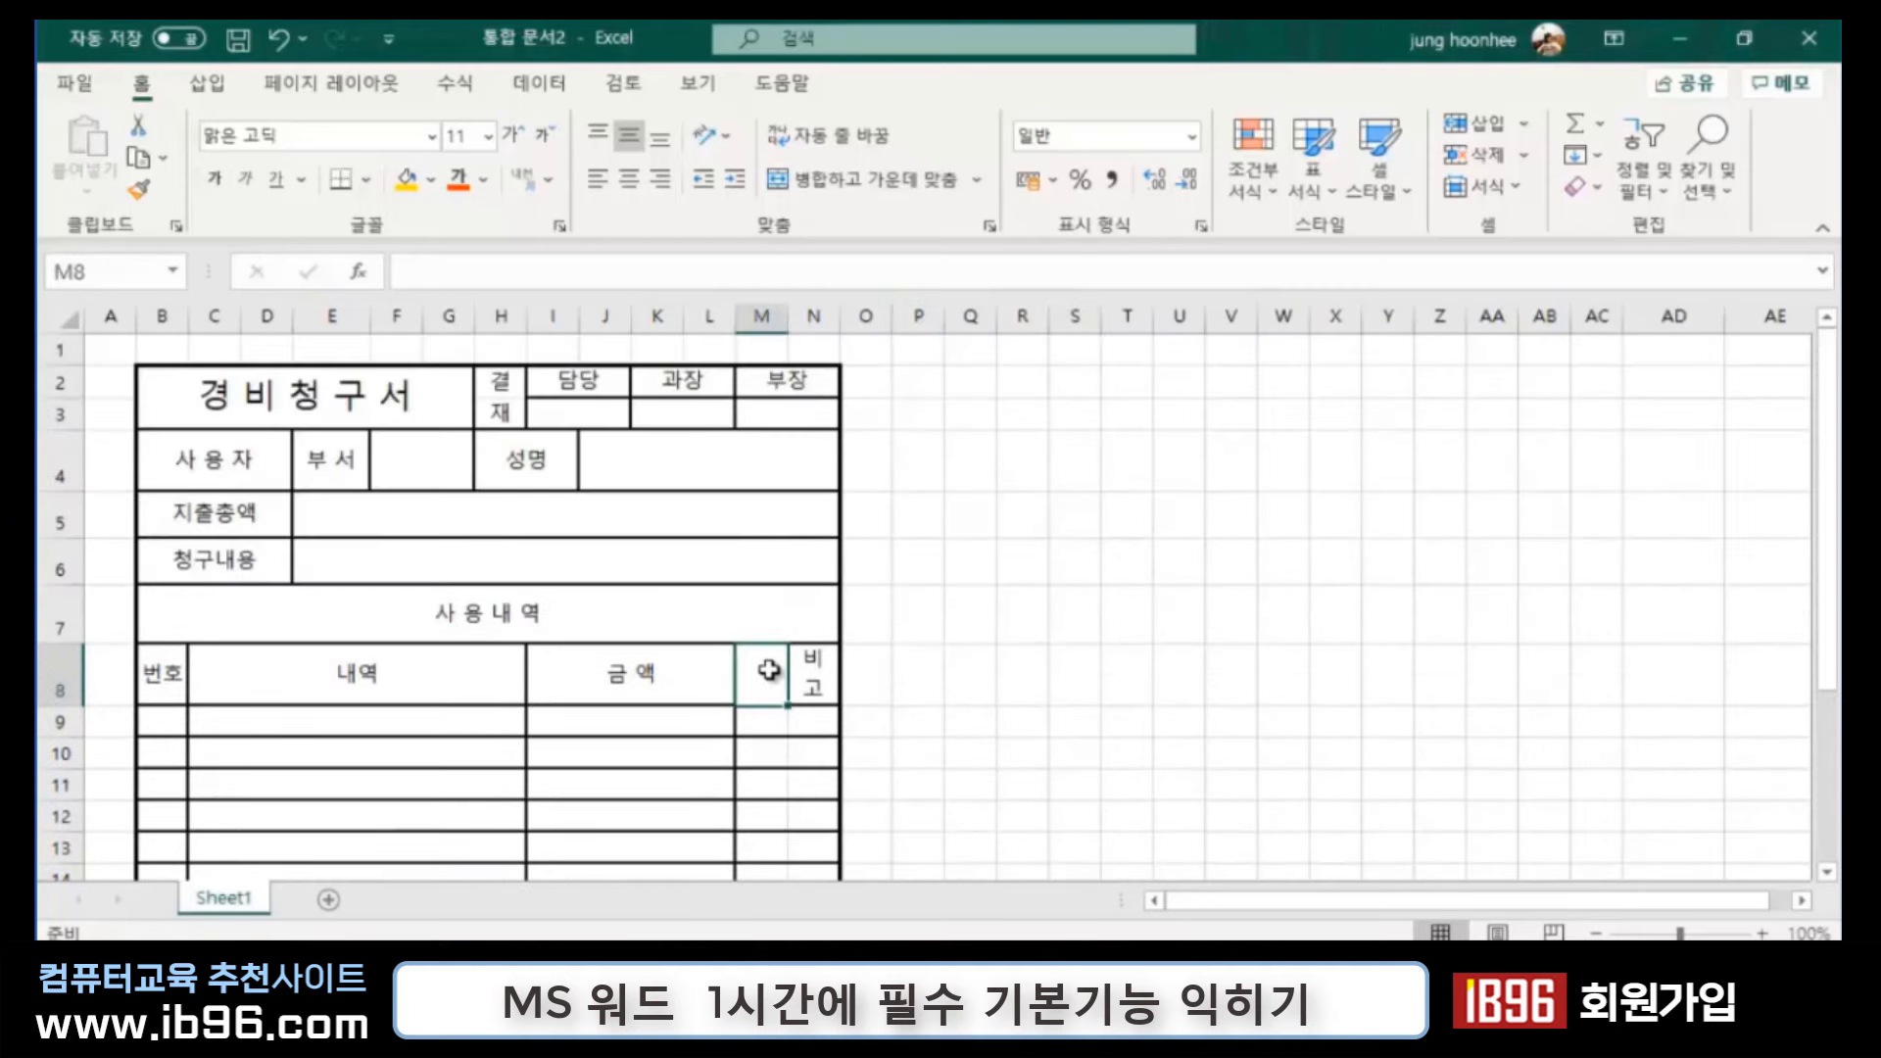
click(844, 178)
click(1176, 723)
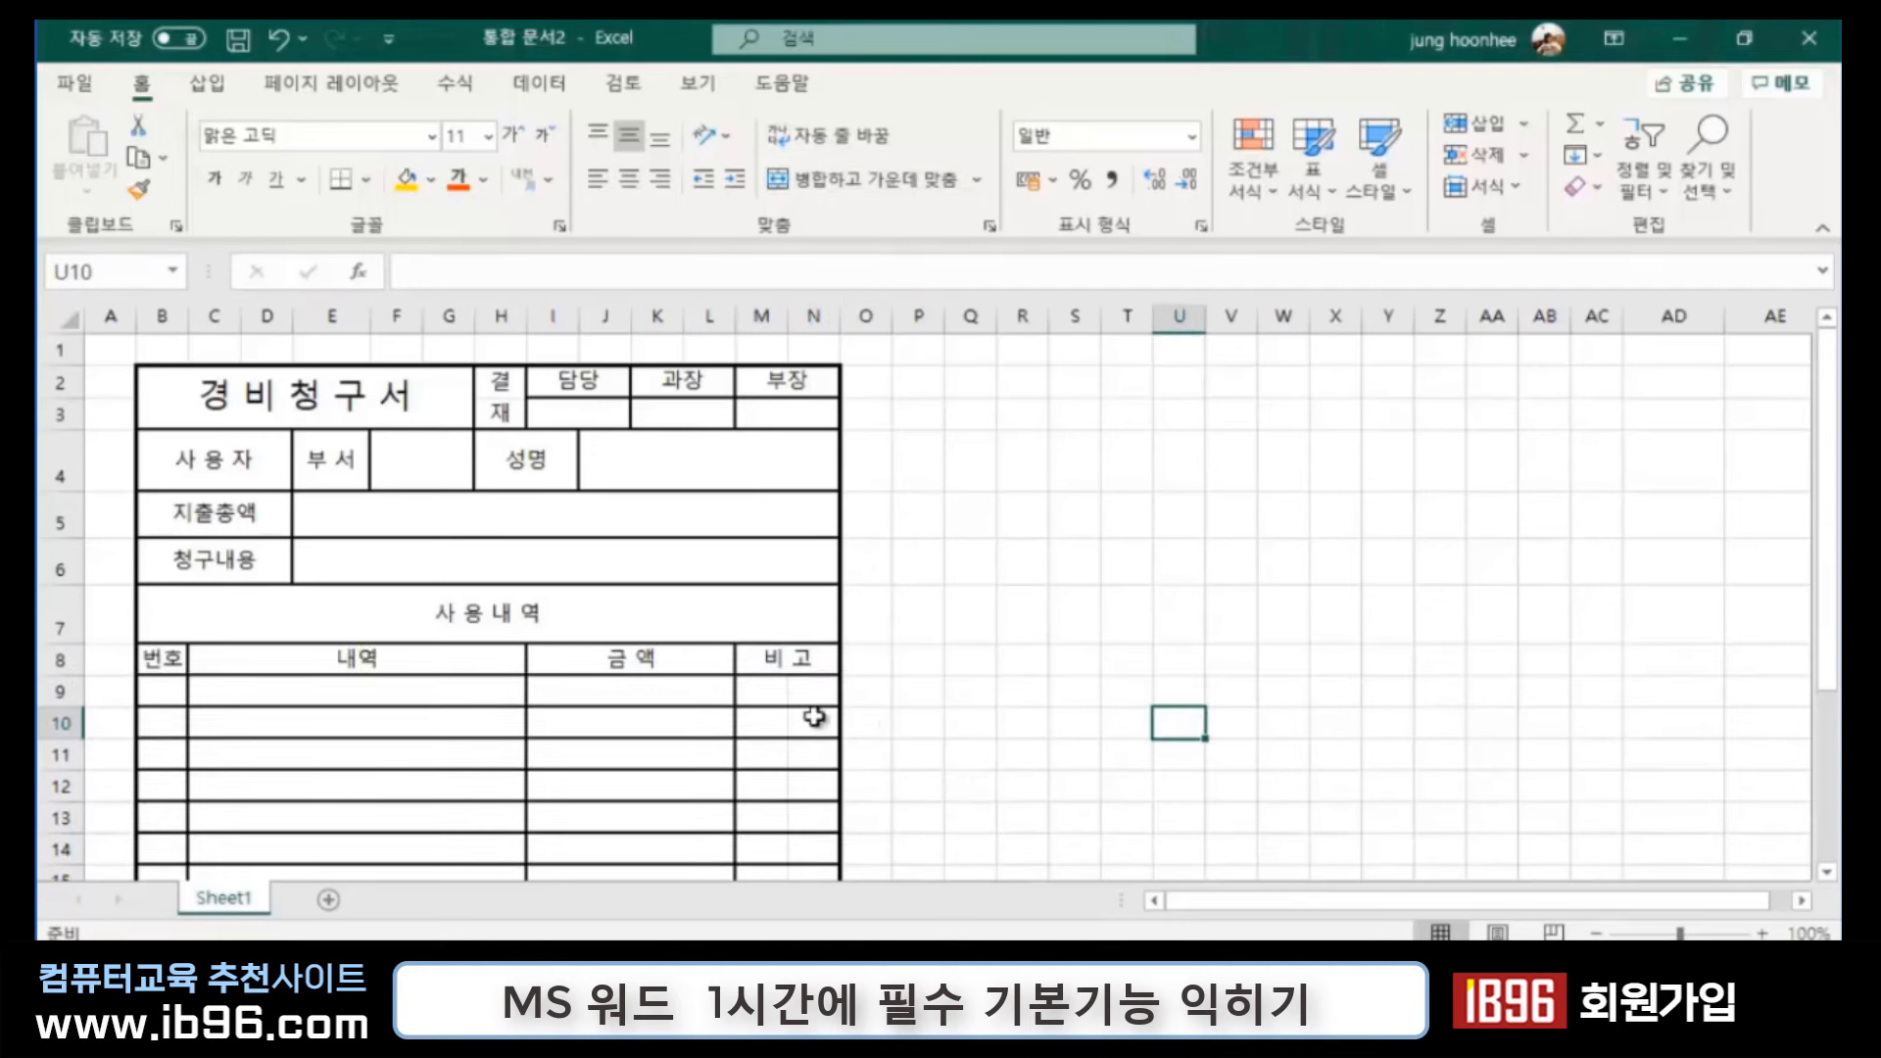
scroll(520, 735, down, 3)
scroll(538, 725, up, 1)
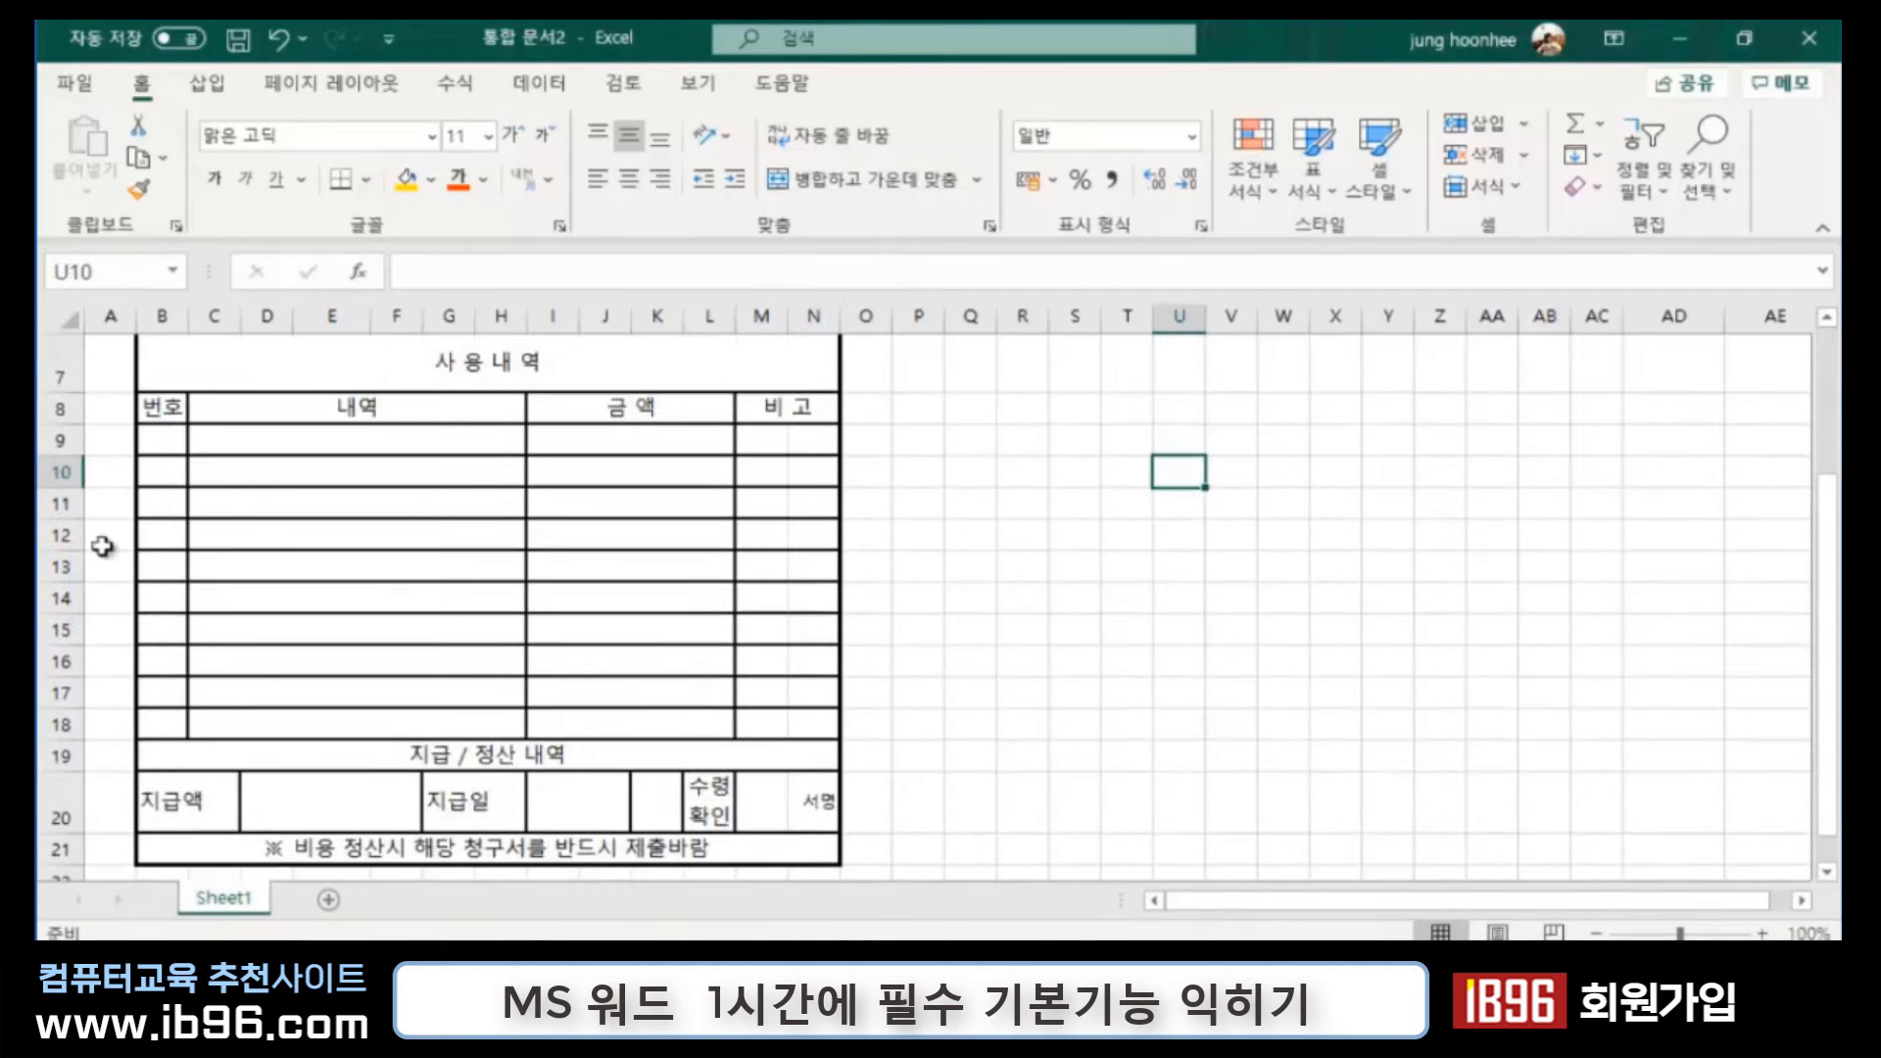
drag(54, 407, 59, 730)
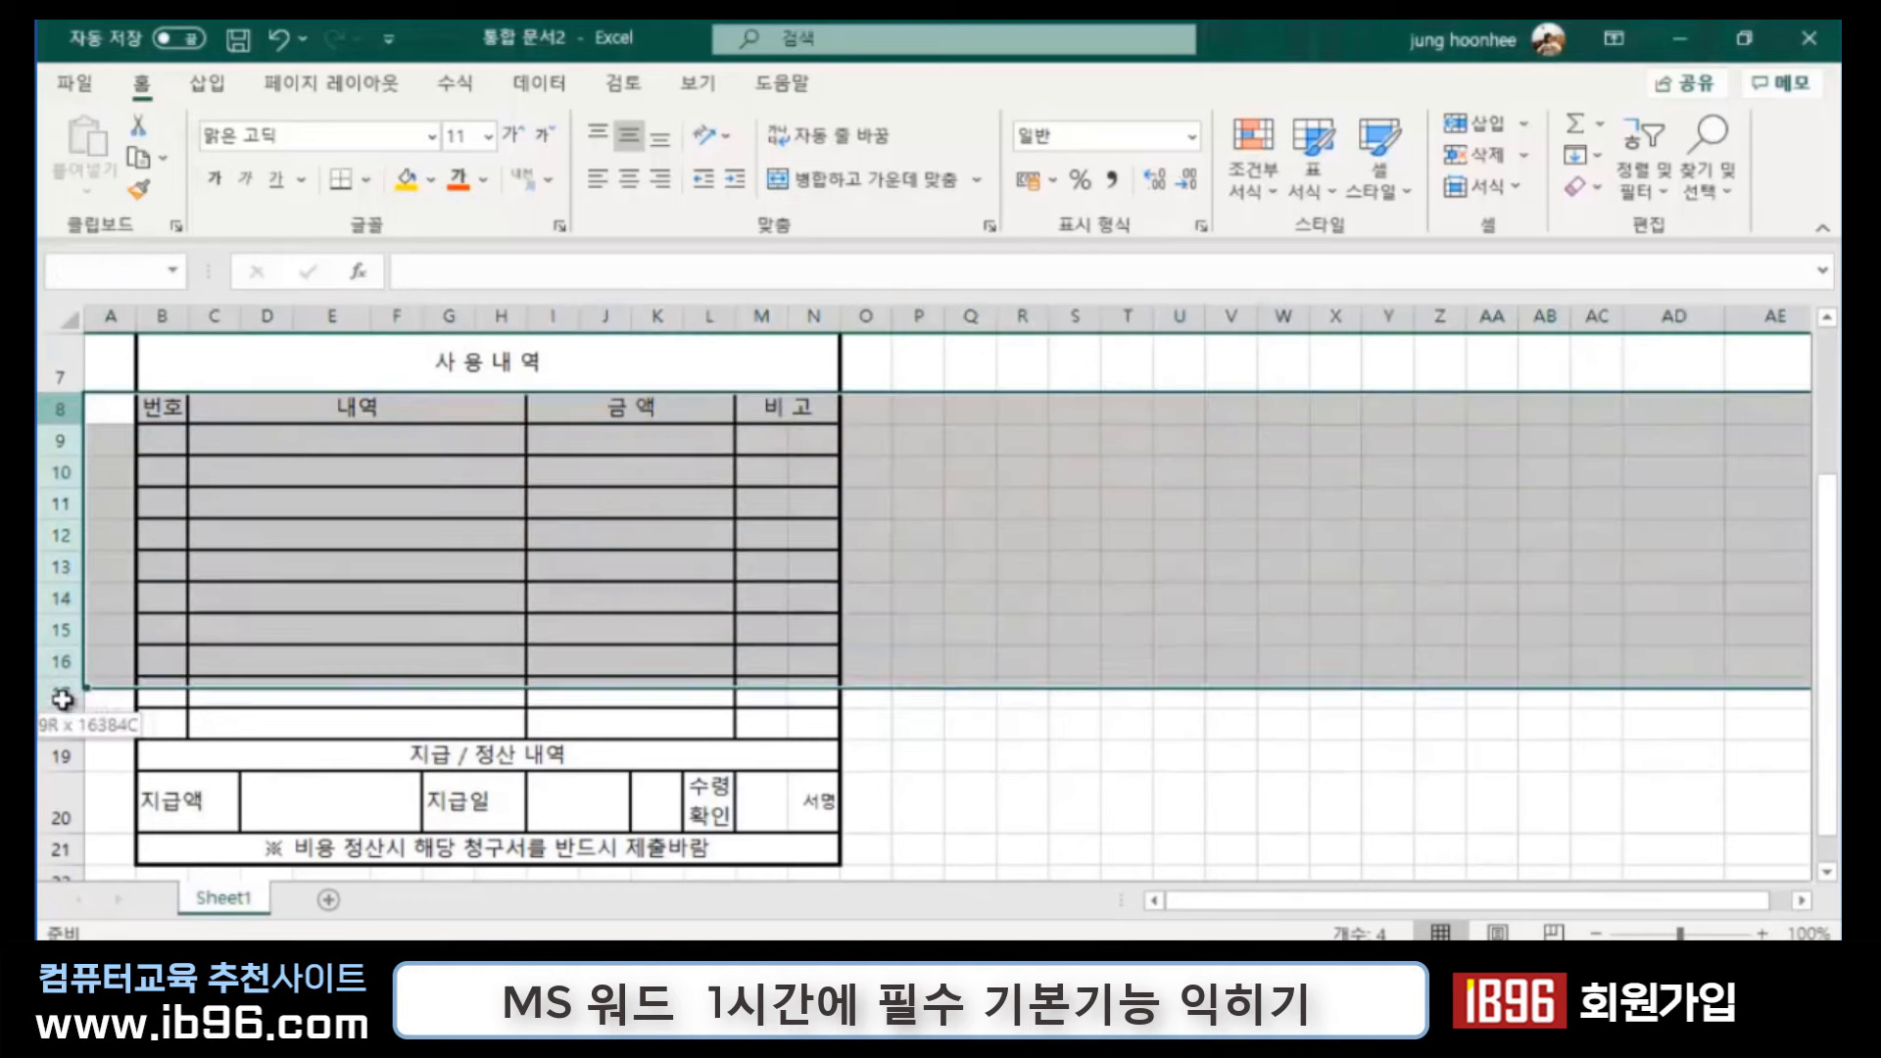
drag(60, 614, 62, 637)
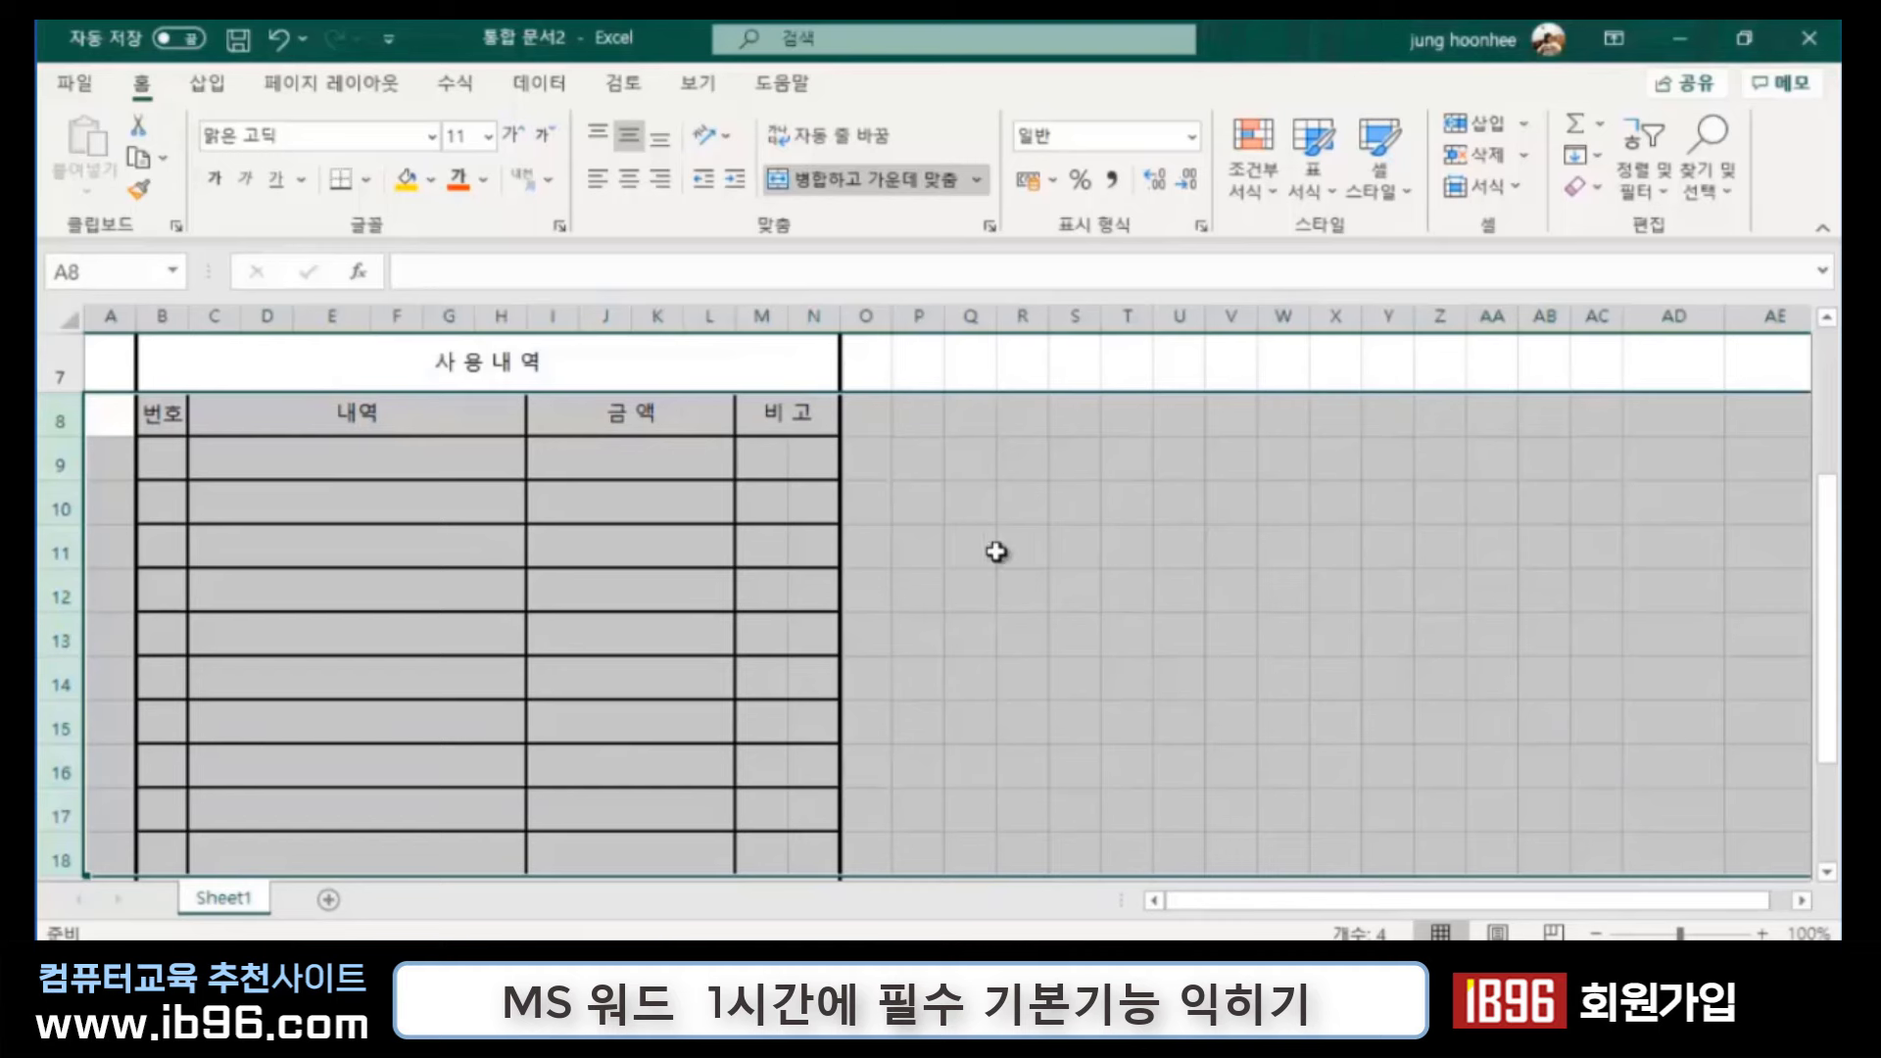
click(1126, 546)
scroll(294, 686, down, 3)
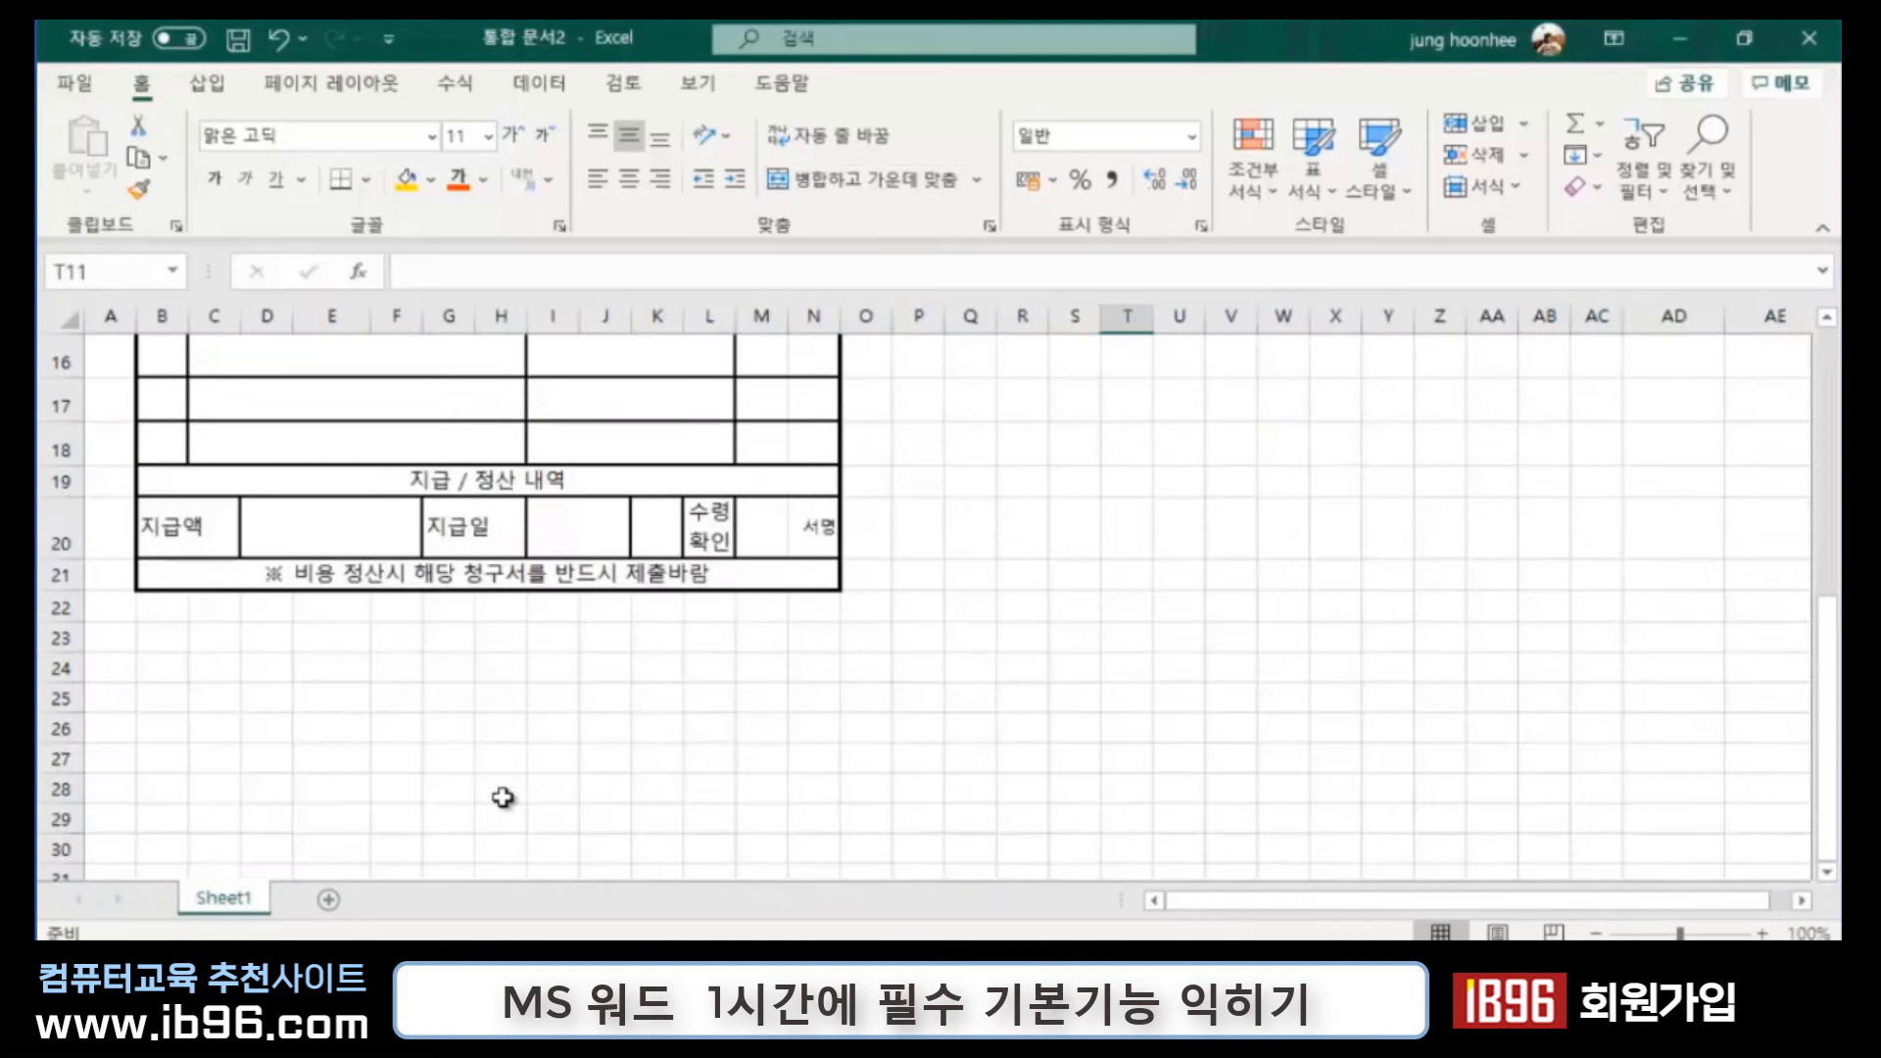
drag(72, 594, 72, 615)
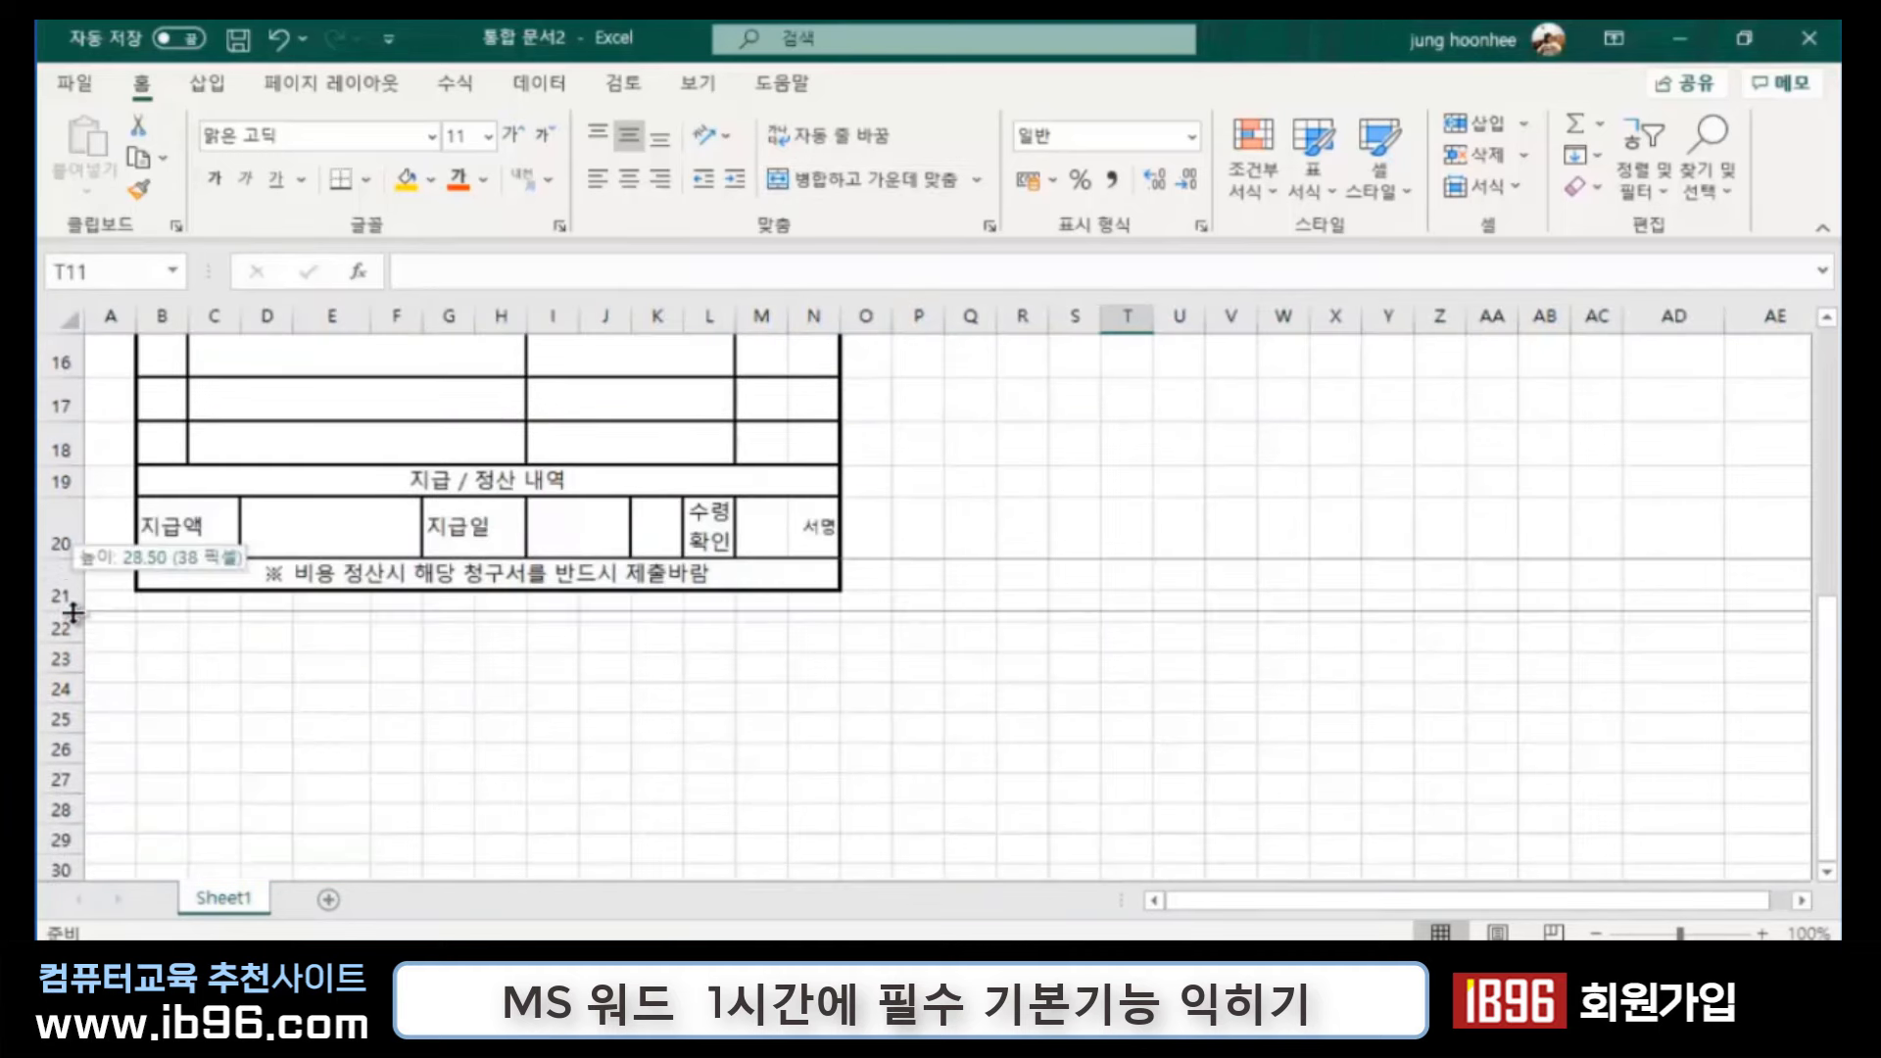
click(958, 667)
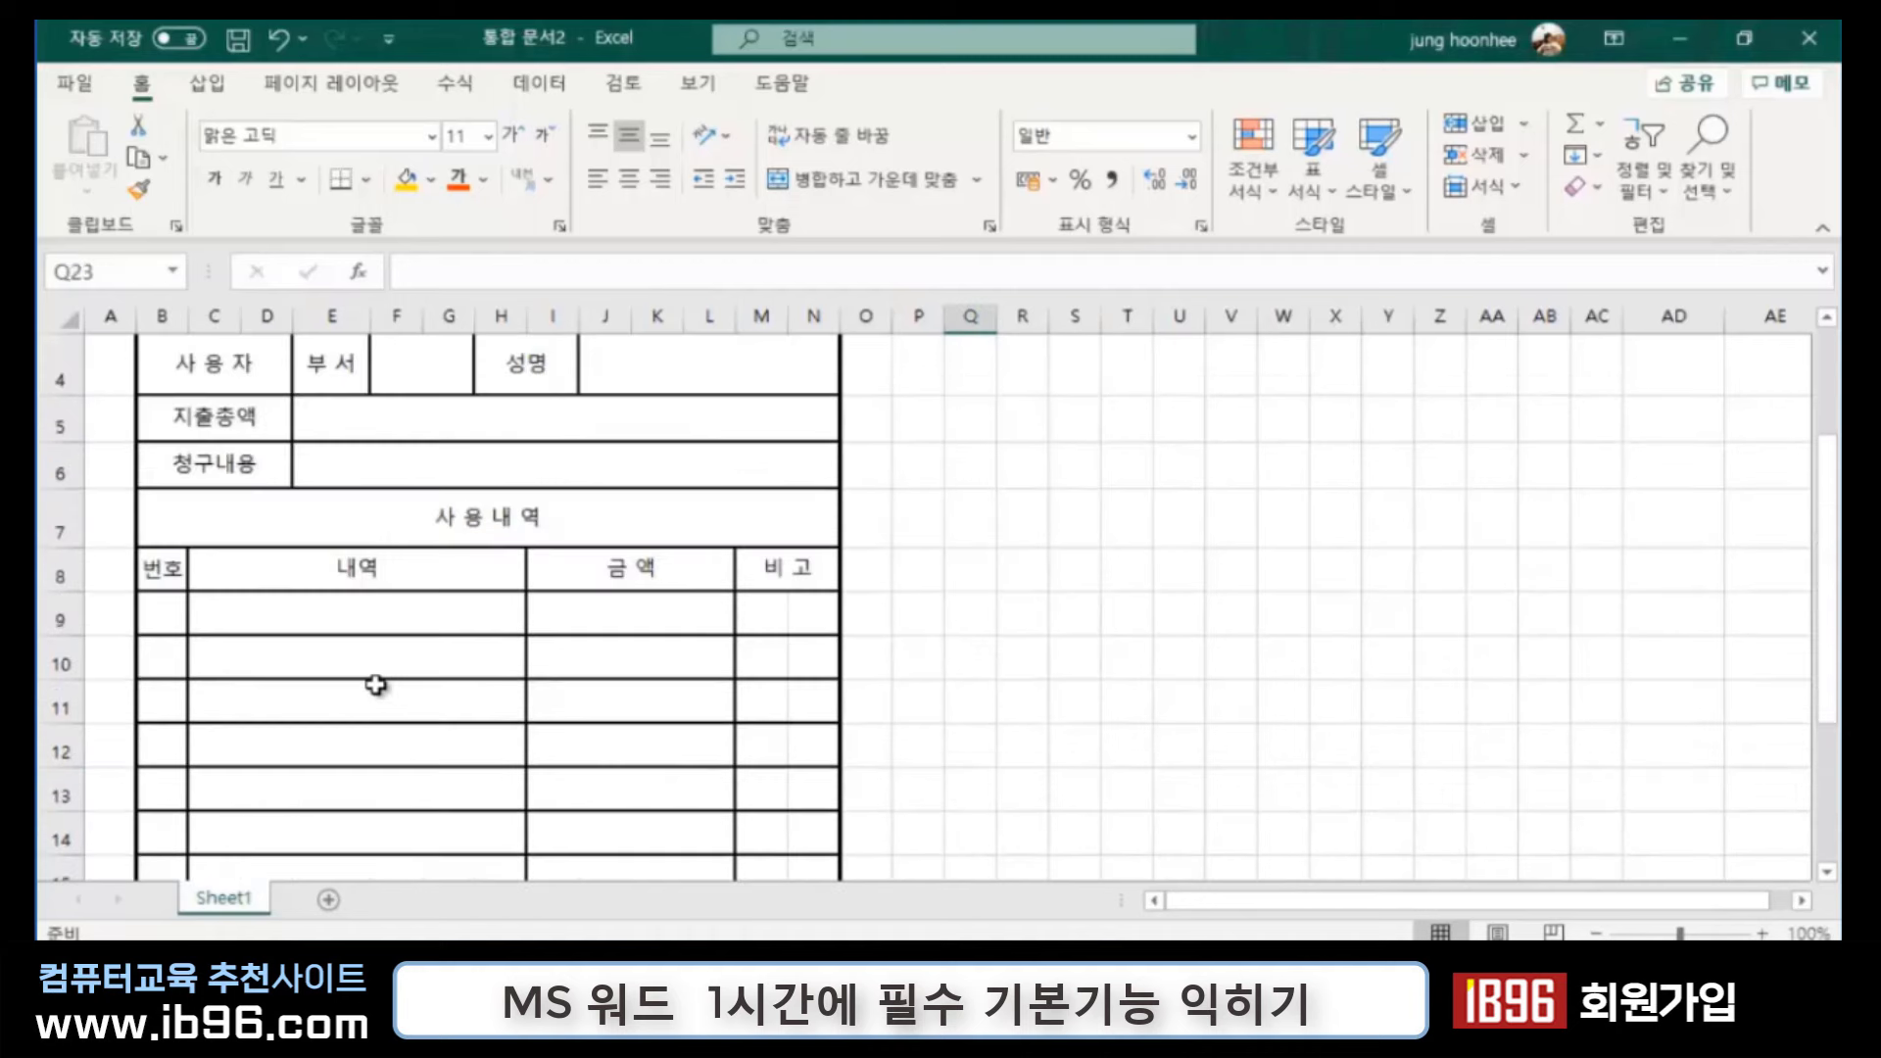
scroll(373, 680, up, 4)
click(1142, 570)
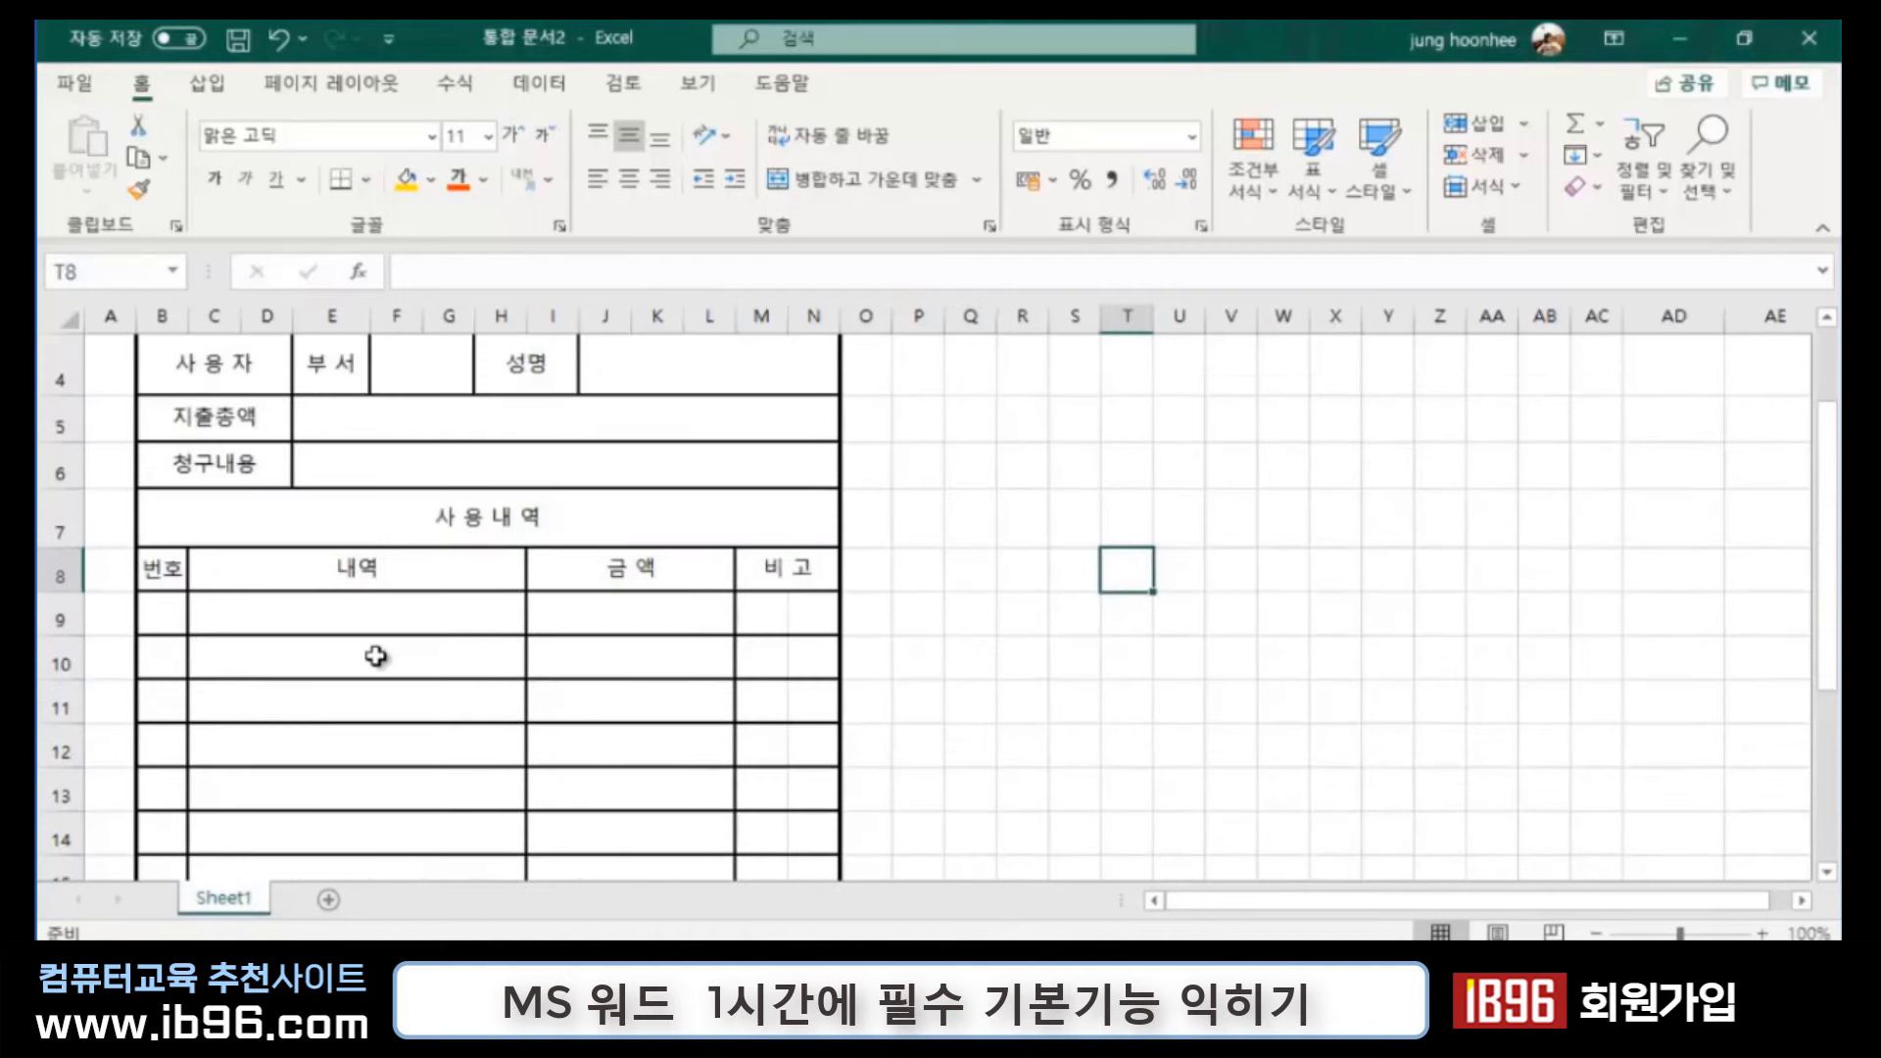
click(609, 617)
click(304, 617)
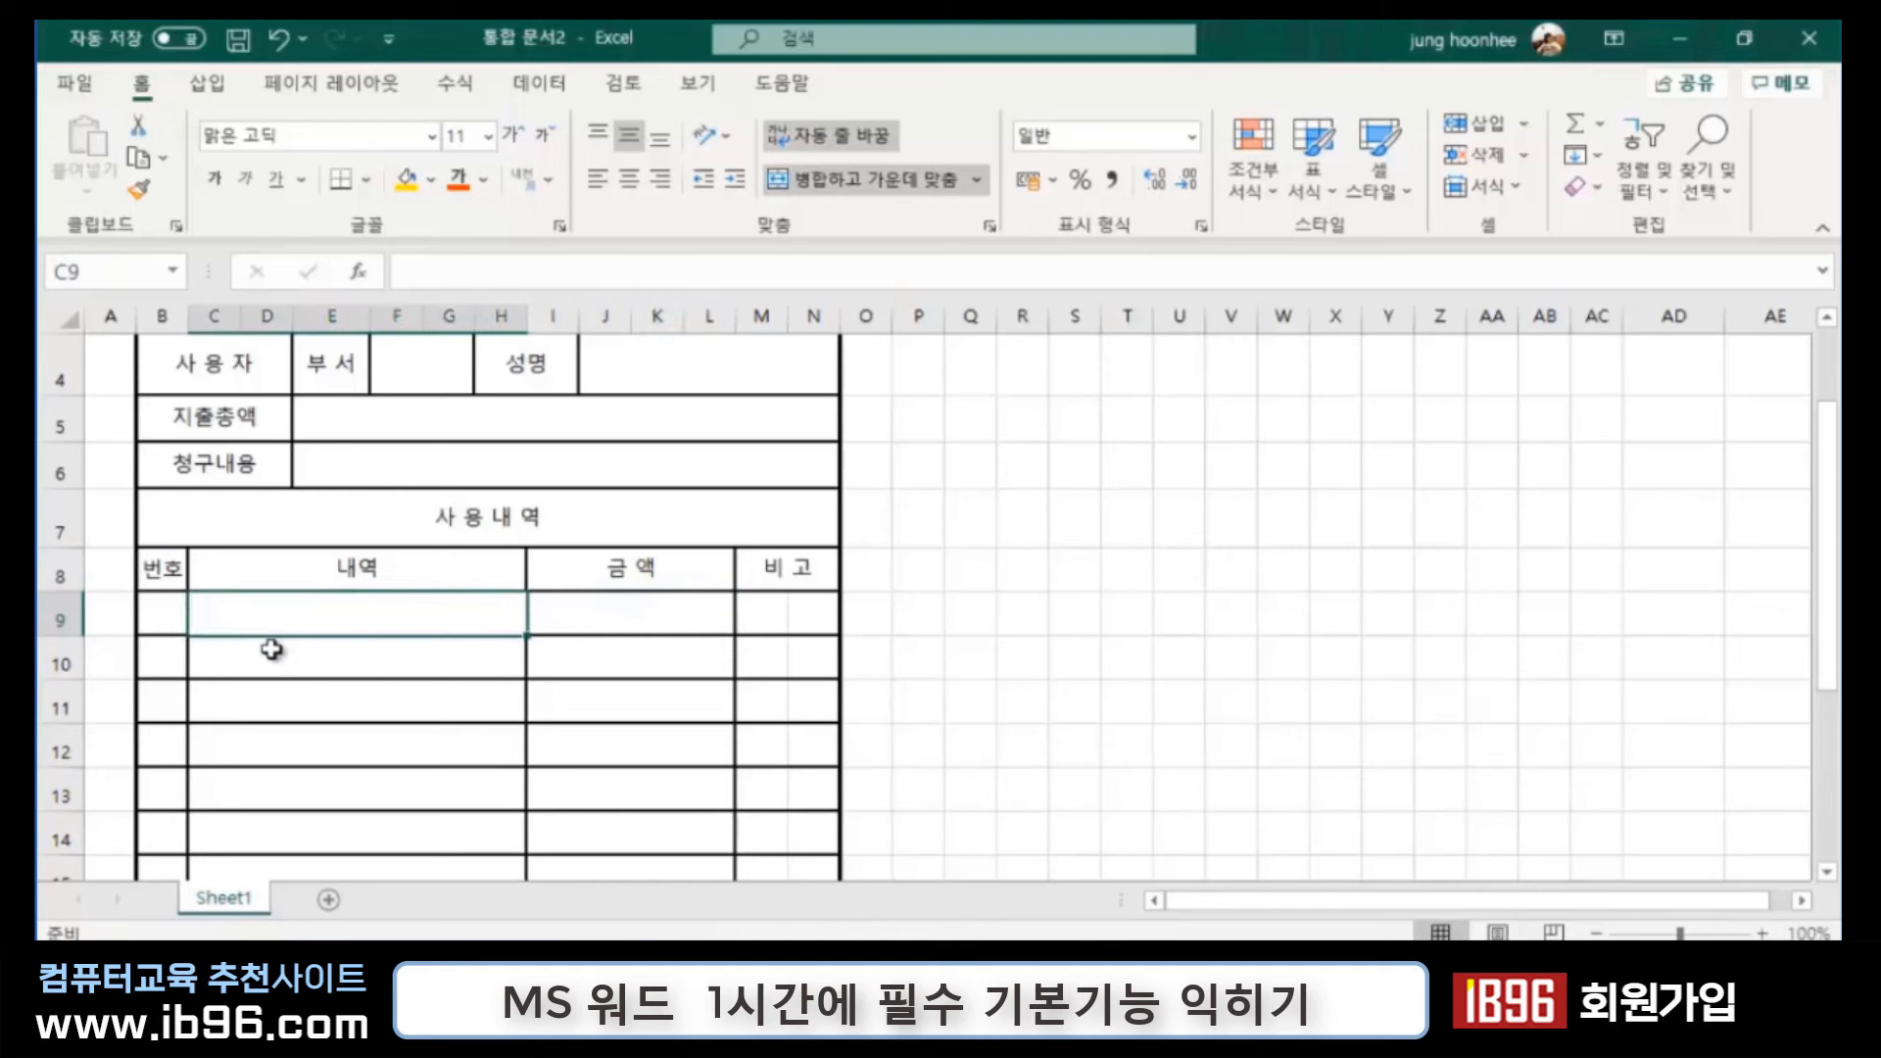
click(166, 610)
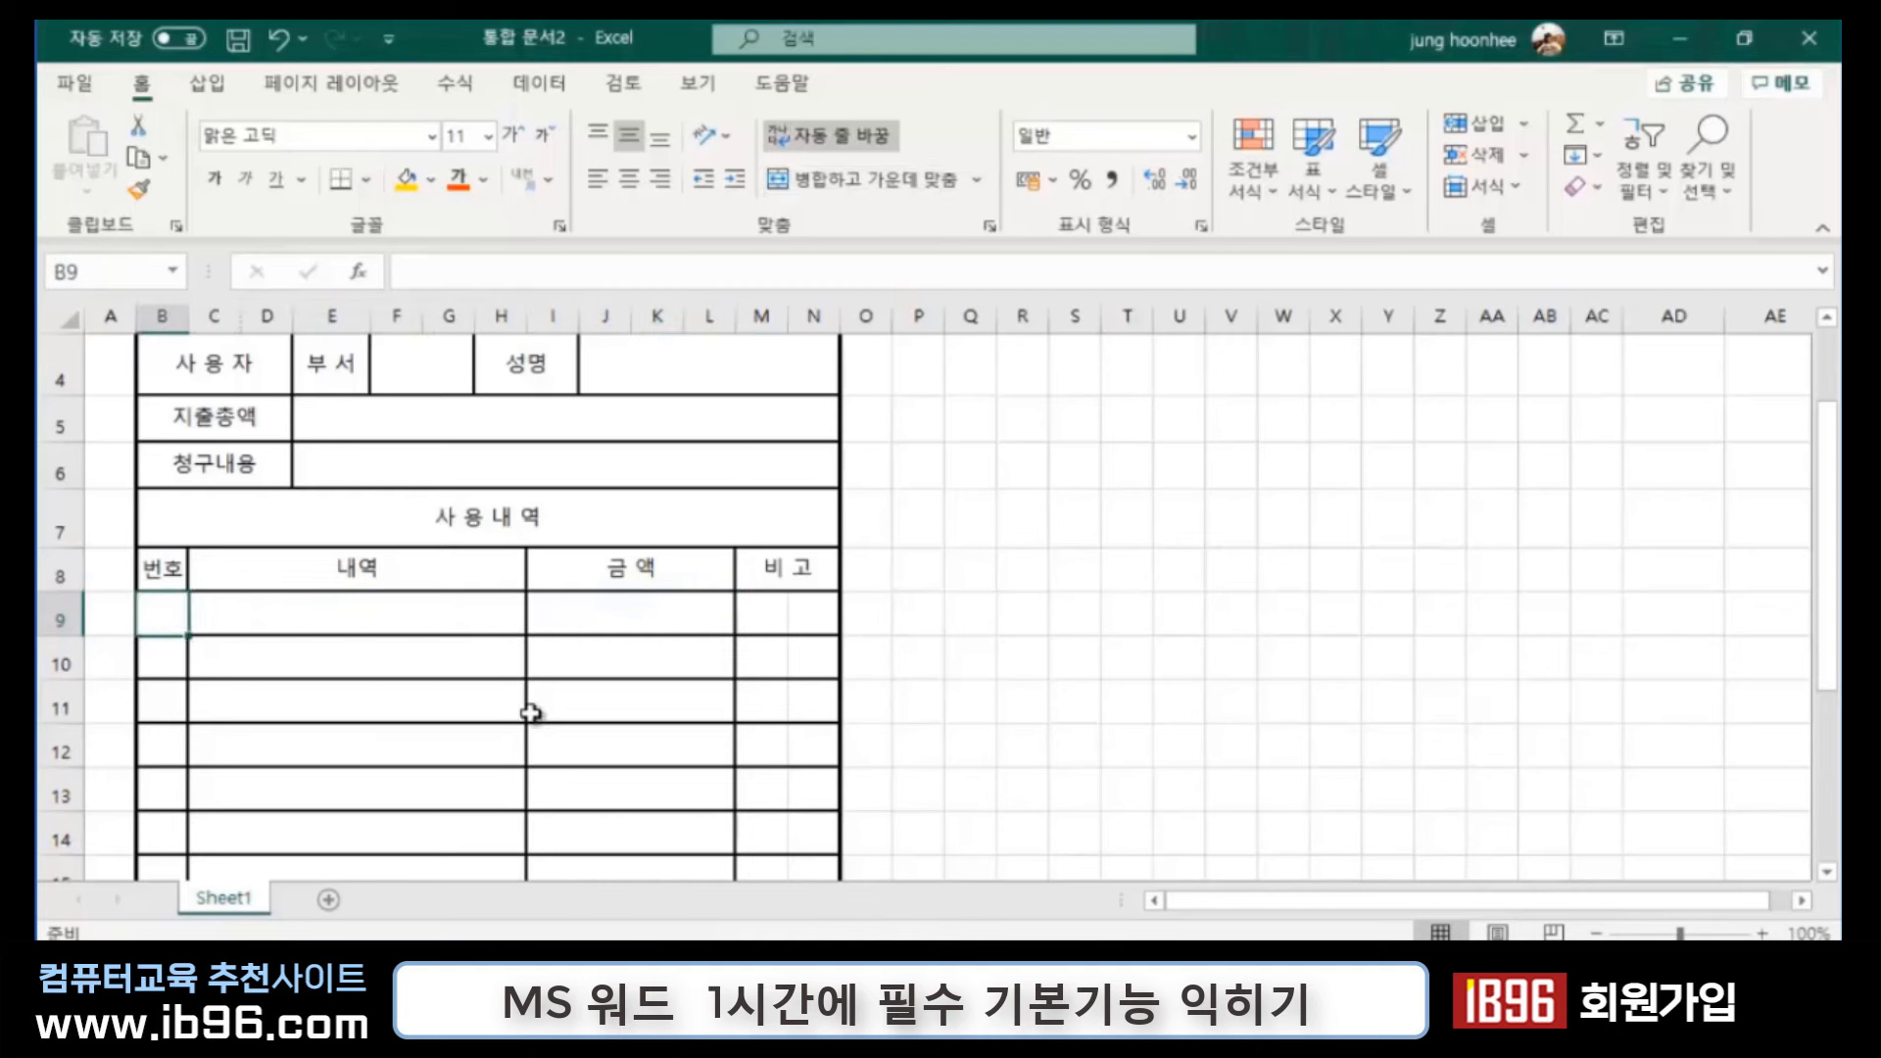
Step: Fill the 번호 cells B9:B13 with 1 to 5, then point out the 내역 and 금액 cells
text(1)
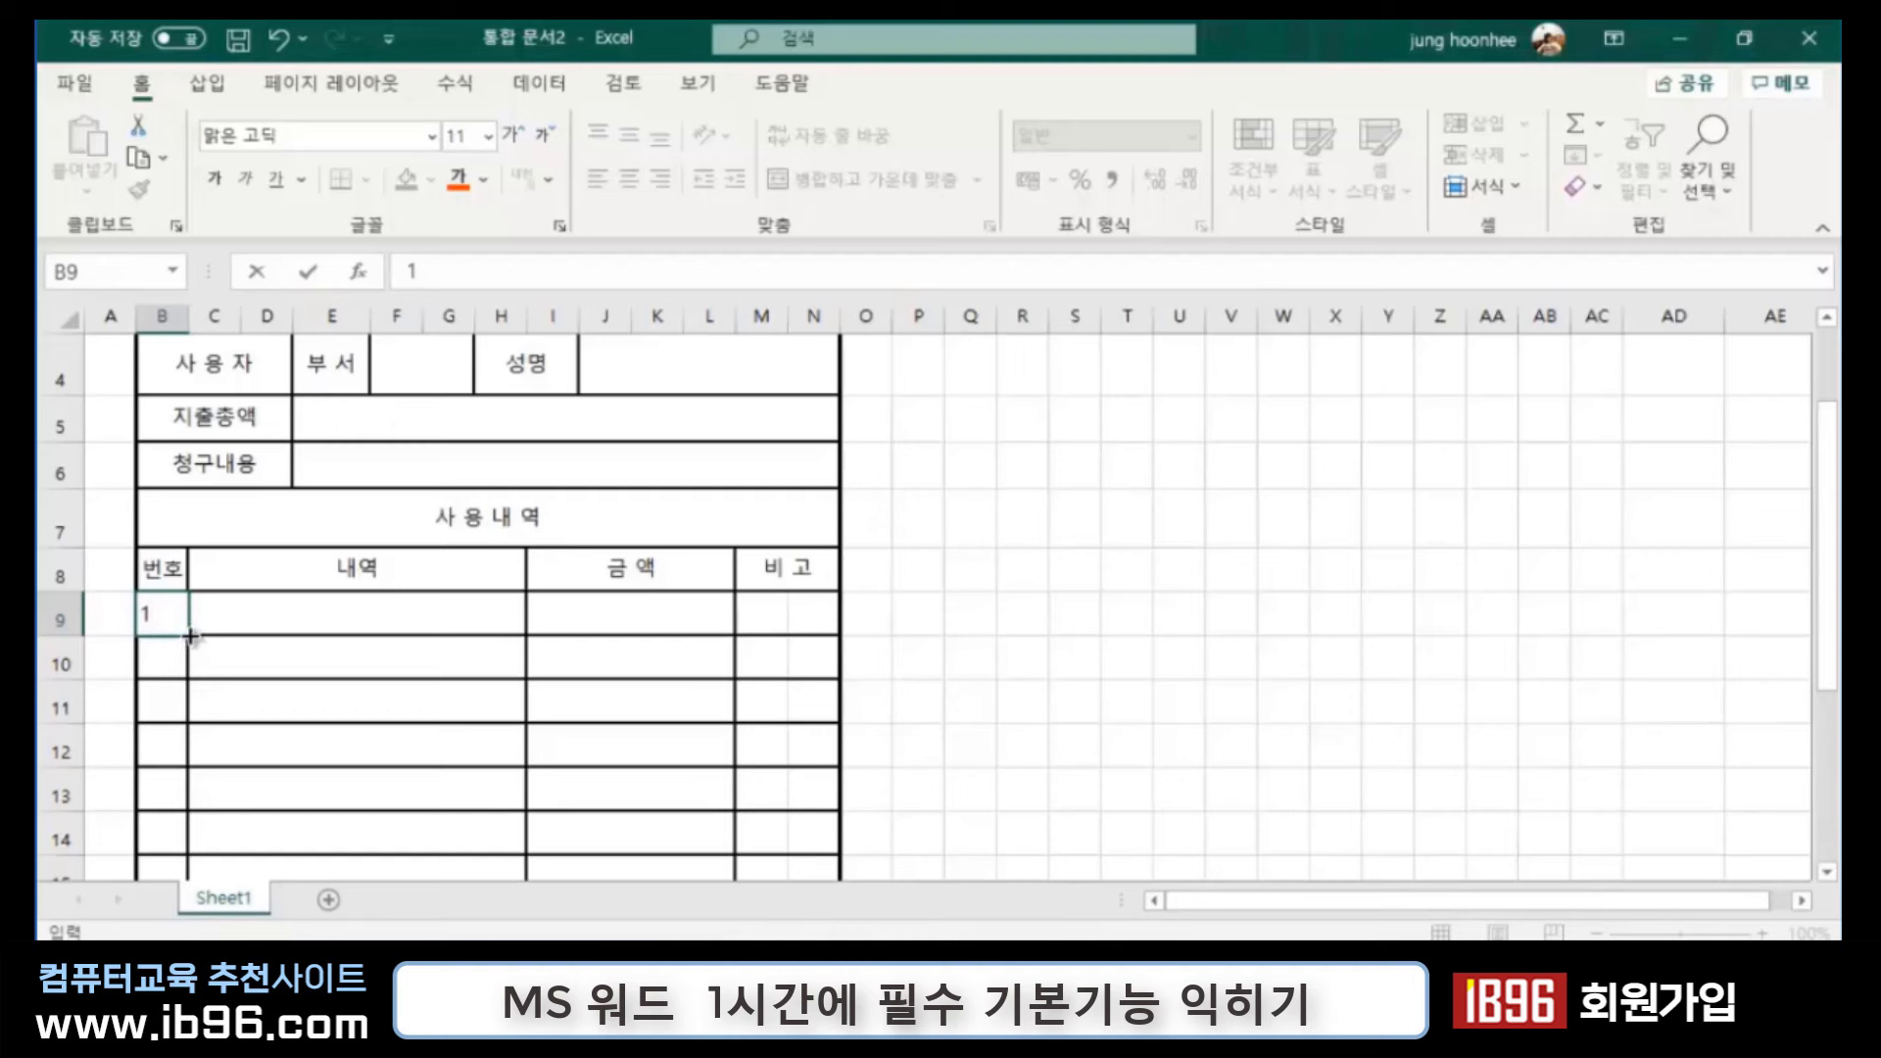
drag(191, 637, 191, 799)
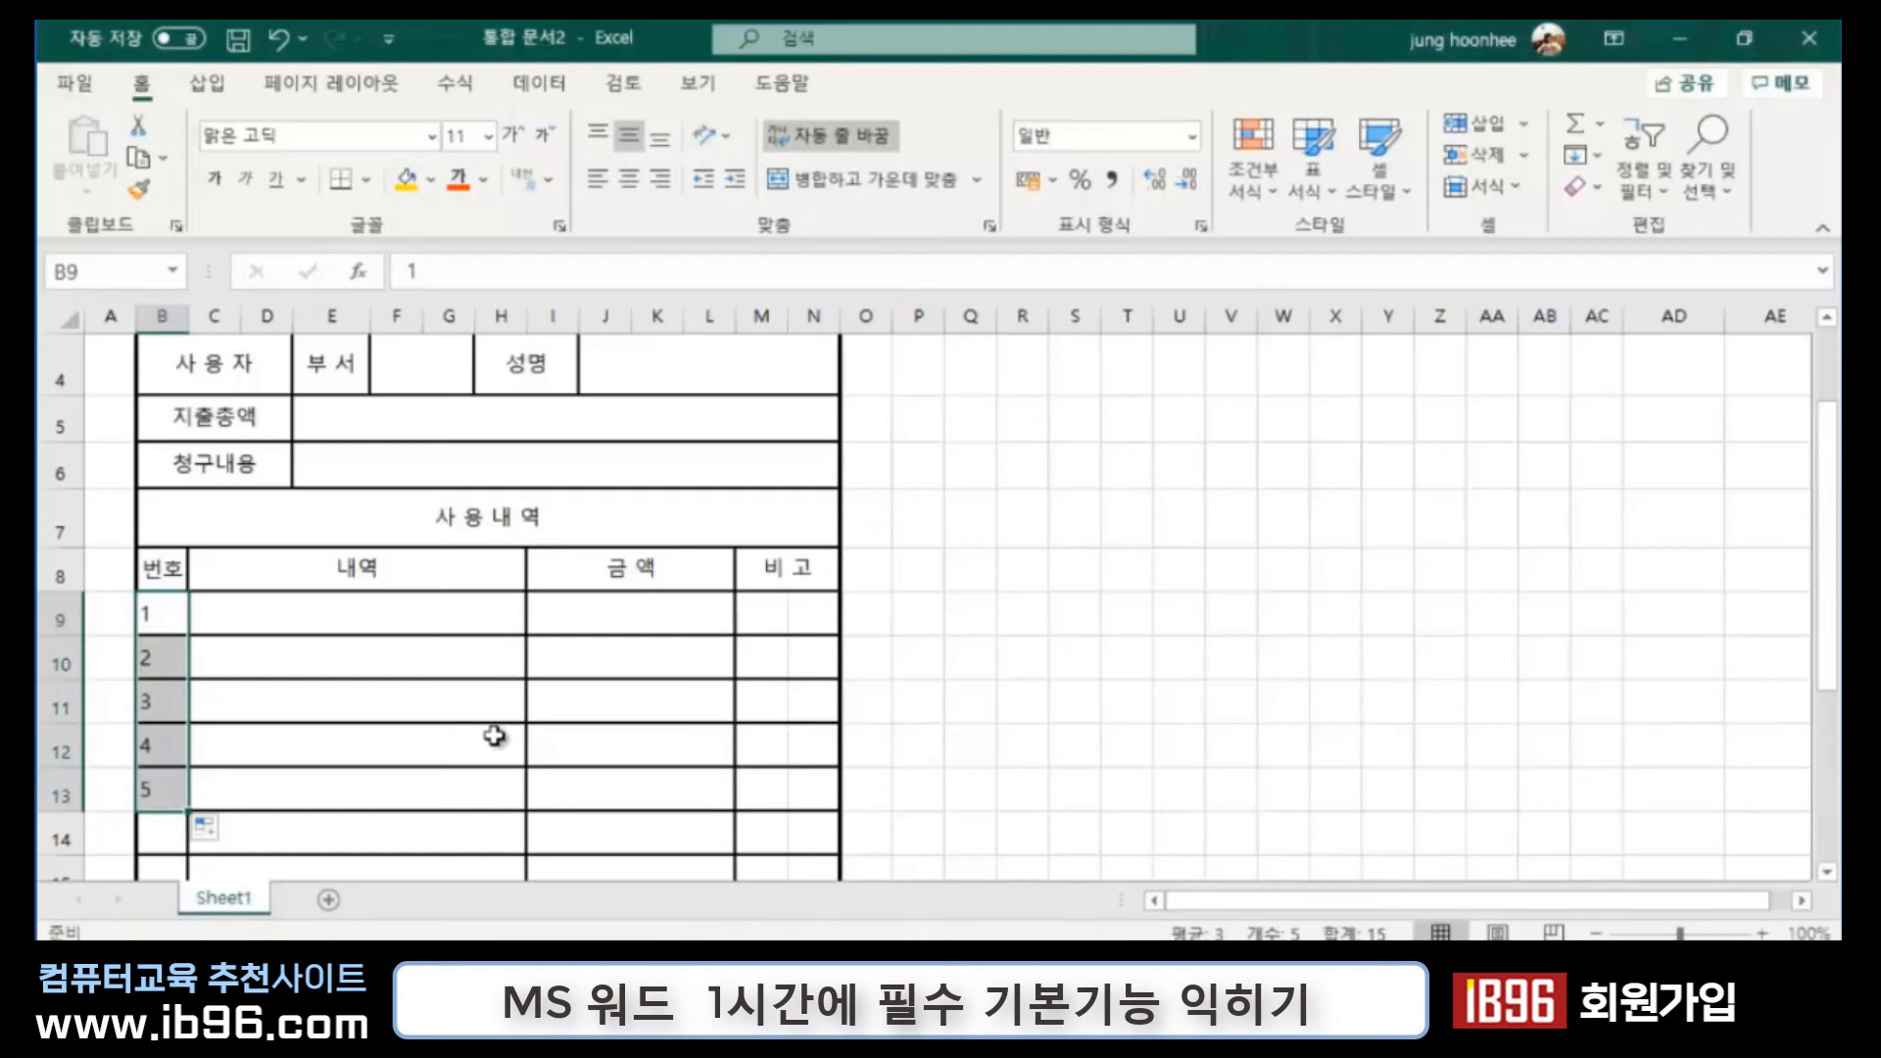
click(441, 617)
click(407, 655)
click(416, 702)
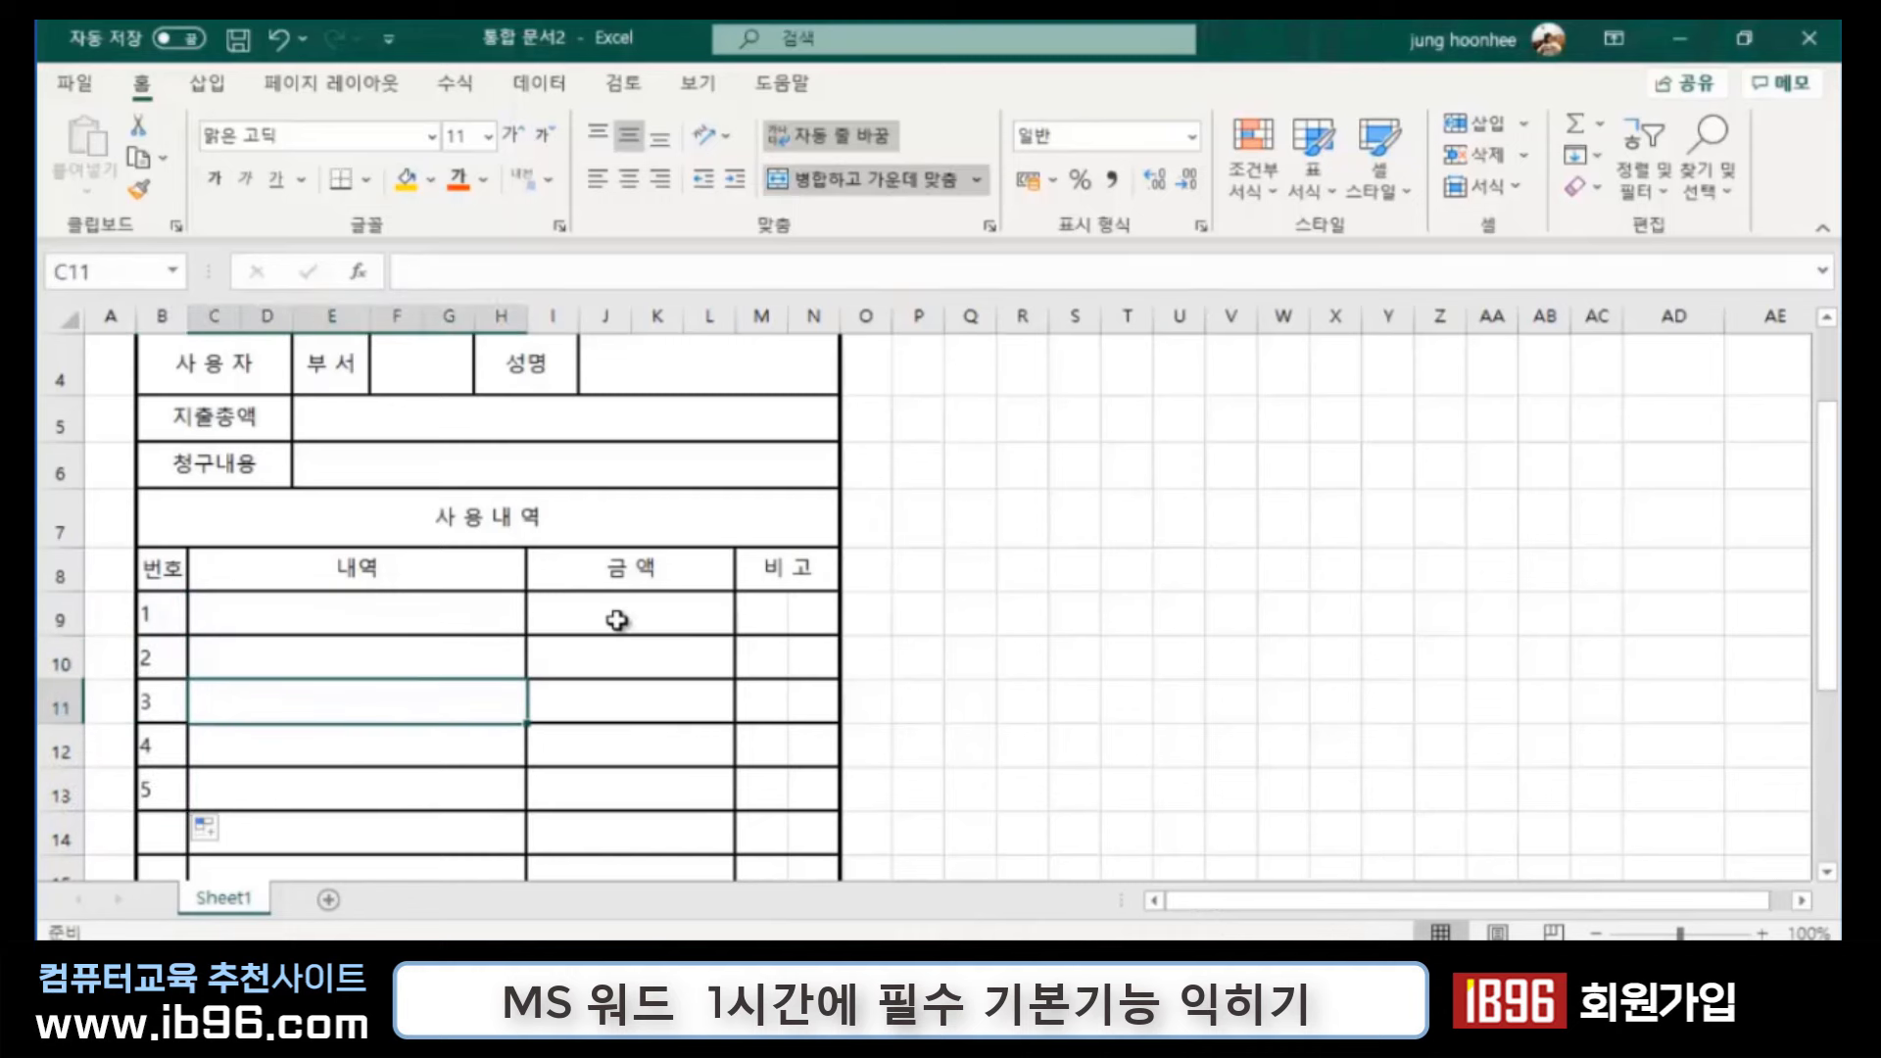
click(614, 615)
click(617, 654)
click(637, 700)
Step: Point out the 금액 range I9 to I18 and select the 지급액 total cell D20
scroll(650, 730, down, 3)
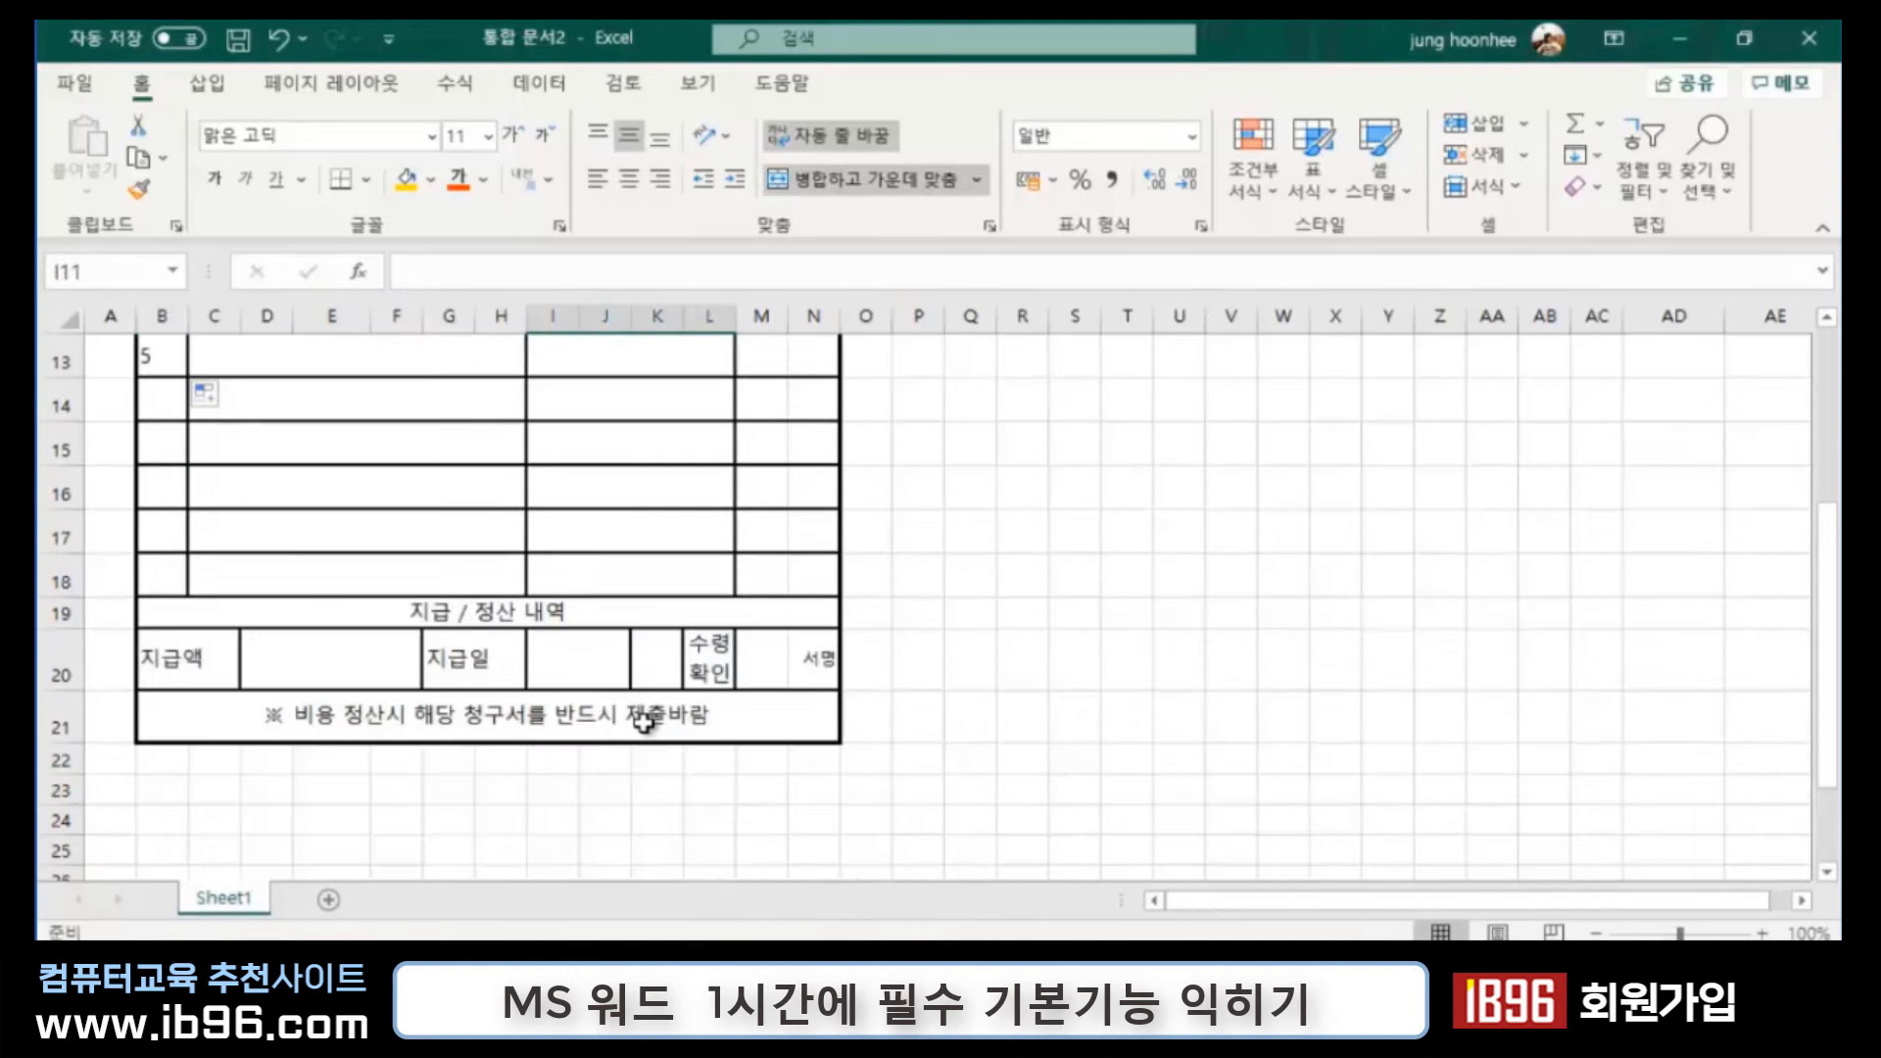
click(614, 586)
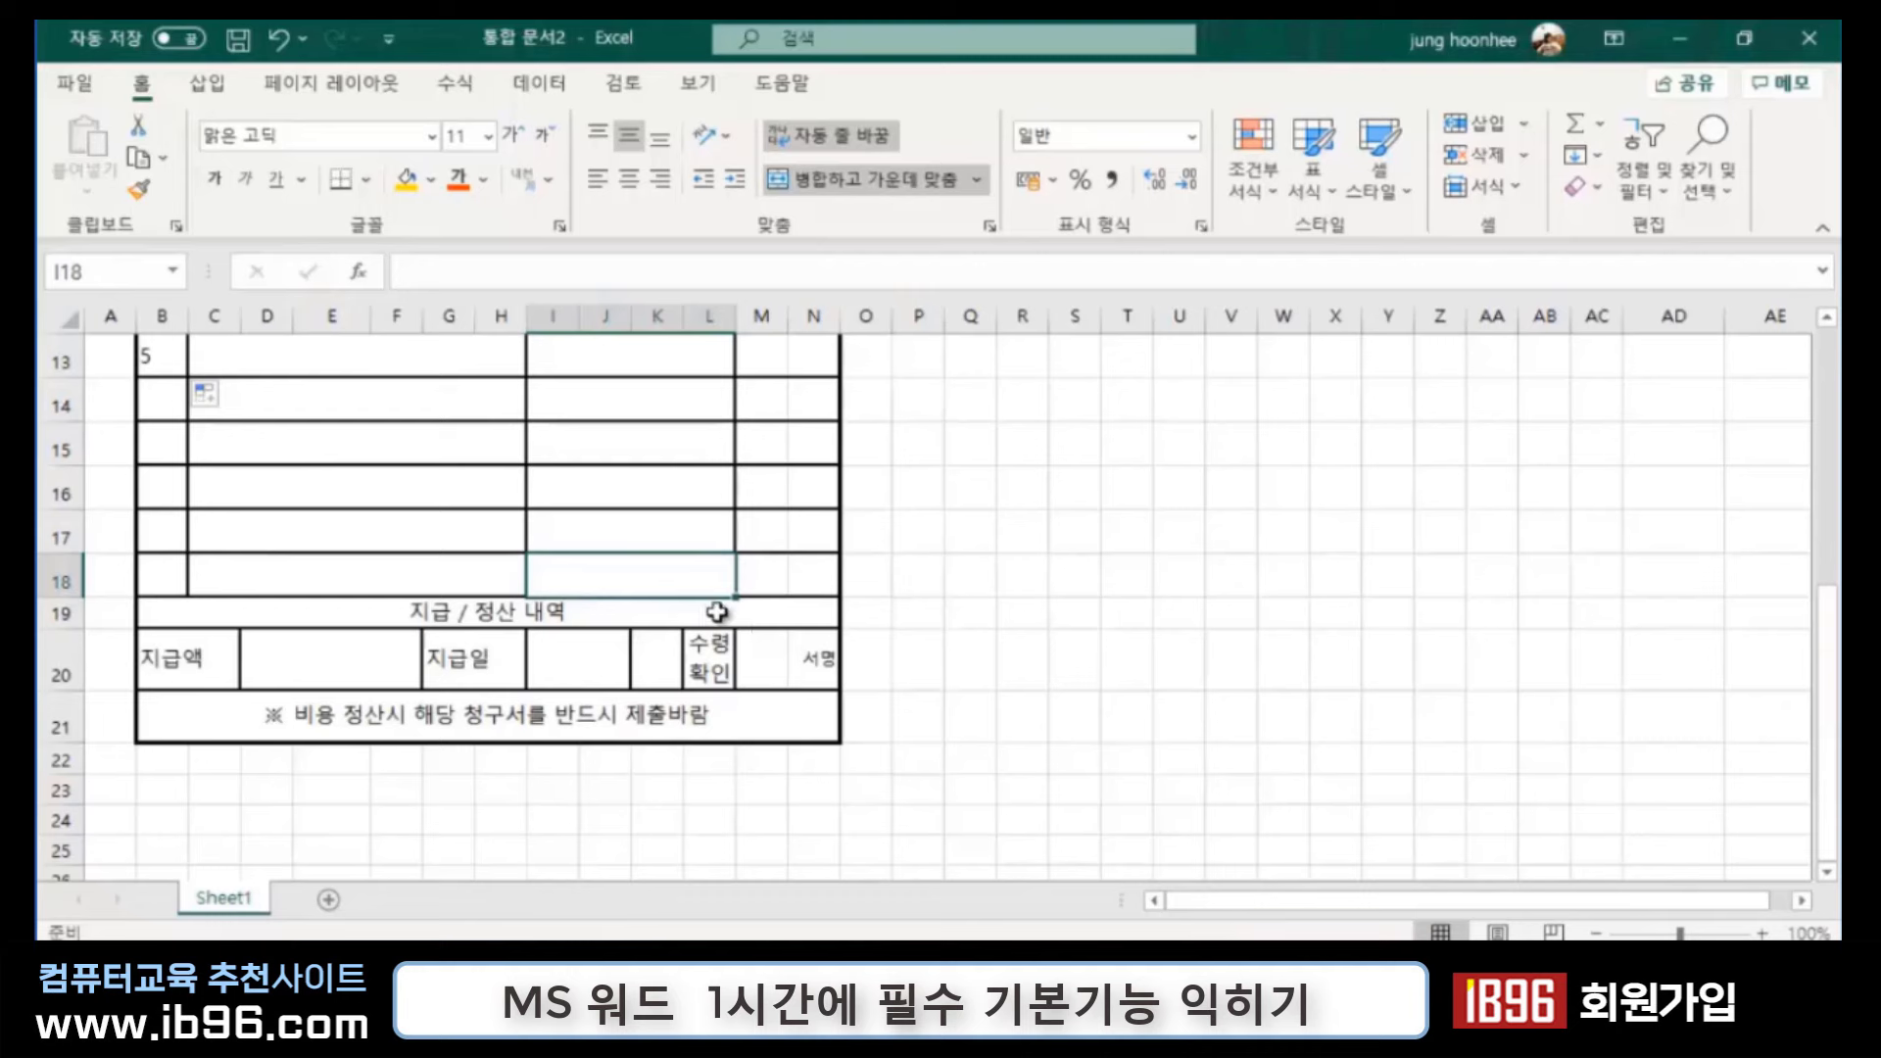
click(717, 611)
click(1086, 704)
click(320, 649)
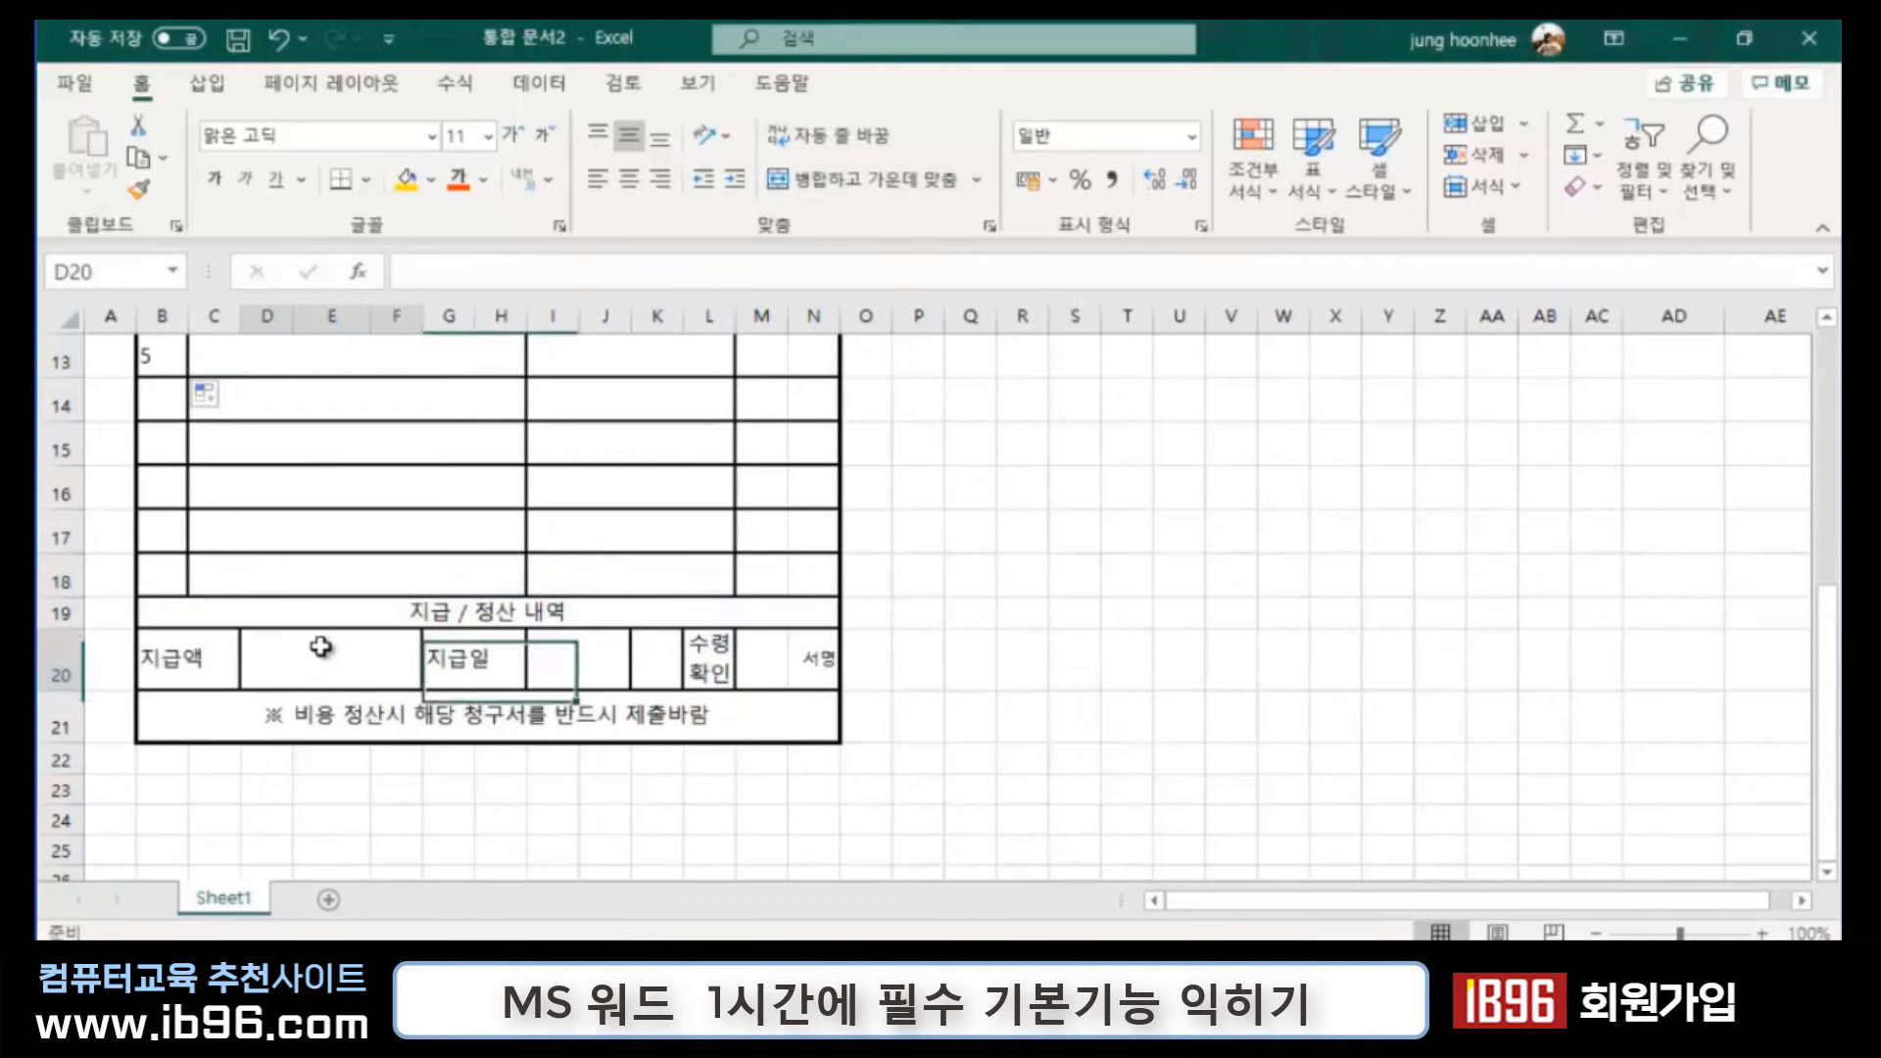
scroll(609, 542, up, 3)
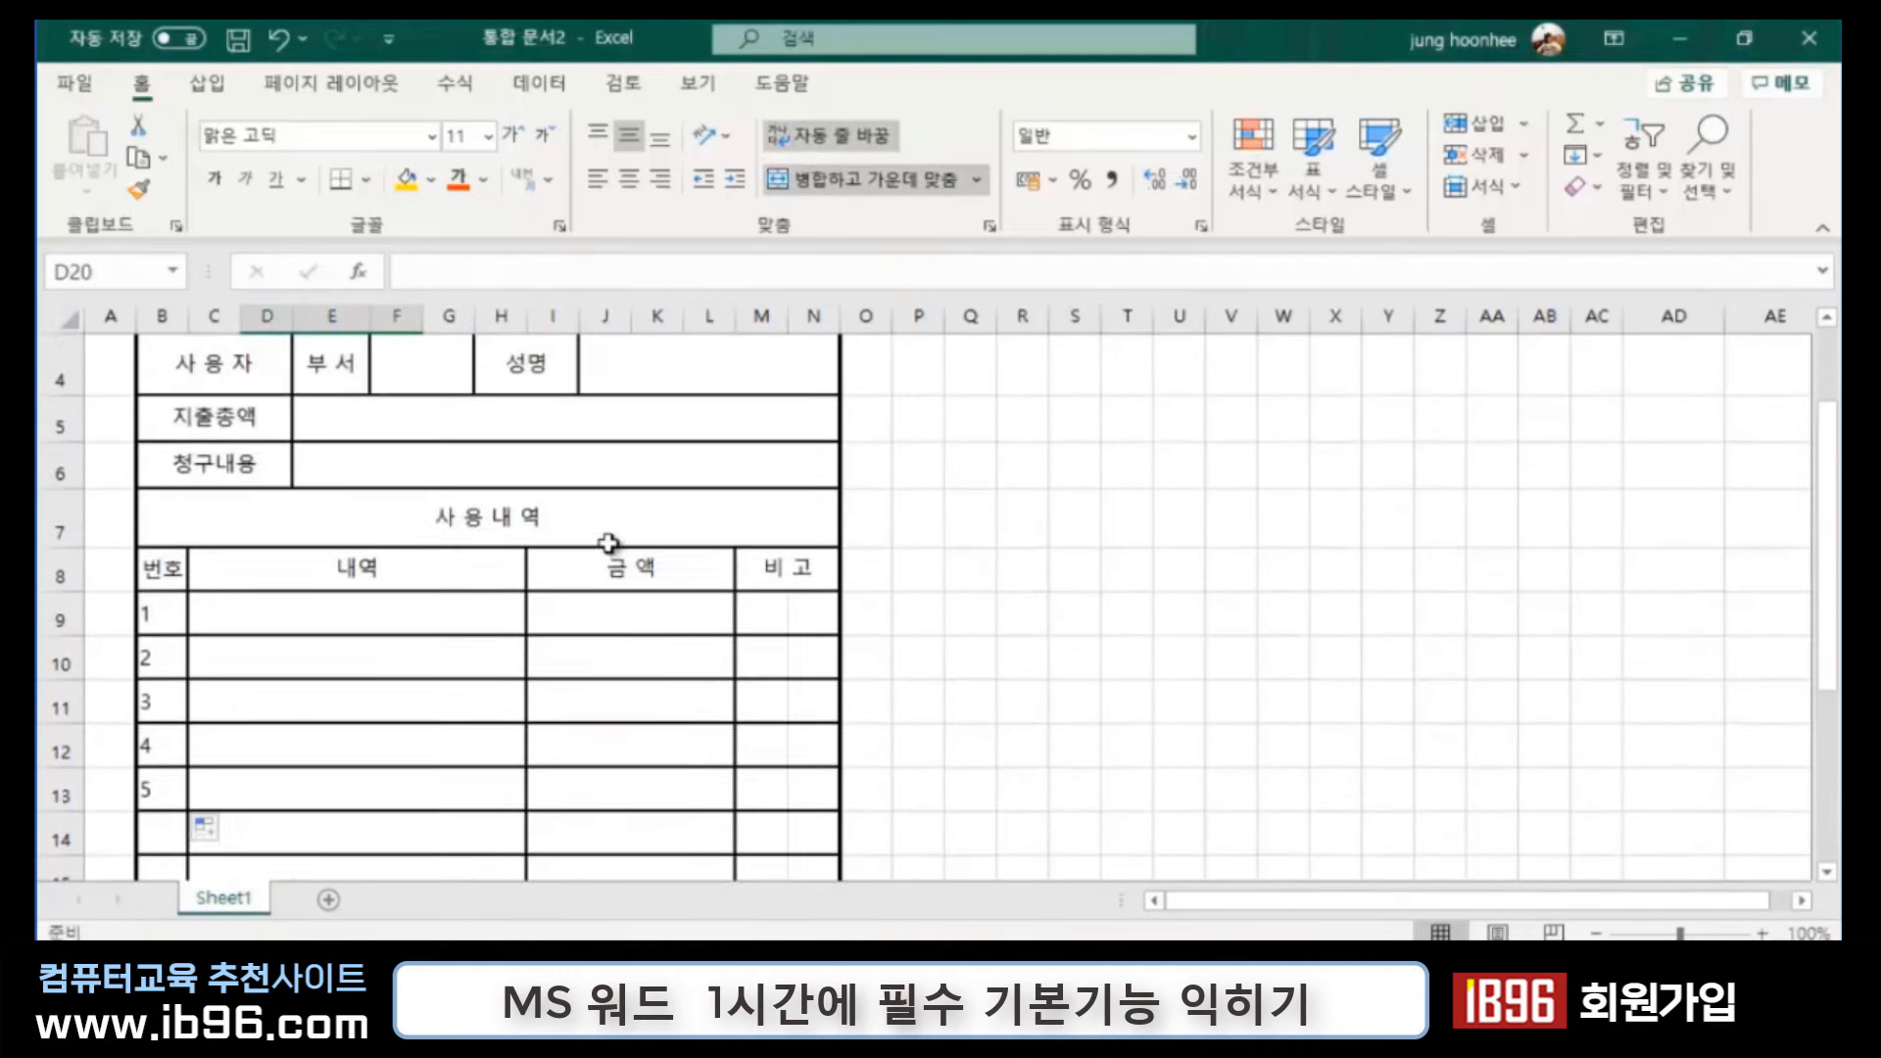
click(623, 613)
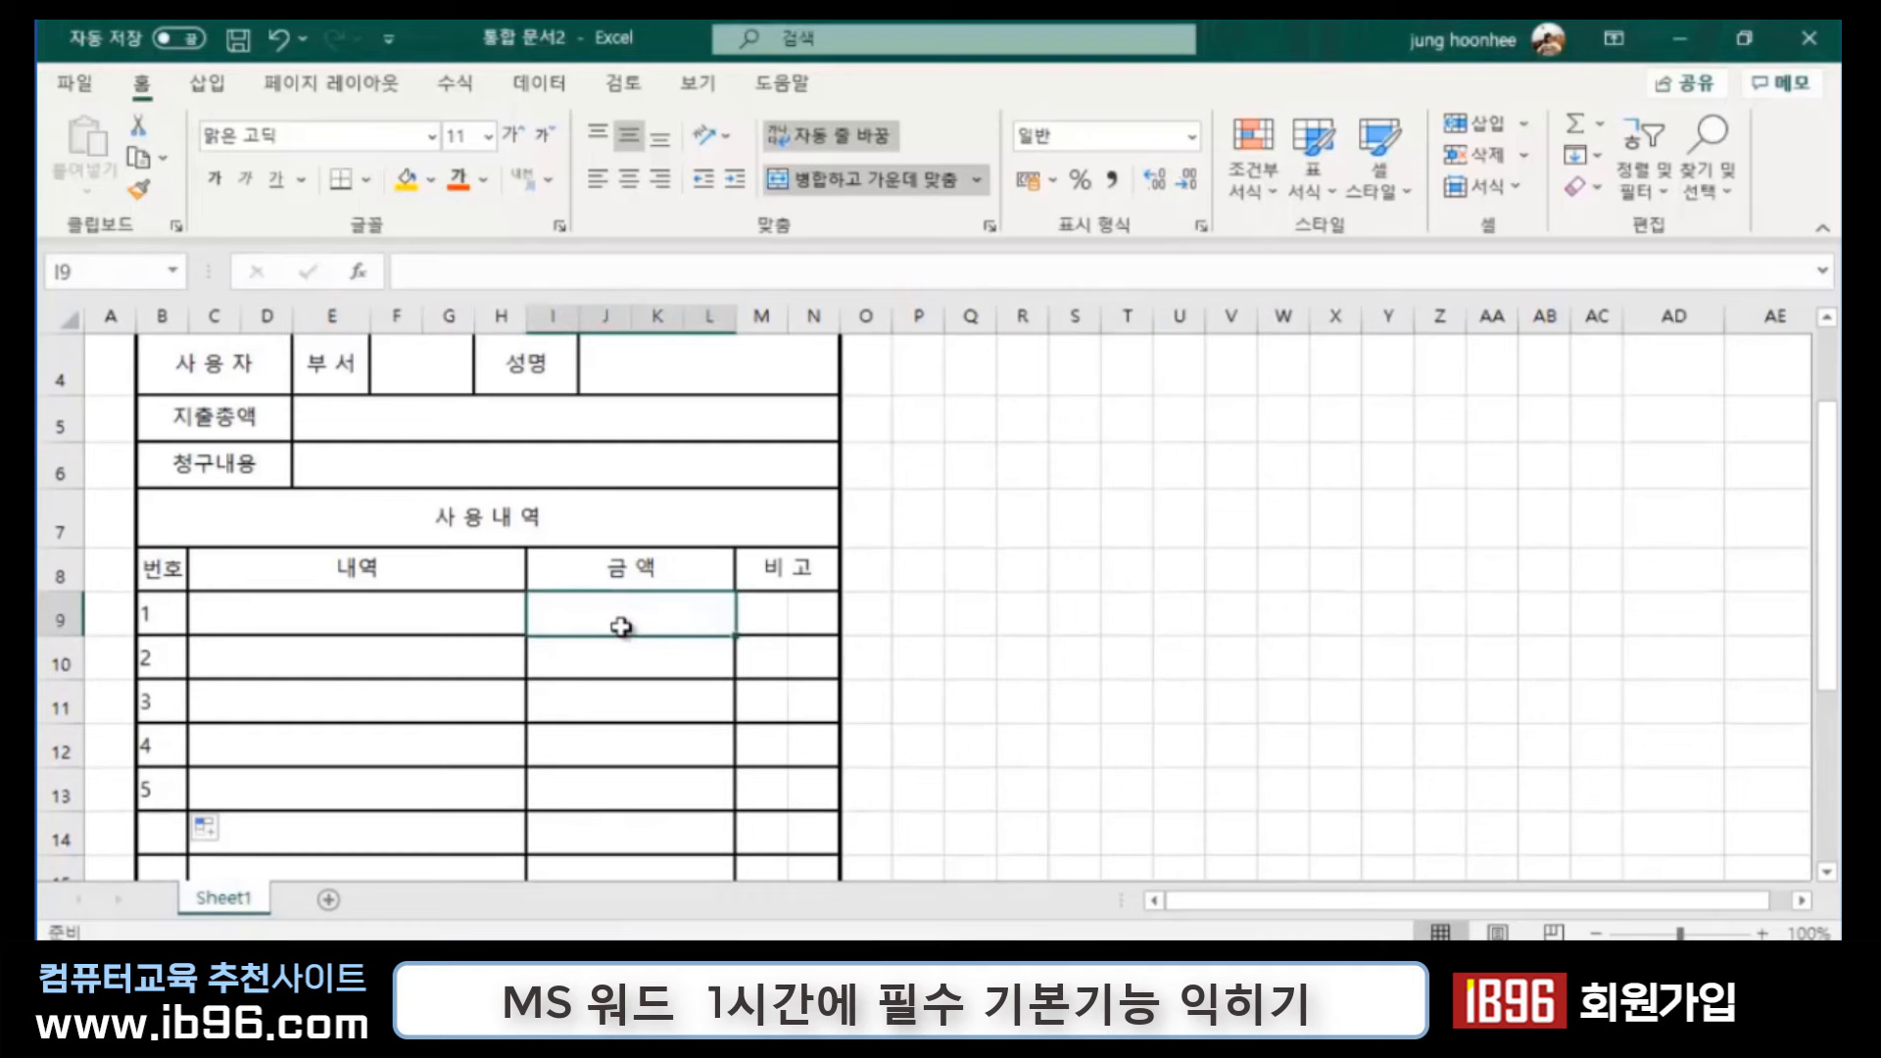
scroll(597, 793, down, 3)
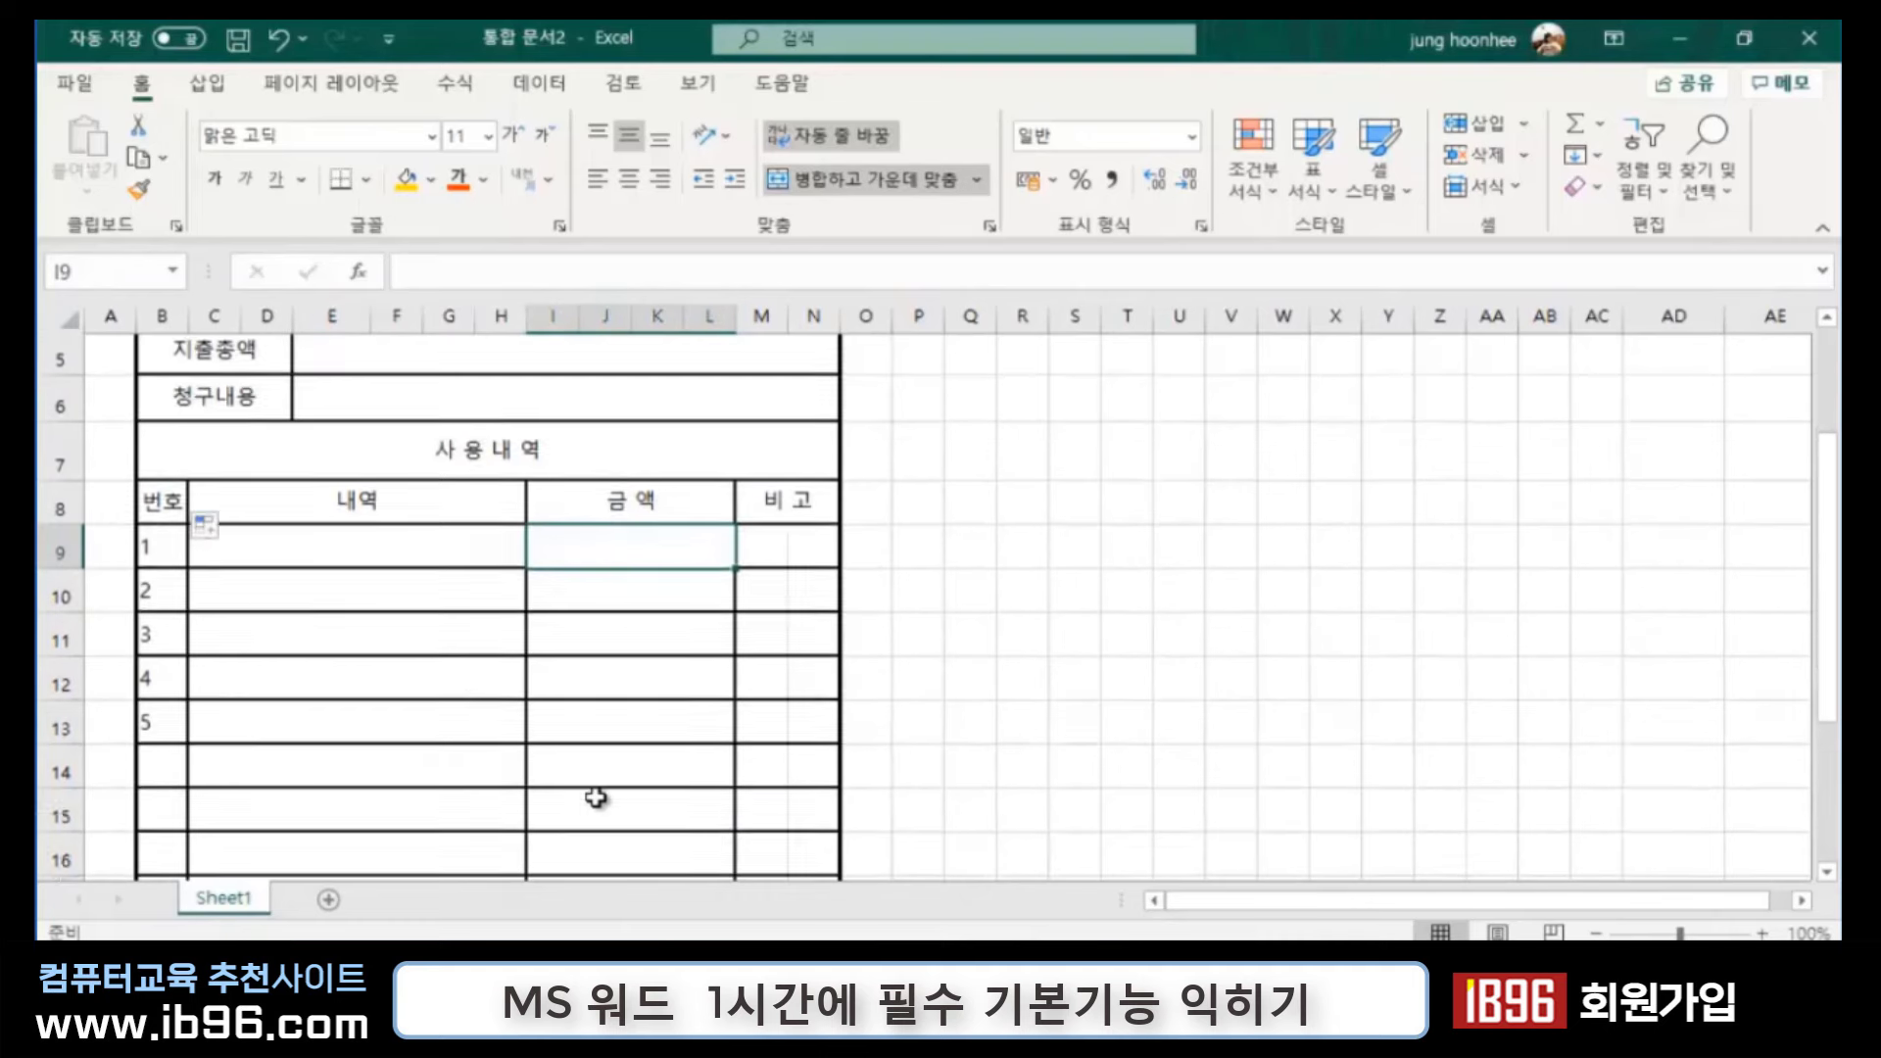
click(609, 582)
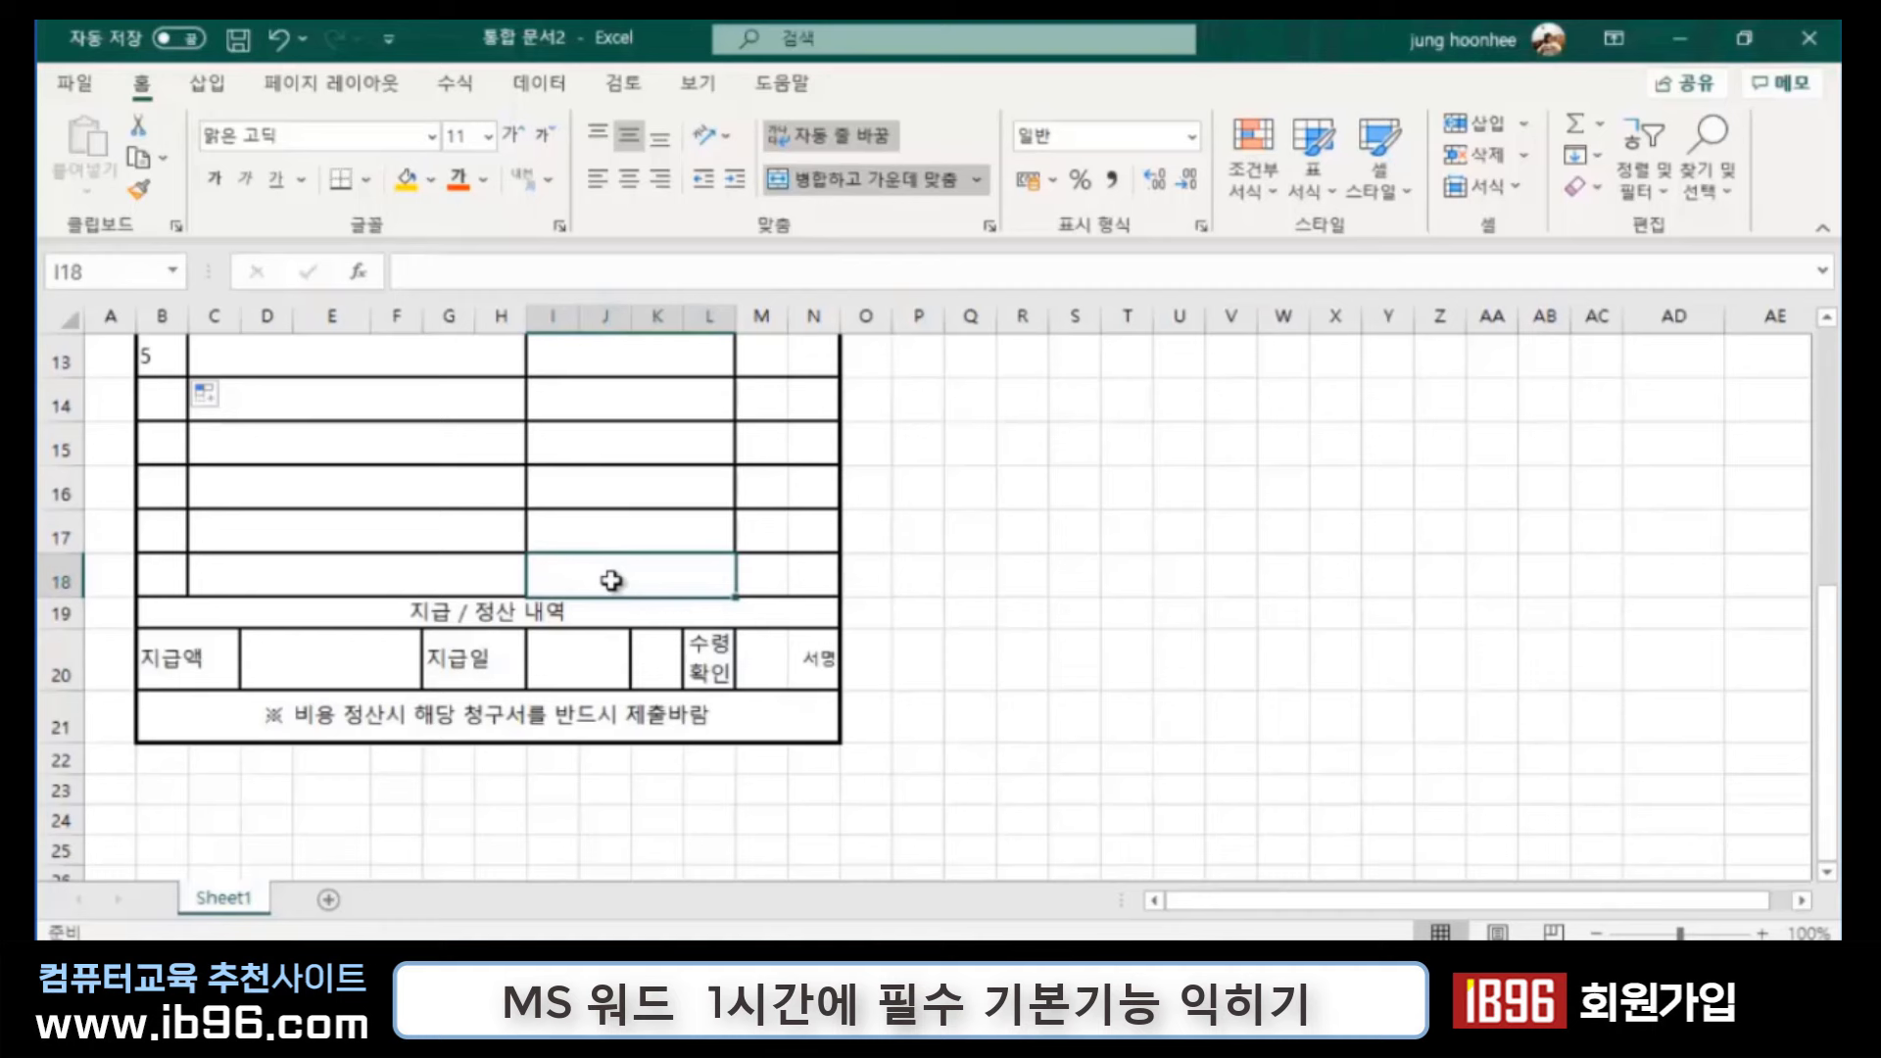
click(326, 663)
Step: Enter =SUM(I9:I18) in D20 and make the 지급액 total bold
text(=su)
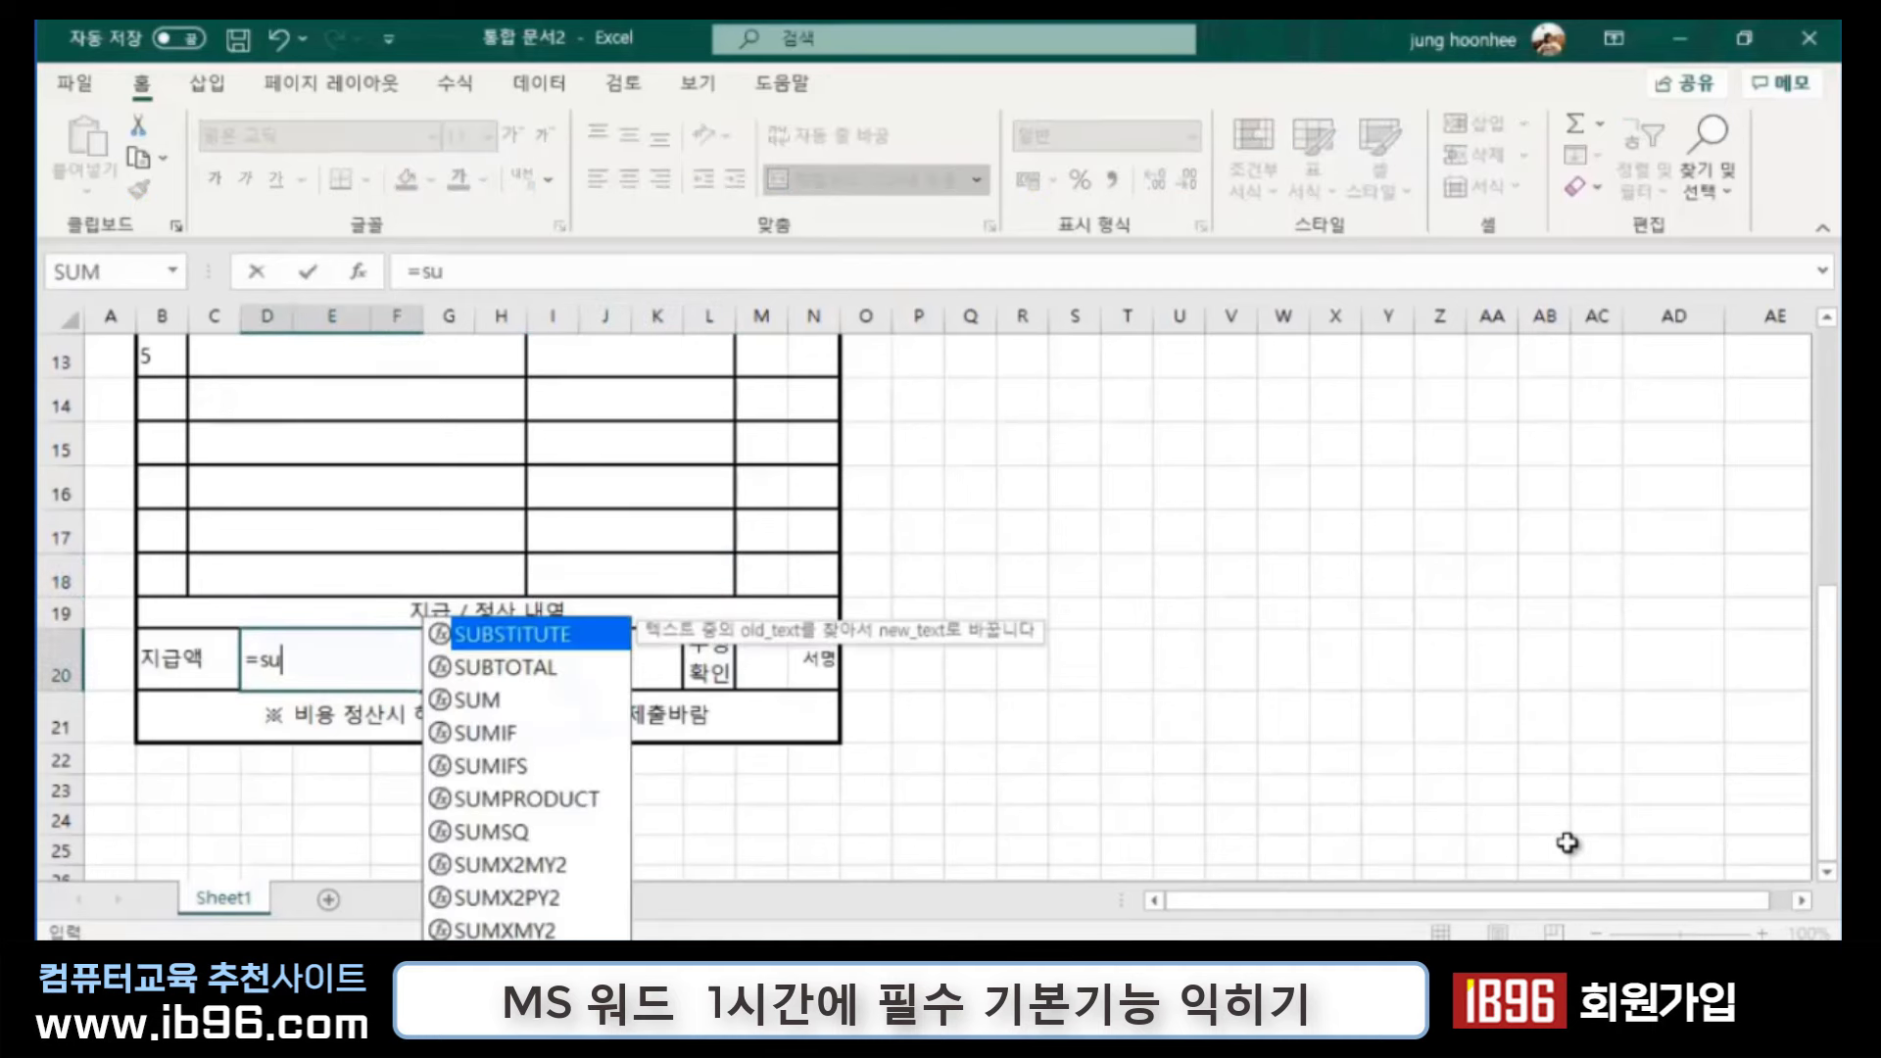
text(m()
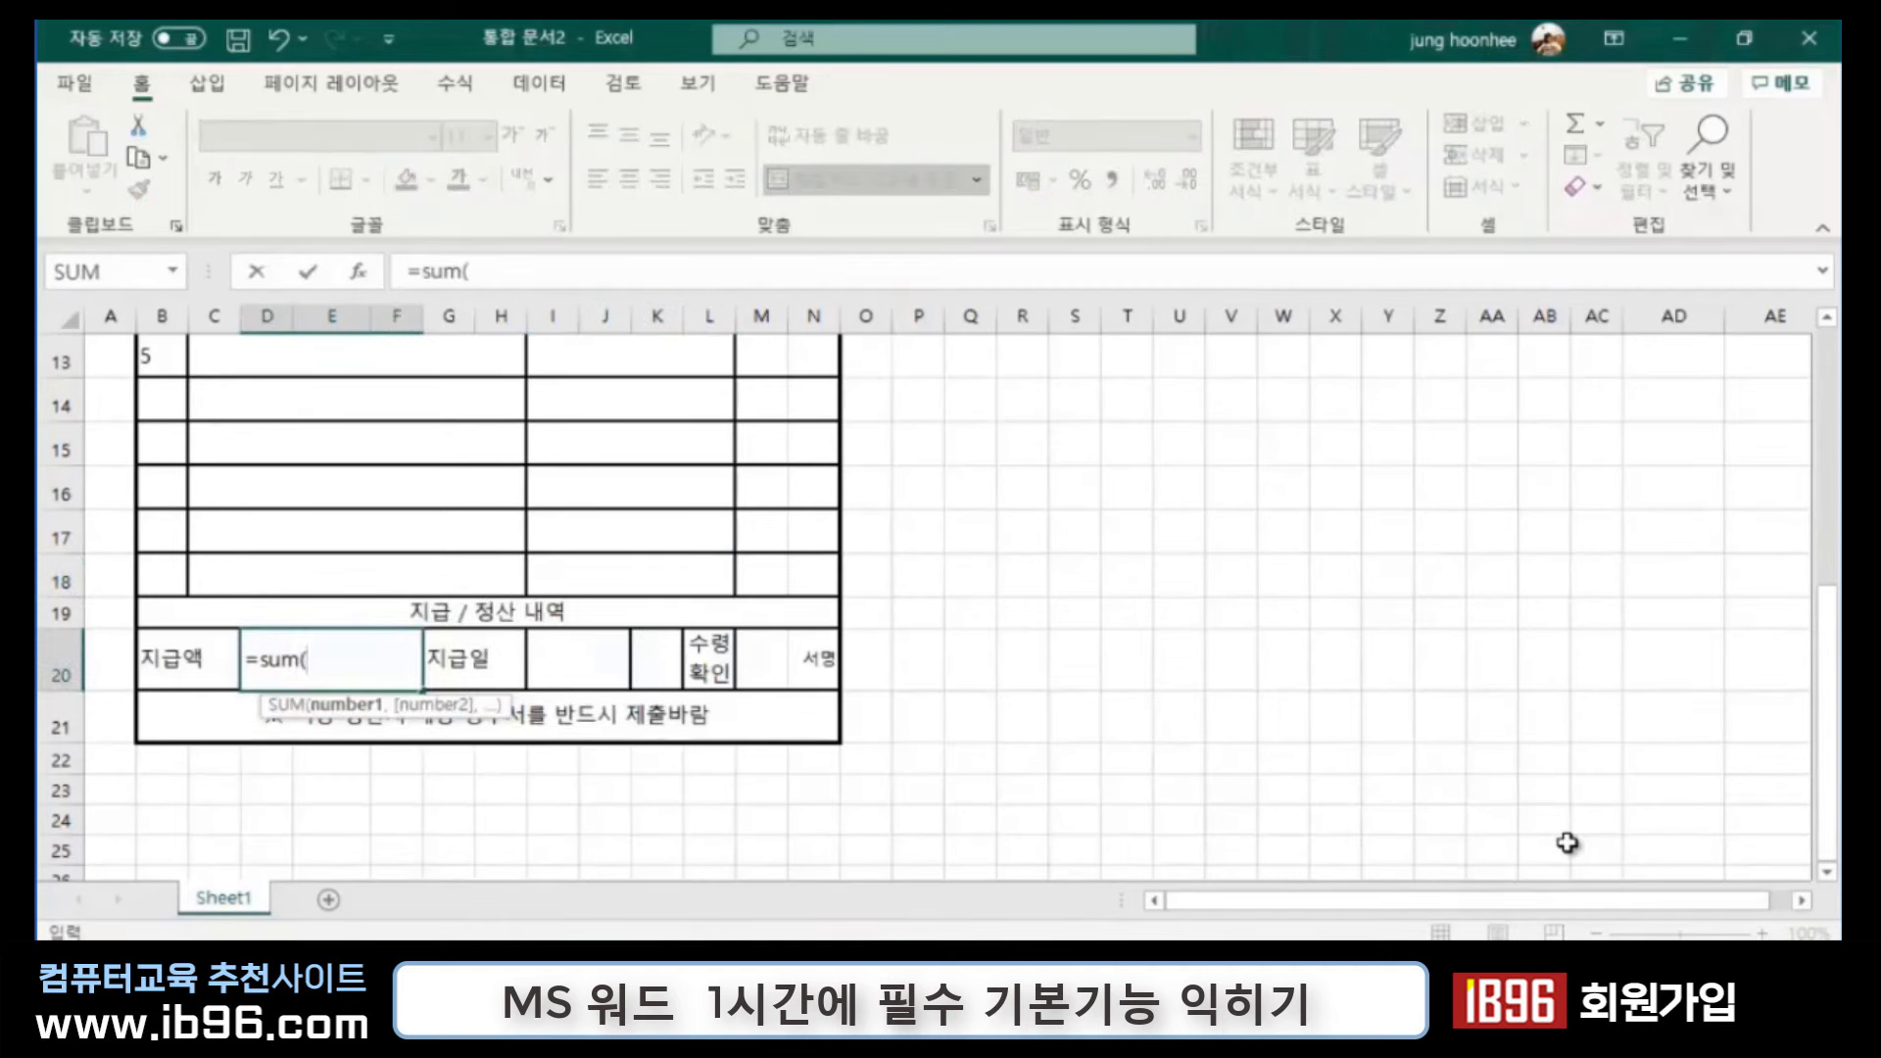
text(i9:i)
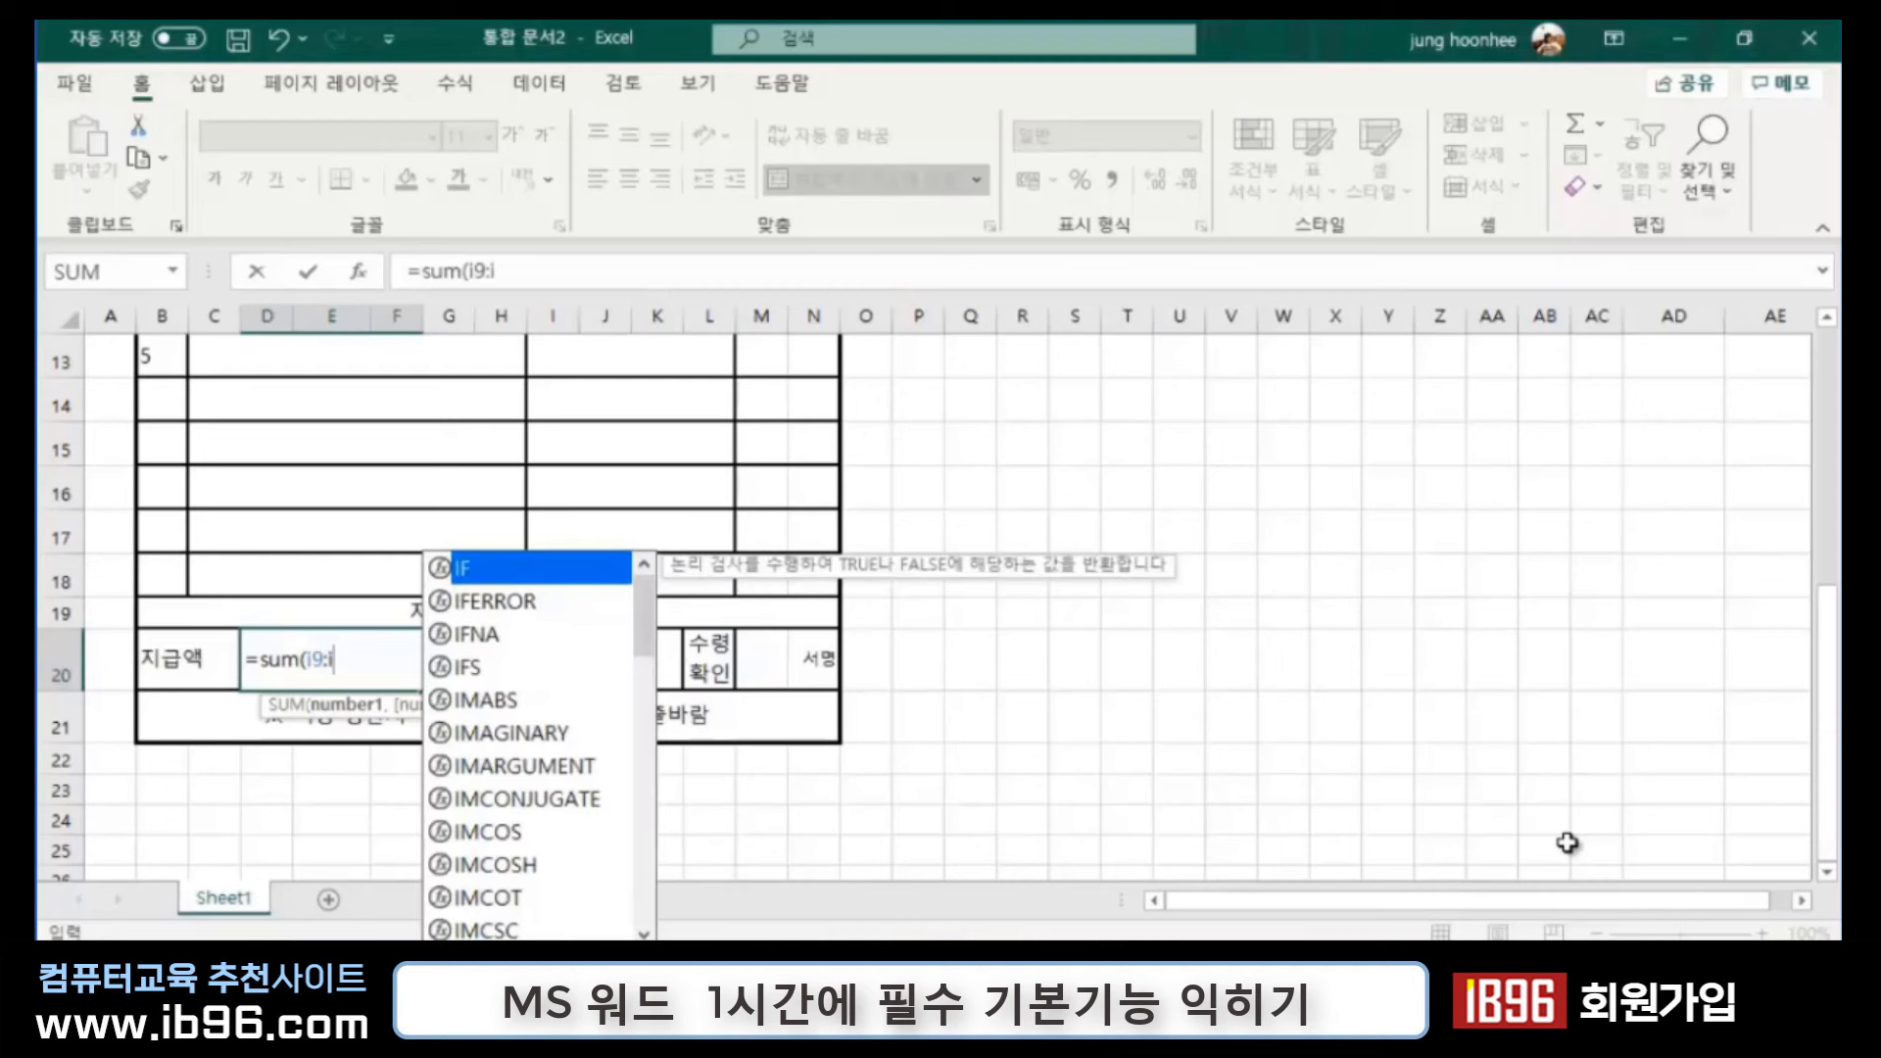
text(18))
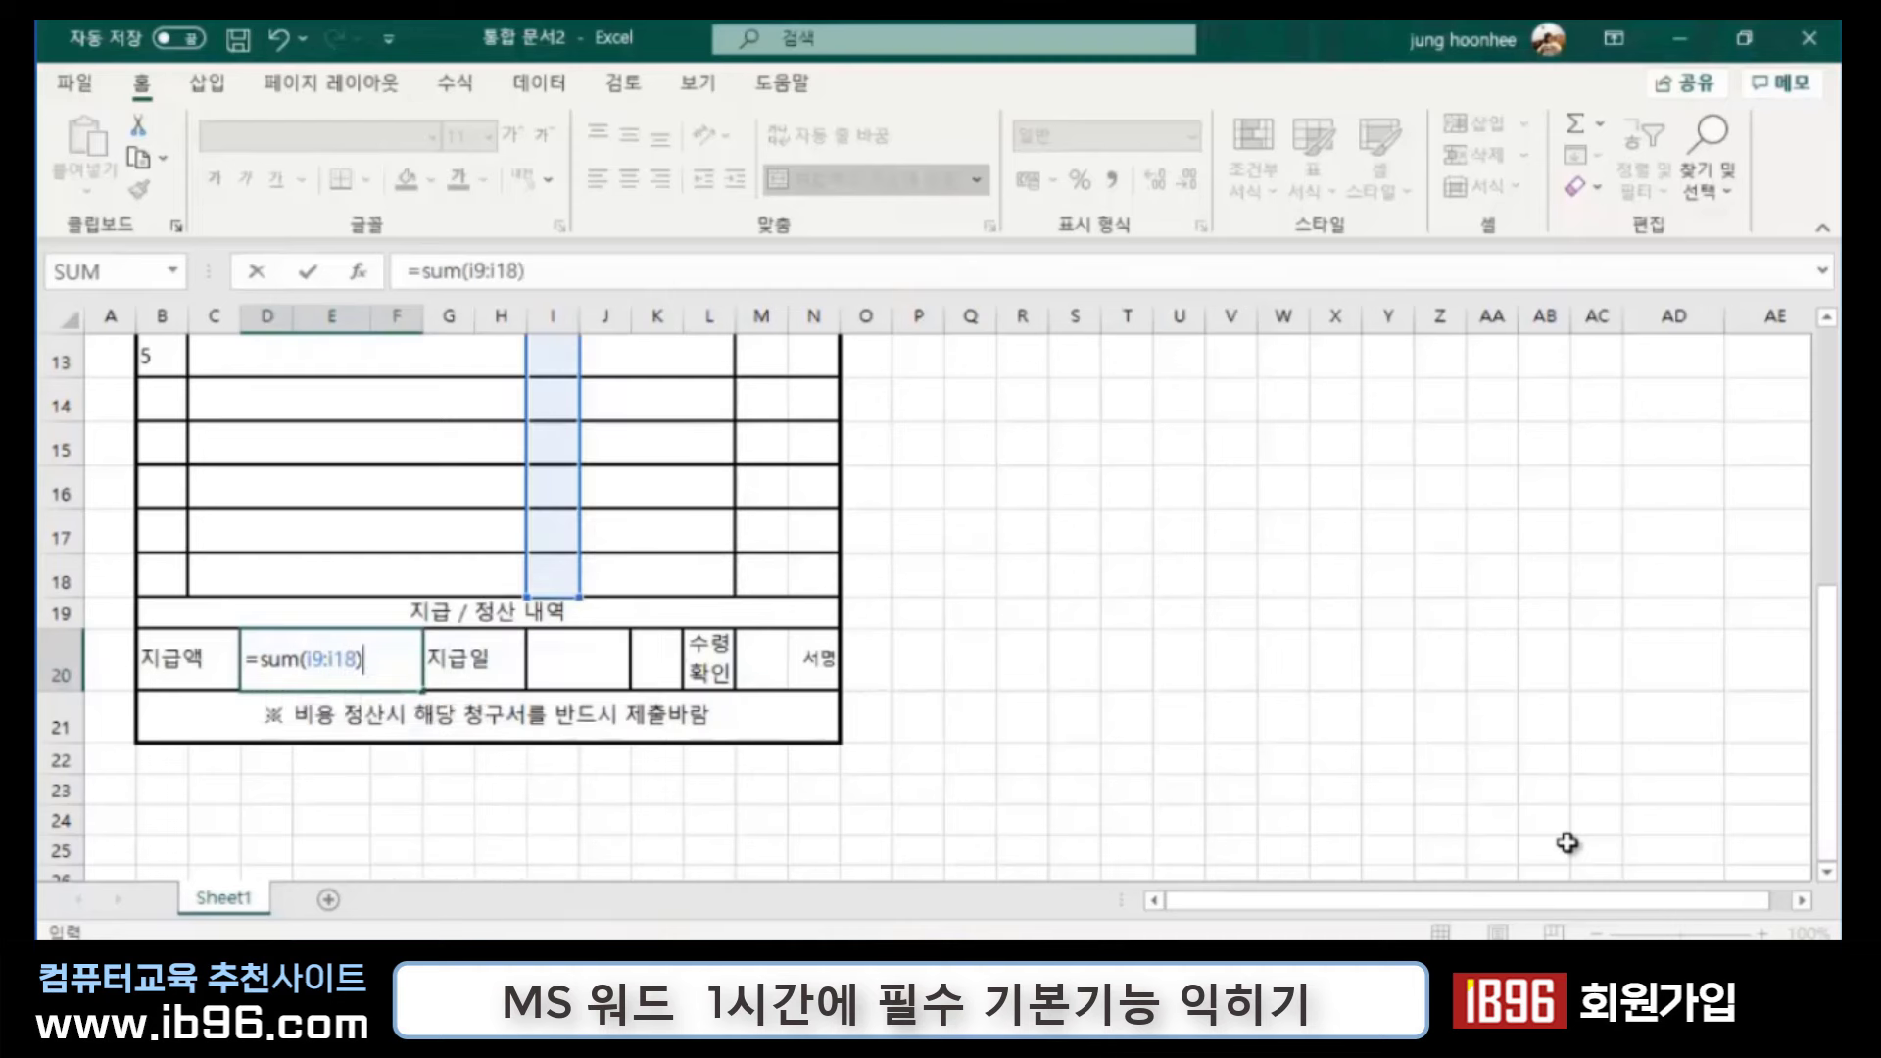
key(Return)
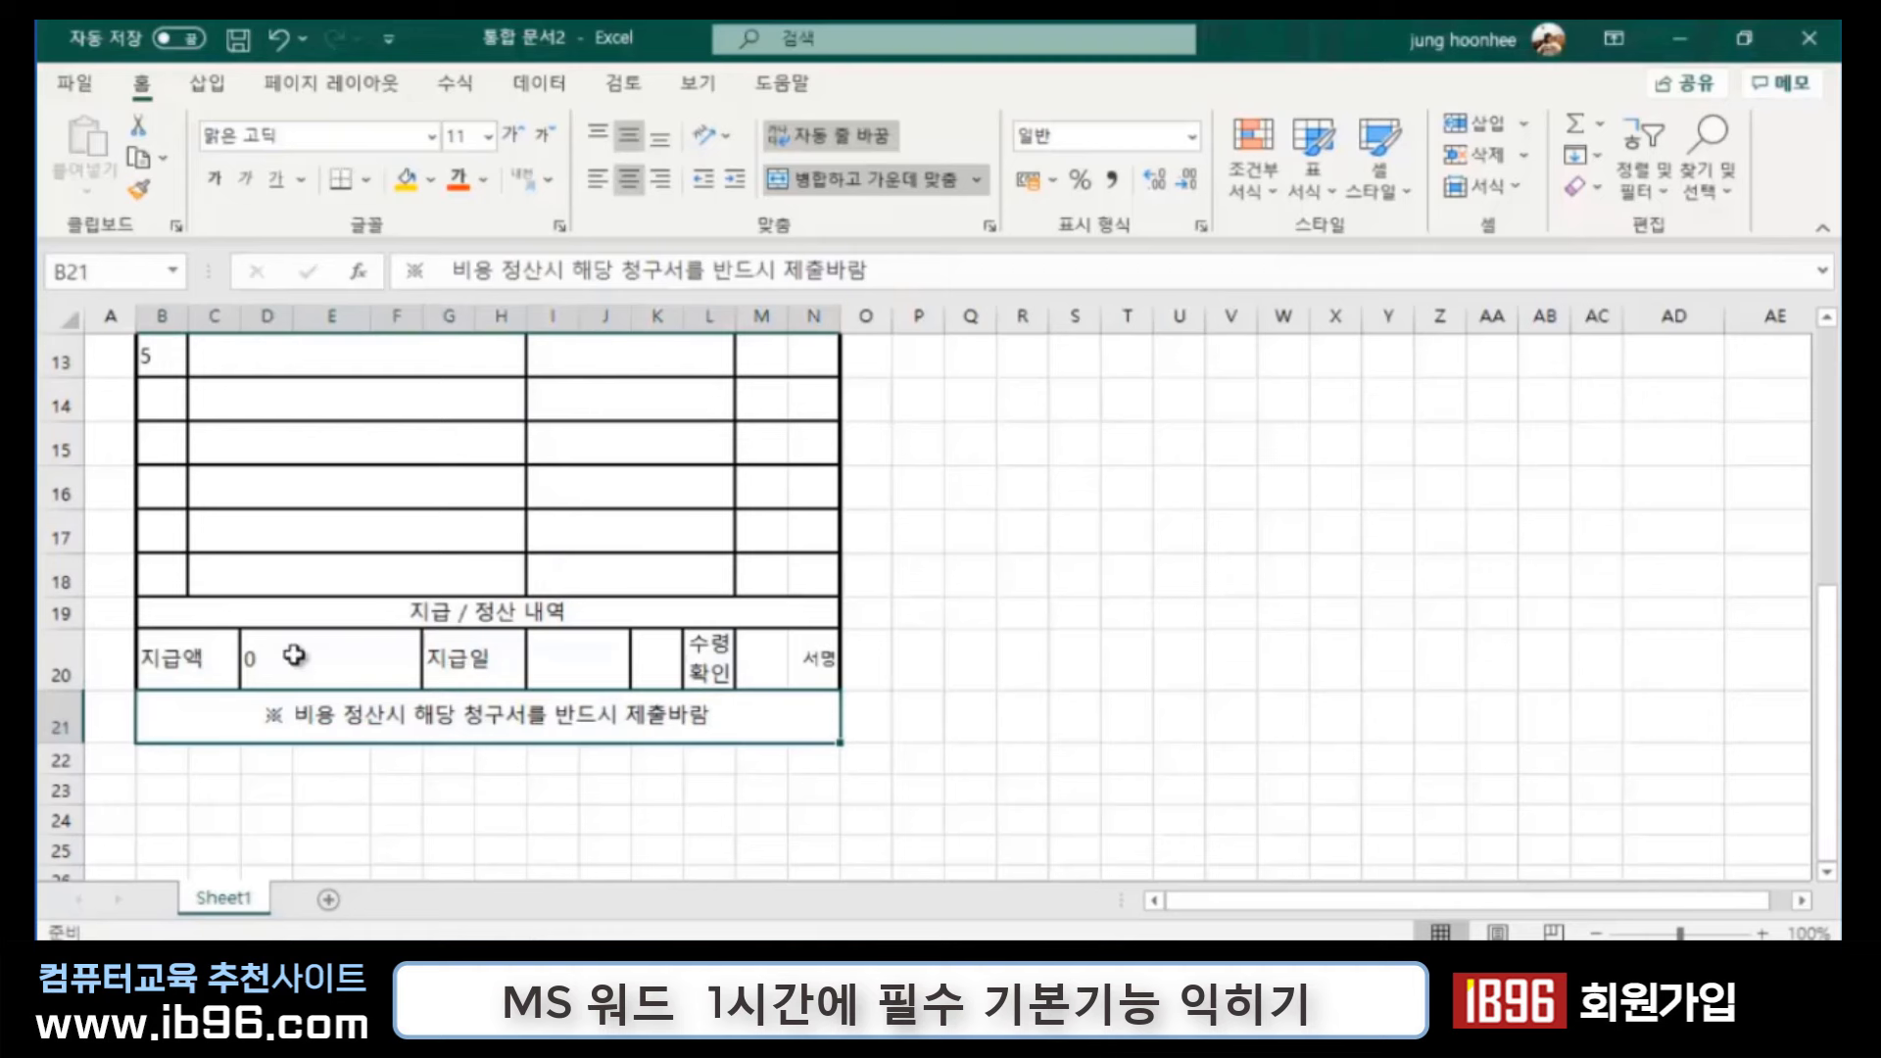
click(295, 654)
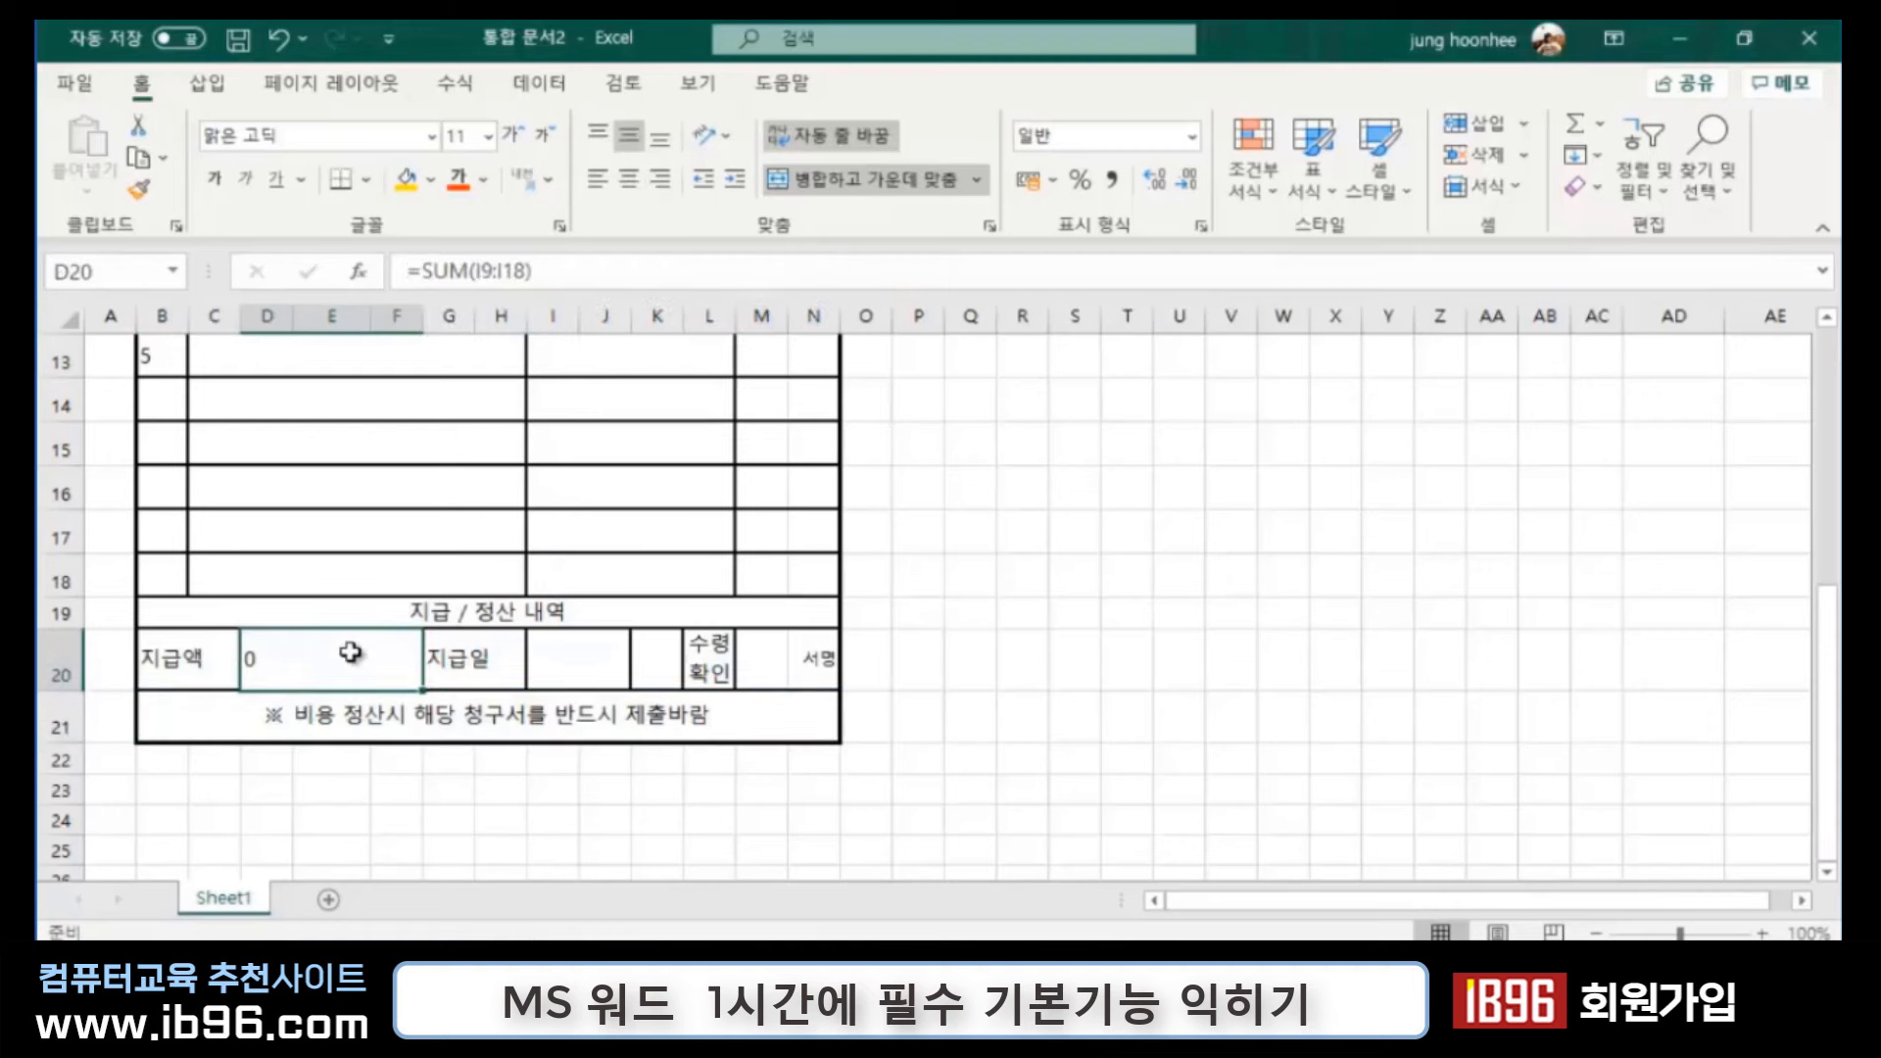
click(215, 177)
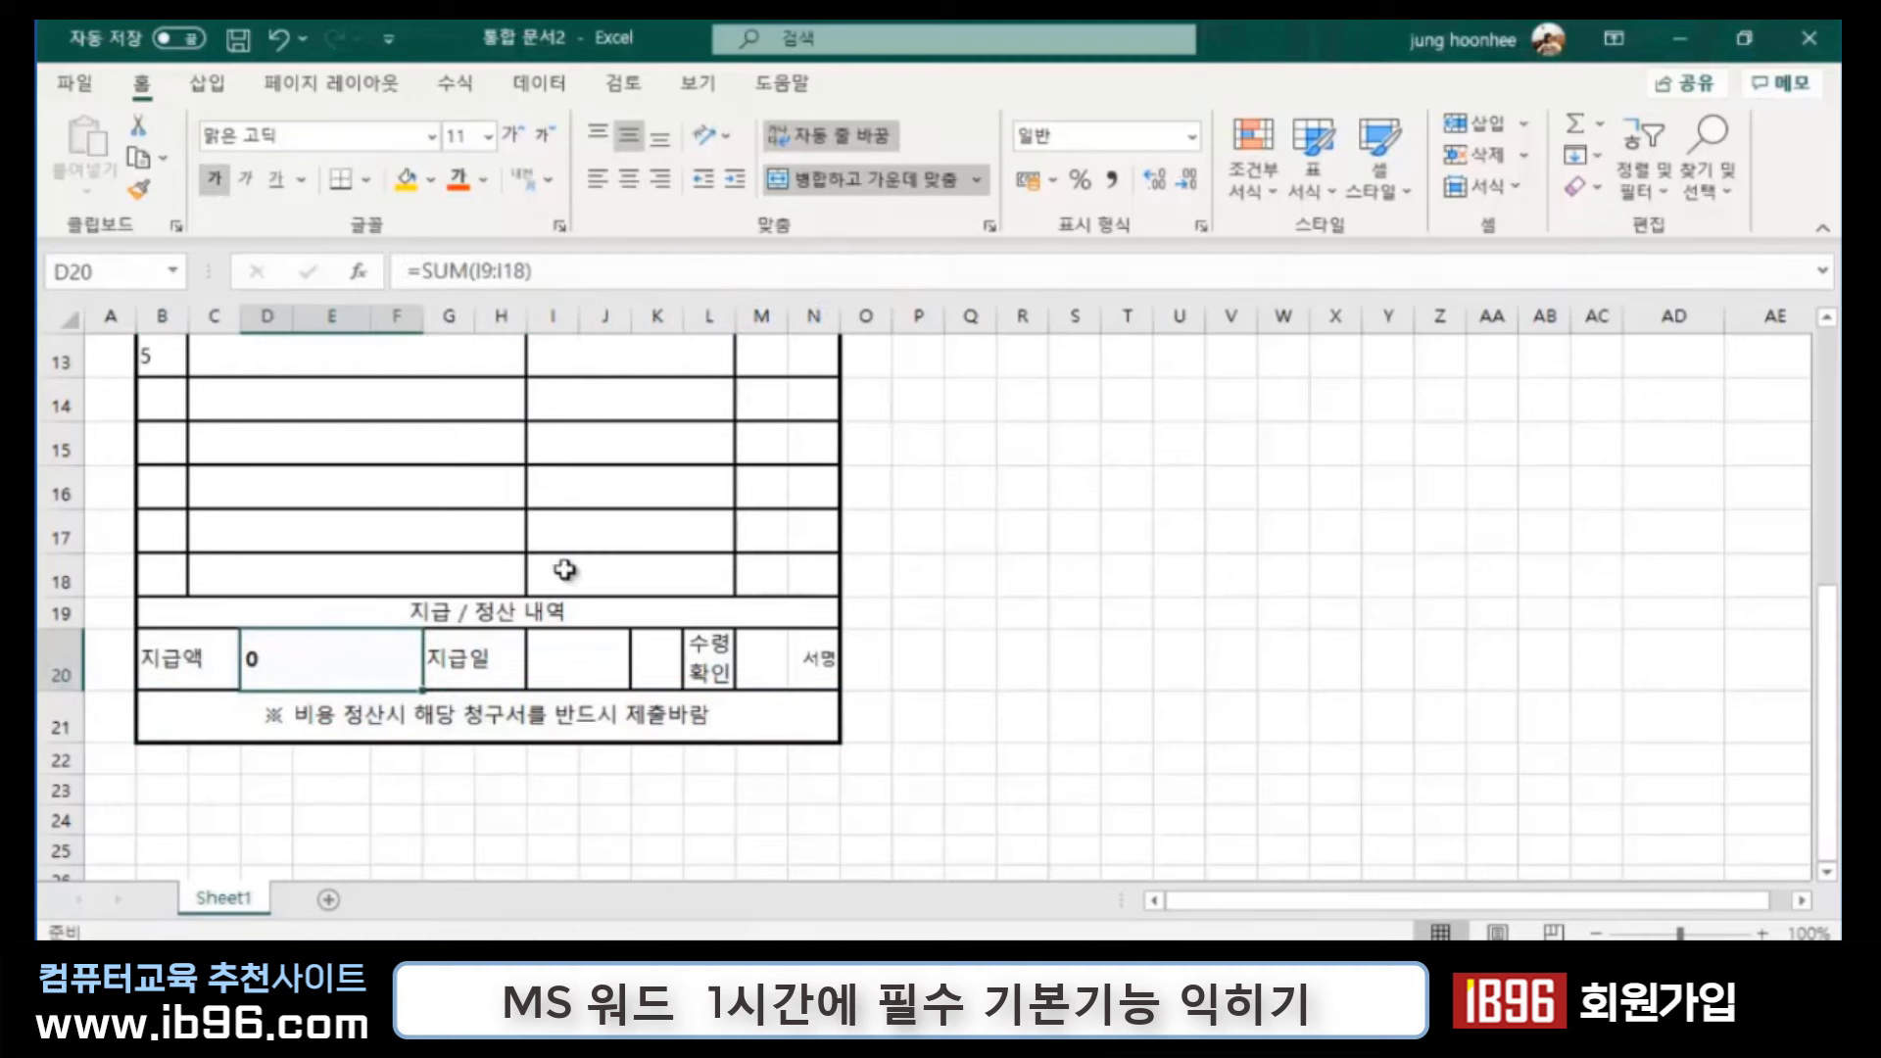
scroll(1097, 561, up, 3)
Step: Enter the first expense line: 비품 in C9 with amount 5000 in I9
click(363, 616)
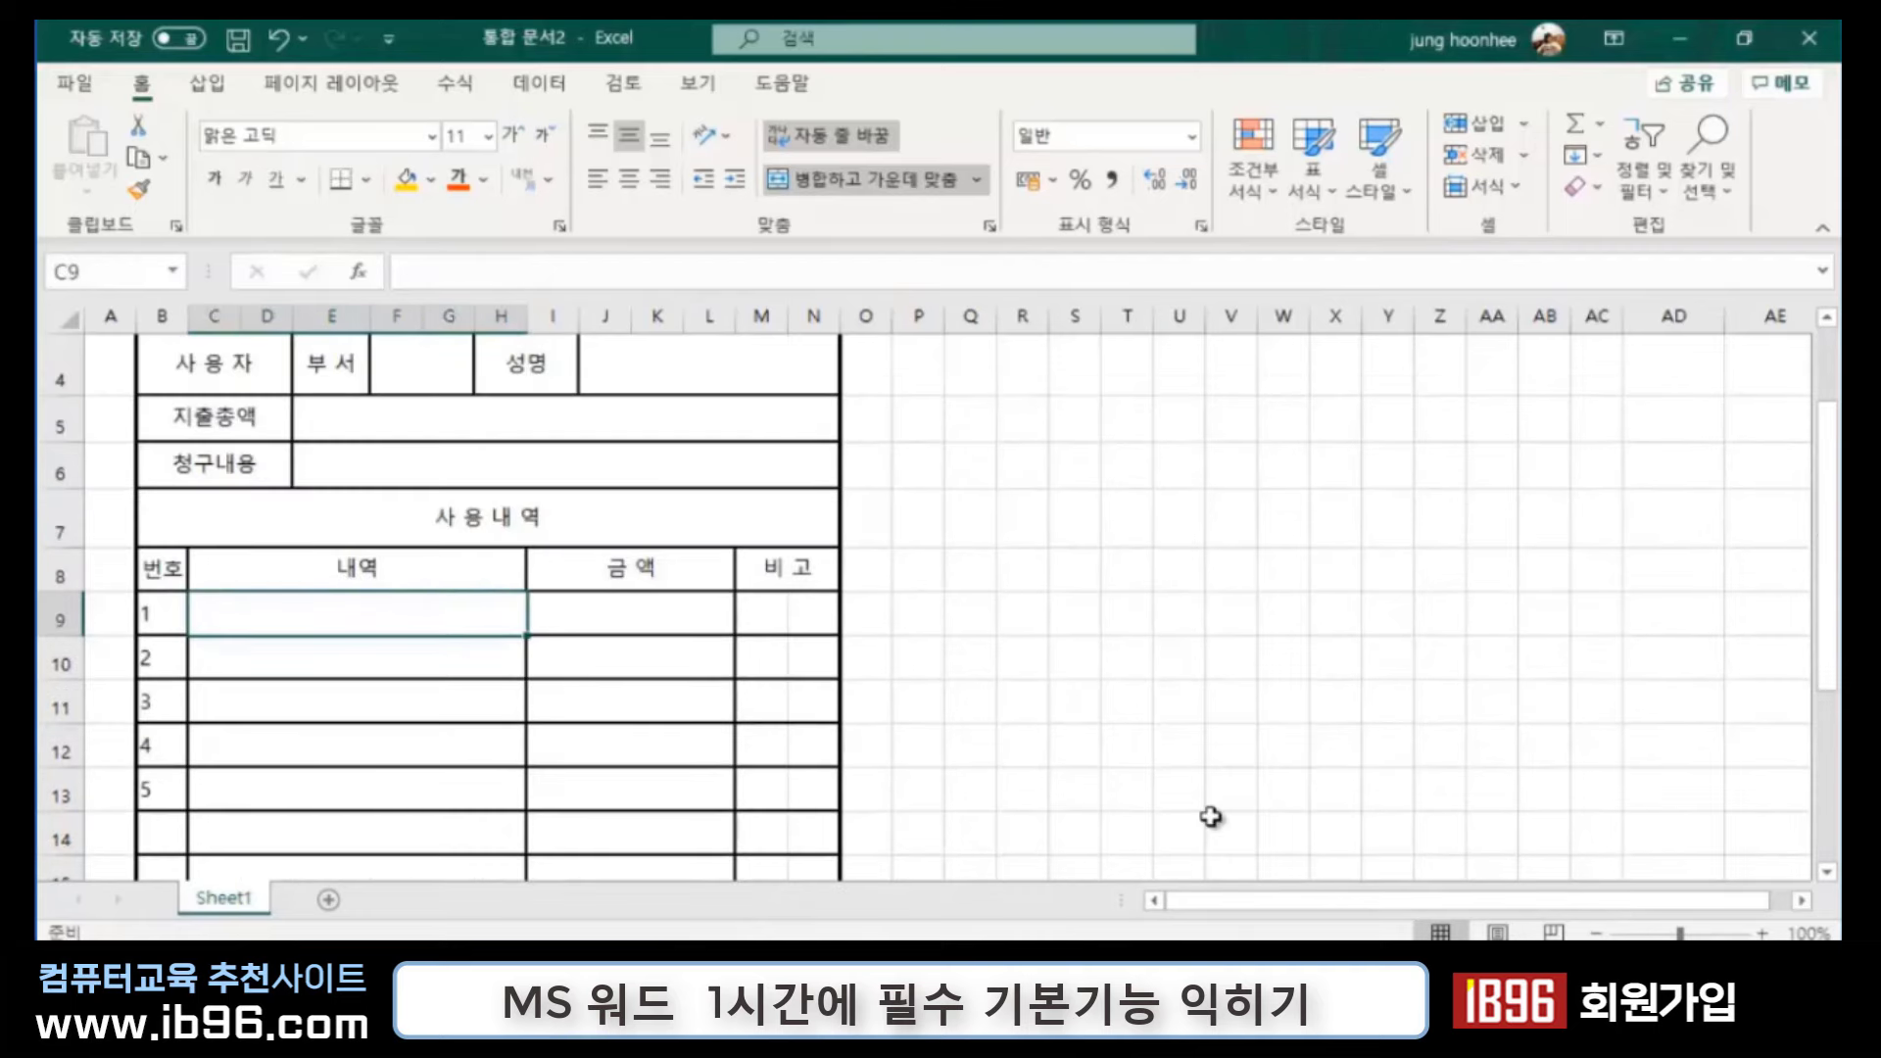
text(qlv)
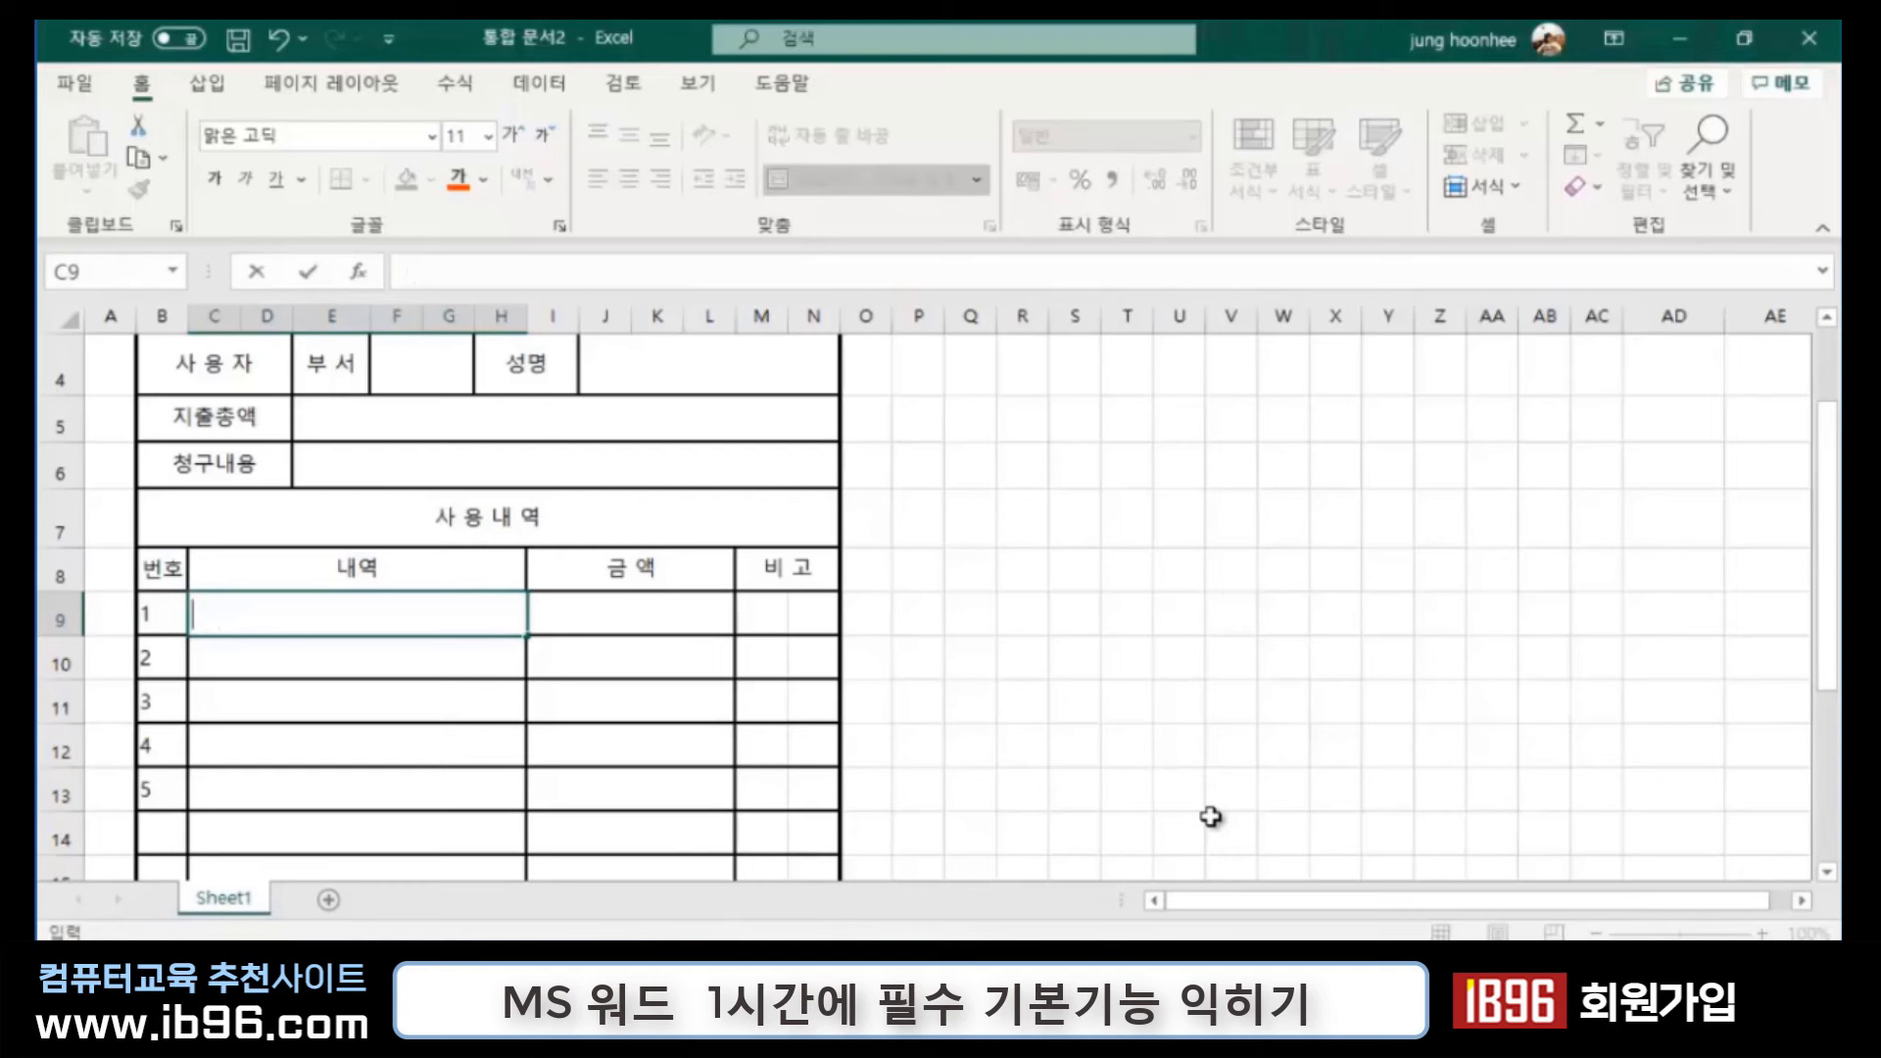
text(비품ㄴ)
key(Tab)
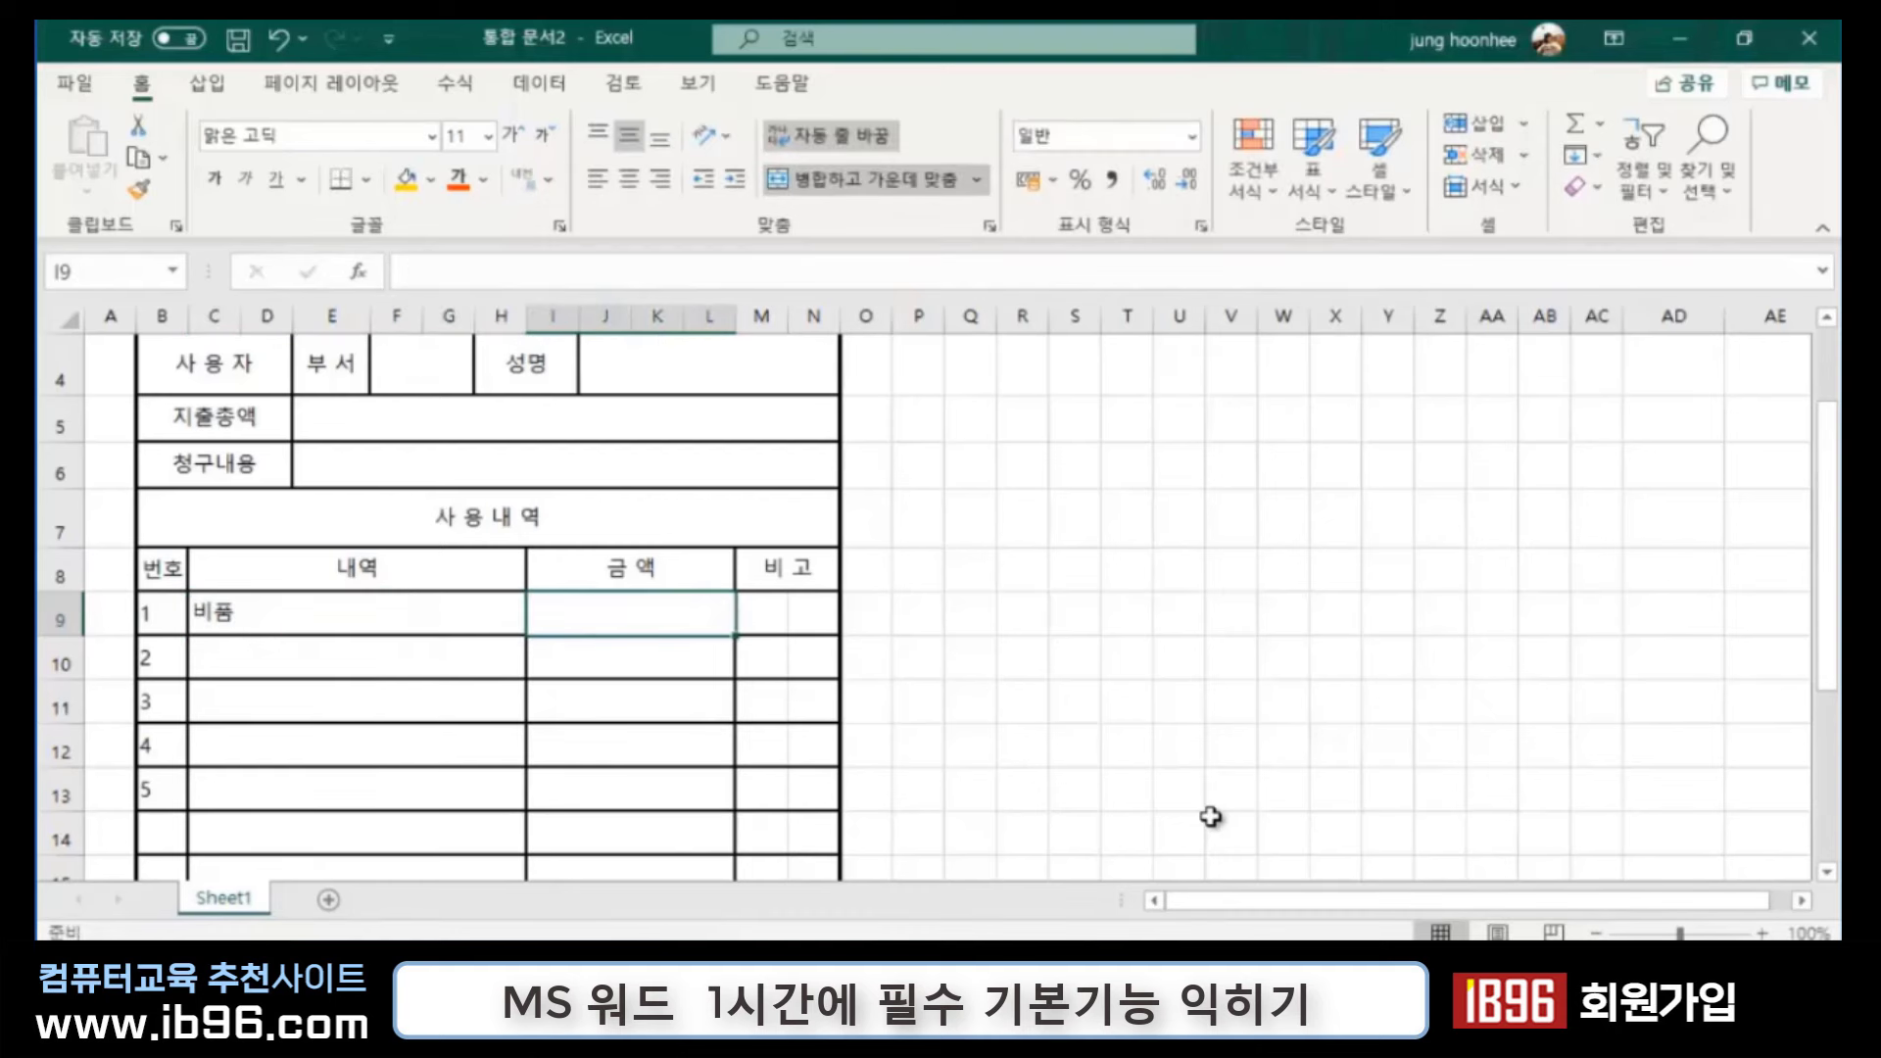
text(5000)
key(Return)
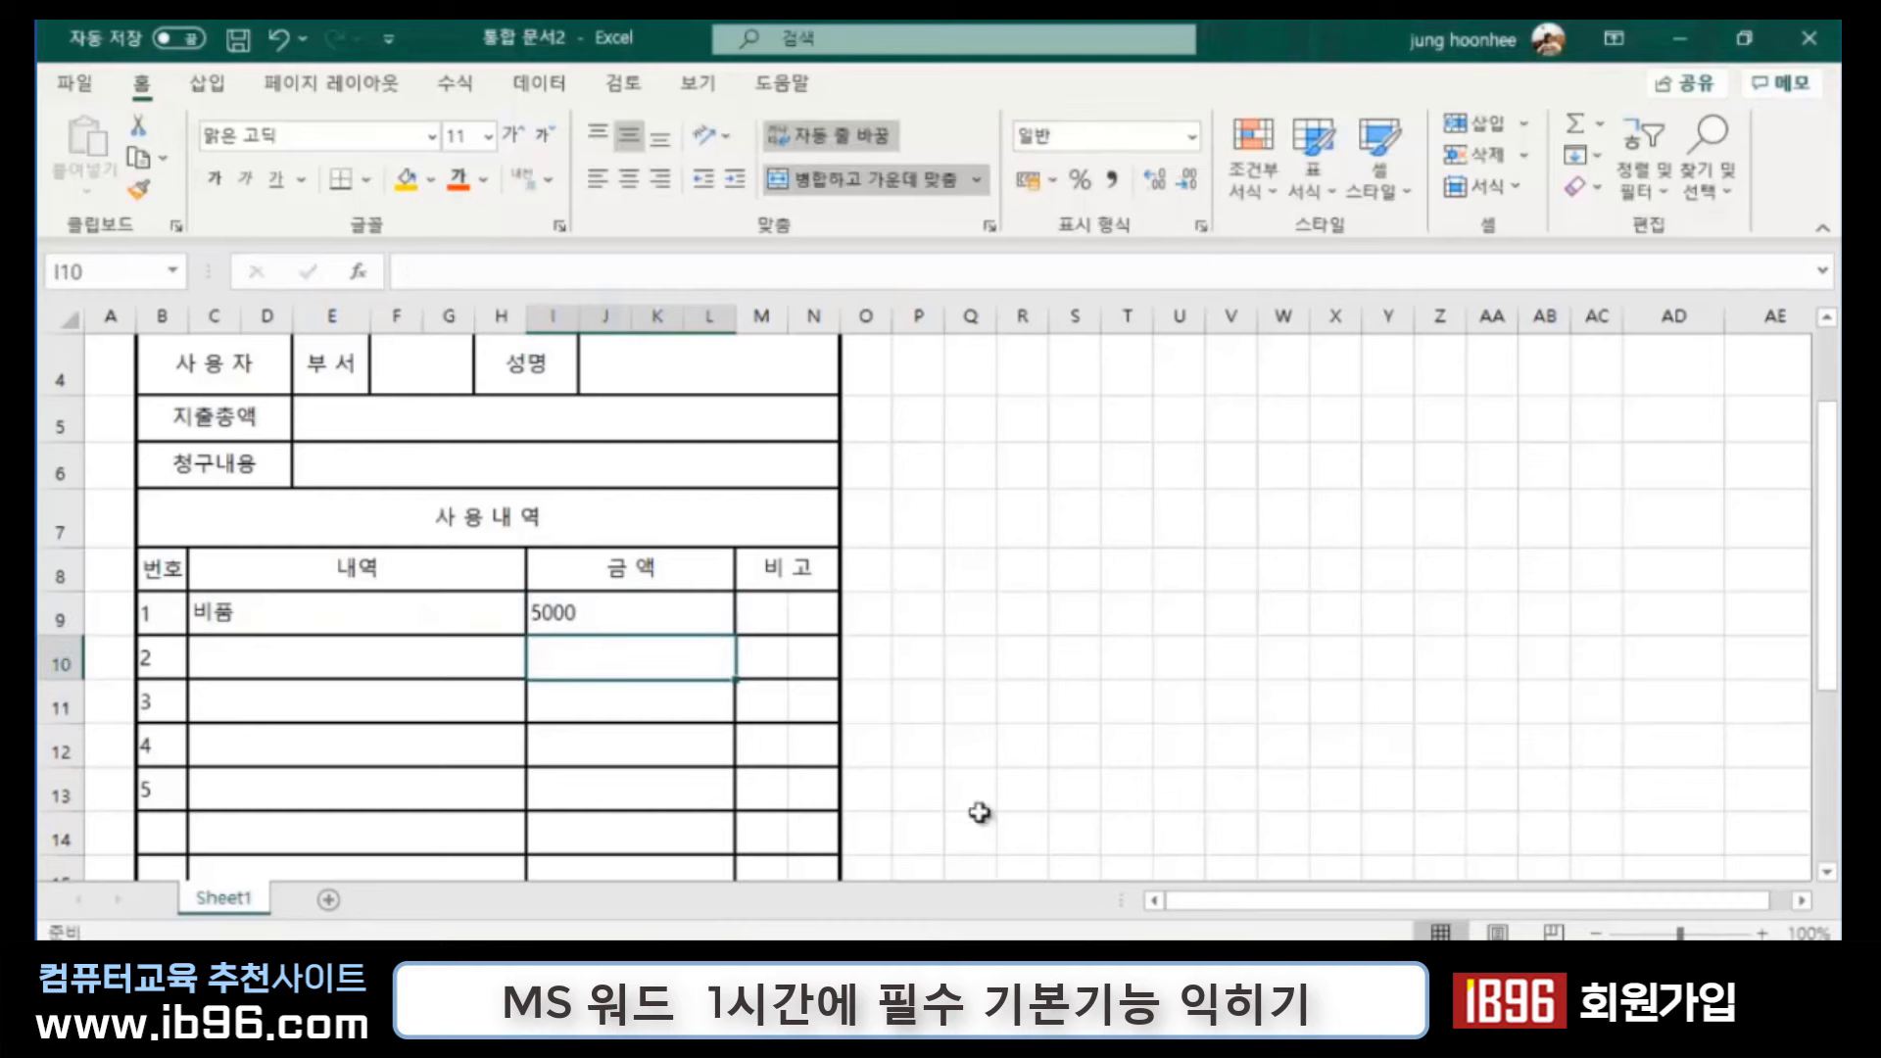
Step: Make row 3, the approval signature row, taller
scroll(717, 799, down, 4)
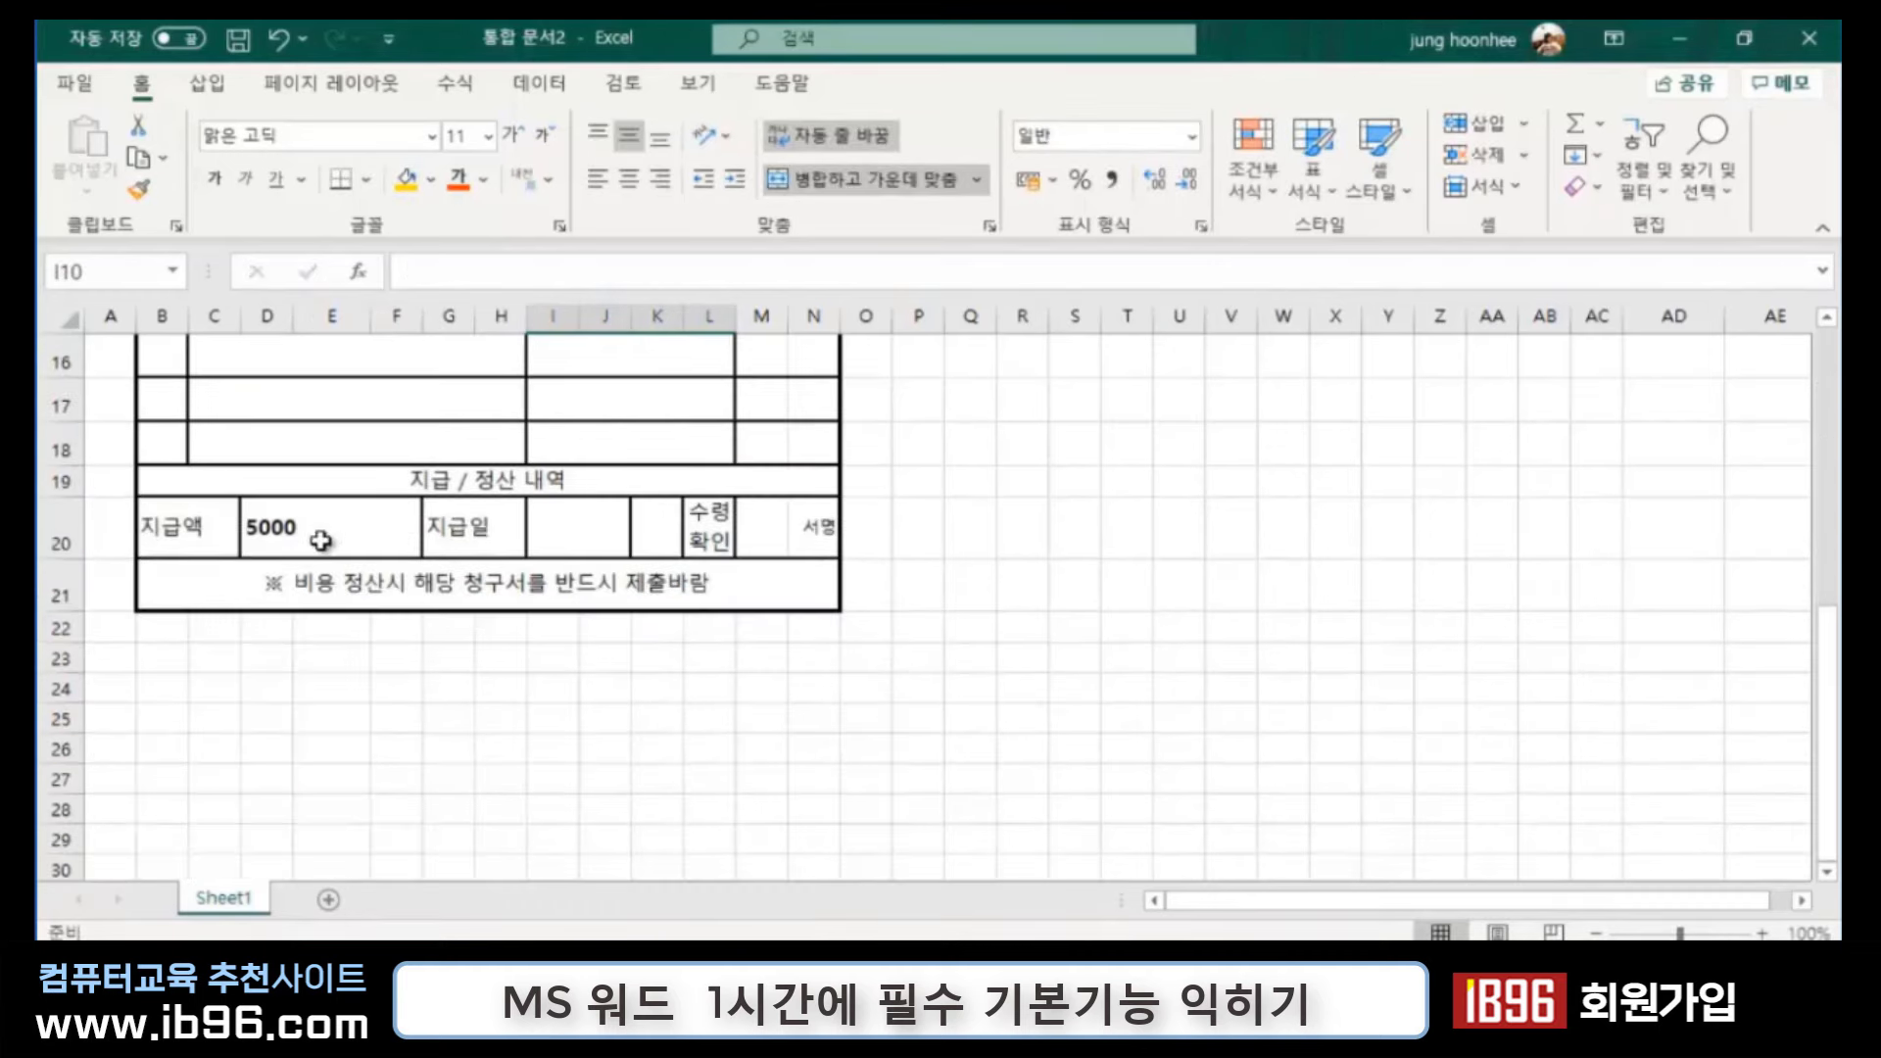
scroll(1016, 637, up, 2)
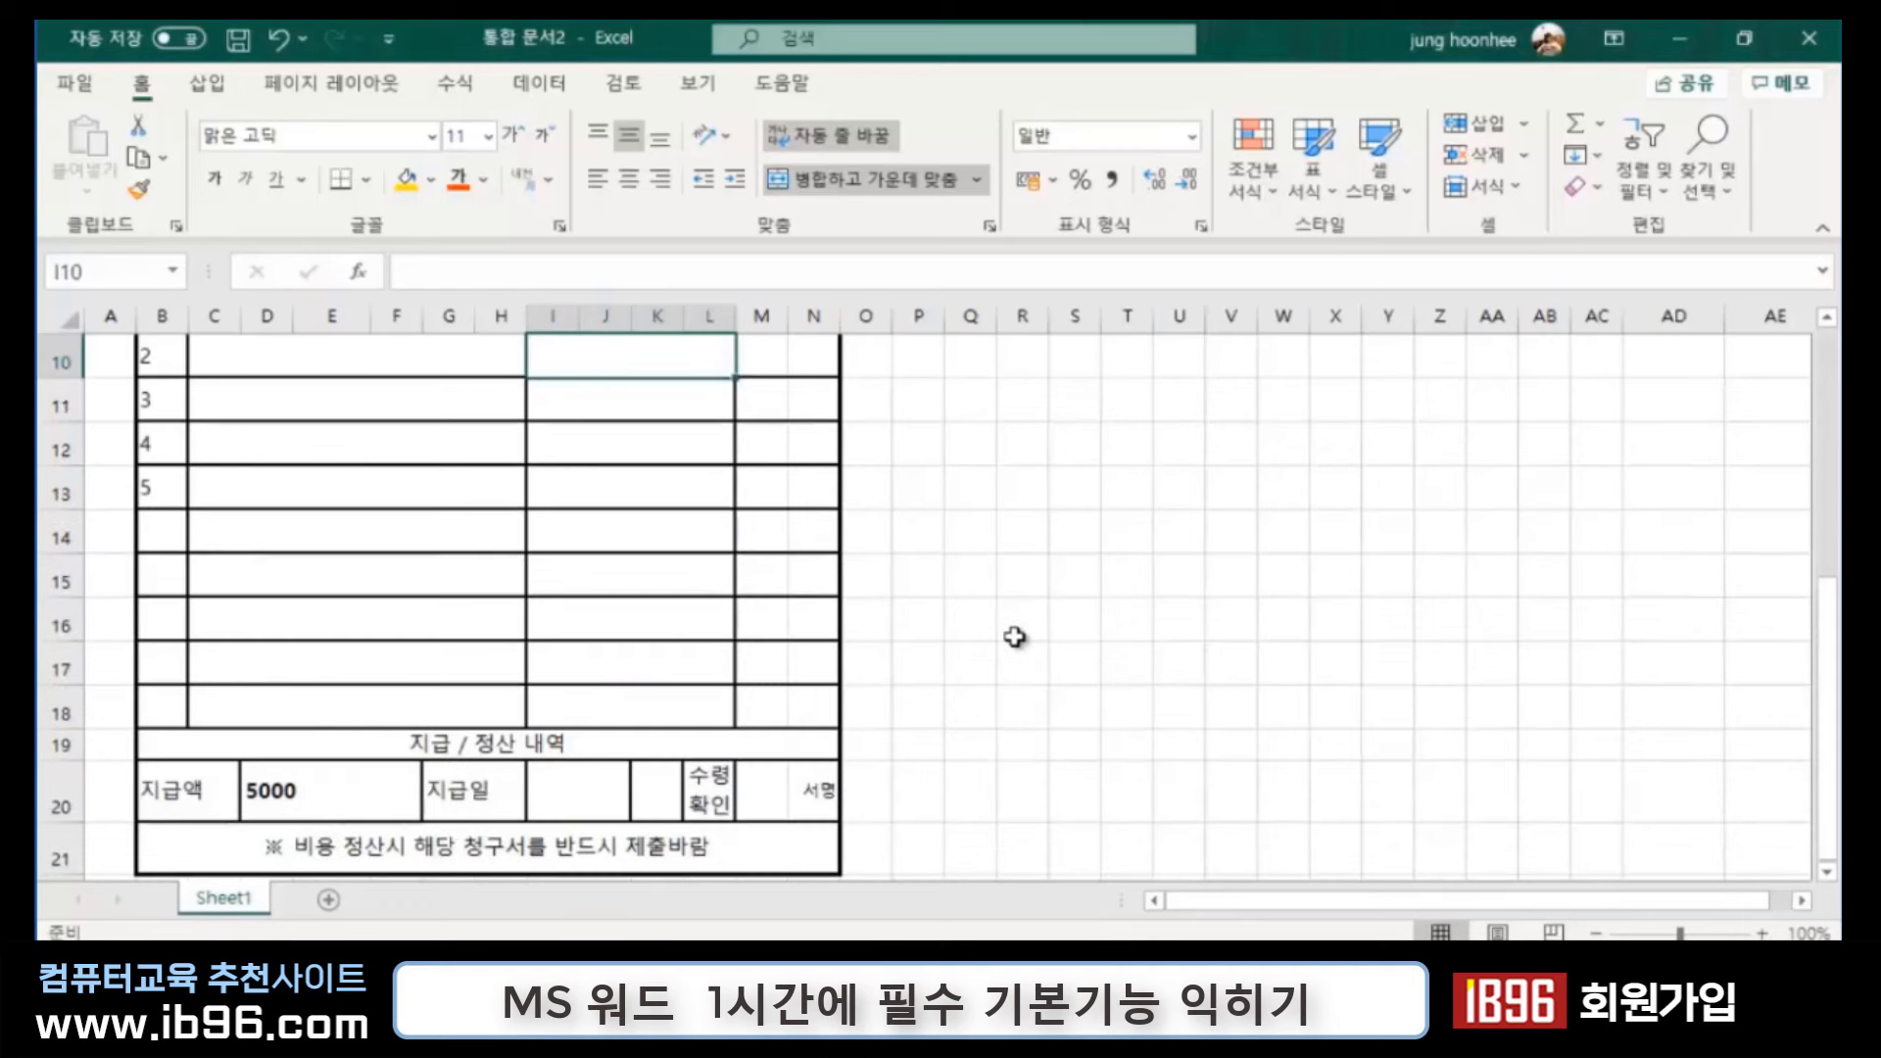
scroll(1017, 637, up, 3)
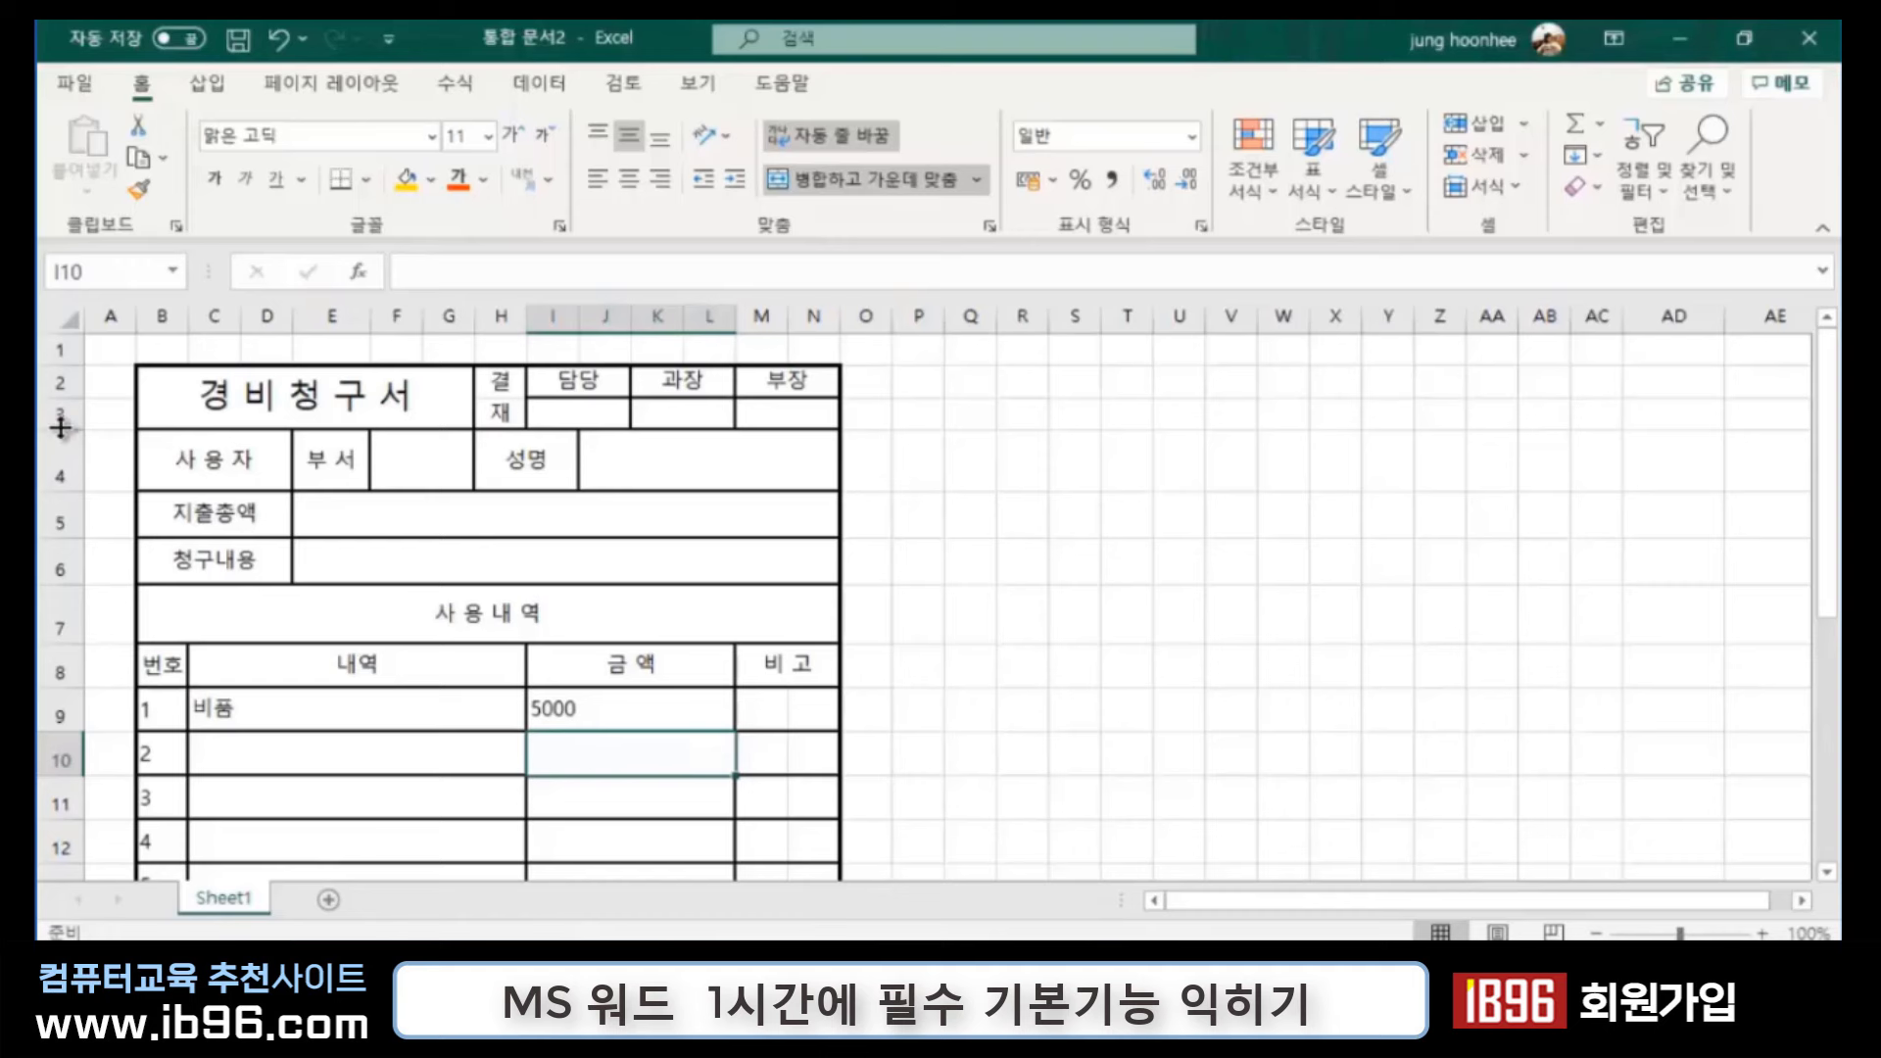
drag(61, 428, 61, 477)
click(1024, 514)
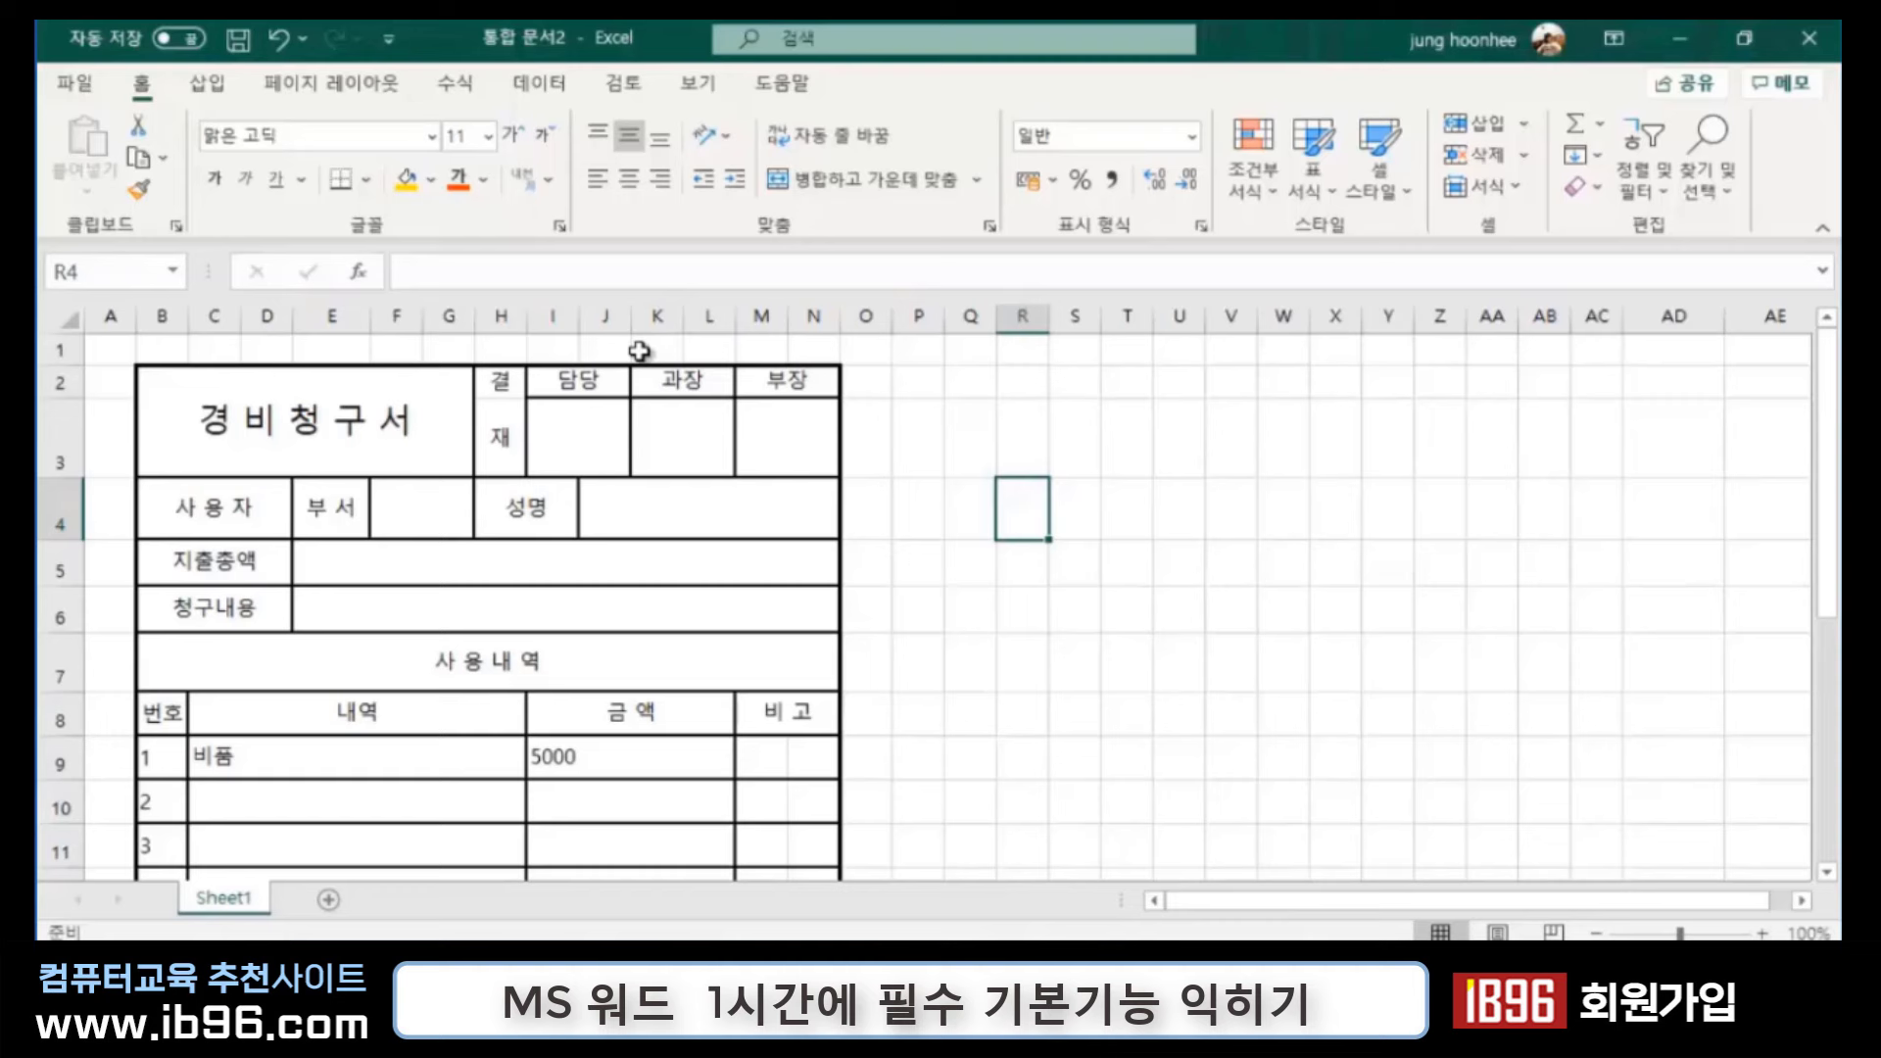
click(1423, 762)
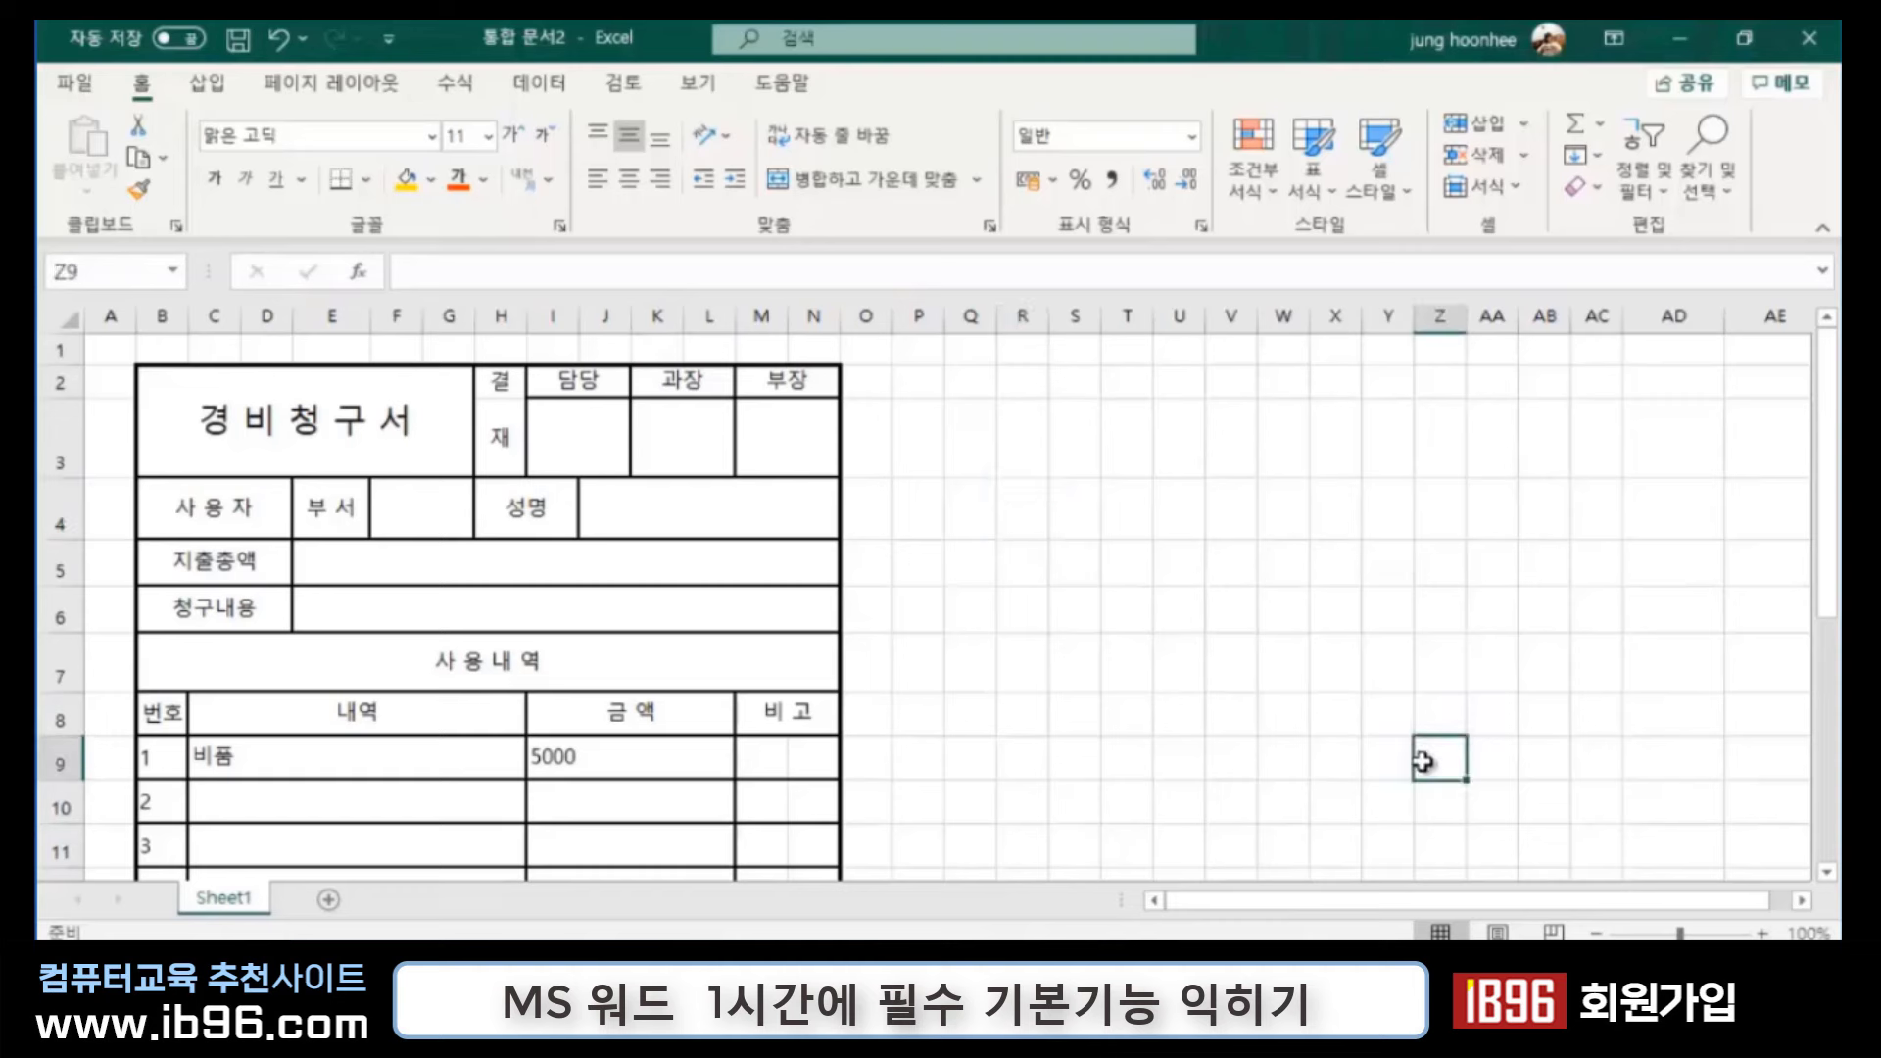
click(1321, 715)
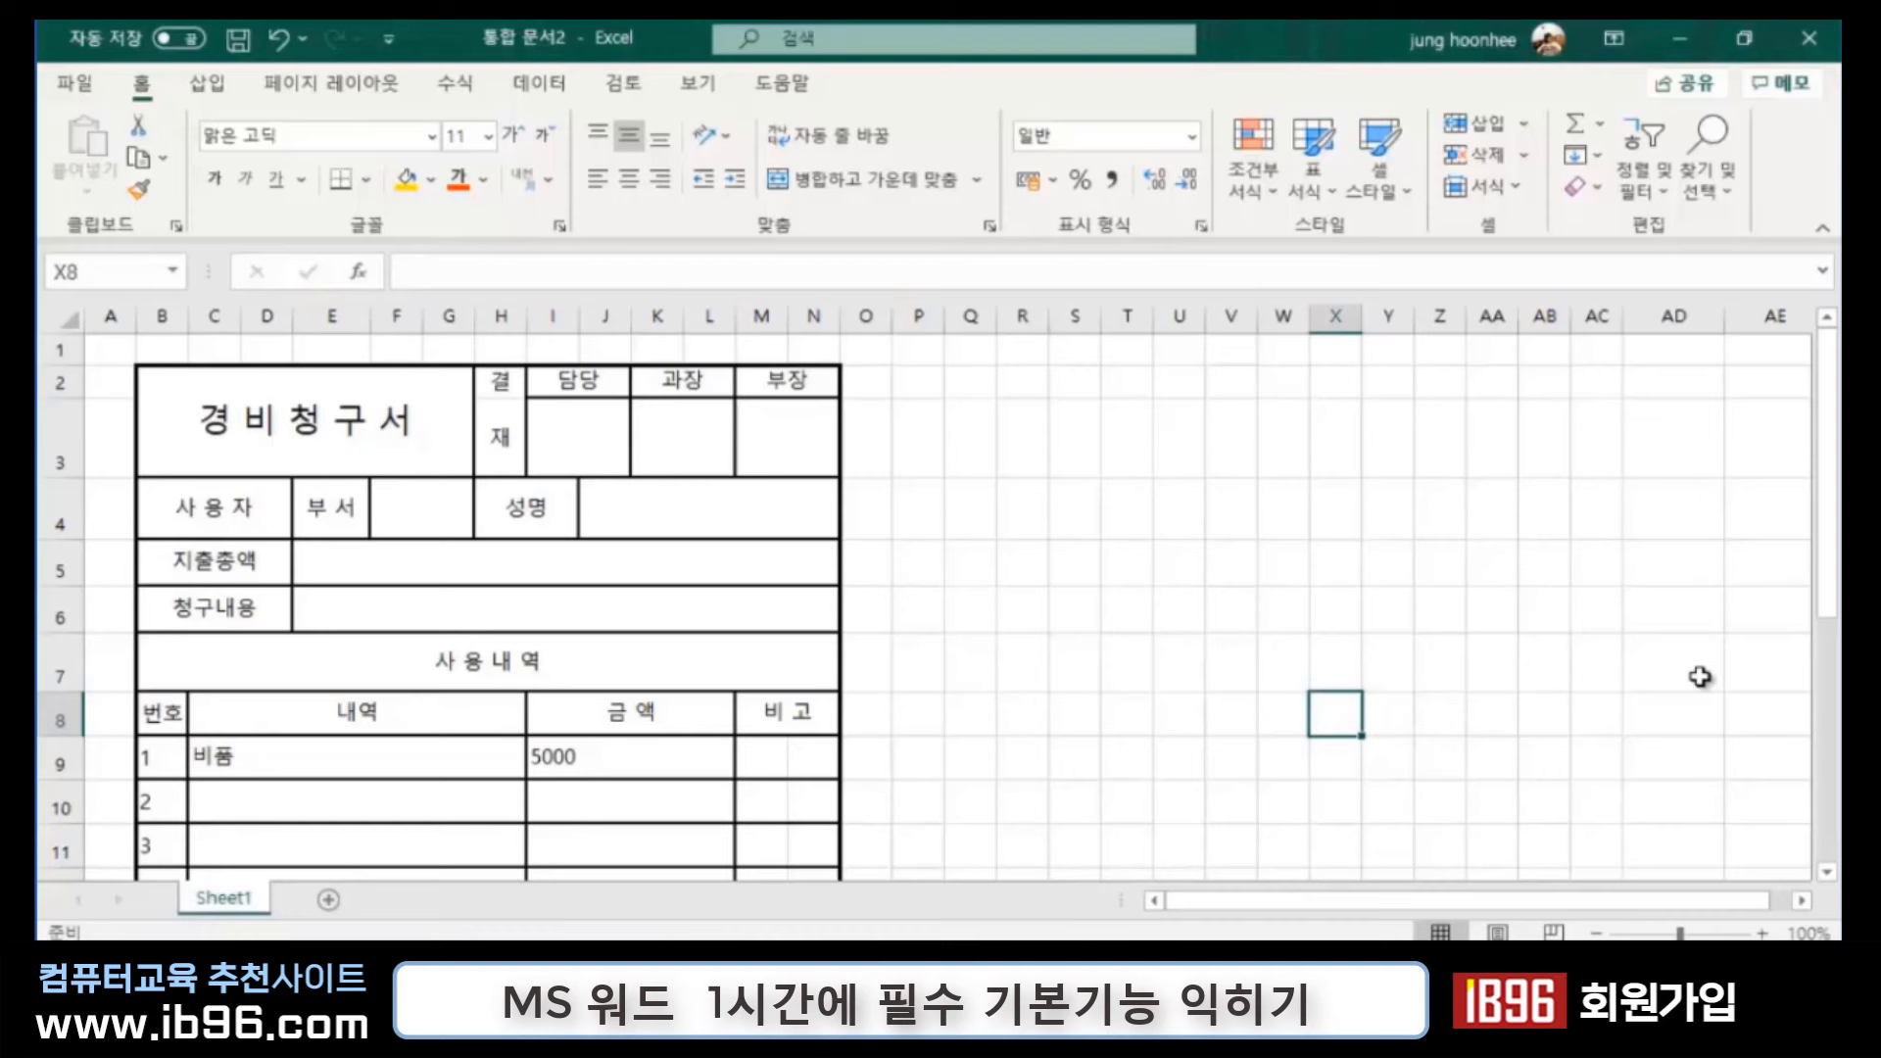
click(950, 707)
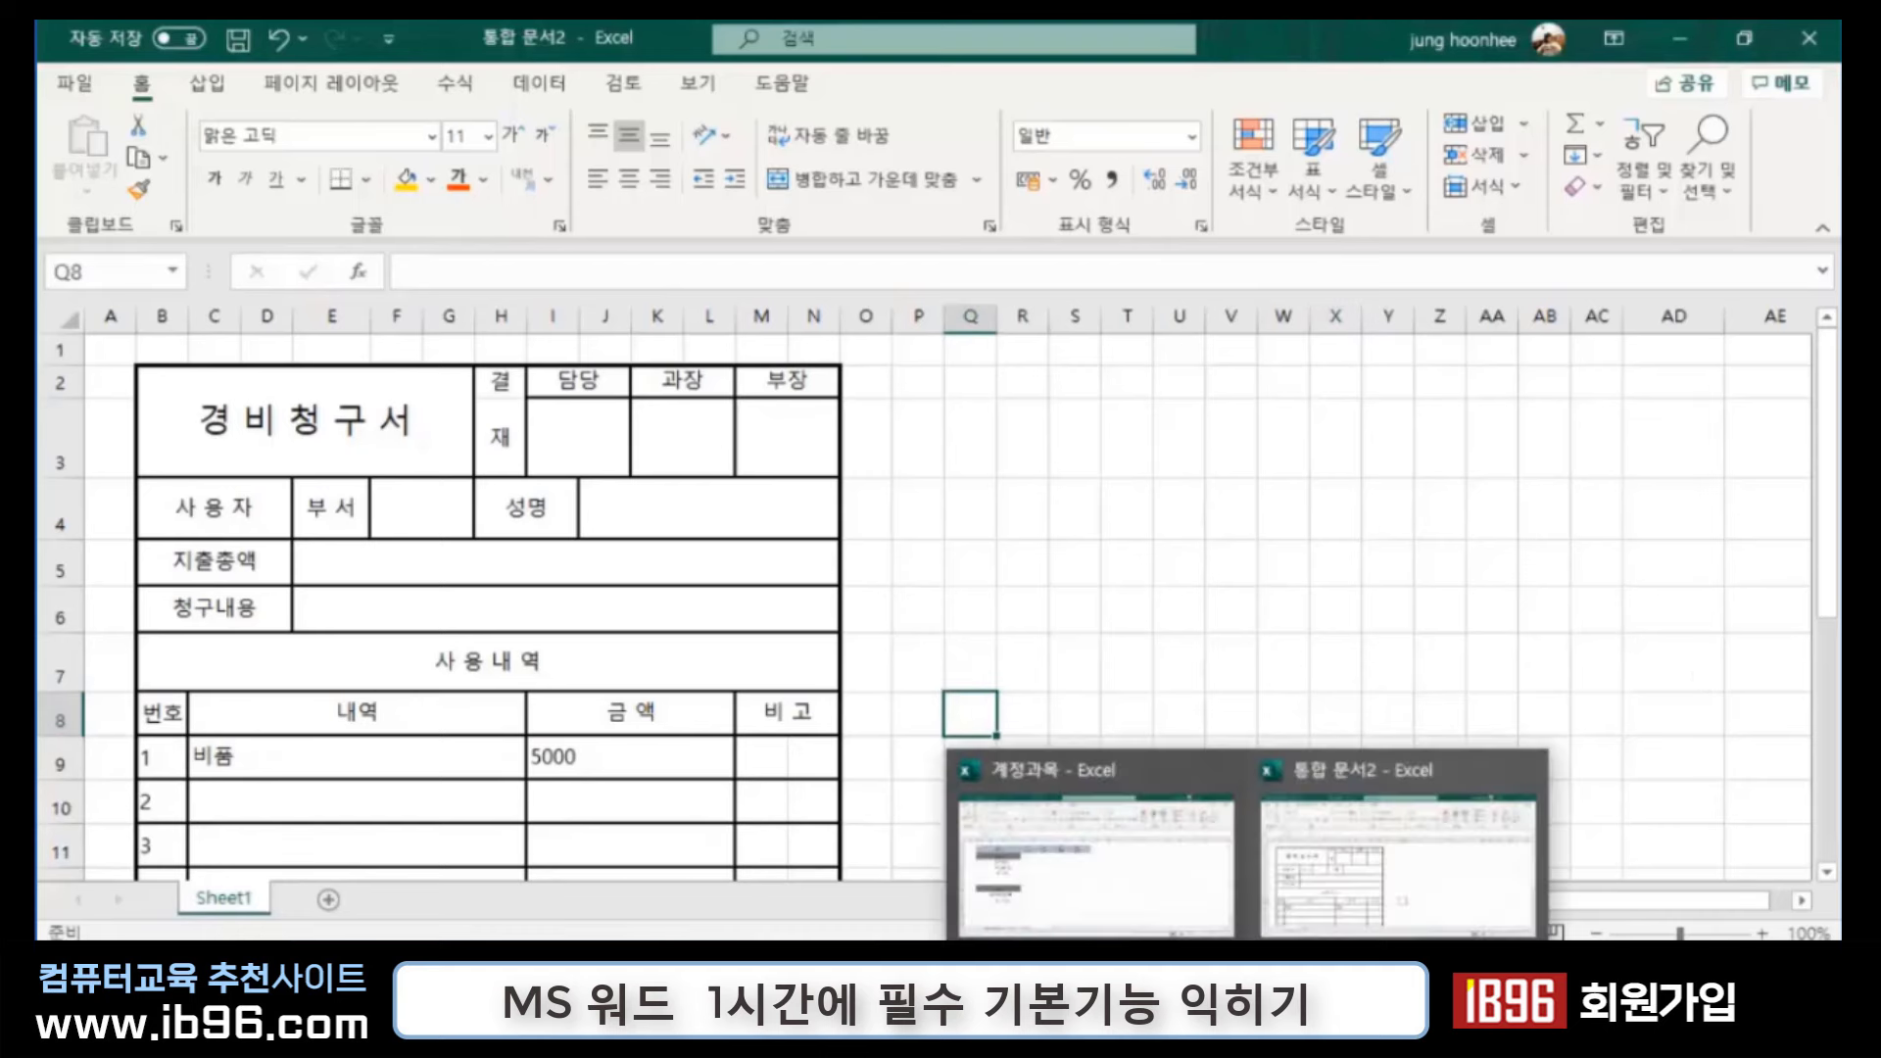
Step: In the 계정과목 workbook's Sheet3, copy the account table range B2:K12
click(1127, 862)
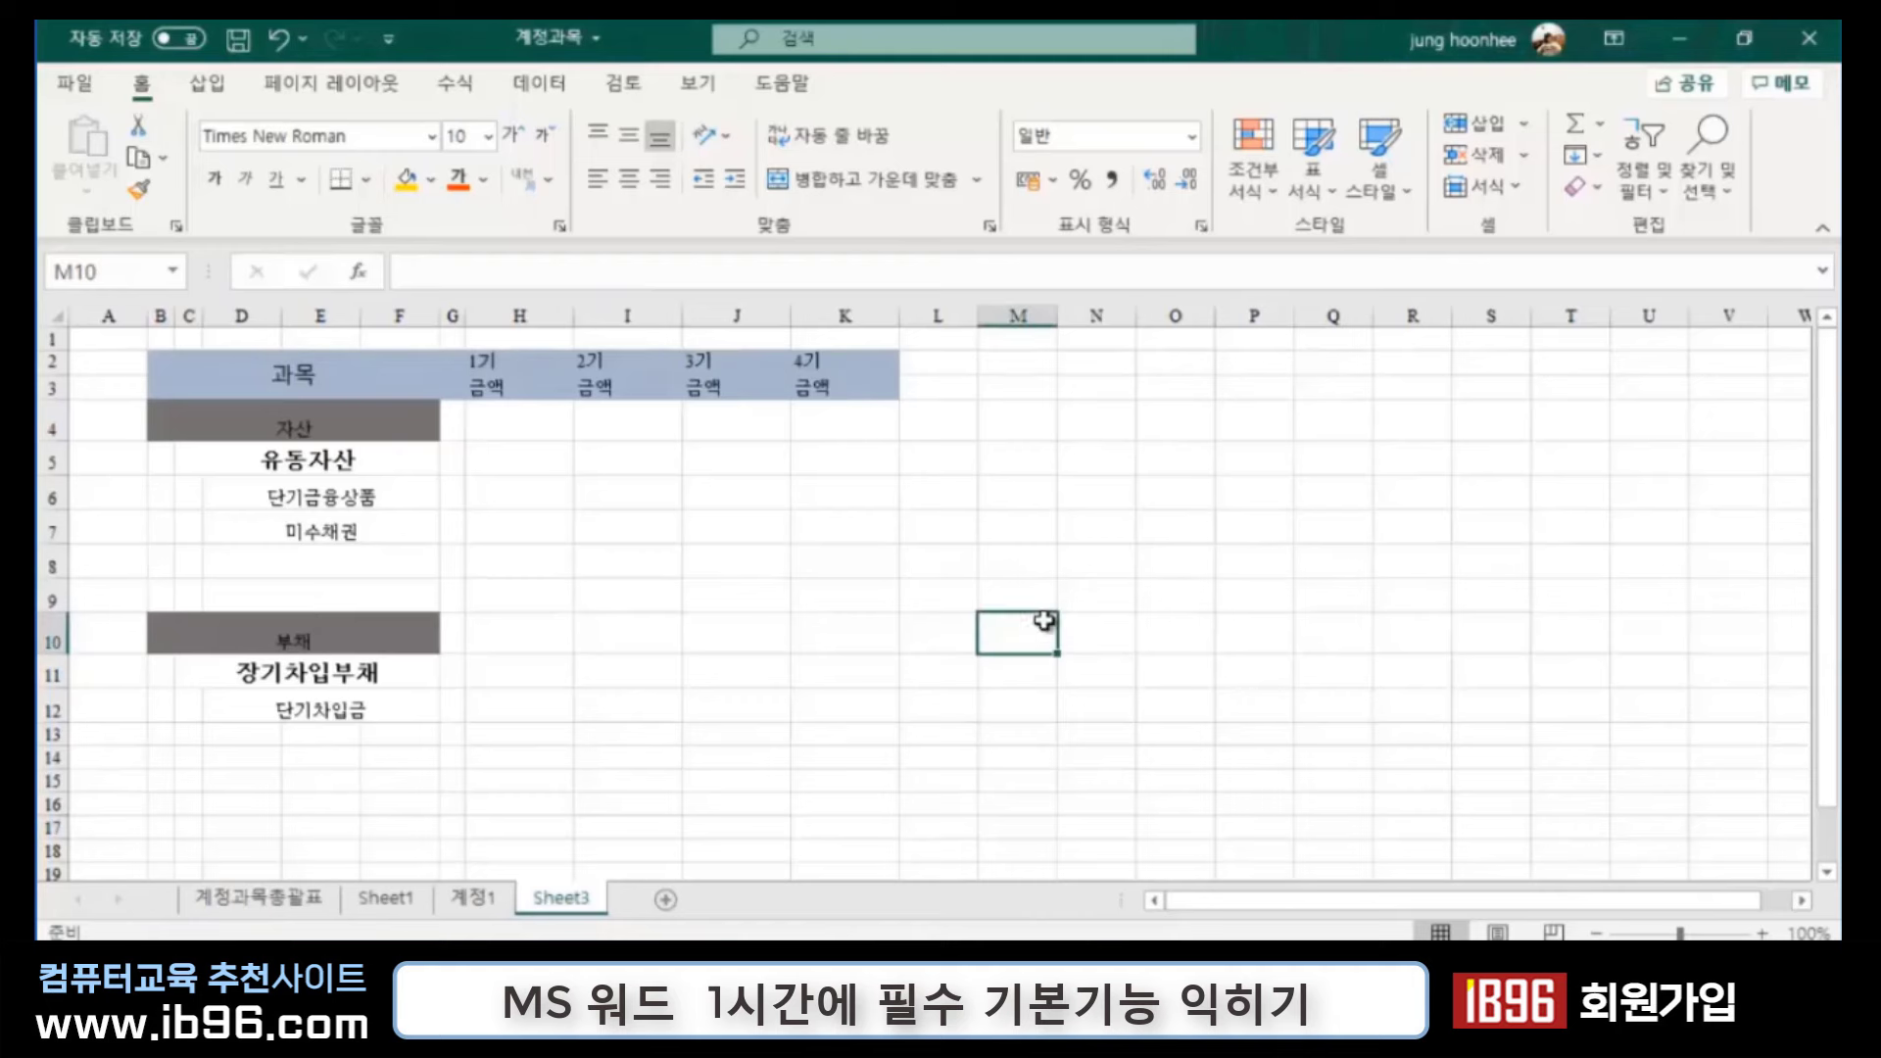
click(349, 380)
click(888, 527)
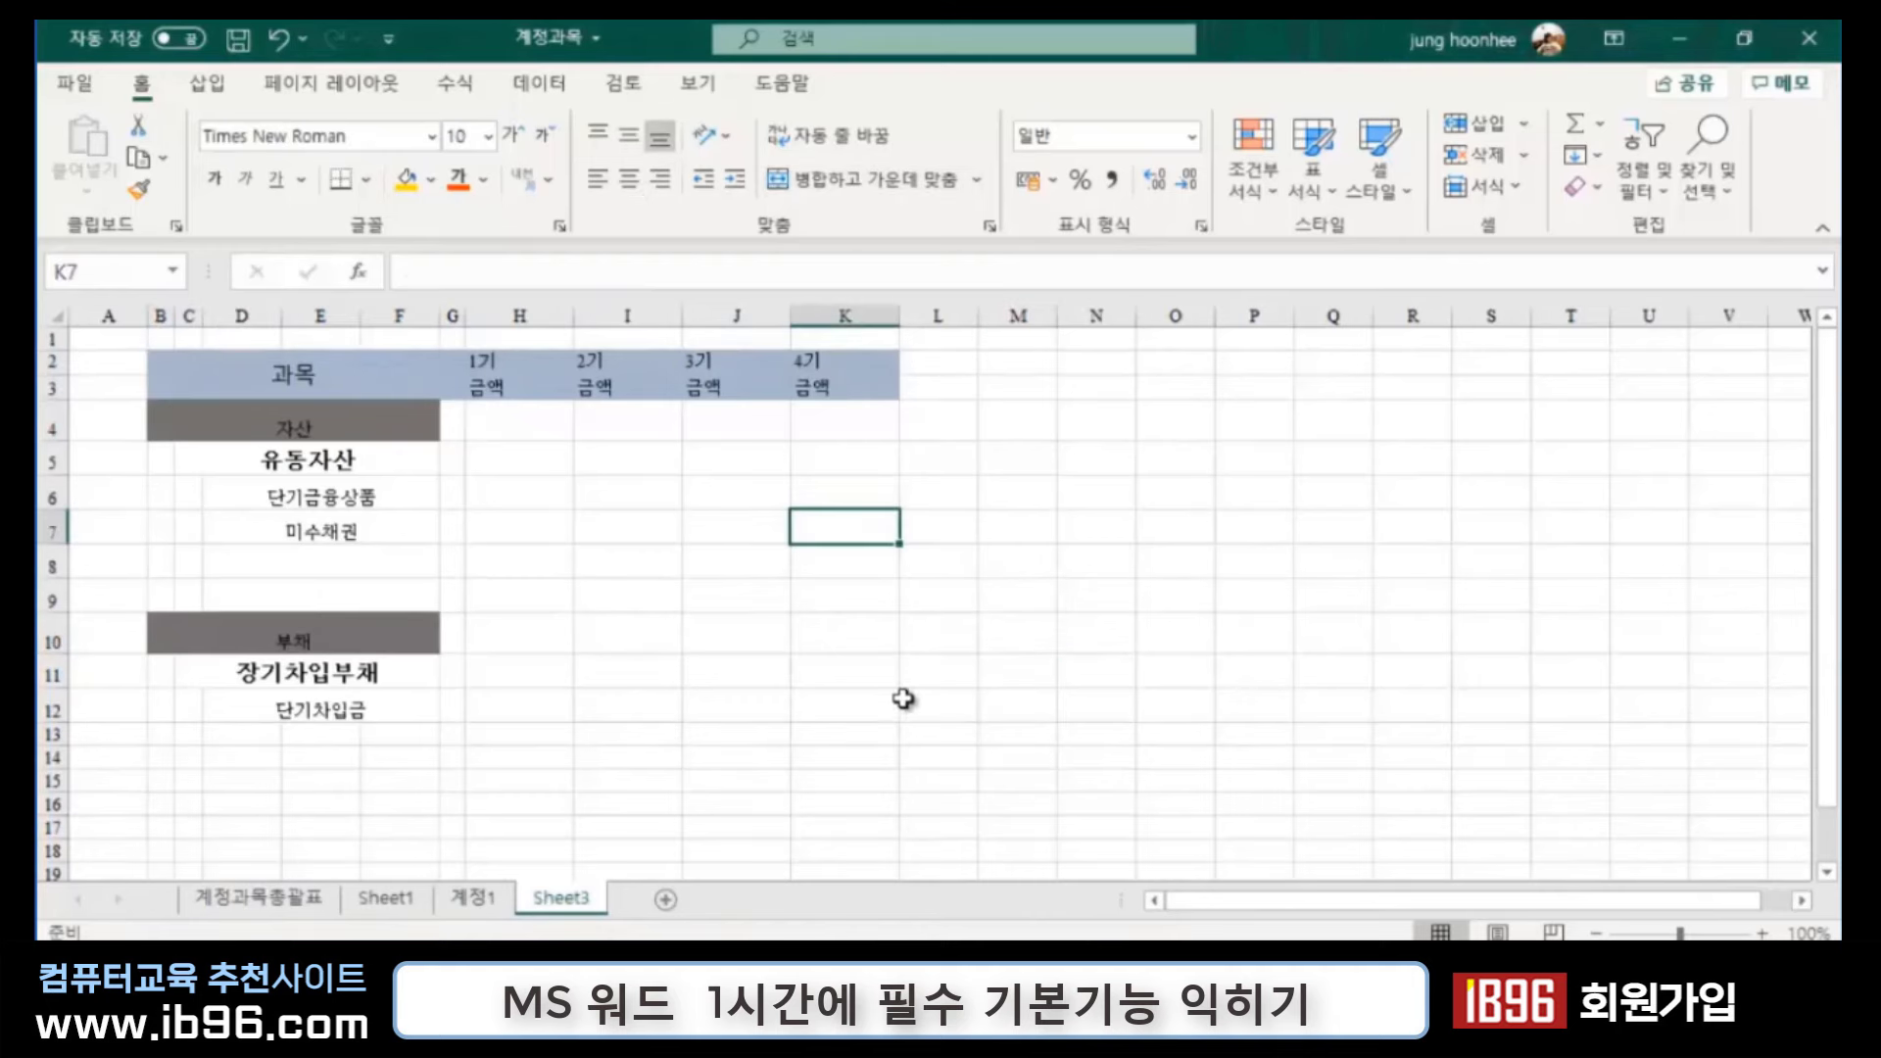
ctrl+scroll(956, 603, up, 2)
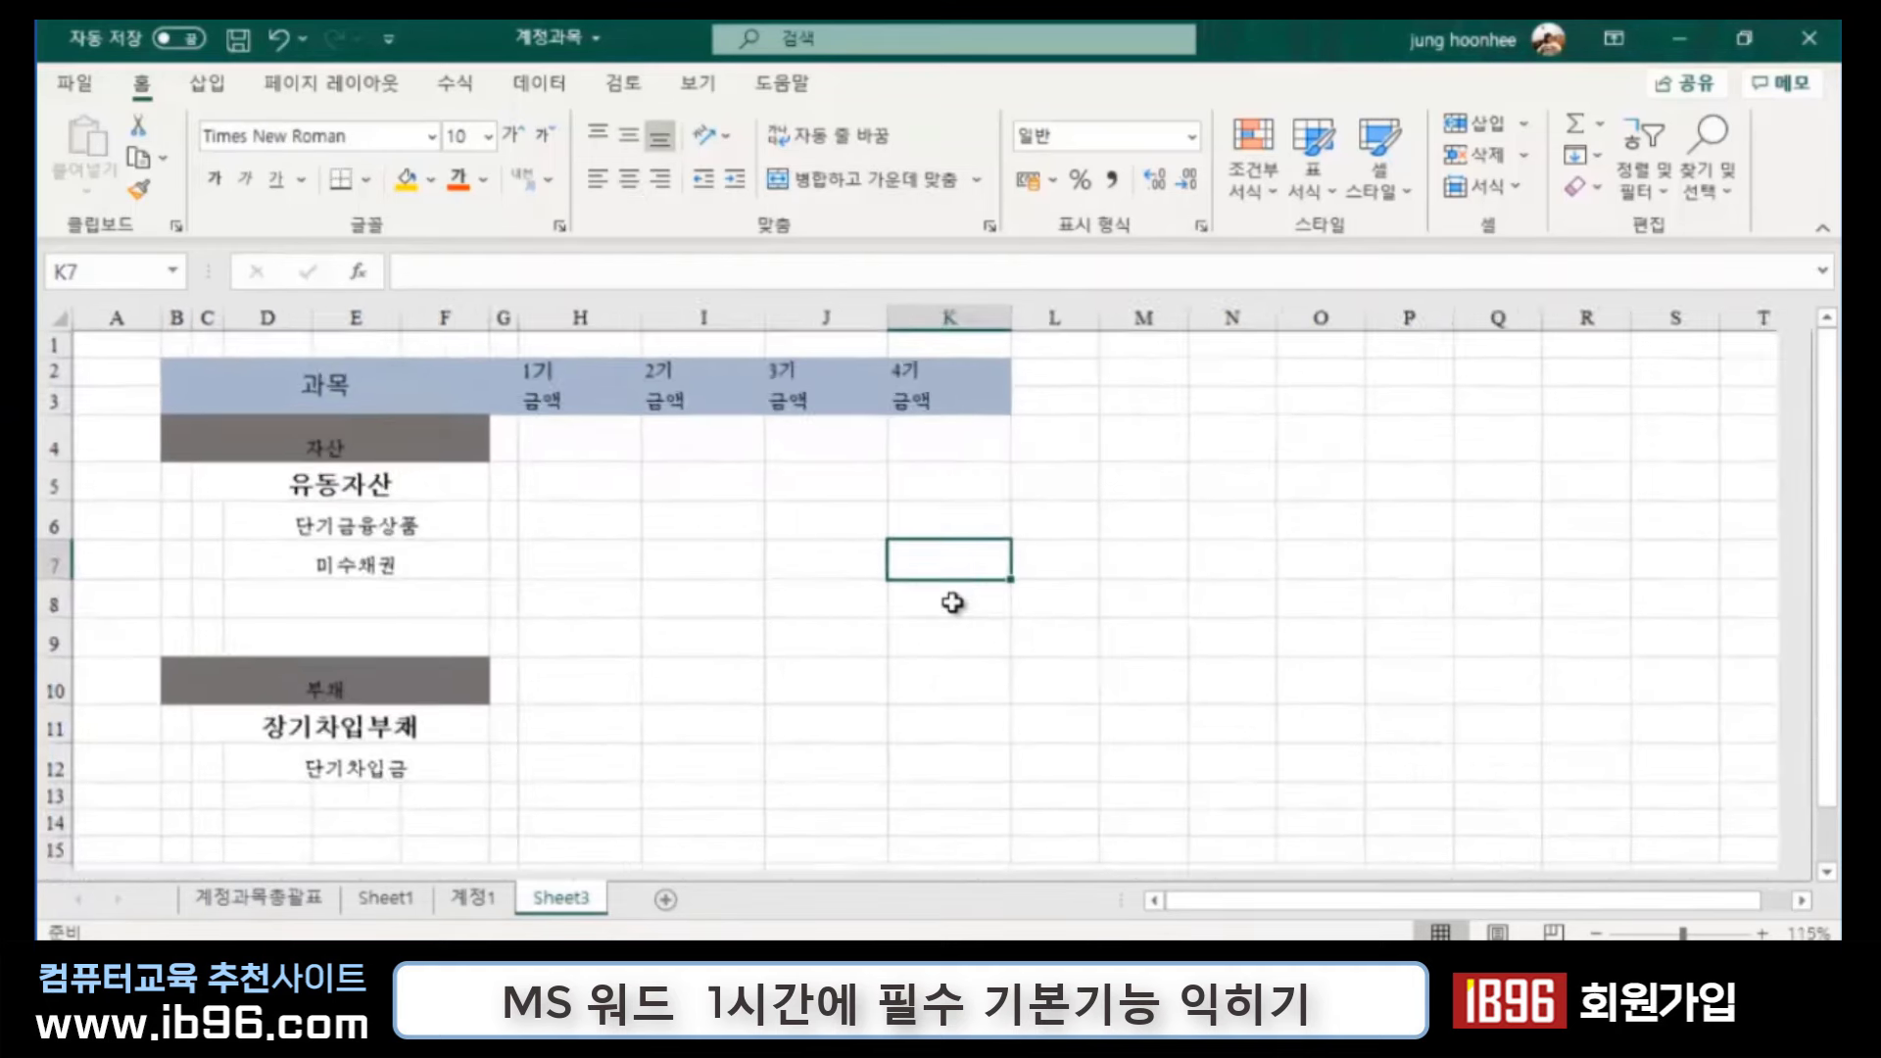
click(1134, 775)
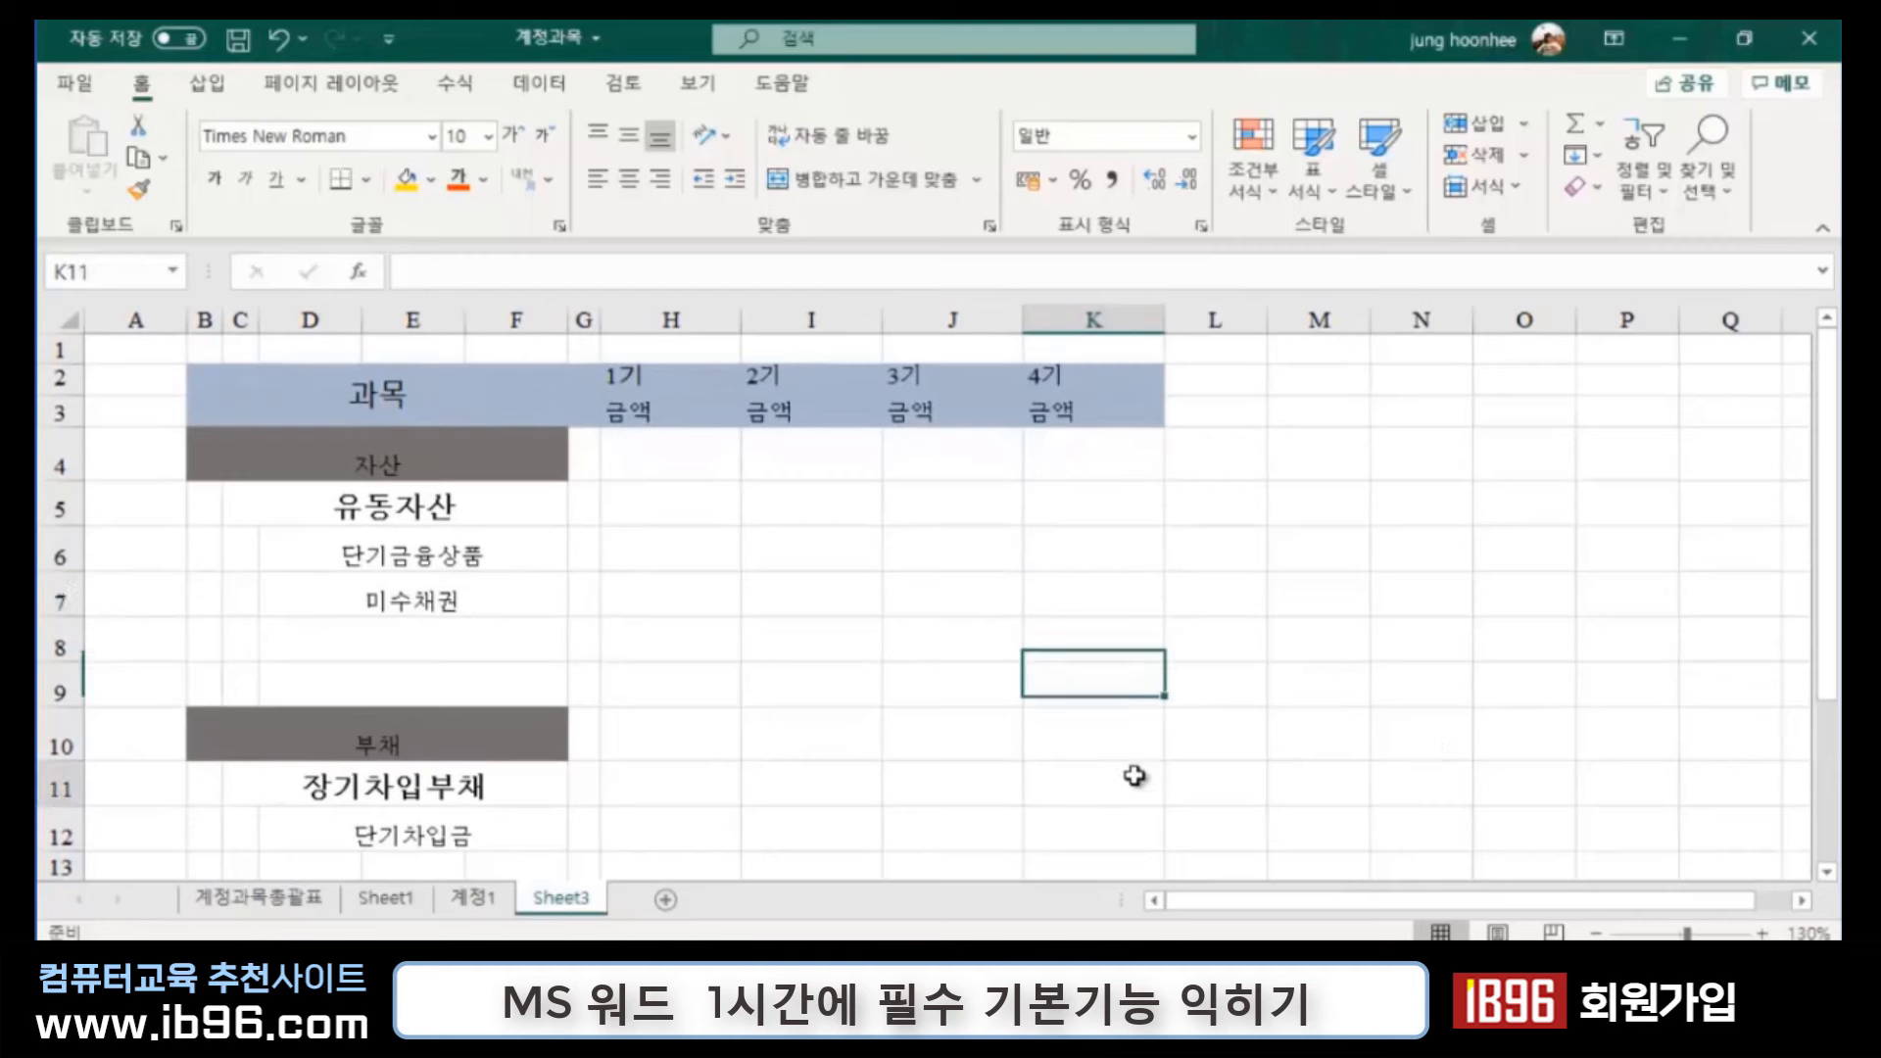
click(384, 377)
click(1090, 411)
click(1176, 789)
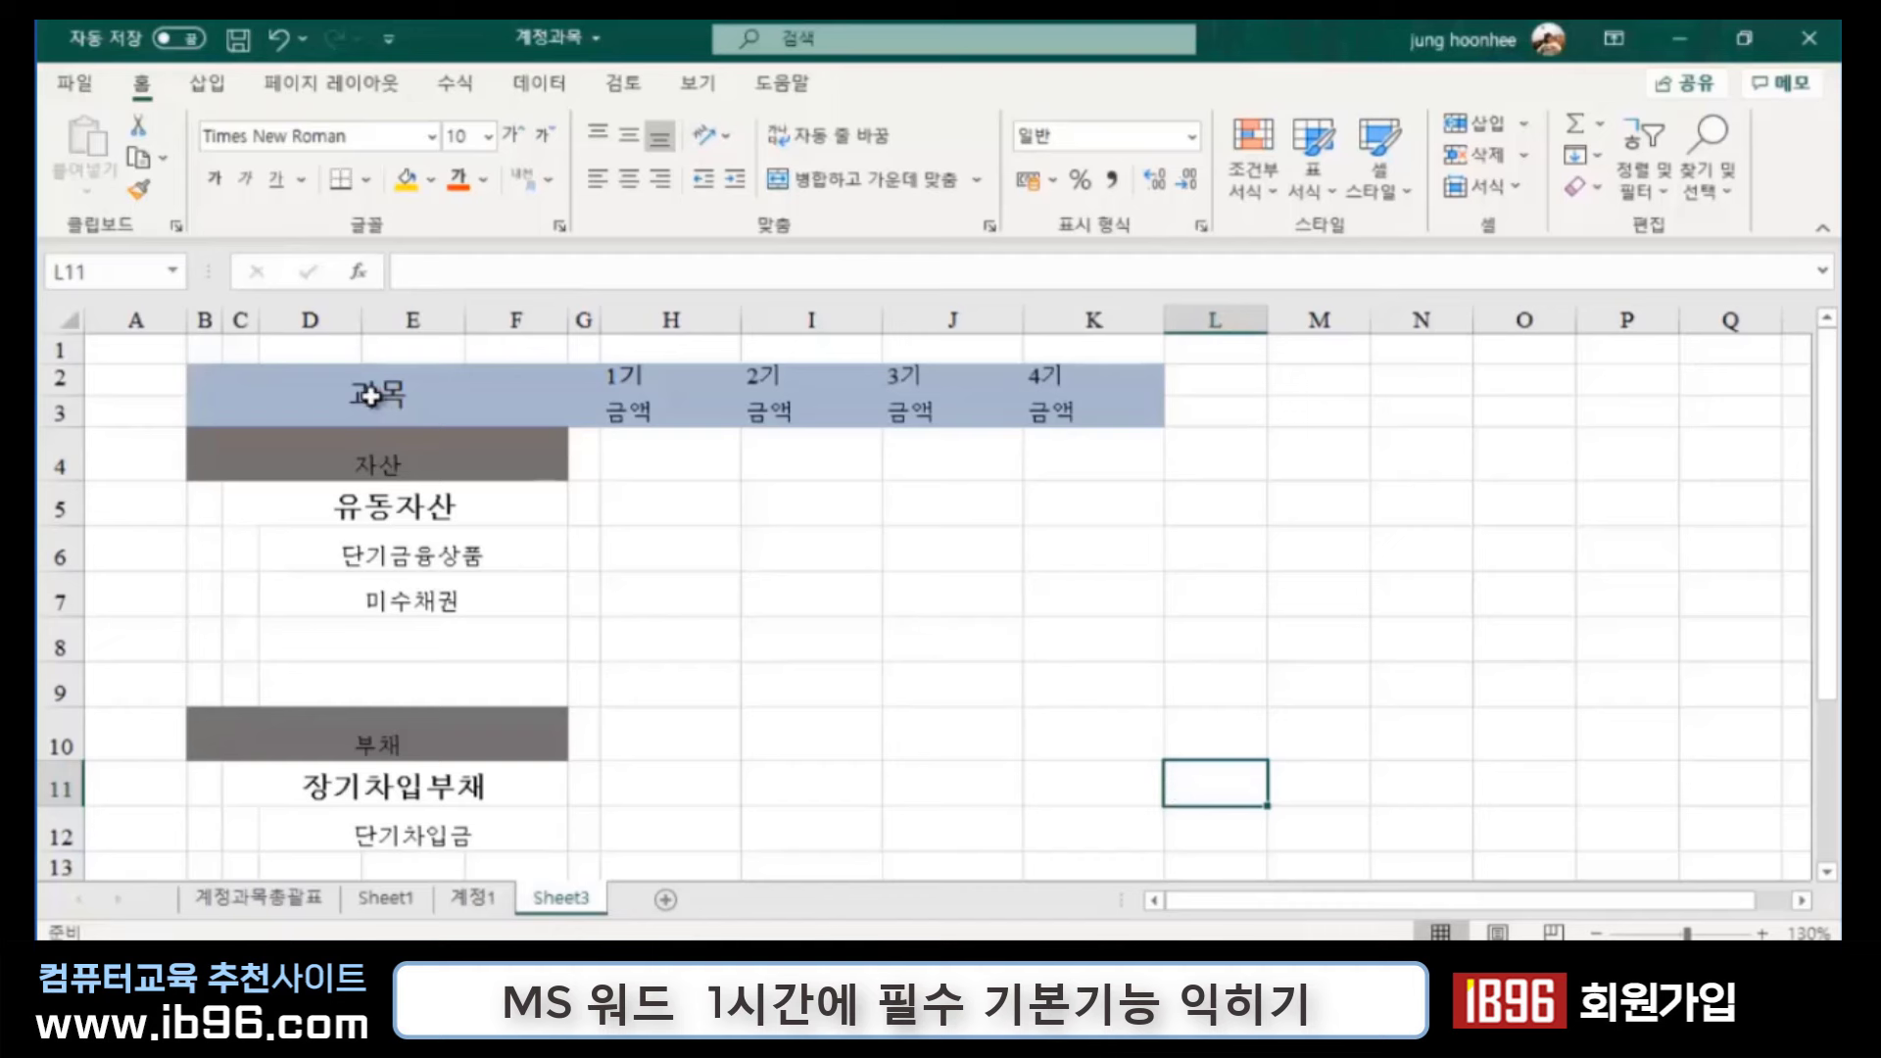
mouse_move(351, 388)
mouse_down()
mouse_move(1129, 683)
mouse_move(1119, 843)
mouse_up()
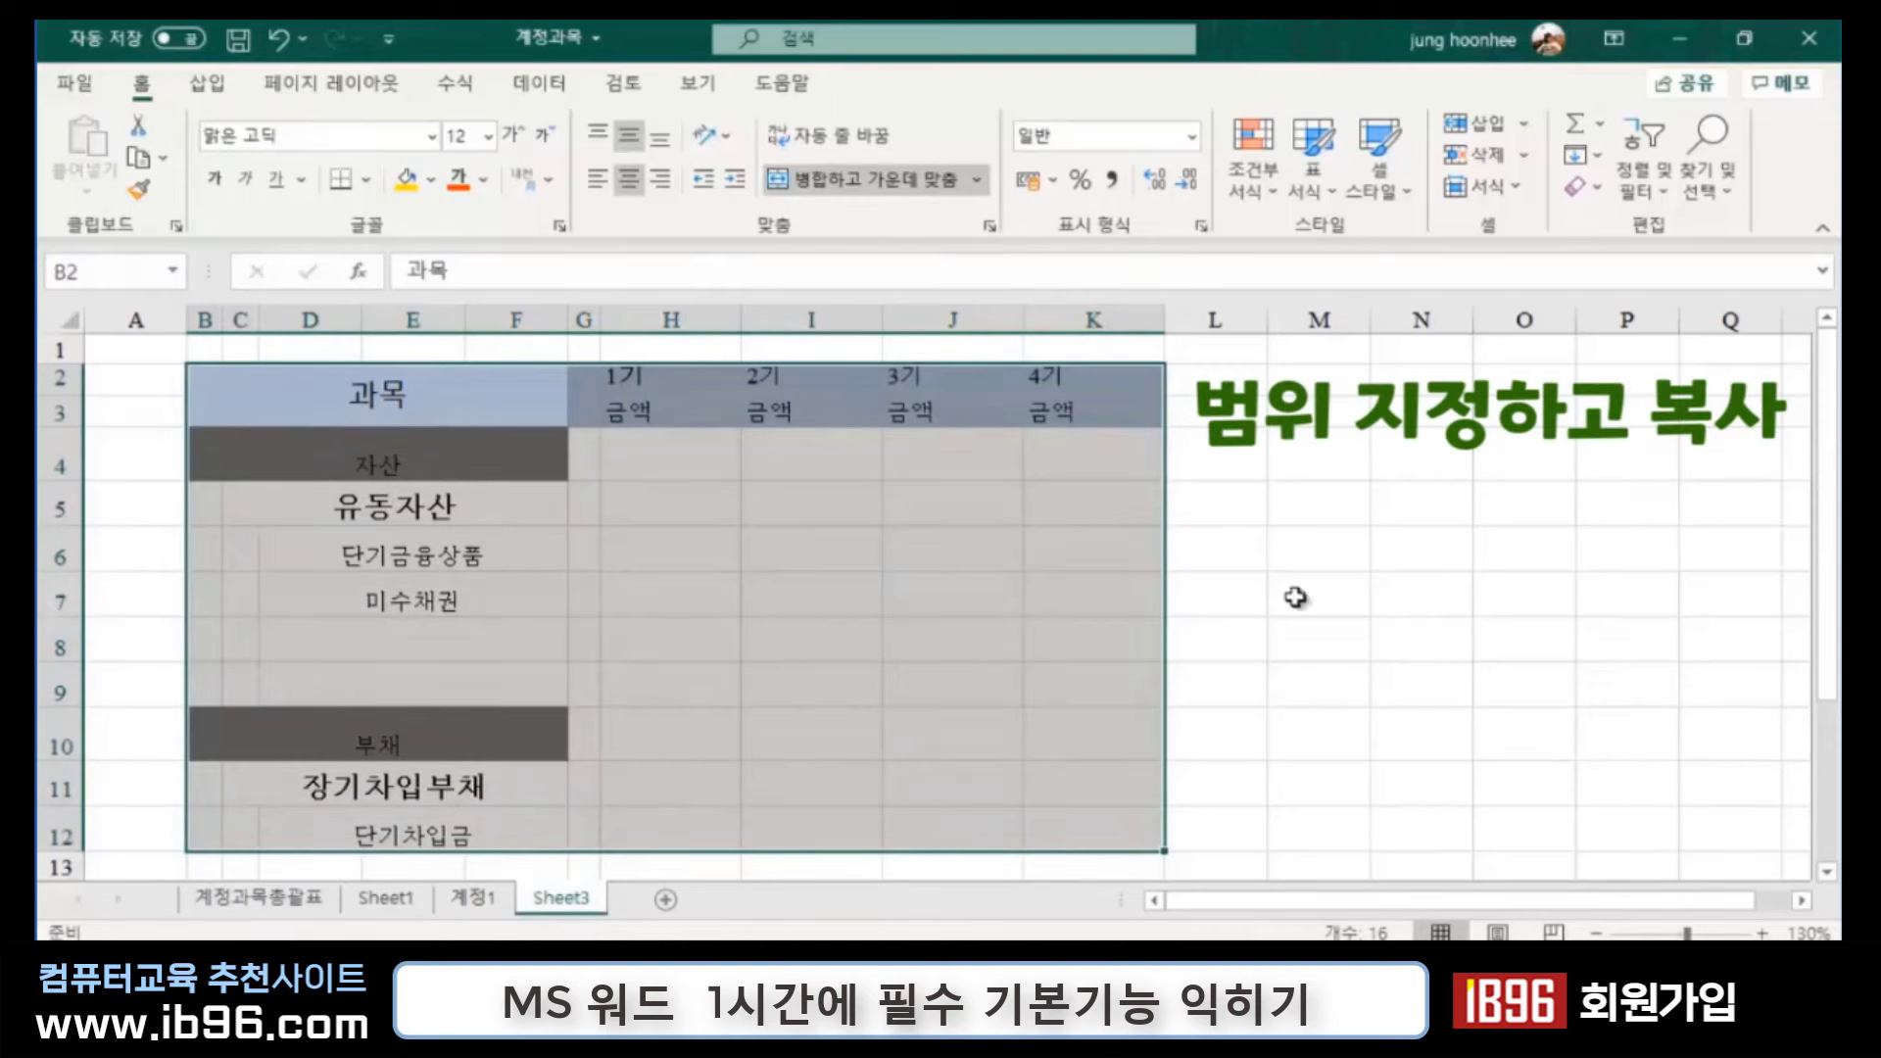
key(ctrl+c)
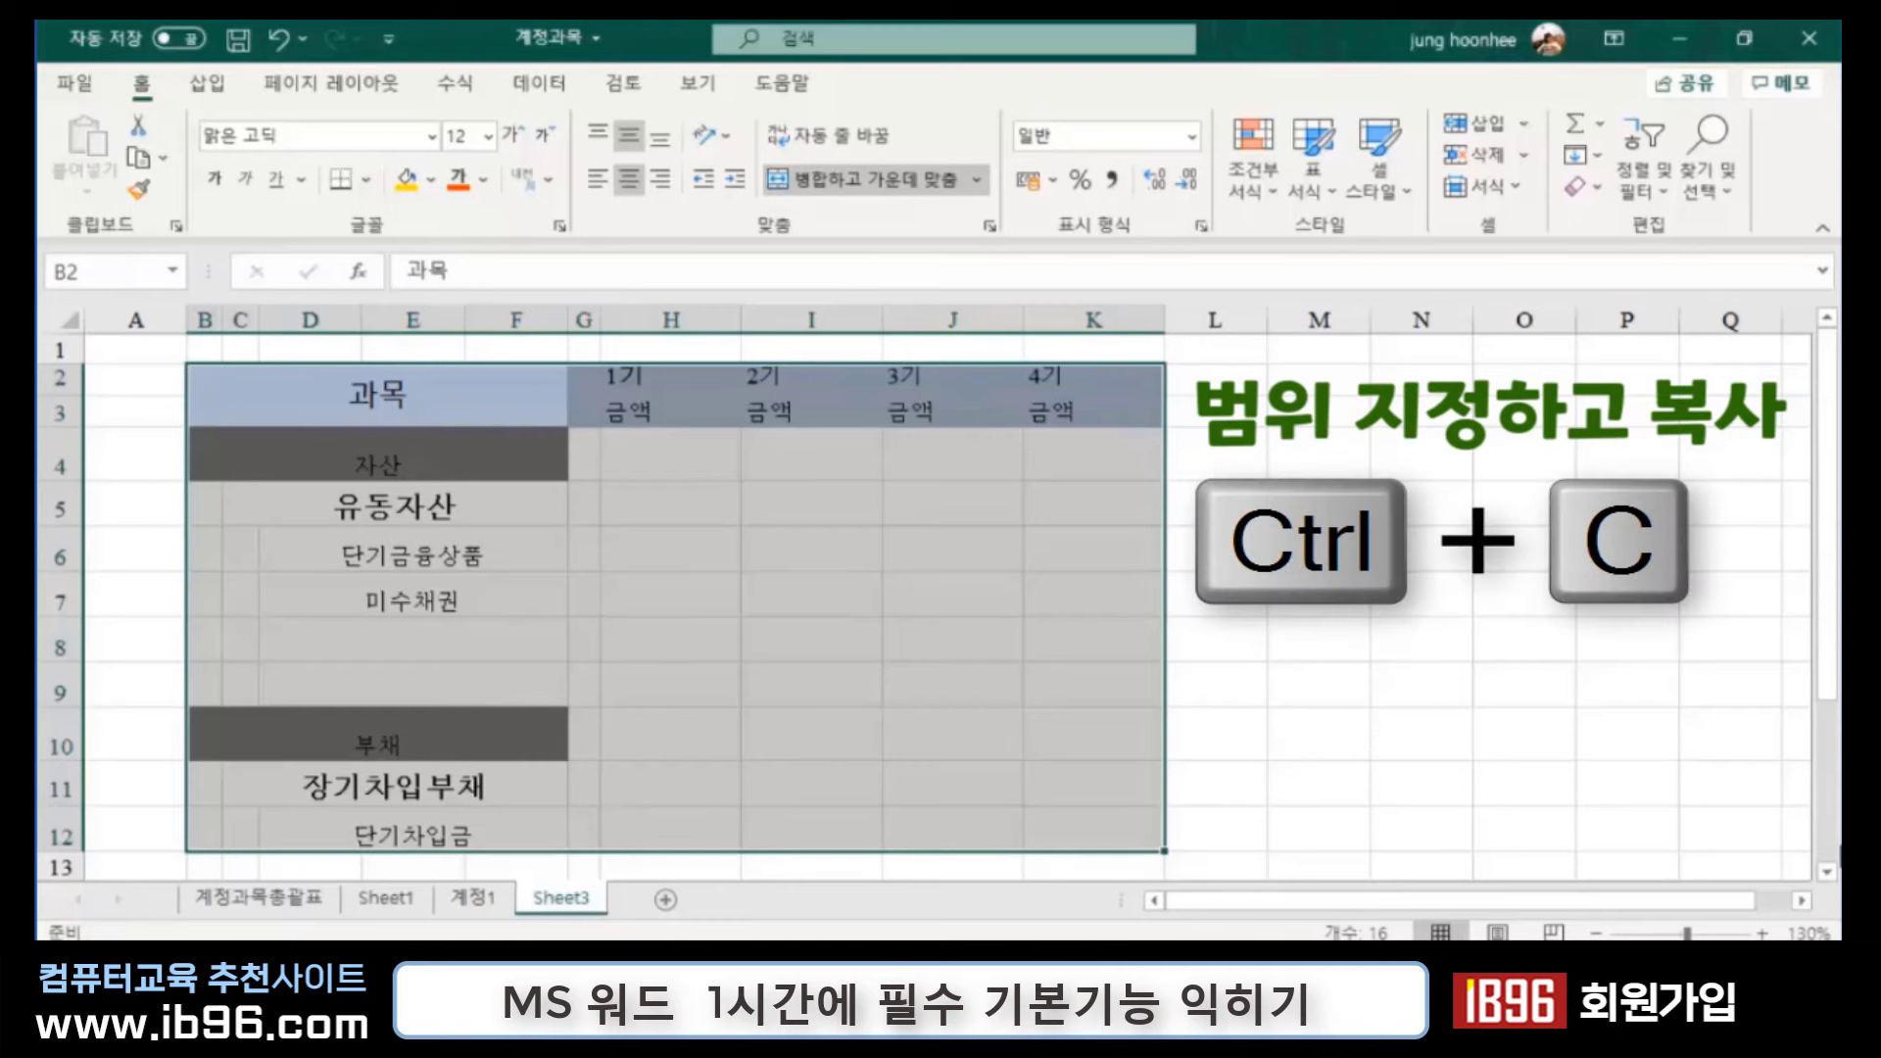
key(ctrl+c)
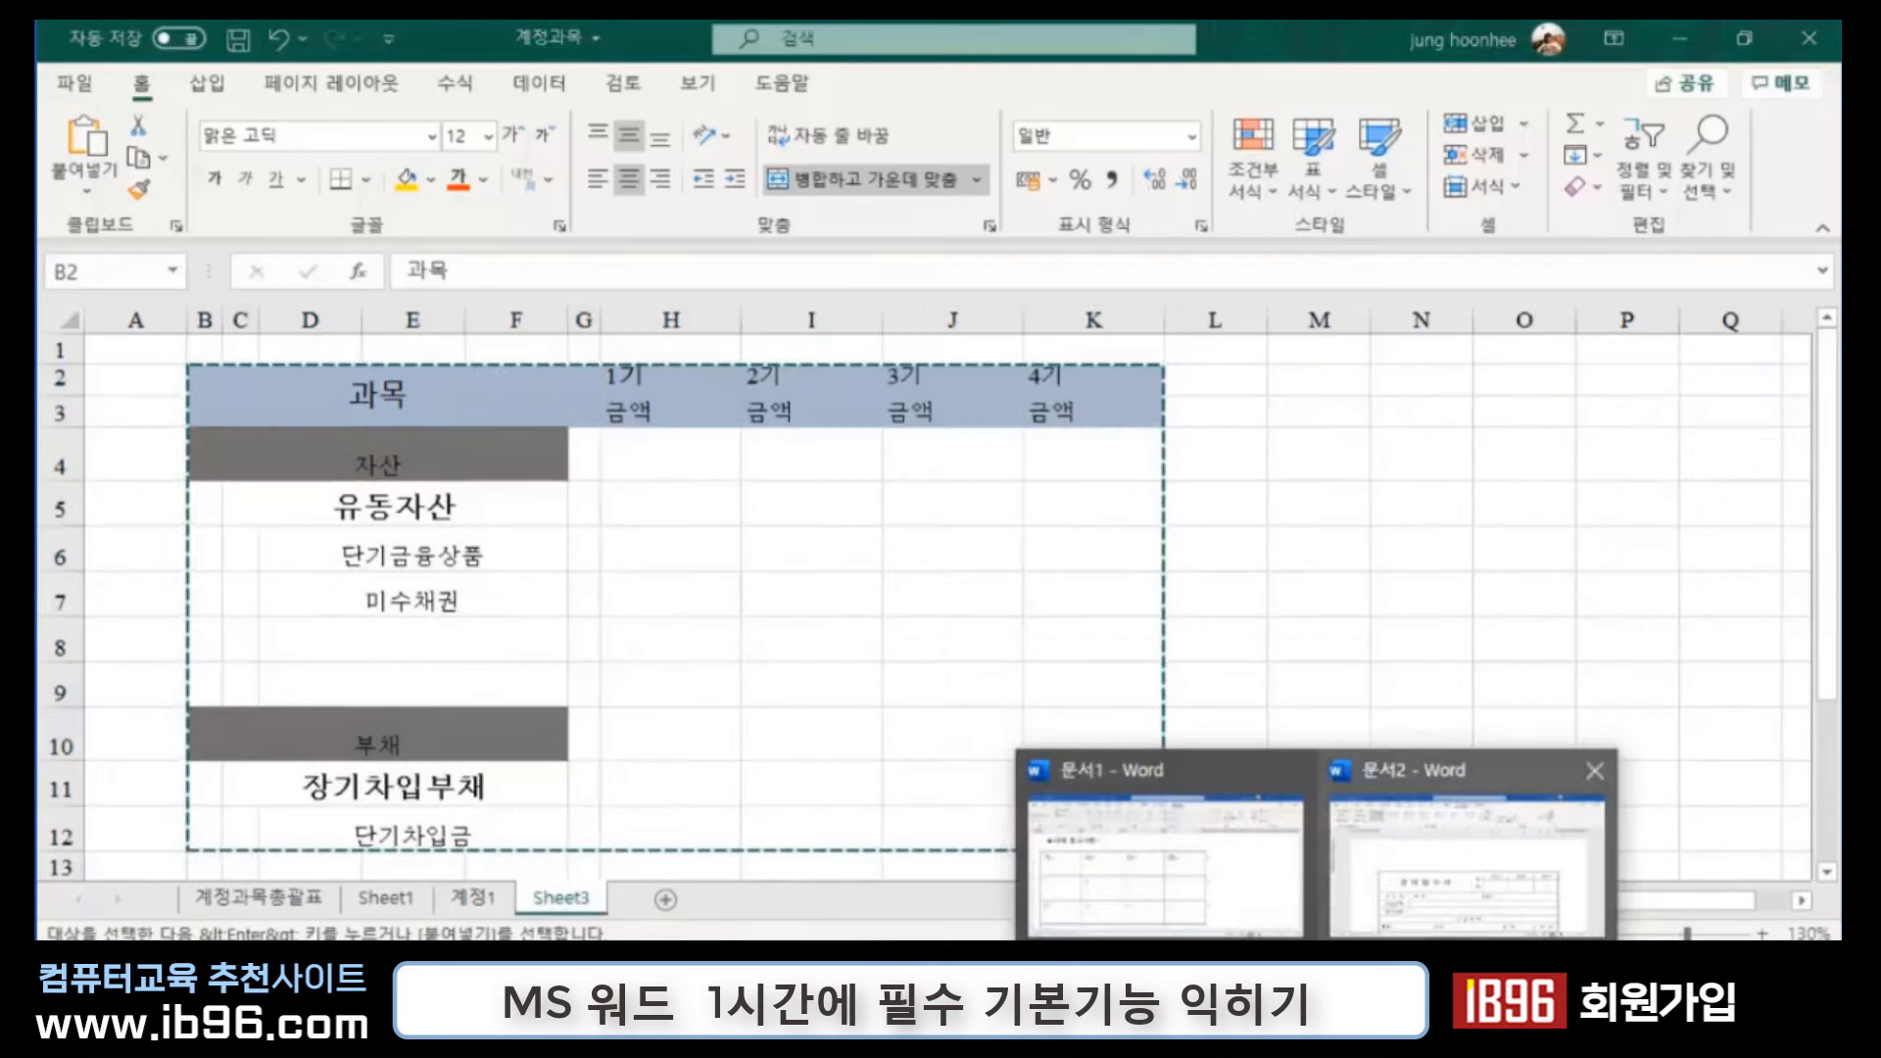
Step: In 문서1, clear and delete the old four-column table under ★아래 참고사항 entirely
click(1211, 882)
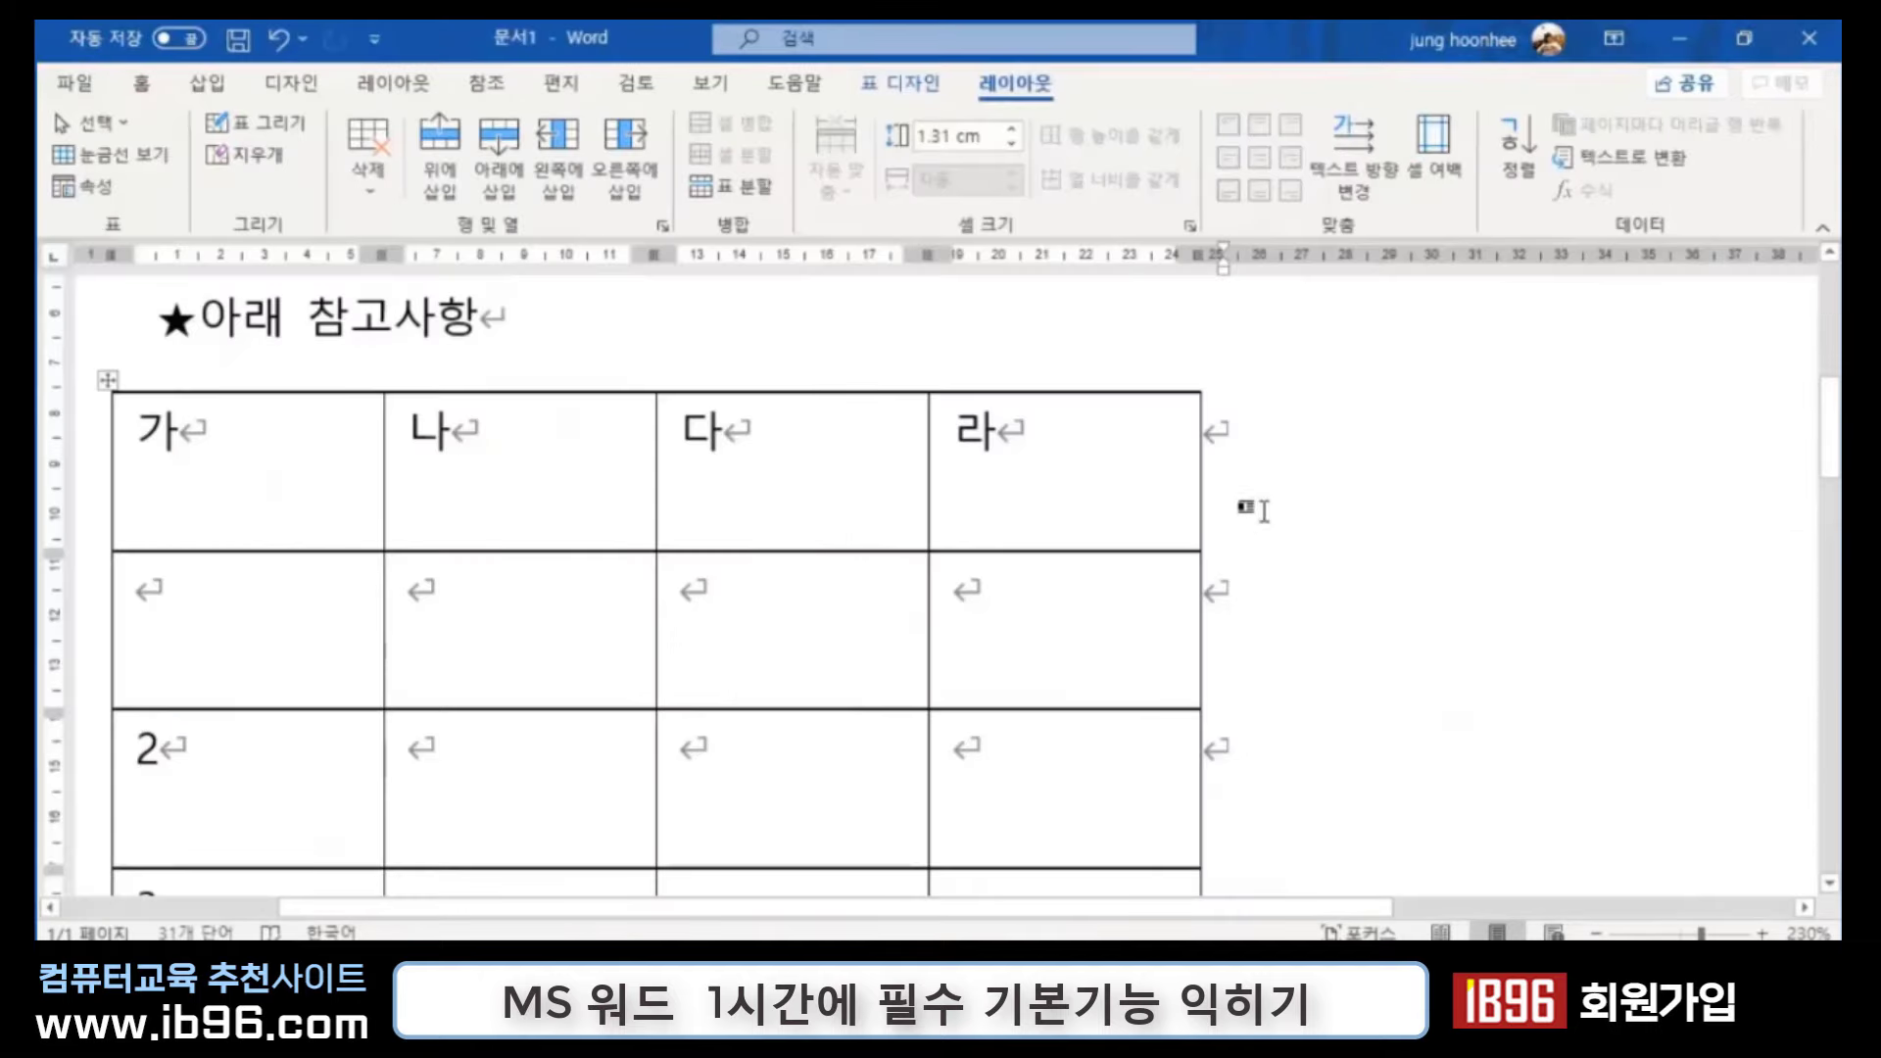
click(106, 381)
key(Delete)
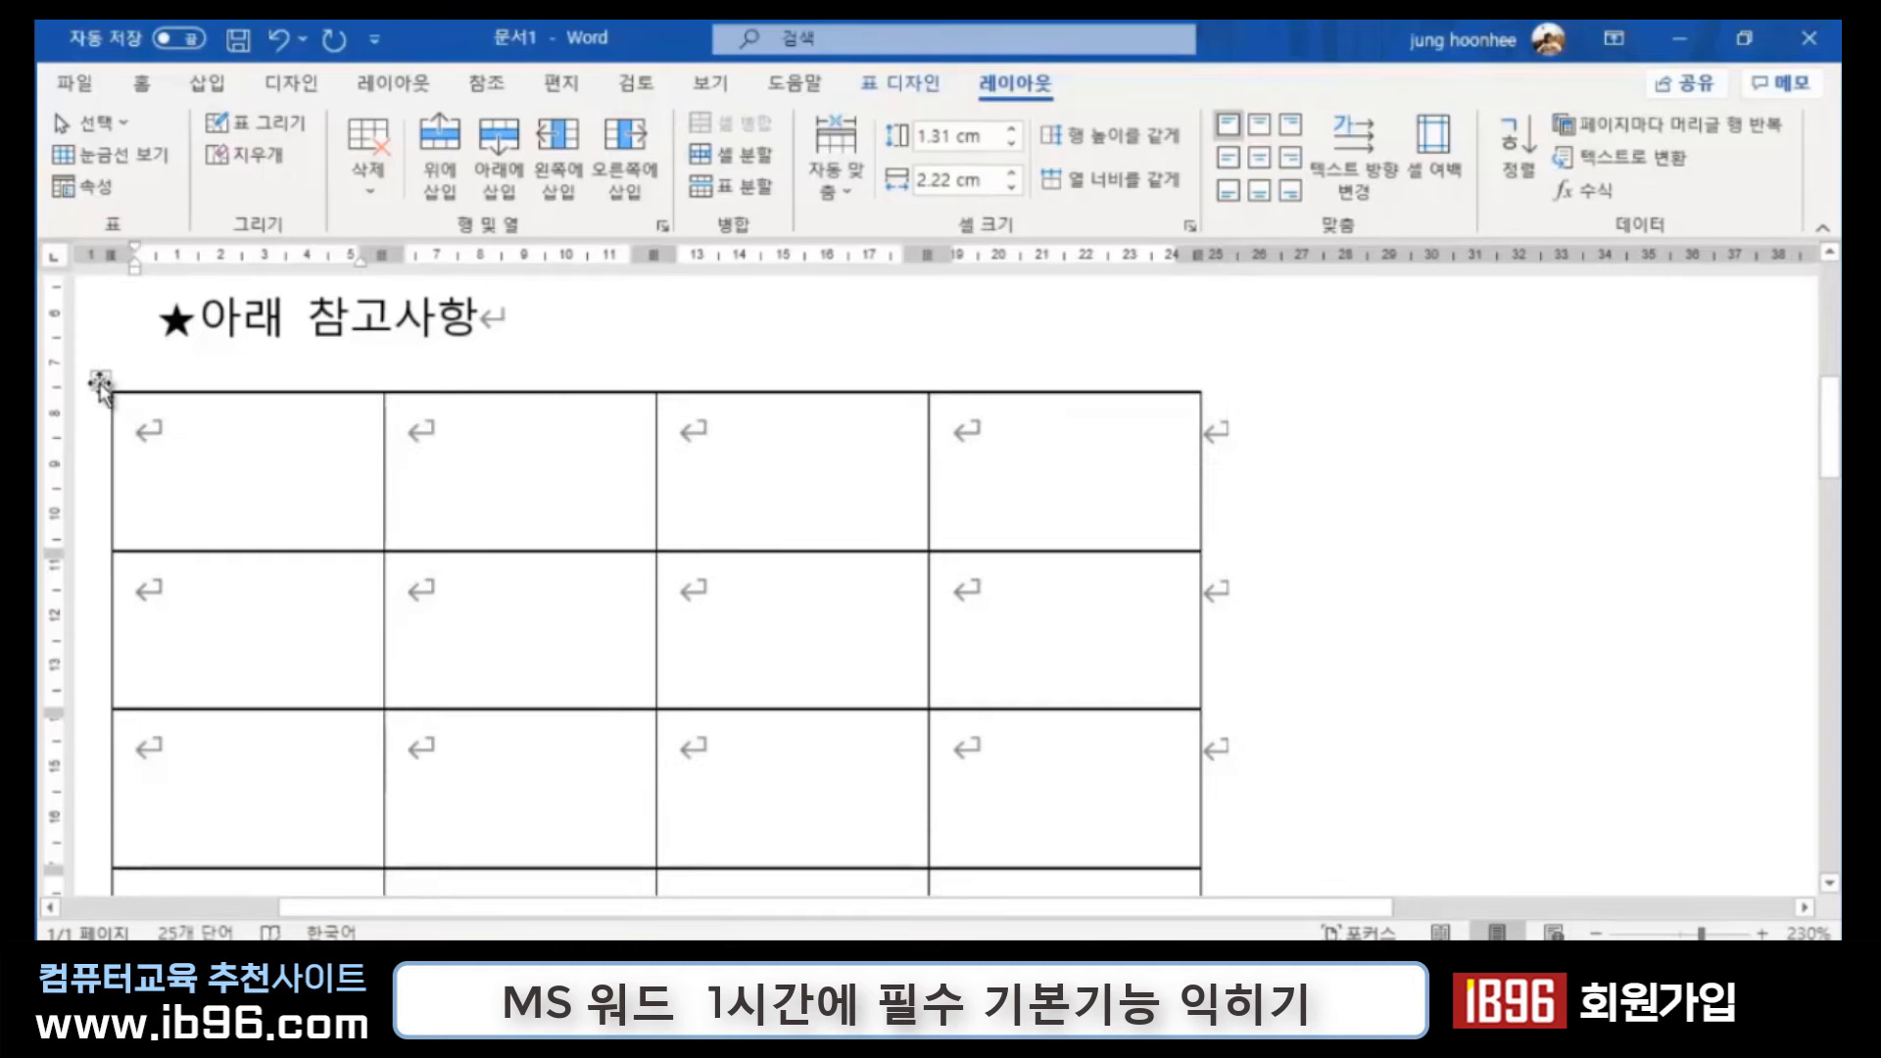
click(100, 379)
click(383, 194)
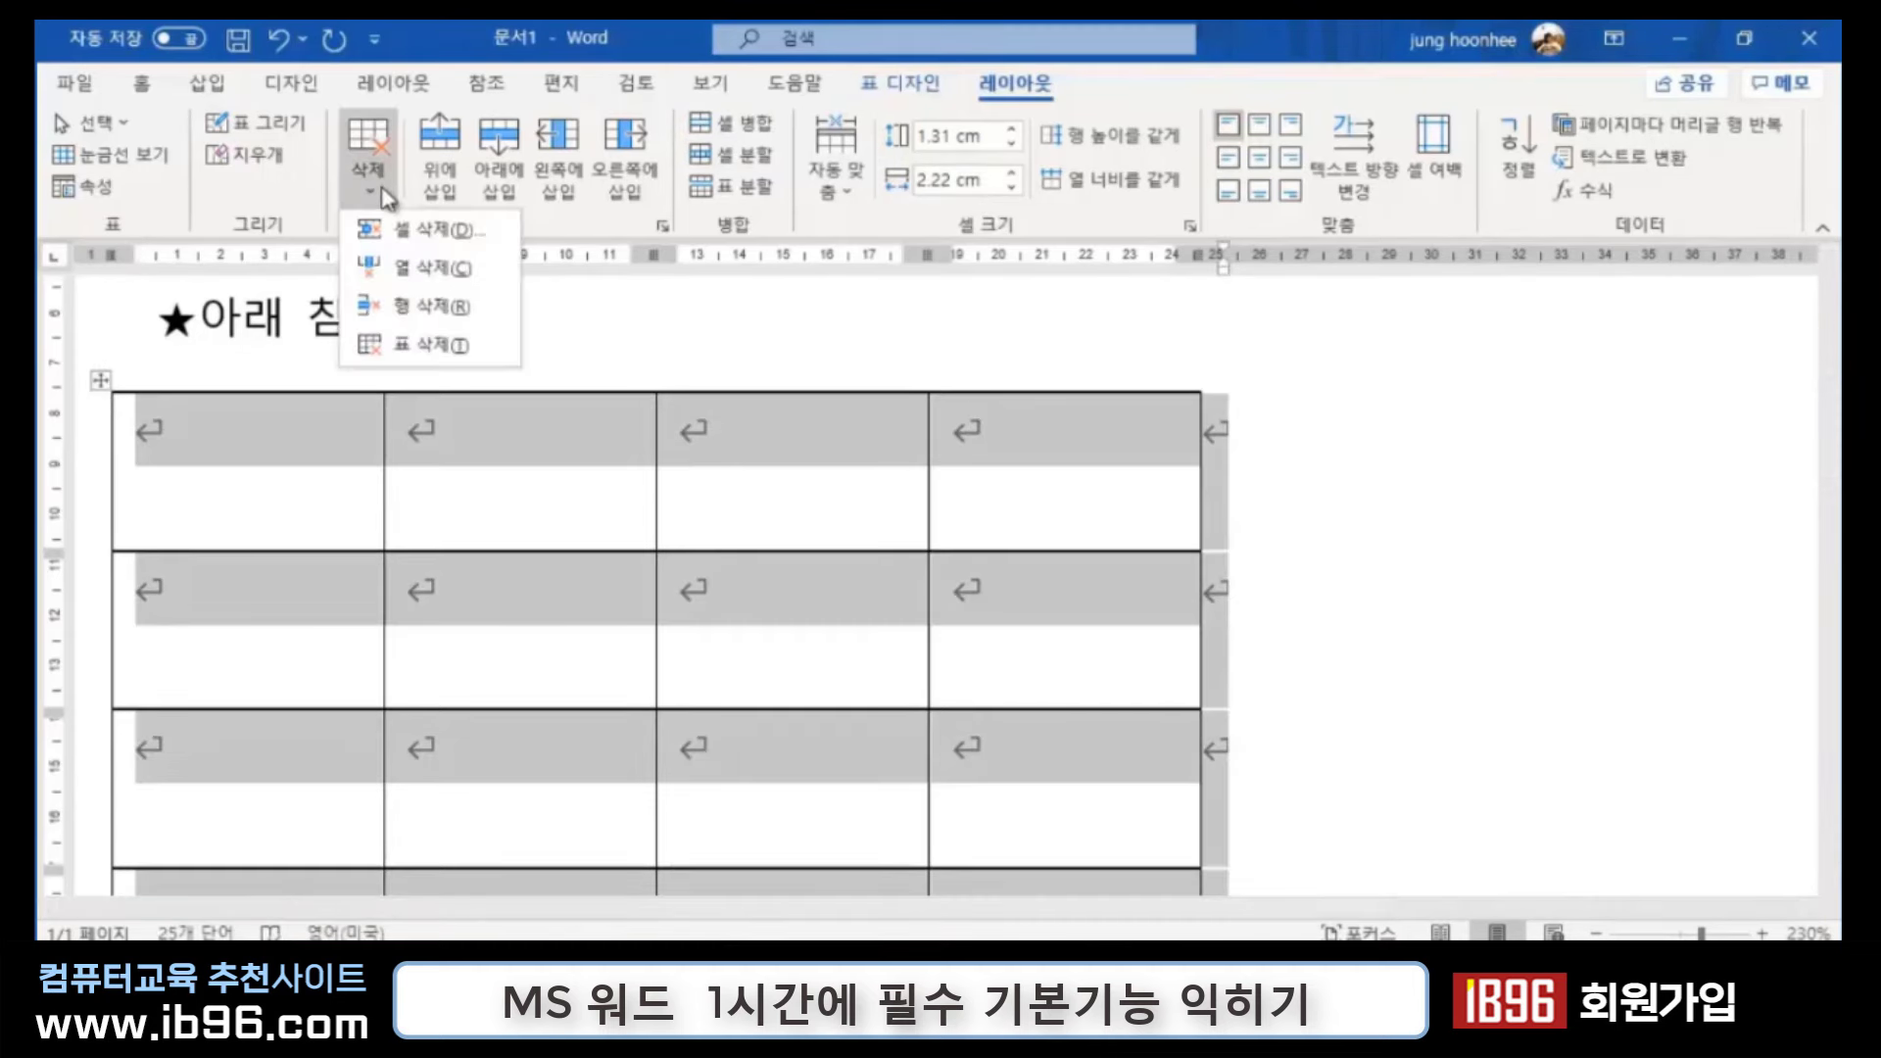
click(428, 349)
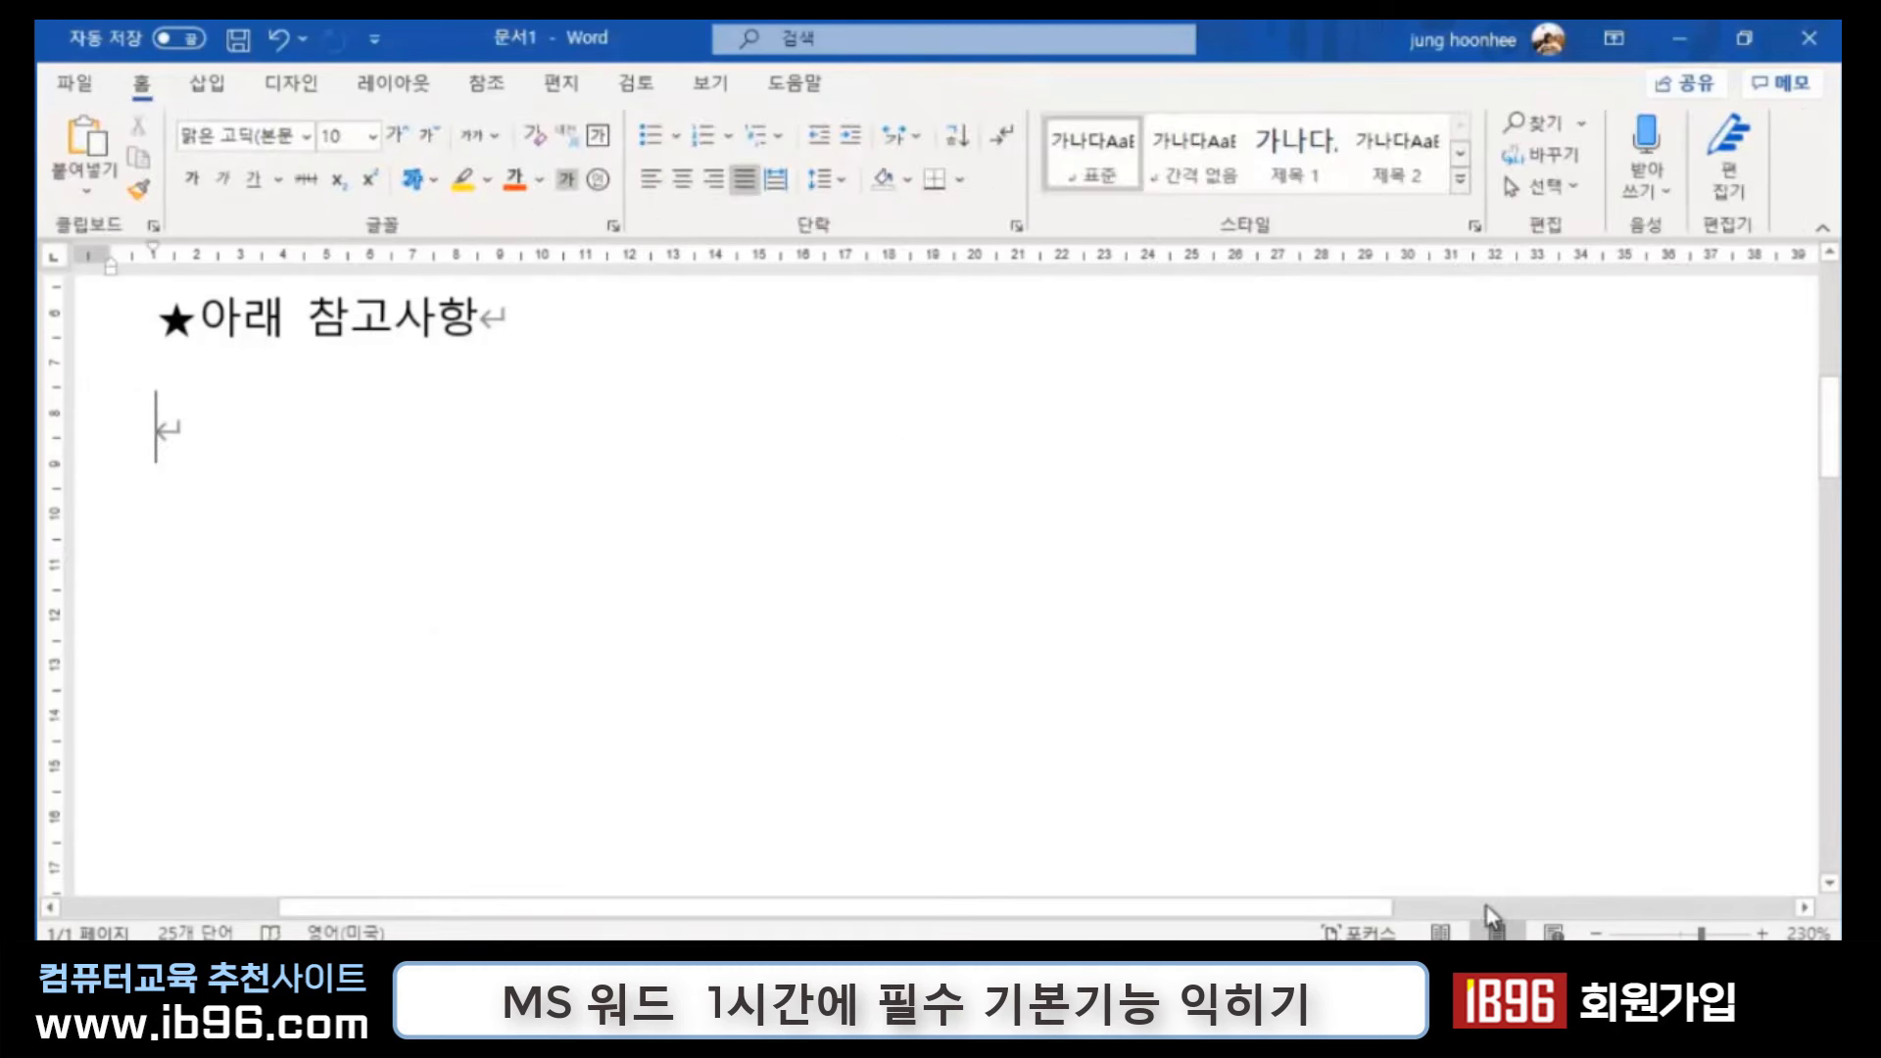
click(185, 437)
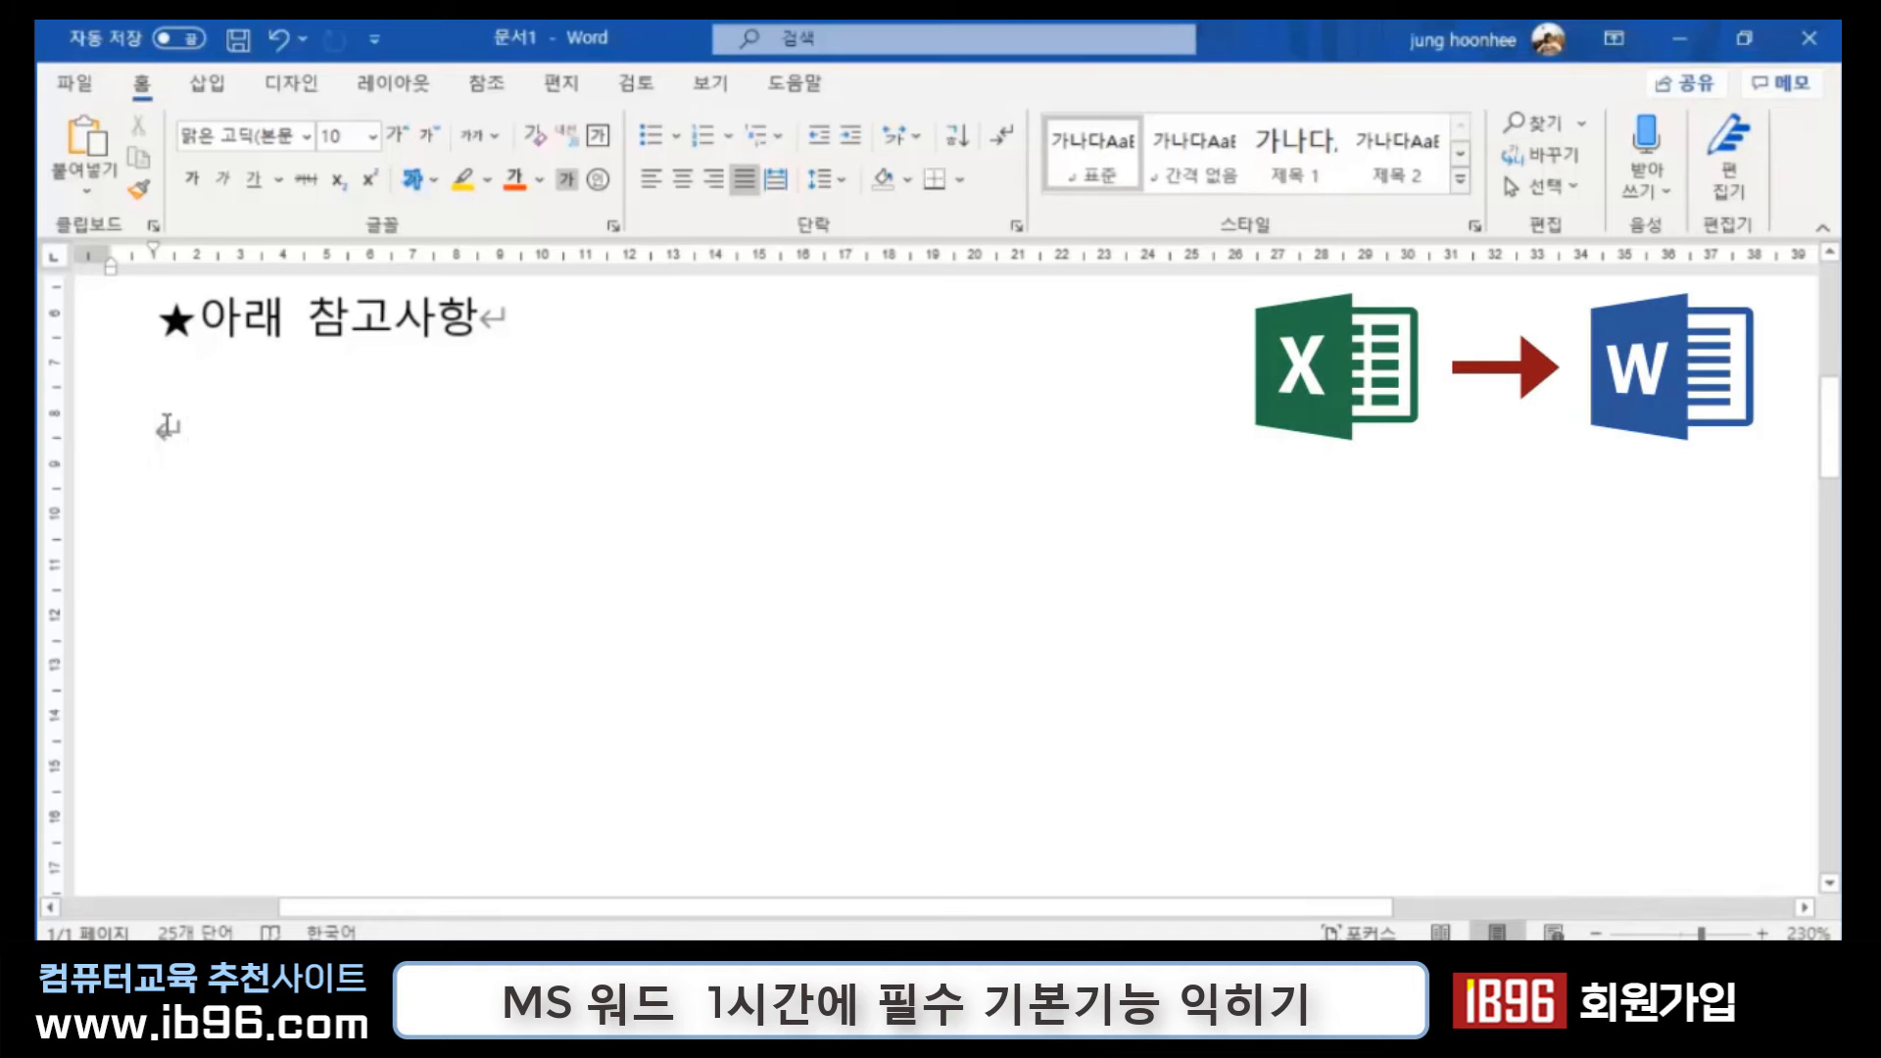
Step: Bring up the paste options on the empty line under ★아래 참고사항
right_click(169, 427)
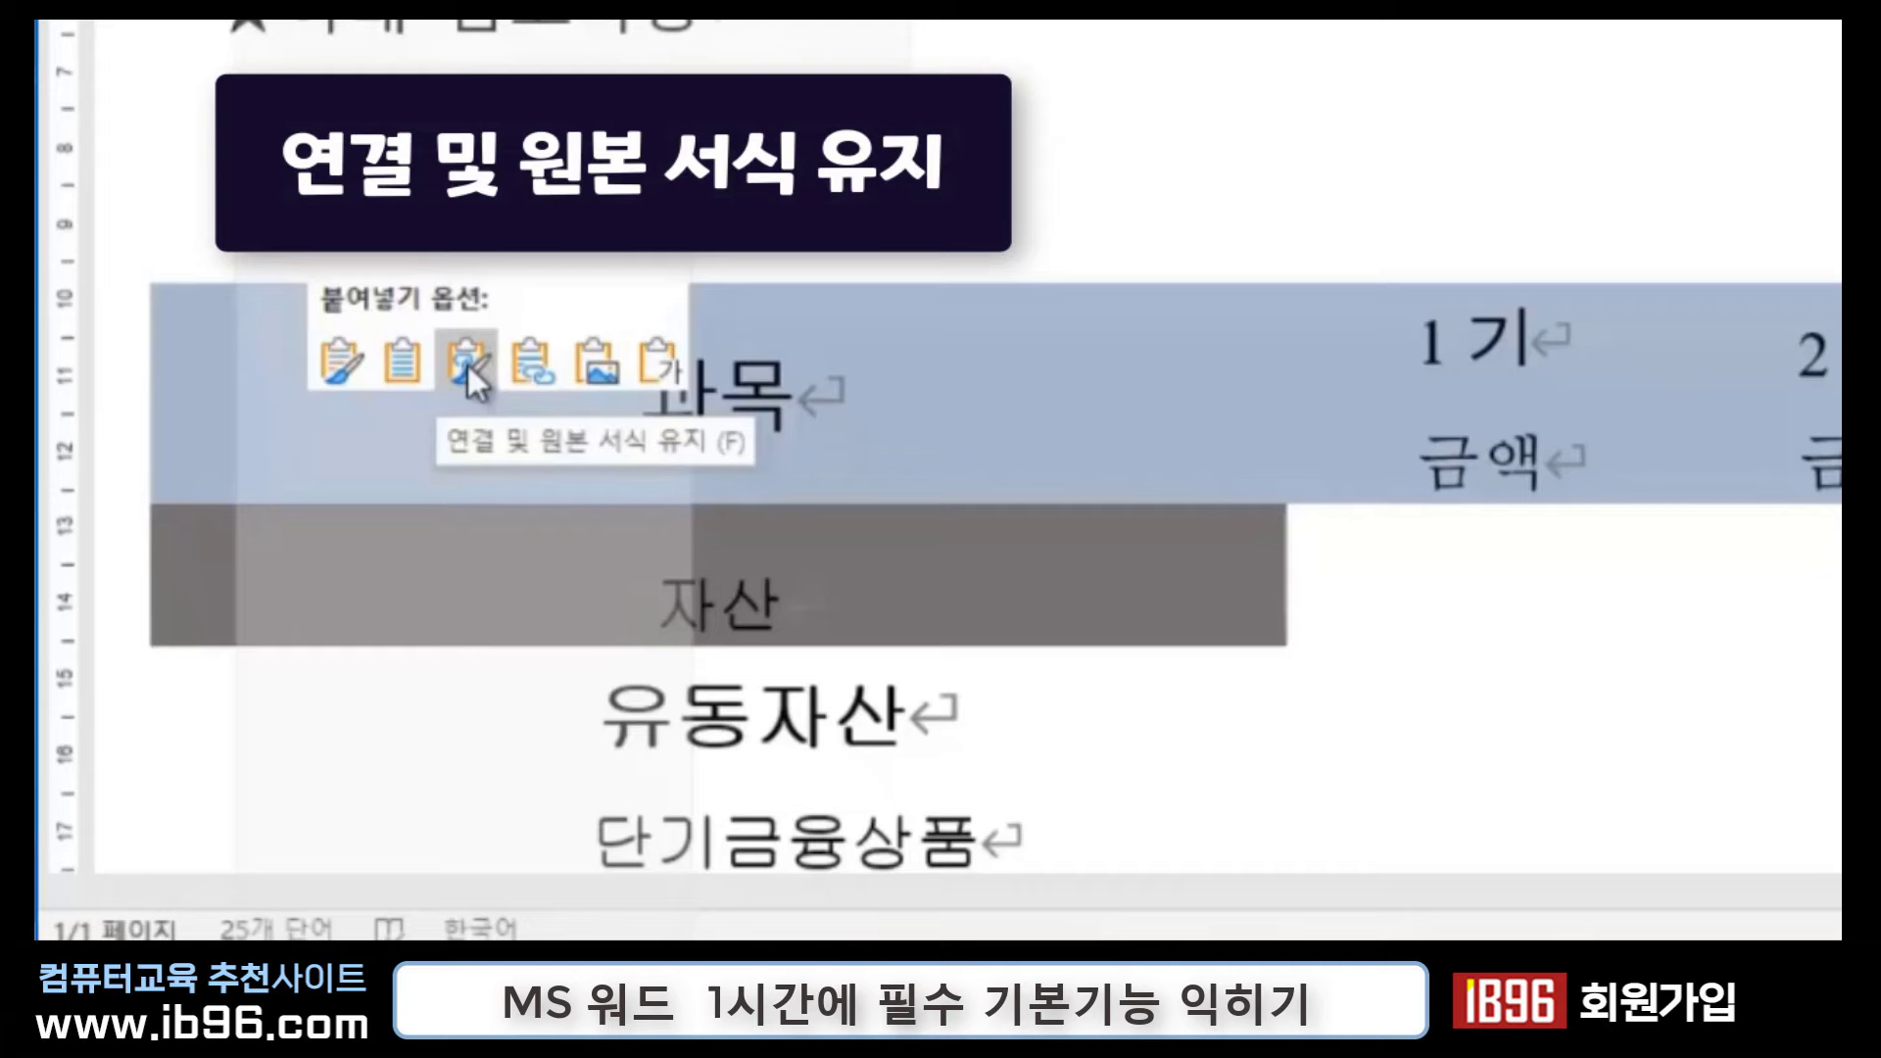
Step: Paste the 과목 account table with Link & Keep Source Formatting and review it on the page
click(466, 361)
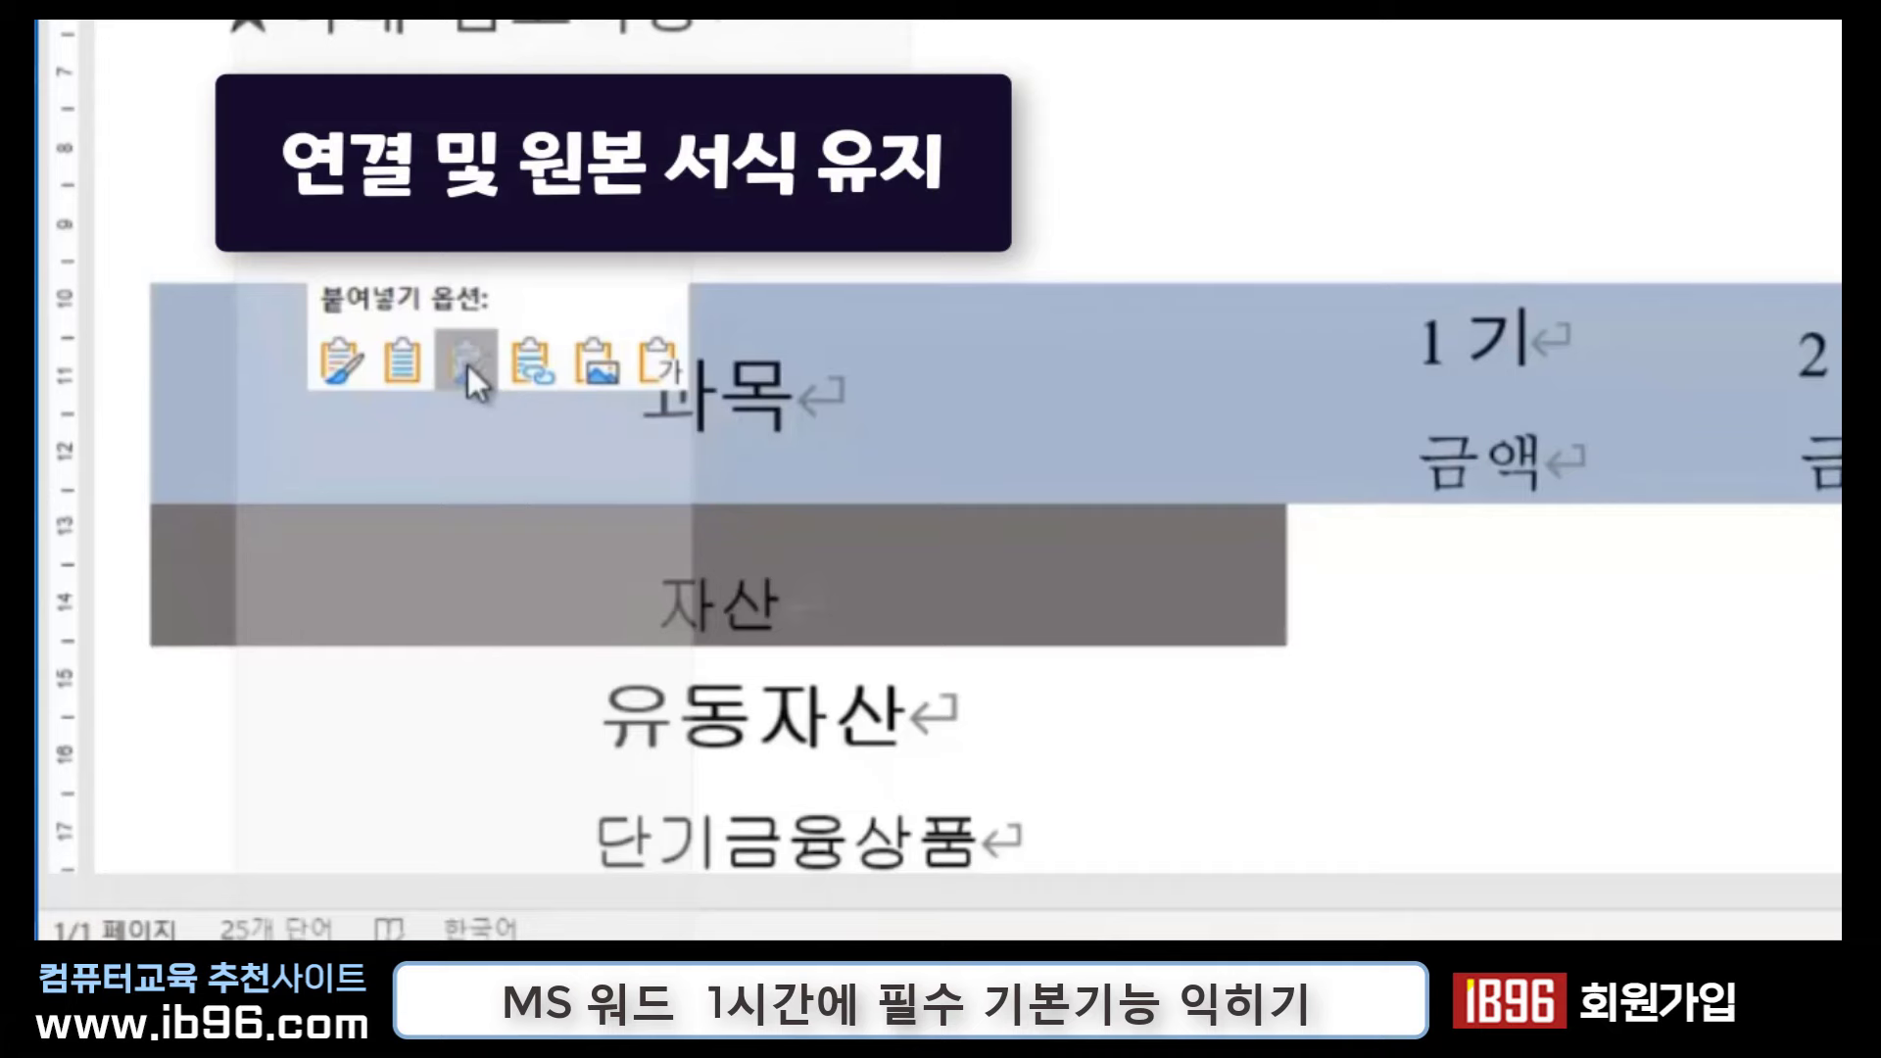
scroll(1129, 551, up, 4)
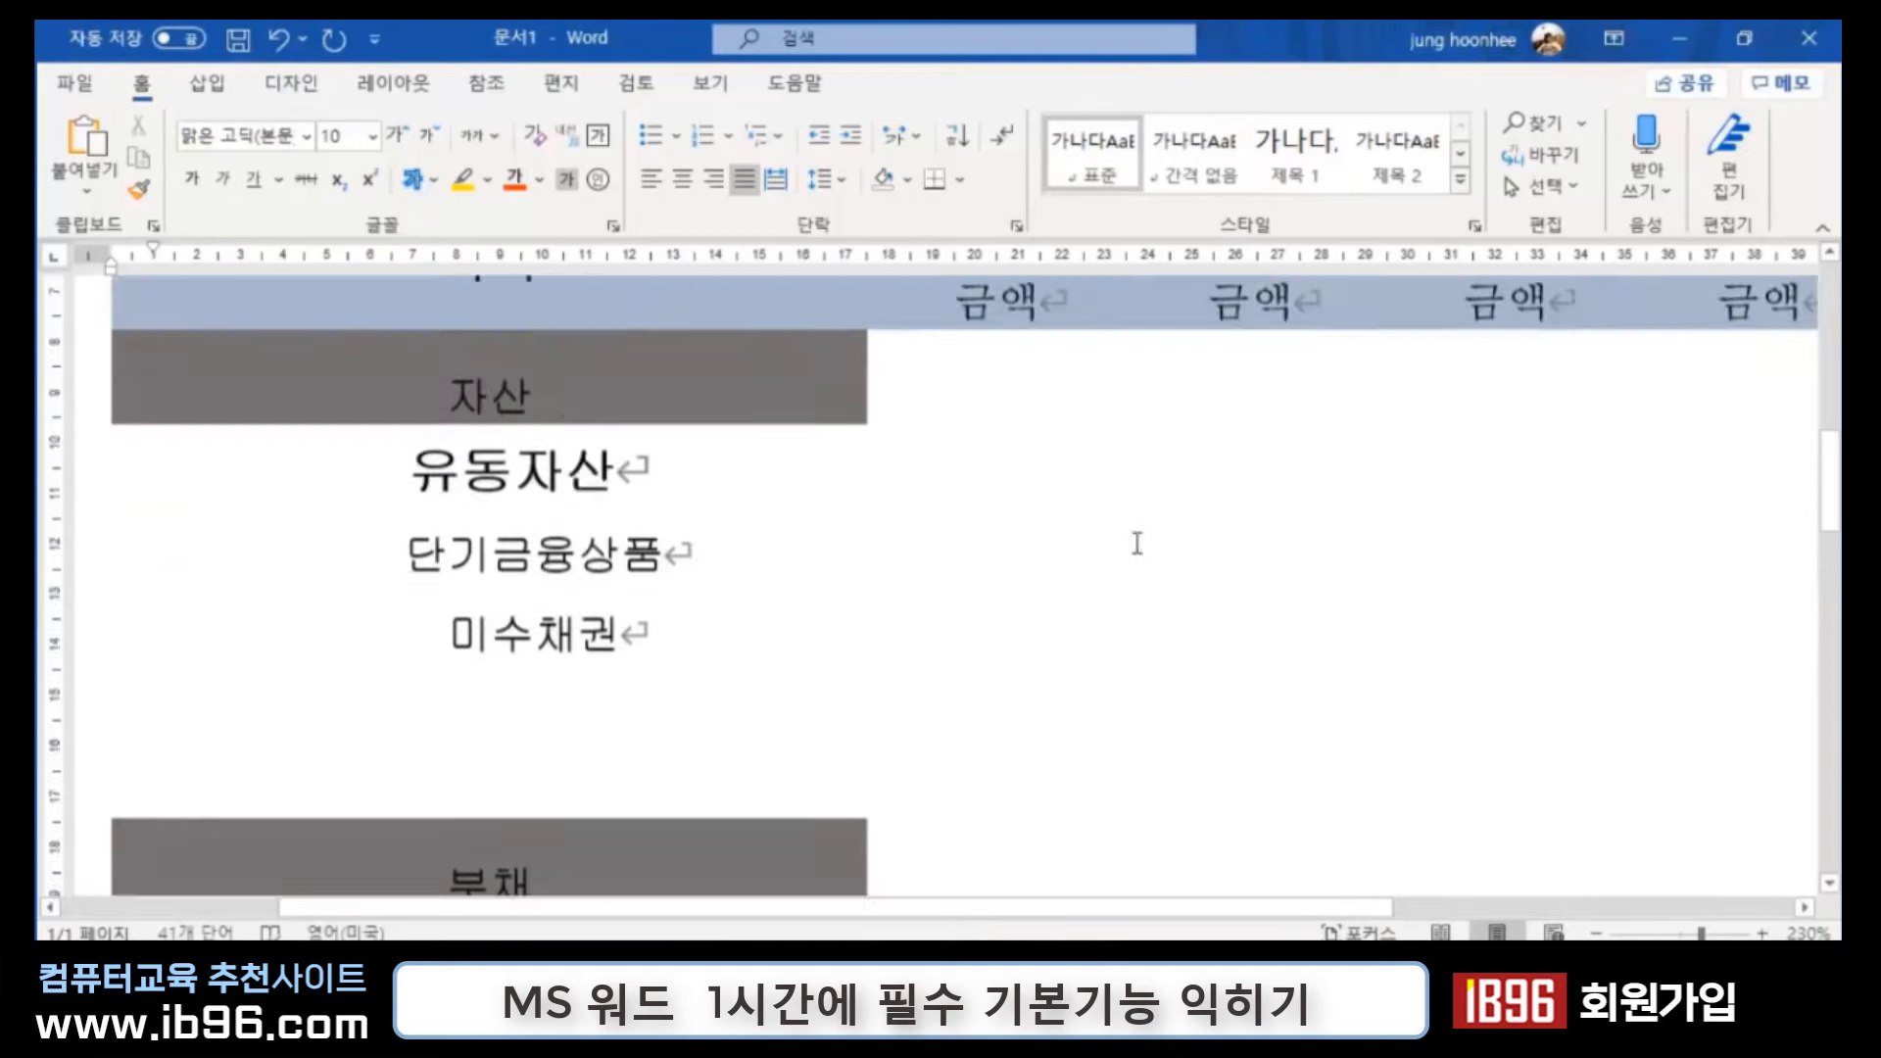
scroll(1143, 538, up, 3)
click(1211, 647)
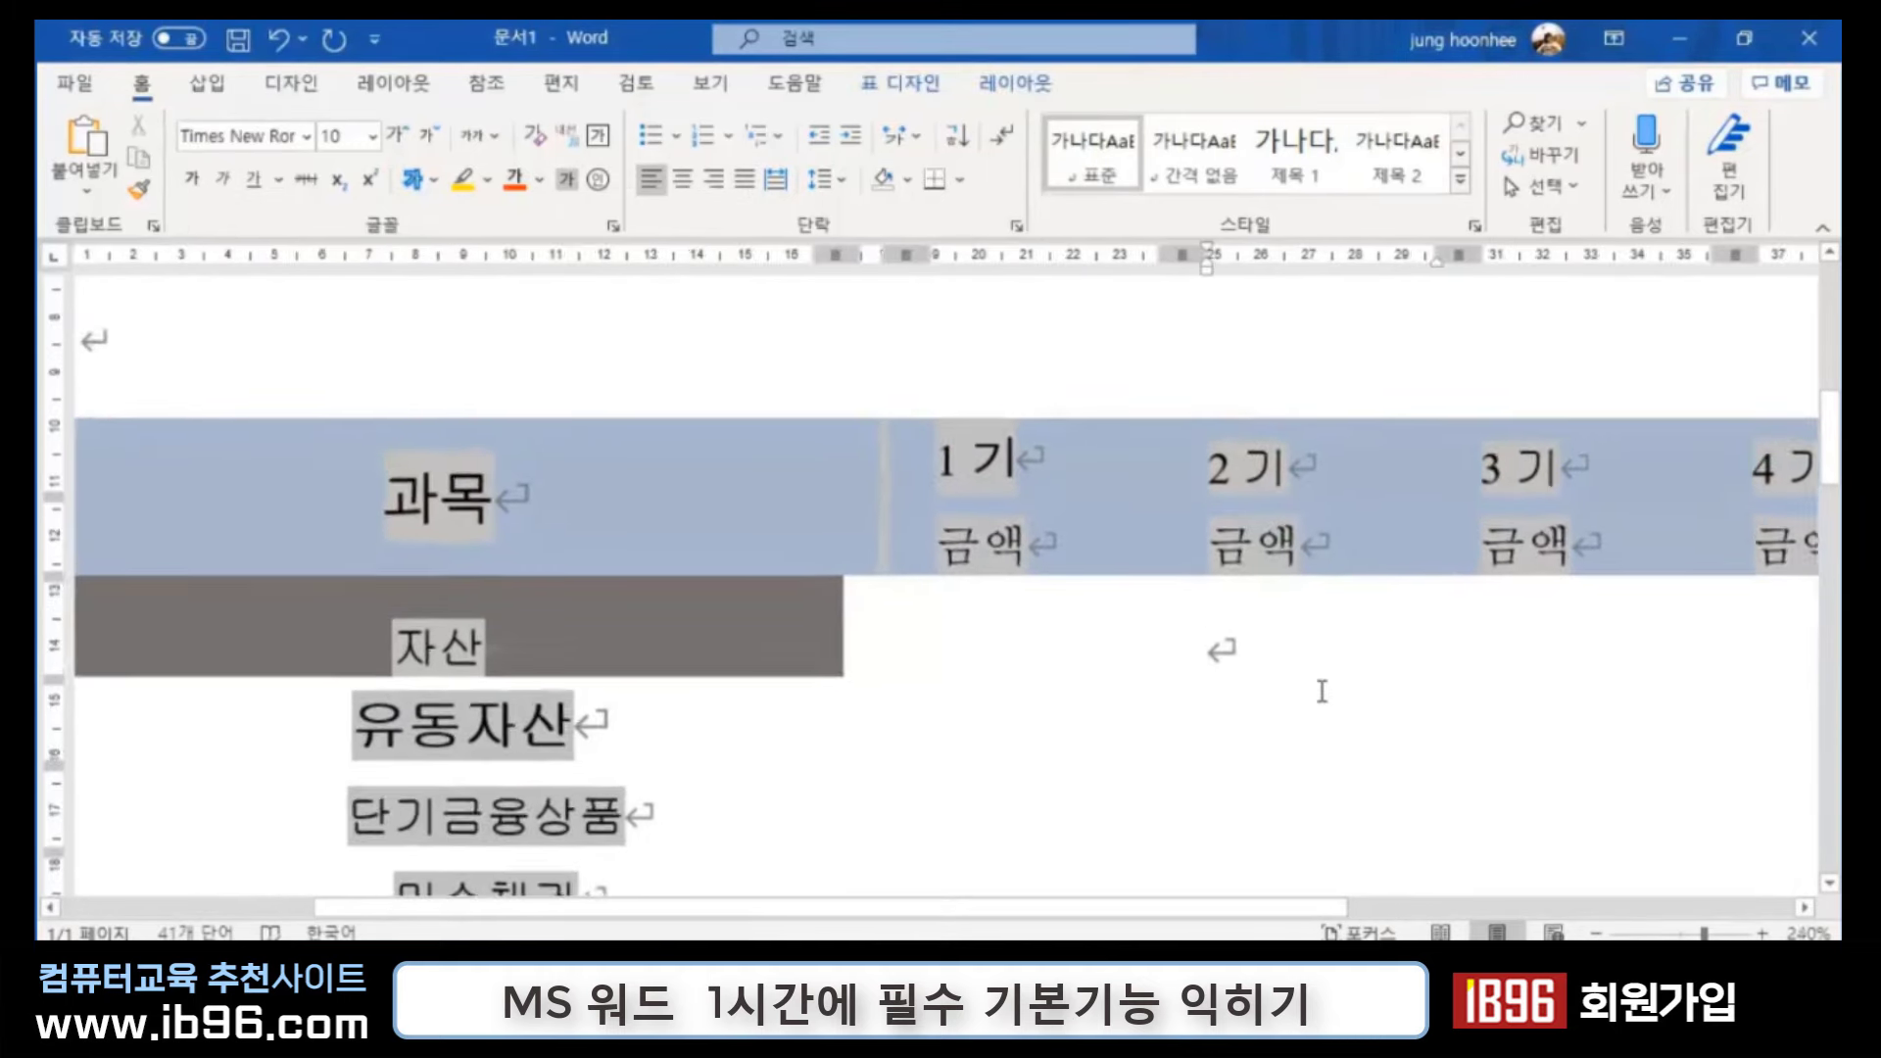
scroll(1322, 692, down, 5)
scroll(1318, 696, down, 4)
scroll(1315, 700, down, 4)
scroll(1312, 708, down, 1)
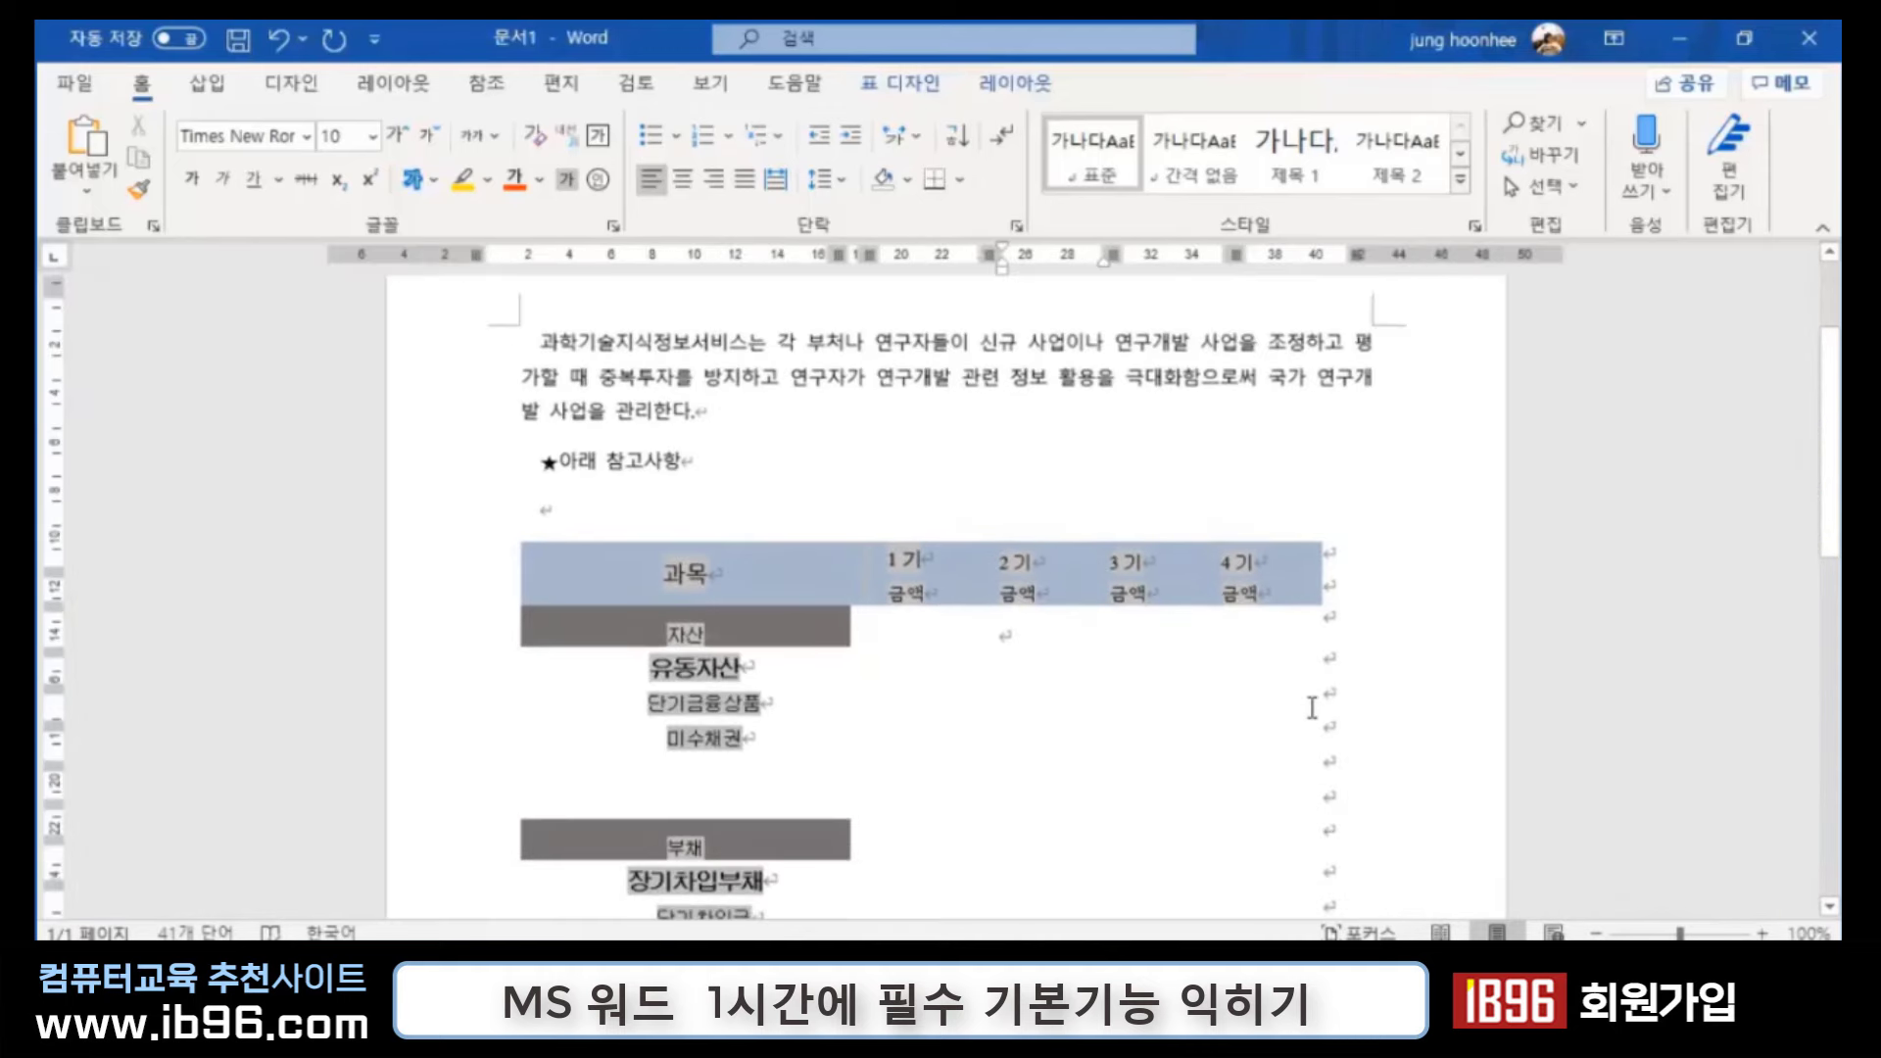
click(1351, 755)
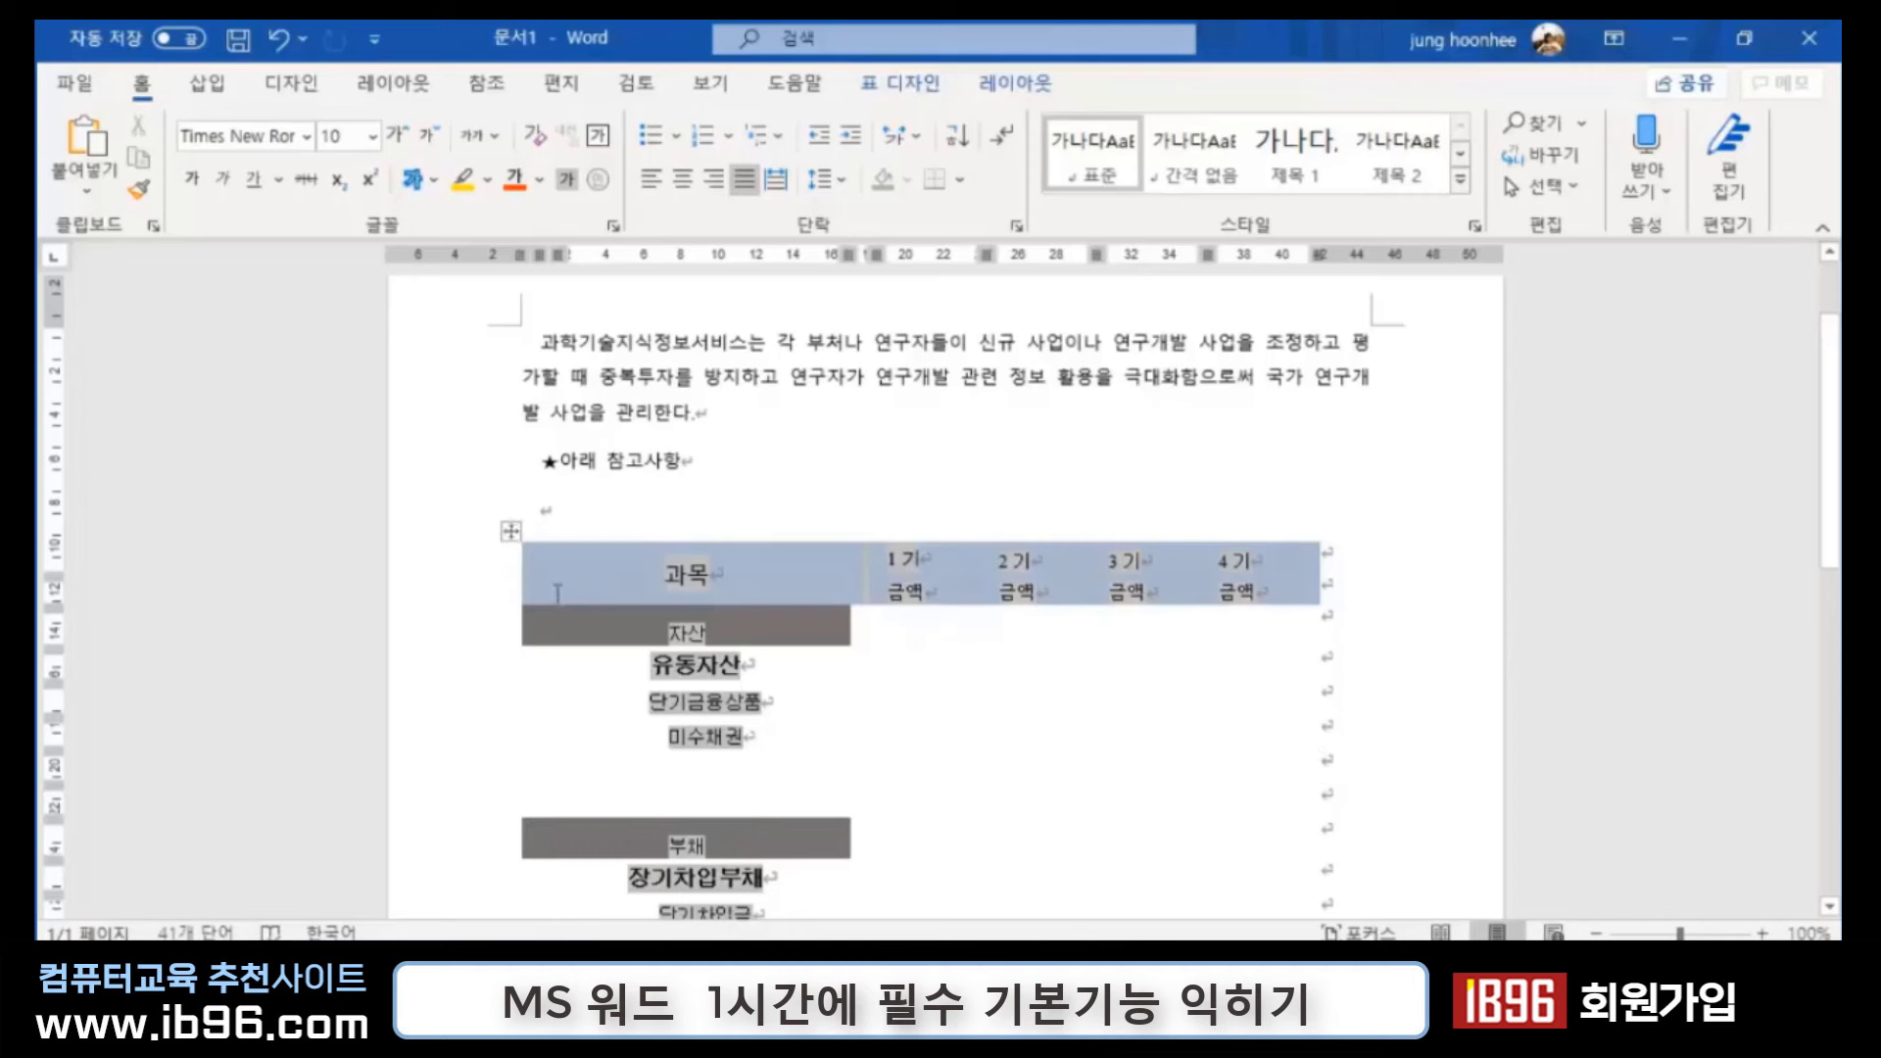
Step: Give every cell of the pasted account table dark grey All Borders
click(510, 533)
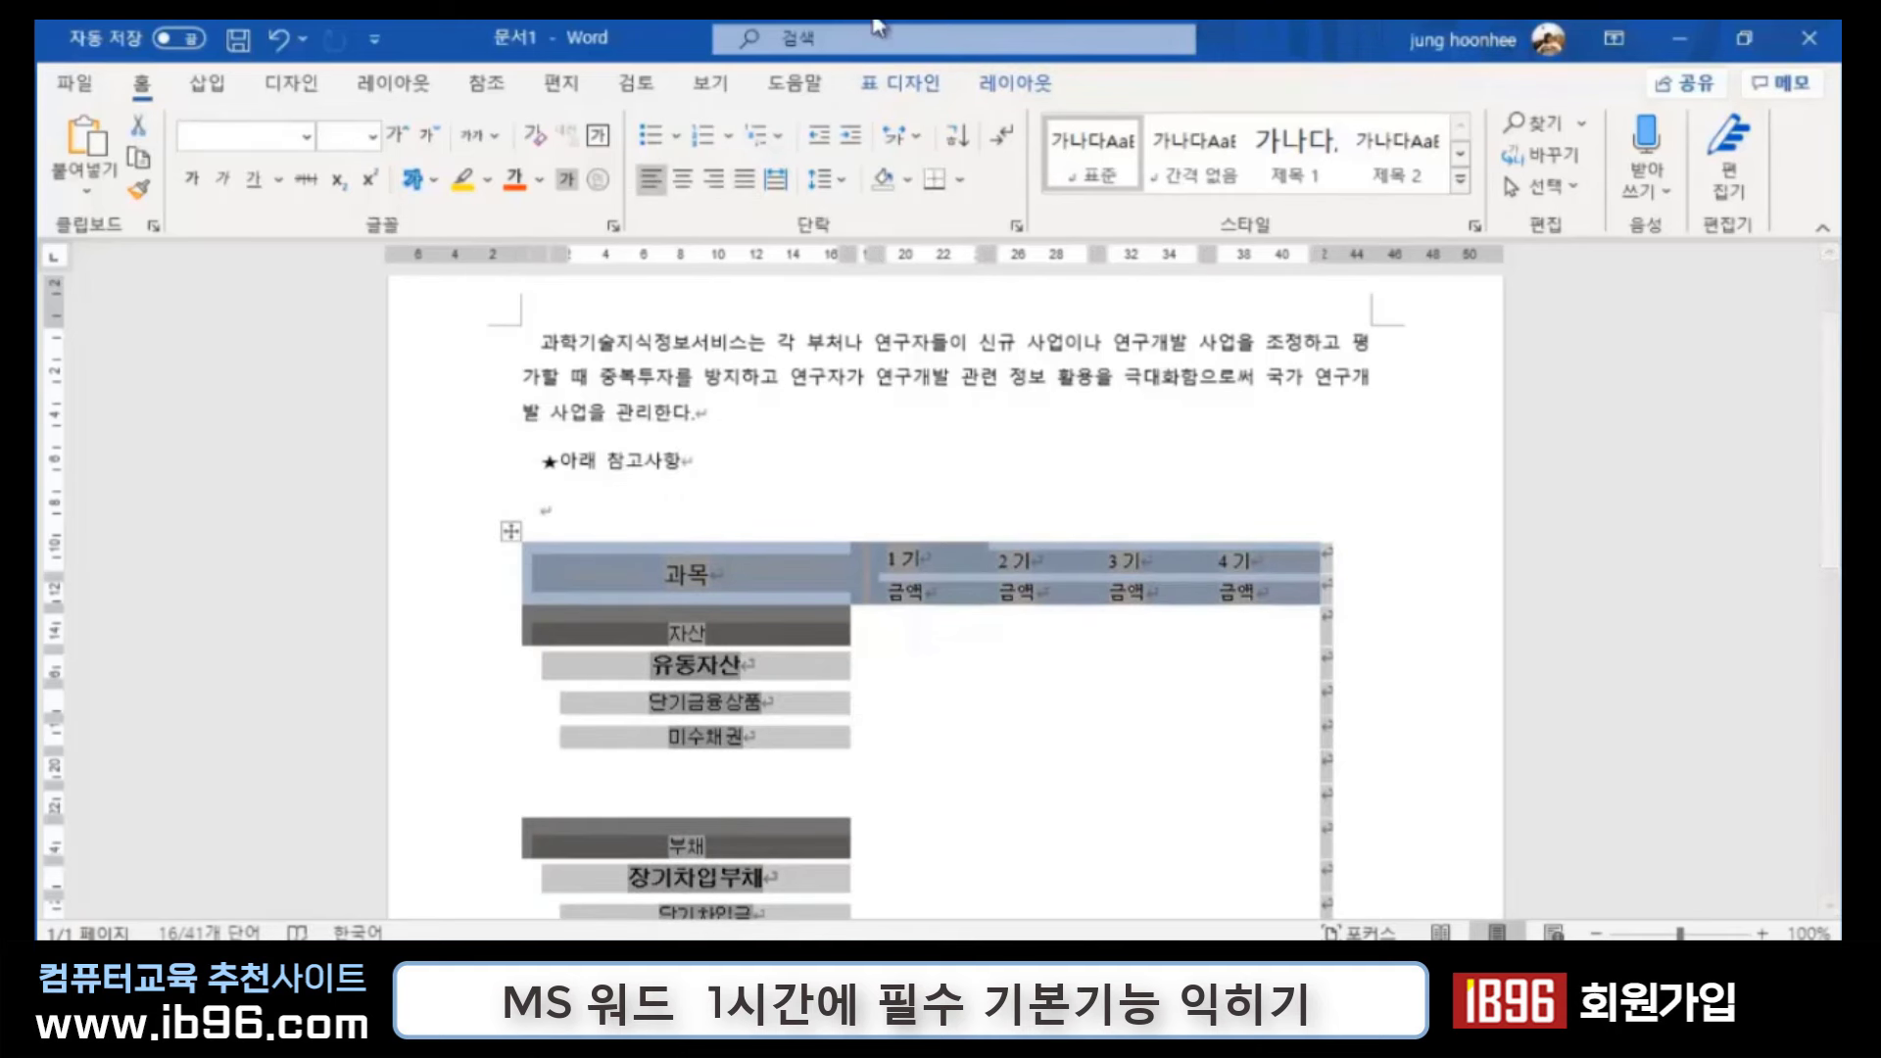
click(903, 84)
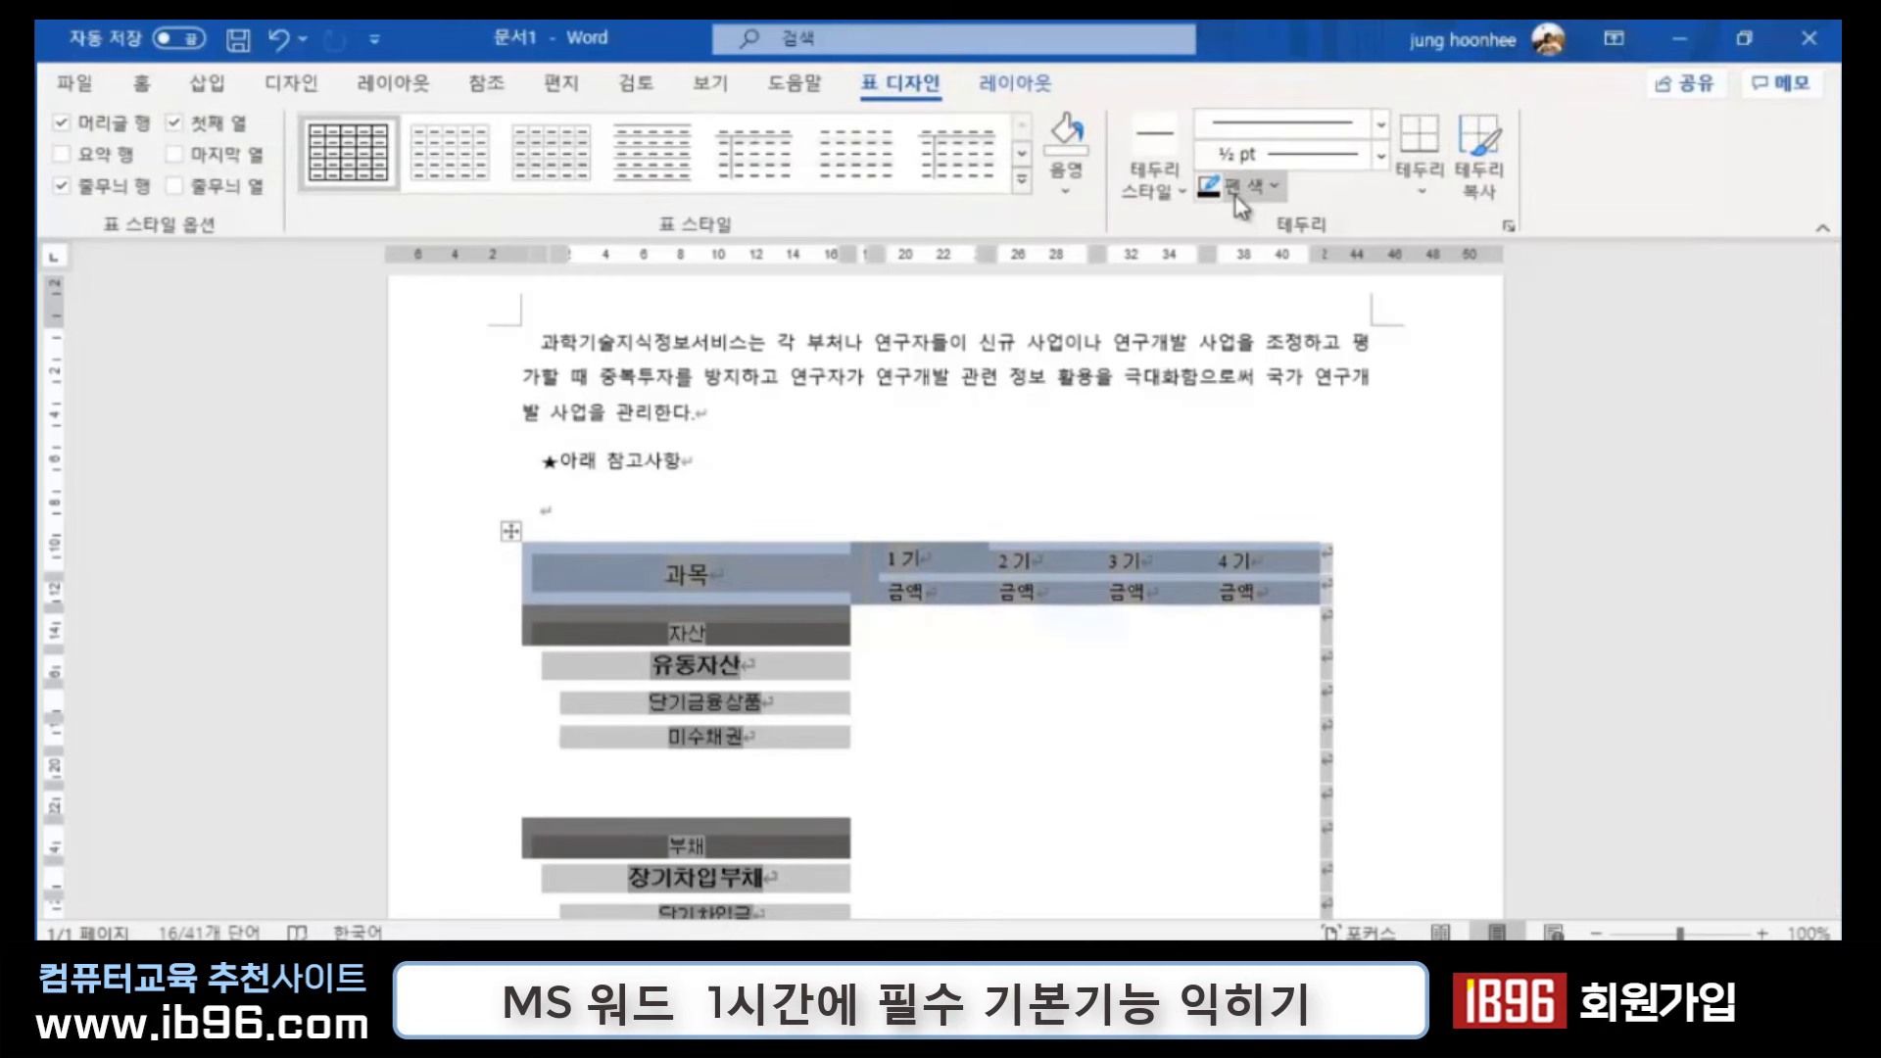
click(1276, 188)
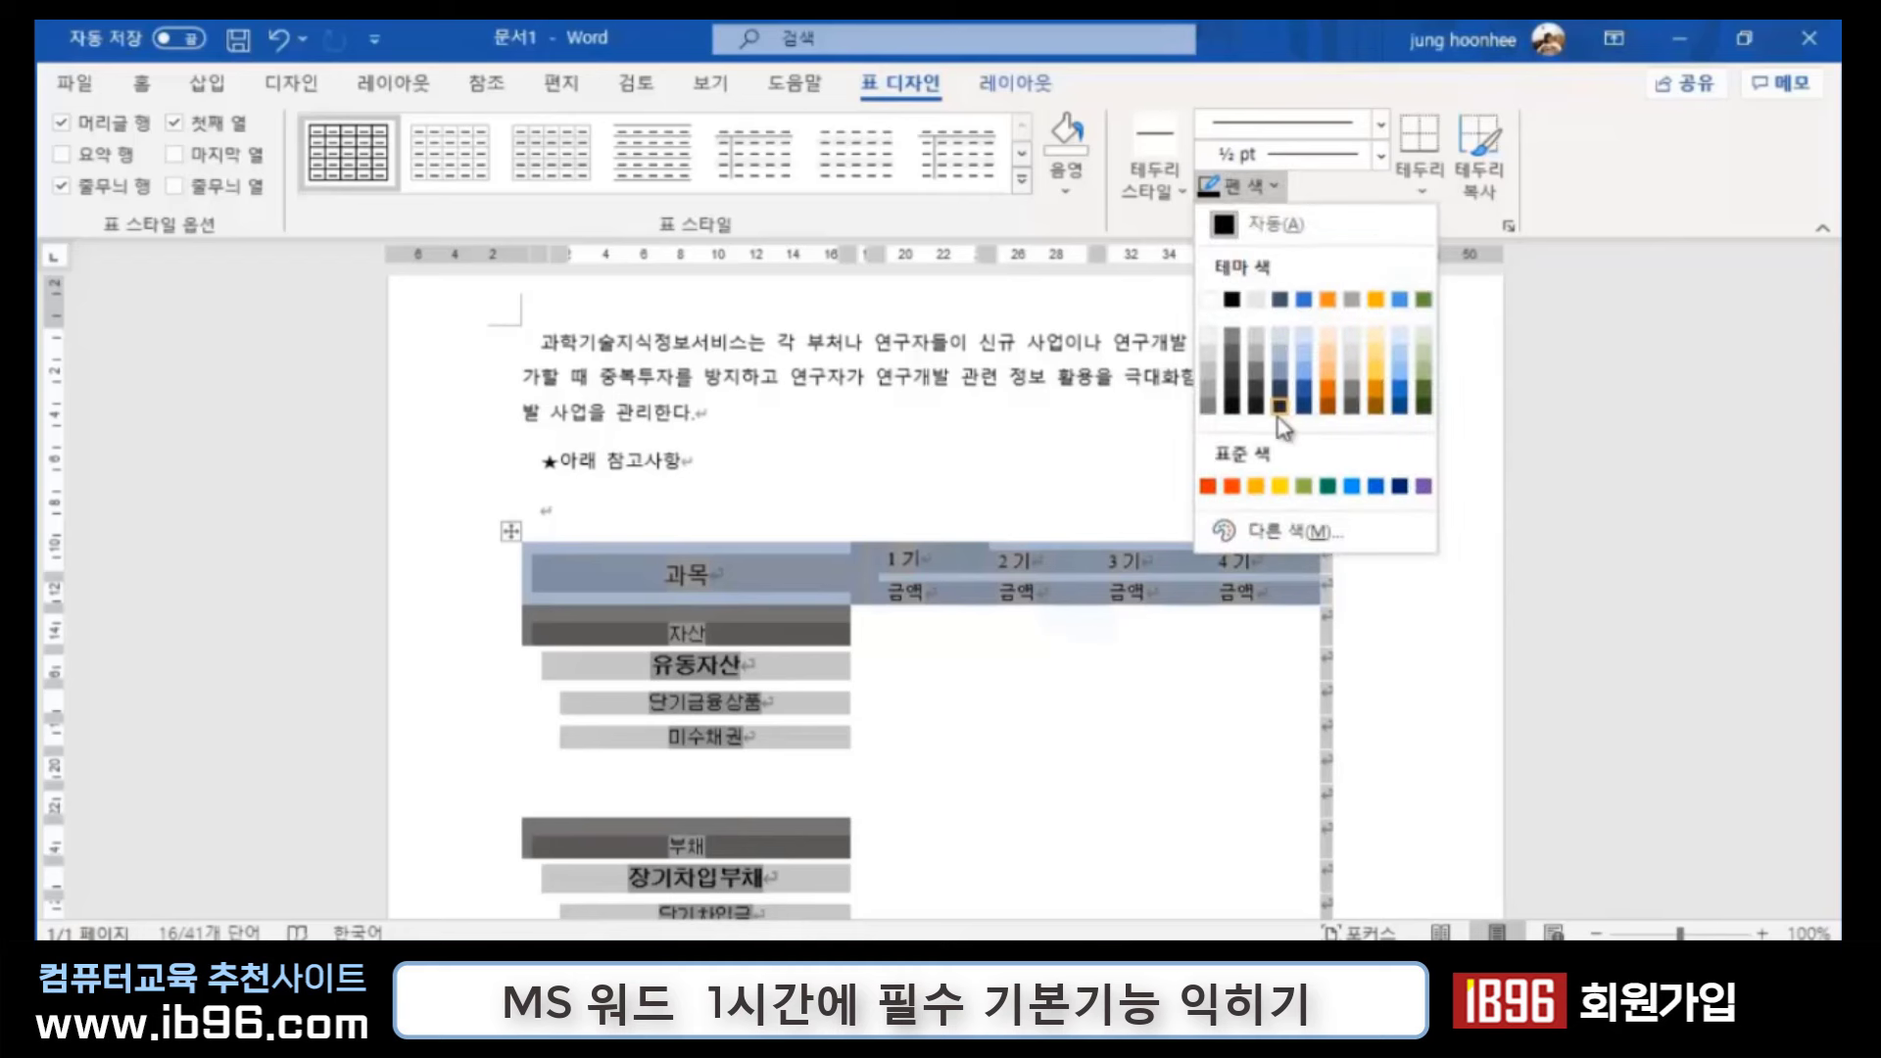
click(1236, 357)
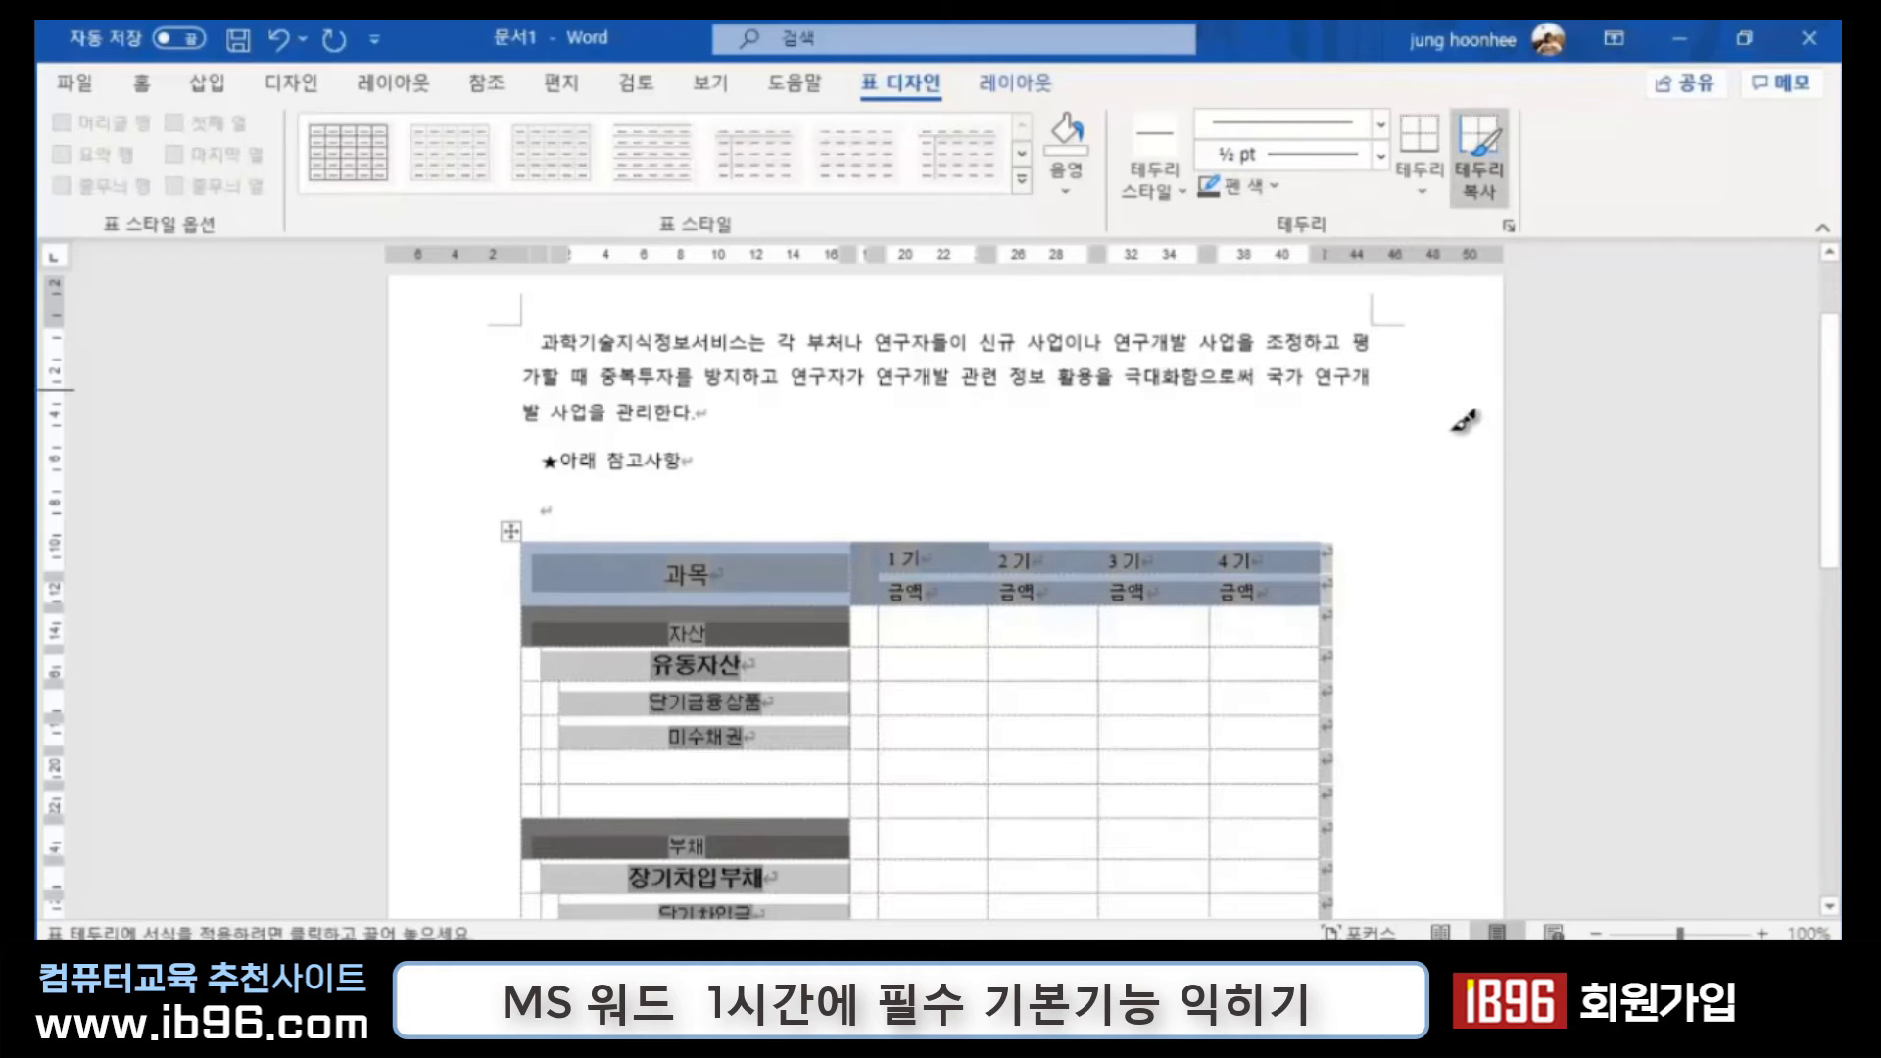
click(1439, 191)
click(1470, 428)
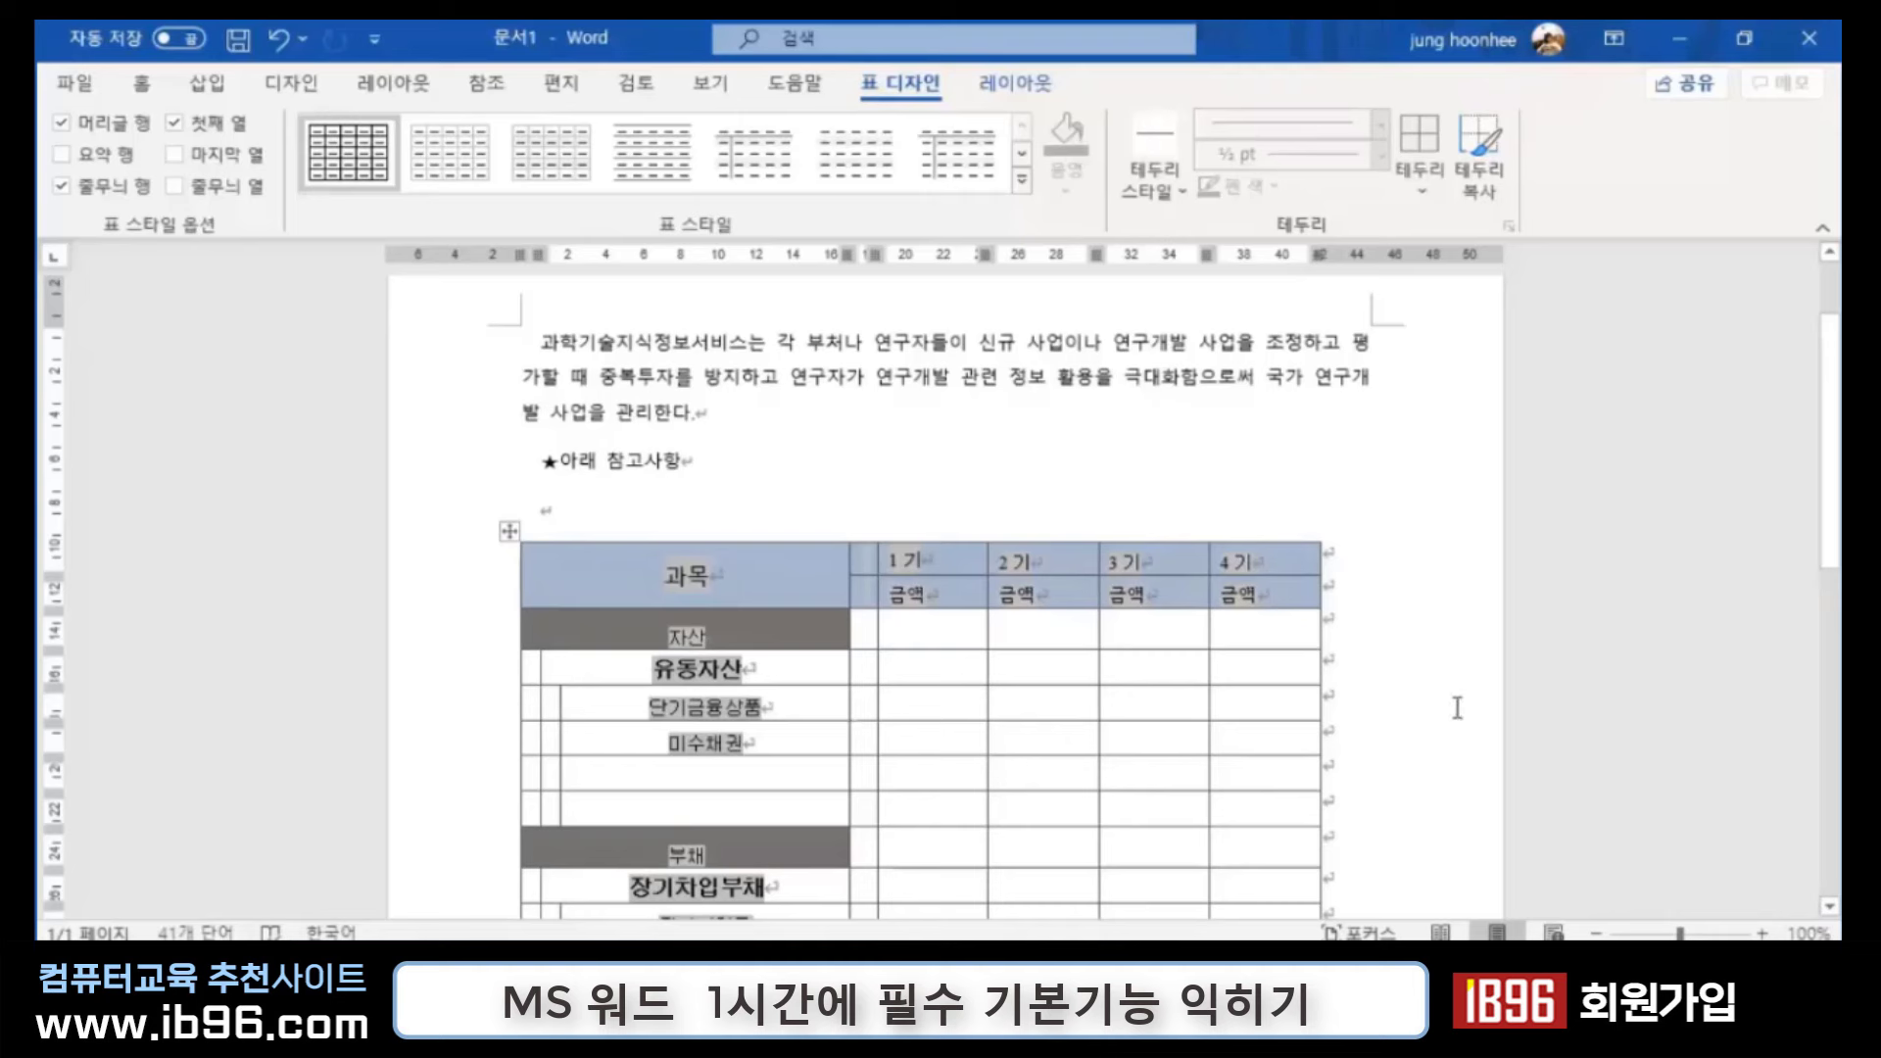
click(1325, 706)
Step: Check the bordered table, then return to the 계정과목 Excel workbook
click(1432, 731)
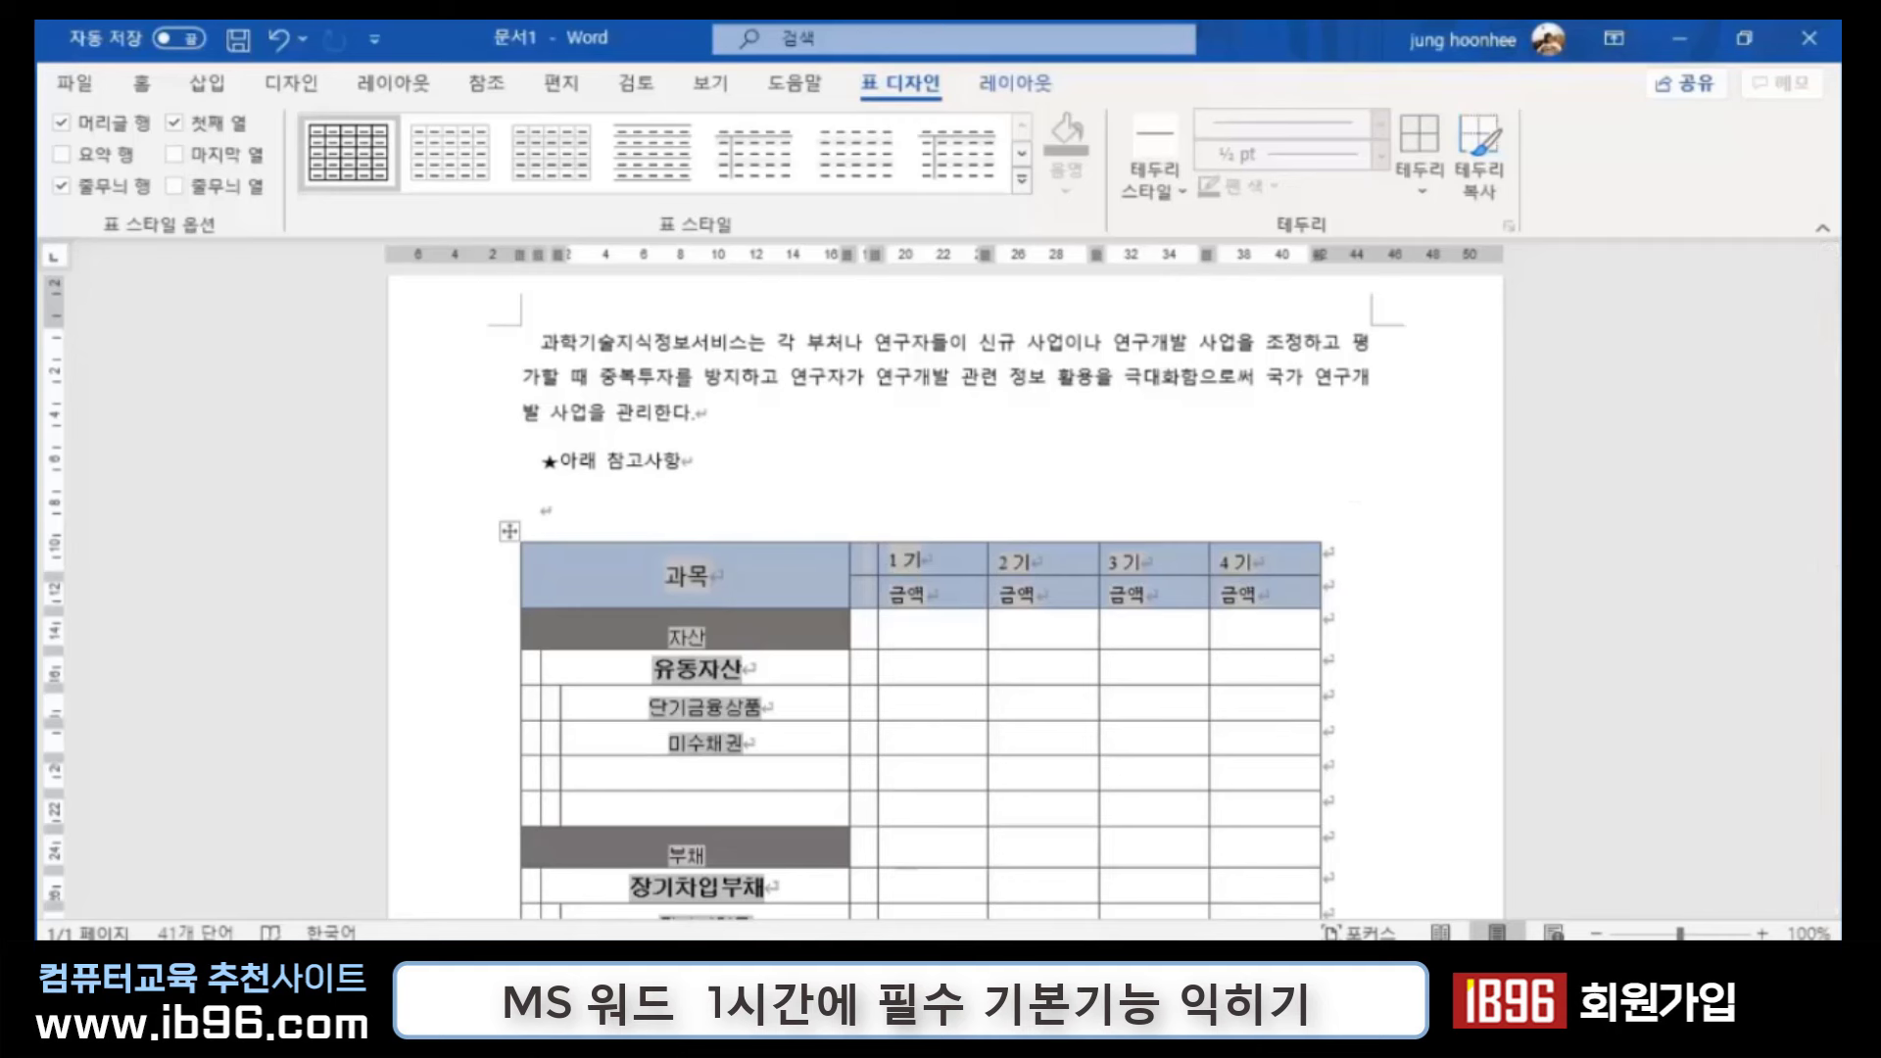
scroll(1519, 540, down, 3)
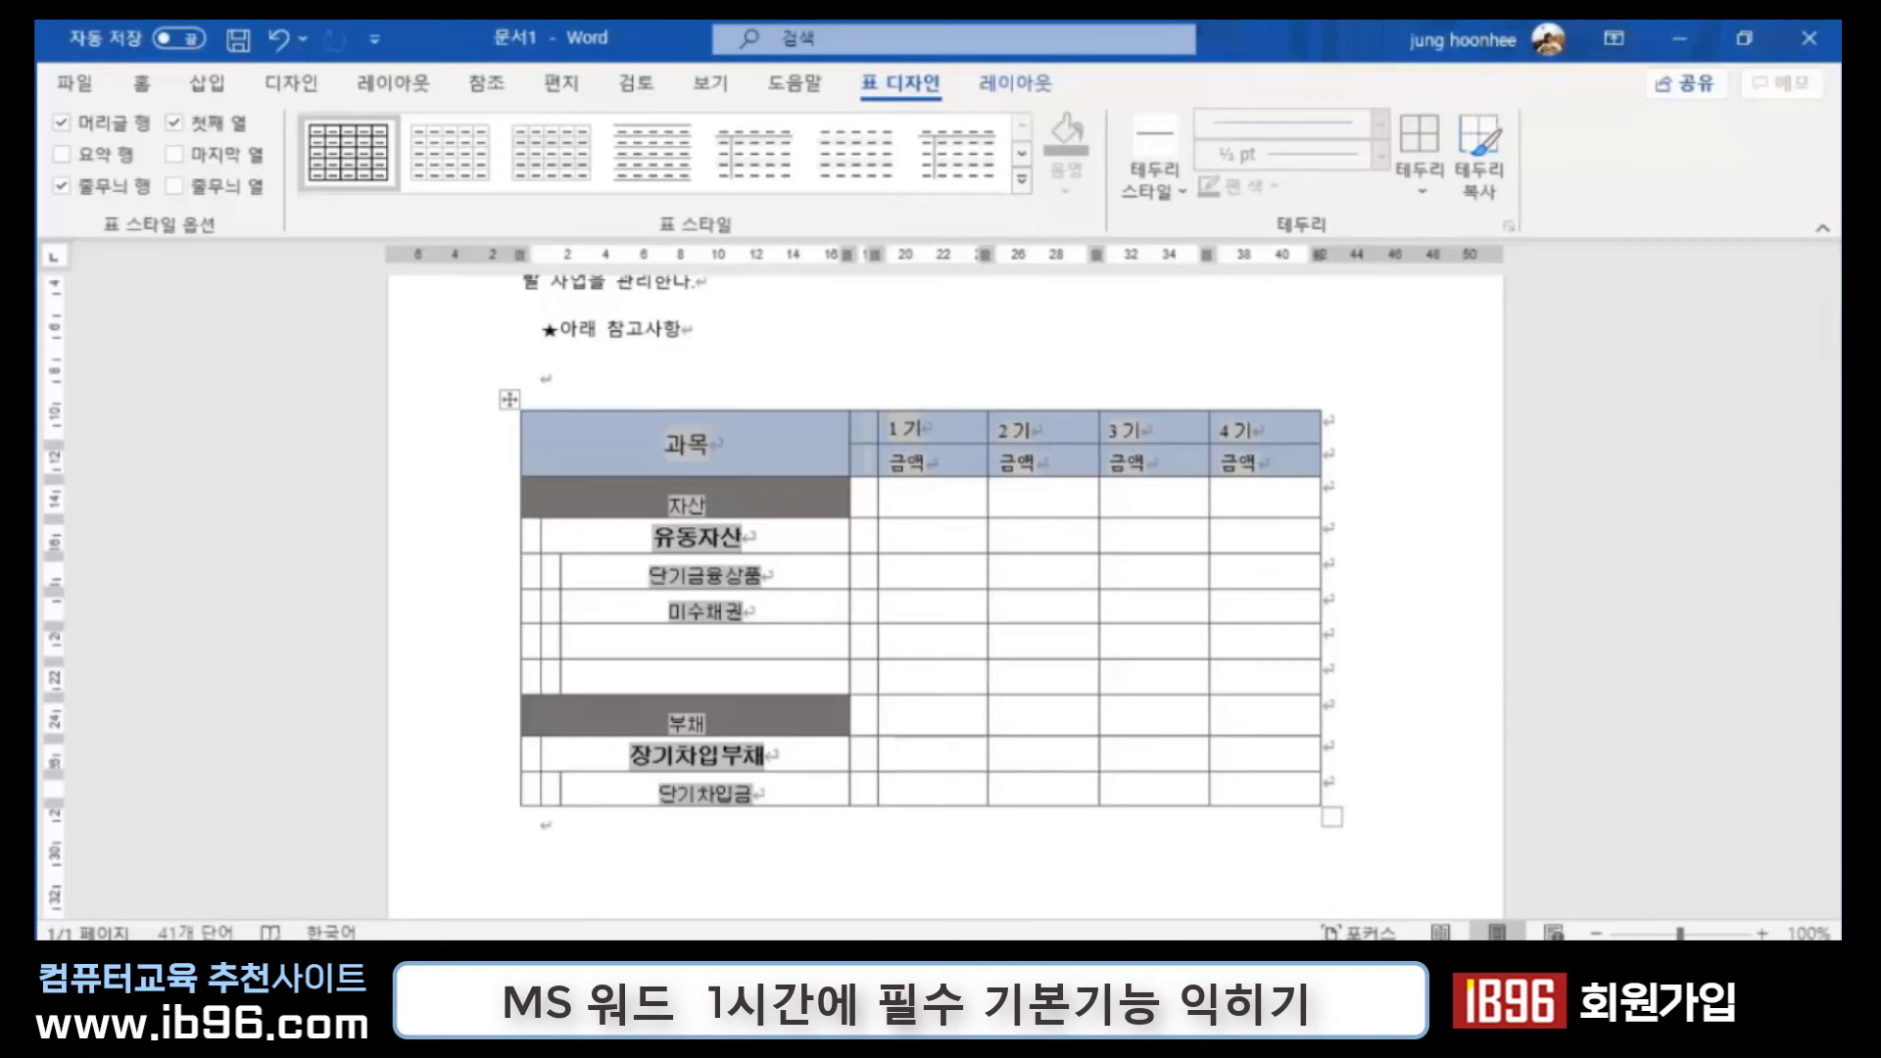
click(1208, 896)
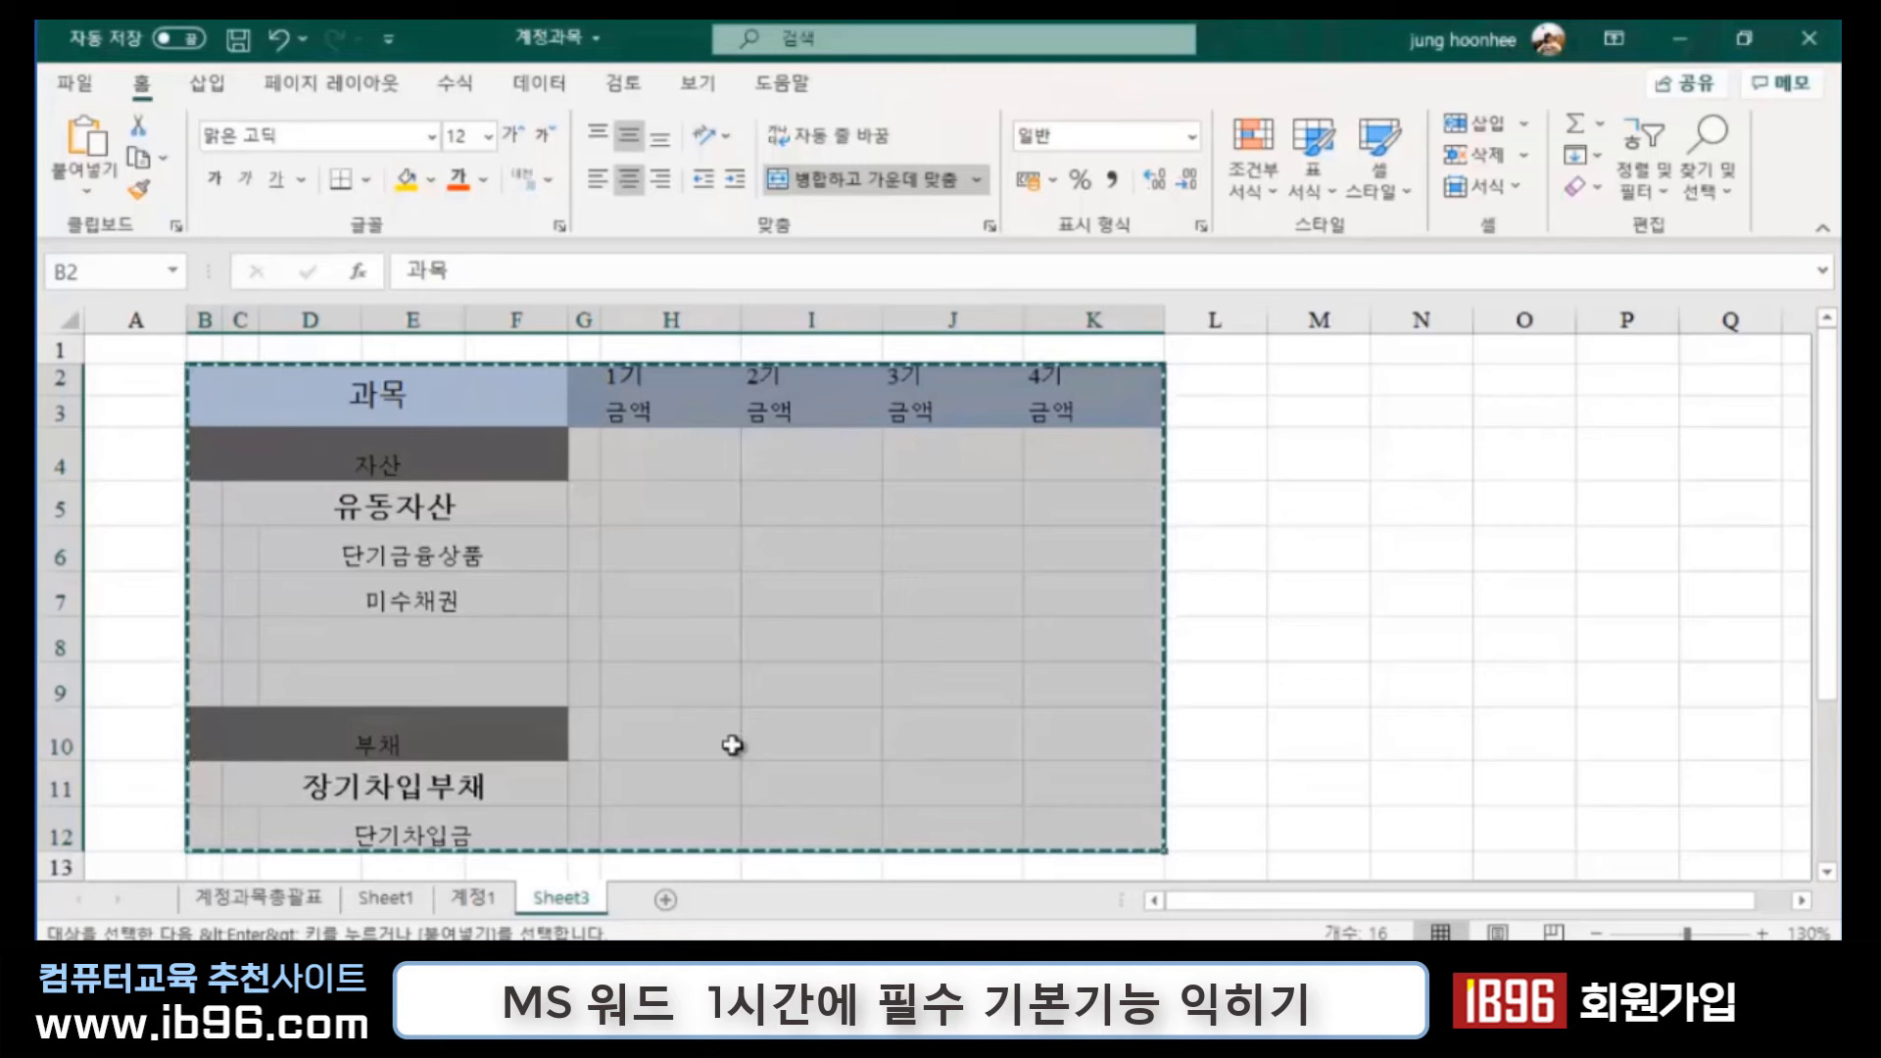
key(Escape)
click(1362, 593)
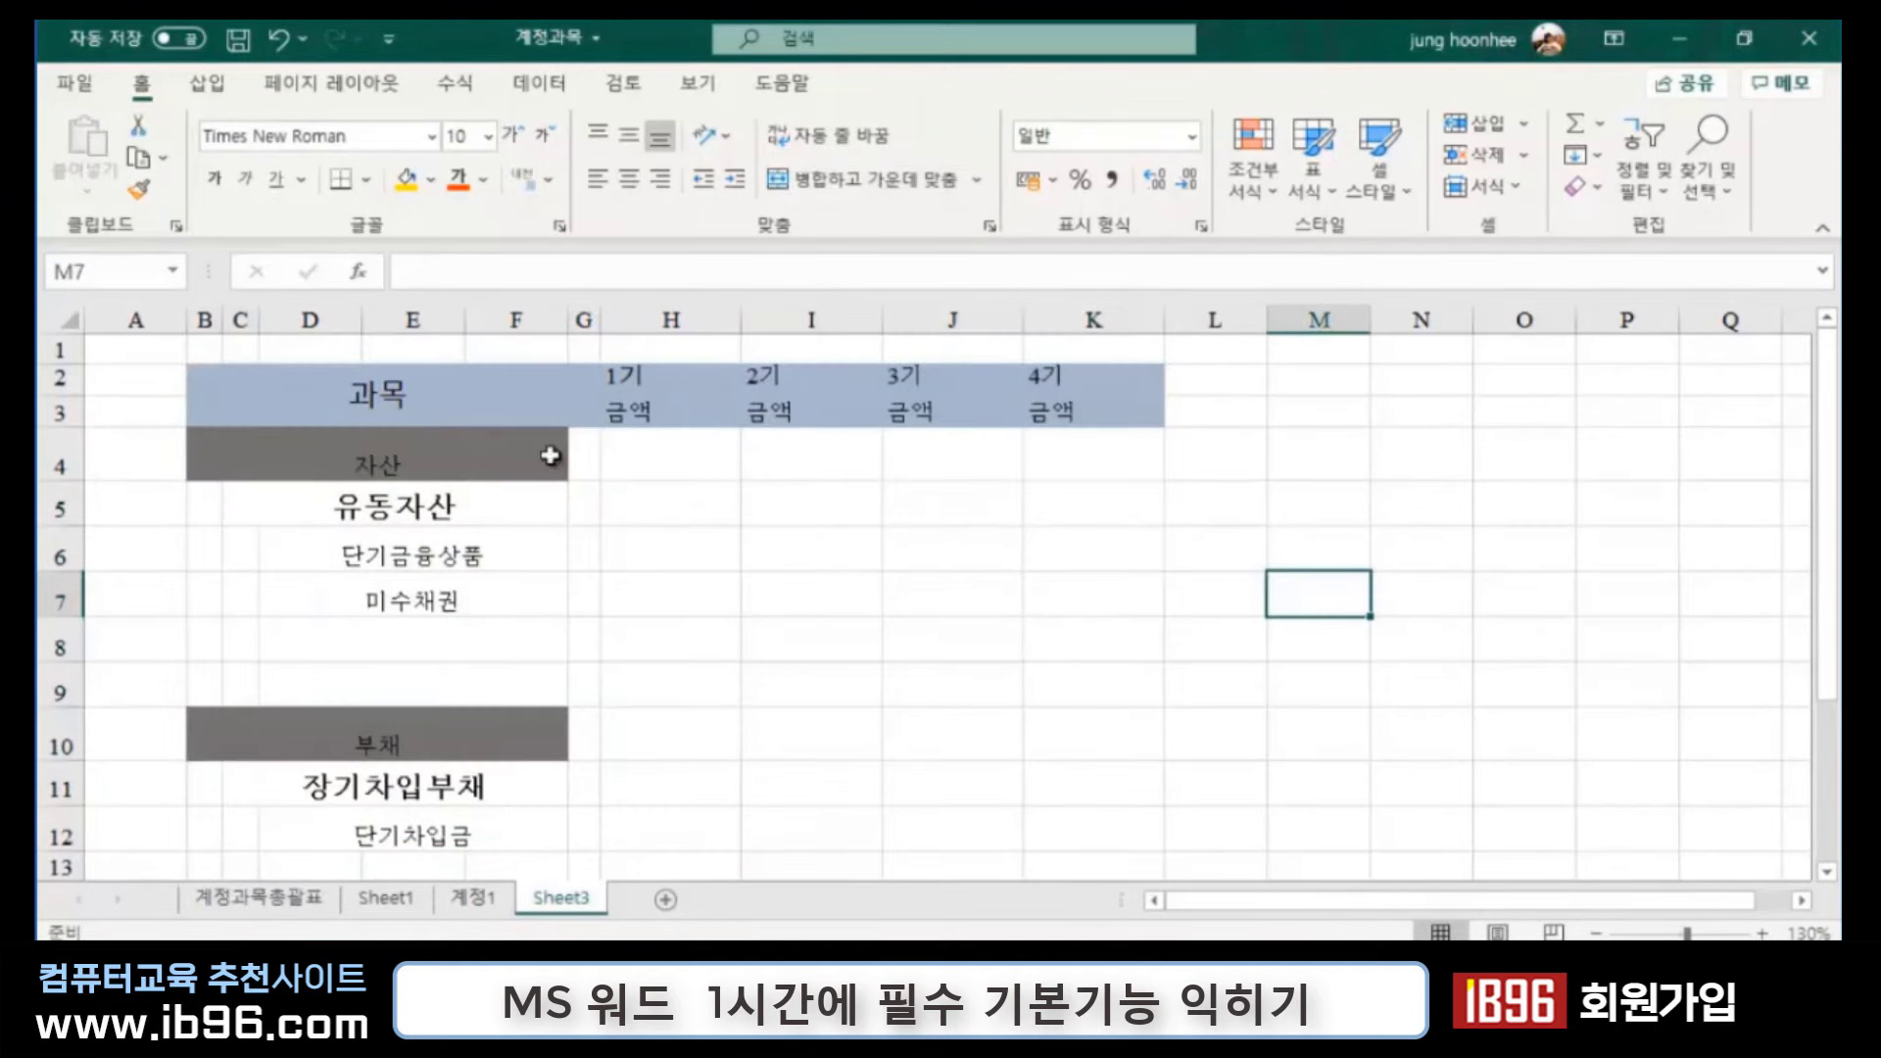
click(458, 508)
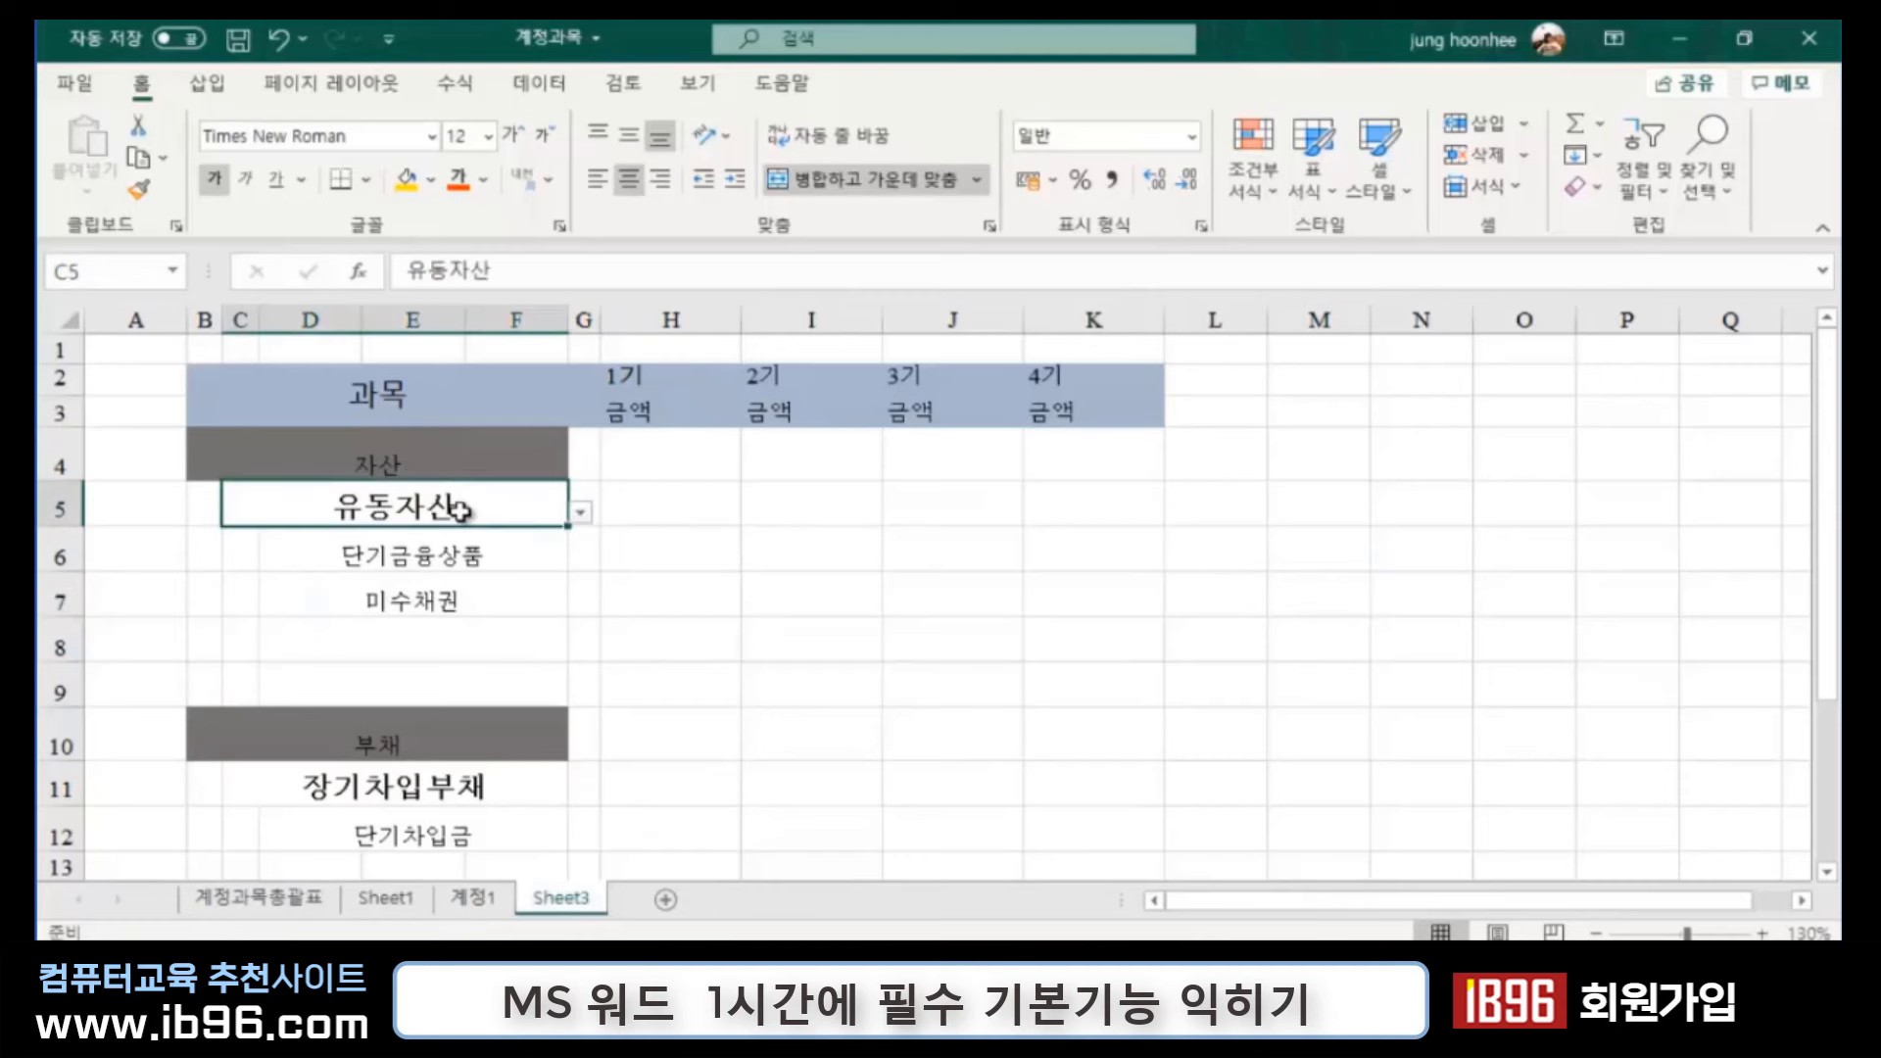
click(583, 512)
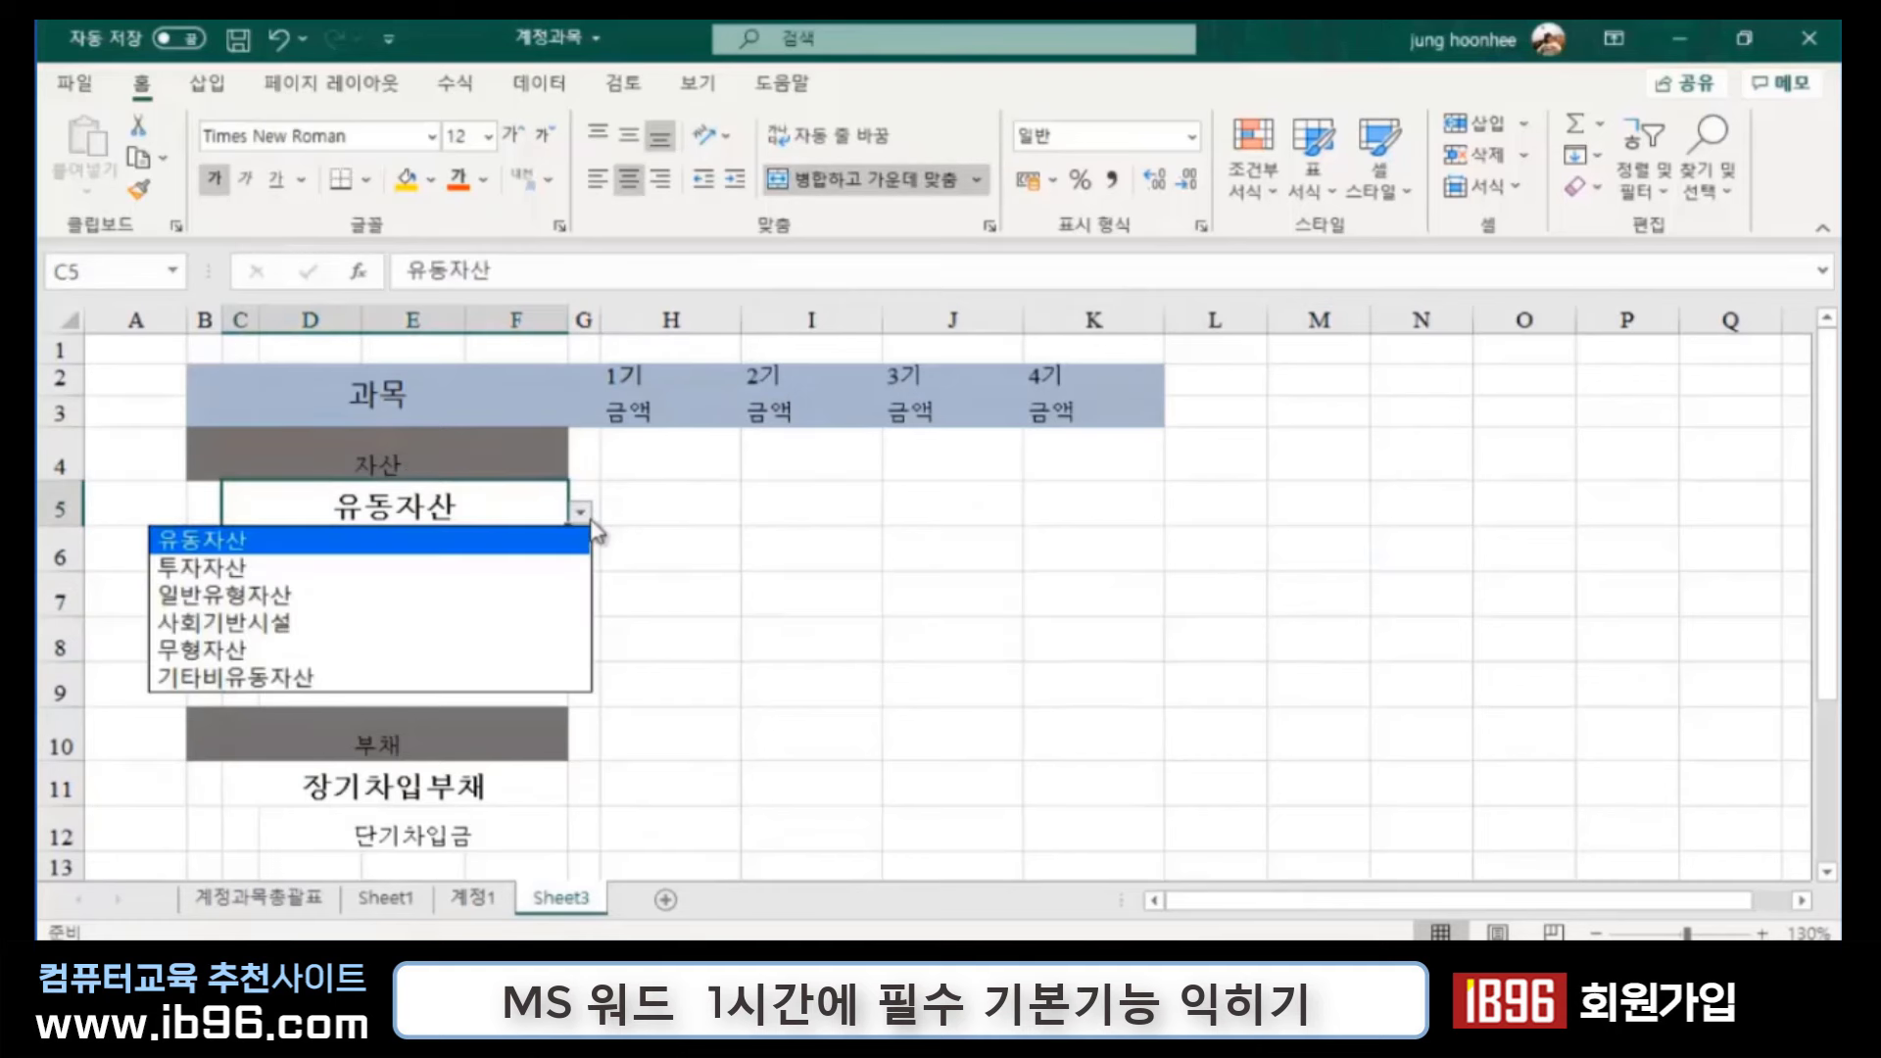
click(196, 570)
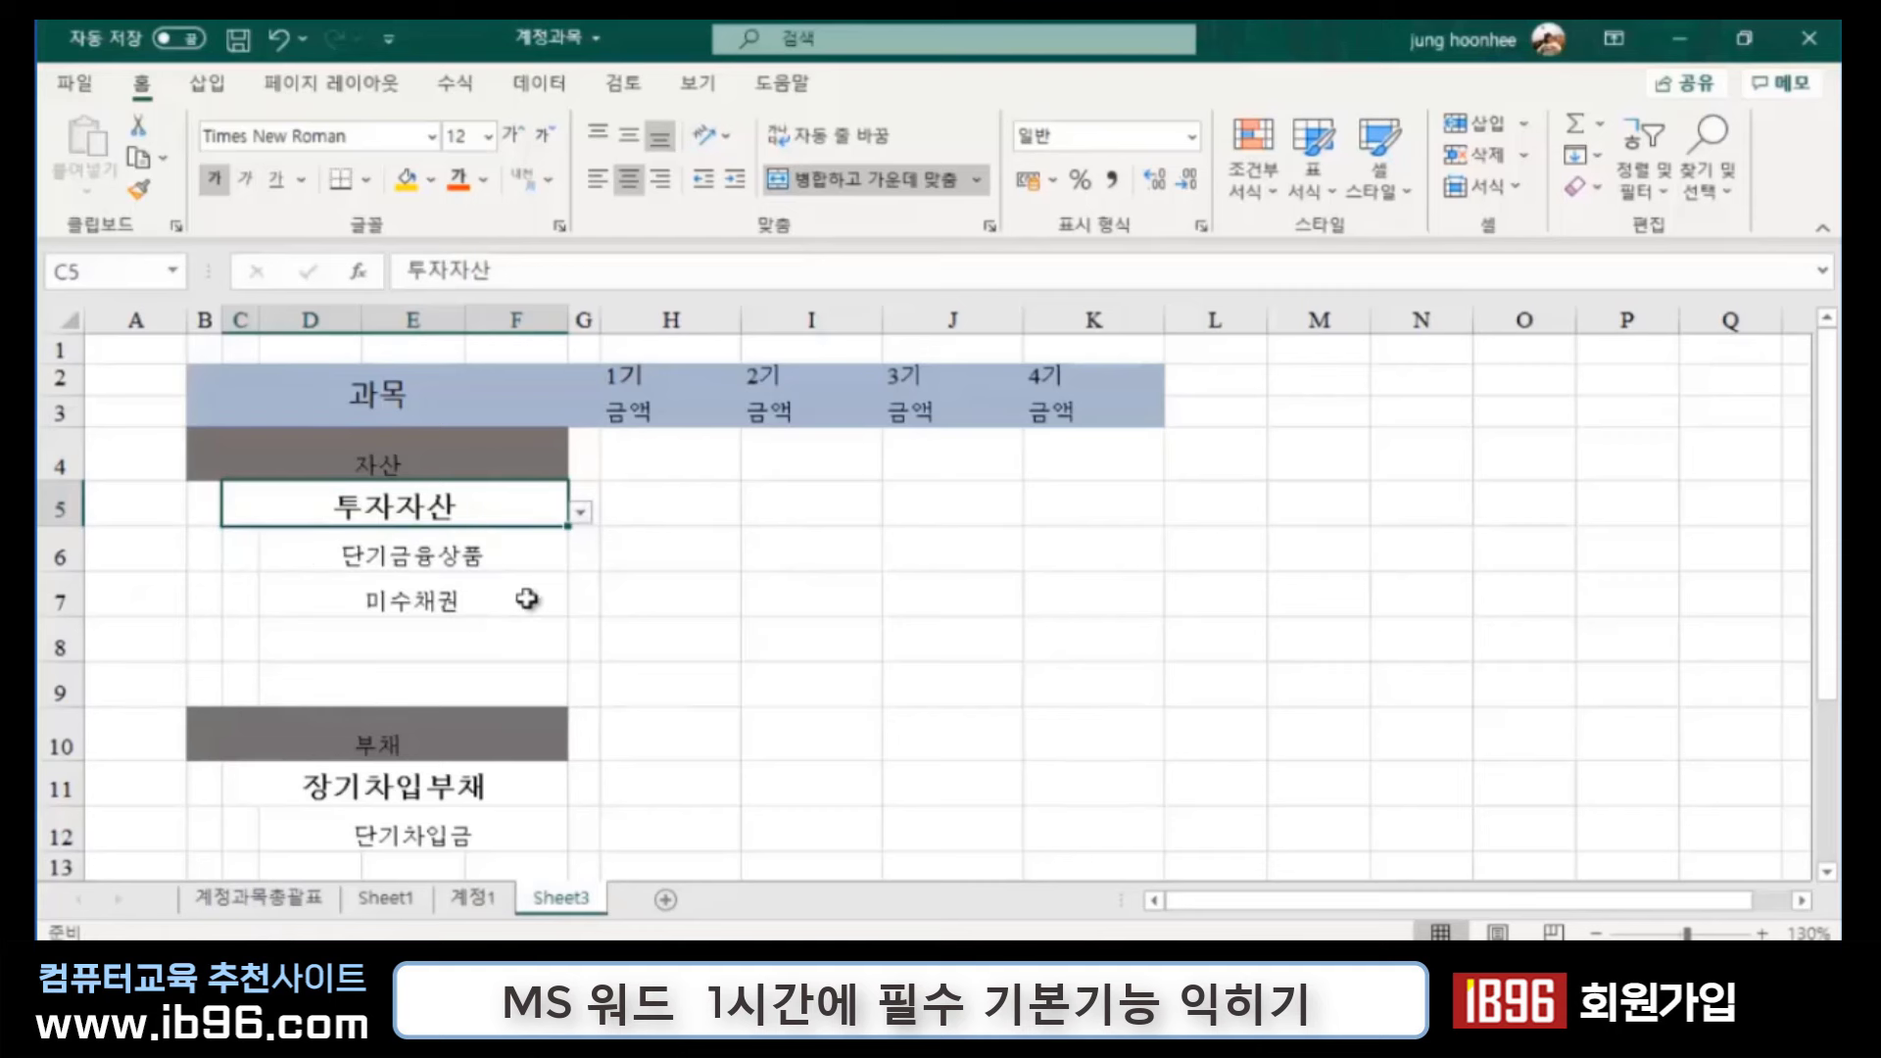
click(483, 556)
click(579, 560)
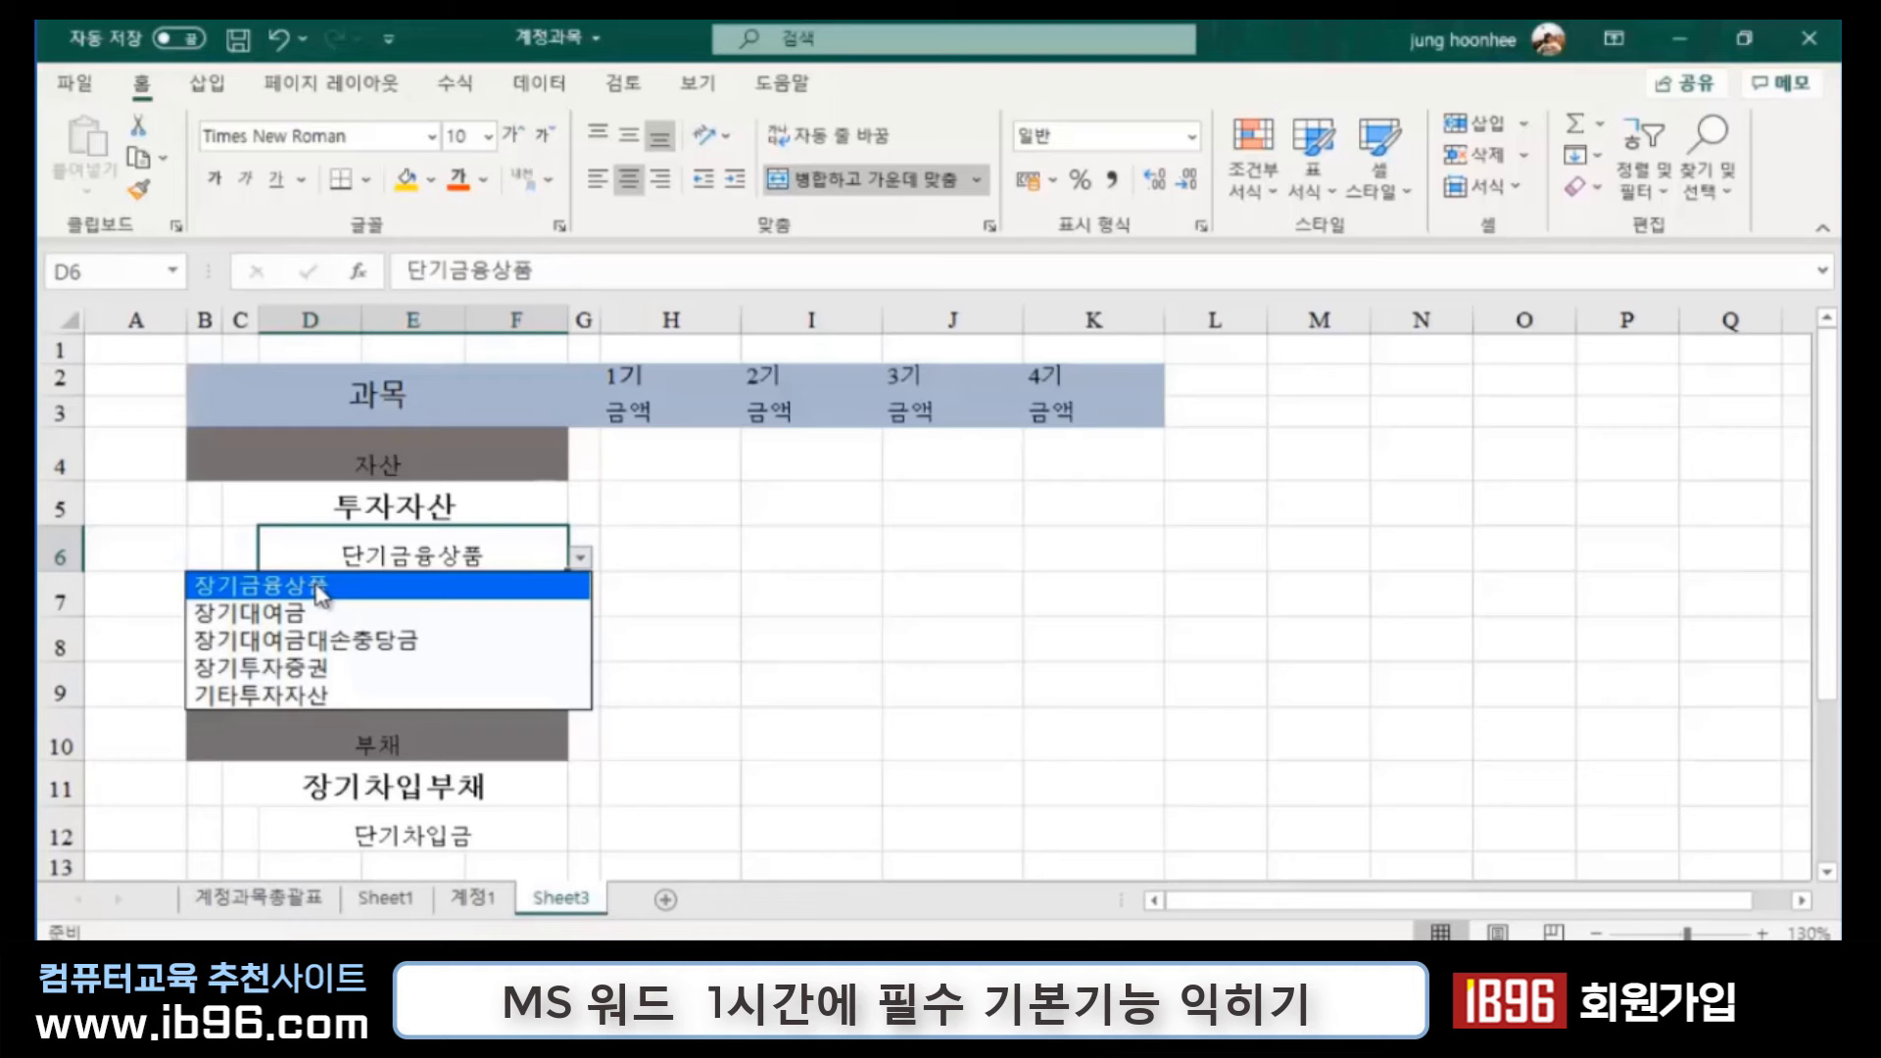
click(316, 590)
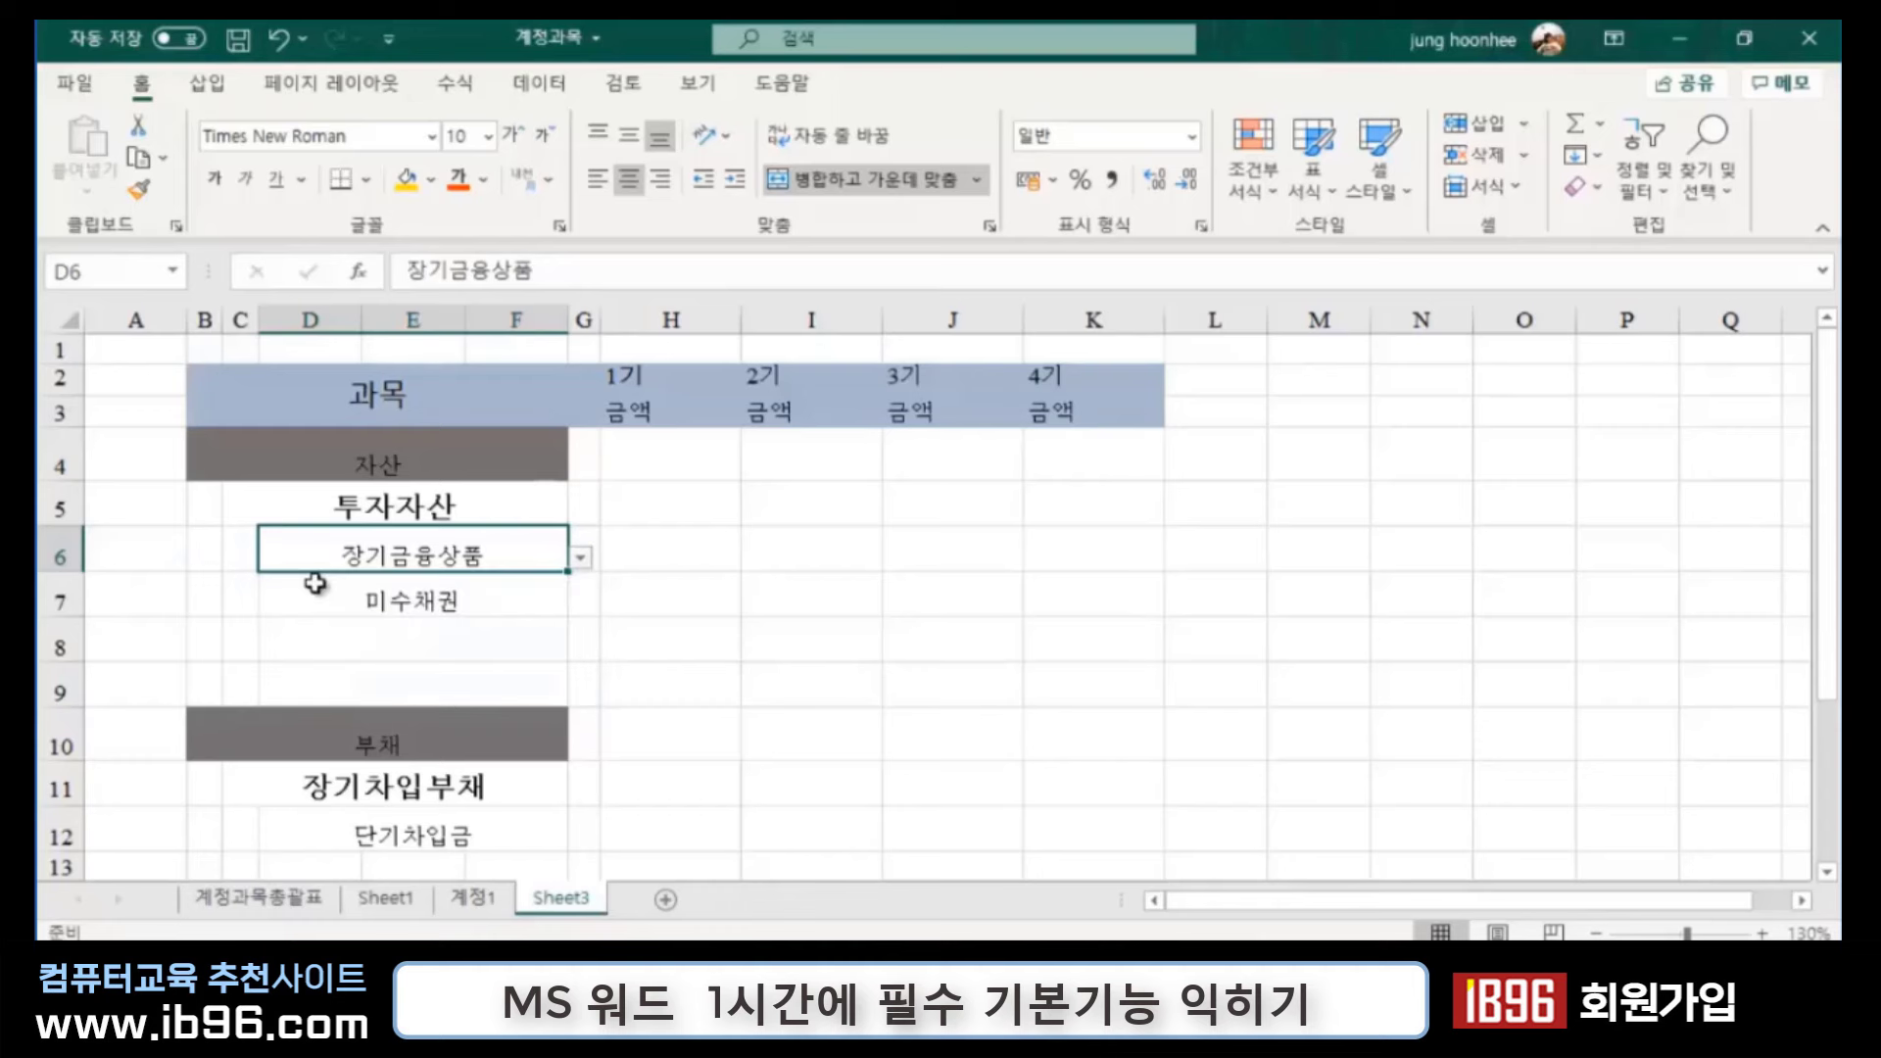
click(674, 557)
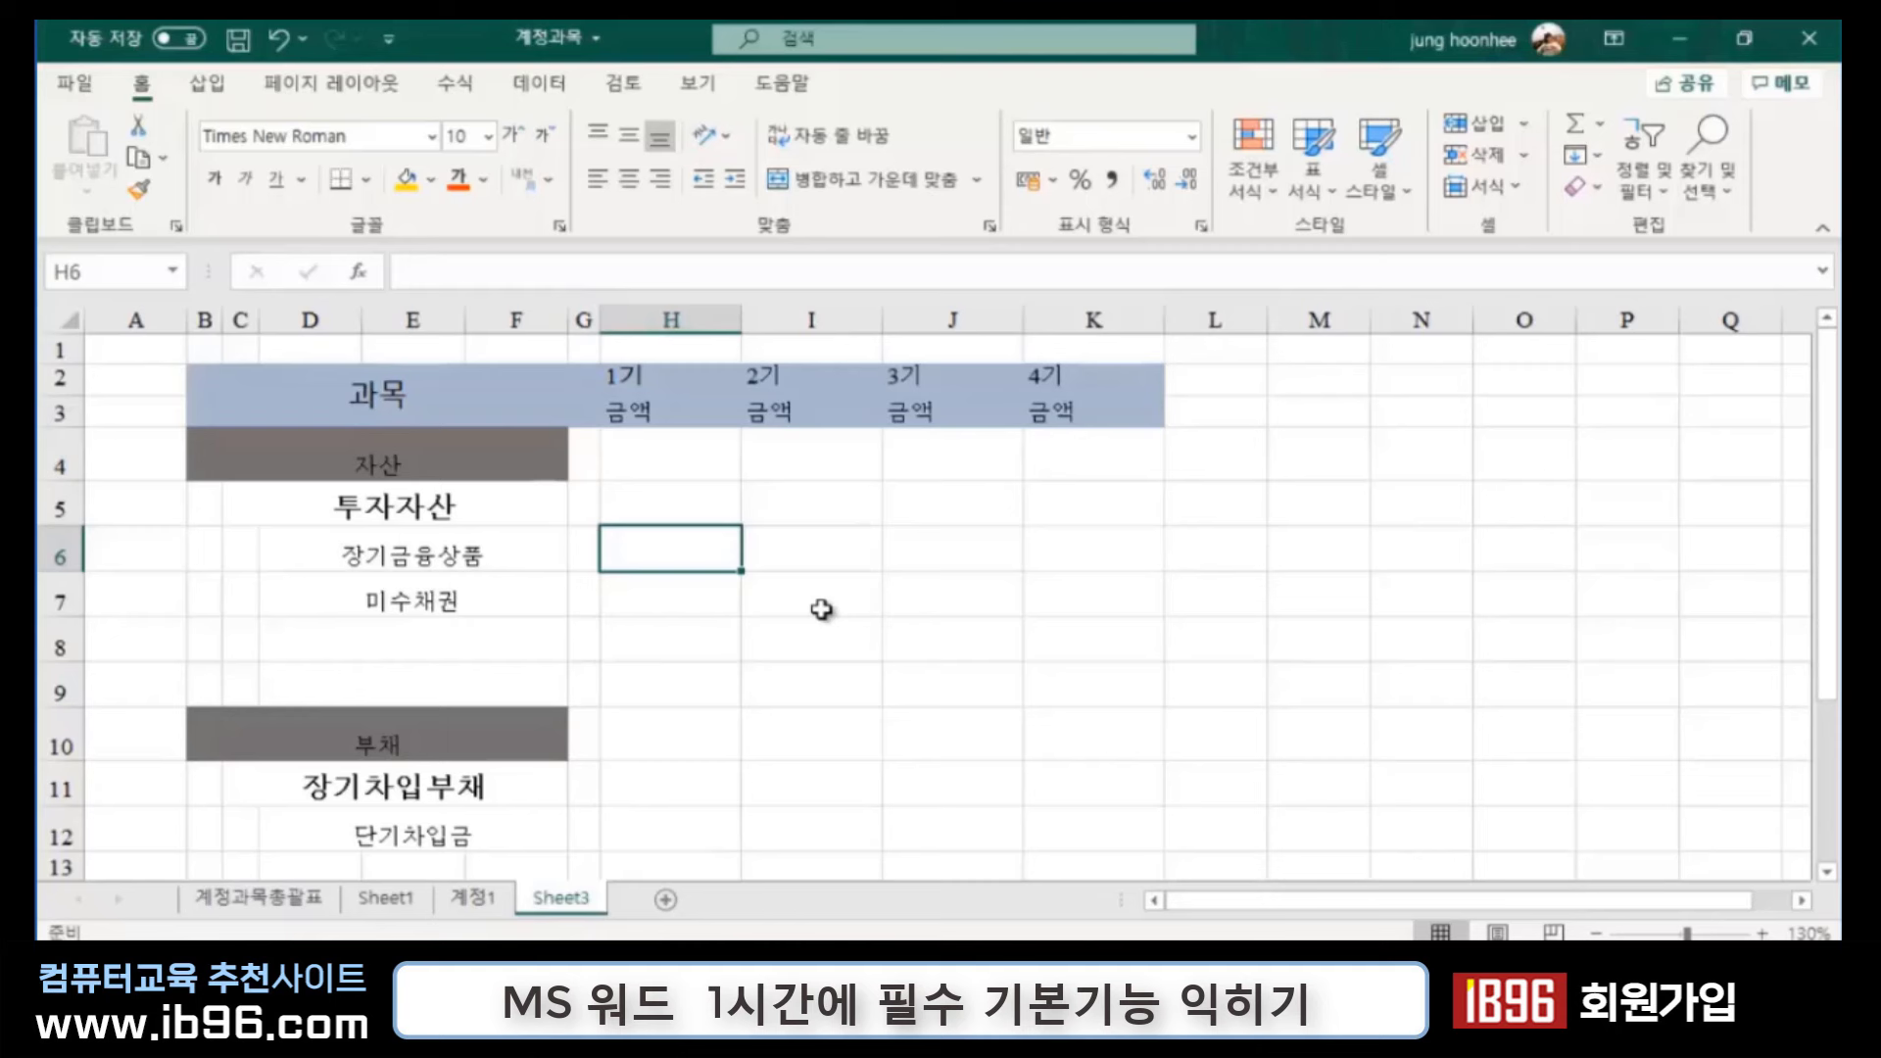
Step: Enter 235000000 in H6 with Comma Style and autofit column H
text(235)
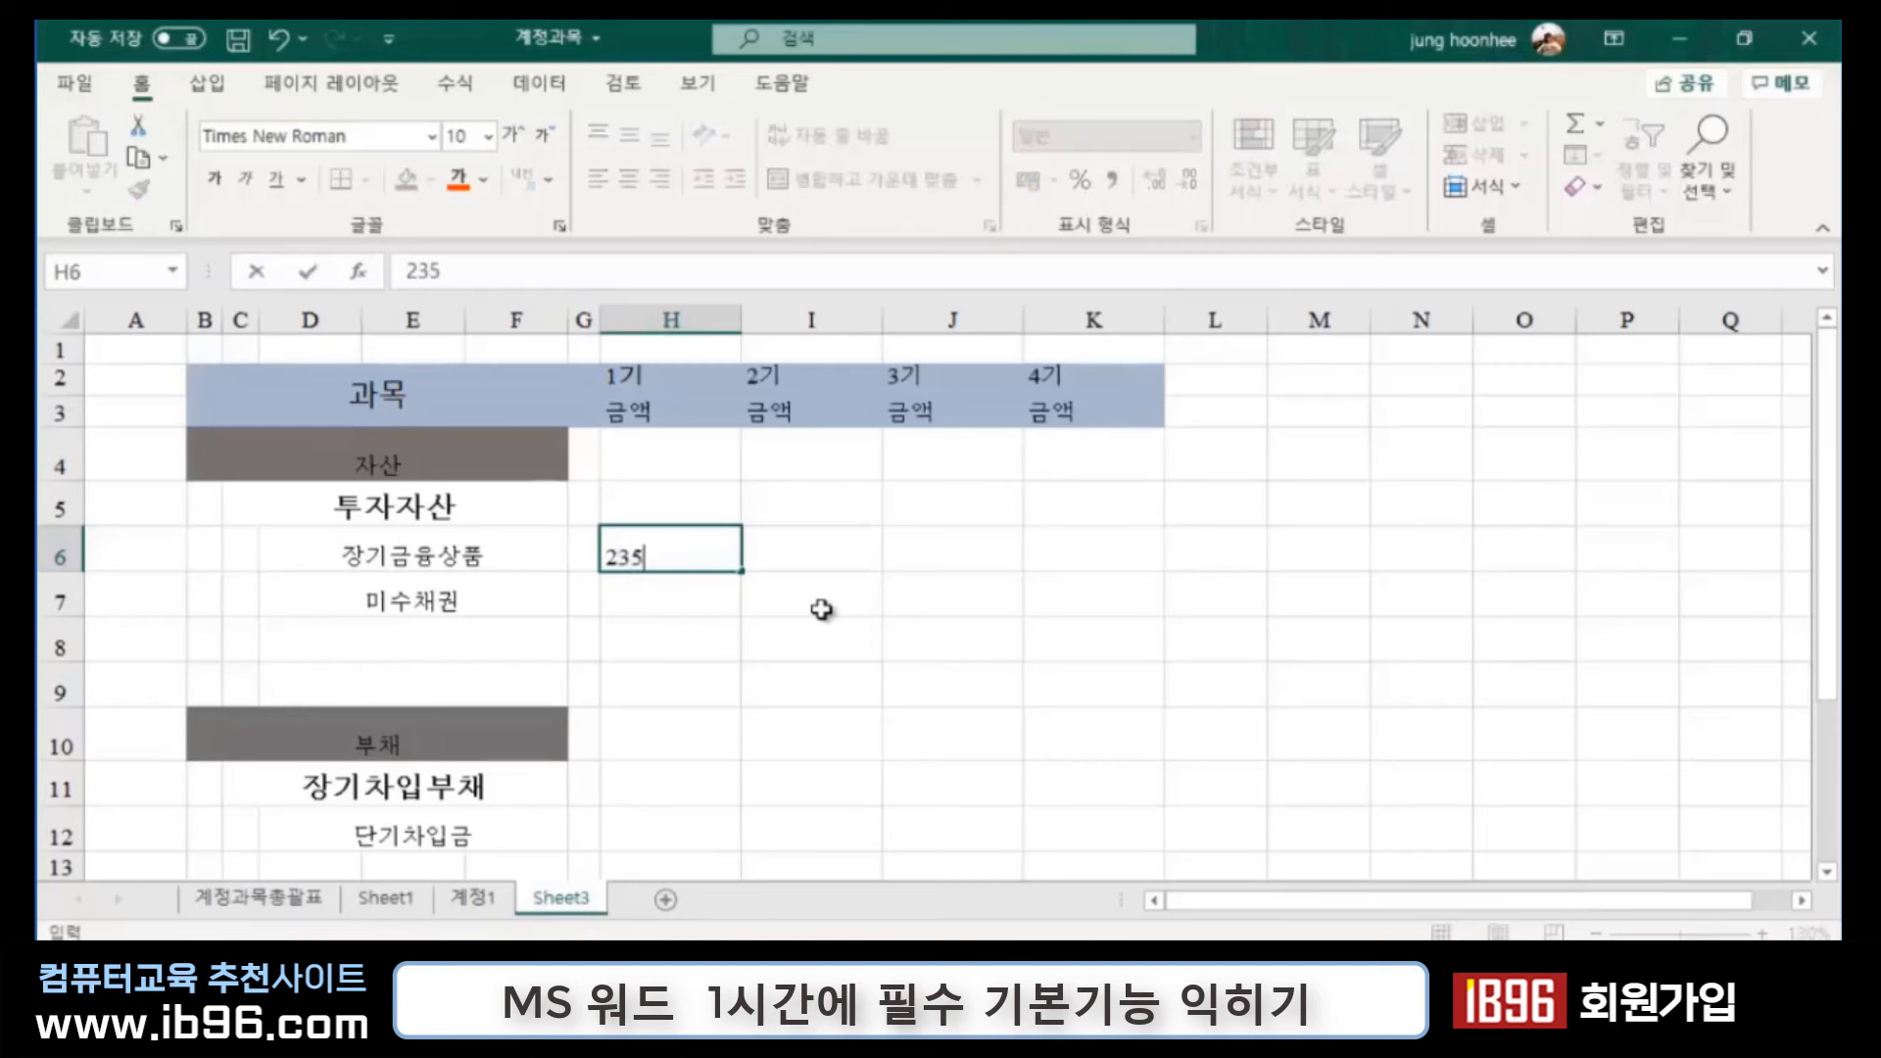
text(0000)
text(00)
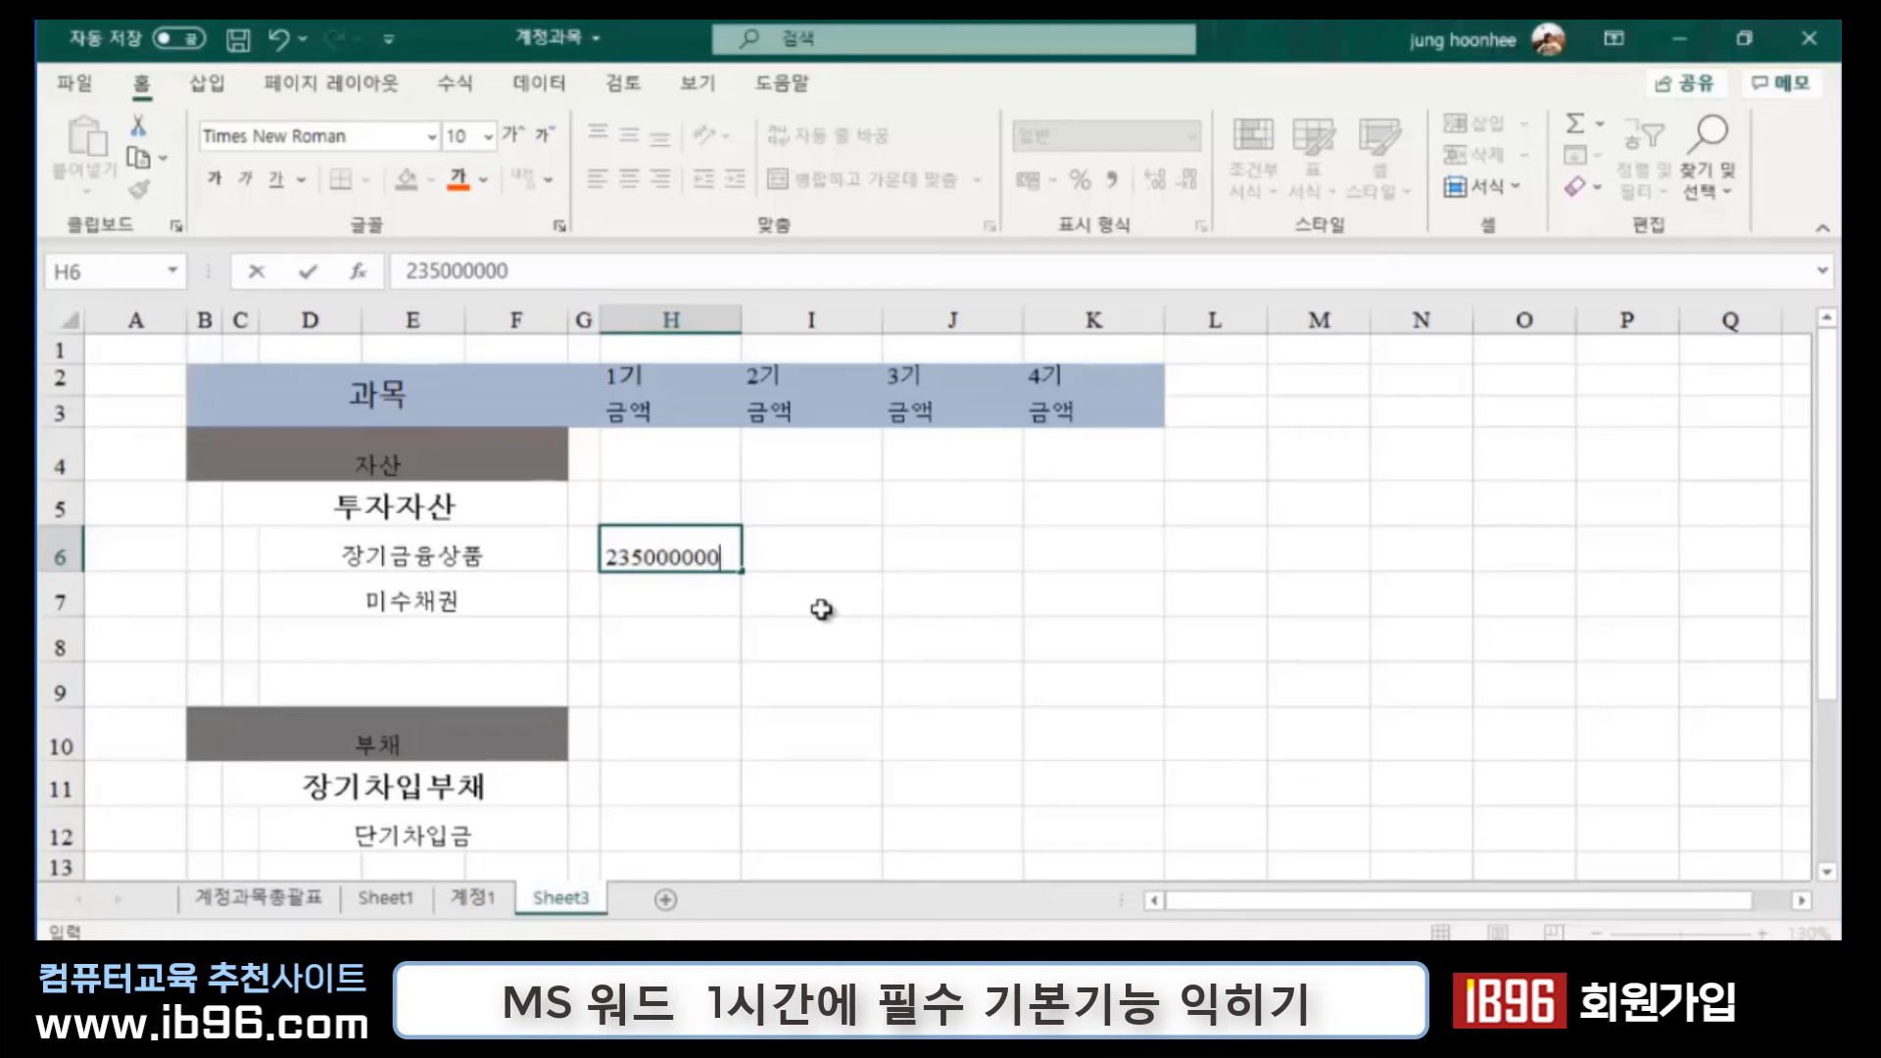
key(Return)
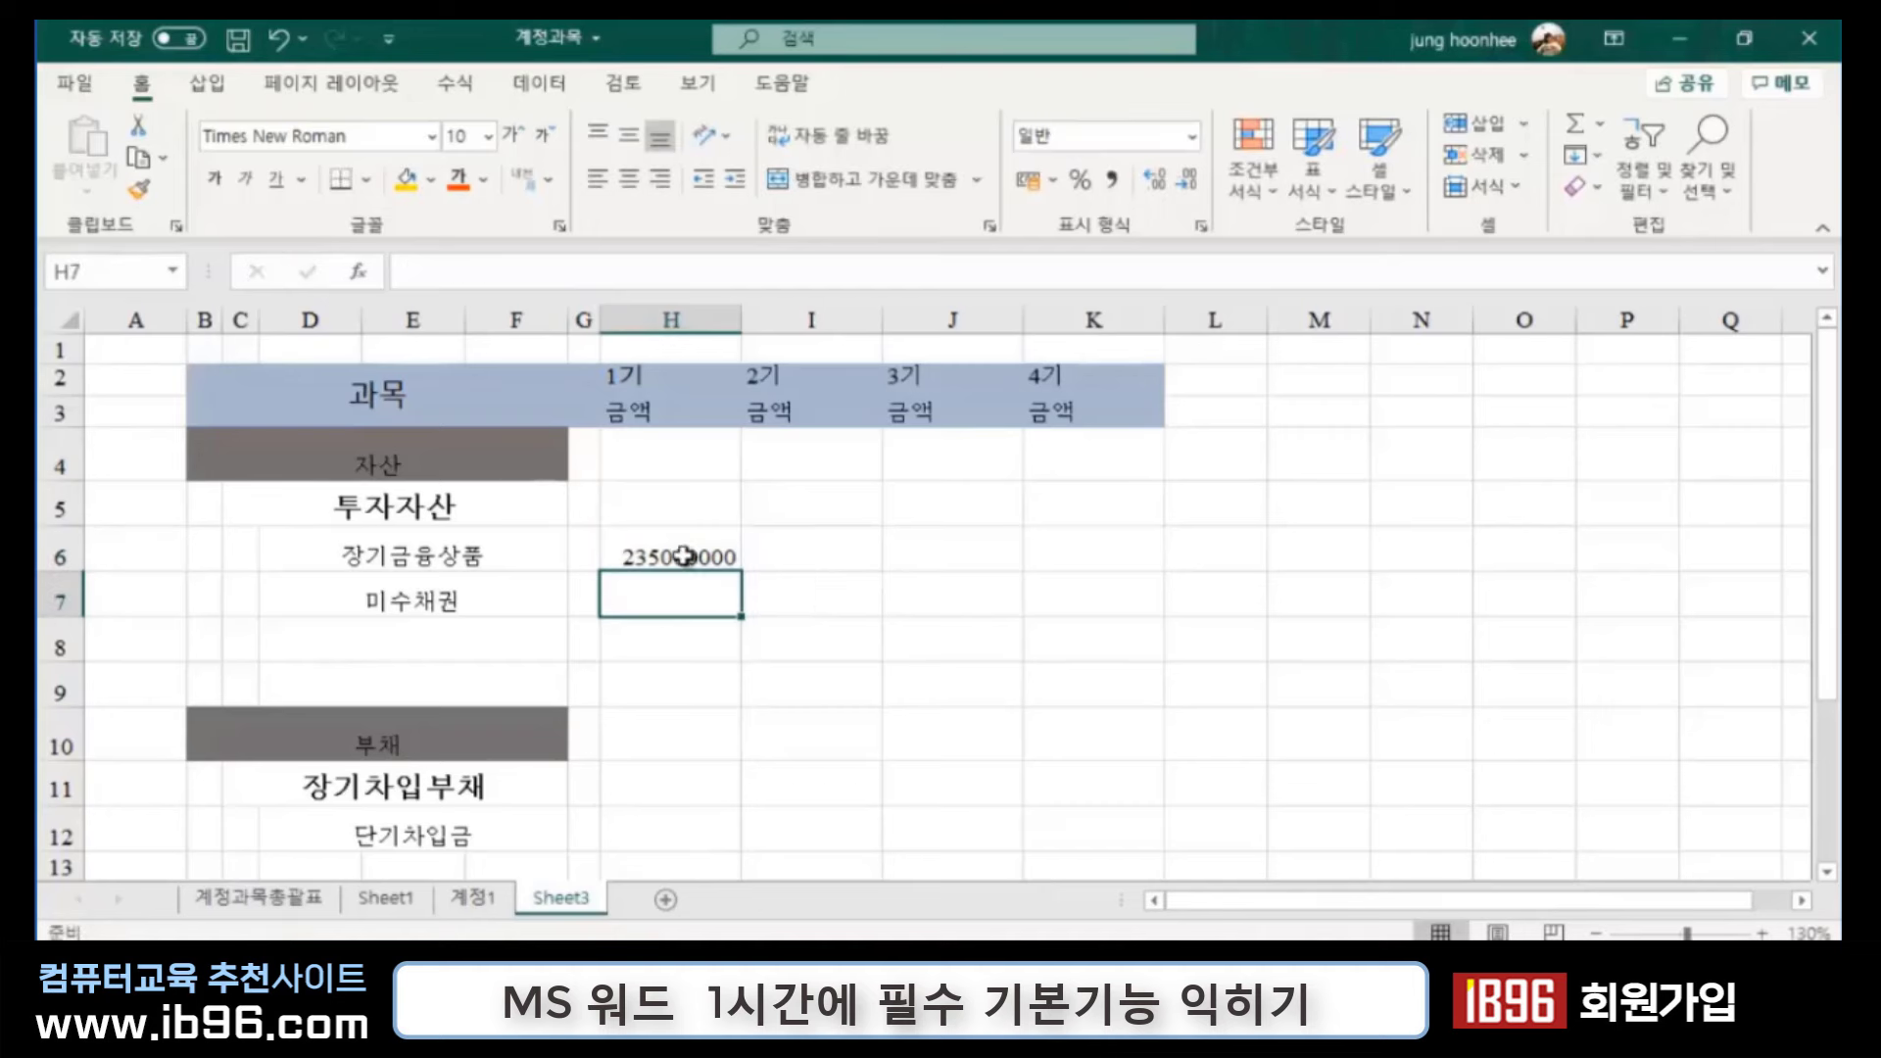
click(686, 556)
click(1112, 179)
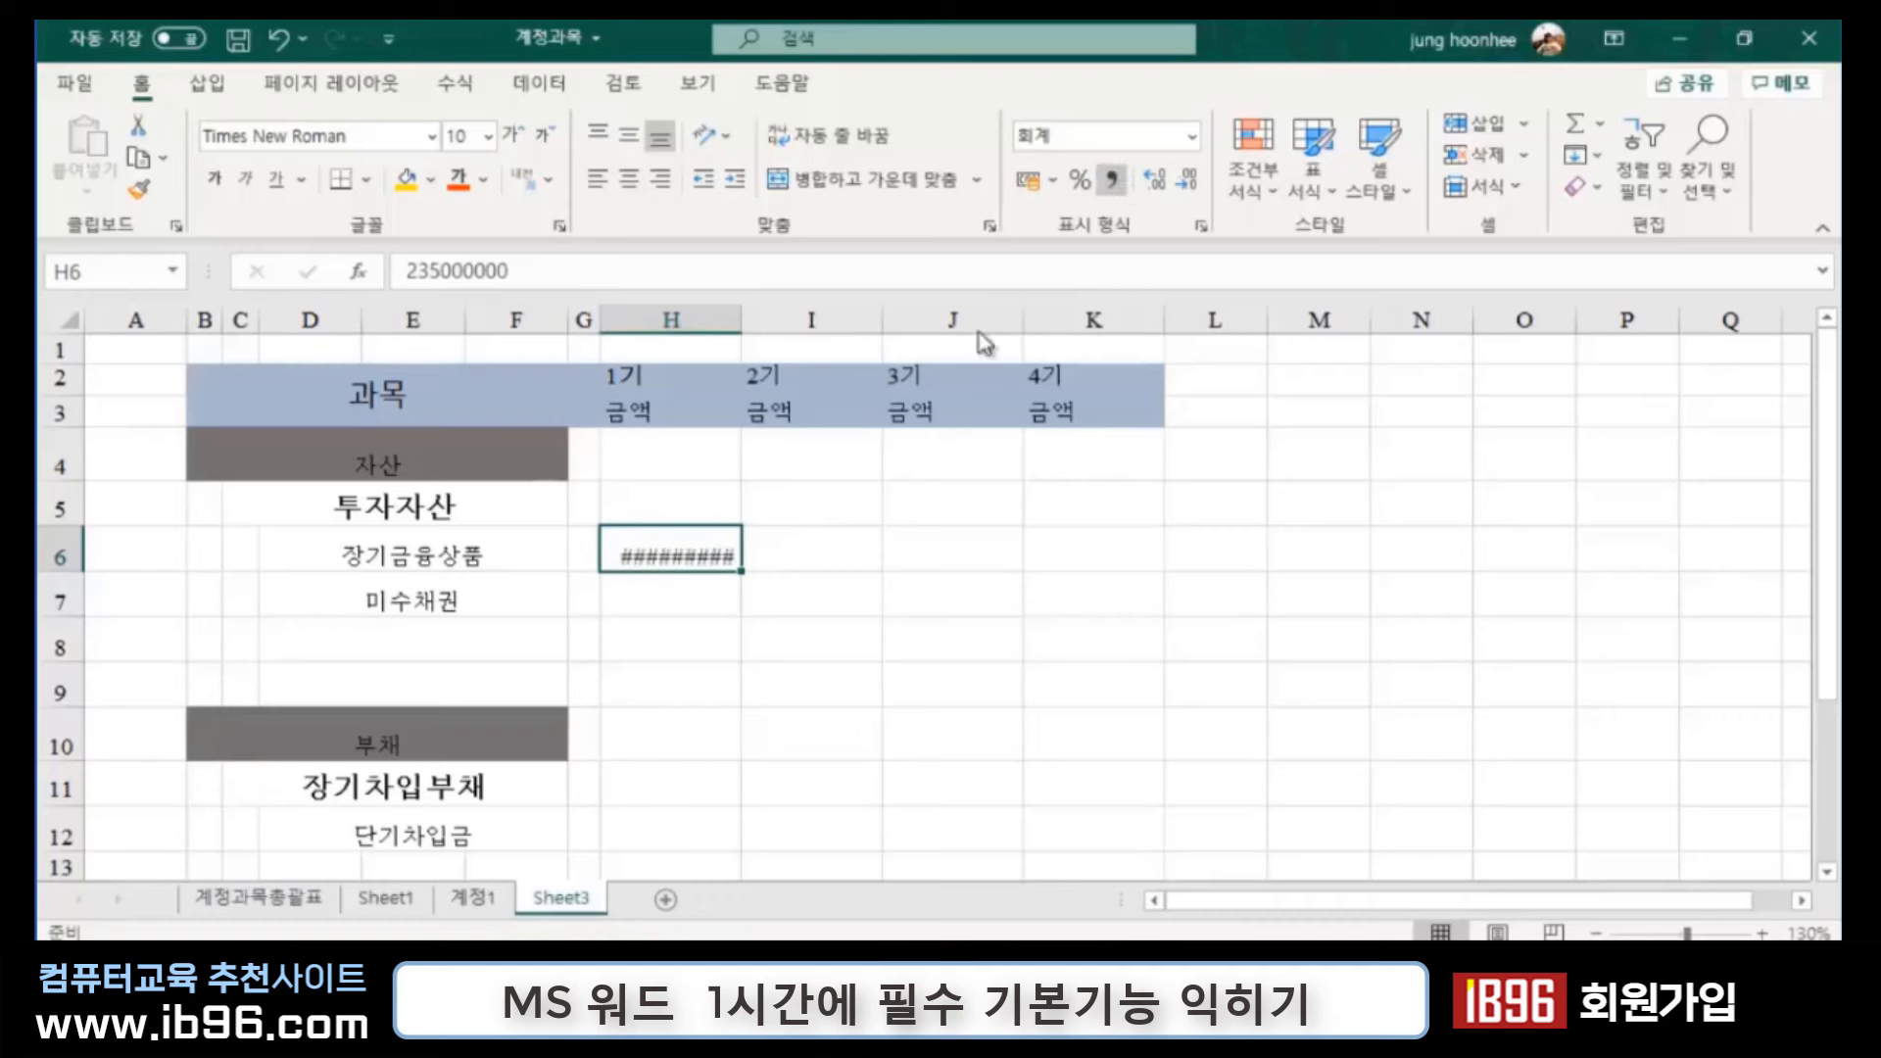
double_click(742, 320)
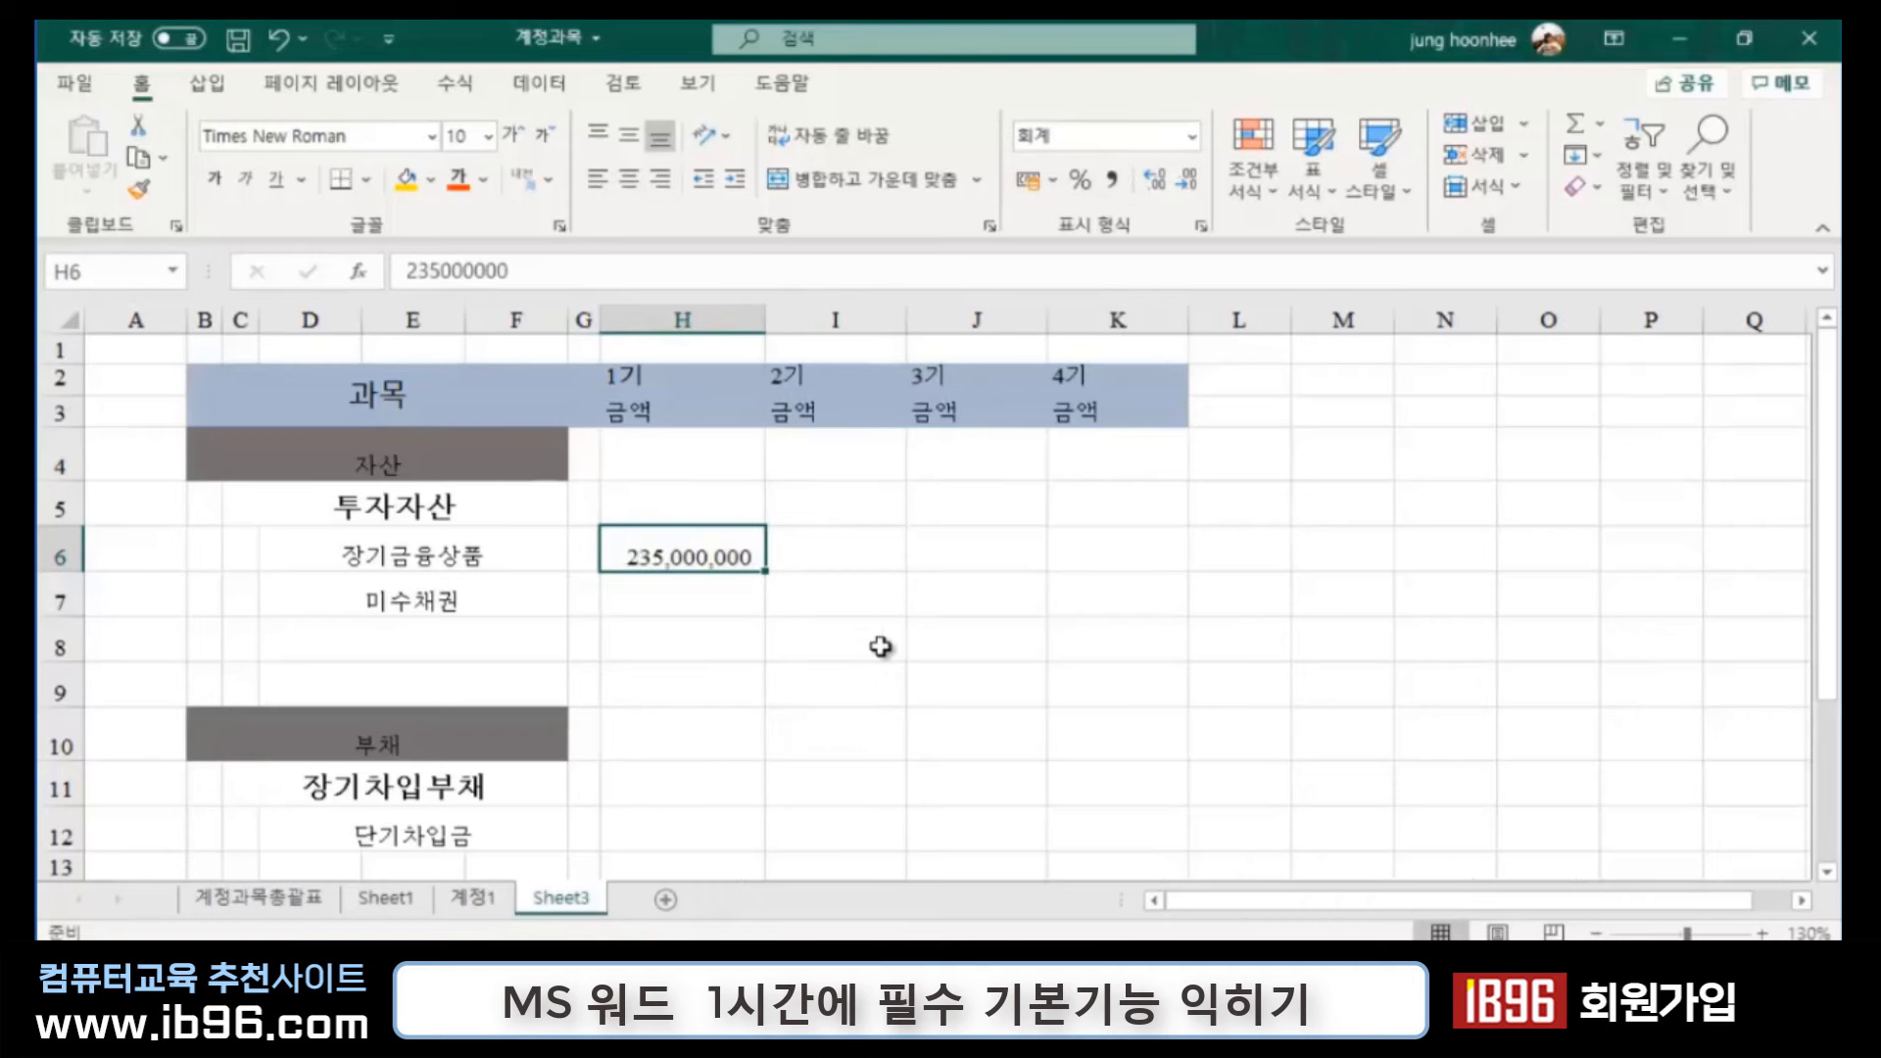
drag(882, 642, 980, 642)
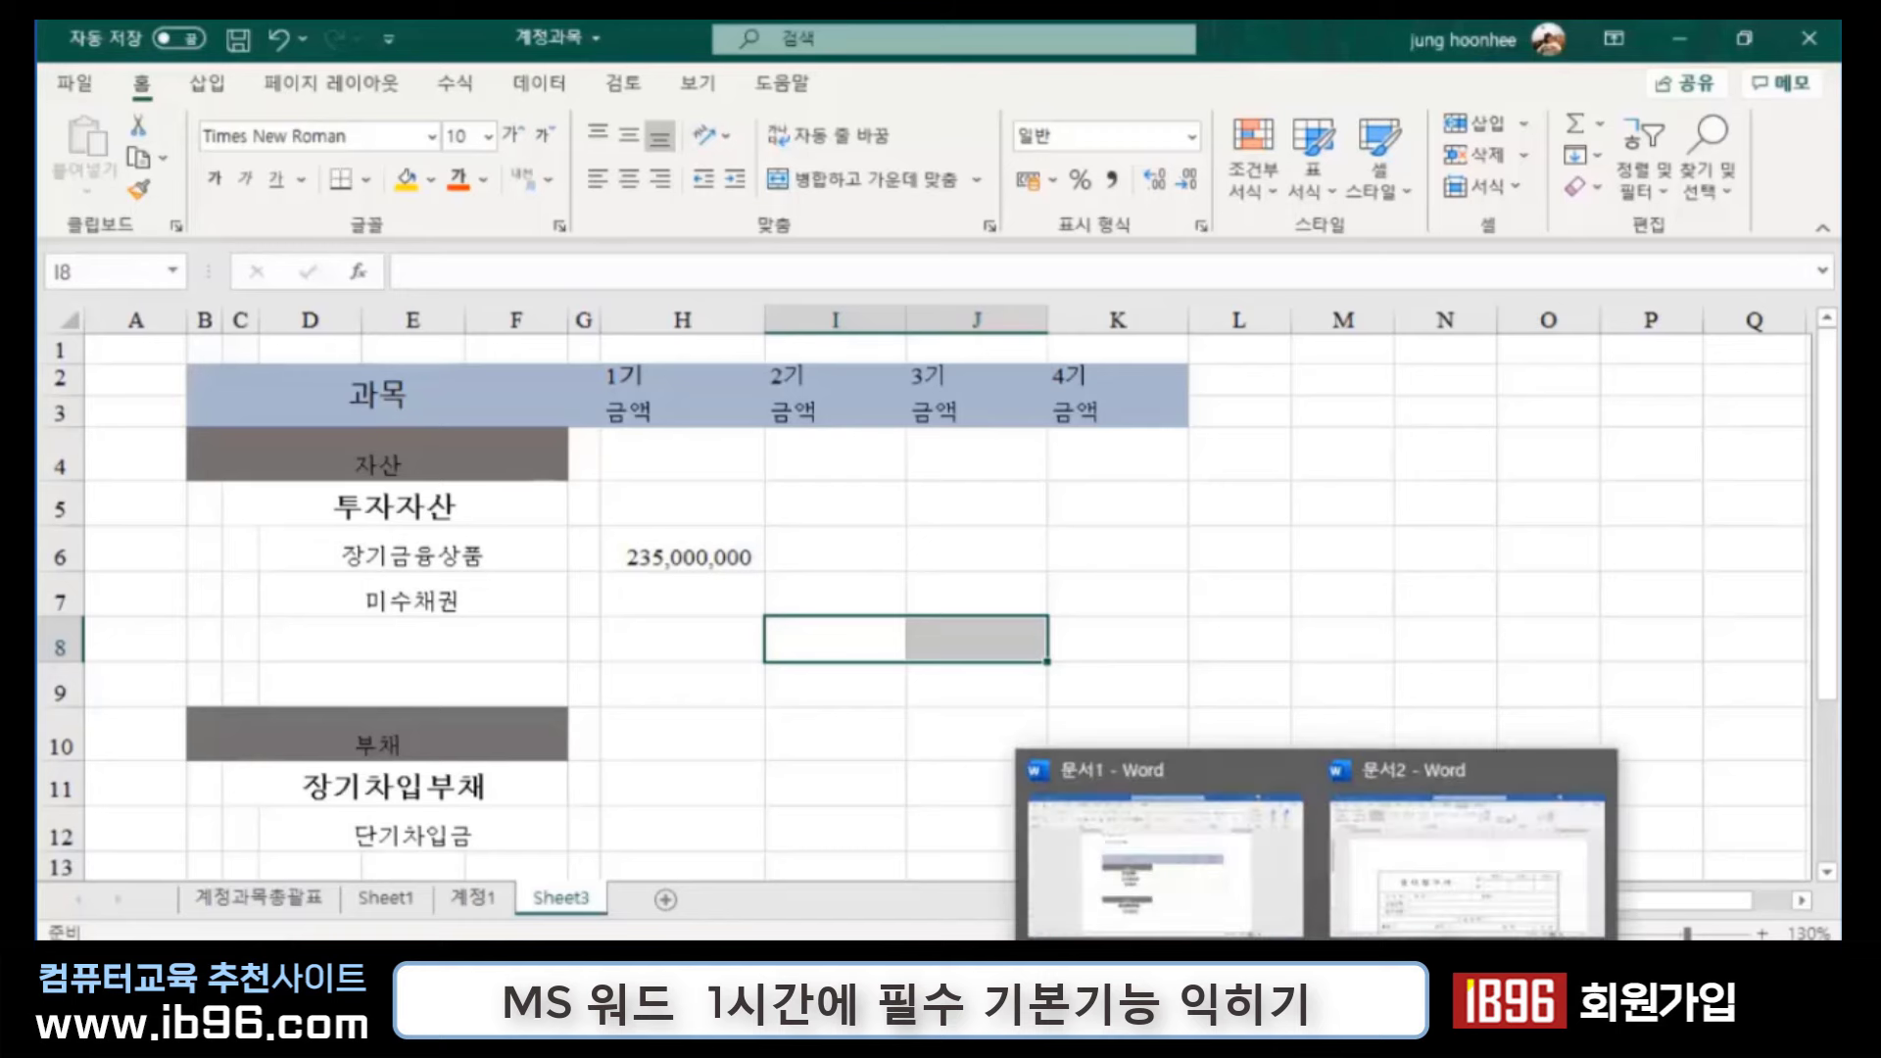
Step: Return to 문서1 and move the updated linked account table down one line
click(1347, 929)
click(1146, 907)
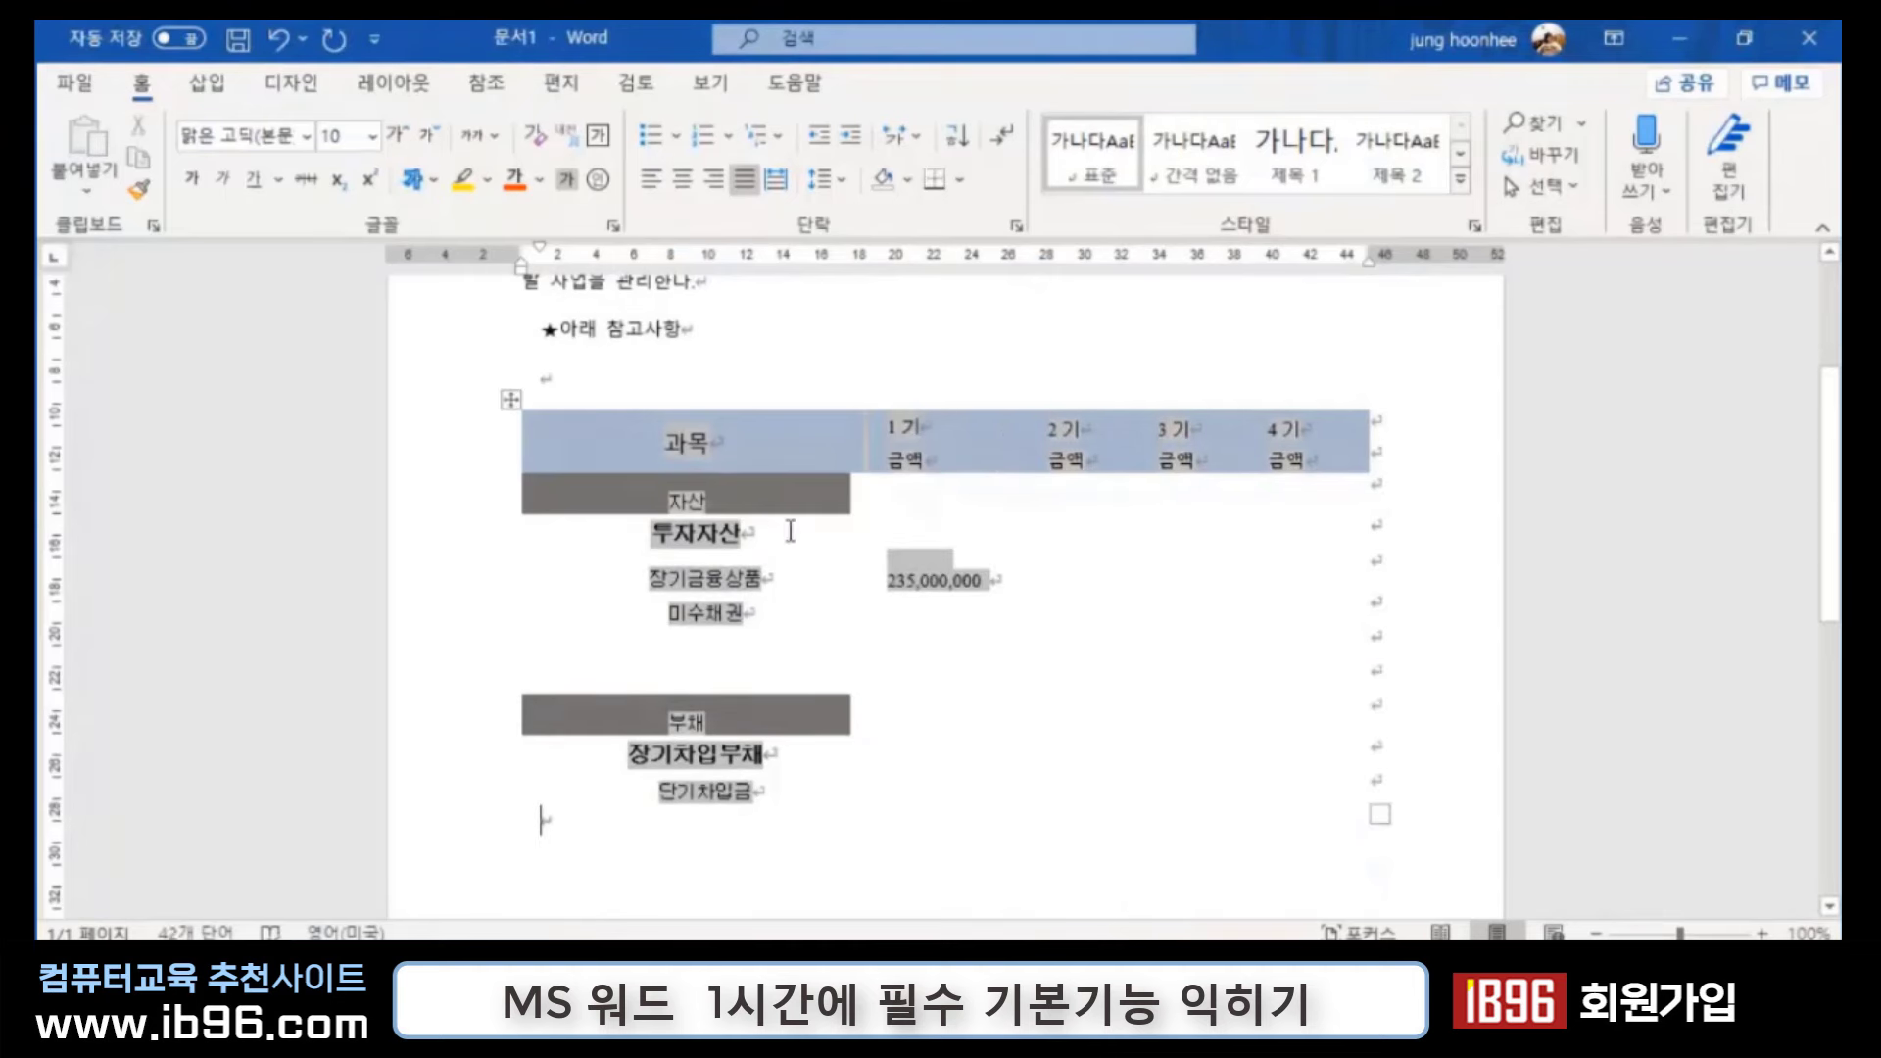
click(987, 750)
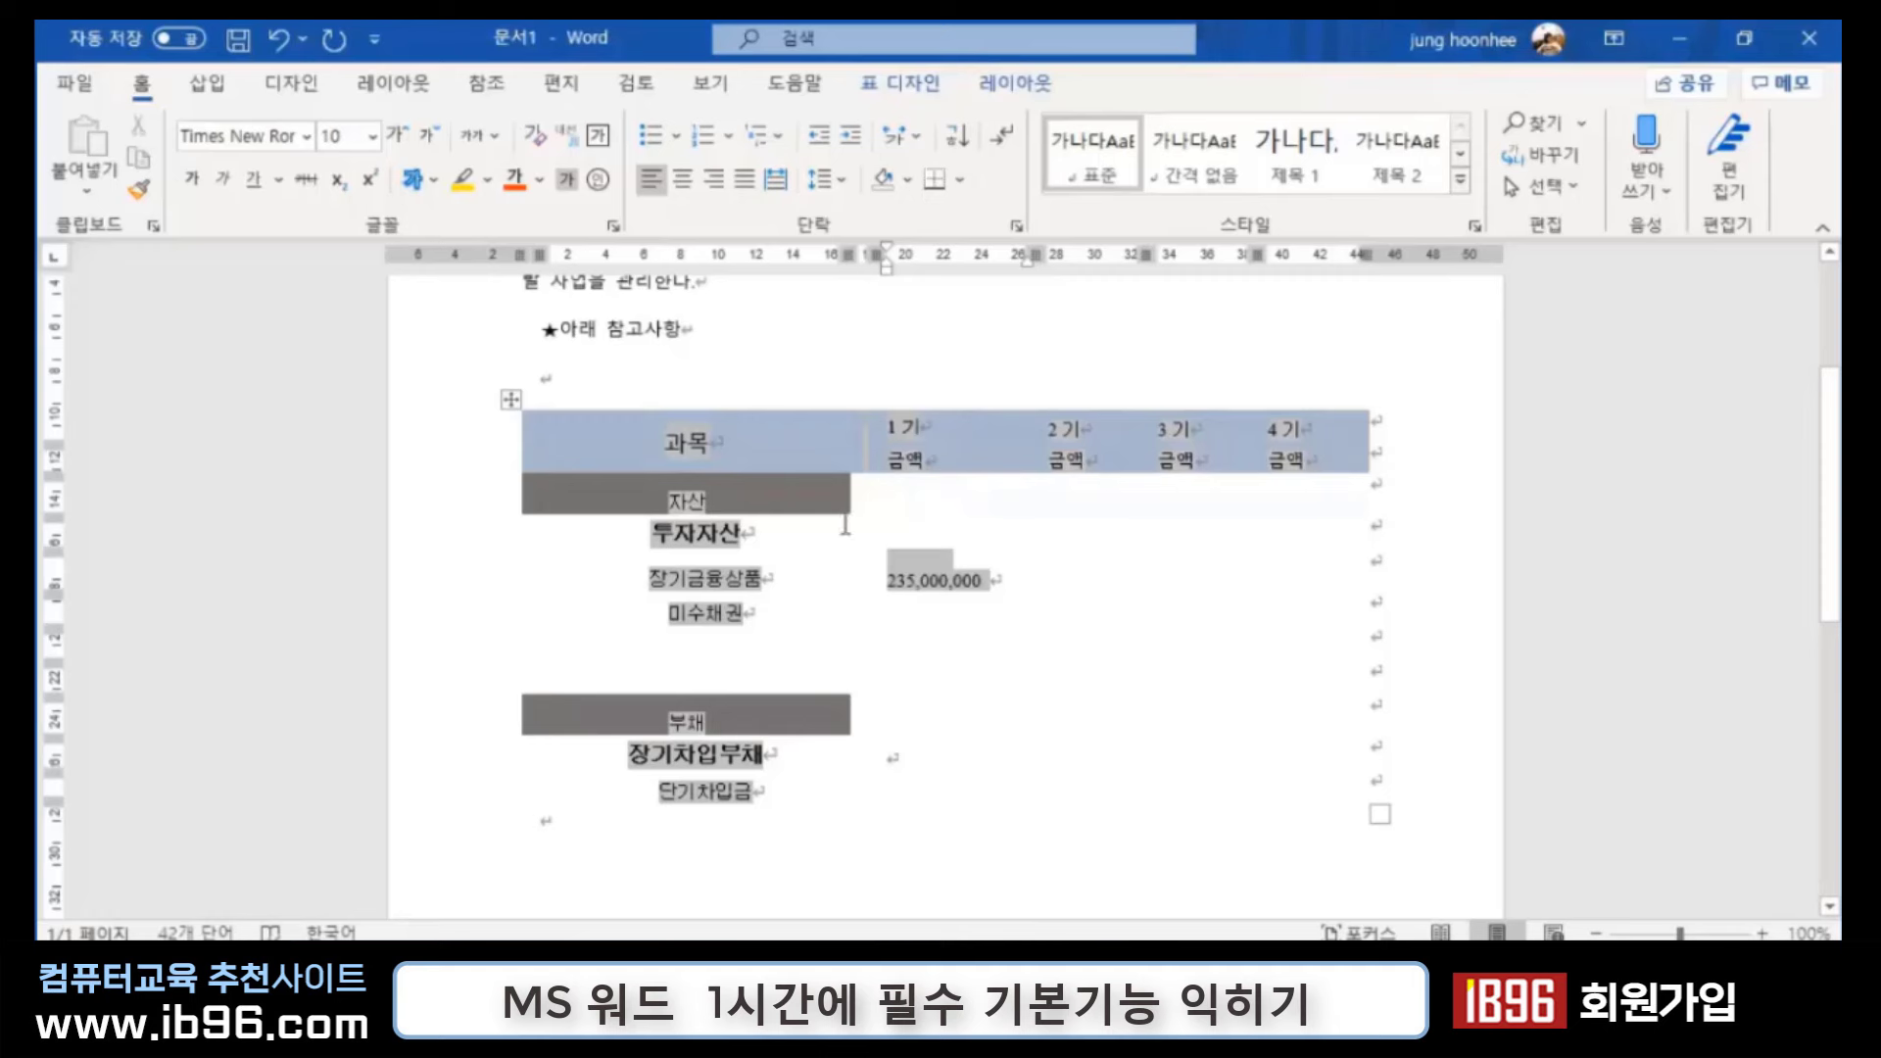
drag(512, 401, 510, 438)
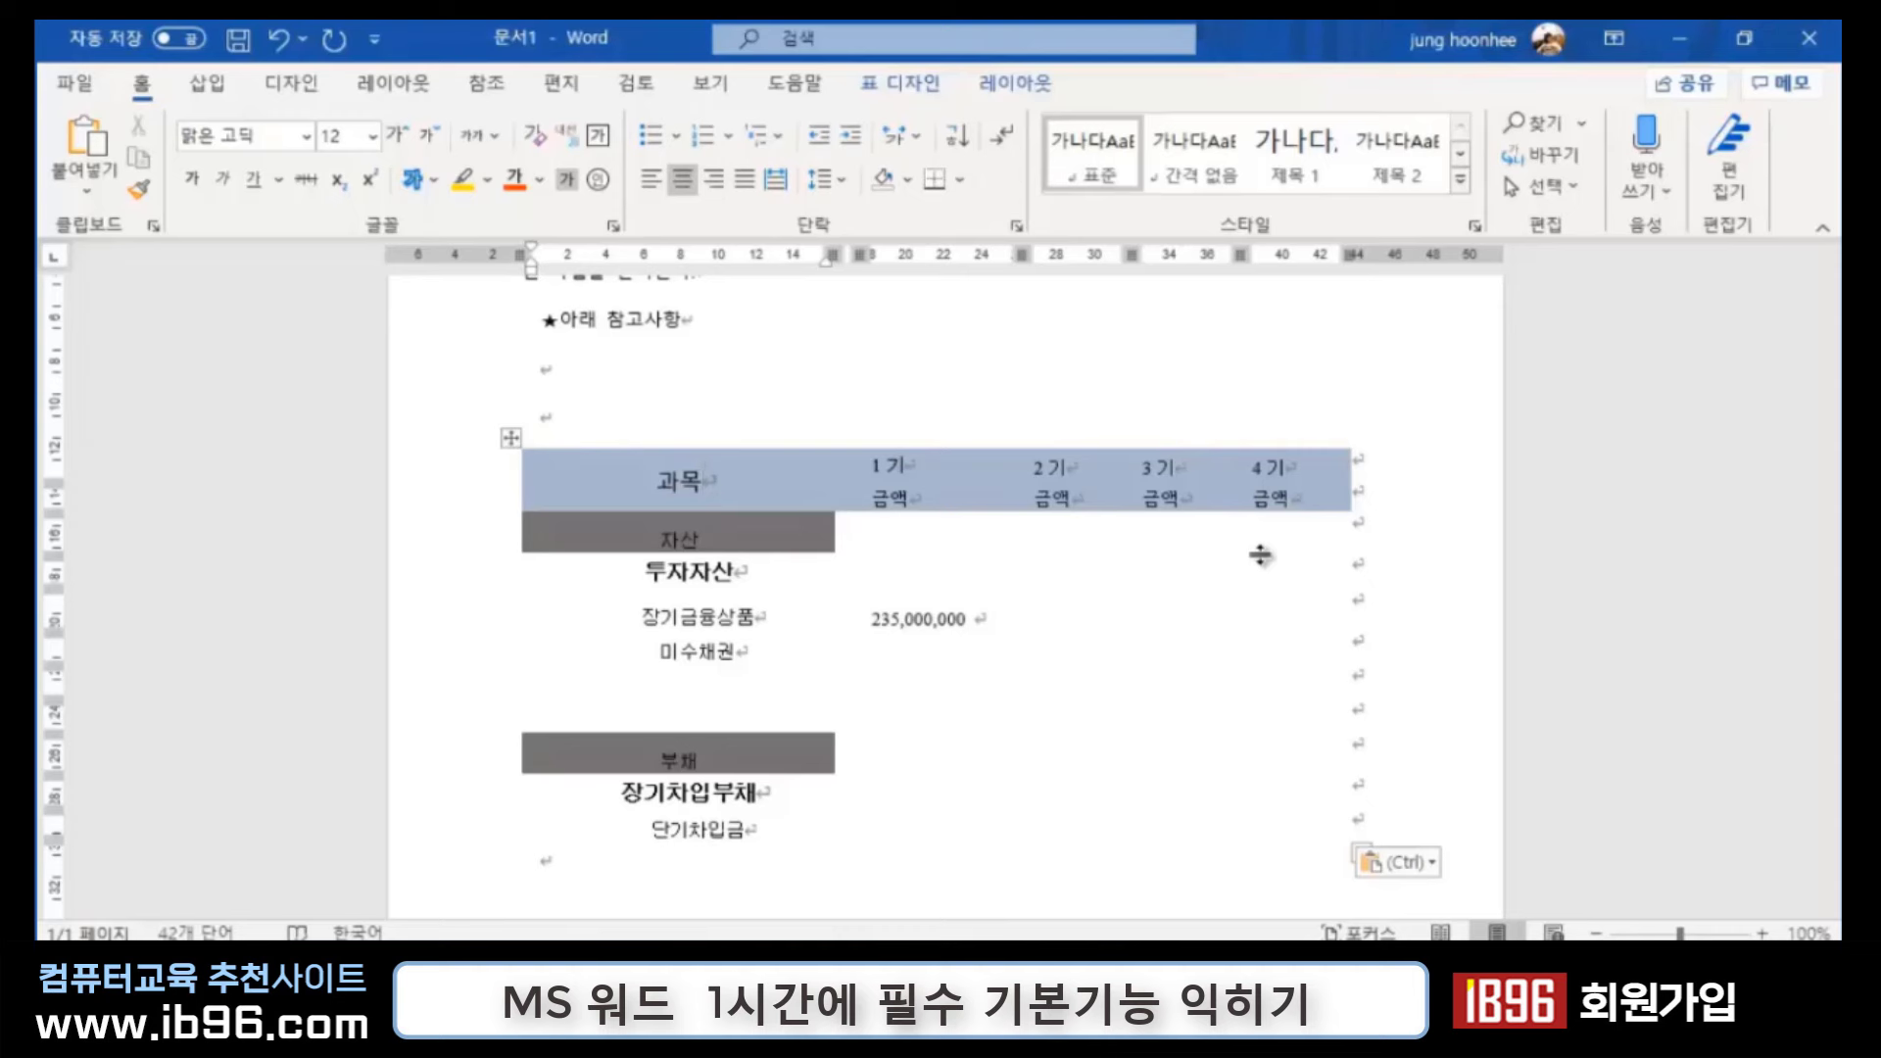
key(ctrl+F2)
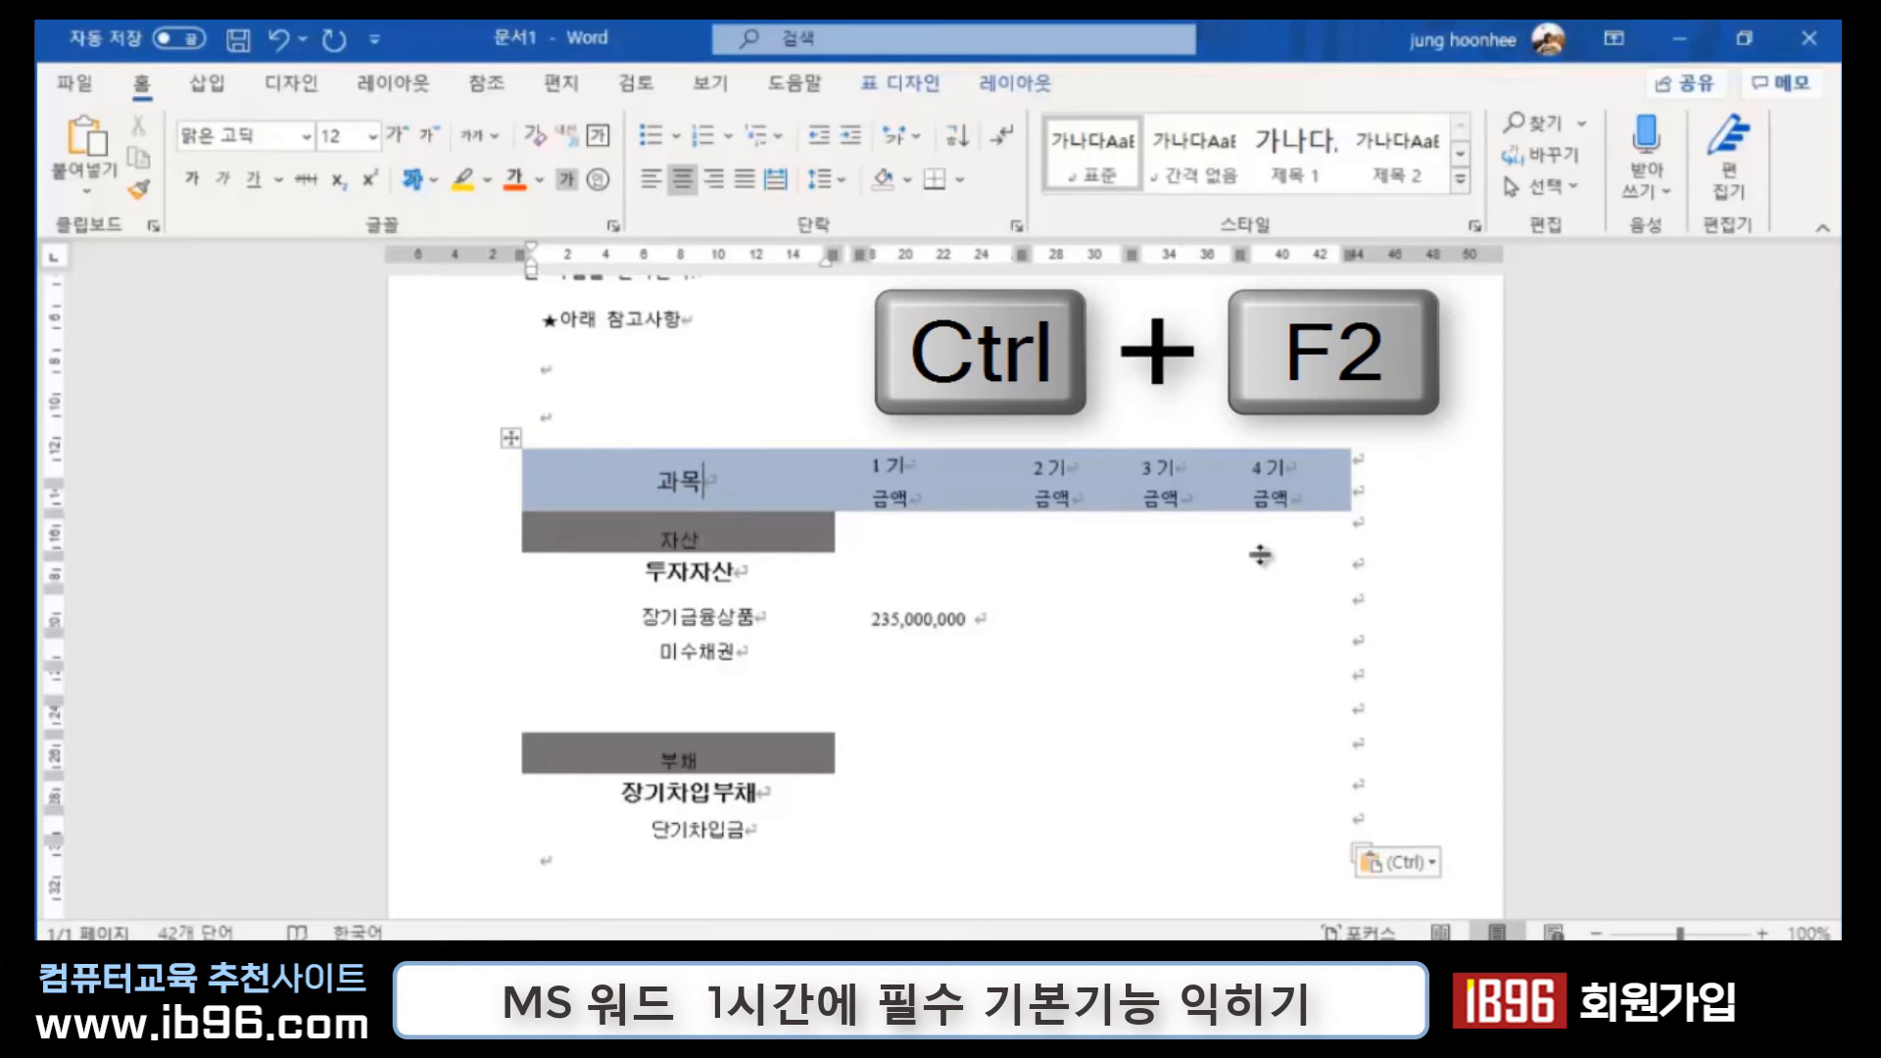
Step: Open Print Preview with Ctrl+F2, look over the linked account table, and show the margin presets
key(ctrl+F2)
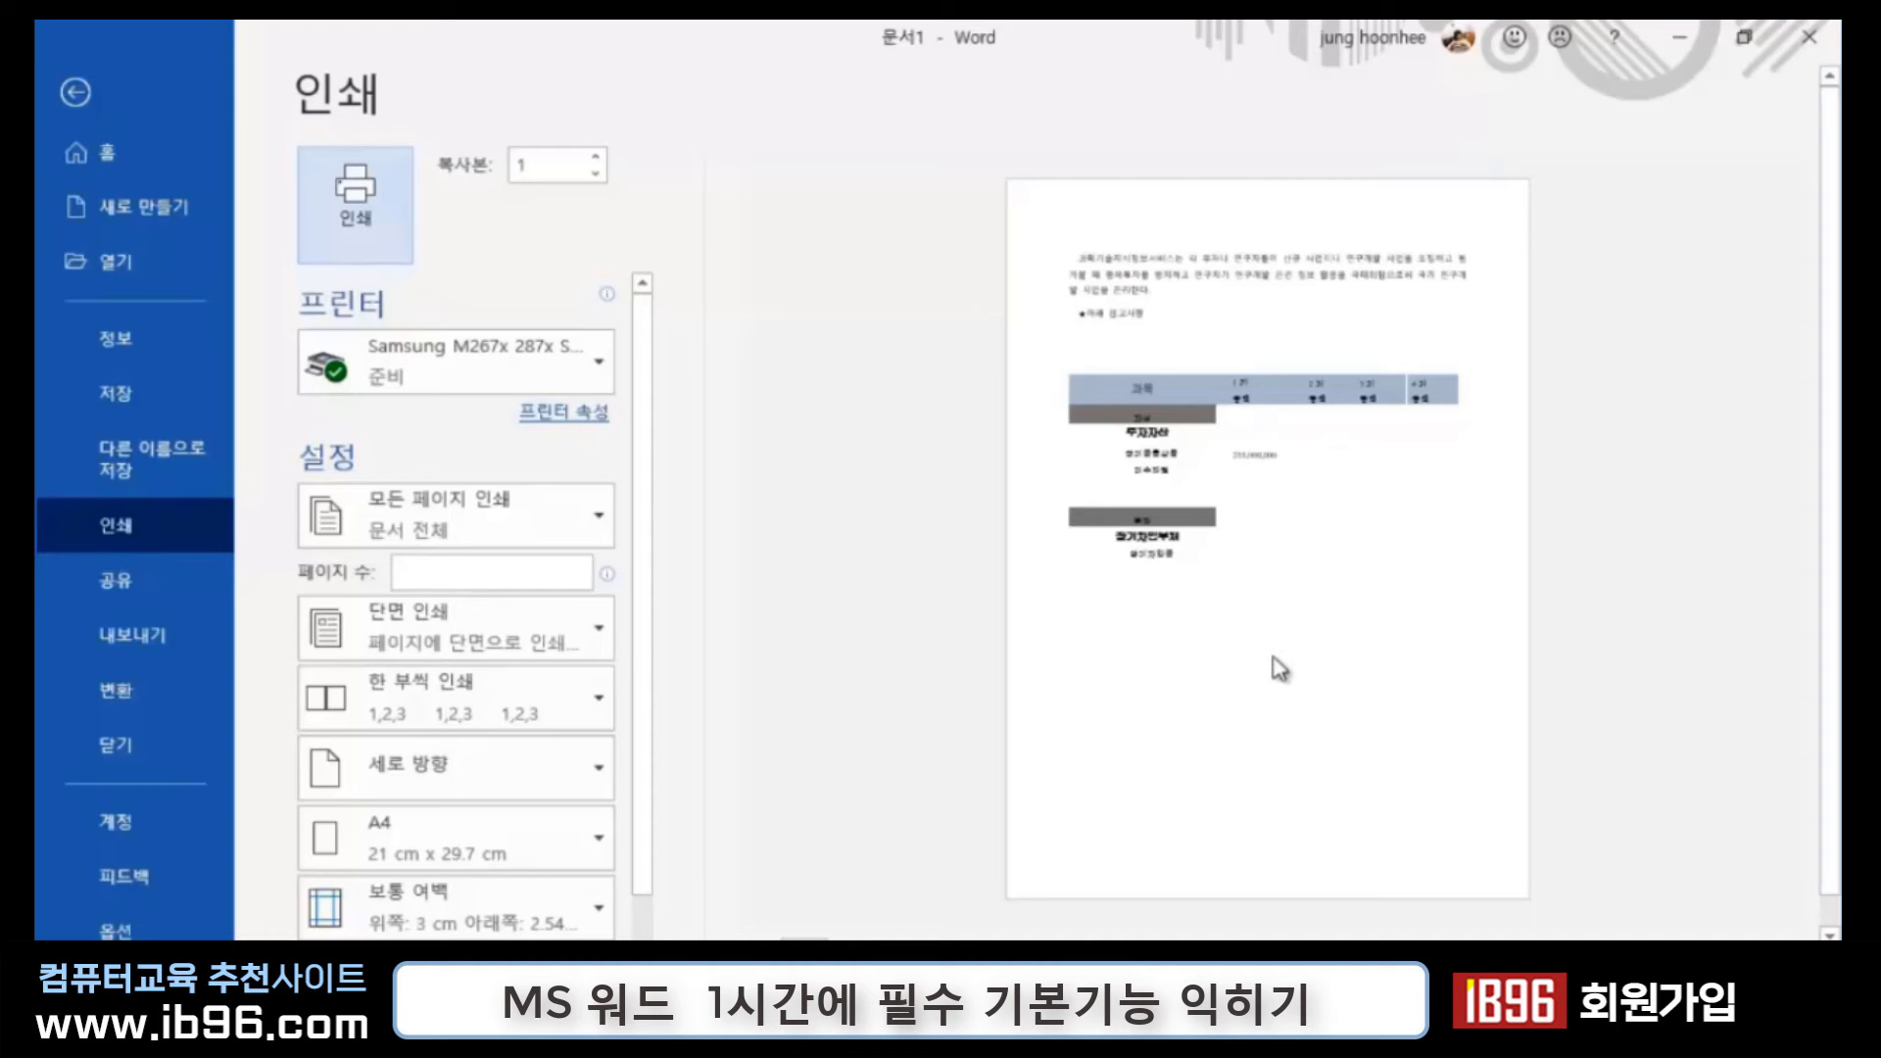
scroll(1279, 598, up, 1)
scroll(1279, 598, up, 1)
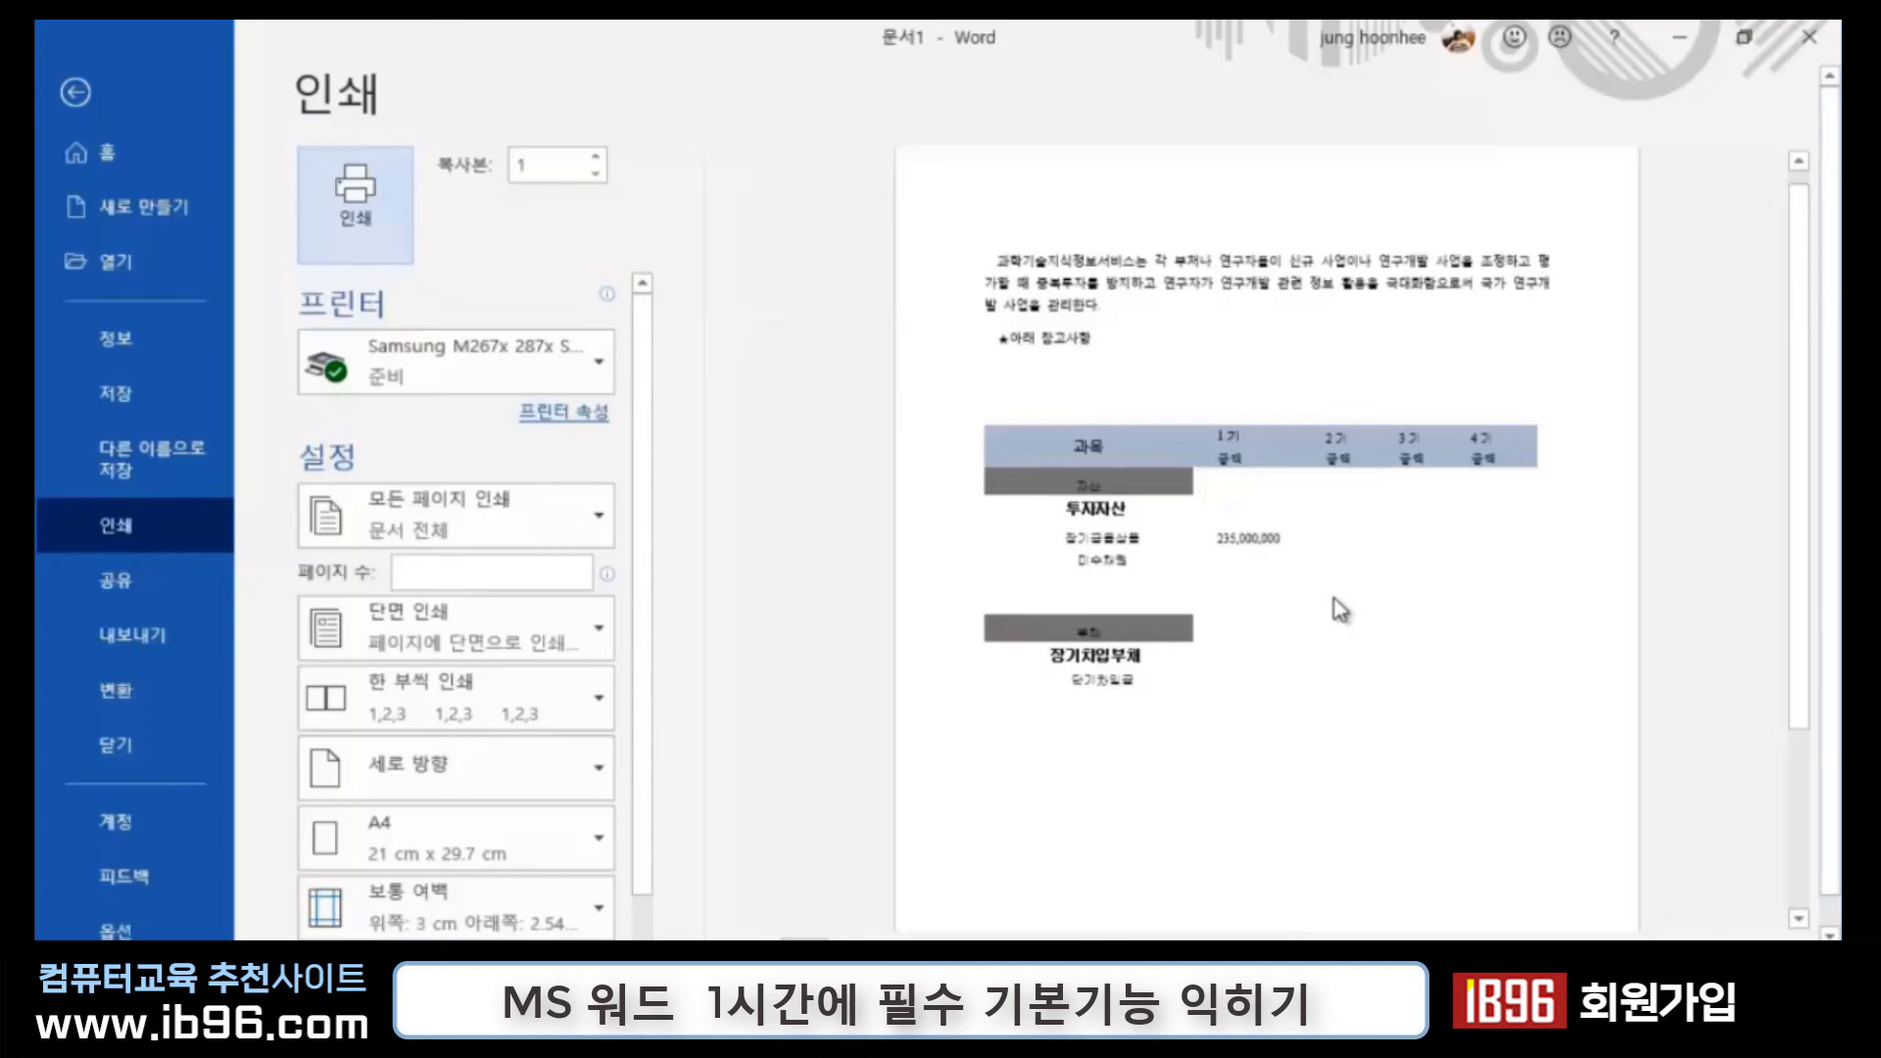
ctrl+scroll(1336, 604, up, 2)
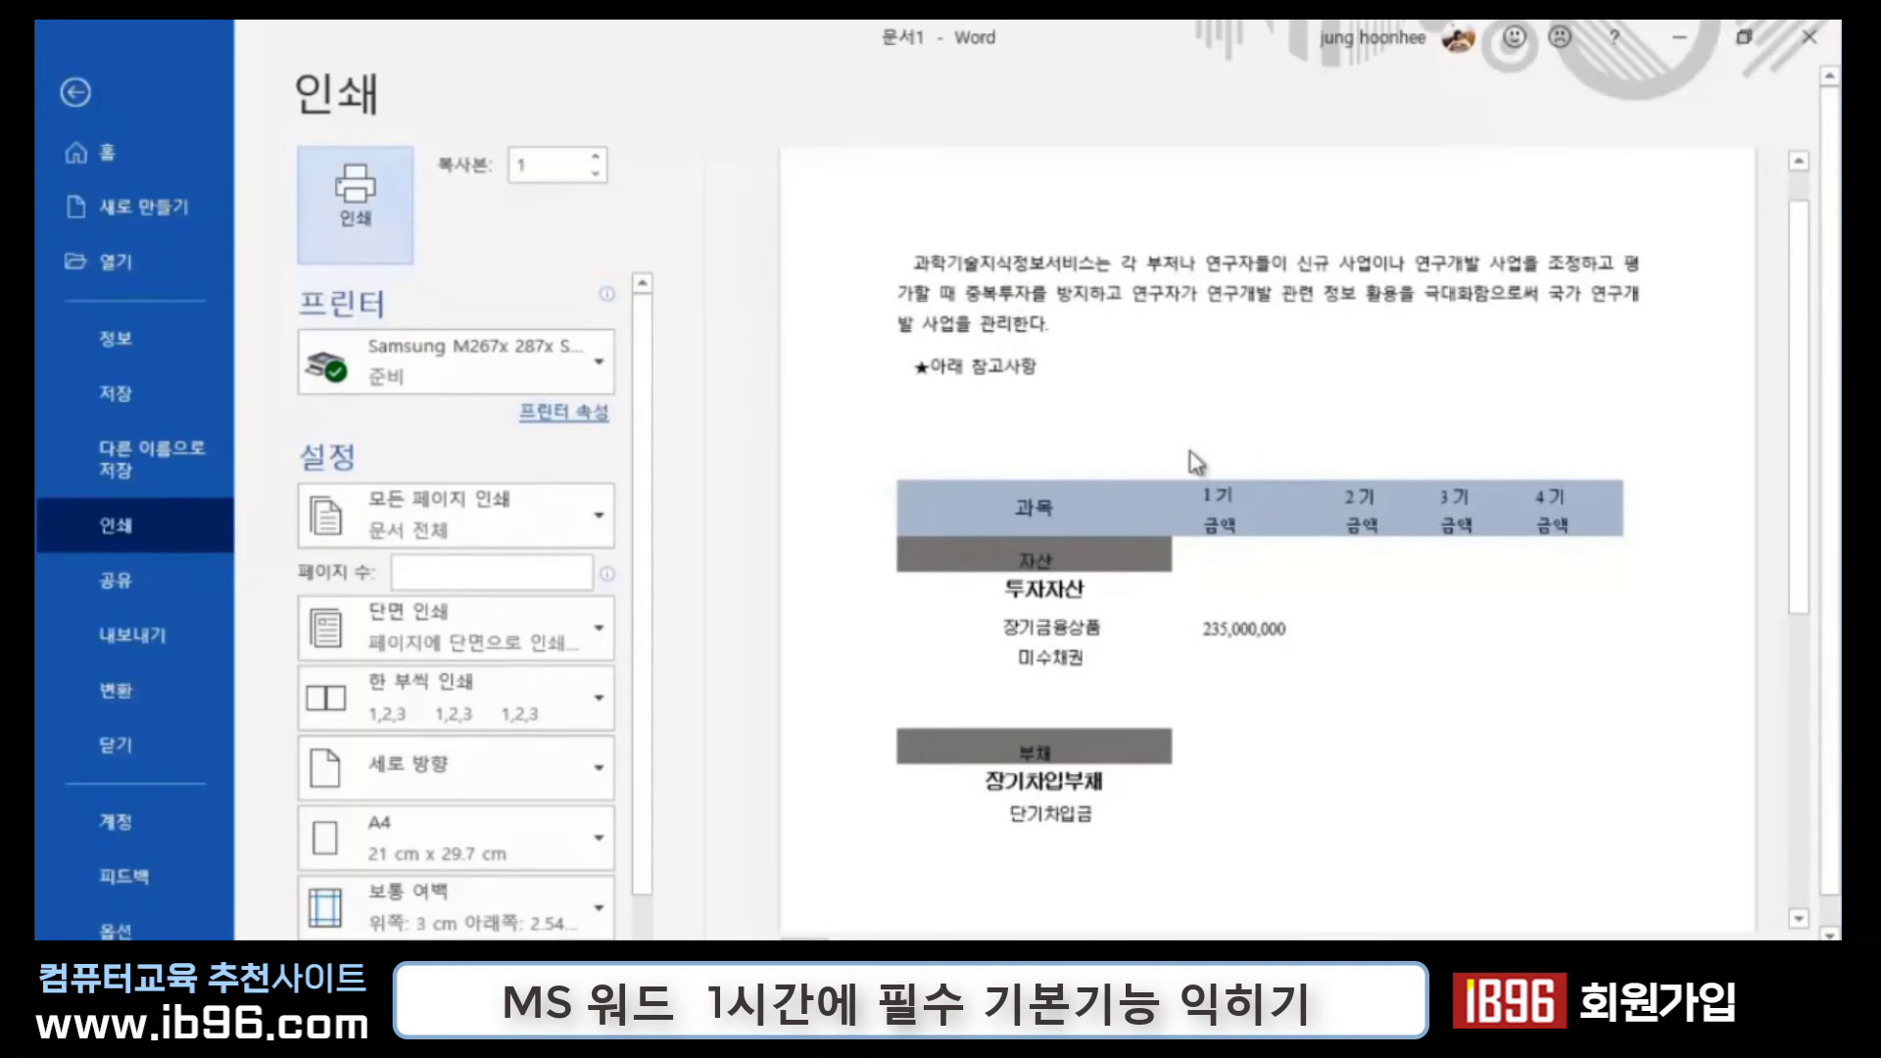
ctrl+scroll(1458, 409, down, 2)
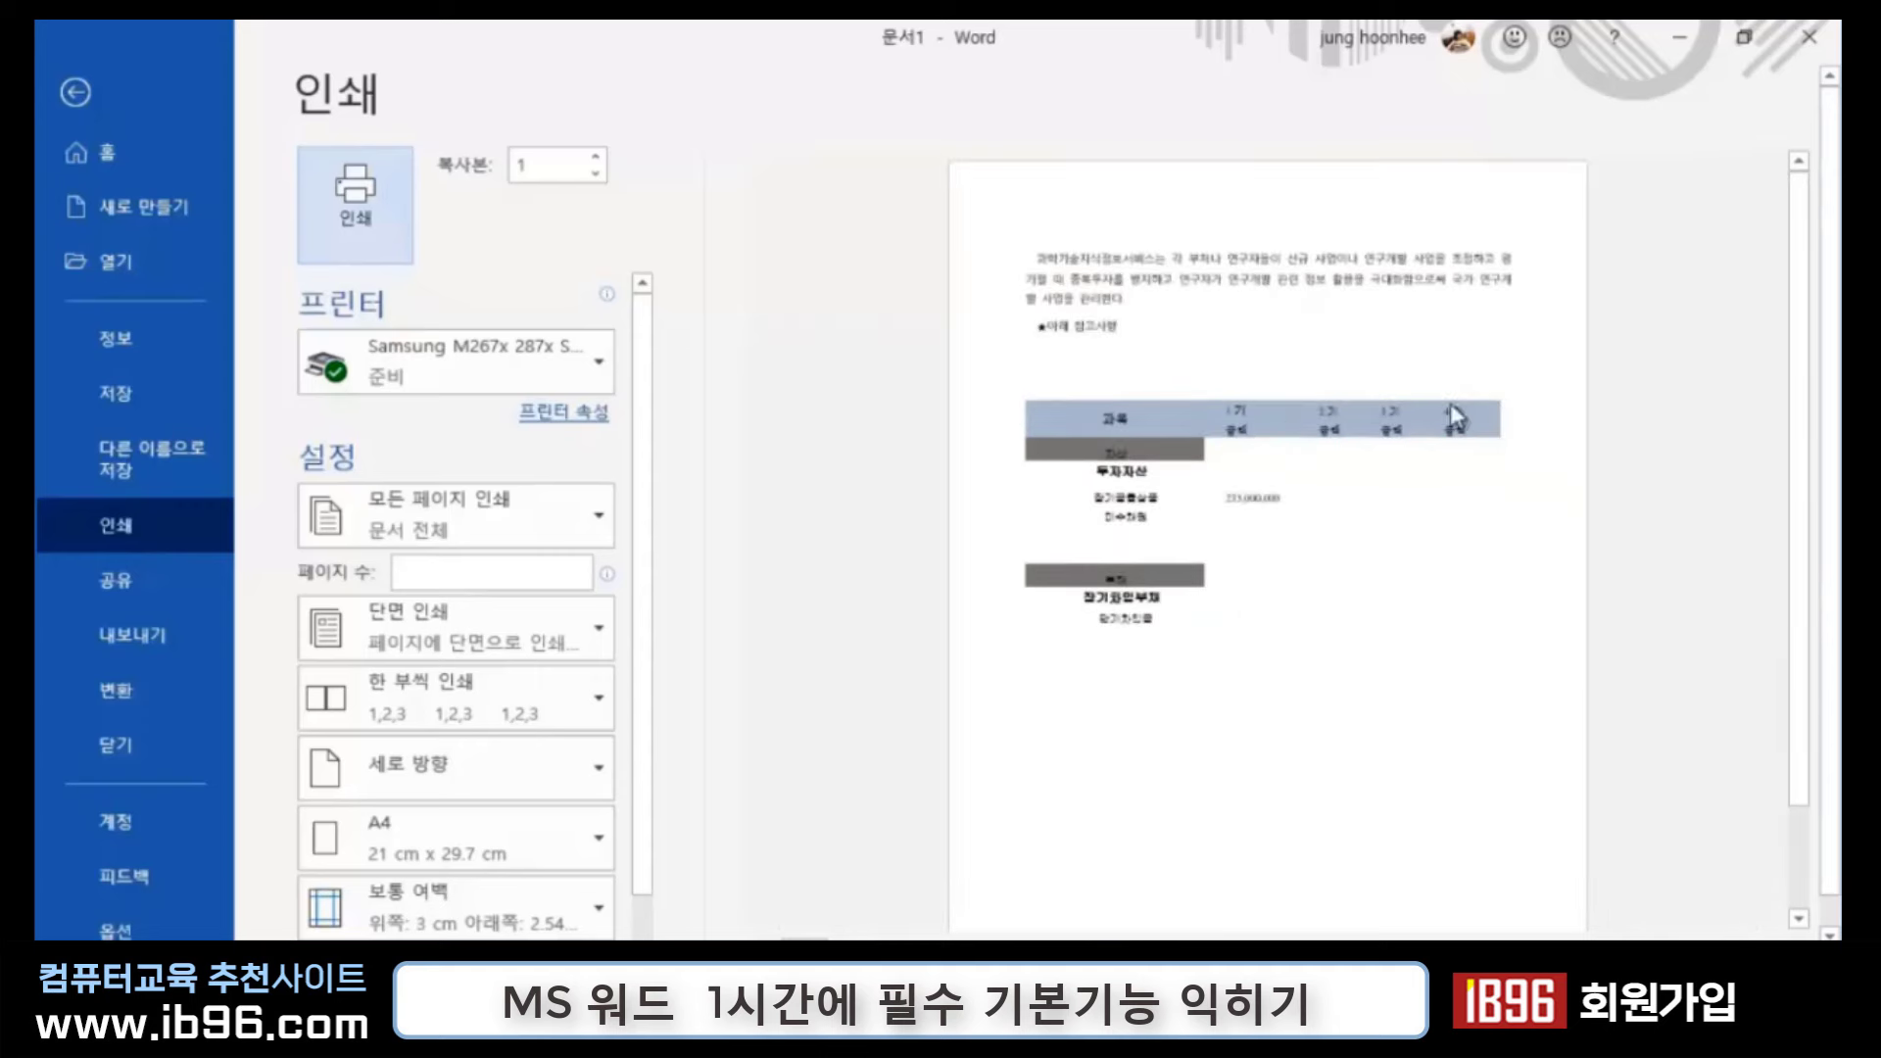
ctrl+scroll(1387, 574, up, 1)
ctrl+scroll(1387, 575, down, 1)
ctrl+scroll(1388, 574, up, 1)
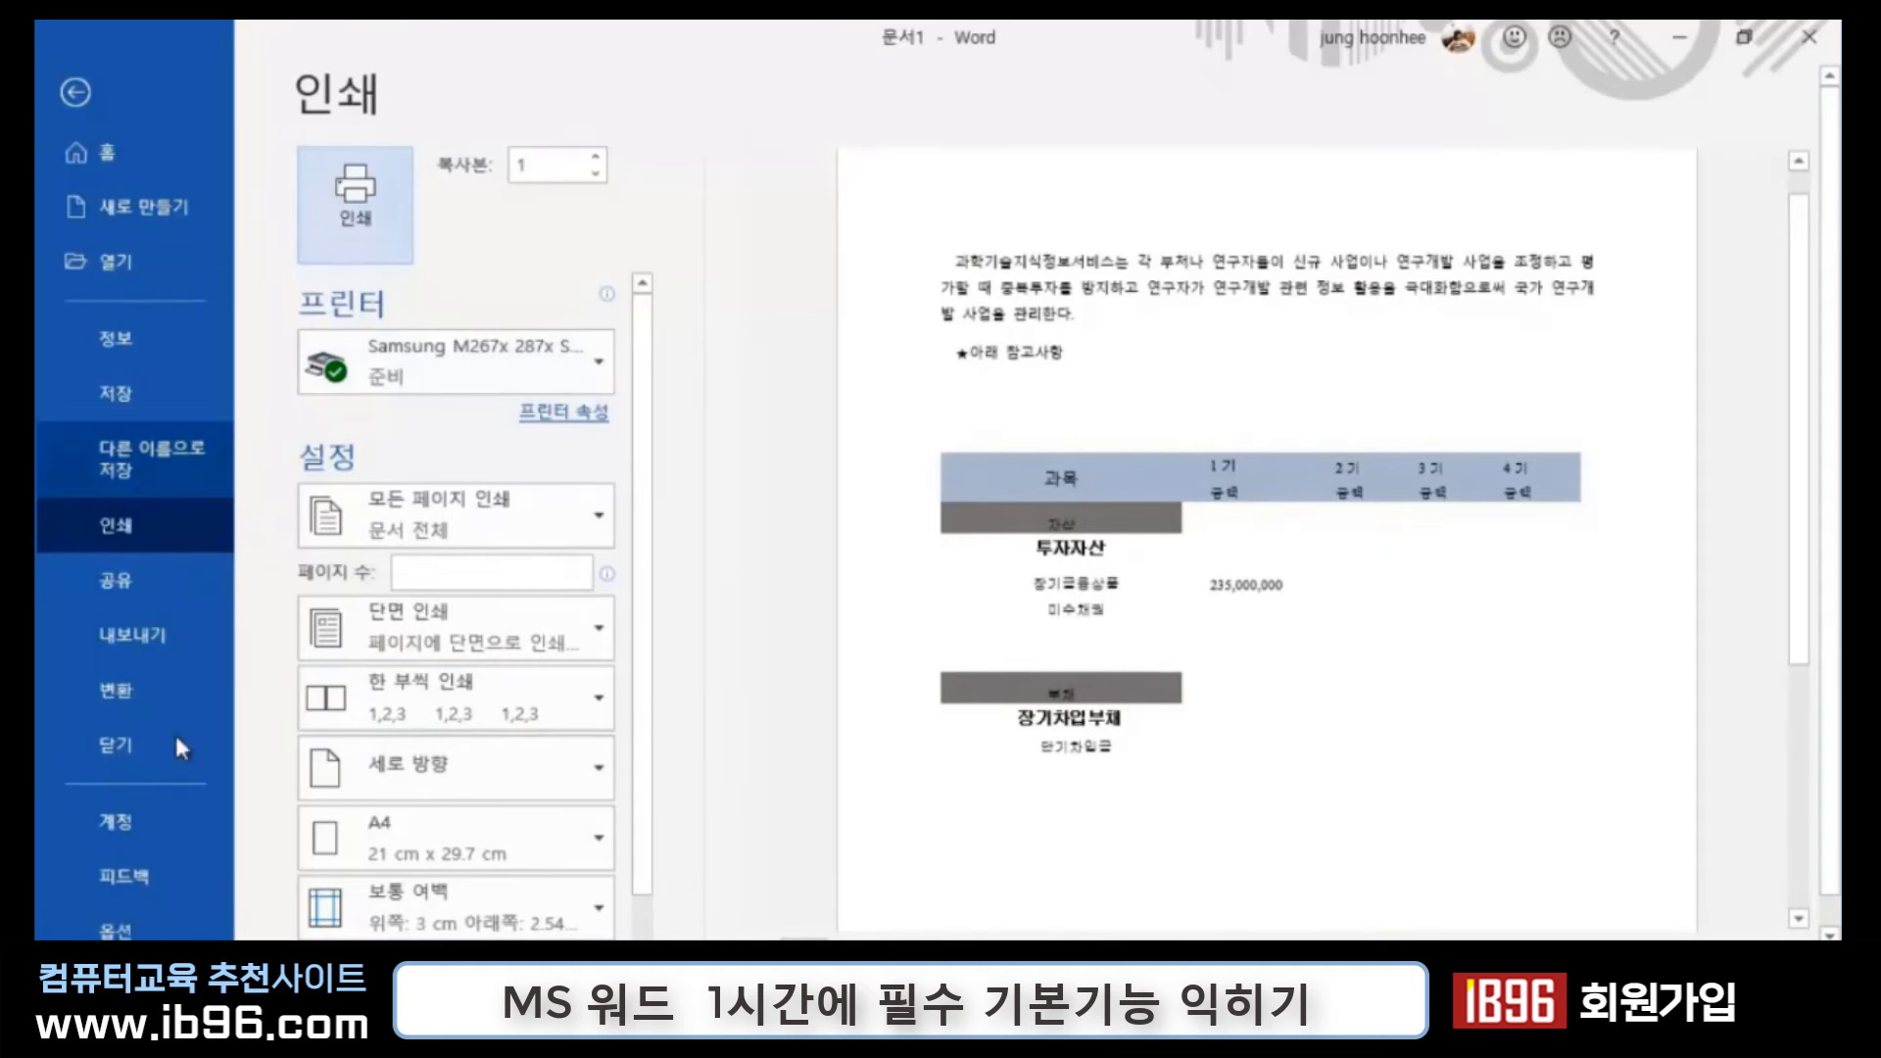
click(603, 916)
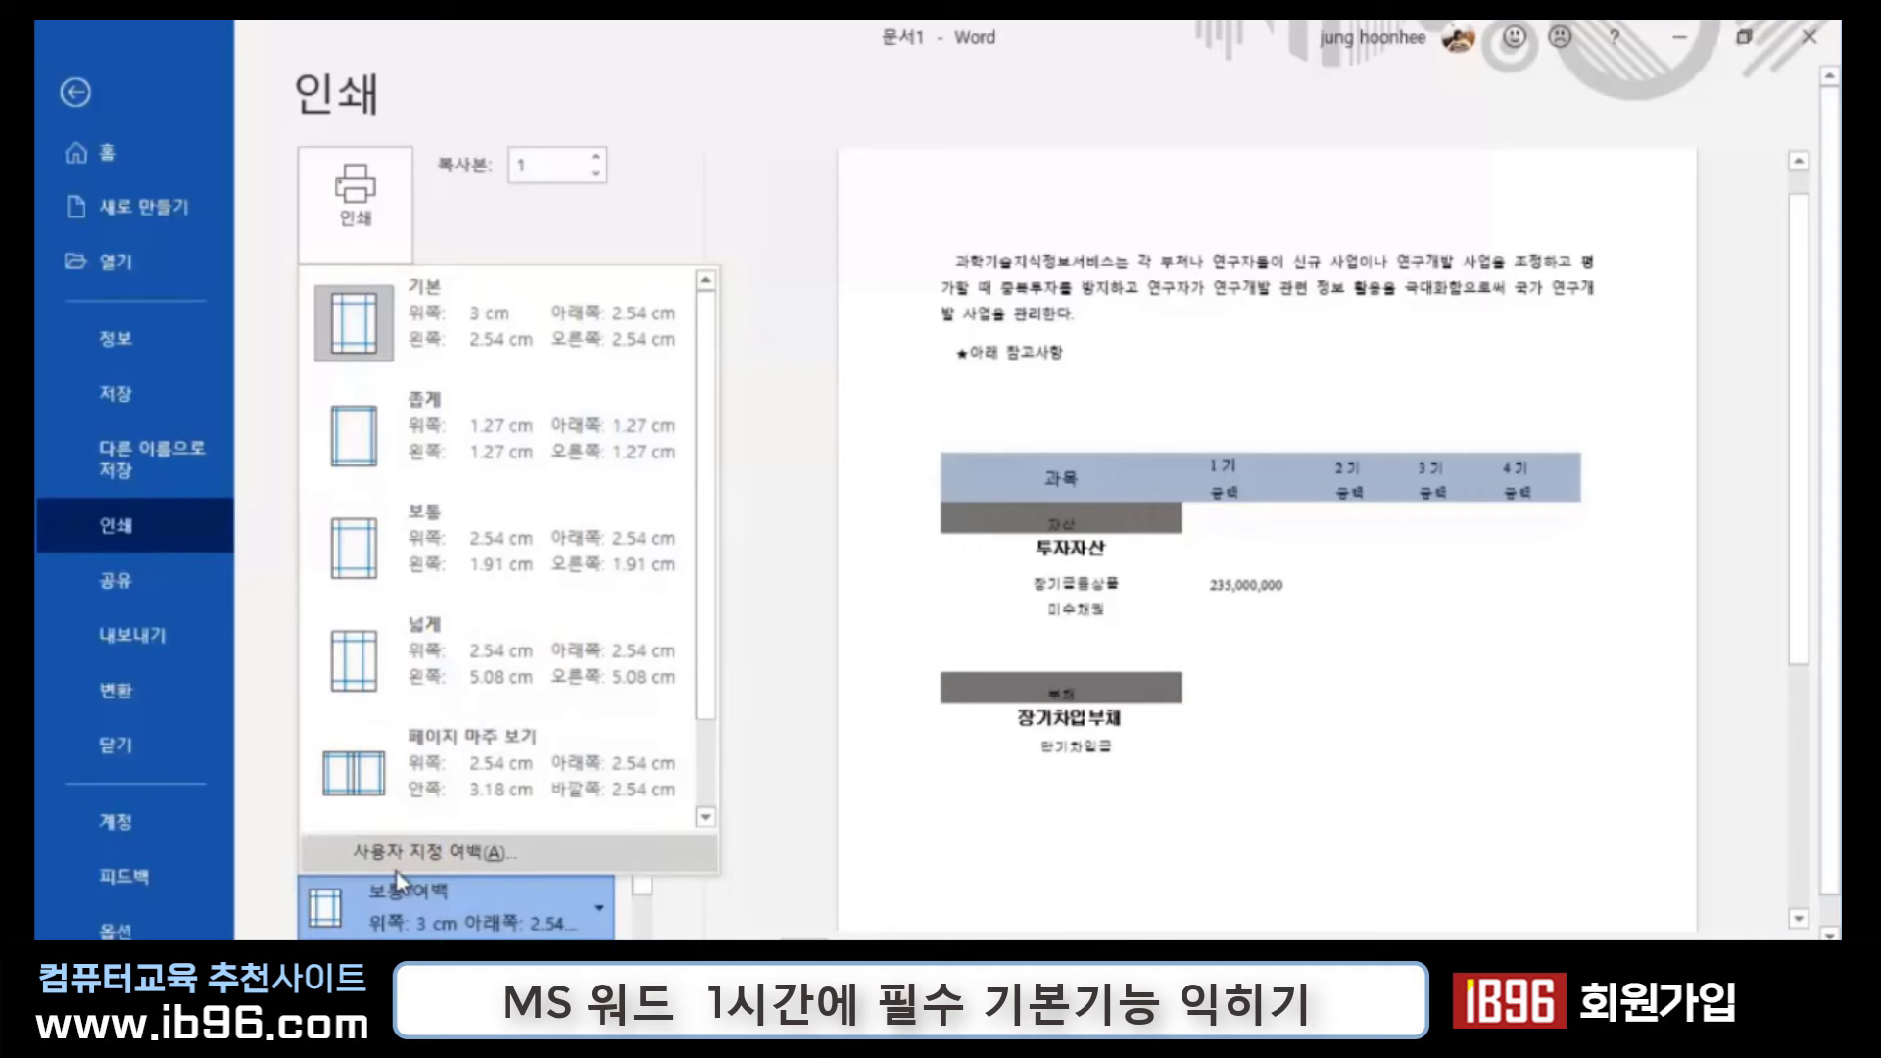
Step: Review the Custom Margins and A4 21 cm x 29.7 cm paper size in Page Setup, then cancel
click(468, 854)
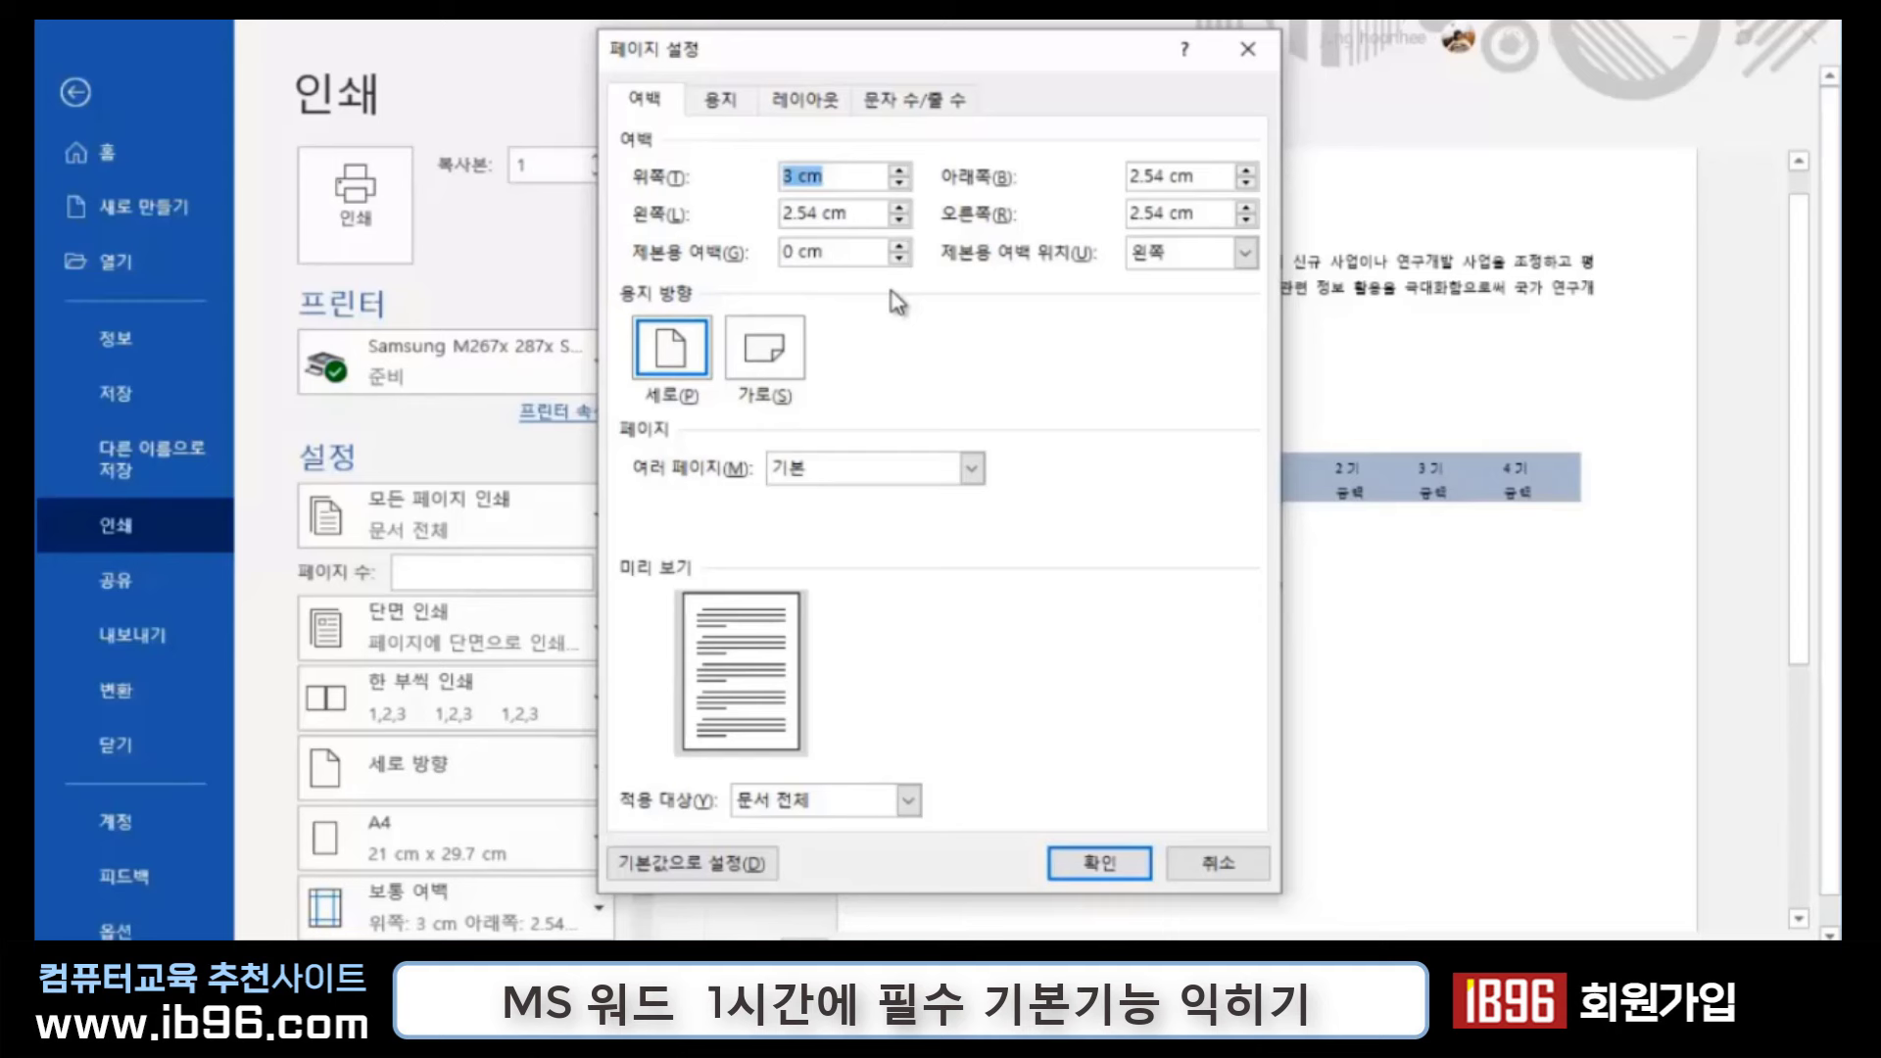
click(742, 115)
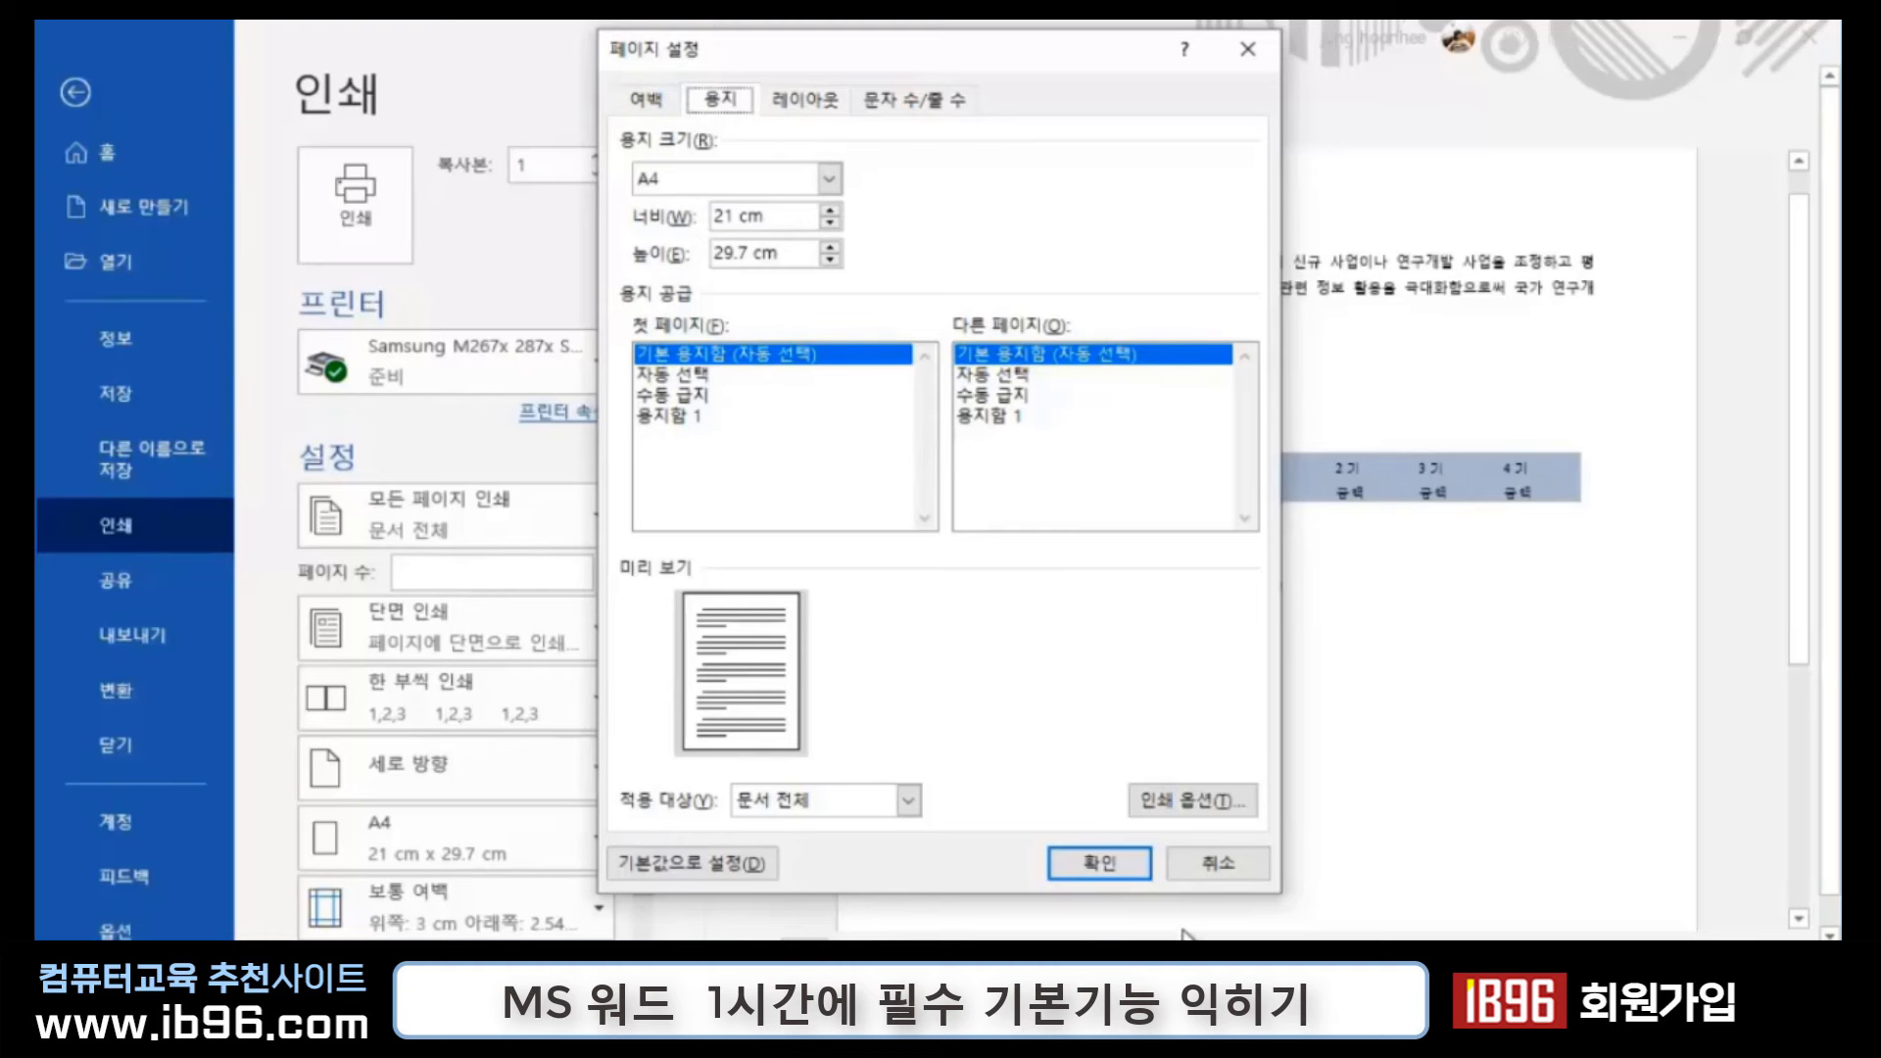
click(1220, 864)
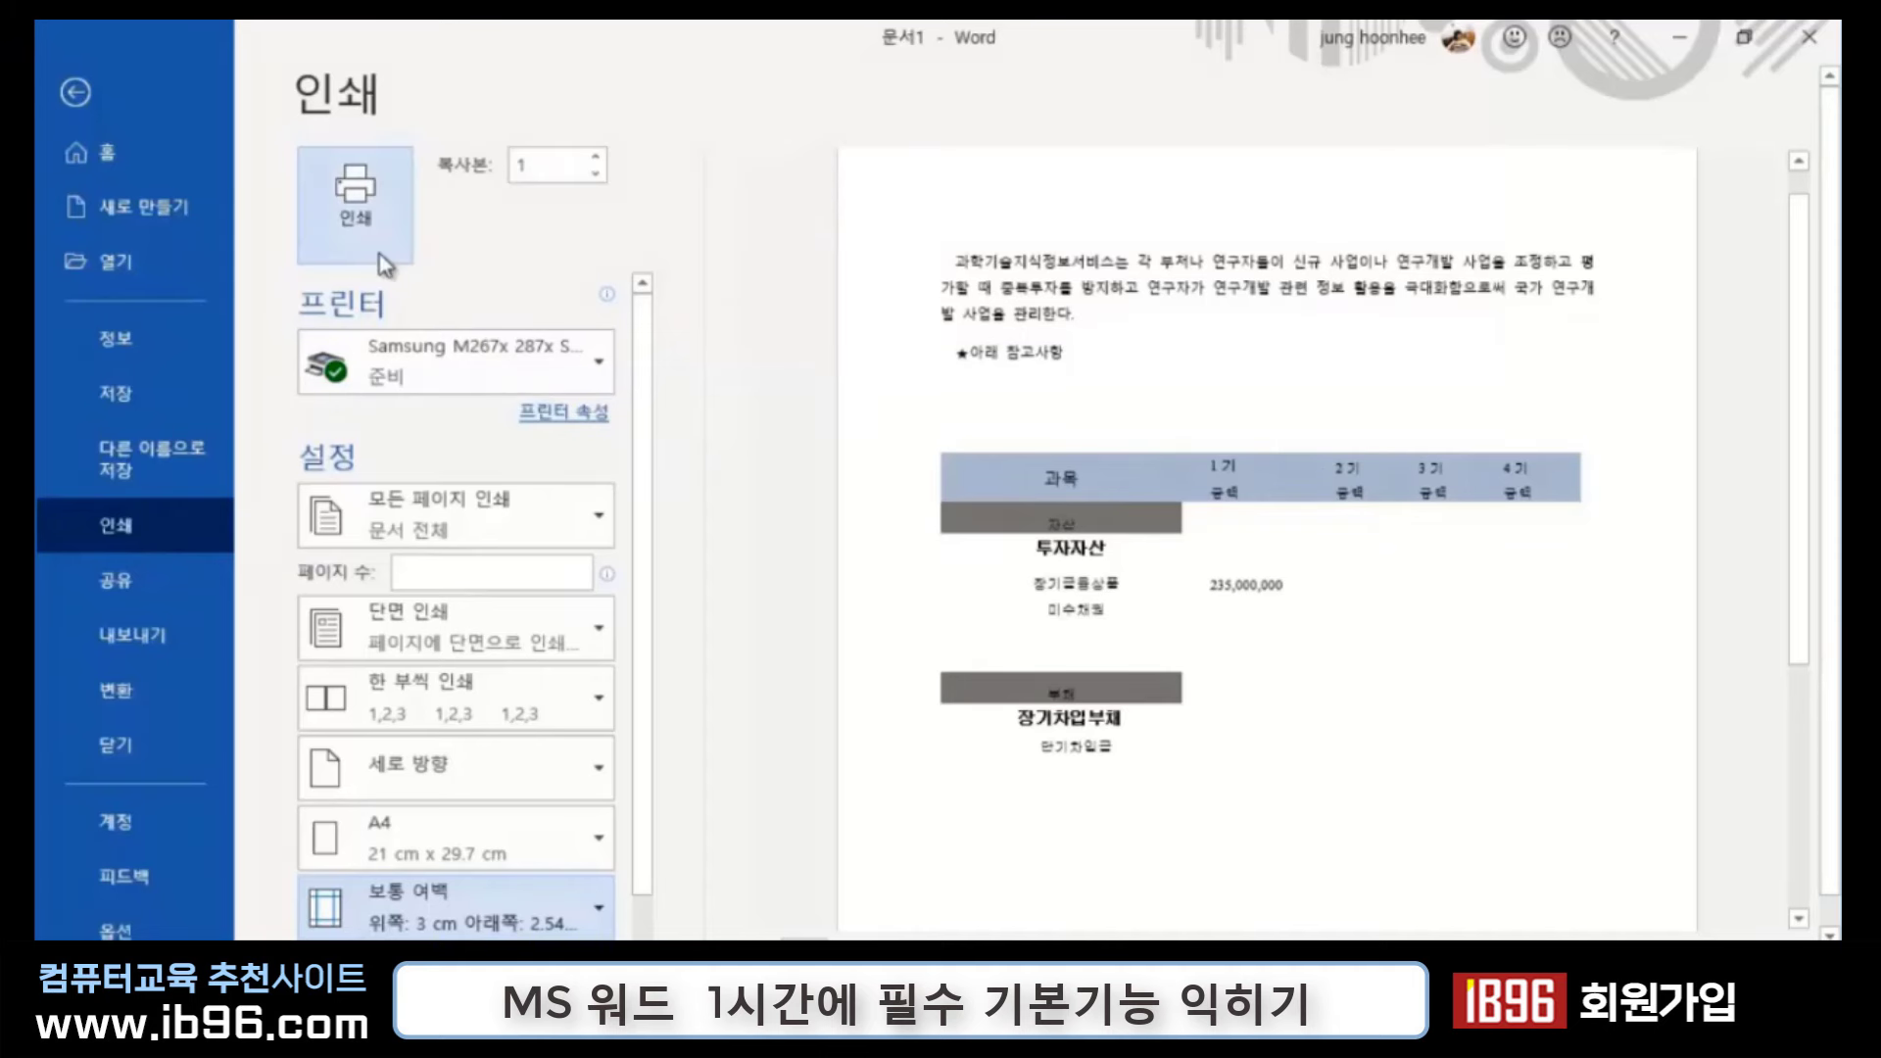
Step: Exit the print view and return to editing 문서1 with its linked account table
scroll(1247, 546, down, 2)
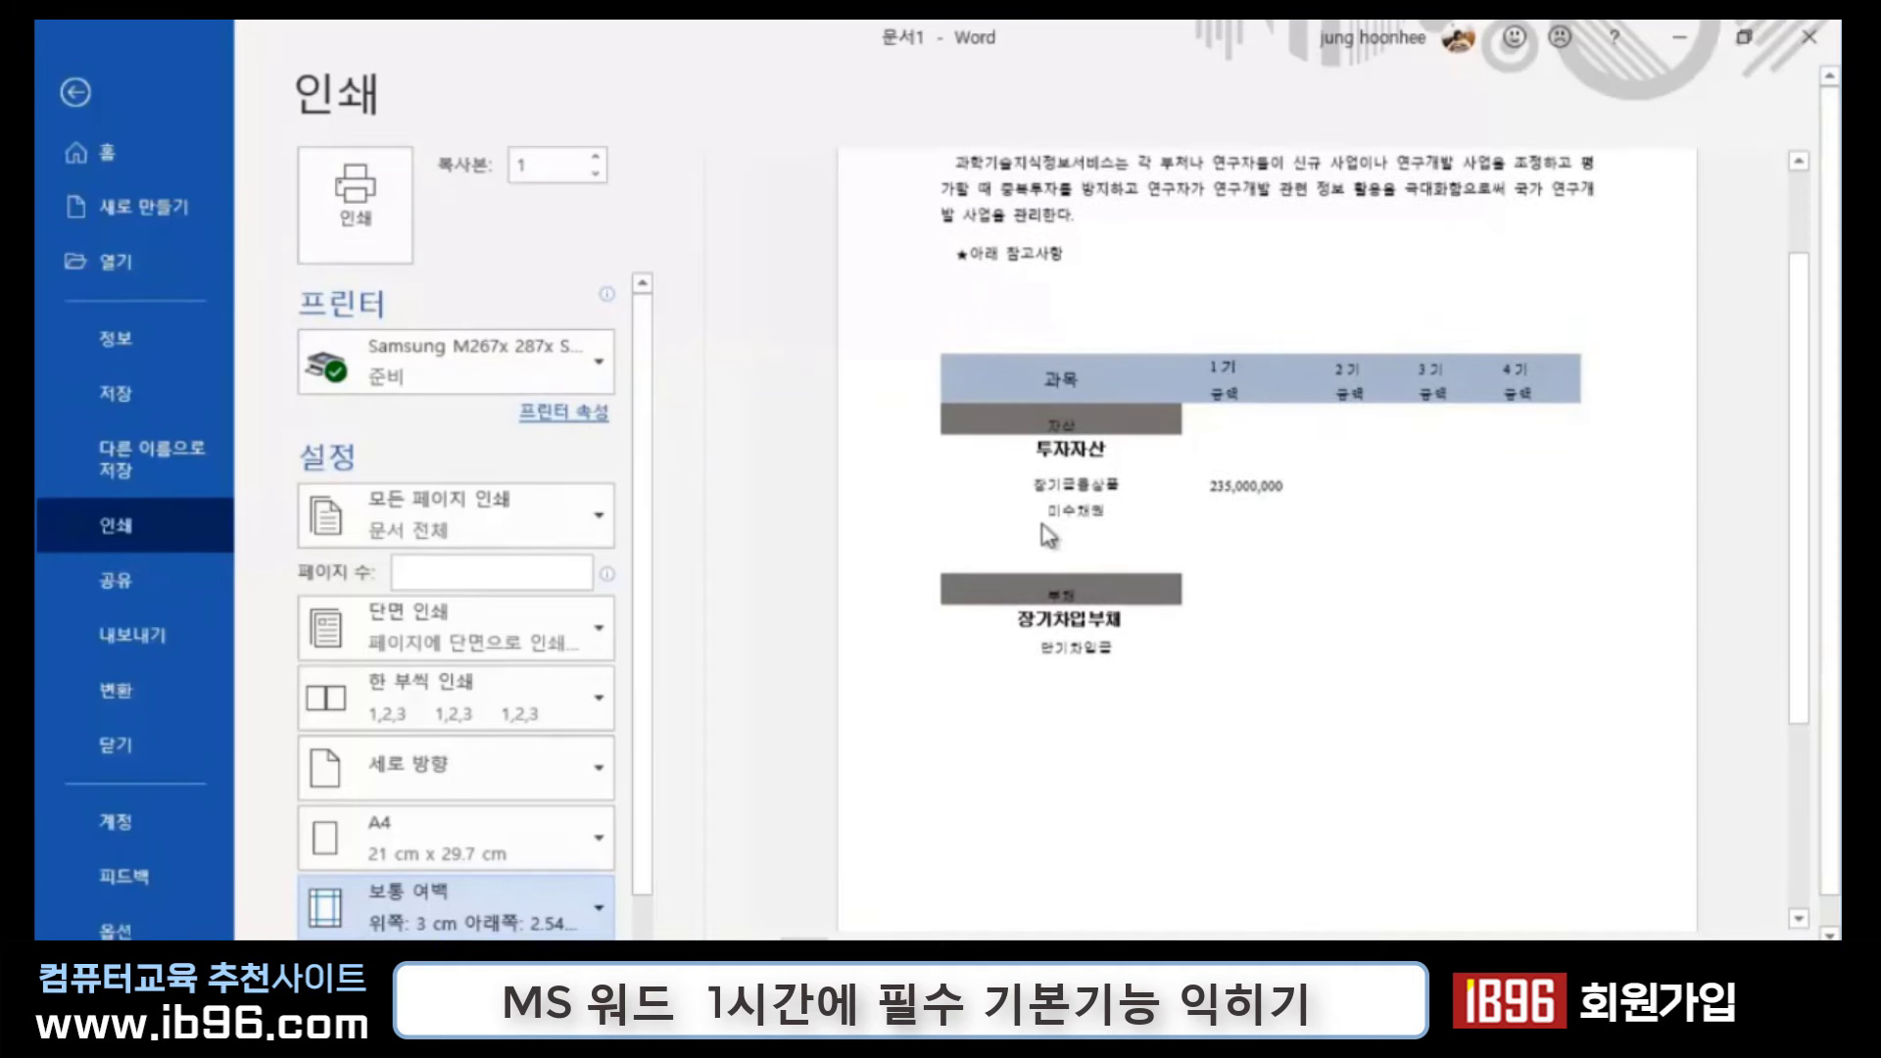
scroll(1163, 715, up, 2)
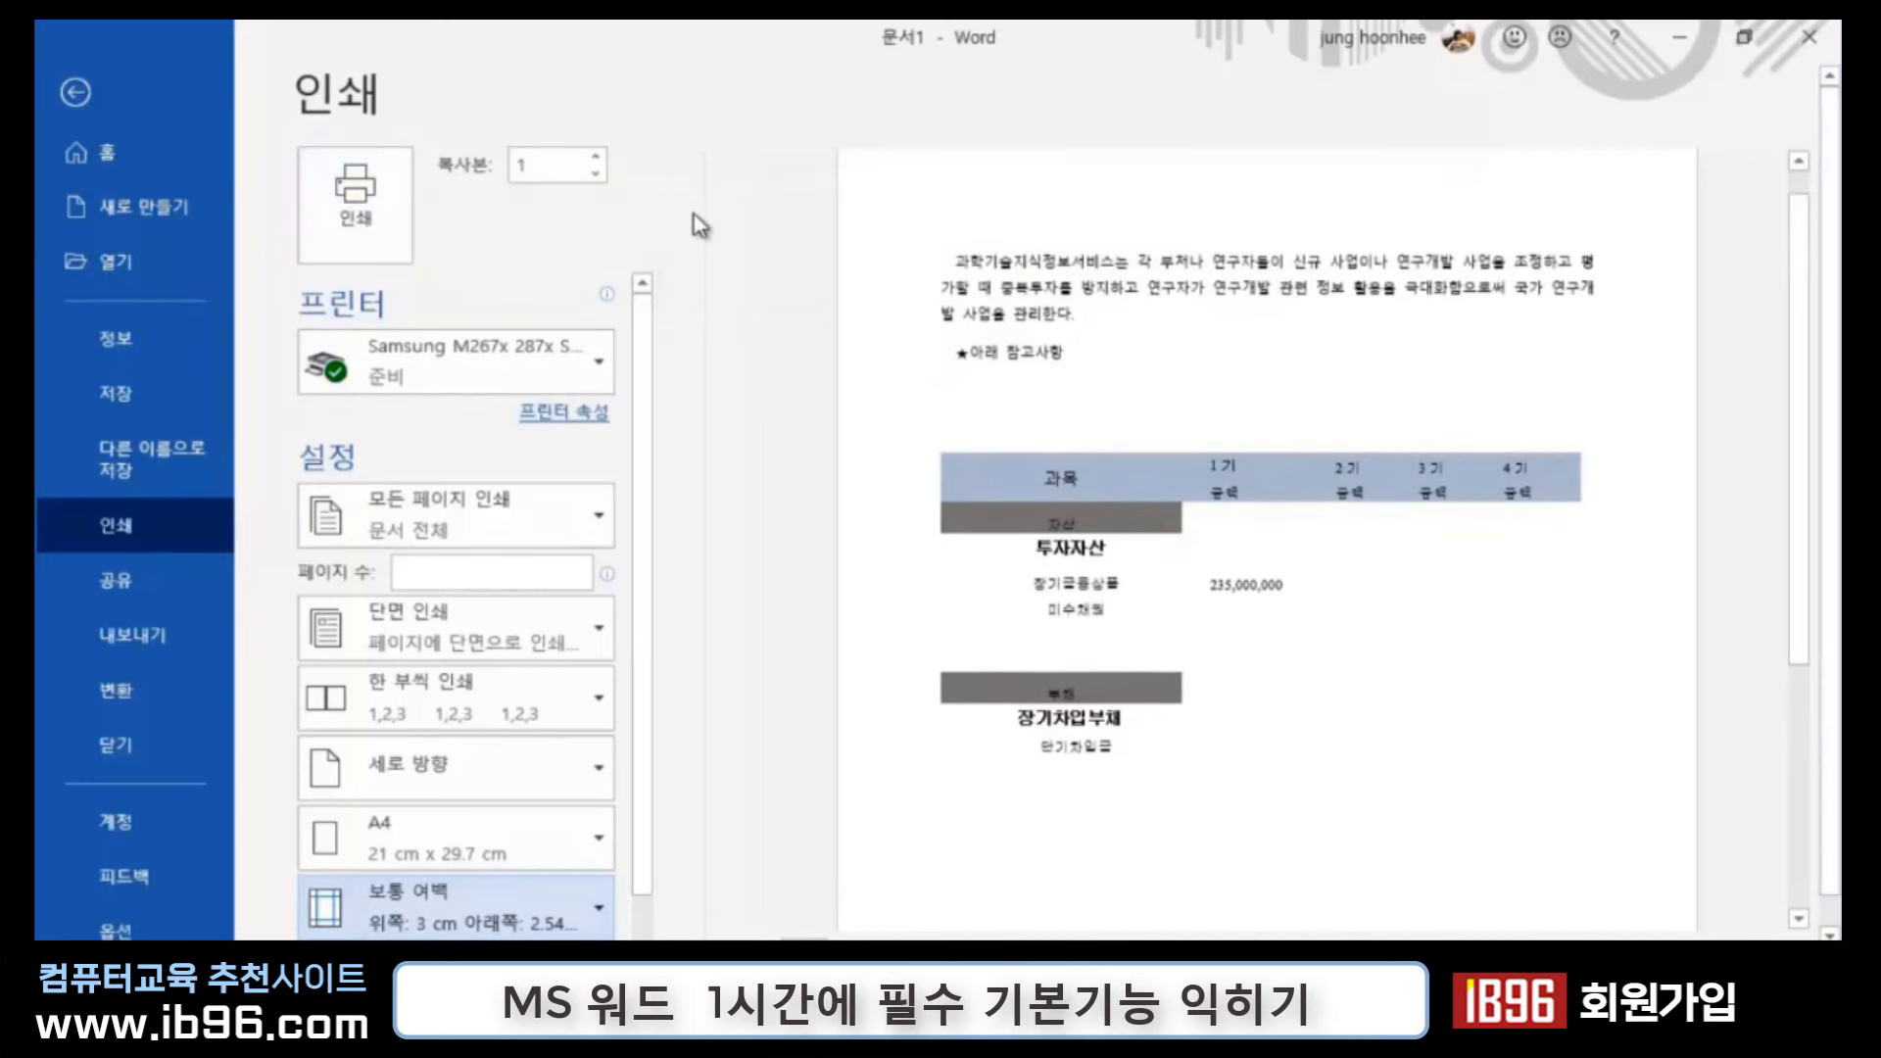
click(75, 92)
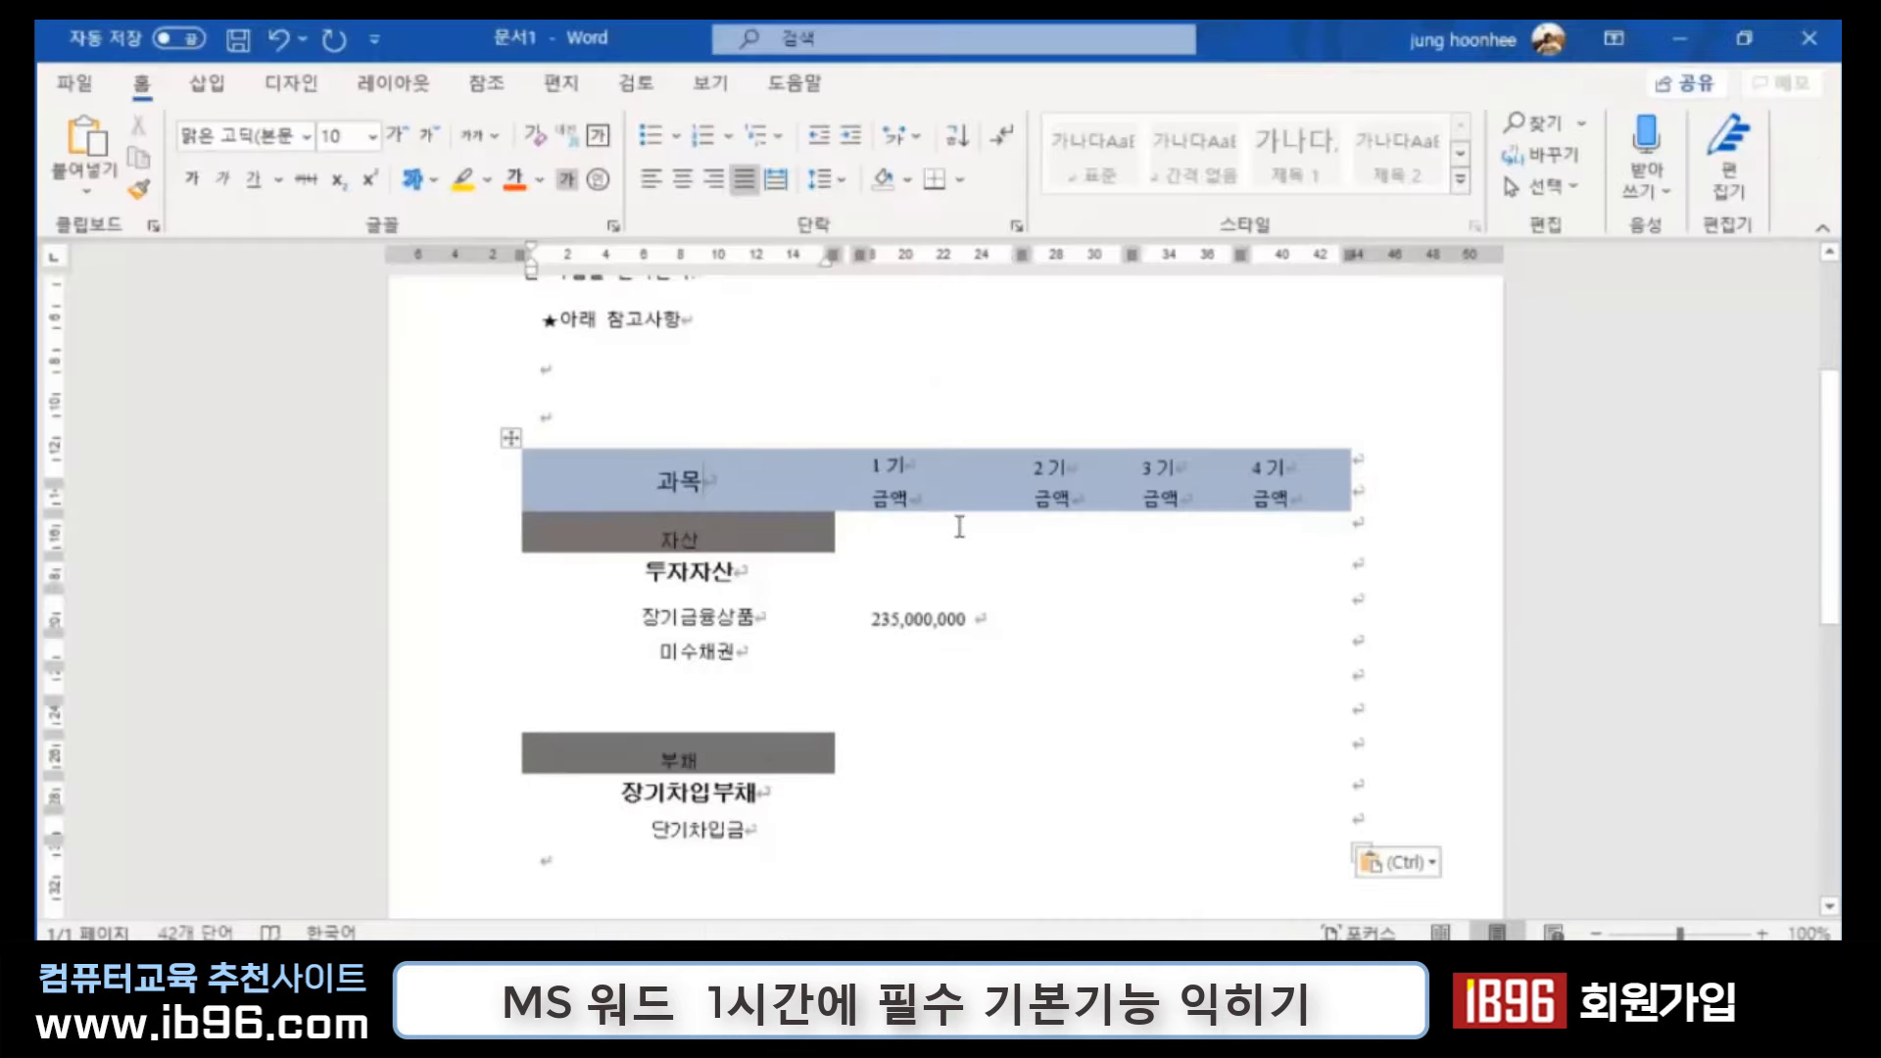